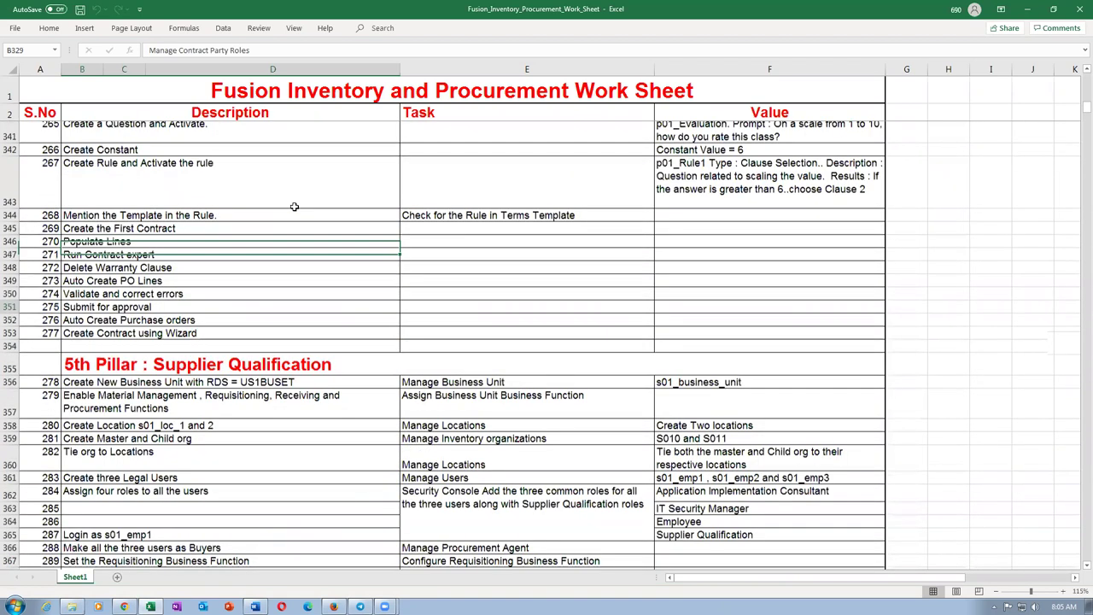
Step: Scroll to the 5th Pillar : Supplier Qualification rows and review the Create New Business Unit and role assignment steps
key(Page_Down)
click(144, 201)
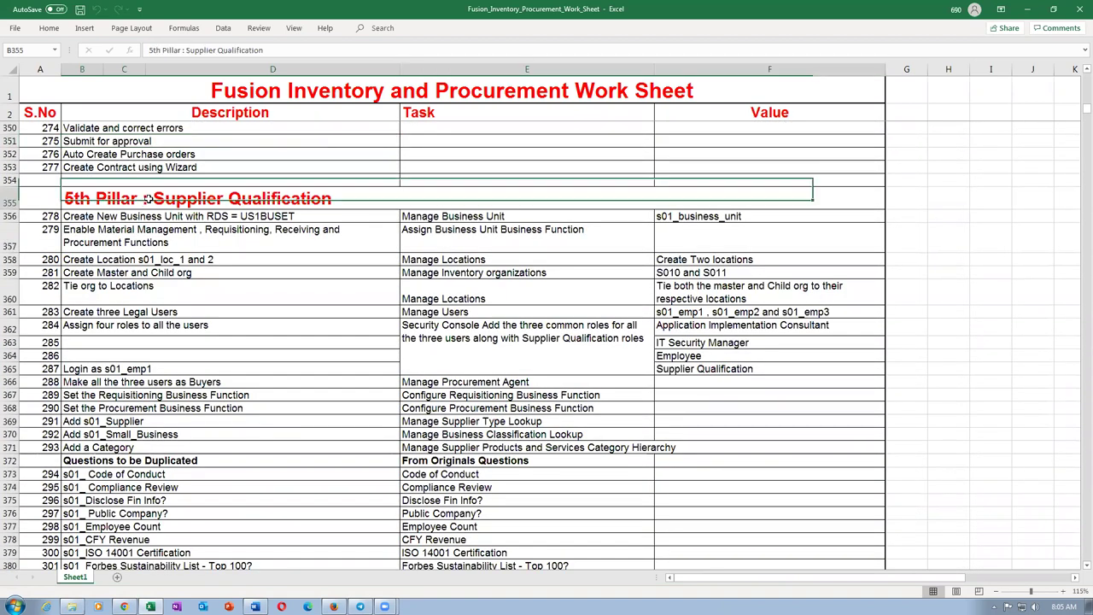
click(137, 217)
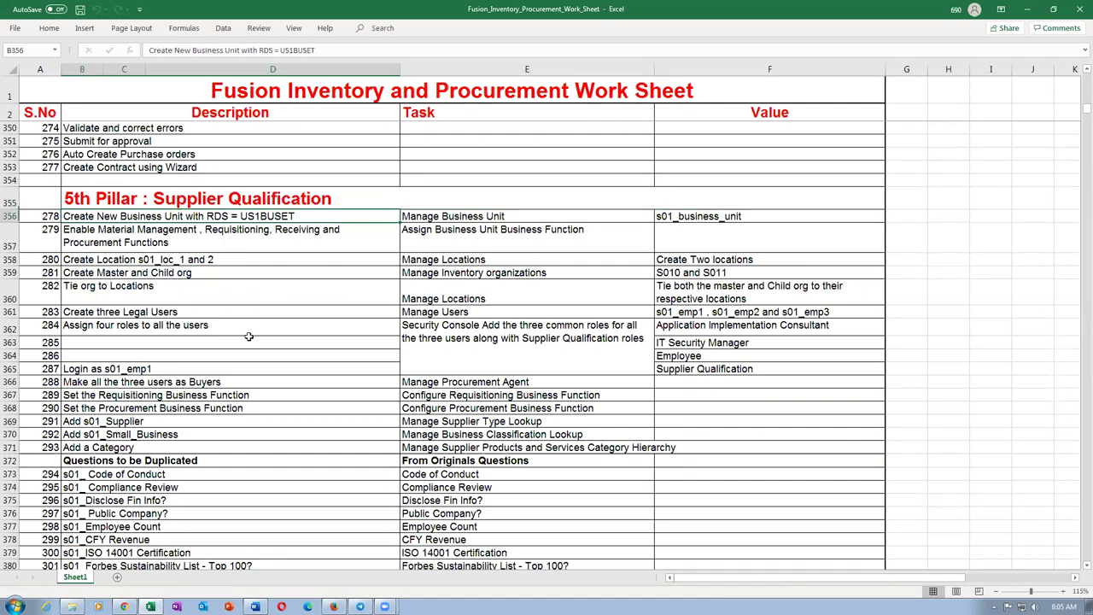
click(436, 216)
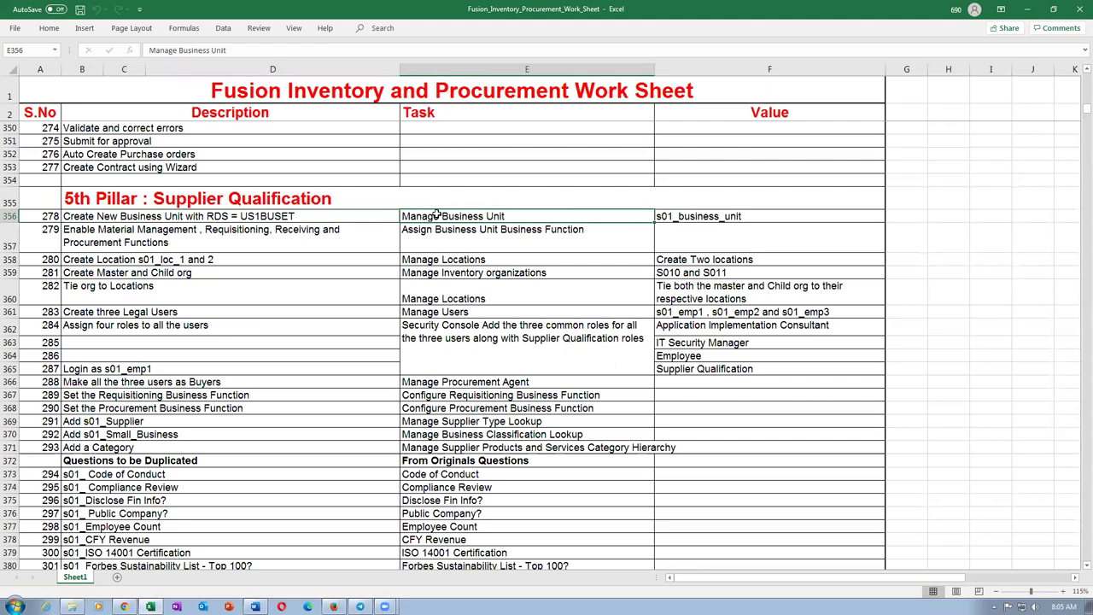
click(275, 215)
click(227, 325)
click(197, 217)
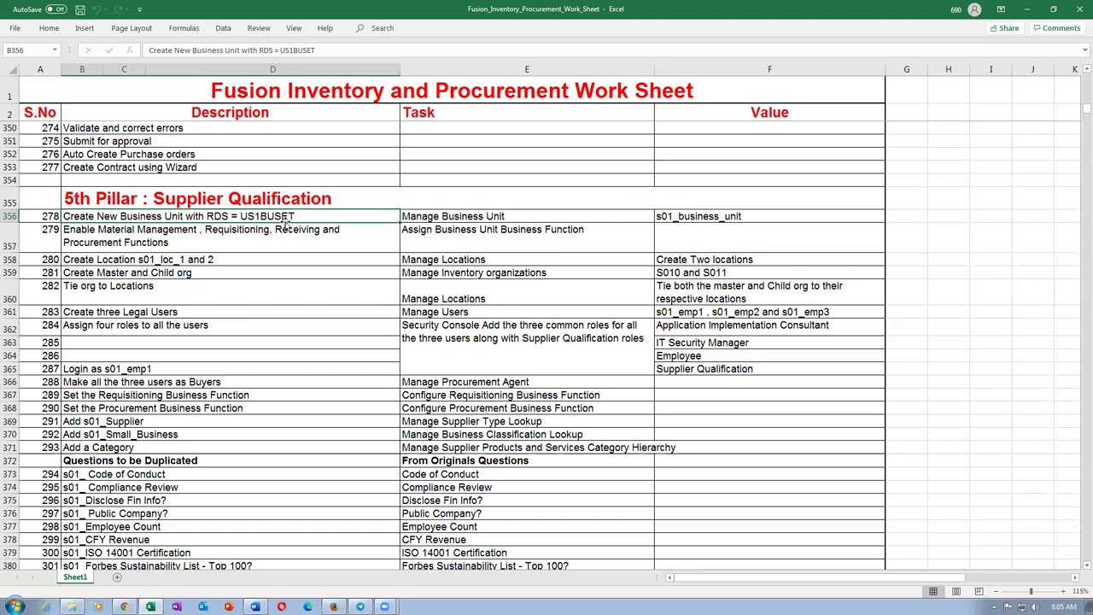
key(alt+Tab)
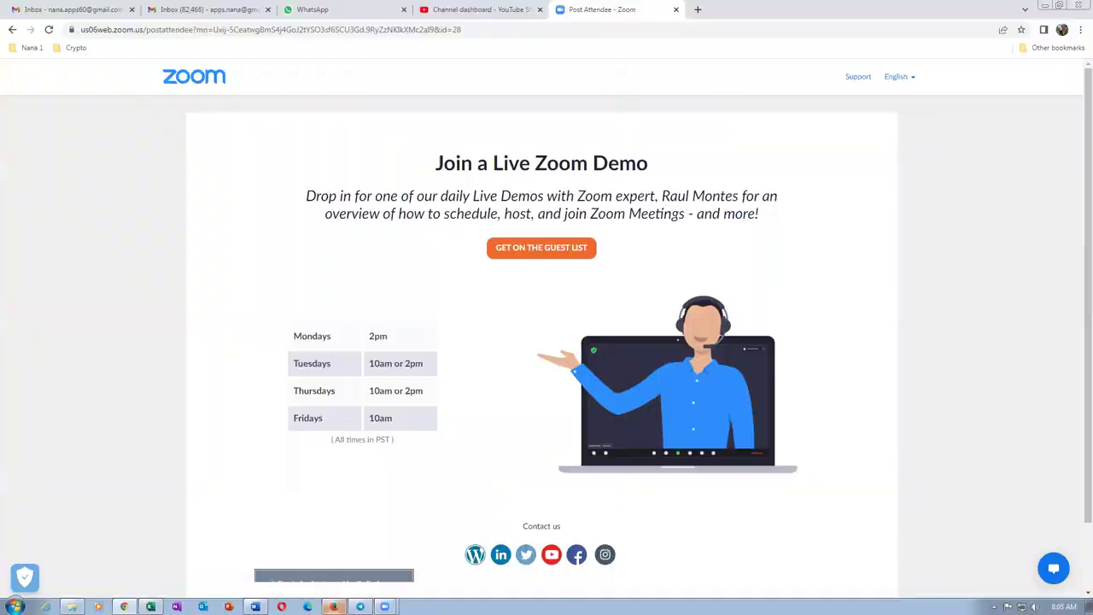
Step: In the Oracle Vision window, open Setup and Maintenance and bring up its setup task search page
click(333, 606)
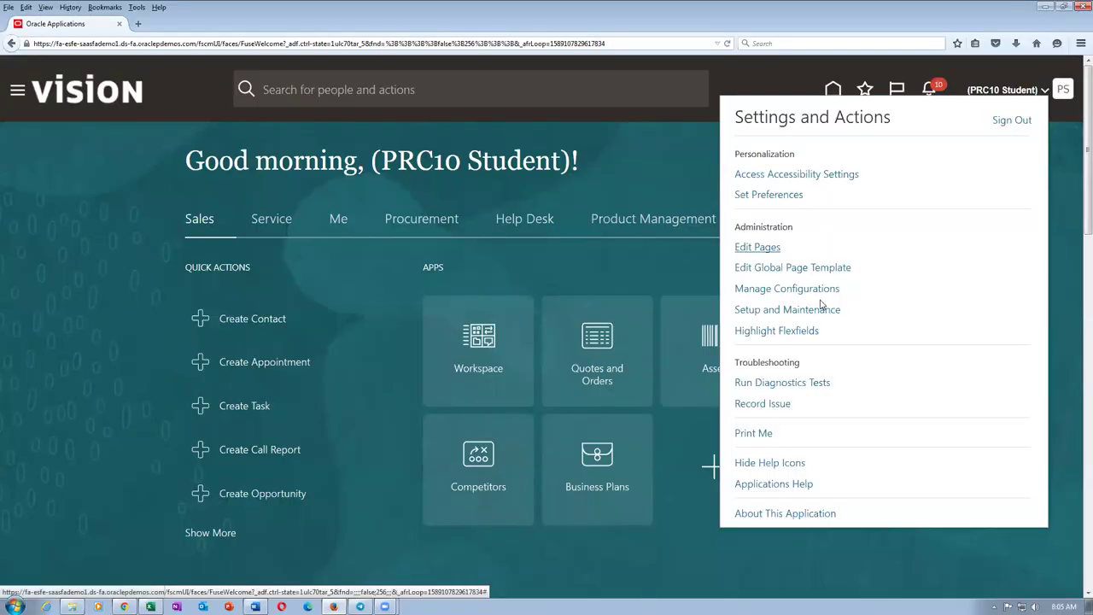
click(825, 312)
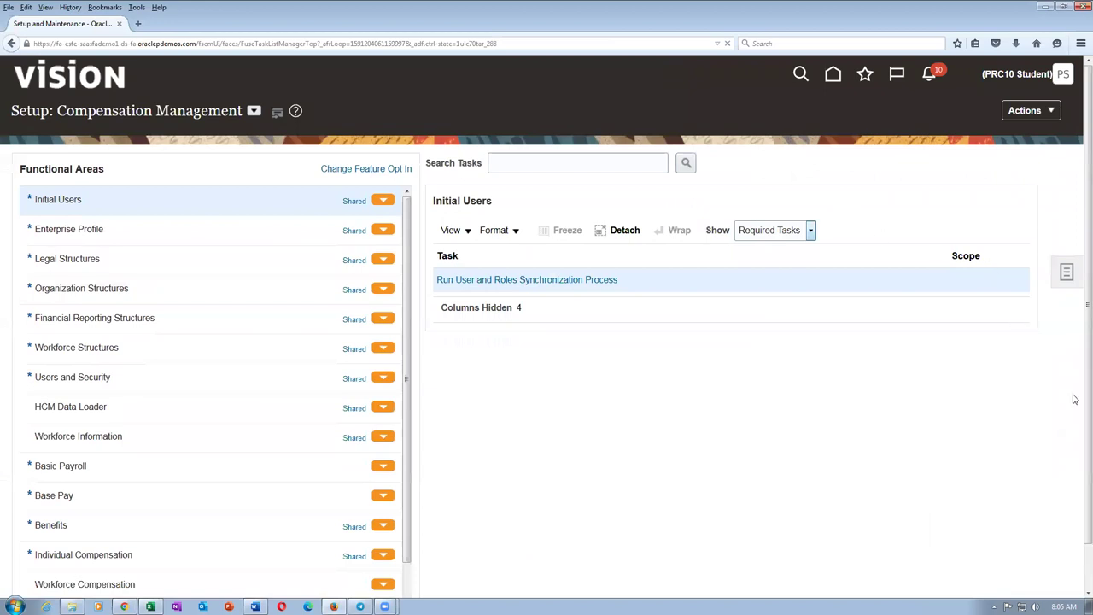
click(1066, 280)
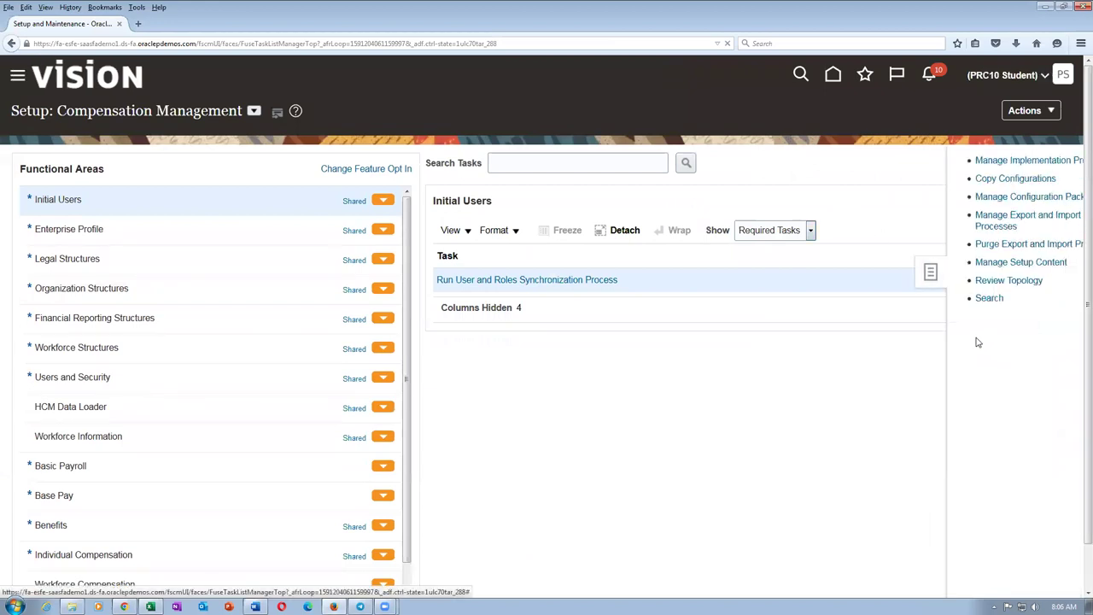
click(946, 302)
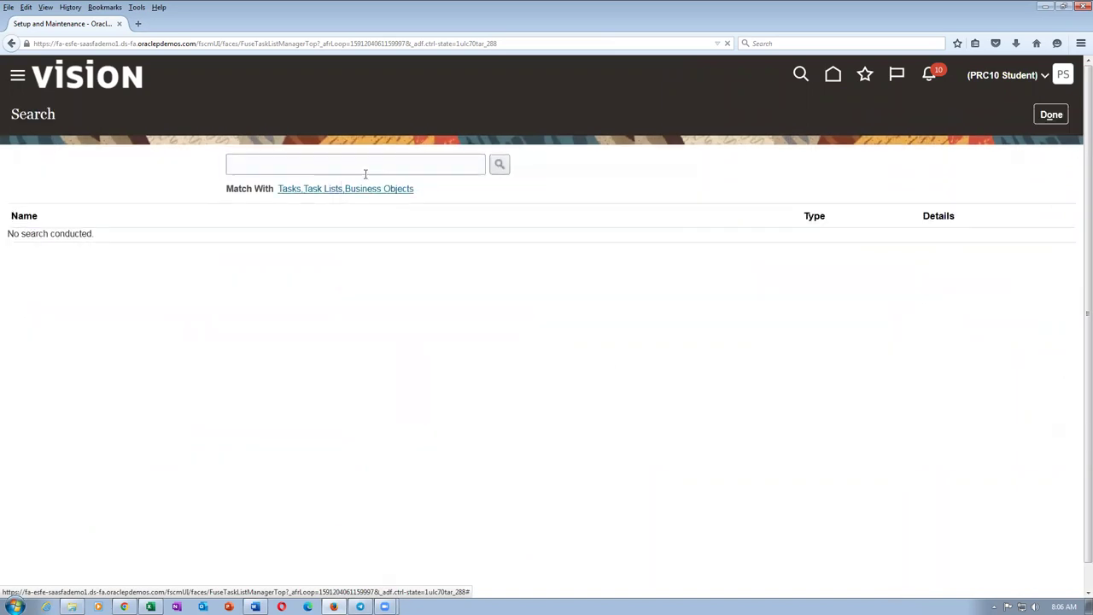
Step: Search setup tasks for 'man%bus' and open the Manage Business Unit task
text(man%busi%u)
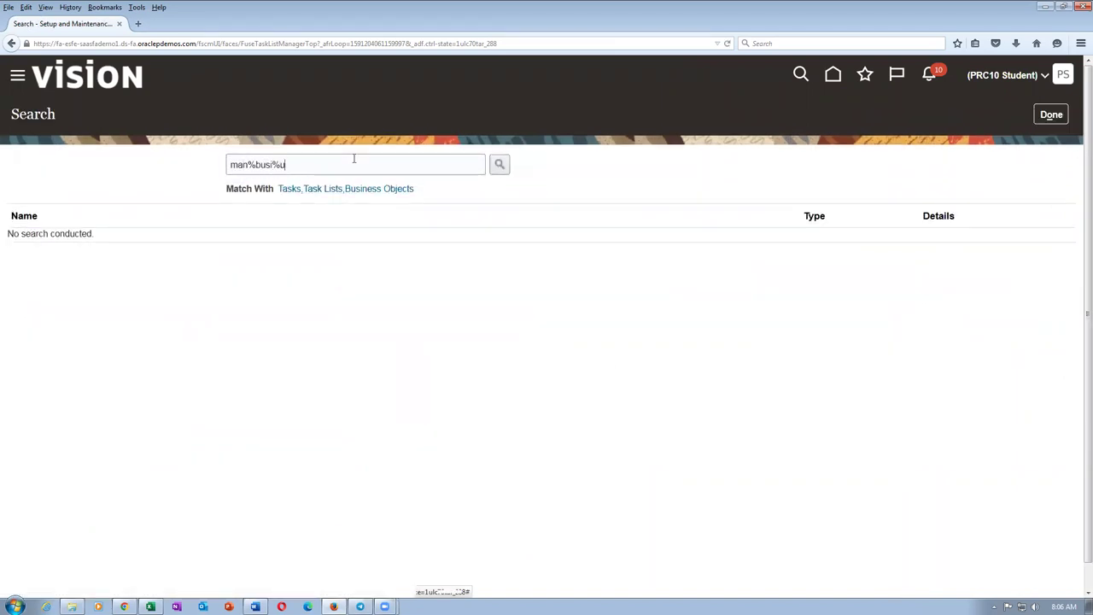
key(Return)
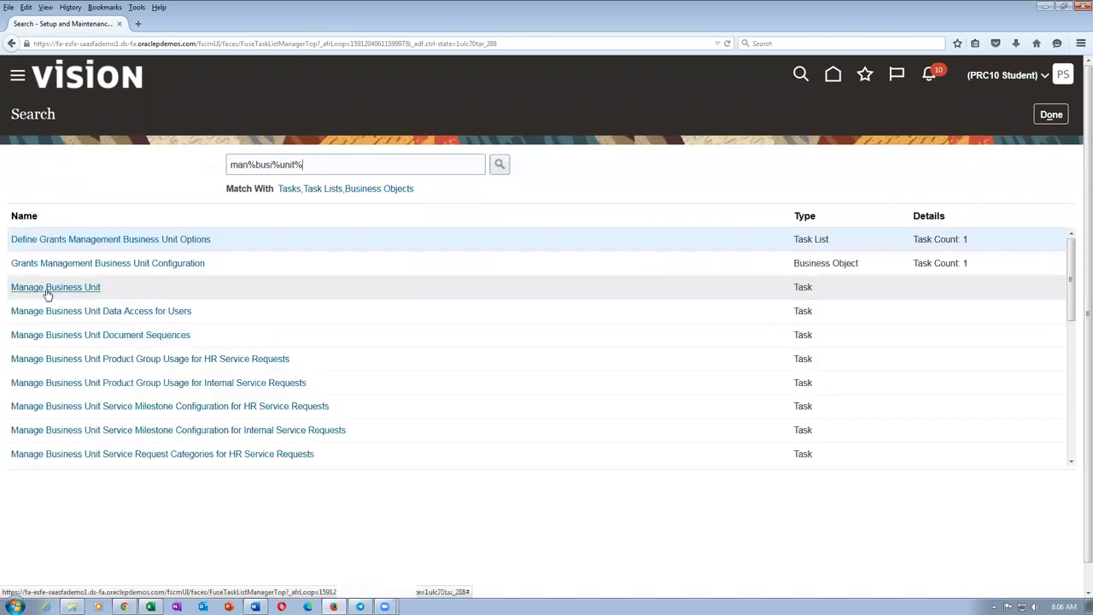
click(45, 289)
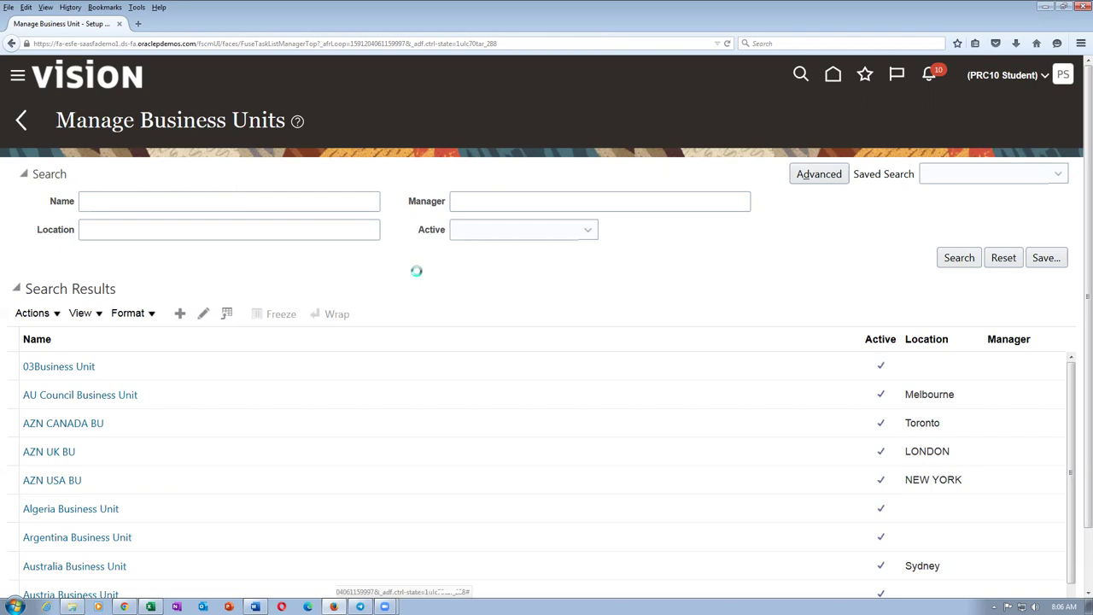
key(alt+Tab)
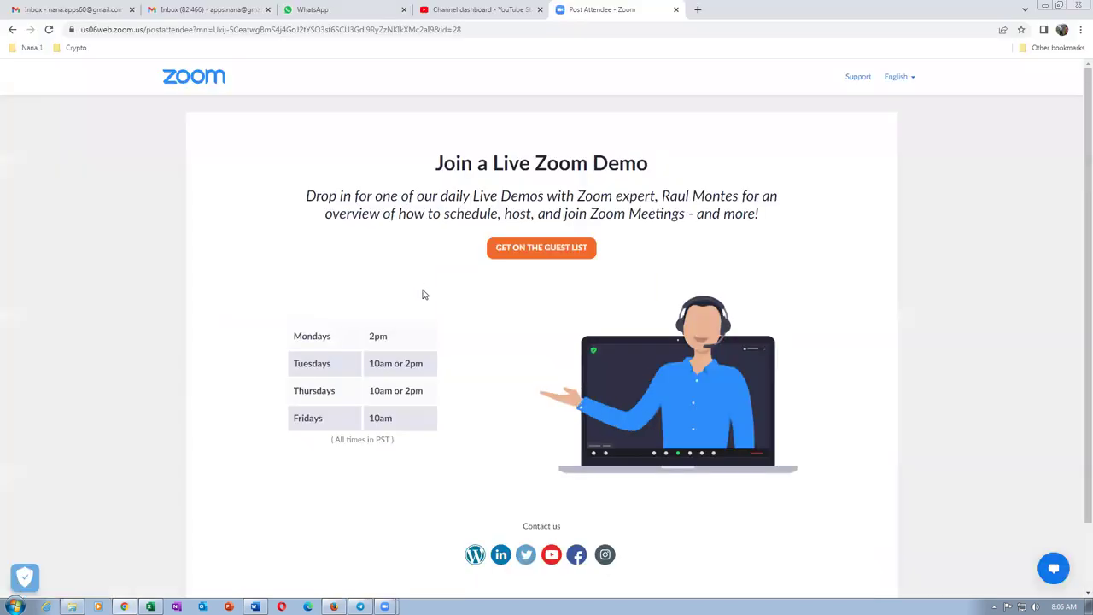
key(alt+Tab)
Step: In the worksheet, review the Enable Material Management step and the task for assigning business functions
key(alt+Tab)
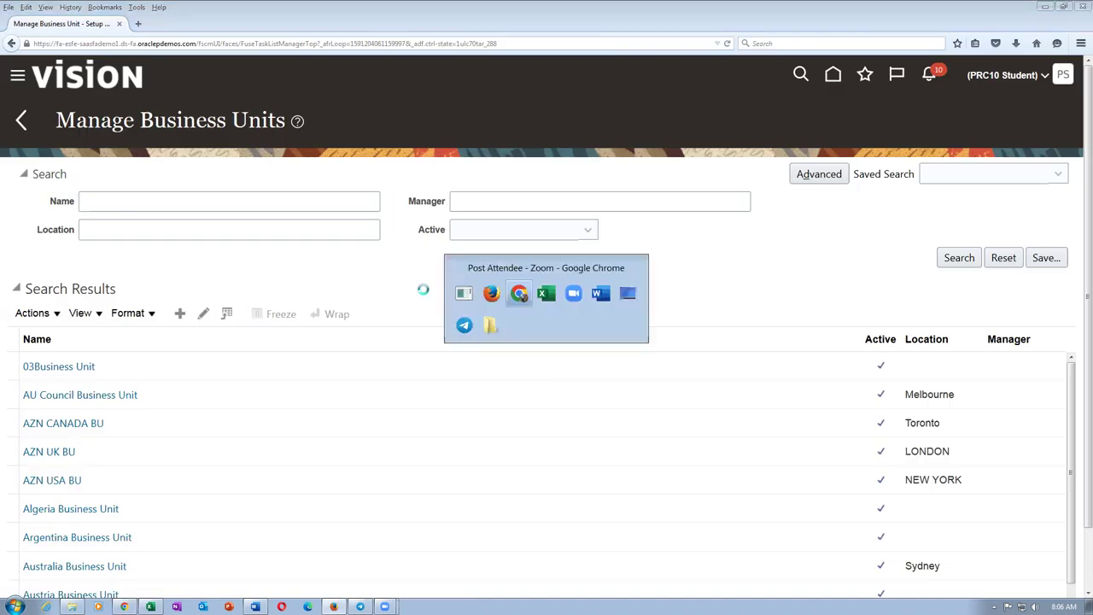
key(alt+Tab)
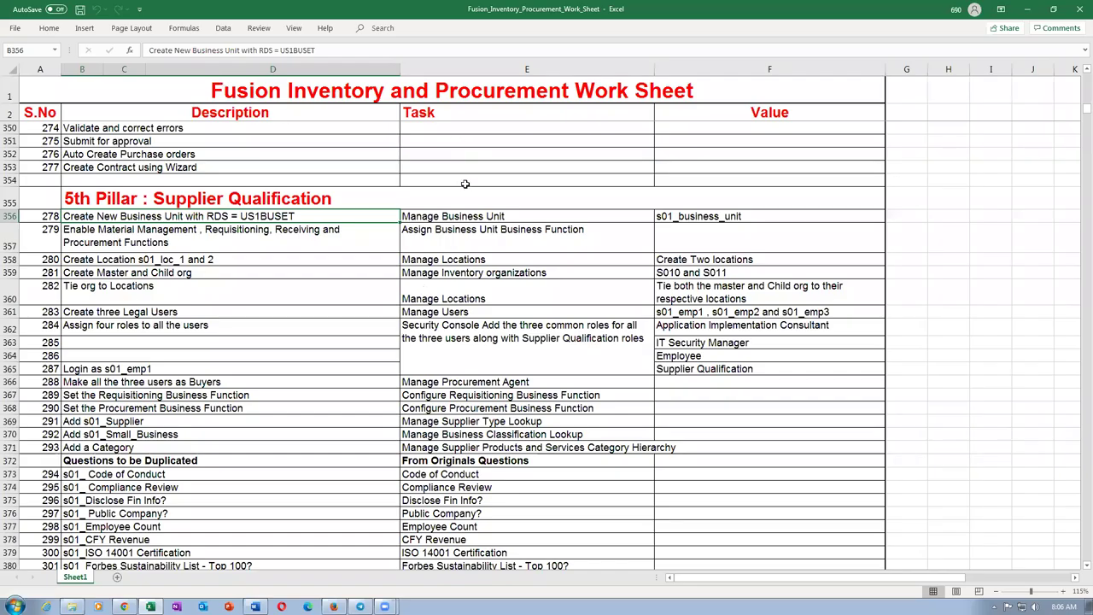
click(468, 220)
click(204, 240)
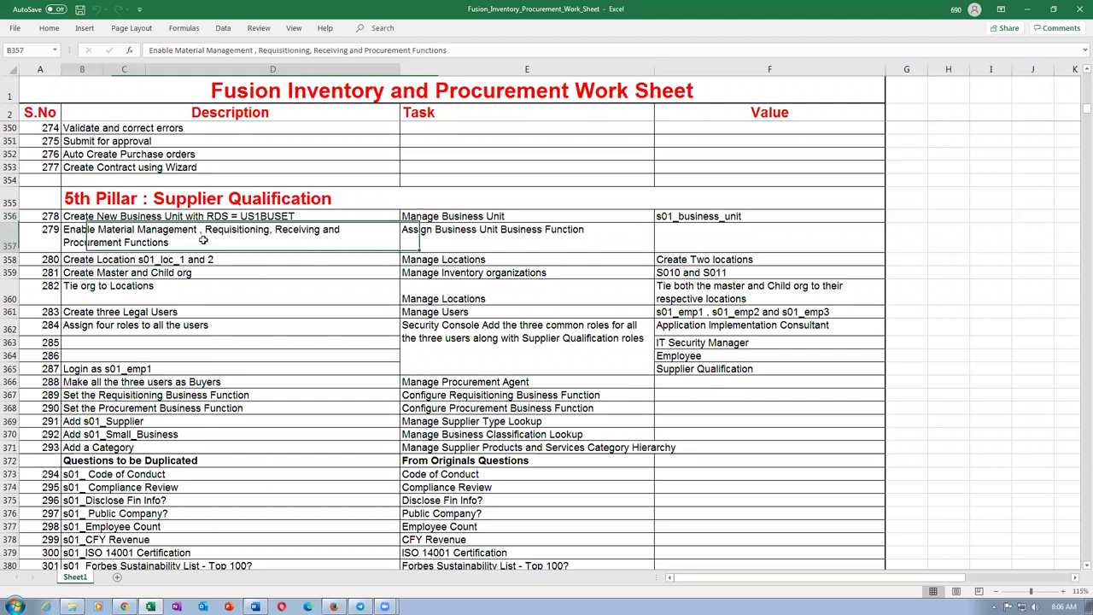
click(440, 238)
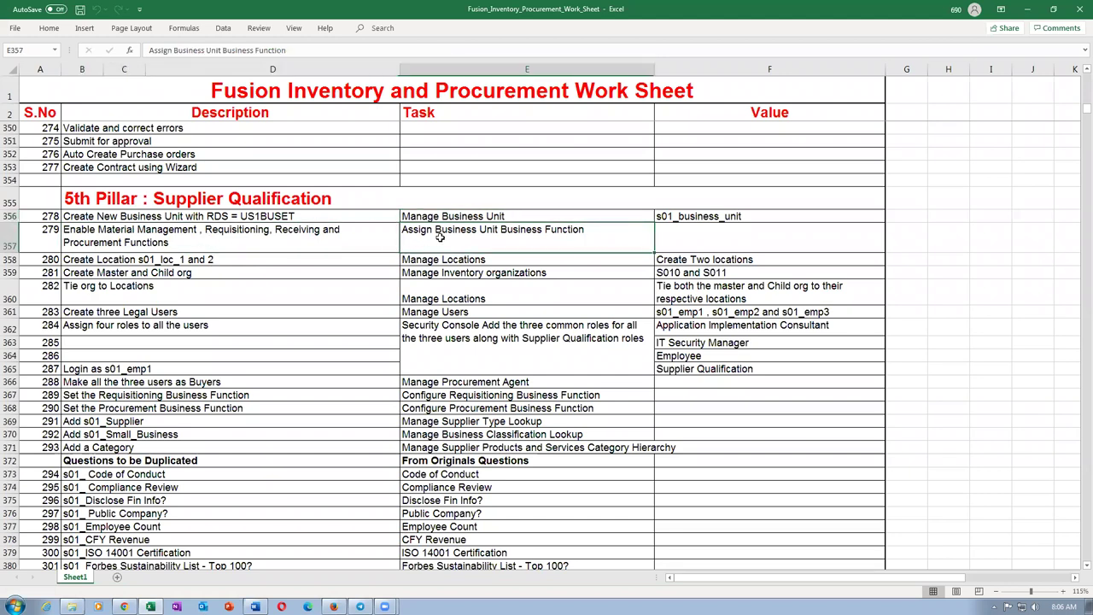
click(124, 242)
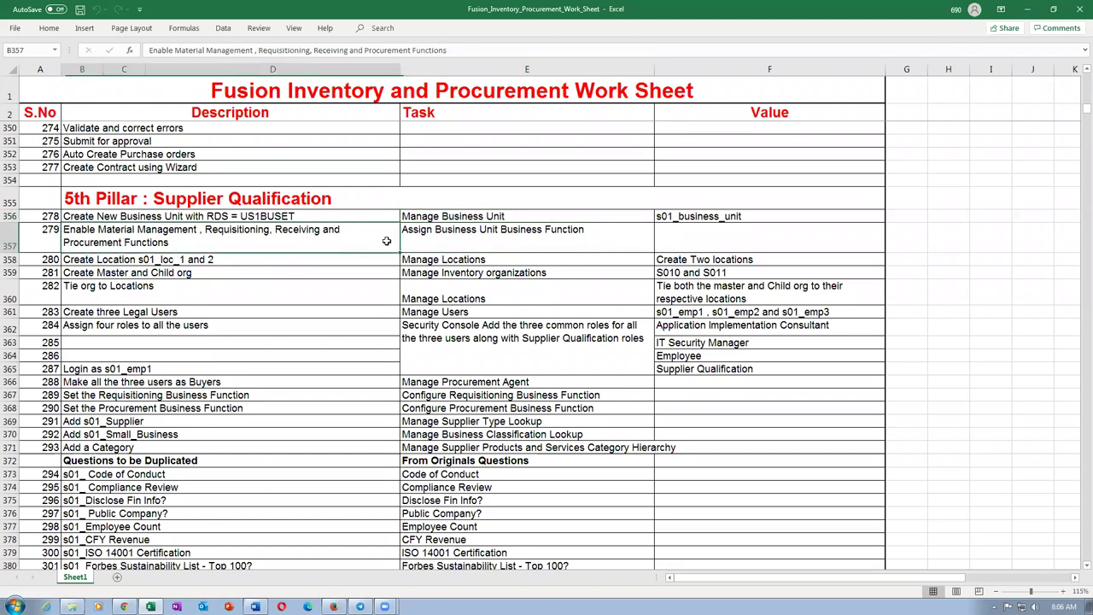
key(alt+Tab)
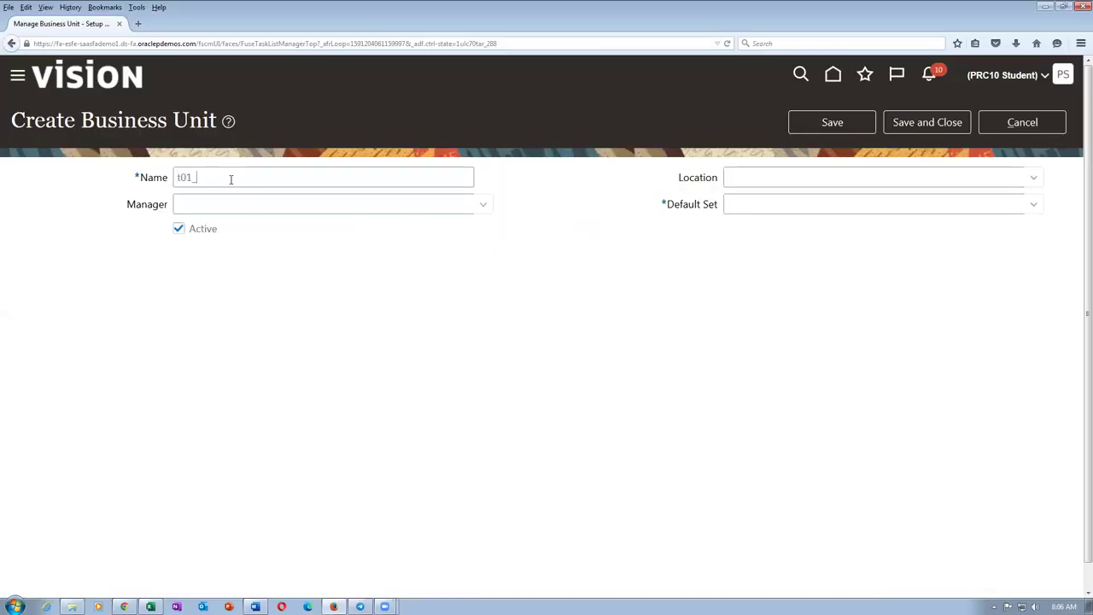
Step: Name the new unit t01_business_unit, search for and pick US1BUSET as its default set, and save
text(ss_unit)
key(alt+Tab)
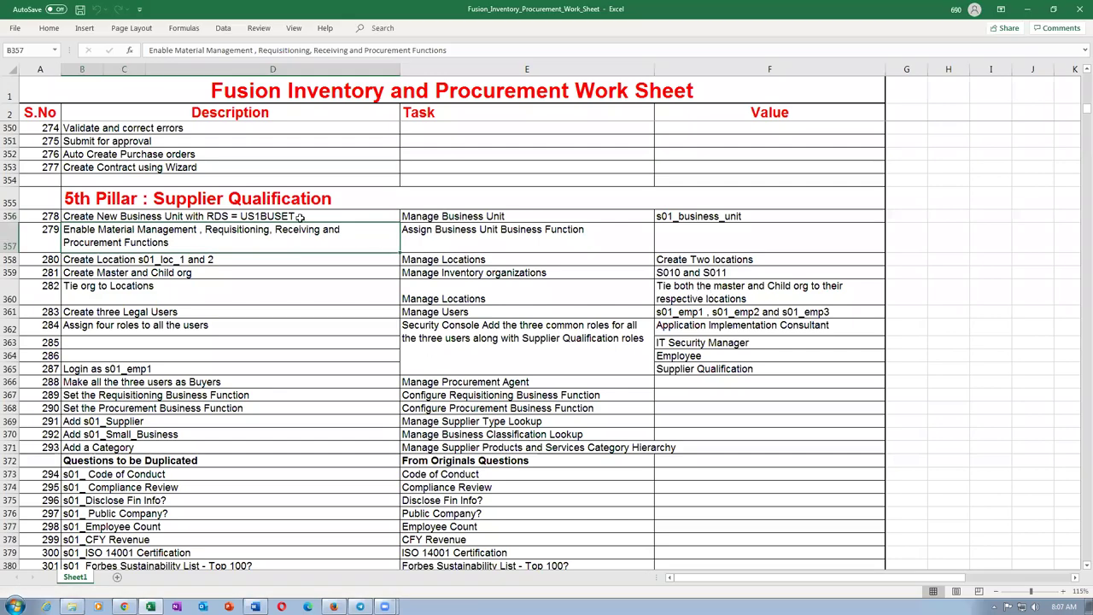
key(alt+Tab)
click(1036, 209)
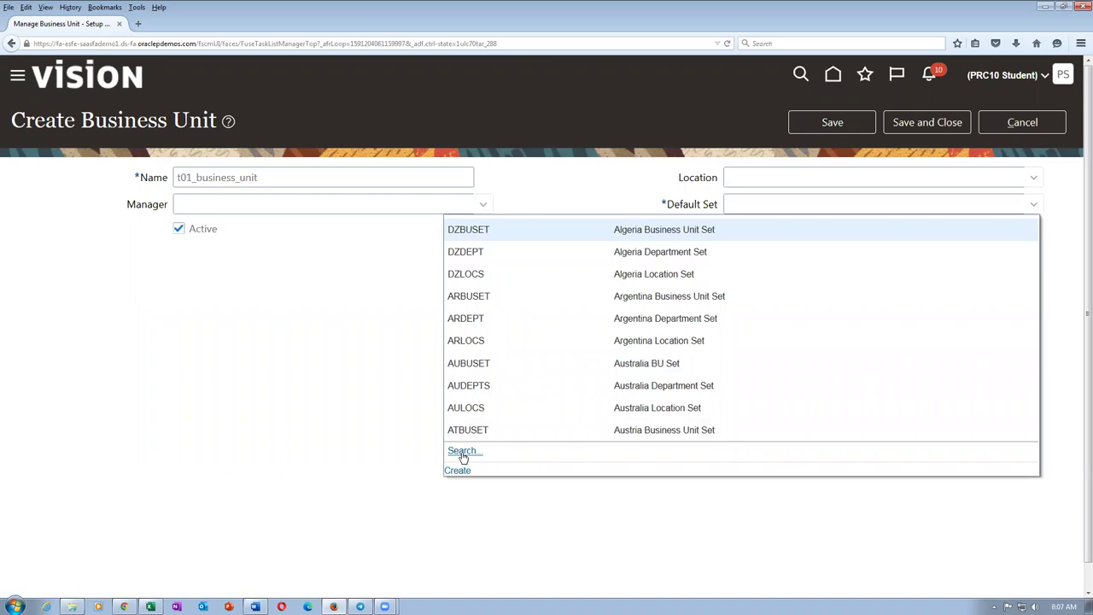
click(462, 454)
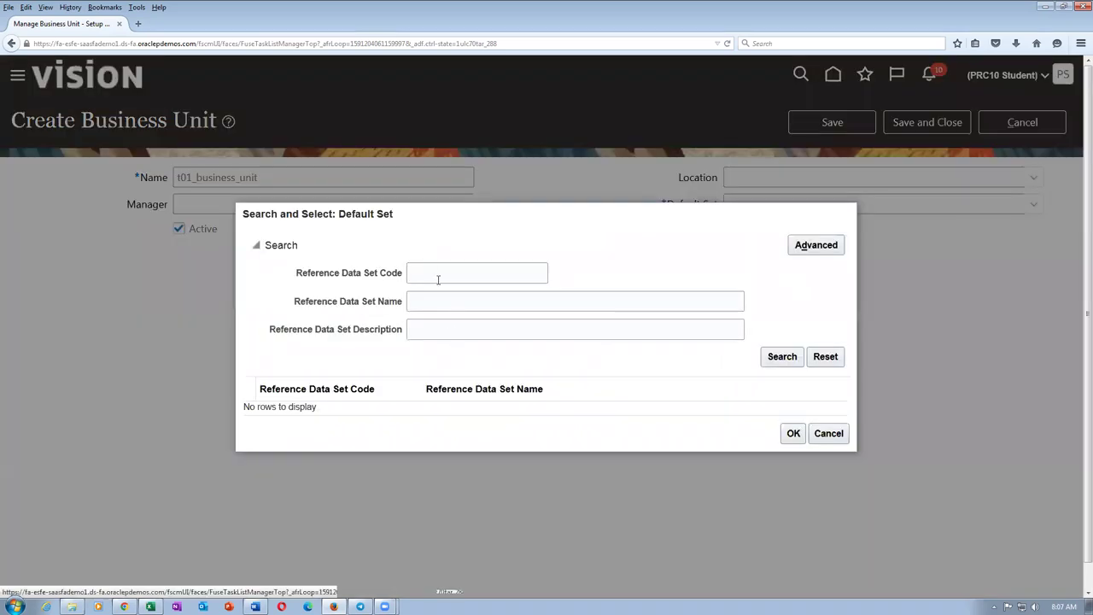
click(435, 299)
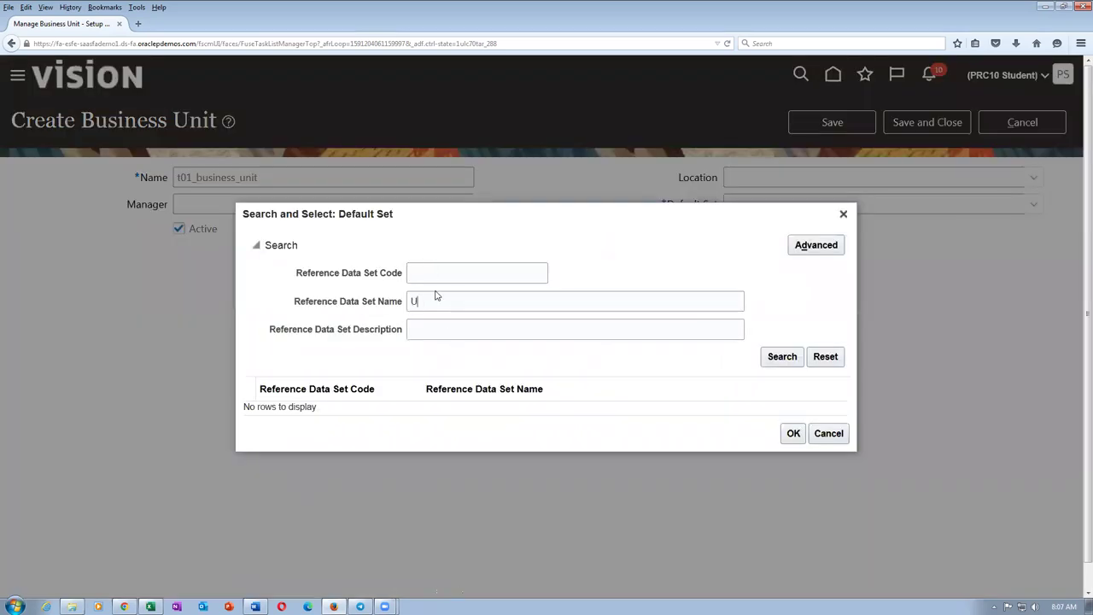
click(779, 364)
click(329, 416)
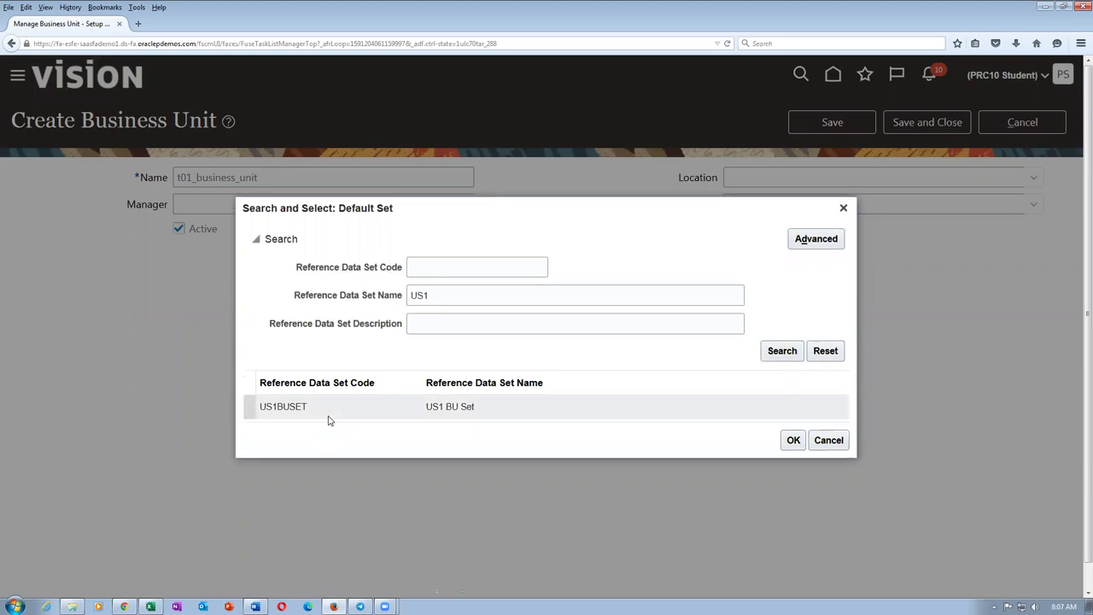
click(784, 442)
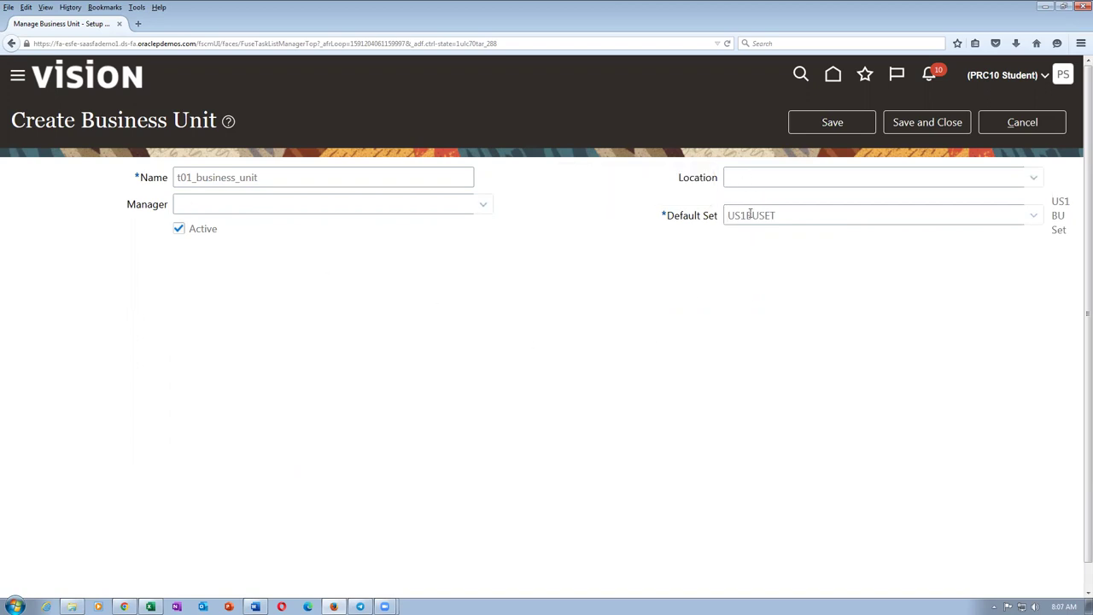
click(917, 129)
key(alt+Tab)
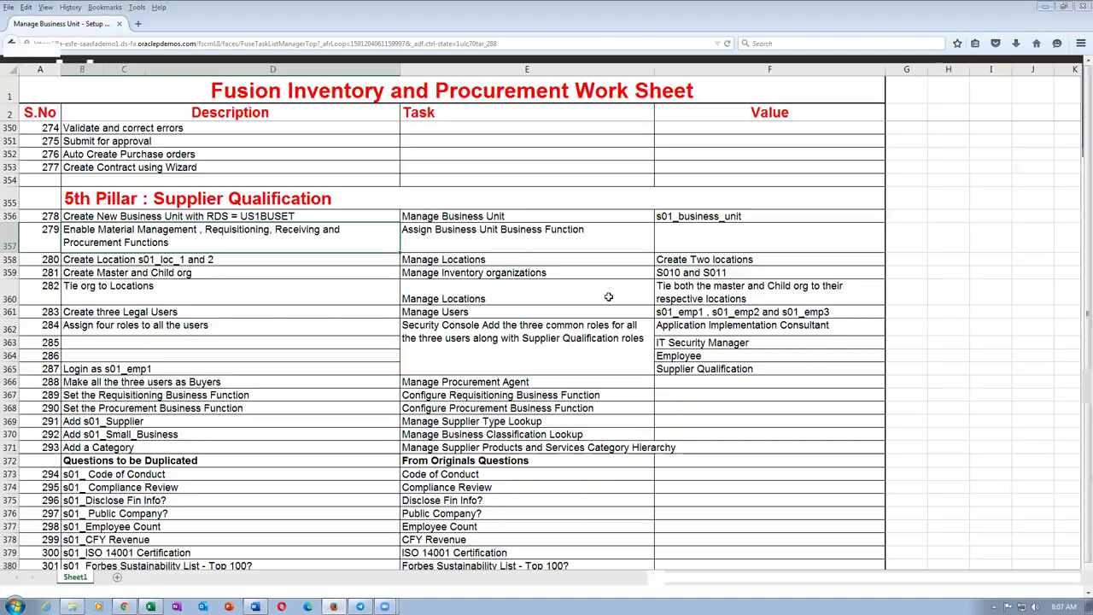
Step: Copy the 'Assign Business Unit Business Function' task name from the worksheet and close the Oracle search
click(482, 239)
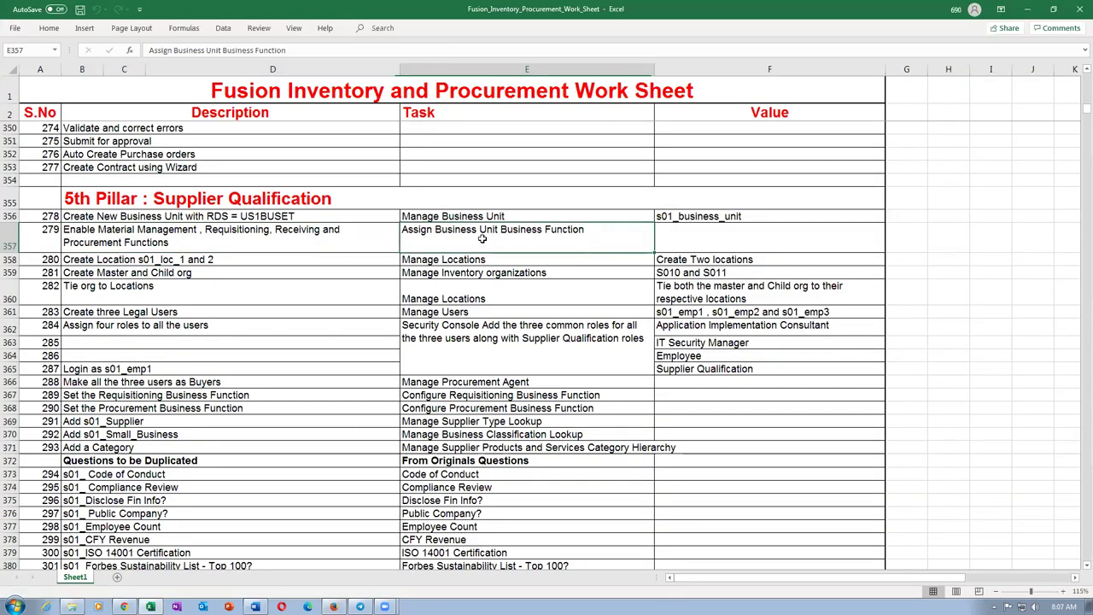
key(ctrl+c)
key(alt+Tab)
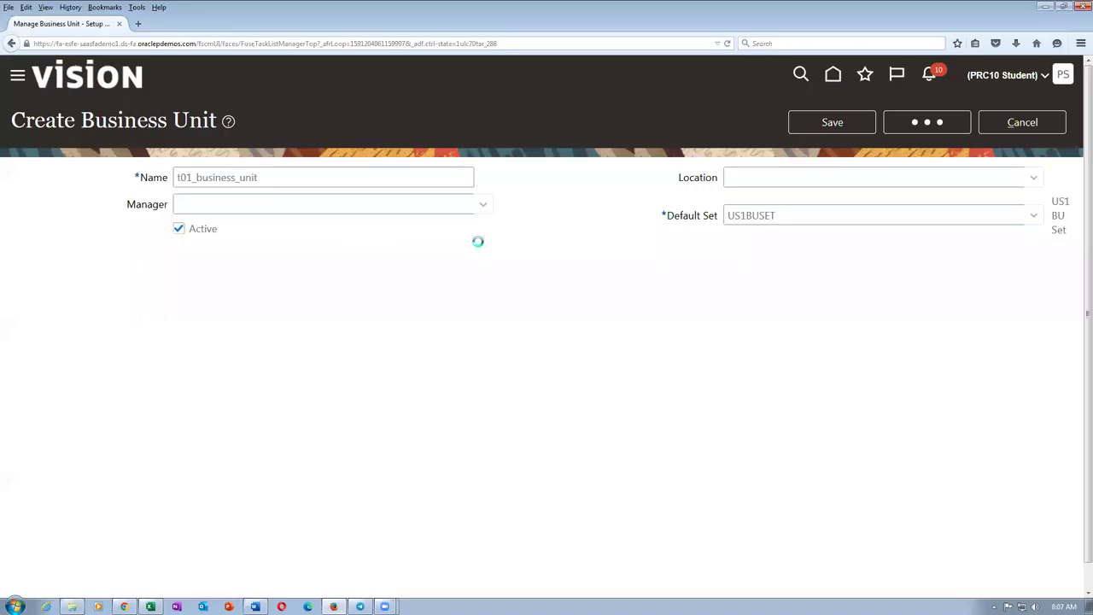
click(1046, 115)
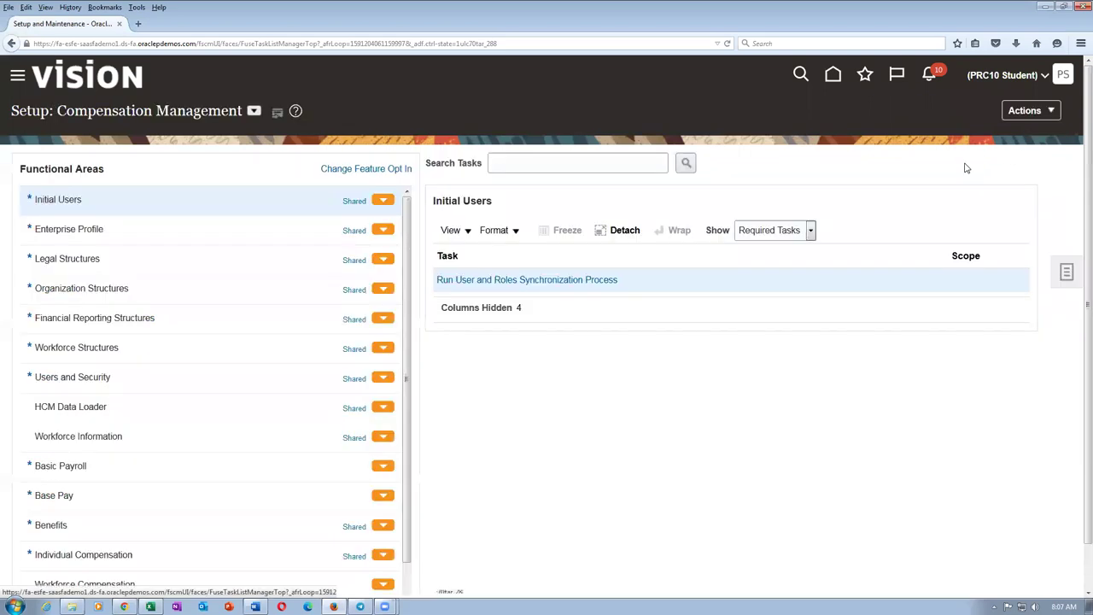
click(1003, 75)
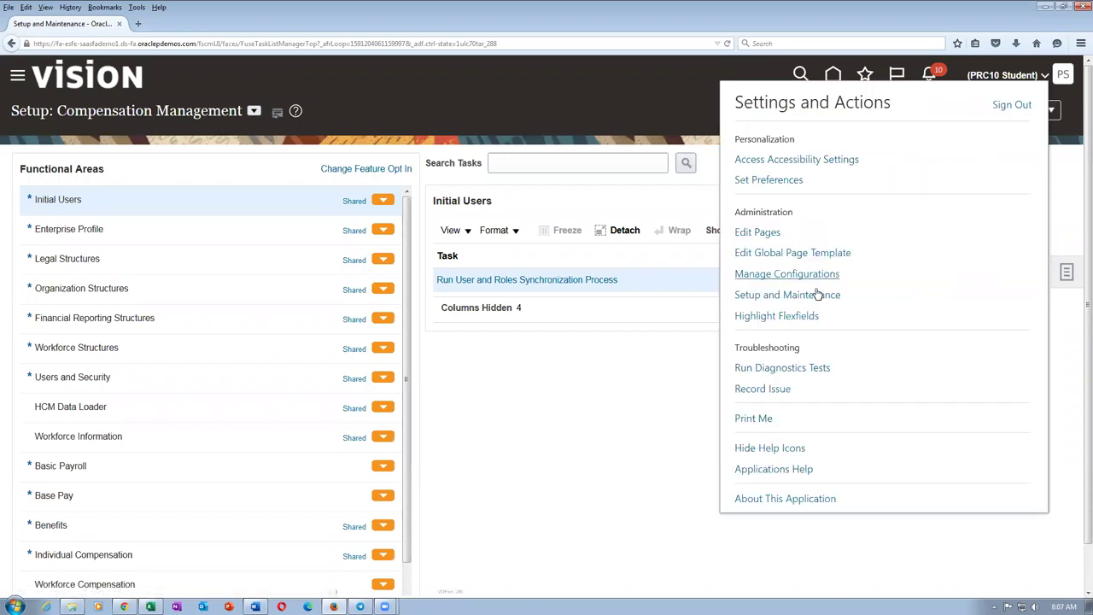
click(583, 352)
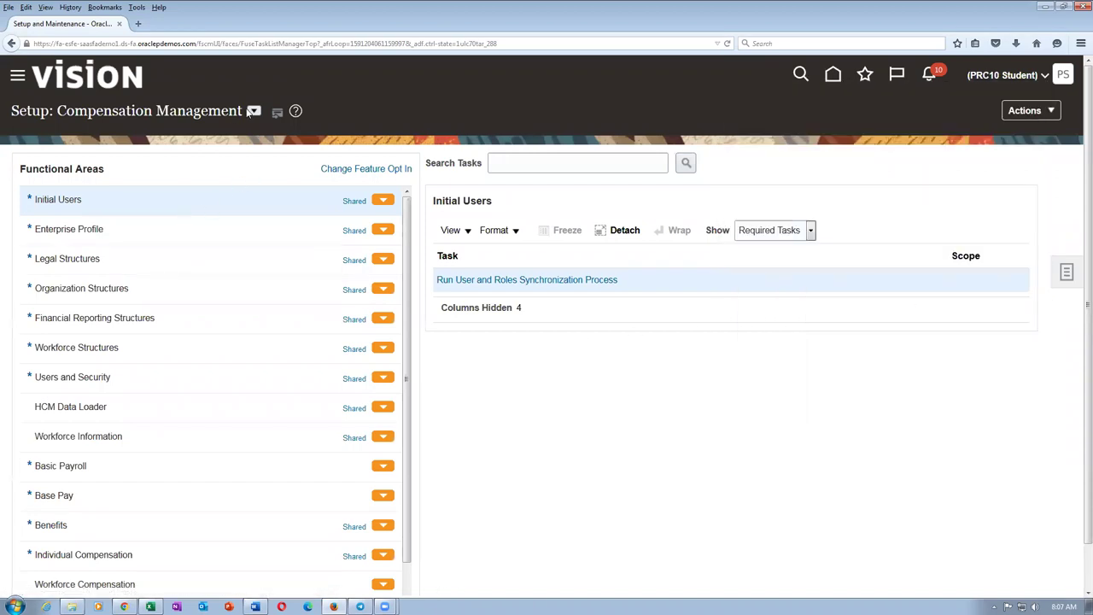
Step: Switch setup to the Financials offering and paste the task name into Search Tasks
click(250, 112)
click(269, 205)
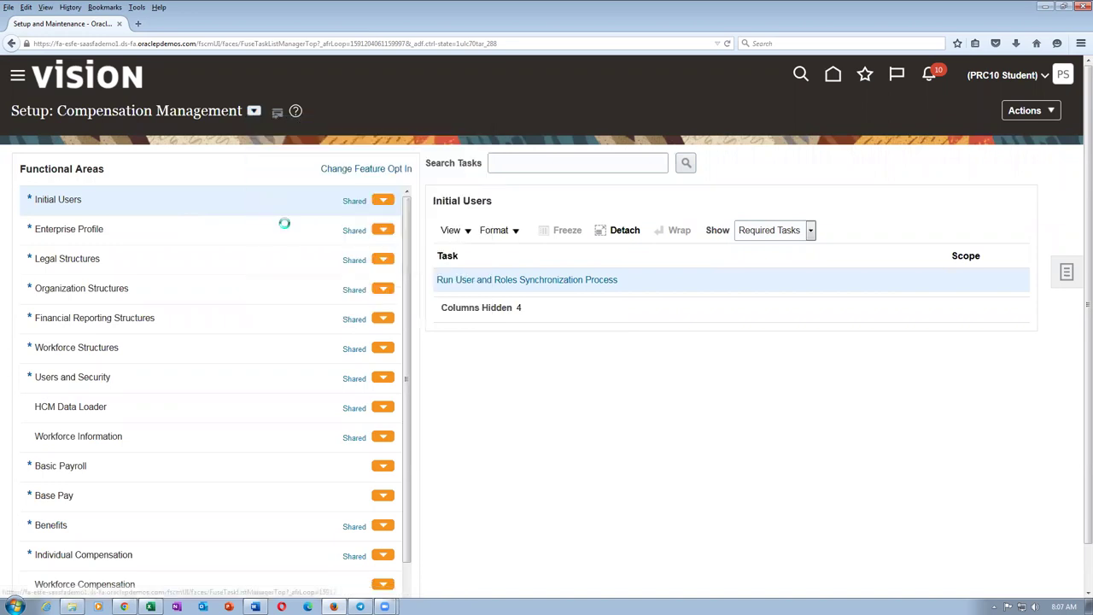
click(575, 160)
key(ctrl+v)
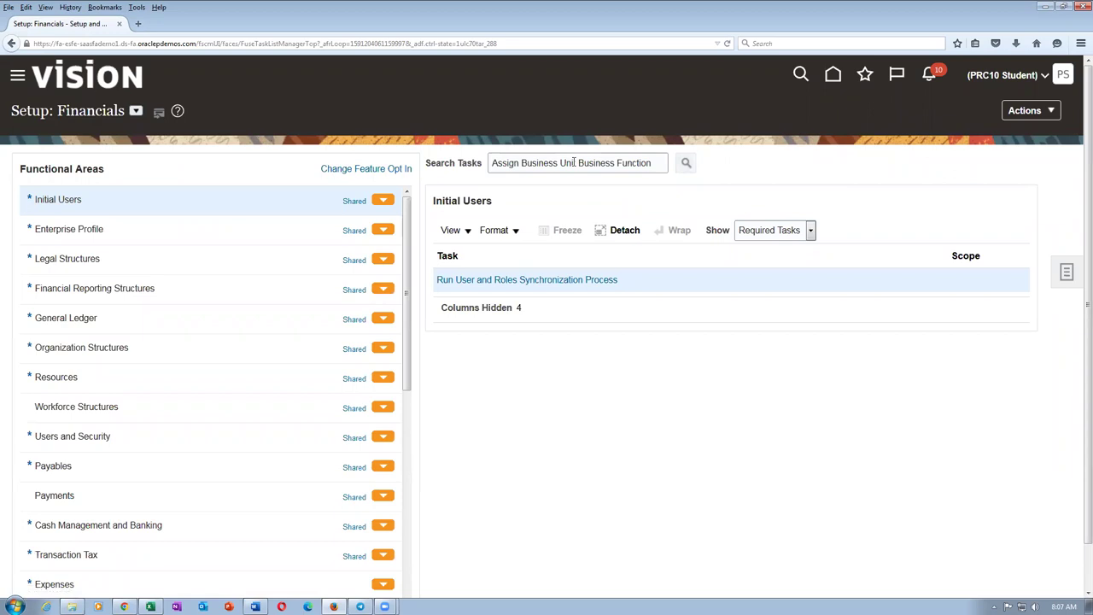
Step: Search the task and scope it to business unit t01_business_unit through Select and Add
key(Return)
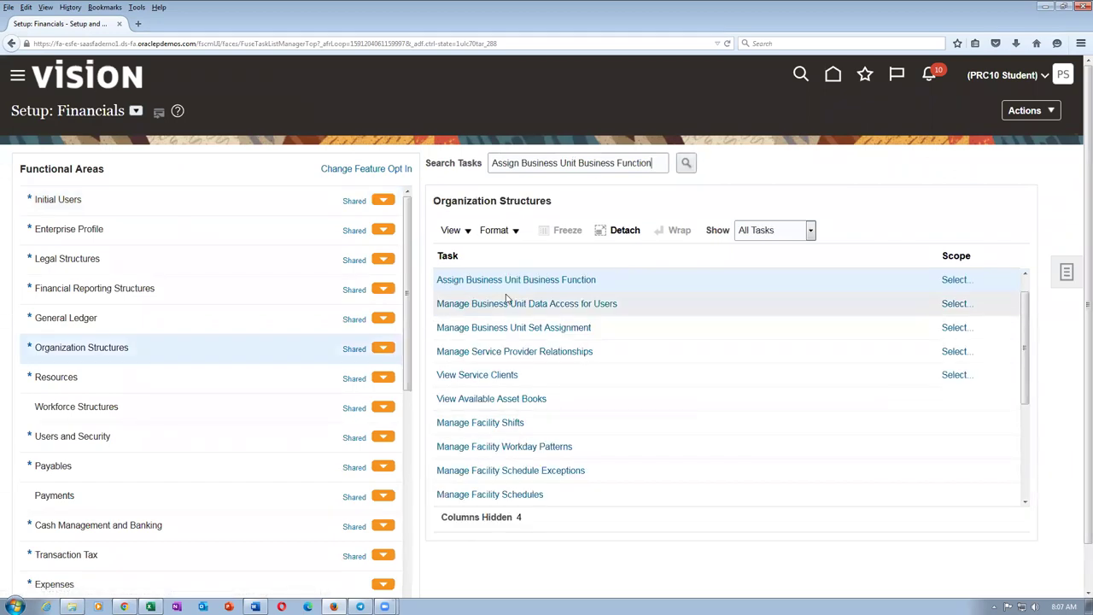
click(954, 282)
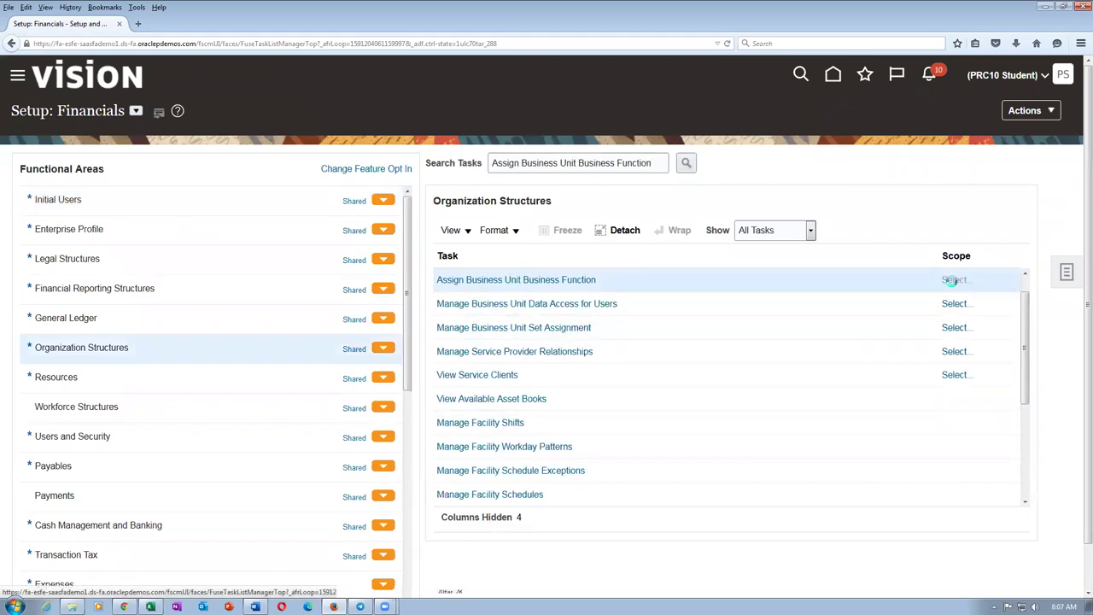
click(518, 357)
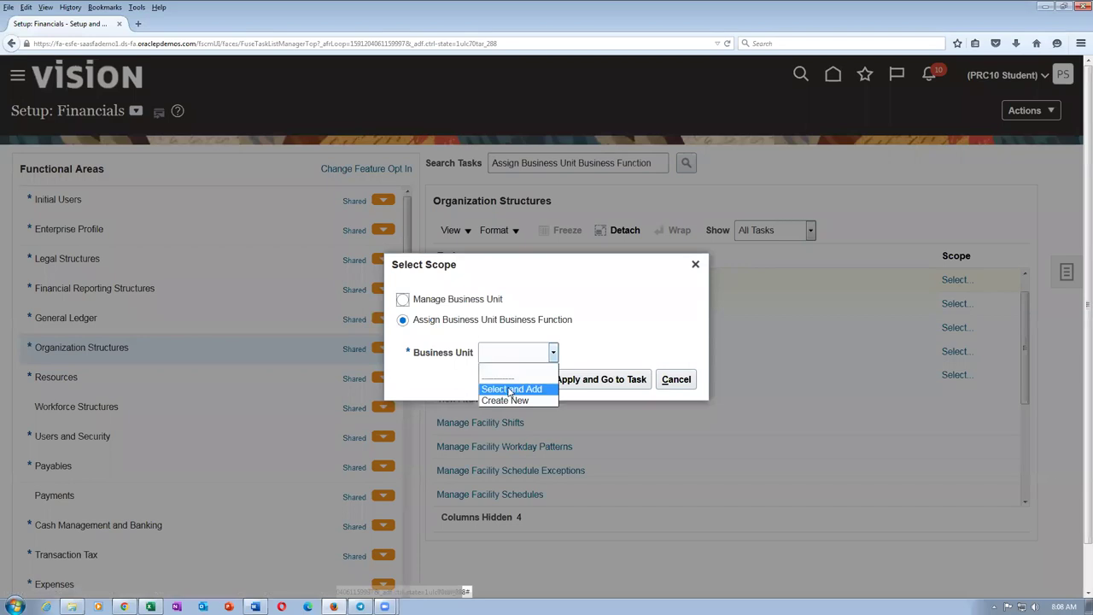
click(510, 390)
click(604, 381)
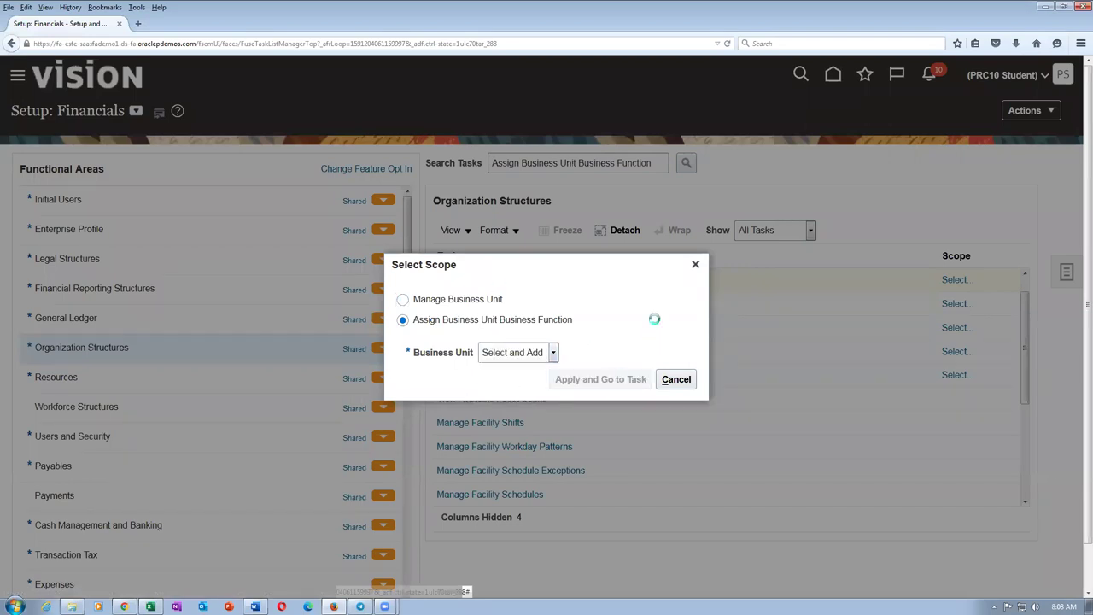
text(t01)
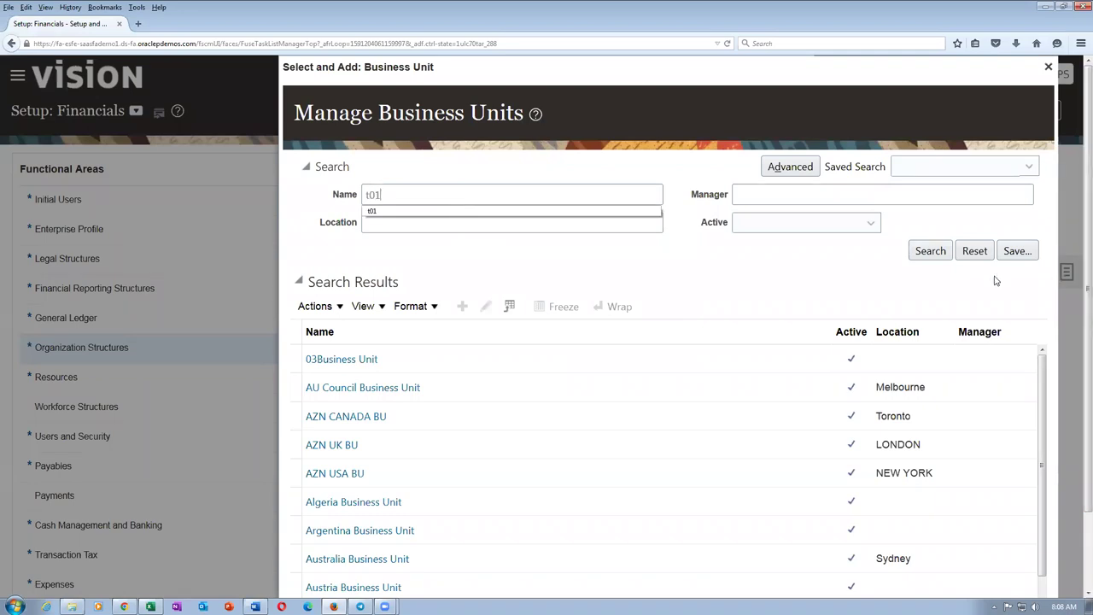
click(931, 249)
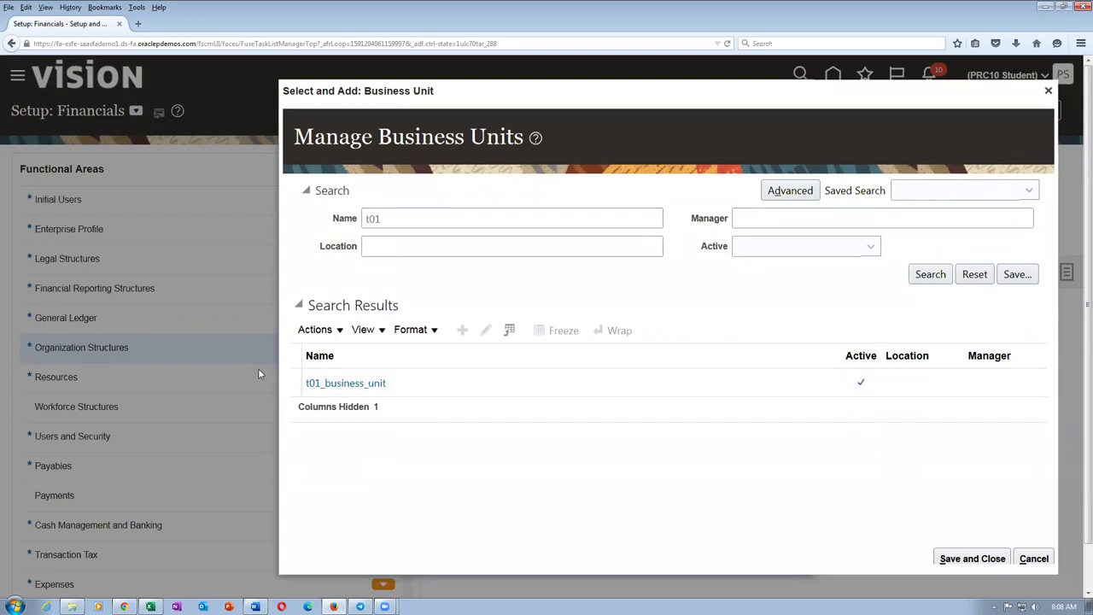
click(986, 560)
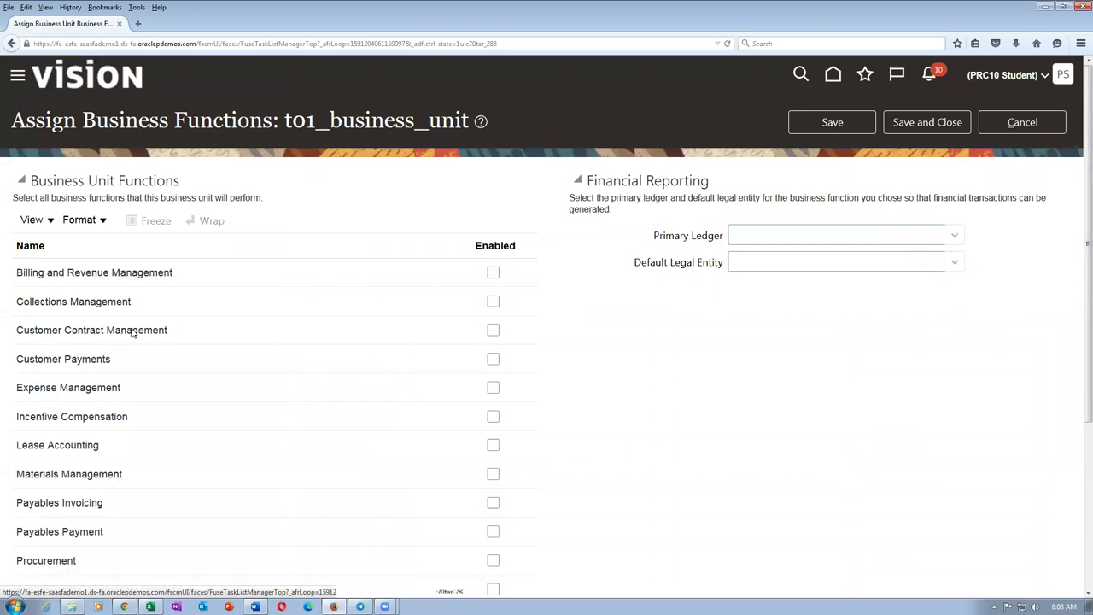
Step: Tick Enabled for Materials Management, Payables Invoicing, Procurement, Receiving and Requisitioning
scroll(158, 390, down, 3)
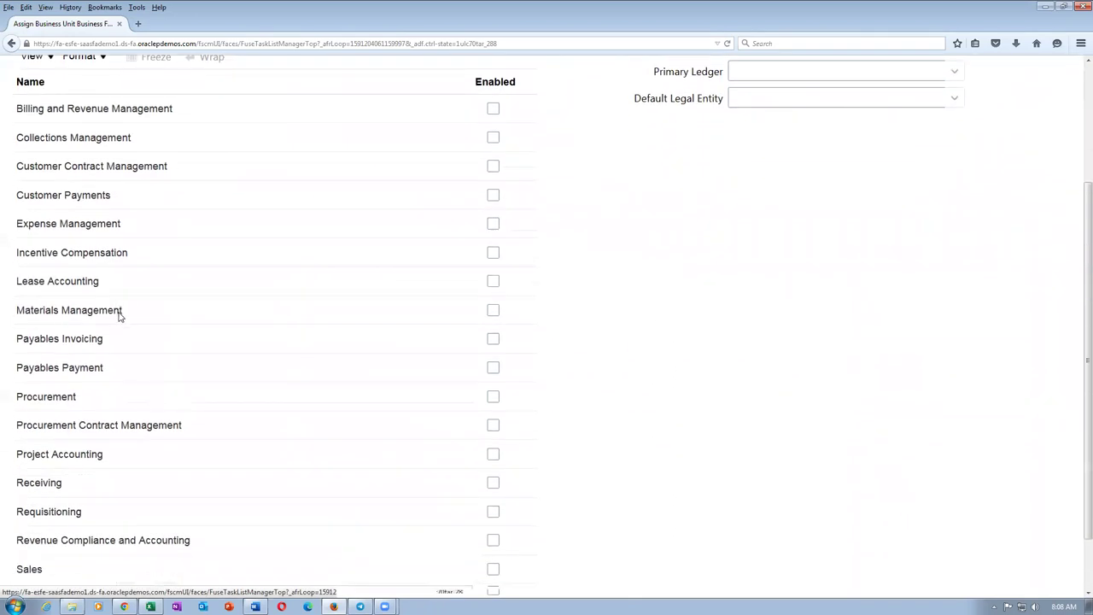
click(492, 309)
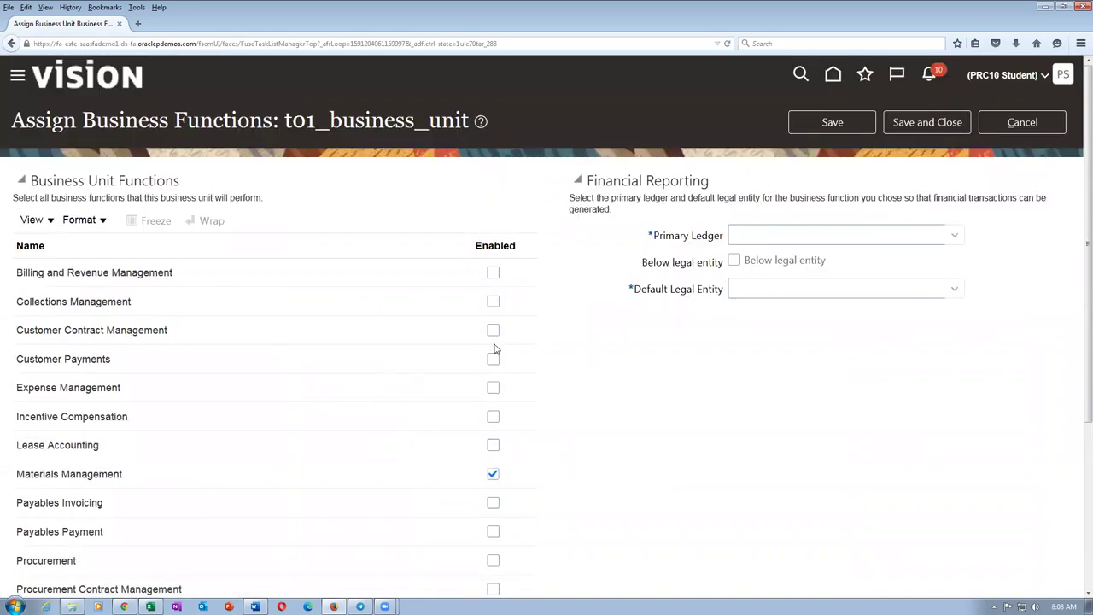
scroll(96, 504, down, 3)
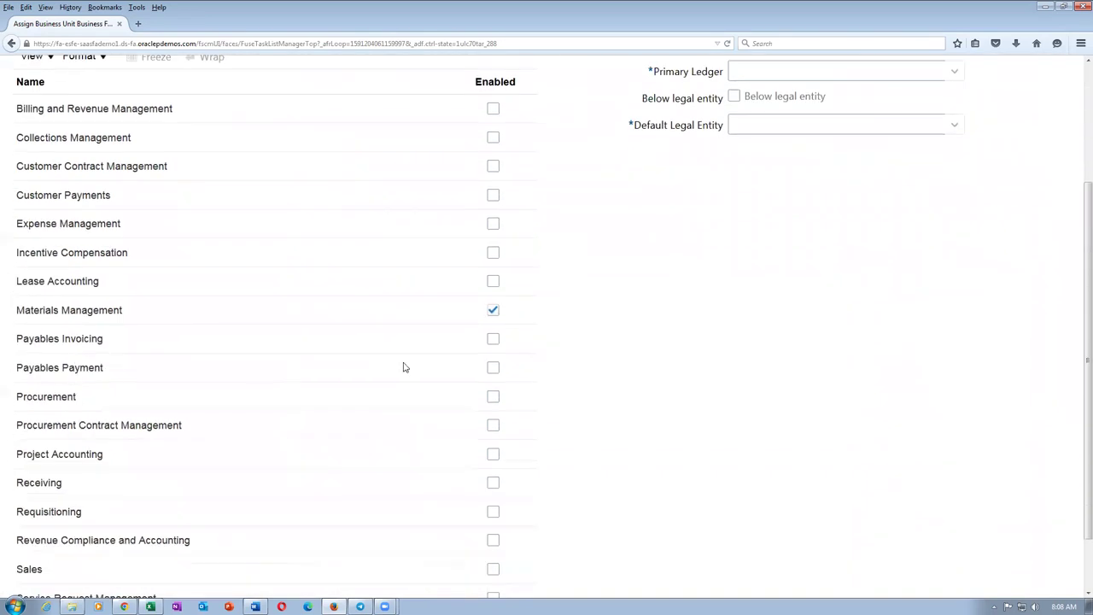
click(492, 340)
click(492, 397)
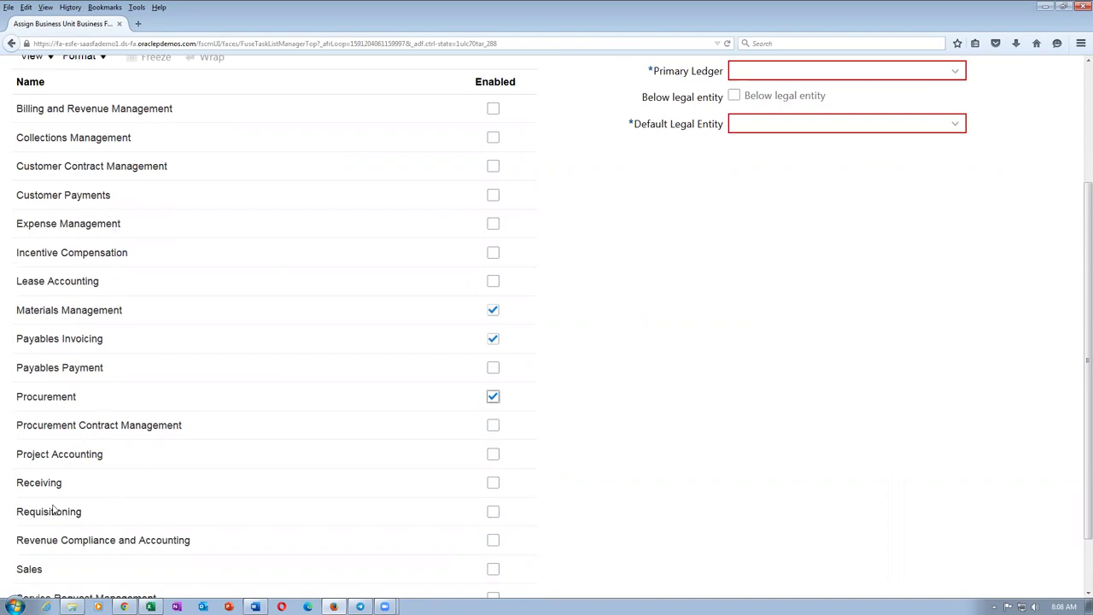
click(492, 483)
click(492, 511)
Step: Check the worksheet's row 357 list of functions to enable for the new business unit
key(alt+Tab)
click(205, 232)
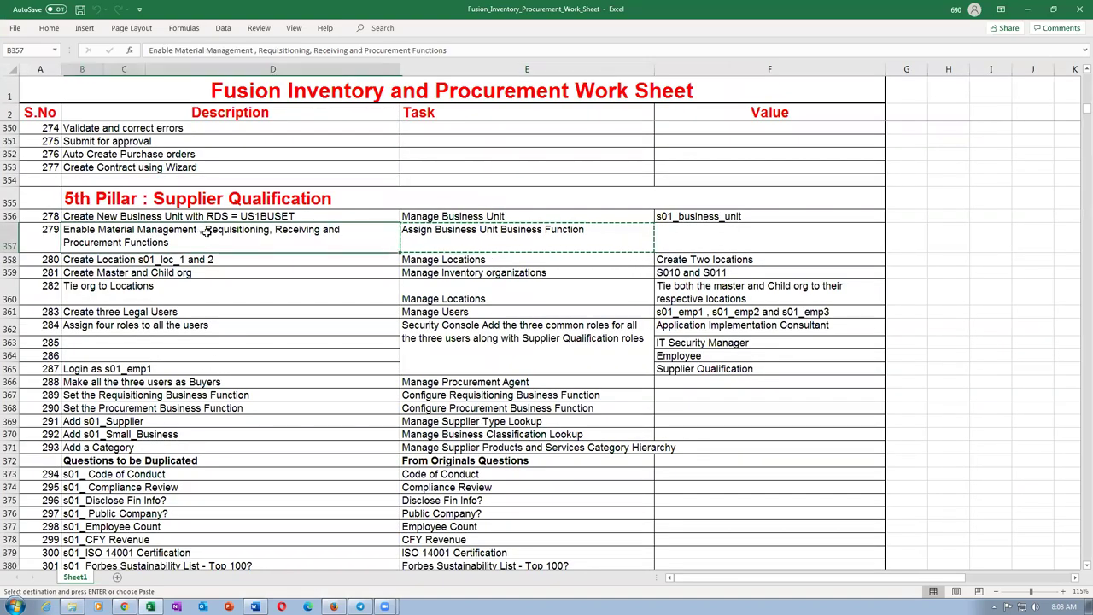
key(alt+Tab)
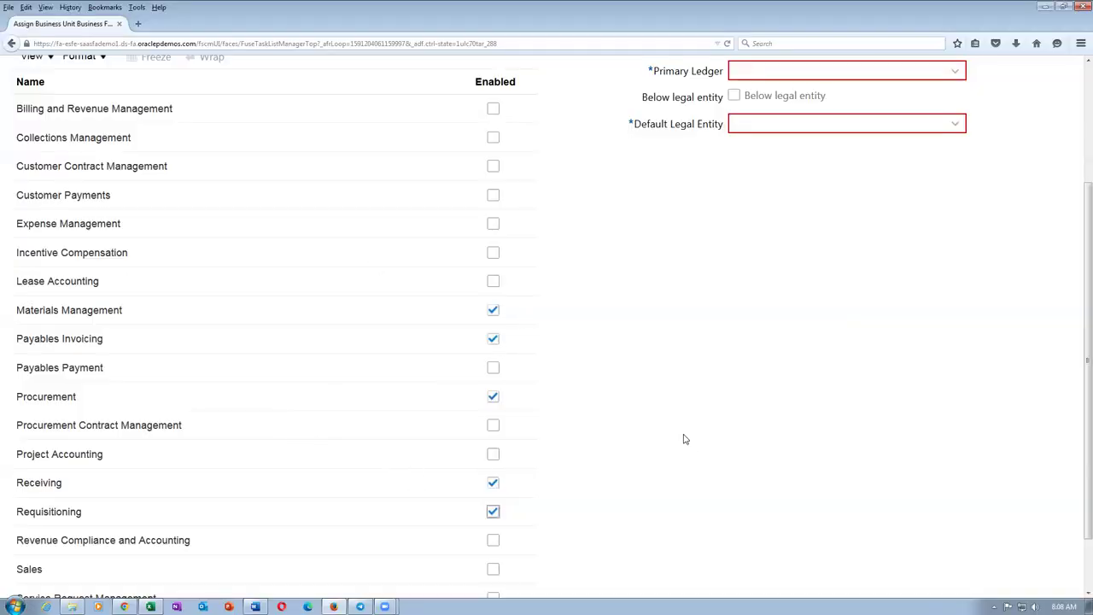
Step: Scroll to the top of the business functions form and switch to a file window
scroll(683, 439, up, 3)
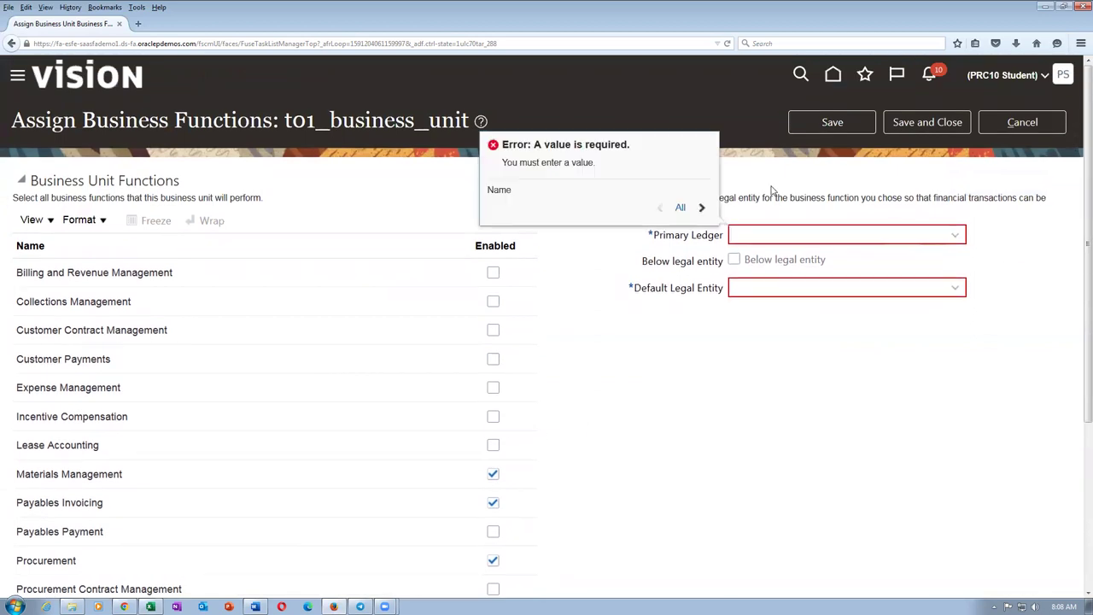
key(alt+Tab)
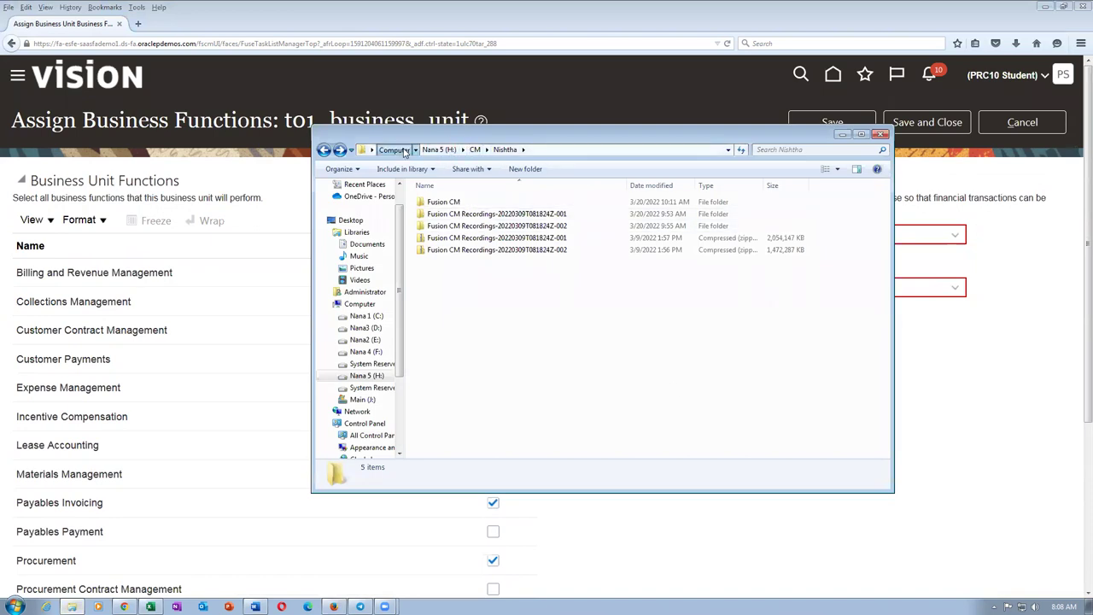
Step: Browse Main (J:) > Argano SCM Training > Additional_Docs_Records_4 and open the 03_Vision_Enterprise_Structure PDF
click(393, 149)
double_click(611, 284)
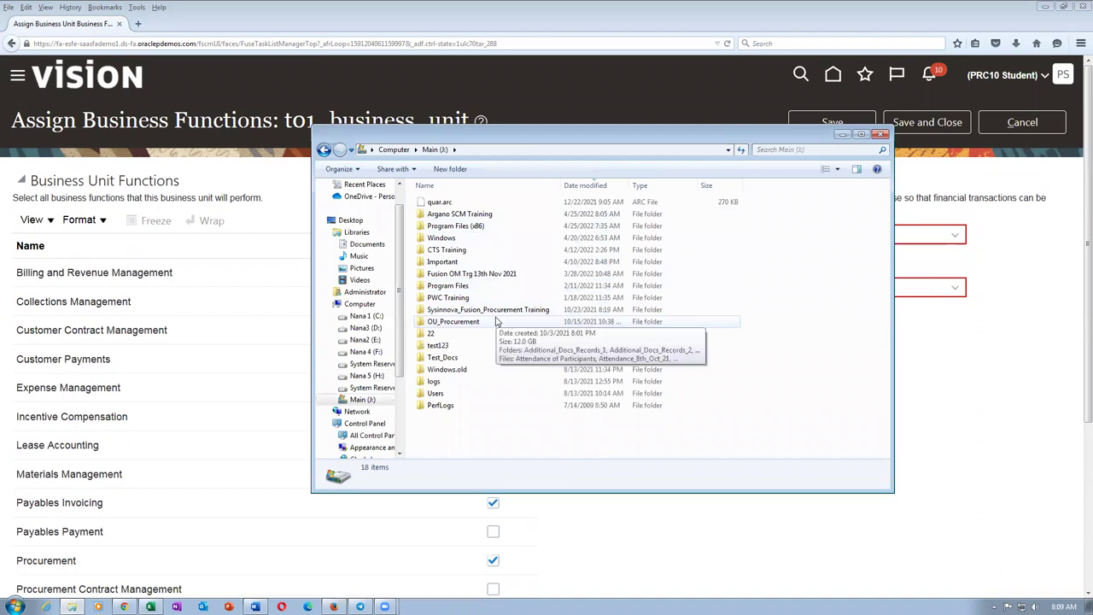
double_click(483, 214)
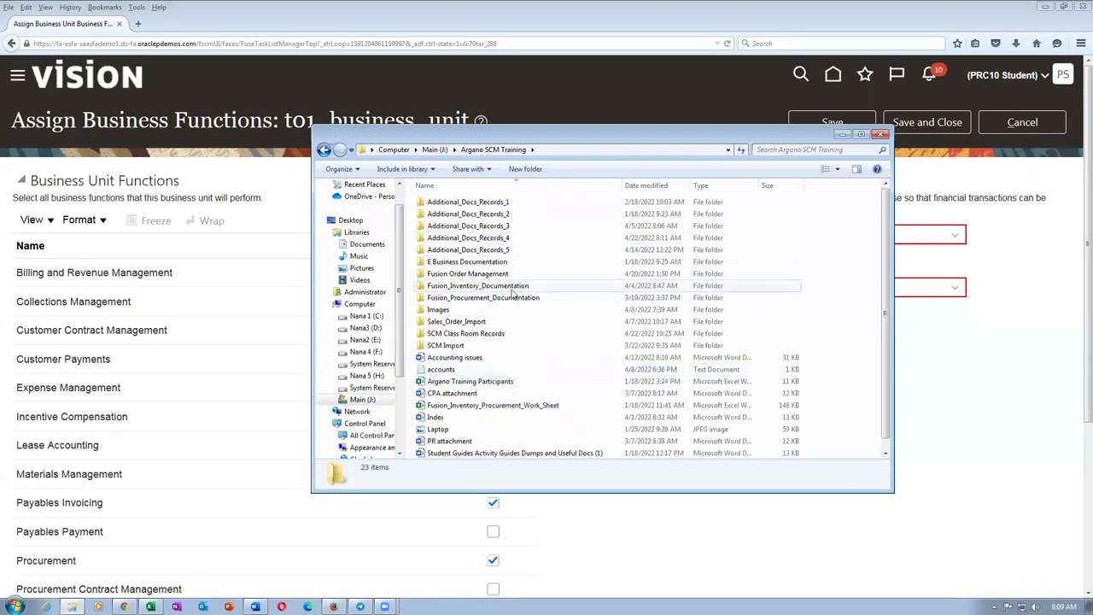
double_click(463, 238)
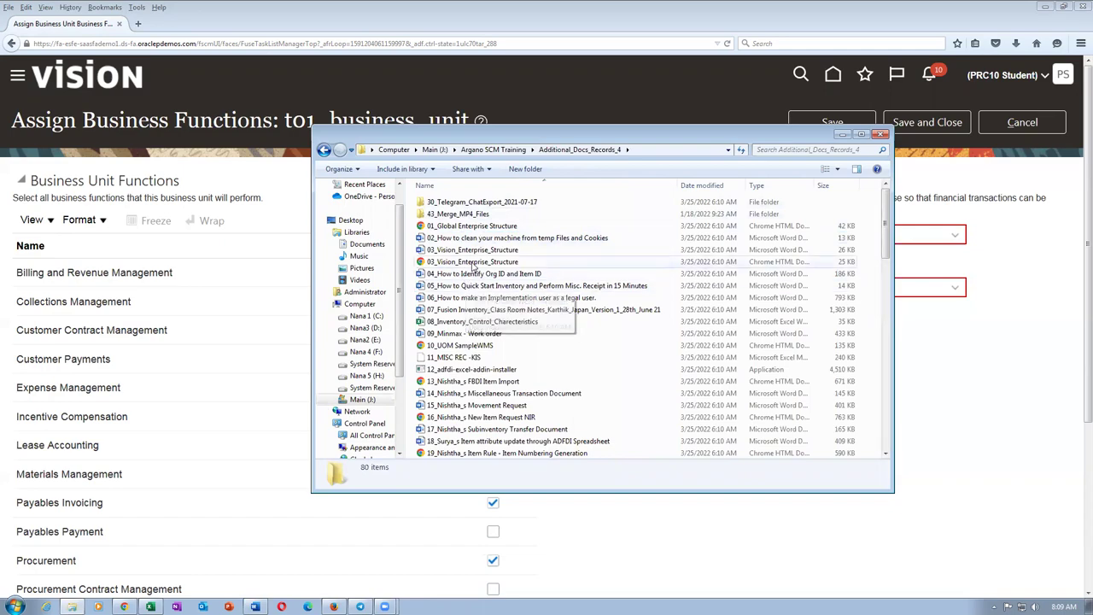
double_click(471, 261)
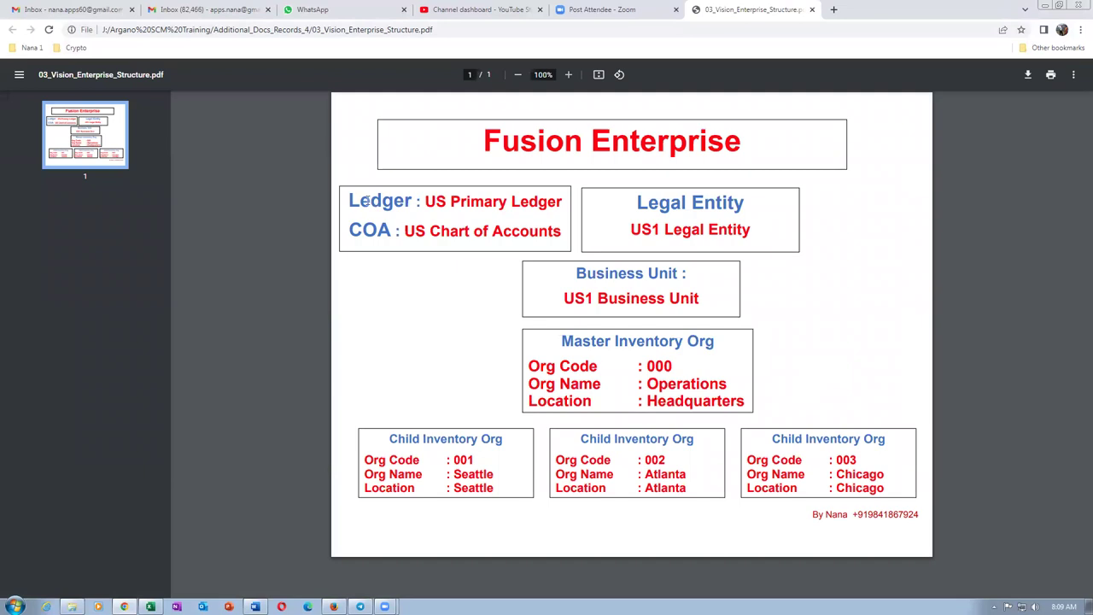
Step: Check the Ledger, Master Inventory Org and US Chart of Accounts entries in the enterprise structure PDF
drag(365, 200, 386, 204)
click(371, 229)
drag(634, 348, 574, 344)
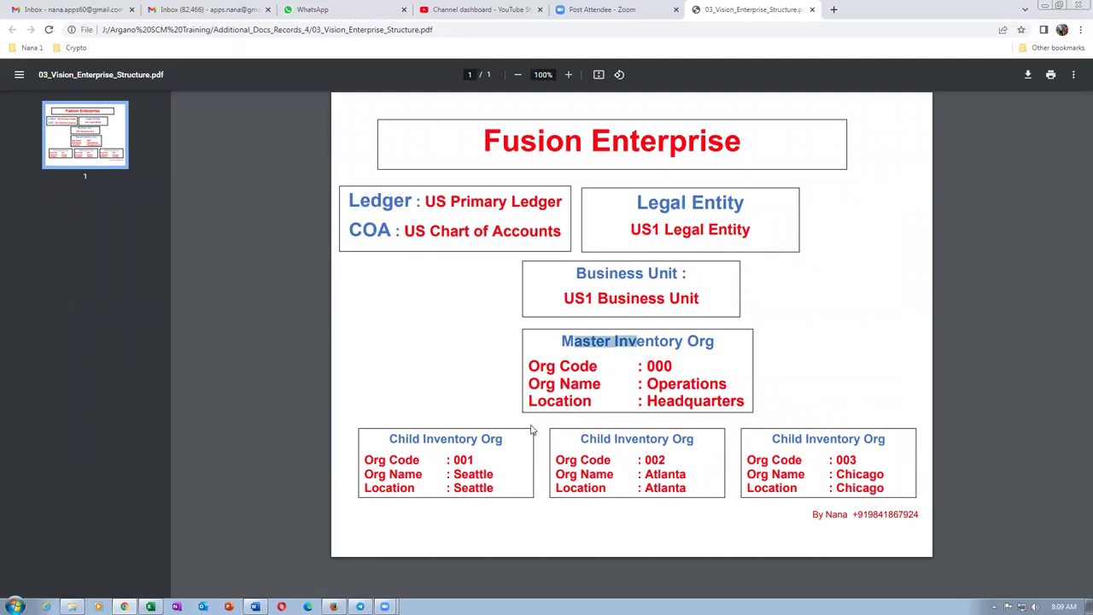
click(674, 390)
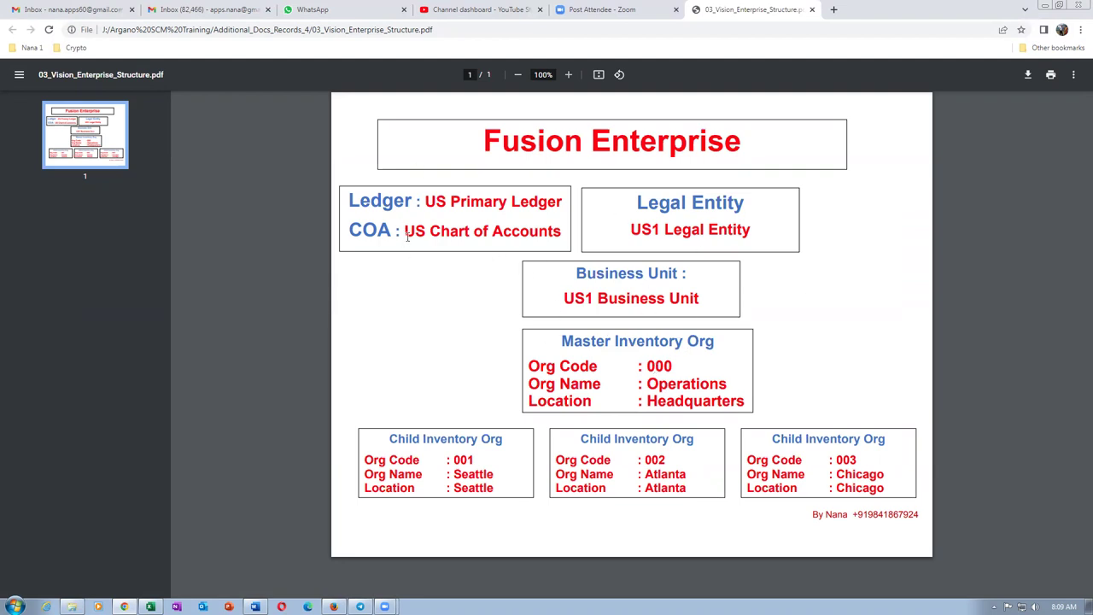
drag(406, 231, 559, 239)
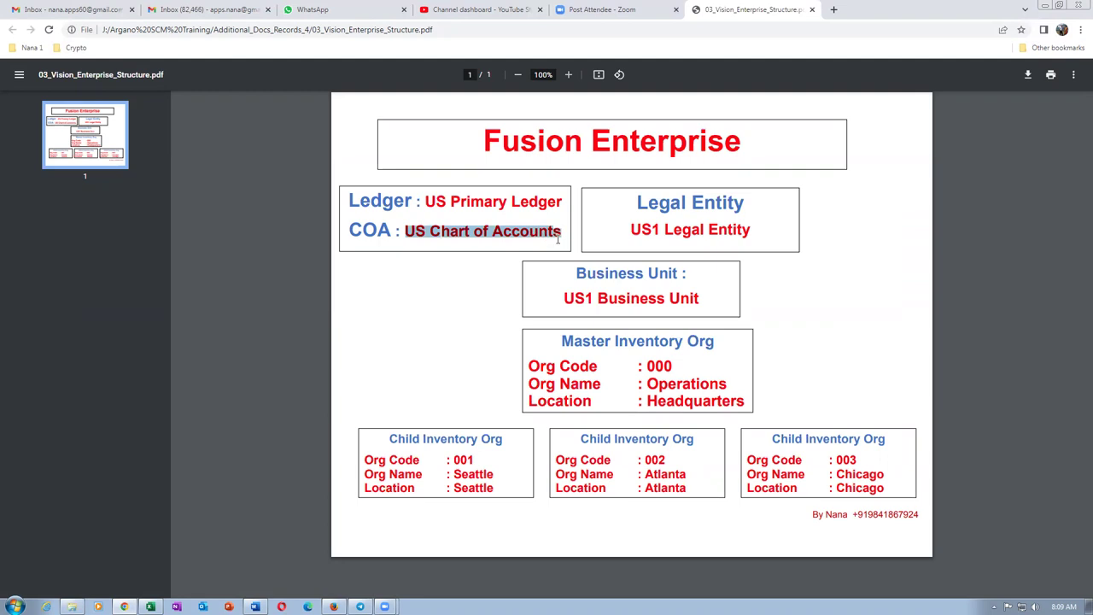
click(651, 384)
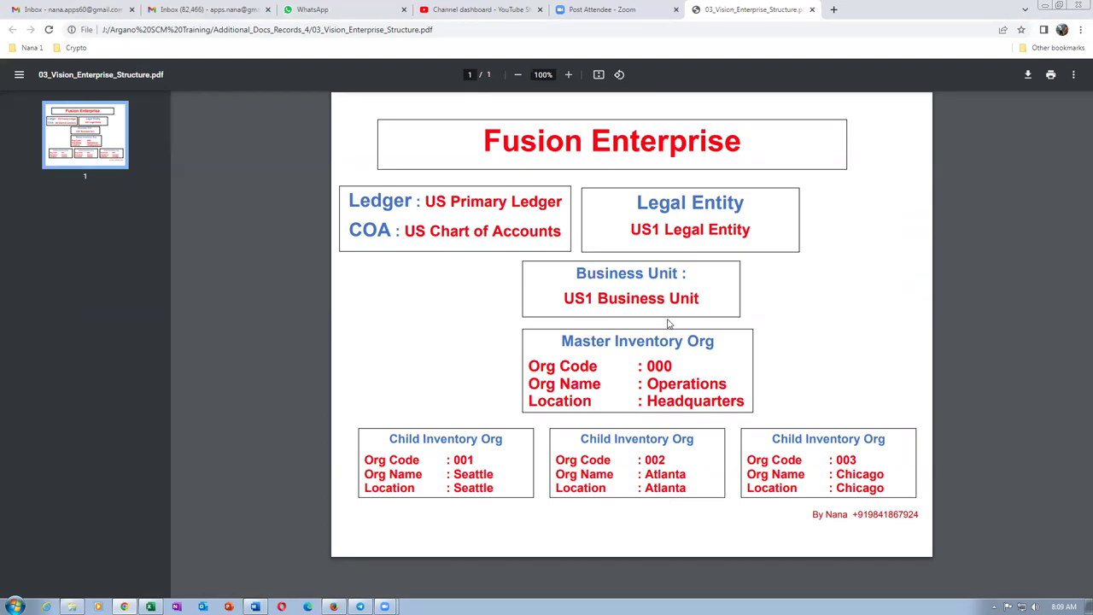
drag(416, 237, 558, 239)
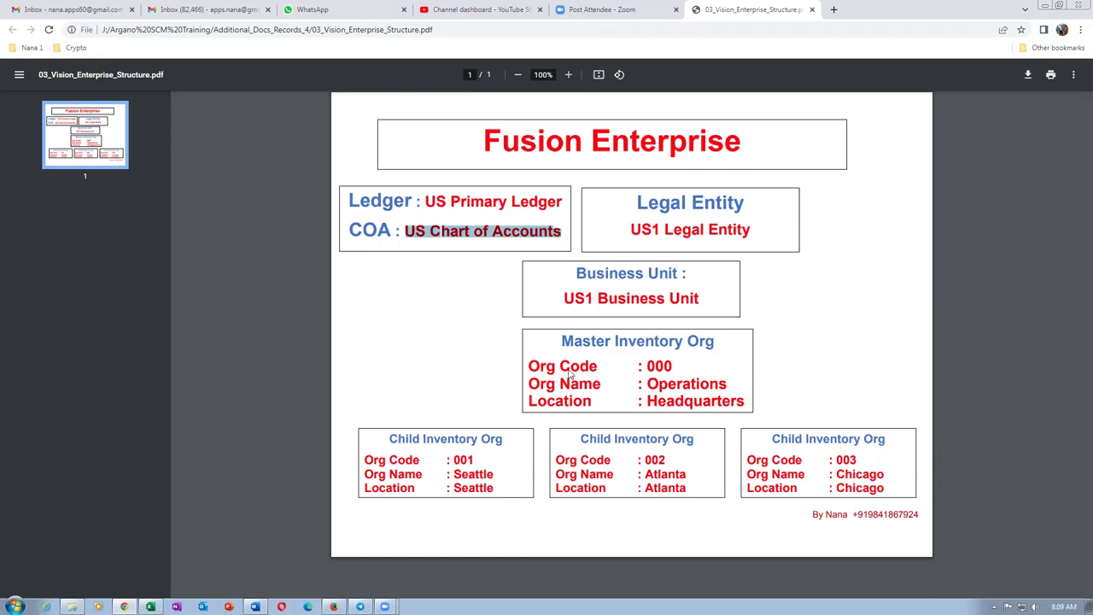
click(471, 474)
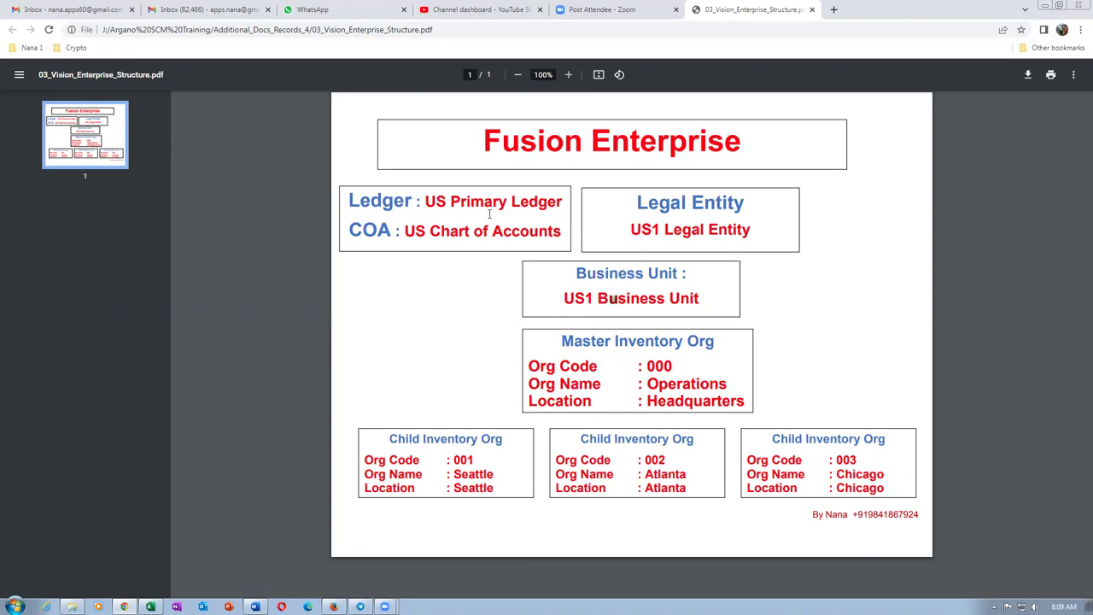
Step: Return to the Oracle business functions form
key(alt+Tab)
key(alt+Tab)
key(alt+Tab)
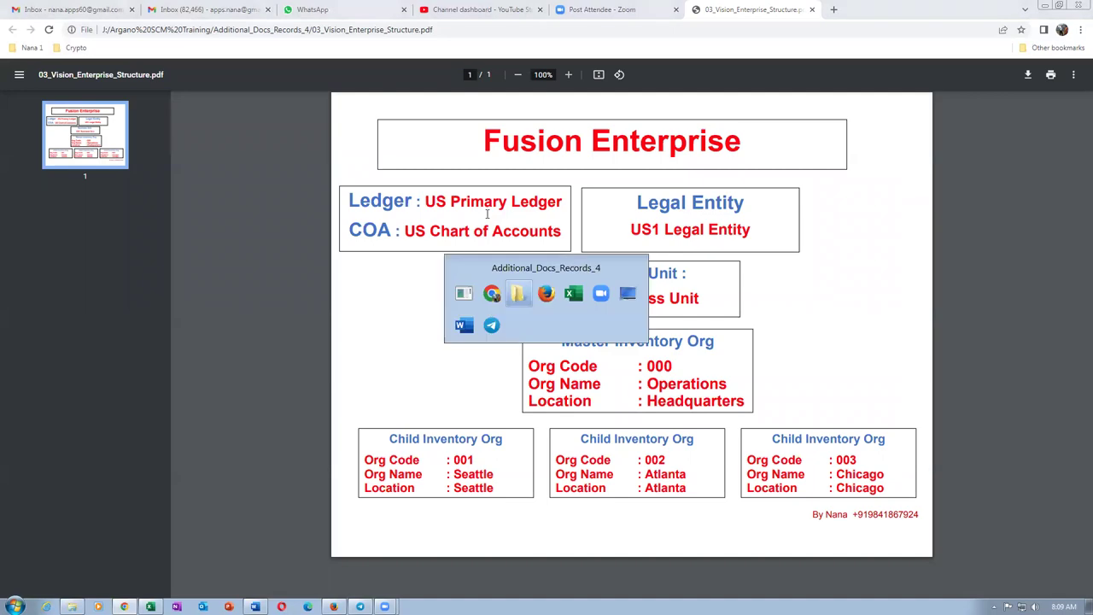
key(alt+Tab)
click(753, 237)
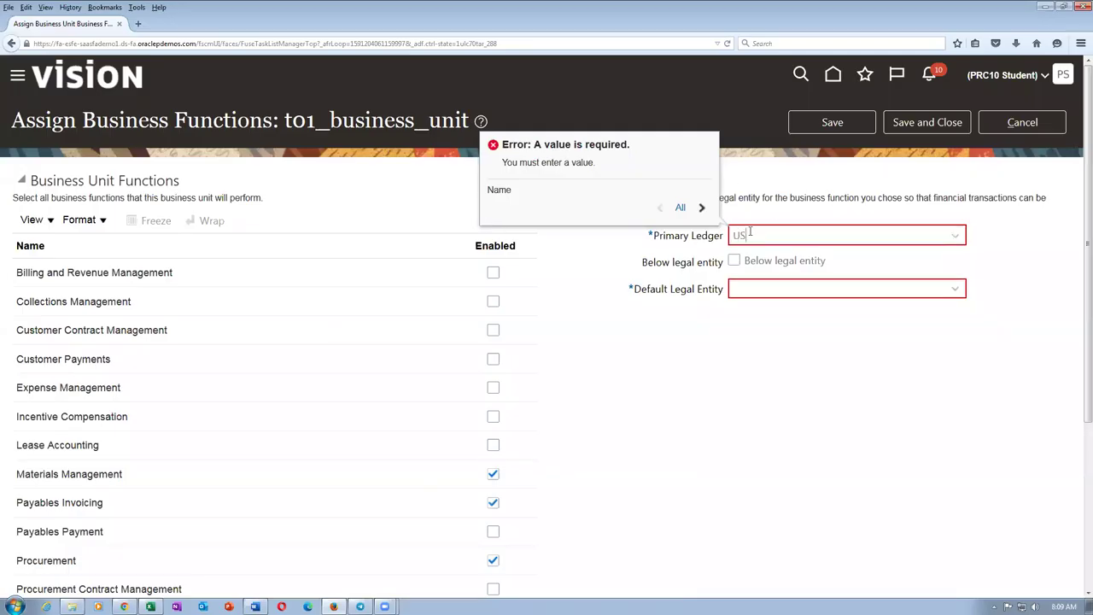
Step: Search 'US pri', pick US Primary Ledger with US1 Legal Entity, and tick Below legal entity
key(Tab)
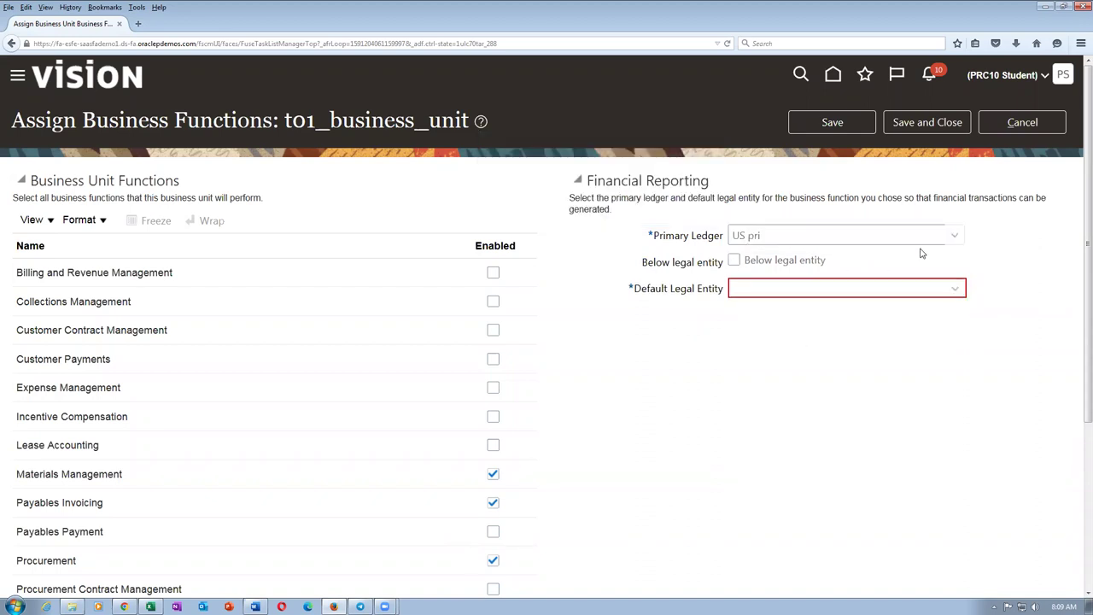
click(955, 238)
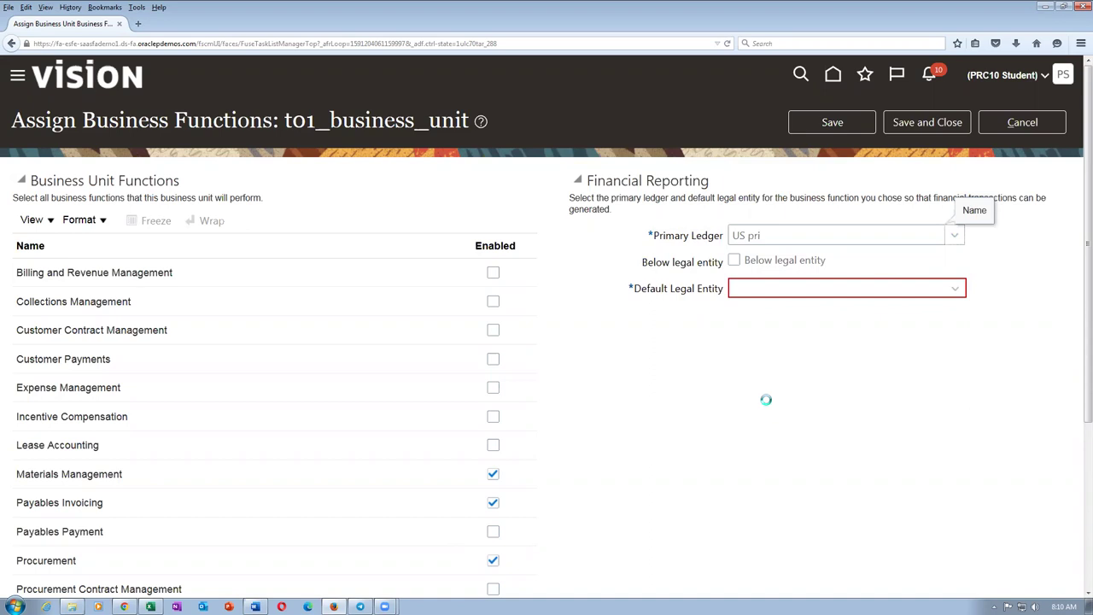
click(750, 481)
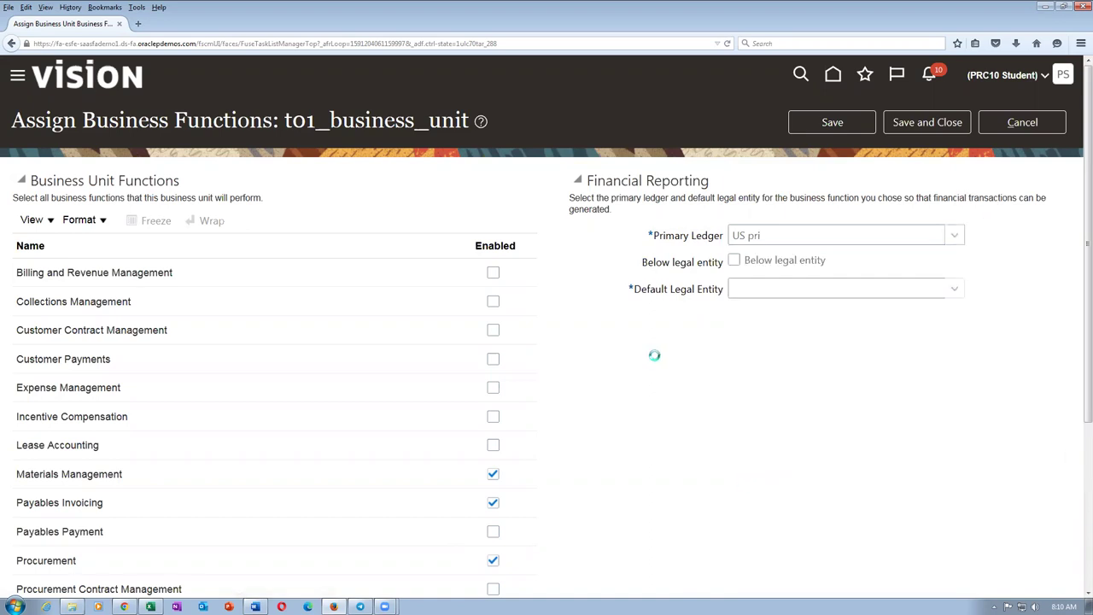
click(648, 352)
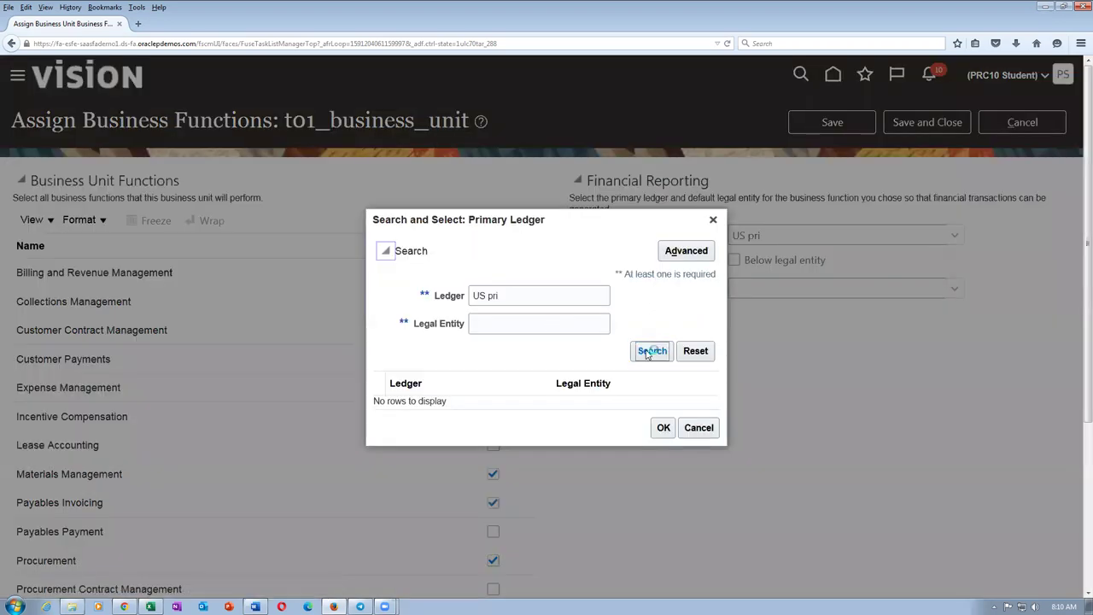
click(488, 380)
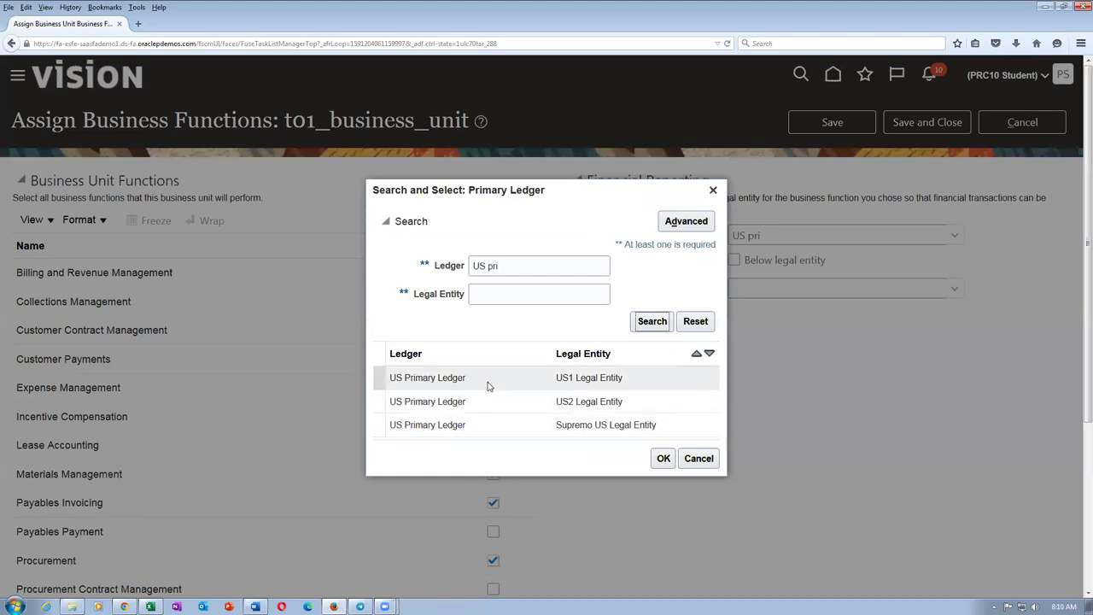
click(662, 460)
click(663, 459)
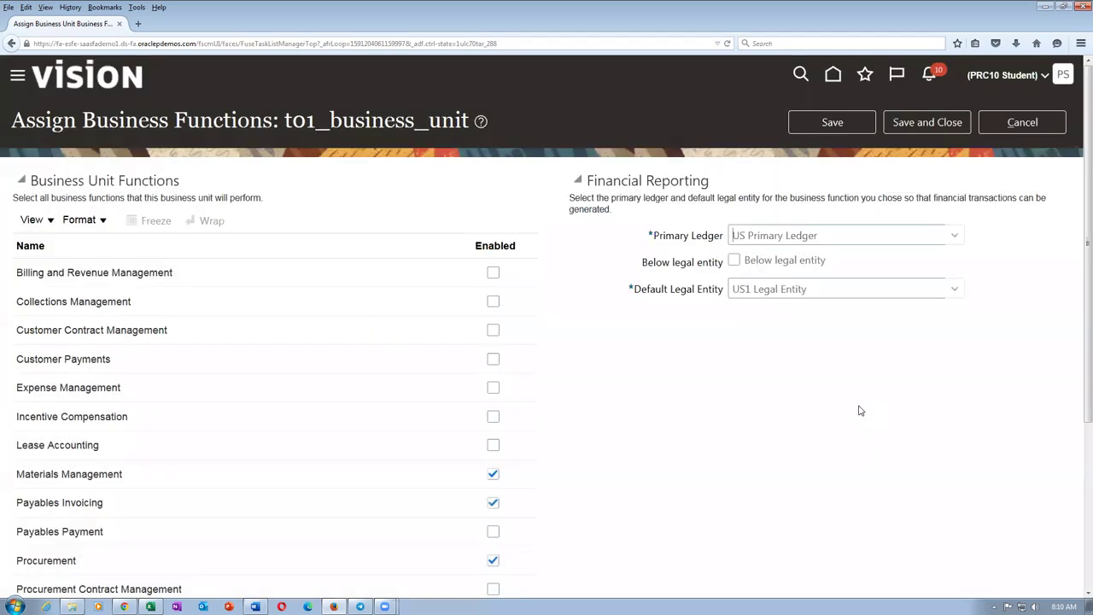
click(733, 259)
Step: Save and close the business function assignments, accepting the below-legal-entity warning
scroll(684, 384, down, 5)
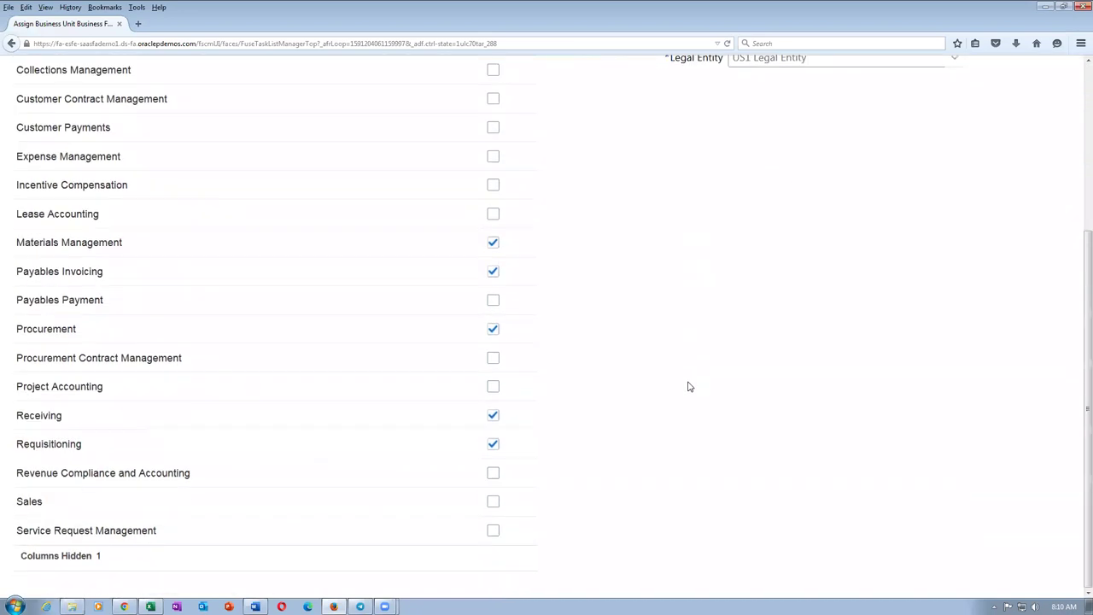
scroll(689, 386, up, 5)
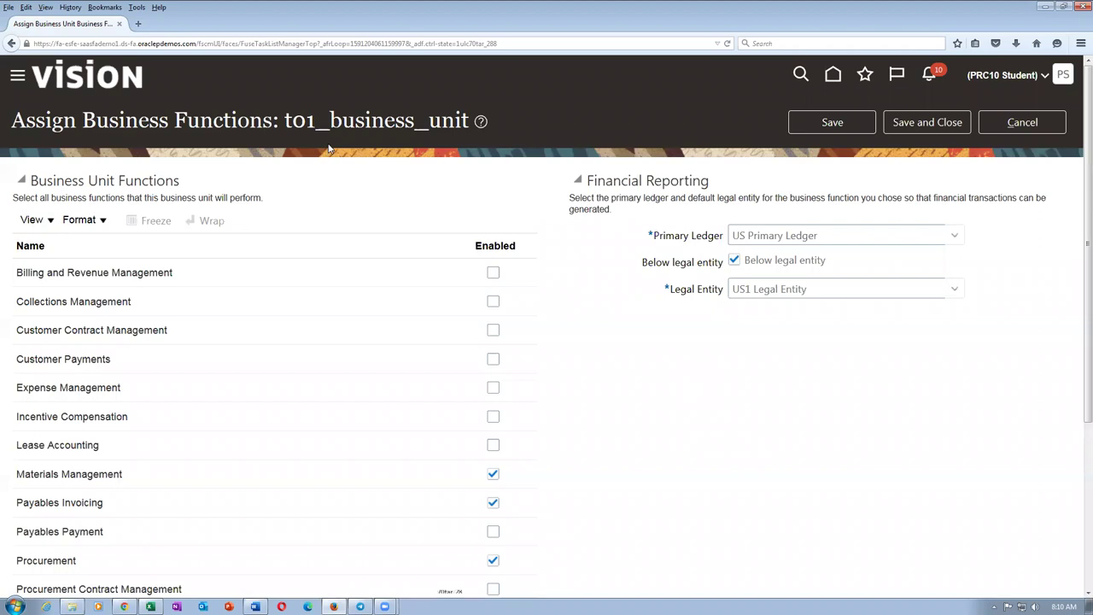
click(944, 123)
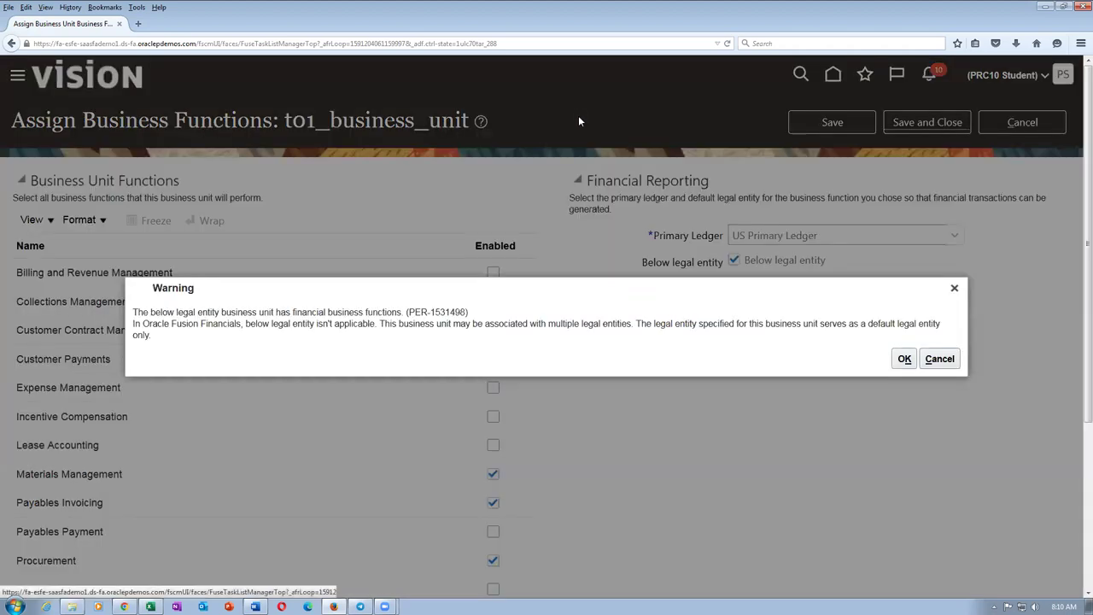
click(903, 358)
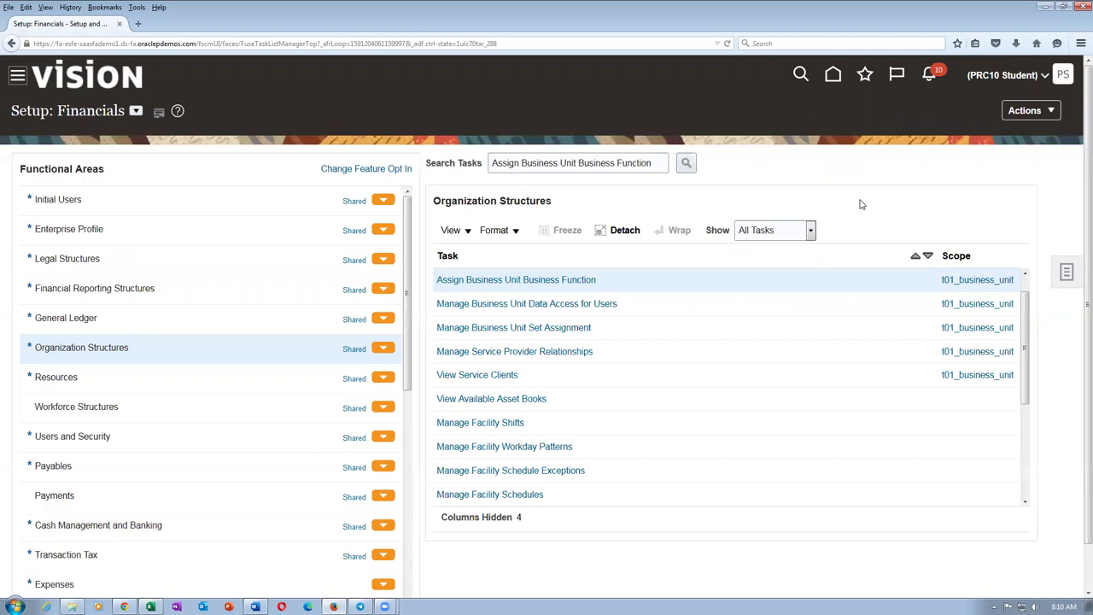
Step: Glance at the enterprise structure PDF, then bring the Excel procurement worksheet forward
key(alt+Tab)
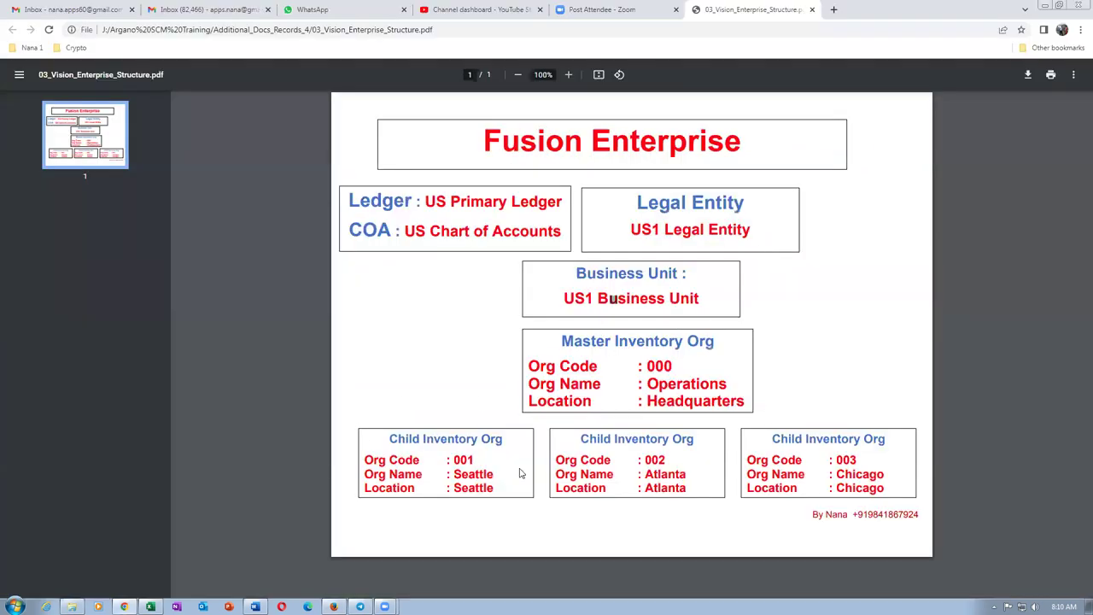
key(alt+Tab)
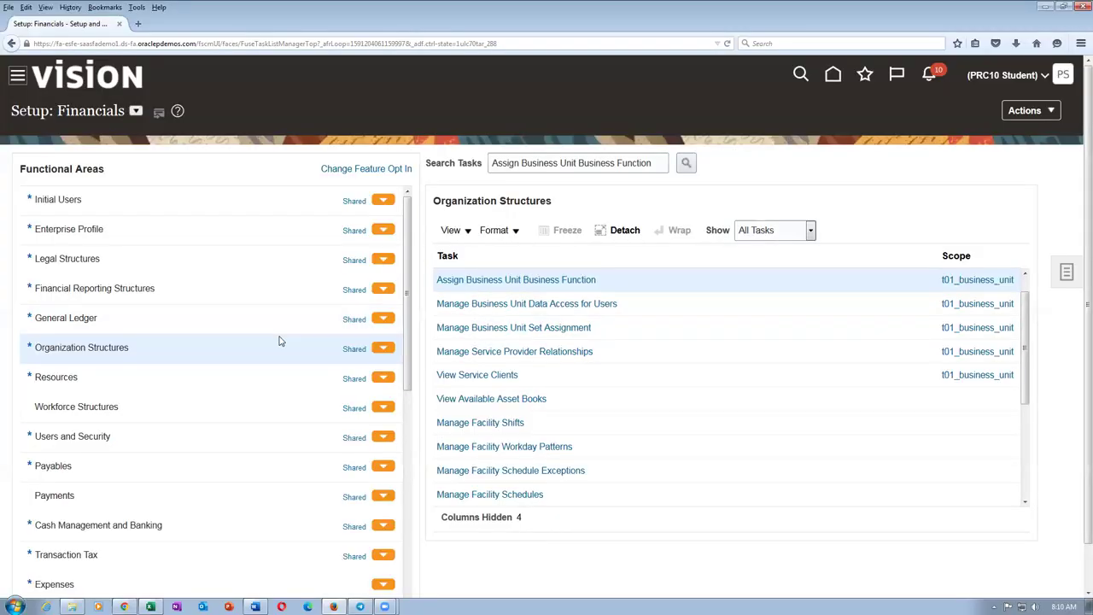
click(151, 606)
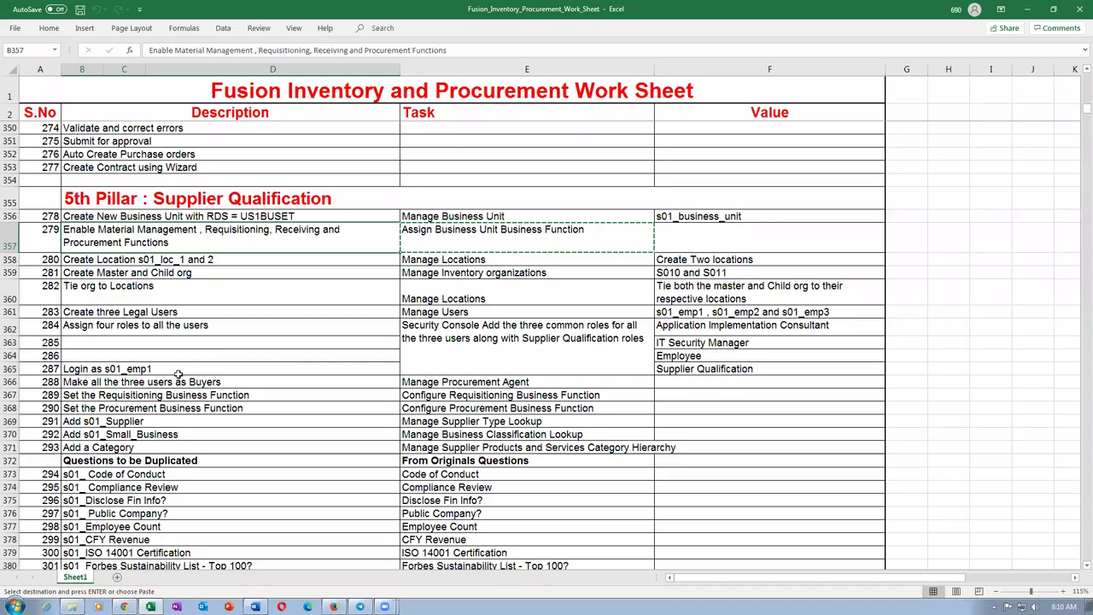
Step: Review upcoming tasks: Manage Locations, Manage Inventory organizations, Create Master and Child org, Manage Users
click(466, 259)
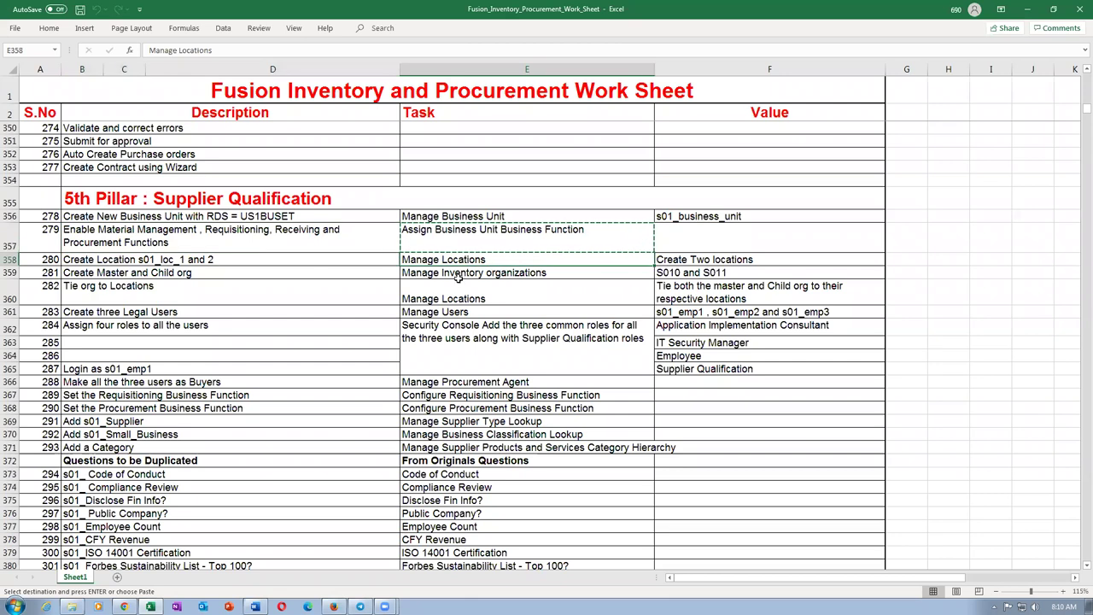
click(457, 273)
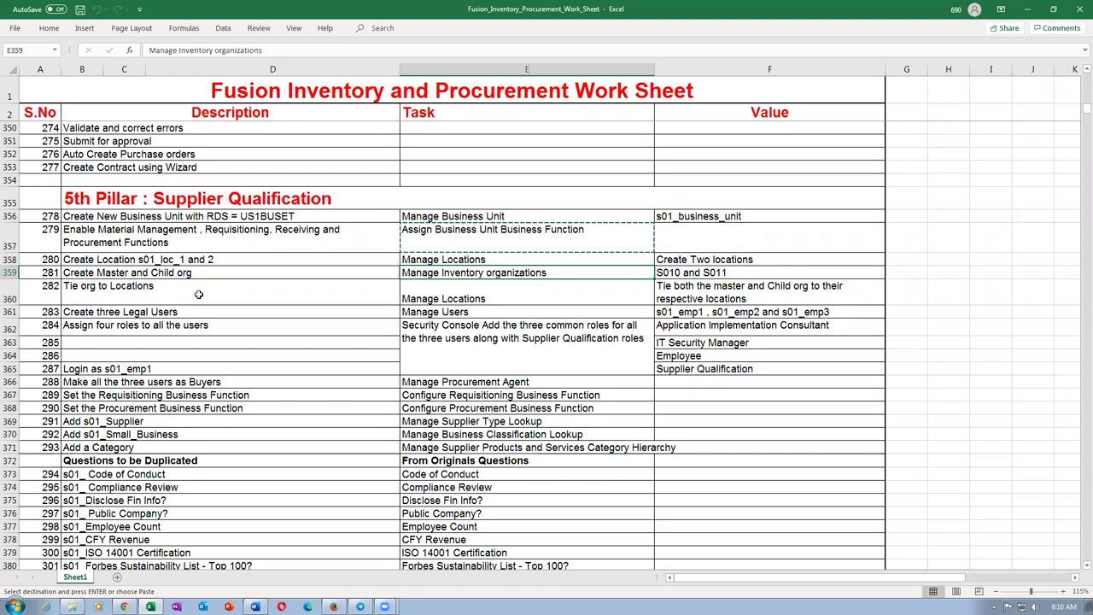
click(185, 273)
click(447, 275)
click(175, 299)
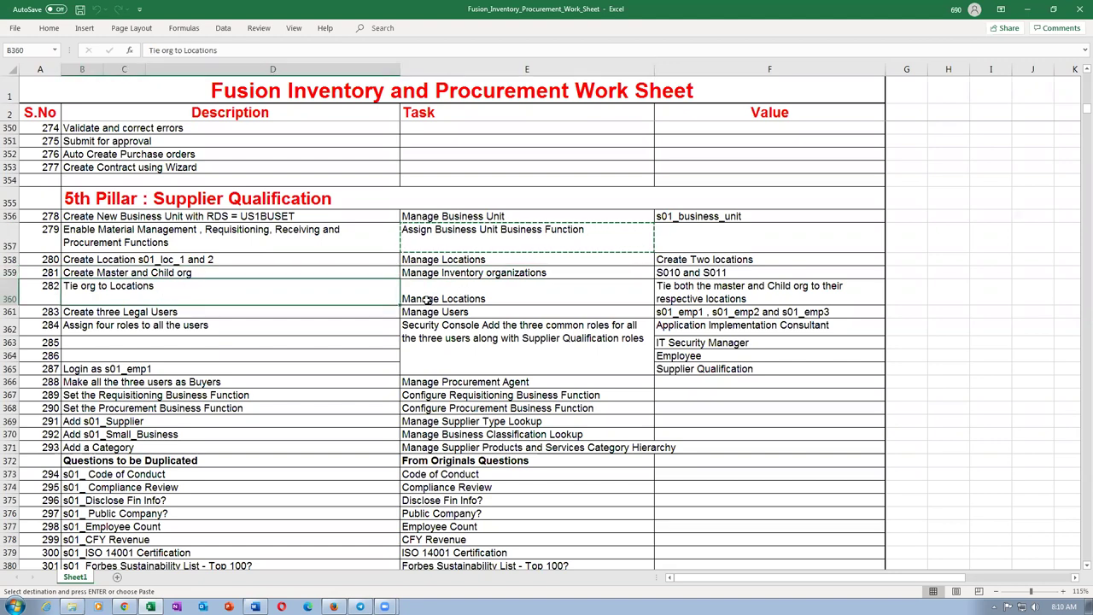
click(12, 275)
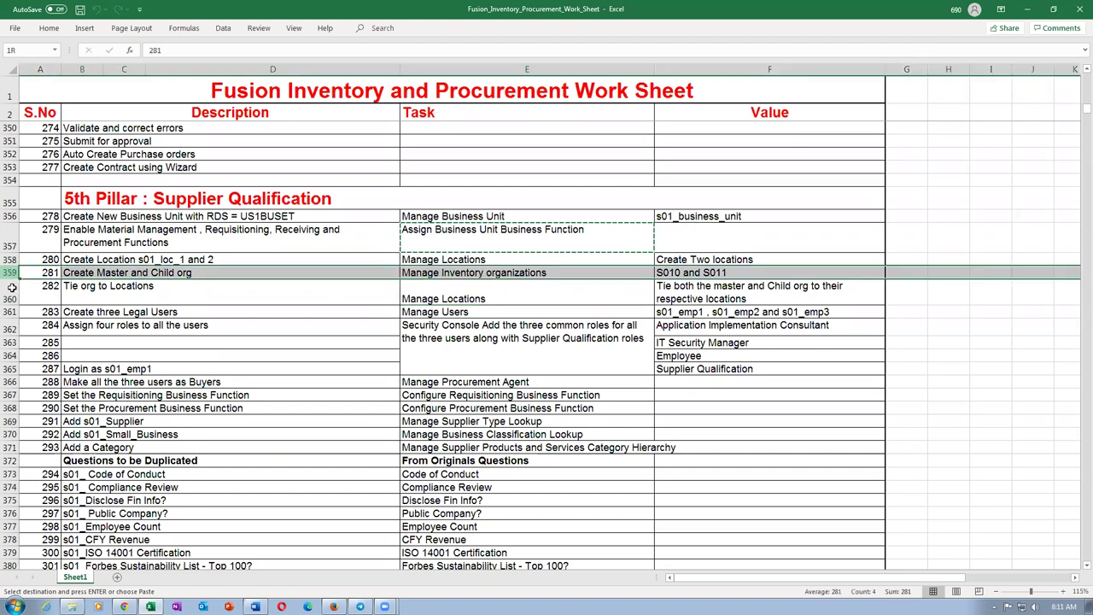
drag(12, 288, 12, 290)
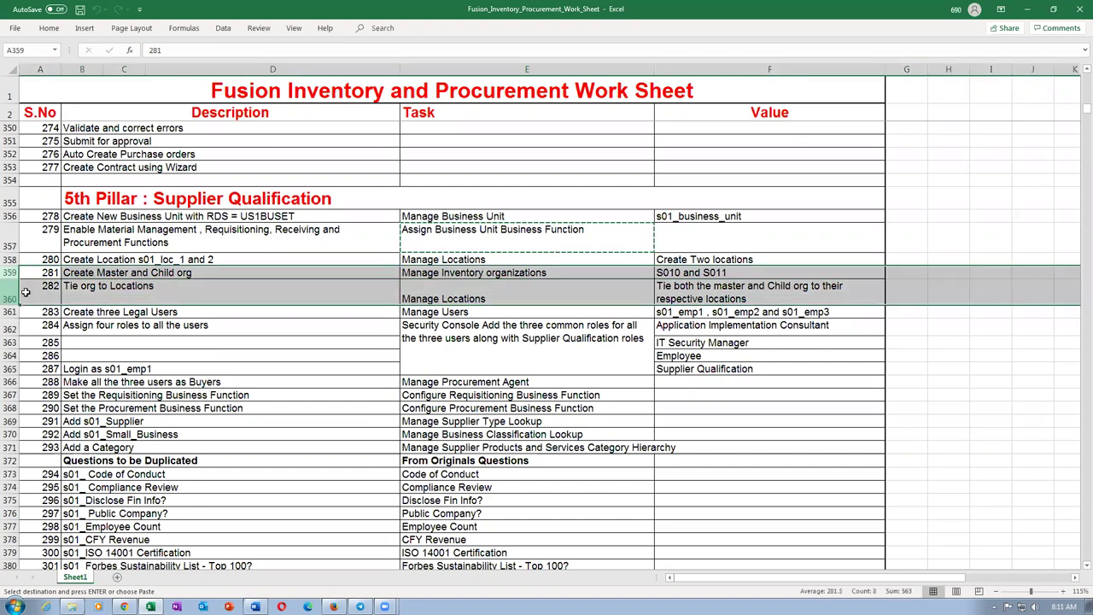
click(173, 296)
click(205, 267)
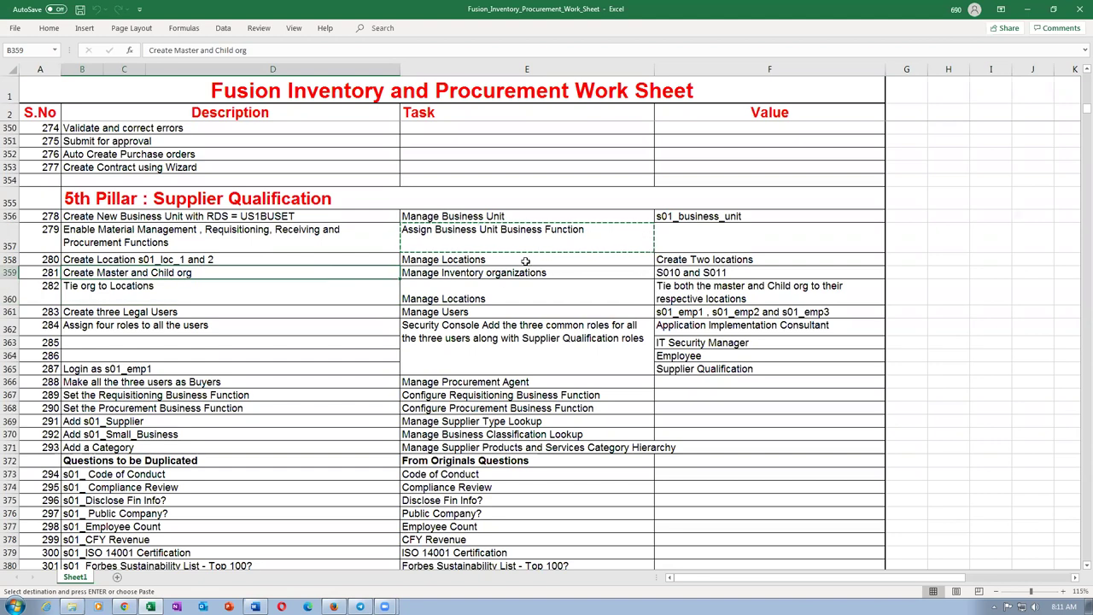
click(508, 283)
click(514, 271)
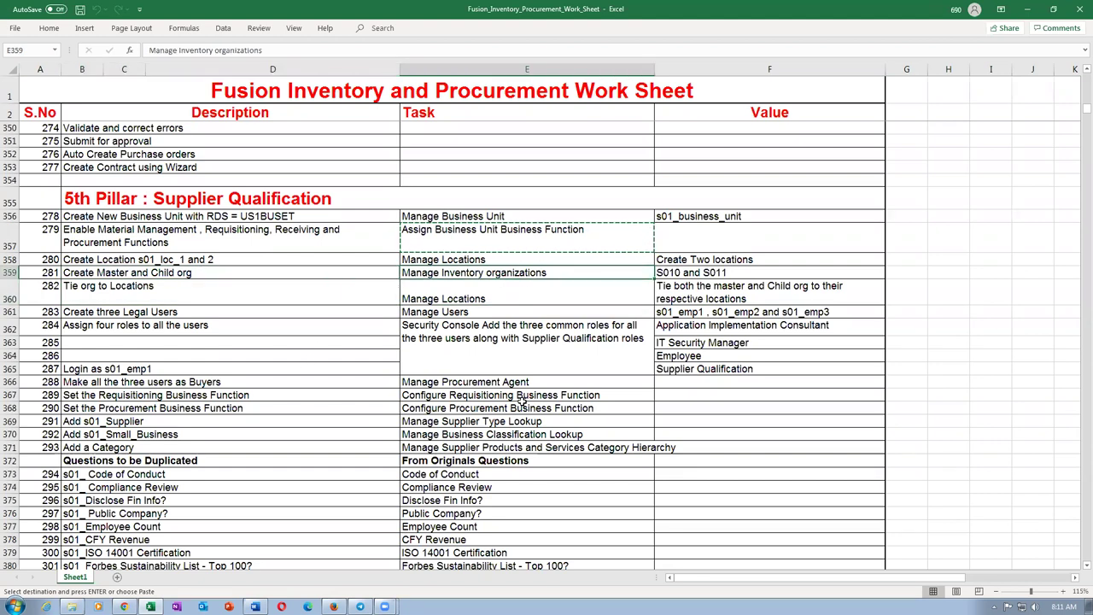
click(413, 314)
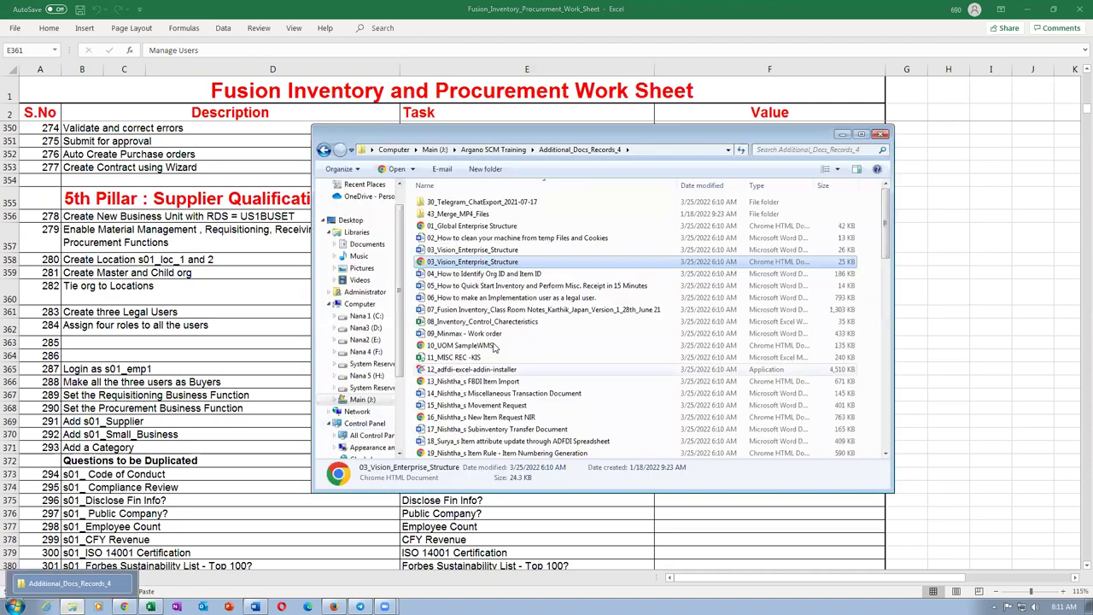
Step: Go into Additional_Docs_Records_4 and open 72_Supply_qualification_management_white_paper
click(494, 149)
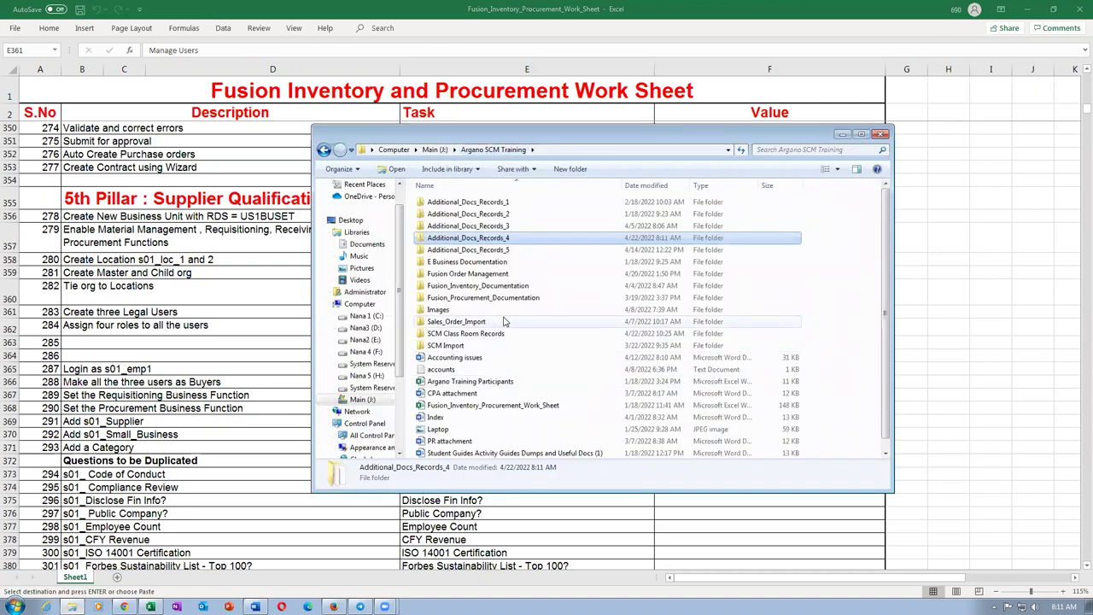
double_click(494, 239)
drag(885, 247, 907, 459)
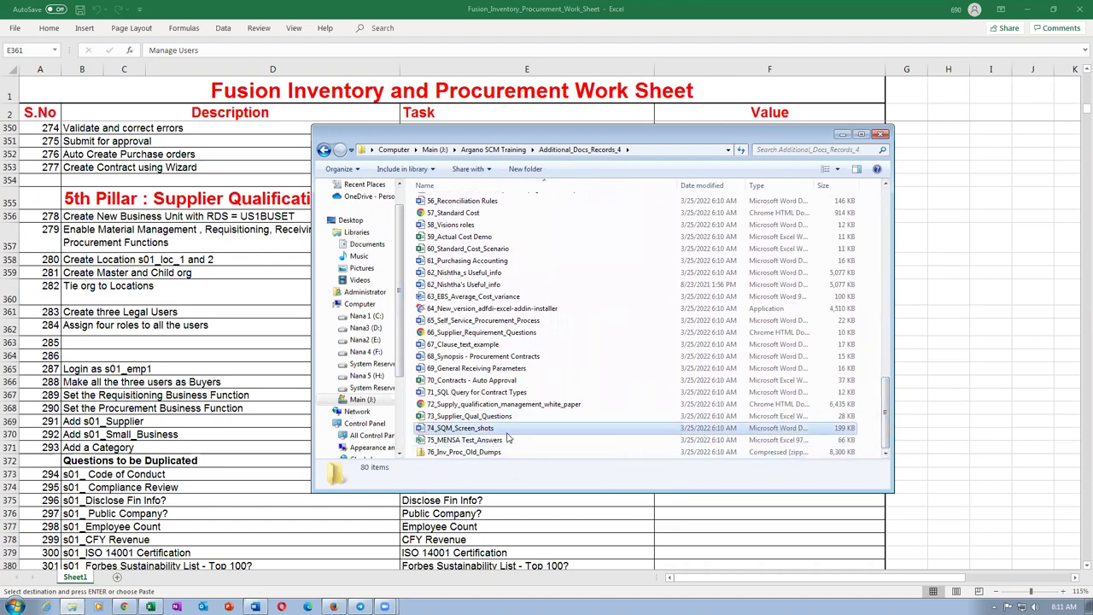
click(506, 431)
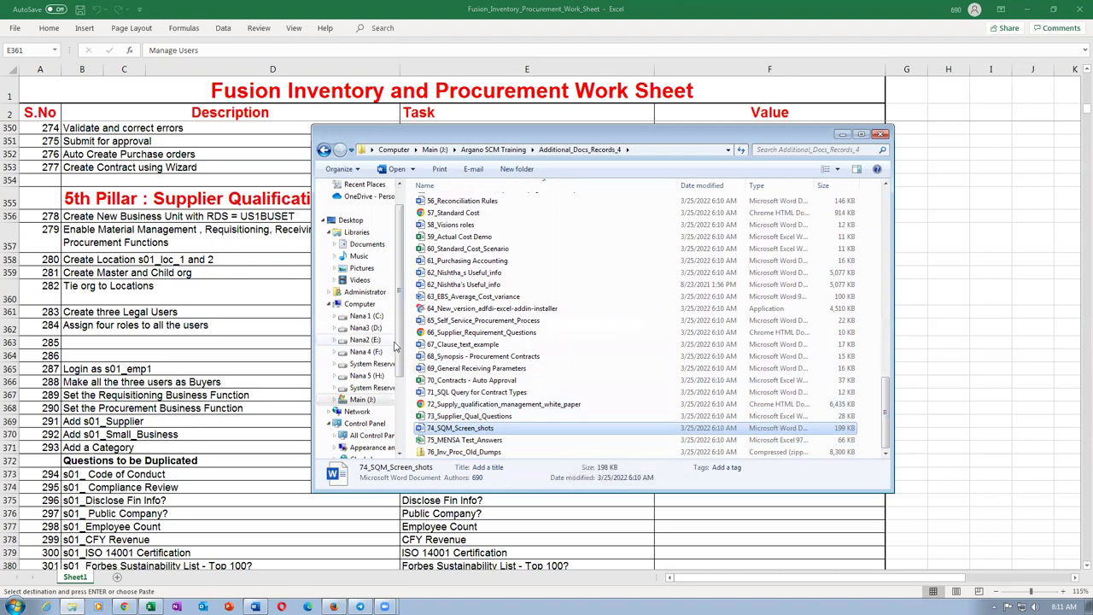
click(502, 405)
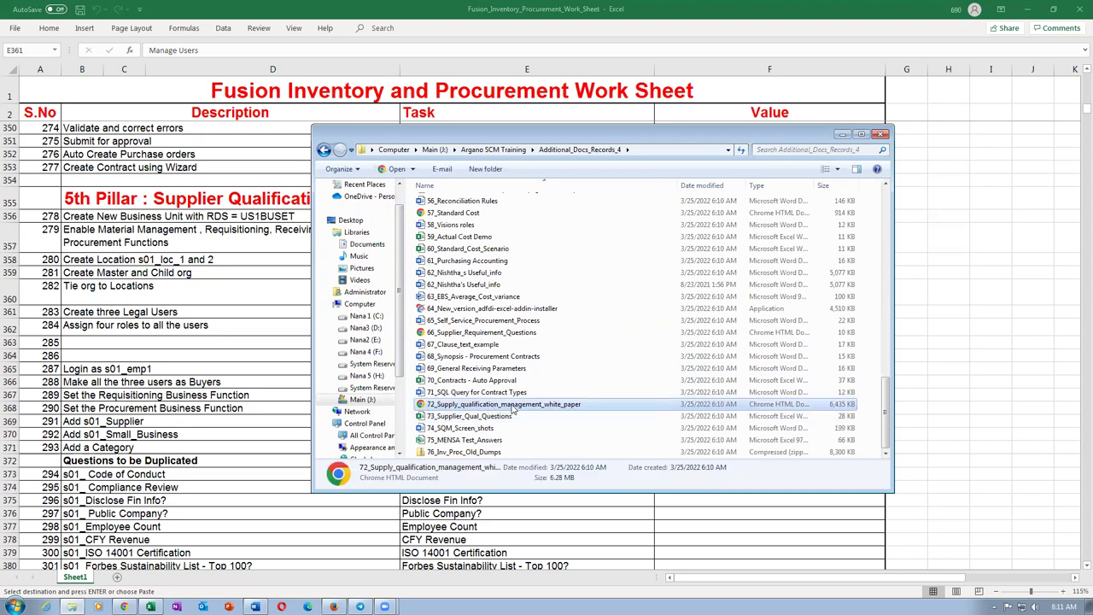
double_click(513, 405)
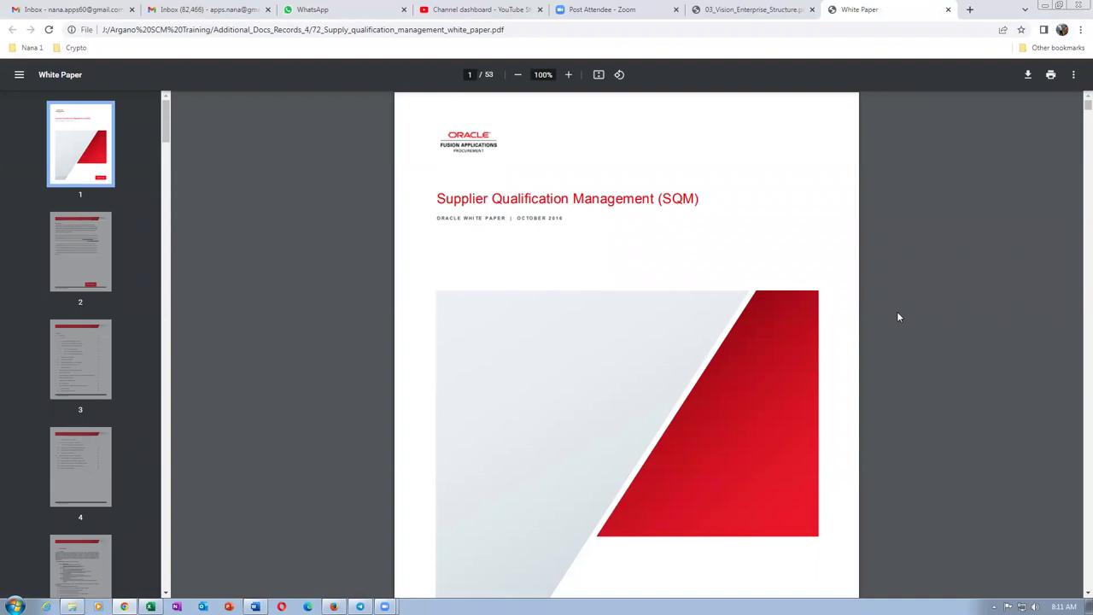
Step: Scroll the white paper to page 6's 'Life cycle of qualification management' diagram
scroll(897, 317, down, 6)
scroll(897, 316, down, 15)
scroll(897, 316, down, 5)
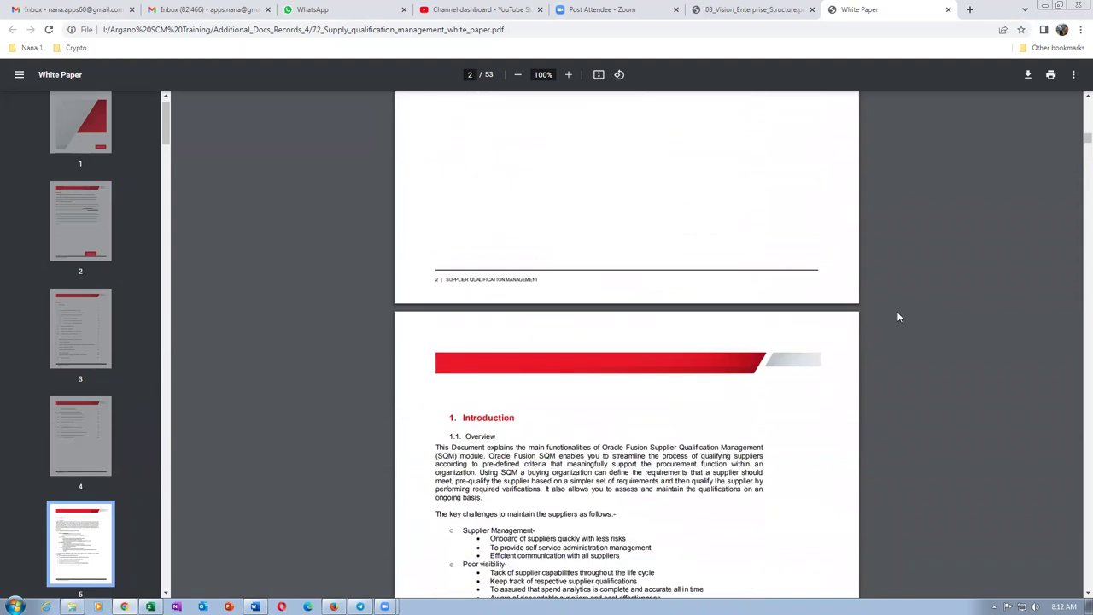
scroll(897, 317, down, 5)
scroll(897, 316, down, 5)
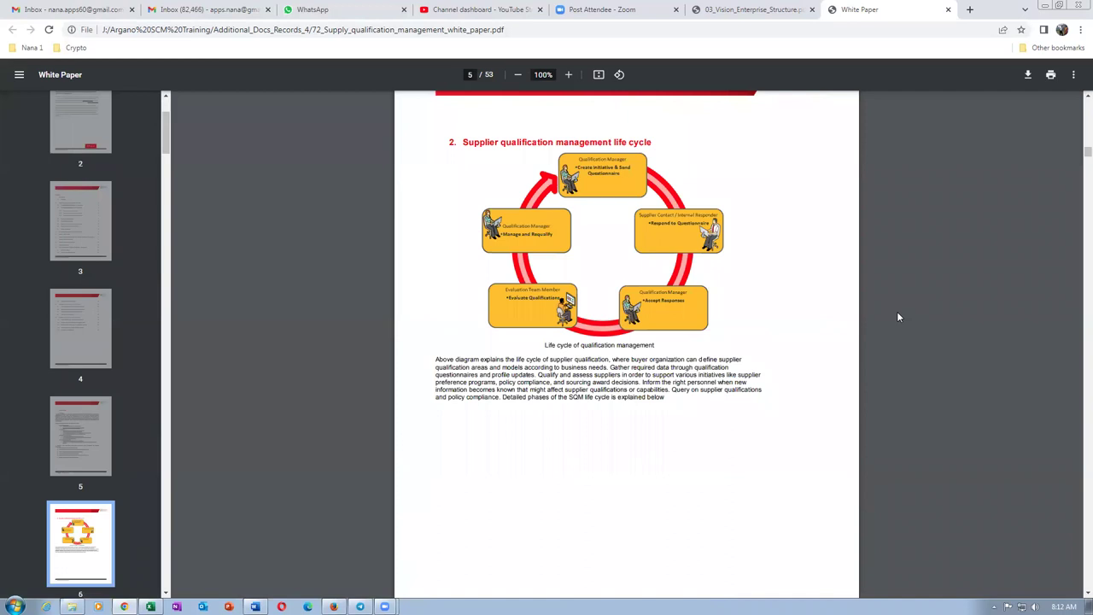
scroll(744, 377, up, 3)
scroll(801, 349, up, 2)
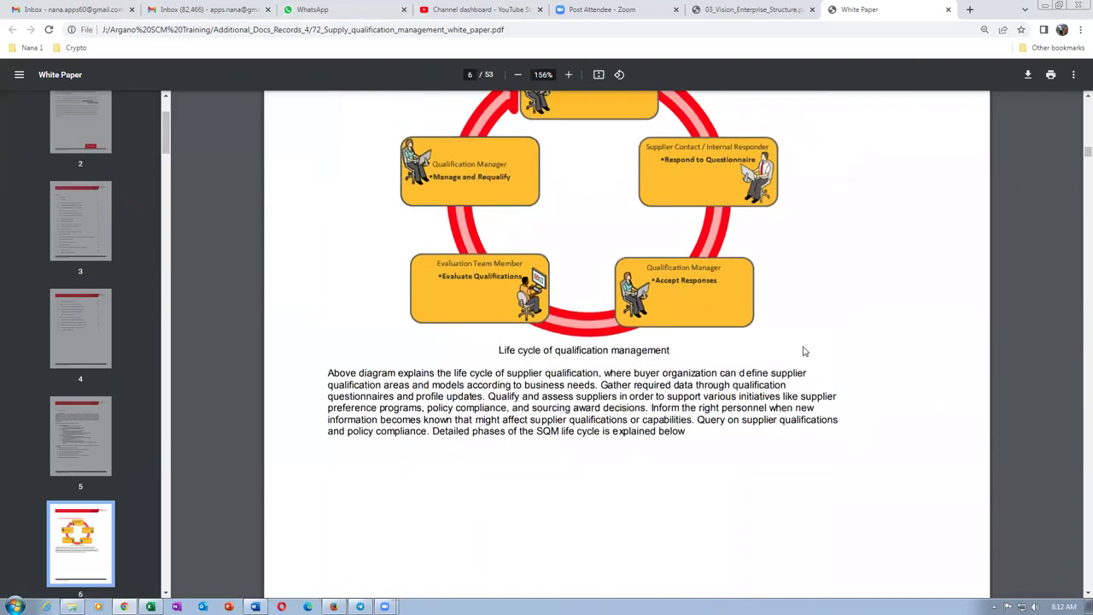
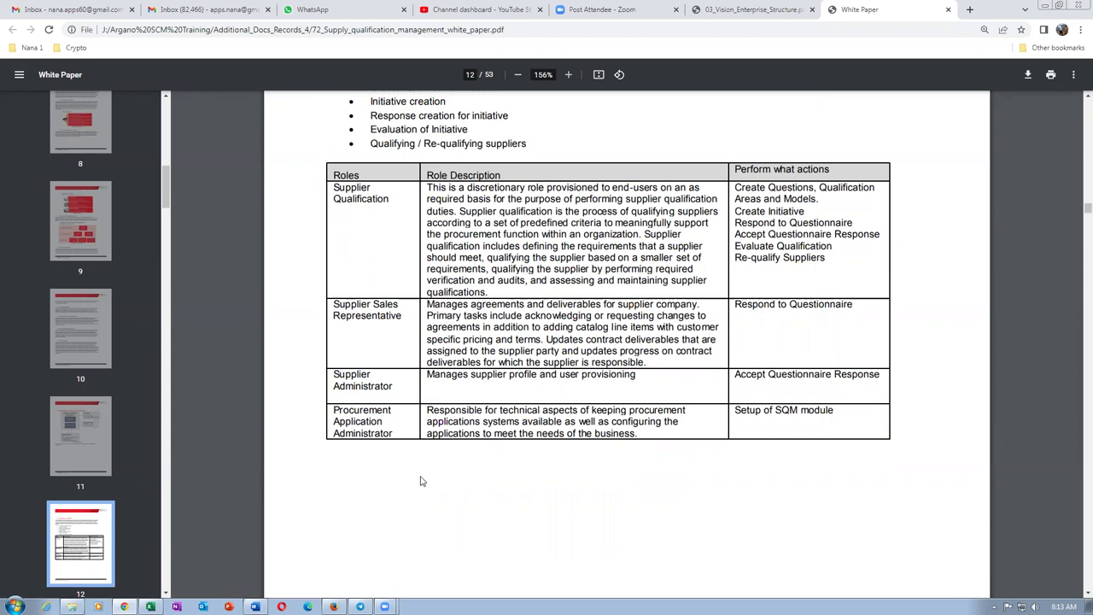
Step: Search the Setup and Maintenance tasks for 'man%users%'
scroll(420, 480, up, 4)
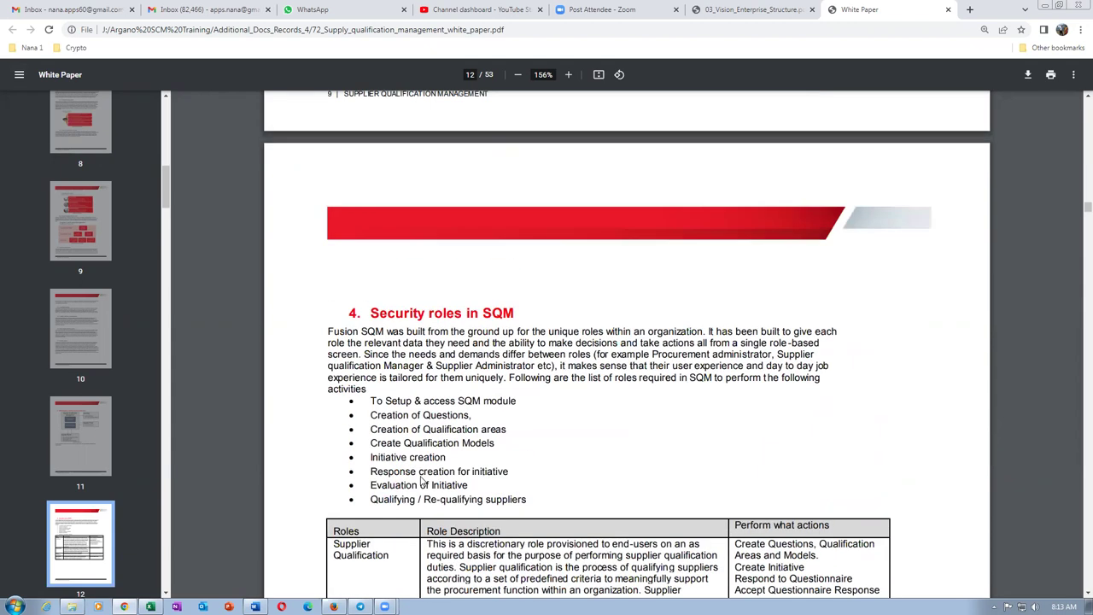
scroll(420, 480, up, 1)
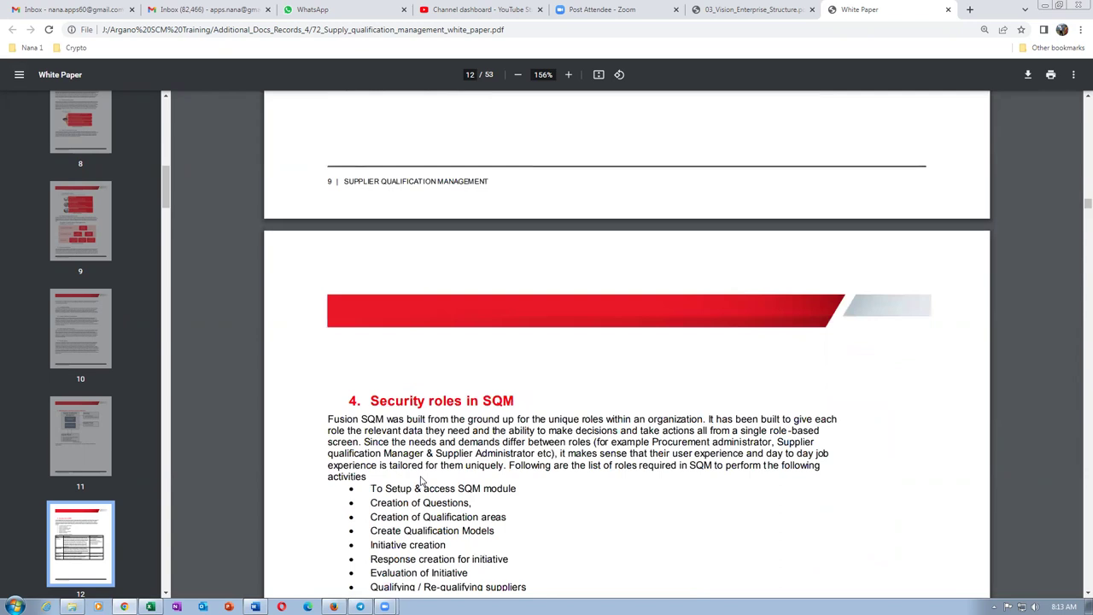
scroll(420, 481, up, 6)
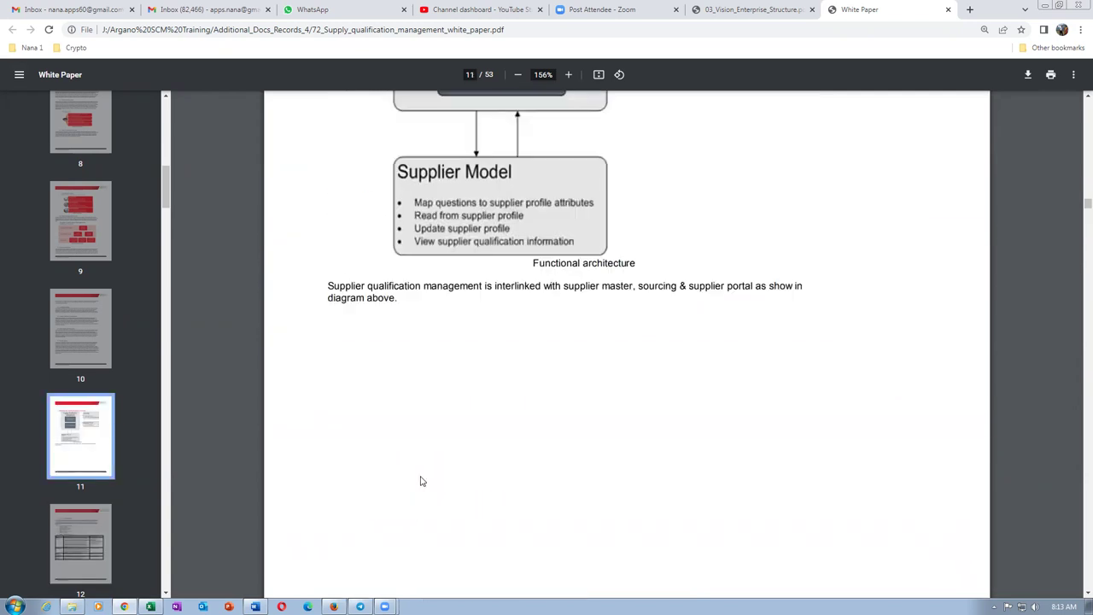
scroll(420, 481, down, 10)
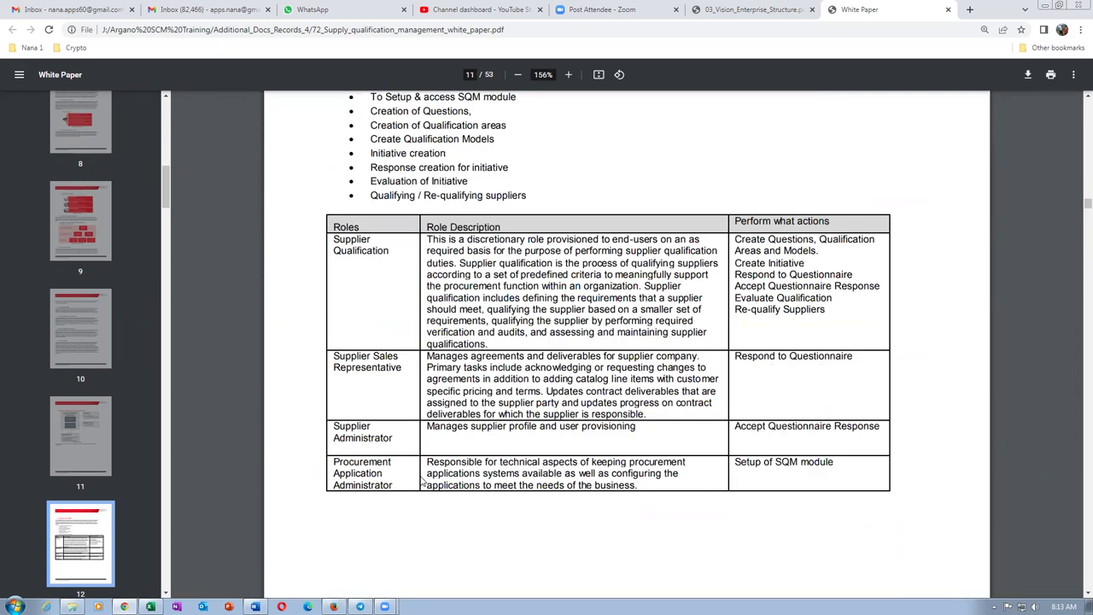
scroll(420, 480, down, 1)
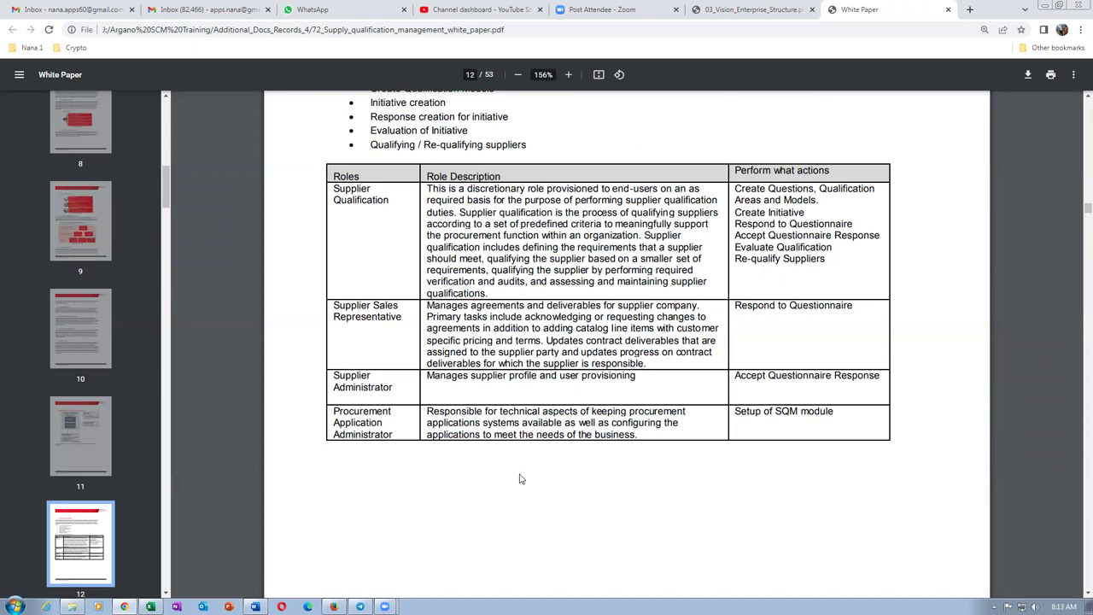
scroll(521, 479, down, 5)
scroll(520, 479, down, 1)
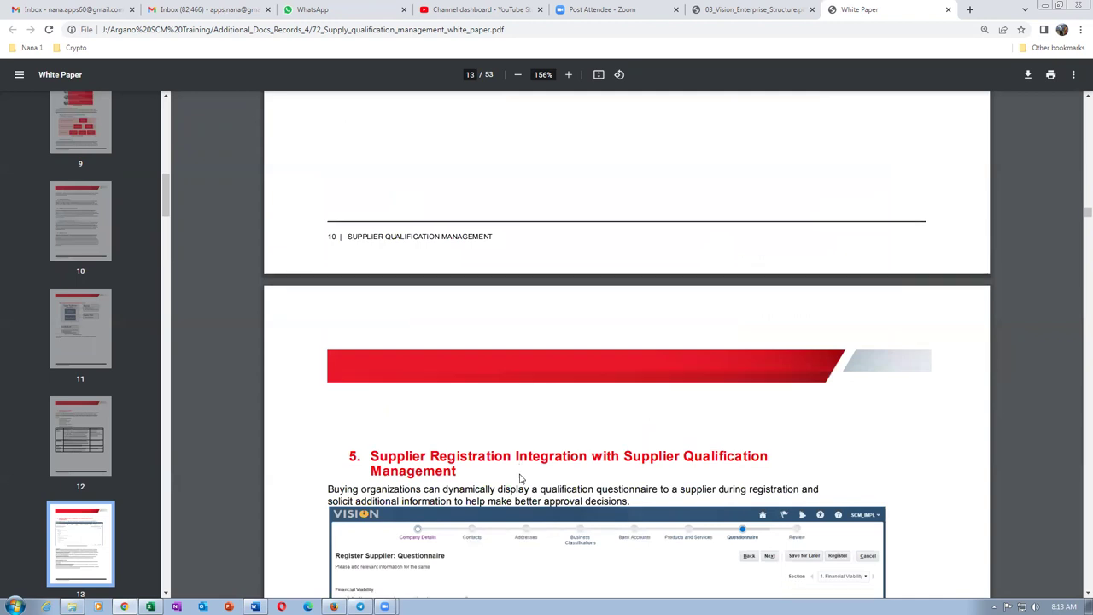
scroll(519, 479, down, 15)
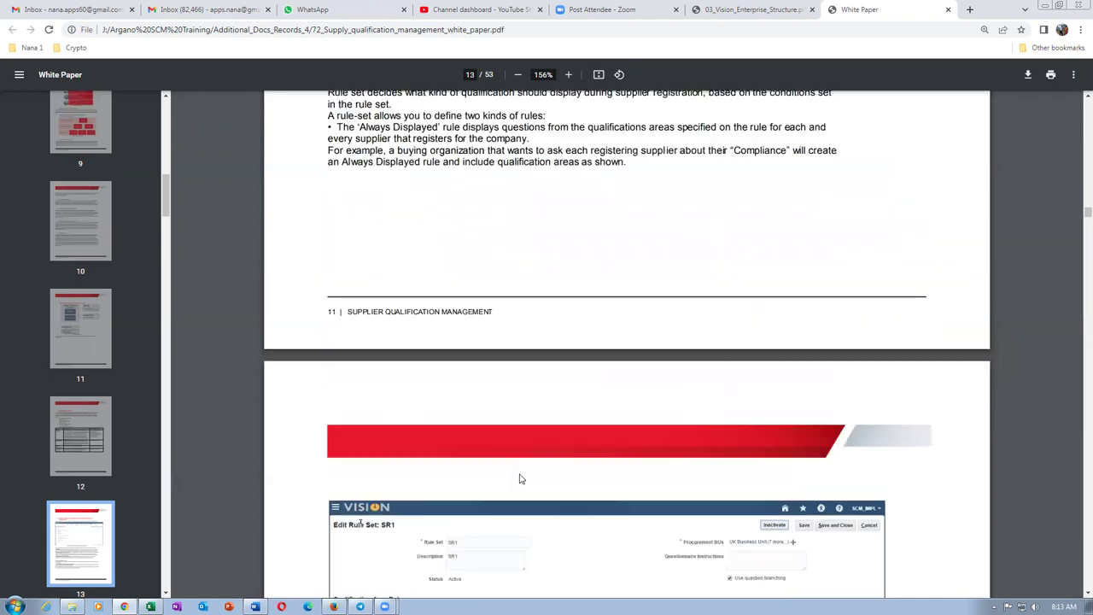
scroll(519, 479, down, 12)
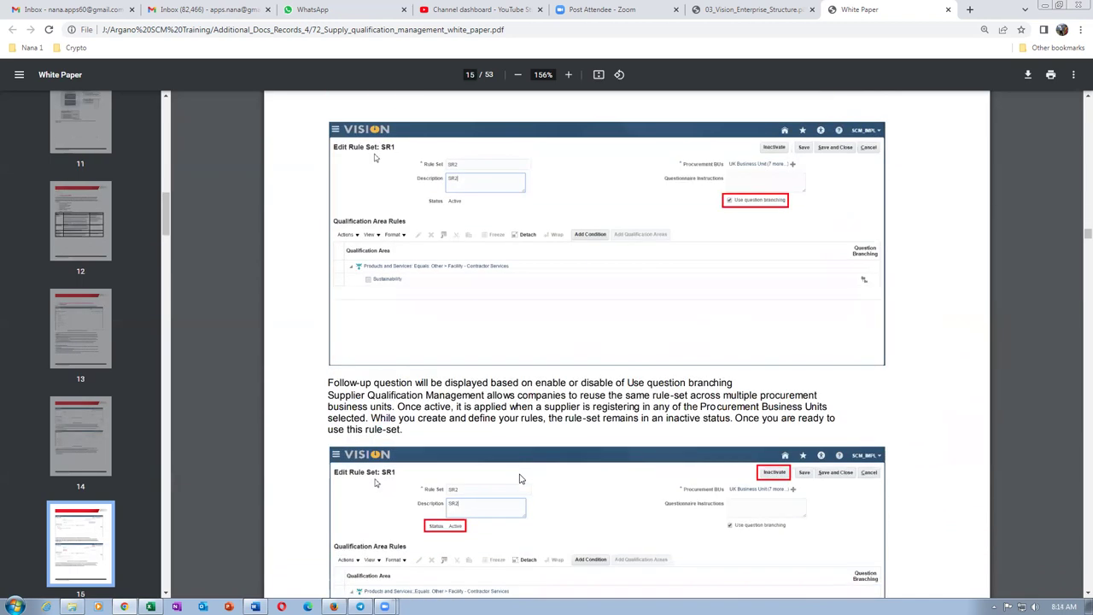
scroll(519, 479, down, 5)
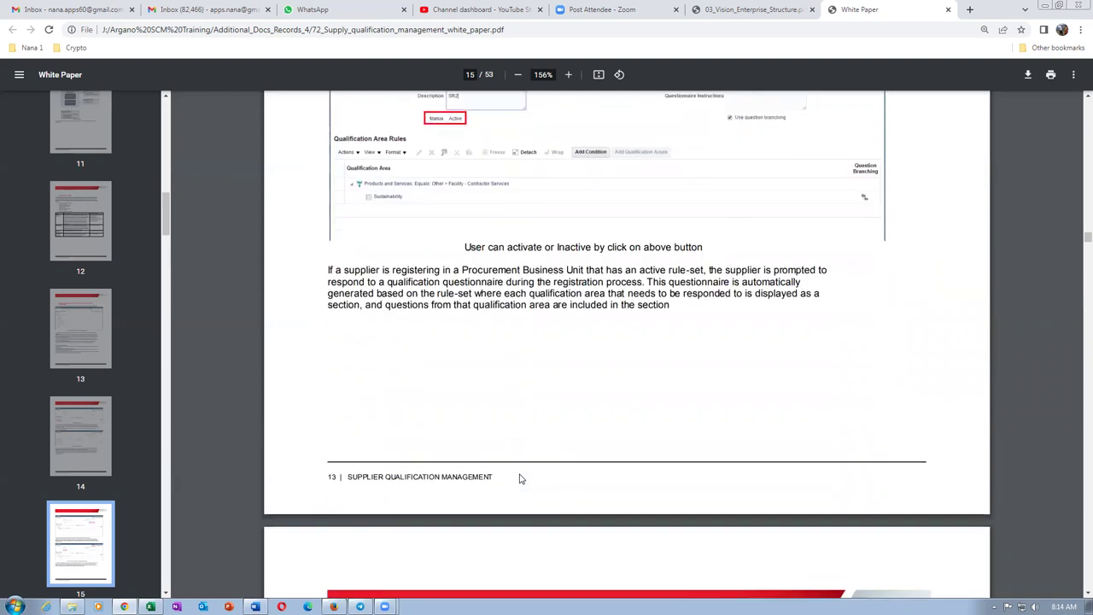
scroll(519, 479, up, 14)
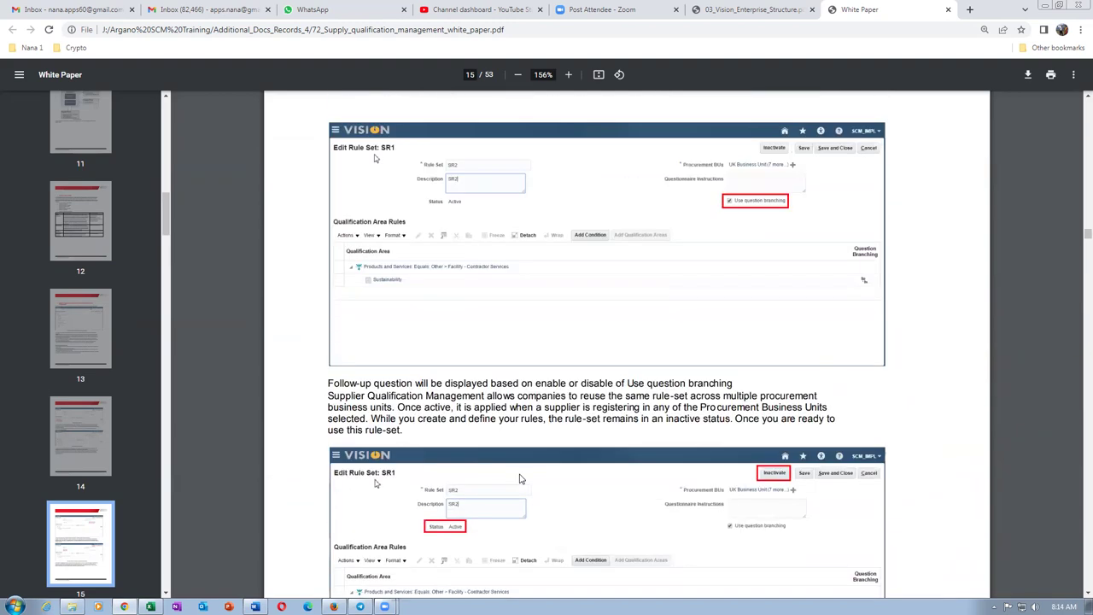
scroll(519, 479, up, 14)
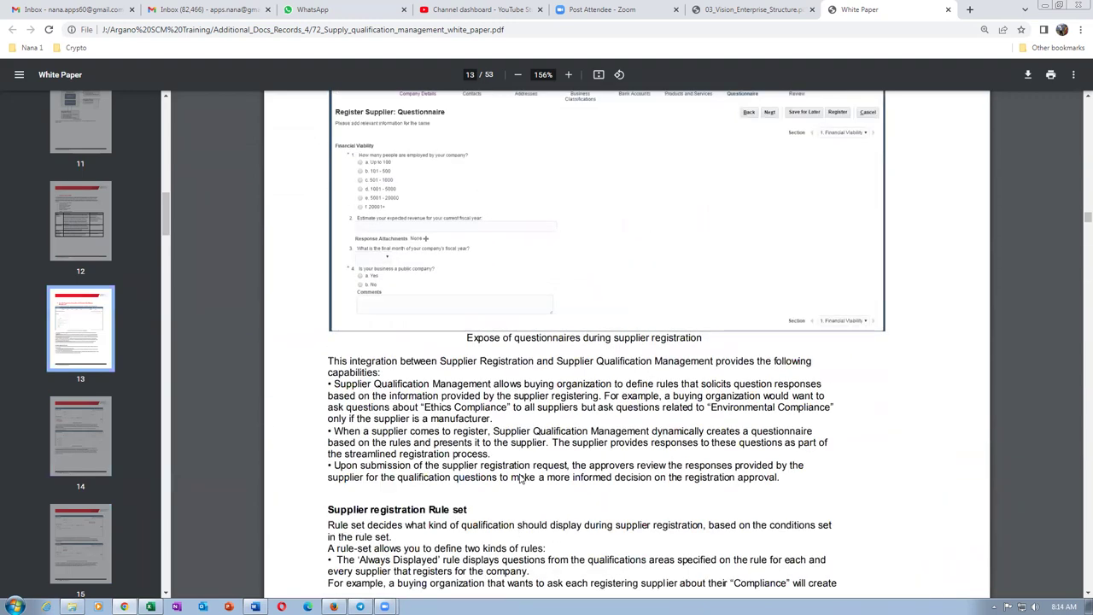
scroll(519, 479, up, 5)
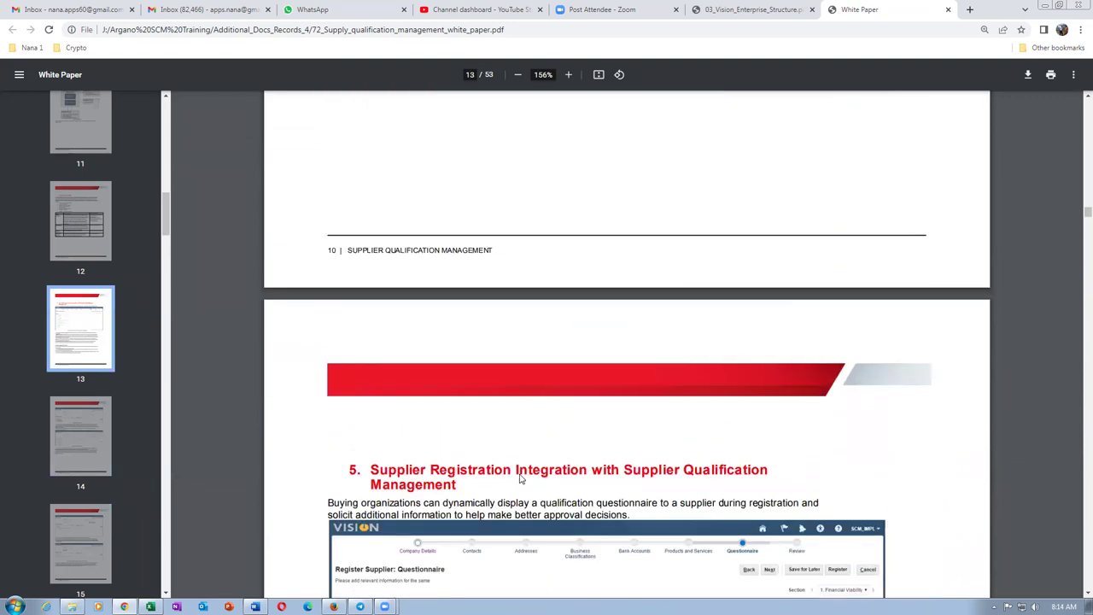
scroll(519, 479, up, 4)
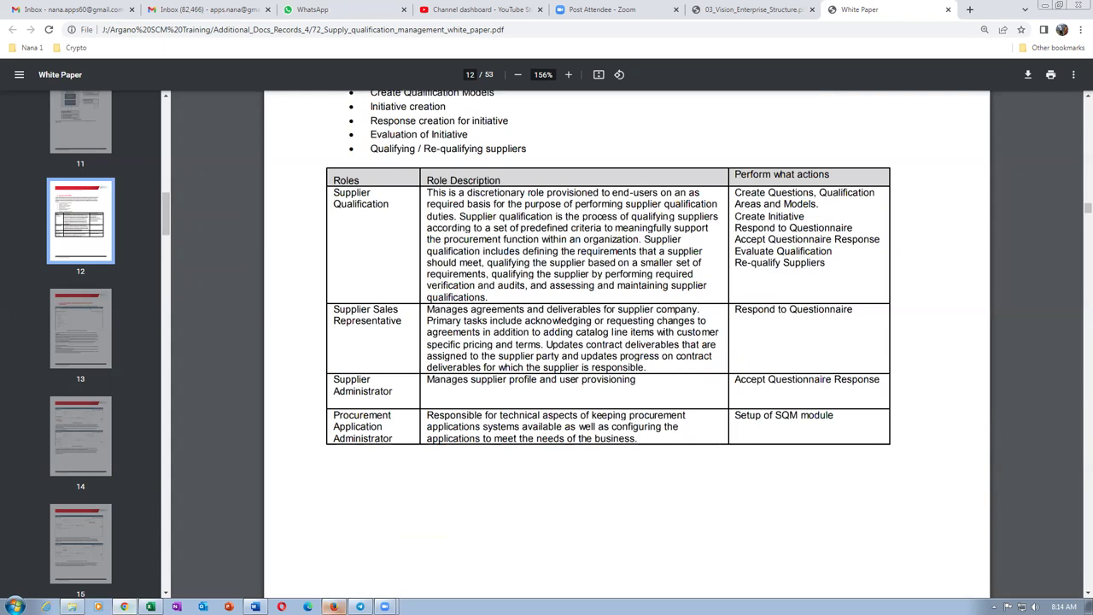
click(334, 606)
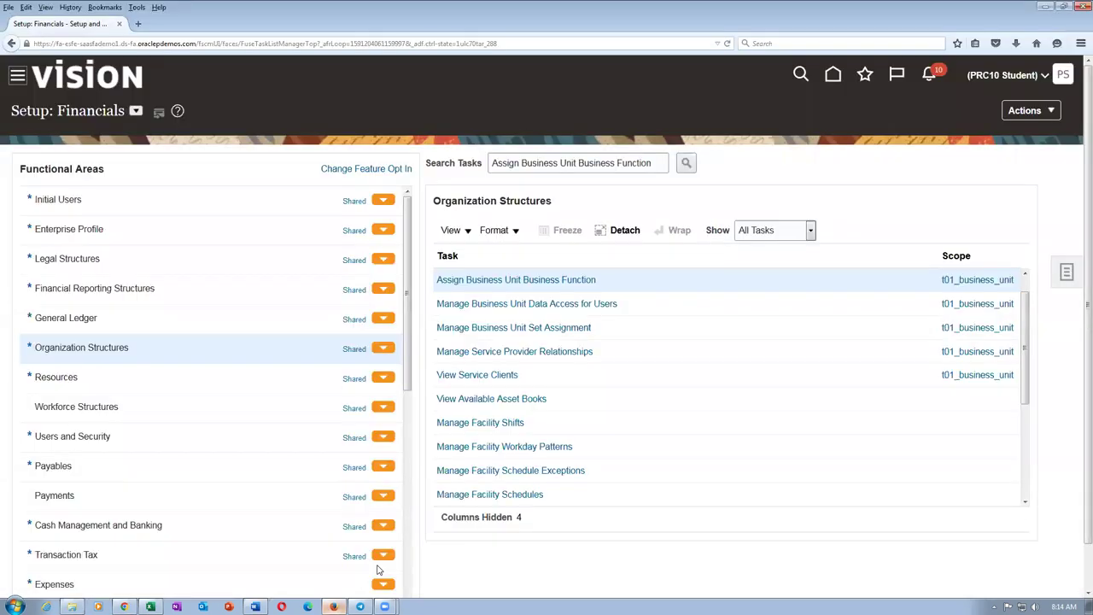
click(1067, 278)
click(945, 299)
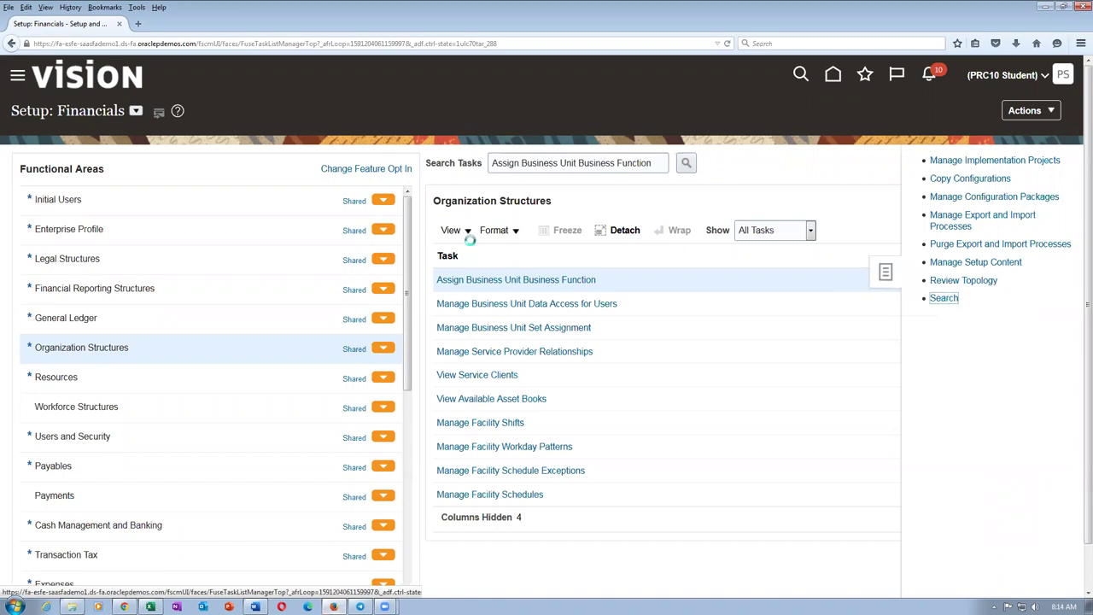
text(man)
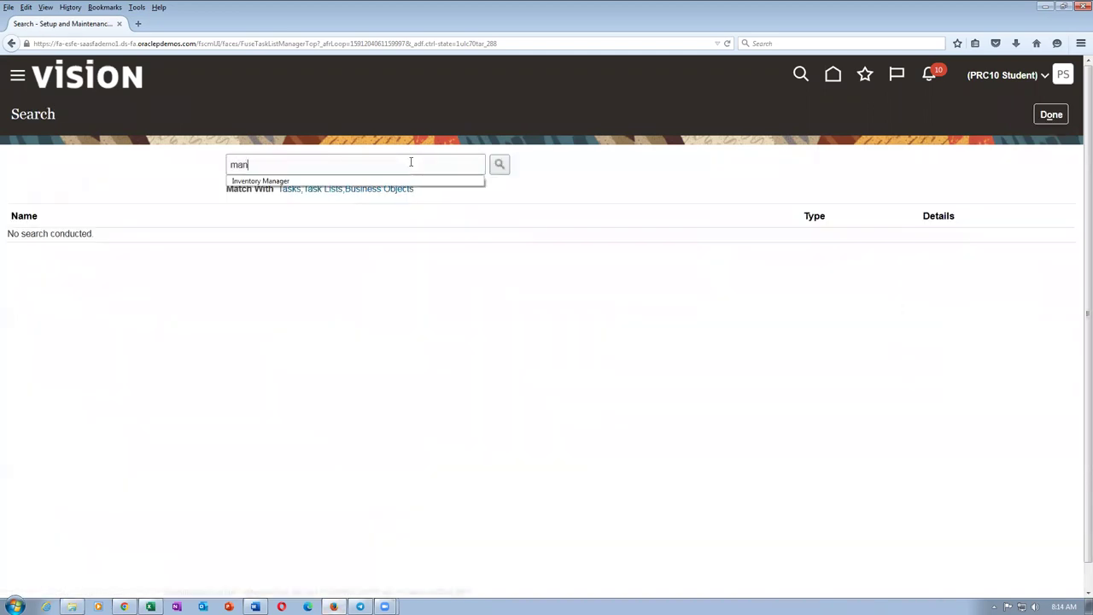
text(%users%)
key(Return)
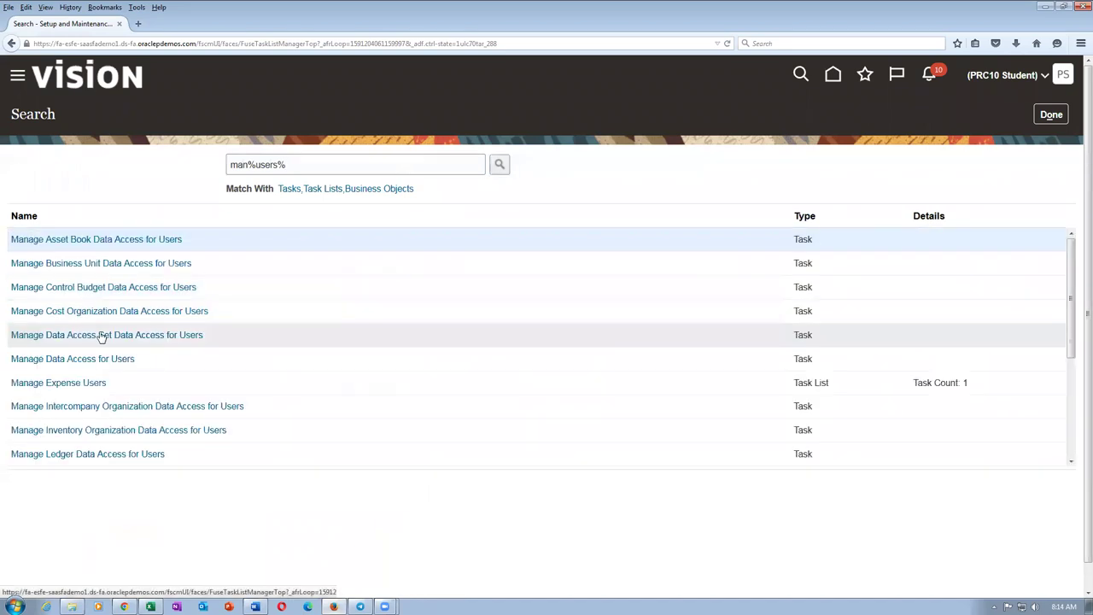
Step: Open the Manage Users task from the search results
scroll(111, 441, down, 1)
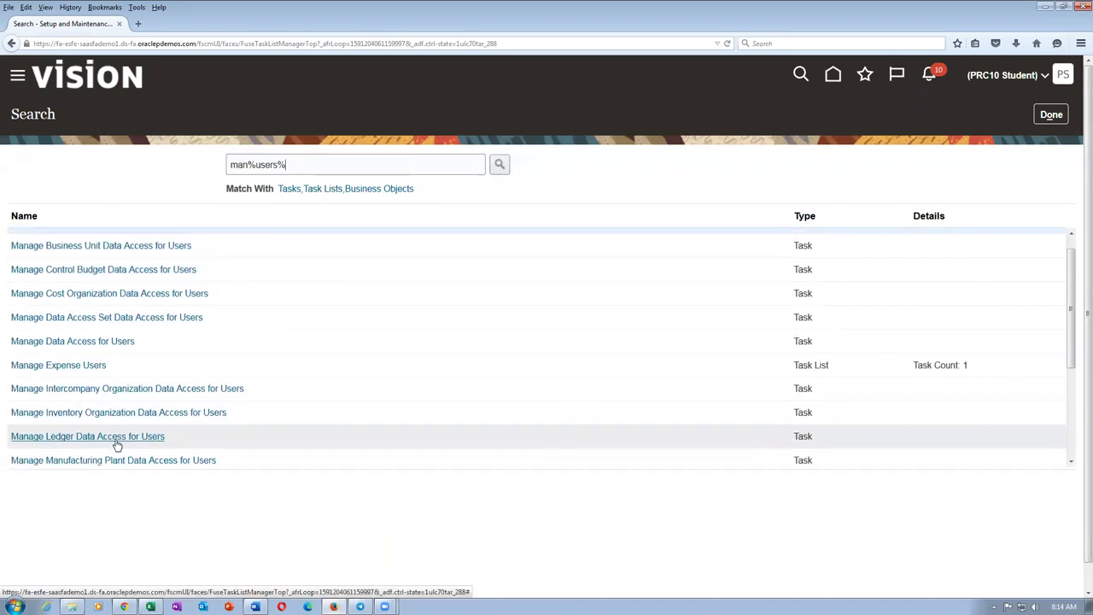
drag(1074, 321, 1076, 408)
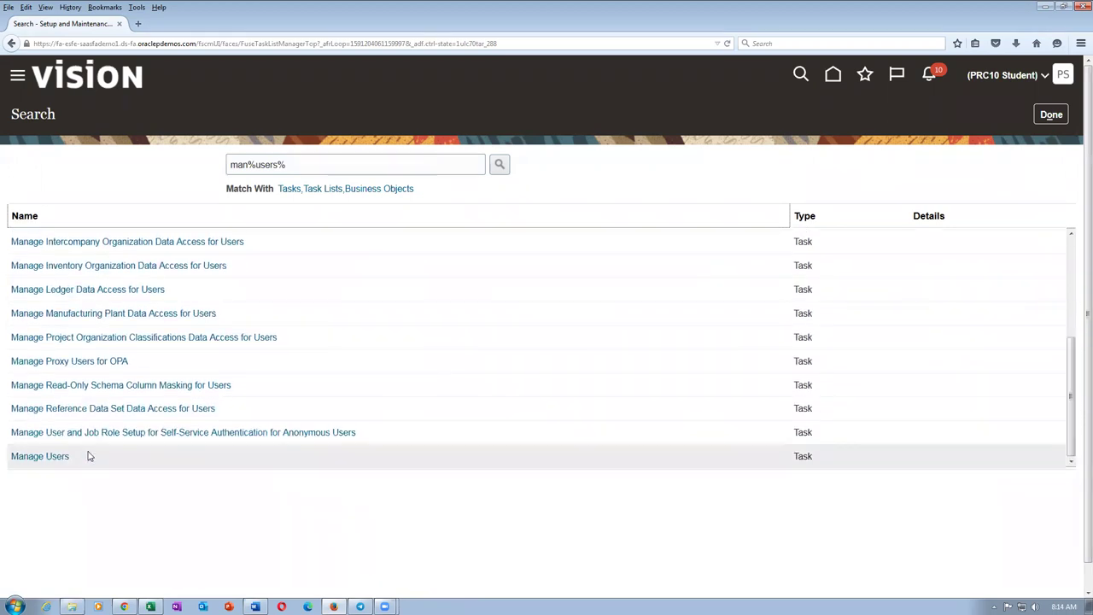
click(43, 457)
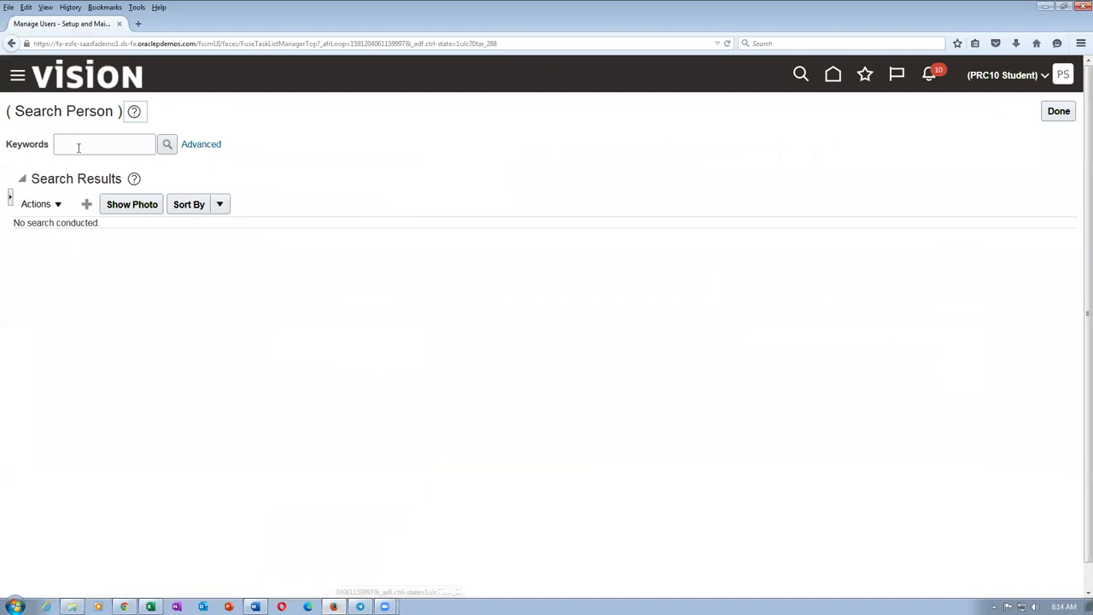
text(t01)
key(Return)
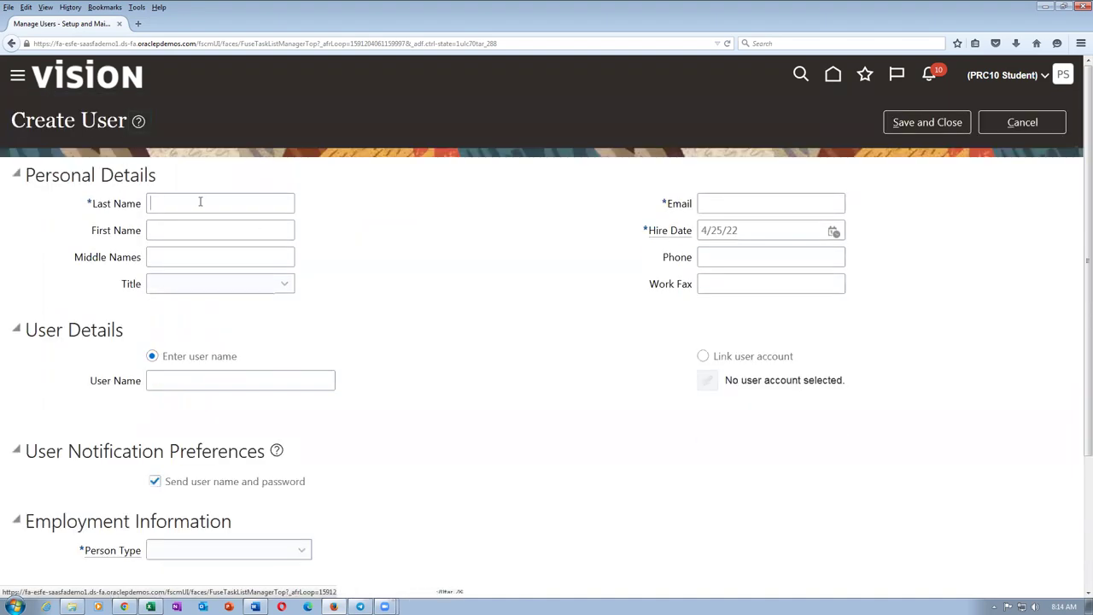
click(200, 202)
text(emp)
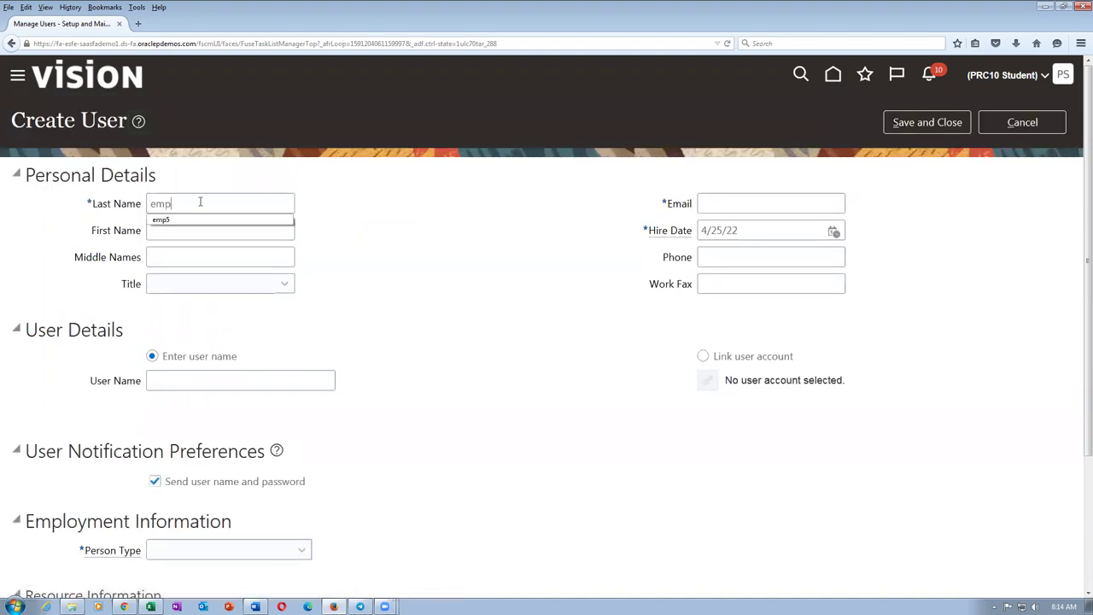
text(9)
key(Tab)
text(t)
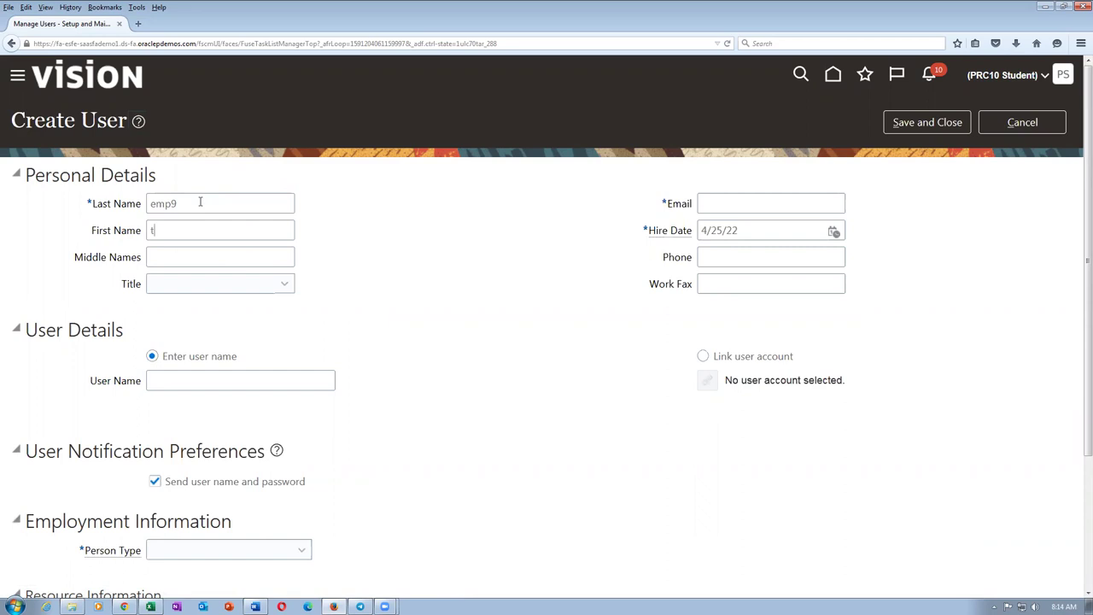
text(01_)
click(724, 205)
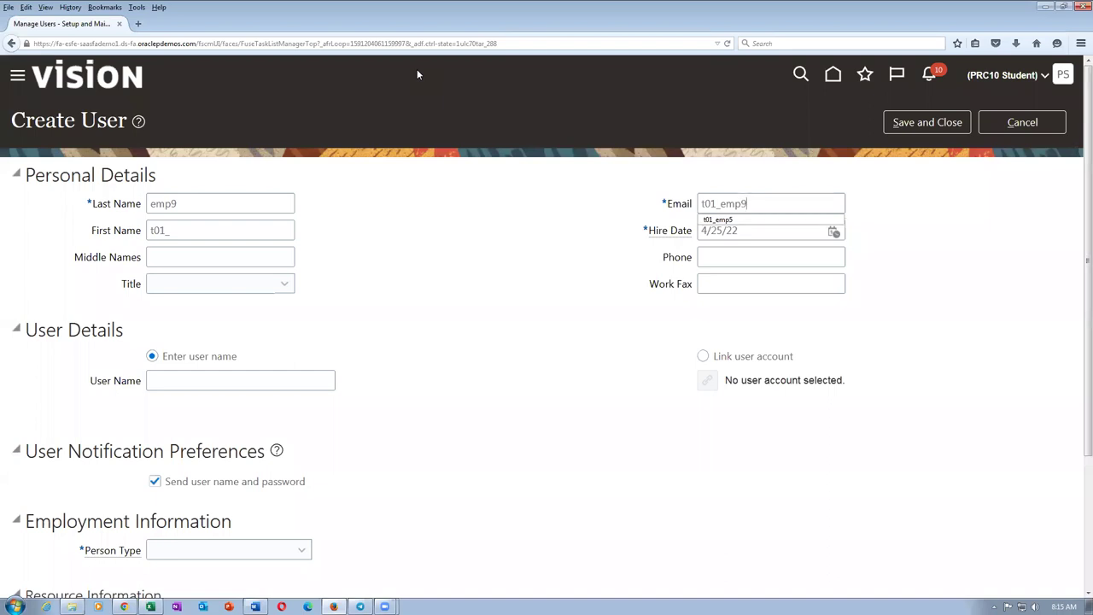
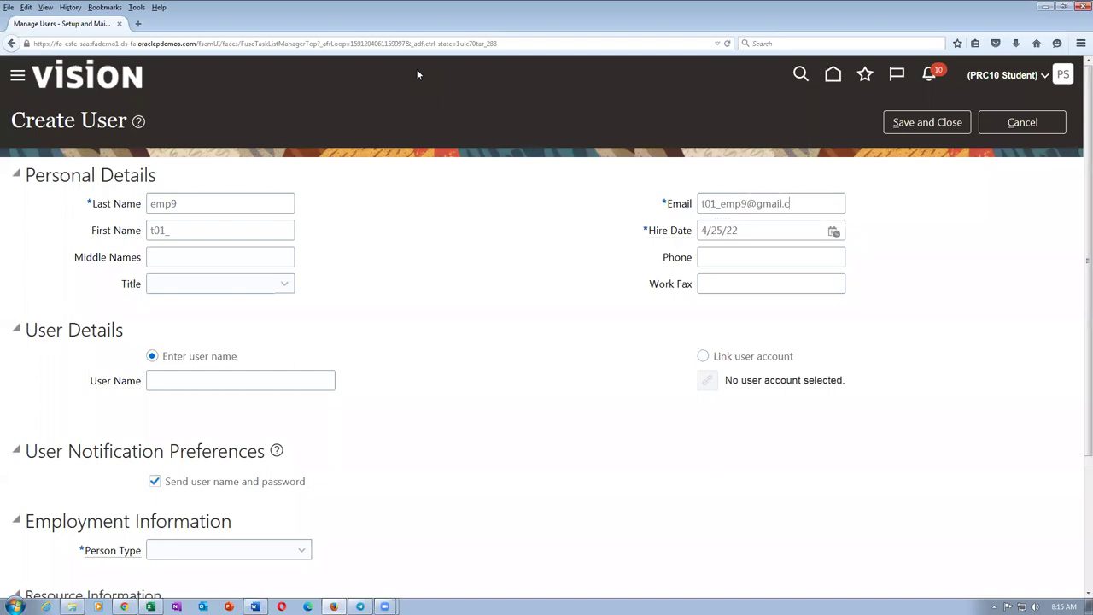
key(Tab)
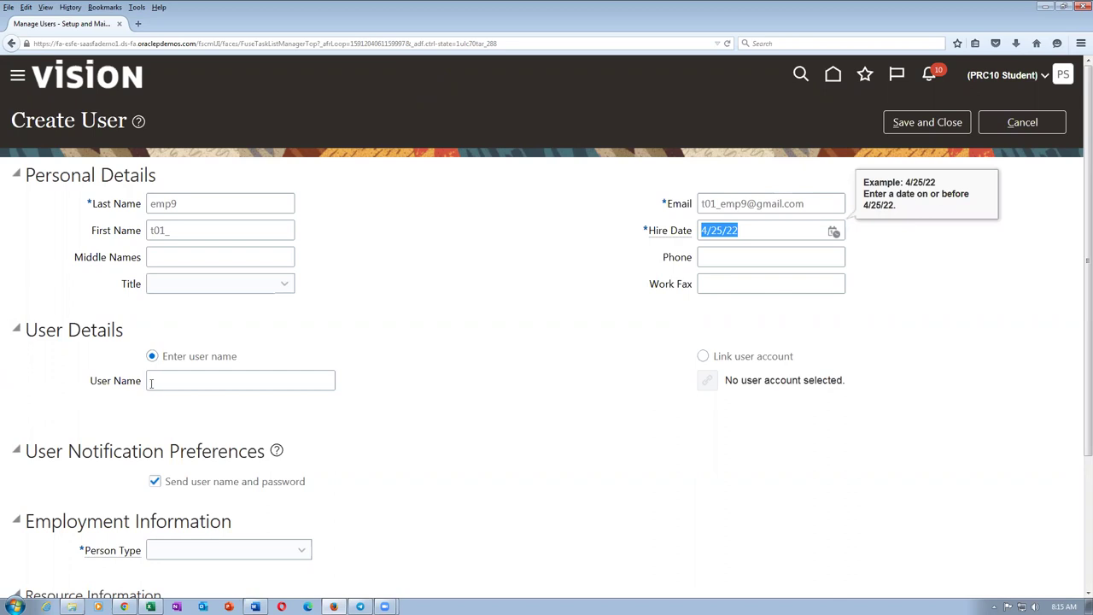
Step: Set the user name to t01_emp9, replacing the hyphen with an underscore
click(151, 382)
text(t01)
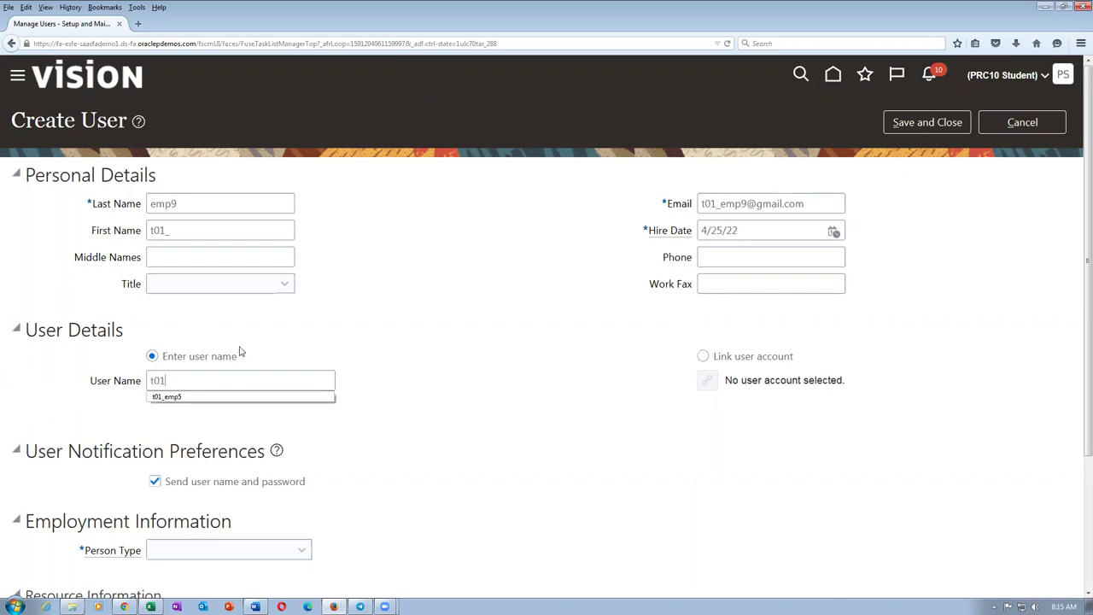
text(-emp9)
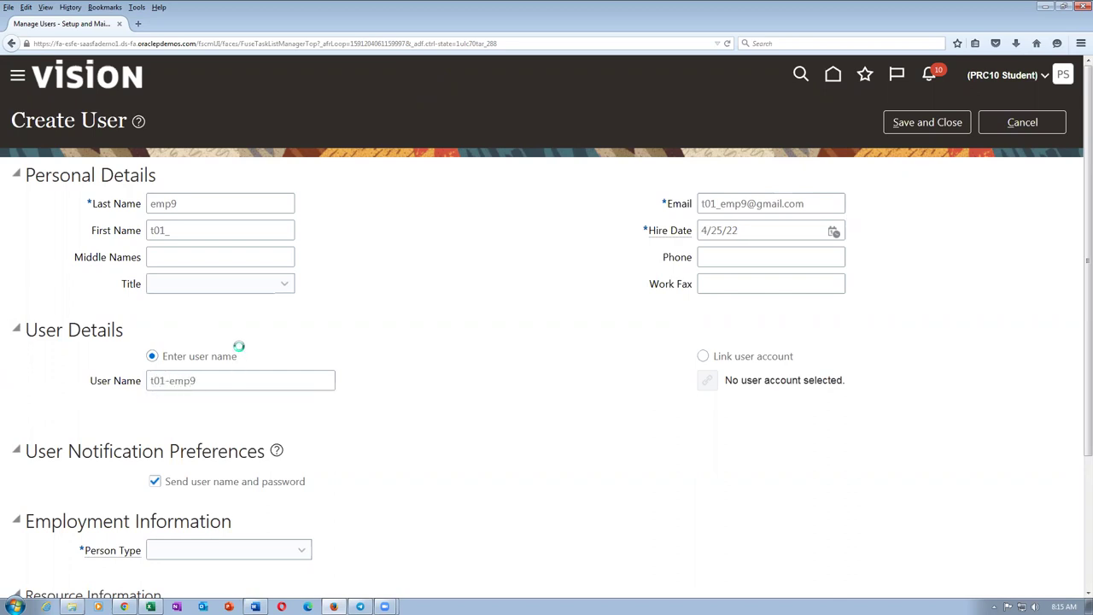
key(Tab)
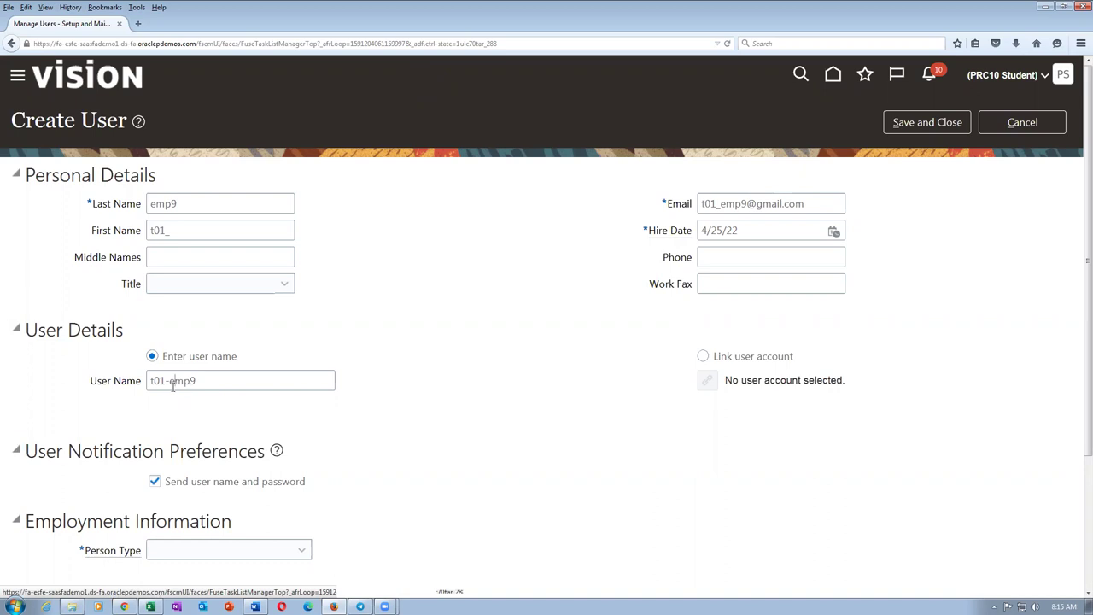
key(BackSpace)
text(_)
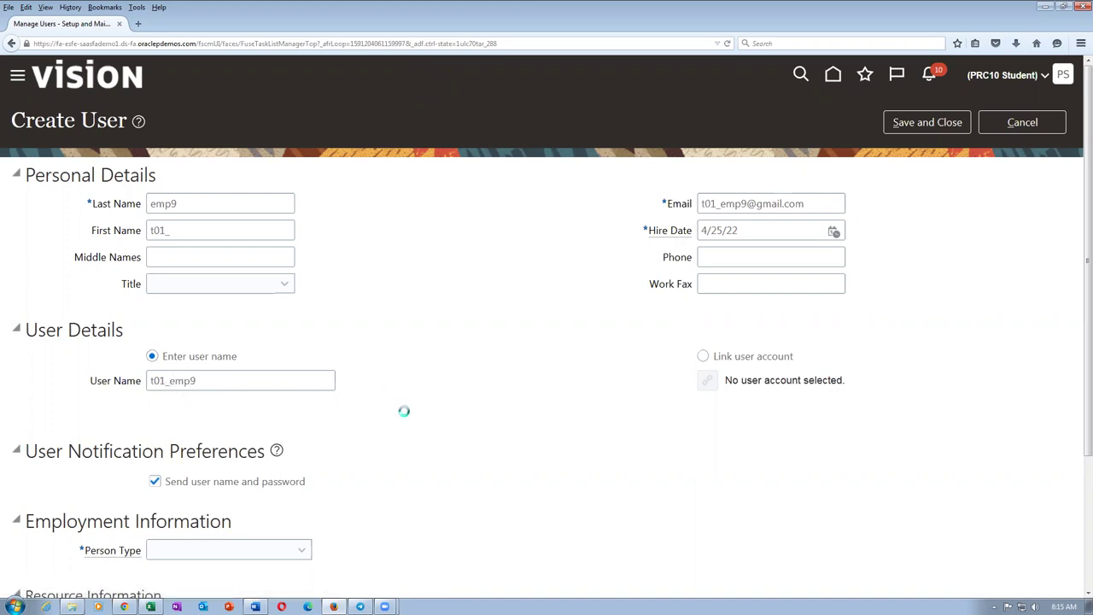
scroll(398, 408, down, 2)
click(202, 382)
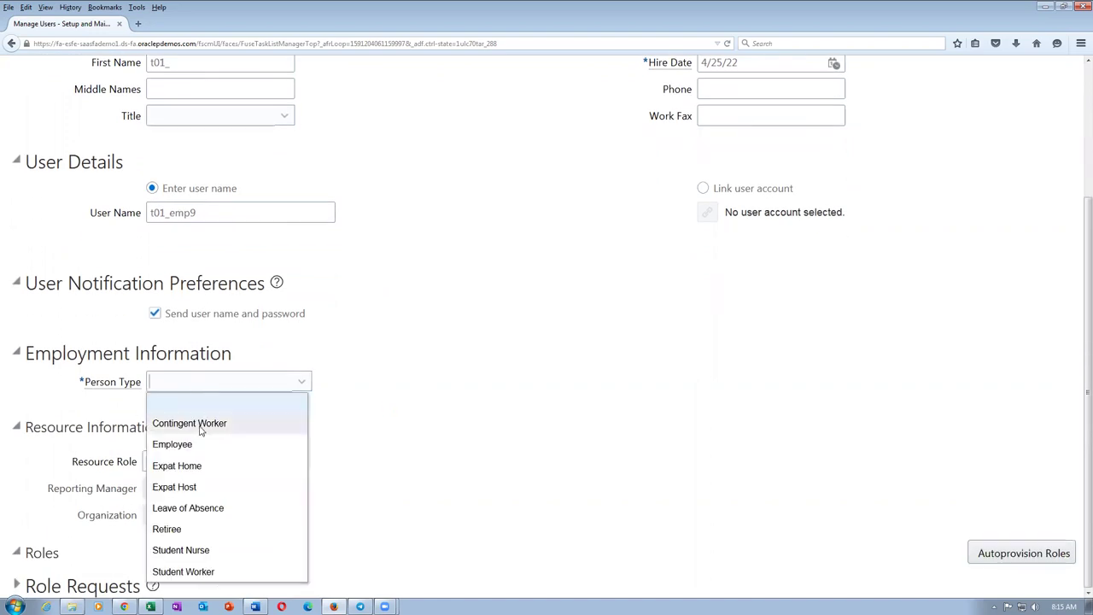
Step: Make the user an Employee of US1 Legal Entity in business unit t01_business_unit
click(196, 444)
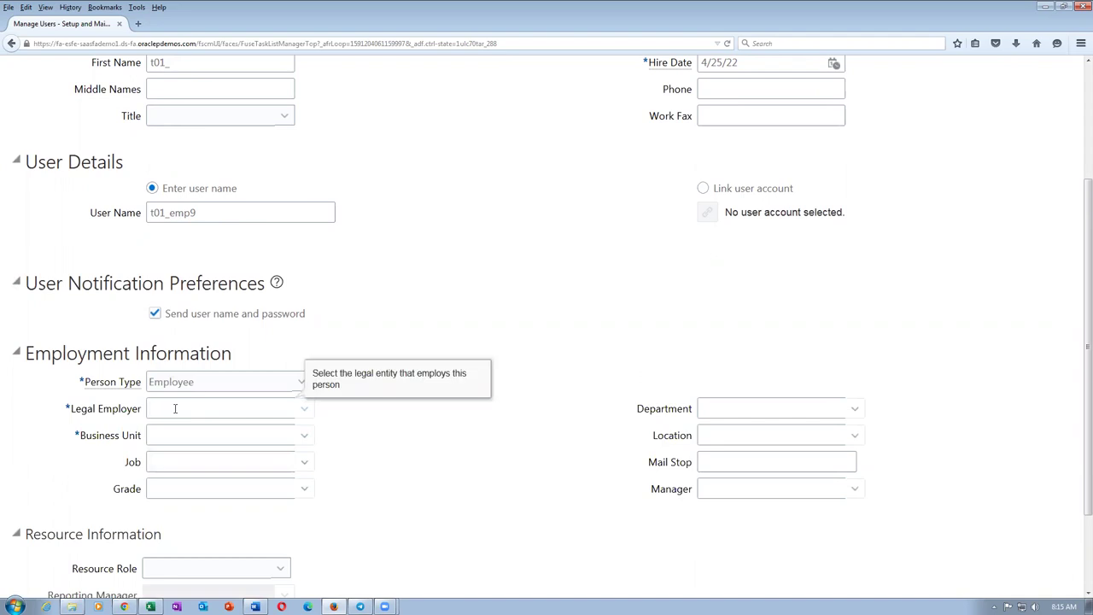
text(S1)
key(Tab)
text(t01)
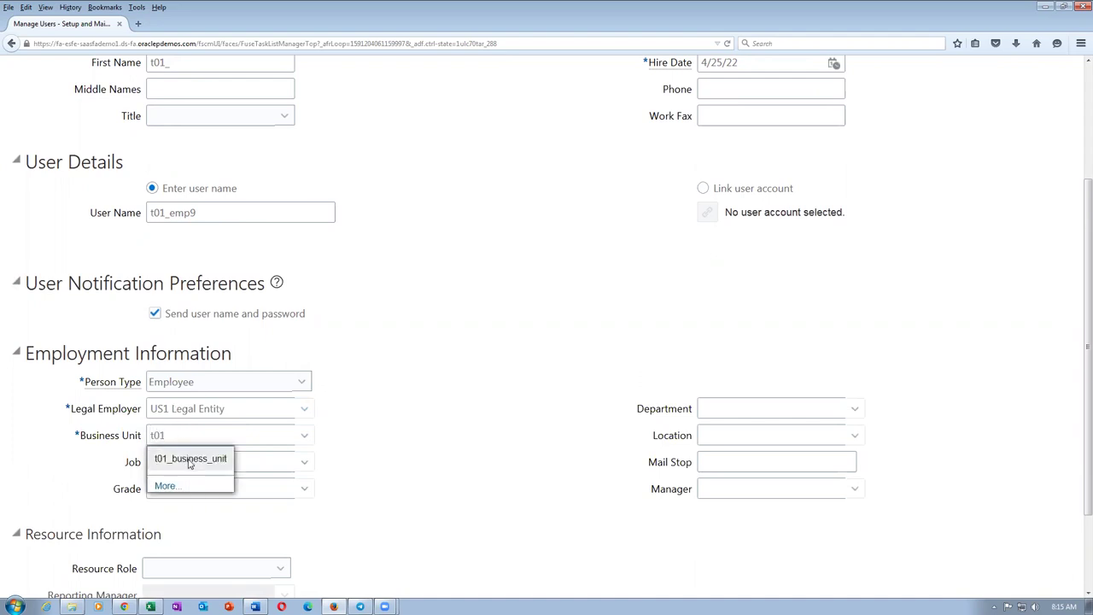
click(186, 458)
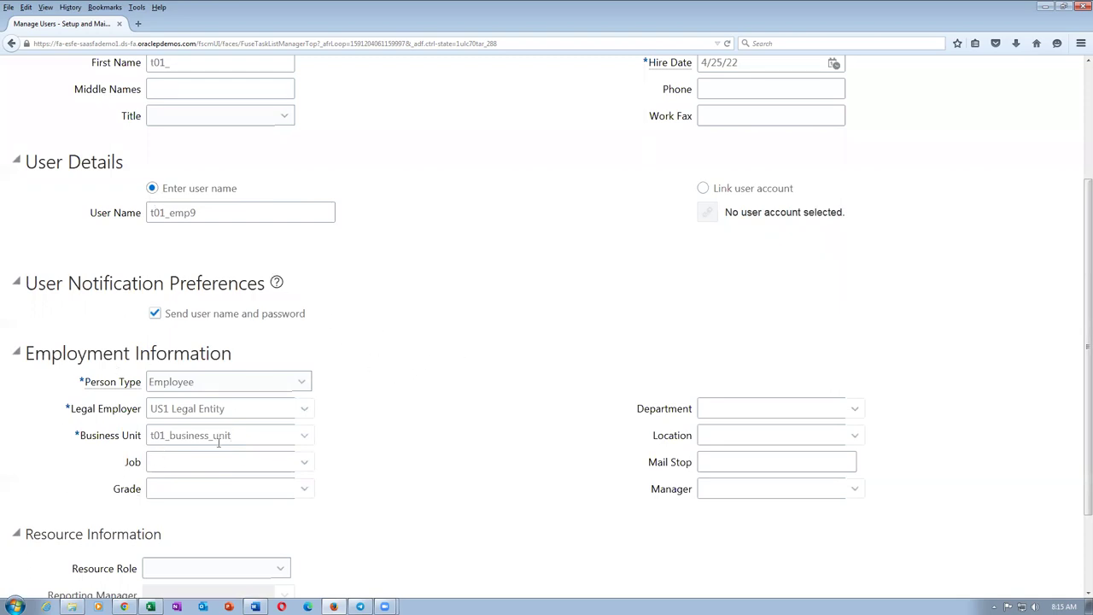
Step: Set the job to HR Service Center Manager
text(HRE)
key(BackSpace)
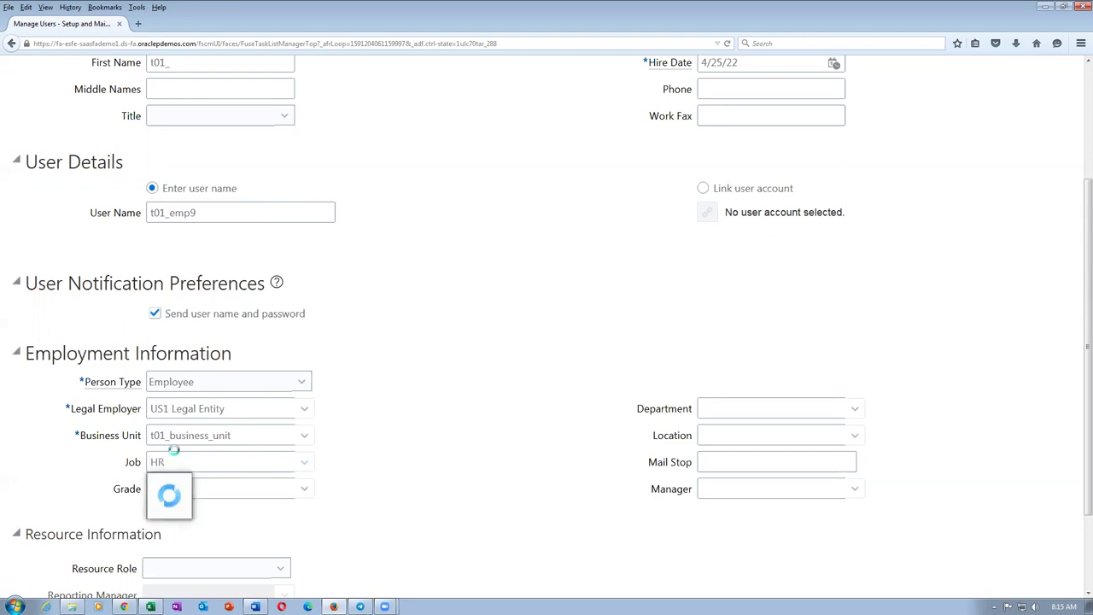
click(204, 486)
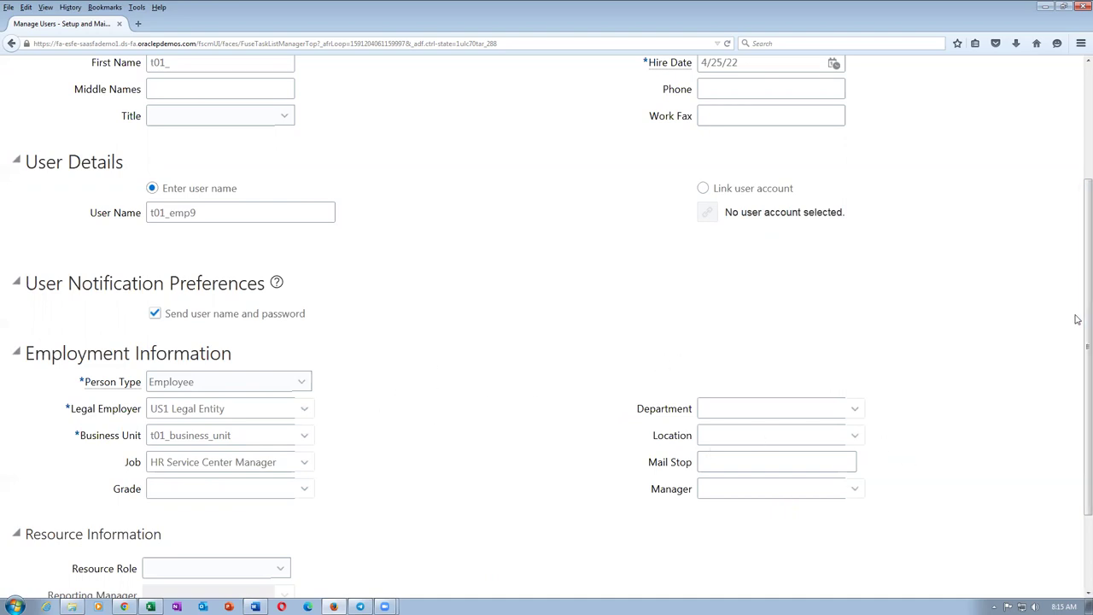
scroll(1076, 317, up, 4)
scroll(1076, 260, down, 4)
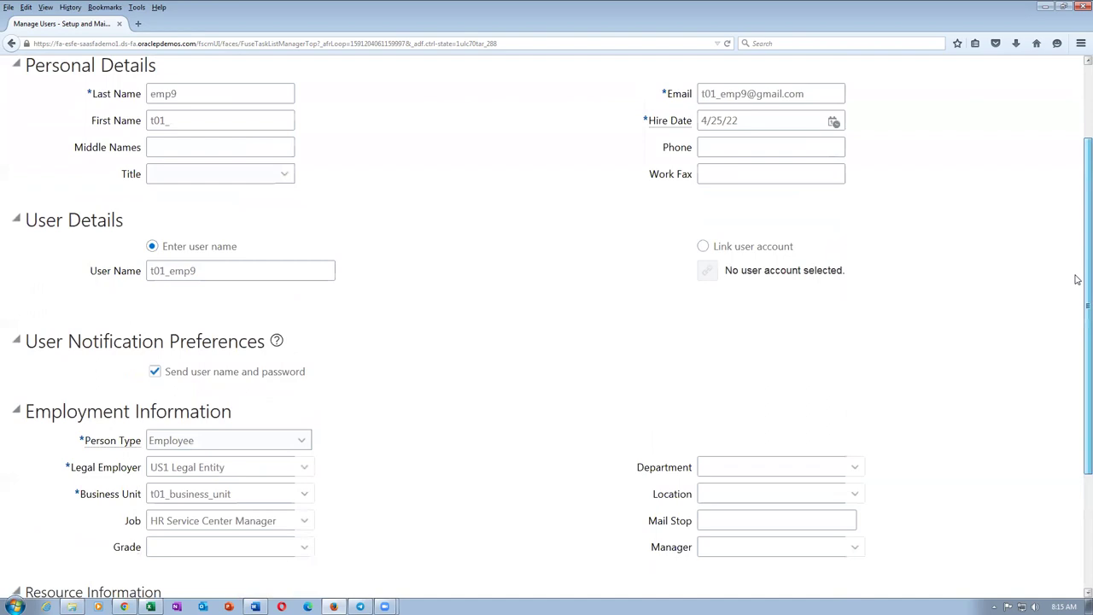
scroll(1076, 315, down, 3)
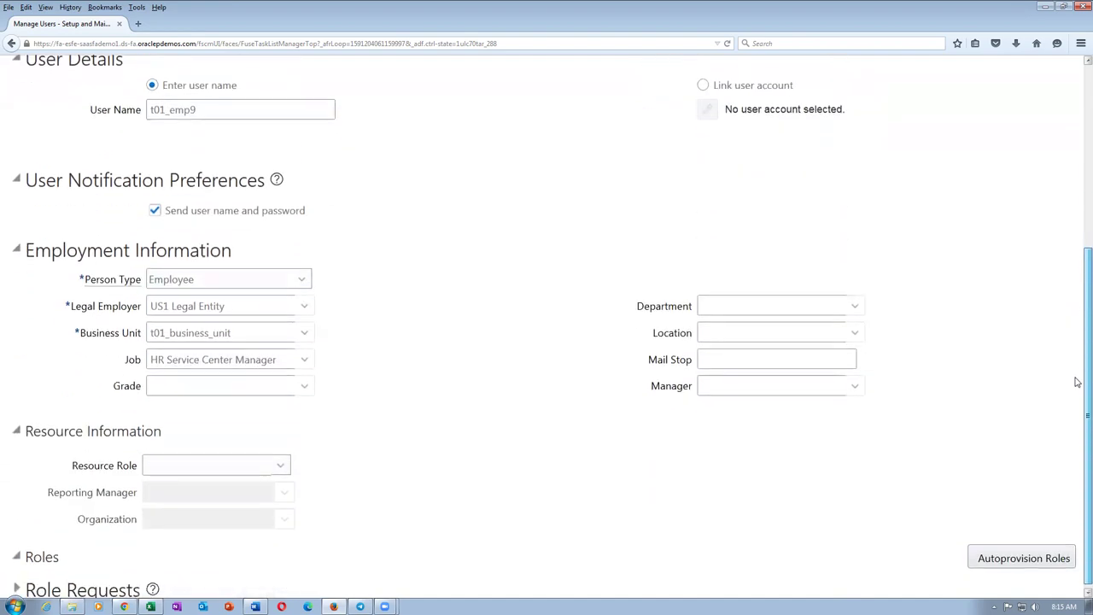
scroll(1077, 268, up, 5)
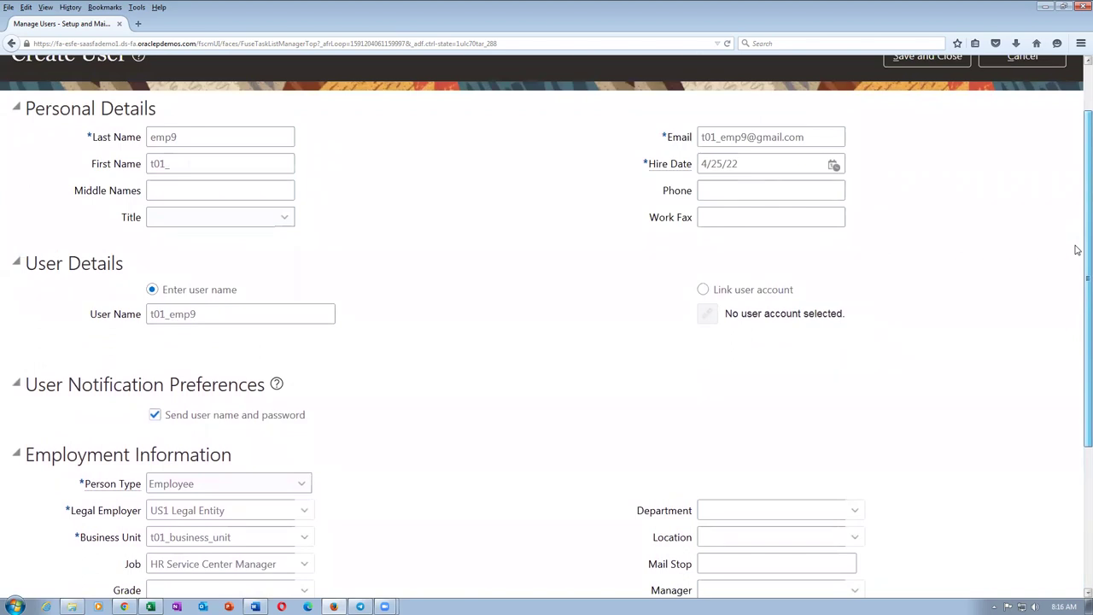
scroll(1076, 222, up, 2)
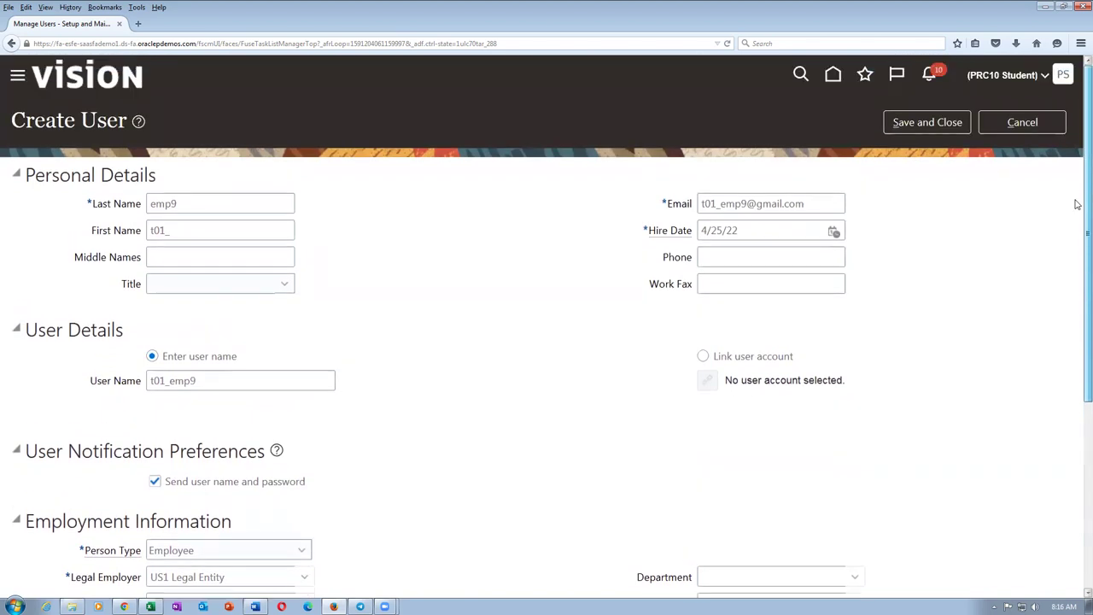
scroll(1076, 205, down, 1)
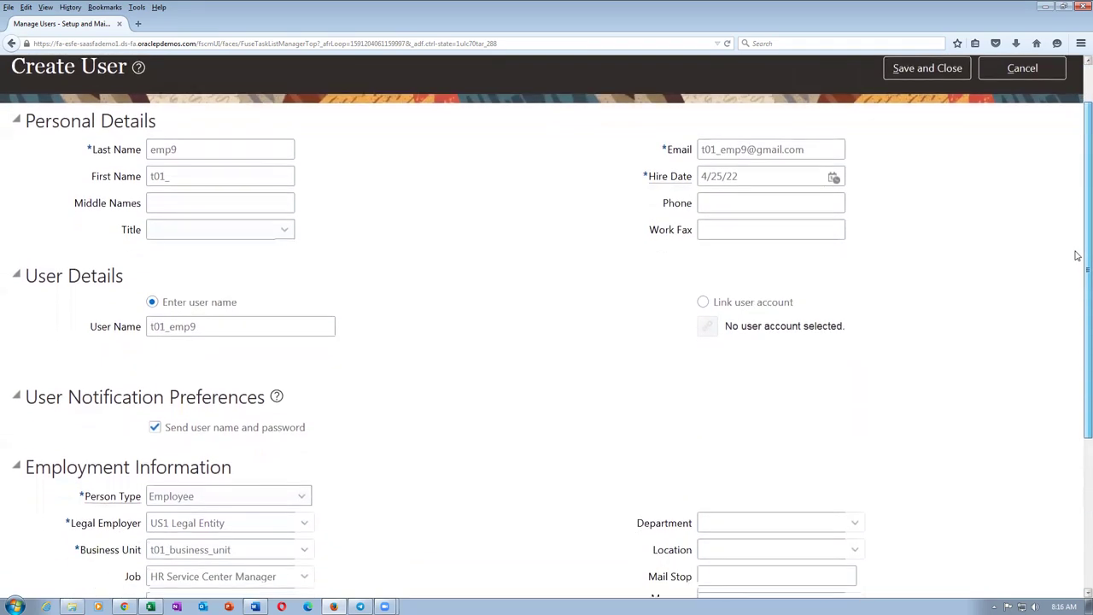
scroll(1074, 254, down, 3)
scroll(1075, 264, up, 4)
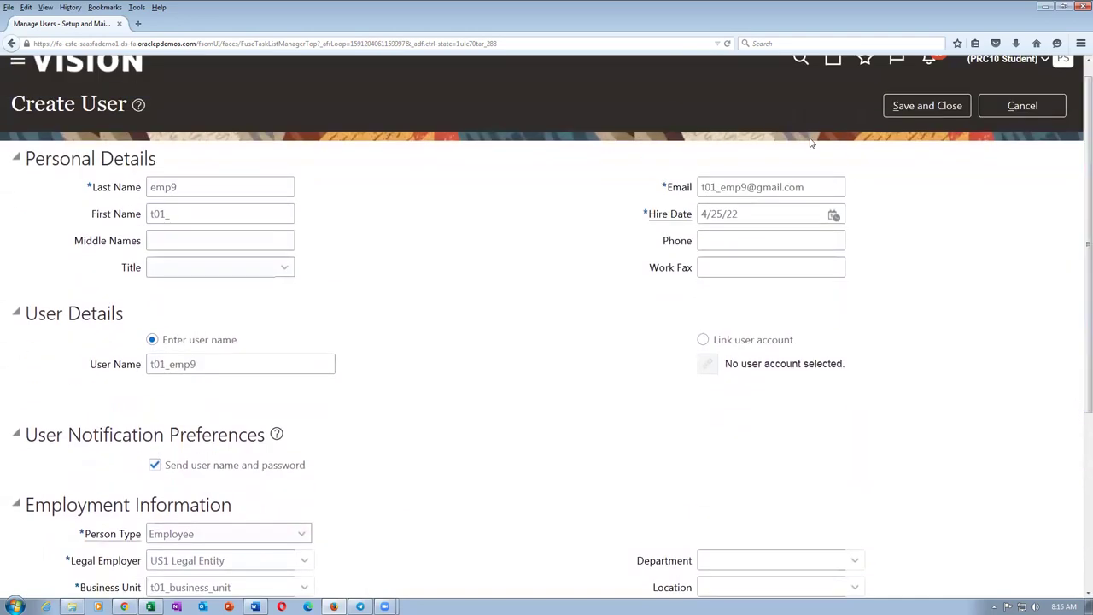
Step: Save the t01_emp9 user and start a new Create User form
click(922, 106)
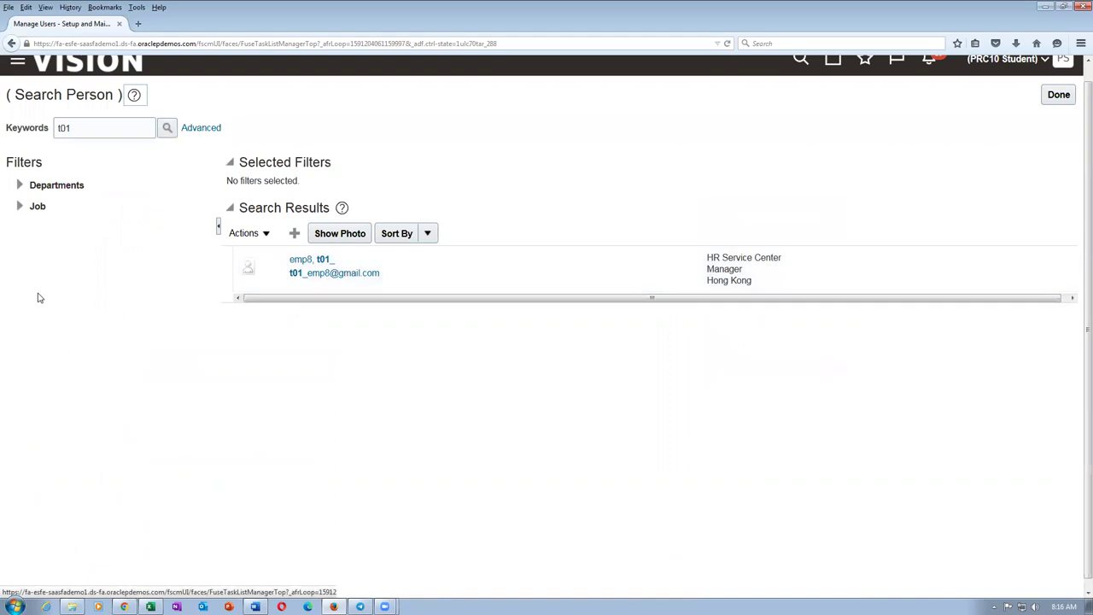
click(294, 233)
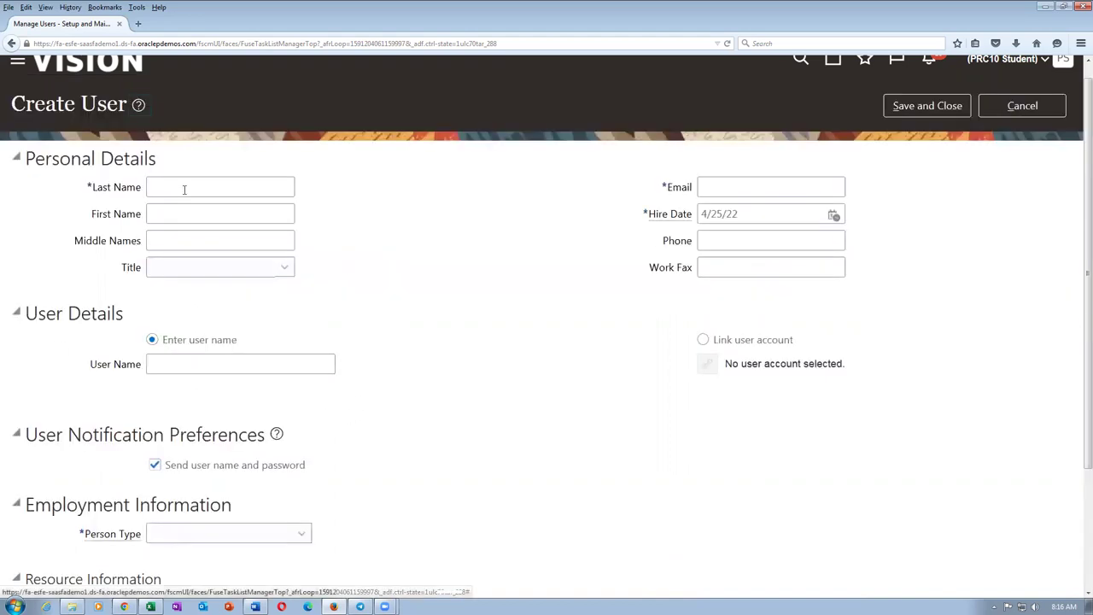
text(emp)
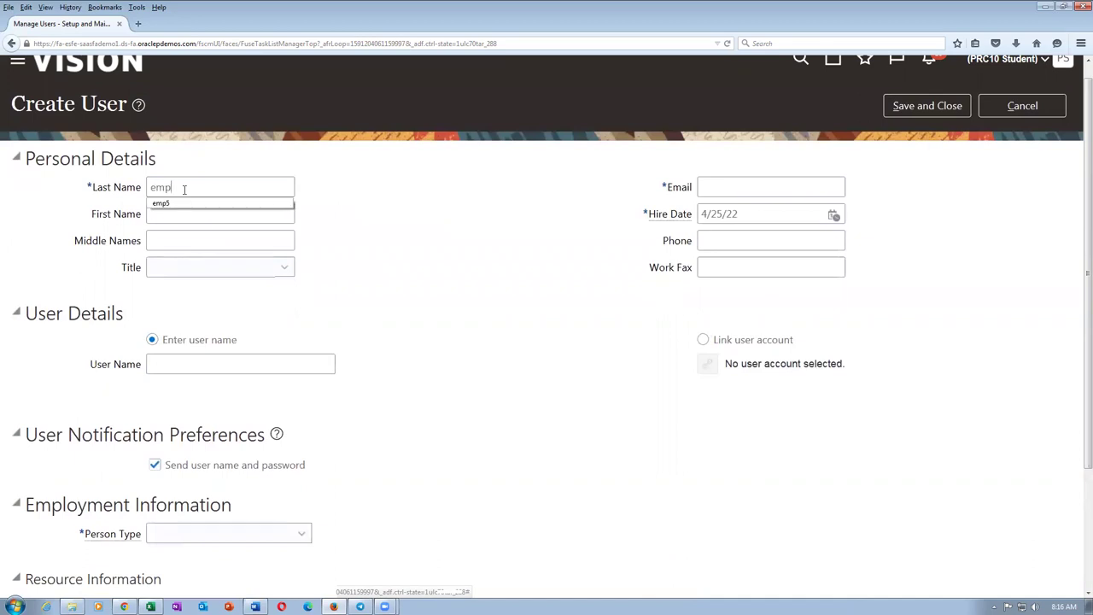
text(10t)
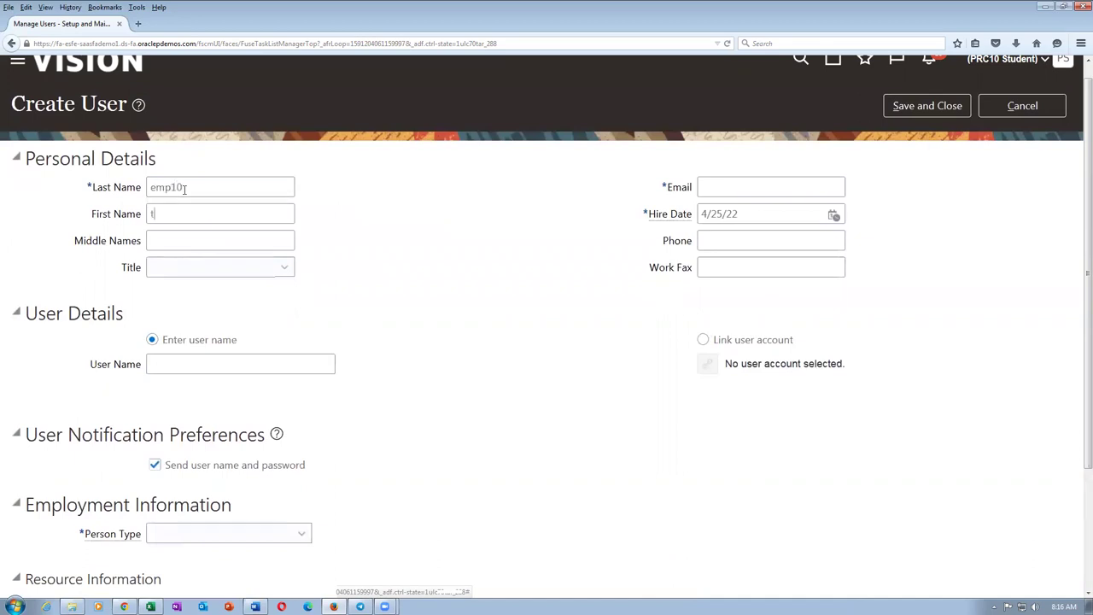
text(01_)
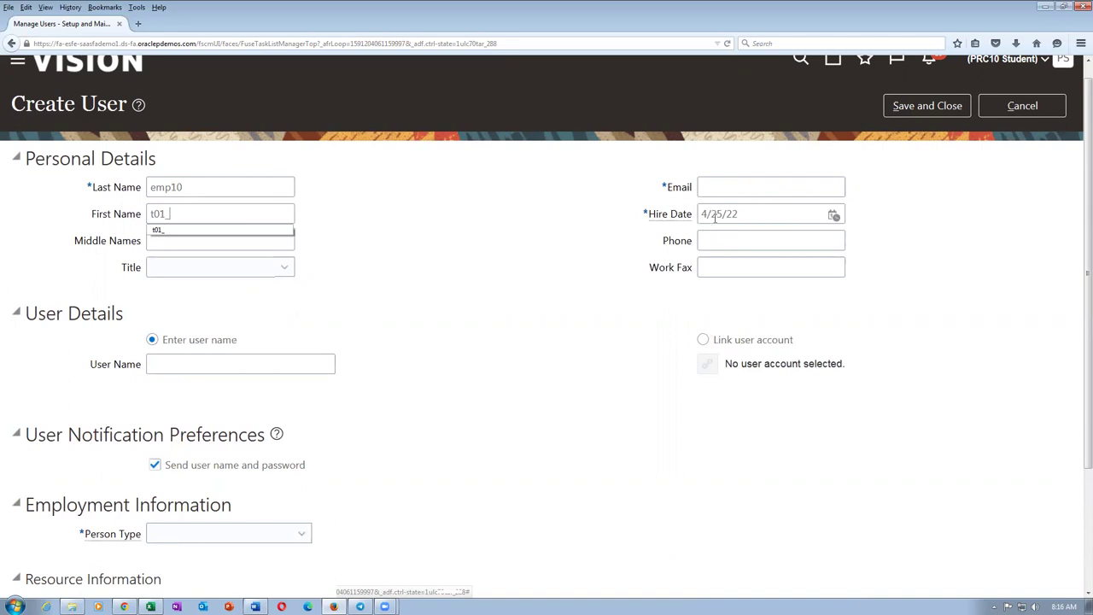
click(718, 186)
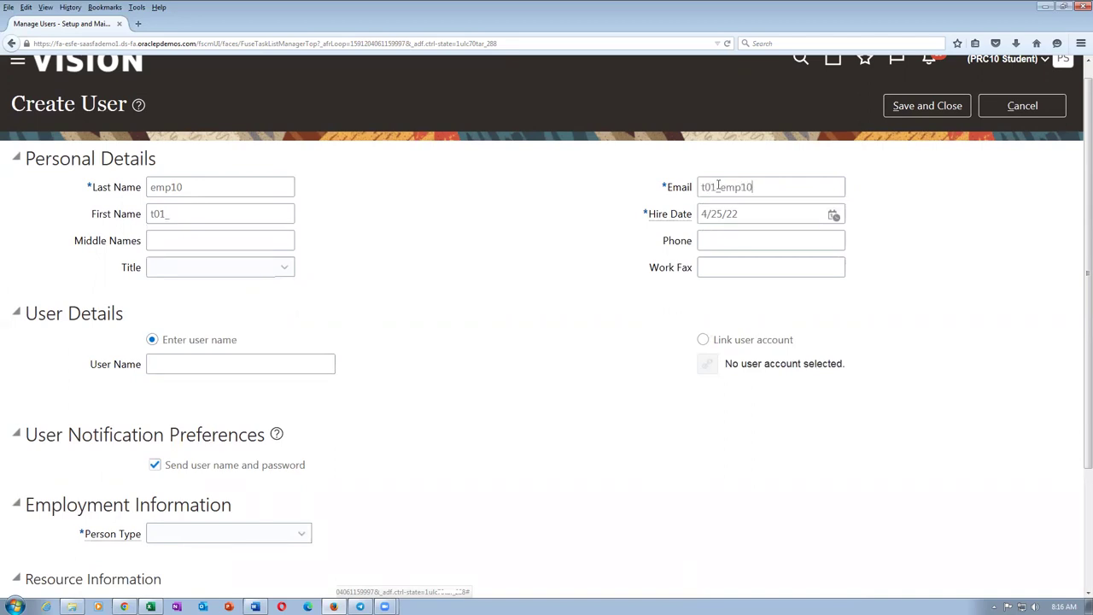
key(Tab)
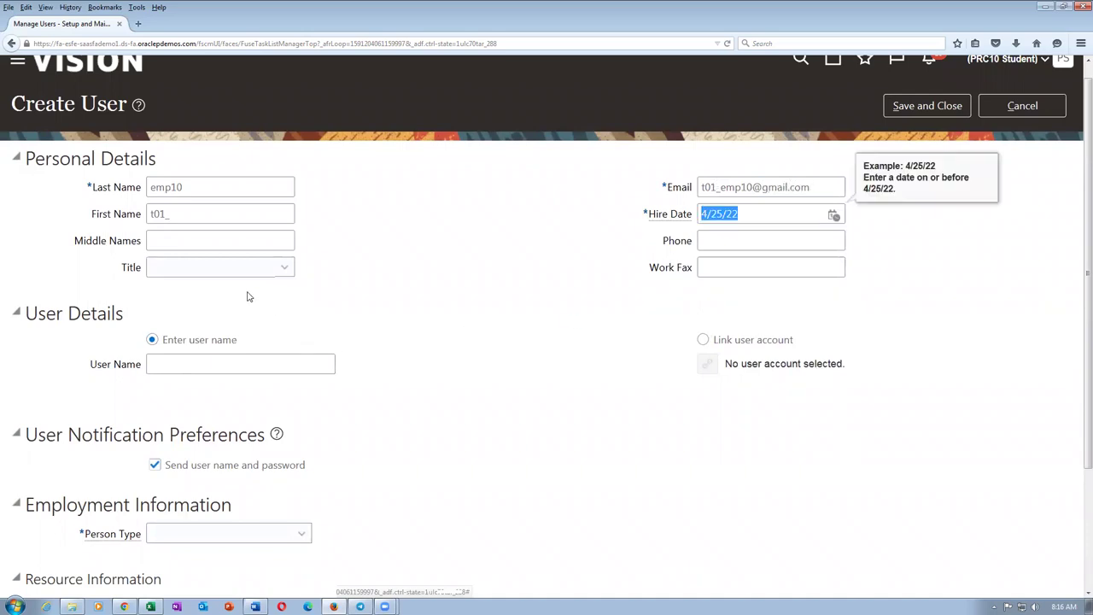
click(178, 368)
text(t)
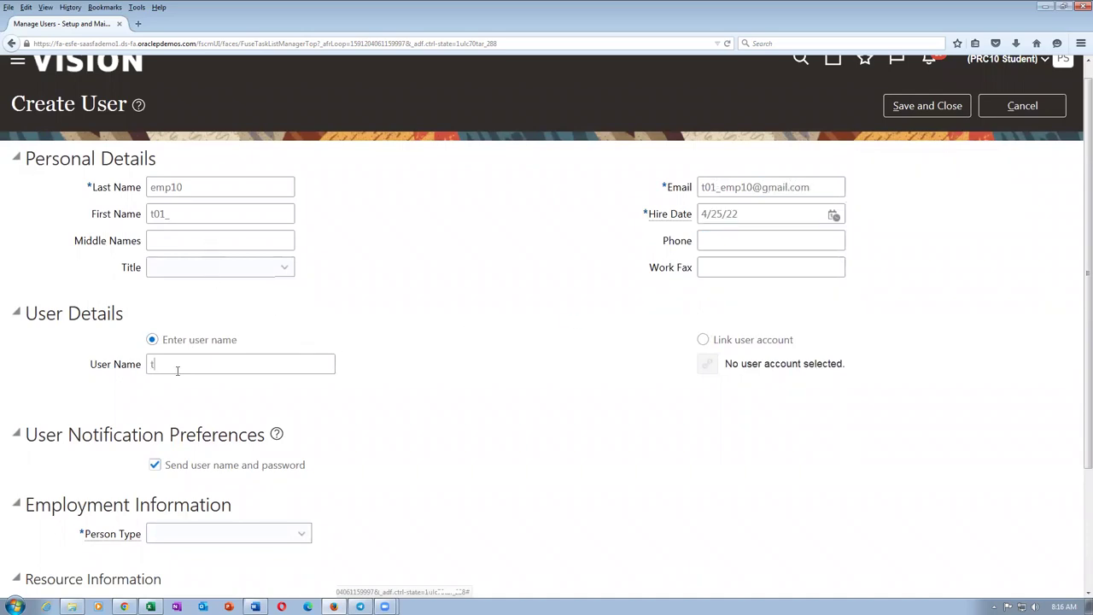
text(01_emp10)
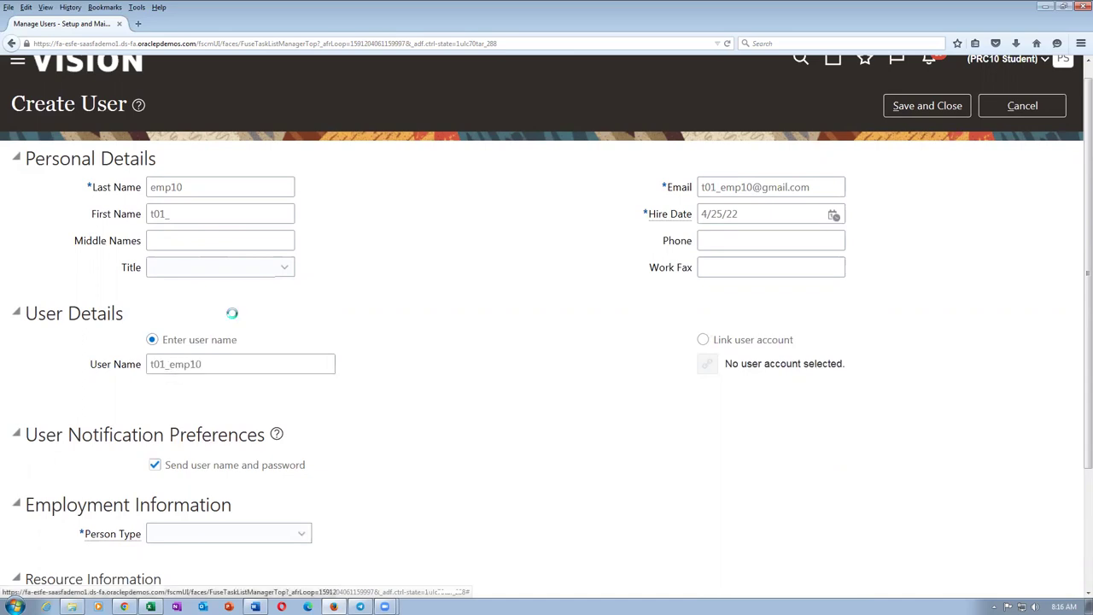
key(Tab)
Step: Set emp10 as Employee, US1 Legal Entity, t01_business_unit, job HR Service Center Manager
click(204, 386)
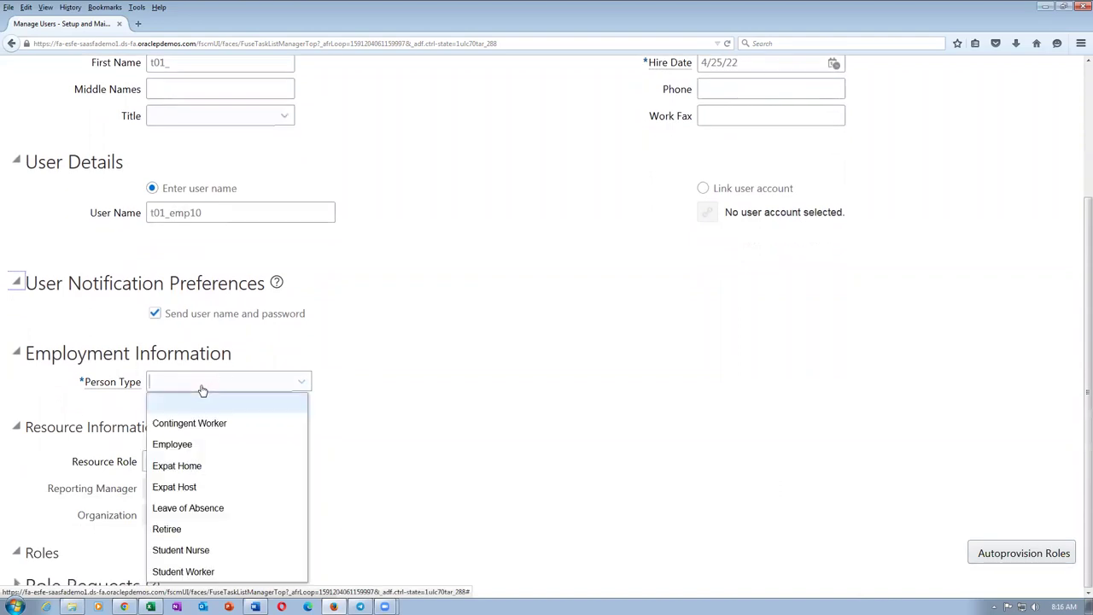
click(188, 445)
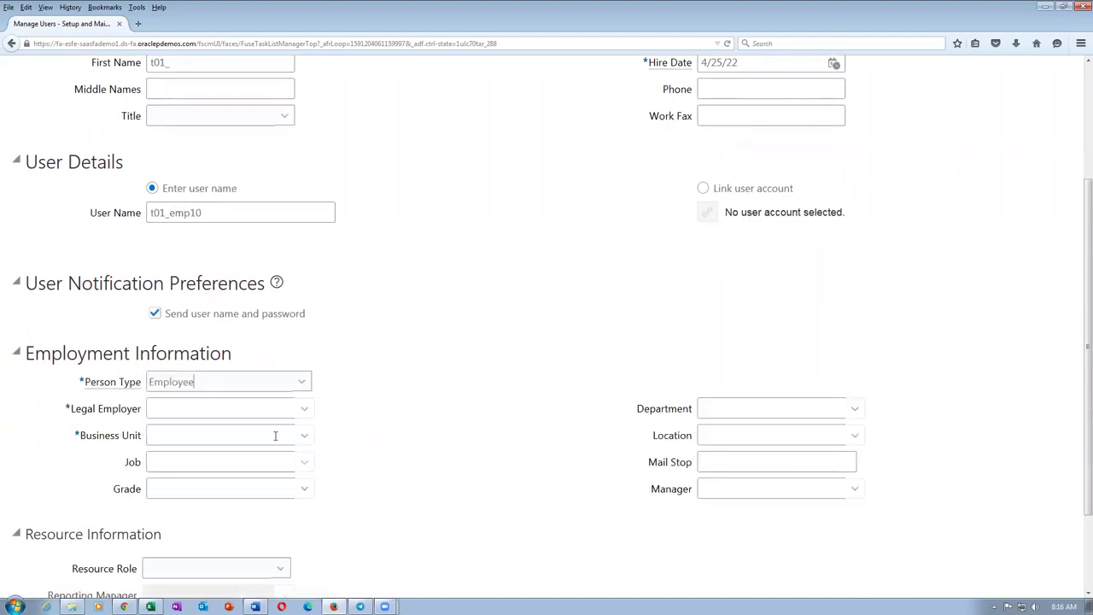
text(US)
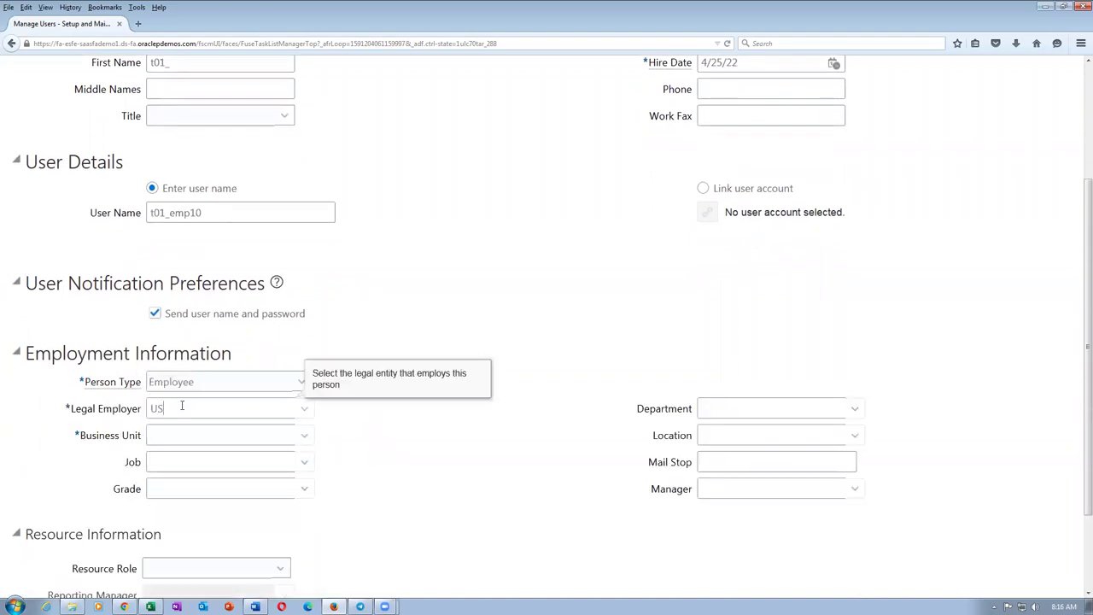
text(1)
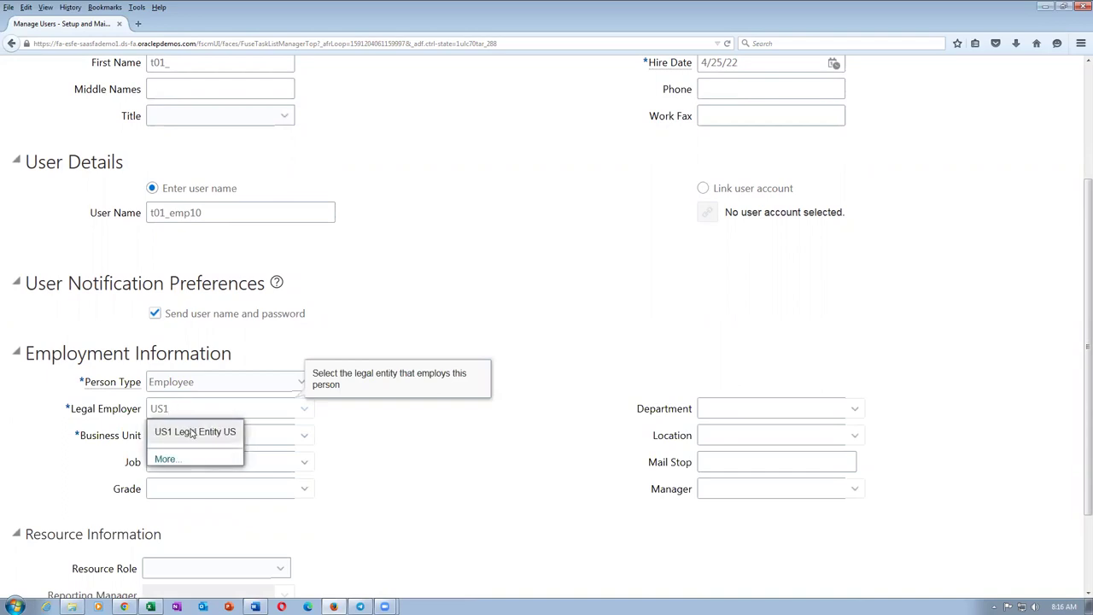
click(189, 431)
click(190, 432)
text(t01_busi)
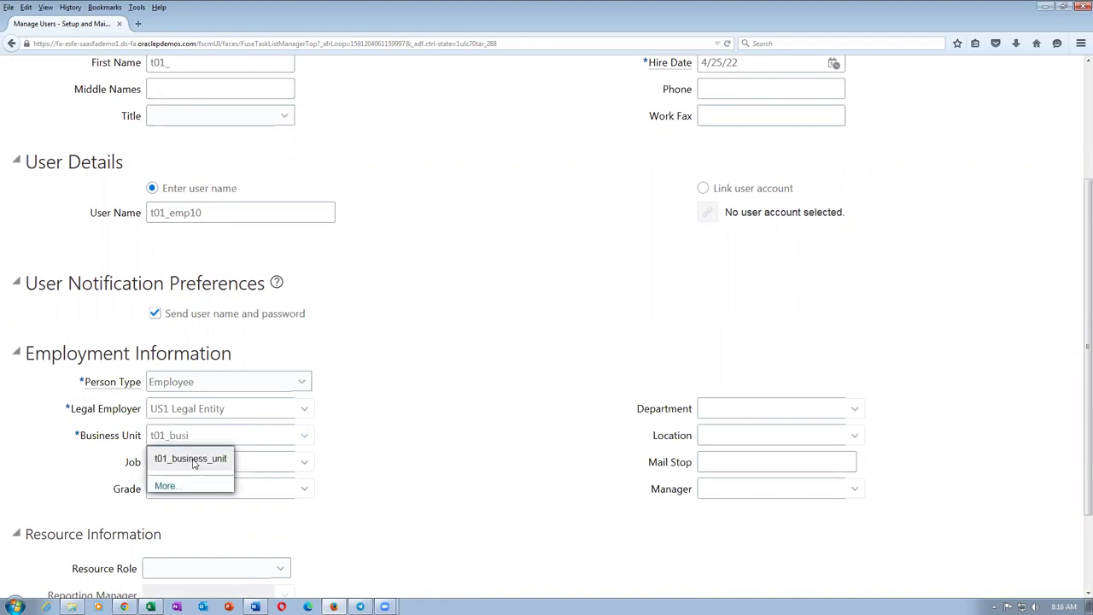
click(196, 460)
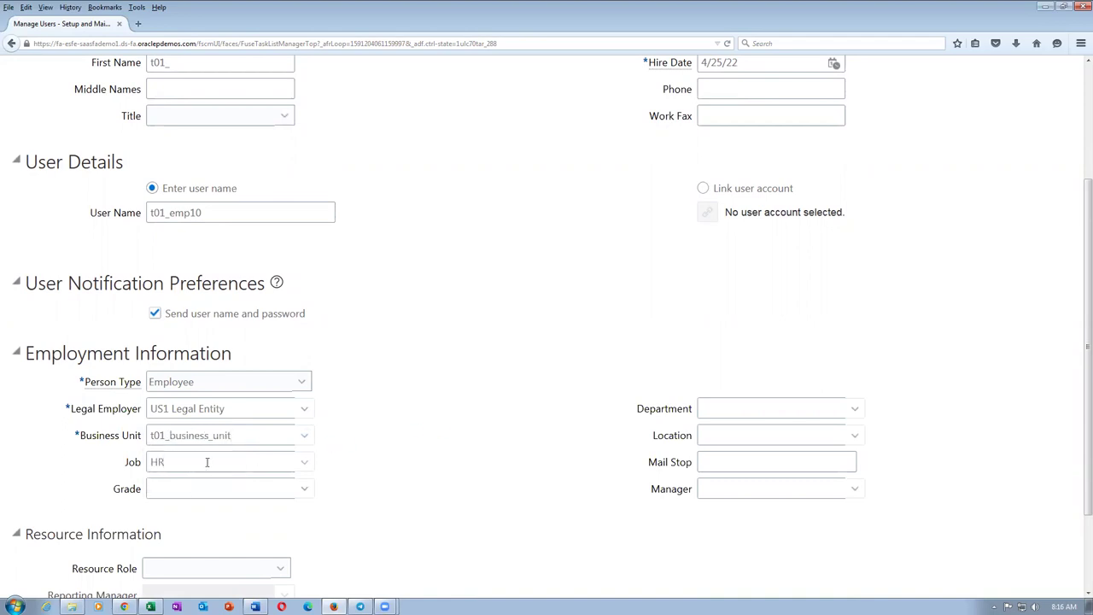
key(Down)
key(Return)
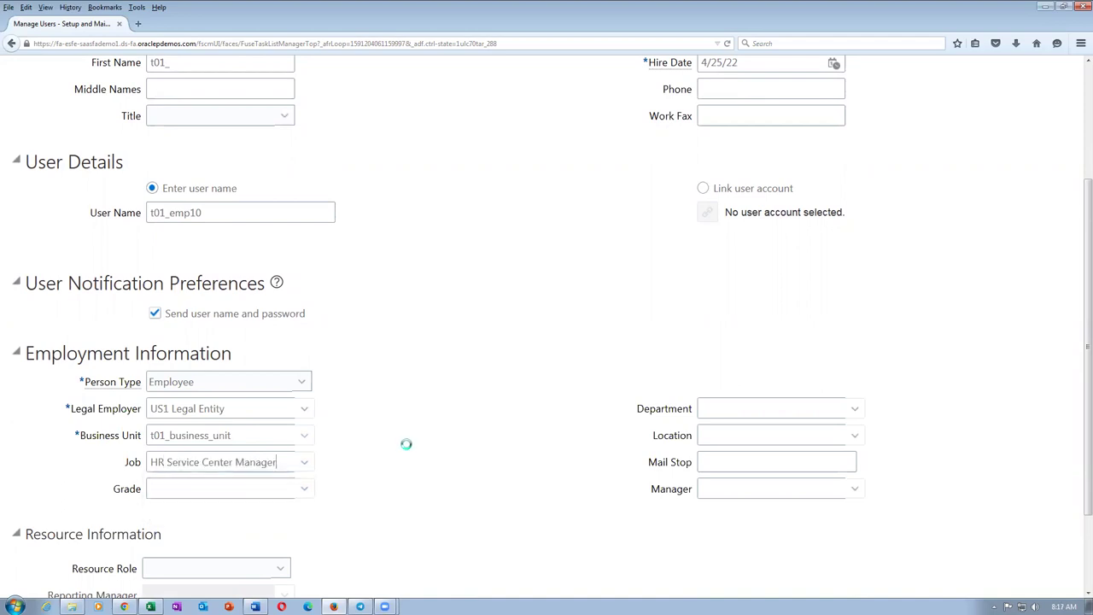
scroll(427, 410, up, 4)
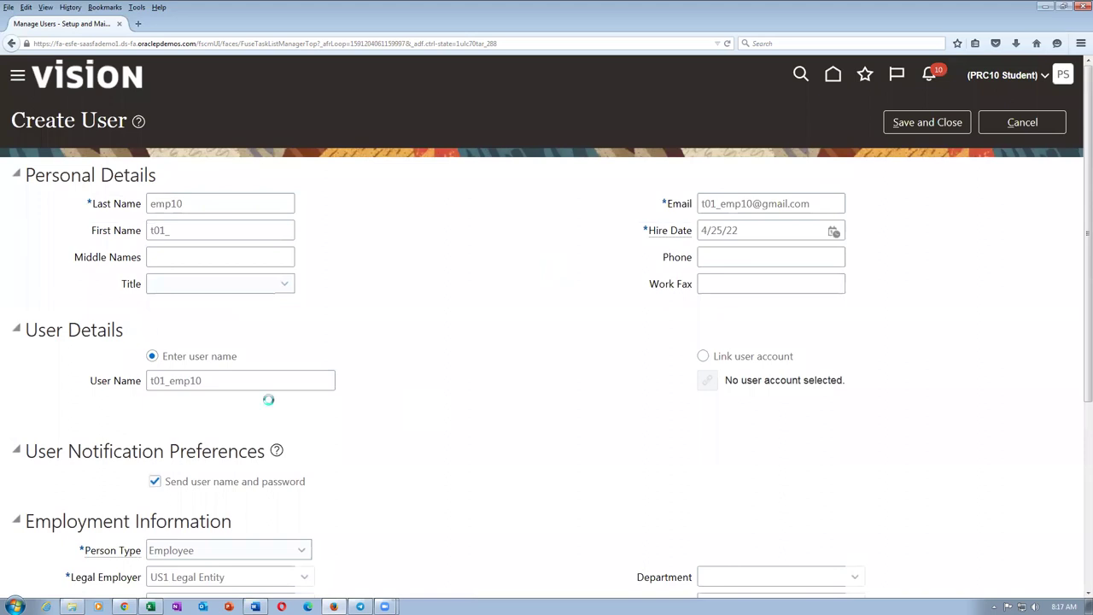
Step: Save the t01_emp10 user and close the Create User form
click(917, 130)
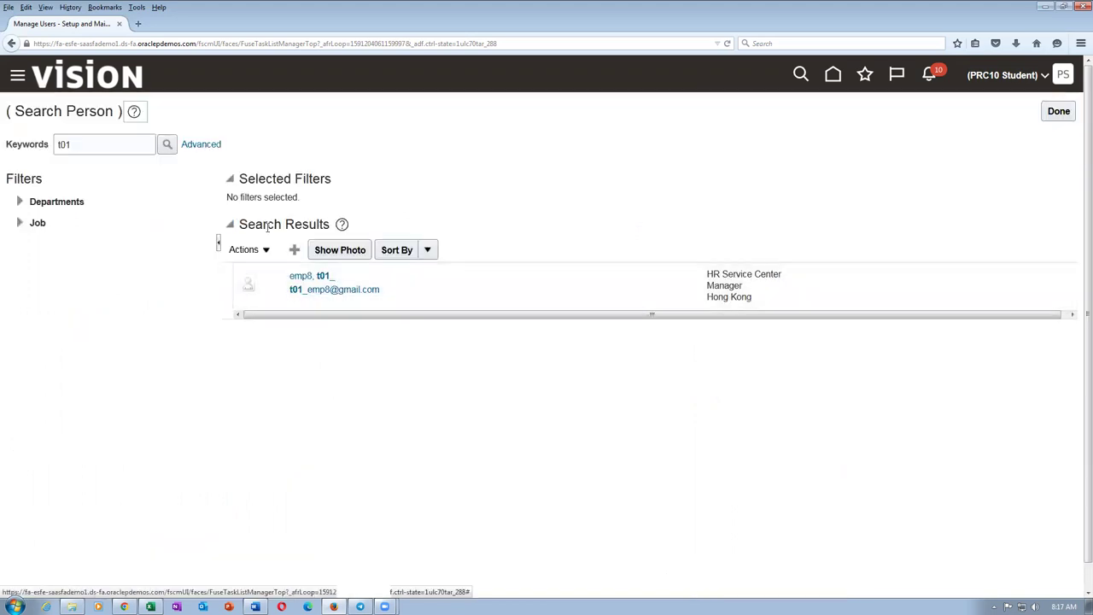
Step: Start a new user record and enter last name emp11
click(293, 249)
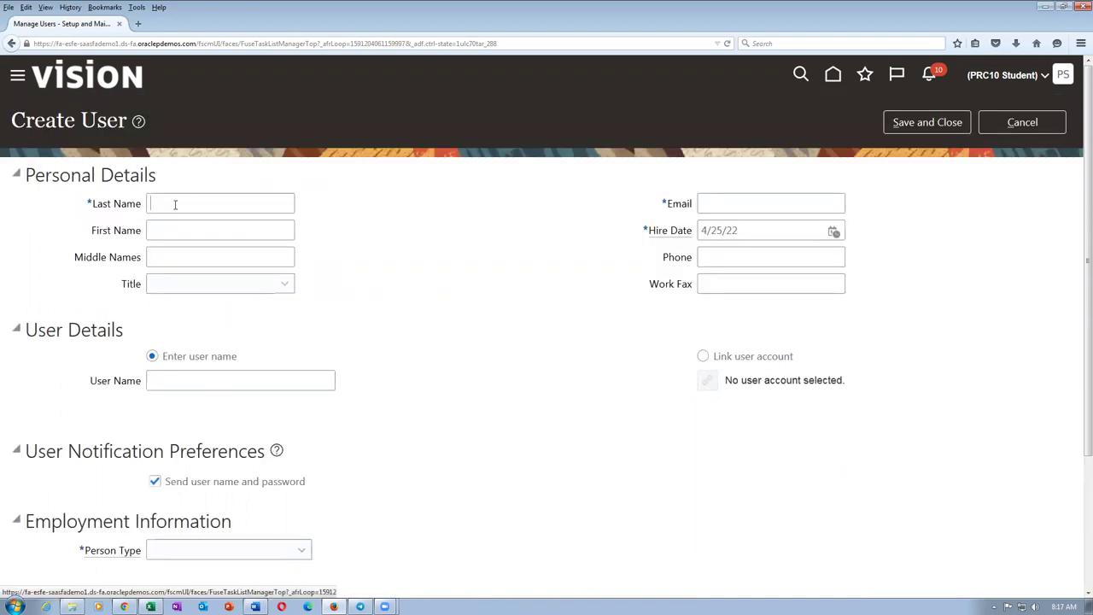
click(184, 202)
text(ewm)
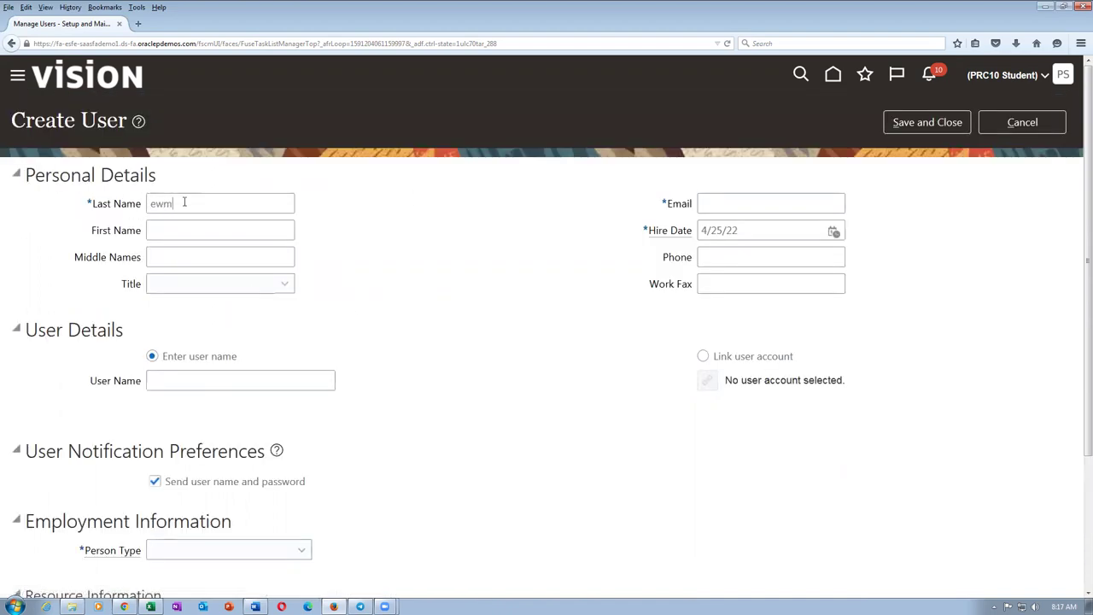
key(BackSpace)
text(mp11)
key(Tab)
text(t01_)
click(737, 209)
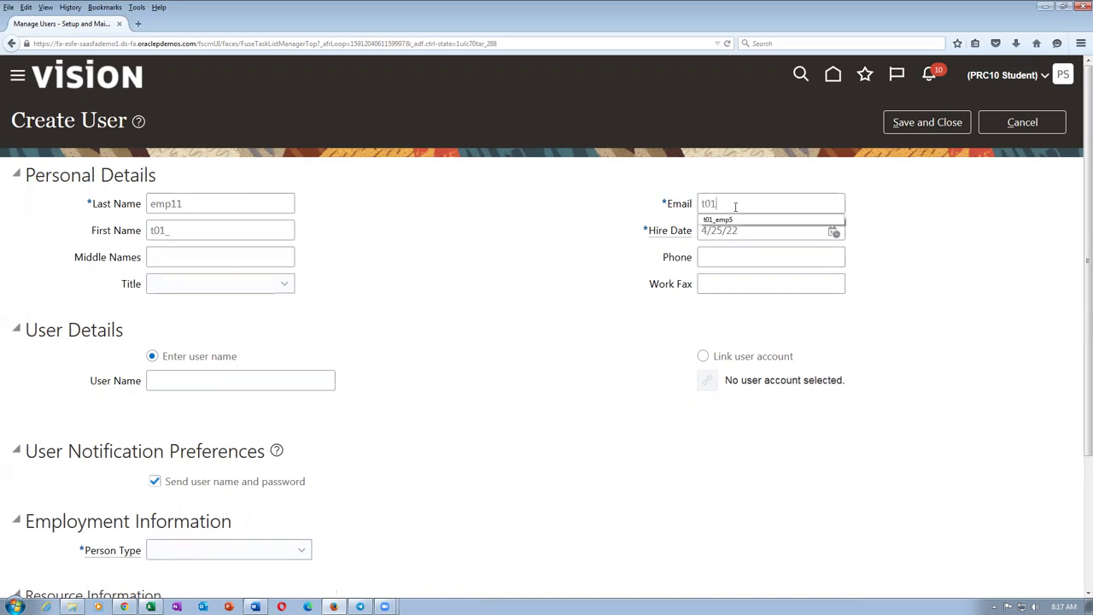
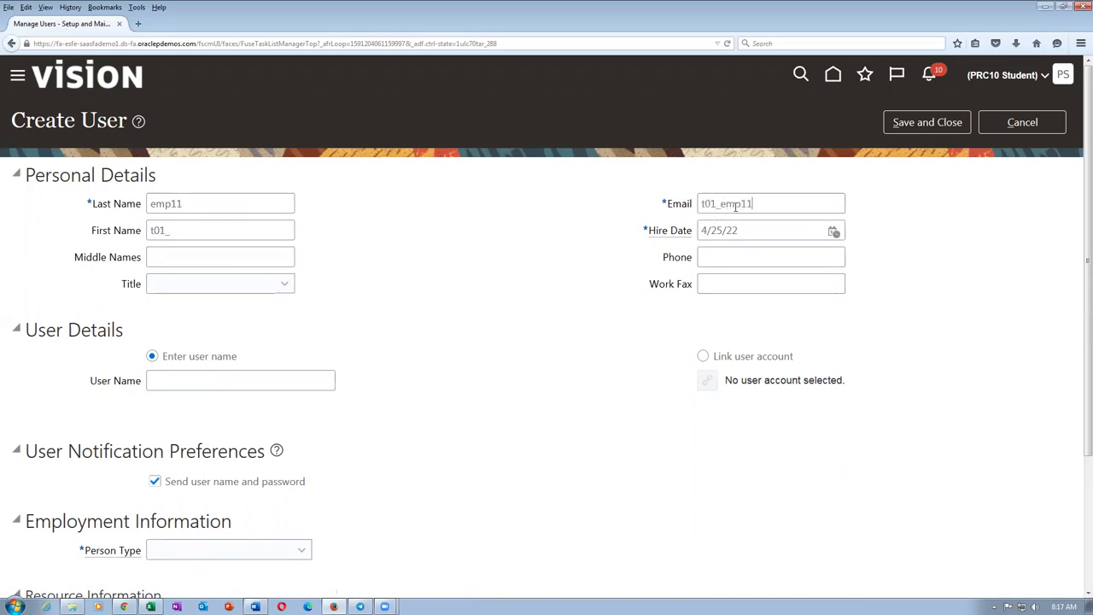
key(Tab)
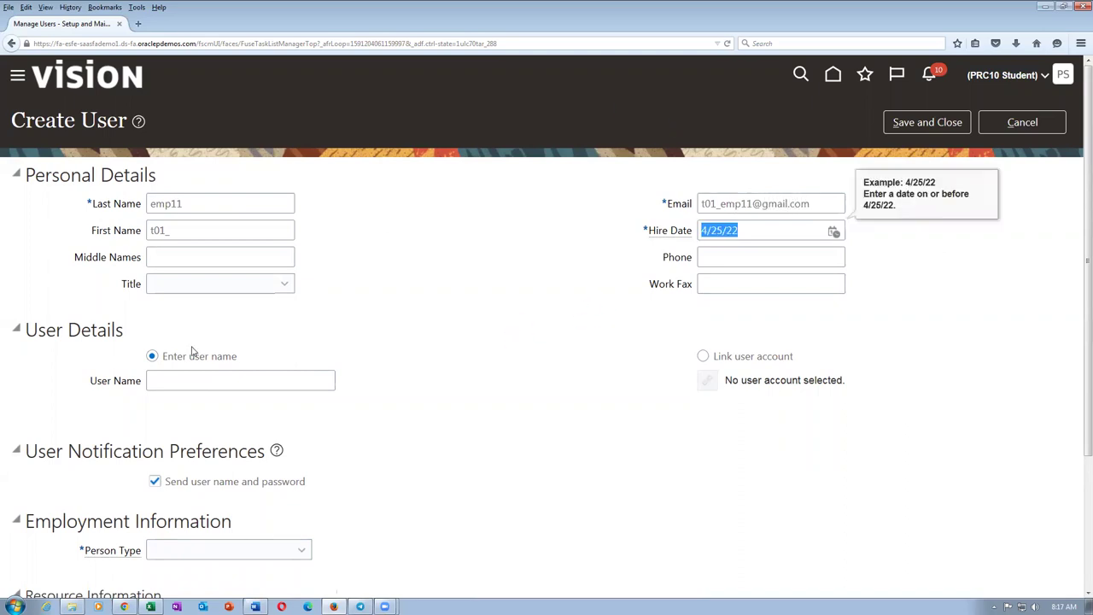
click(203, 381)
text(t01_em)
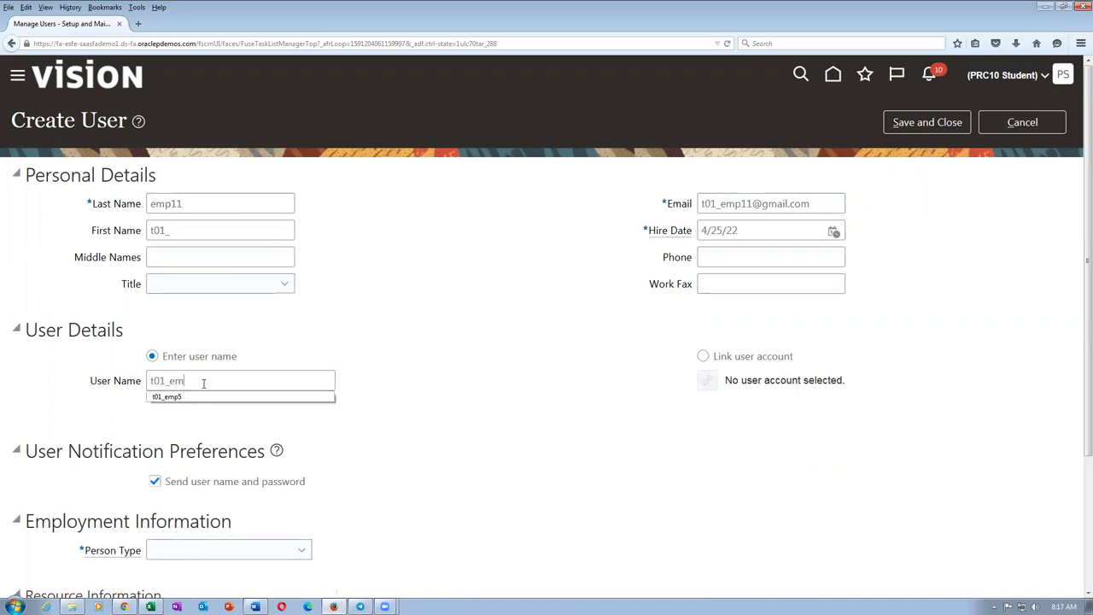
text(p11)
Step: Make emp11 an Employee with legal employer US1 Legal Entity
scroll(237, 436, down, 4)
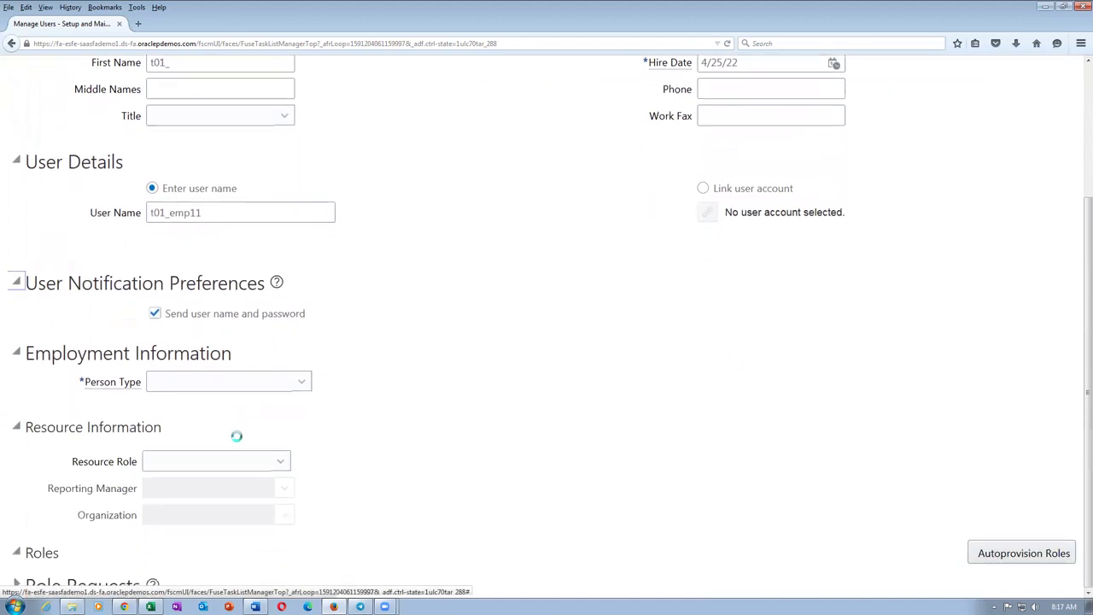
click(207, 385)
click(193, 444)
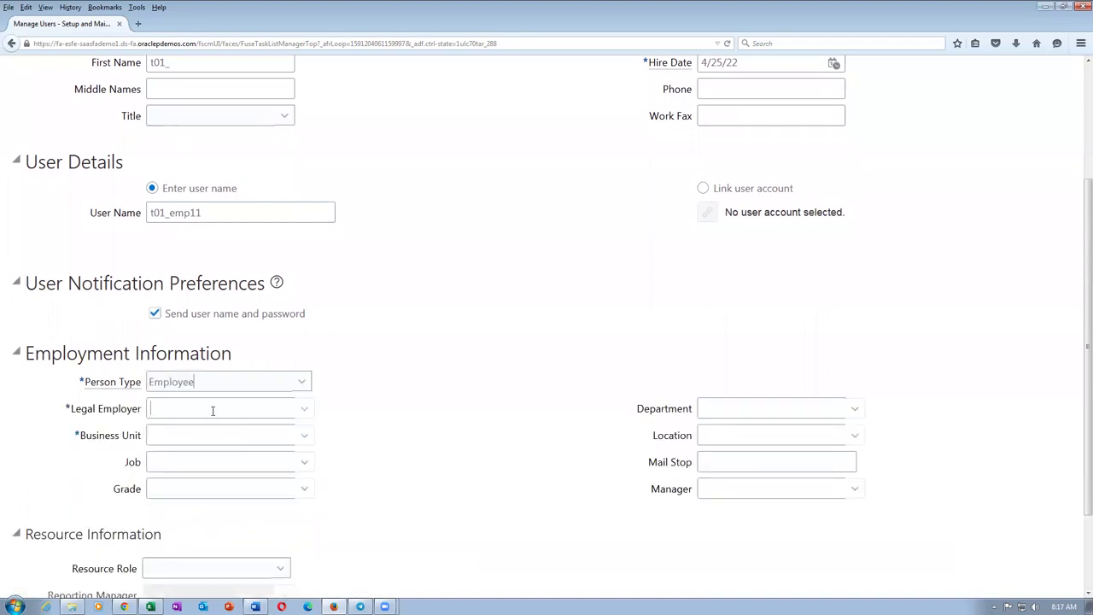
click(212, 410)
text(US1)
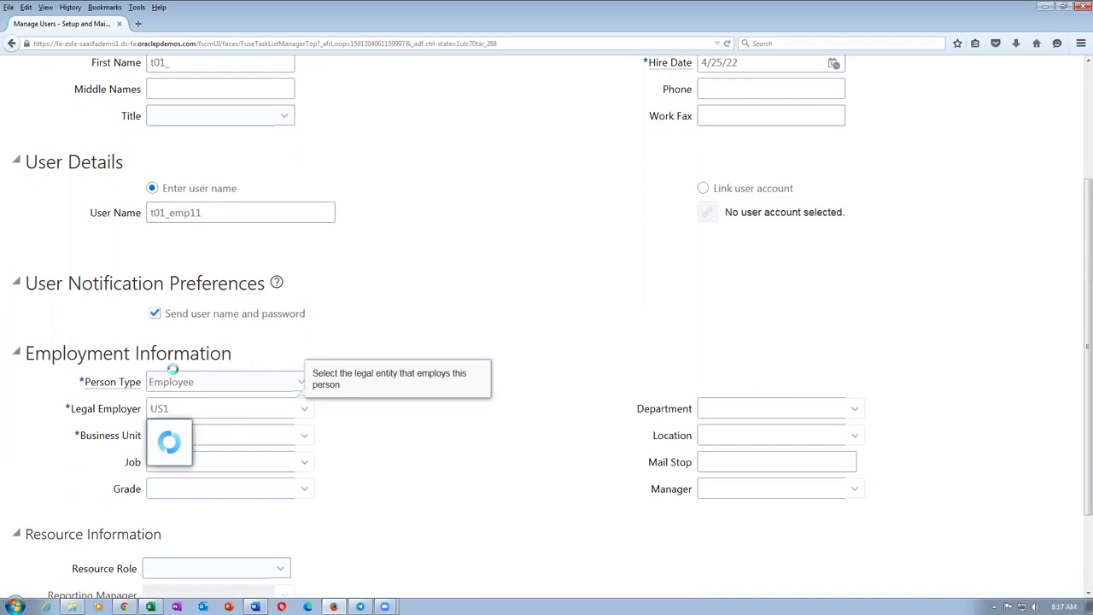
key(Down)
key(Return)
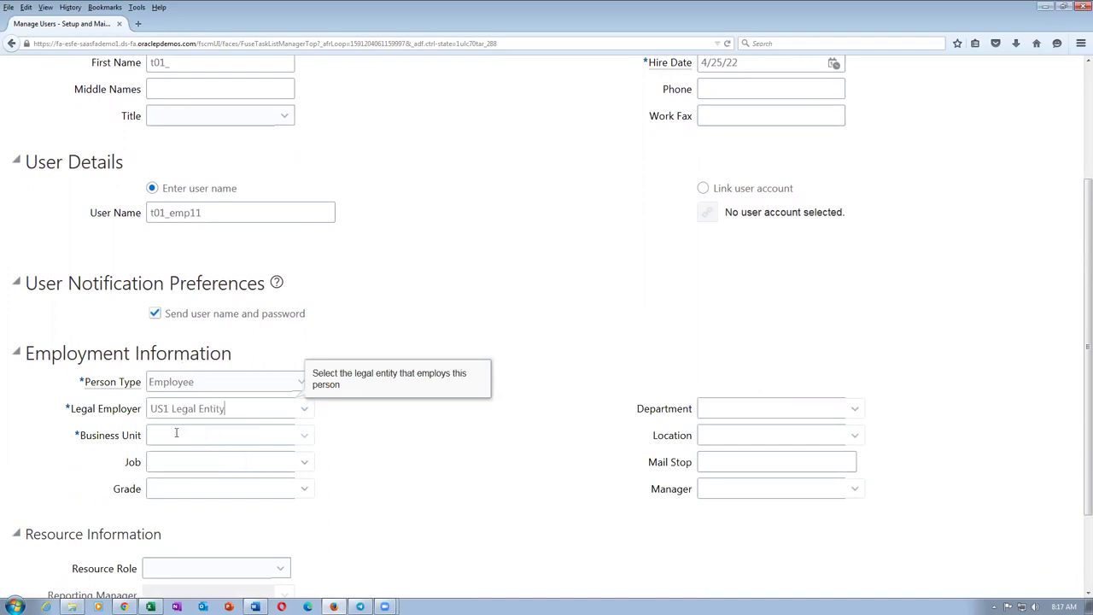
Step: Set business unit t01_business_unit and job HR Service Center Manager
click(177, 433)
text(t01)
click(189, 461)
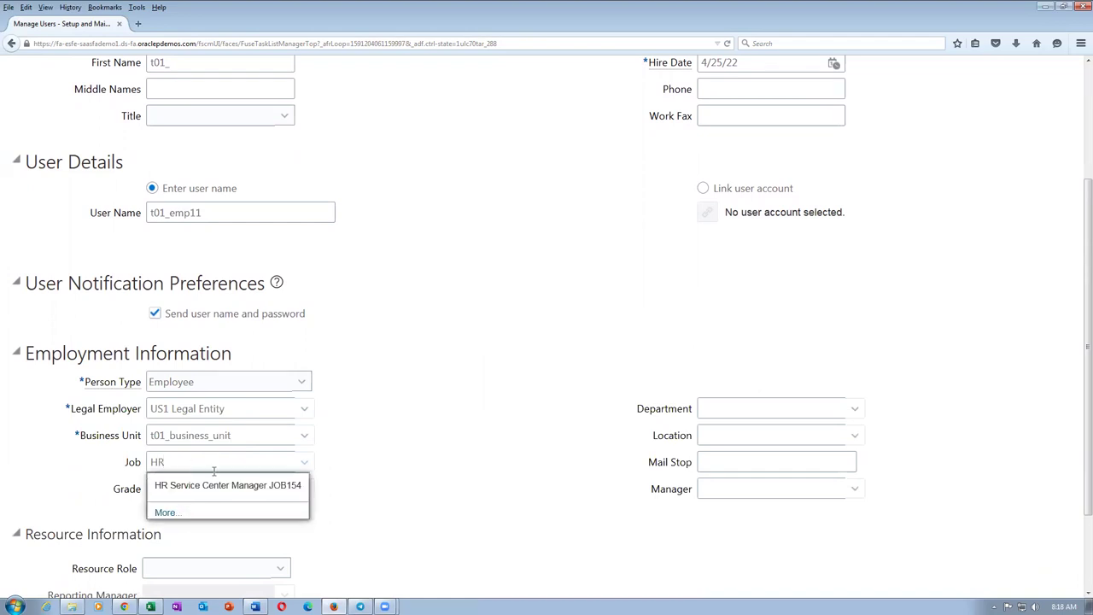
click(209, 484)
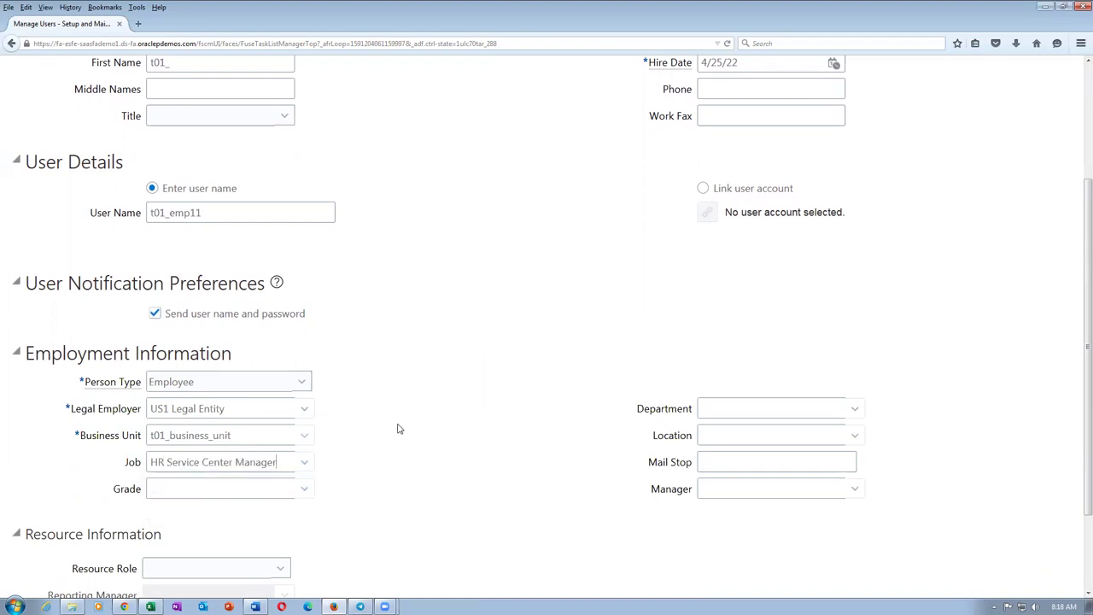
scroll(396, 429, up, 2)
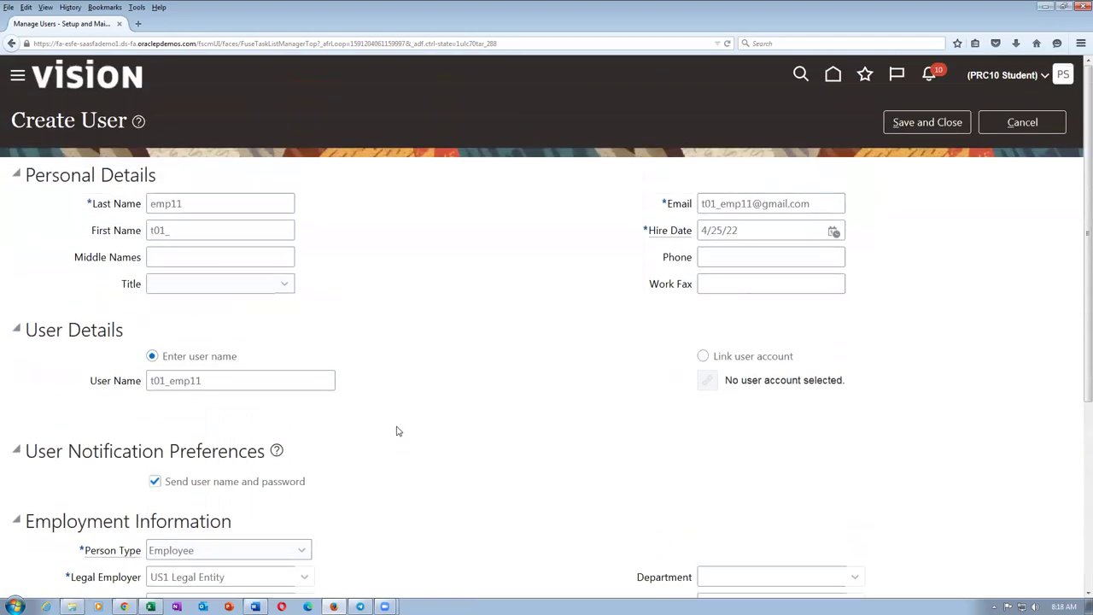
scroll(395, 430, down, 3)
scroll(396, 432, up, 3)
scroll(406, 361, down, 3)
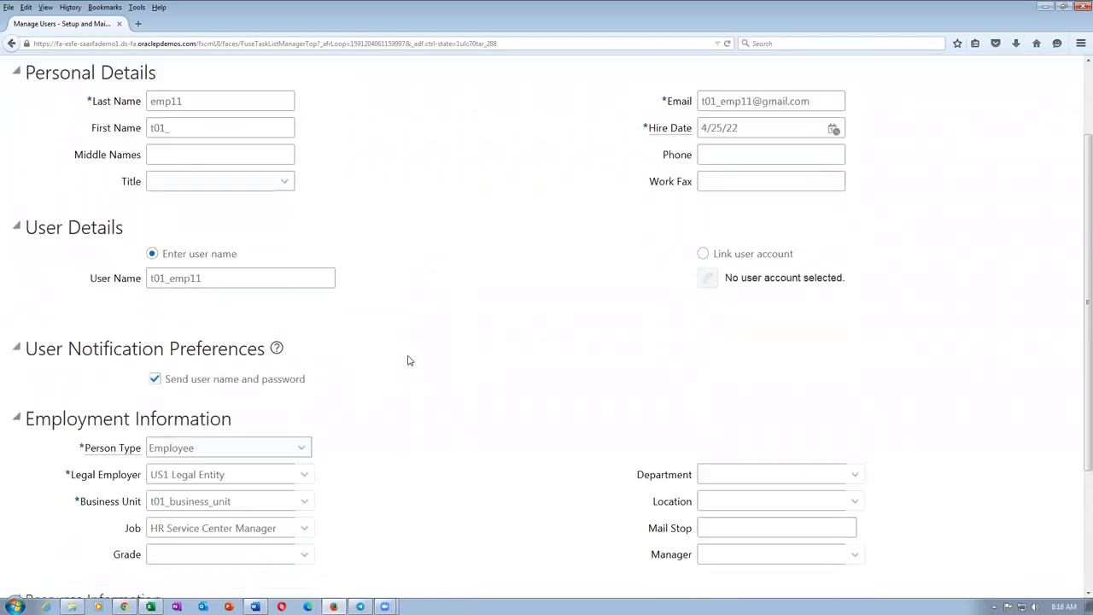
scroll(408, 361, up, 3)
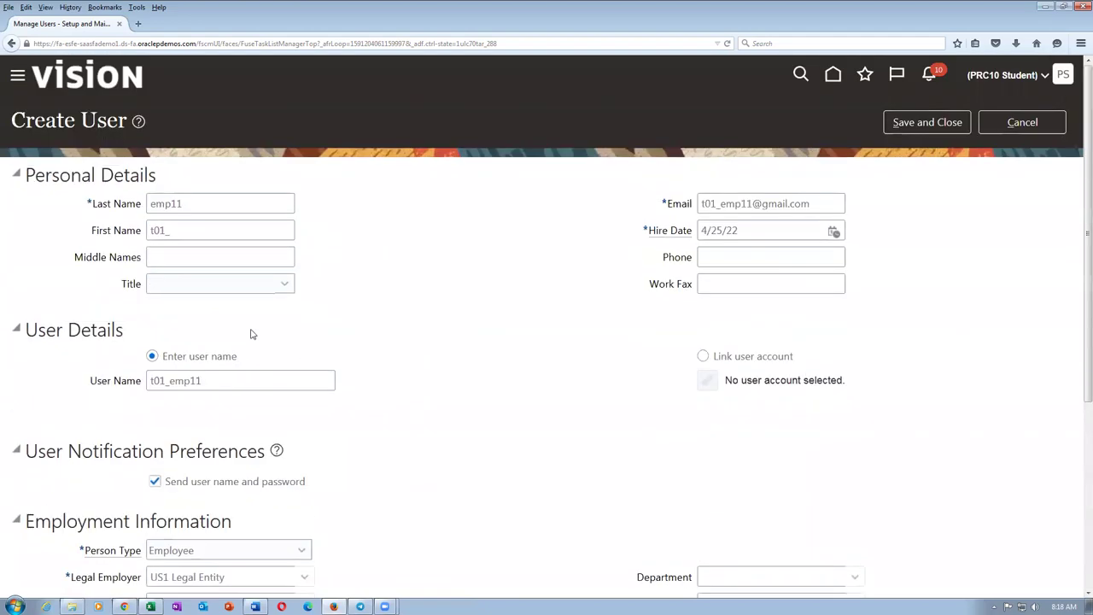
Step: Save the t01_emp11 user and close the Create User form
click(946, 123)
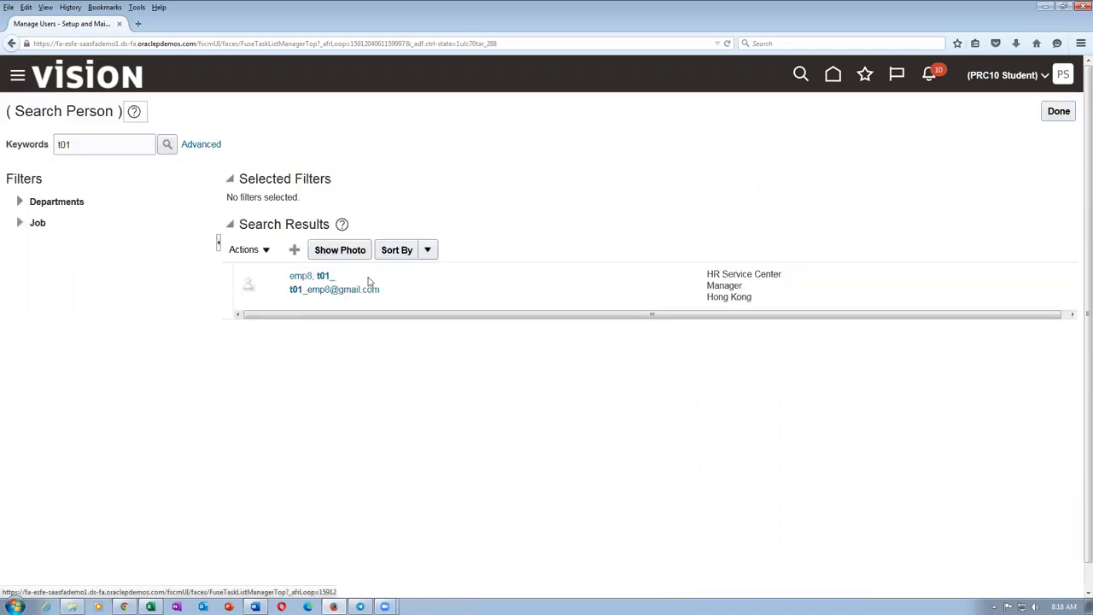
Step: Start another new user with last name emp12 and first name t01
click(294, 250)
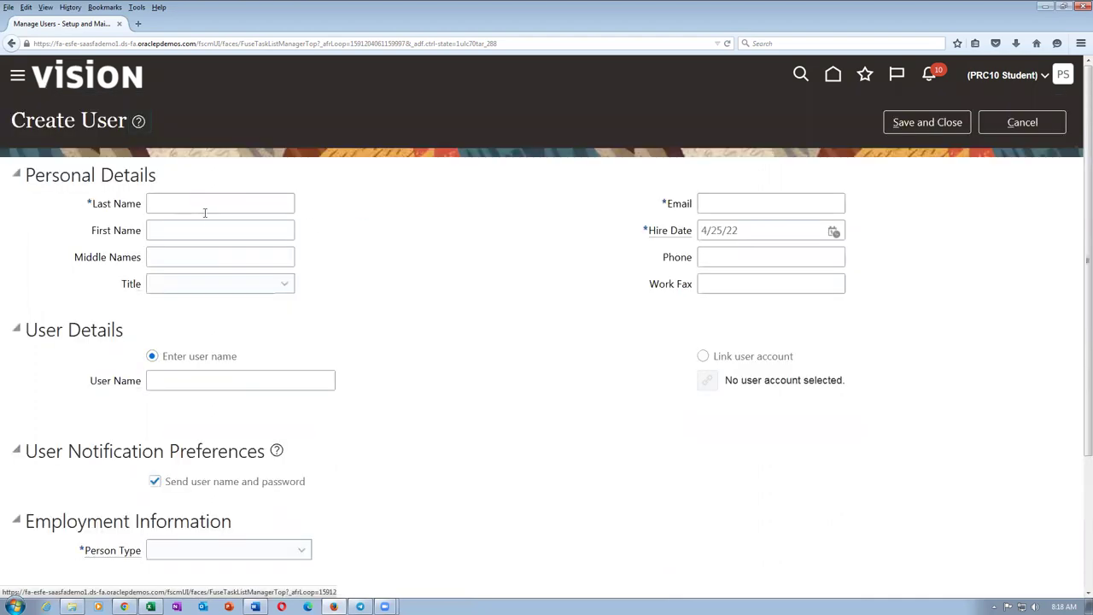
text(emp1)
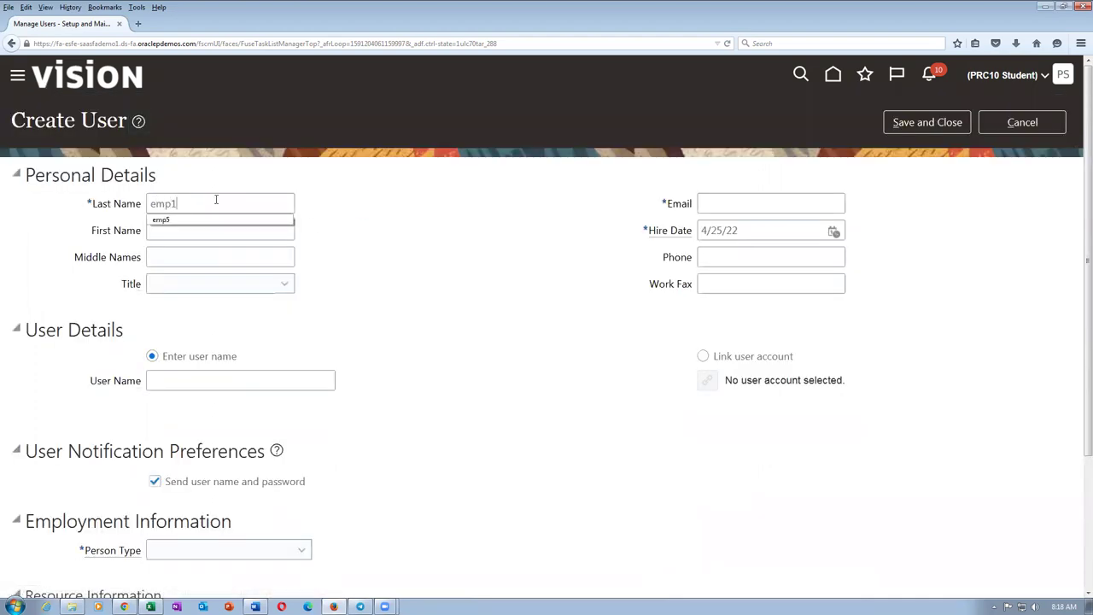
text(2)
key(Tab)
text(T01_)
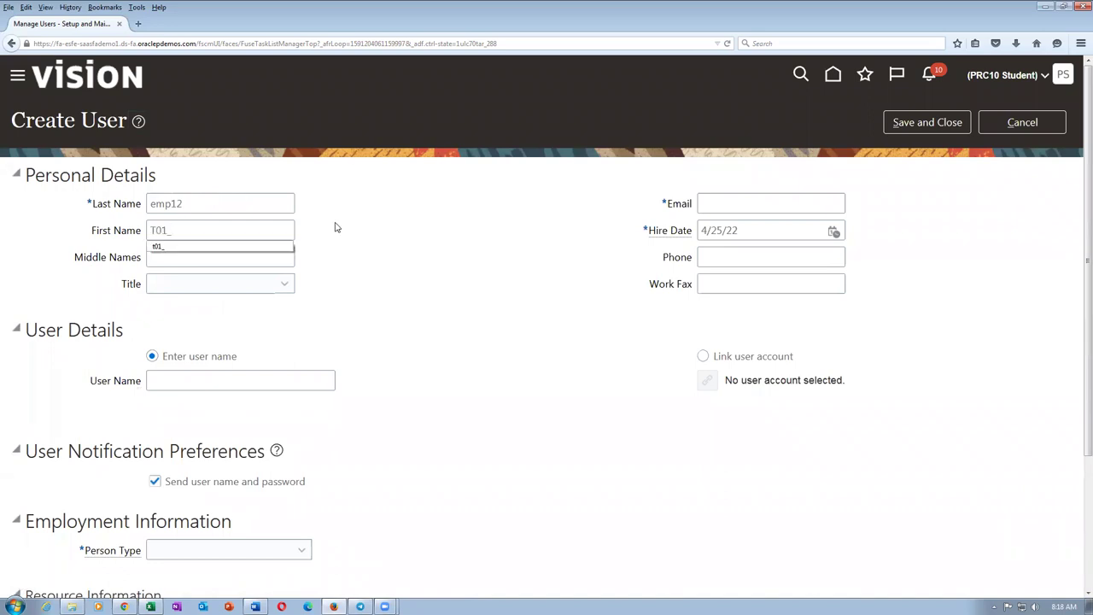
key(BackSpace)
text(t01)
Step: Enter the e-mail t01_emp12 and the user name t01_emp12
click(753, 203)
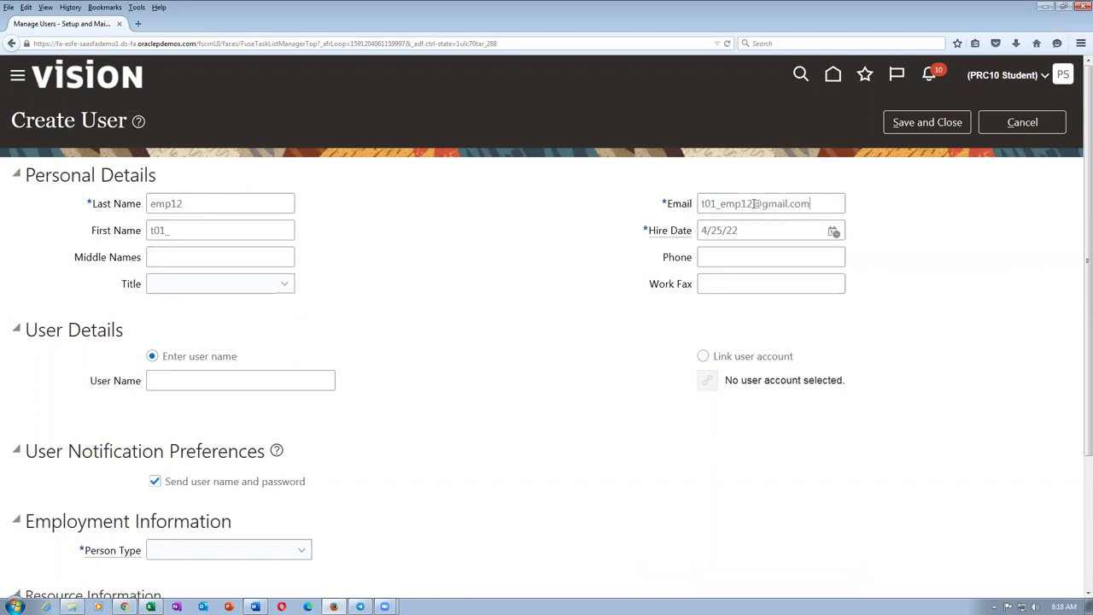
key(Tab)
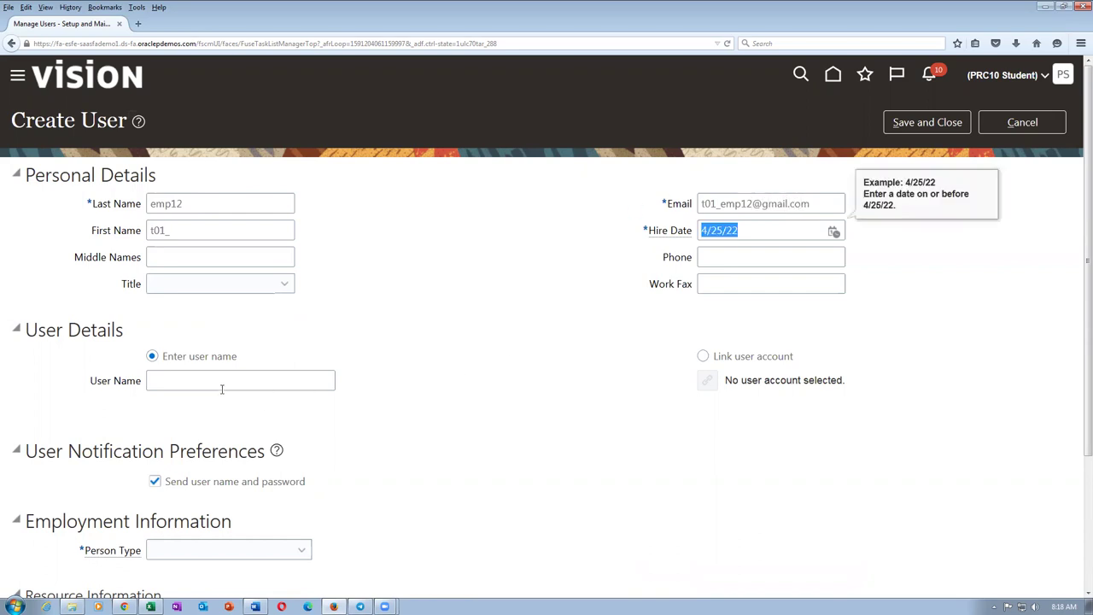
click(221, 384)
text(t01_e,p12)
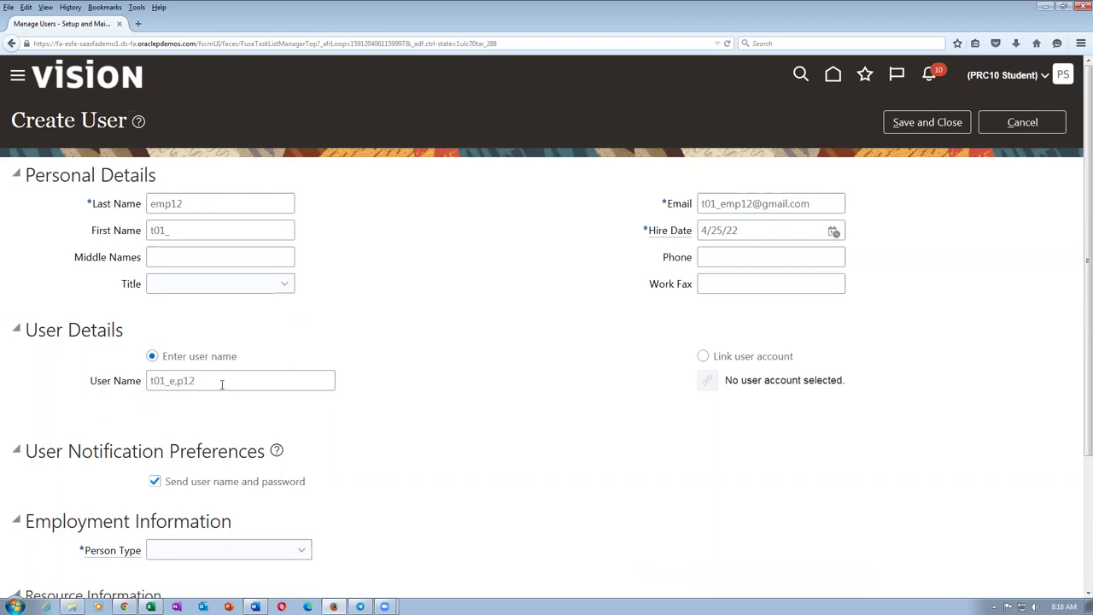
key(BackSpace)
key(BackSpace)
key(BackSpace)
text(mp12)
Step: Set the person type to Employee and the legal employer to US1 Legal Entity
scroll(342, 431, down, 2)
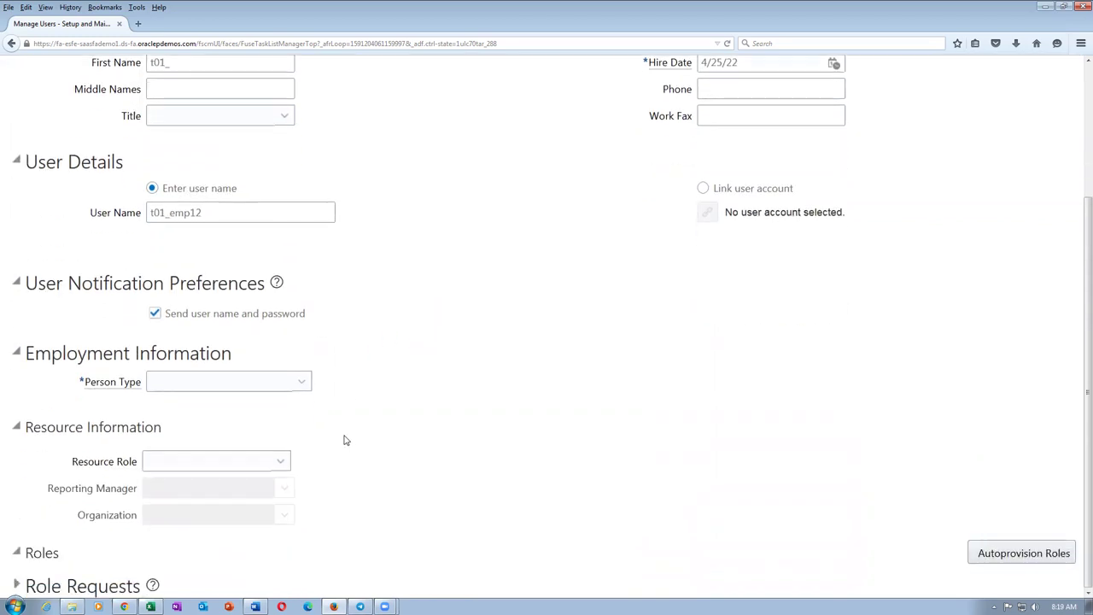
click(194, 382)
click(183, 444)
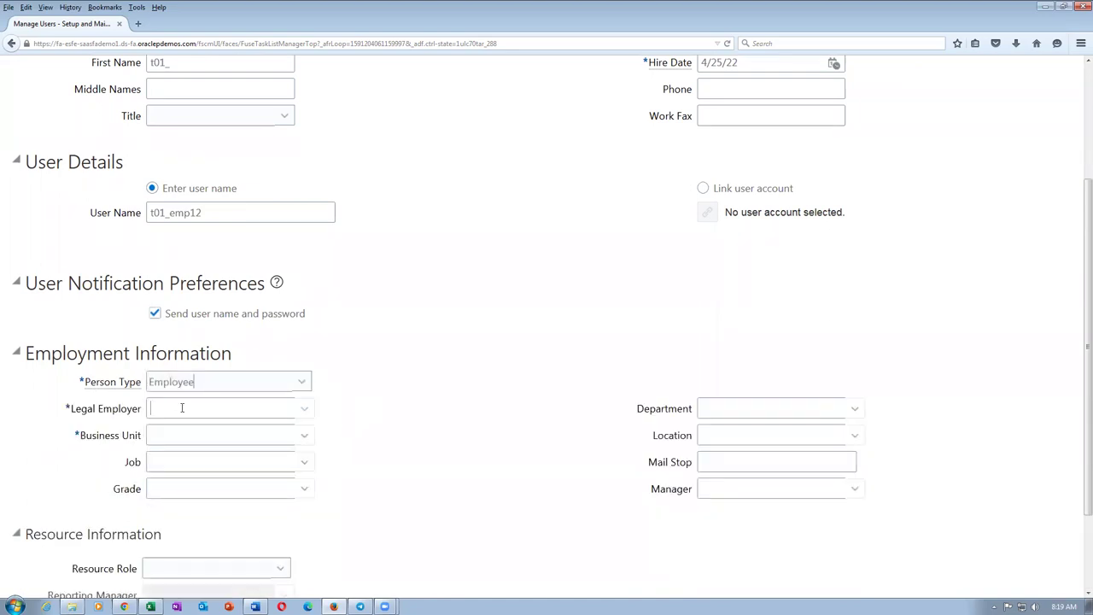
click(181, 408)
text(US1)
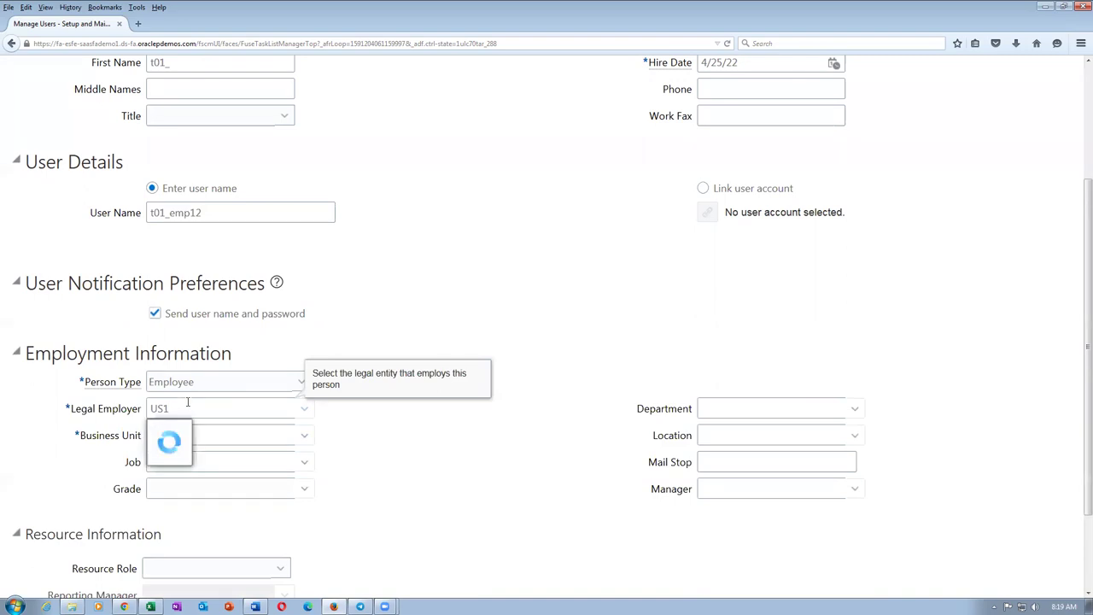
click(175, 432)
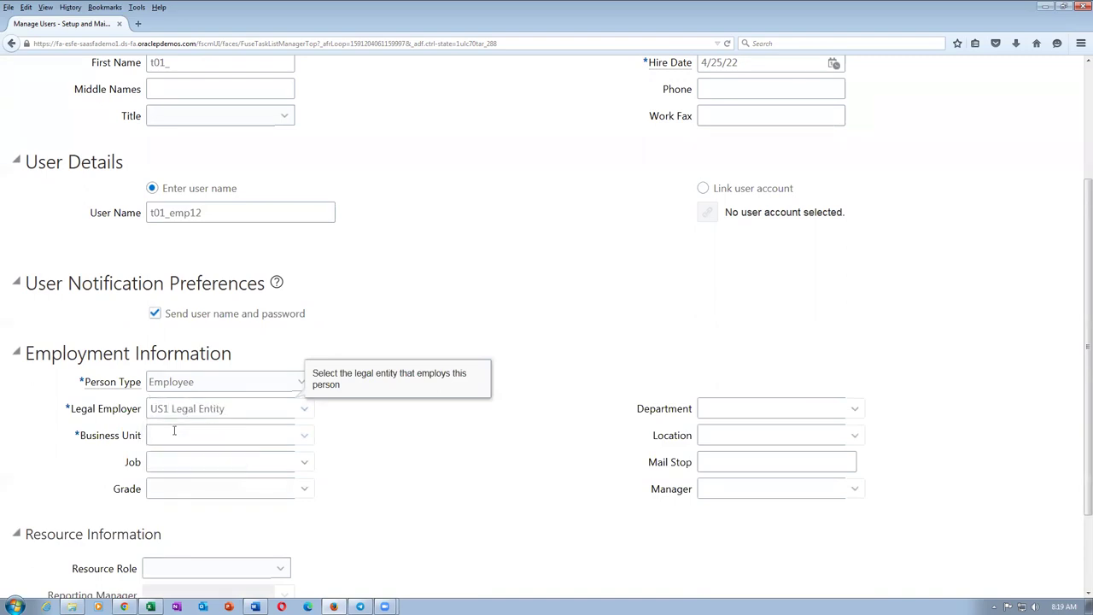
Step: Assign business unit t01_business_unit and job HR Service Center Manager, then save the user
click(175, 436)
text(t01)
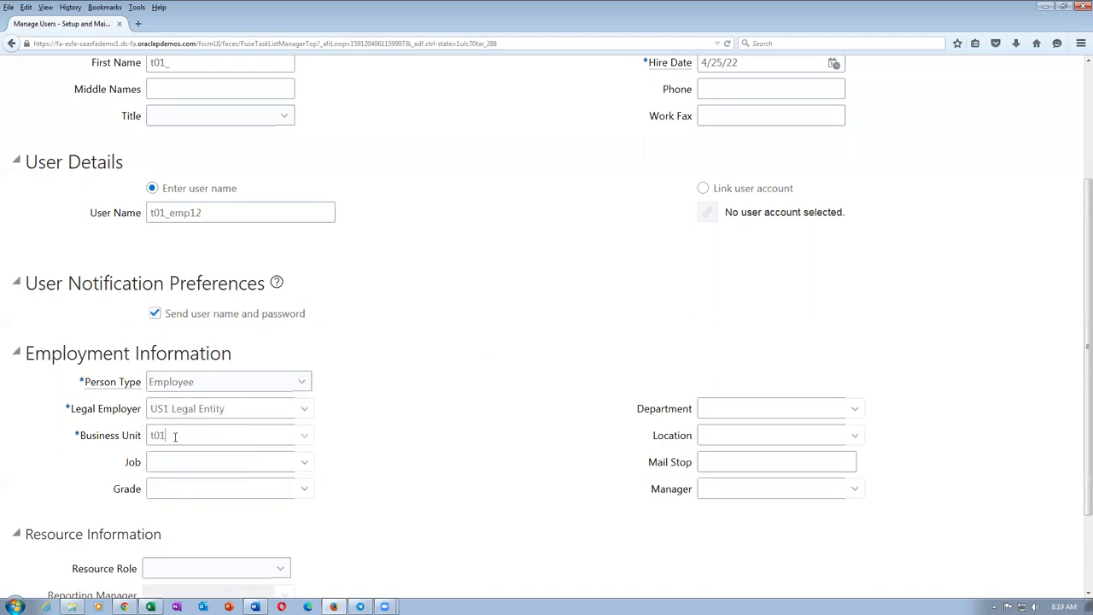
click(184, 455)
click(230, 465)
text(HR)
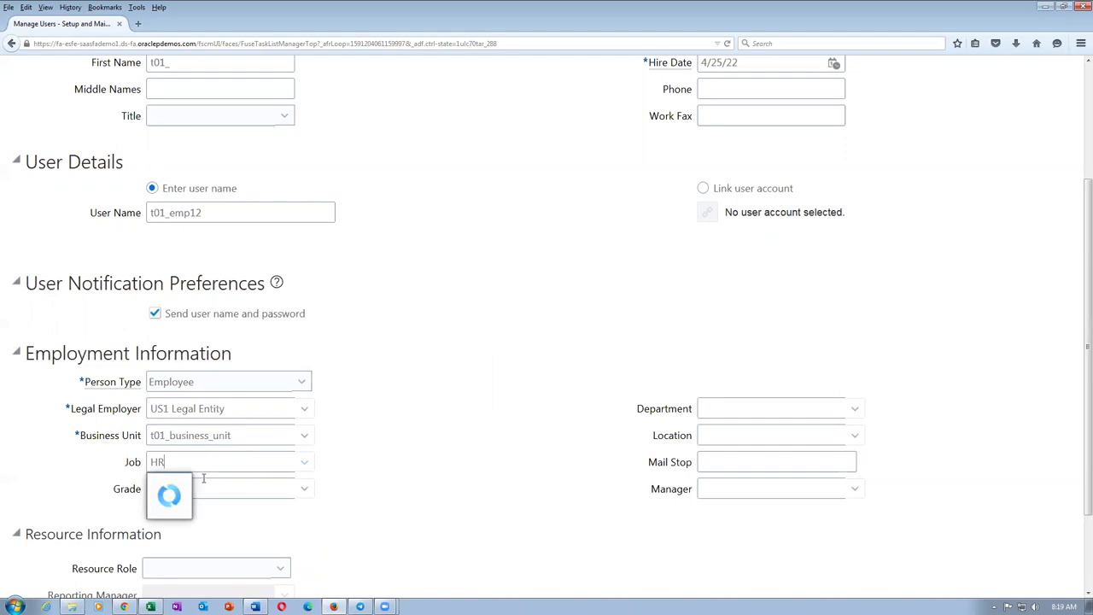
click(222, 495)
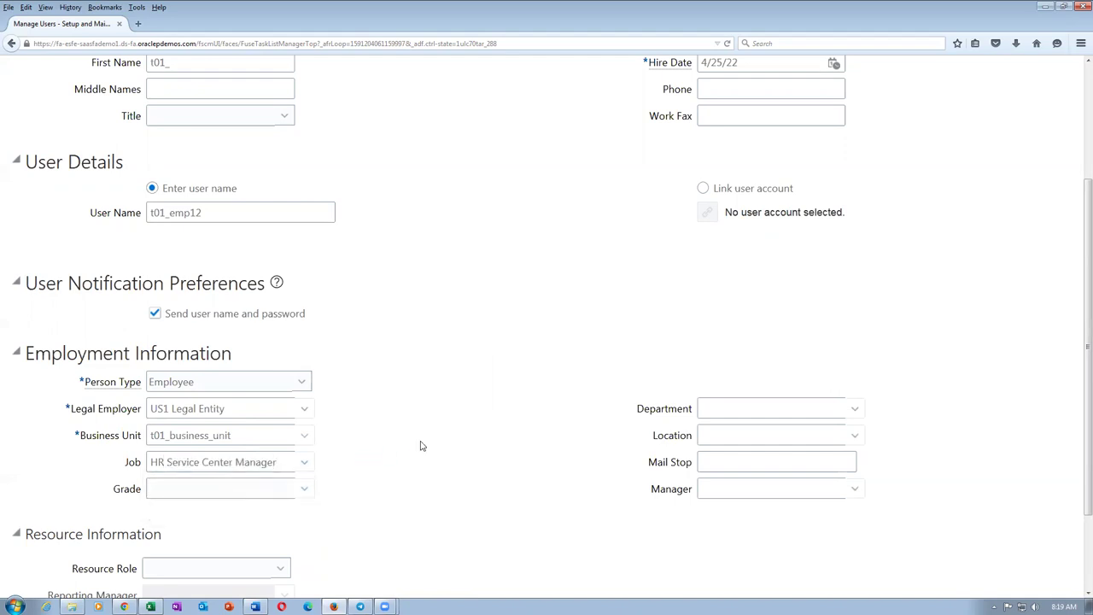
scroll(419, 446, up, 3)
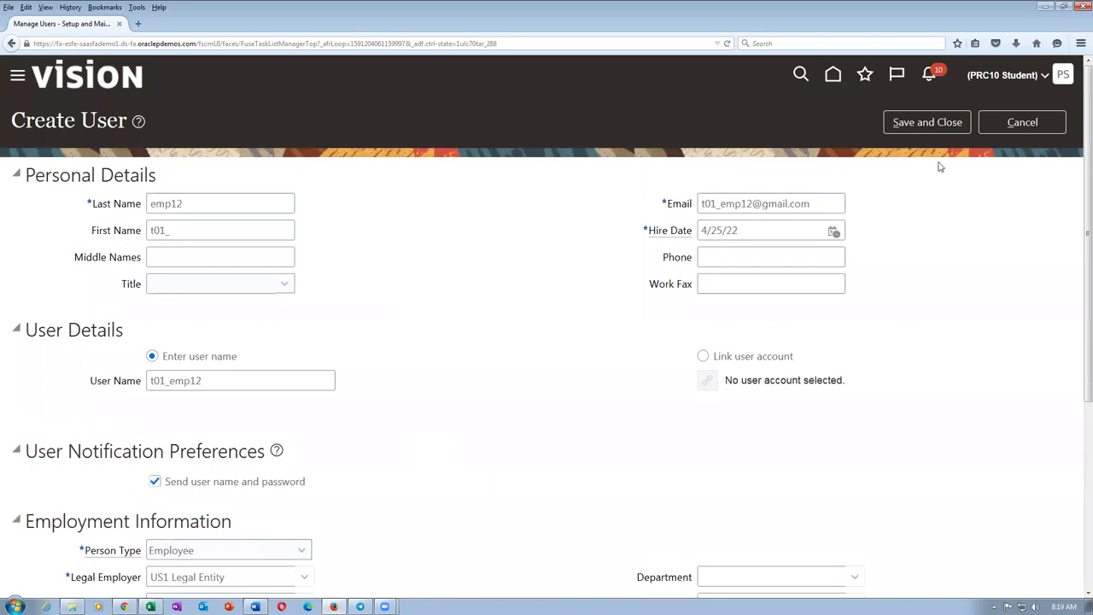
click(930, 124)
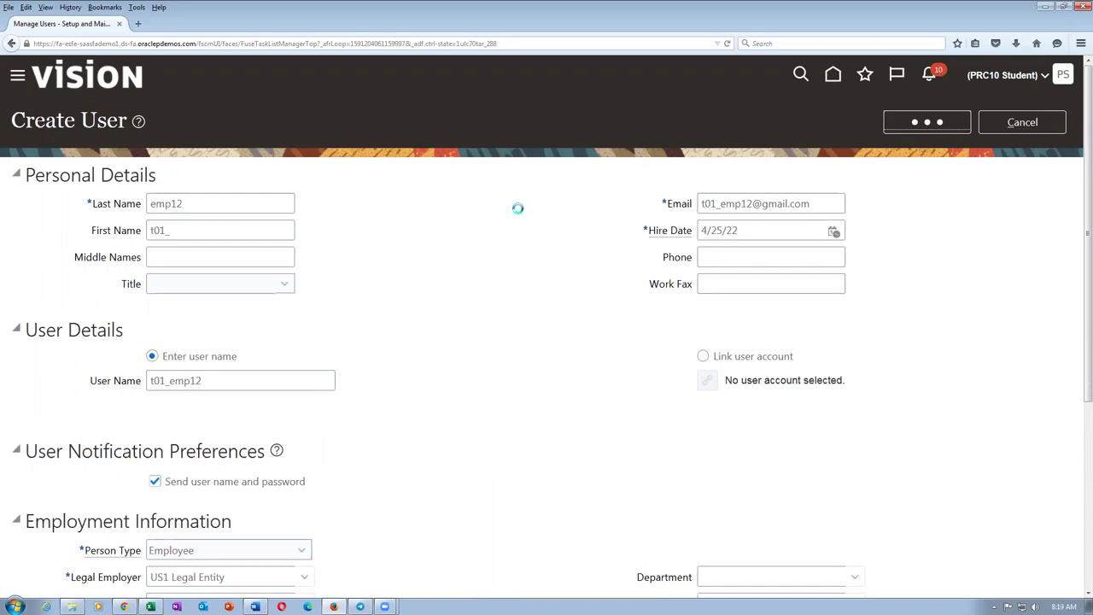
click(835, 75)
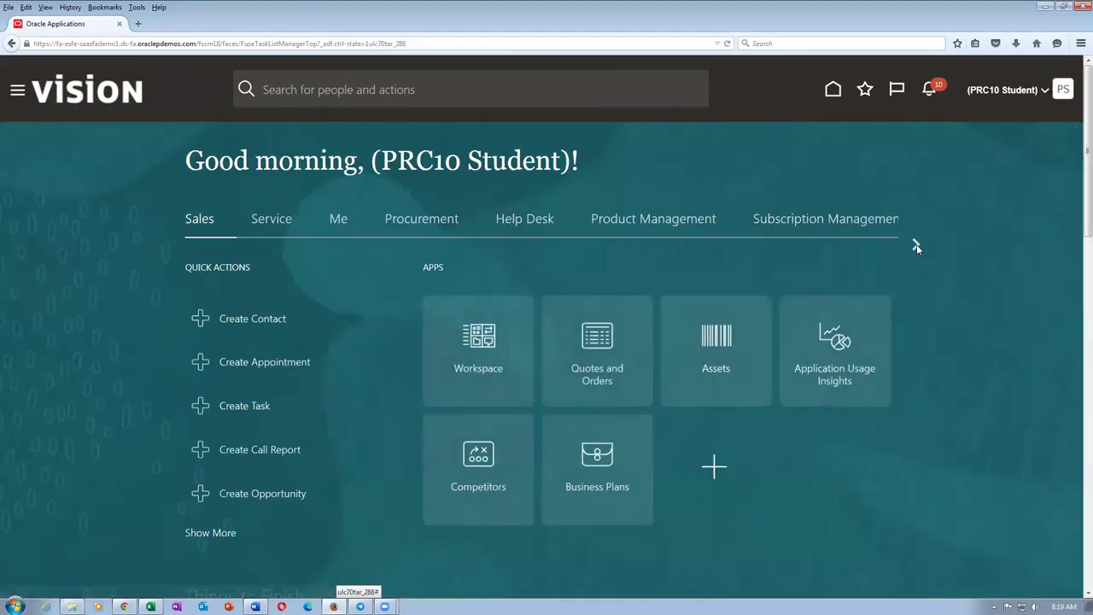
Step: Launch the Security Console from the home page's Tools area
click(916, 247)
click(916, 246)
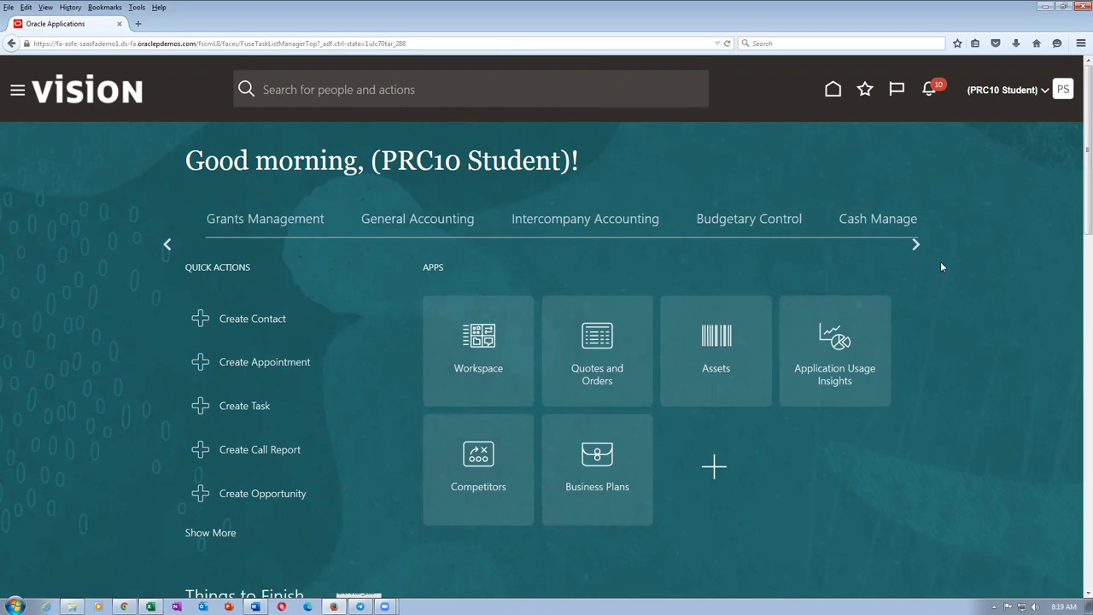
click(916, 246)
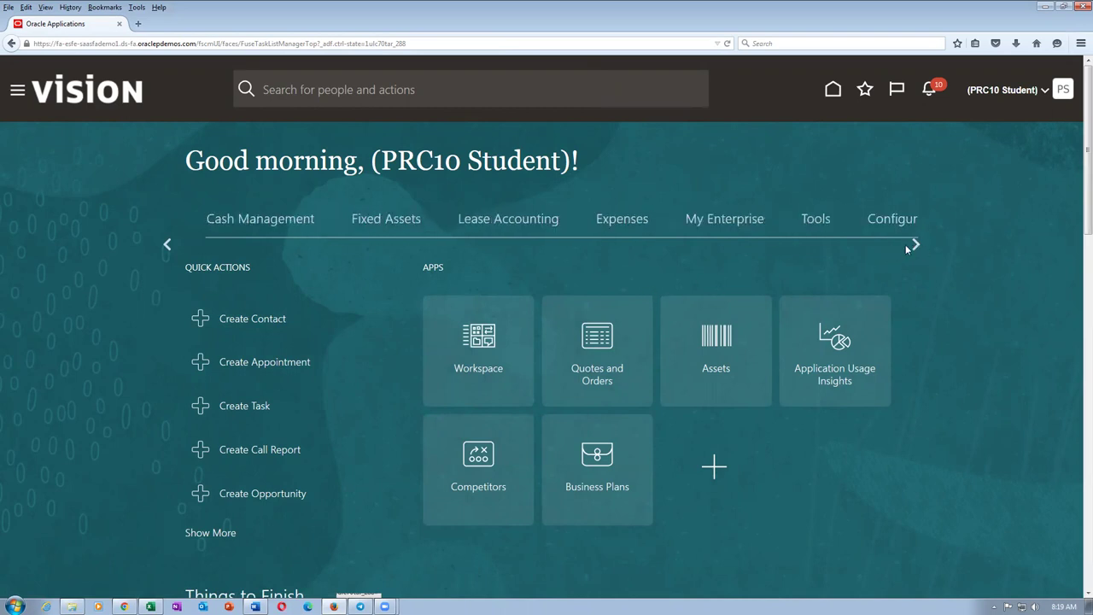
click(829, 227)
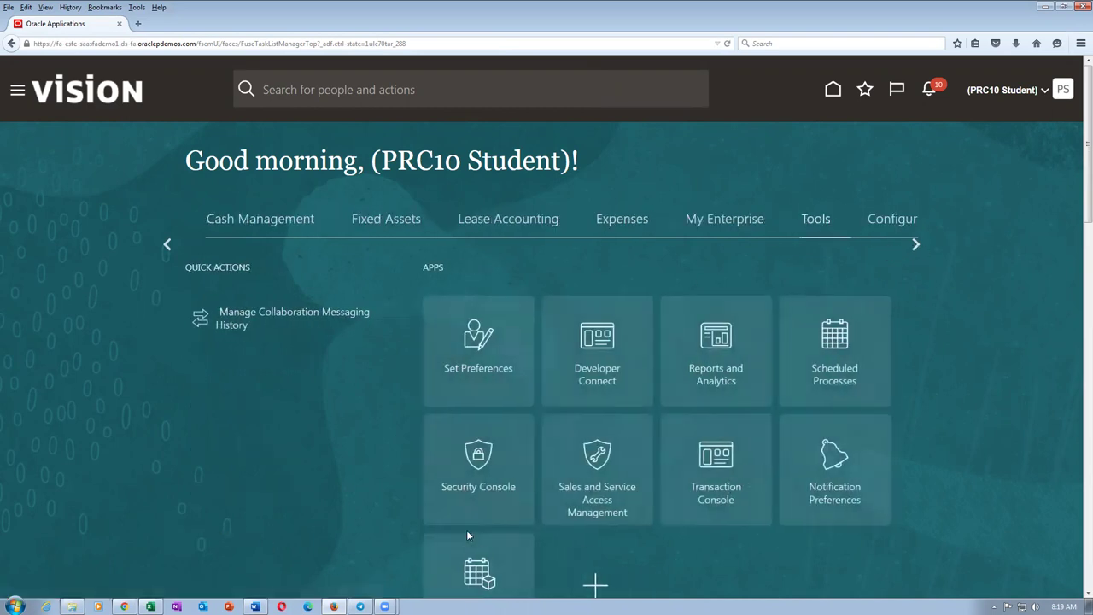
click(467, 468)
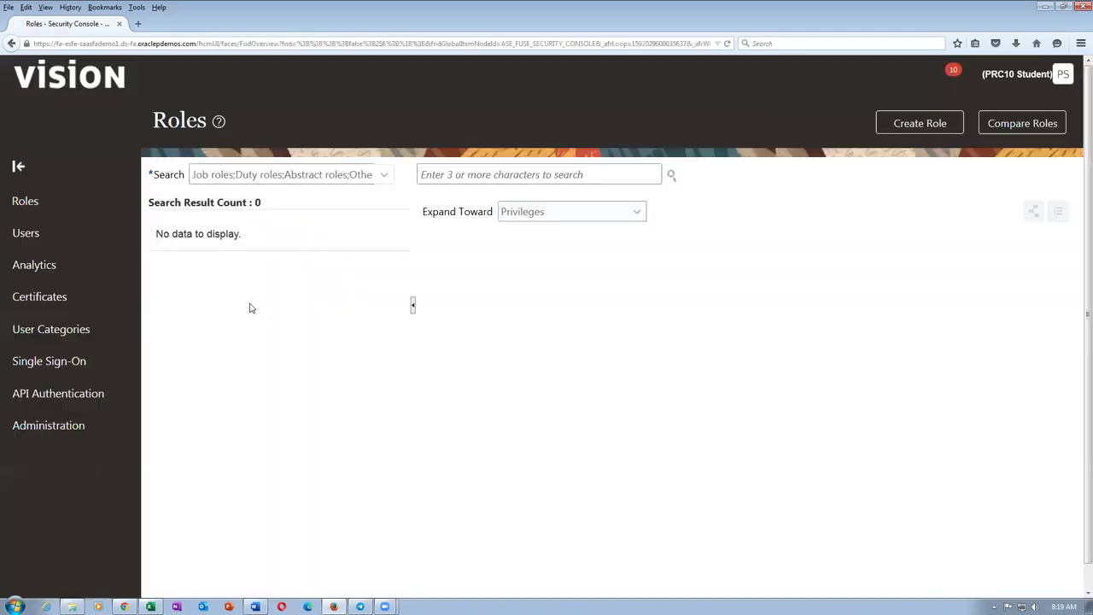
Step: Search user accounts for t0 and open the Reset Password dialog for t01_emp9
click(816, 227)
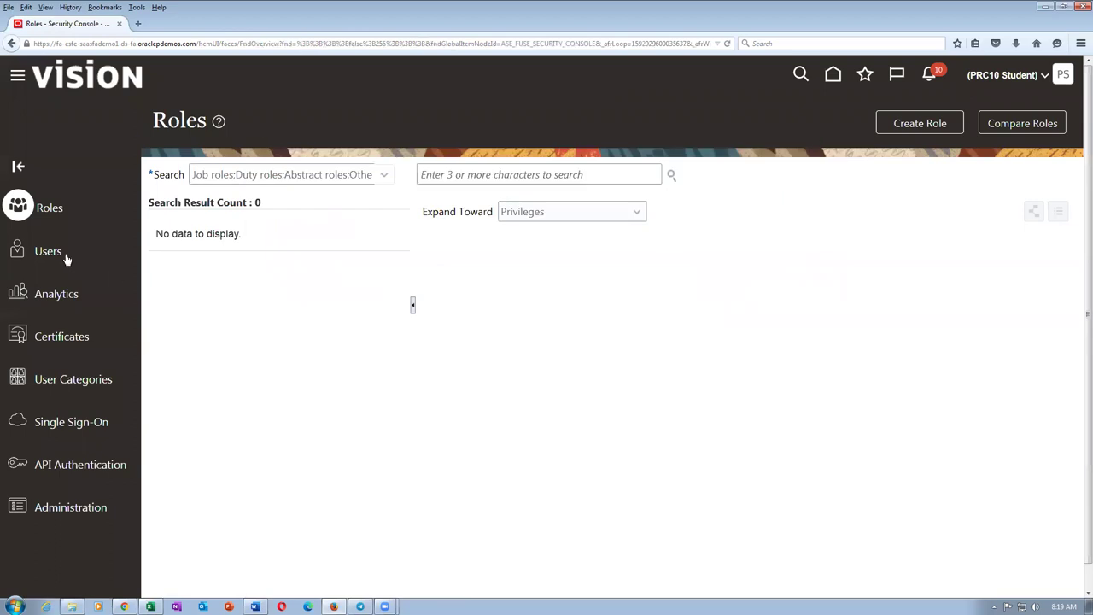
click(520, 175)
text(t01)
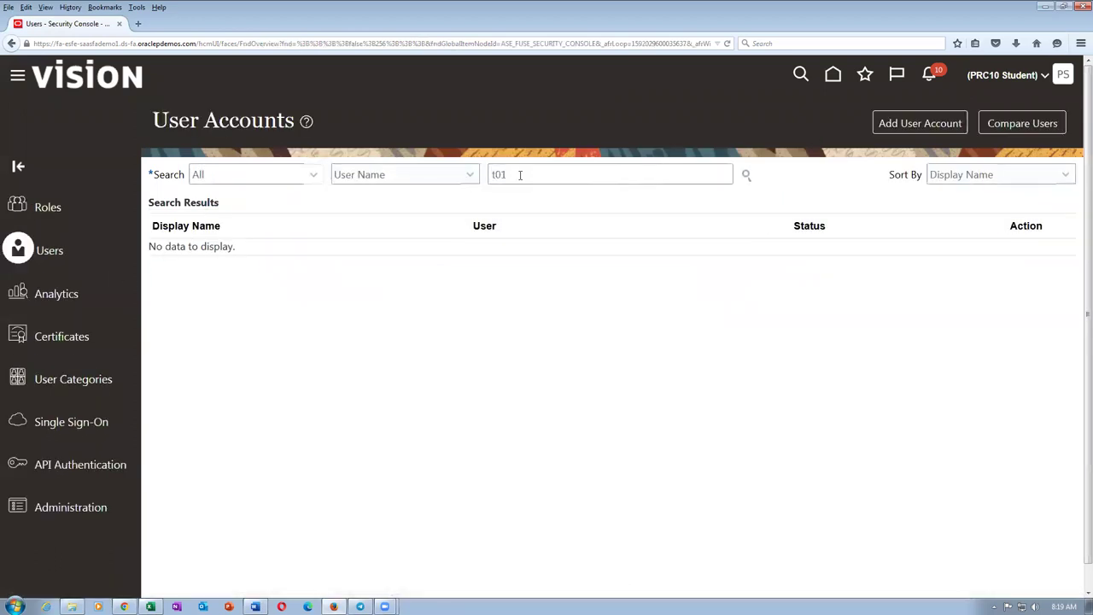
key(Return)
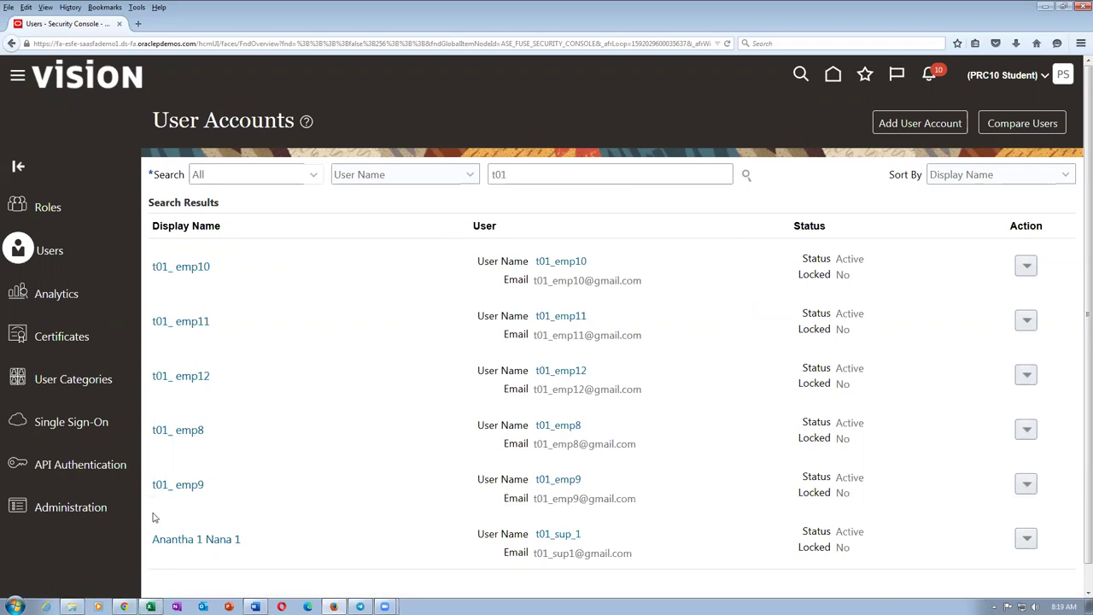
click(166, 486)
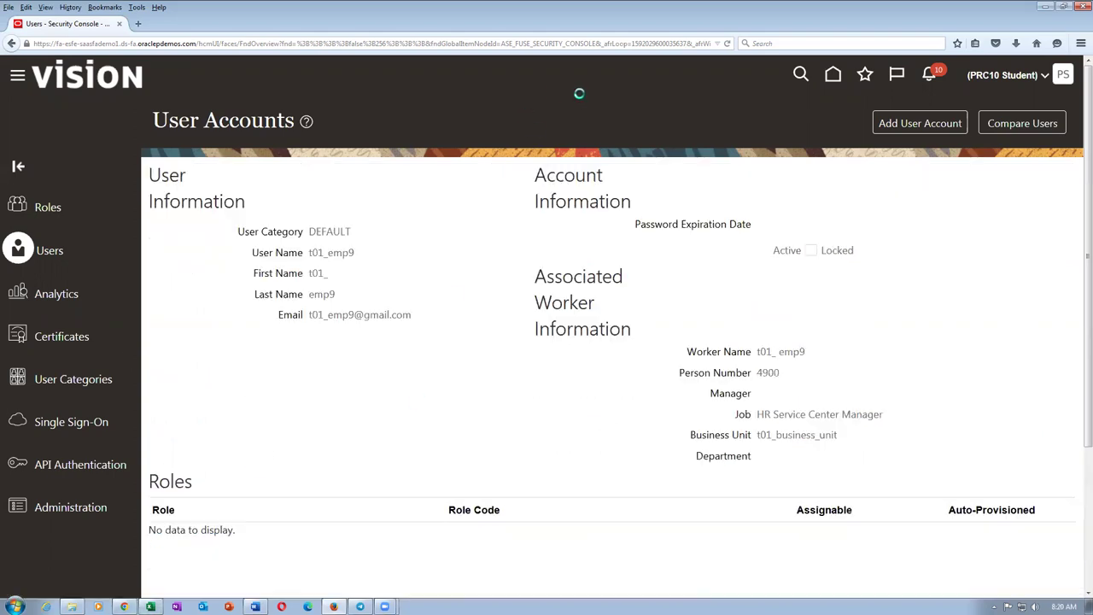
click(816, 122)
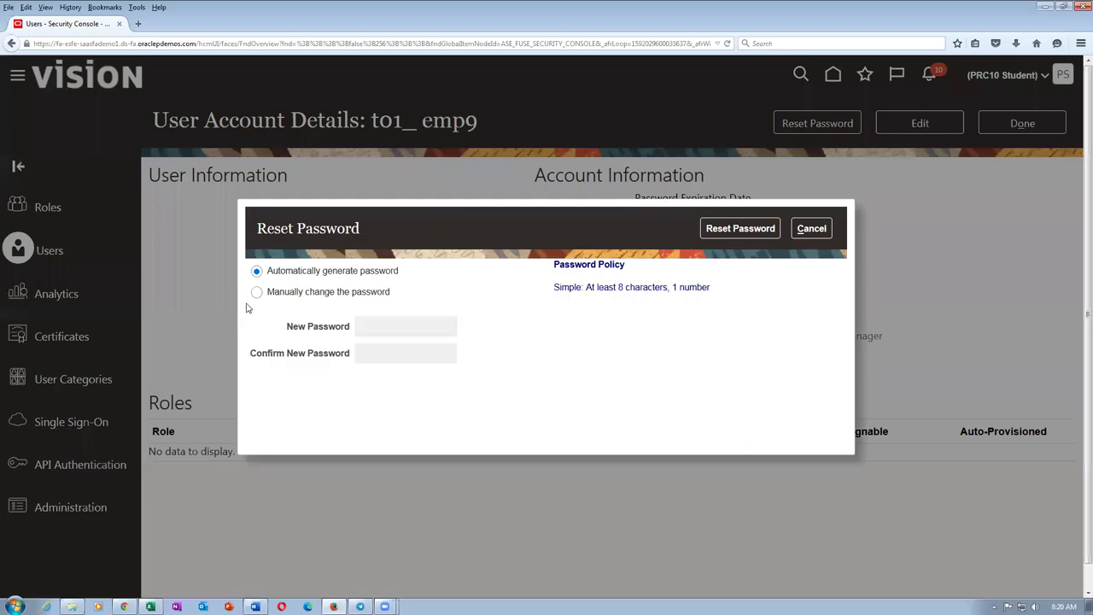
Step: Reset t01_emp9's password manually to a new value, then make the account editable
click(257, 292)
click(378, 328)
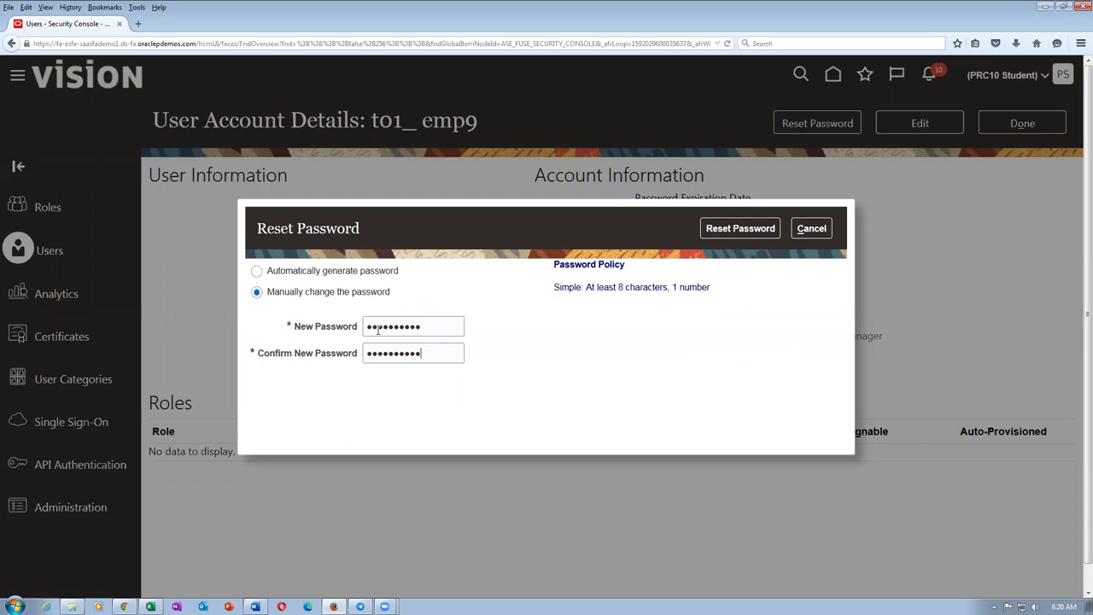
click(739, 228)
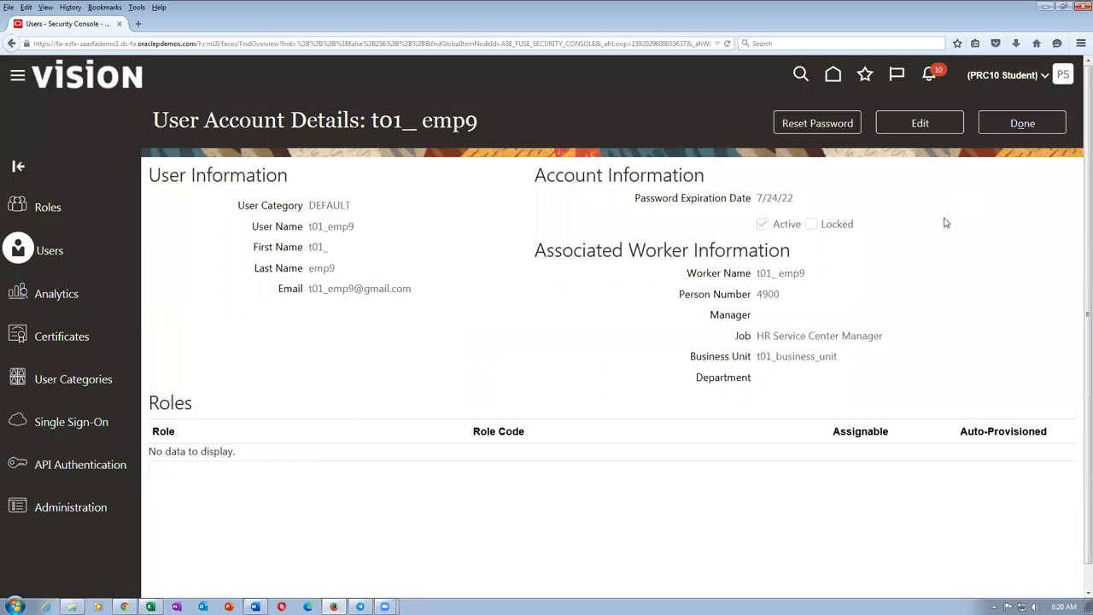
click(923, 123)
Step: Add the Application Implementation Consultant role to t01_emp9, pasting its name from the worksheet
click(803, 540)
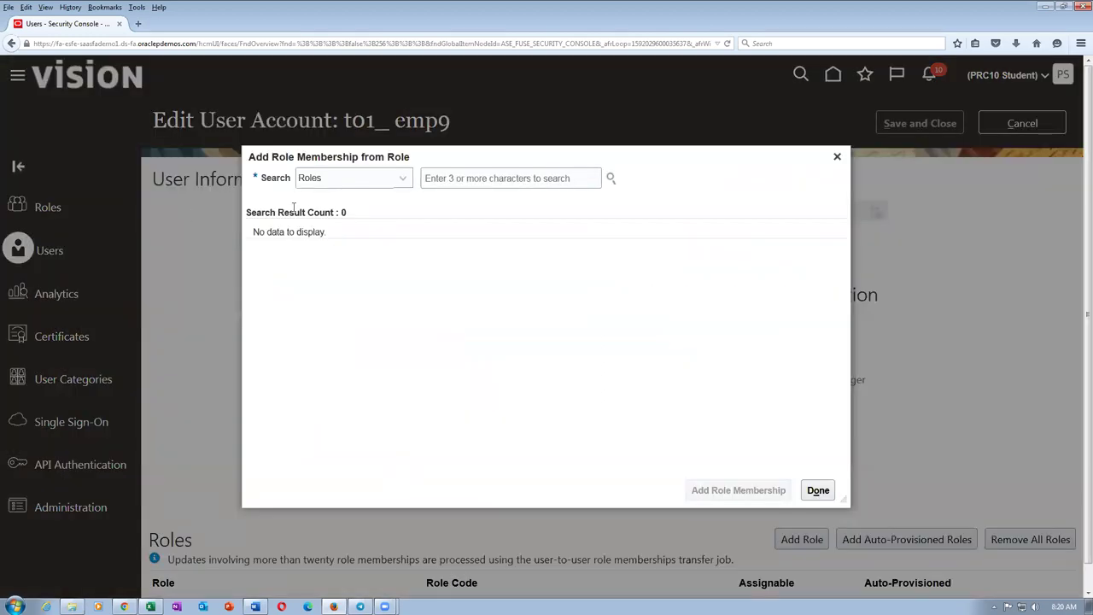
key(alt+Tab)
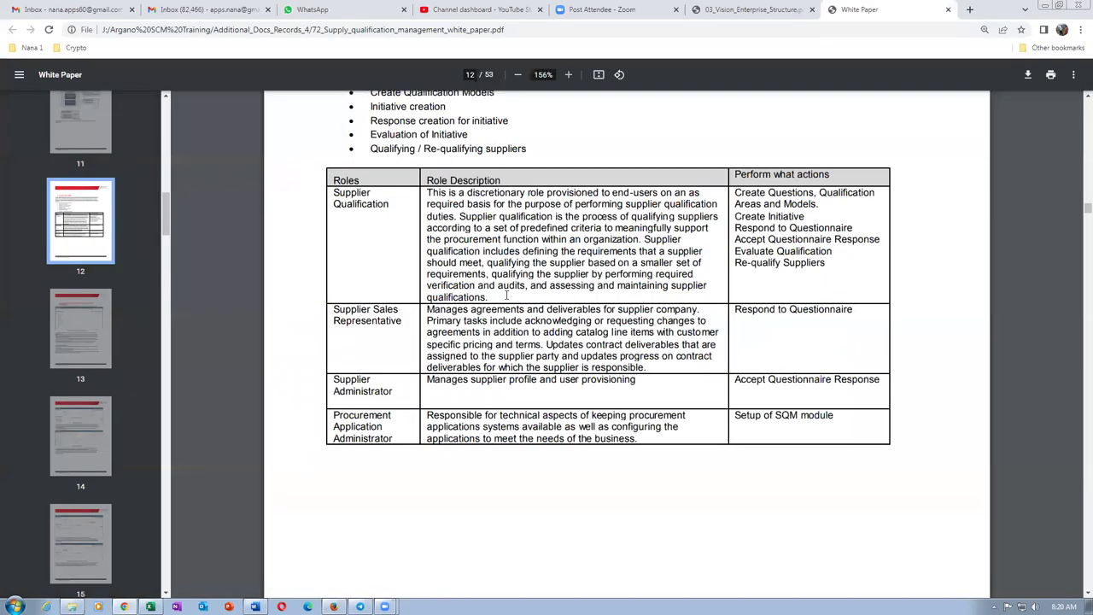
key(alt+Tab)
key(alt+Tab)
key(alt+Tab)
key(alt+Tab)
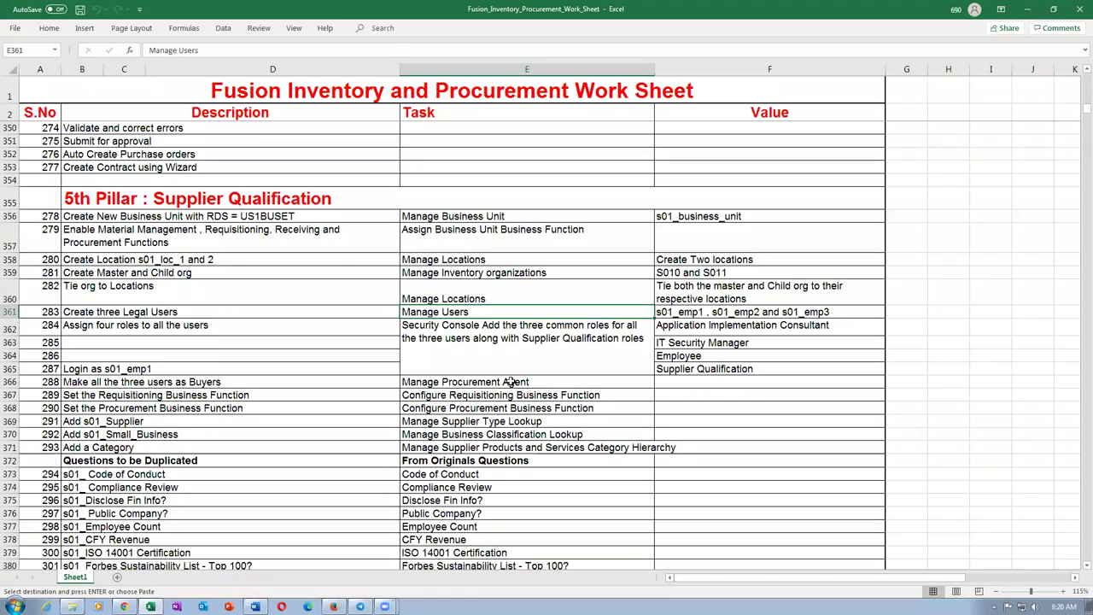
click(510, 380)
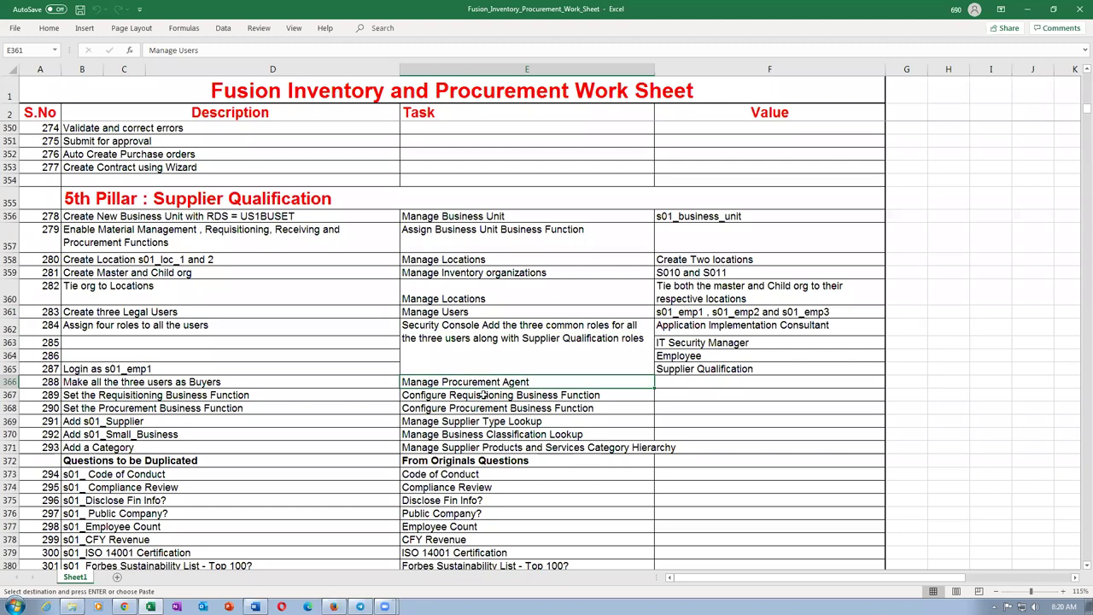
click(694, 325)
key(alt+Tab)
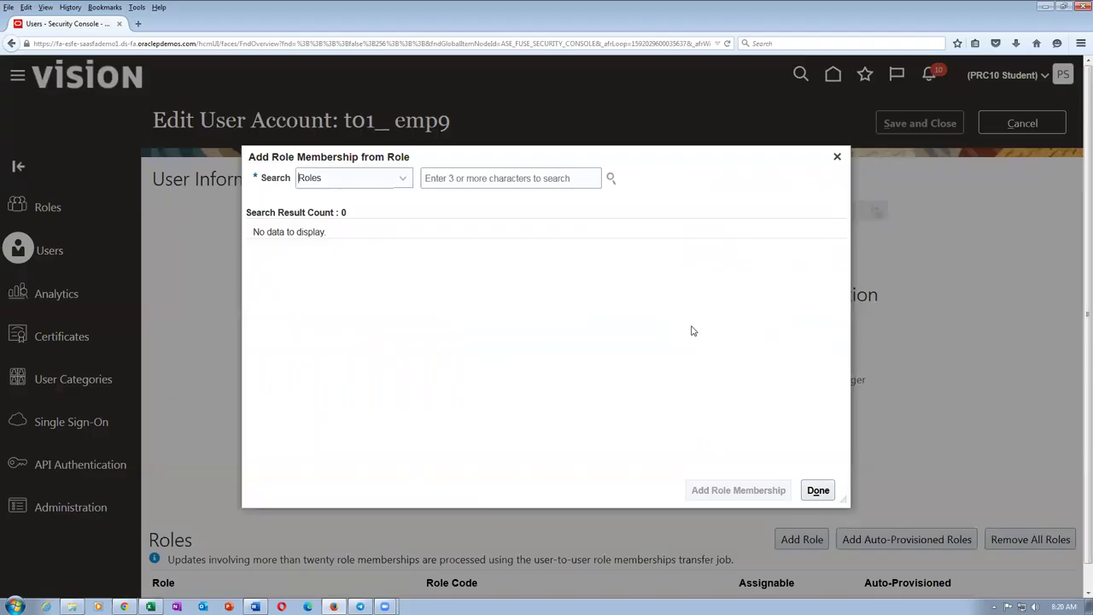
click(535, 177)
text(Application Implementation Consultant)
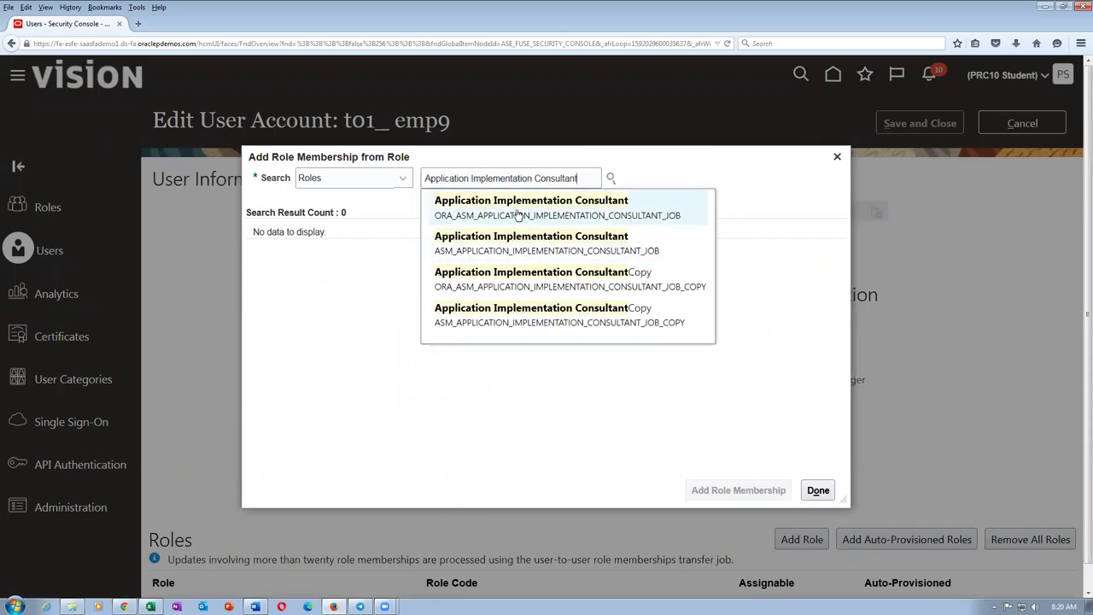
click(515, 214)
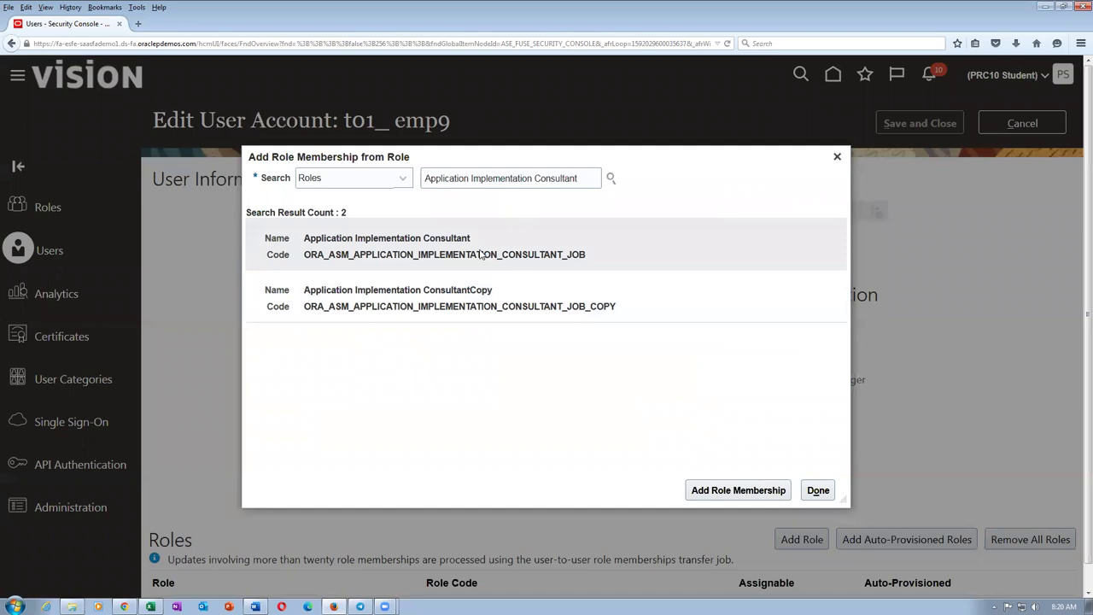
click(738, 490)
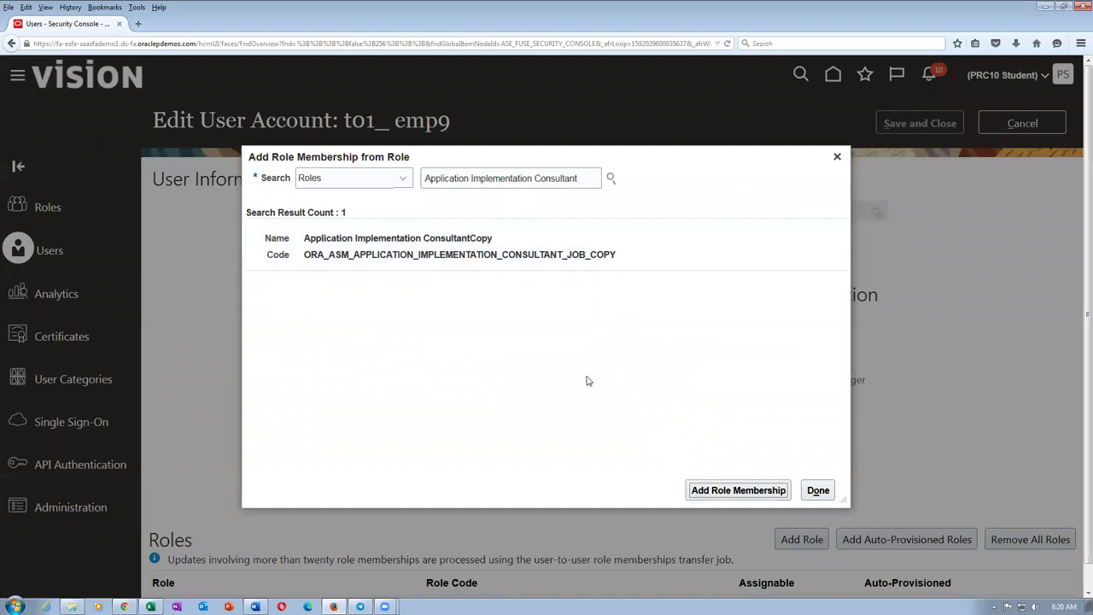
Step: Copy the IT Security Manager role name from cell F363 into the role search
key(alt+Tab)
click(688, 341)
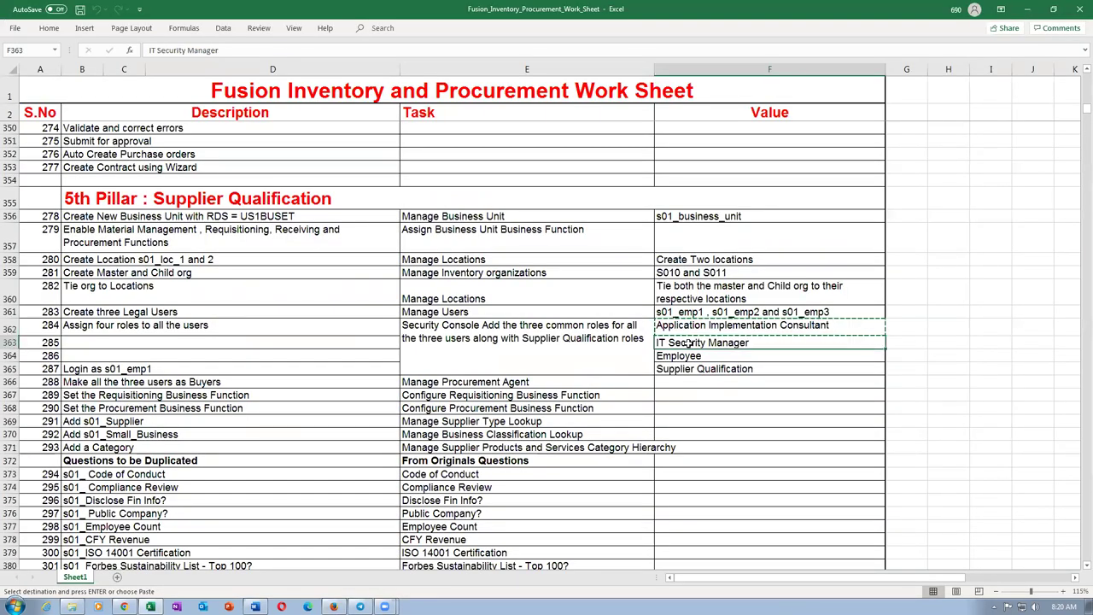
key(ctrl+c)
key(alt+Tab)
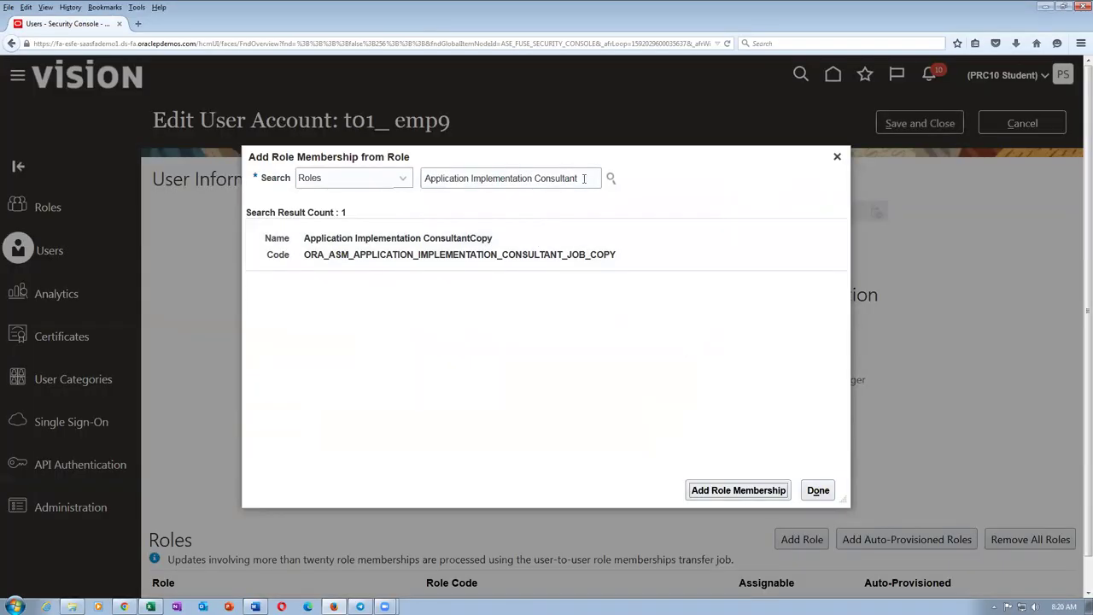
drag(585, 178, 291, 177)
Step: Add the IT Security Manager role to t01_emp9's memberships
key(ctrl+v)
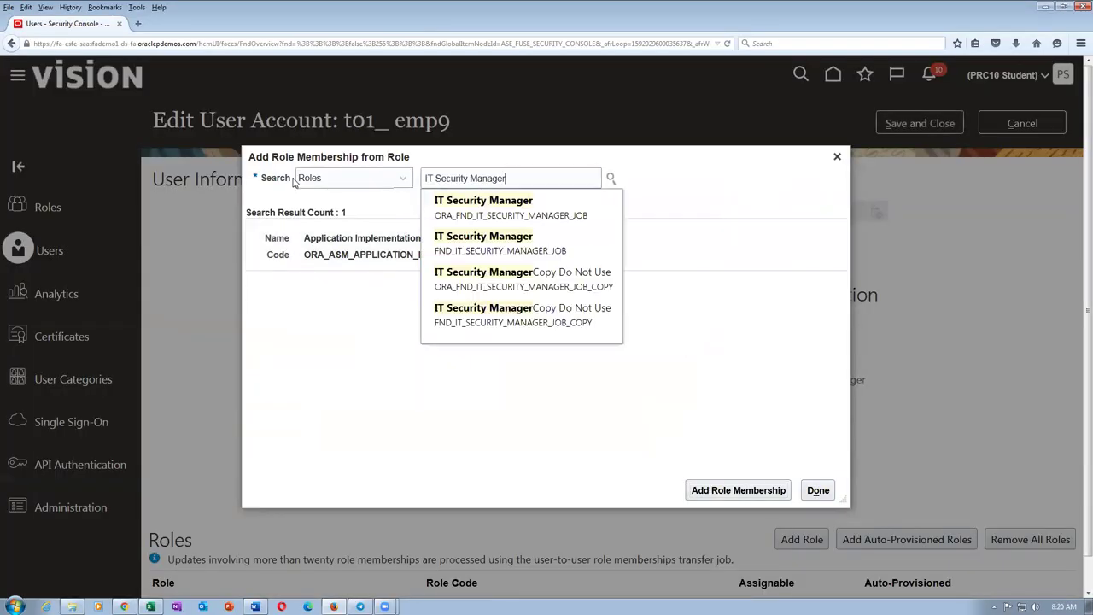
click(464, 217)
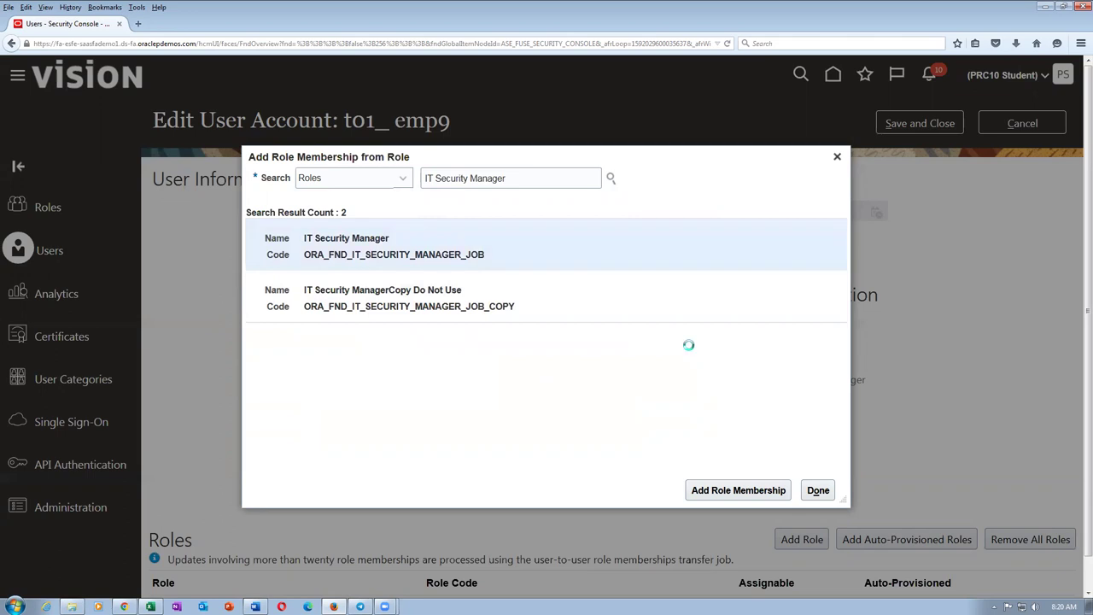
click(722, 492)
Step: Copy Employee from cell F364 and add the Employee role to the user
key(alt+Tab)
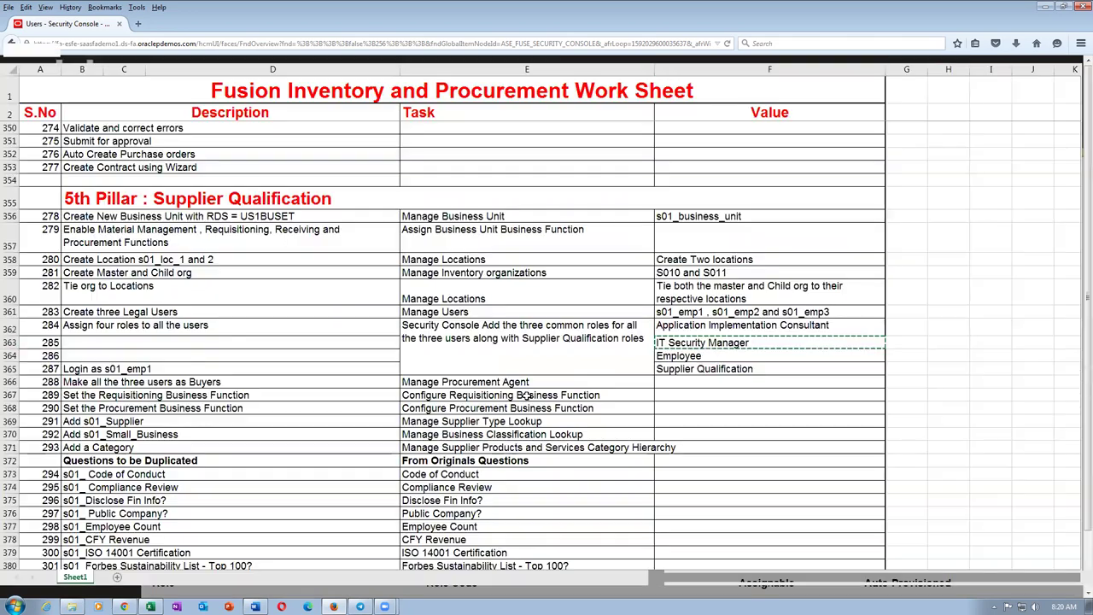
click(667, 356)
key(ctrl+c)
key(alt+Tab)
drag(522, 177, 346, 179)
key(ctrl+v)
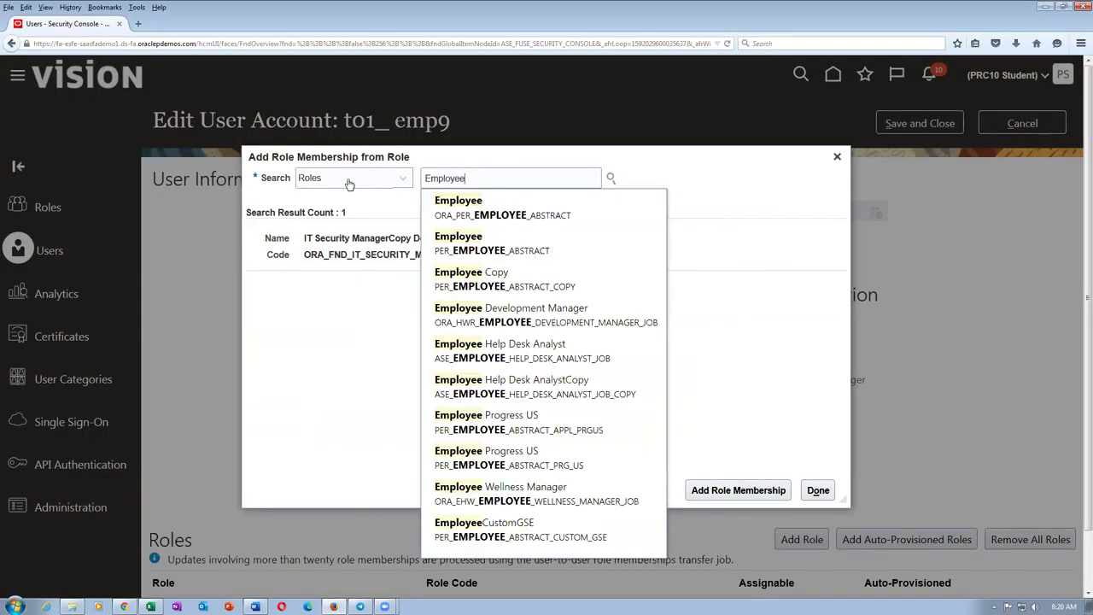
click(461, 214)
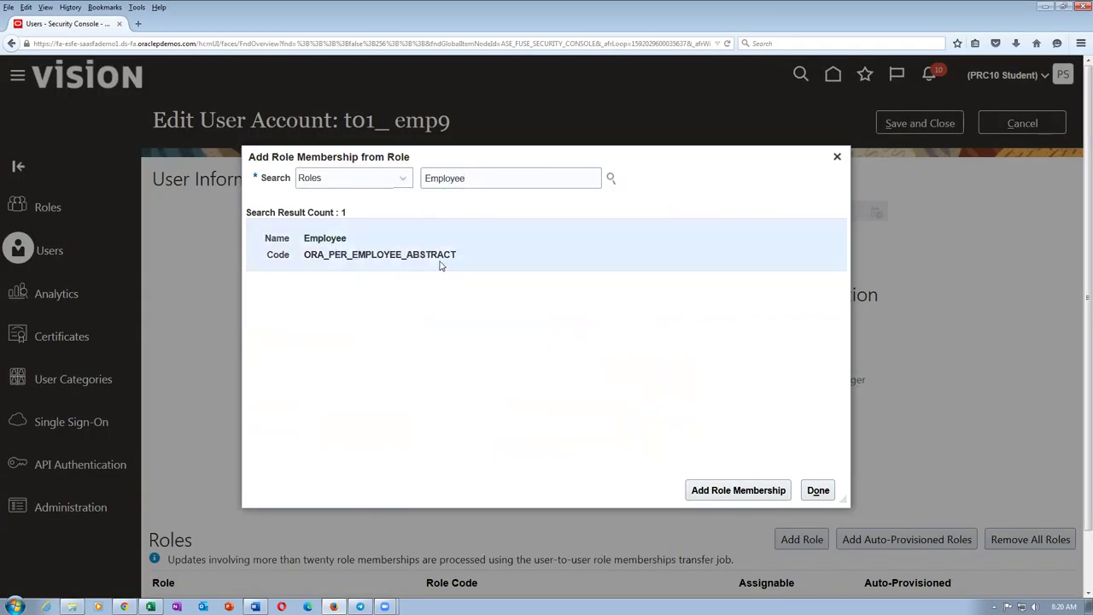
click(708, 490)
Step: Copy the Supplier Qualification role name from cell F365 of the procurement worksheet
key(alt+Tab)
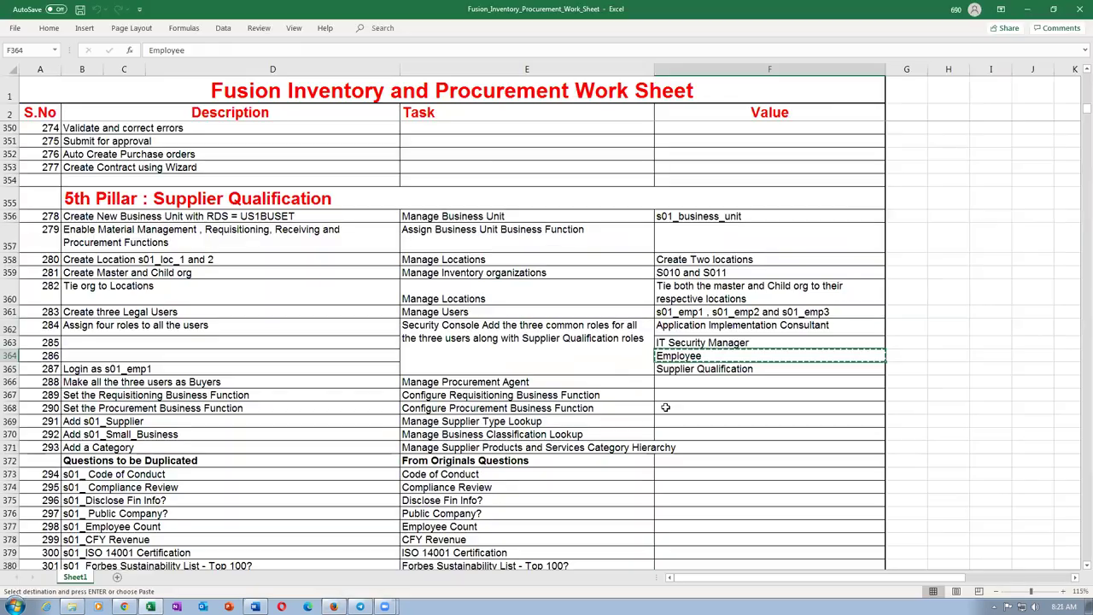
click(675, 369)
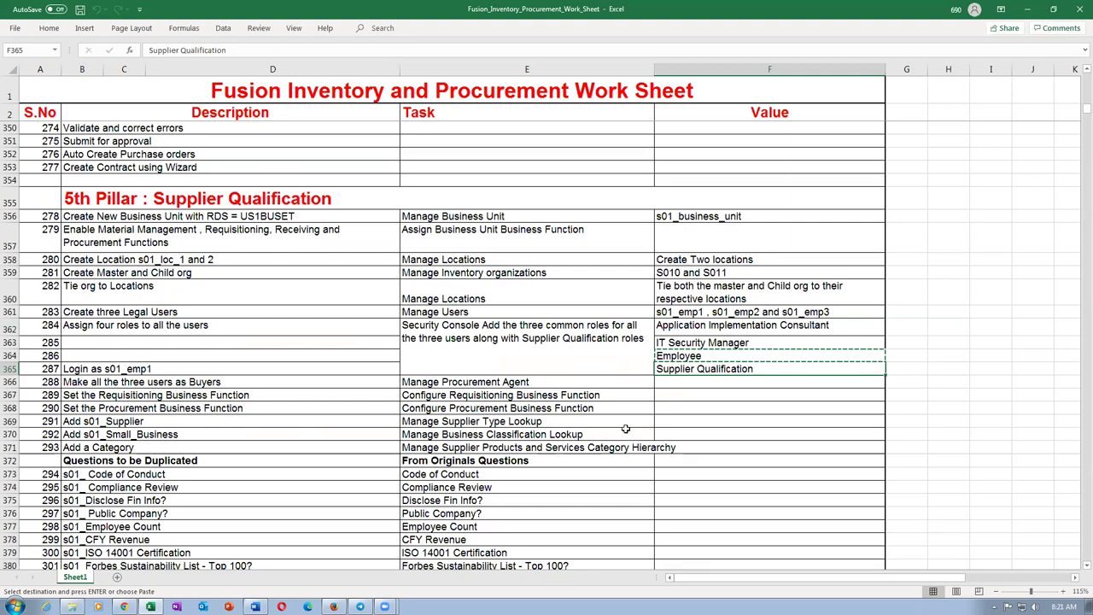
key(alt+Tab)
key(alt+Tab)
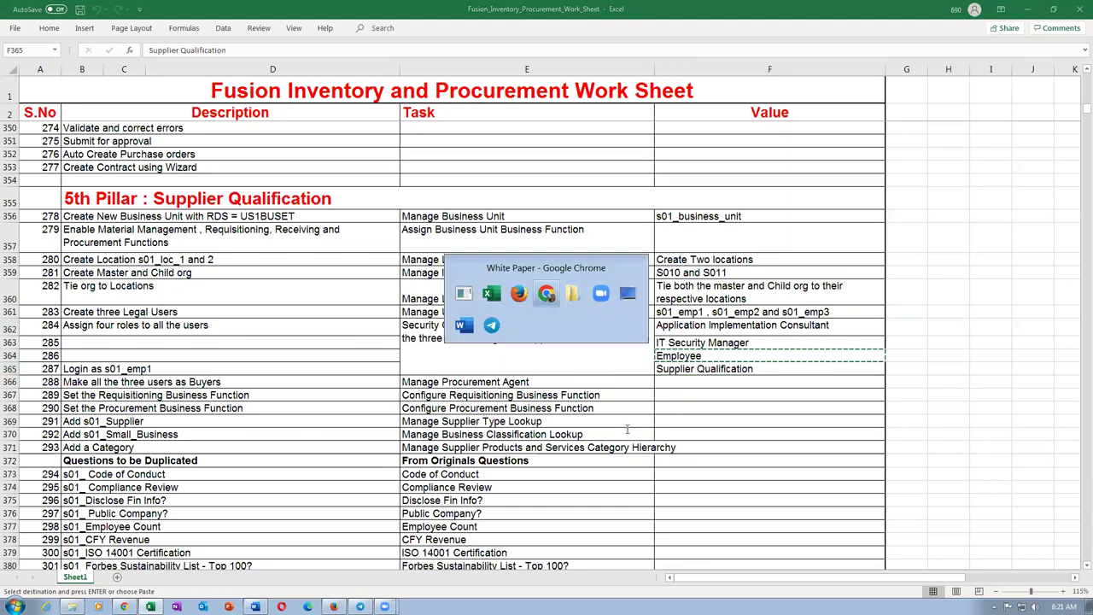
key(alt+Tab)
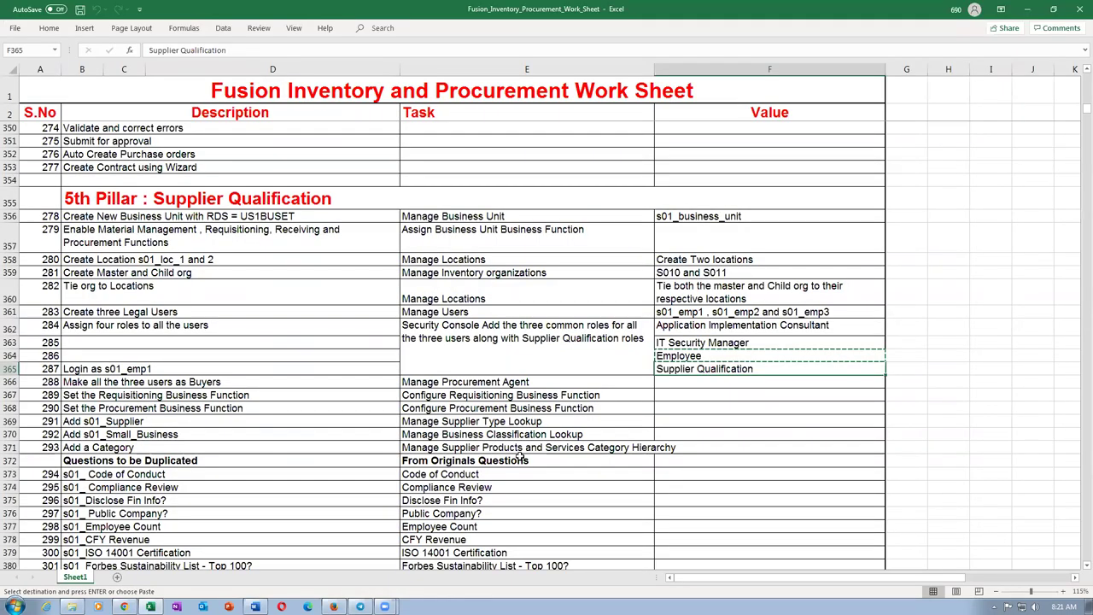
double_click(702, 369)
key(Escape)
click(707, 407)
click(698, 369)
key(ctrl+c)
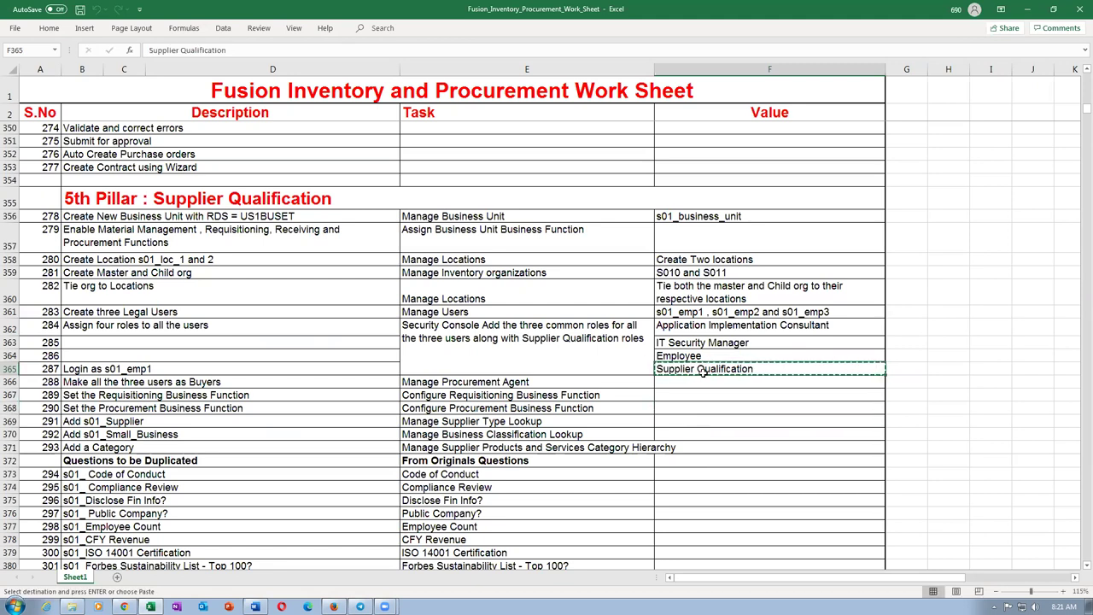
key(alt+Tab)
key(alt+Tab)
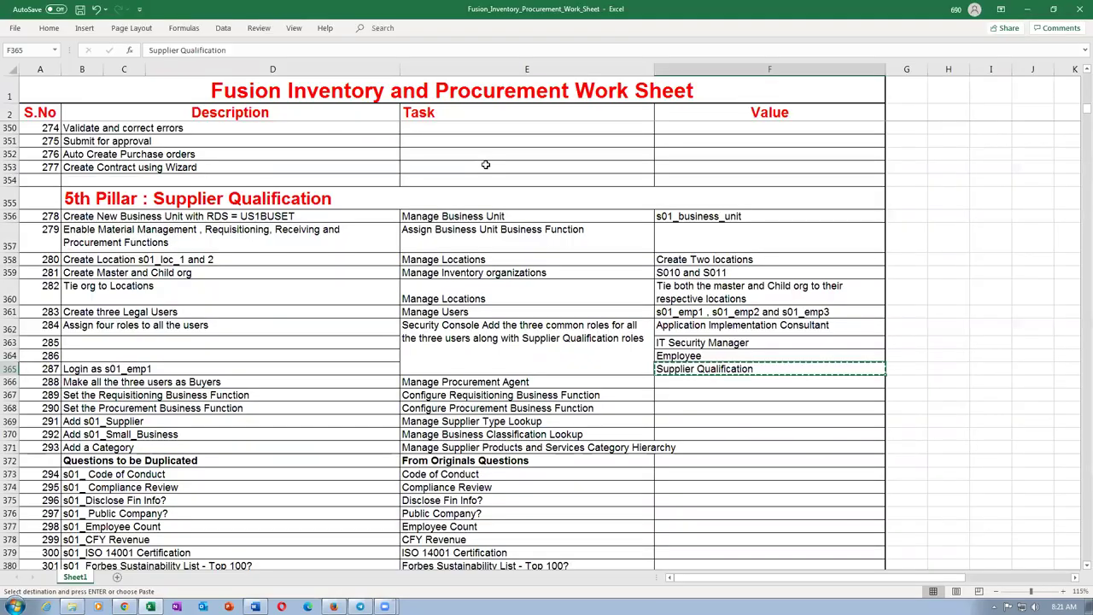
key(alt+Tab)
key(alt+Tab)
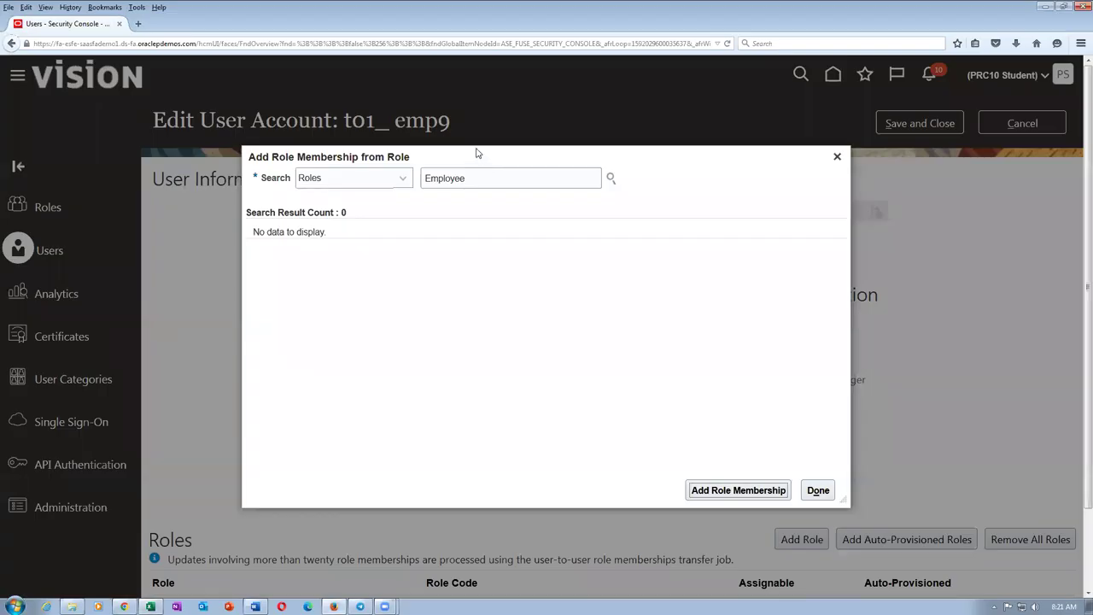
Step: Replace the role search with Supplier Qualification and add that role to t01_emp9
key(ctrl+a)
key(ctrl+v)
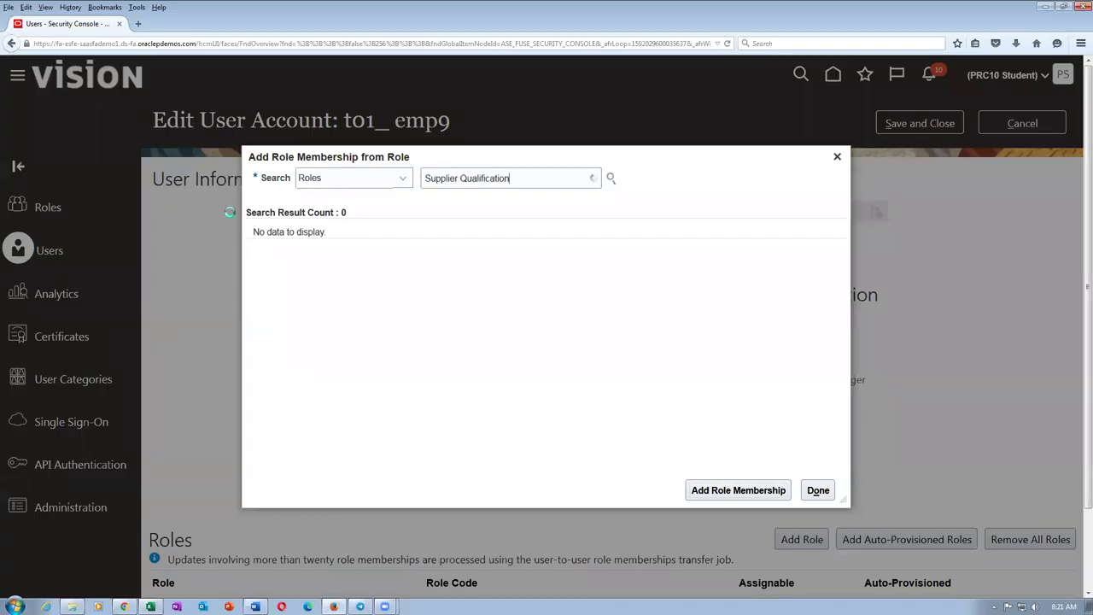
click(440, 209)
click(739, 489)
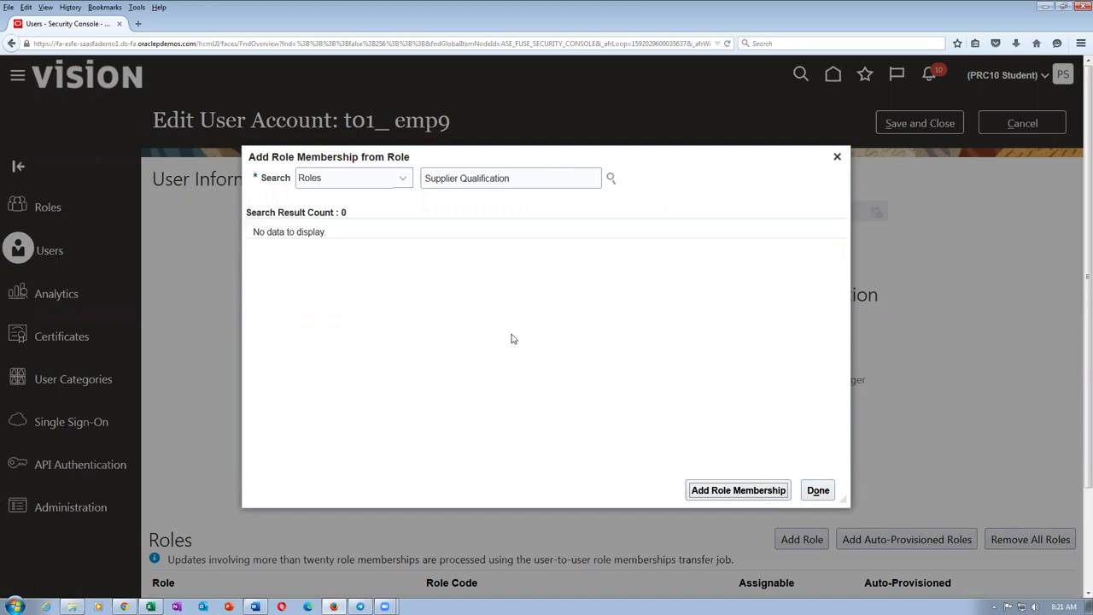
key(alt+Tab)
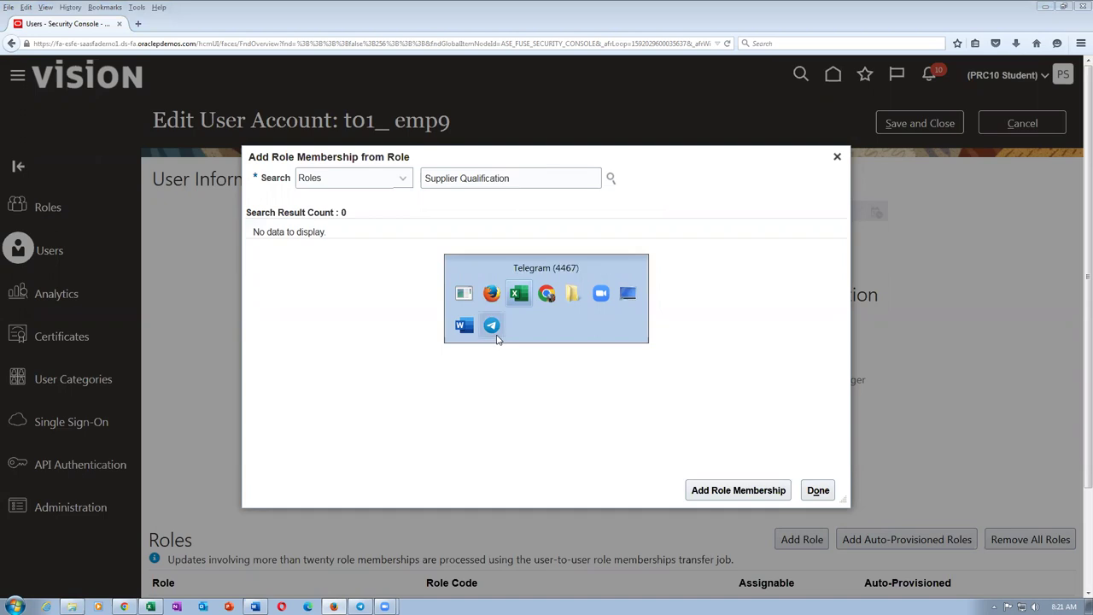
key(alt+Tab)
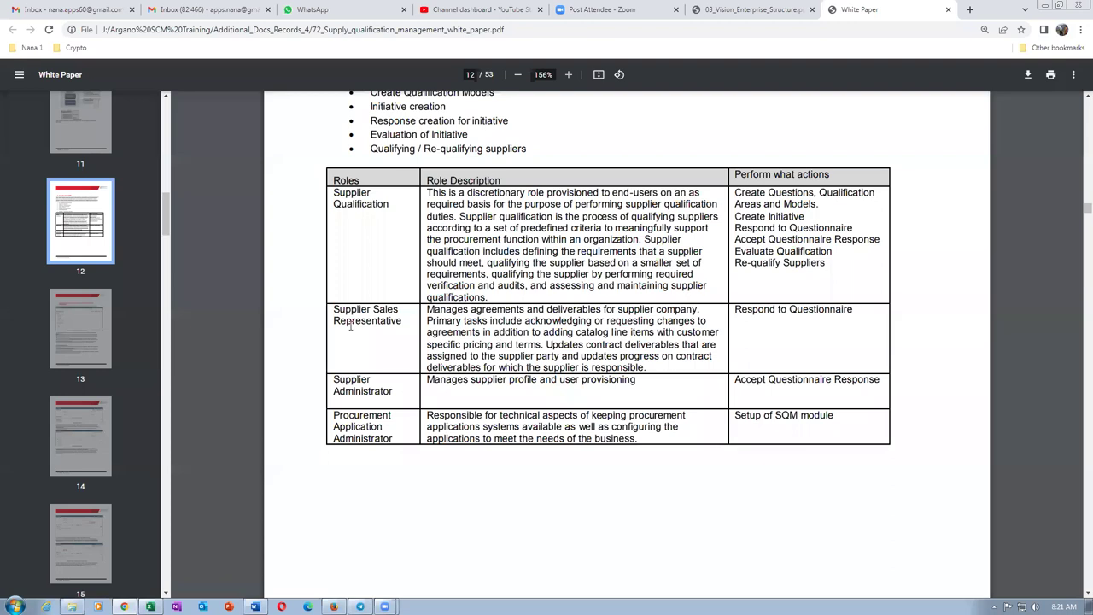
Step: Copy 'Supplier Sales Representative' from the white paper's roles table and select cell F366
drag(334, 309, 395, 322)
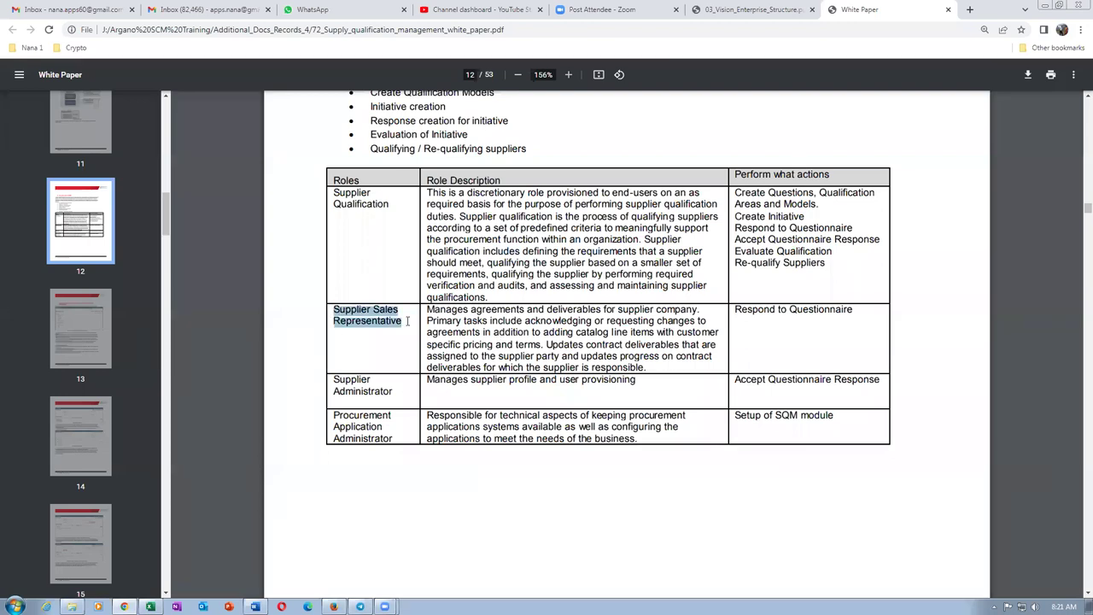
key(alt+Tab)
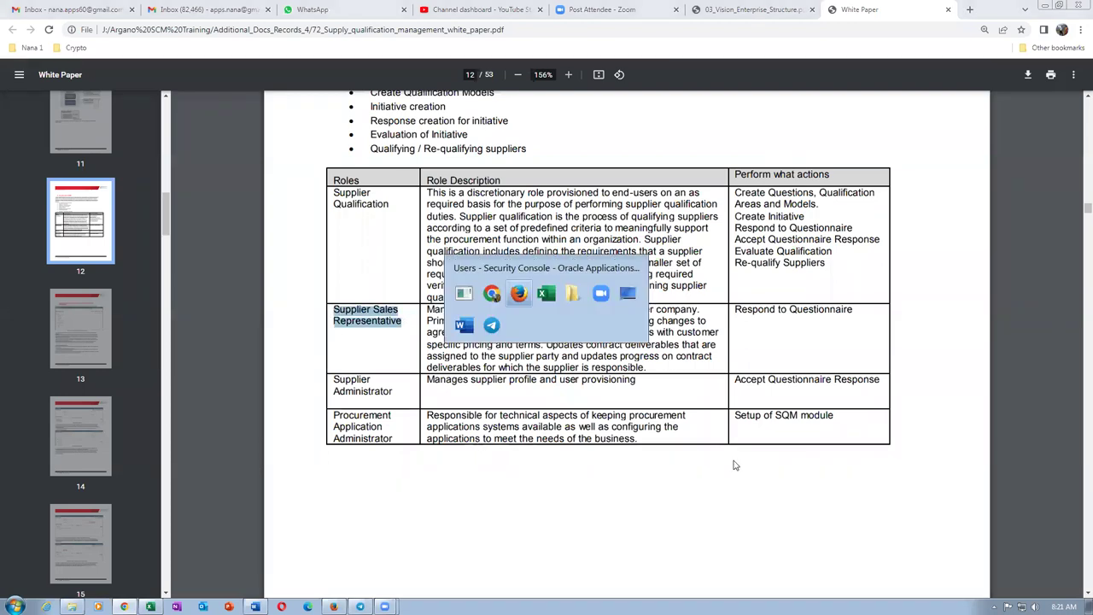
key(alt+Tab)
click(705, 390)
Step: Paste Supplier Sales Representative into F366 and Supplier Administrator into F367
key(ctrl+v)
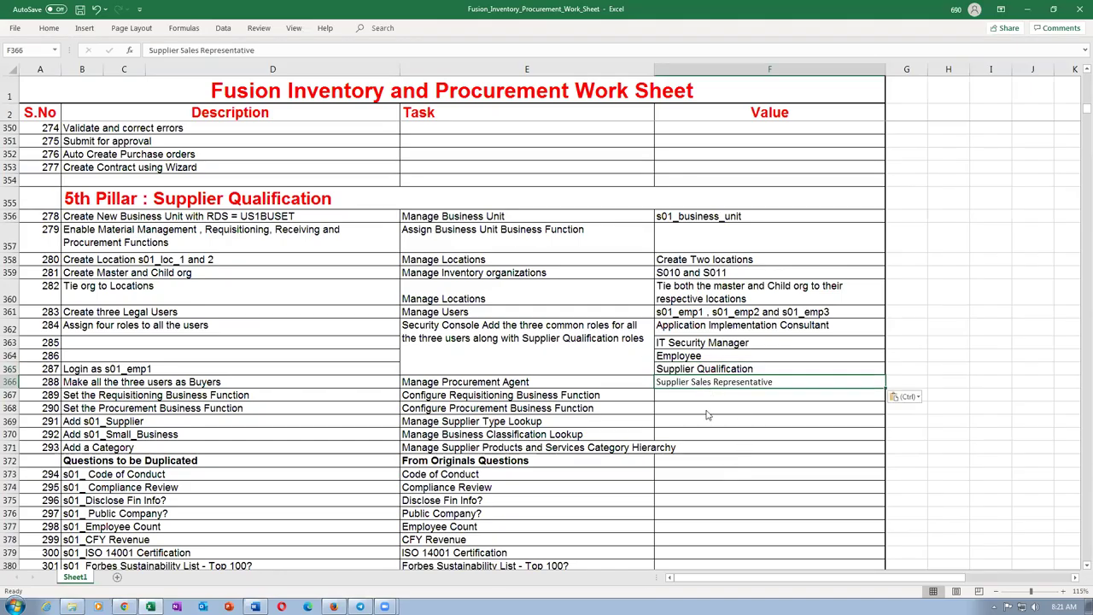
key(alt+Tab)
drag(331, 379, 399, 391)
key(alt+Tab)
click(665, 395)
key(ctrl+v)
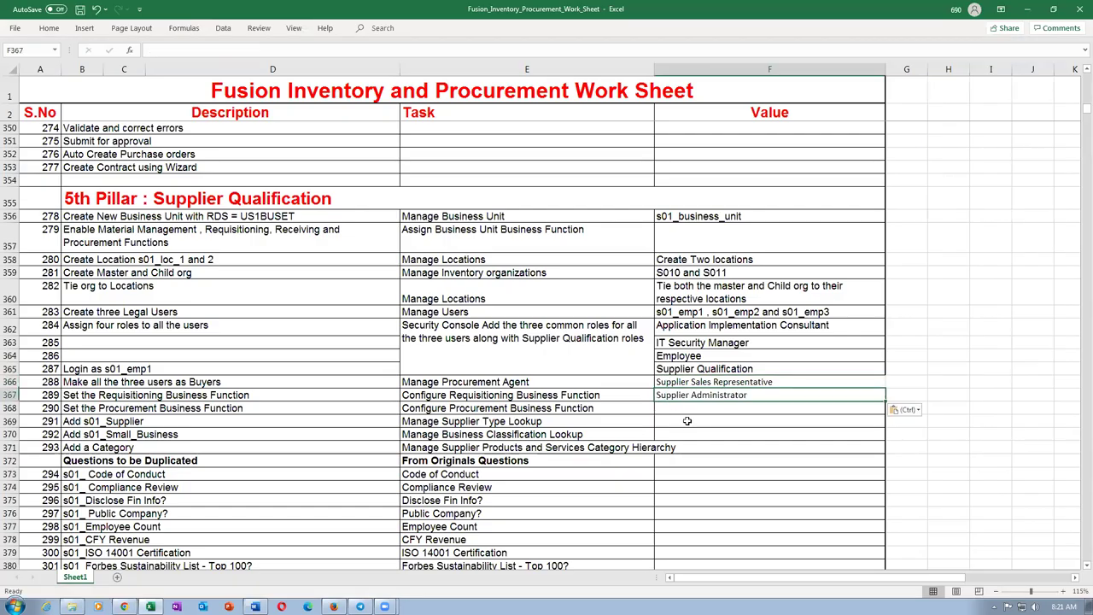
Step: Add Procurement Application Administrator to F368, then copy Supplier Sales Representative from F366
key(alt+Tab)
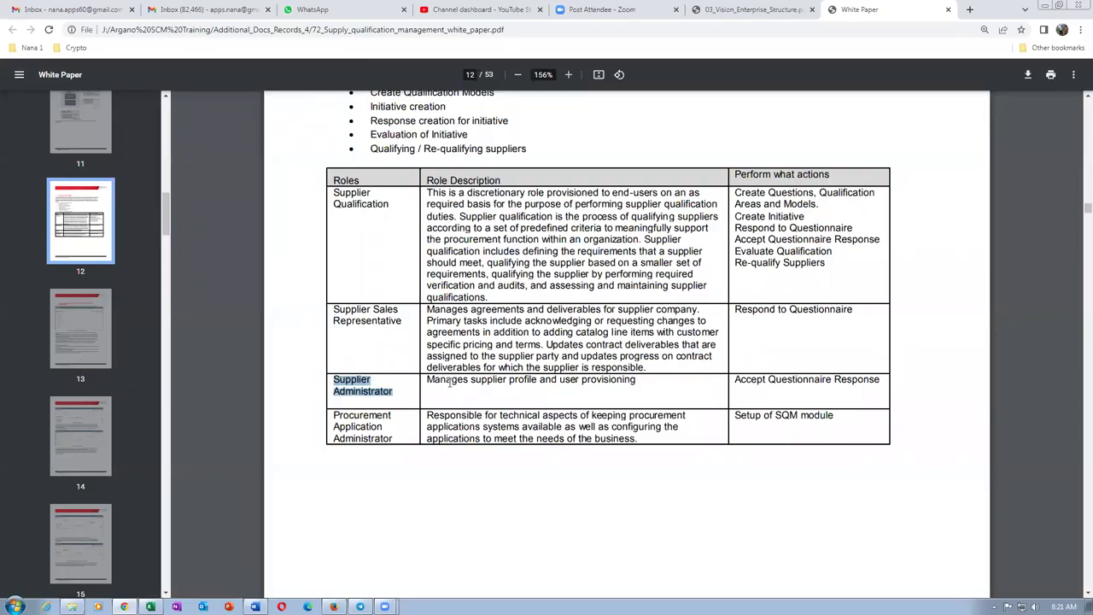
drag(332, 414, 407, 438)
key(ctrl+c)
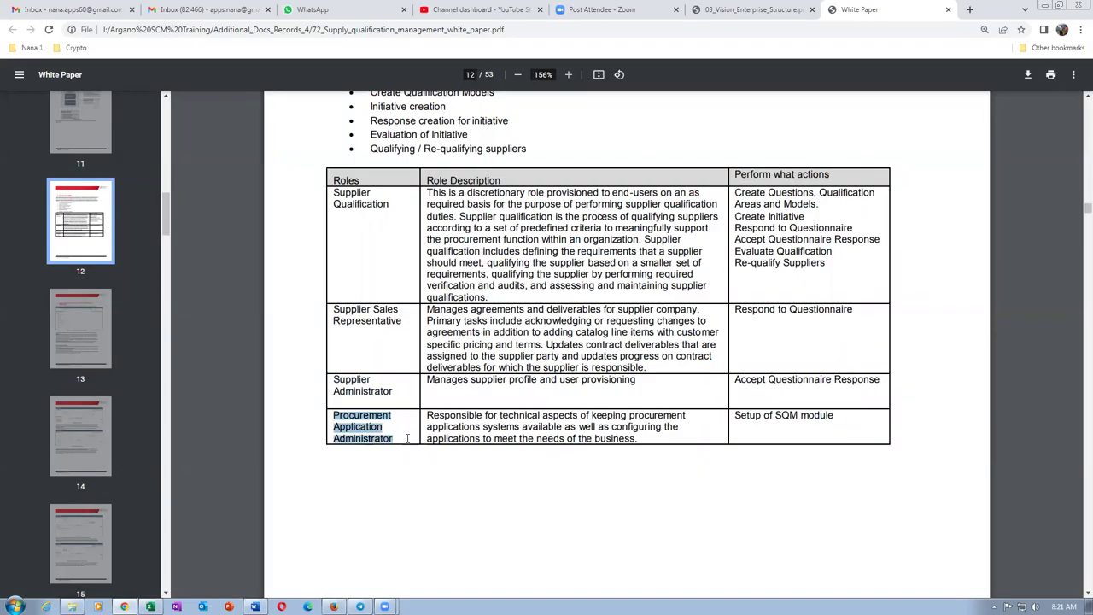
key(alt+Tab)
click(740, 407)
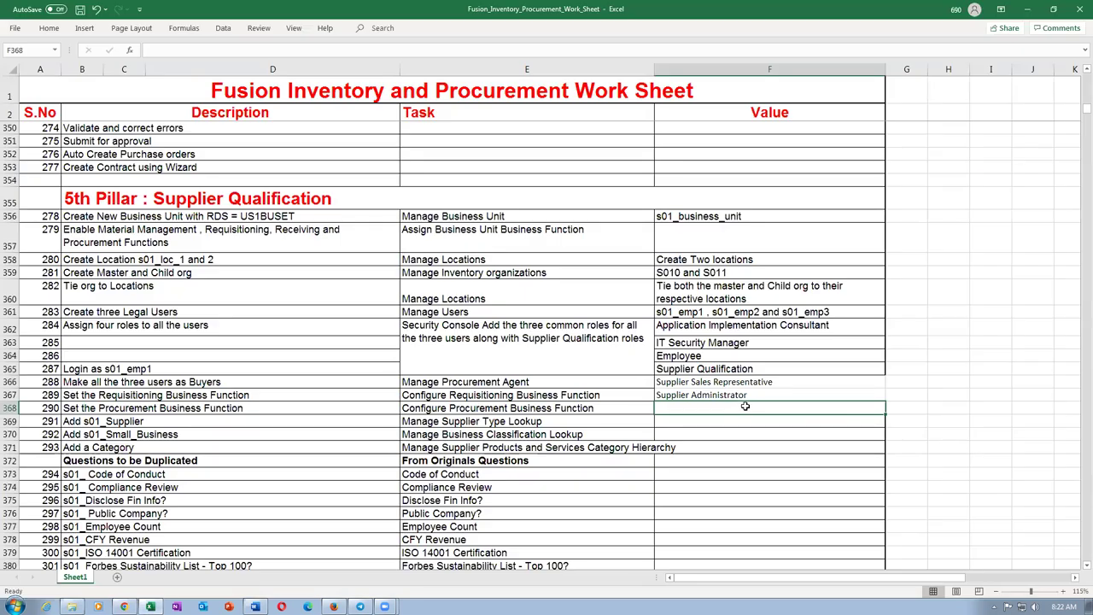
key(ctrl+v)
click(742, 472)
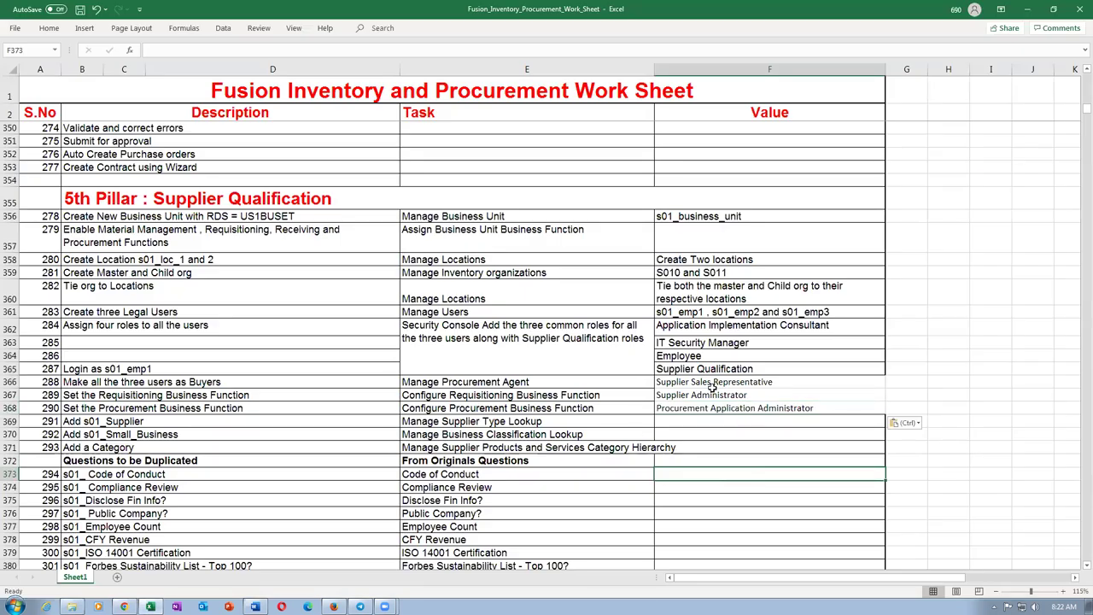
click(672, 385)
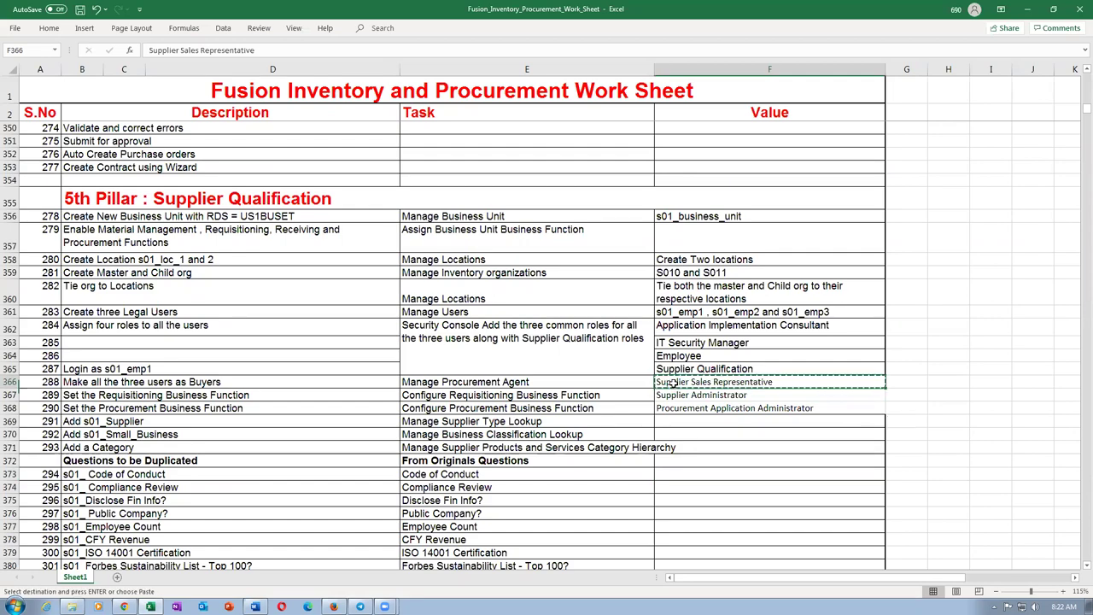
key(alt+Tab)
key(alt+Tab)
key(alt+Tab)
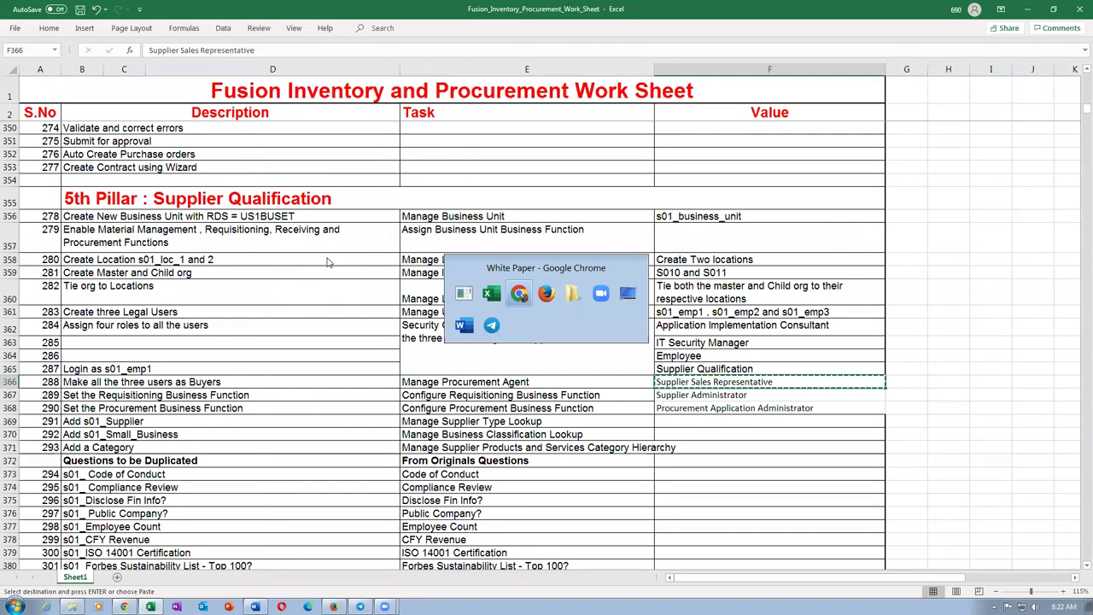
key(alt+Tab)
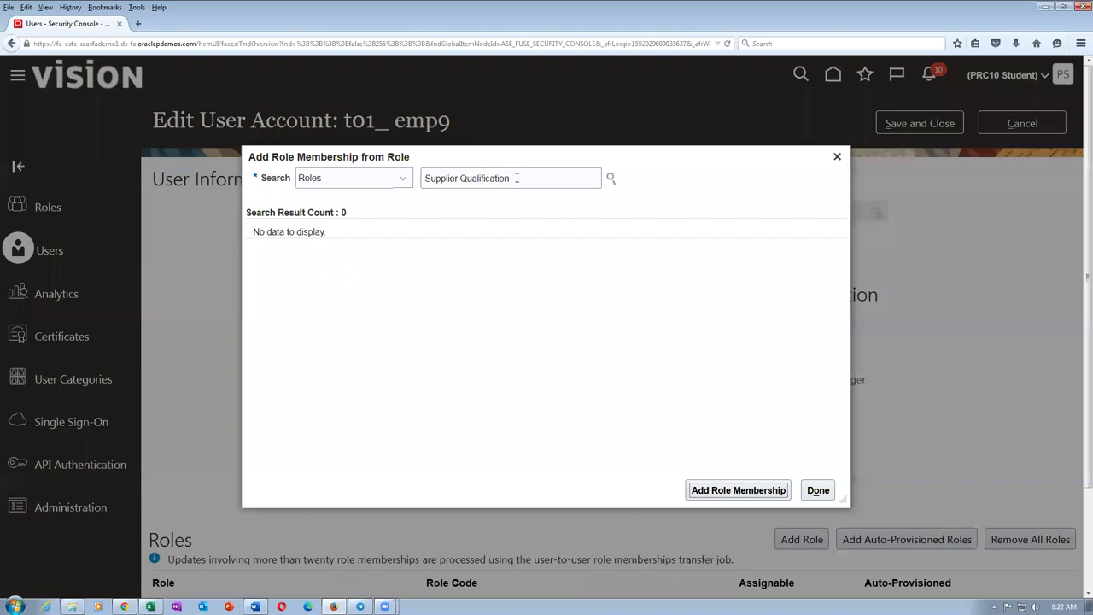
Step: Add the Supplier Sales Representative role to the user
key(ctrl+a)
text(Supplier Sales Representative)
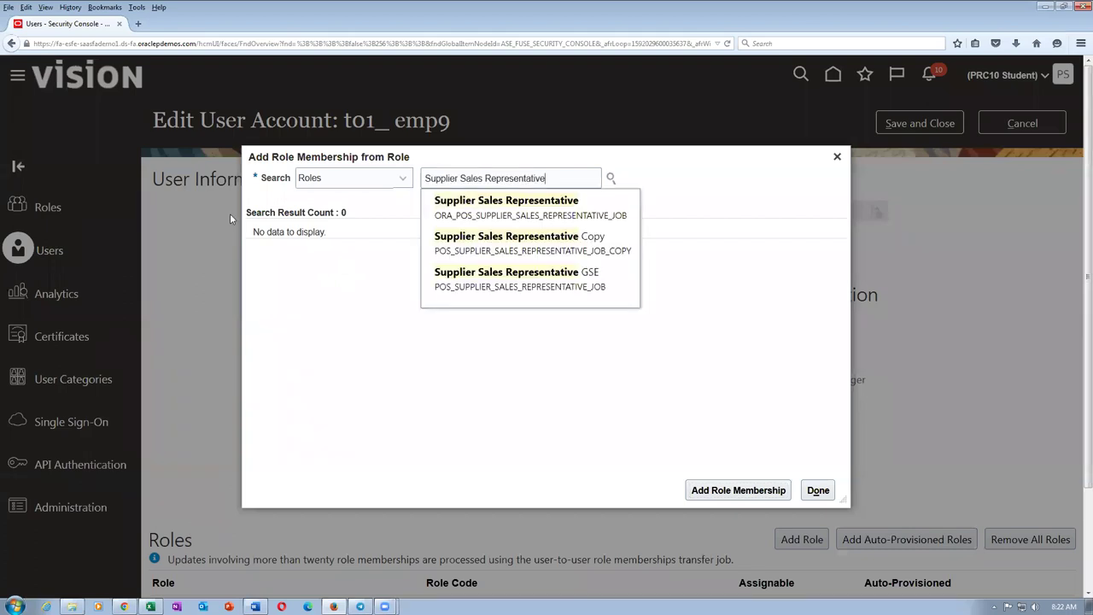
click(461, 210)
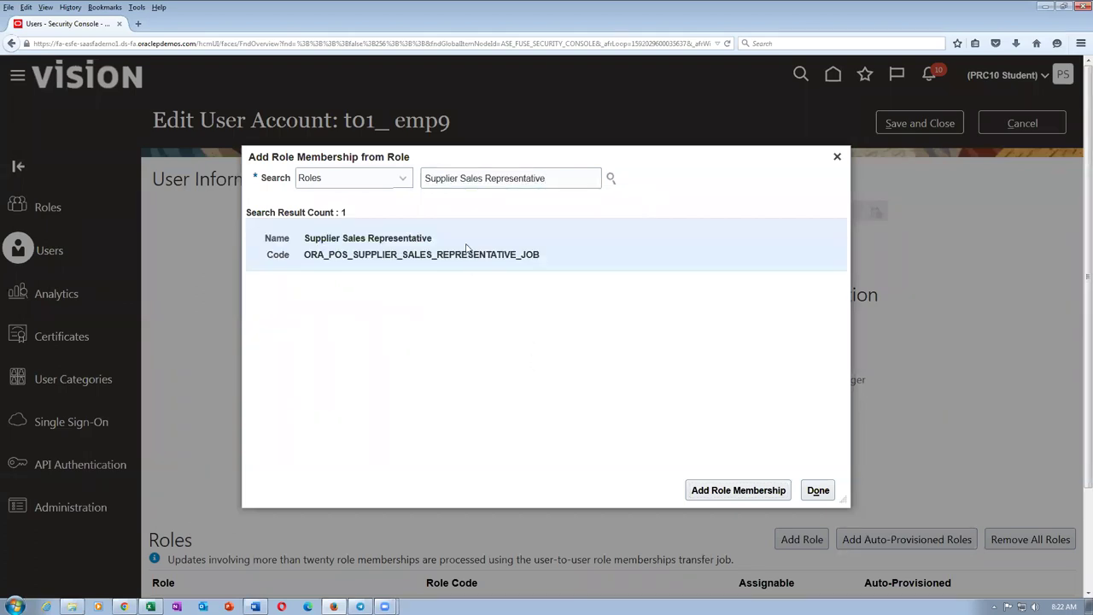
click(695, 489)
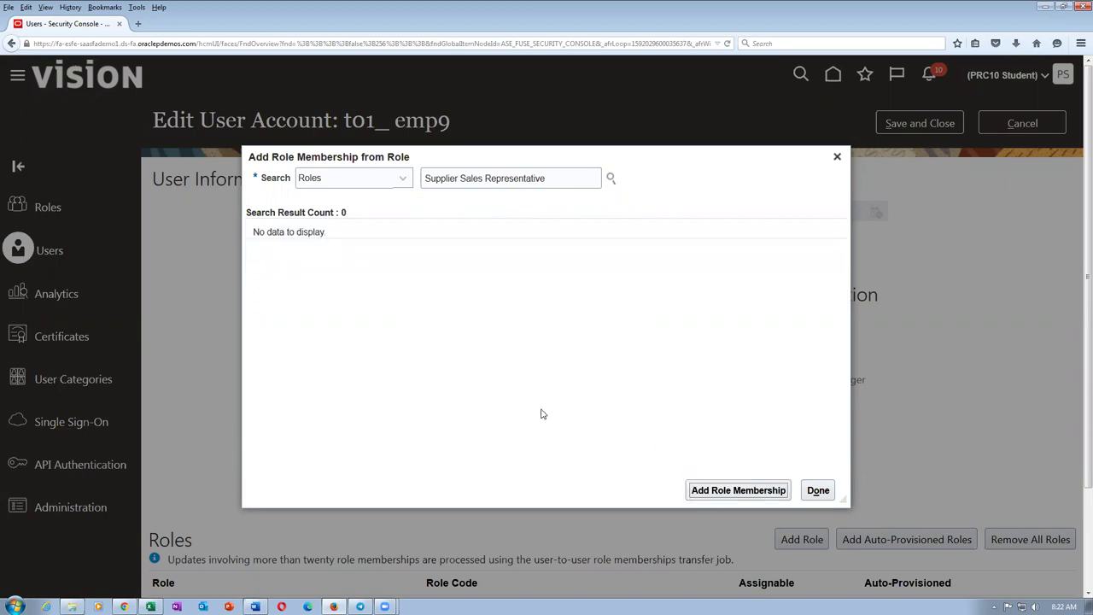
Step: Add the Supplier Administrator role, copied from worksheet cell F367
key(alt+Tab)
click(715, 396)
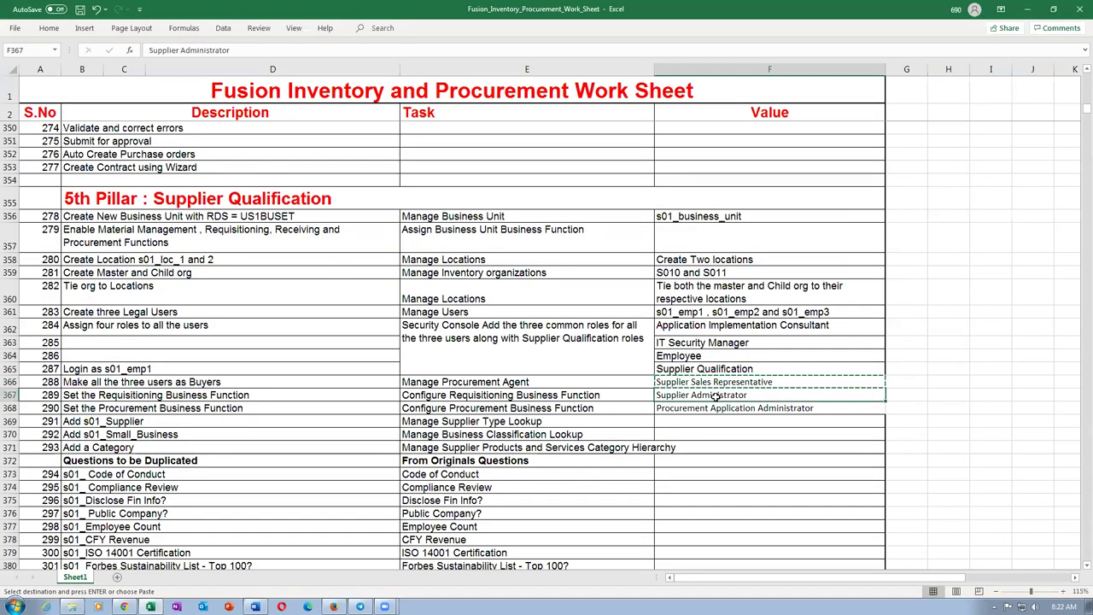
key(ctrl+c)
key(alt+Tab)
triple_click(558, 178)
key(ctrl+v)
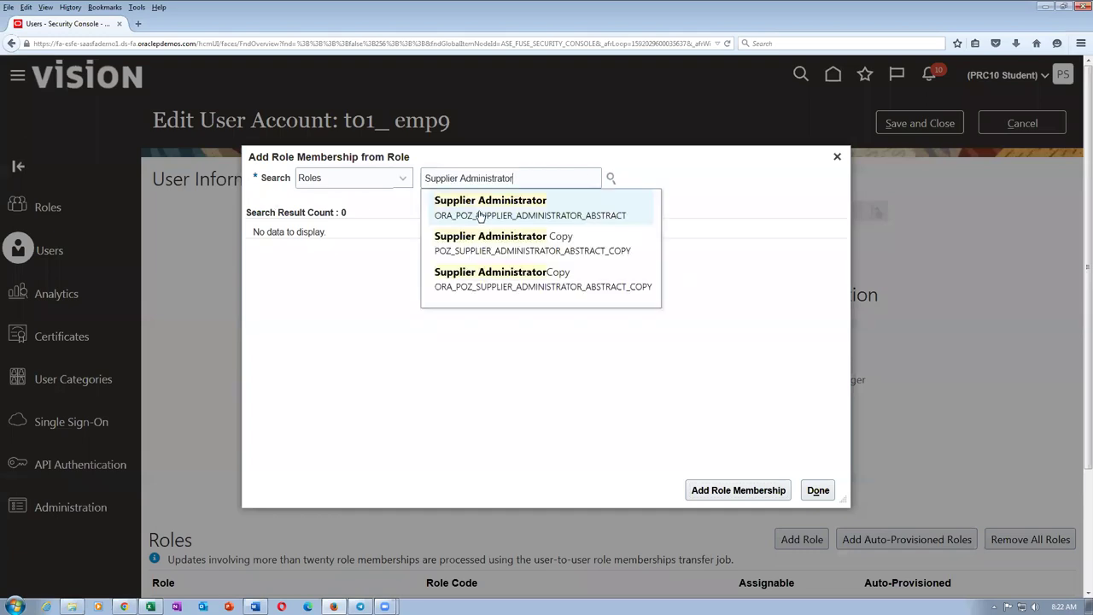
click(481, 215)
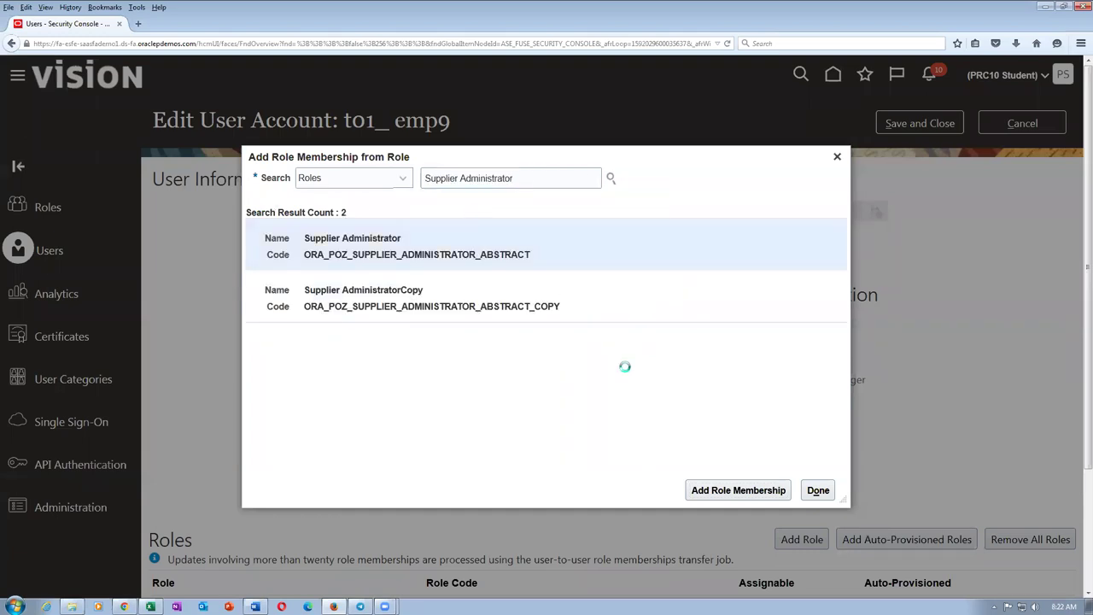
click(706, 489)
Step: Add the Procurement Application Administrator role and return to the account page
key(alt+Tab)
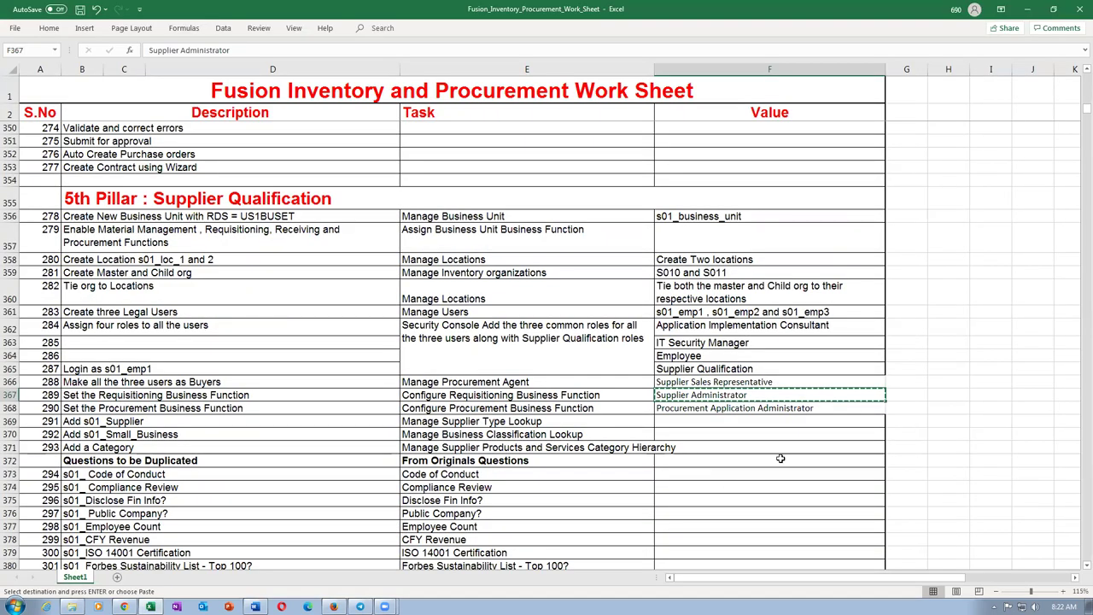
click(757, 410)
key(ctrl+c)
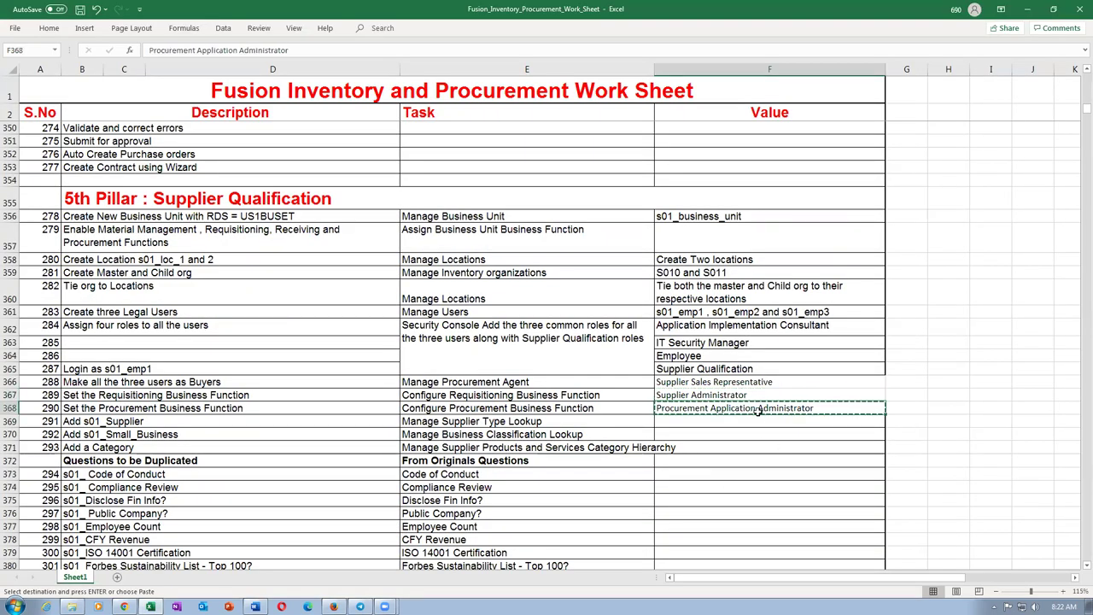
key(alt+Tab)
triple_click(529, 177)
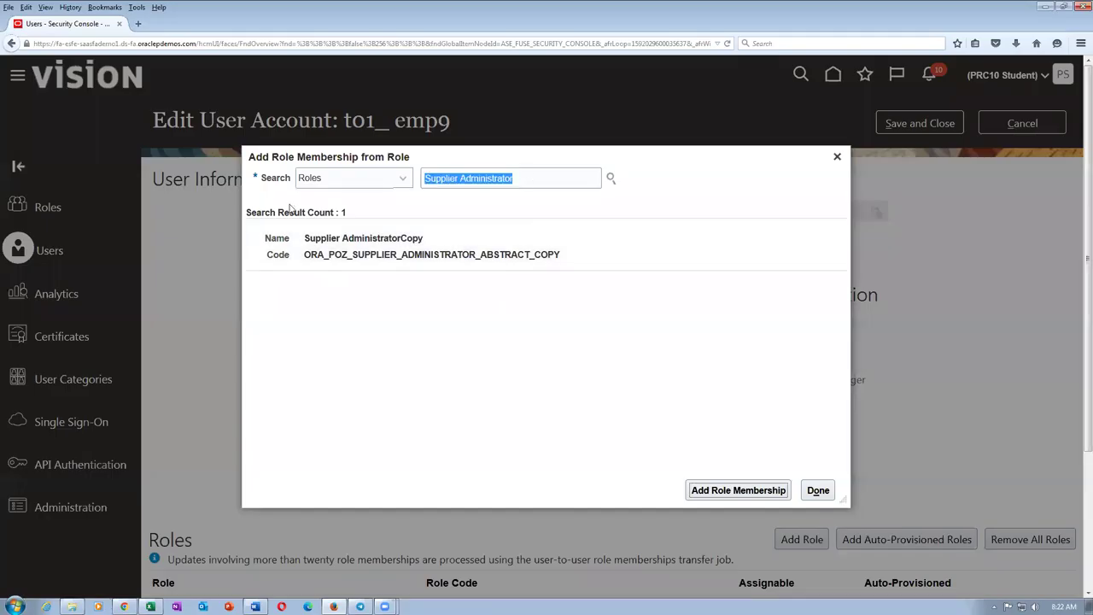
key(ctrl+v)
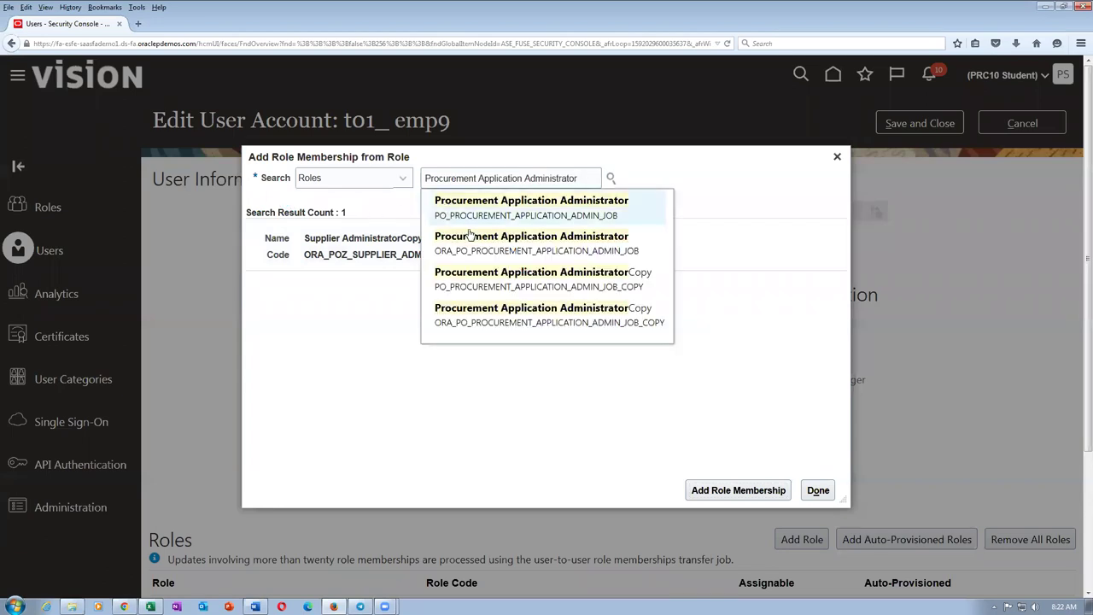
click(475, 247)
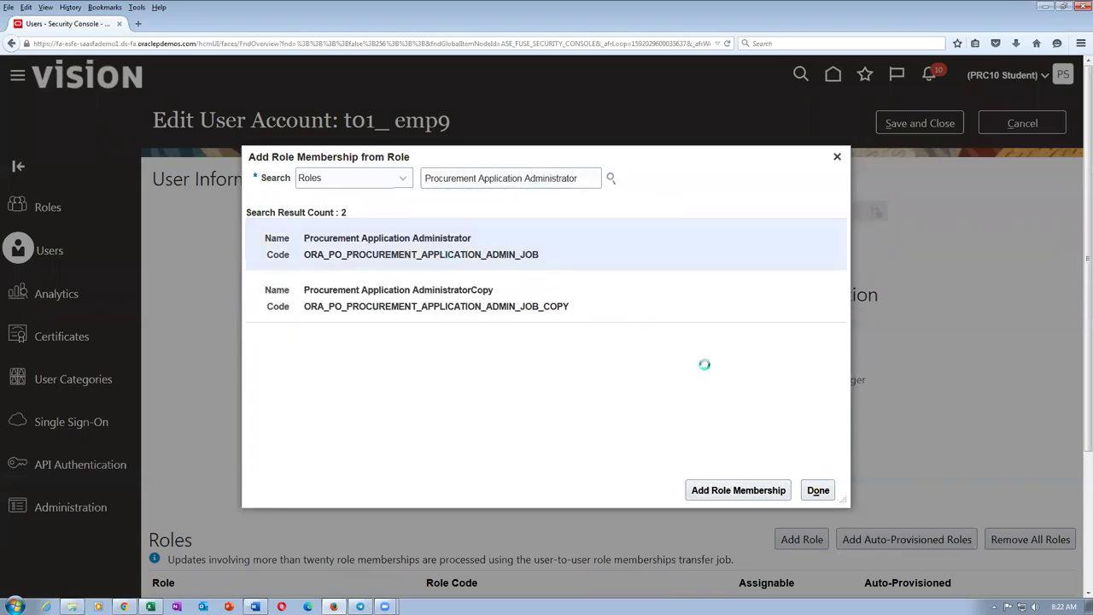
click(719, 492)
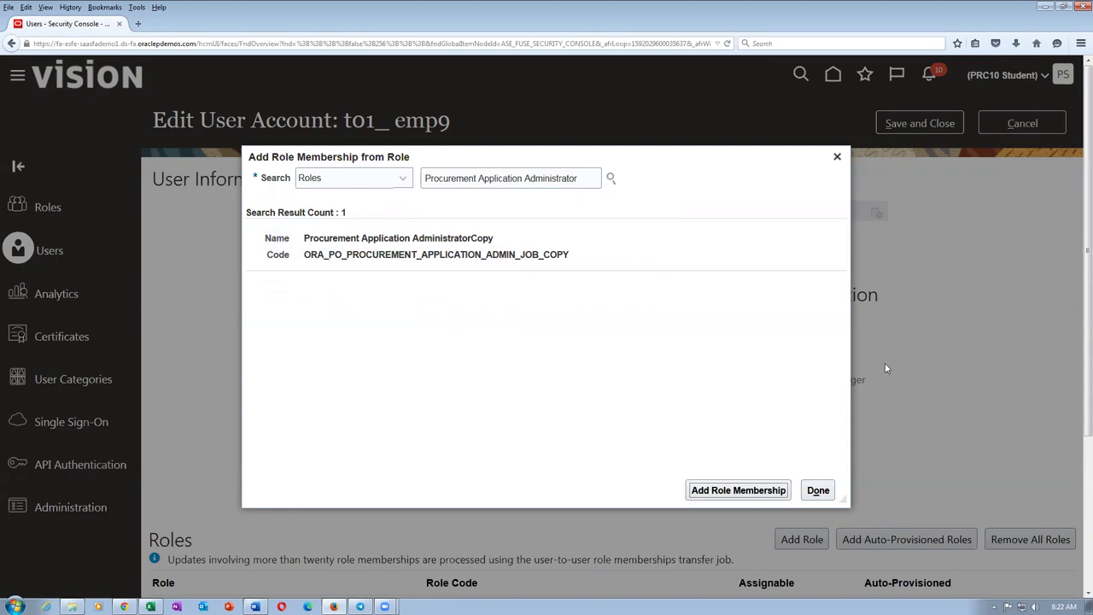
click(818, 490)
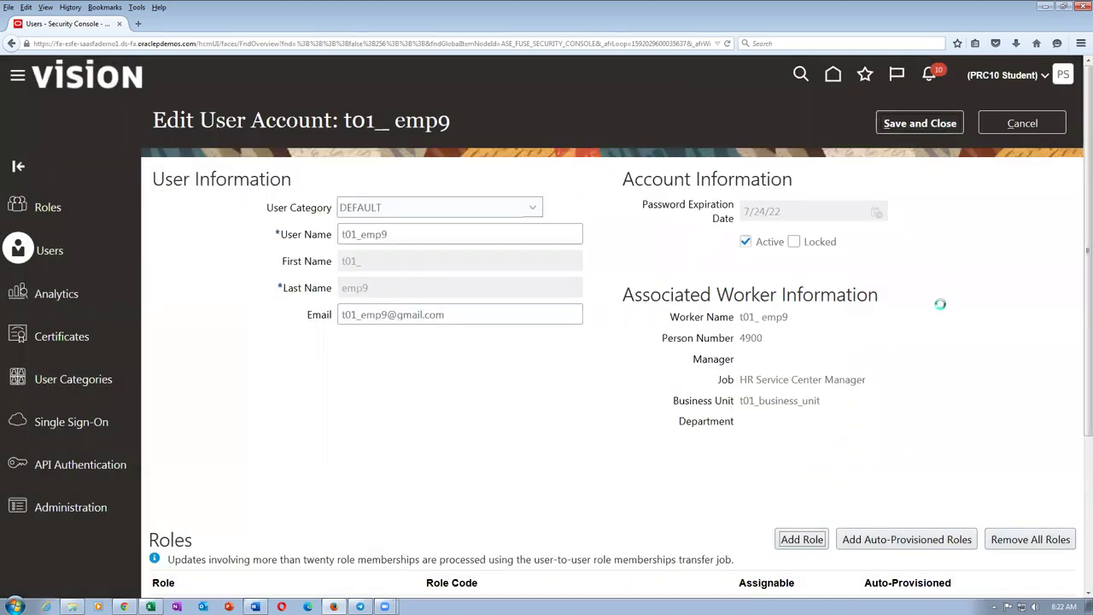
Step: Save and close t01_emp9's account, then open the next employee user, t01_emp10
key(alt+shift+s)
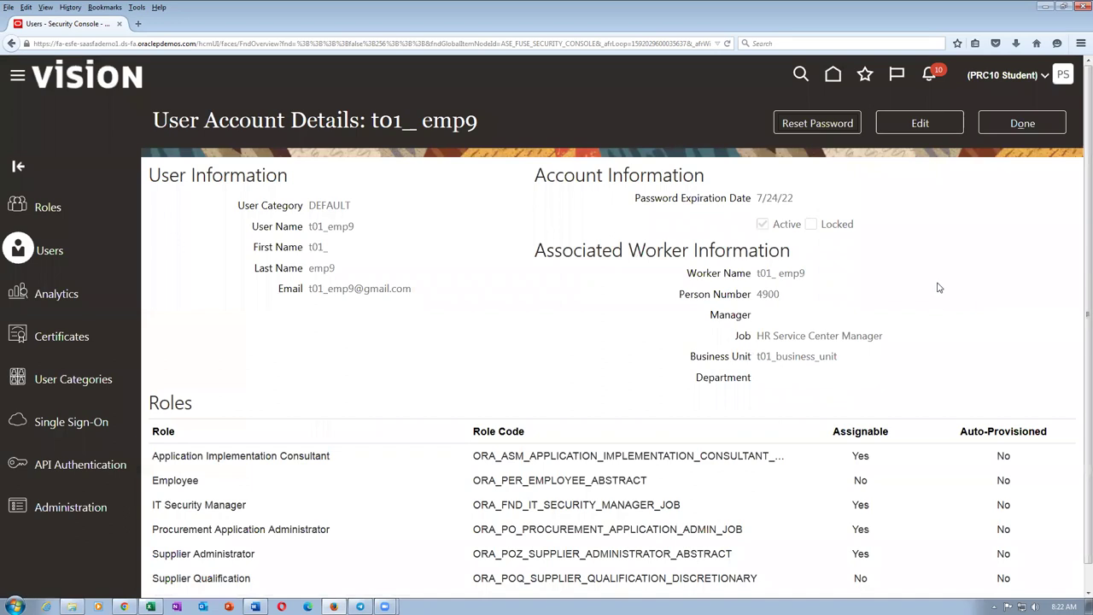
click(1032, 128)
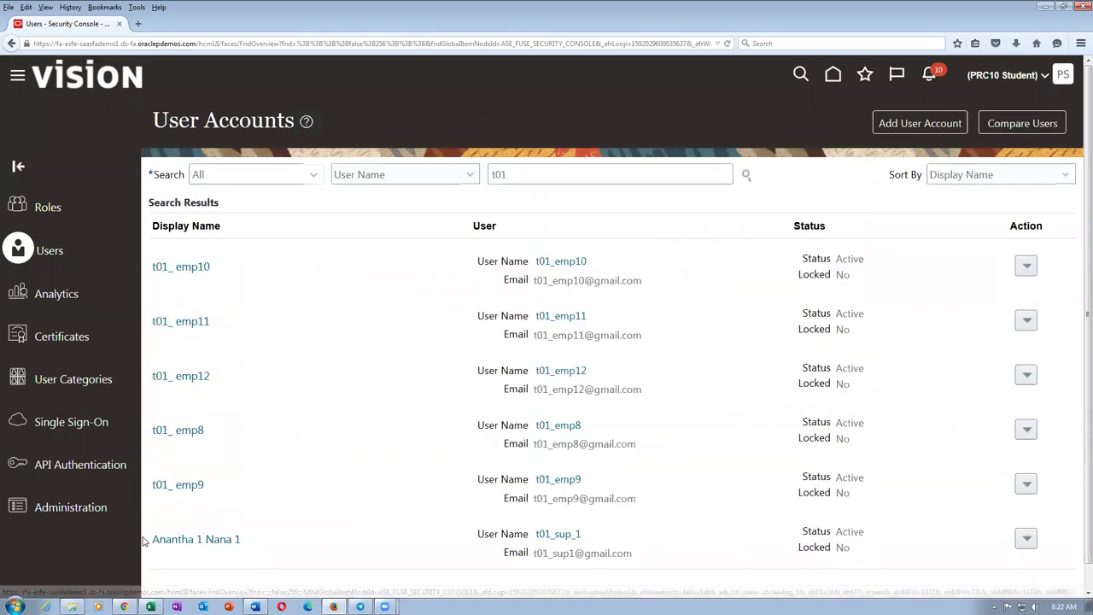
click(183, 269)
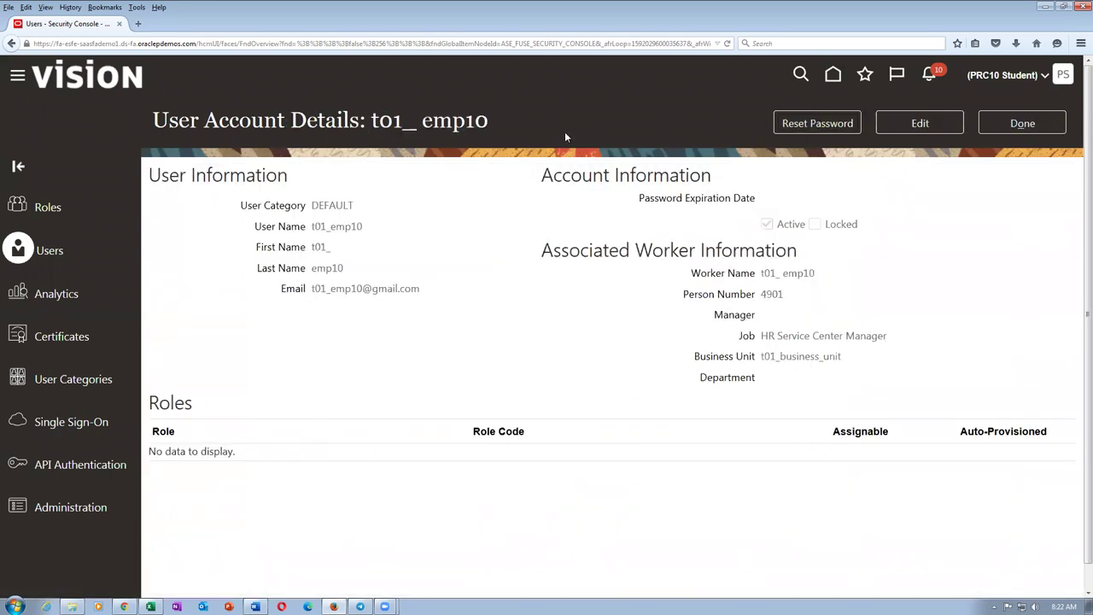
Step: Manually reset t01_emp10's password, then edit the account to add roles
click(818, 123)
click(257, 293)
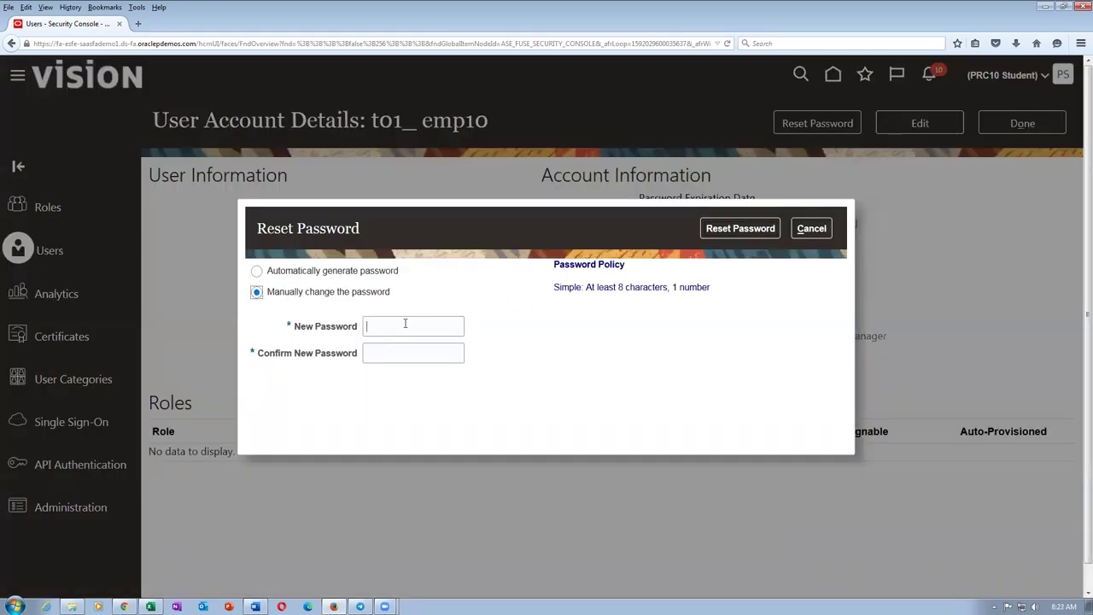
click(391, 327)
click(739, 229)
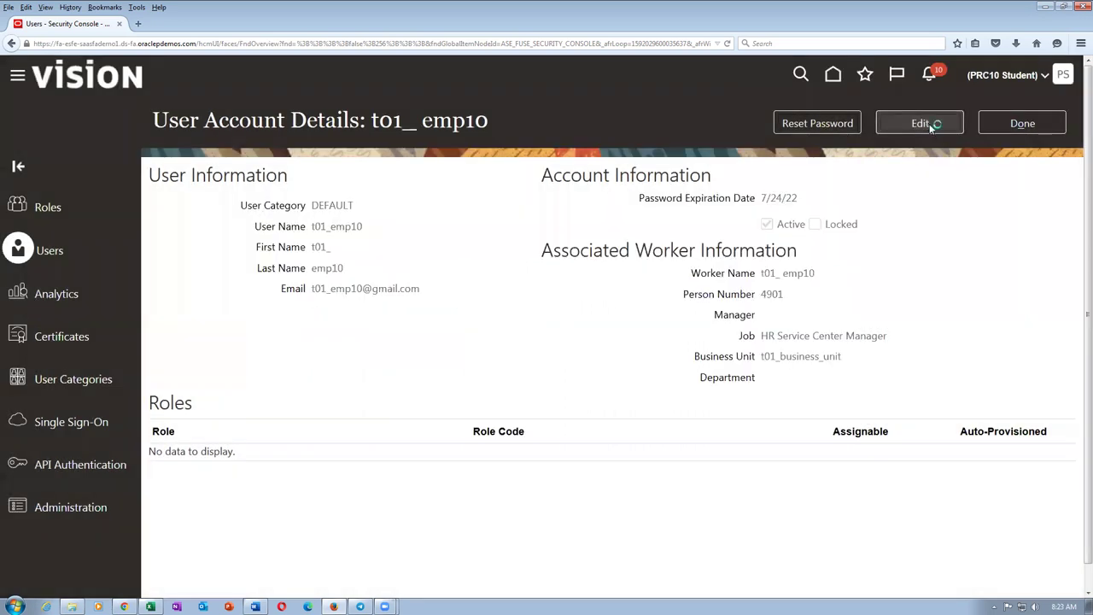
click(930, 128)
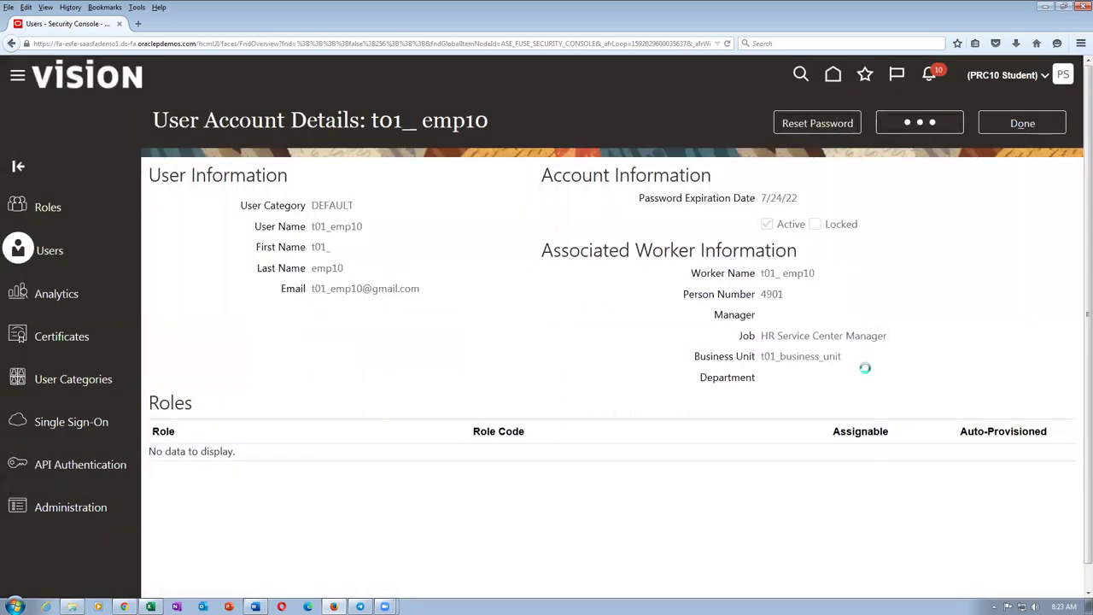
click(807, 540)
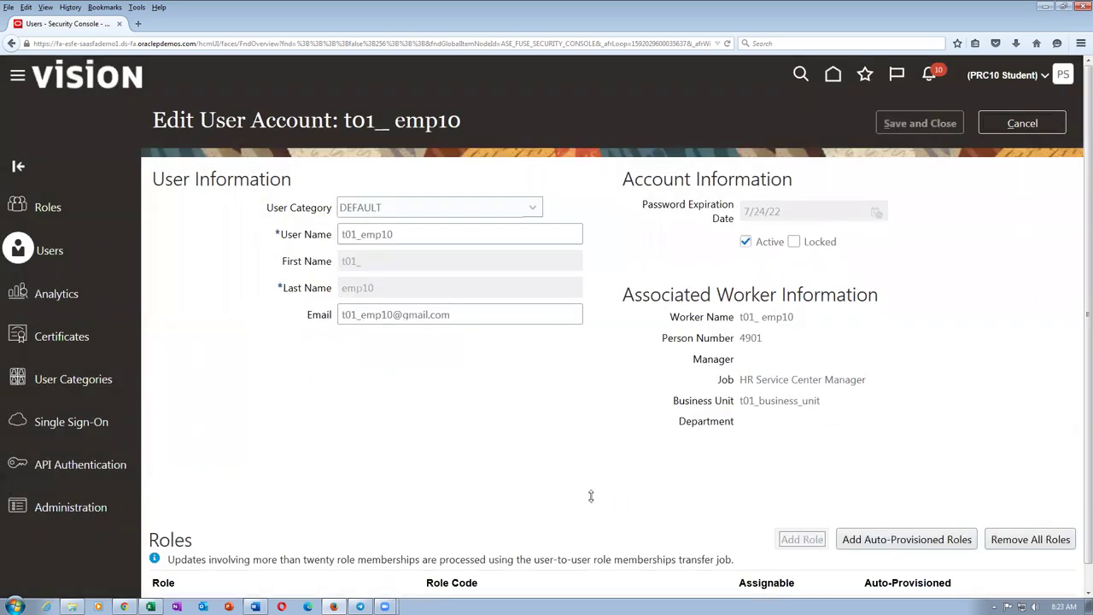
Step: Add the Application Implementation Consultant role, pasted from the worksheet
key(alt+Tab)
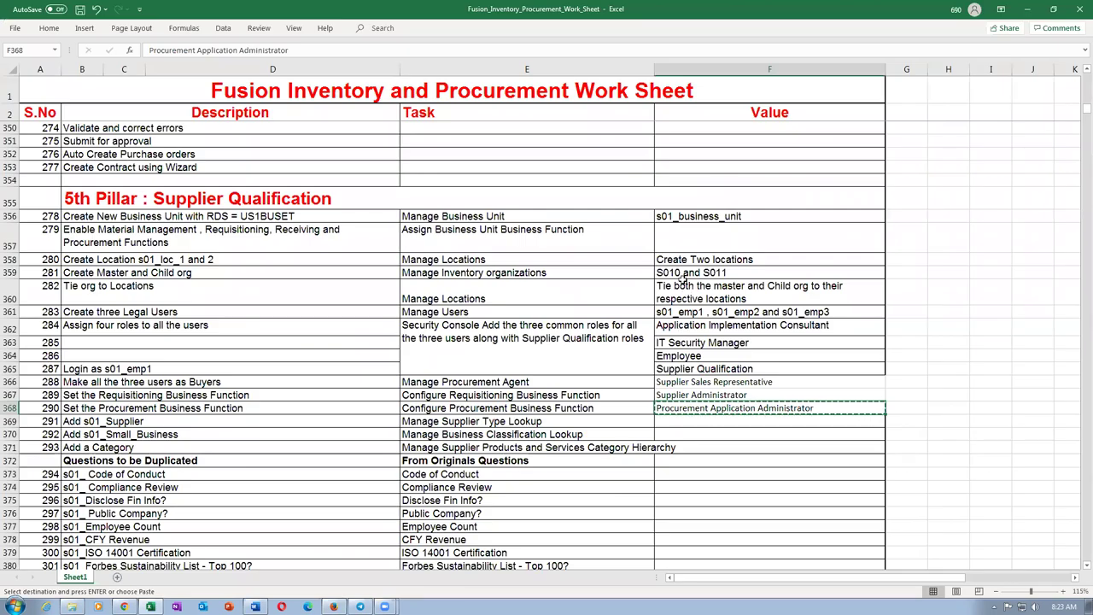
click(700, 327)
key(ctrl+c)
key(alt+Tab)
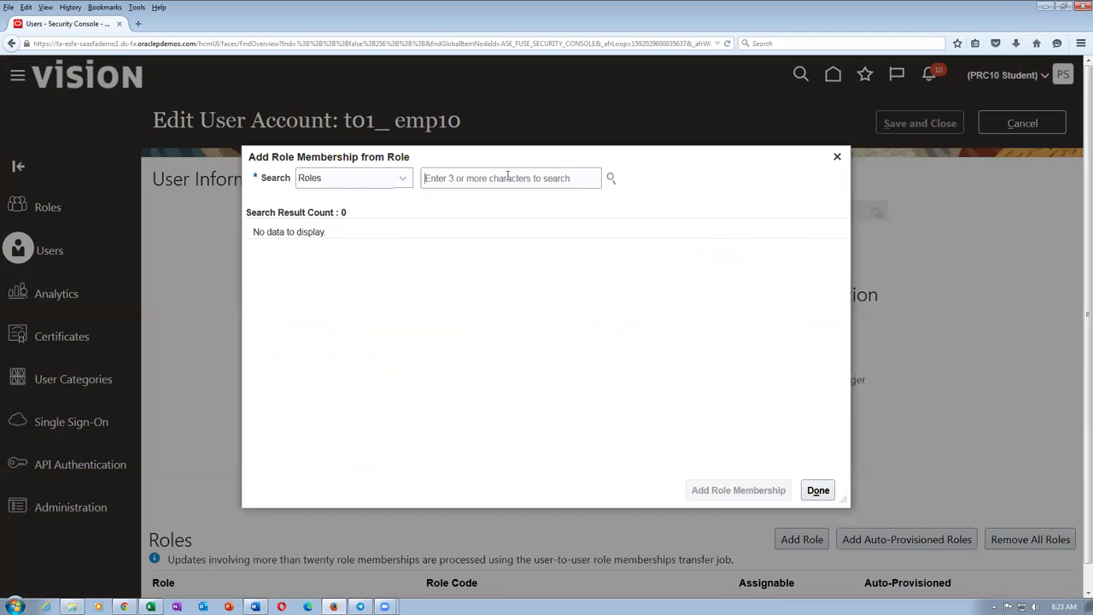
click(509, 176)
key(ctrl+v)
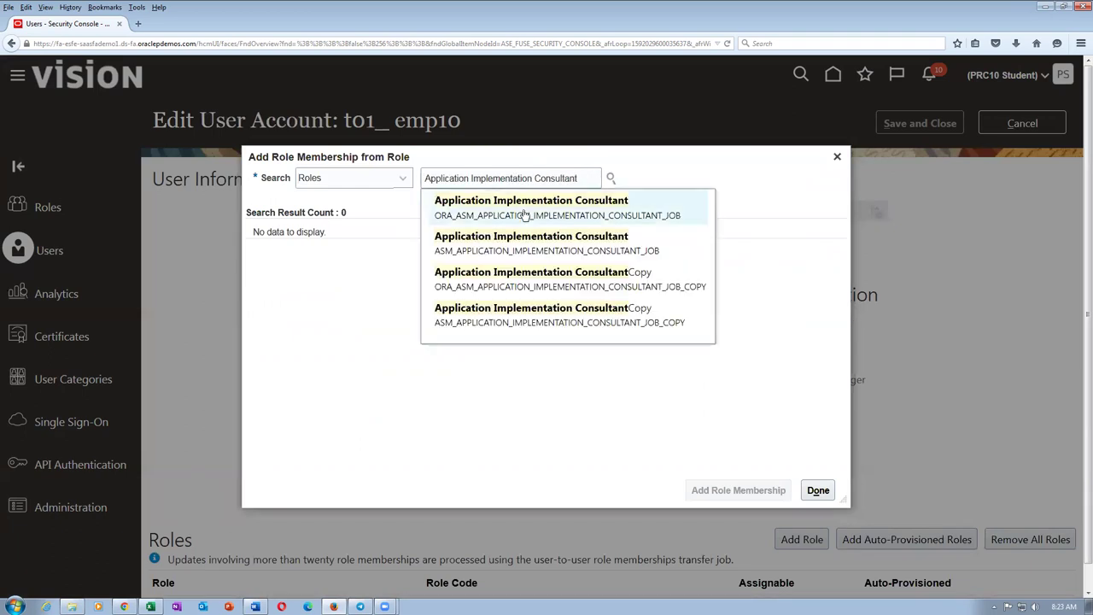
click(457, 213)
click(480, 252)
click(711, 493)
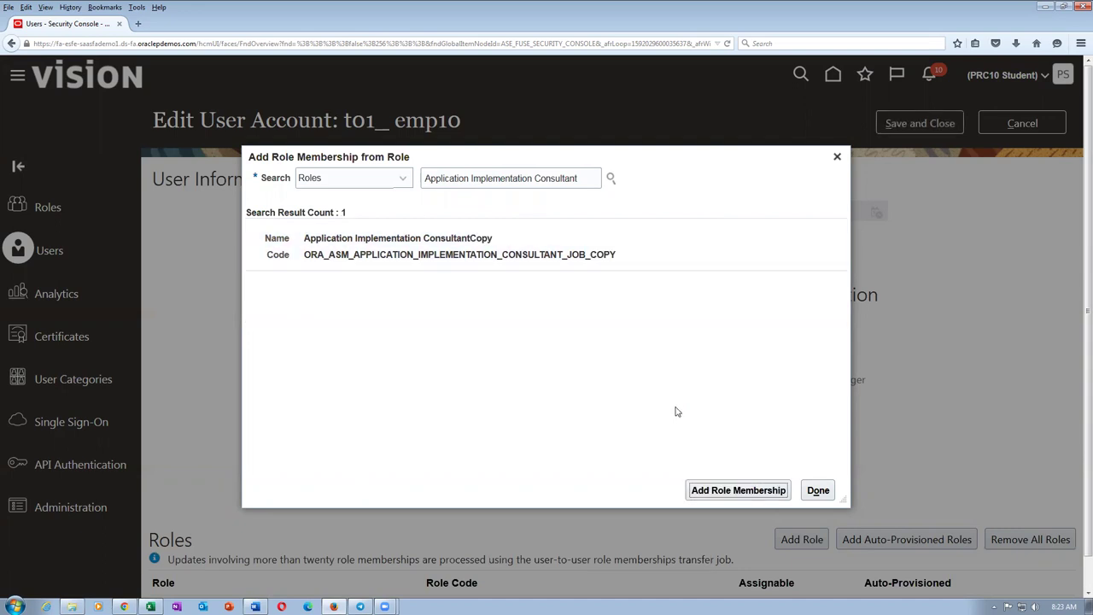
Step: Add the IT Security Manager role to t01_emp10
key(alt+Tab)
click(718, 343)
key(ctrl+c)
key(alt+Tab)
key(ctrl+a)
key(ctrl+v)
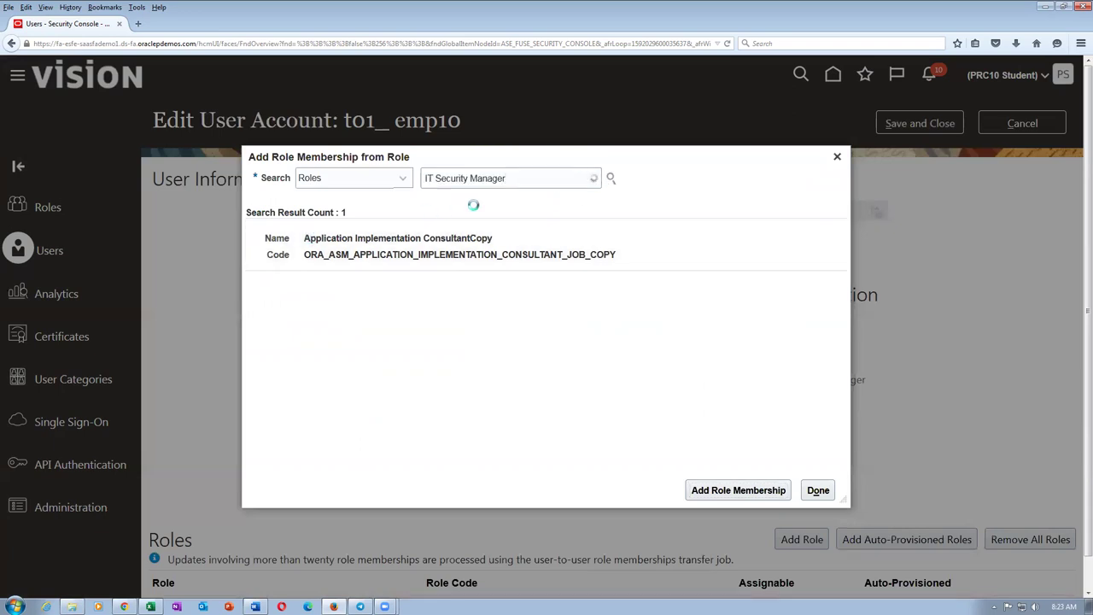
click(475, 215)
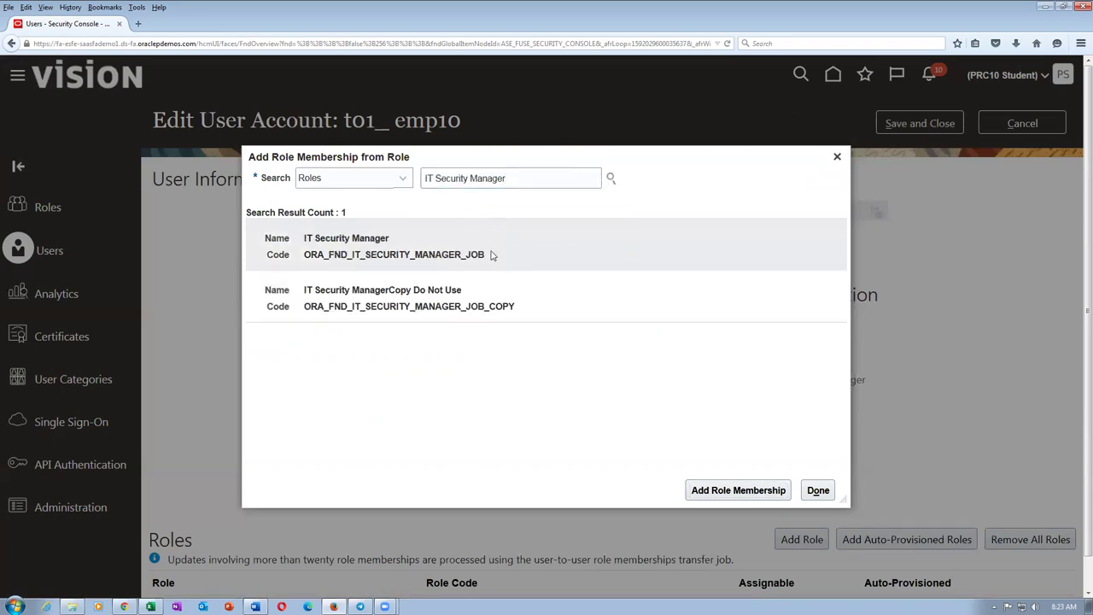
click(745, 493)
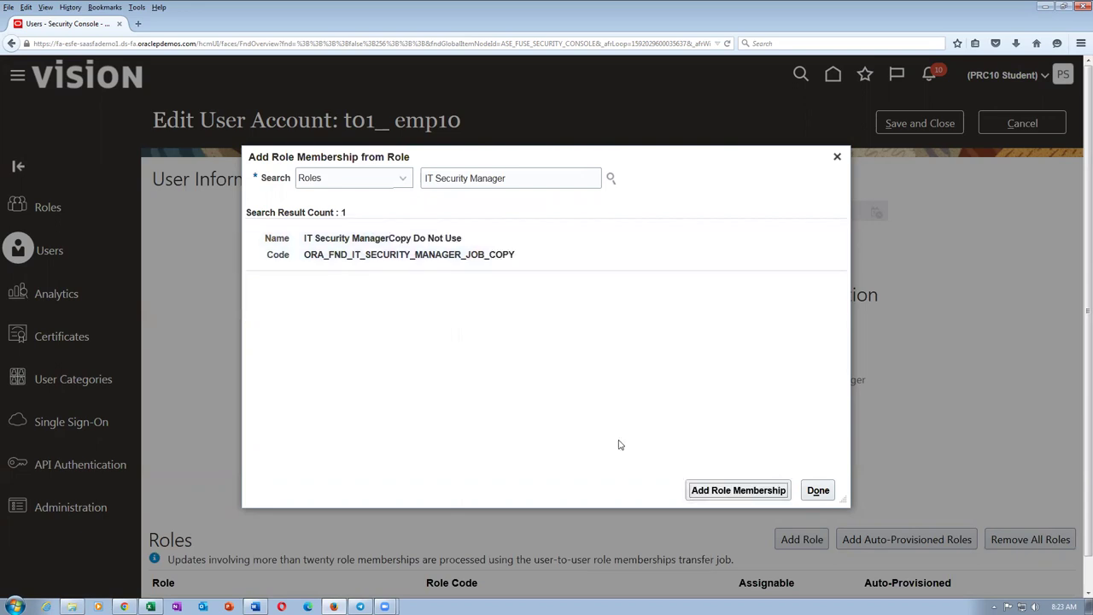
Step: Add the Employee role to t01_emp10
key(alt+Tab)
click(699, 356)
key(ctrl+c)
key(alt+Tab)
key(ctrl+a)
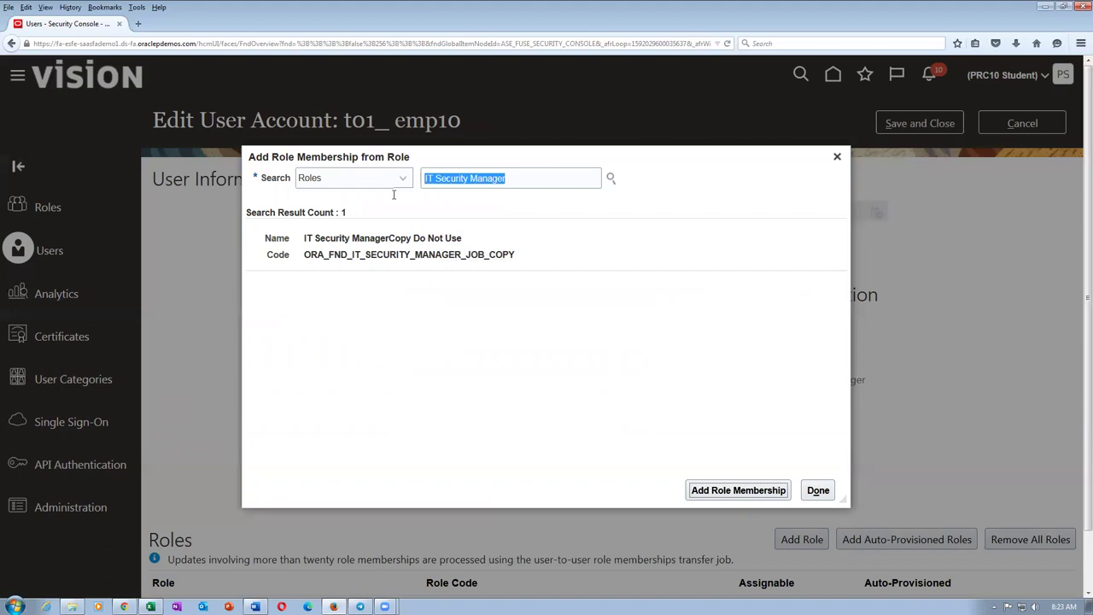
key(ctrl+v)
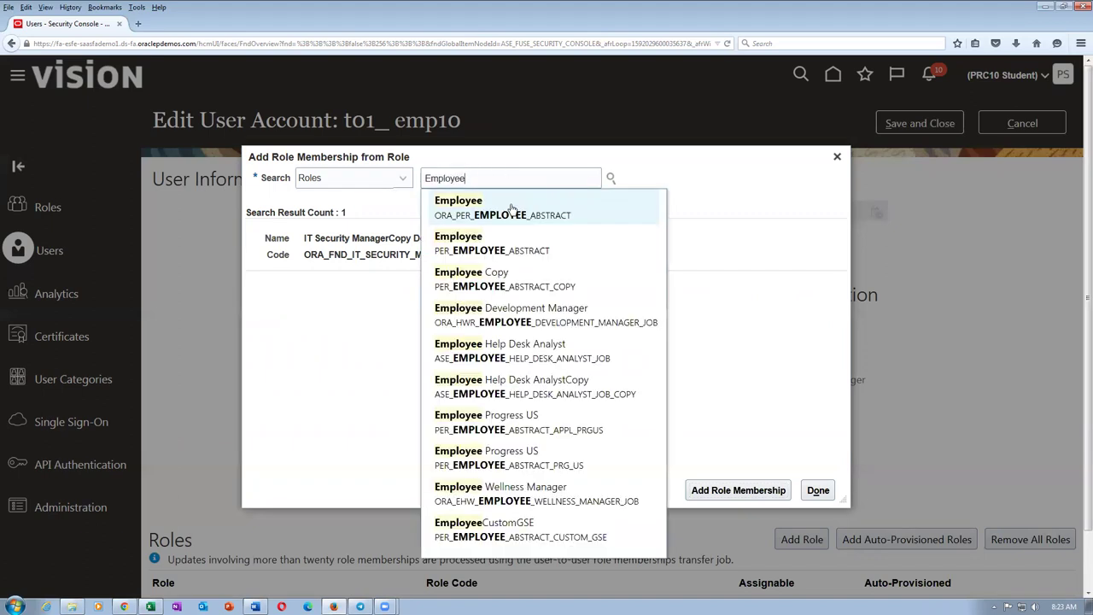
click(516, 205)
click(736, 490)
Step: Add the Supplier Qualification role to t01_emp10
key(alt+Tab)
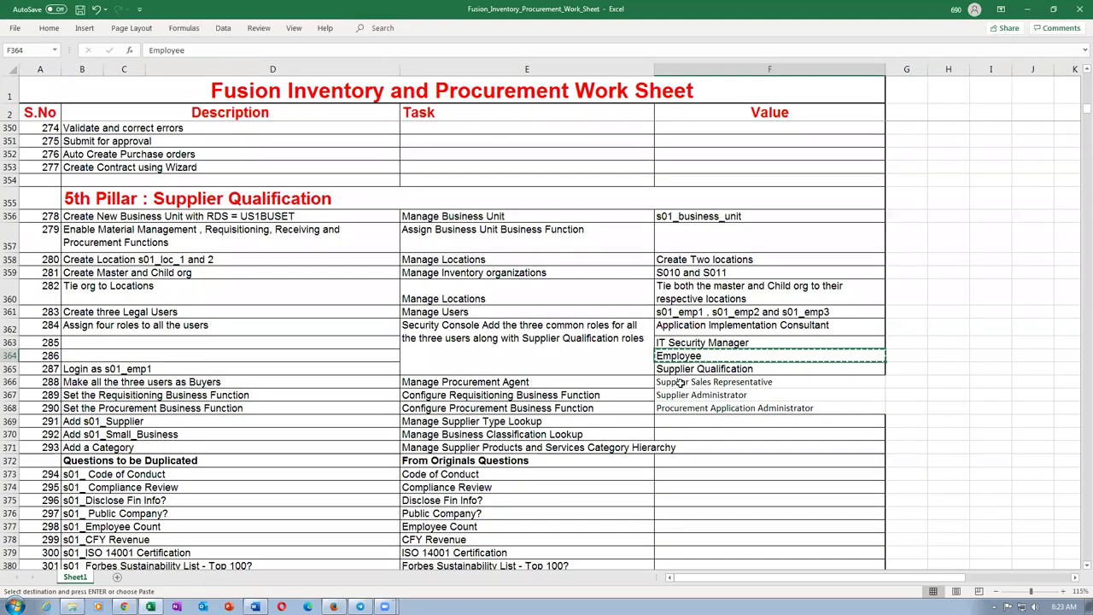
click(683, 369)
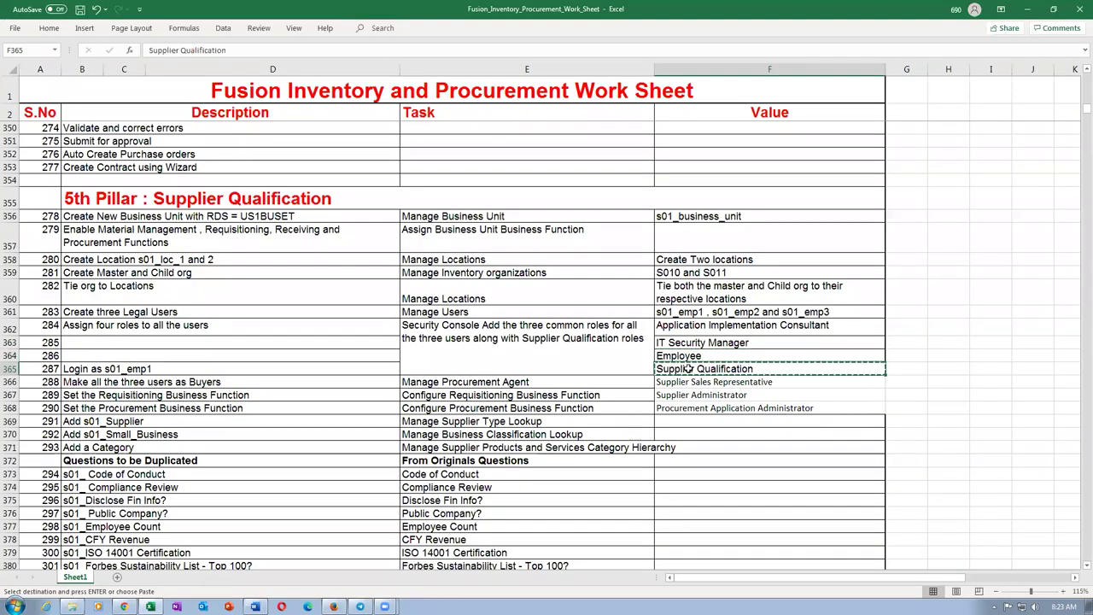
key(alt+Tab)
drag(482, 178, 327, 196)
key(ctrl+v)
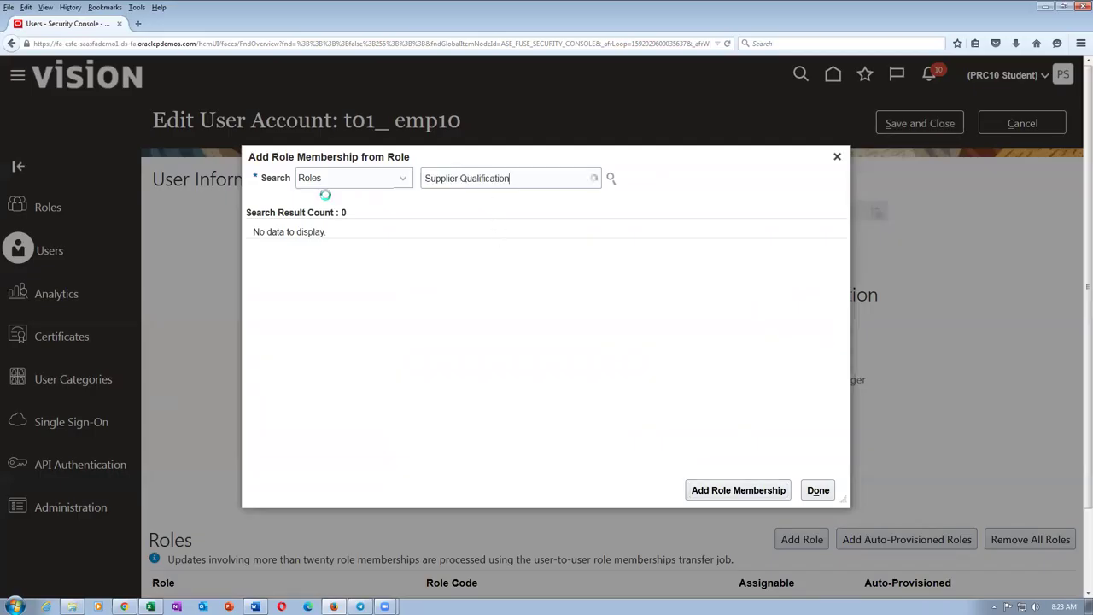
key(Down)
key(Return)
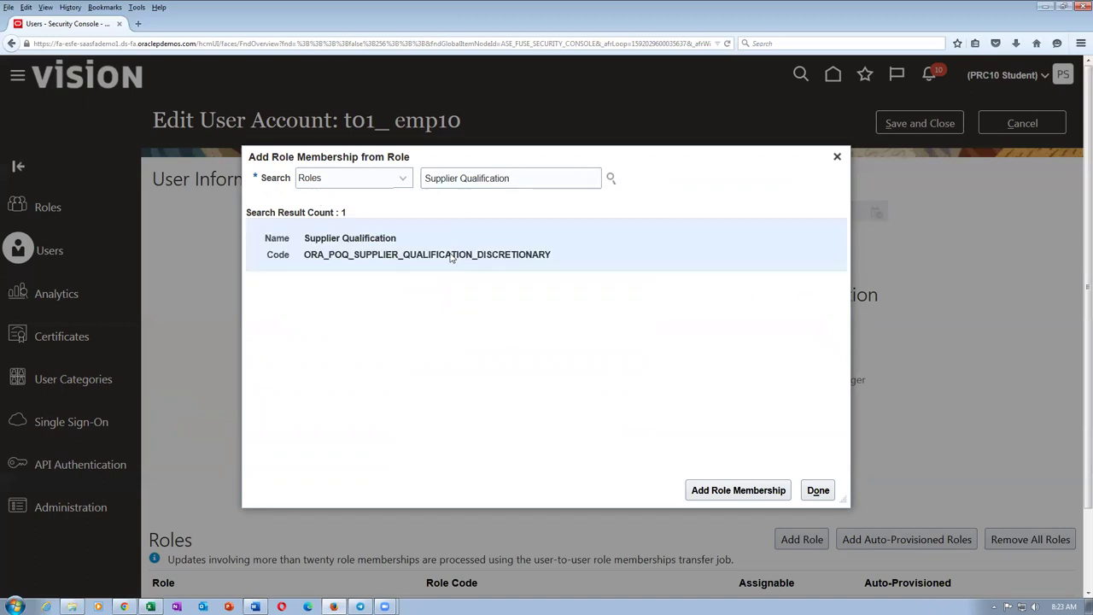
click(727, 490)
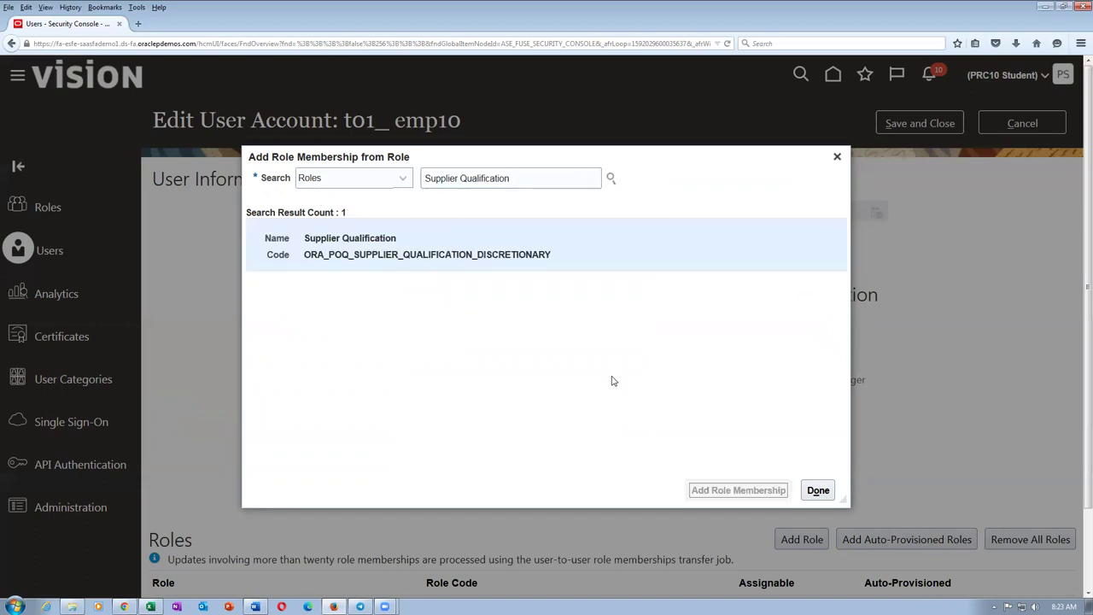
Step: Add the Supplier Sales Representative role to t01_emp10
key(alt+Tab)
click(683, 384)
key(ctrl+c)
key(alt+Tab)
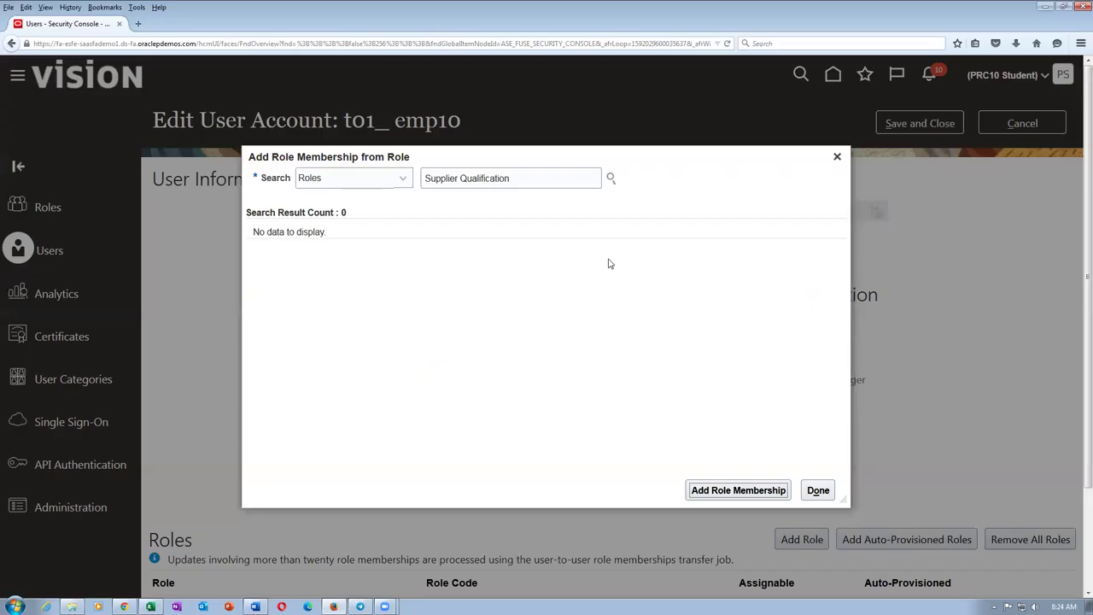
triple_click(539, 177)
key(ctrl+v)
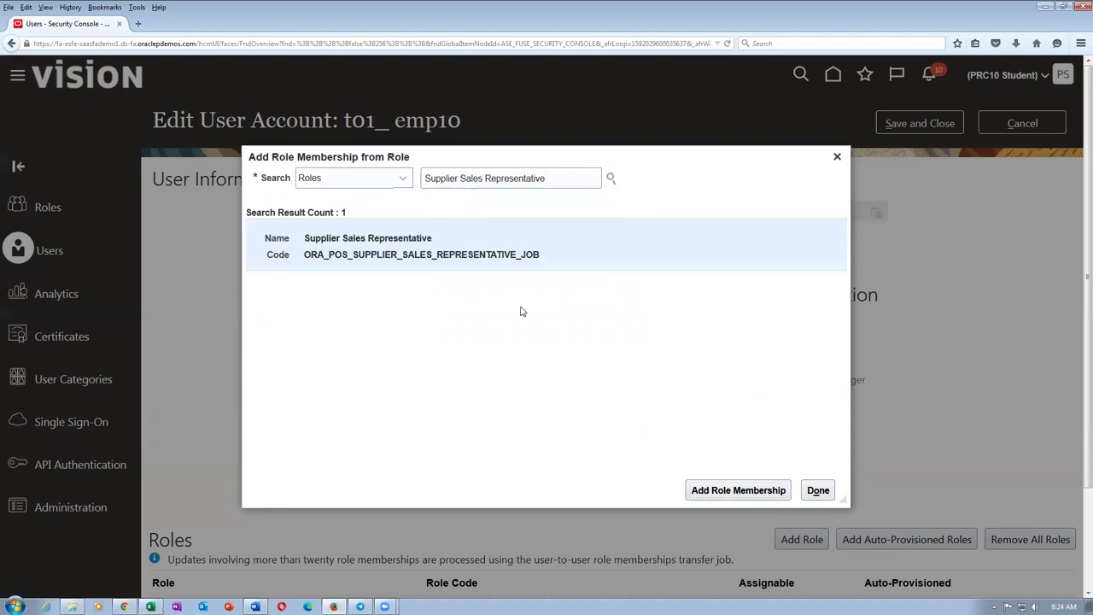
click(726, 490)
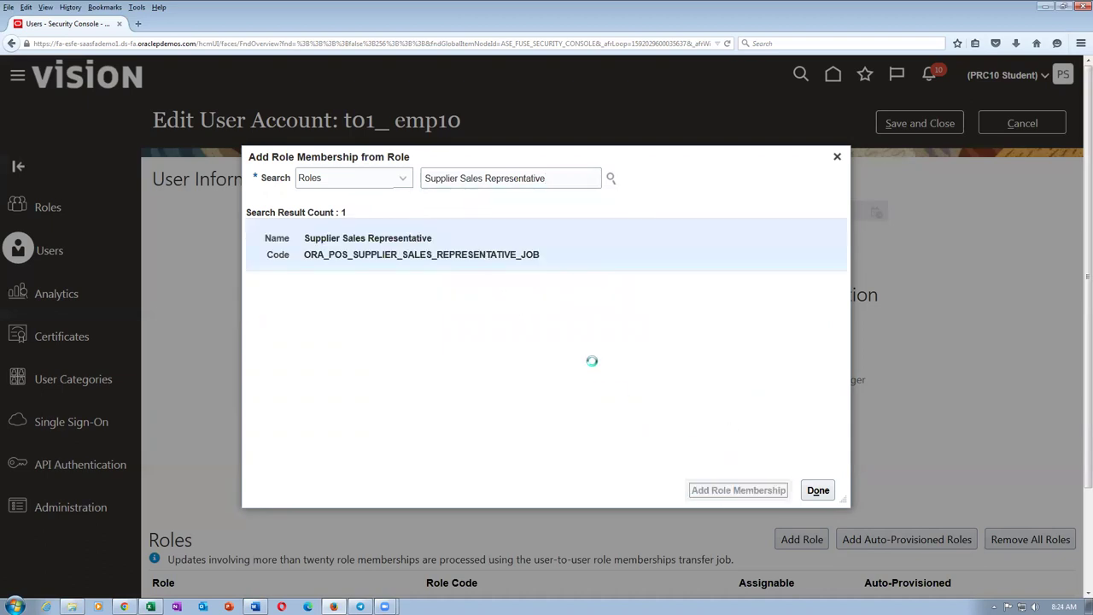
Step: Add the Supplier Administrator role to t01_emp10
key(alt+Tab)
click(698, 395)
key(ctrl+c)
key(alt+Tab)
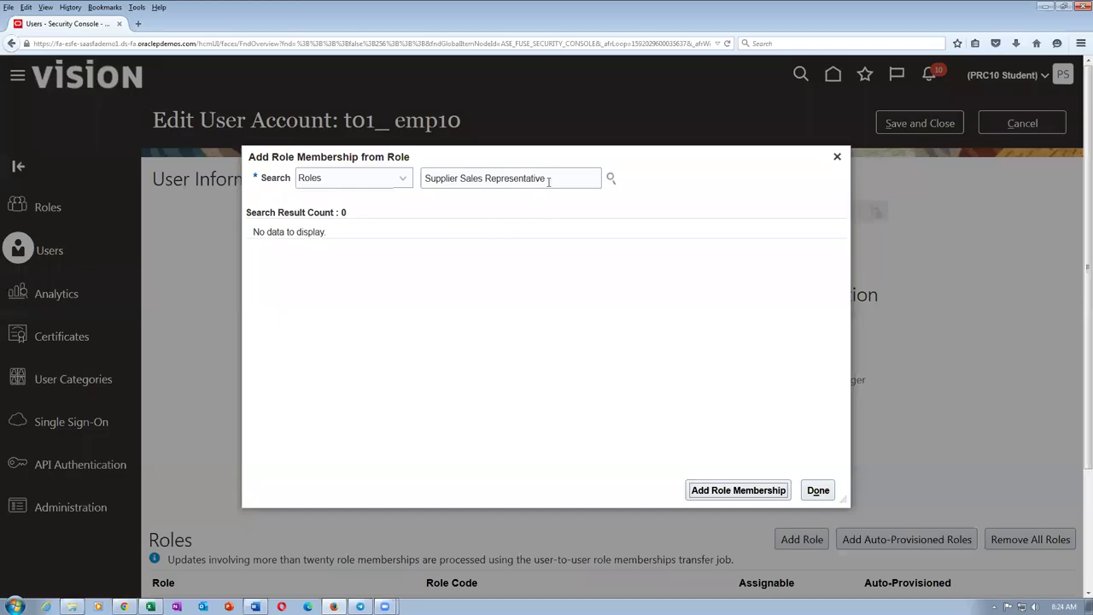
triple_click(548, 181)
key(ctrl+v)
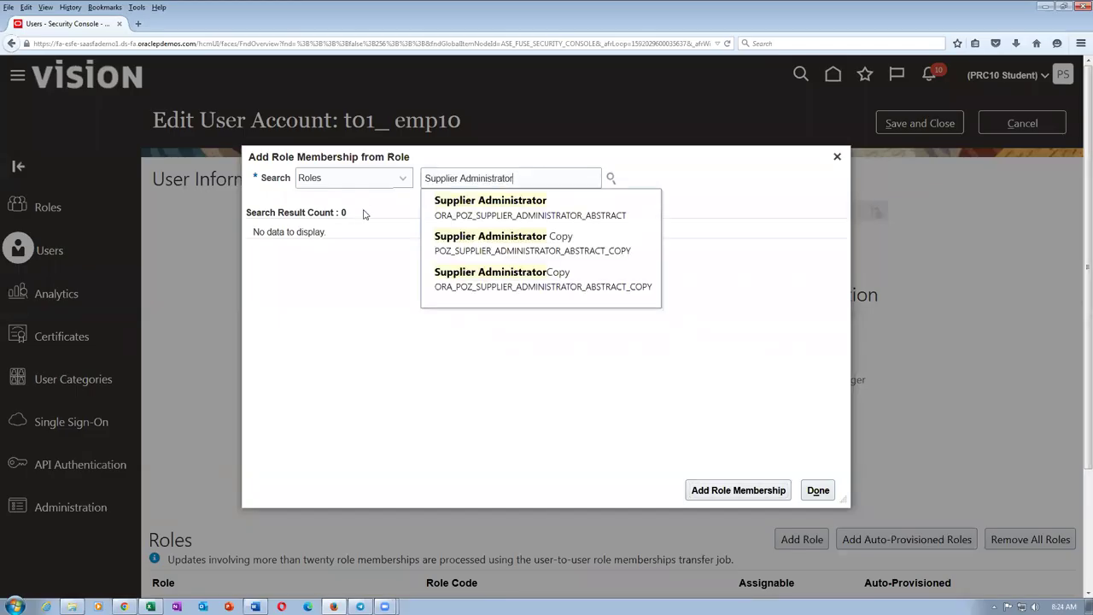
click(483, 213)
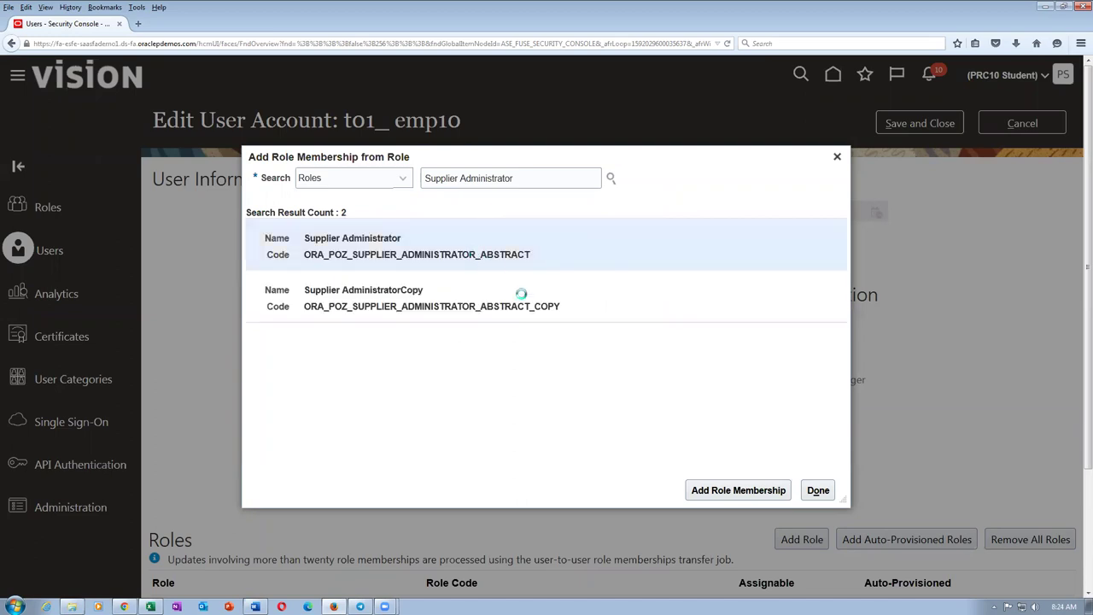
click(738, 489)
Step: Add the Procurement Application Administrator role and save t01_emp10's account
key(alt+Tab)
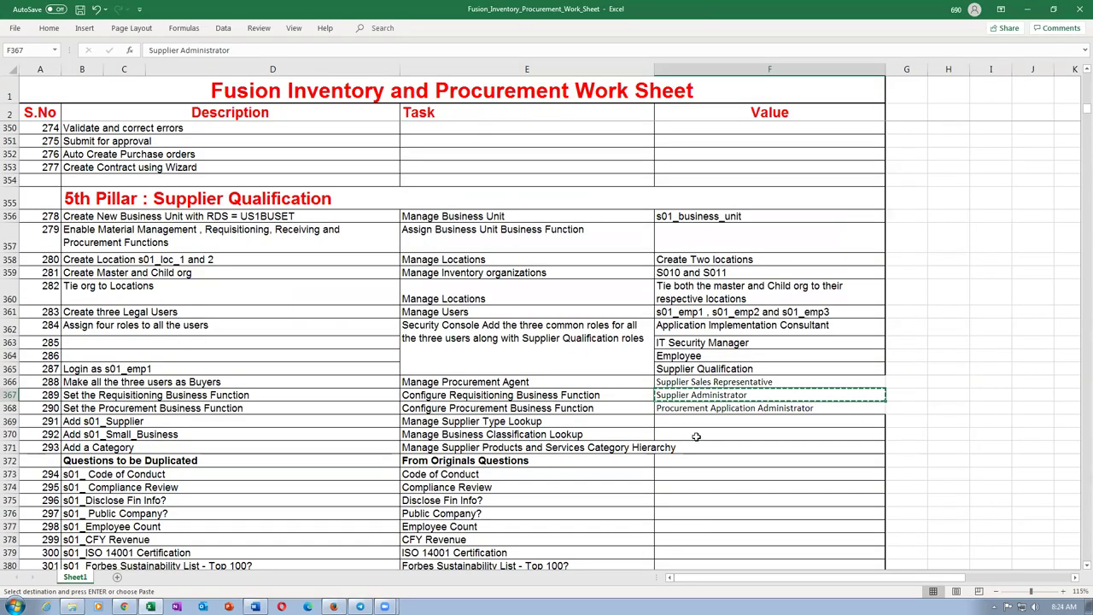
click(705, 408)
key(ctrl+c)
key(alt+Tab)
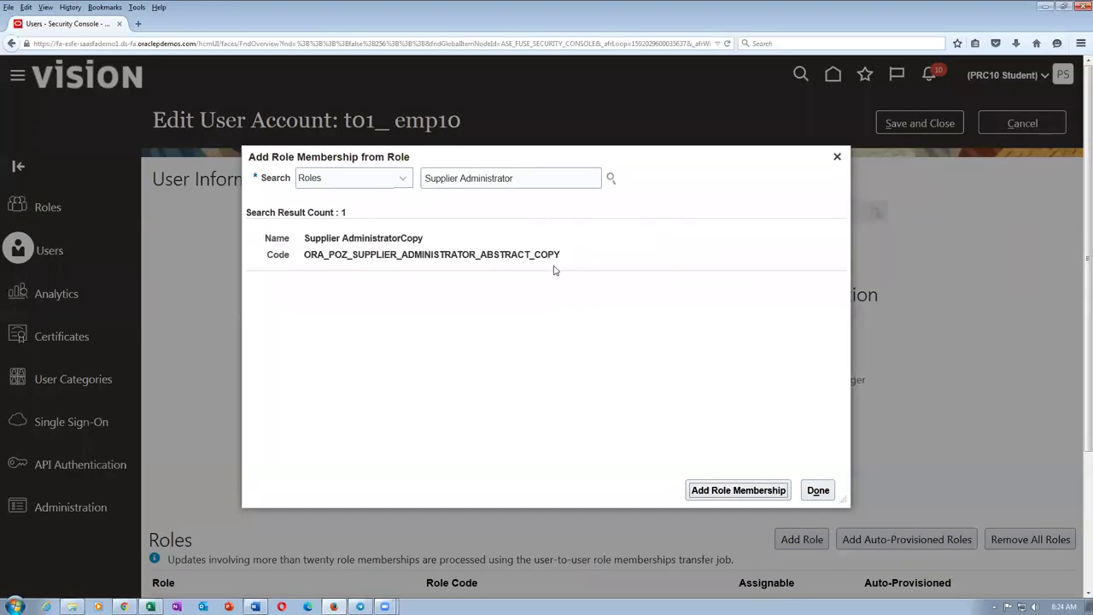
triple_click(525, 178)
key(ctrl+v)
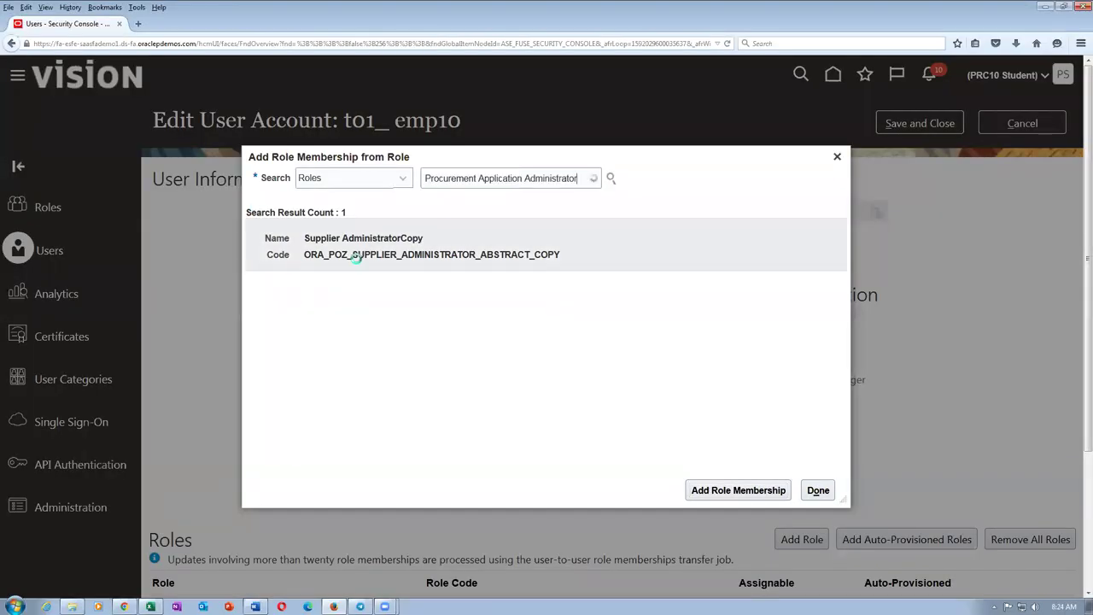
click(495, 245)
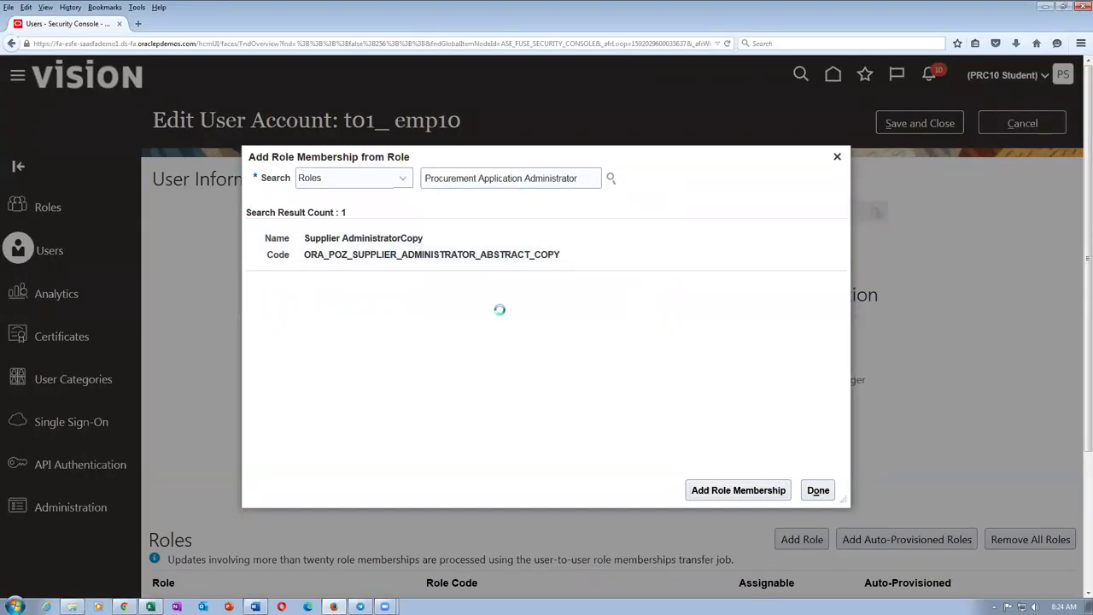
click(729, 490)
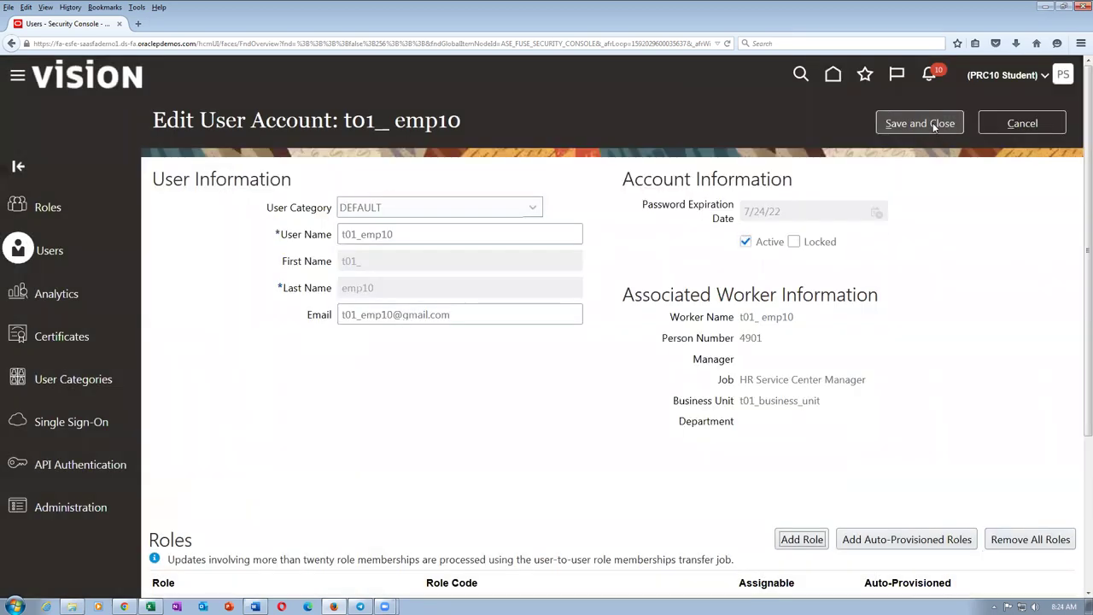
click(930, 123)
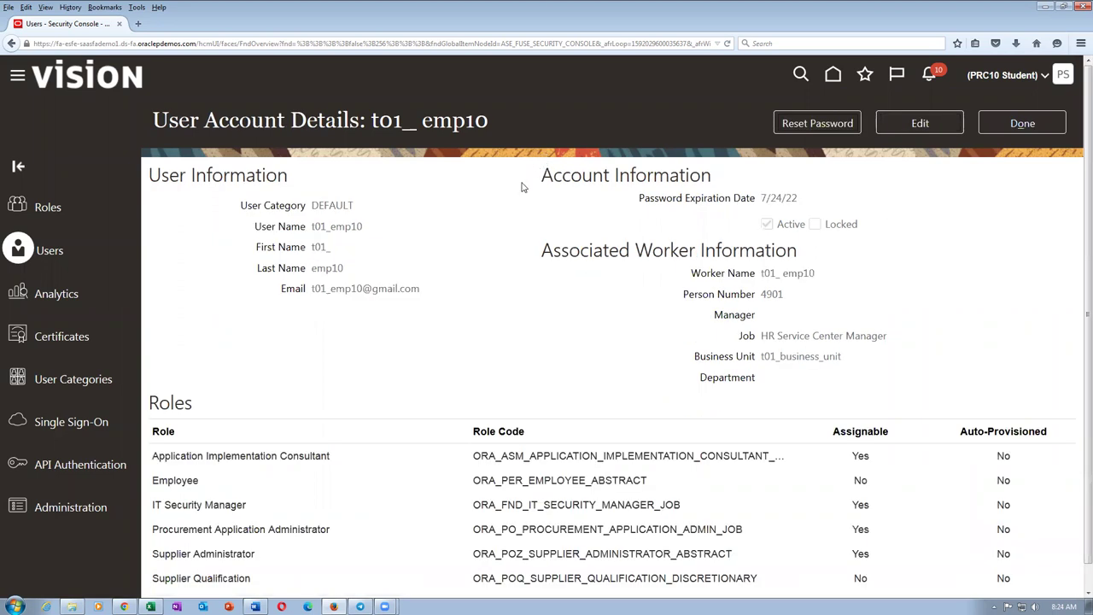
Step: Manually reset t01_emp11's password, then edit the account and open Add Role
click(1022, 123)
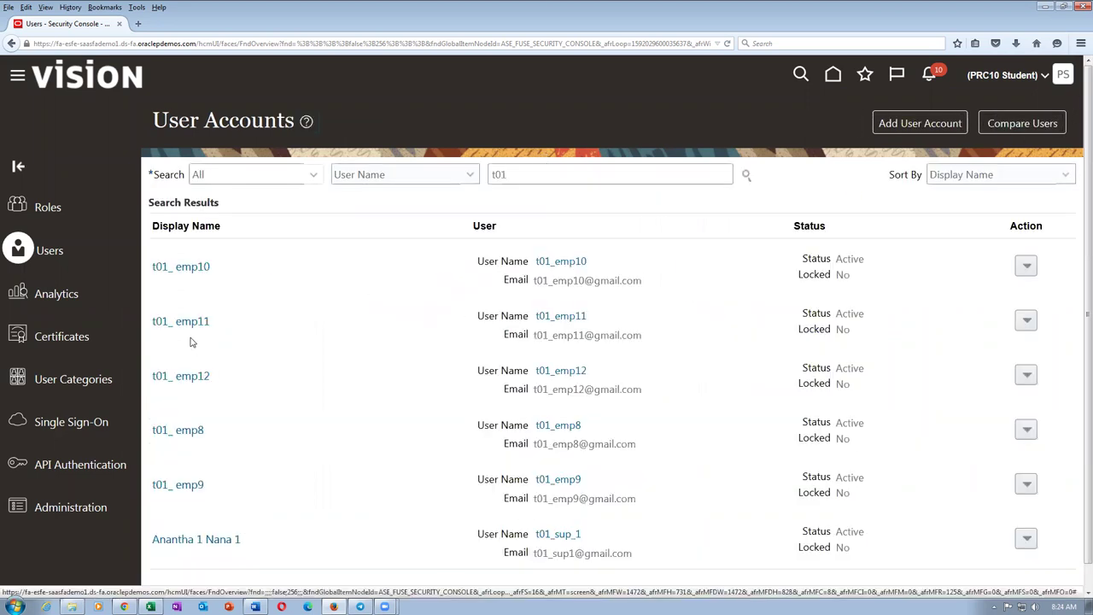
click(191, 322)
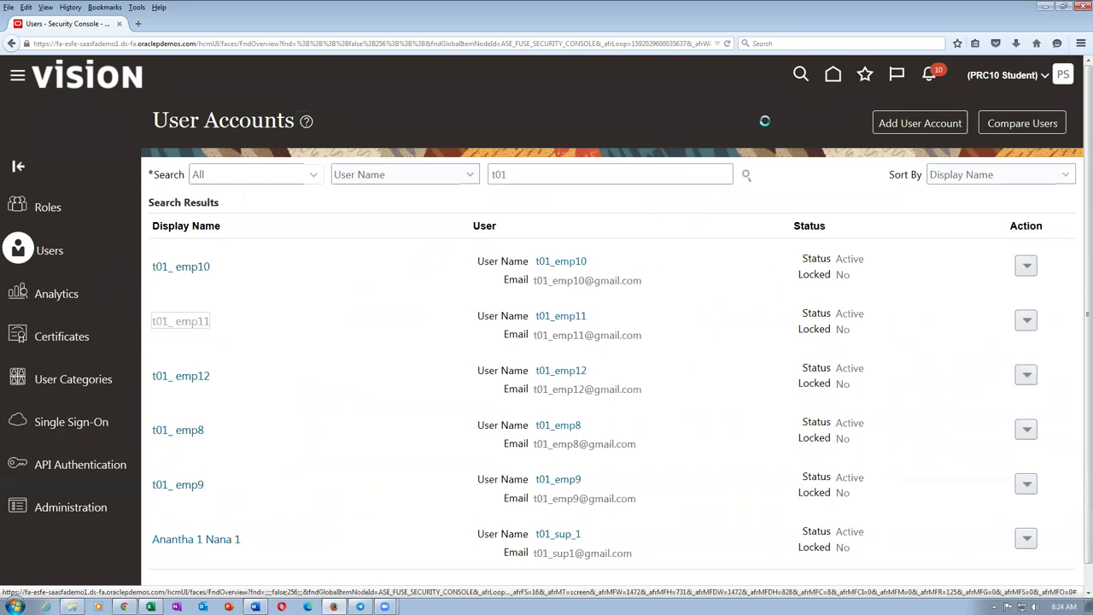
click(793, 127)
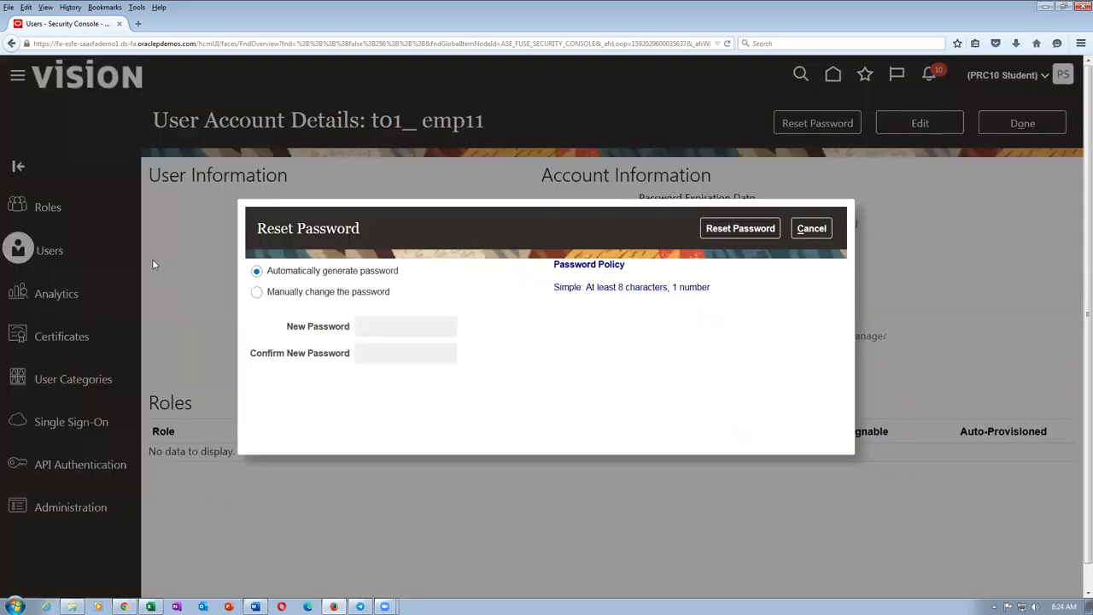
click(258, 292)
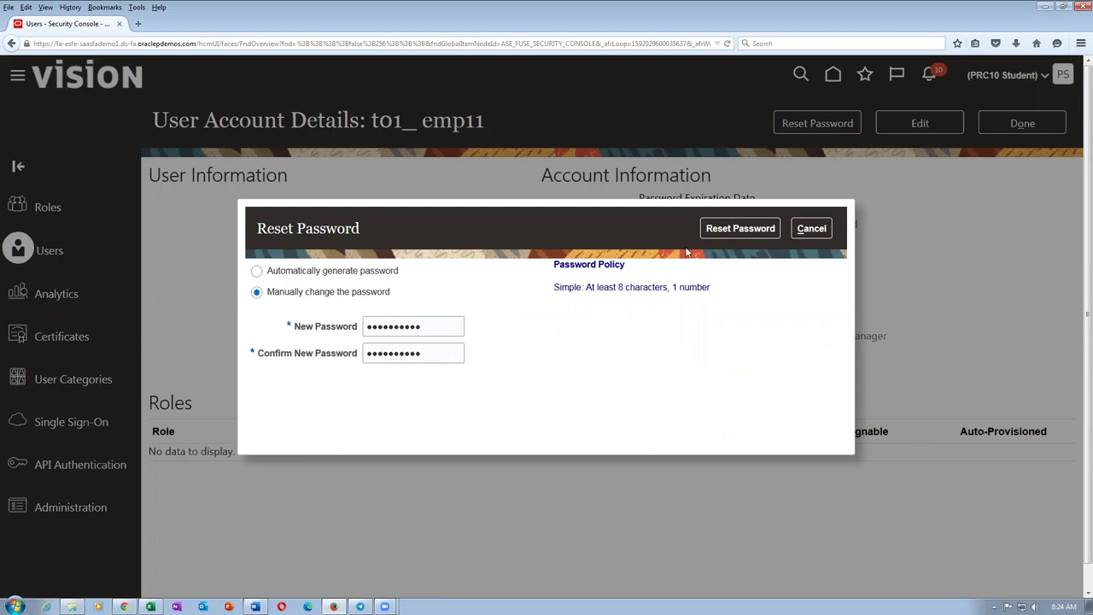
click(717, 229)
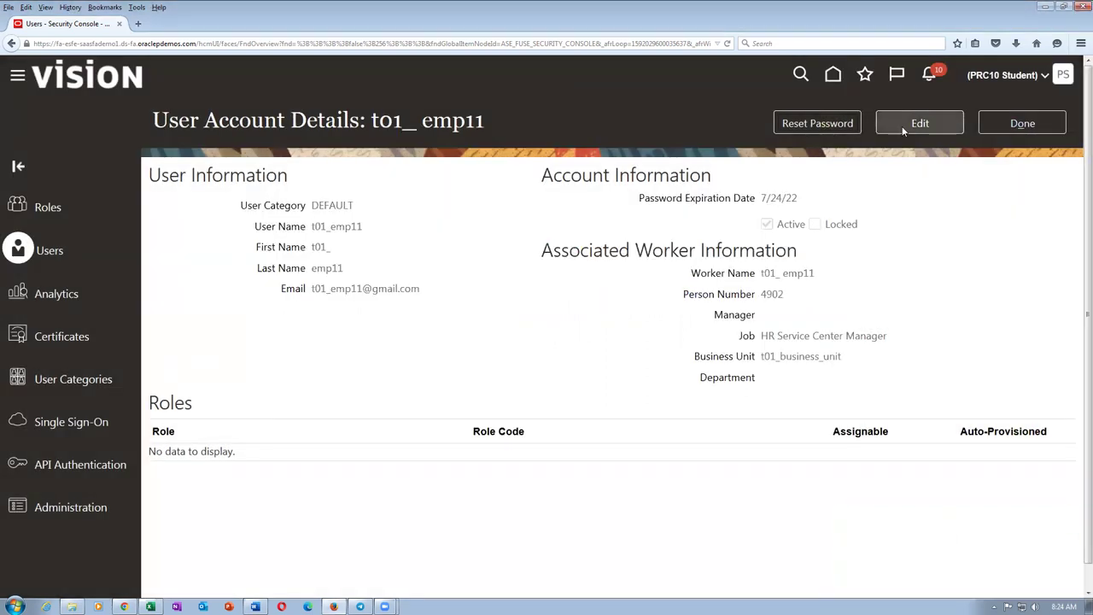
click(903, 127)
click(808, 544)
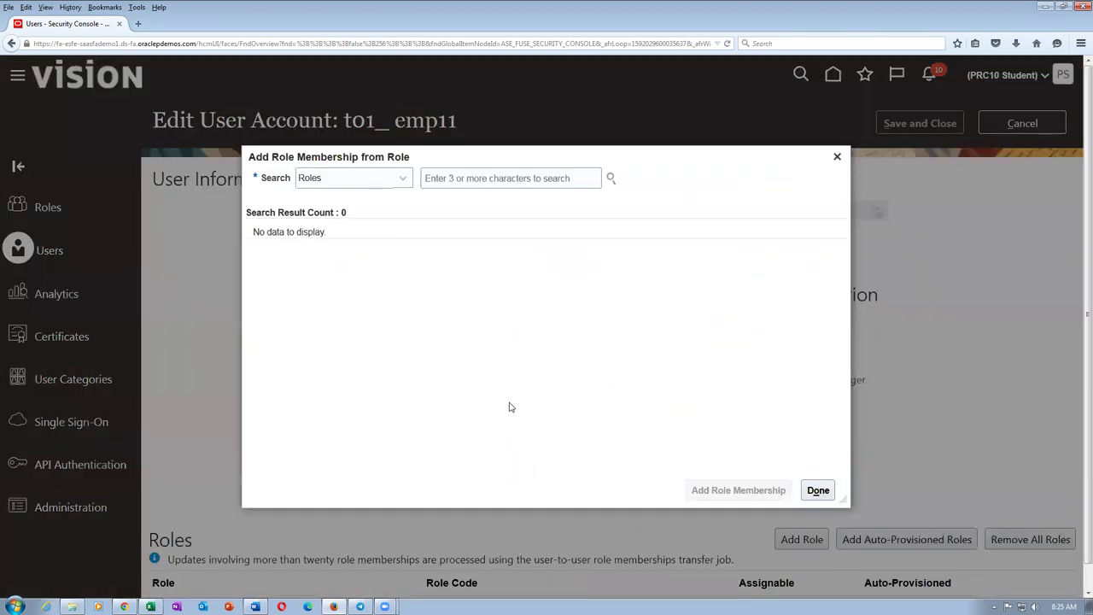
Step: Add the Application Implementation Consultant role to t01_emp11
key(alt+Tab)
click(683, 328)
key(ctrl+c)
key(alt+Tab)
key(ctrl+v)
click(534, 213)
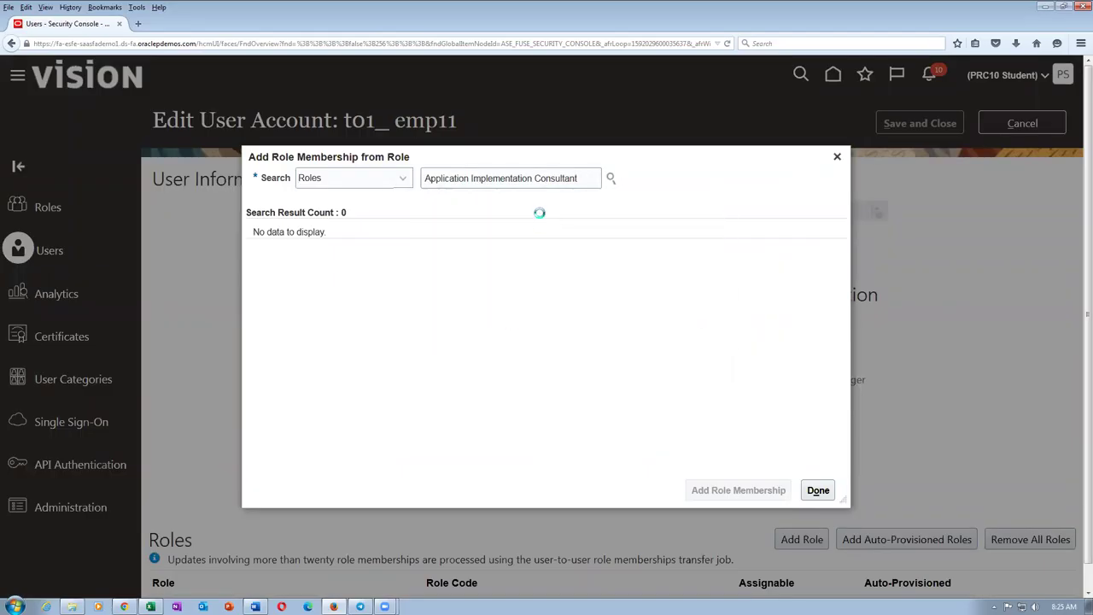
click(504, 261)
click(738, 490)
Step: Add the IT Security Manager role to t01_emp11
key(alt+Tab)
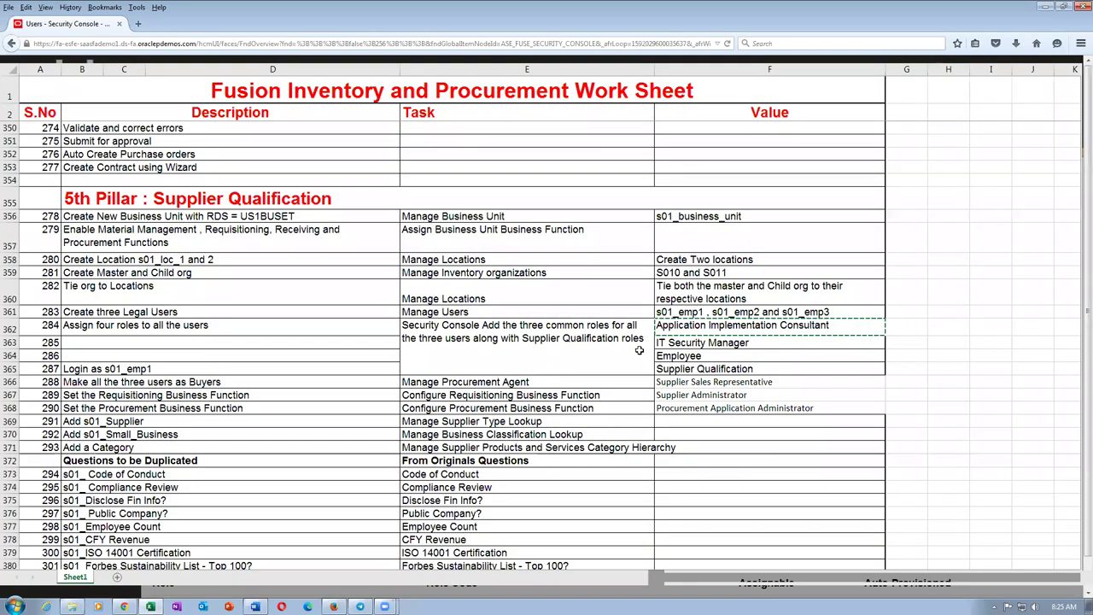
click(691, 341)
key(ctrl+c)
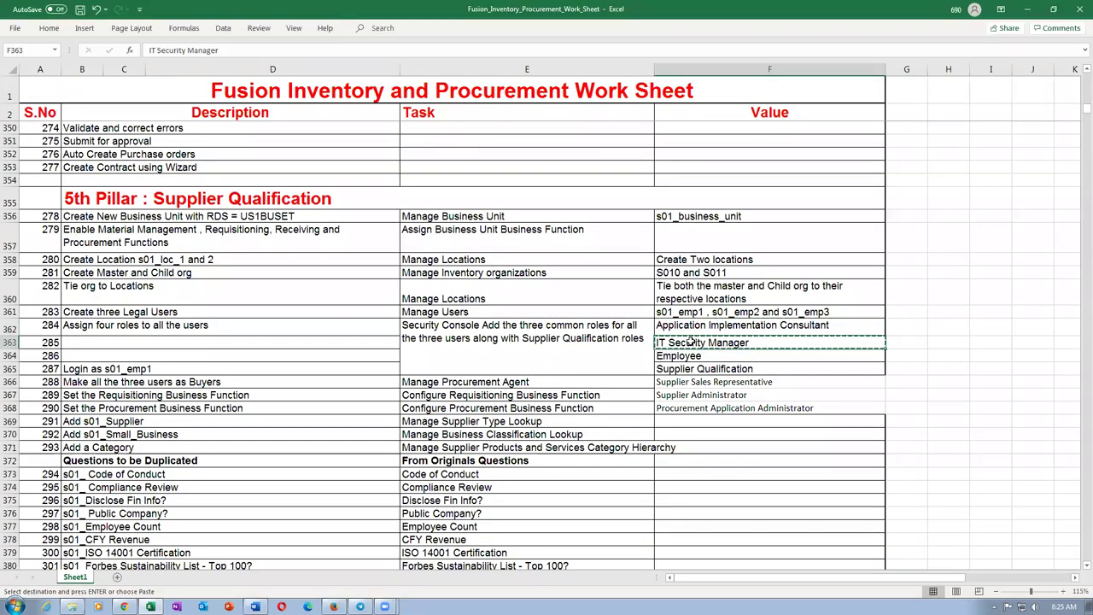
key(alt+Tab)
triple_click(587, 176)
key(ctrl+v)
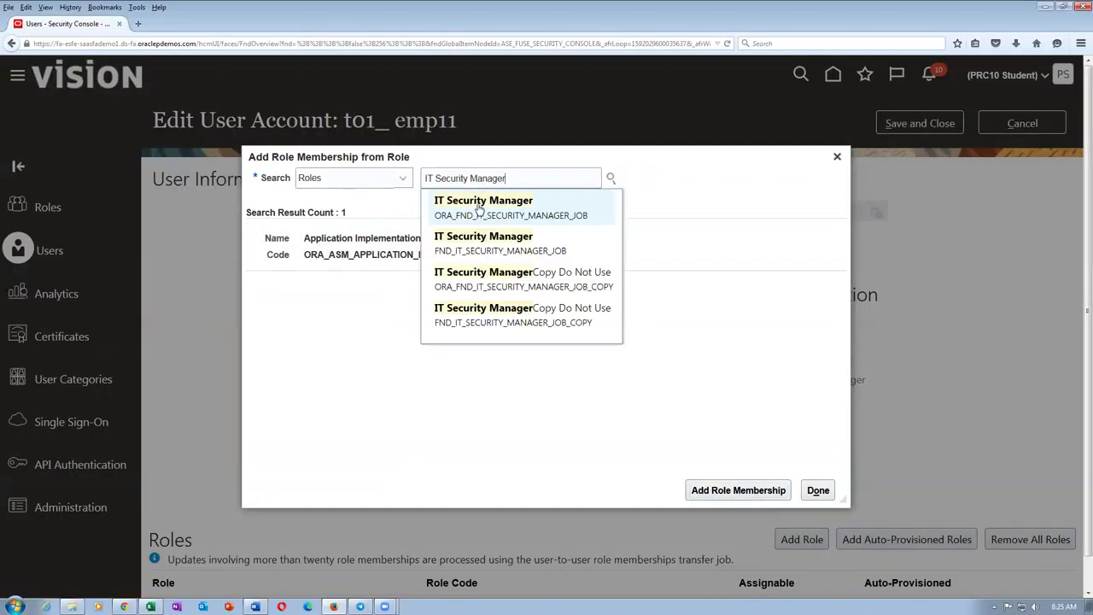
click(483, 202)
click(738, 489)
Step: Add the Employee role to t01_emp11
key(alt+Tab)
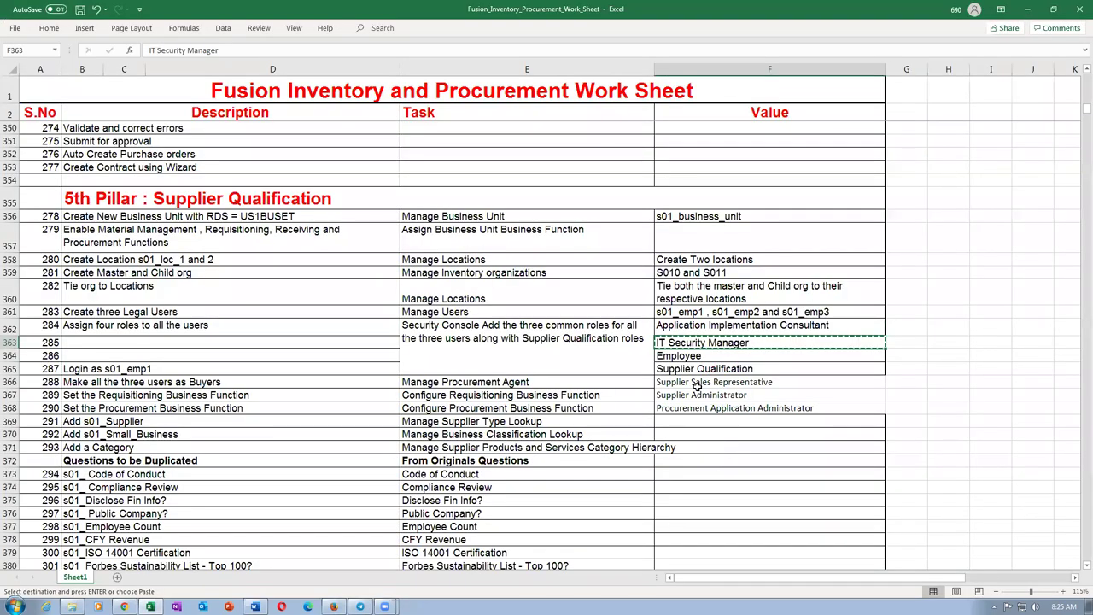
click(678, 356)
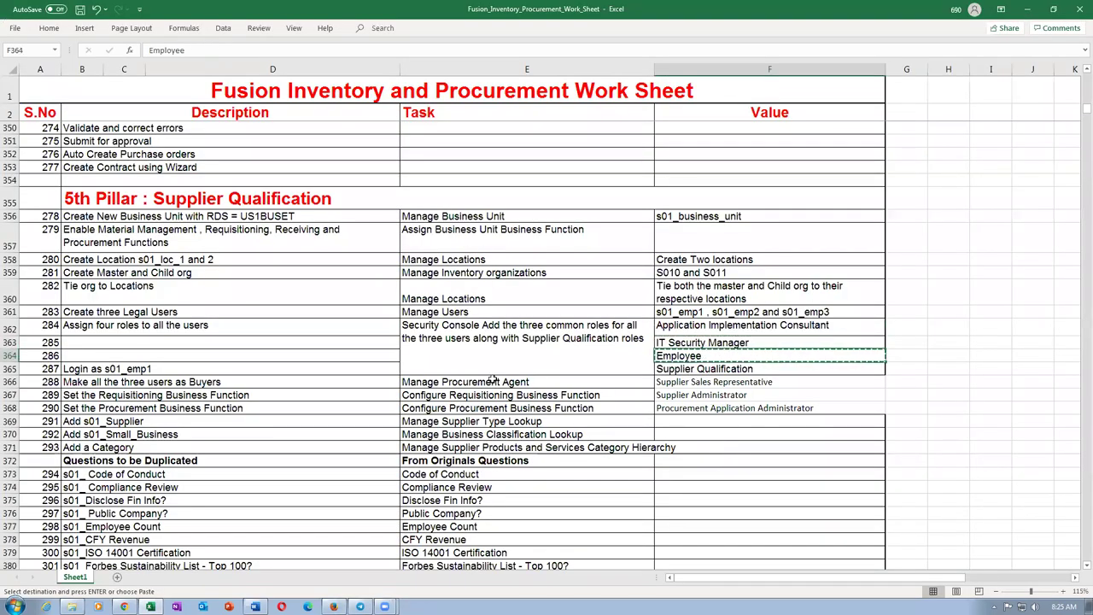
key(alt+Tab)
key(ctrl+a)
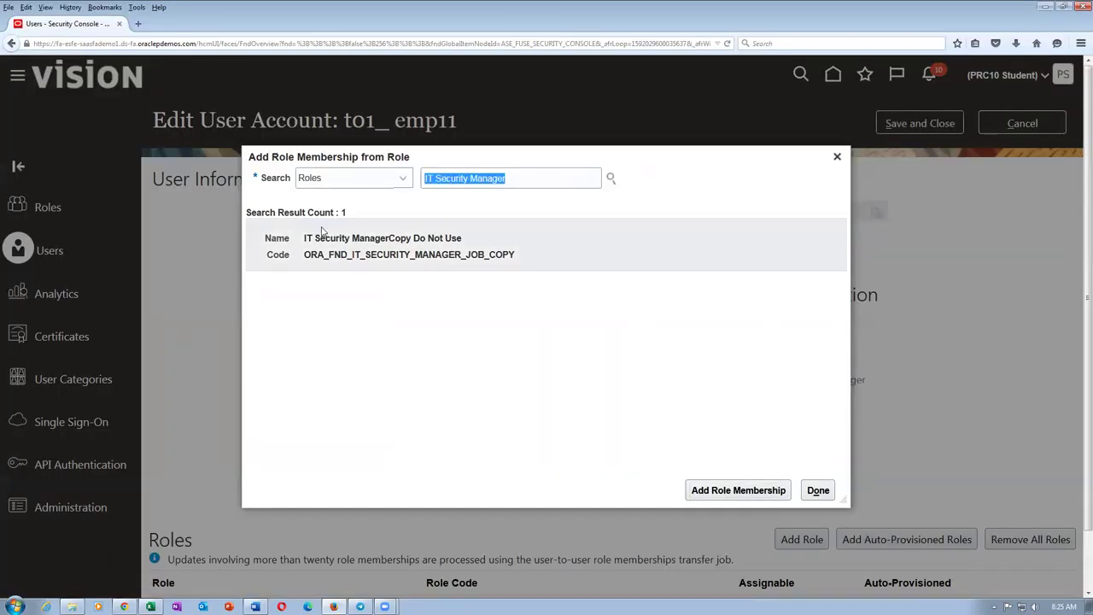
key(ctrl+v)
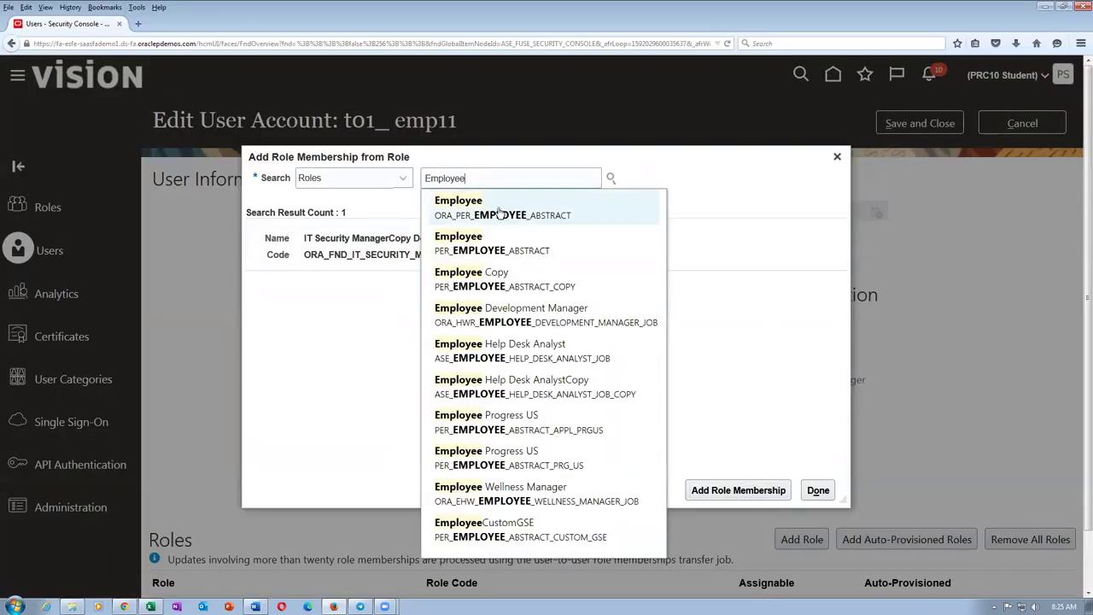
click(501, 211)
click(738, 490)
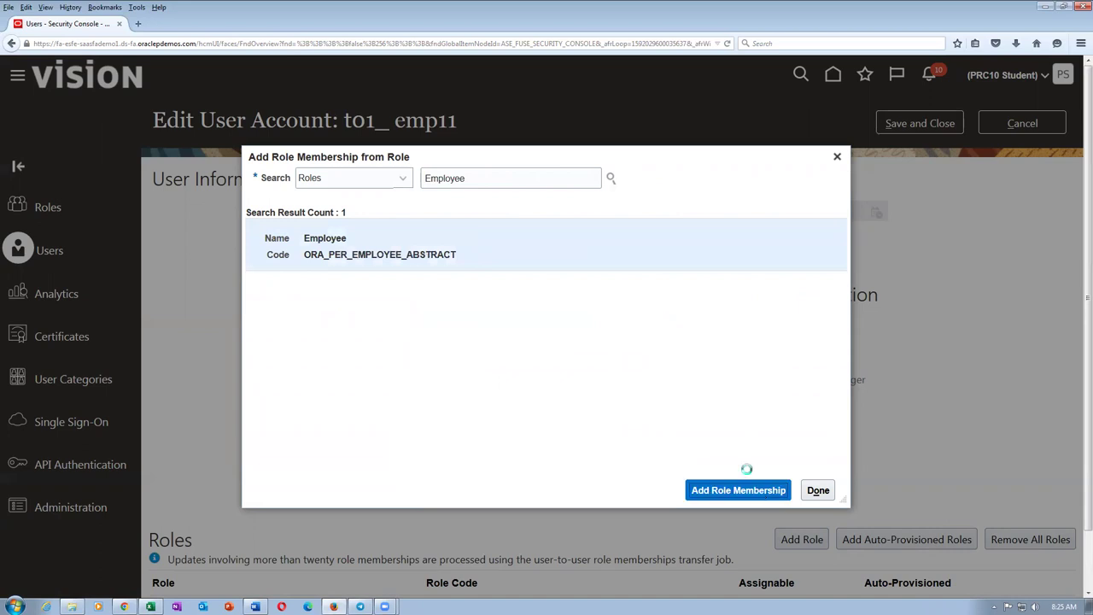
Step: Search for Supplier Qualification and add it to t01_emp11's roles
key(alt+Tab)
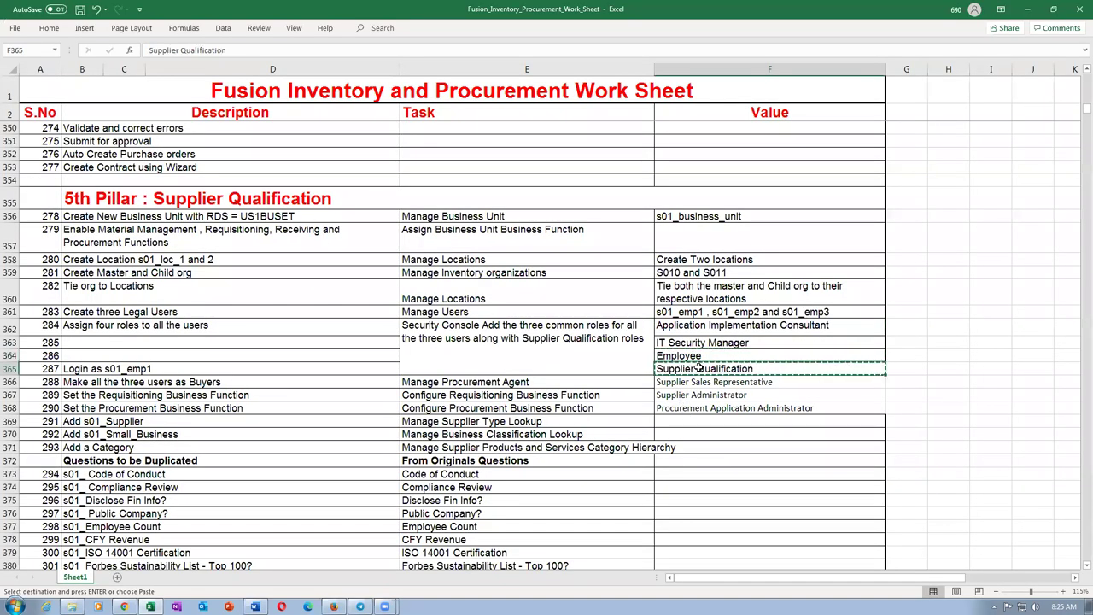
key(alt+Tab)
double_click(489, 174)
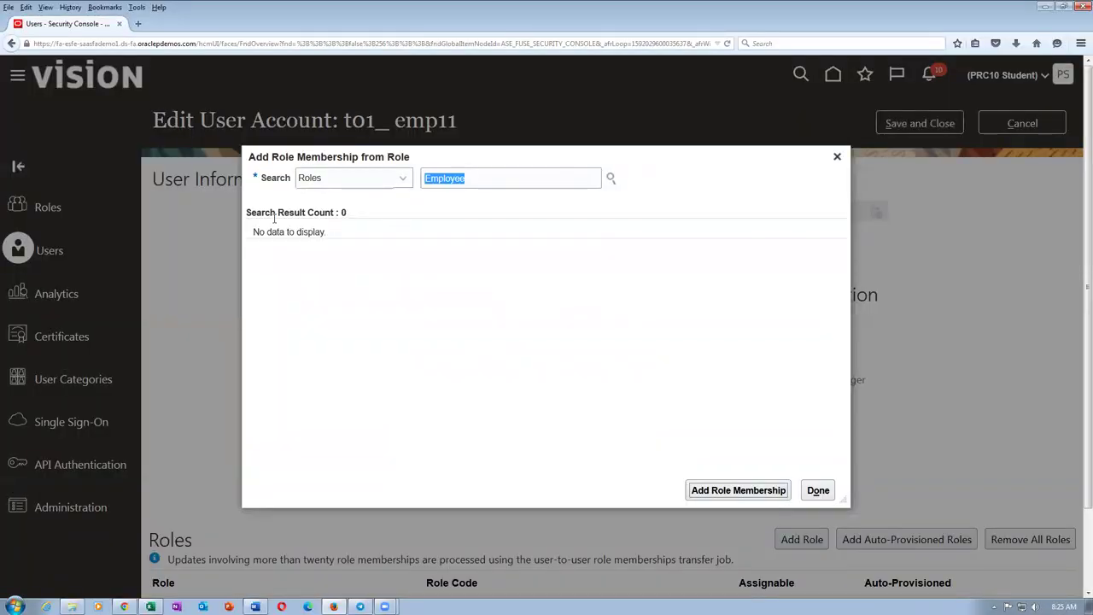
key(ctrl+v)
click(457, 213)
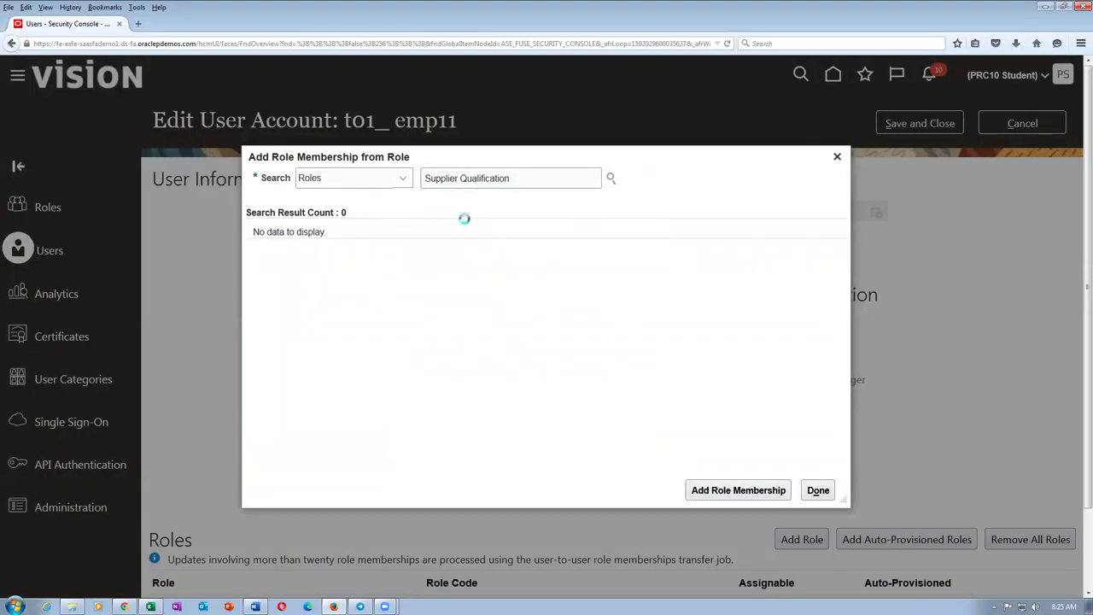
click(700, 485)
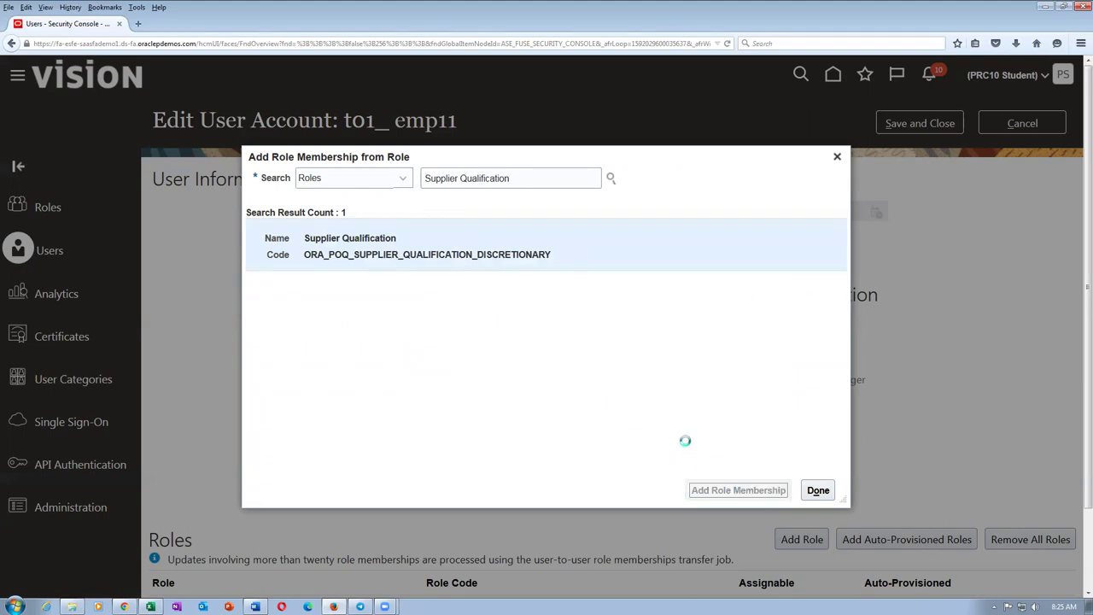
key(alt+Tab)
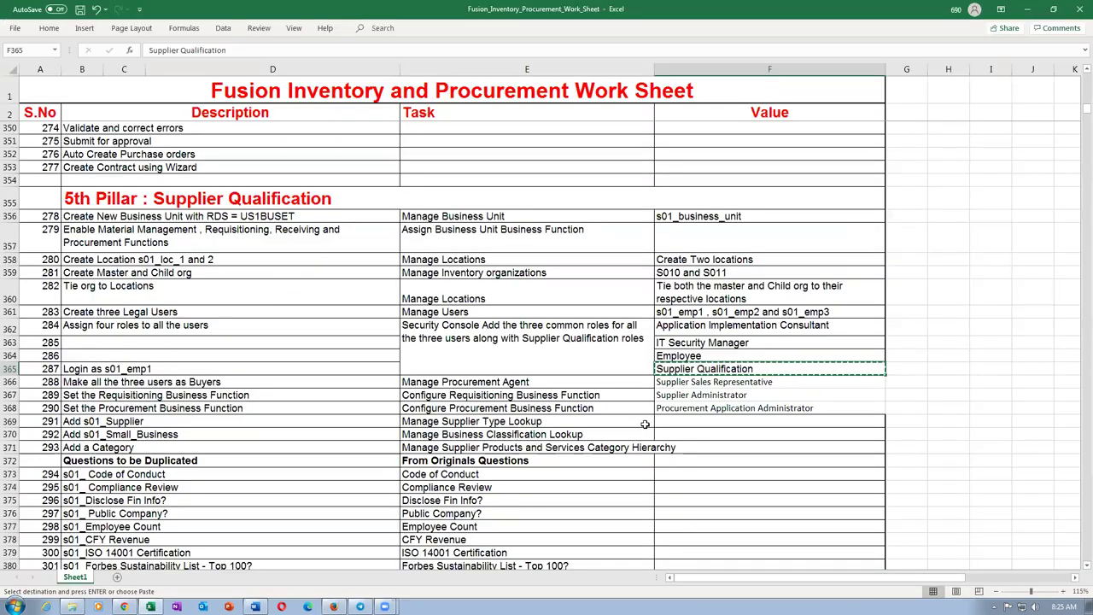
key(alt+Tab)
Step: Add the Supplier Sales Representative role to t01_emp11, copying its name from the worksheet
key(alt+Tab)
click(700, 382)
key(ctrl+c)
key(alt+Tab)
triple_click(537, 176)
key(ctrl+v)
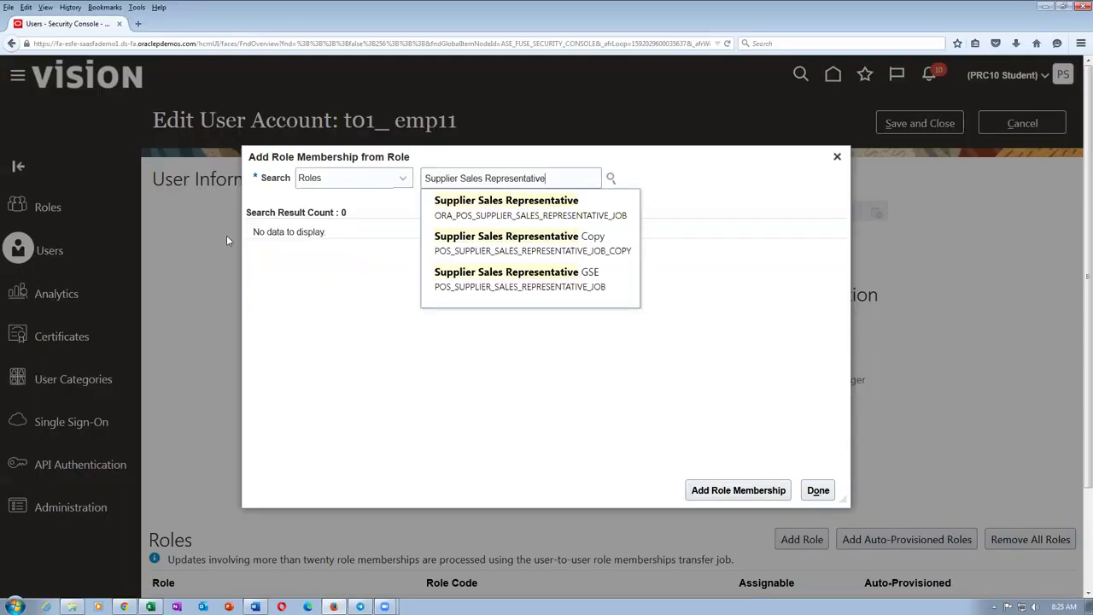
click(516, 222)
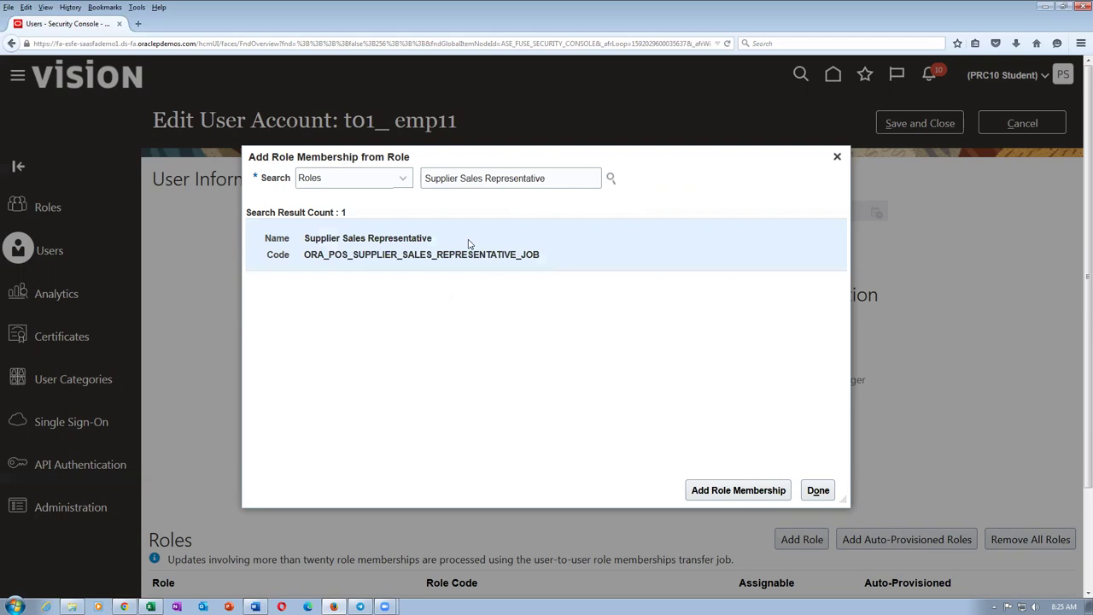
click(763, 488)
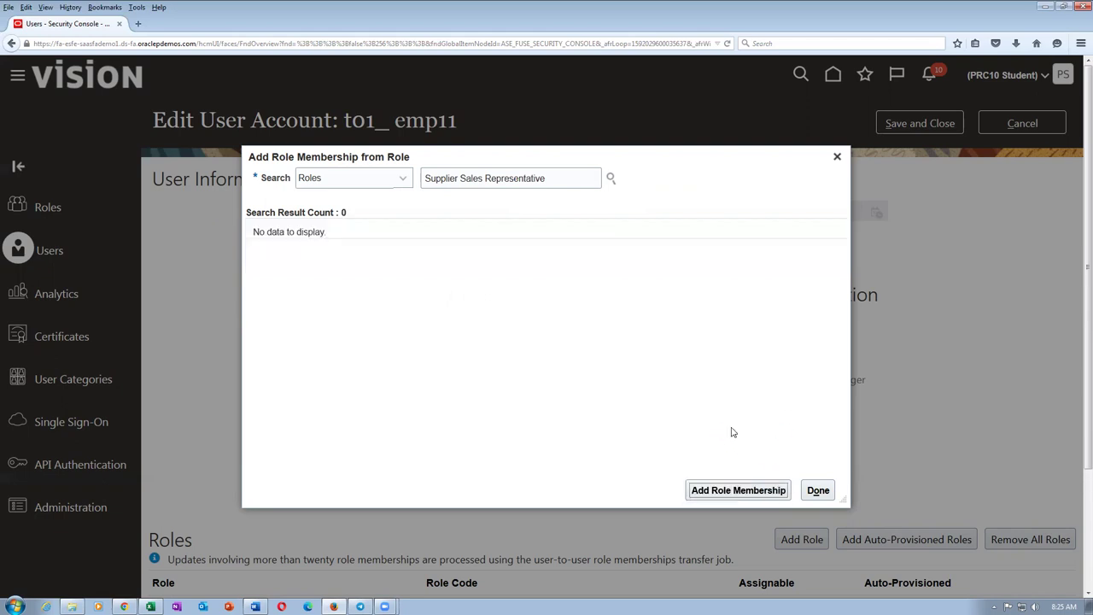
Step: Add the Supplier Administrator role to t01_emp11
key(alt+Tab)
click(683, 397)
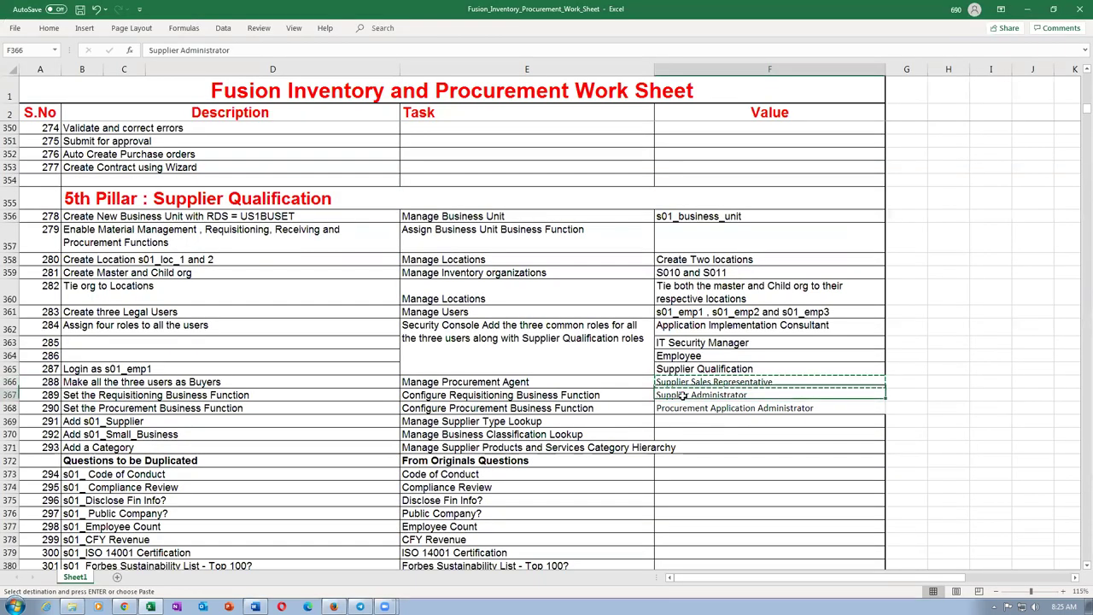
key(ctrl+c)
key(alt+Tab)
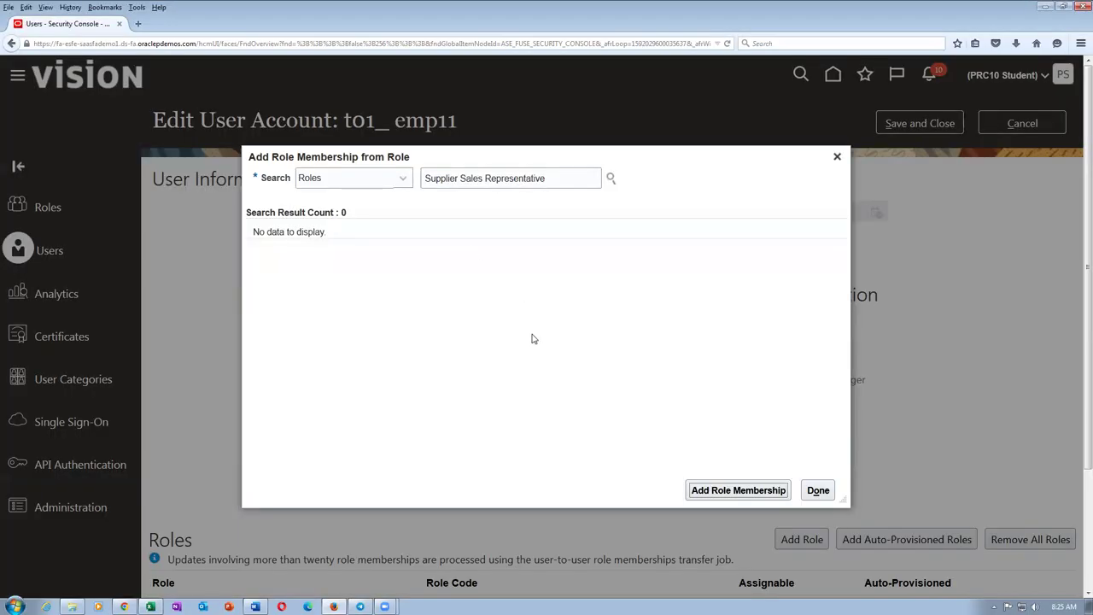
triple_click(556, 179)
key(ctrl+v)
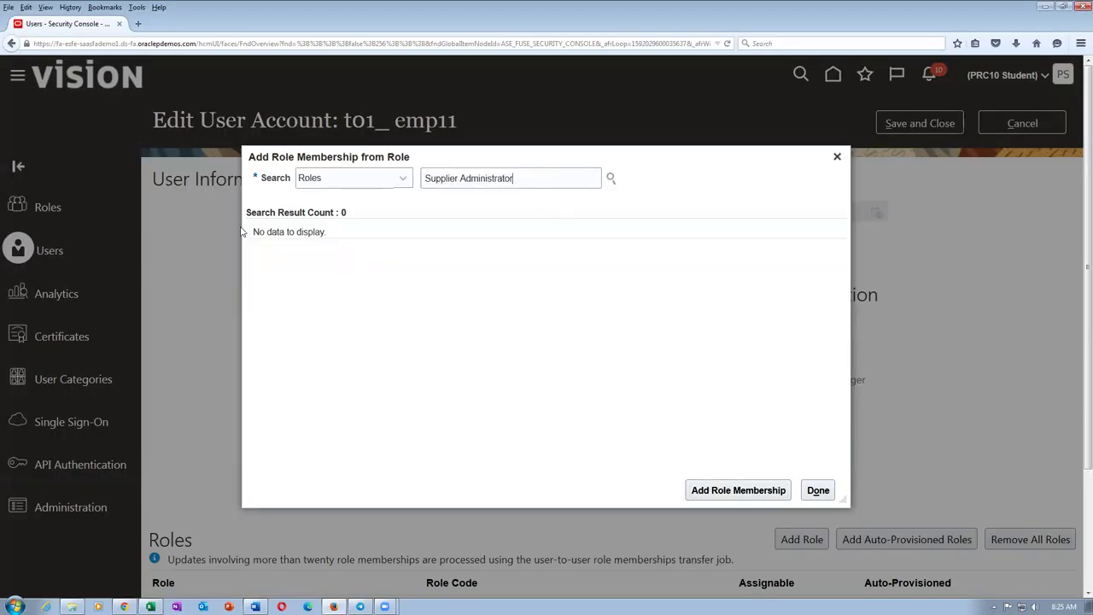
click(520, 212)
click(734, 490)
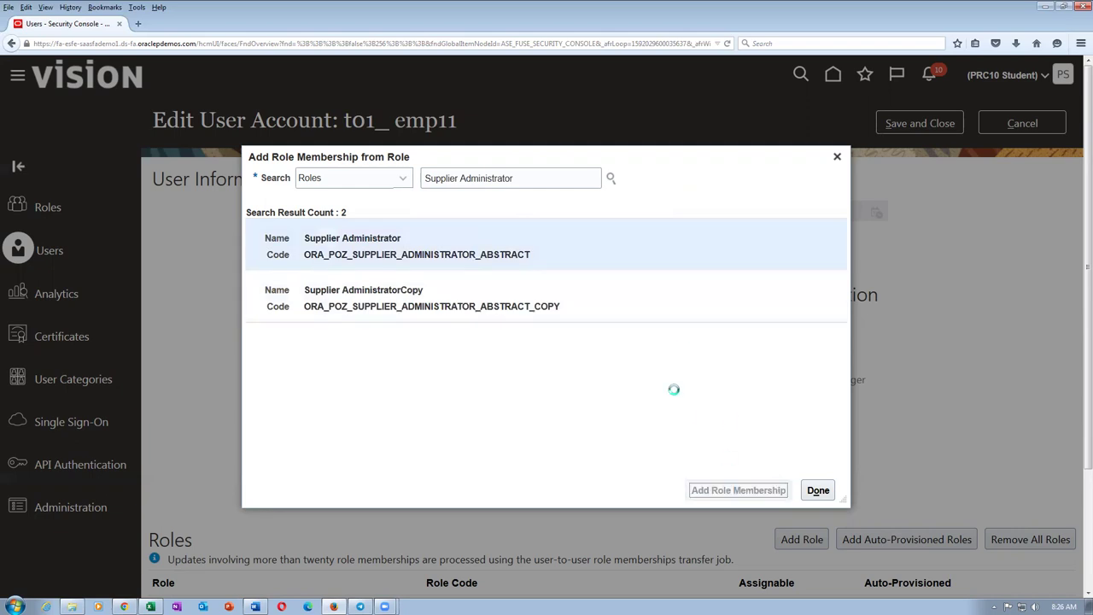
Step: Add the Procurement Application Administrator role and finish the role membership dialog
key(alt+Tab)
click(709, 408)
key(ctrl+c)
key(alt+Tab)
drag(537, 178, 428, 179)
key(ctrl+v)
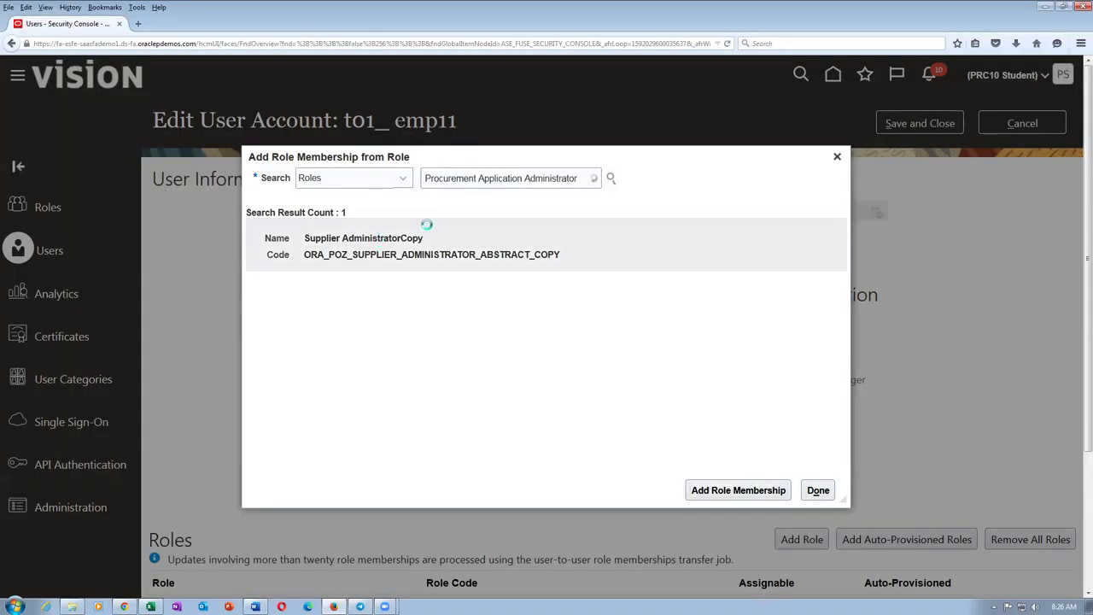
click(485, 215)
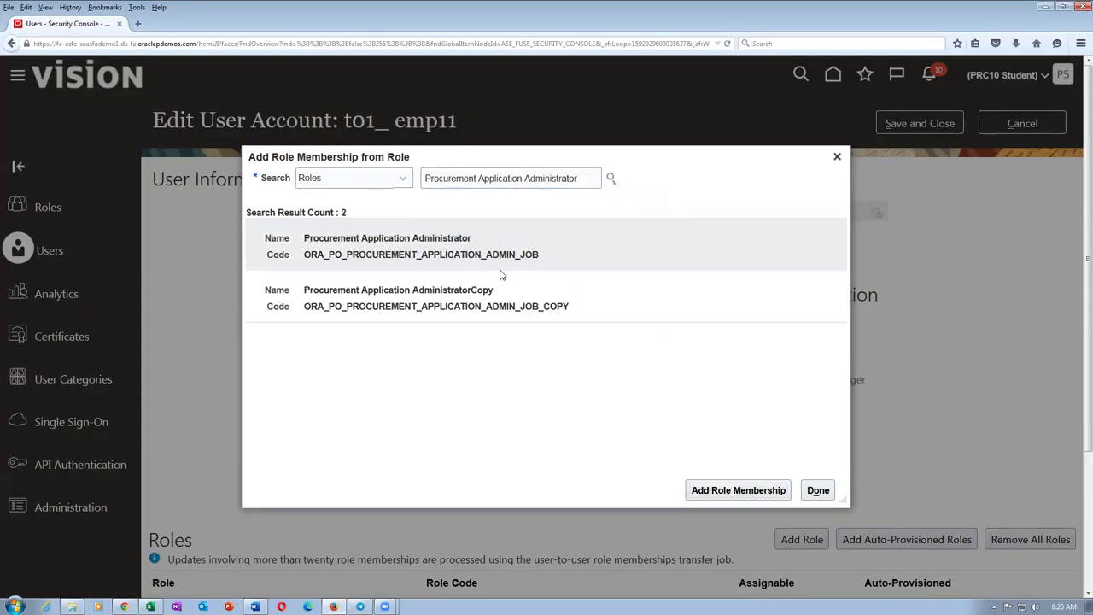
click(485, 261)
click(737, 490)
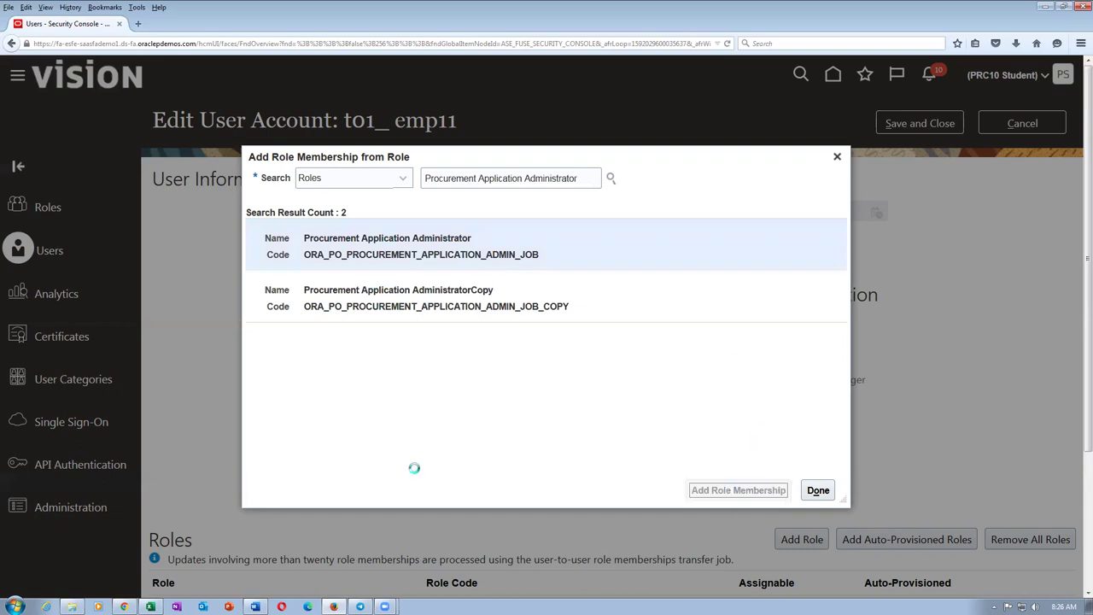
click(818, 490)
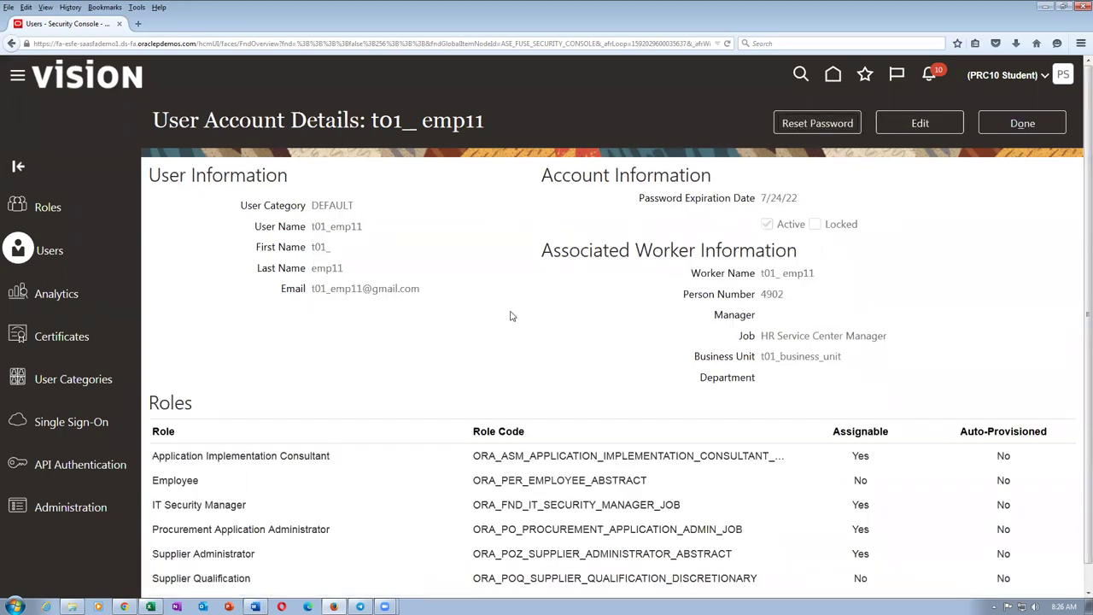
Step: Open t01_emp12's account and manually reset its password, entering and confirming the new password
click(1018, 128)
click(201, 377)
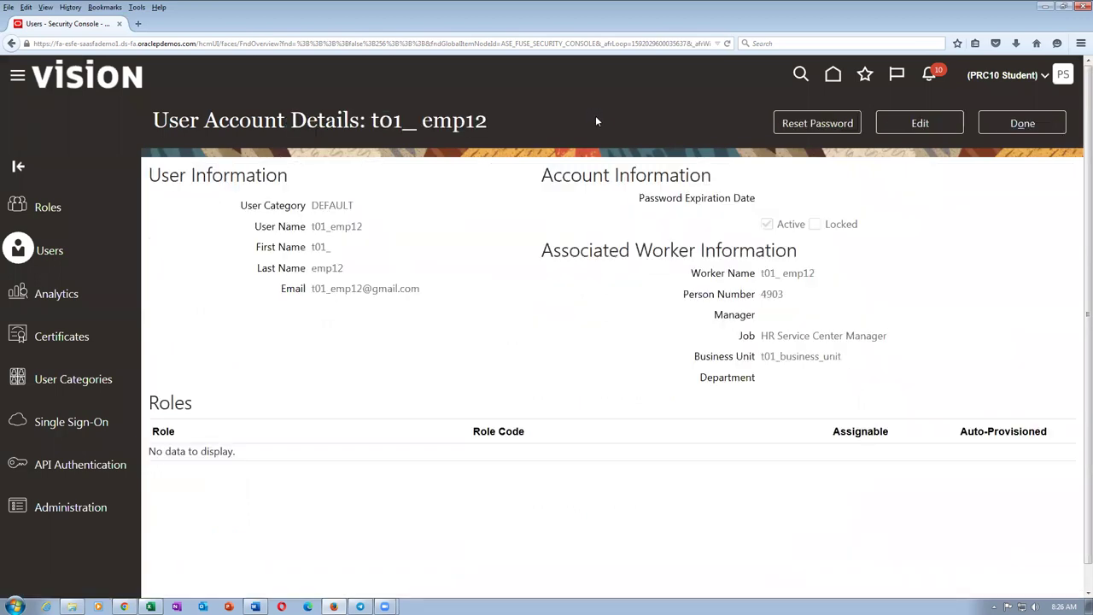
click(821, 124)
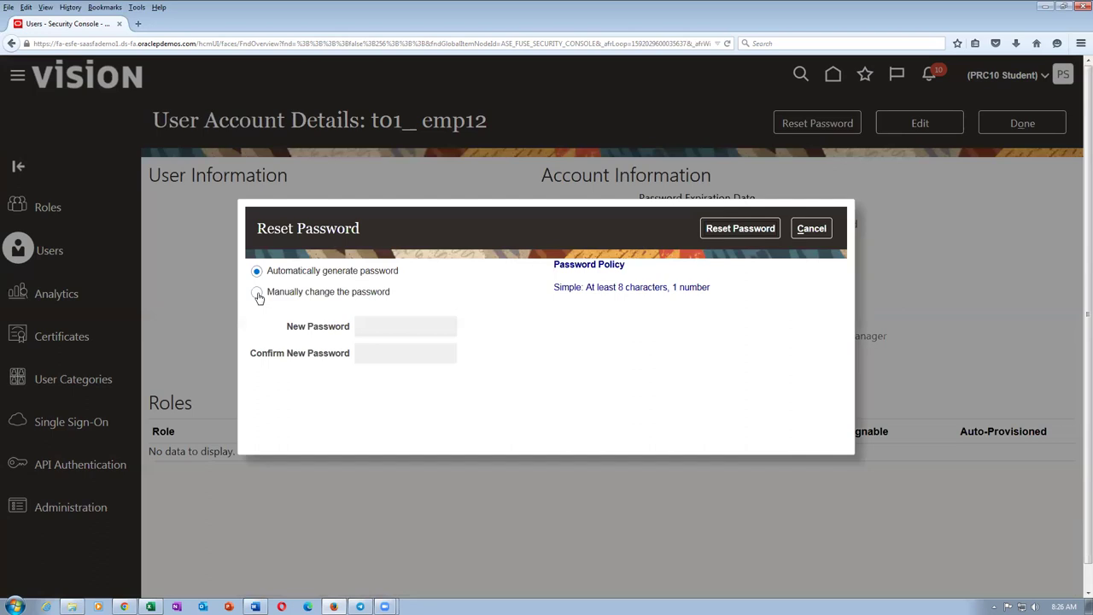
click(257, 292)
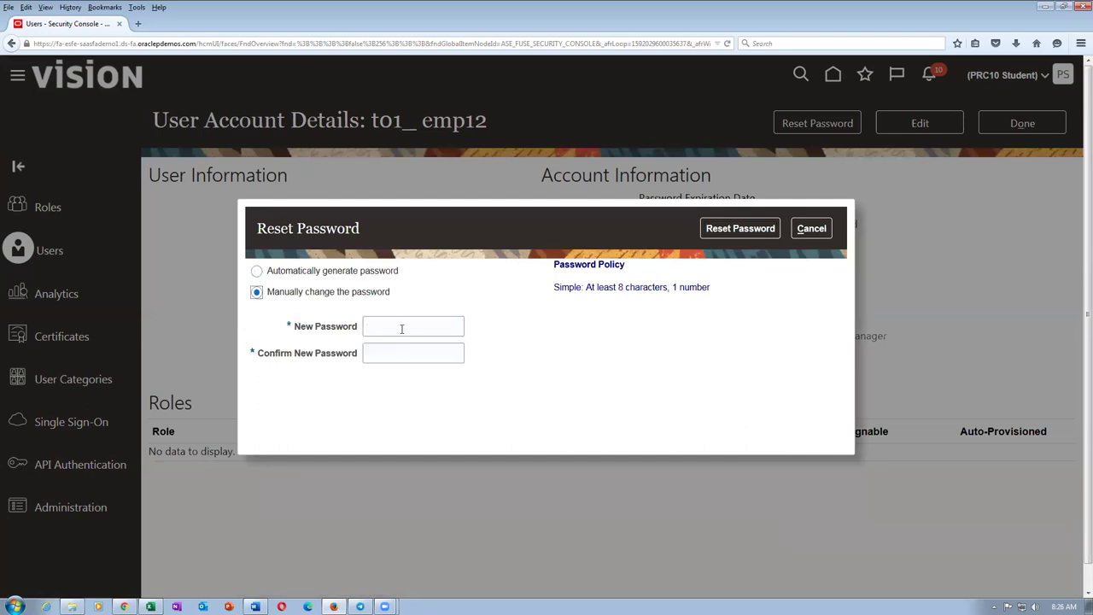
click(401, 328)
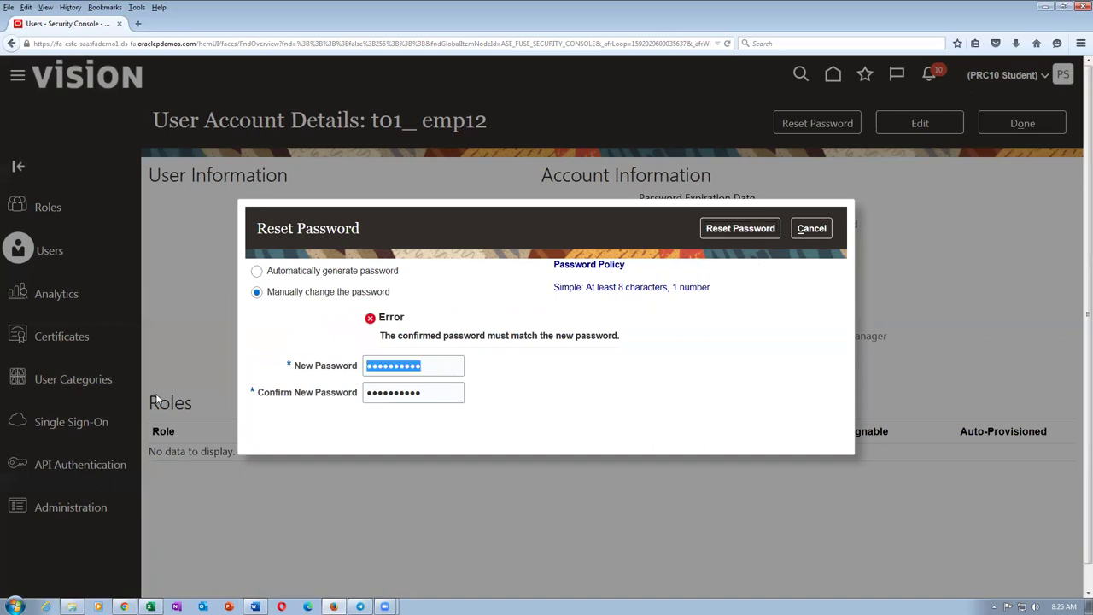
text(••••••••••)
key(Tab)
text(••)
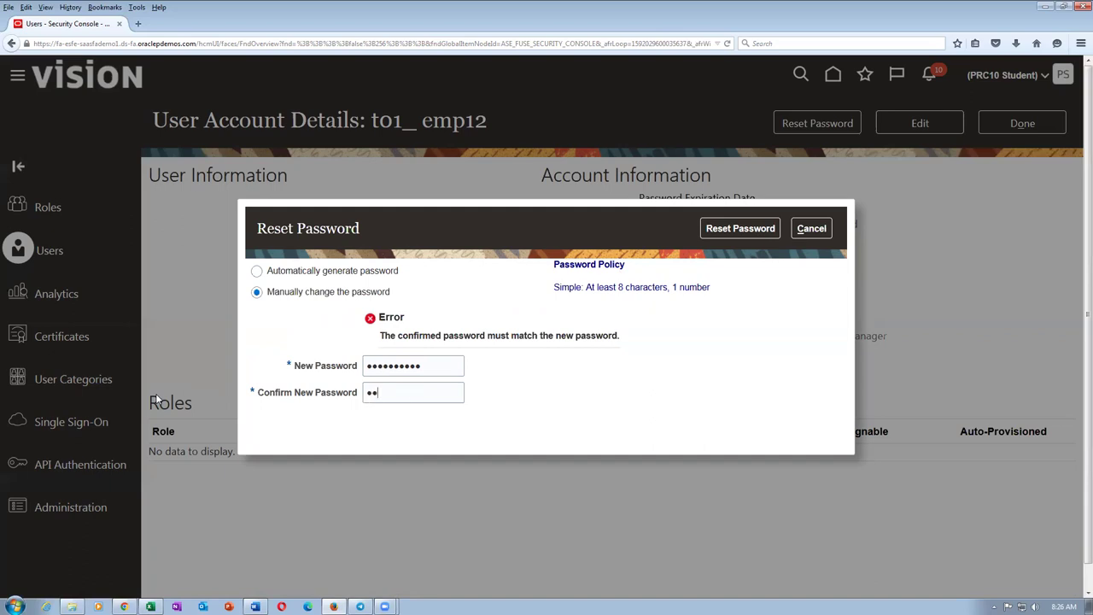
text(••••••••)
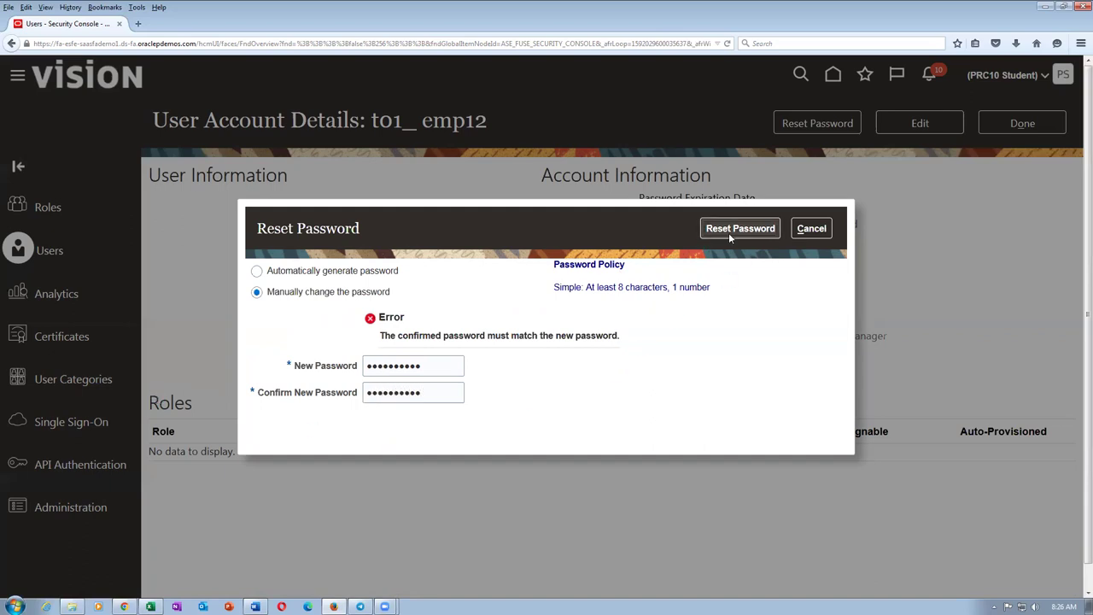
click(728, 232)
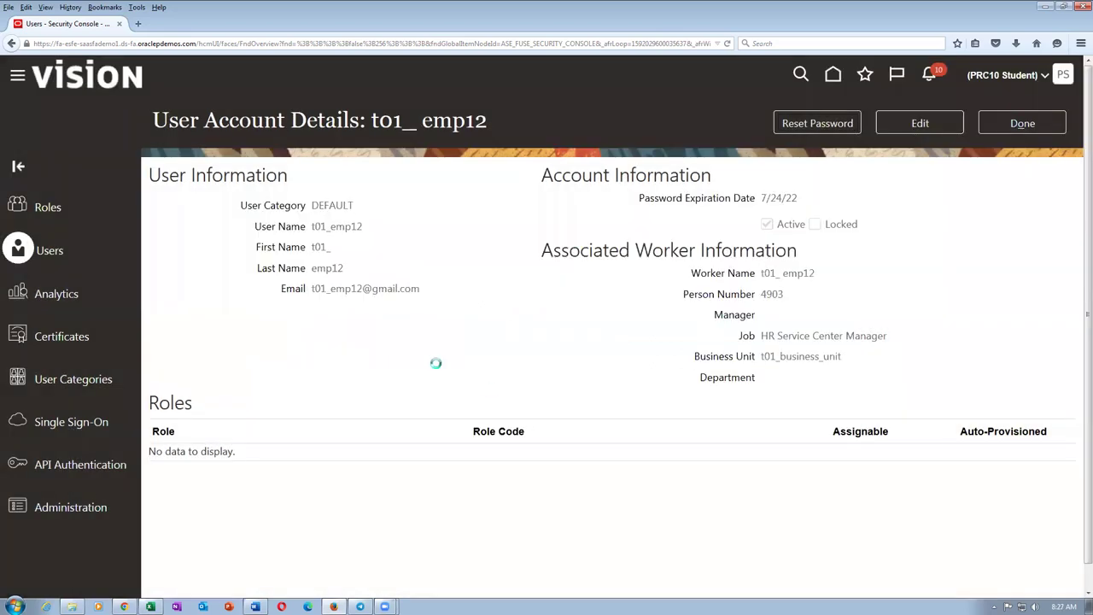
Step: Edit t01_emp12 and add the Application Implementation Consultant role
click(911, 123)
click(803, 537)
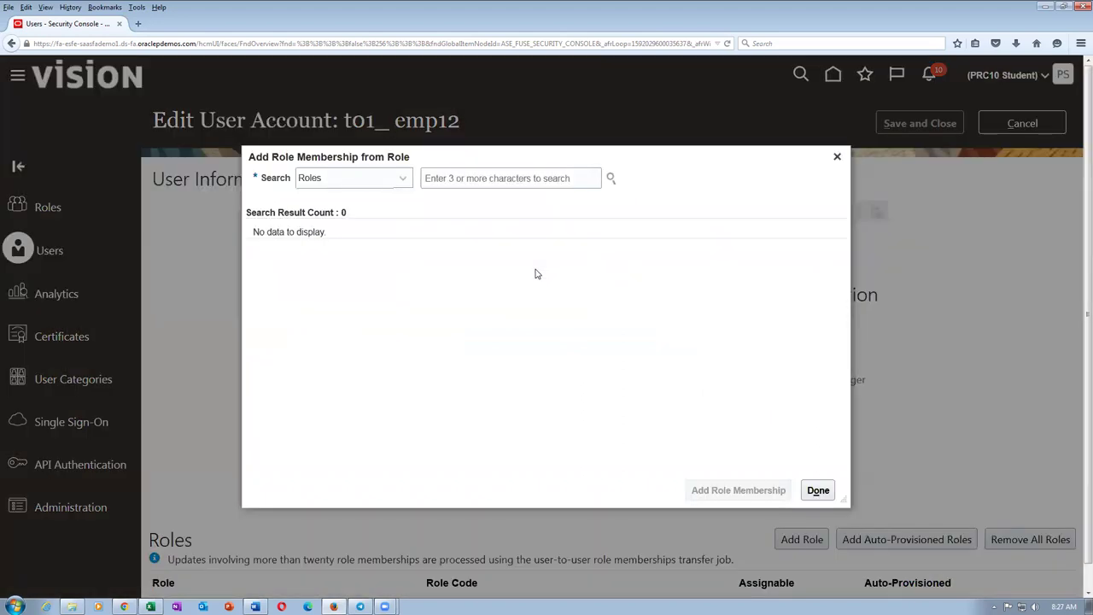
key(alt+Tab)
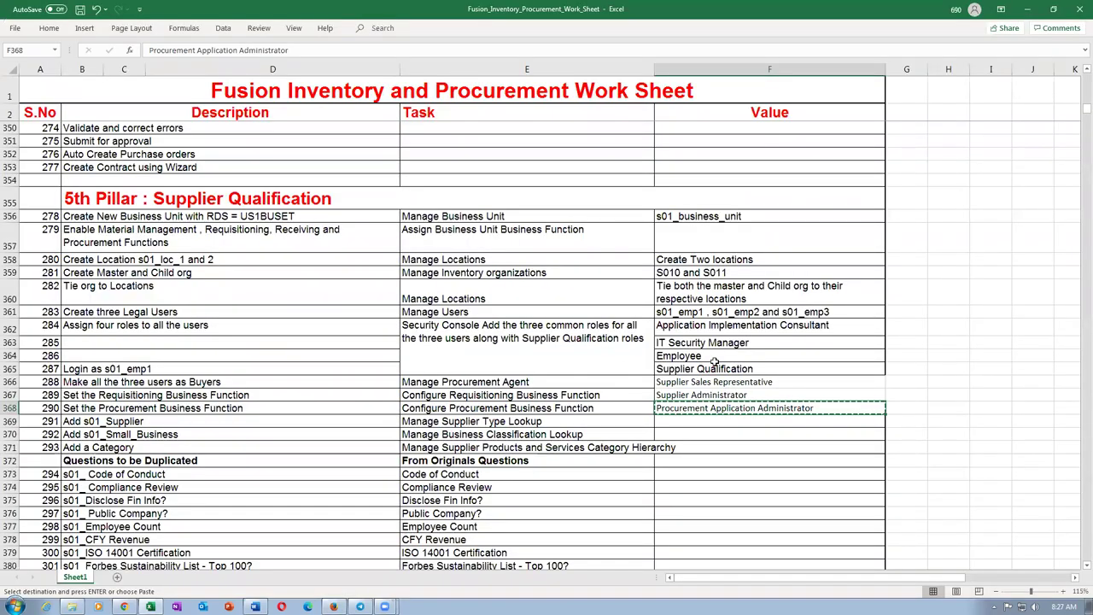
click(700, 331)
key(ctrl+c)
key(alt+Tab)
key(ctrl+v)
click(519, 217)
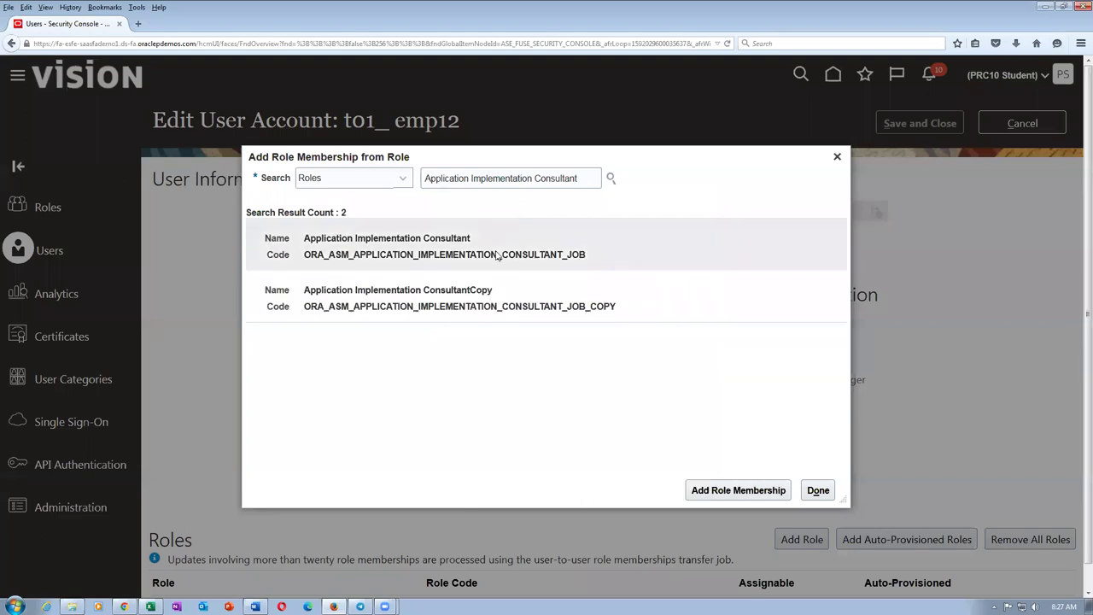
click(725, 499)
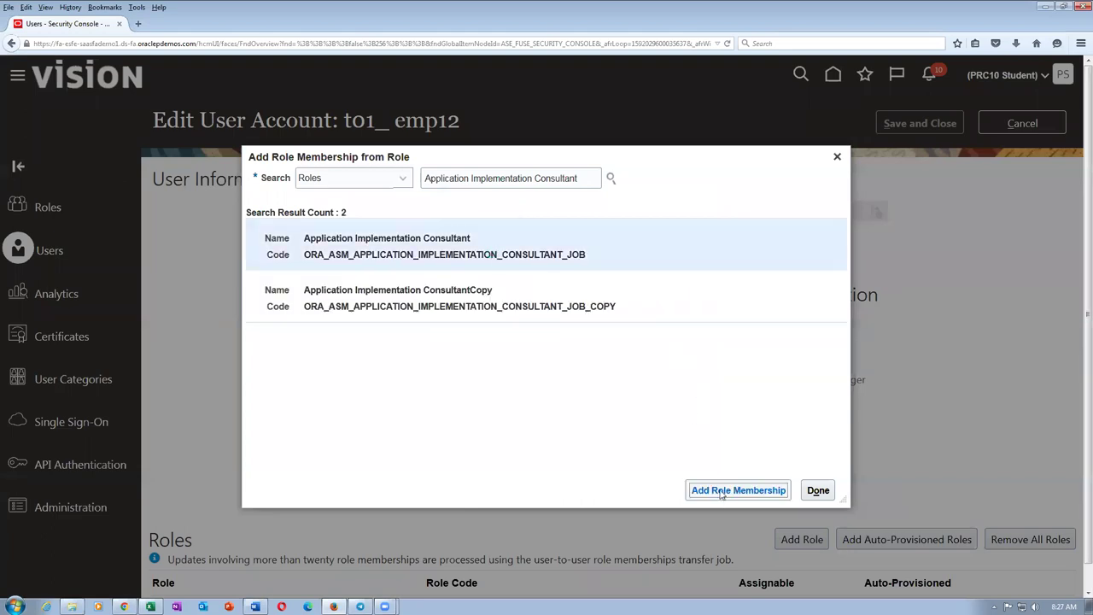
Step: Add the IT Security Manager role to t01_emp12
key(alt+Tab)
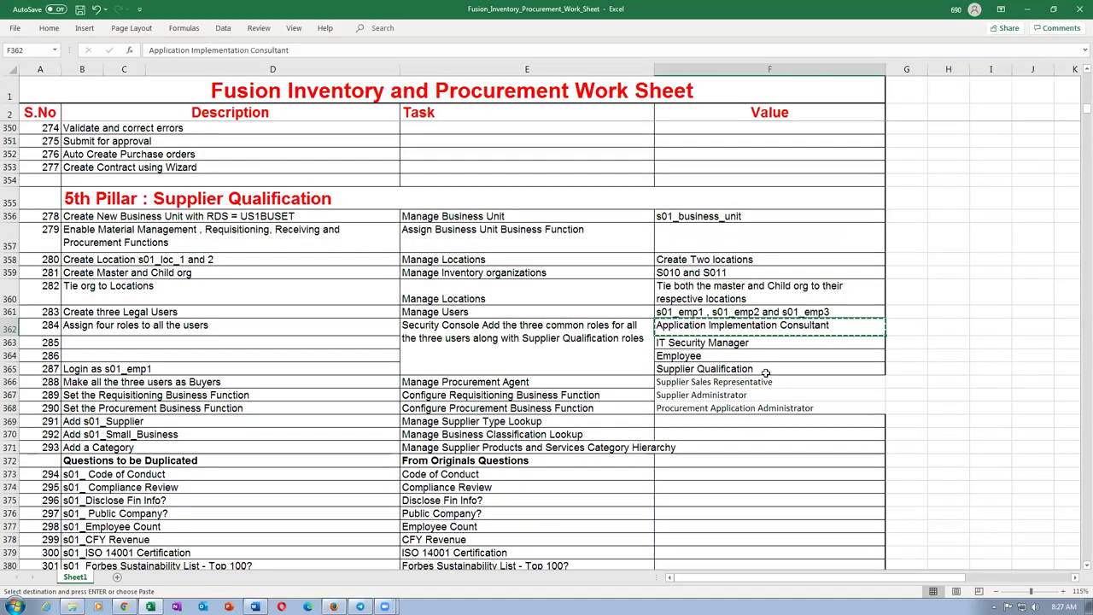
click(752, 344)
key(ctrl+c)
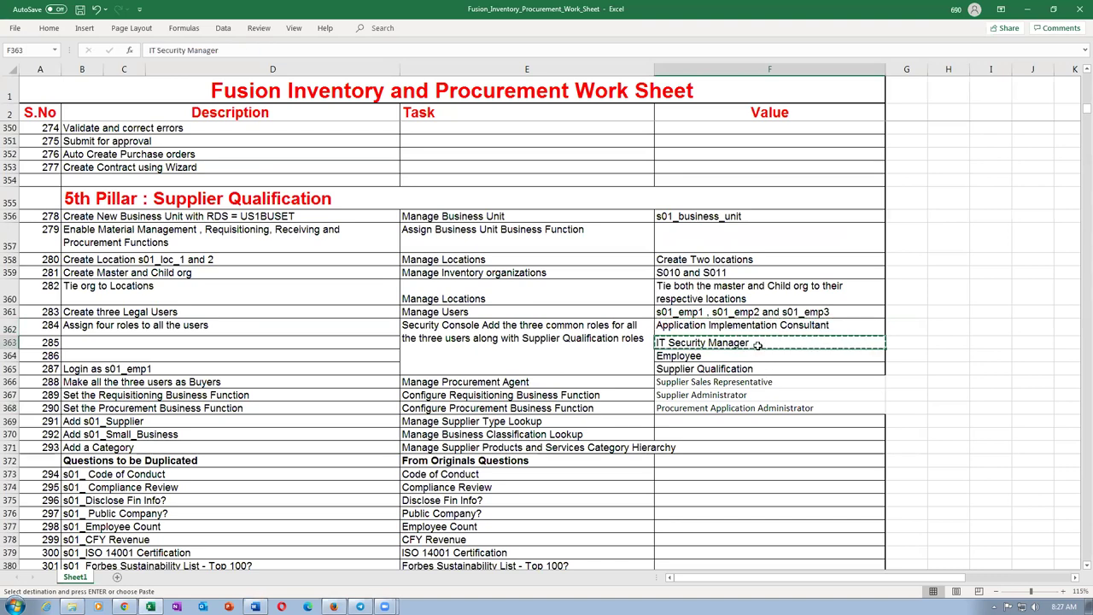
key(alt+Tab)
drag(592, 178, 252, 214)
key(ctrl+v)
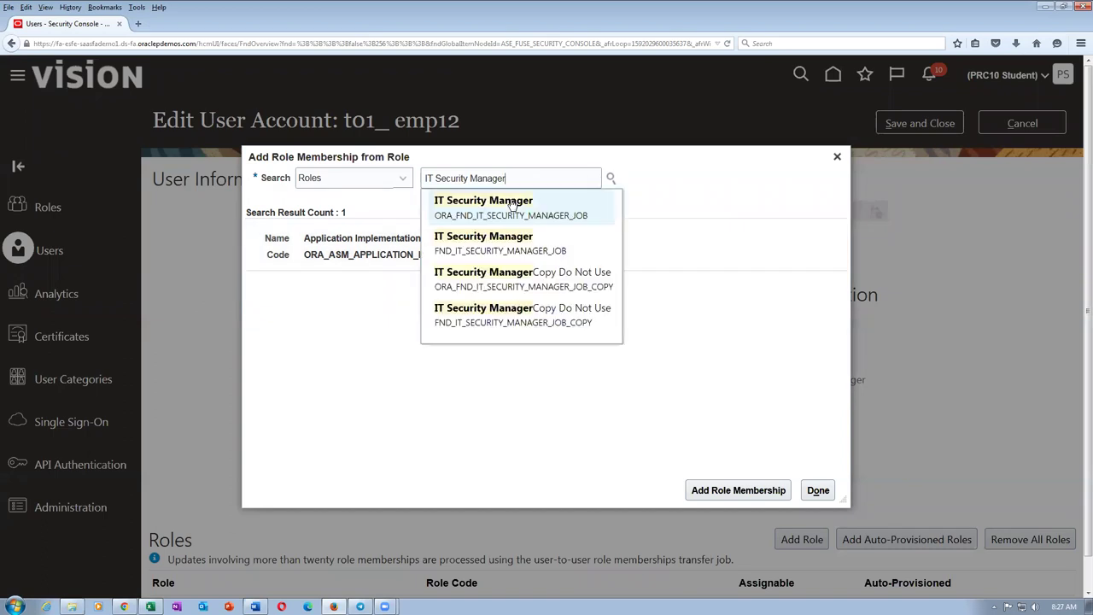
click(509, 237)
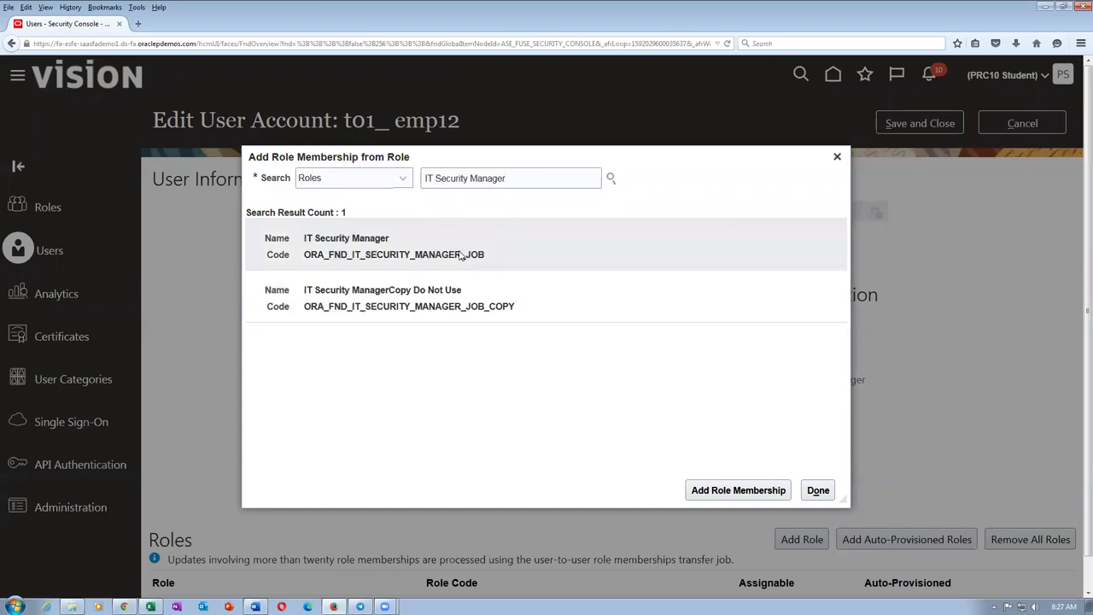
click(459, 251)
click(734, 490)
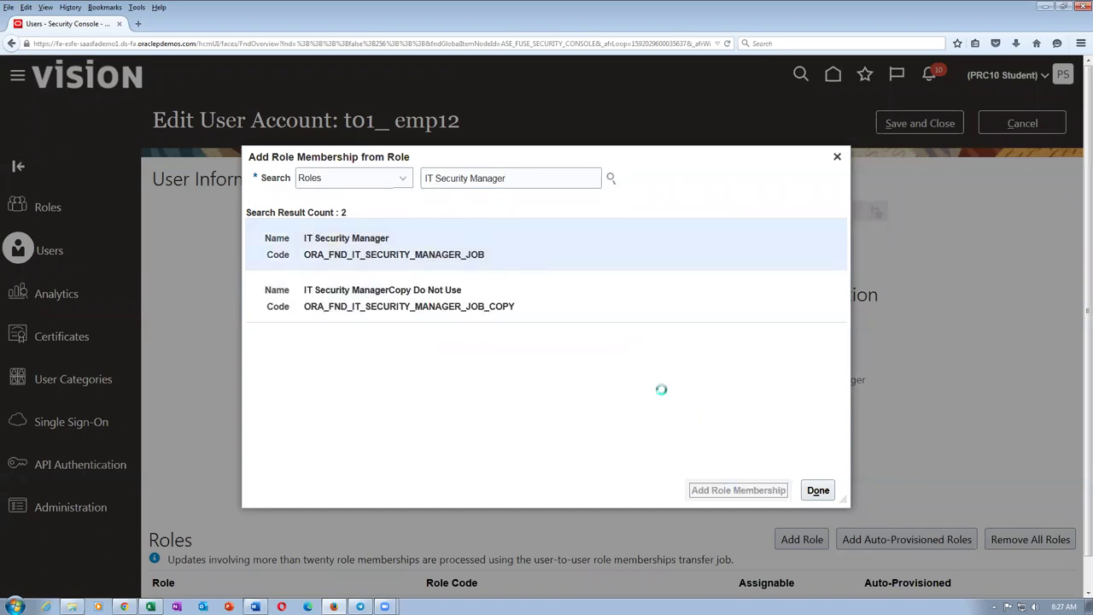
Step: Search for 'Employee' and add the Employee role
key(alt+Tab)
click(694, 365)
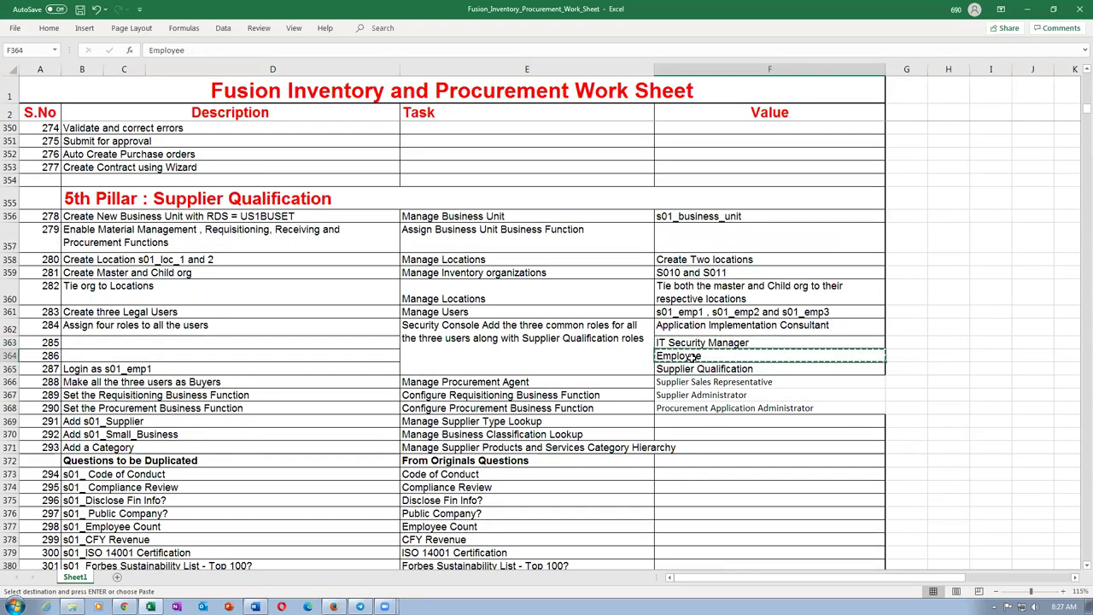
key(alt+Tab)
triple_click(522, 178)
text(Employee)
click(504, 207)
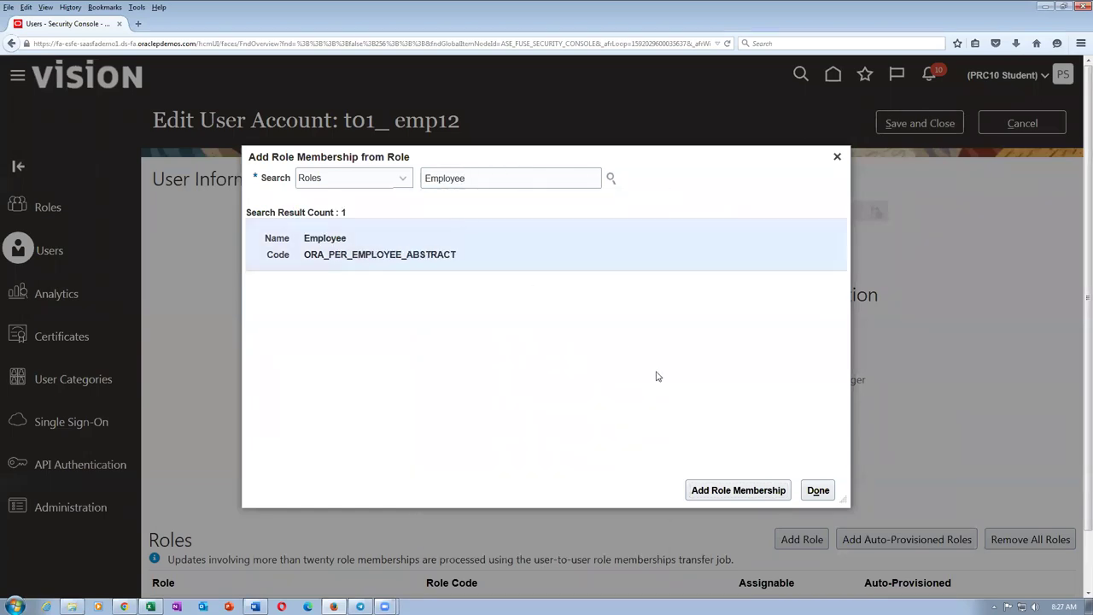
click(728, 491)
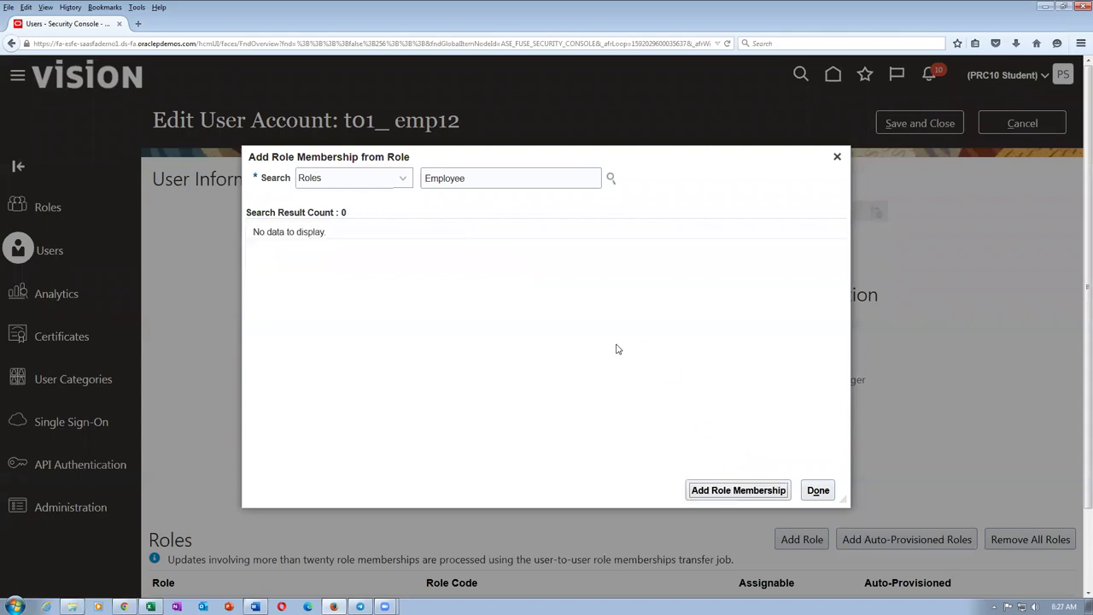
Step: Search for the Supplier Qualification role using its name copied from the worksheet
key(alt+Tab)
click(689, 368)
key(ctrl+c)
key(alt+Tab)
key(ctrl+a)
key(ctrl+v)
click(480, 213)
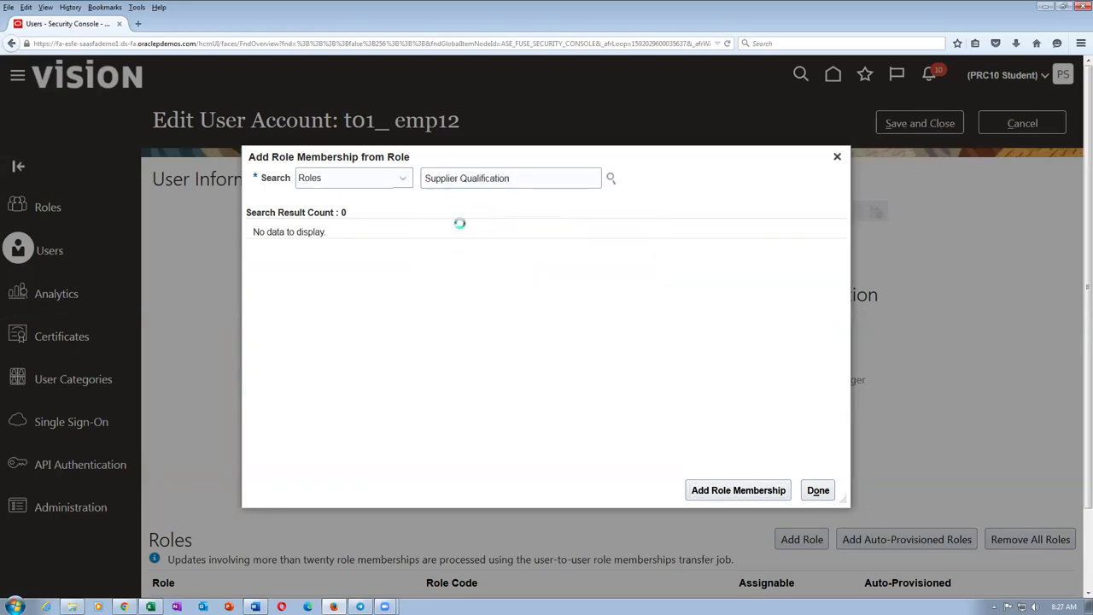
Step: Add the Supplier Qualification and Supplier Sales Representative roles to t01_emp12
click(726, 493)
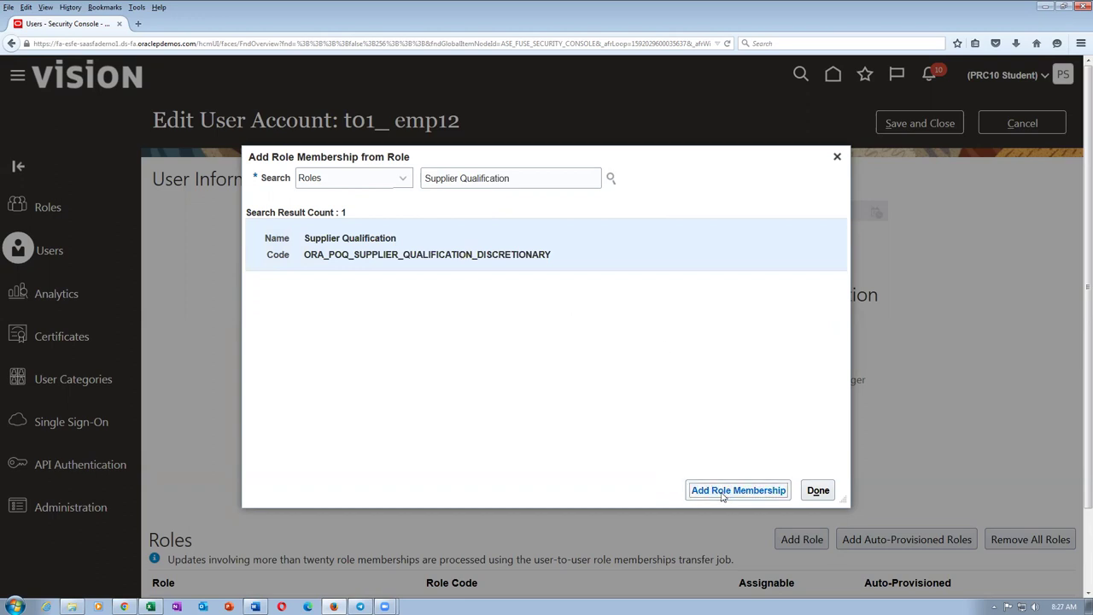
key(alt+Tab)
click(700, 382)
key(ctrl+c)
key(alt+Tab)
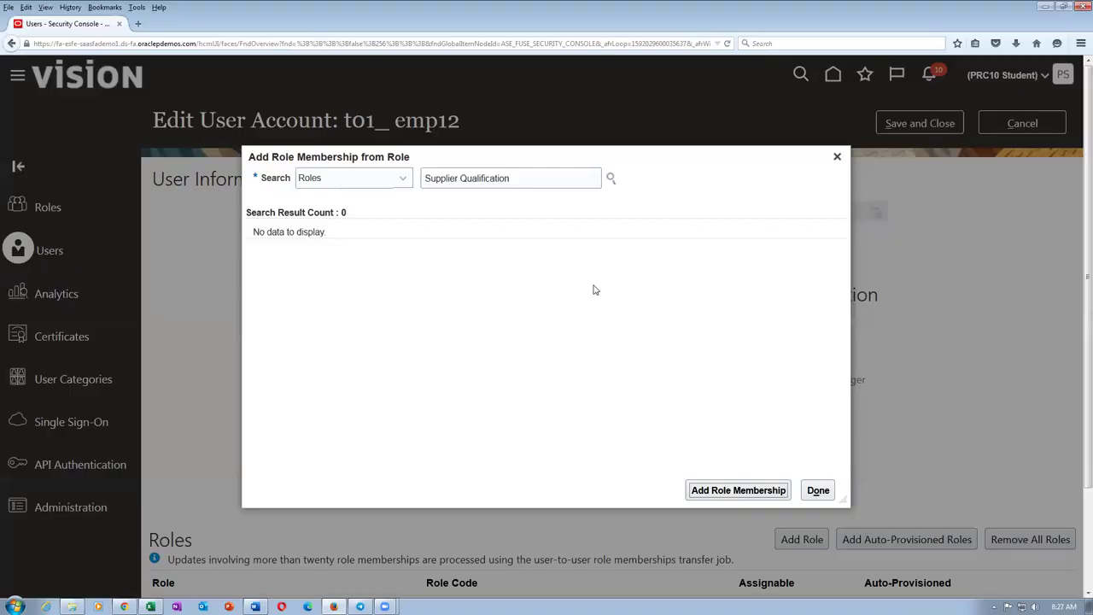
triple_click(526, 177)
key(ctrl+v)
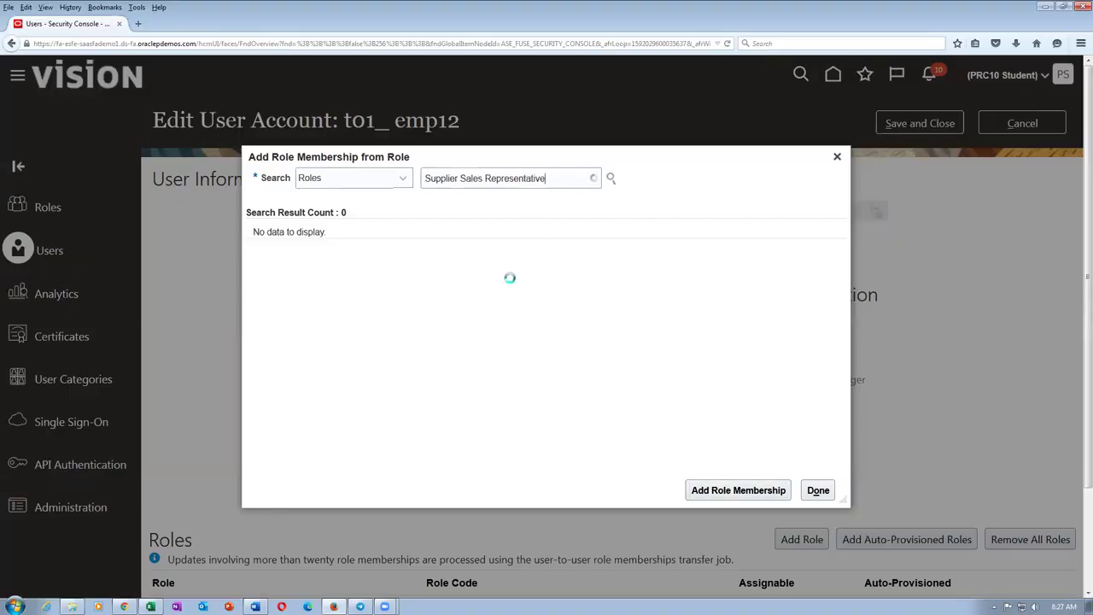
click(491, 214)
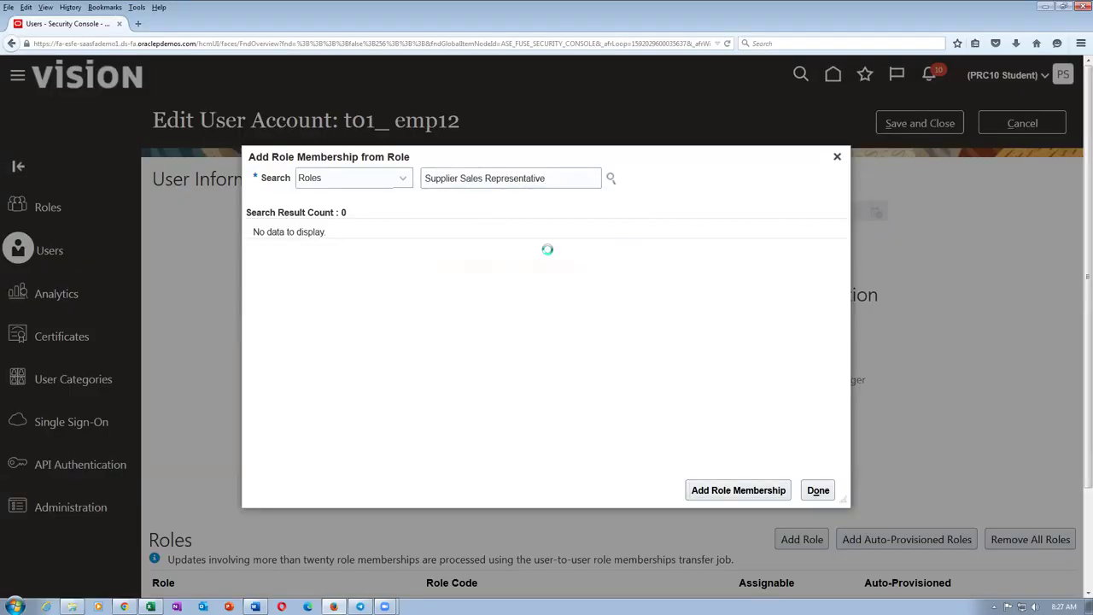
click(706, 490)
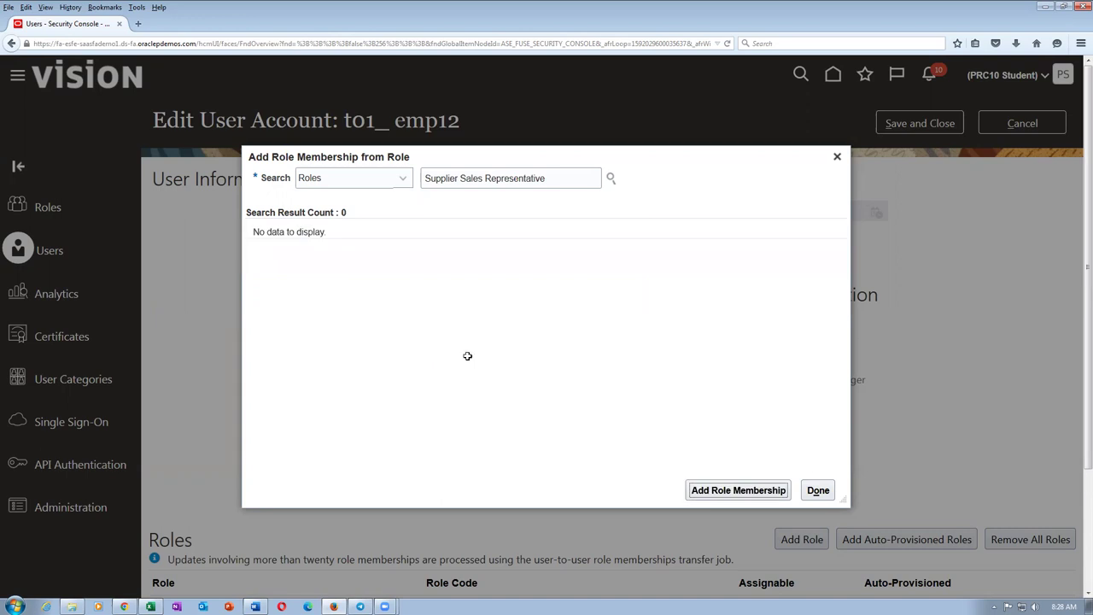
Step: Add the Supplier Administrator role to t01_emp12
key(alt+Tab)
click(700, 396)
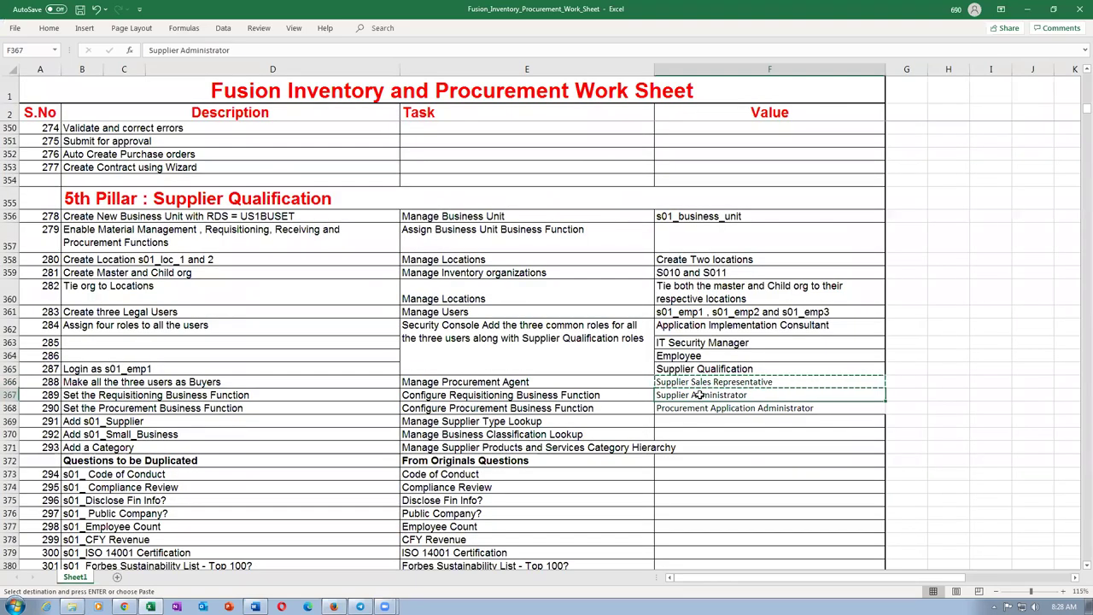
key(alt+Tab)
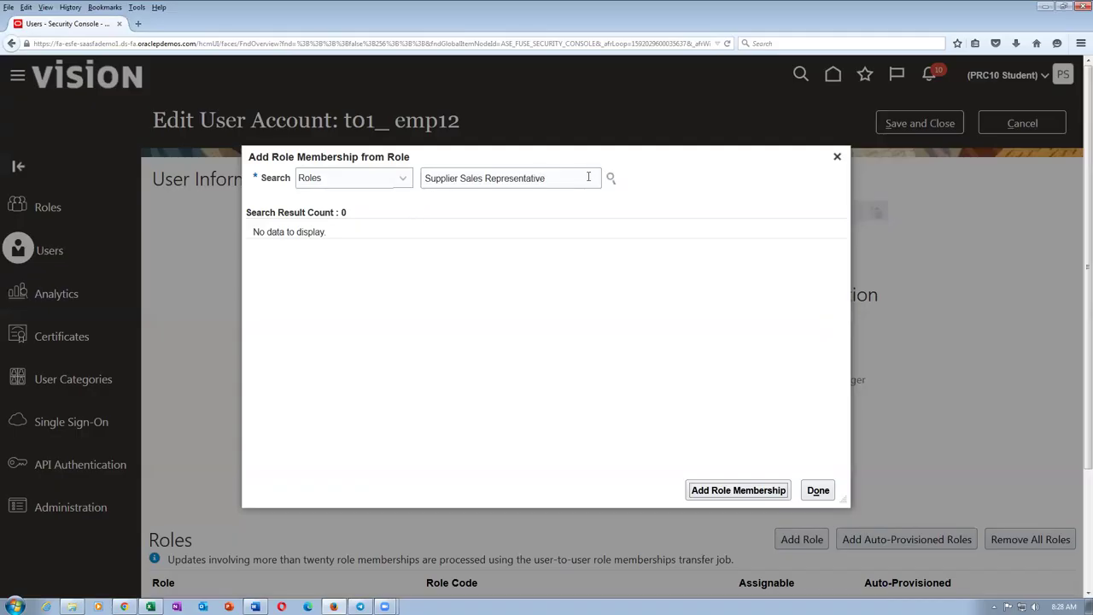
drag(588, 176, 299, 212)
key(ctrl+v)
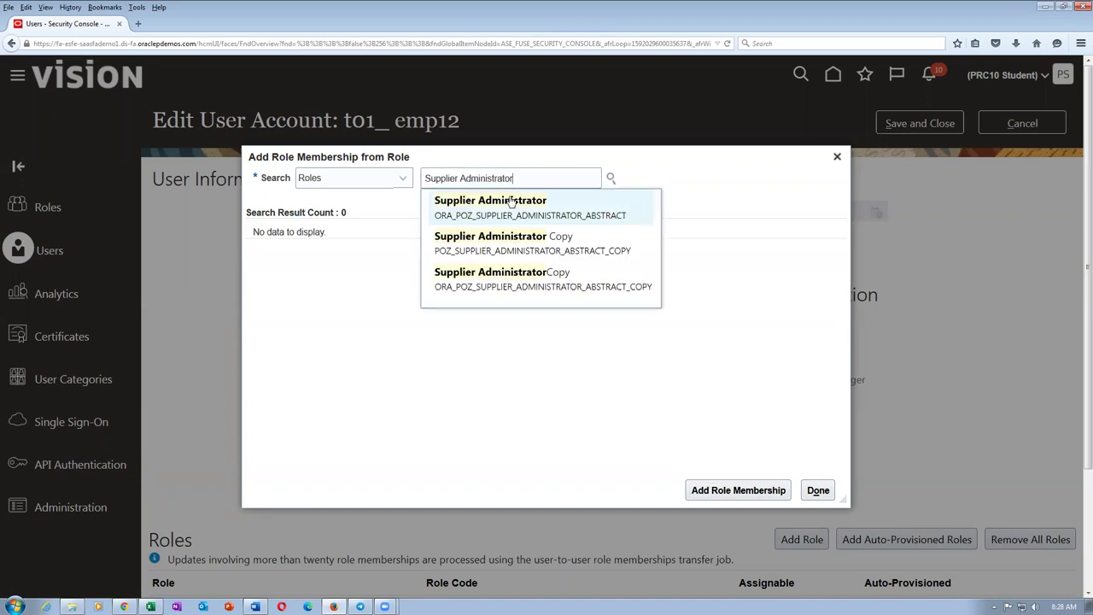
click(502, 205)
click(471, 236)
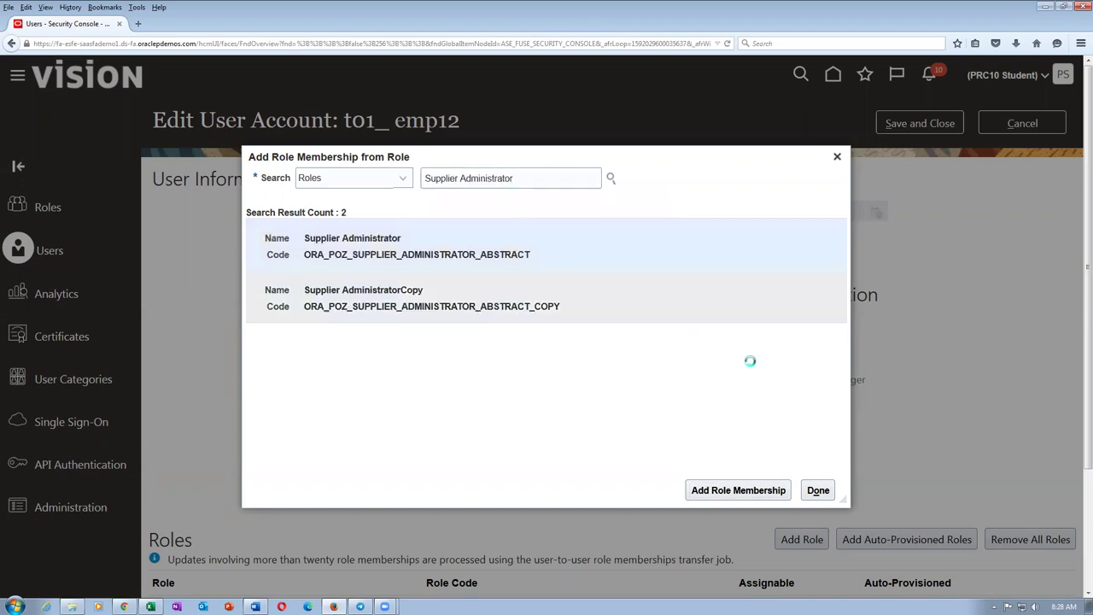
click(743, 490)
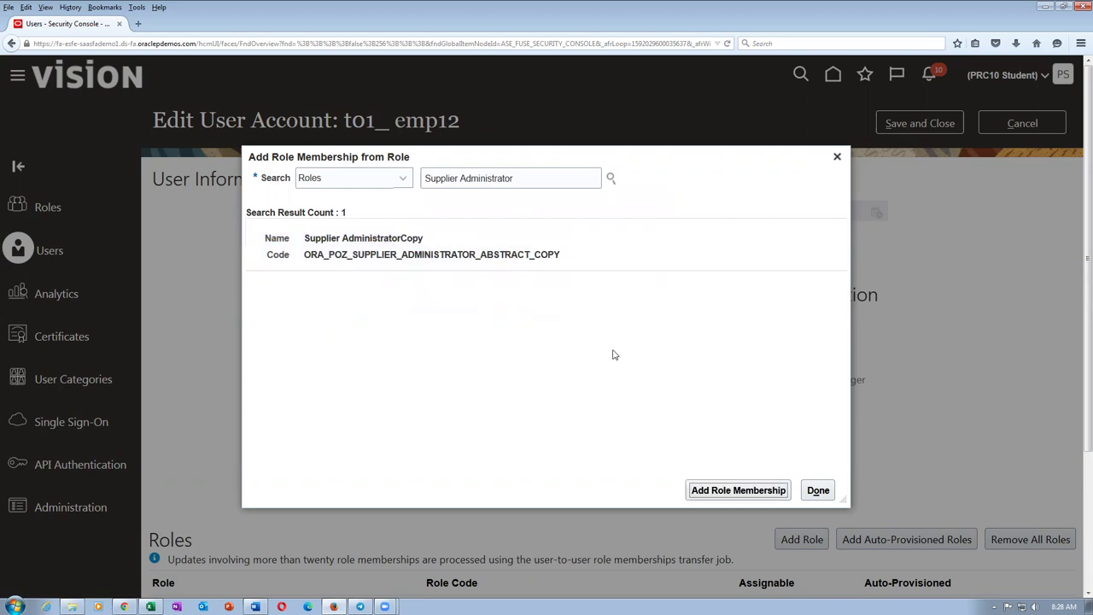
Step: Add the Procurement Application Administrator role to t01_emp12
key(alt+Tab)
click(685, 409)
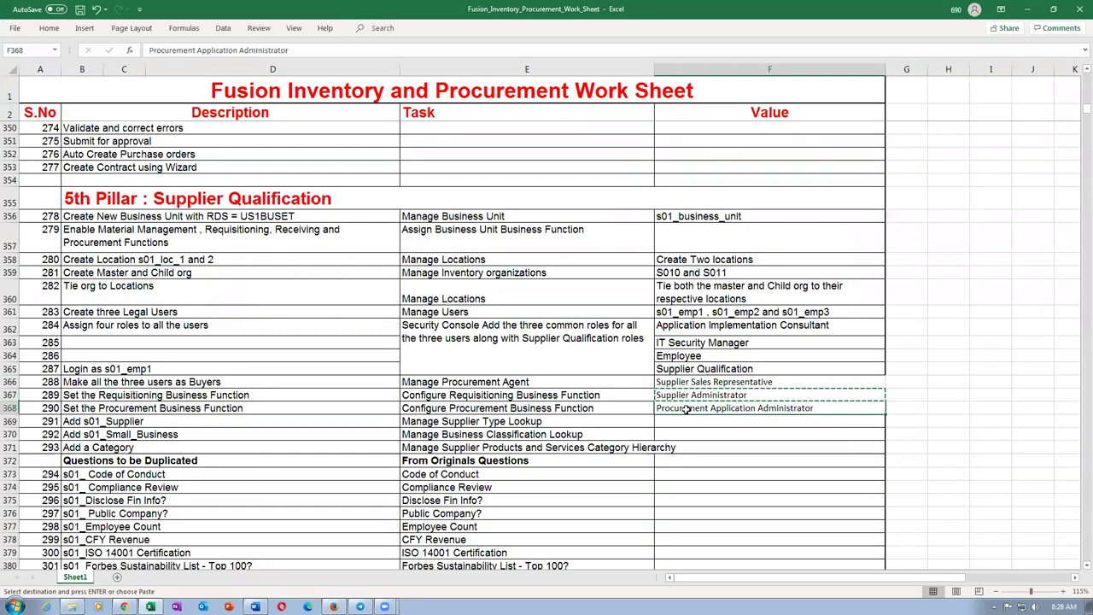
key(ctrl+c)
key(alt+Tab)
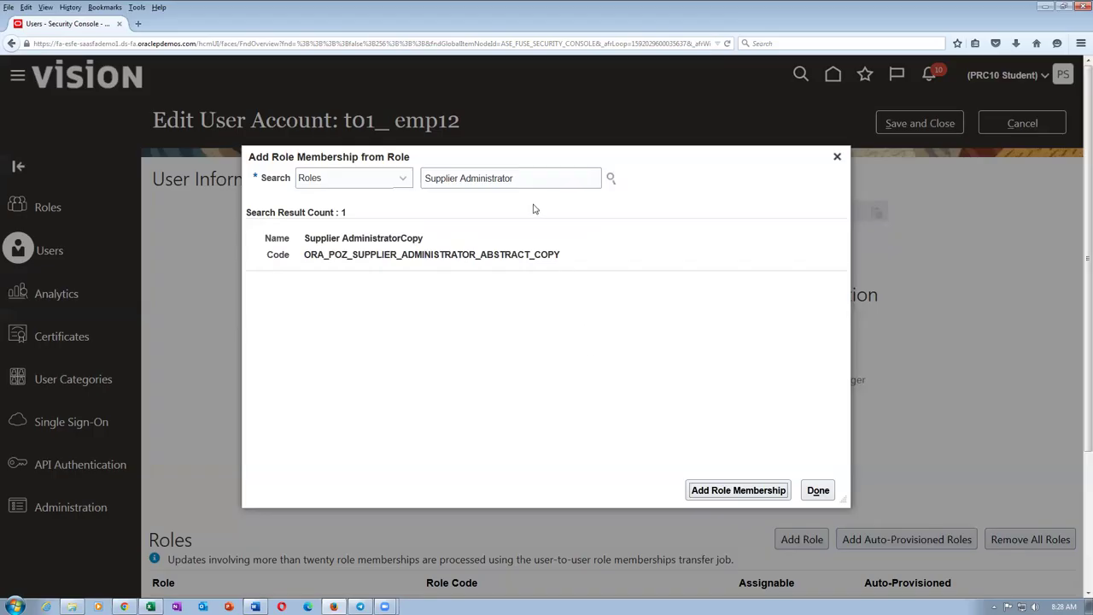
drag(516, 179, 427, 192)
key(ctrl+v)
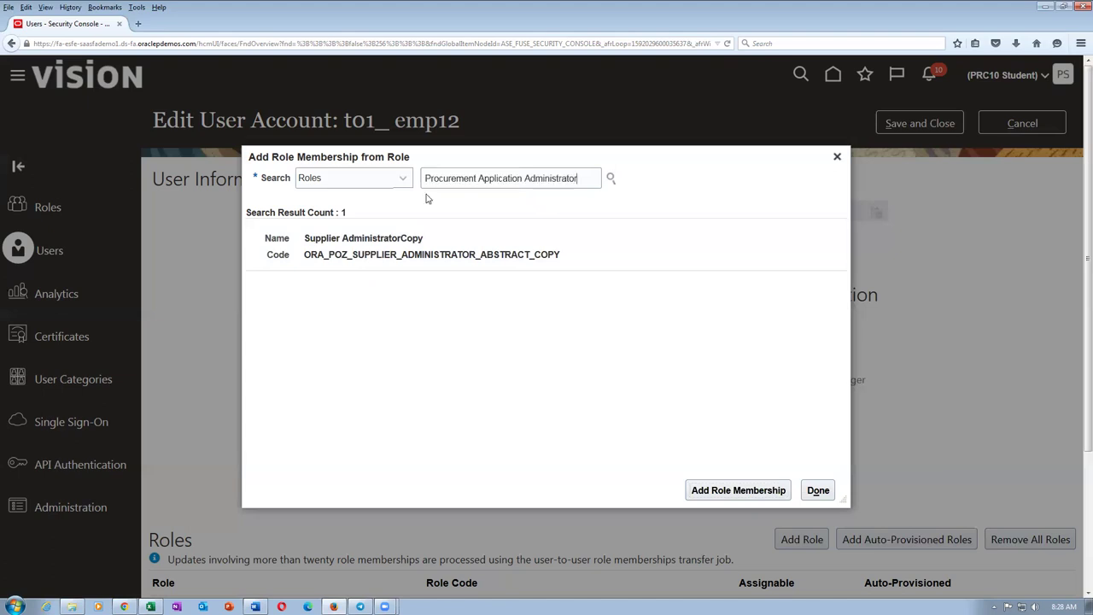
click(530, 232)
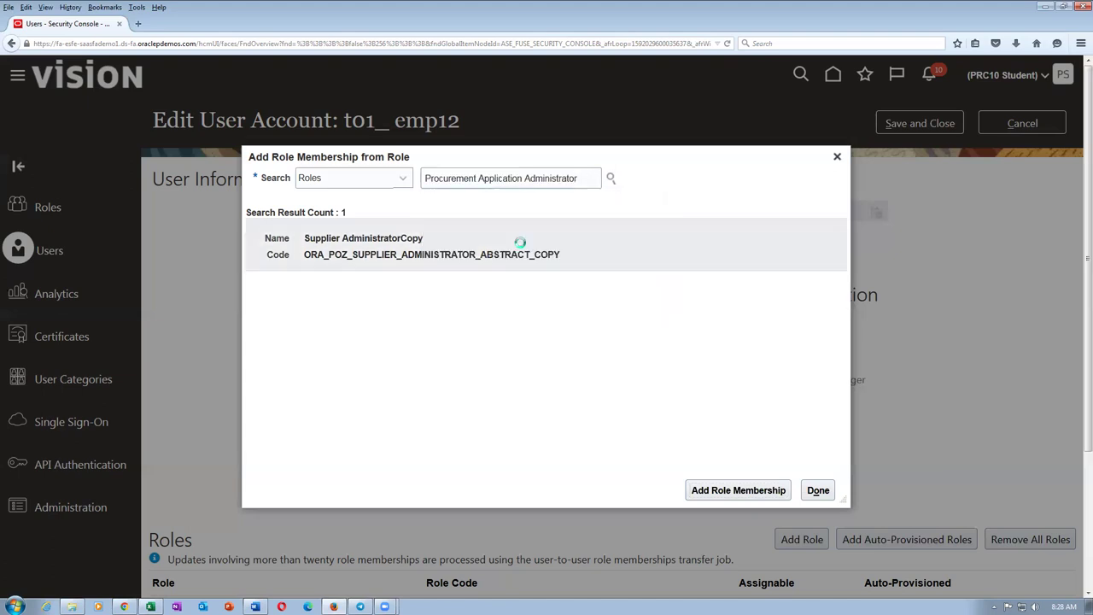
click(432, 260)
click(739, 489)
Step: Close the role dialog, save t01_emp12 with its six roles, and return to User Accounts
click(819, 492)
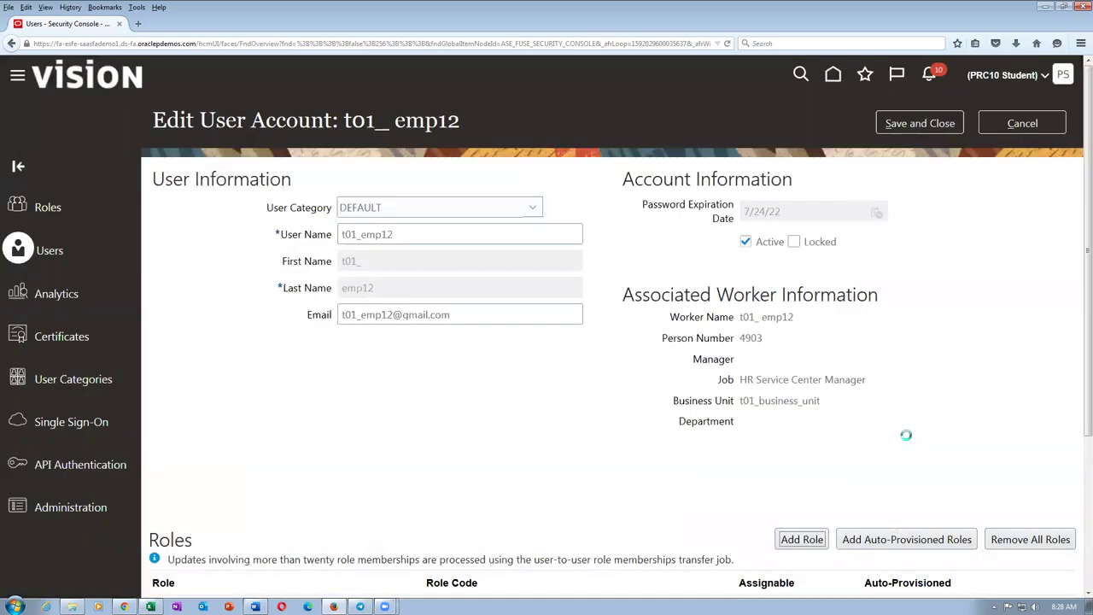
scroll(844, 453, down, 4)
scroll(848, 454, up, 4)
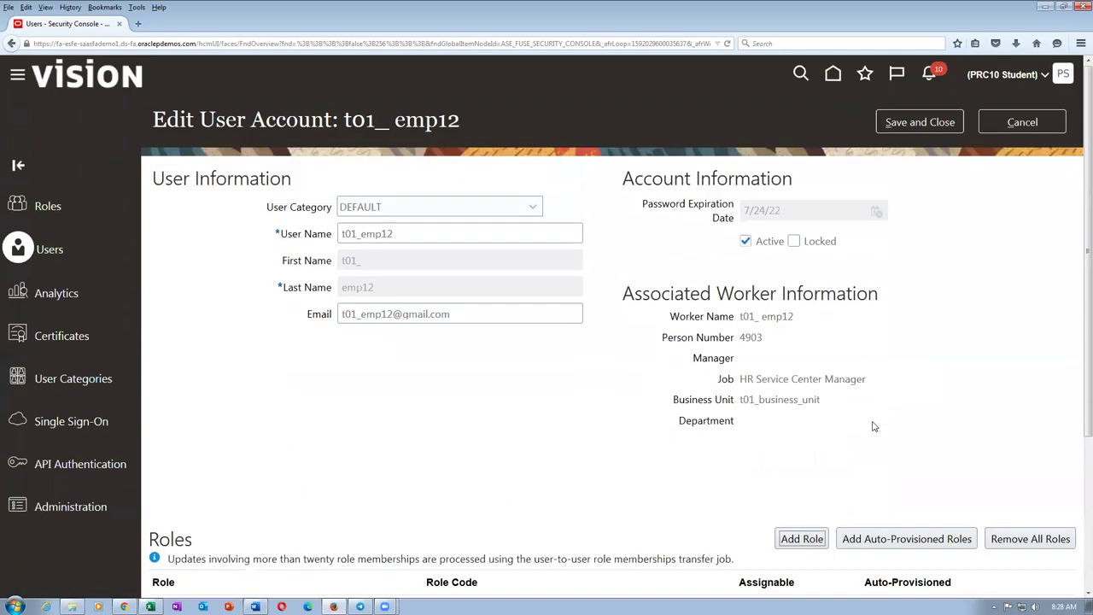
click(928, 124)
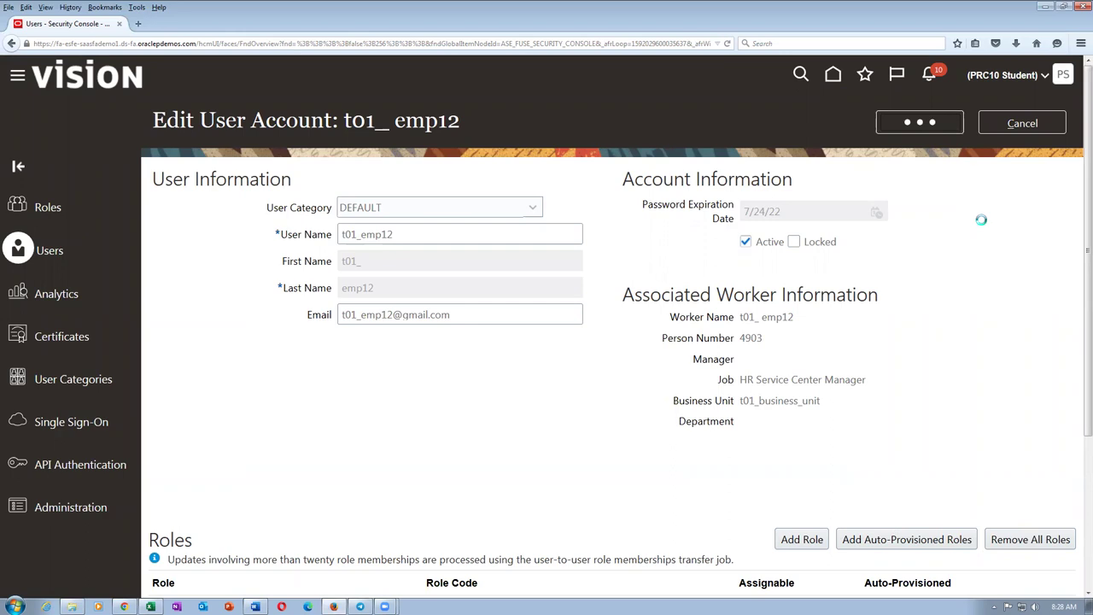
key(alt+Tab)
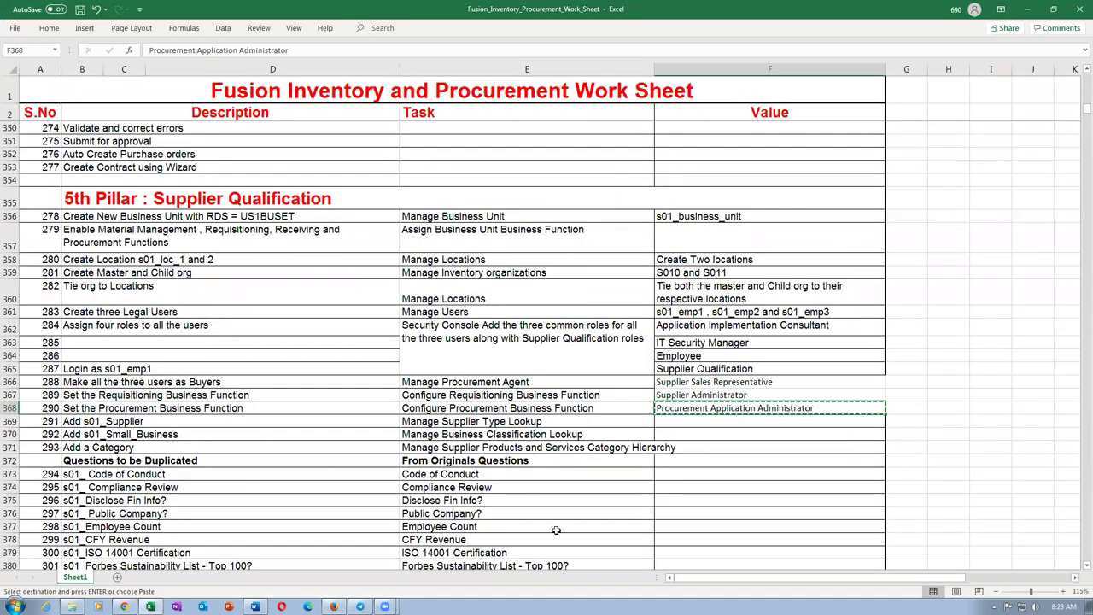
key(alt+Tab)
click(1021, 121)
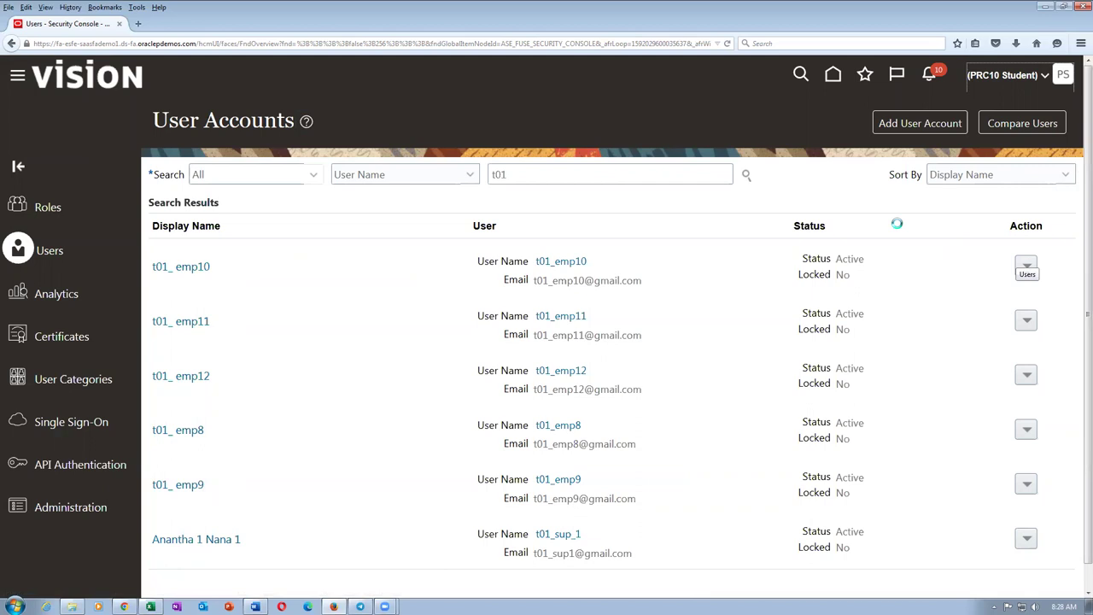
Step: In Setup and Maintenance, search tasks for MAN%PROC%AGENT% and open Manage Procurement Agents
click(818, 295)
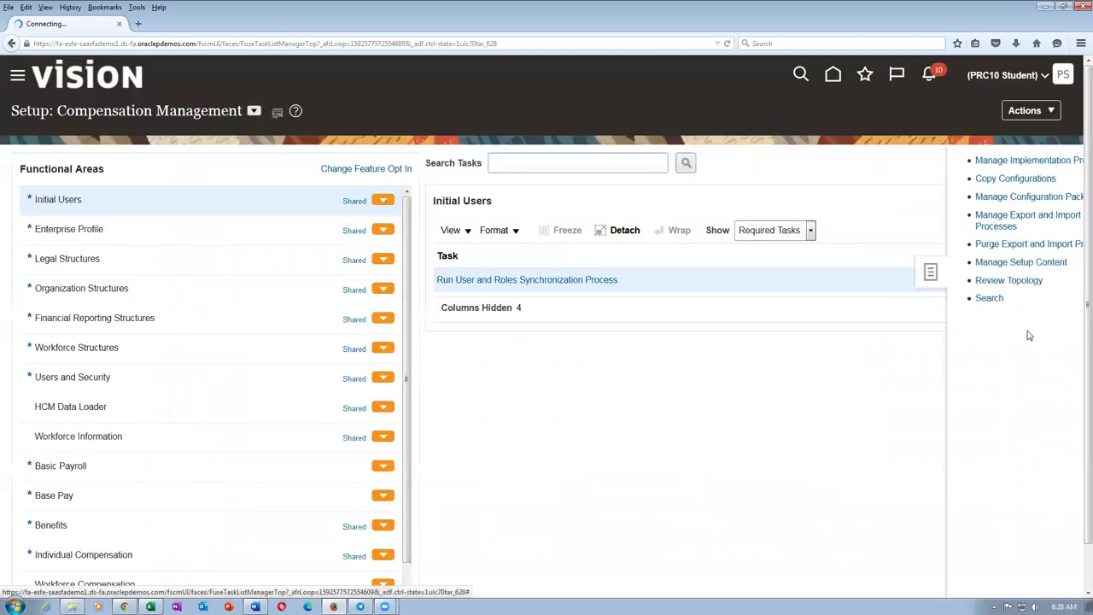
click(944, 299)
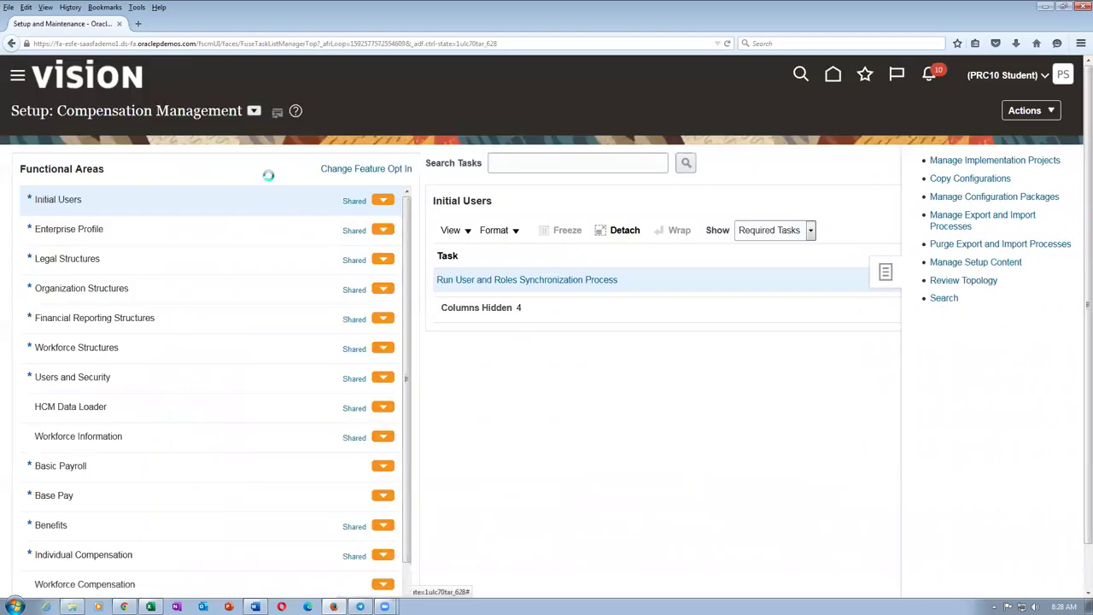
text(MAN%PROC%)
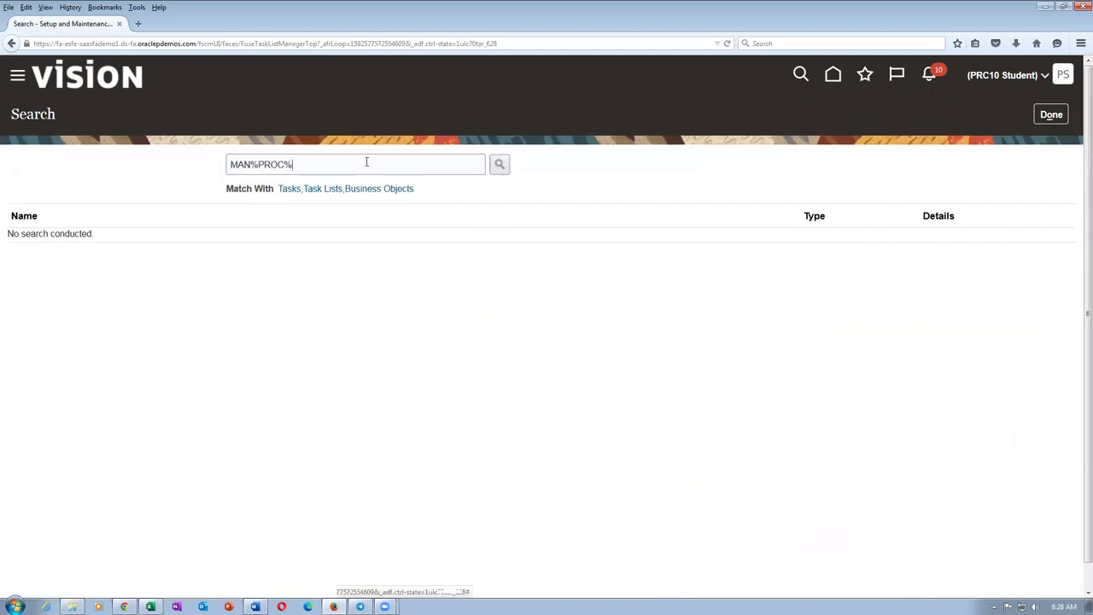
text(AGENT%)
key(Return)
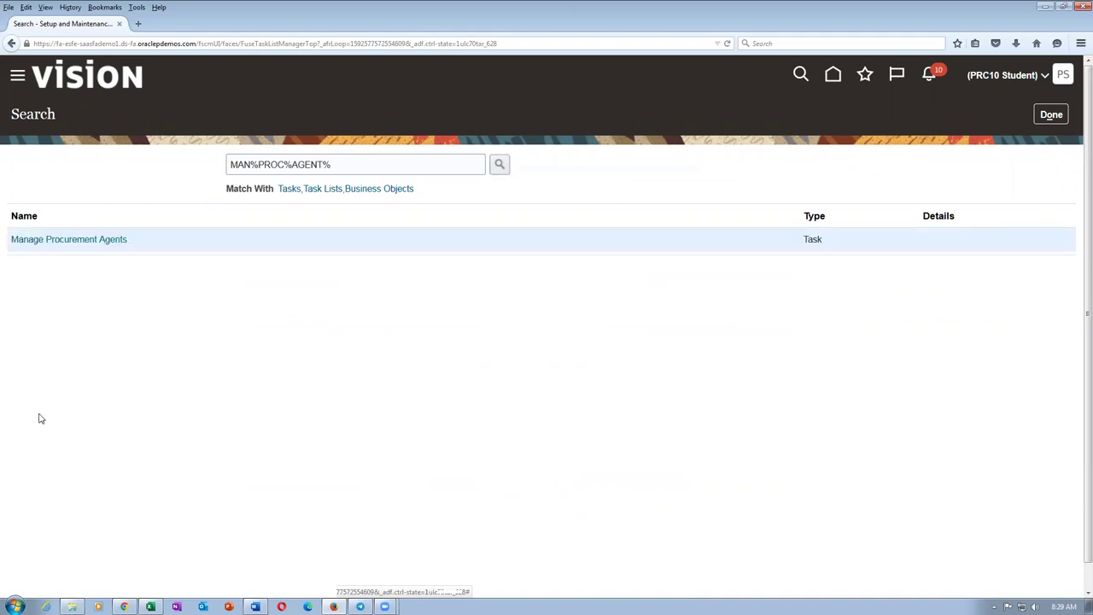
click(73, 242)
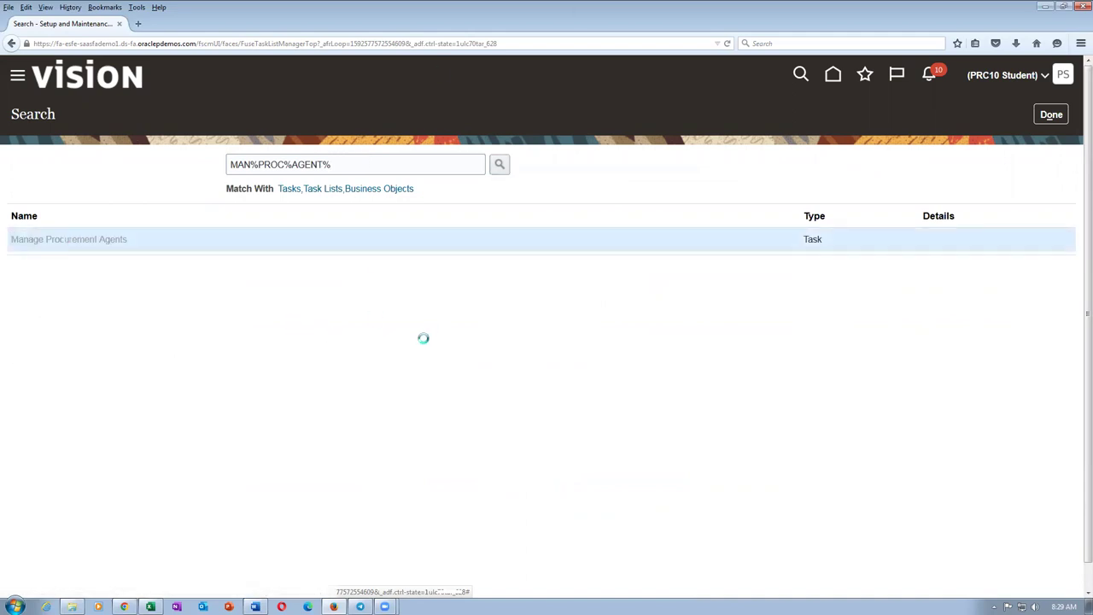
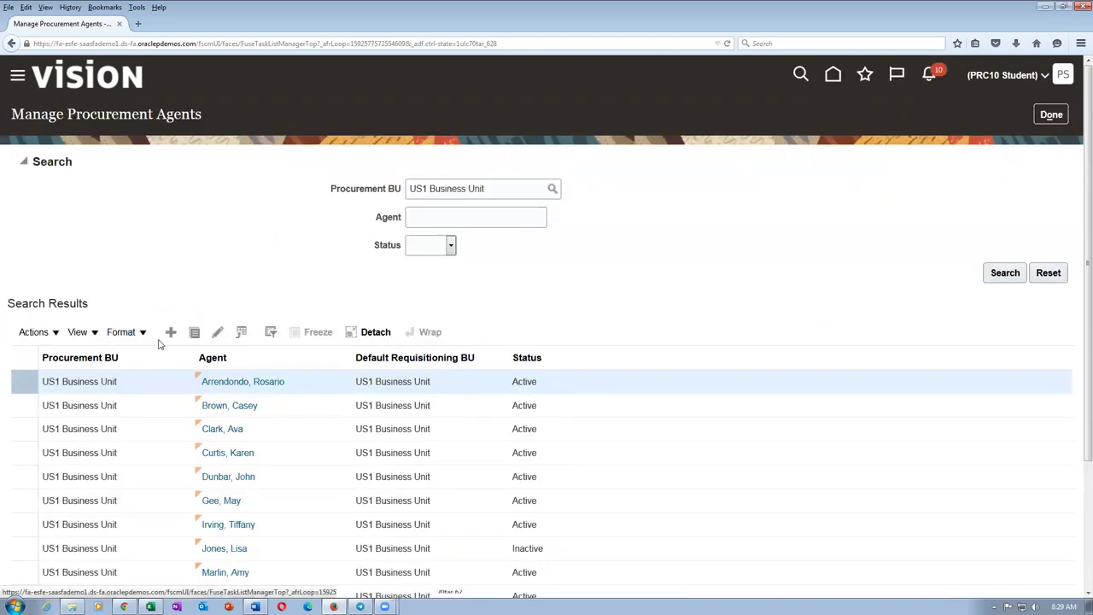
Step: Create a procurement agent with t01_business_unit as Procurement BU and Default Requisitioning BU, picking the employee agent
click(171, 331)
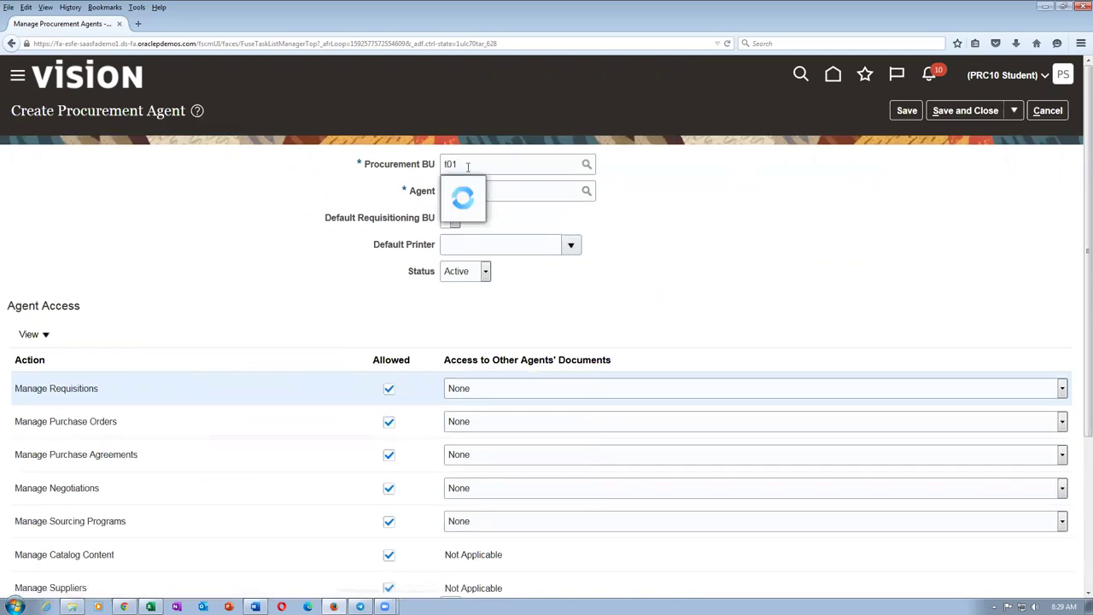
click(468, 186)
text(emp)
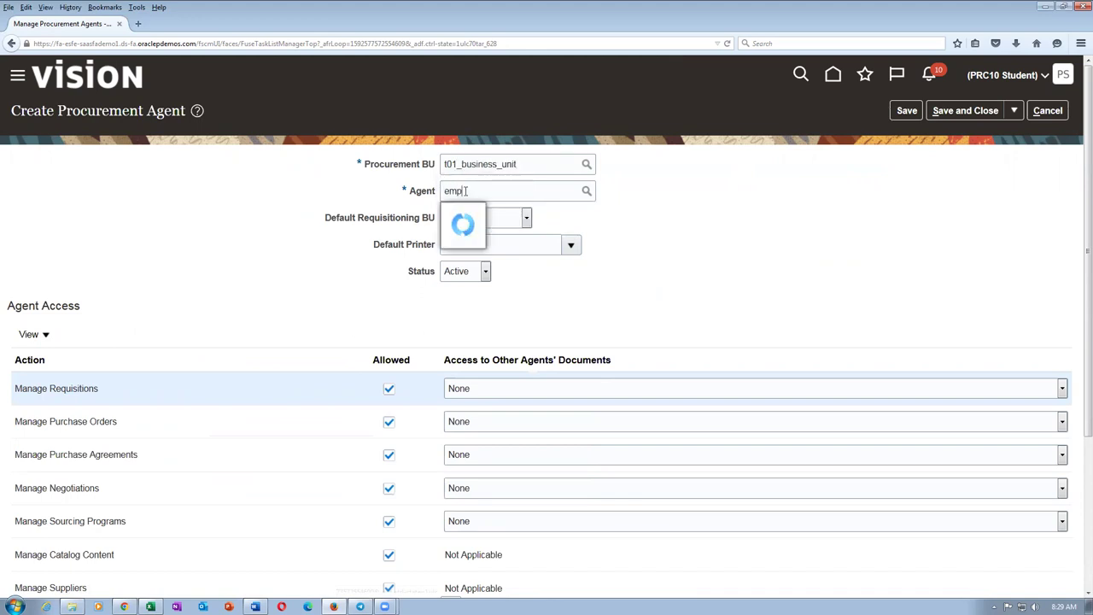
text(9, t01_)
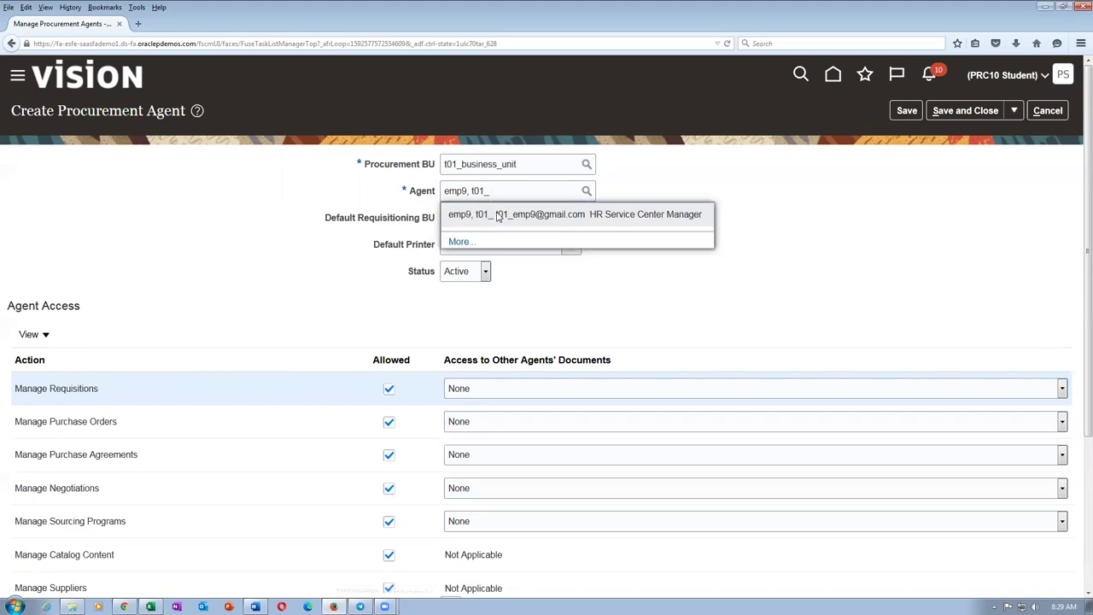
click(474, 225)
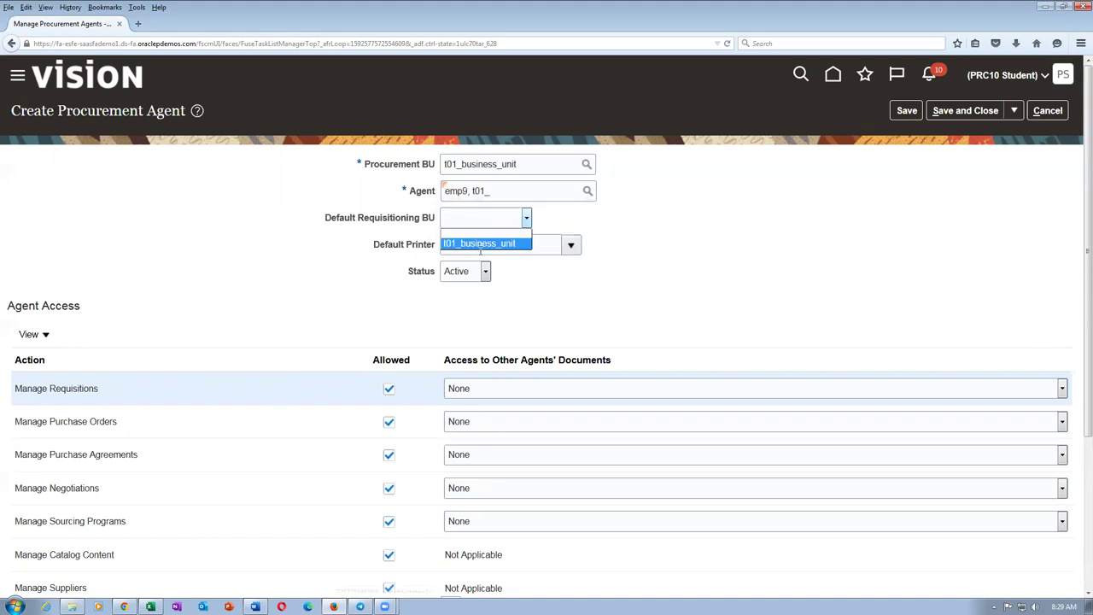
click(478, 245)
Step: Set Full access for requisitions, purchase orders, agreements, negotiations, sourcing programs and supplier qualifications
scroll(560, 448, down, 4)
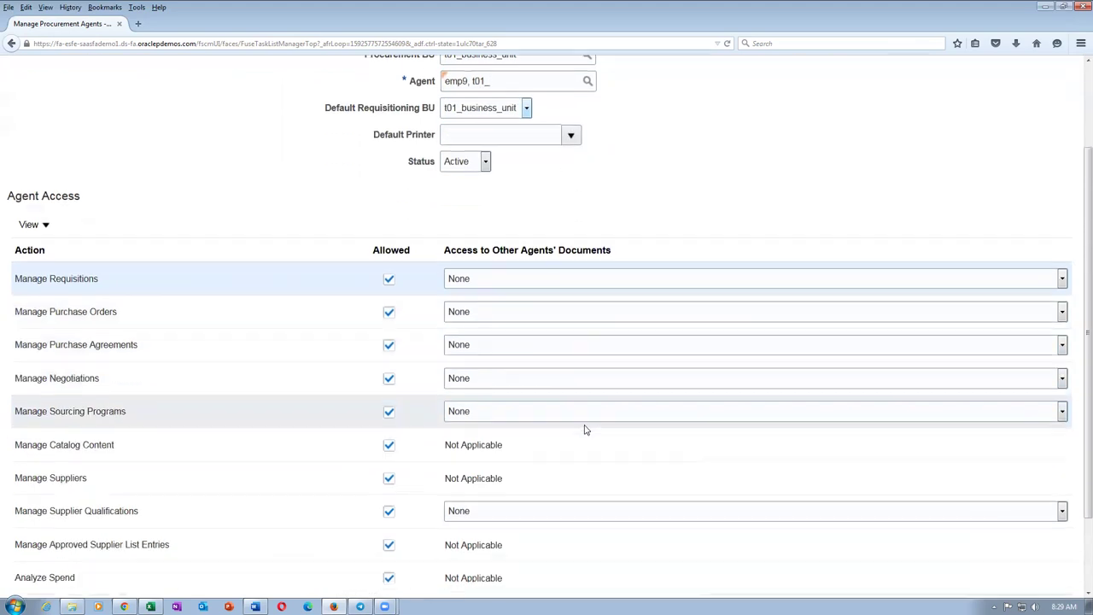
click(503, 226)
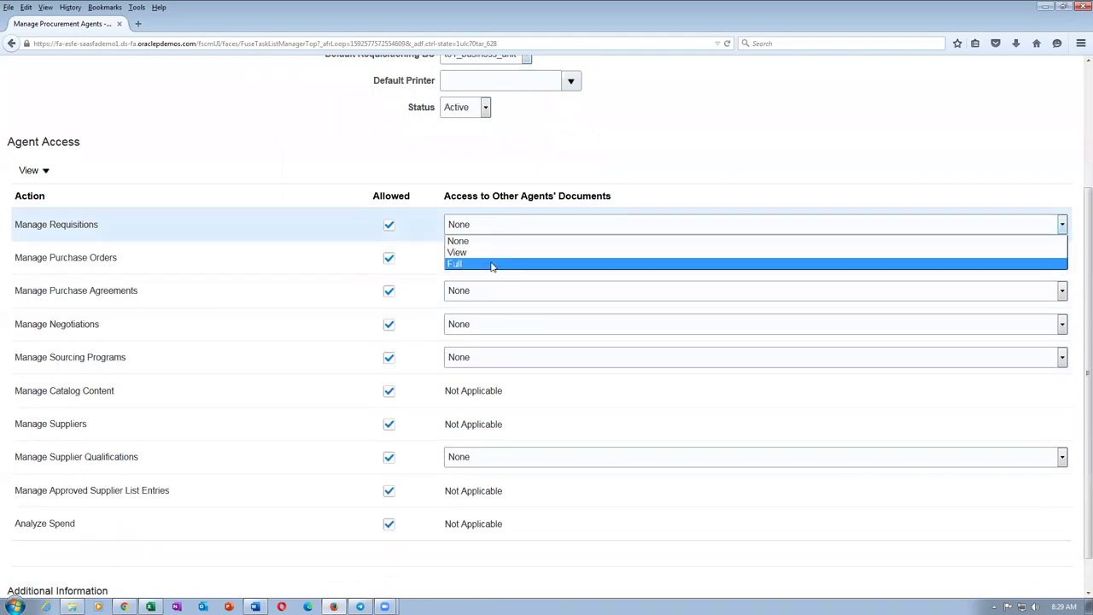
click(493, 264)
click(492, 257)
click(489, 308)
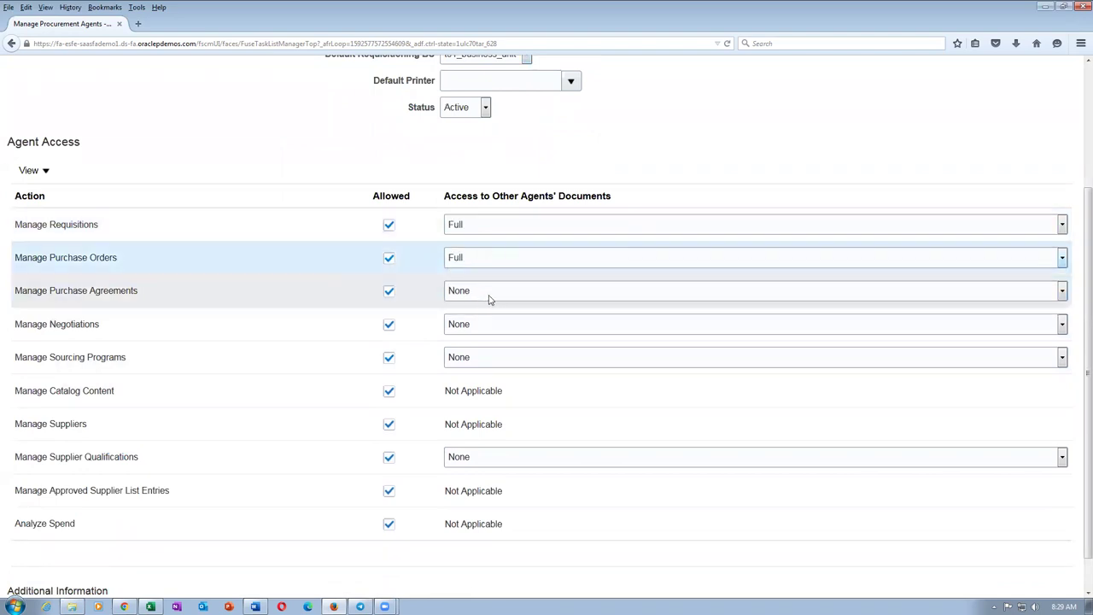
click(489, 292)
click(474, 341)
click(479, 325)
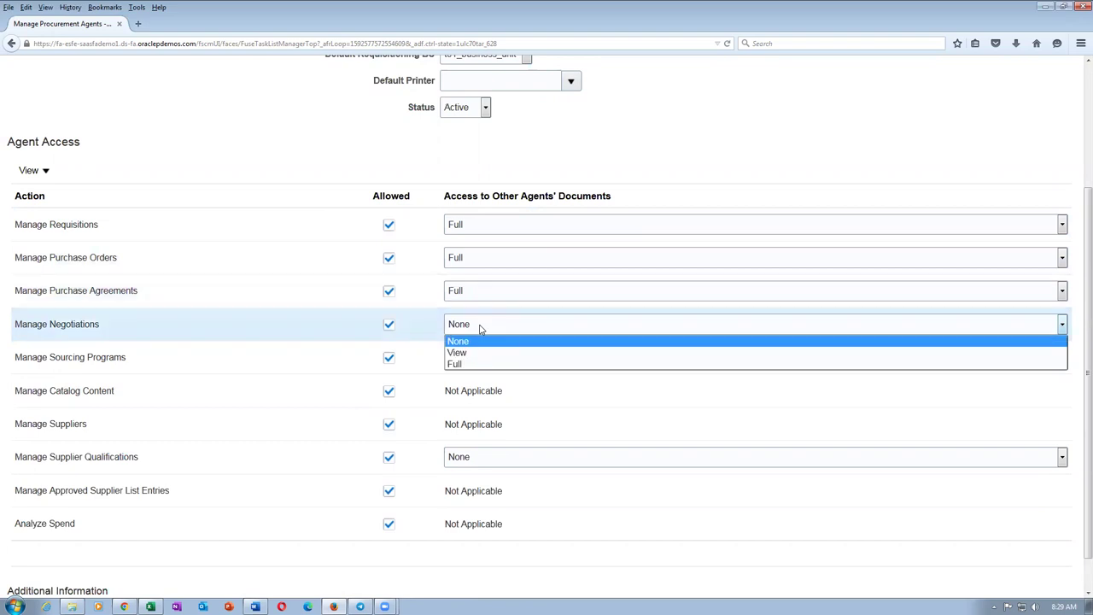
click(474, 364)
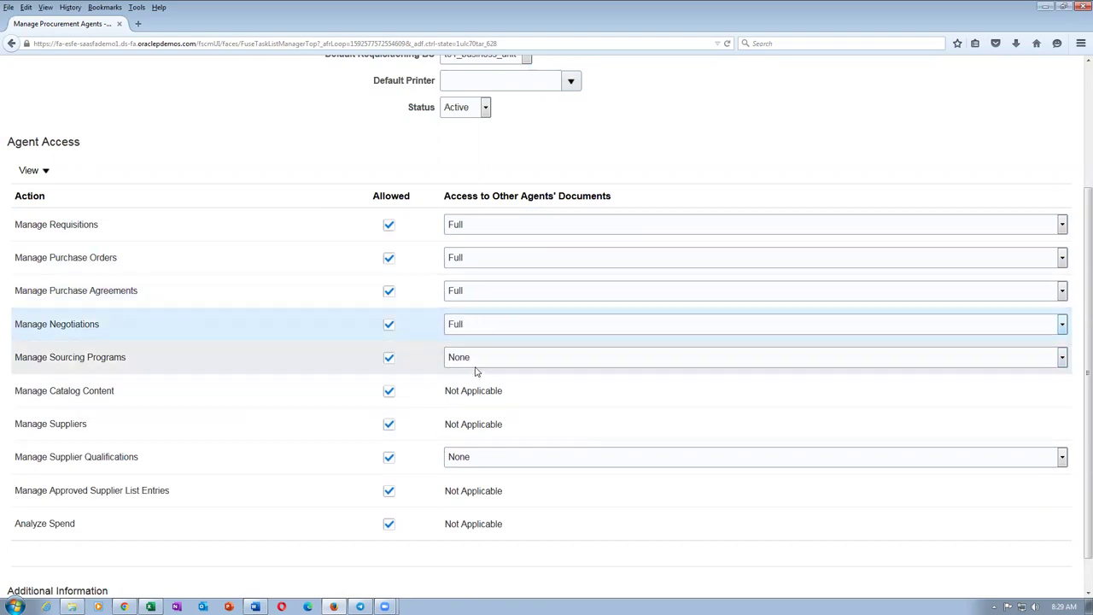
click(477, 361)
click(339, 503)
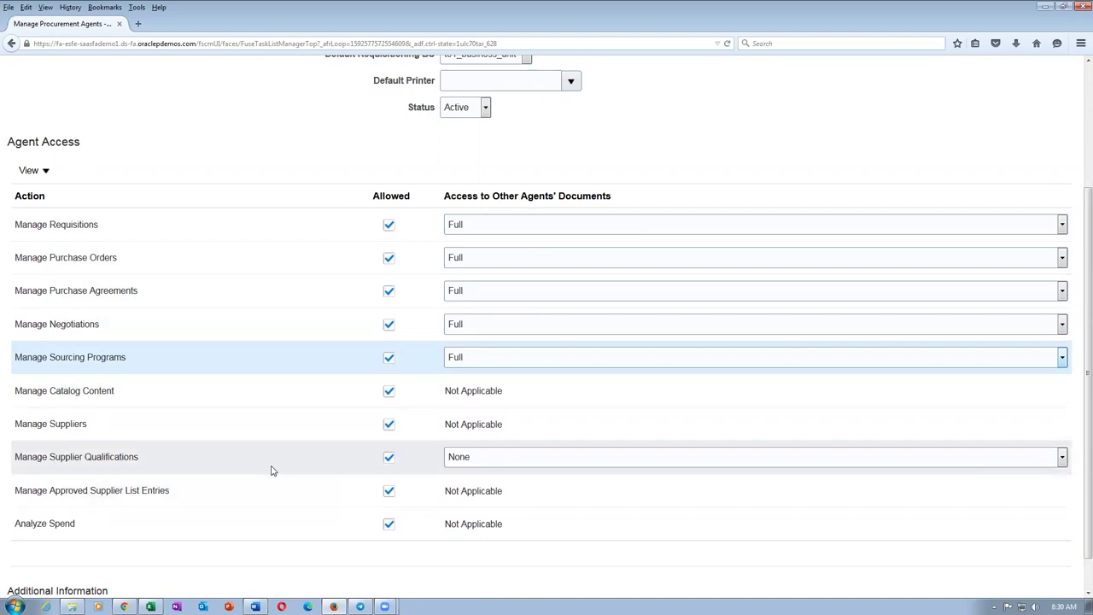
click(489, 460)
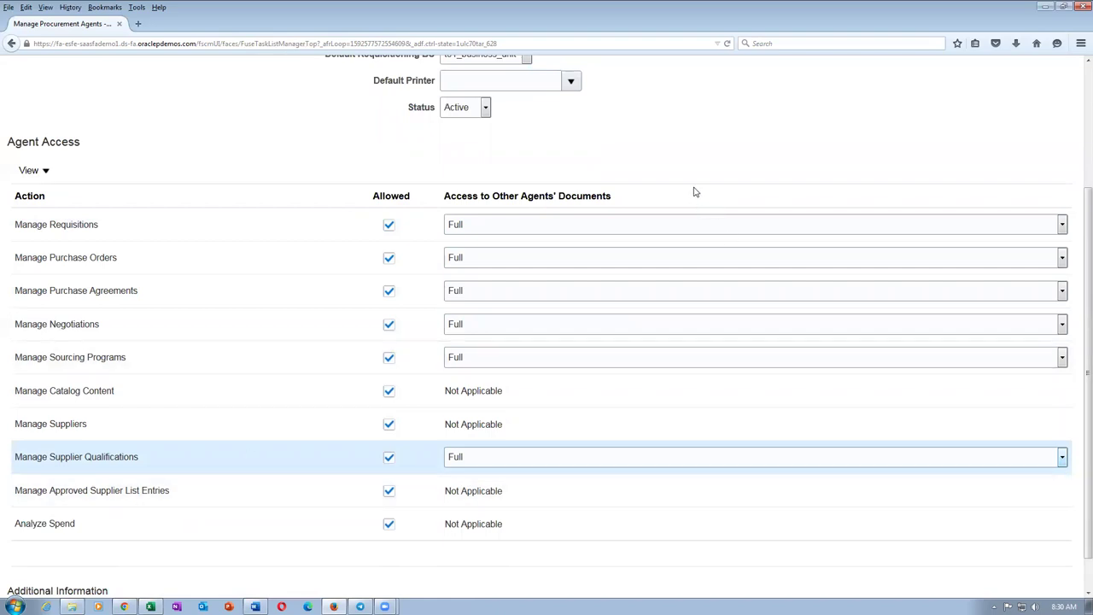
Step: Save and close the new agent and acknowledge the confirmation
scroll(694, 163, up, 3)
click(970, 111)
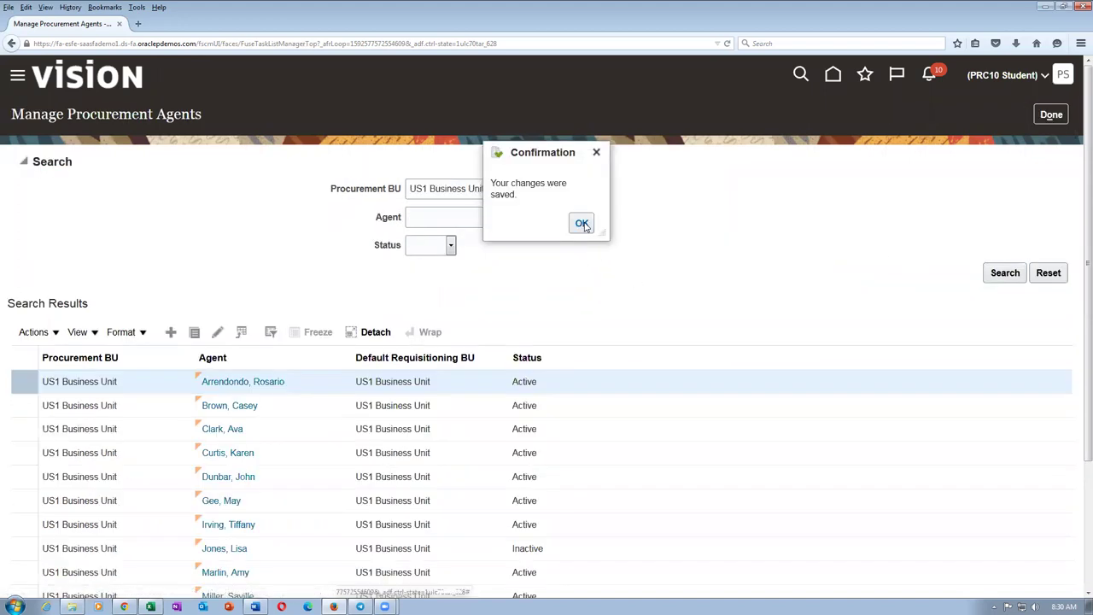
click(581, 223)
Step: Create another agent with t01_business_unit as Procurement BU and Default Requisitioning BU, picking the suggested employee
click(171, 331)
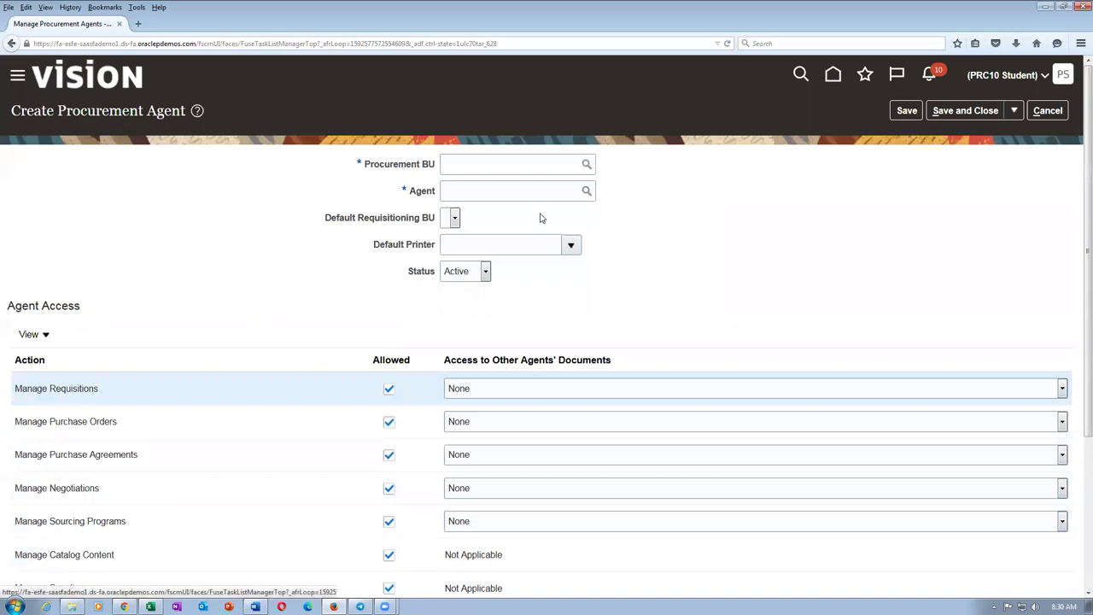
text(t)
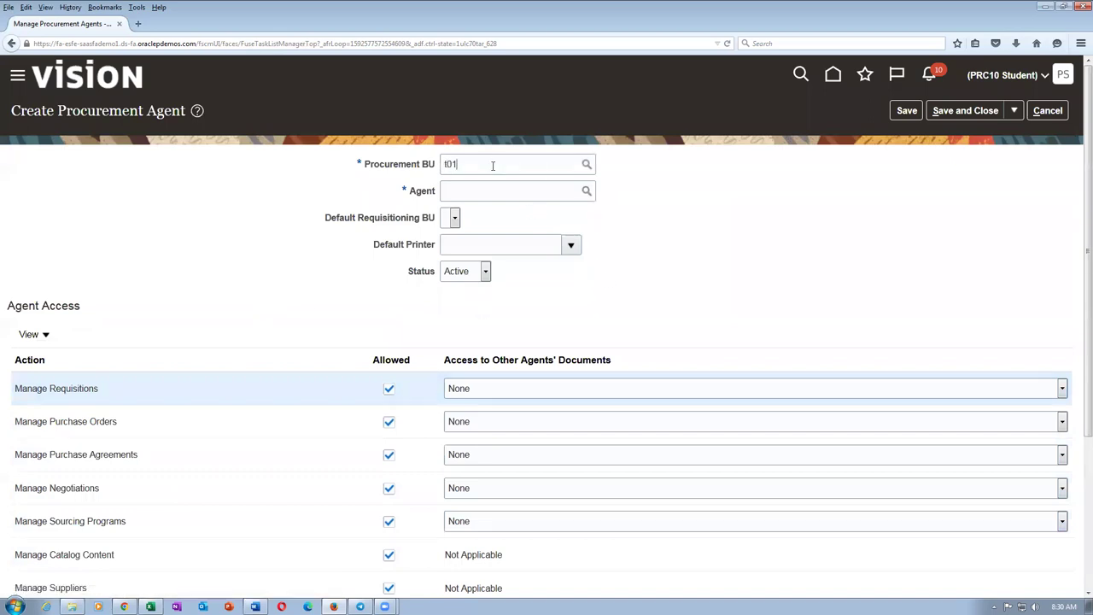
text(01)
click(485, 188)
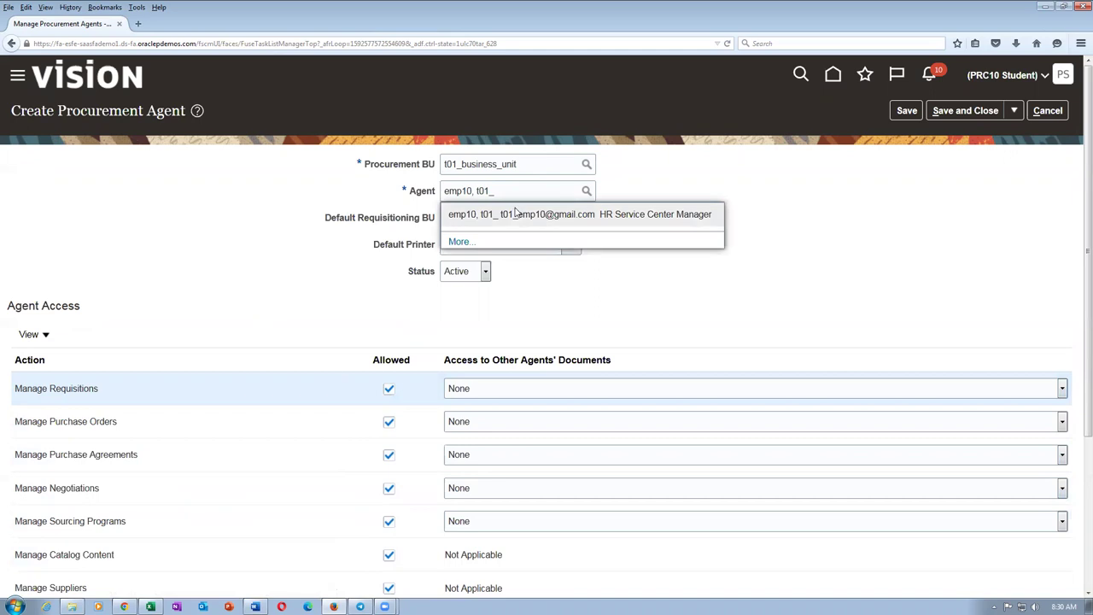
click(521, 213)
click(489, 217)
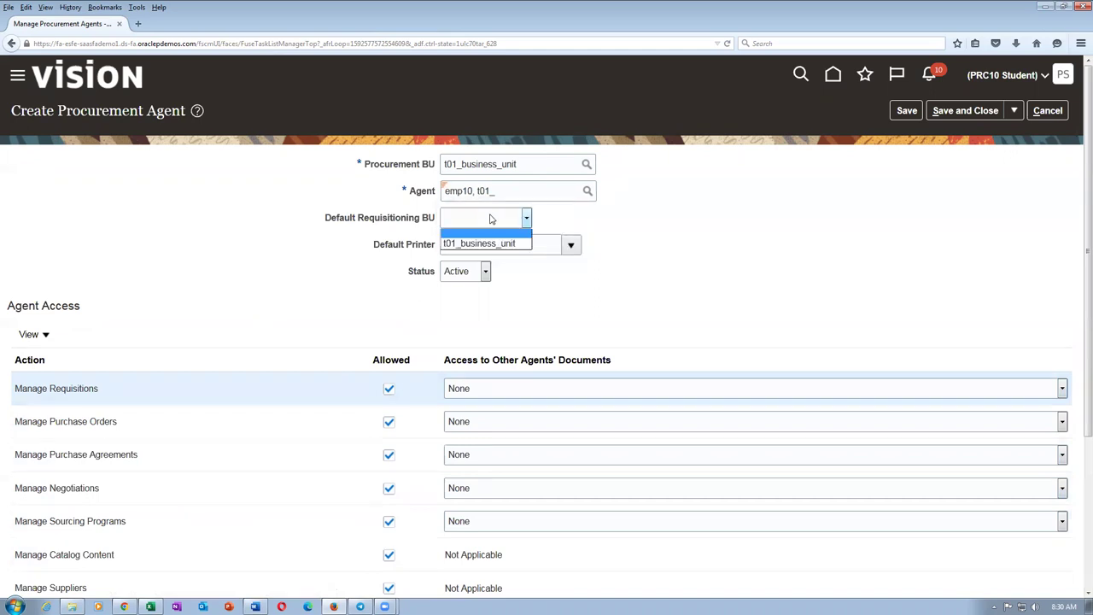
click(488, 243)
Step: Give the second agent Full access on all six document actions and save it
scroll(647, 319, down, 3)
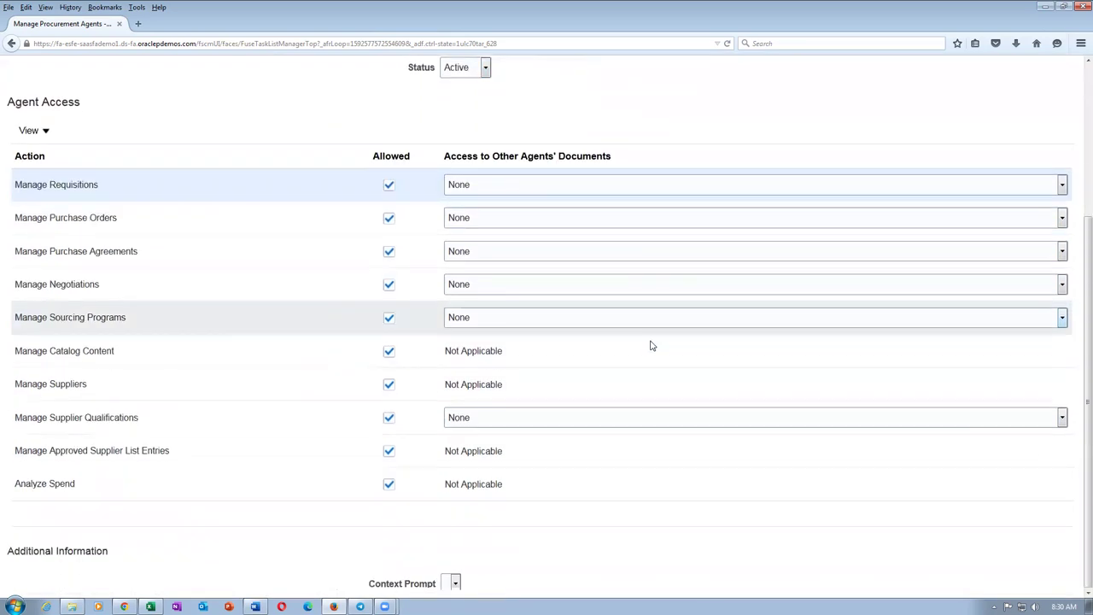
click(512, 186)
click(484, 226)
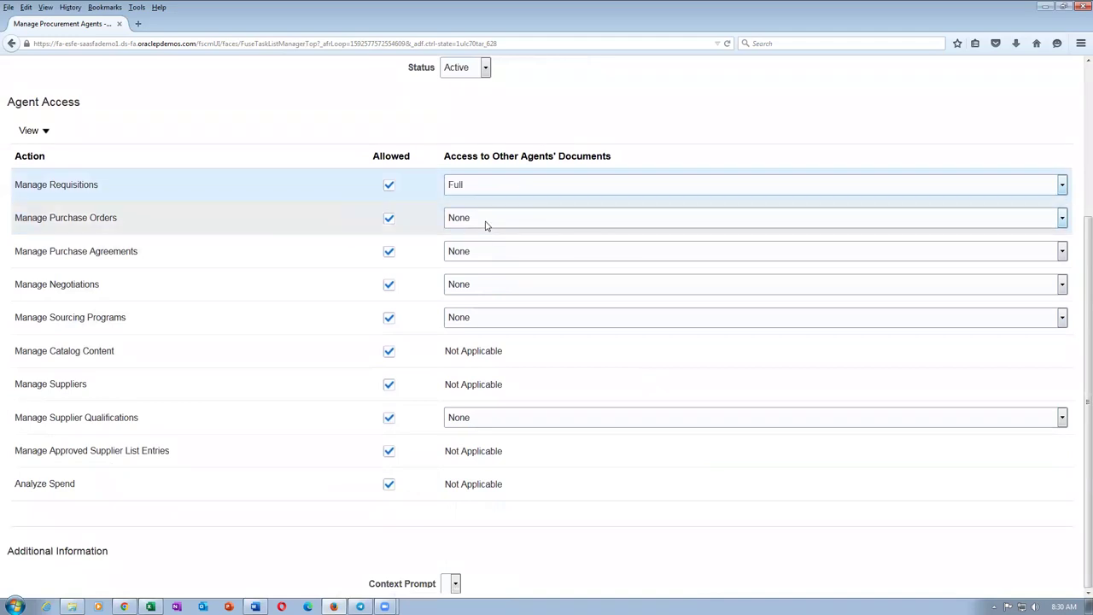
click(487, 221)
click(472, 269)
click(481, 253)
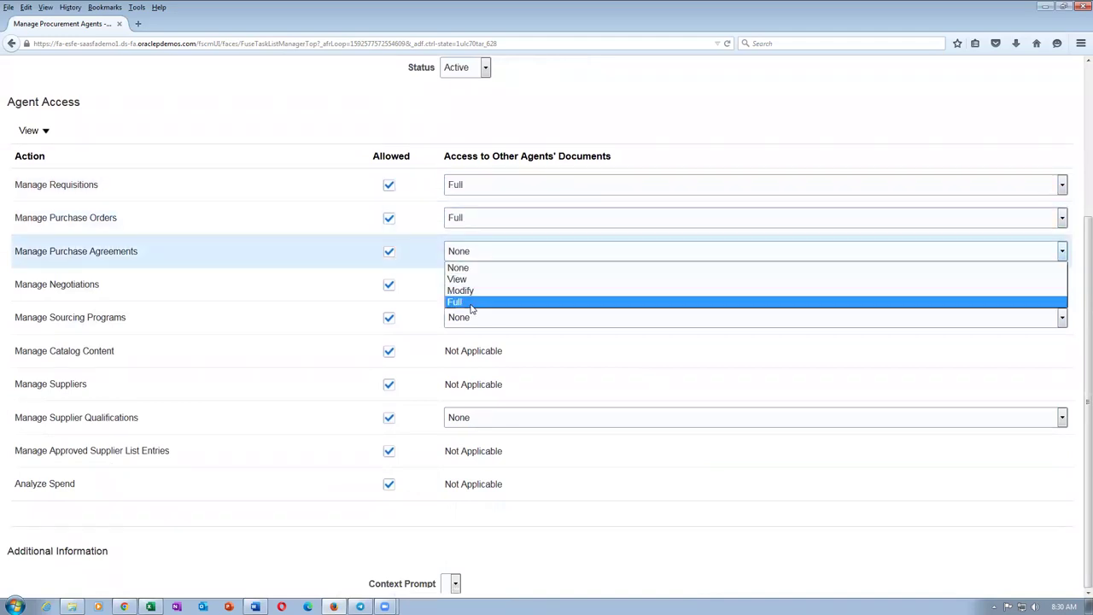
click(470, 304)
click(478, 286)
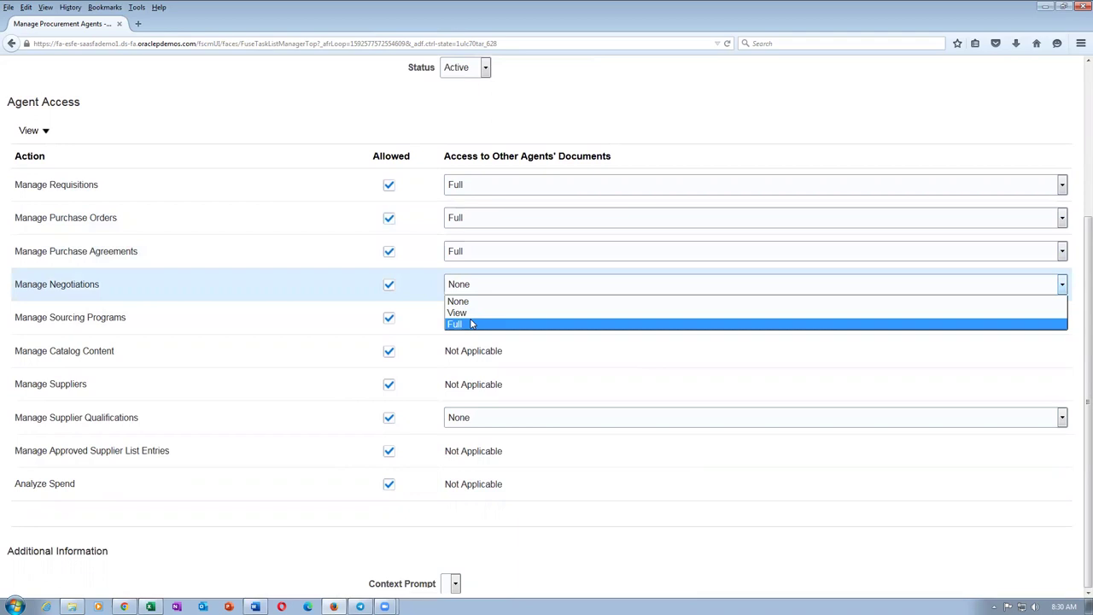
click(476, 320)
click(480, 314)
click(476, 360)
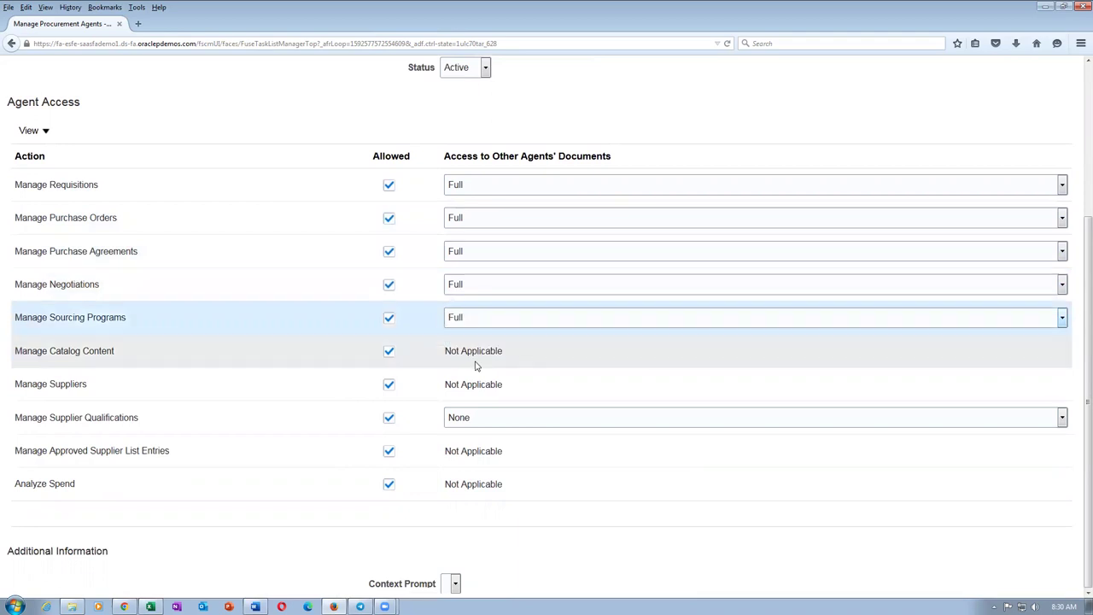
click(491, 418)
click(482, 456)
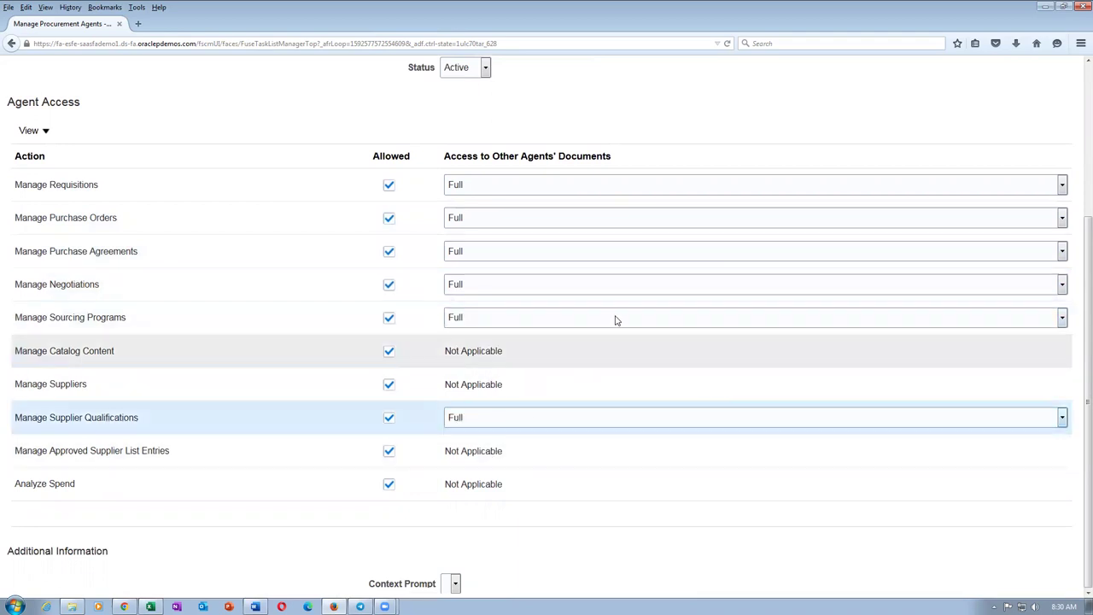
scroll(720, 175, up, 3)
click(980, 115)
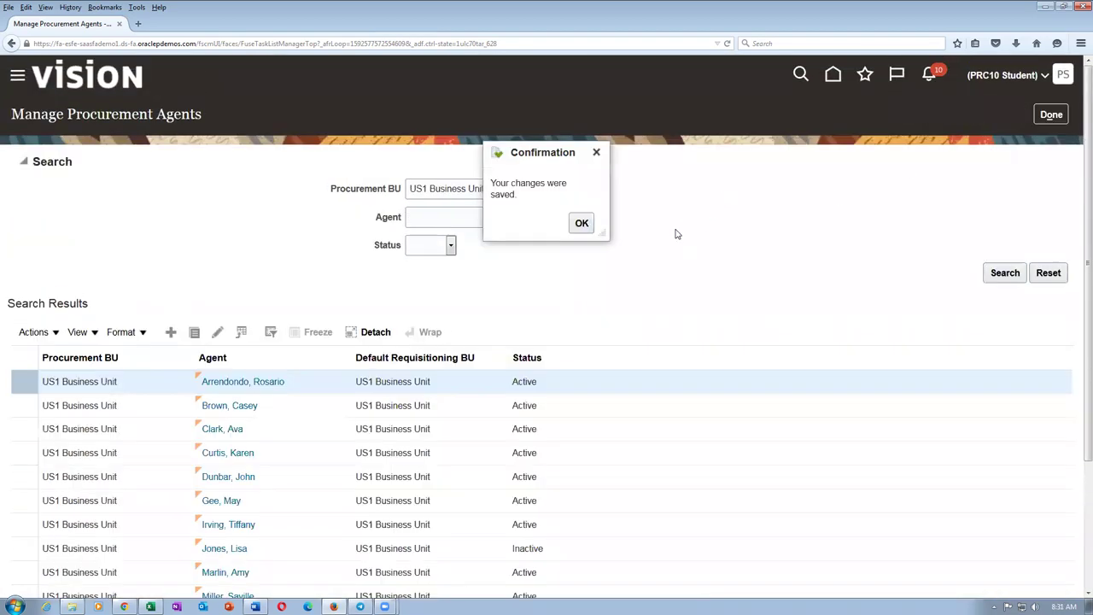
Step: Start a third agent with t01_business_unit as Procurement BU and Default Requisitioning BU, choosing the suggested employee
click(582, 223)
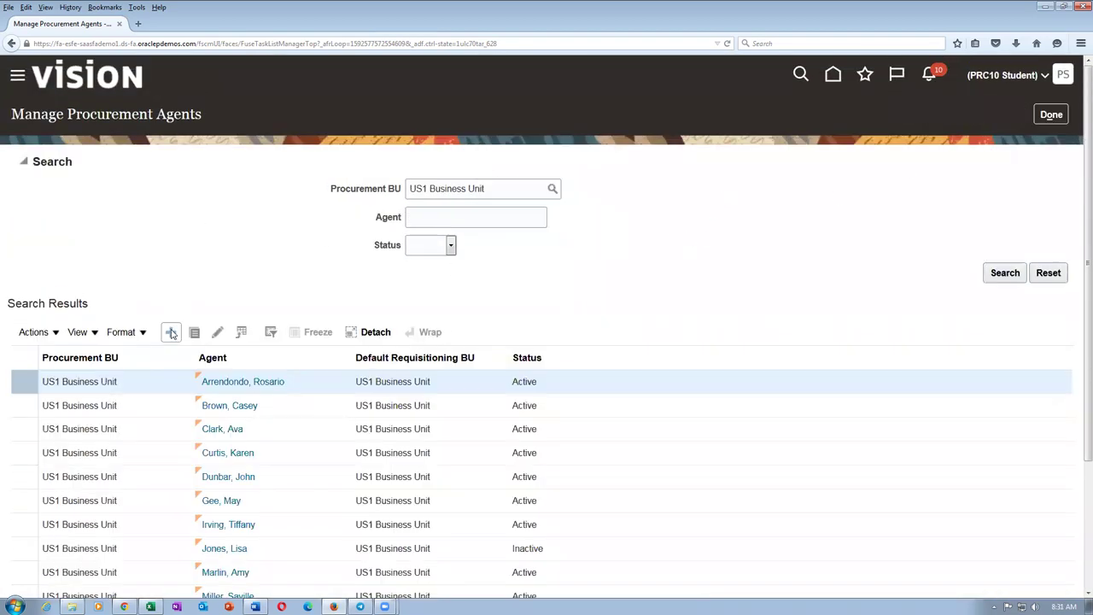
click(170, 332)
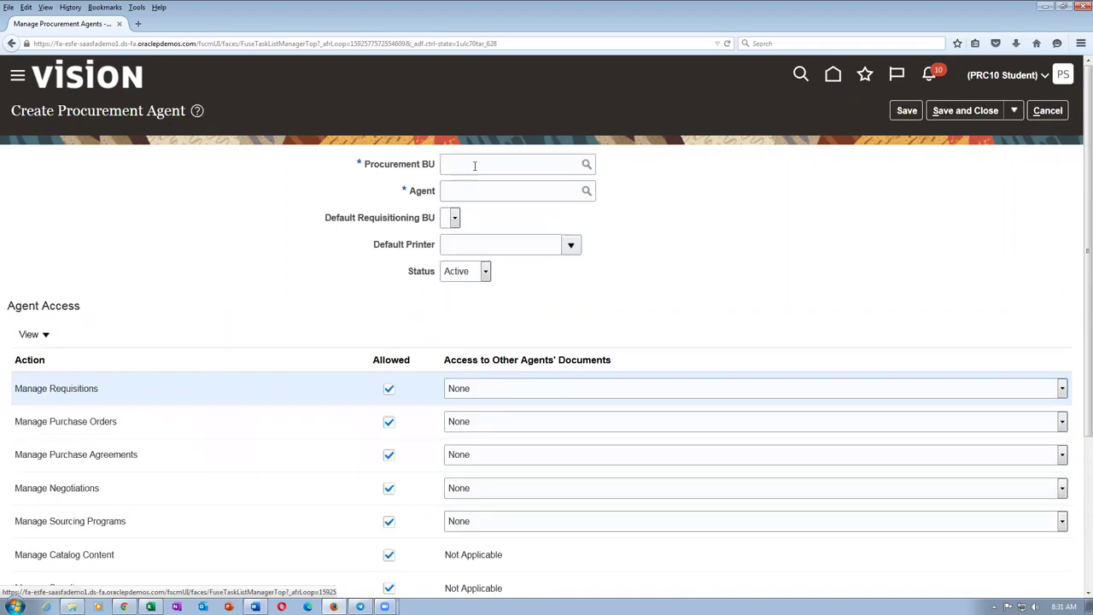
click(475, 164)
text(t01)
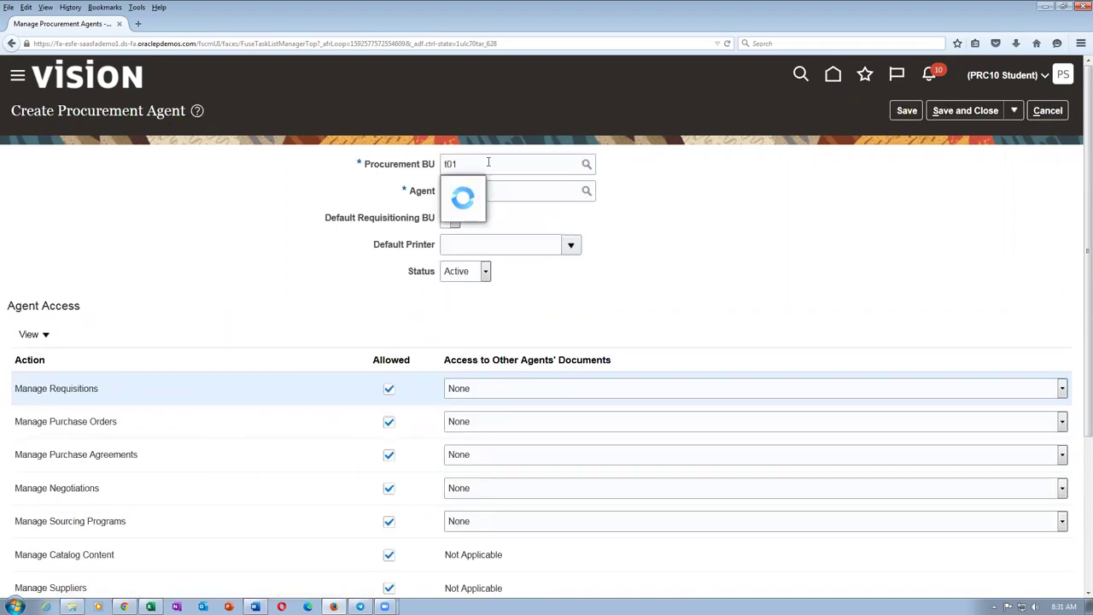
click(480, 185)
click(478, 193)
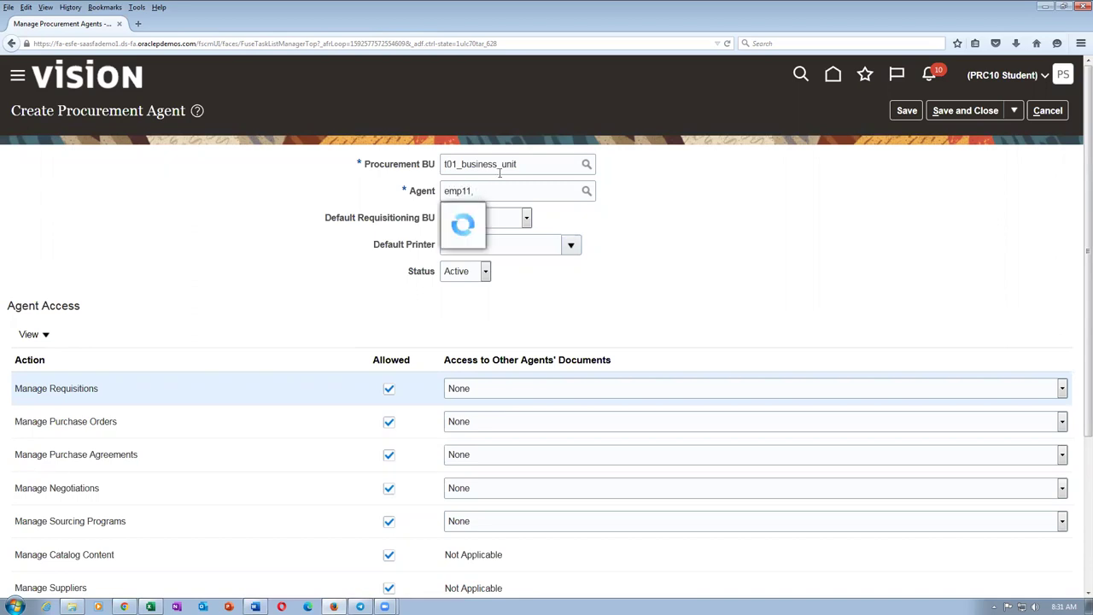
click(515, 215)
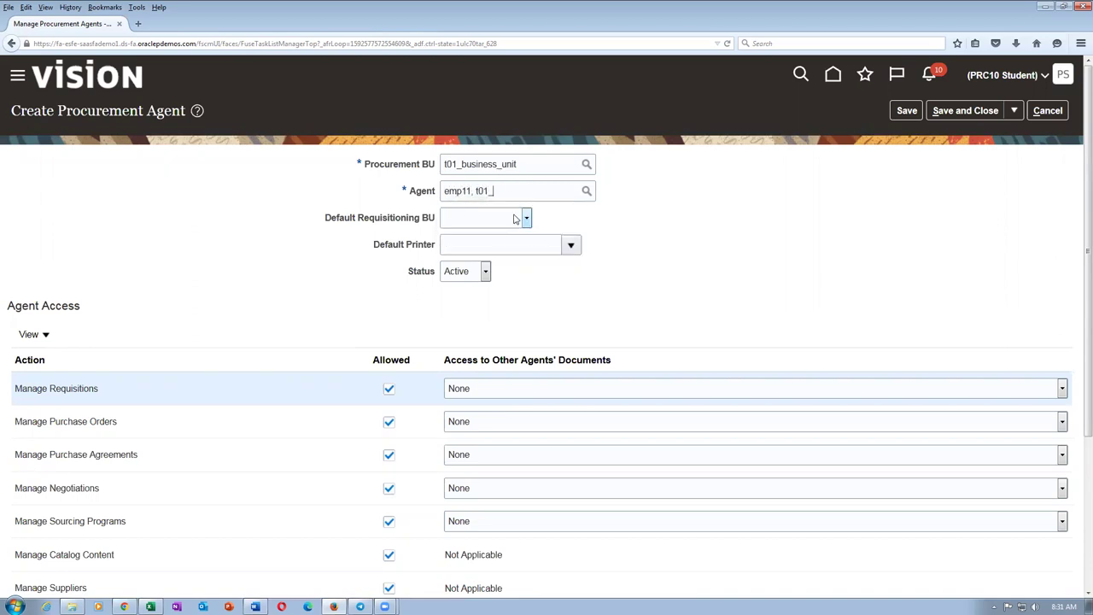
click(478, 220)
click(490, 244)
Step: Set Full access for requisitions, purchase orders, agreements, negotiations, sourcing programs and supplier qualifications
scroll(693, 262, down, 3)
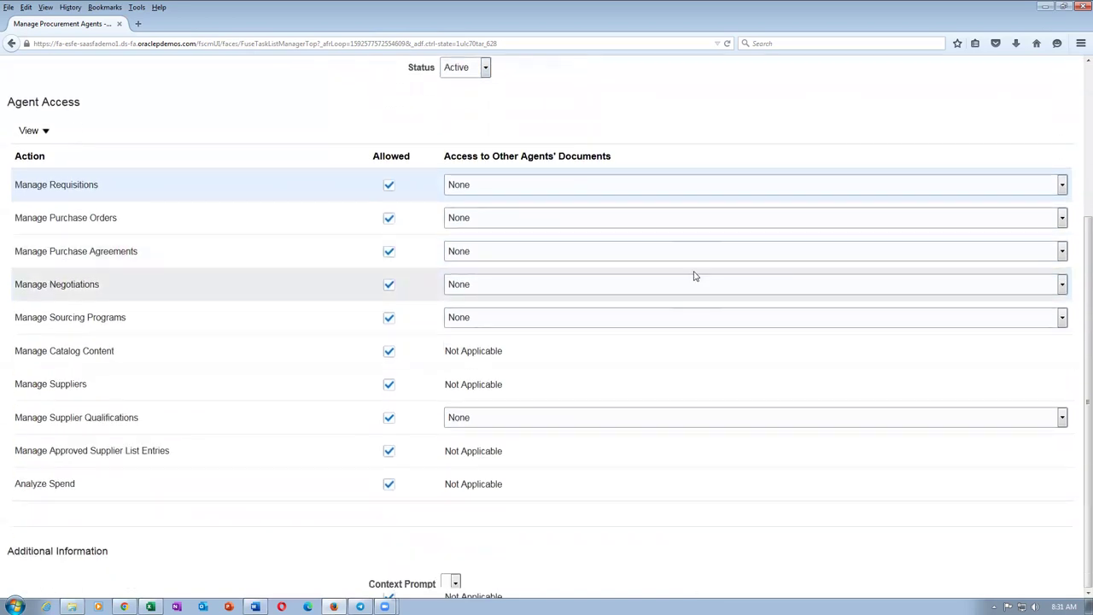
click(490, 185)
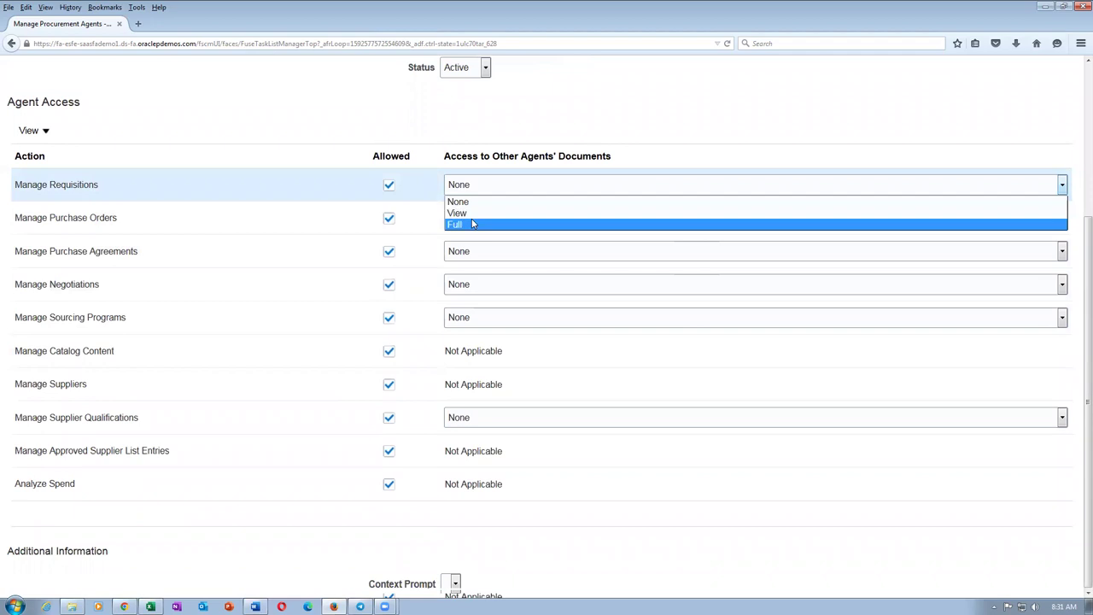
click(473, 224)
click(472, 219)
click(478, 268)
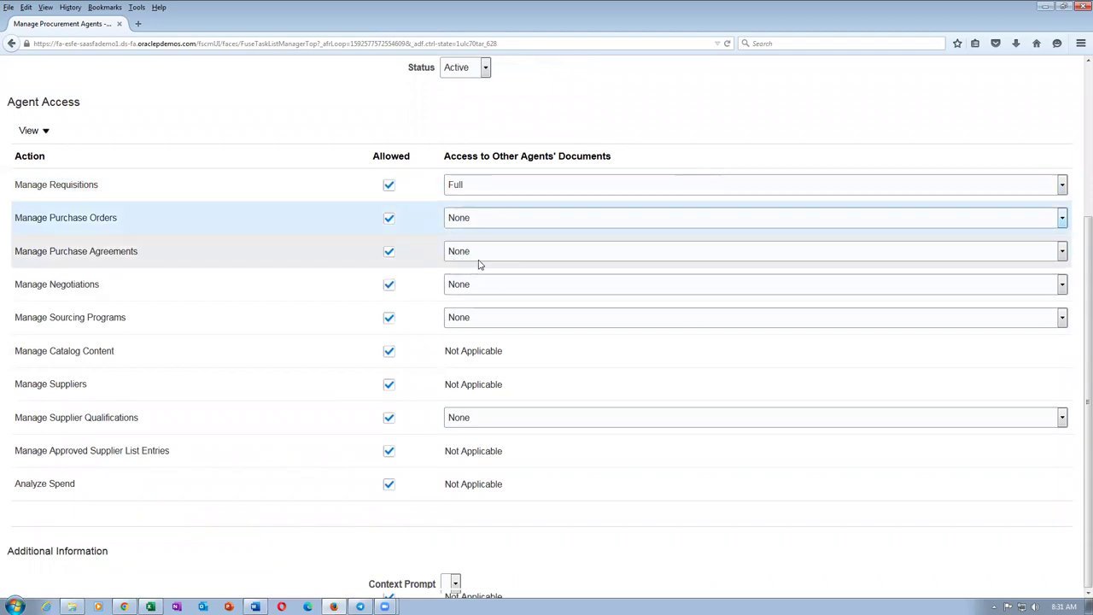
click(484, 252)
click(475, 301)
click(480, 286)
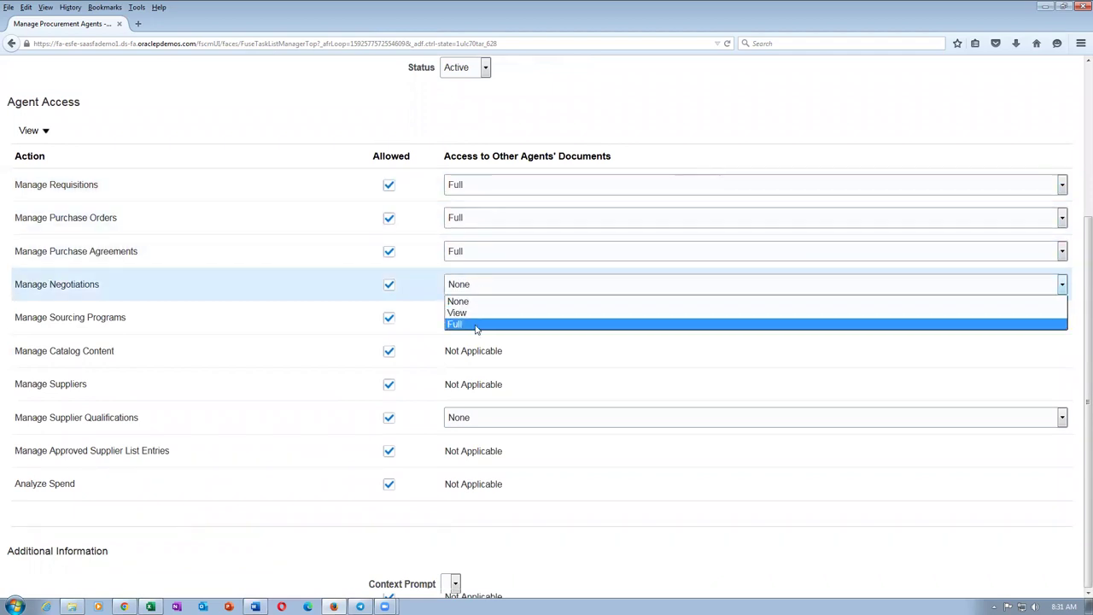
click(475, 324)
click(478, 318)
click(480, 357)
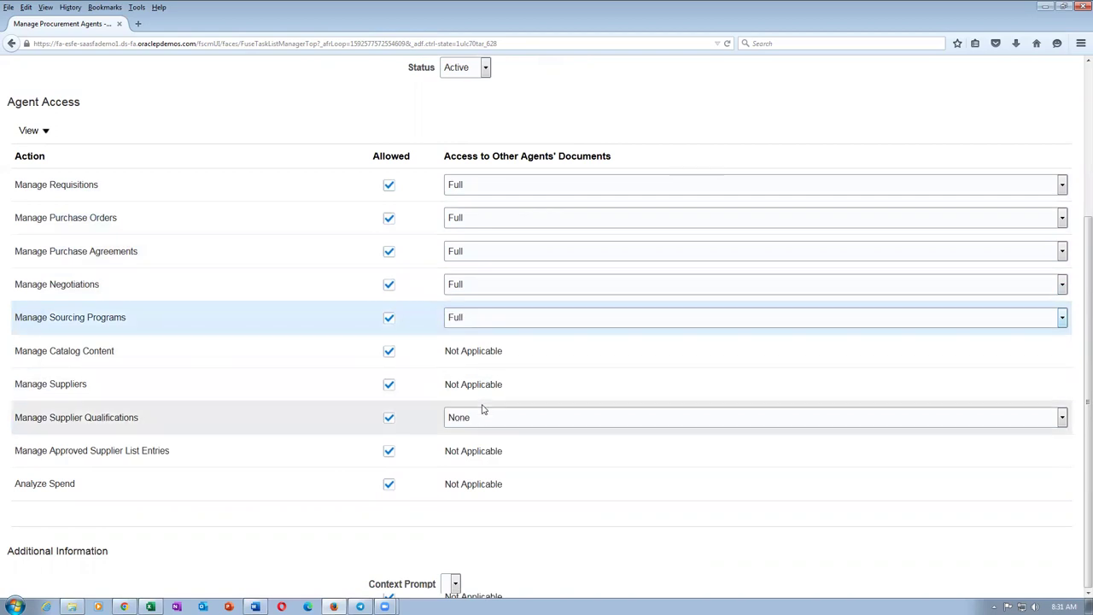
click(482, 414)
click(481, 457)
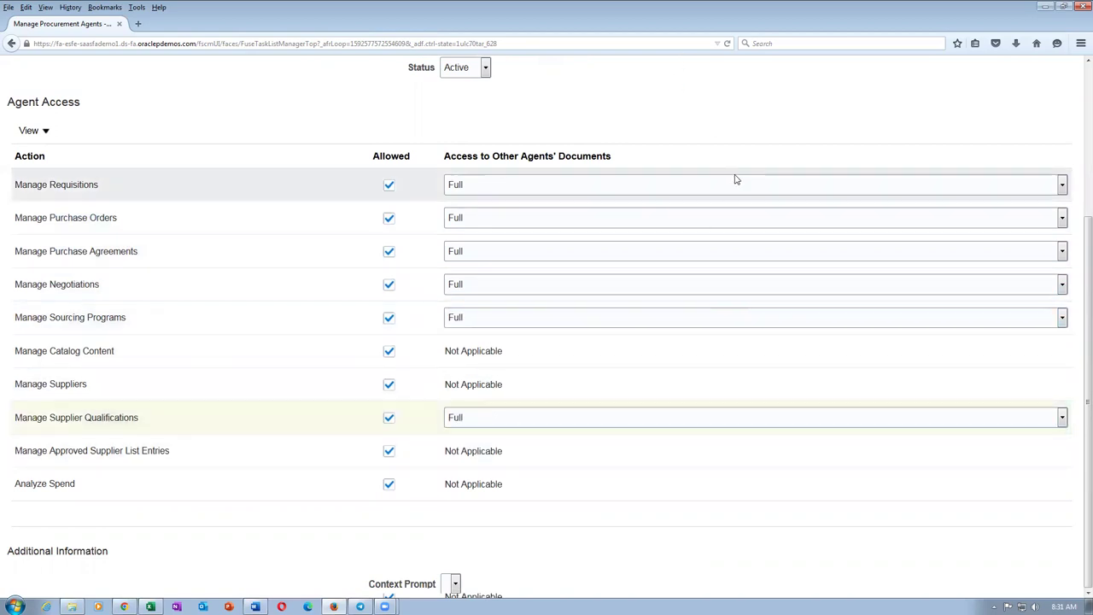
Step: Save and close the third agent and acknowledge the confirmation
scroll(734, 178, up, 3)
click(984, 111)
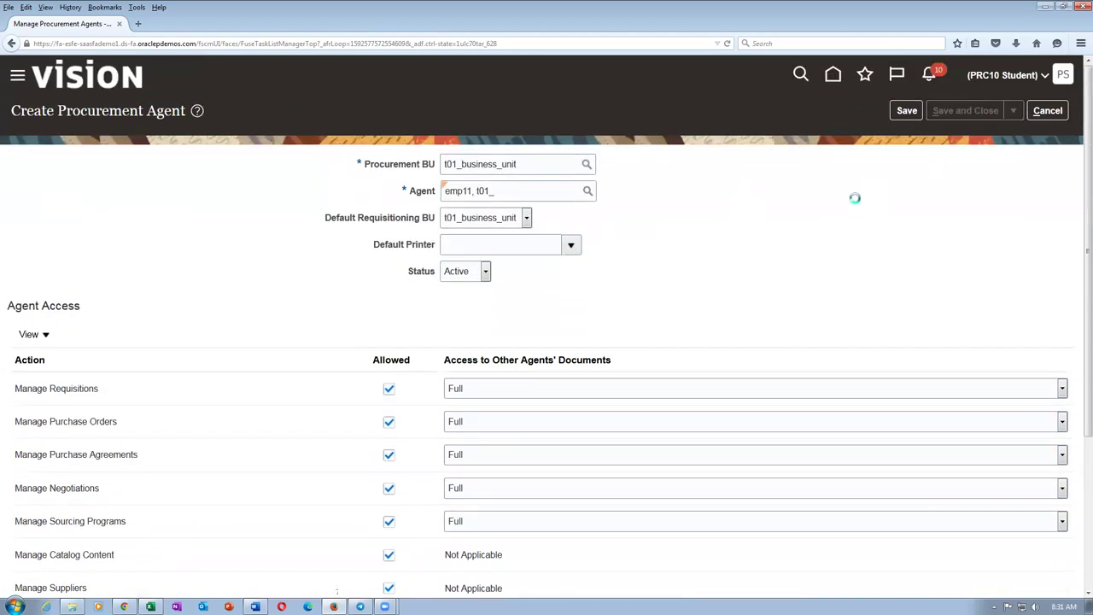
click(580, 224)
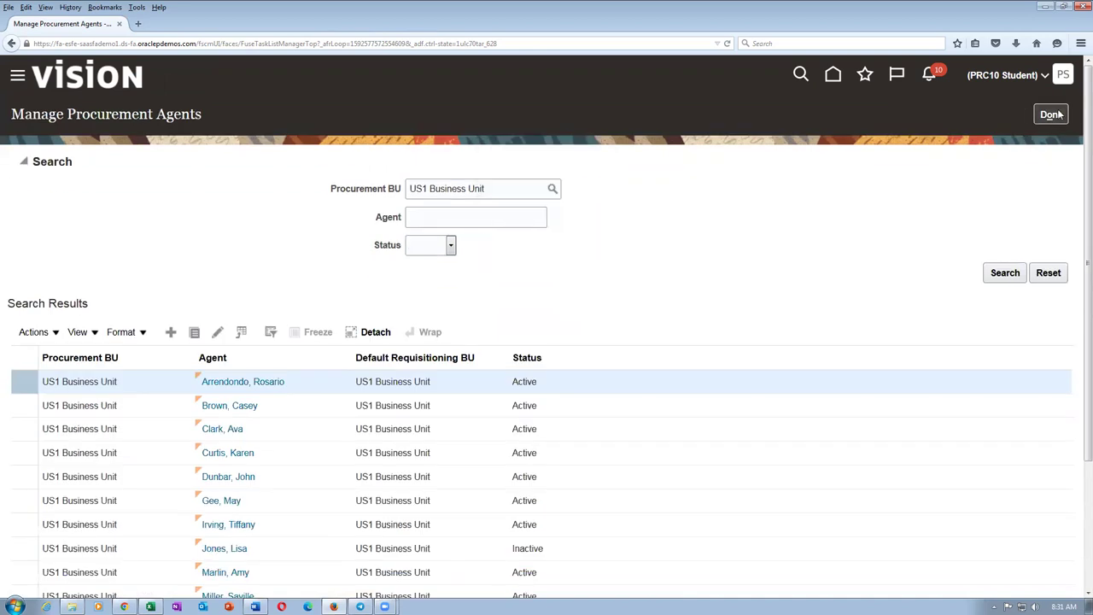
key(alt+Tab)
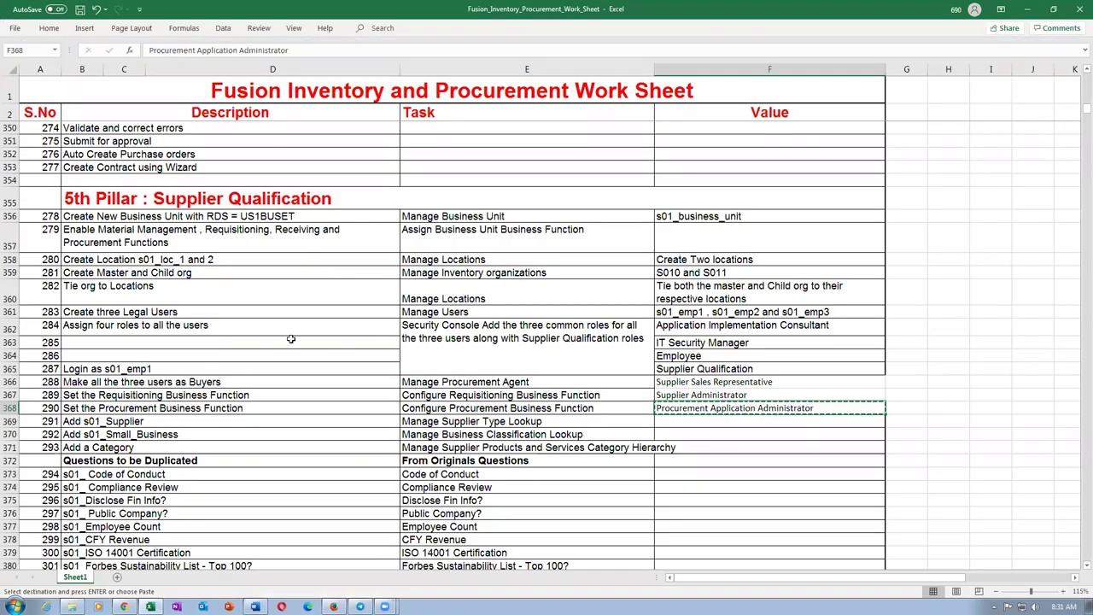
click(293, 335)
click(546, 342)
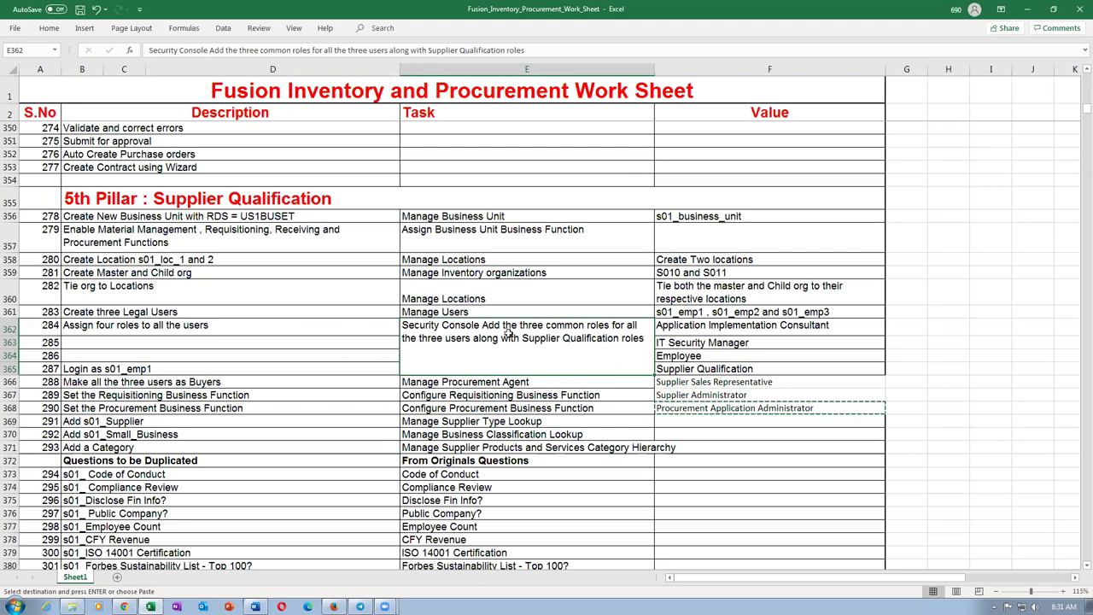
click(158, 341)
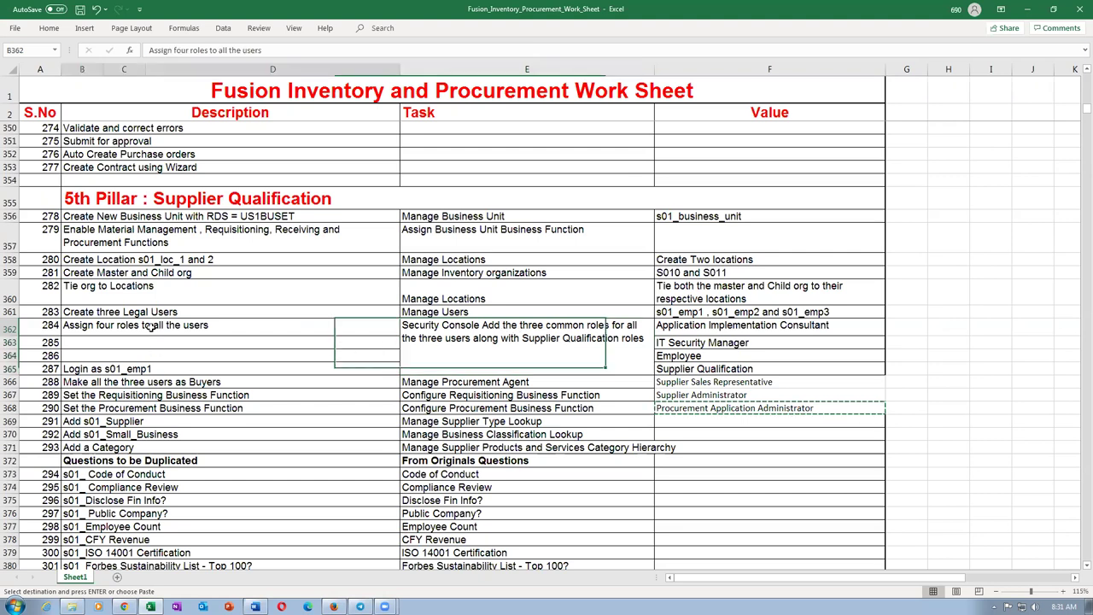
click(490, 343)
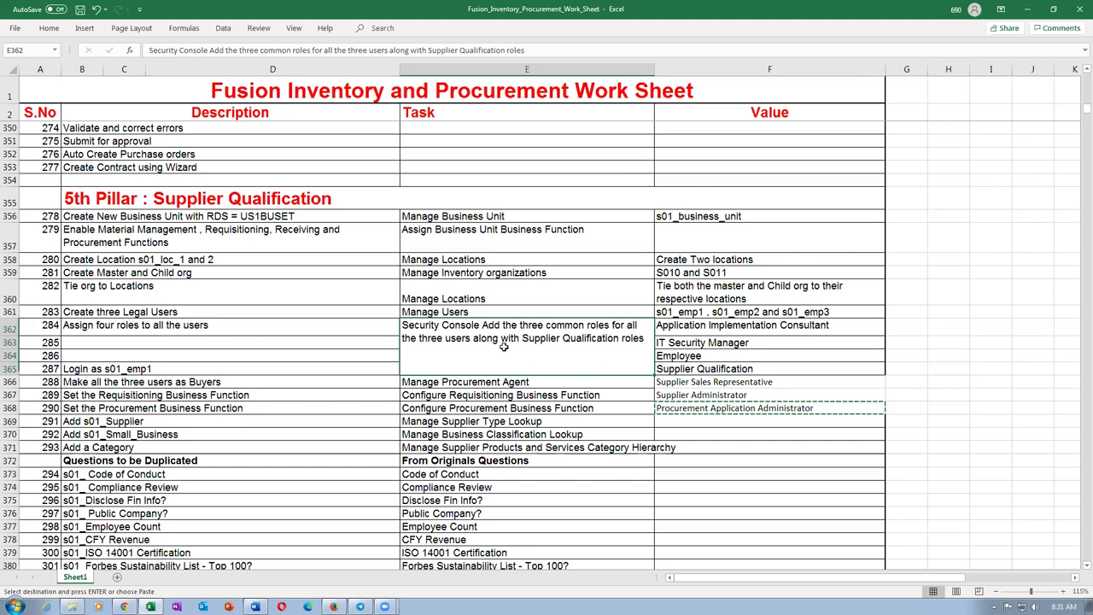
click(484, 381)
click(486, 396)
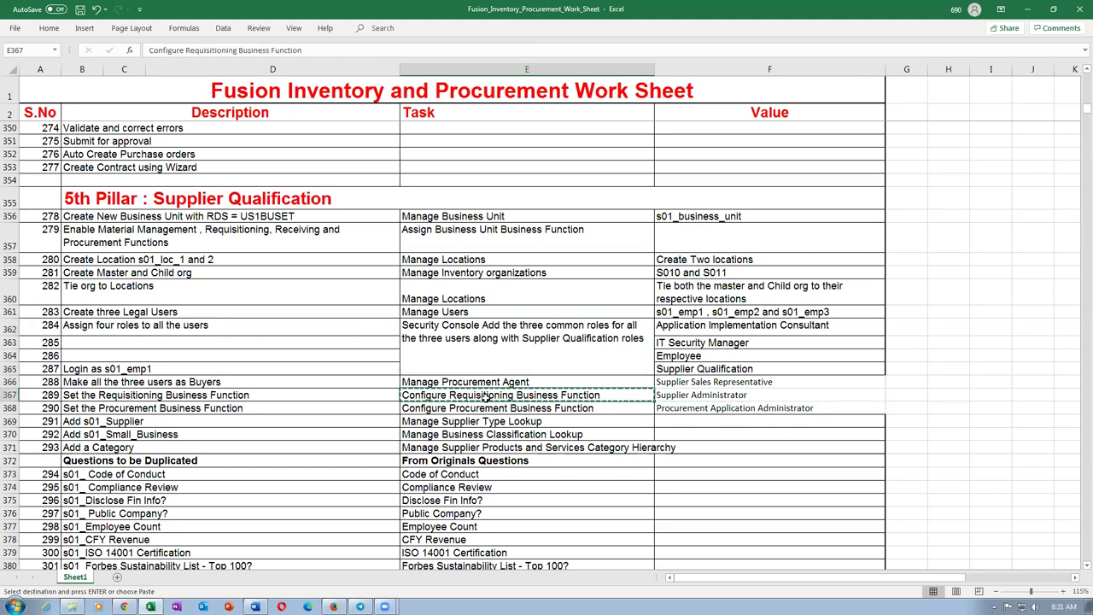
key(alt+Tab)
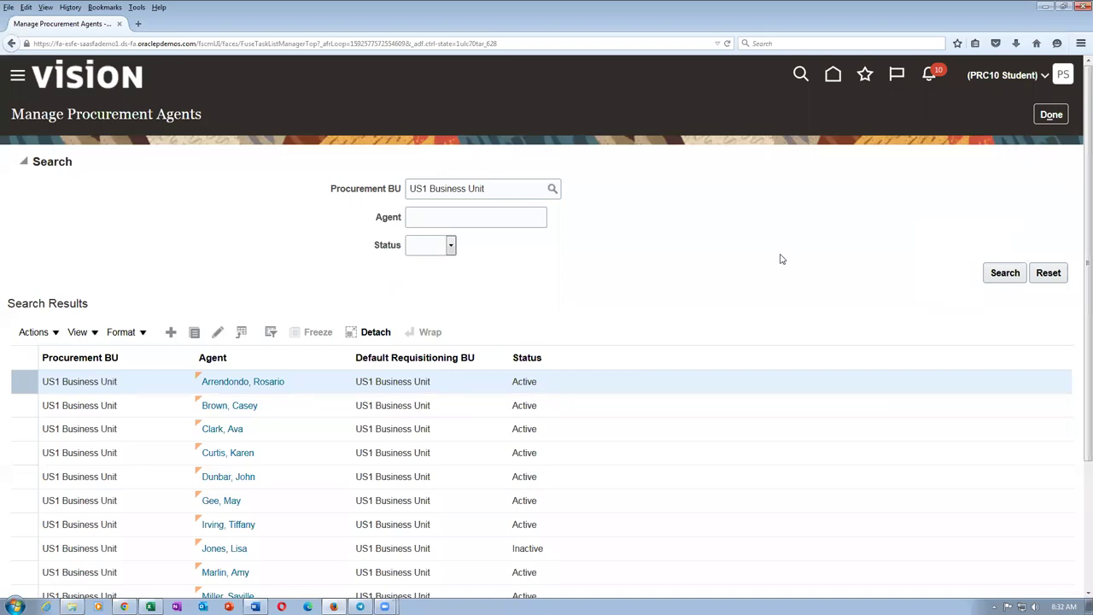
Step: Find and open the Configure Requisitioning Business Function task from the setup task search
click(1051, 115)
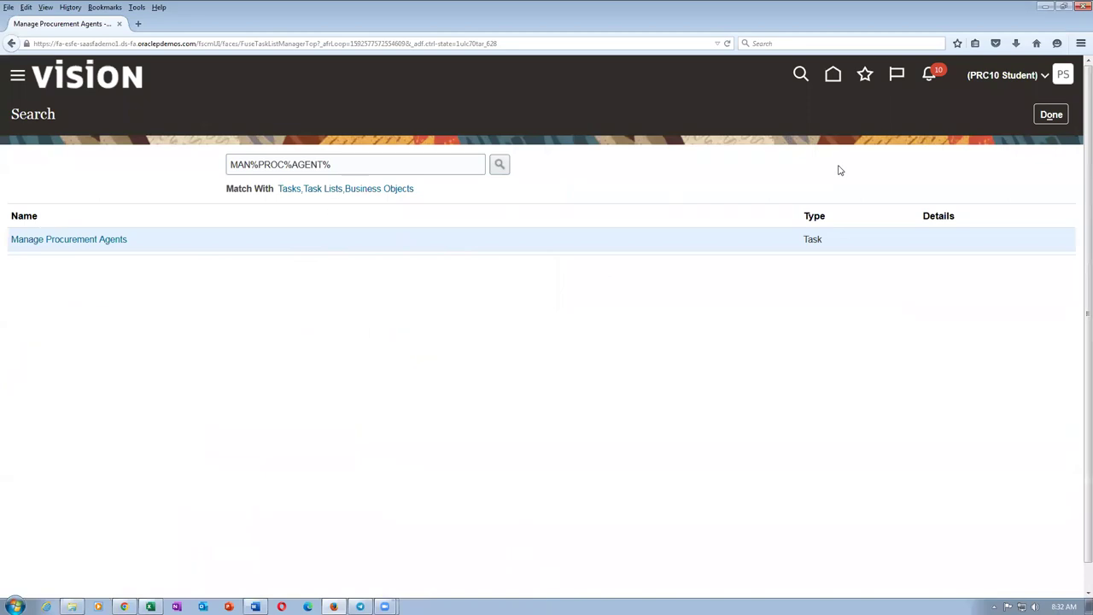
click(1051, 115)
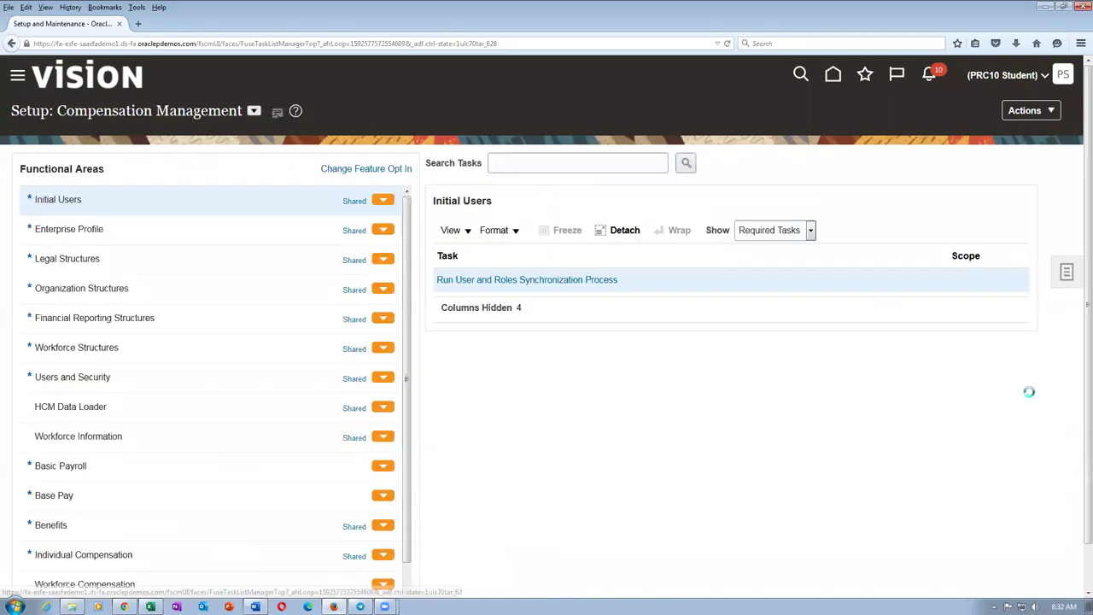
click(943, 298)
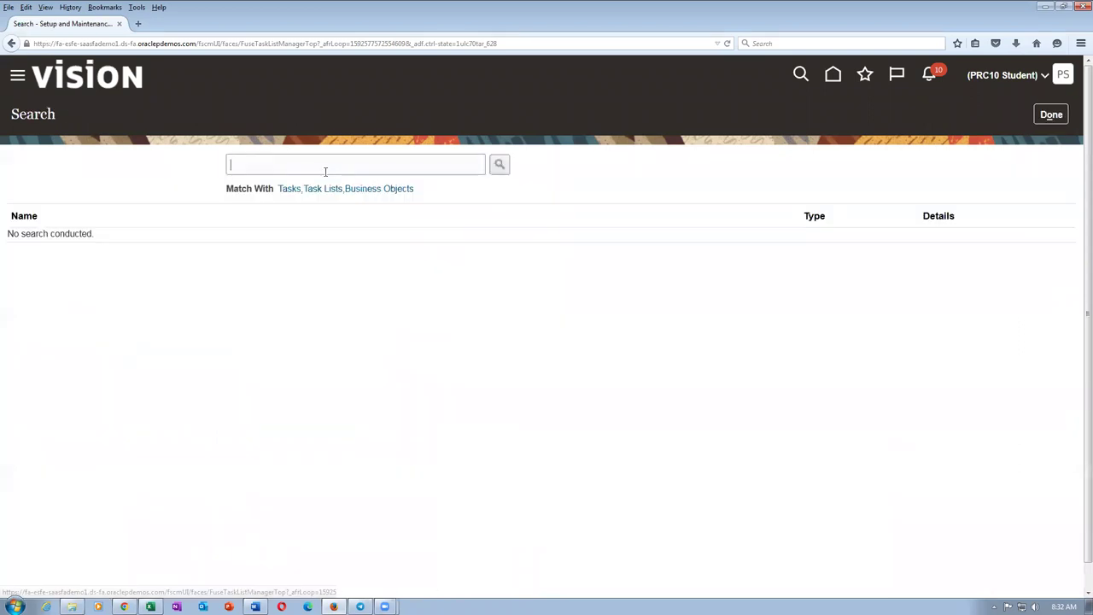
text(Configure Requisitioning Business Function)
key(Return)
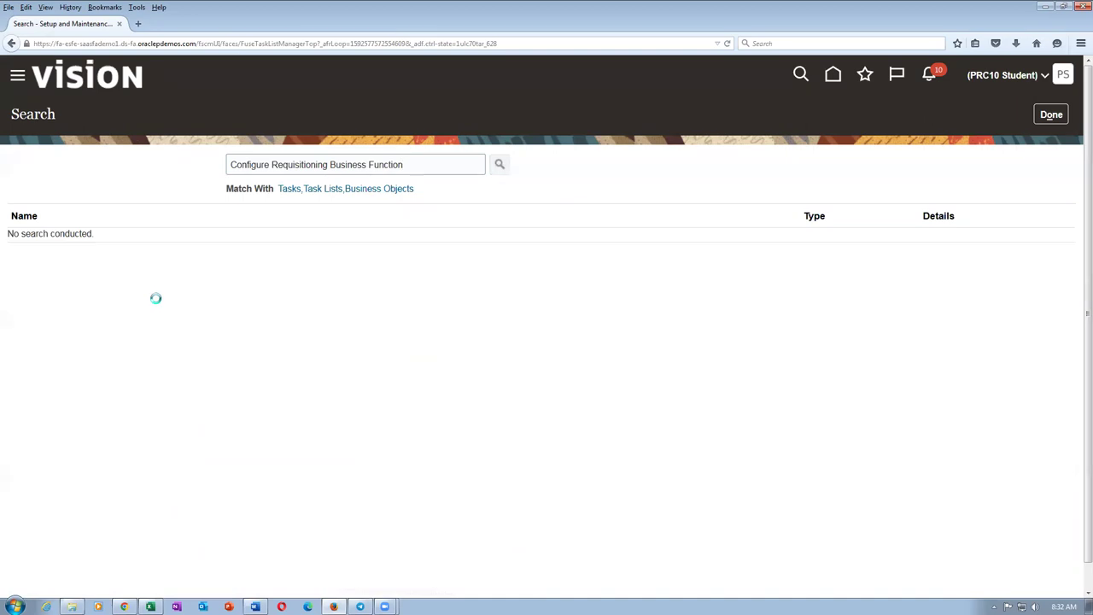
click(87, 243)
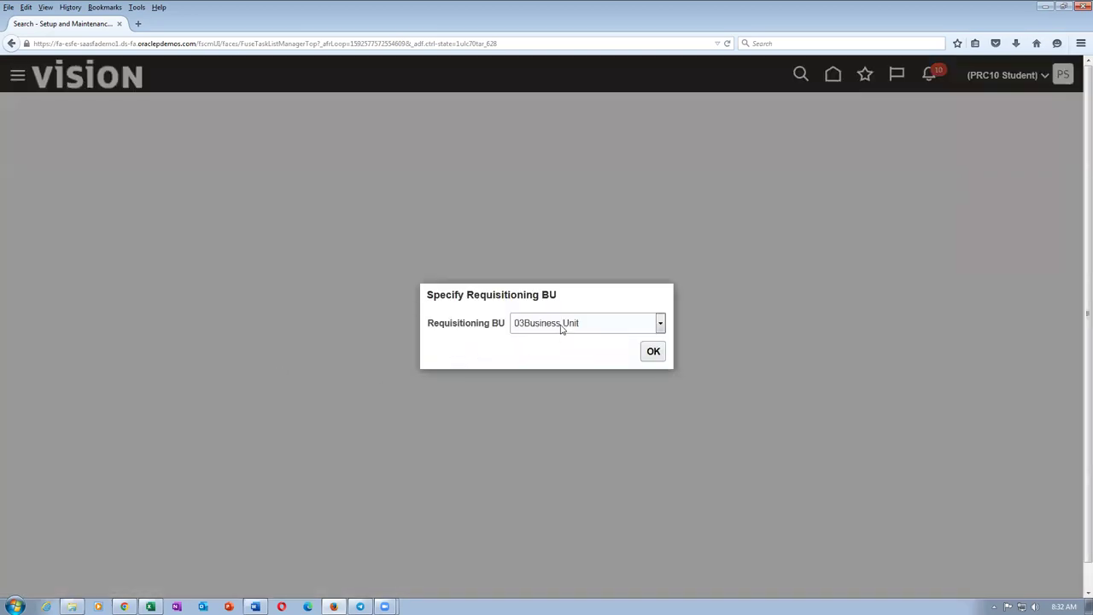
Step: Choose t01_business_unit as the requisitioning business unit and confirm
click(561, 328)
drag(658, 372, 660, 535)
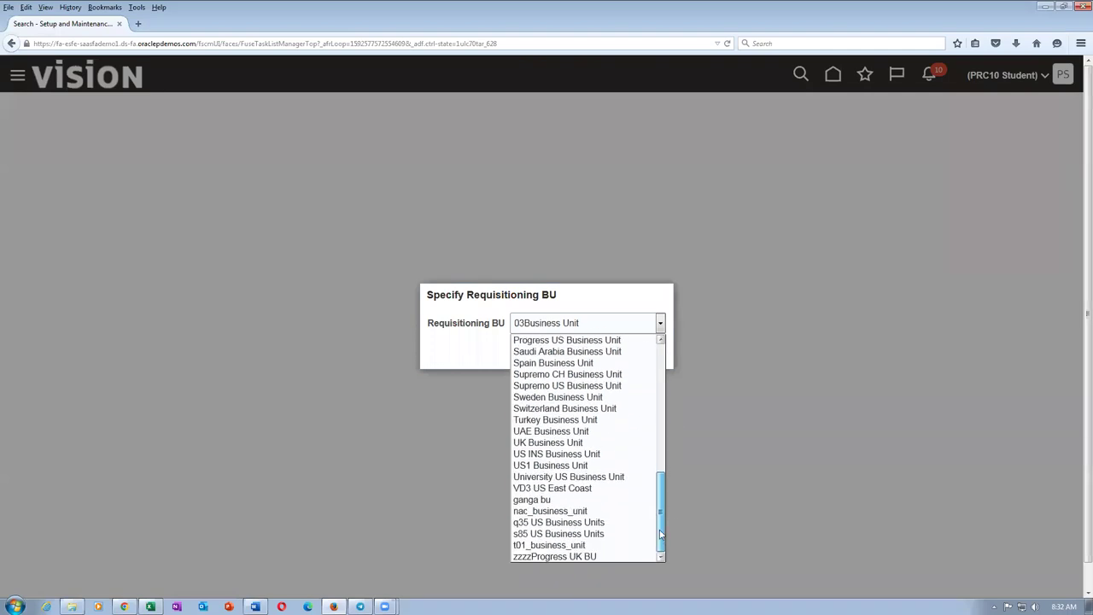
click(628, 544)
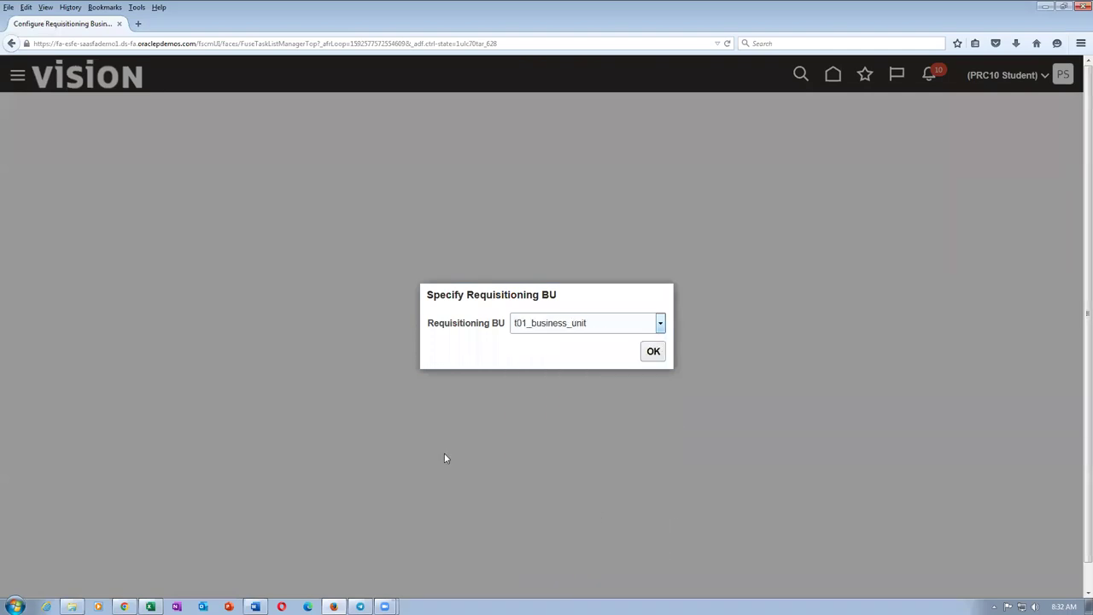
click(654, 353)
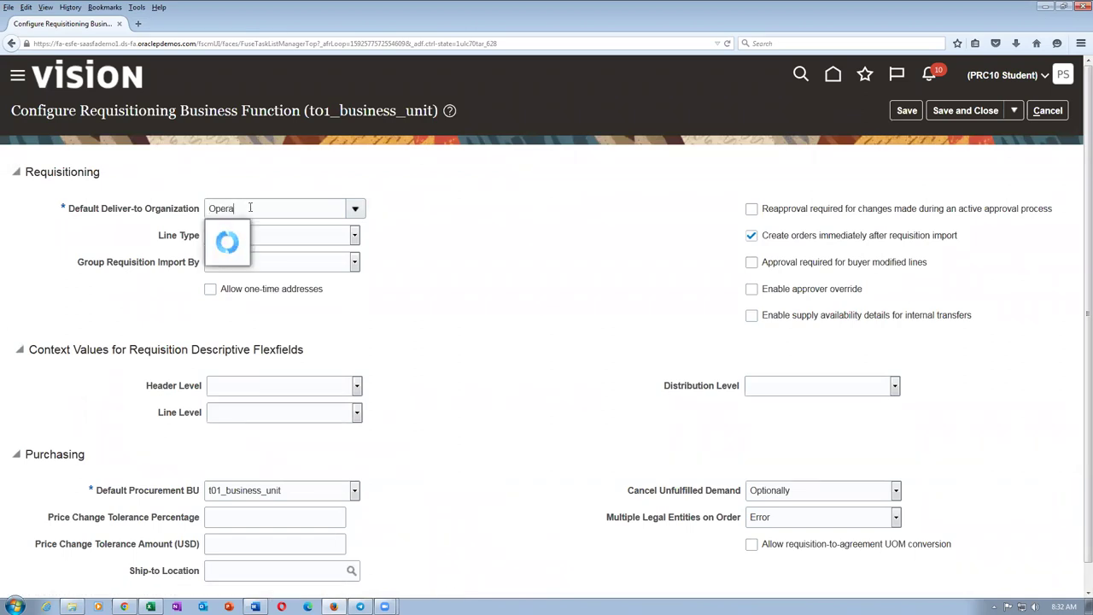
Step: Search deliver-to organizations for Opera, then cancel when nothing matches
click(355, 209)
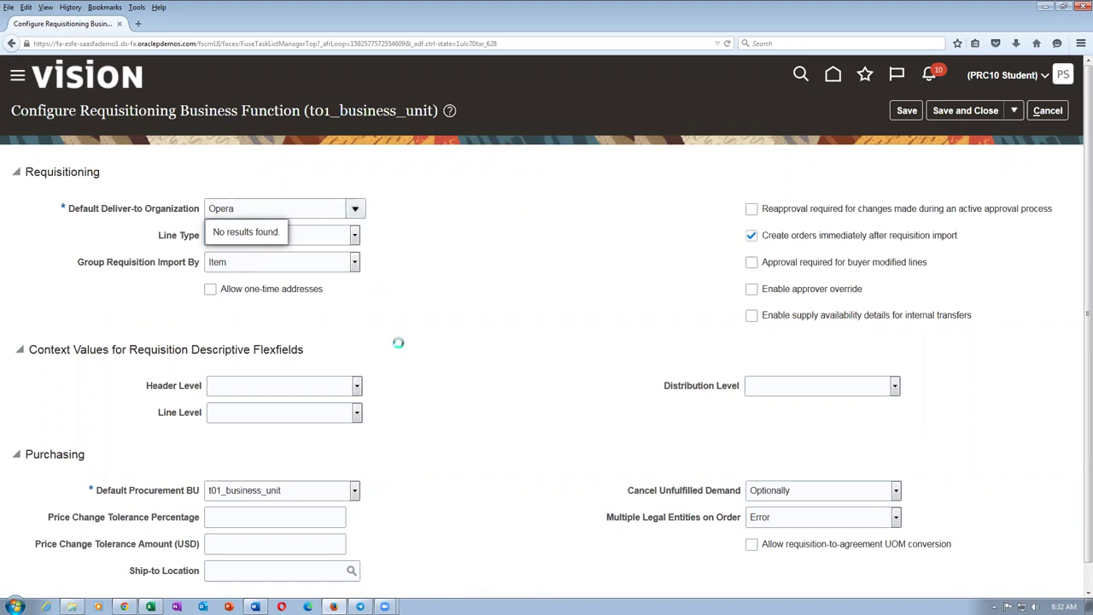
click(224, 233)
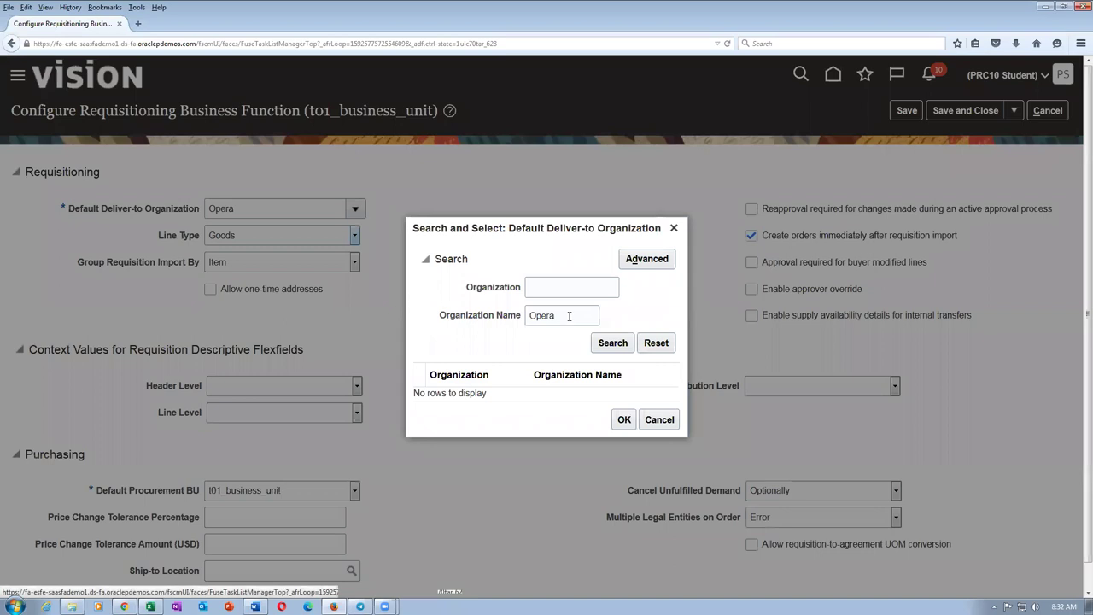
click(604, 345)
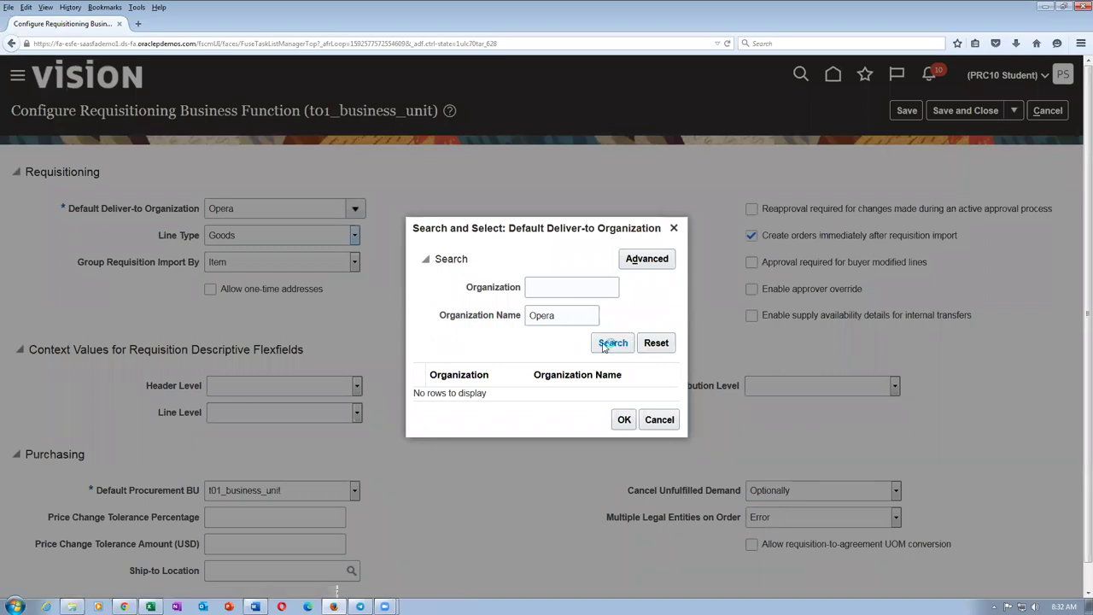
click(659, 419)
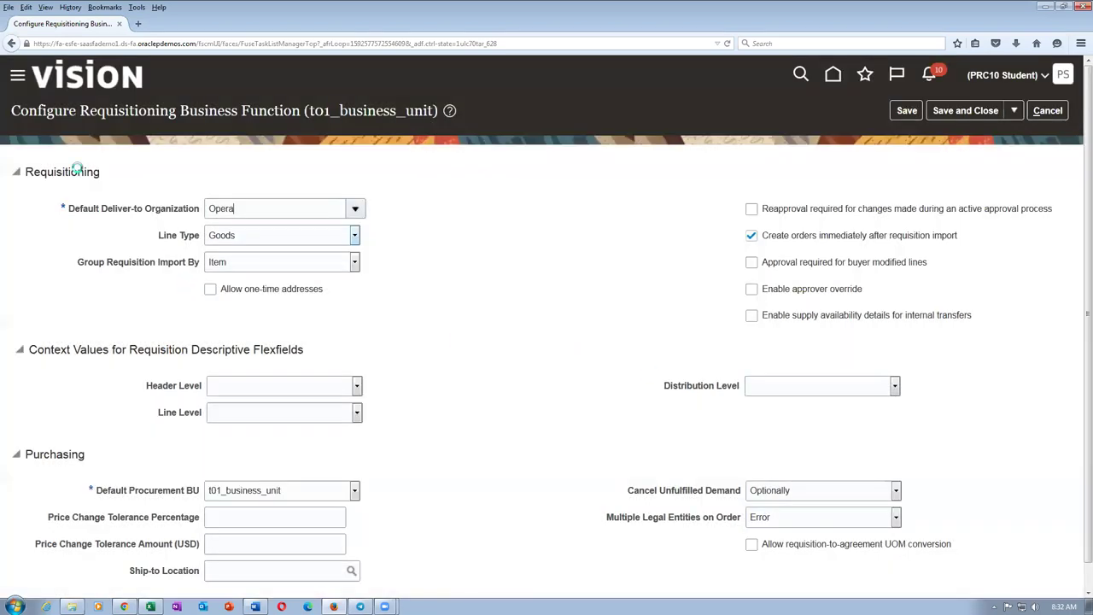
Step: Open the Fusion home page in a new browser tab using the site's base address
click(154, 44)
click(155, 42)
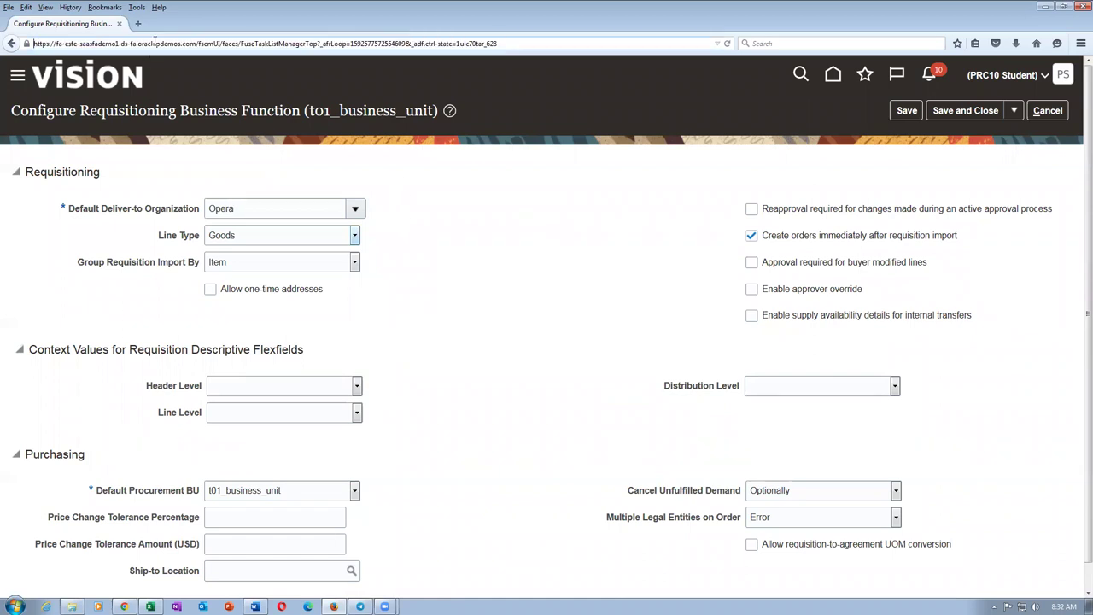
key(shift+Right)
key(shift+Right)
key(shift+Right)
key(shift+Right)
key(shift+Right)
key(shift+Right)
key(shift+Right)
key(shift+Right)
key(shift+Right)
key(shift+Right)
key(shift+Right)
key(shift+Right)
key(shift+Right)
key(shift+Right)
key(shift+Right)
key(shift+Right)
key(shift+Right)
key(shift+Right)
key(shift+Right)
key(shift+Right)
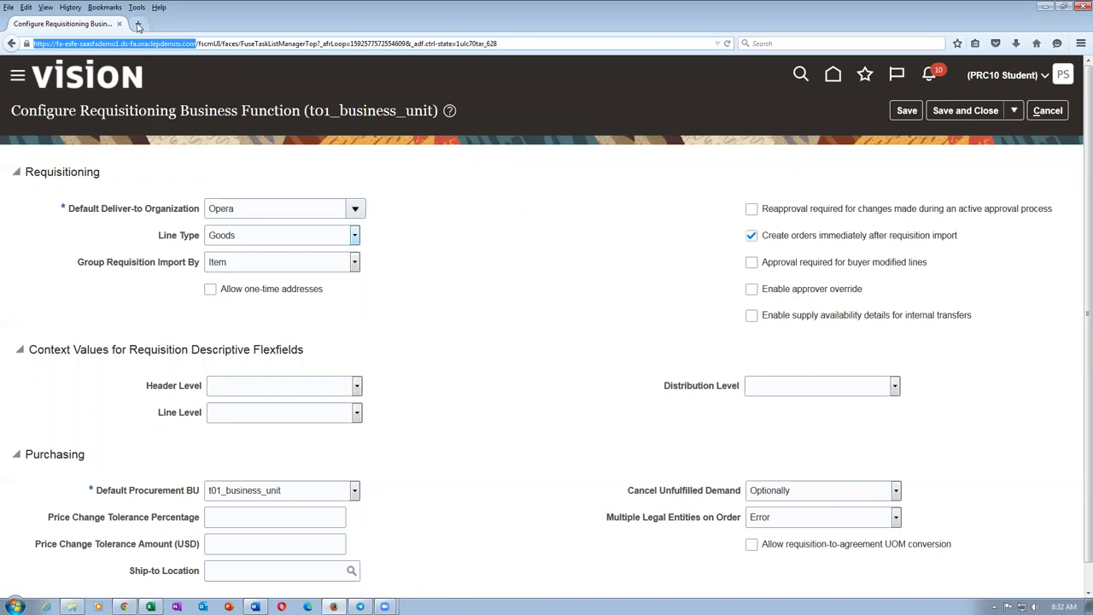
click(138, 24)
click(251, 134)
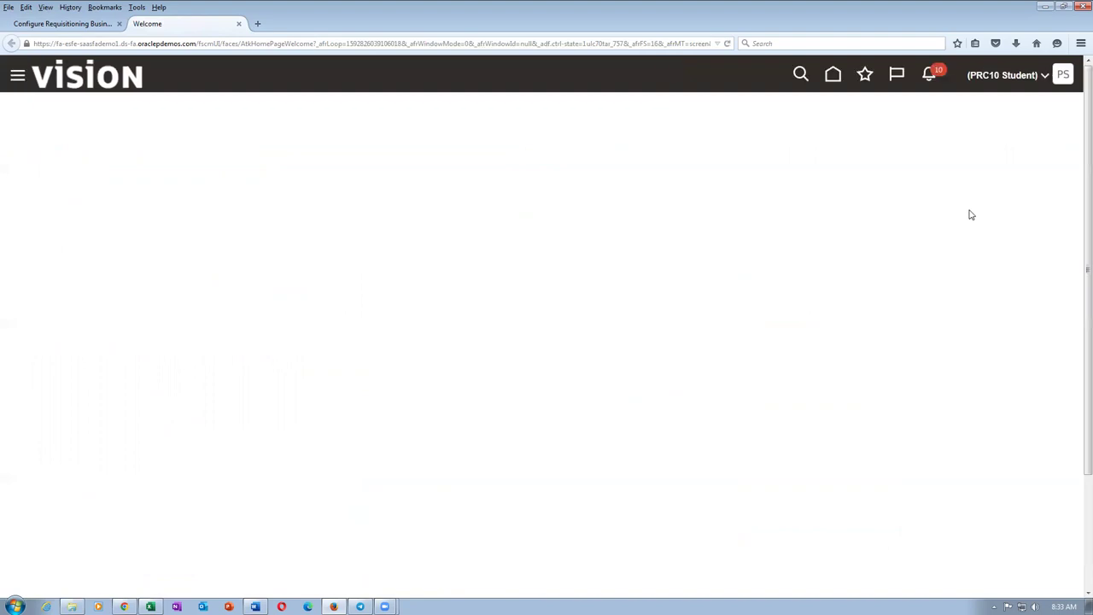
Step: From Setup and Maintenance, search tasks for man% and open Manage Item Organizations
click(1043, 86)
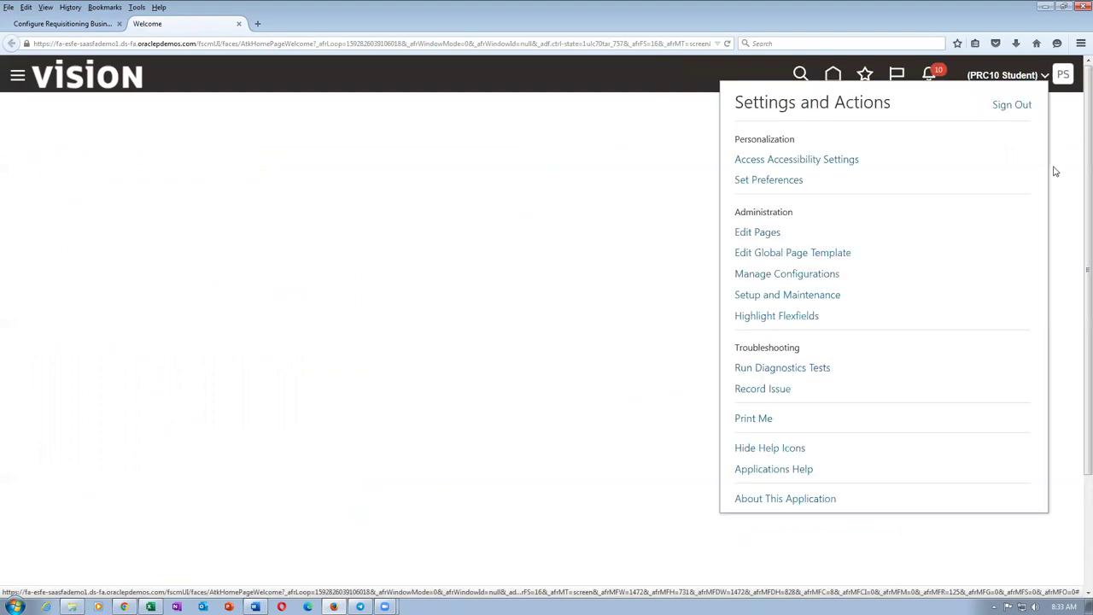
click(795, 300)
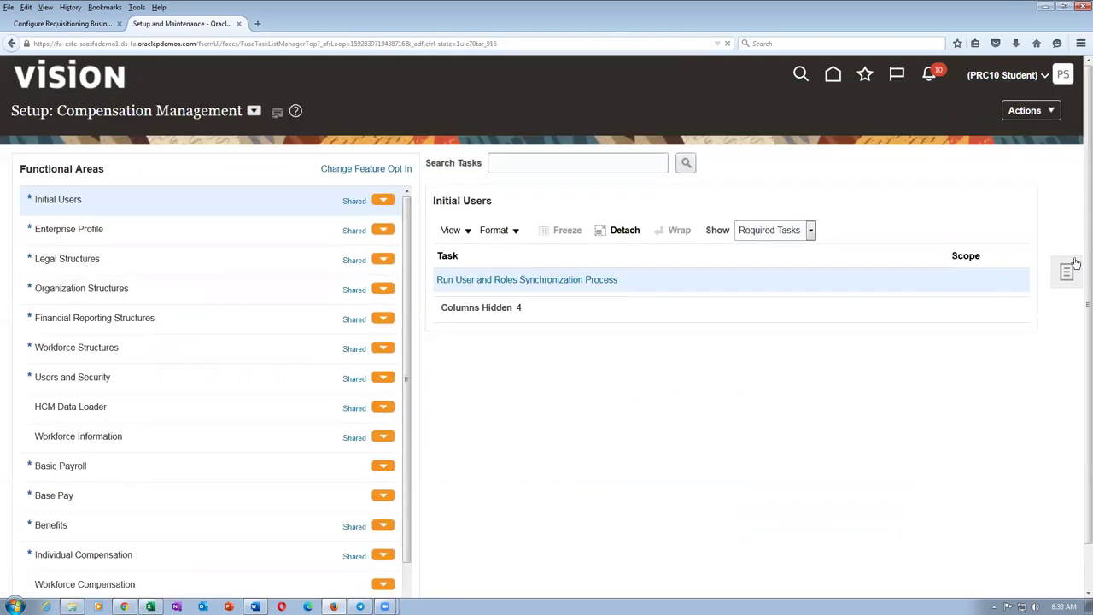
click(1067, 271)
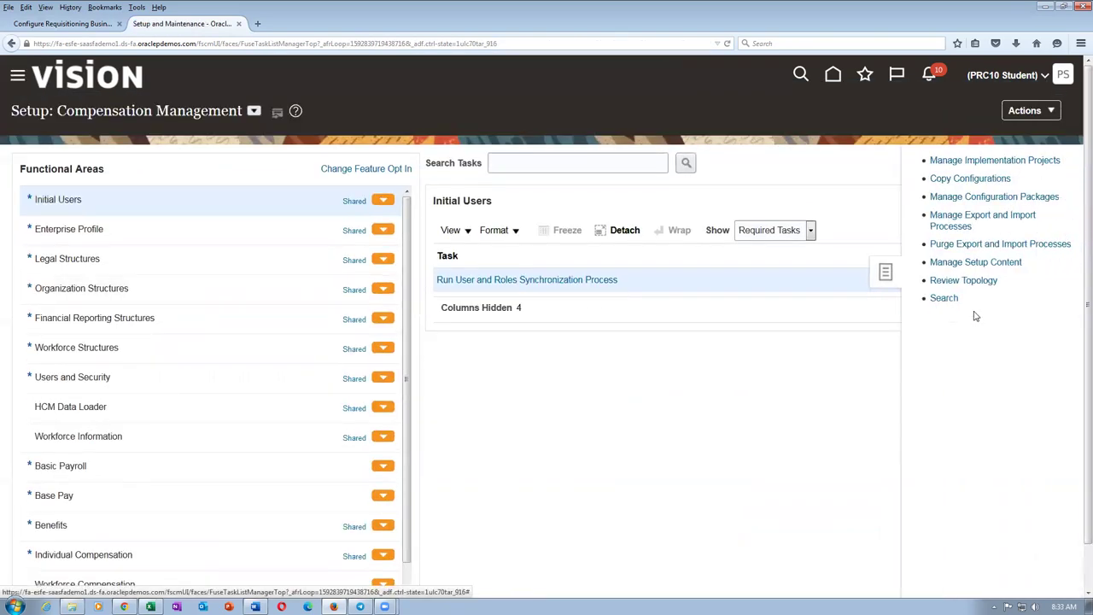
click(948, 299)
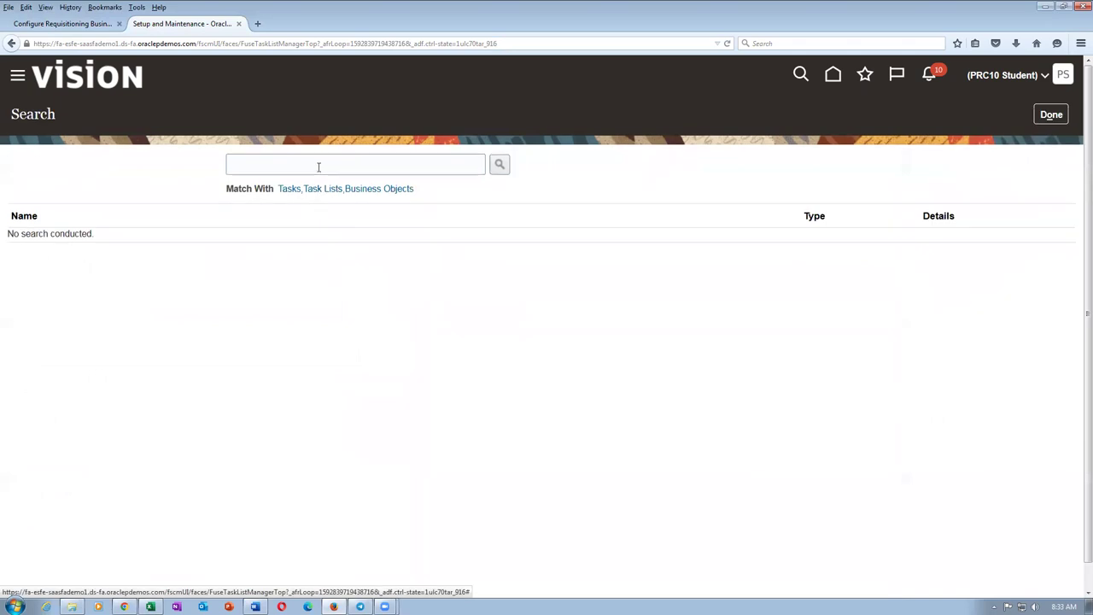
text(man%item%org%)
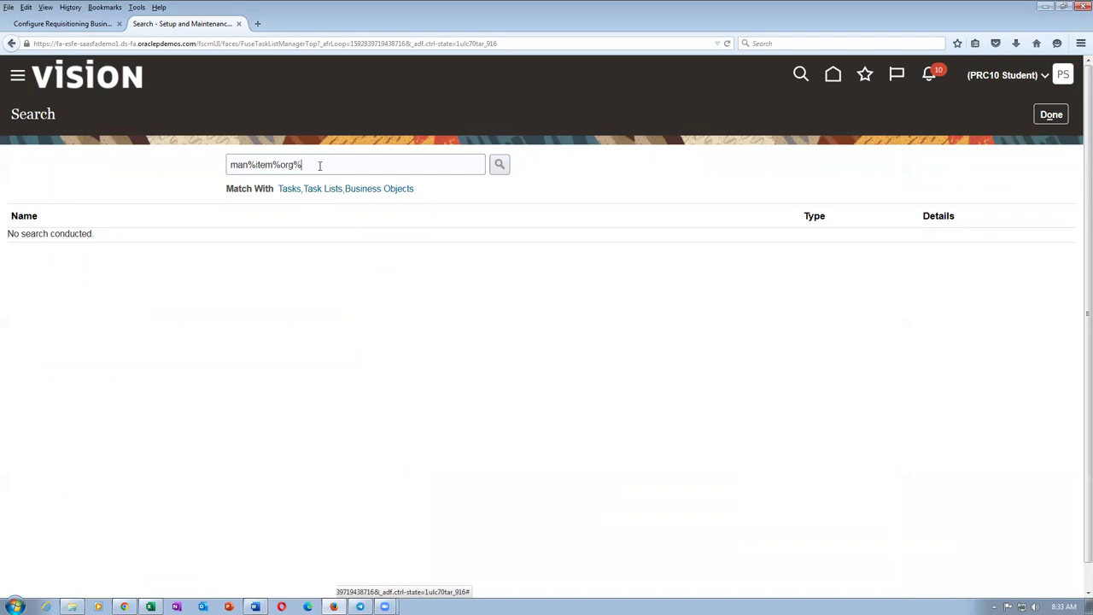
key(Return)
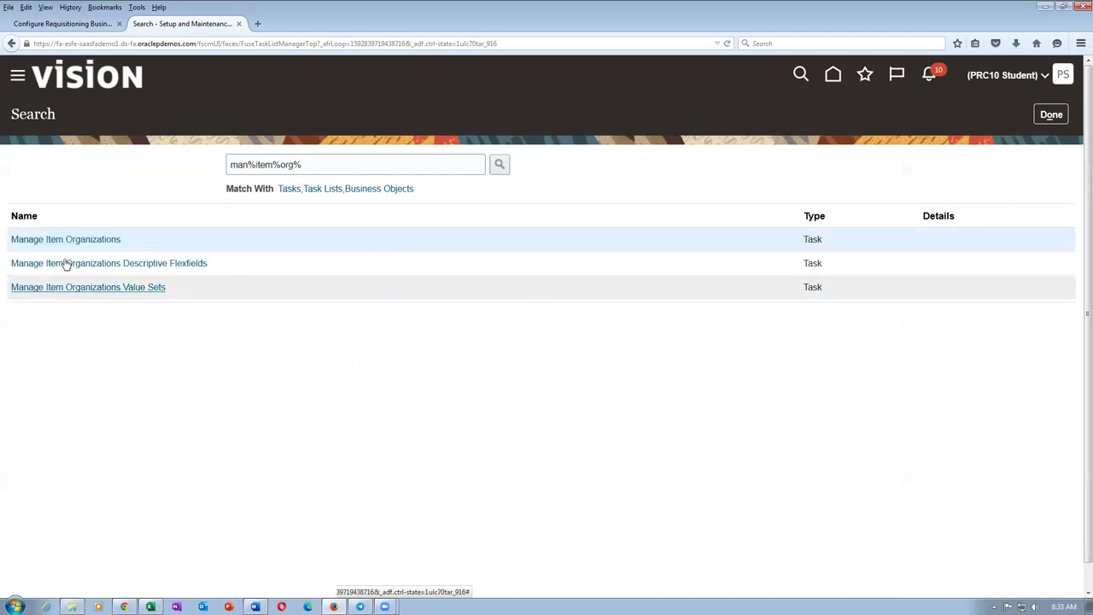
click(75, 241)
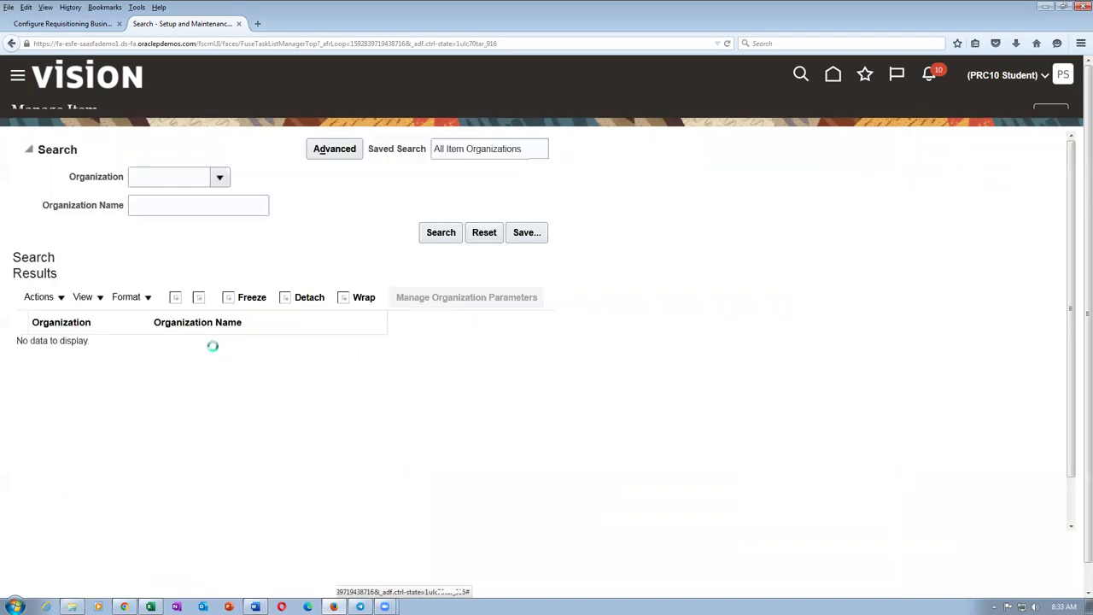
Step: Search for organization 000 and open Operations for editing
click(170, 192)
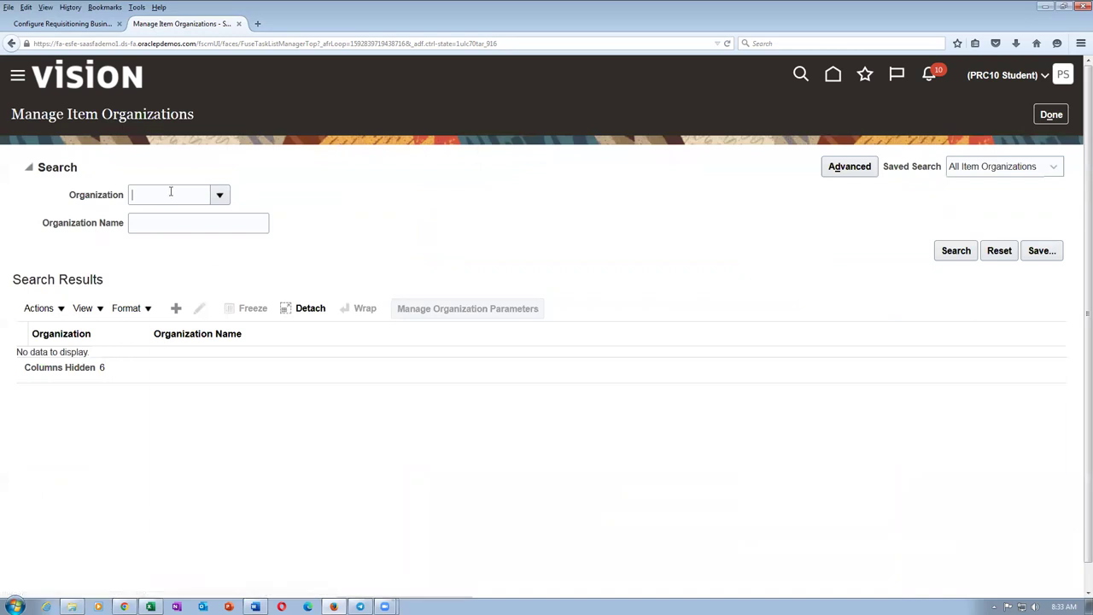
text(000)
click(965, 249)
click(200, 227)
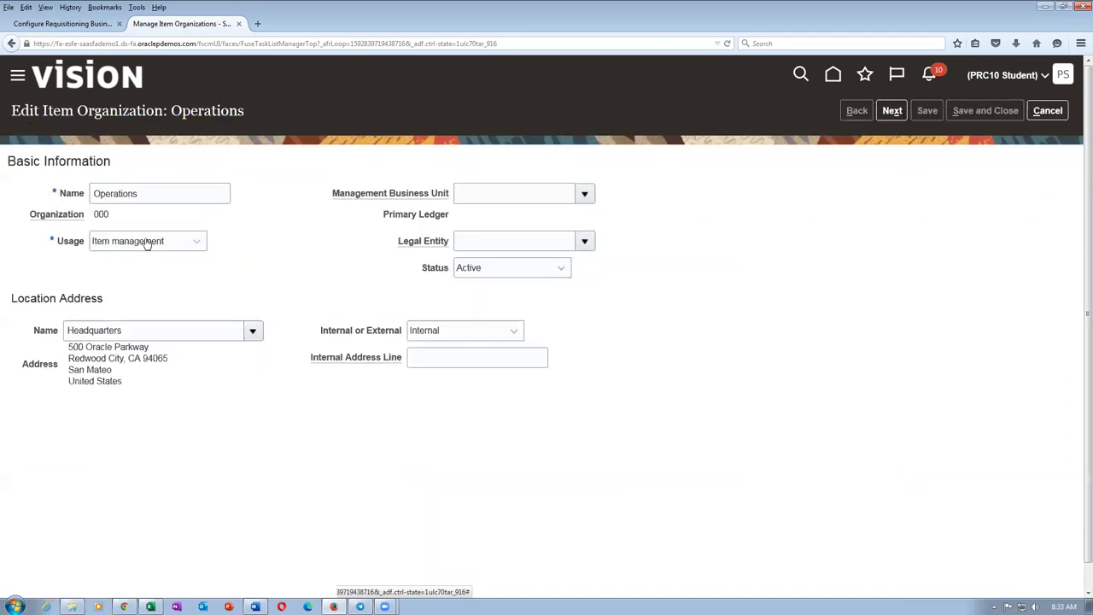
Step: Set Operations' usage to Inventory management and its legal entity to US1 Legal Entity
click(145, 243)
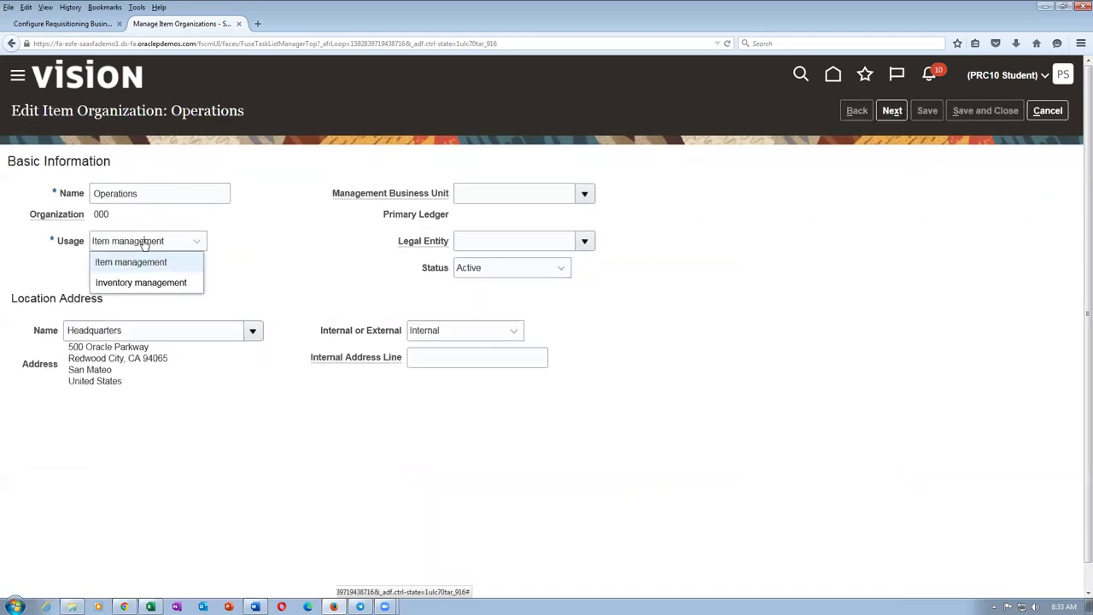
click(145, 285)
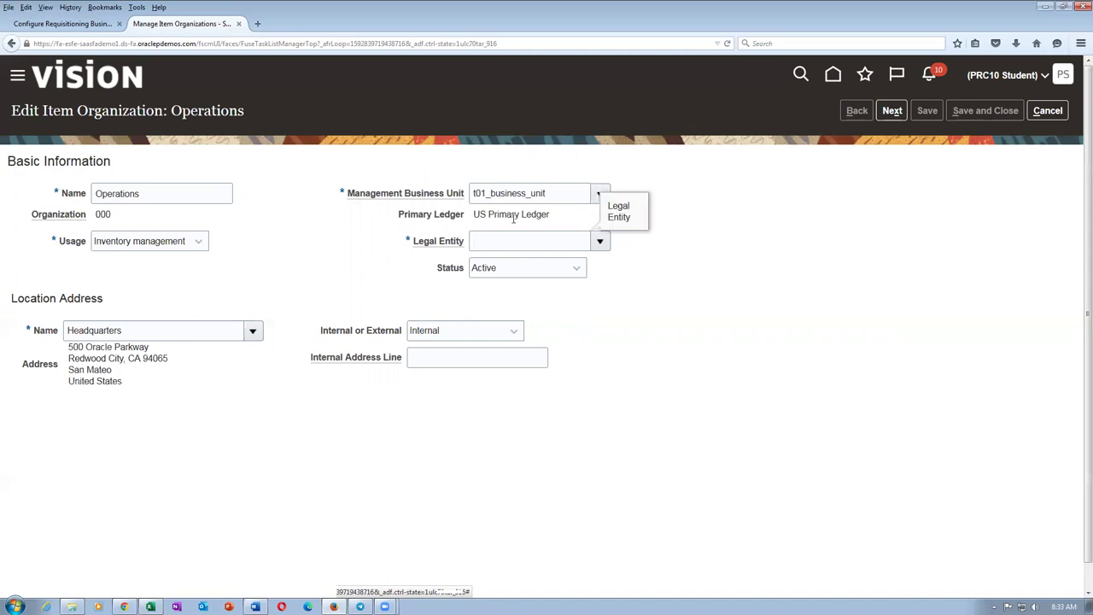
click(599, 240)
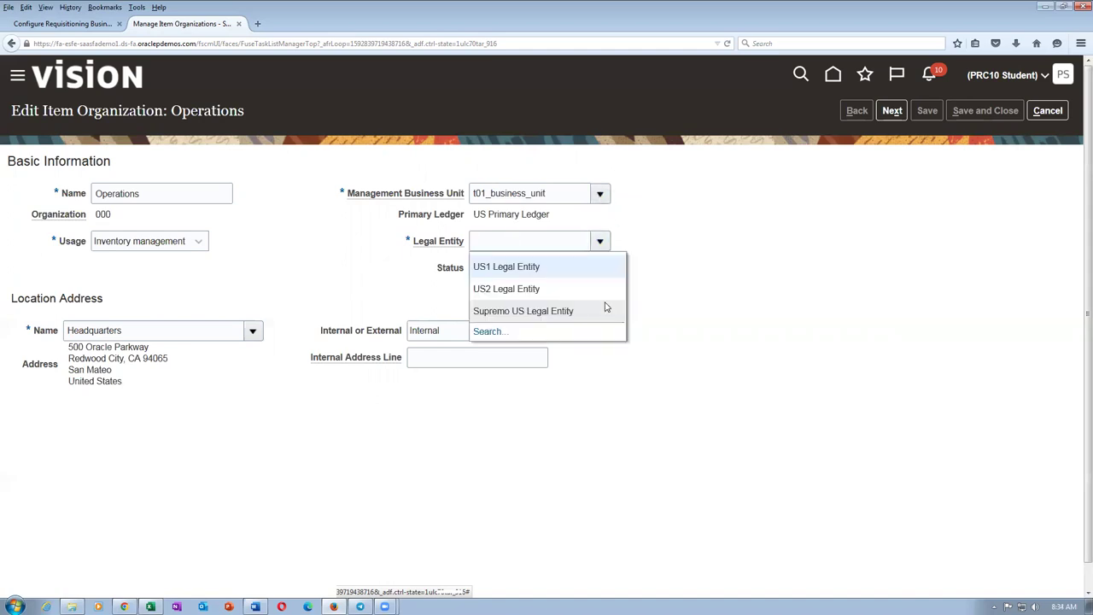
click(561, 269)
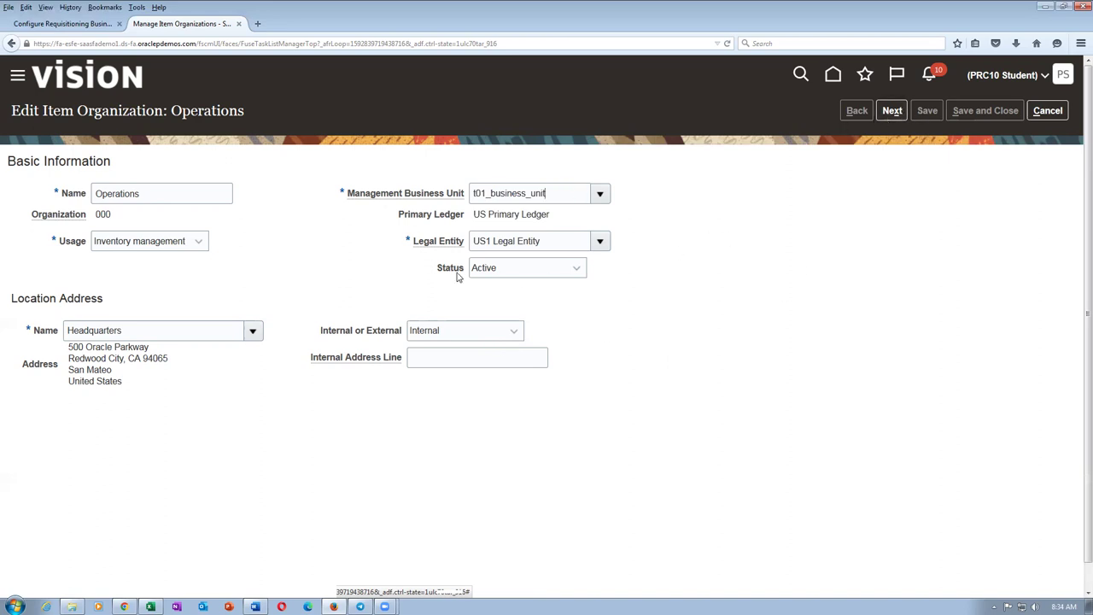
drag(158, 192, 73, 198)
drag(473, 214, 551, 222)
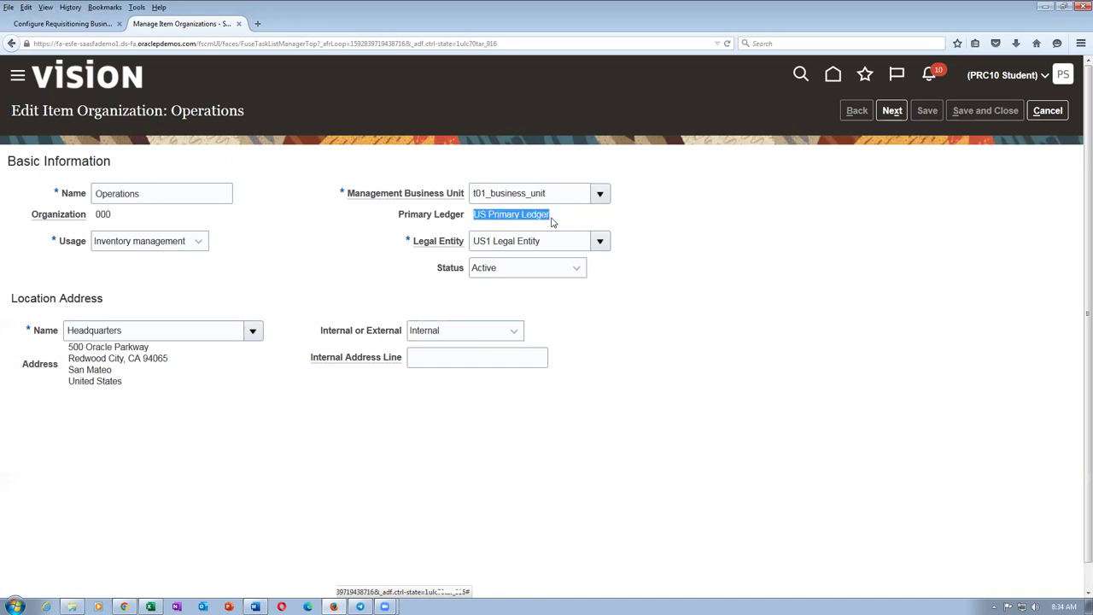
click(706, 288)
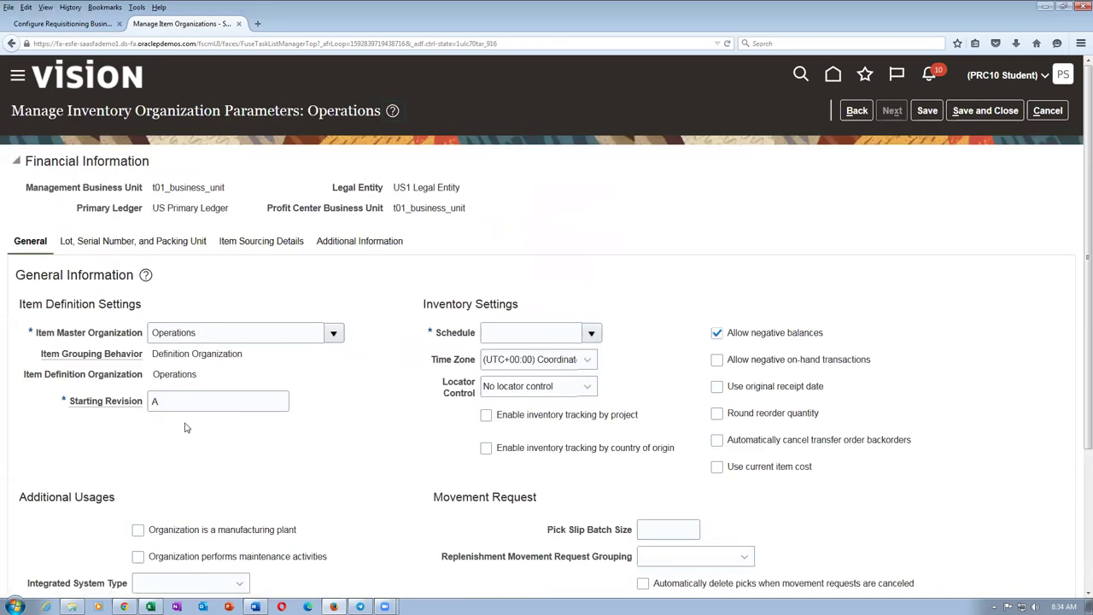
Step: Assign the Operations schedule by searching for 'Ope' in the schedule lookup
click(591, 333)
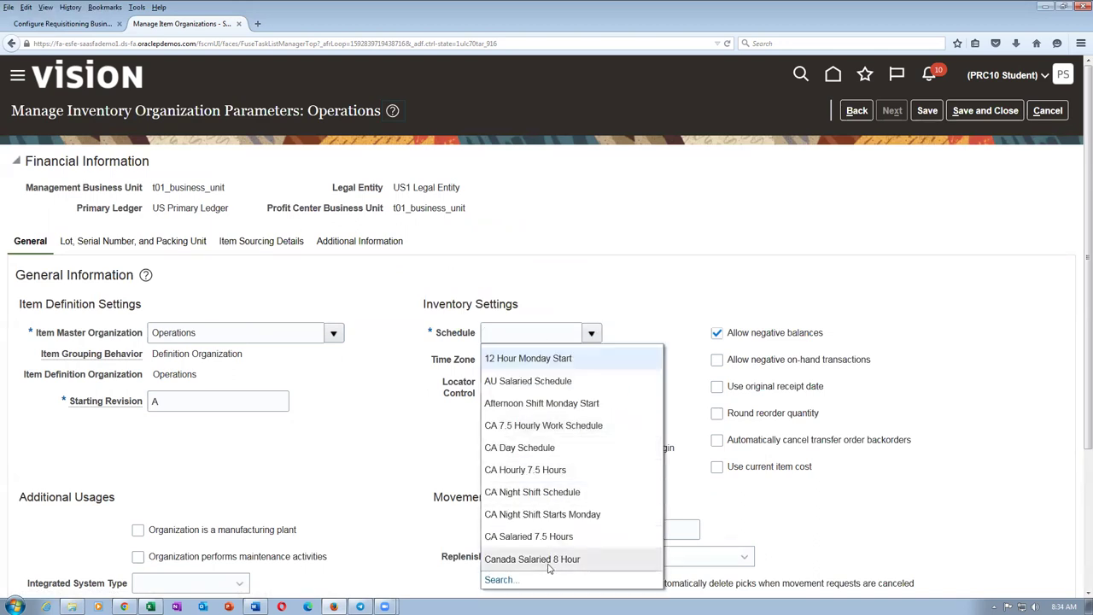
click(500, 578)
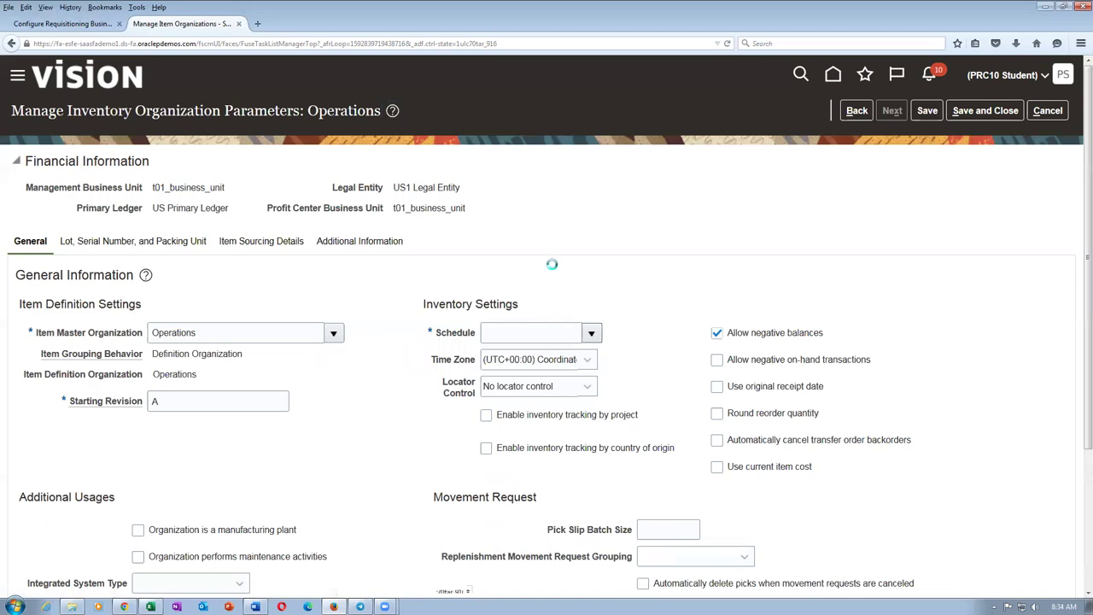
text(Operat)
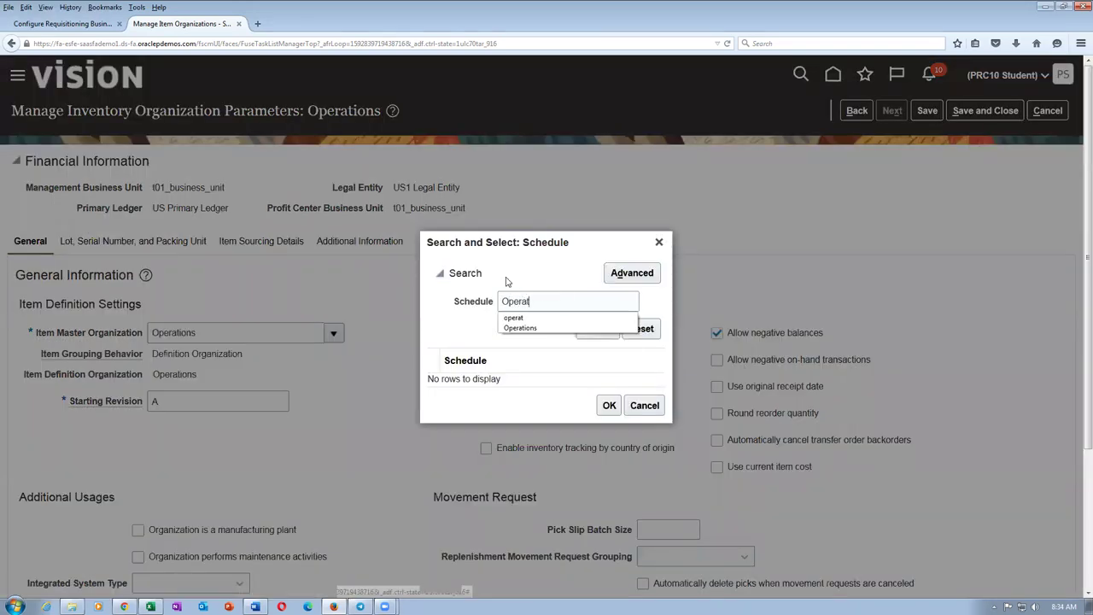
click(597, 329)
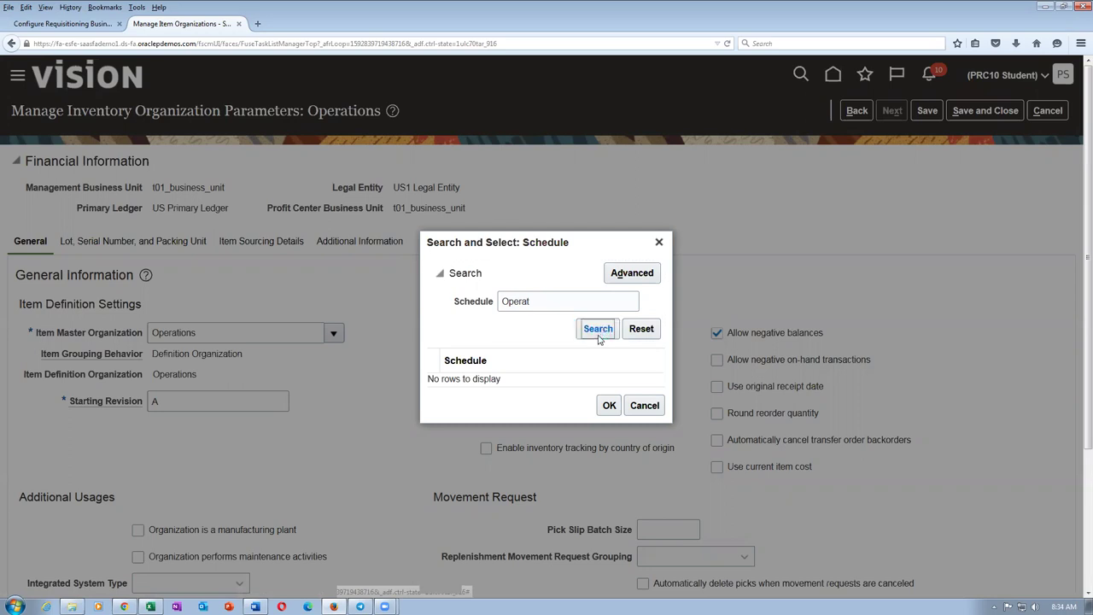
click(543, 375)
click(609, 413)
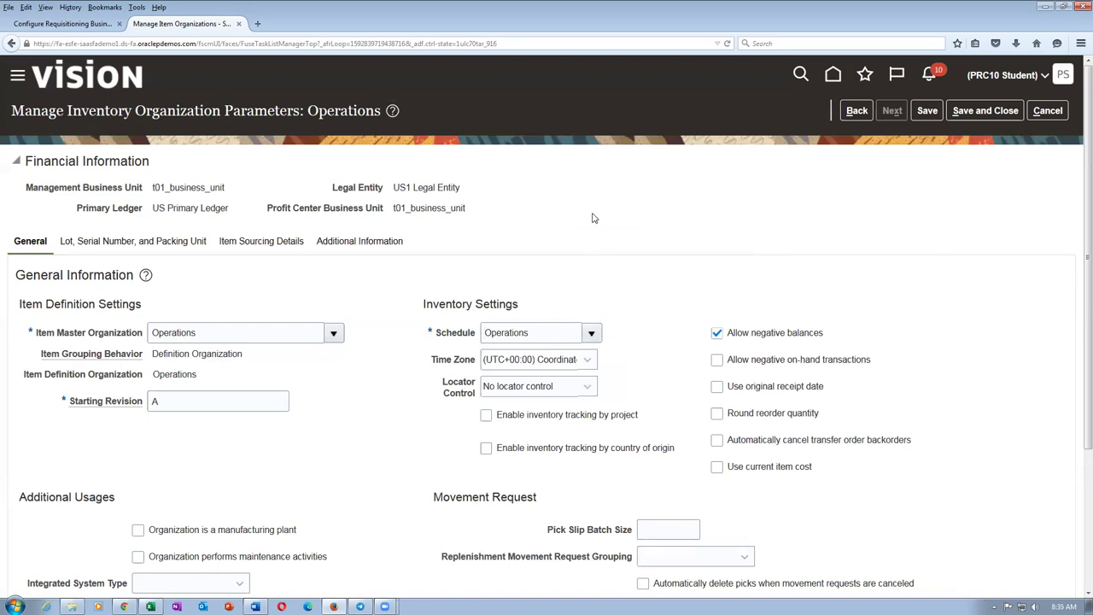
Step: Set subinventory-level locator control, tick manufacturing plant and maintenance usages, and save
click(524, 389)
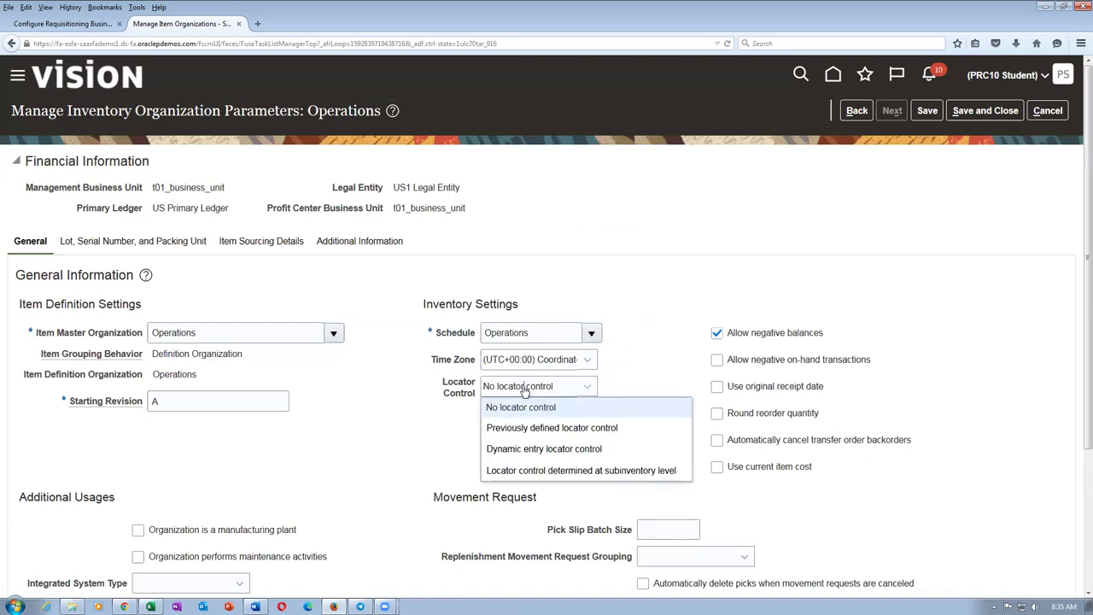
click(535, 471)
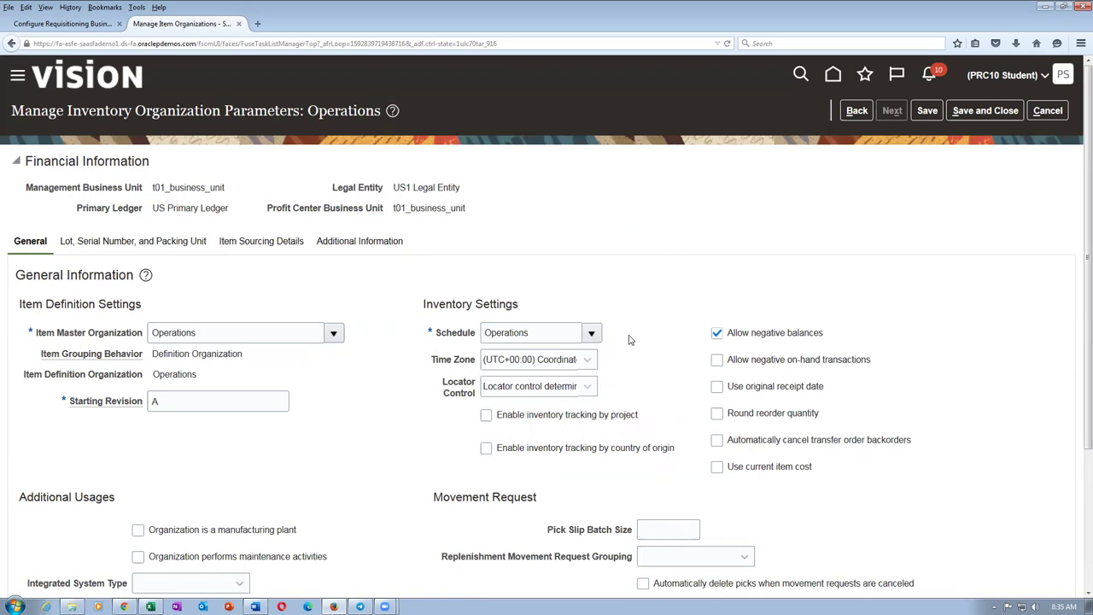
click(138, 530)
click(137, 556)
click(1005, 114)
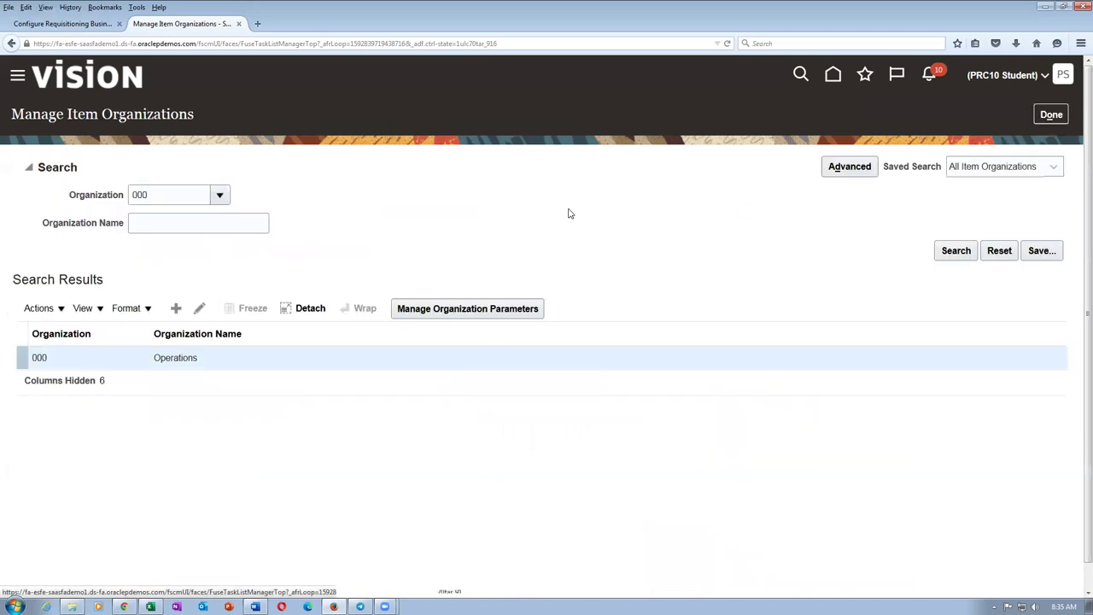
Step: Set the default deliver-to organization to 000 Operations and the ship-to location to Headquarters
click(51, 23)
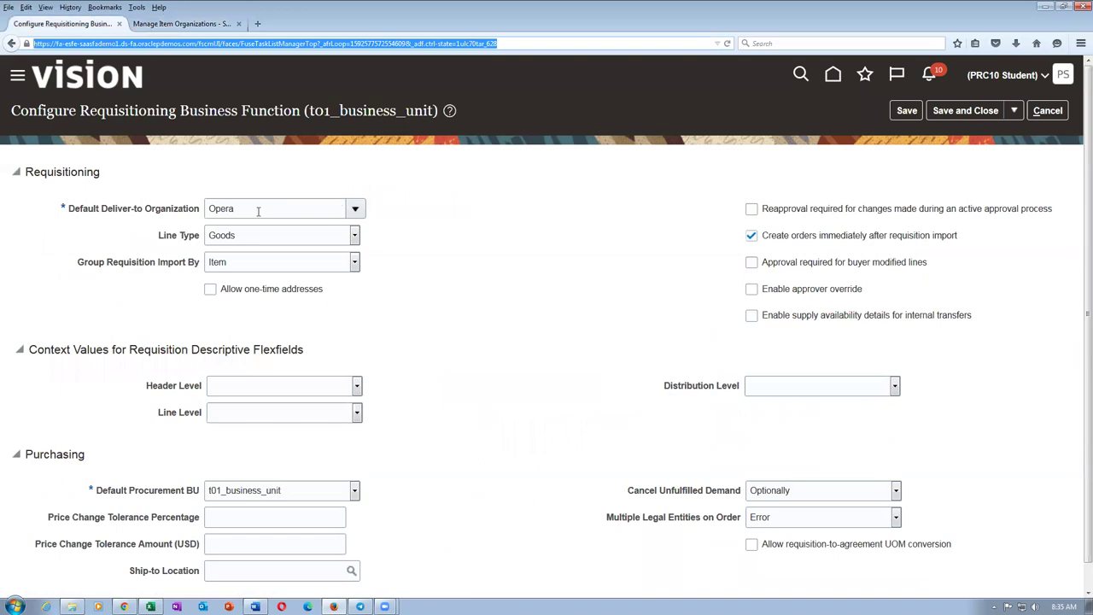
click(256, 209)
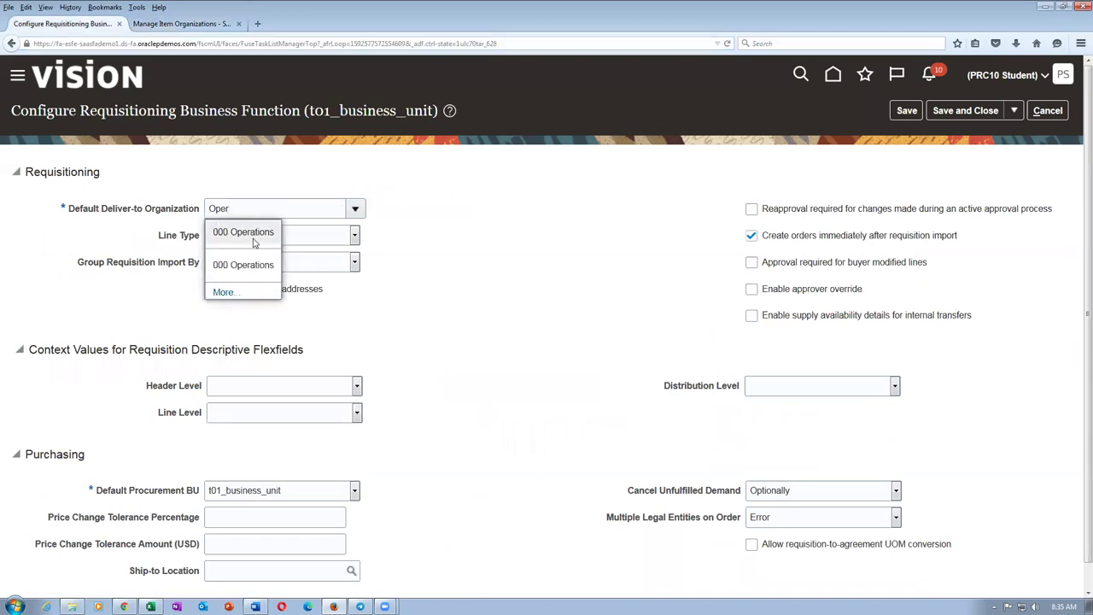
click(250, 239)
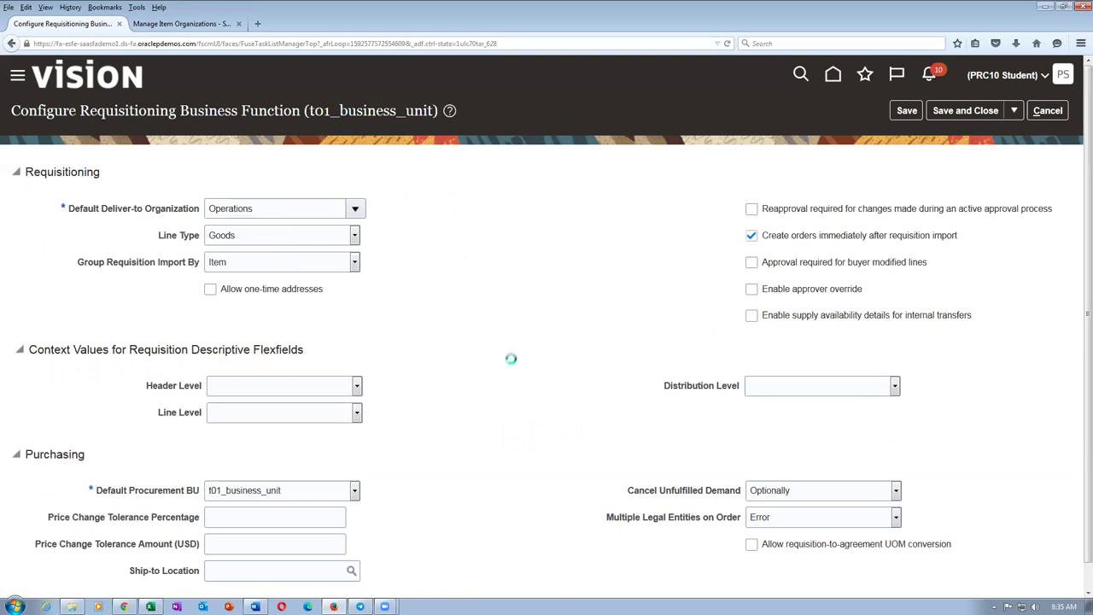
scroll(376, 362, down, 1)
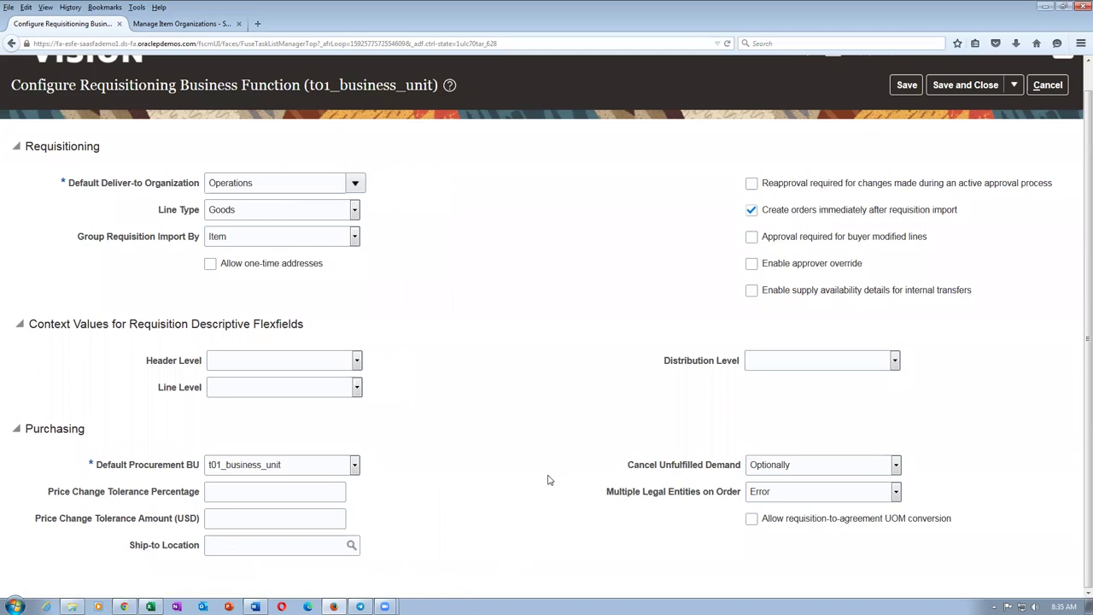
click(271, 550)
text(Seattle)
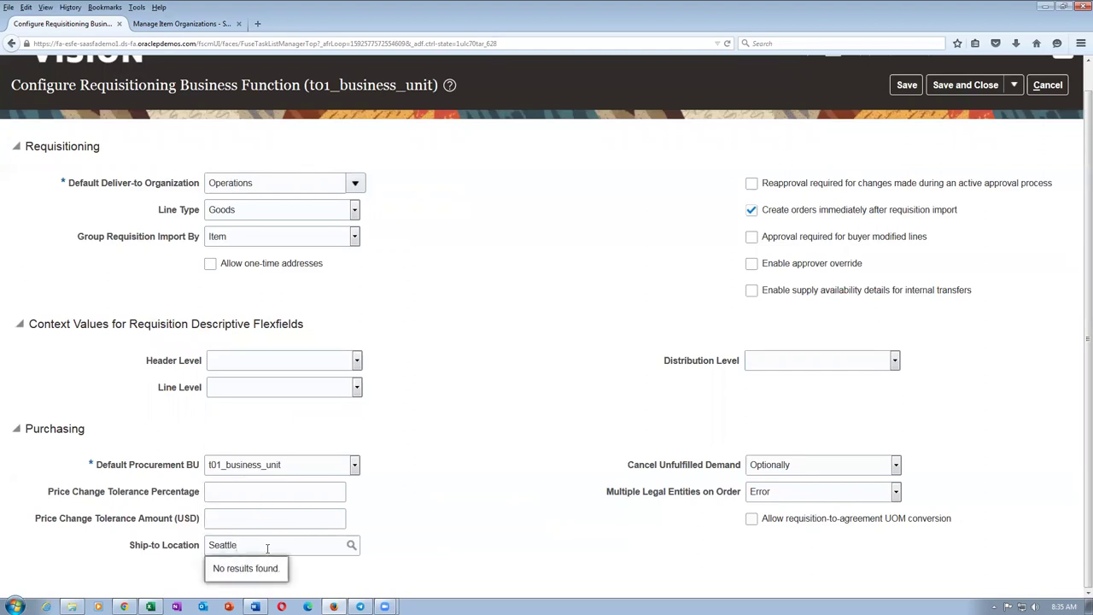
key(BackSpace)
key(BackSpace)
key(BackSpace)
key(BackSpace)
key(BackSpace)
key(BackSpace)
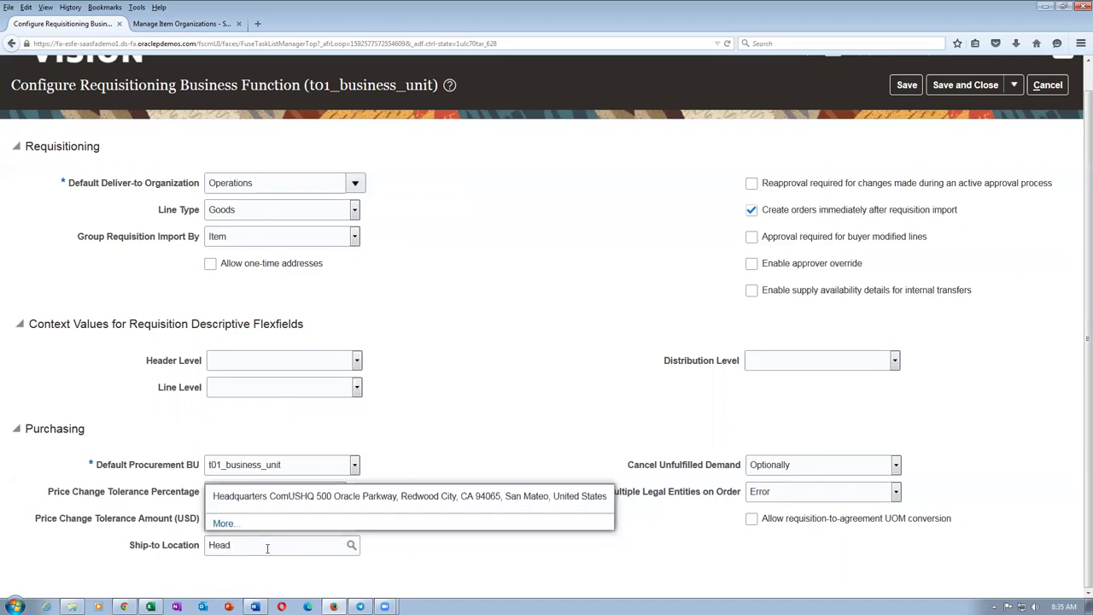
click(317, 497)
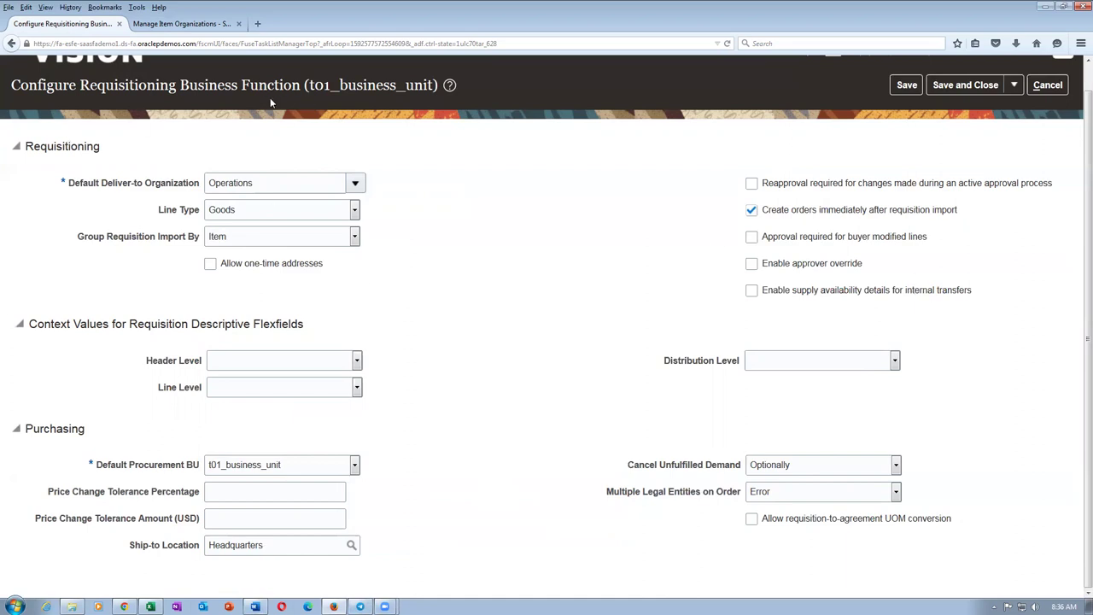
Step: Save and close the requisitioning business function settings
click(974, 85)
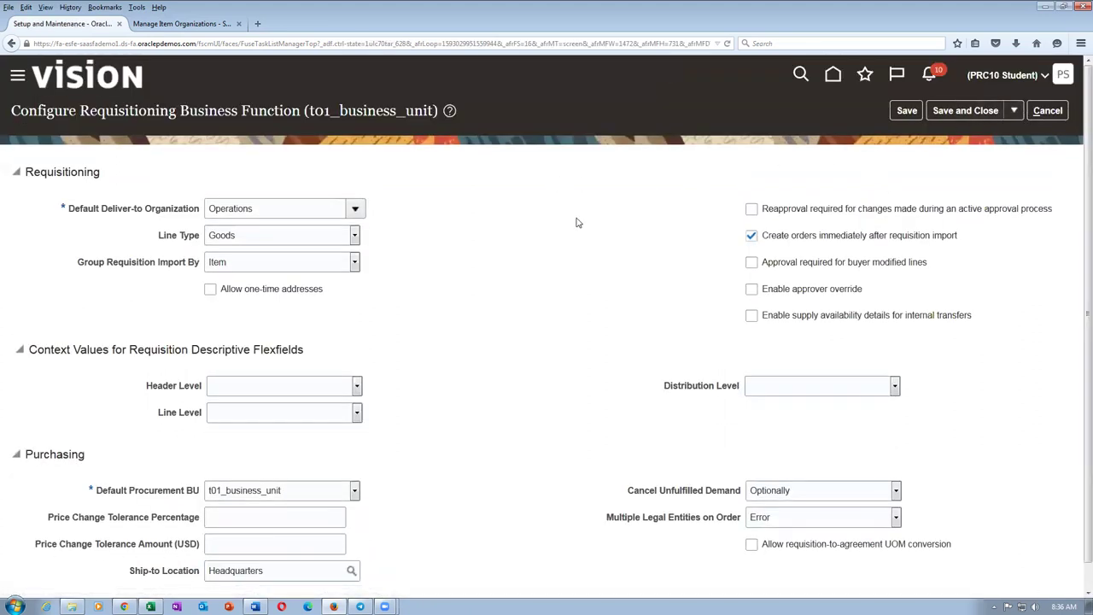
scroll(585, 248, down, 1)
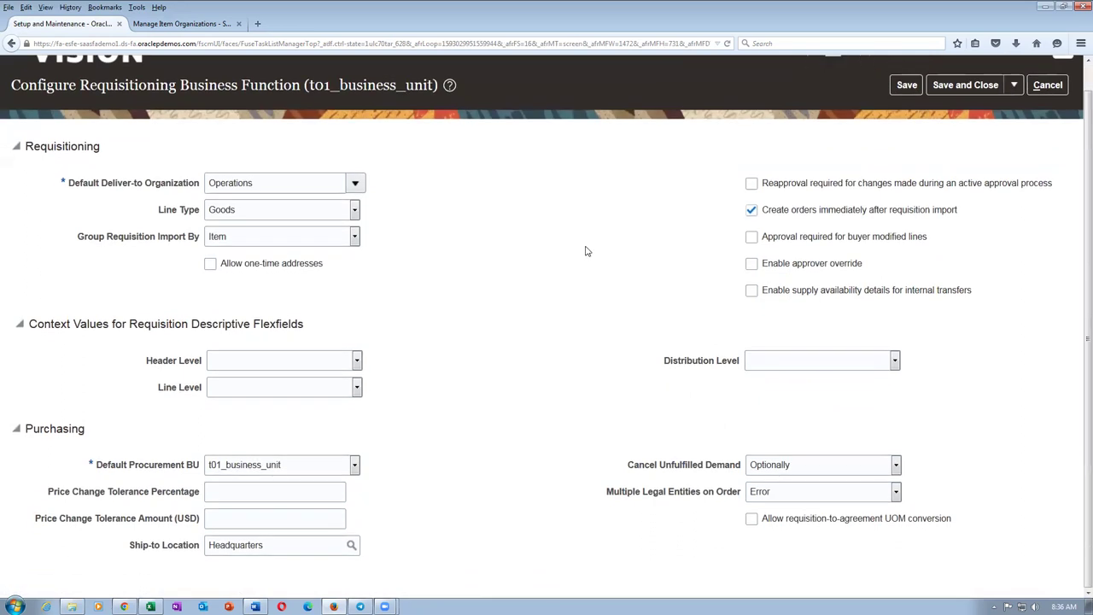
scroll(586, 250, up, 1)
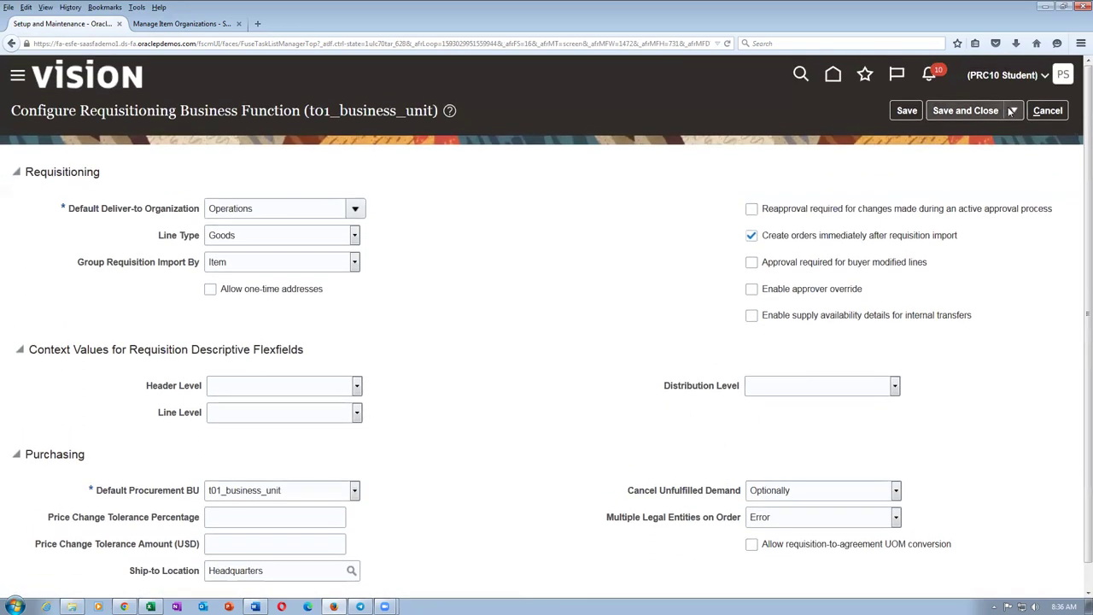
click(967, 113)
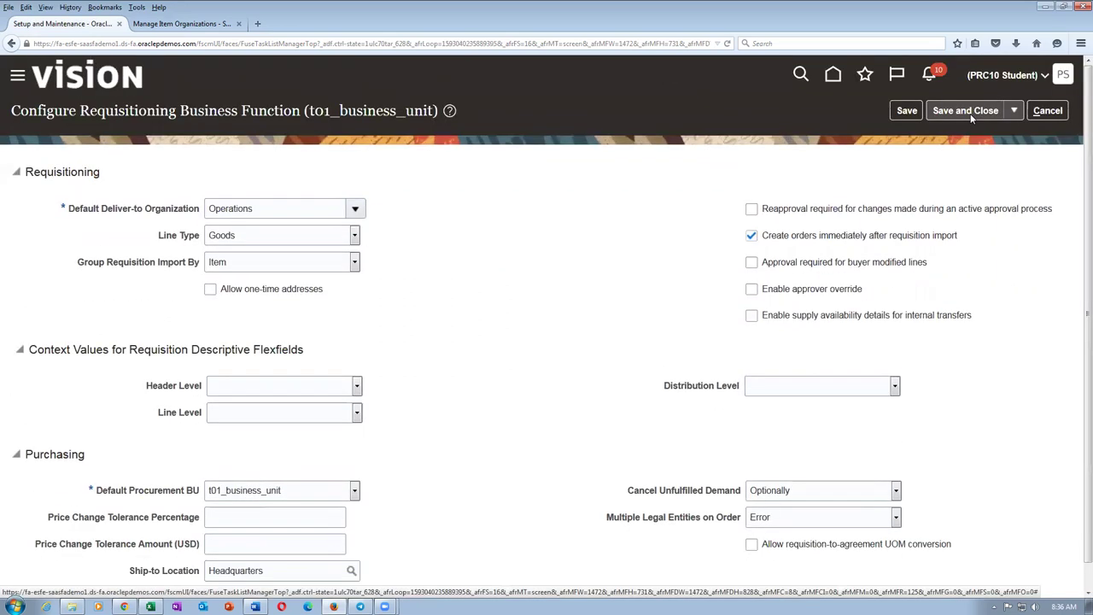
Step: Open Configure Requisitioning Business Function for the t01_business_unit requisitioning BU
click(1048, 111)
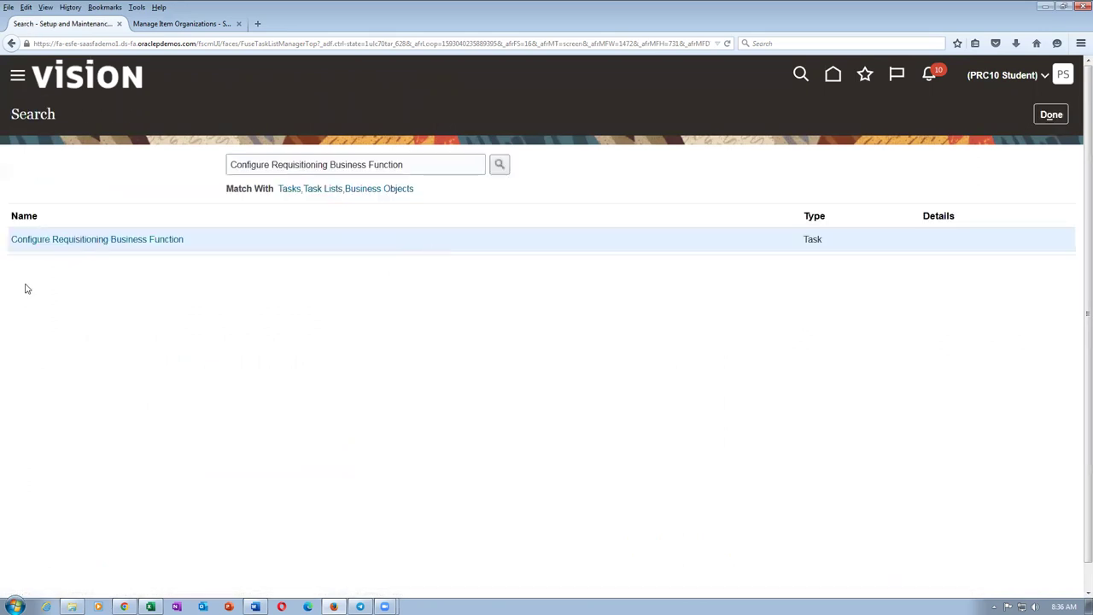
click(73, 240)
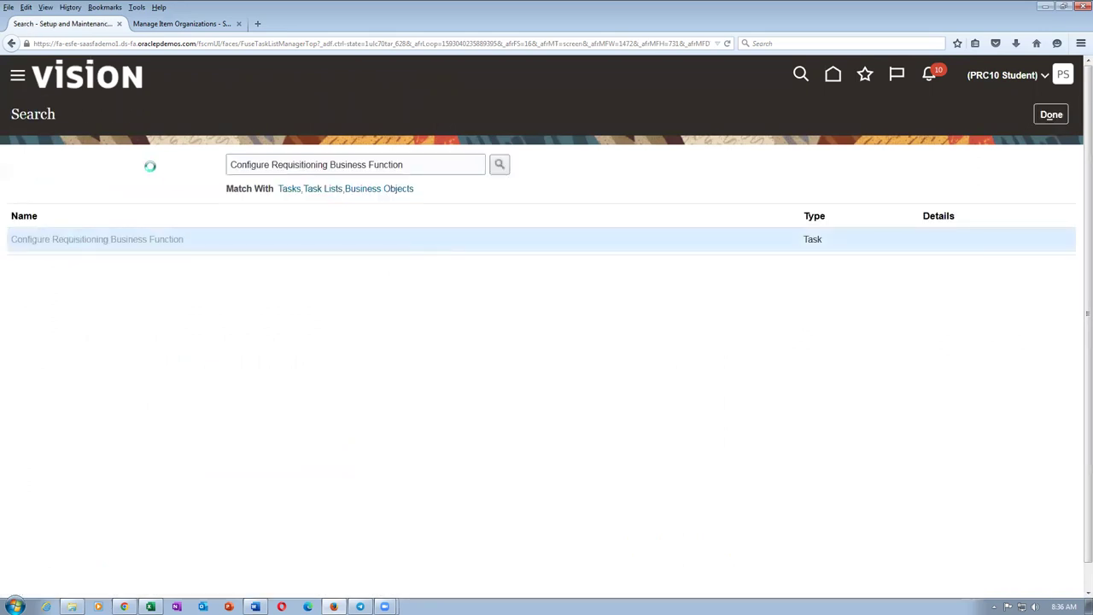
click(585, 323)
drag(660, 354, 663, 513)
click(628, 544)
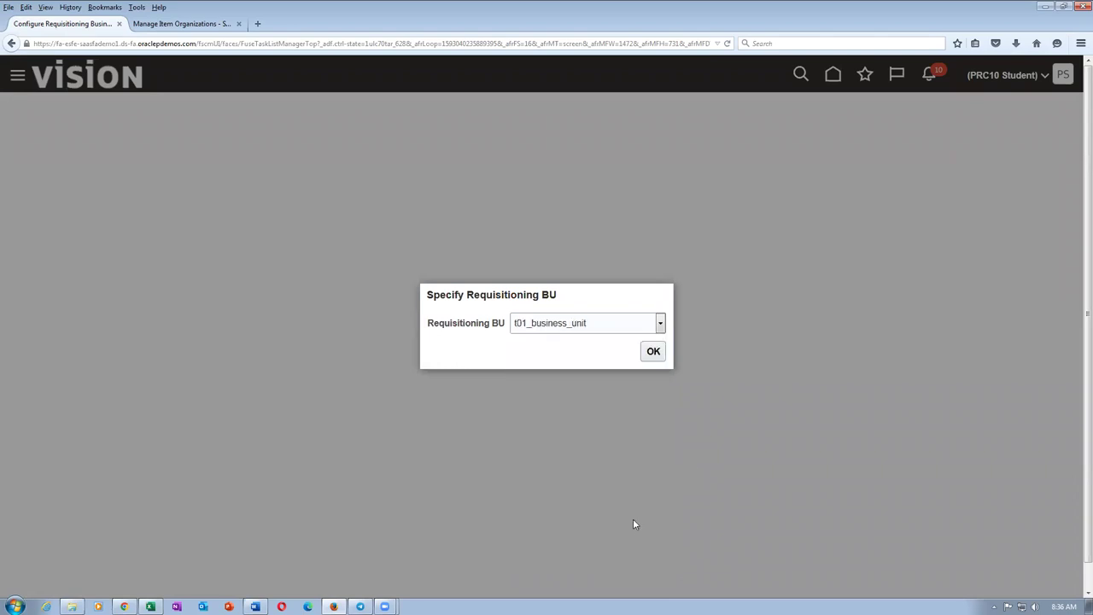
click(654, 354)
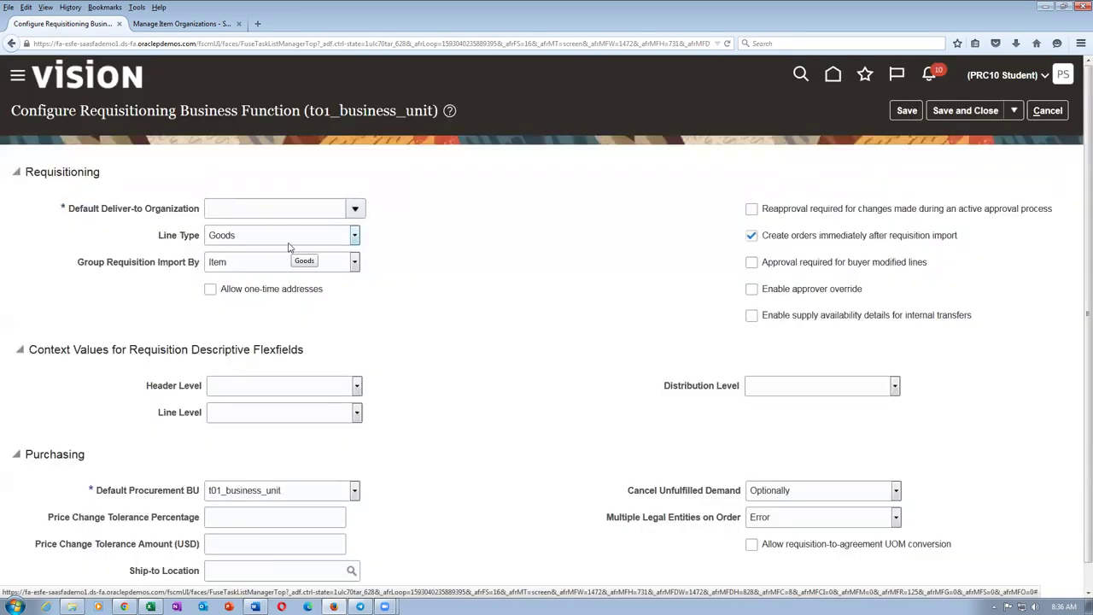
Step: Set deliver-to organization Operations and ship-to location Headquarters, then save and close
scroll(289, 248, down, 1)
click(273, 180)
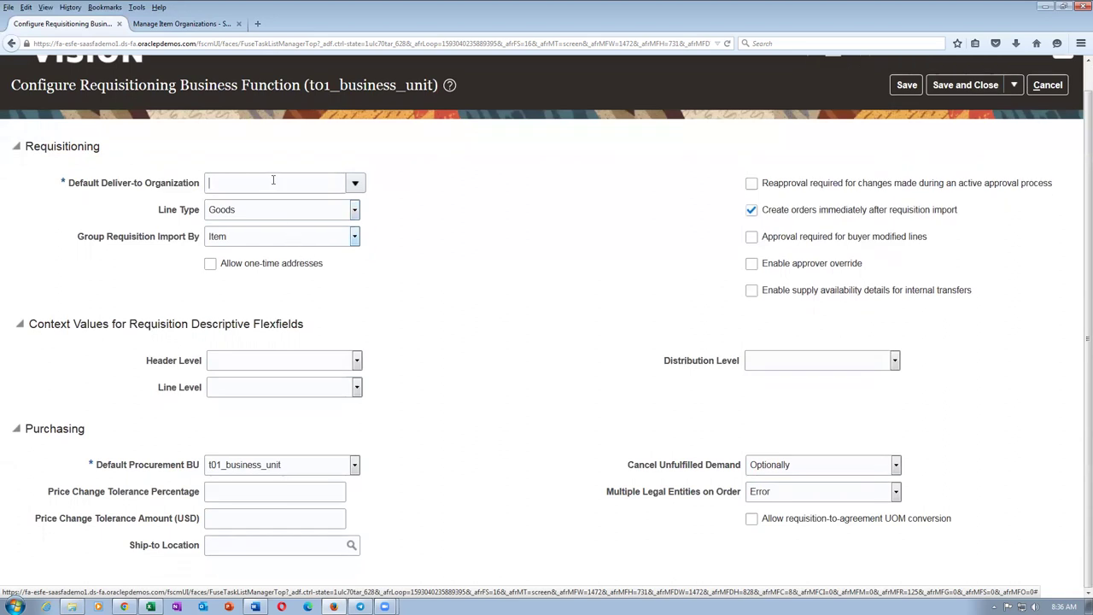
text(Opera)
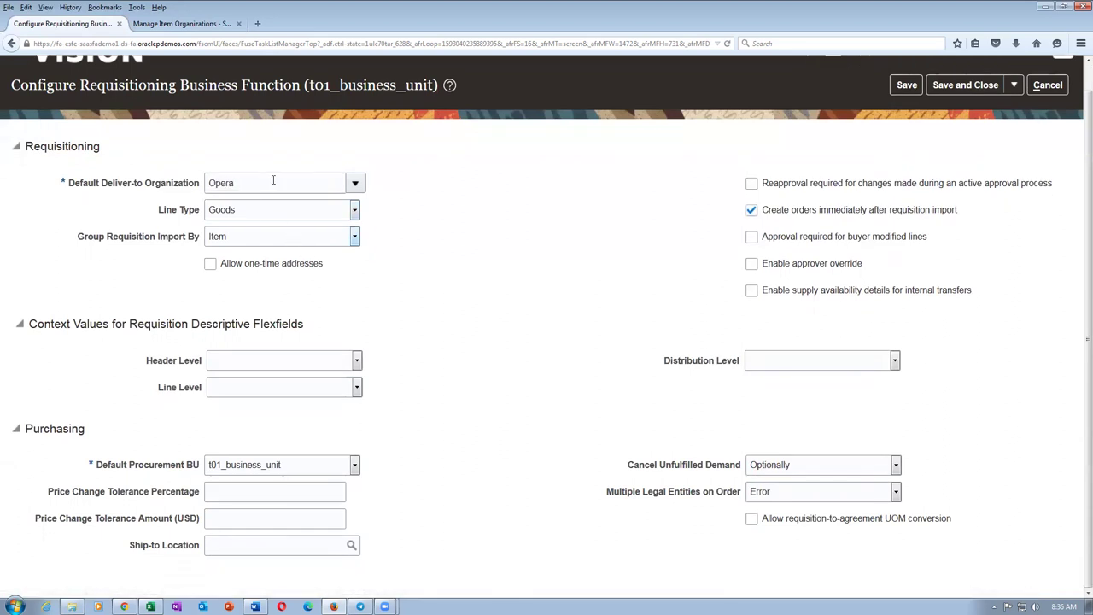
text(tions)
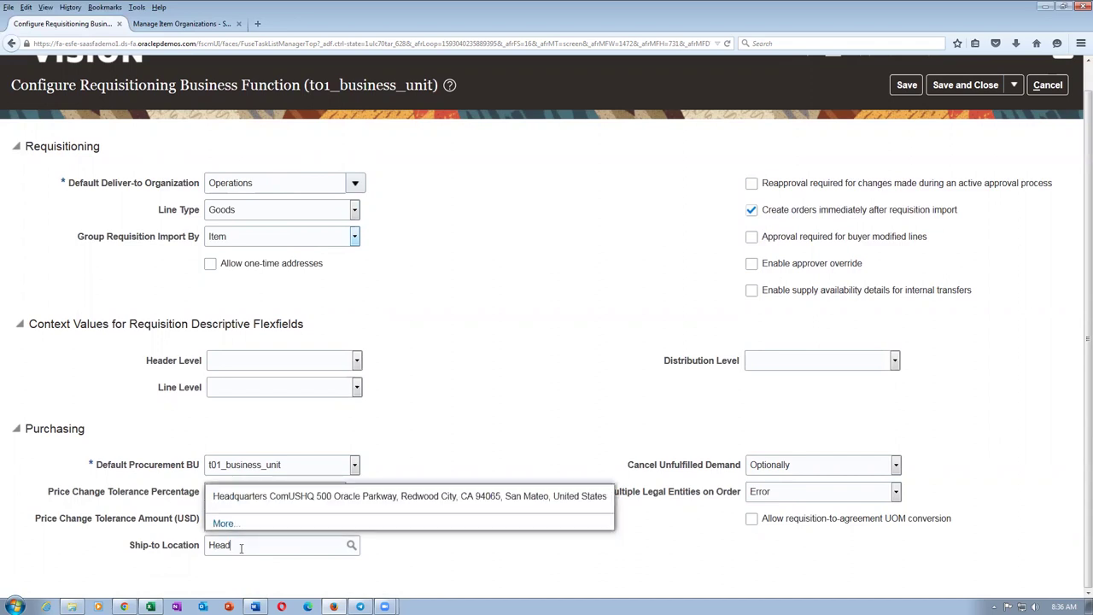
click(289, 511)
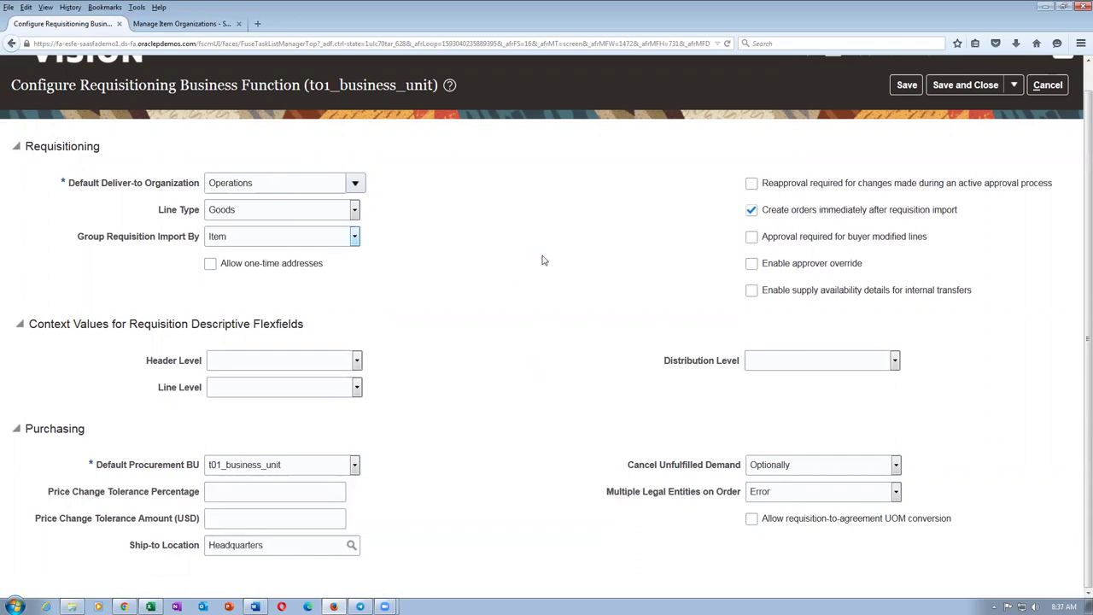
click(906, 84)
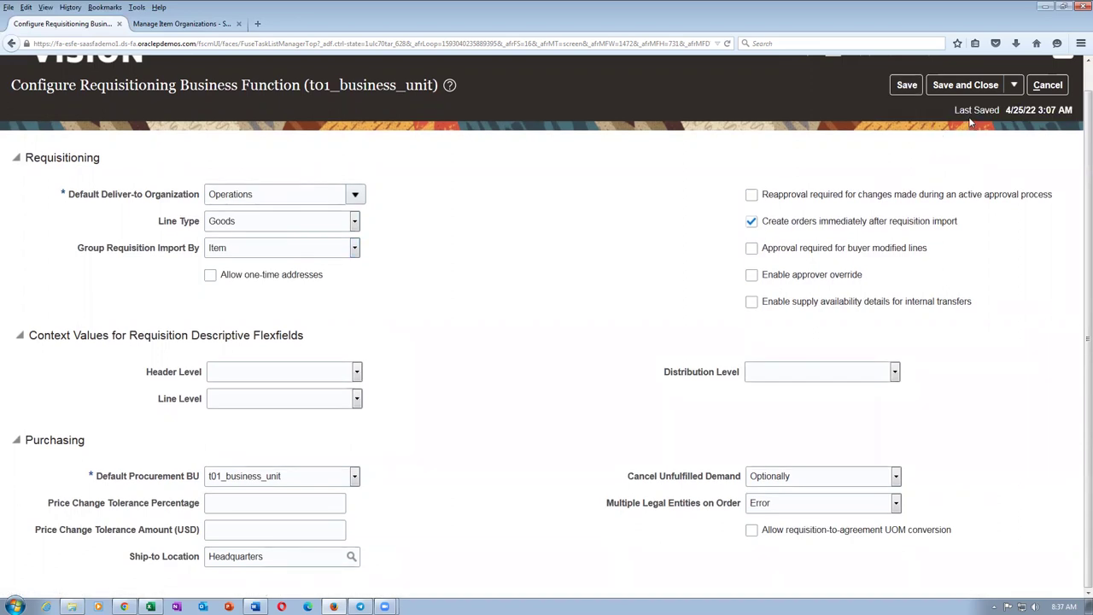
click(992, 85)
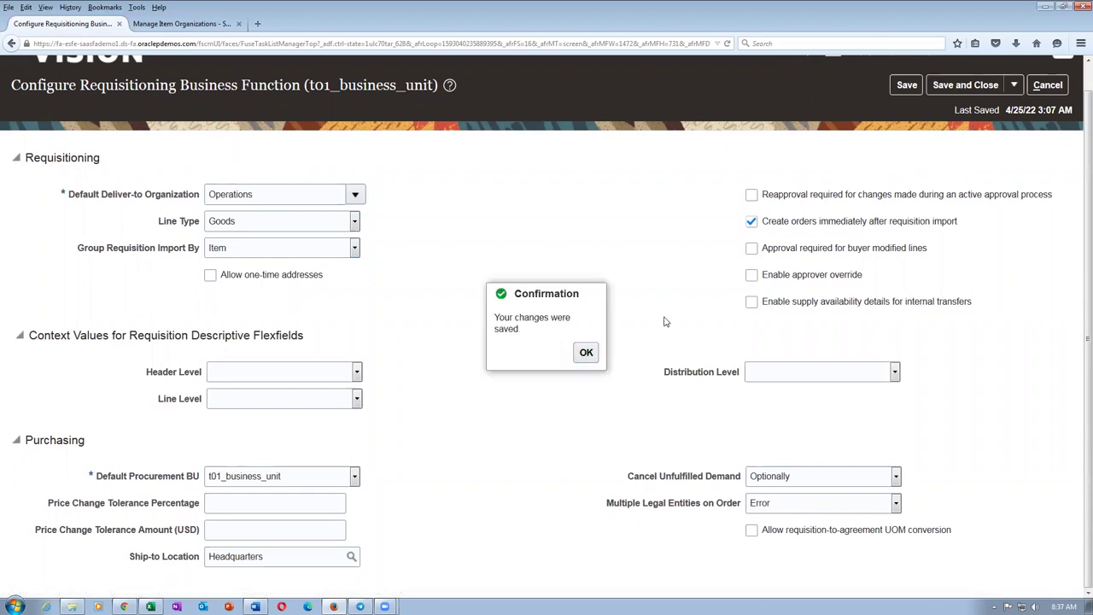
click(586, 352)
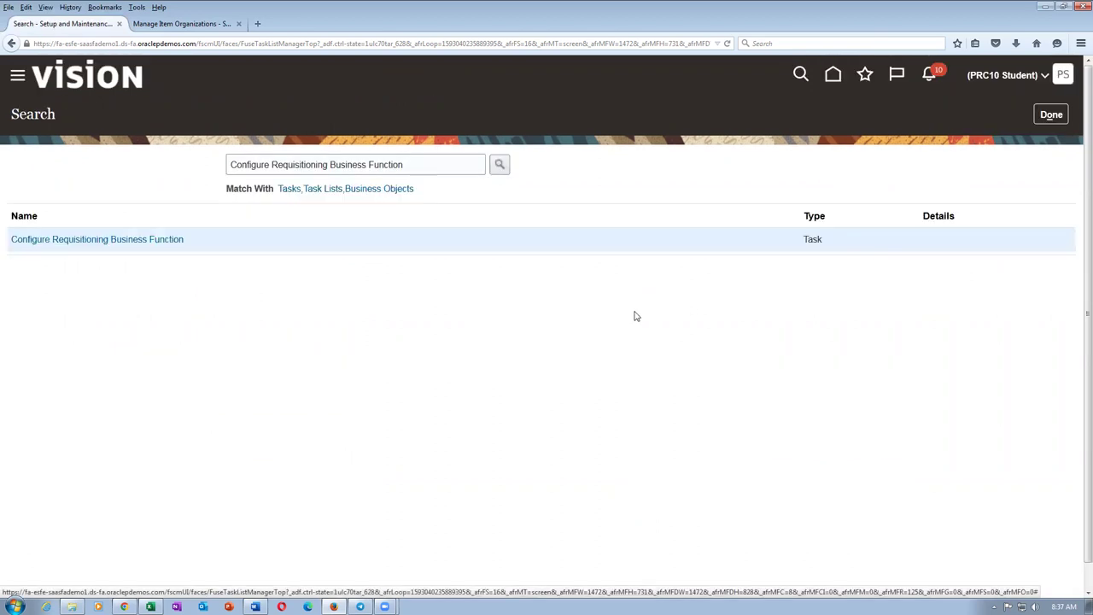
Step: Reopen t01_business_unit's requisitioning settings to review them
click(141, 242)
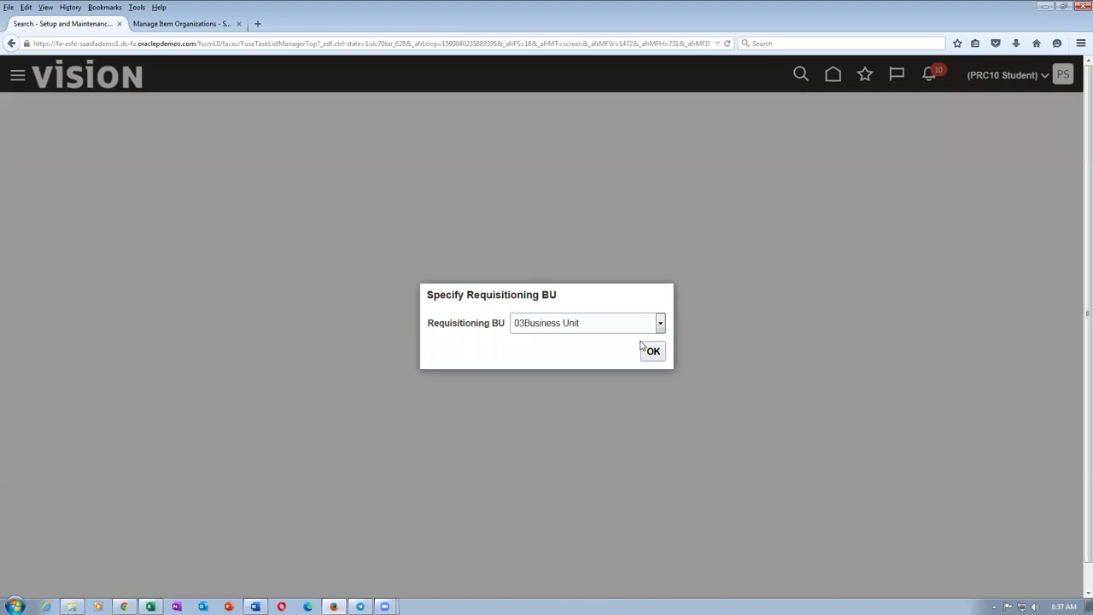
click(590, 323)
drag(661, 384, 658, 536)
click(614, 545)
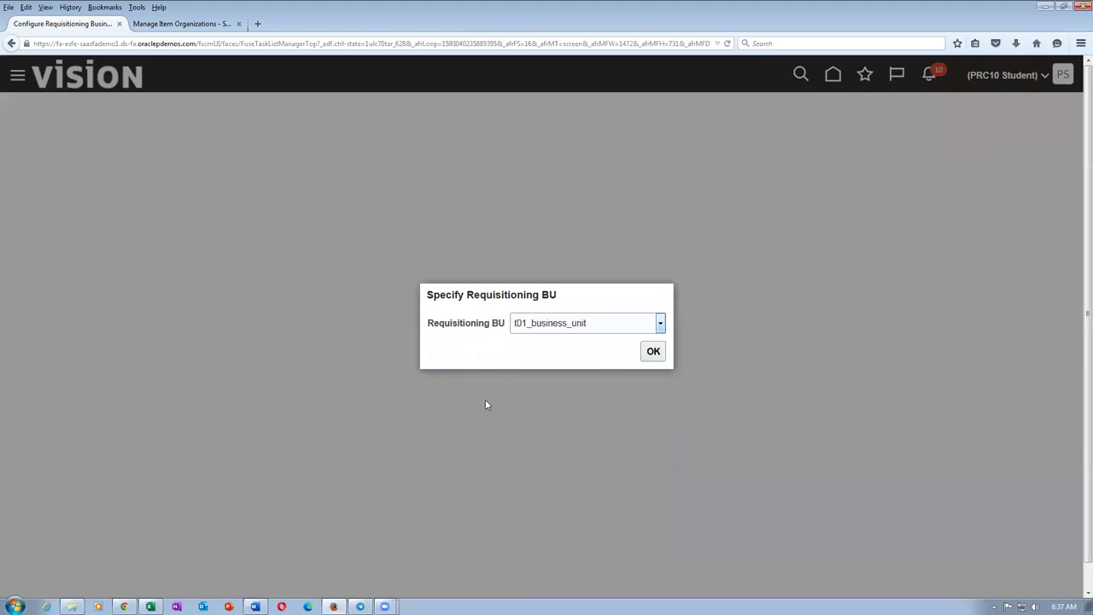
click(661, 355)
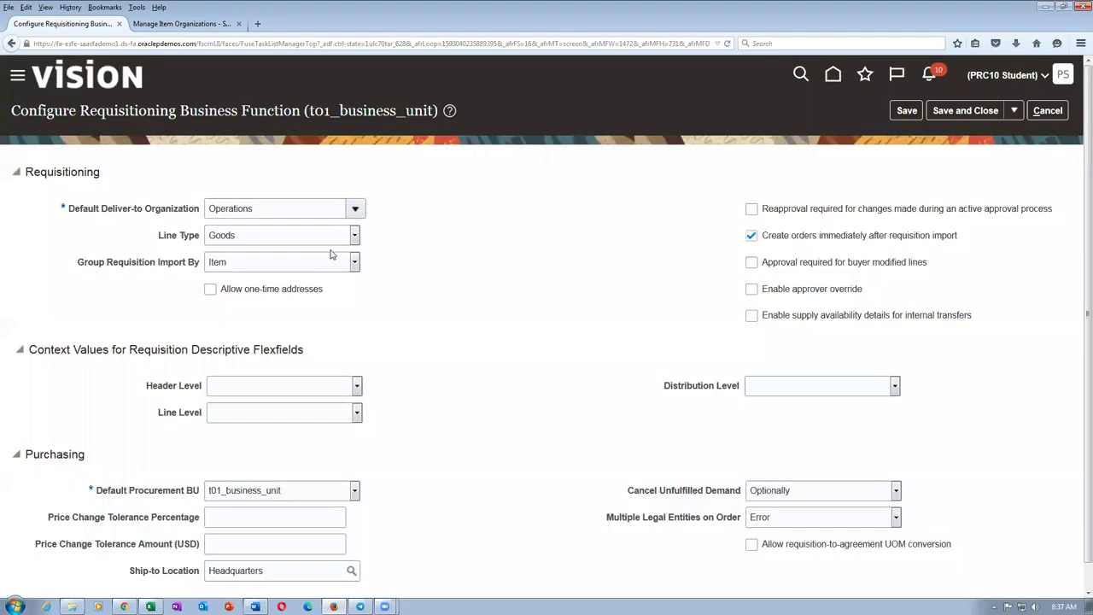
Step: Leave without changes and select the Configure Procurement Business Function cell E368 in Excel
click(1047, 110)
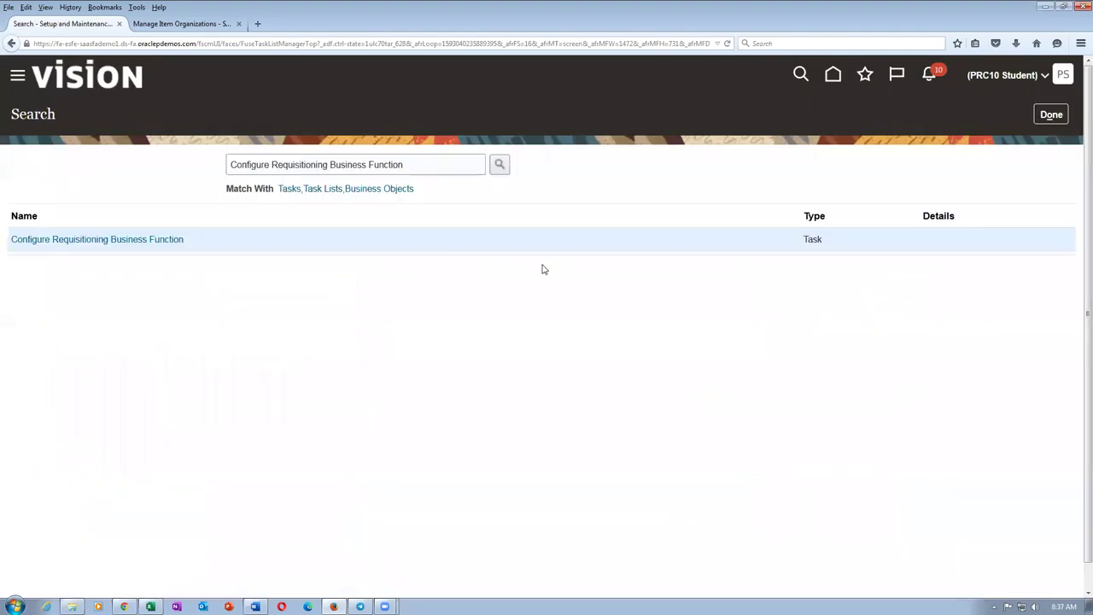
key(alt+Tab)
click(472, 411)
Step: Search Oracle for Configure Procurement Business Function, copied from cell E368, and open it
key(ctrl+c)
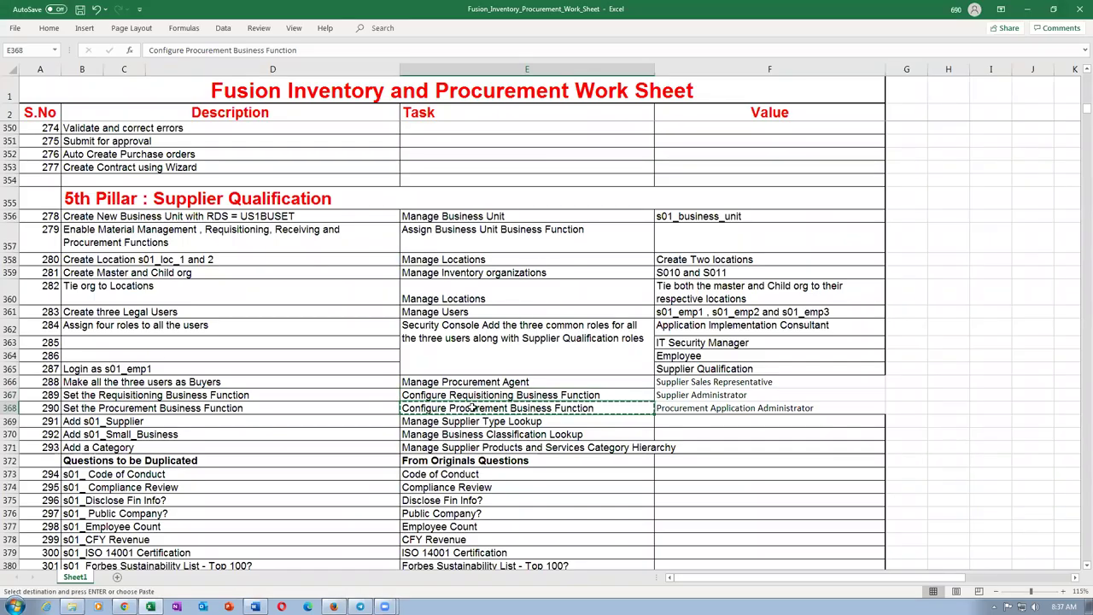
key(alt+Tab)
drag(410, 171, 181, 188)
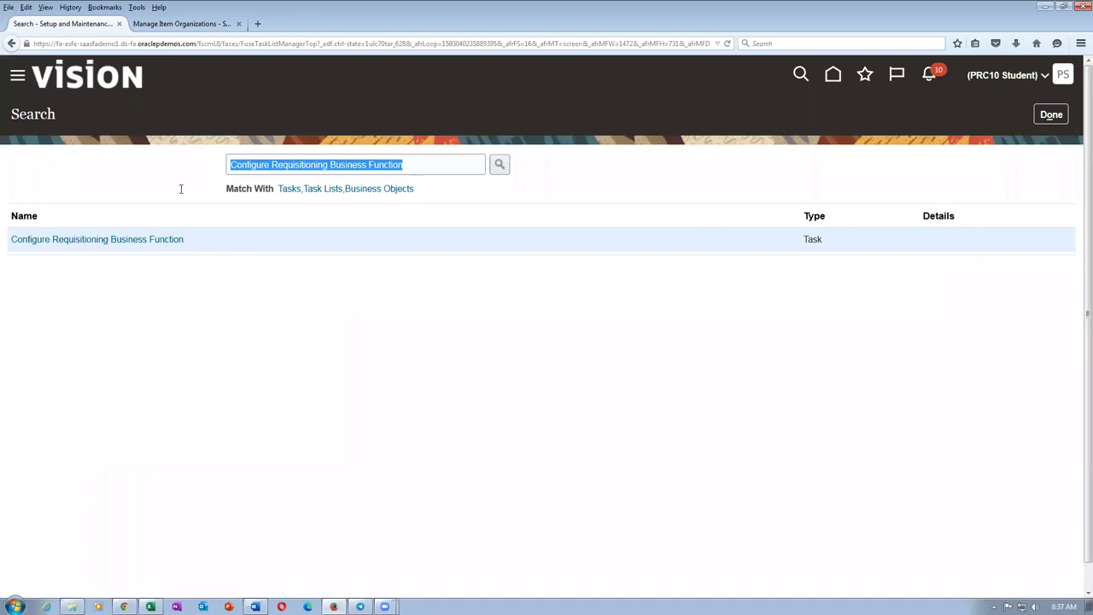
key(ctrl+v)
key(Return)
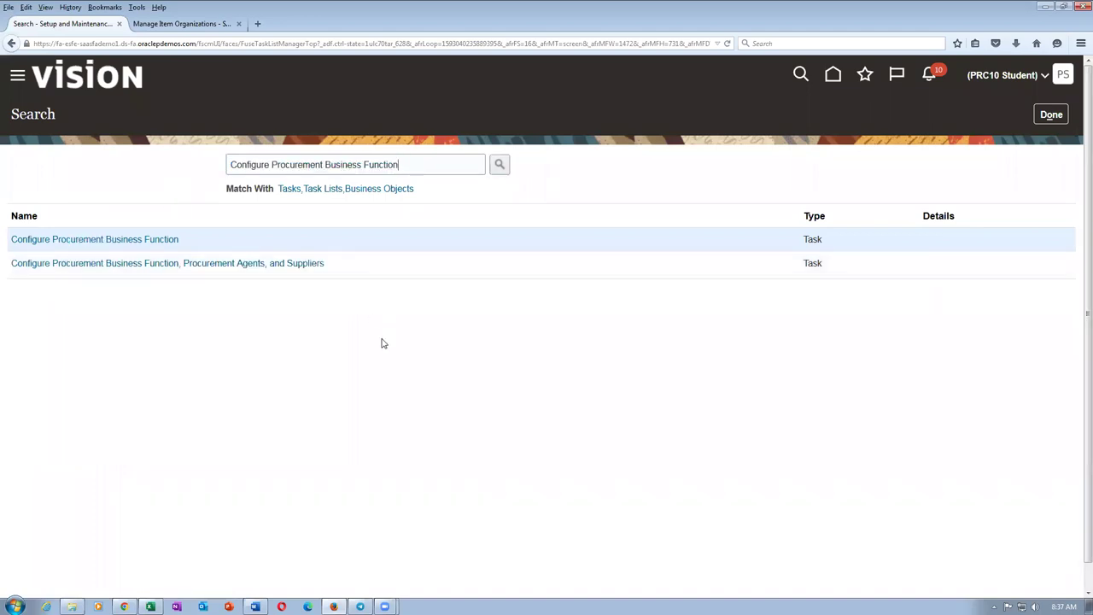
click(141, 241)
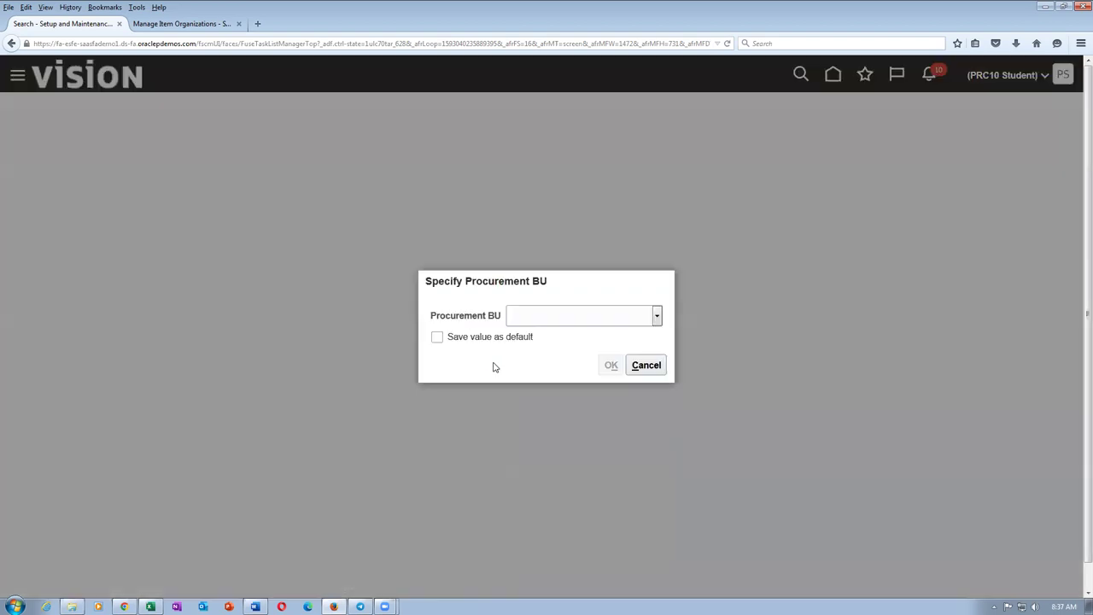
Step: Select t01_business_unit as the procurement business unit and begin entering payment terms
click(615, 316)
scroll(628, 461, down, 10)
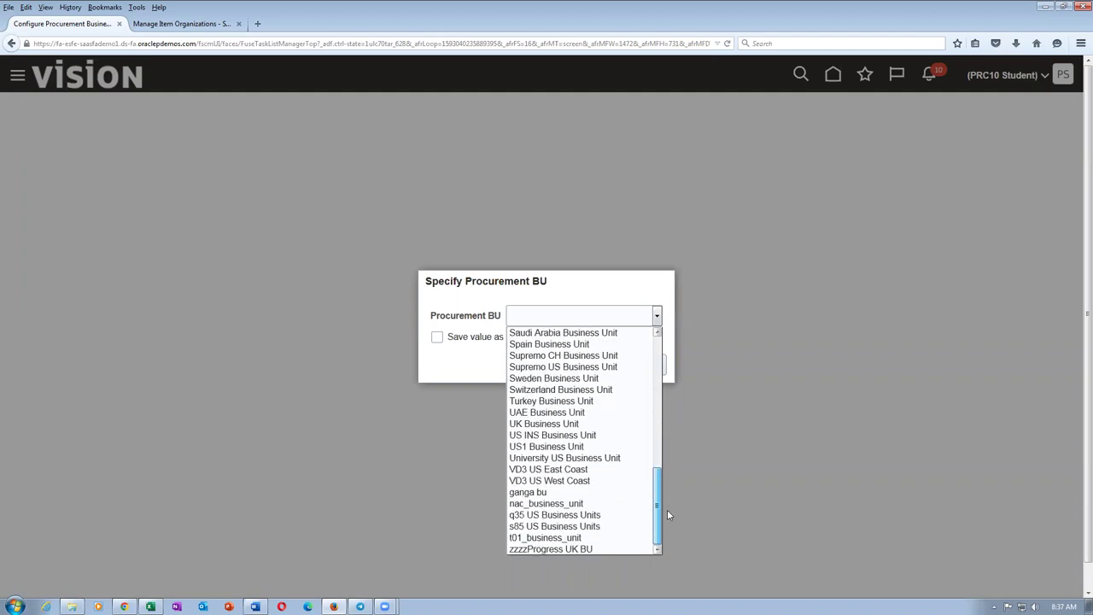
click(605, 537)
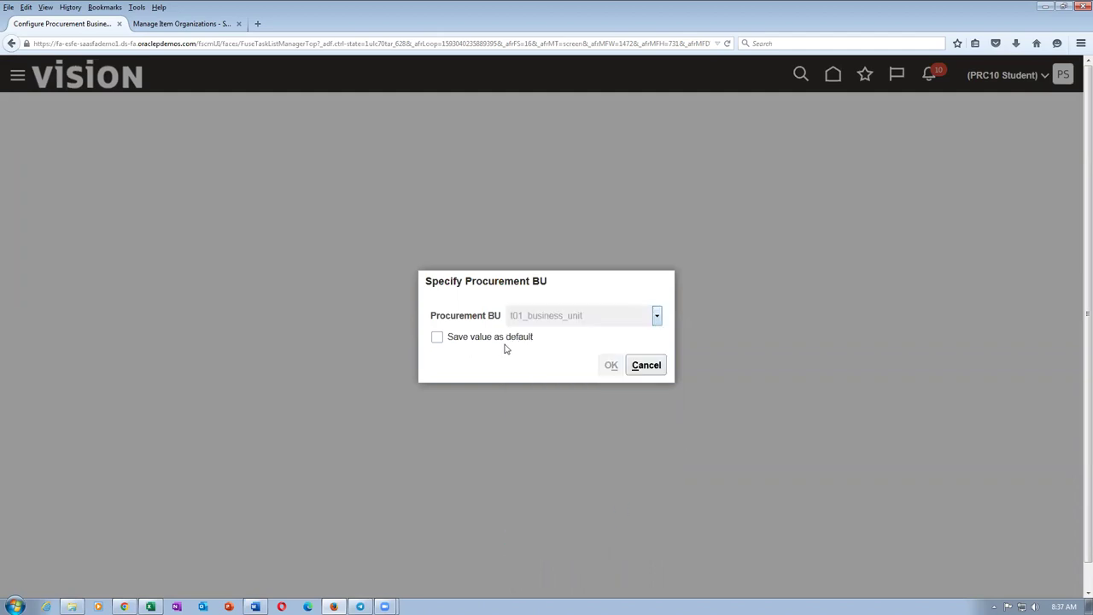
click(611, 365)
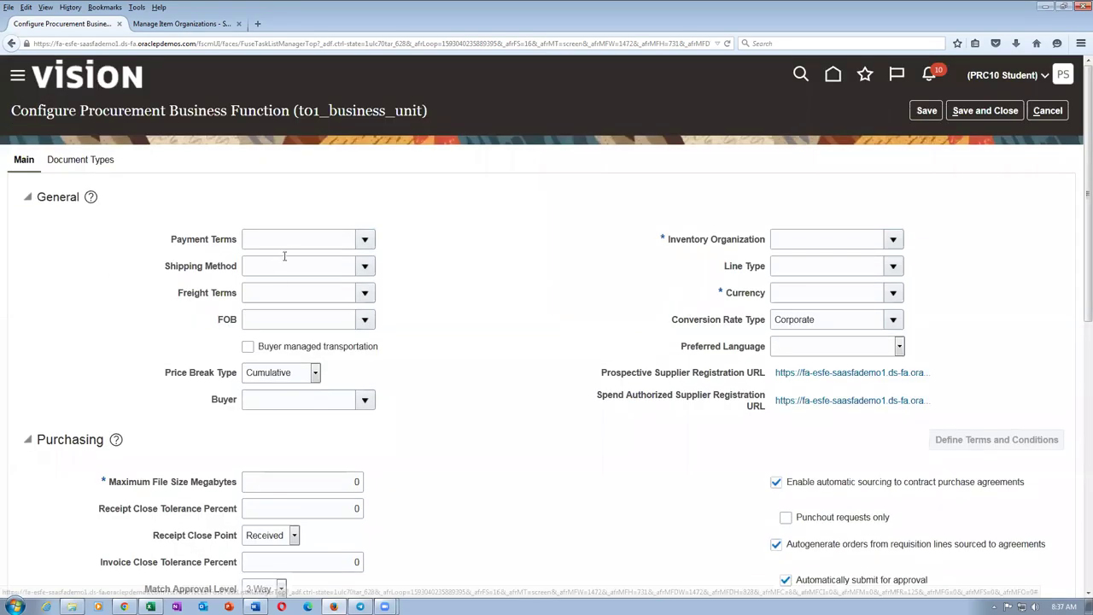
click(280, 240)
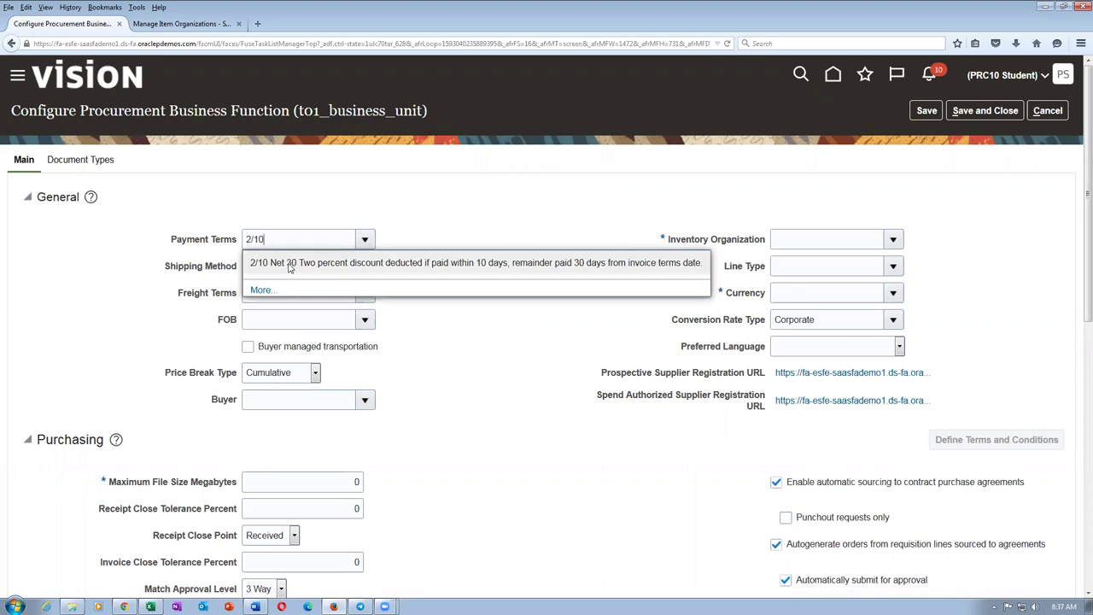
Step: Set payment terms 2/10 Net 30, shipping method ABC Airline and FOB Destination
click(291, 266)
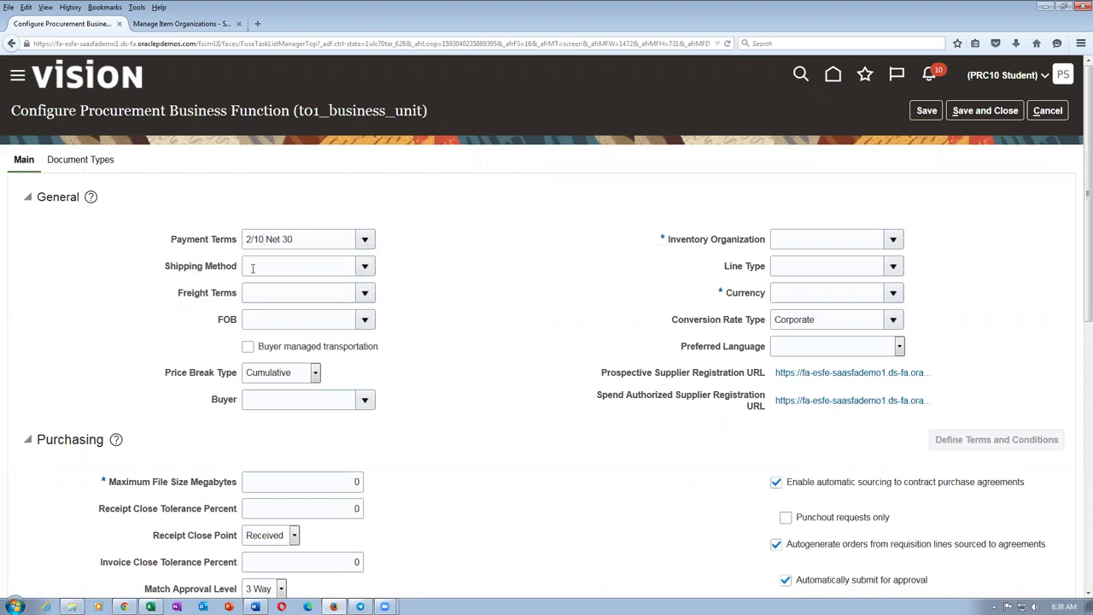
click(365, 265)
click(365, 293)
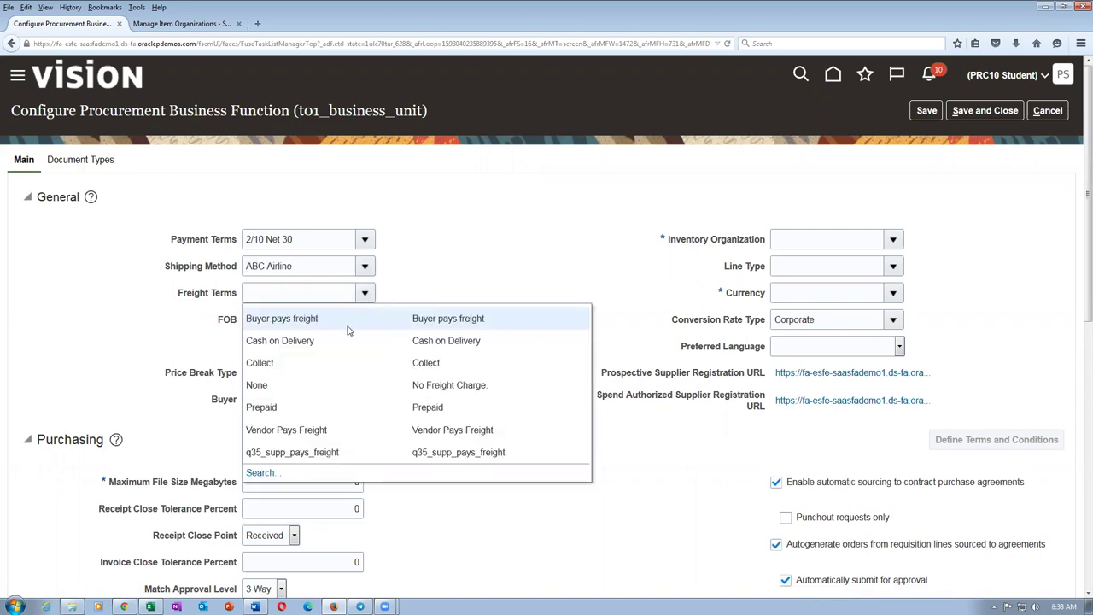
click(363, 319)
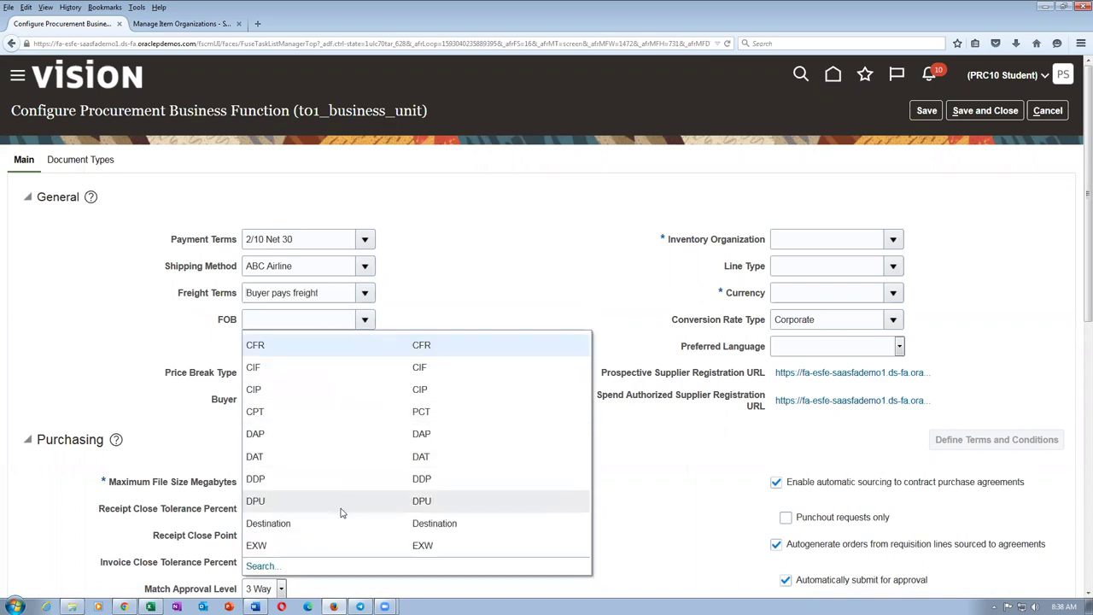
click(334, 521)
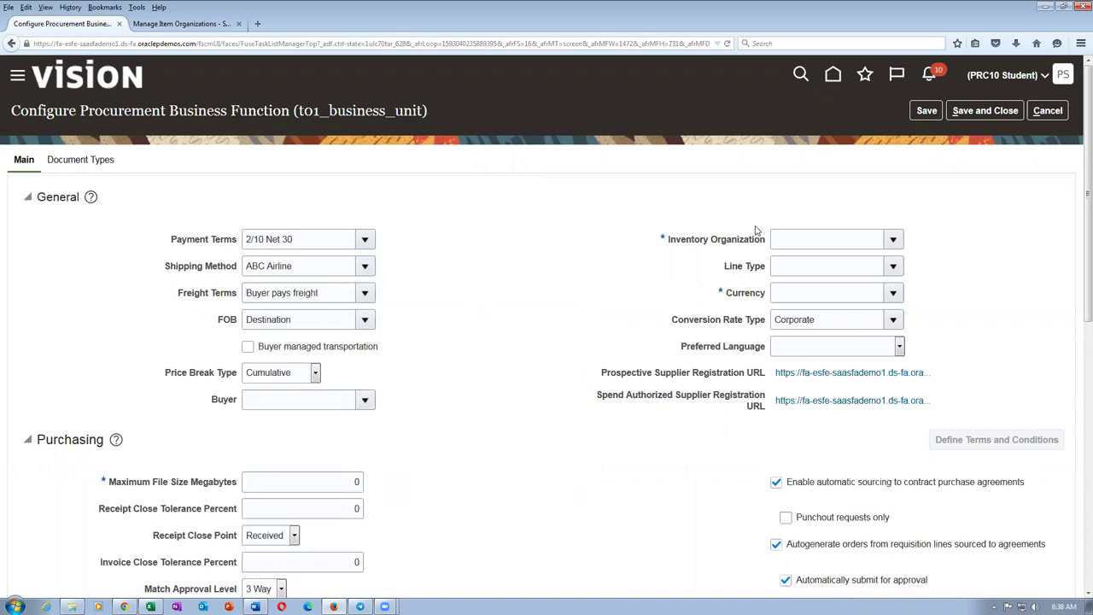
Step: Set inventory organization Operations, line type Goods, currency USD and preferred language Ukrainian UK
click(804, 230)
text(opera)
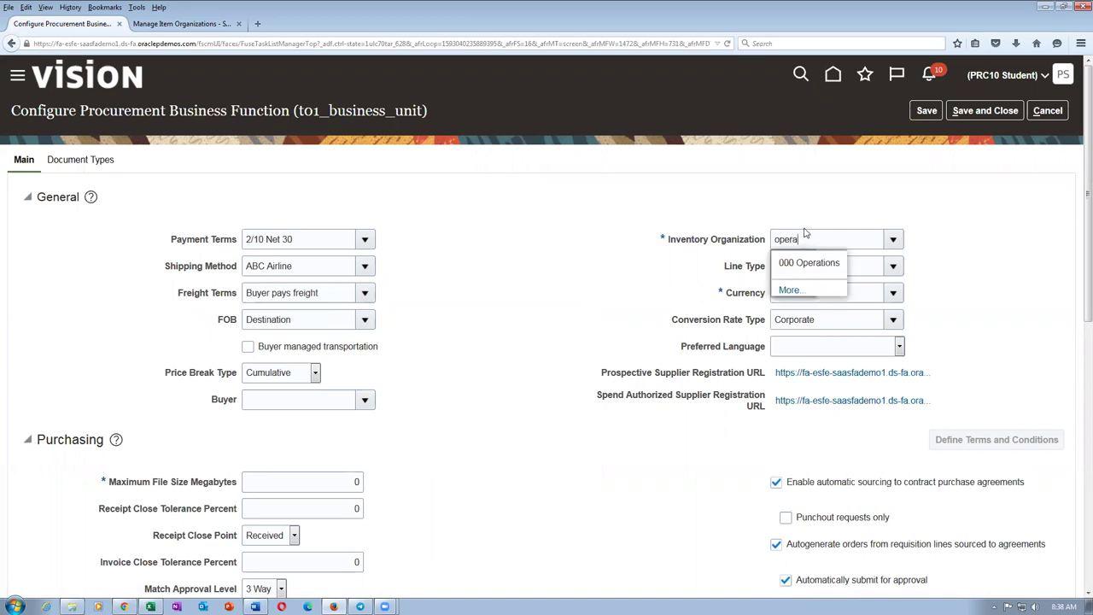
click(812, 271)
click(893, 266)
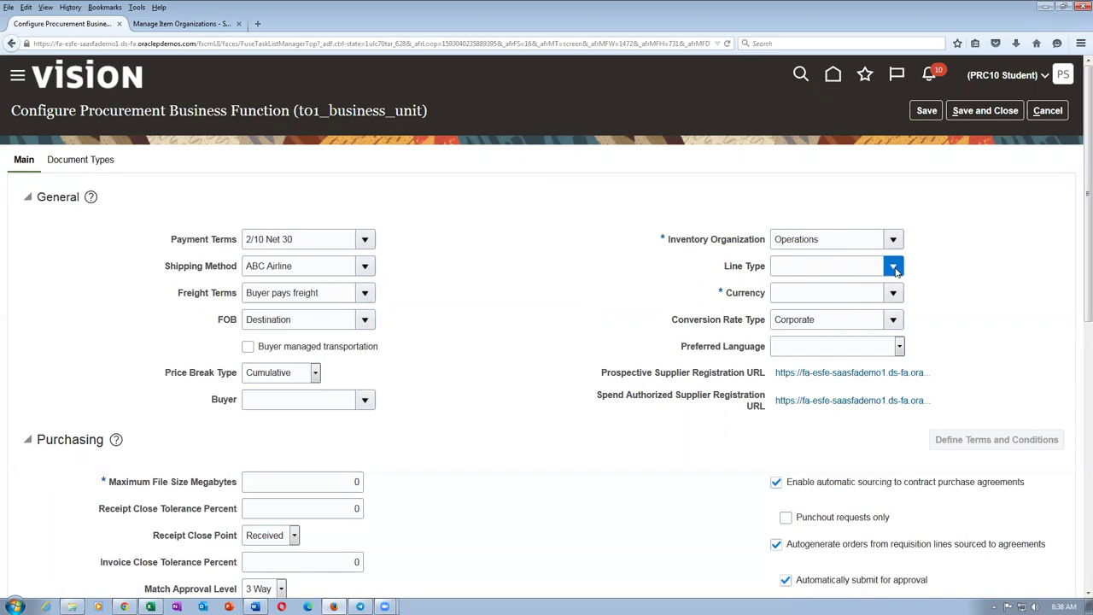
click(502, 407)
click(893, 293)
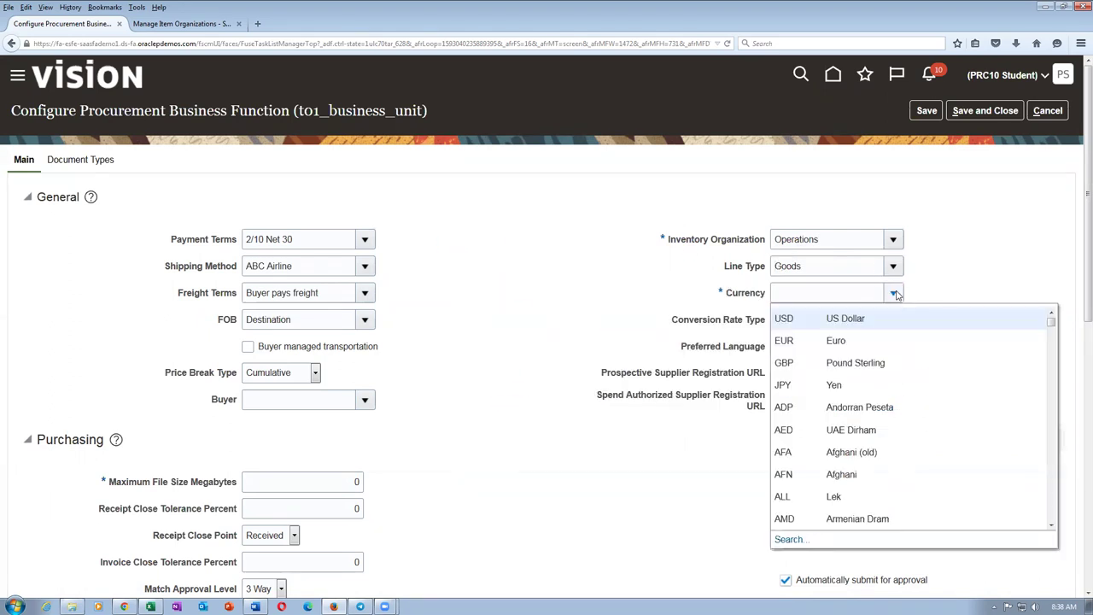
click(858, 317)
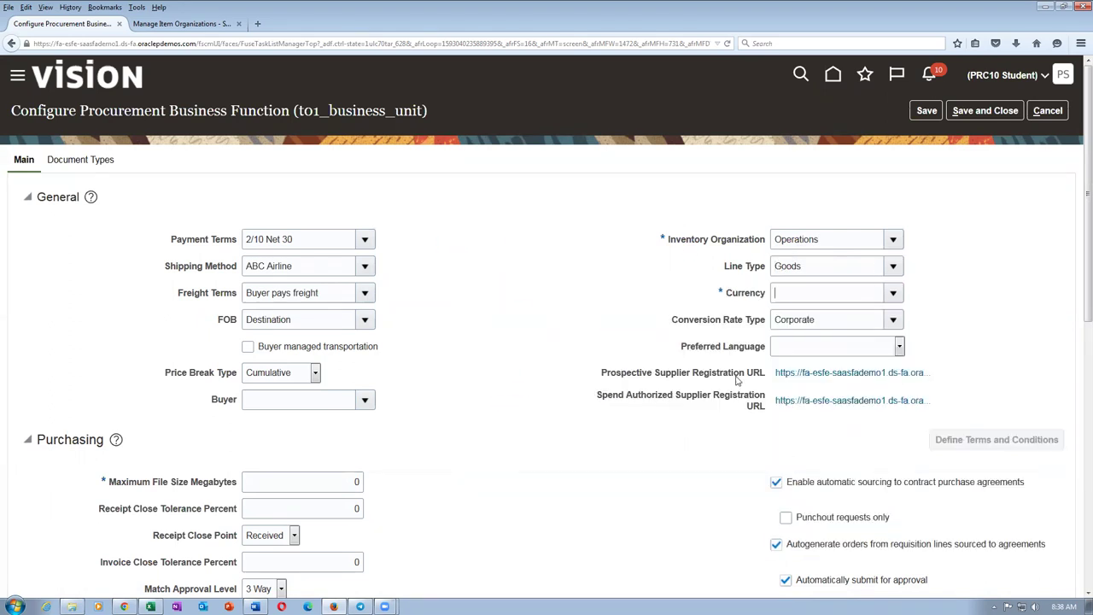
click(899, 346)
drag(900, 376, 910, 484)
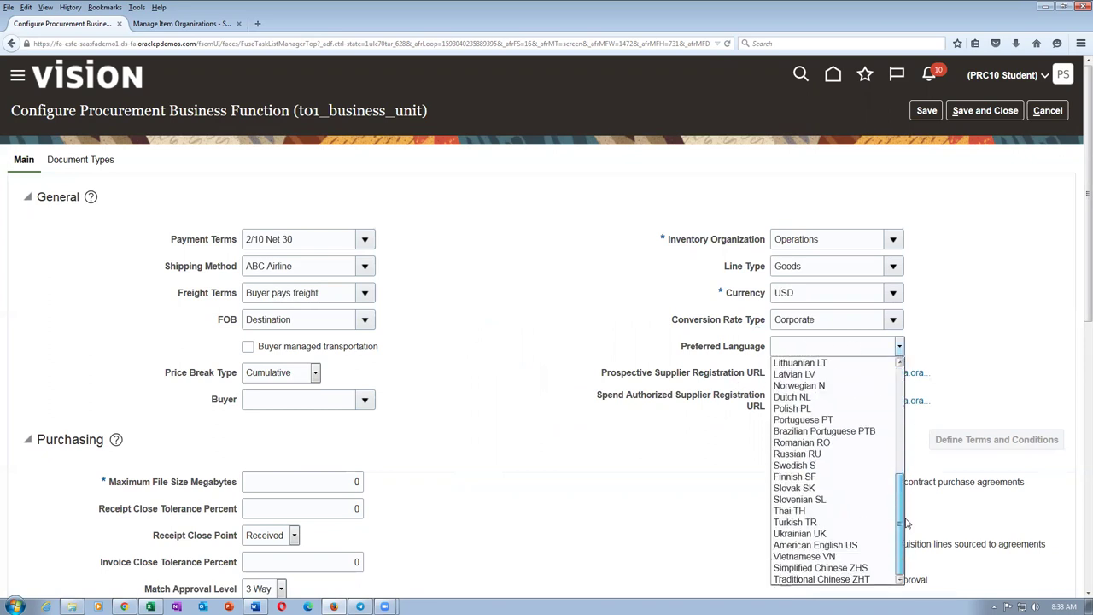
click(859, 534)
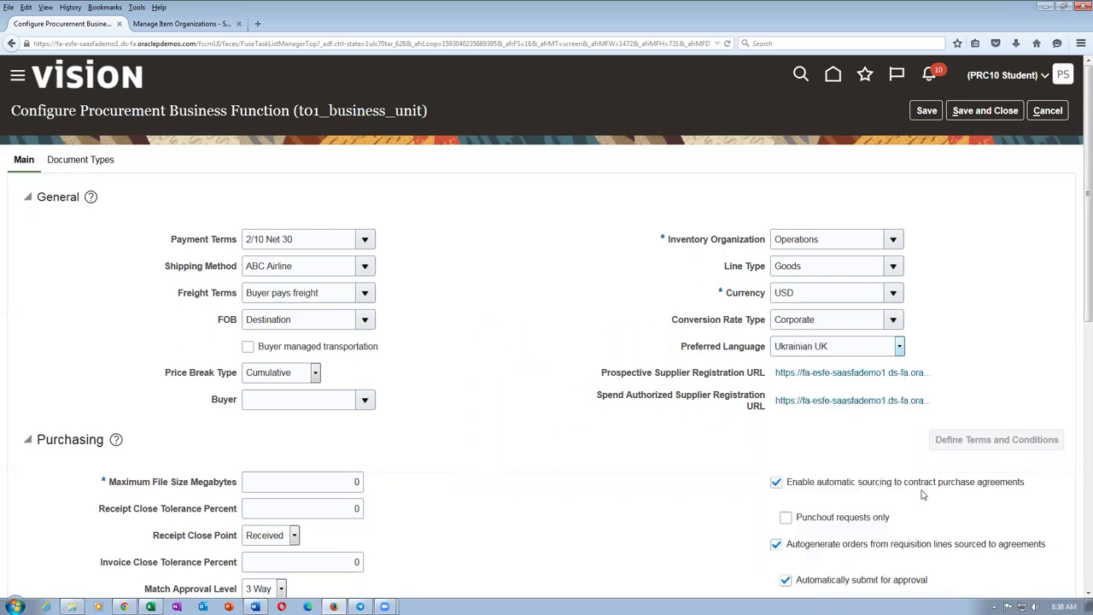
Step: Assign the business unit's buyer and save and close the procurement settings
scroll(530, 421, down, 1)
scroll(529, 422, down, 5)
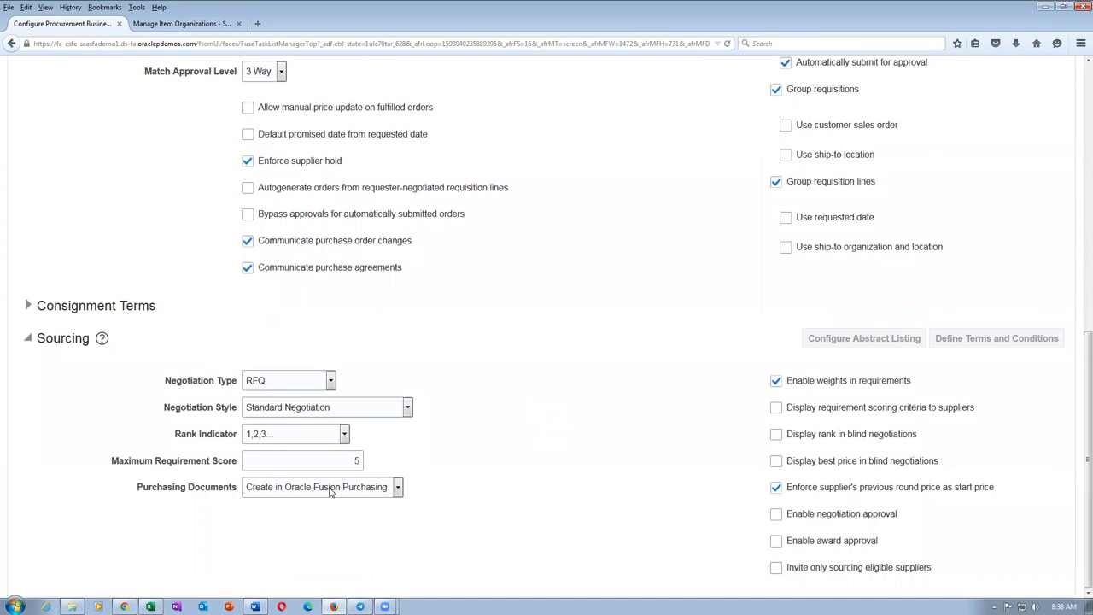
scroll(551, 415, up, 3)
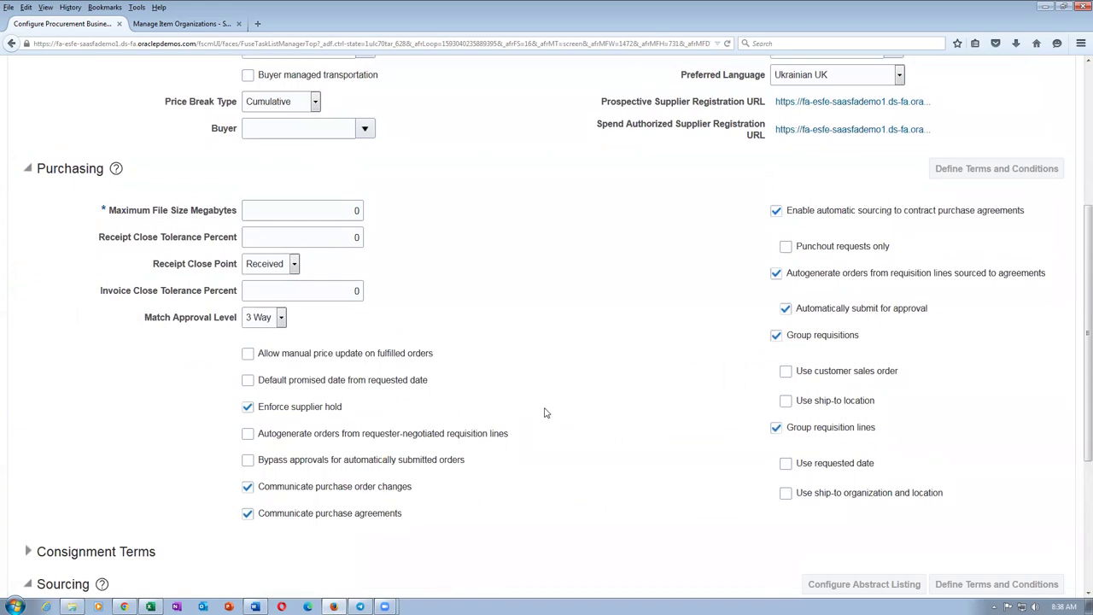
scroll(546, 412, up, 3)
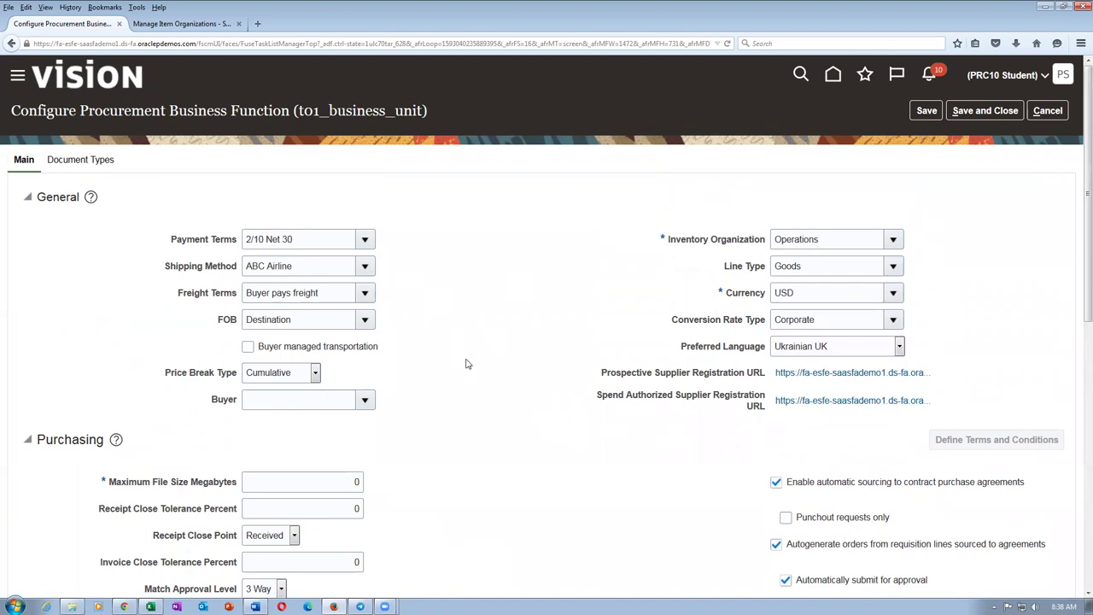
scroll(476, 368, down, 3)
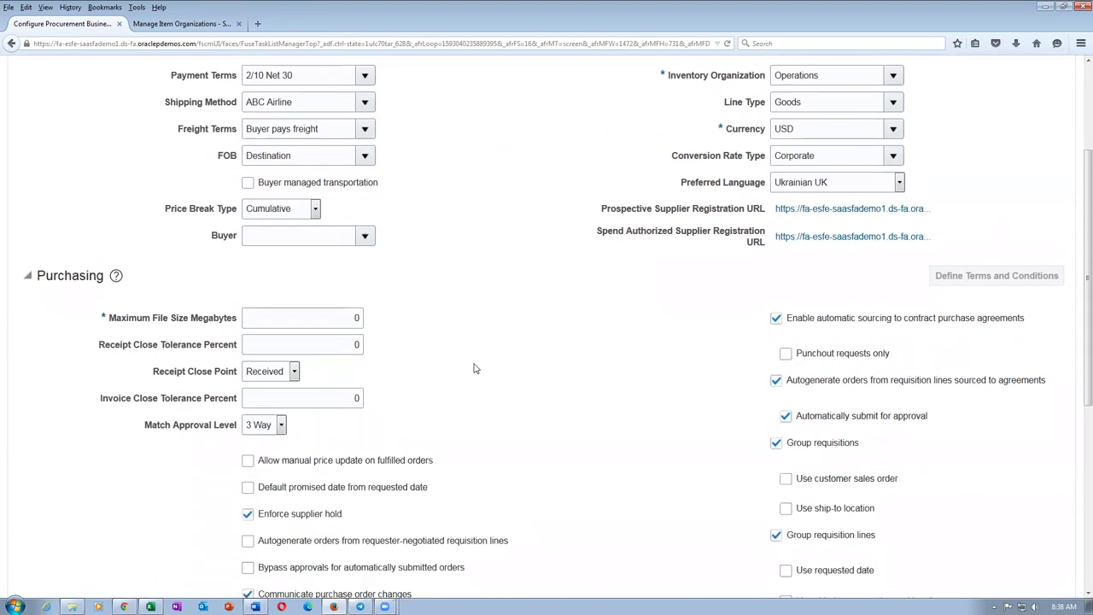
click(266, 236)
text(emp9, )
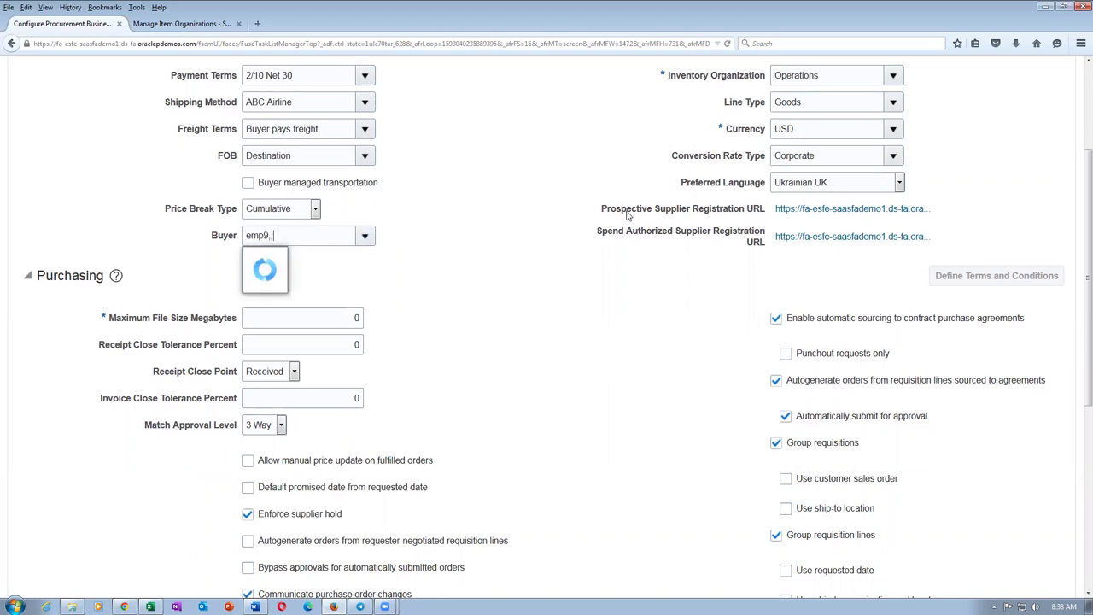
text(t01_)
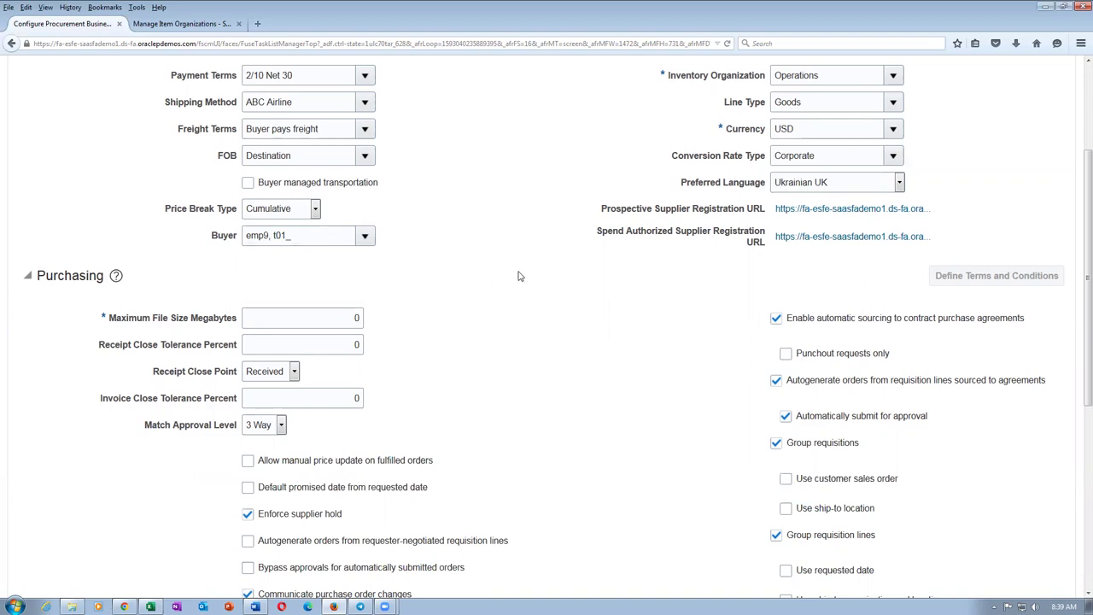
scroll(526, 293, up, 4)
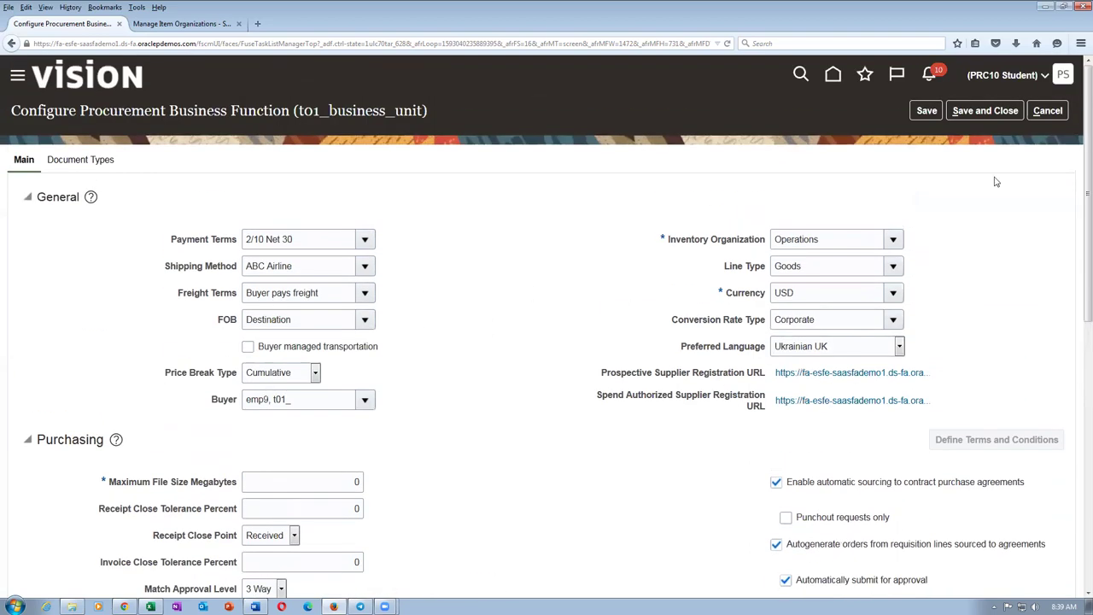
click(999, 112)
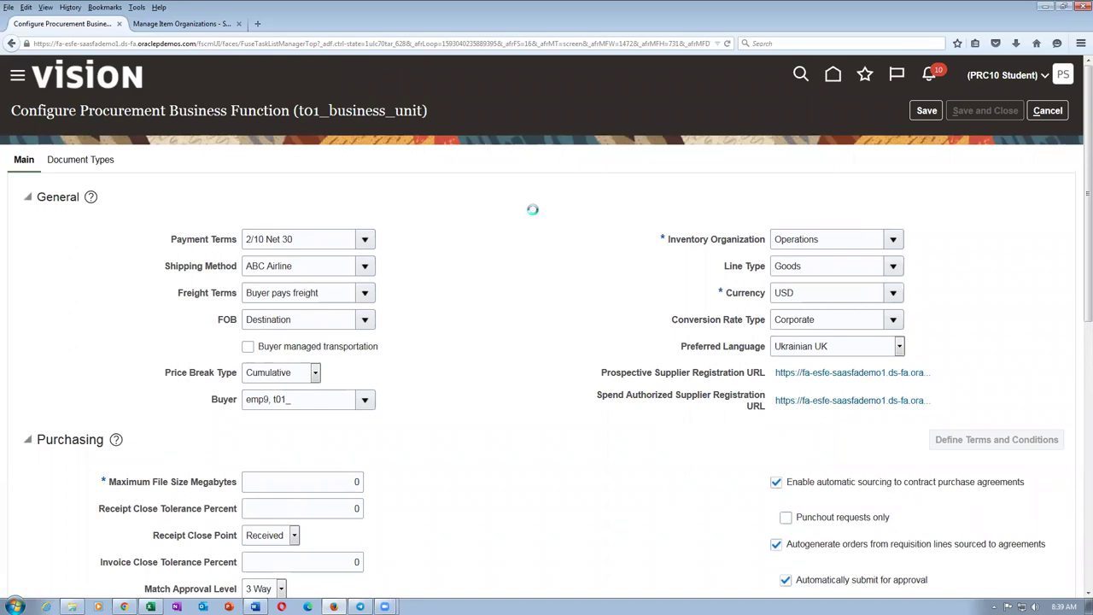
Step: Dismiss the saved confirmation and copy the Manage Supplier Type Lookup task name from cell E369
click(580, 222)
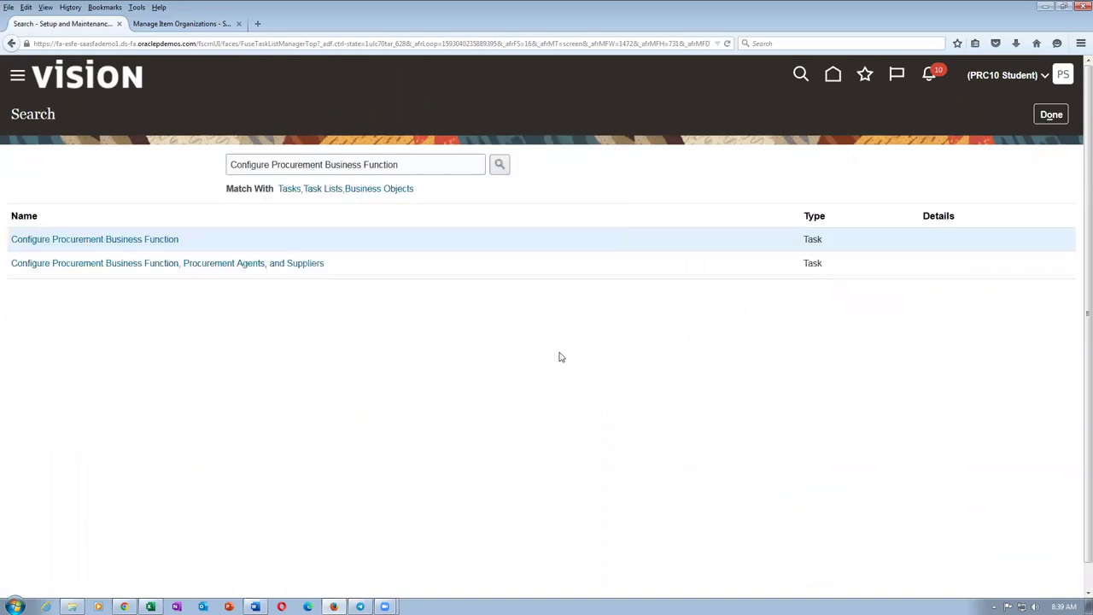
key(alt+Tab)
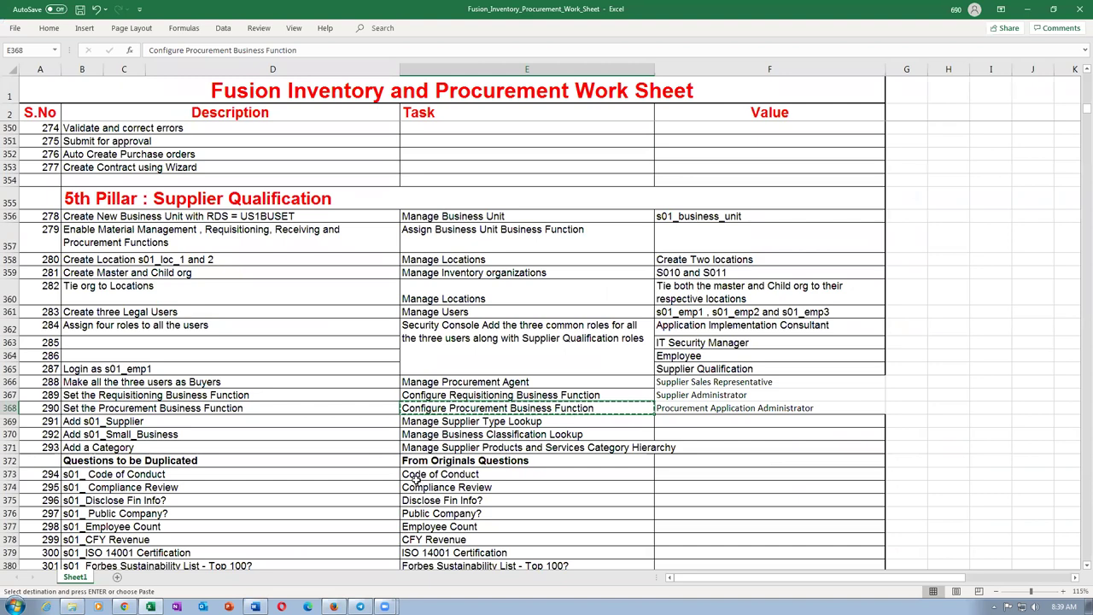
click(467, 421)
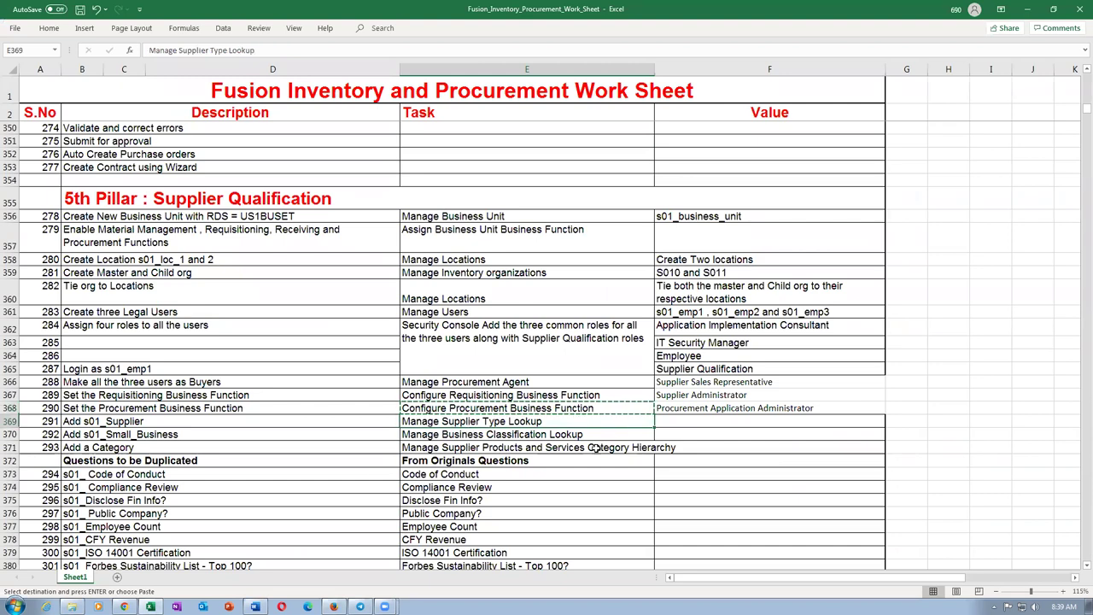
scroll(487, 423, down, 2)
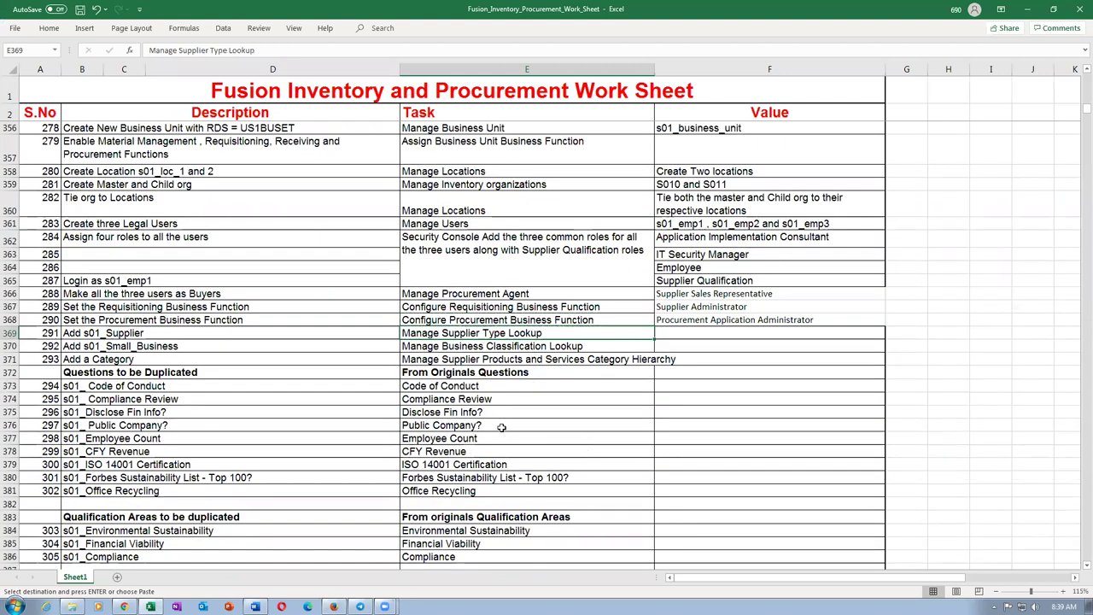
key(Escape)
key(ctrl+c)
Step: Search Oracle setup for Manage Supplier Type Lookup and open the task
key(alt+Tab)
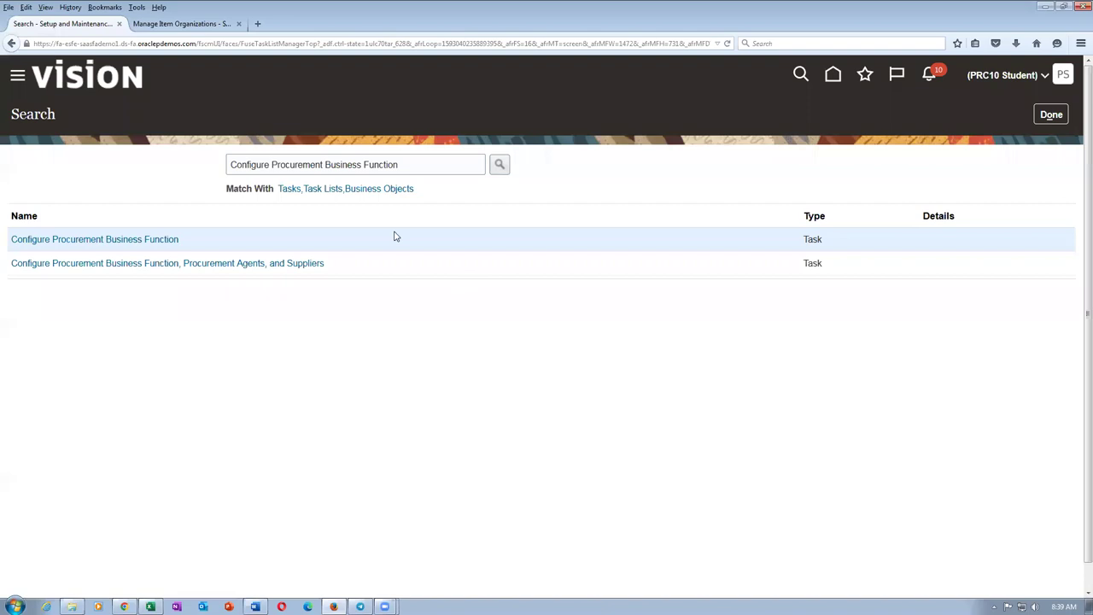
drag(409, 166, 53, 195)
key(ctrl+v)
key(Return)
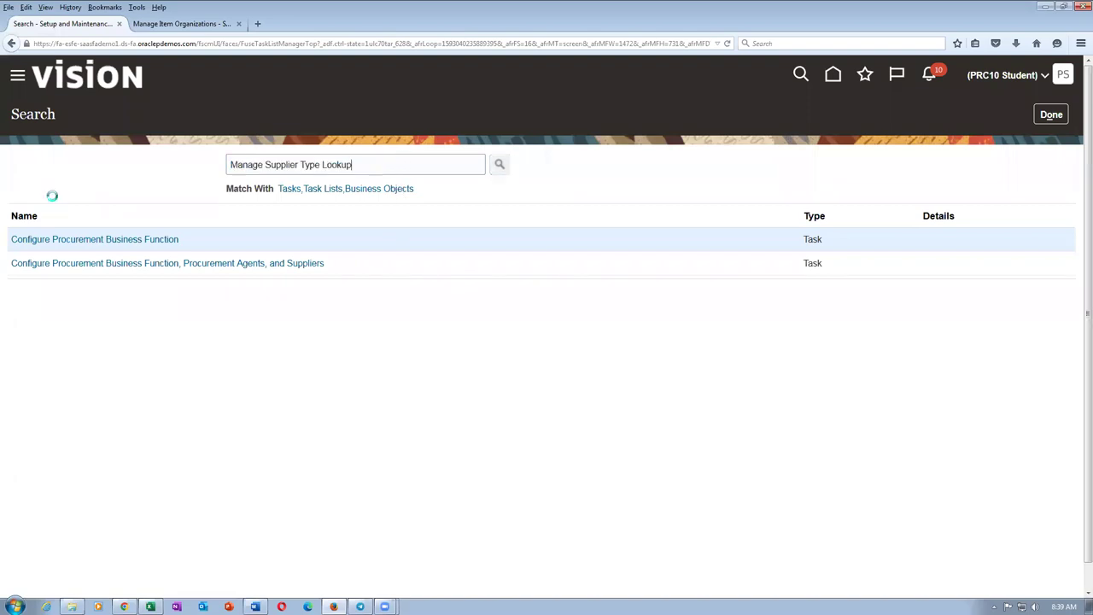
click(77, 240)
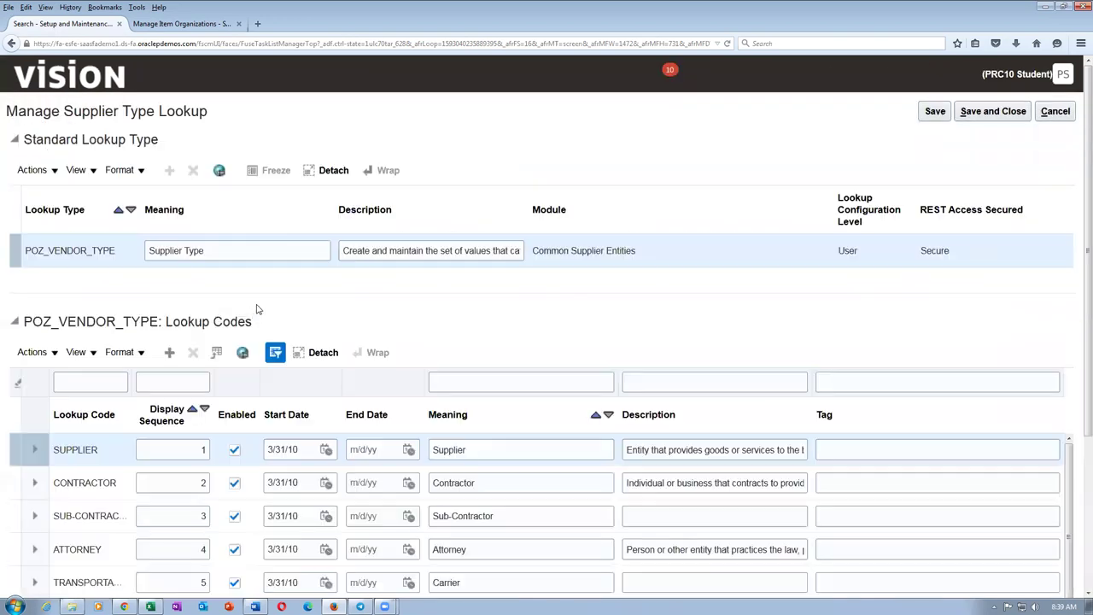
Step: Add a new supplier type lookup code t01_small_sup with display sequence 2
click(169, 352)
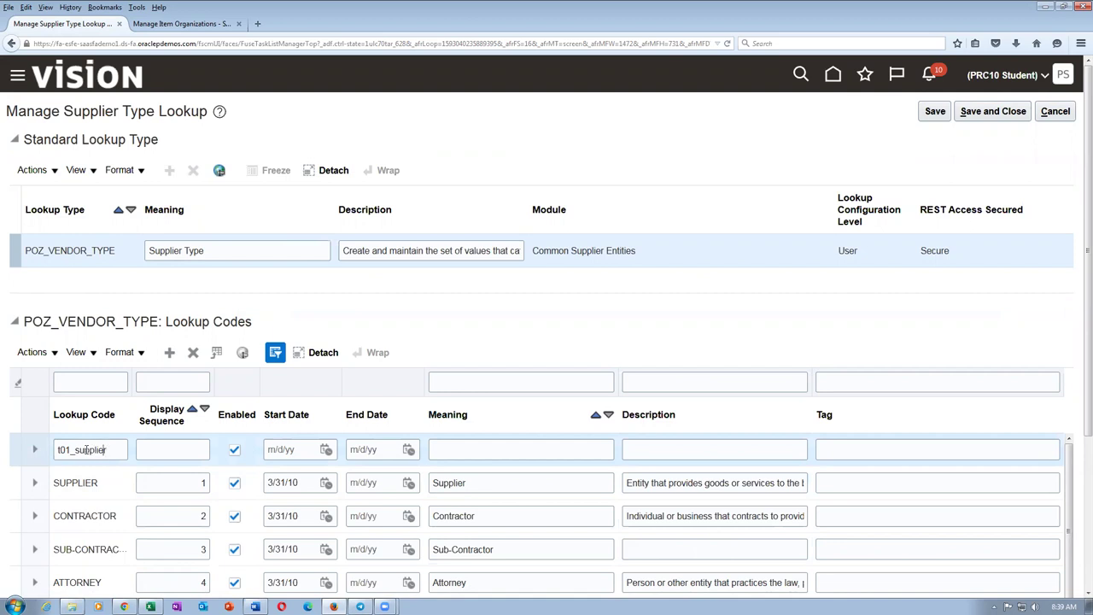
text(small_)
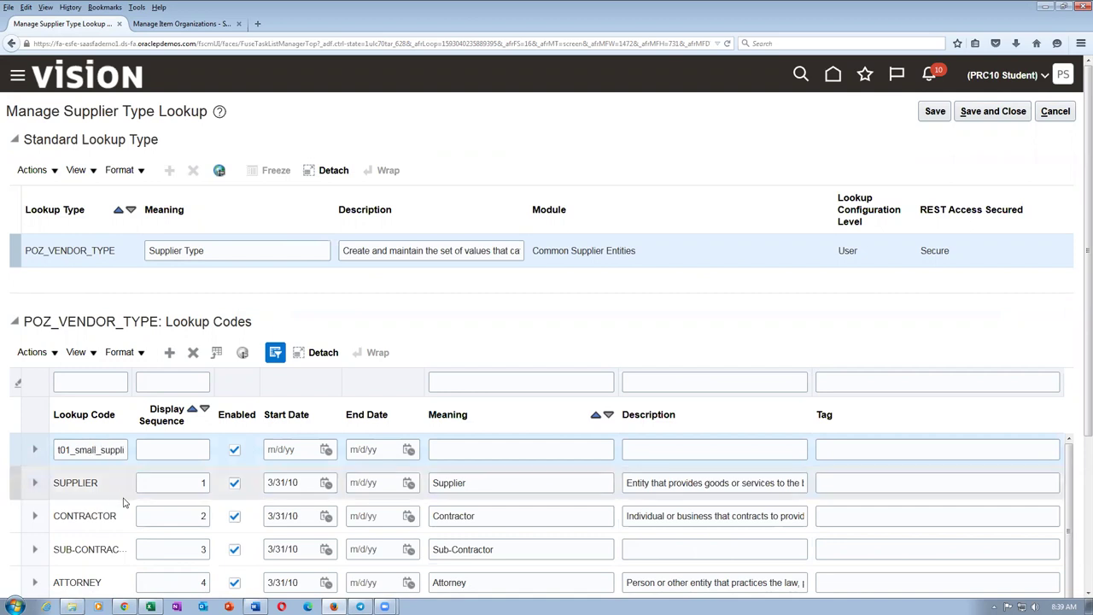
key(Delete)
key(Delete)
key(Delete)
key(Delete)
key(ctrl+a)
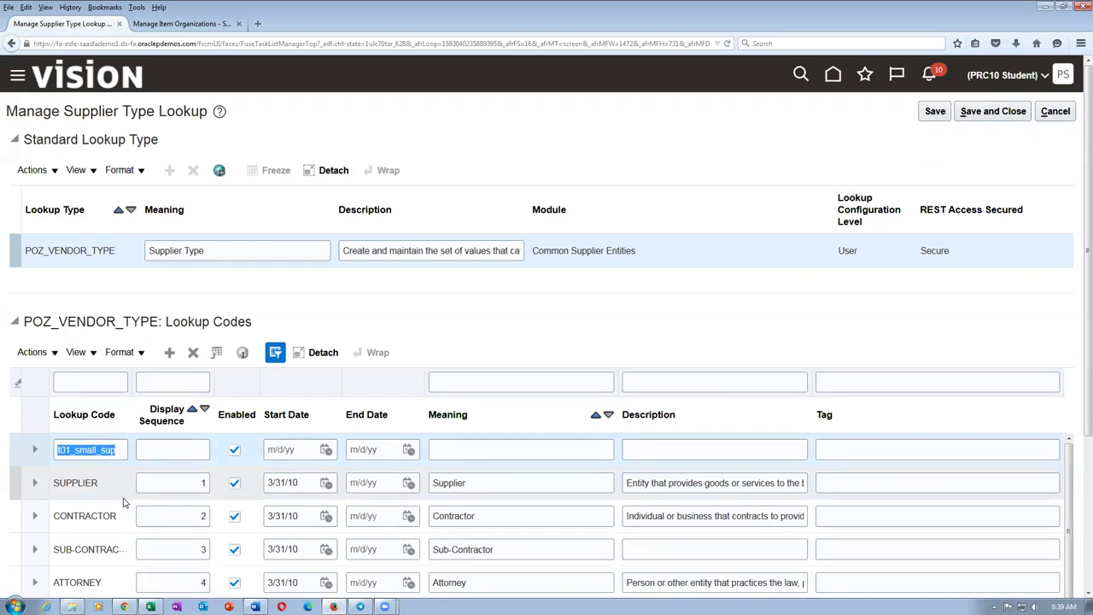
click(159, 447)
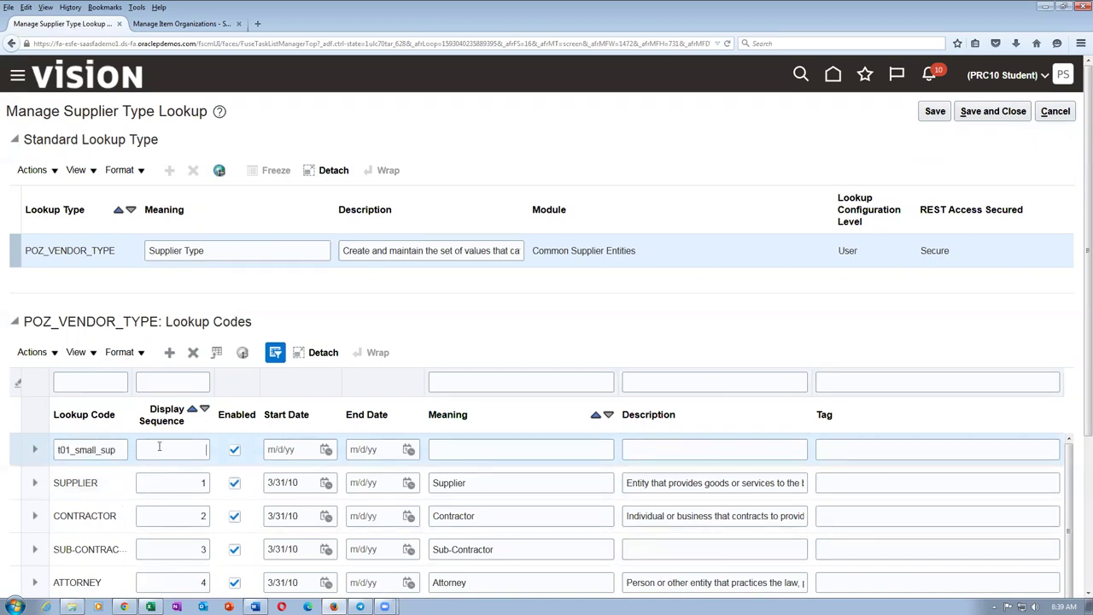
Step: Use t01_small_sup as the meaning and description, then save and close
click(517, 451)
key(ctrl+v)
click(667, 451)
key(ctrl+v)
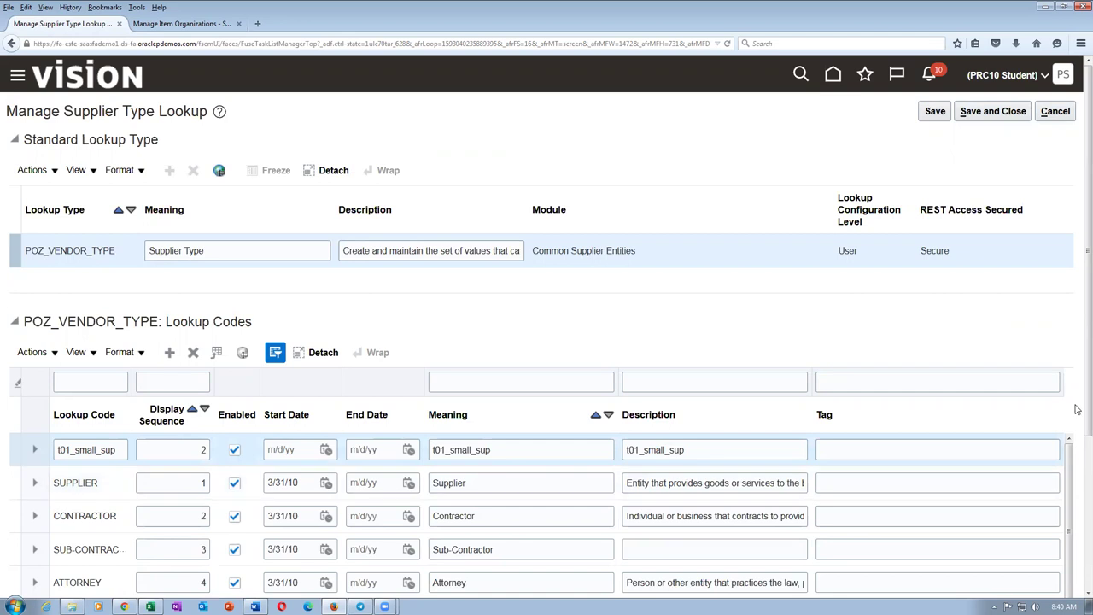
scroll(1076, 438, down, 2)
scroll(1076, 438, down, 1)
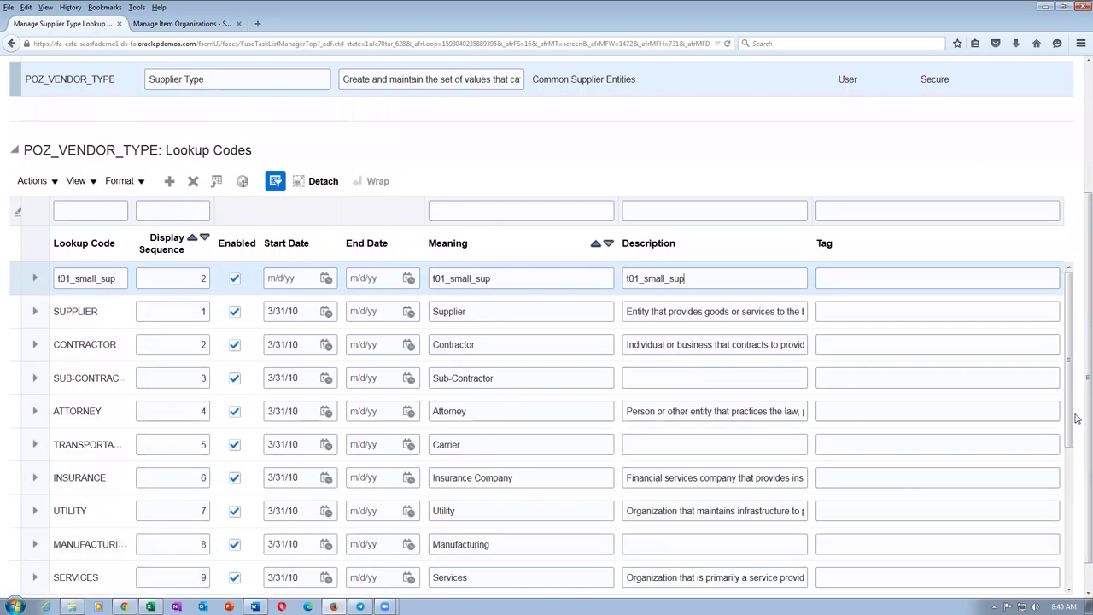
scroll(1077, 360, down, 1)
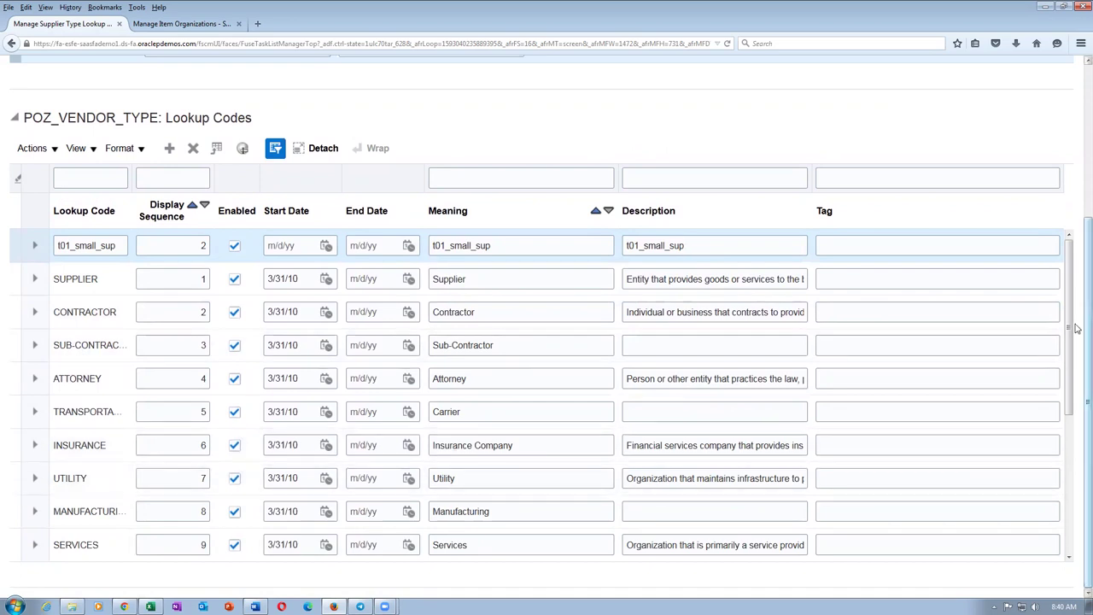
scroll(1076, 249, up, 1)
scroll(1076, 249, up, 3)
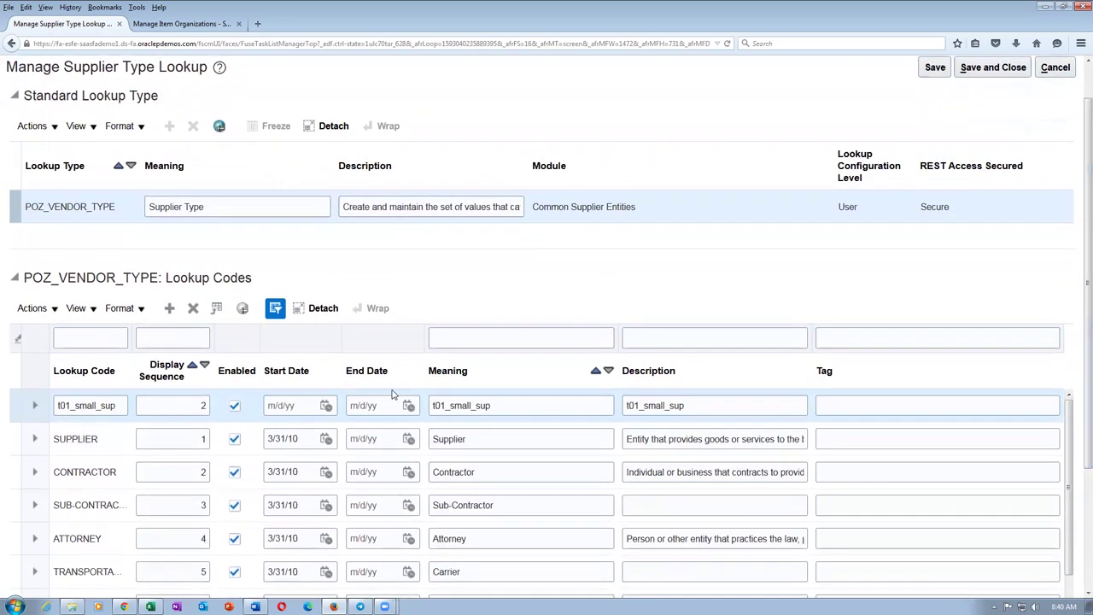
scroll(1076, 256, up, 1)
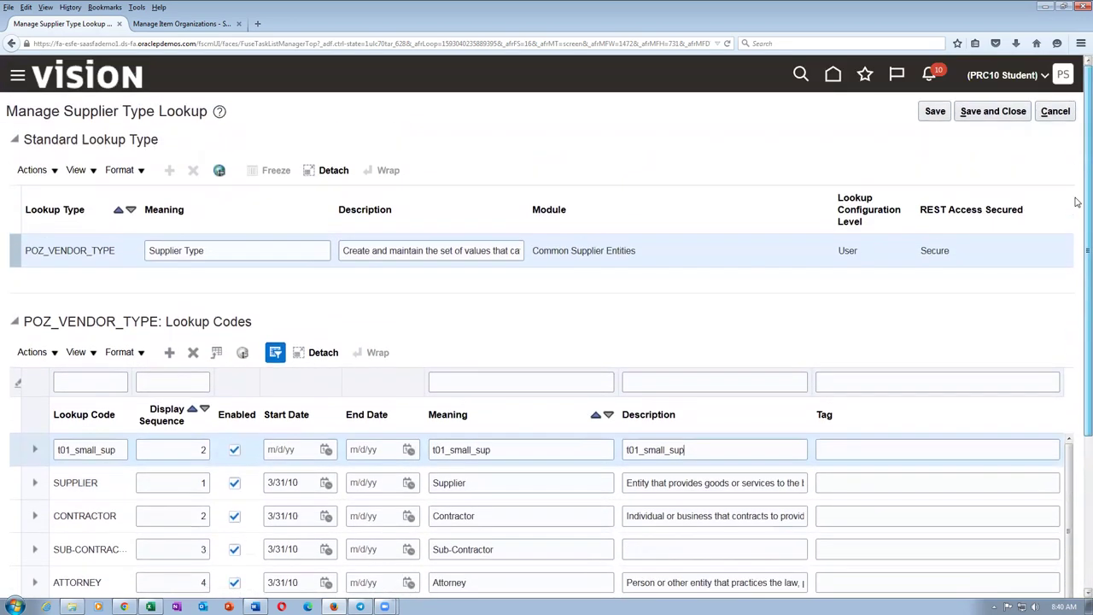
click(992, 112)
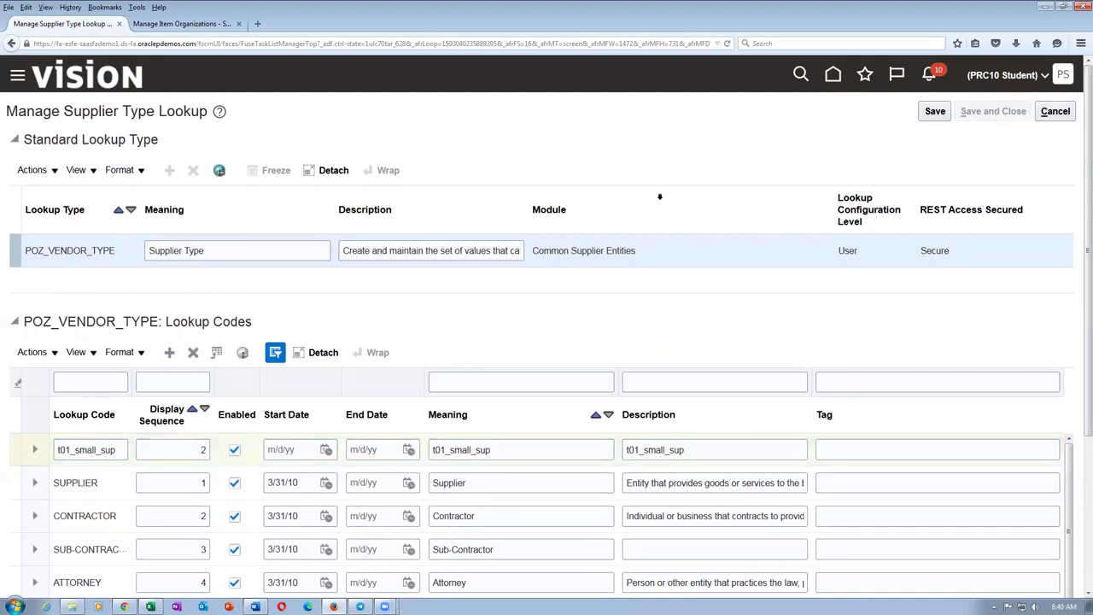
Step: Copy Manage Business Classification Lookup from the worksheet, search it in Oracle and open it
key(alt+Tab)
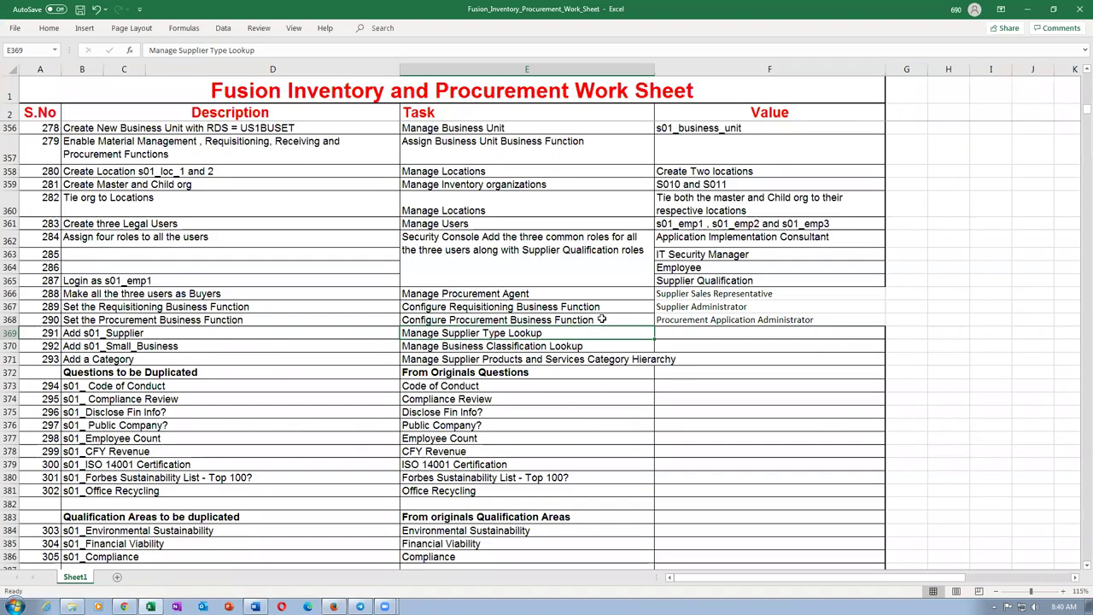
click(444, 347)
key(ctrl+c)
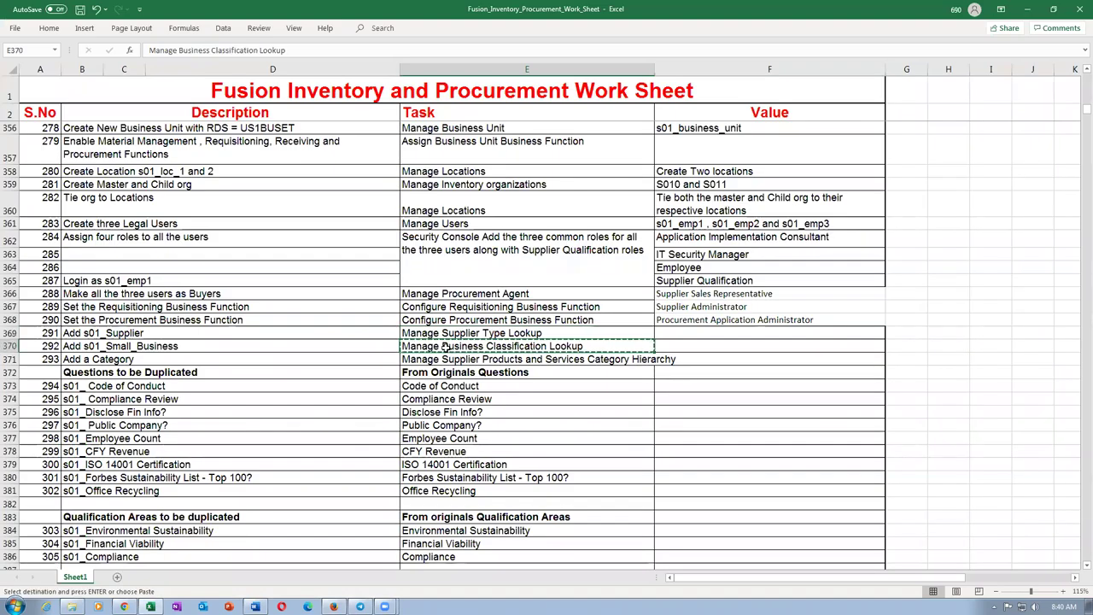
key(alt+Tab)
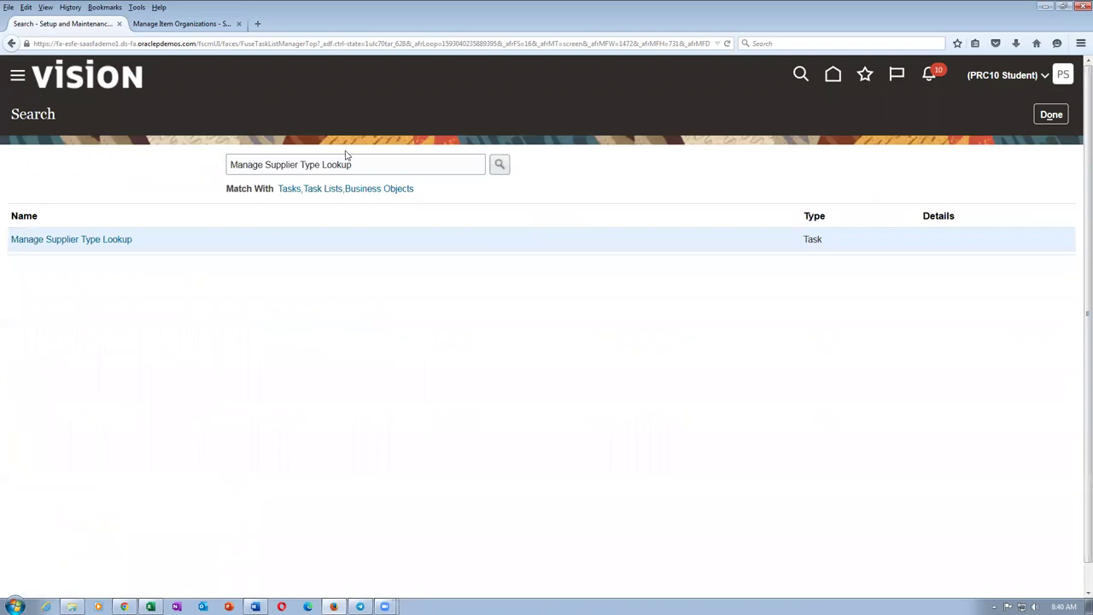
key(ctrl+a)
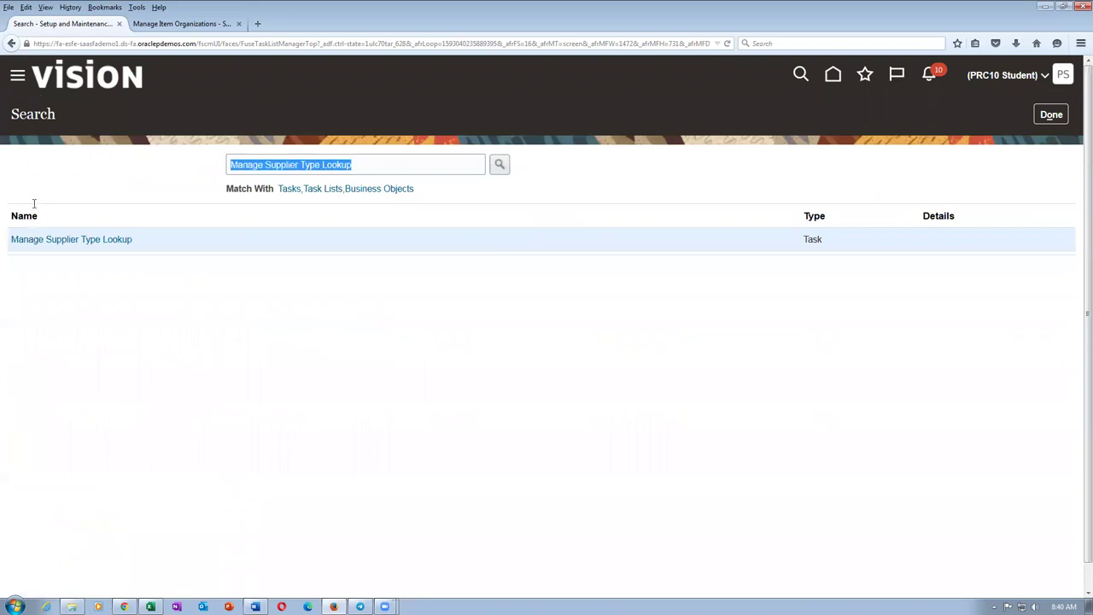
key(ctrl+v)
key(Return)
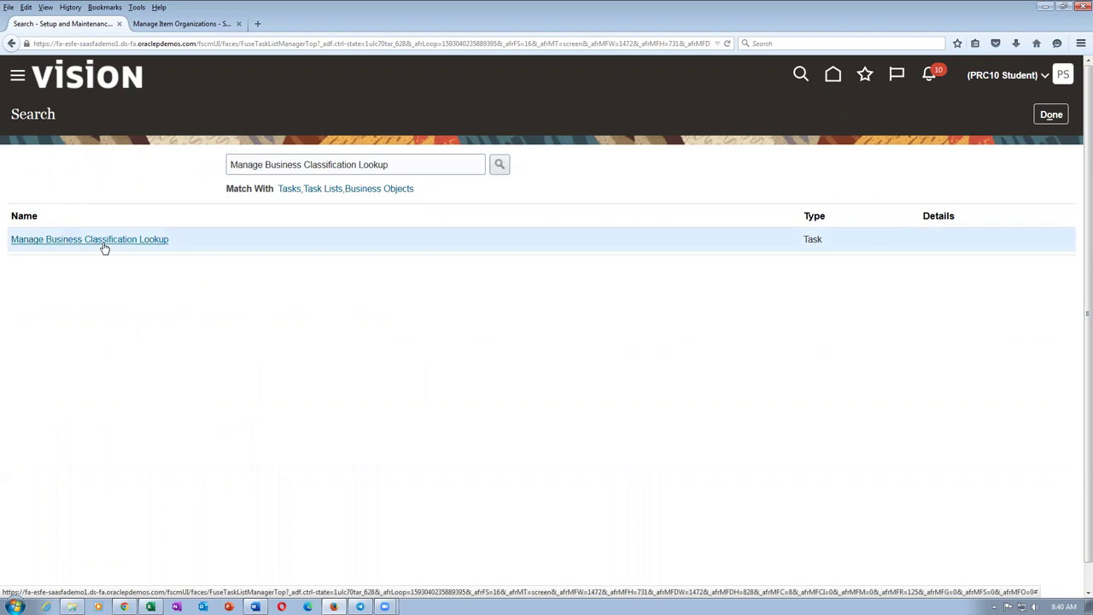
click(104, 242)
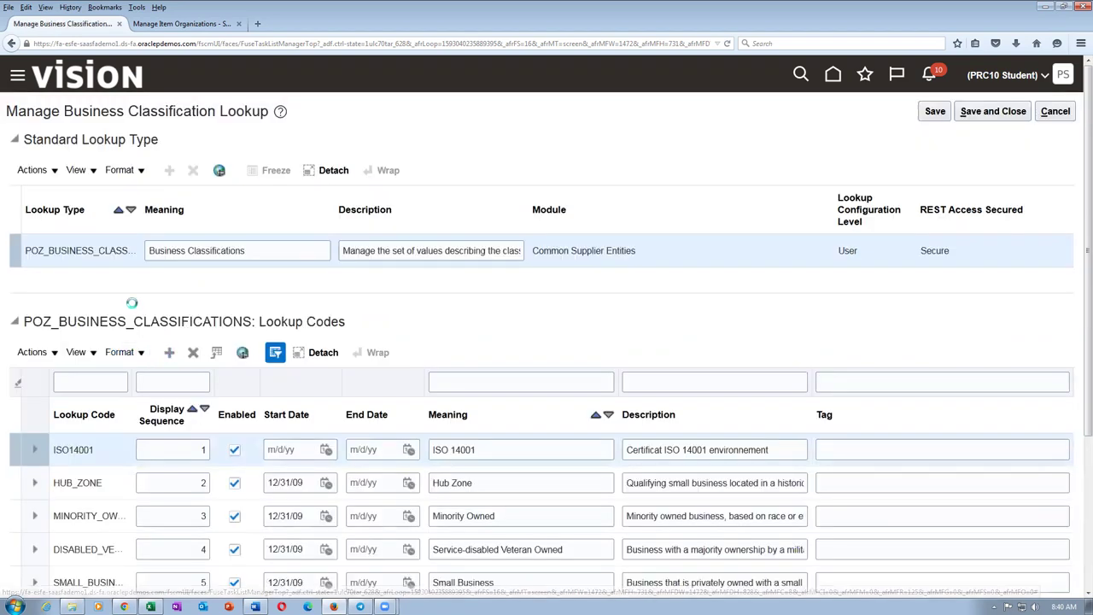
Step: Add a new business classification lookup code t01_women_owned
click(88, 448)
text(t01_women_owned)
double_click(88, 449)
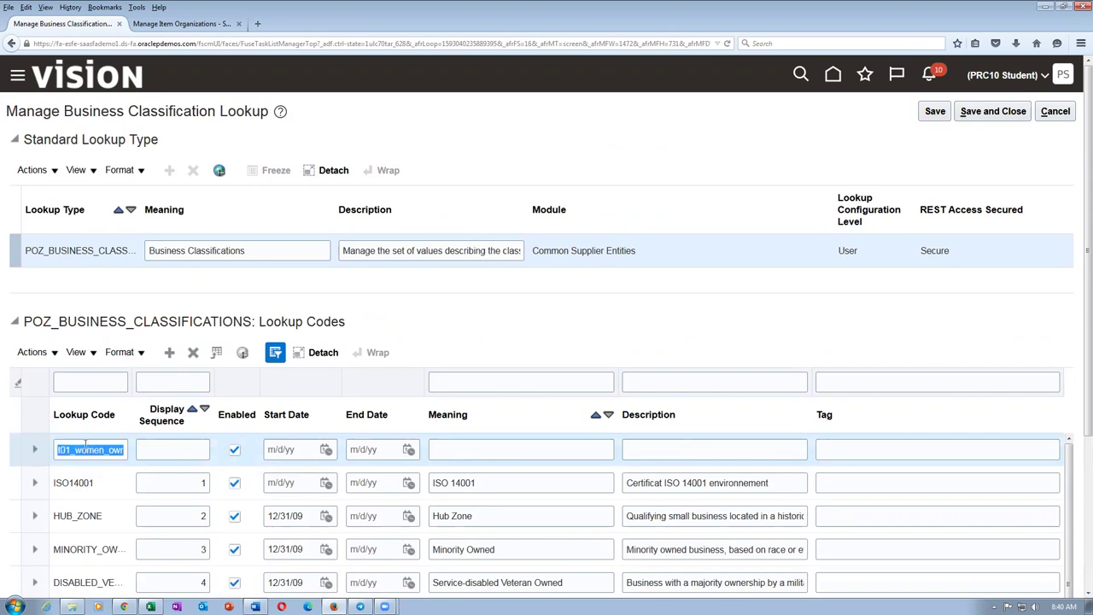
scroll(1077, 410, down, 3)
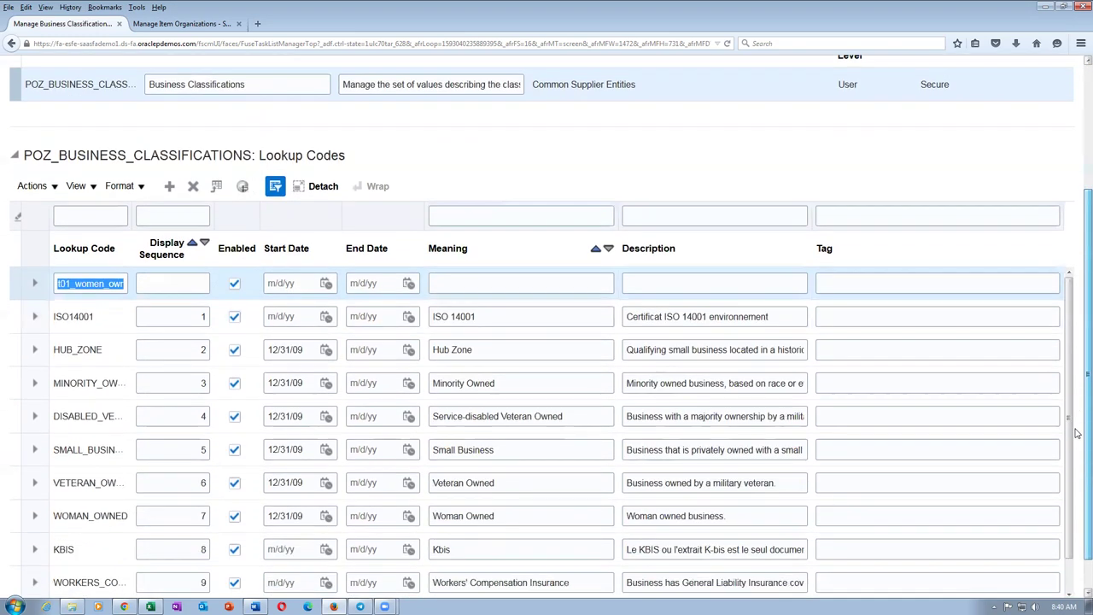
scroll(1077, 433, down, 1)
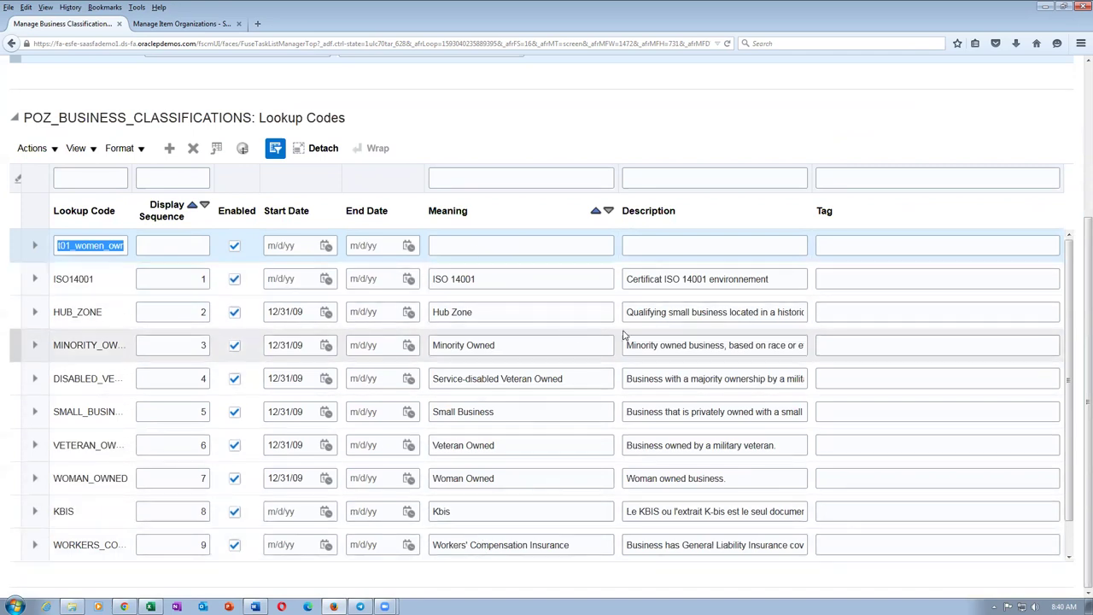
scroll(1075, 309, up, 2)
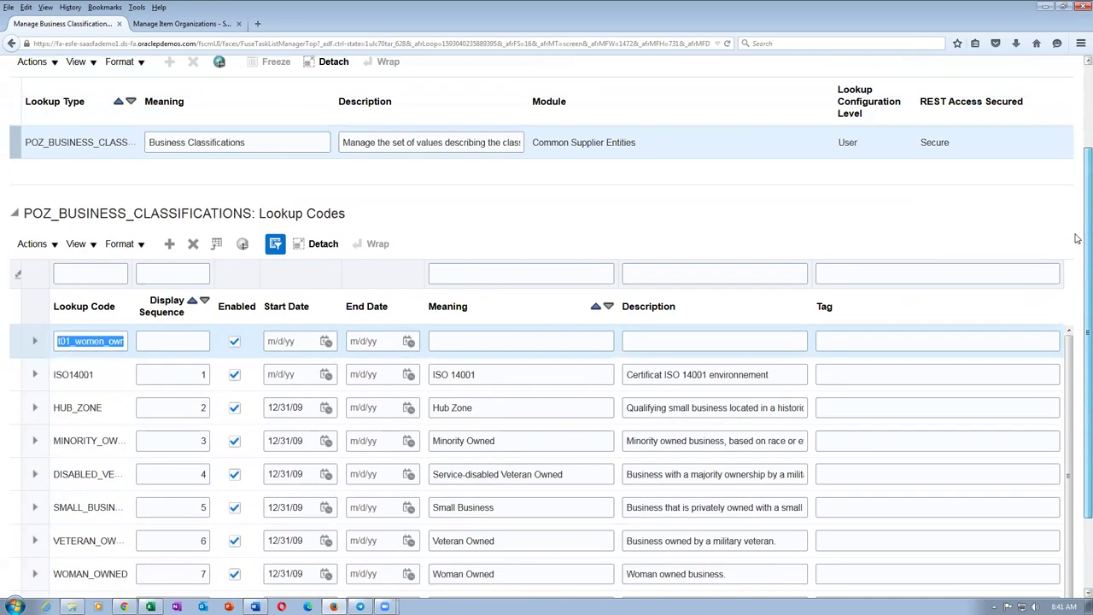
Step: Give it display sequence 2 and meaning t01_women_owned, then save and close
click(157, 335)
text(2)
click(562, 342)
key(ctrl+v)
key(ctrl+v)
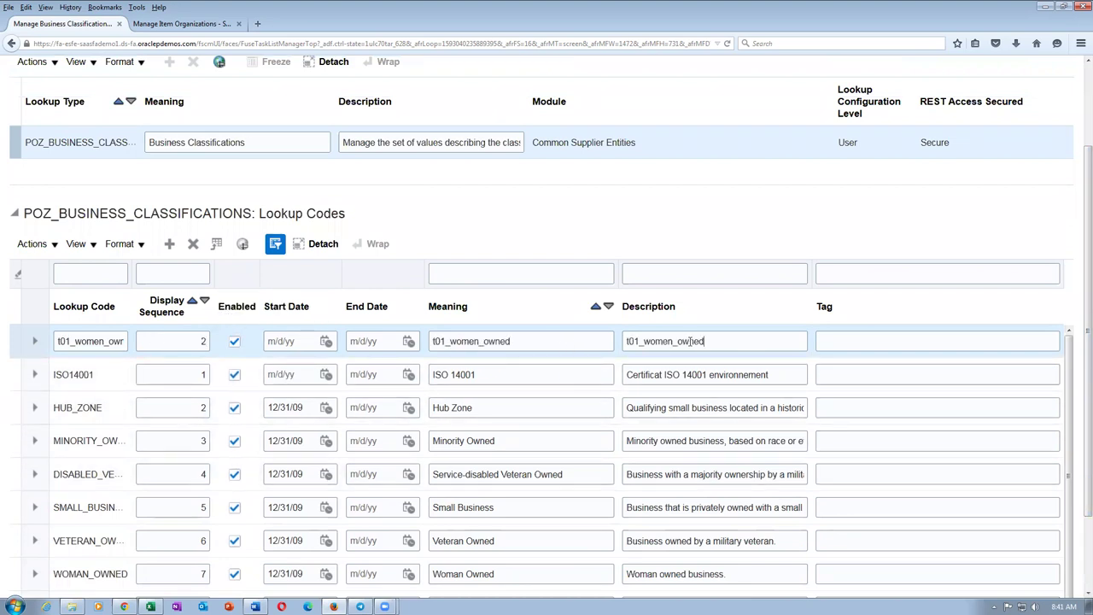
click(676, 216)
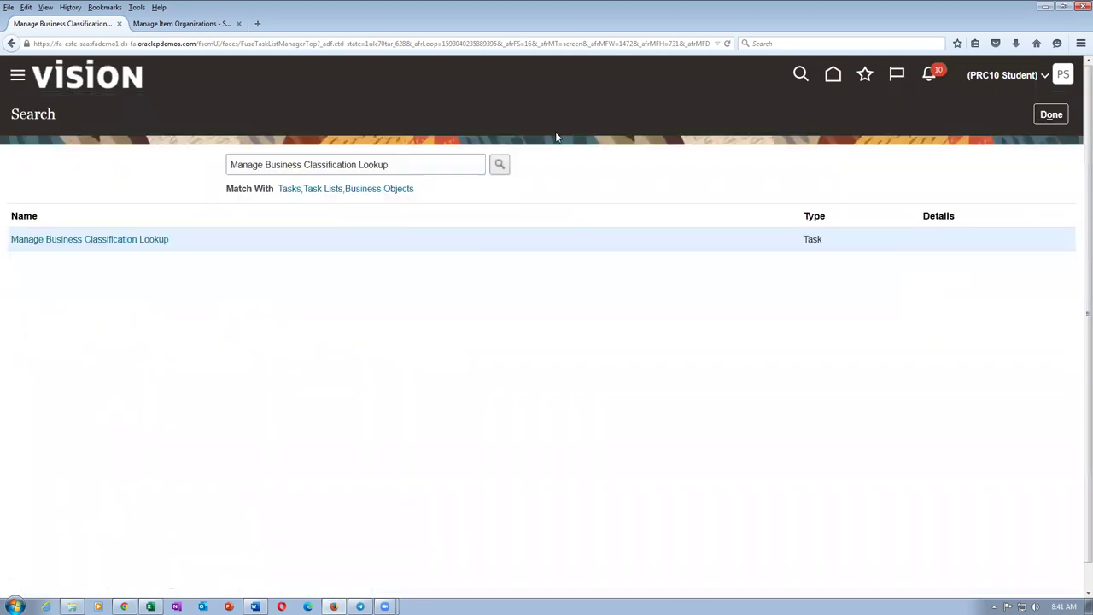
Step: Copy Manage Supplier Products and Services Category Hierarchy from cell E371 into Oracle's task search box
key(alt+Tab)
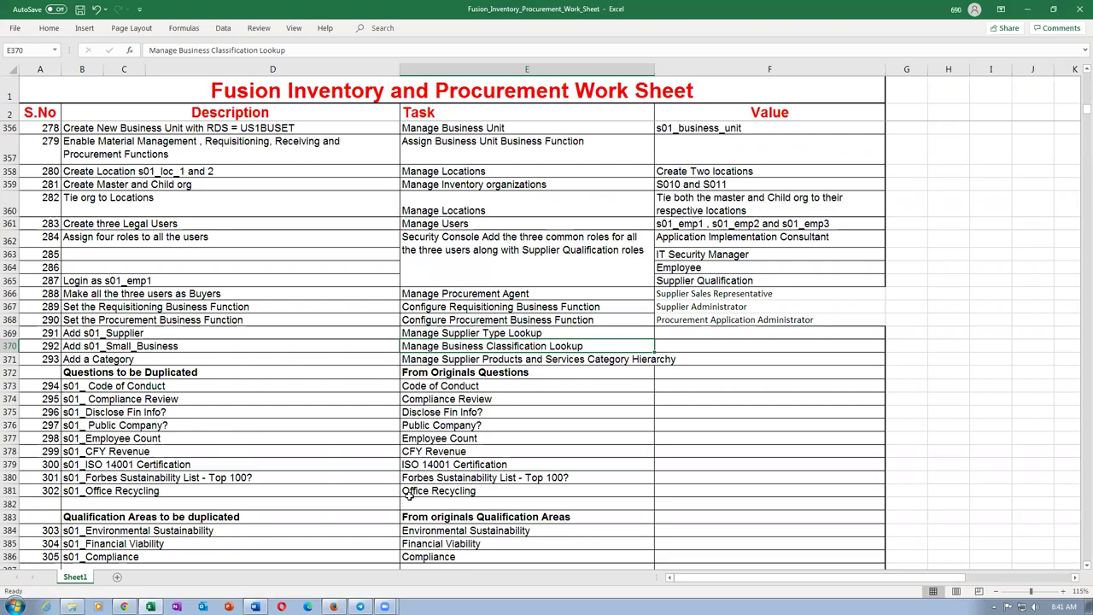
click(461, 362)
key(ctrl+c)
key(alt+Tab)
triple_click(427, 165)
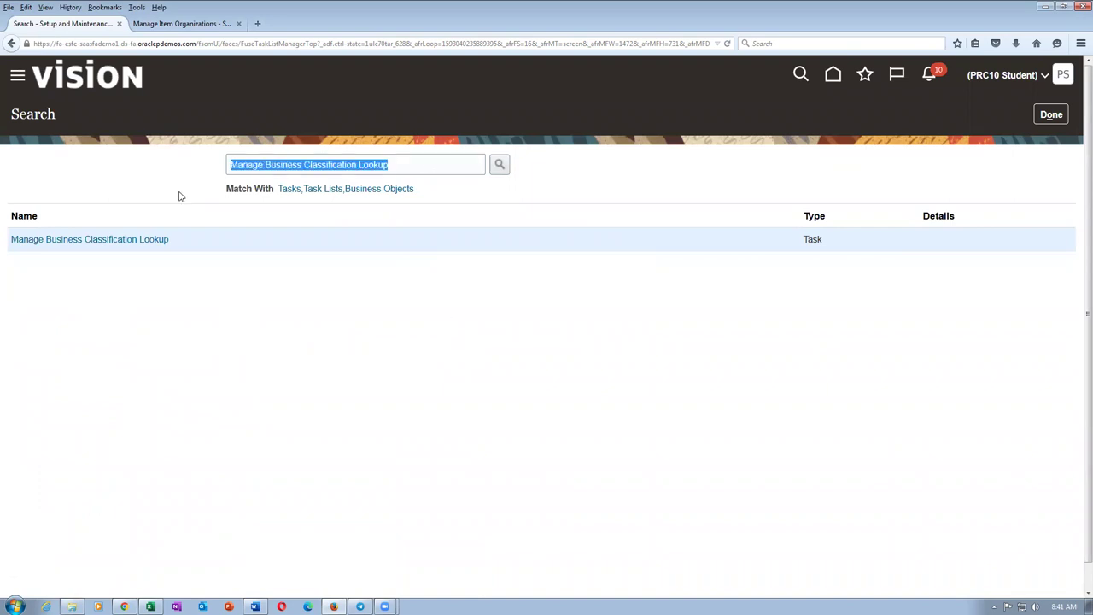
key(ctrl+v)
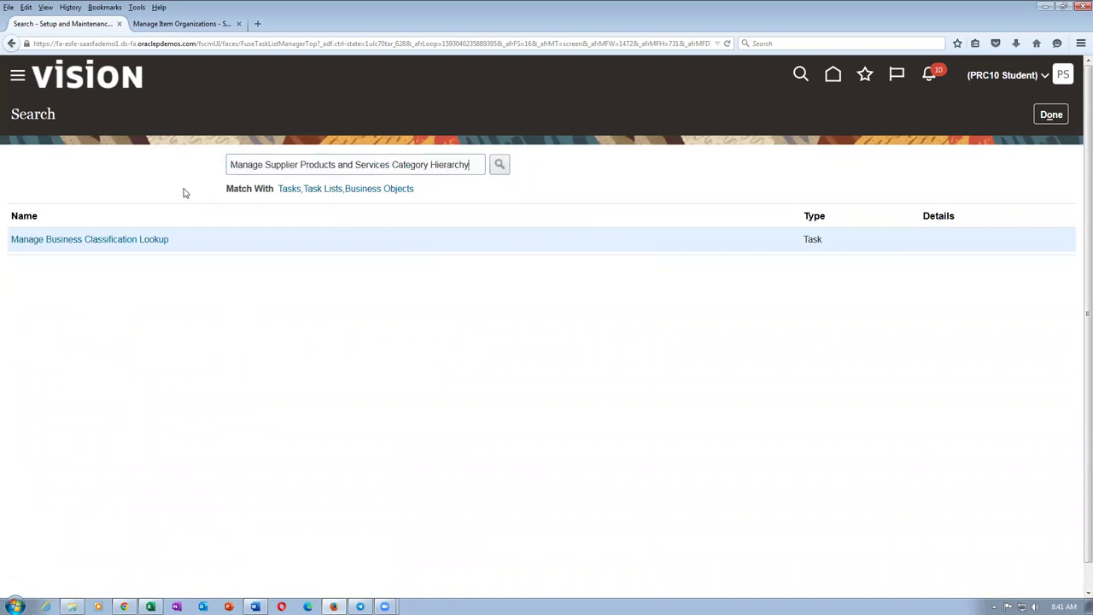
Step: Run the search and open the Manage Supplier Products and Services Category Hierarchy result
key(Return)
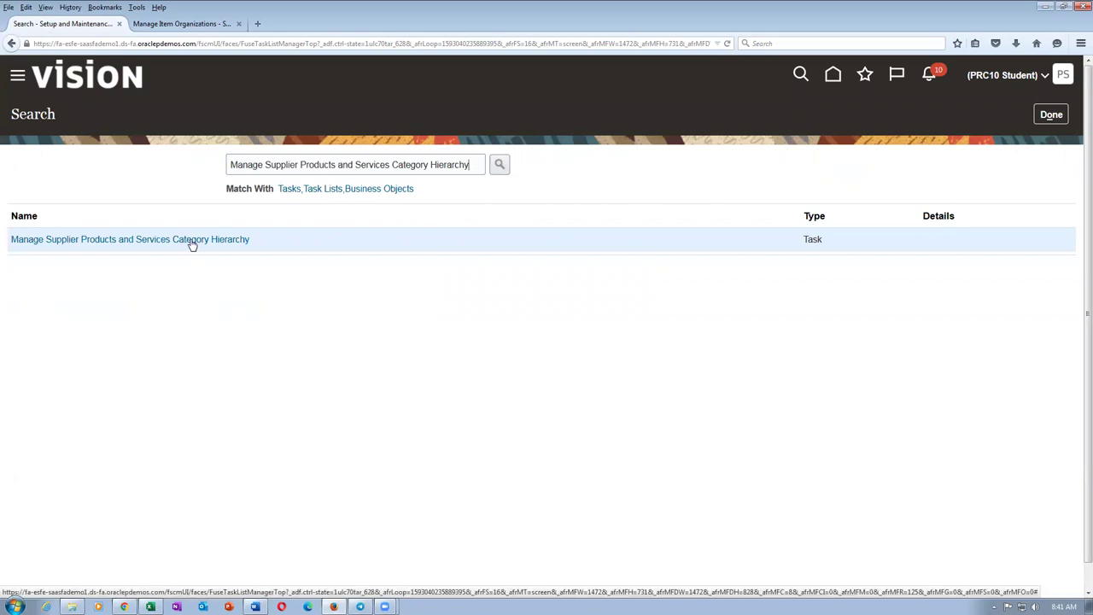
click(193, 242)
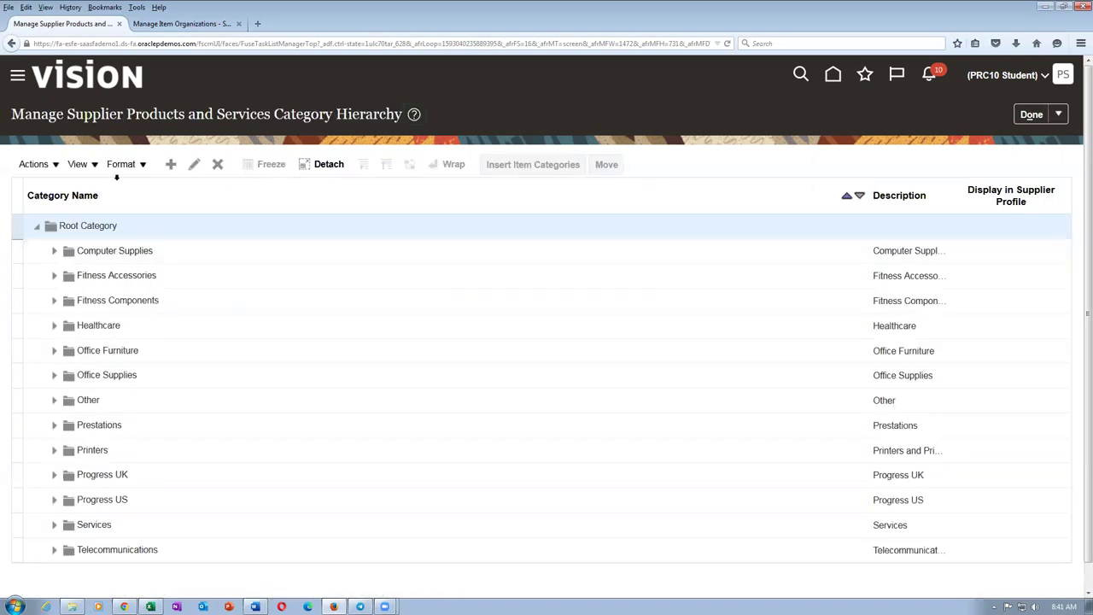
Step: Create browsing category t01_computers with description t01_computers under Root Category, then select it
click(170, 165)
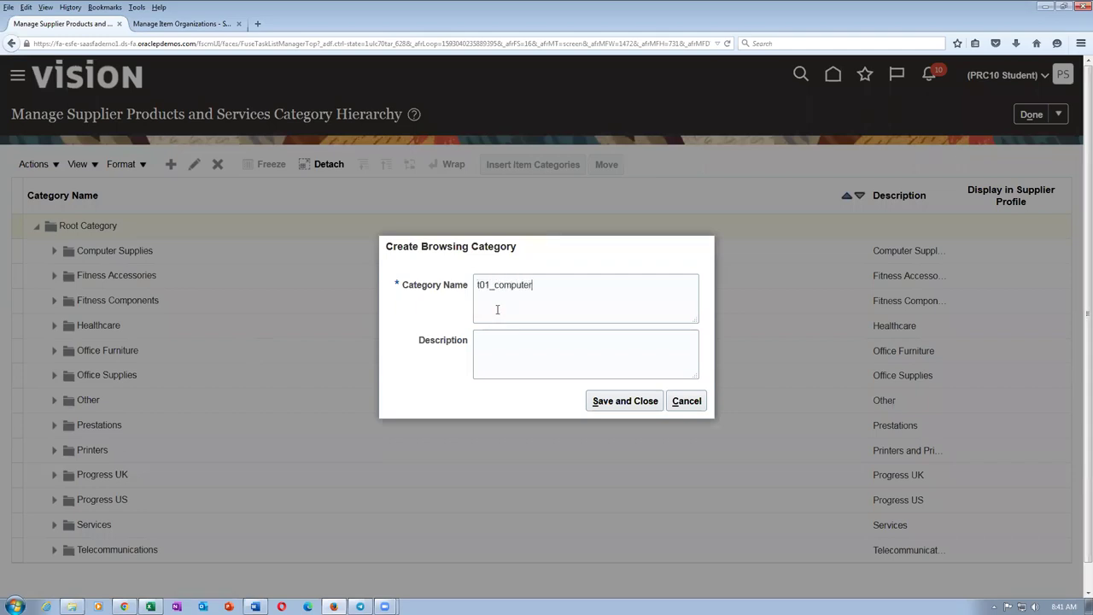
key(ctrl+a)
click(529, 361)
key(ctrl+v)
click(621, 402)
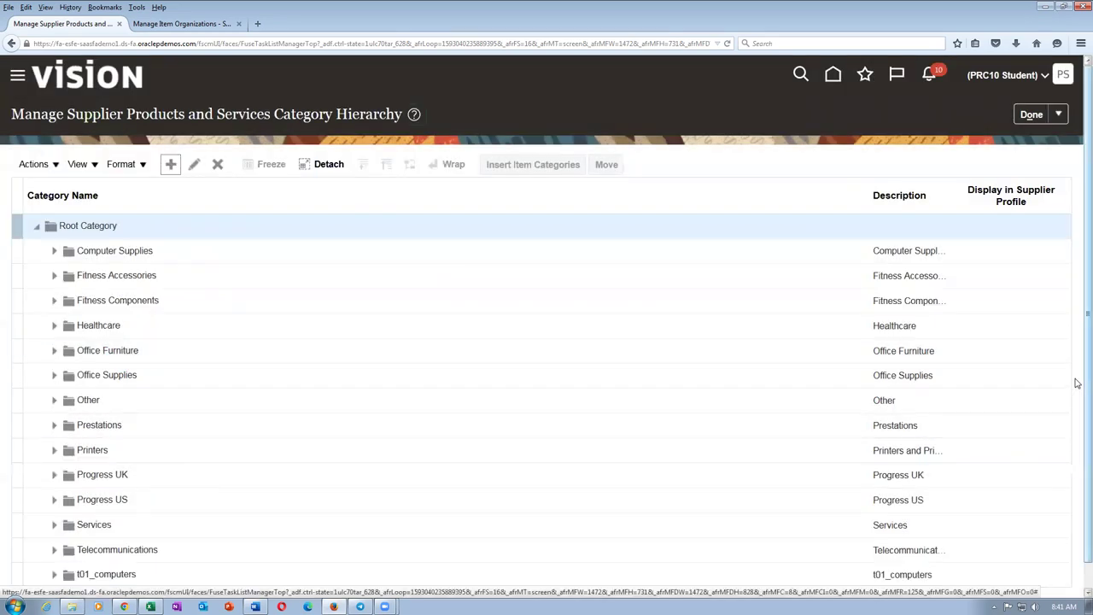
scroll(1073, 453, down, 1)
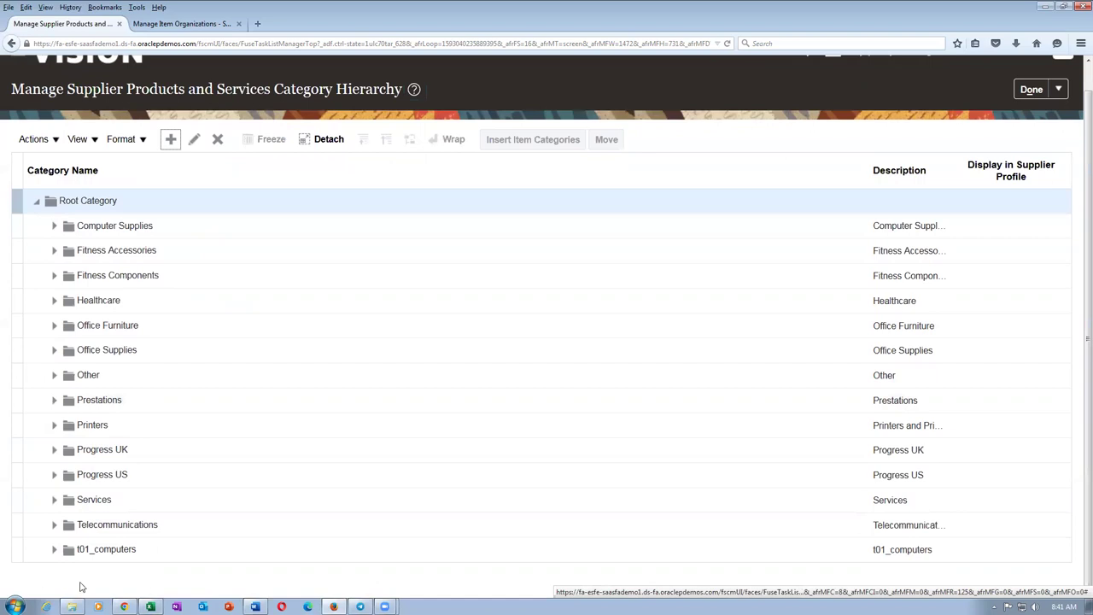
click(156, 552)
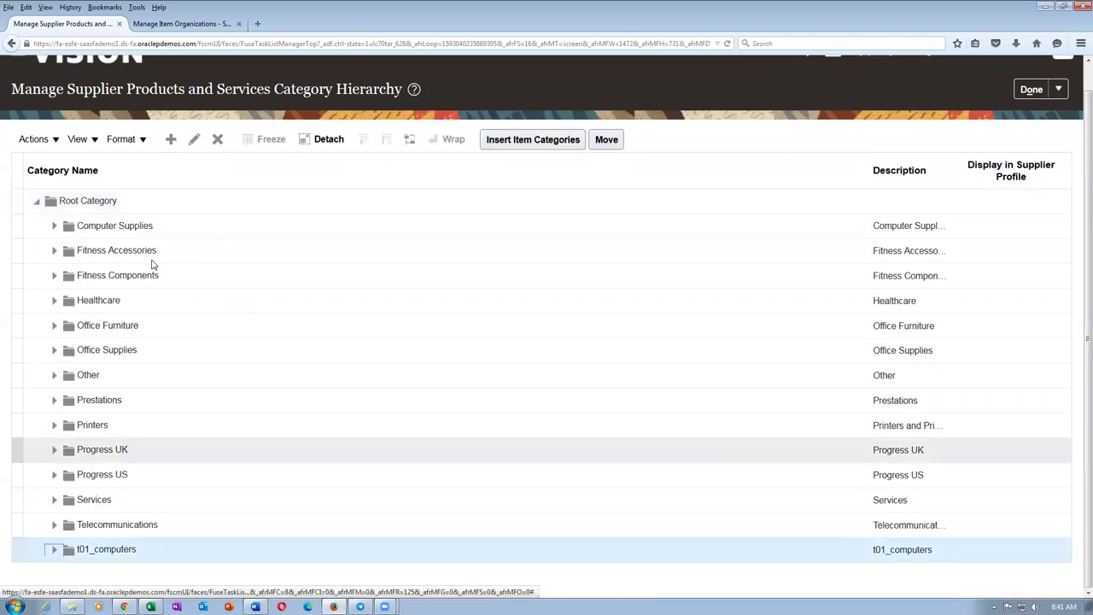
Step: Add subcategories t01_desktop and t01_laptop under t01_computers, each using its name as the description
click(171, 139)
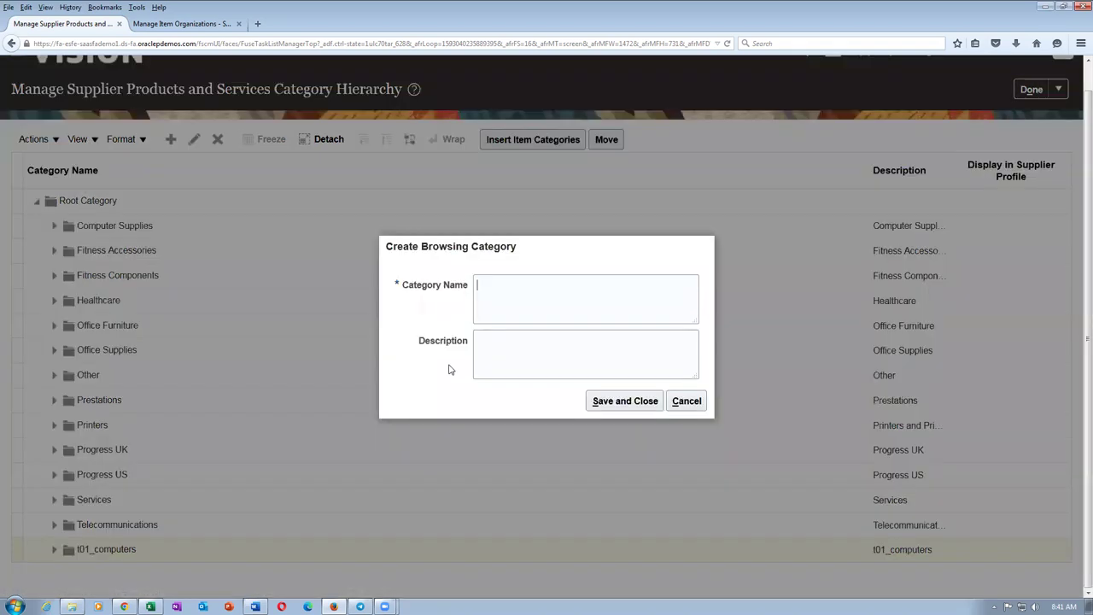
text(t01_desktop)
drag(555, 279, 355, 294)
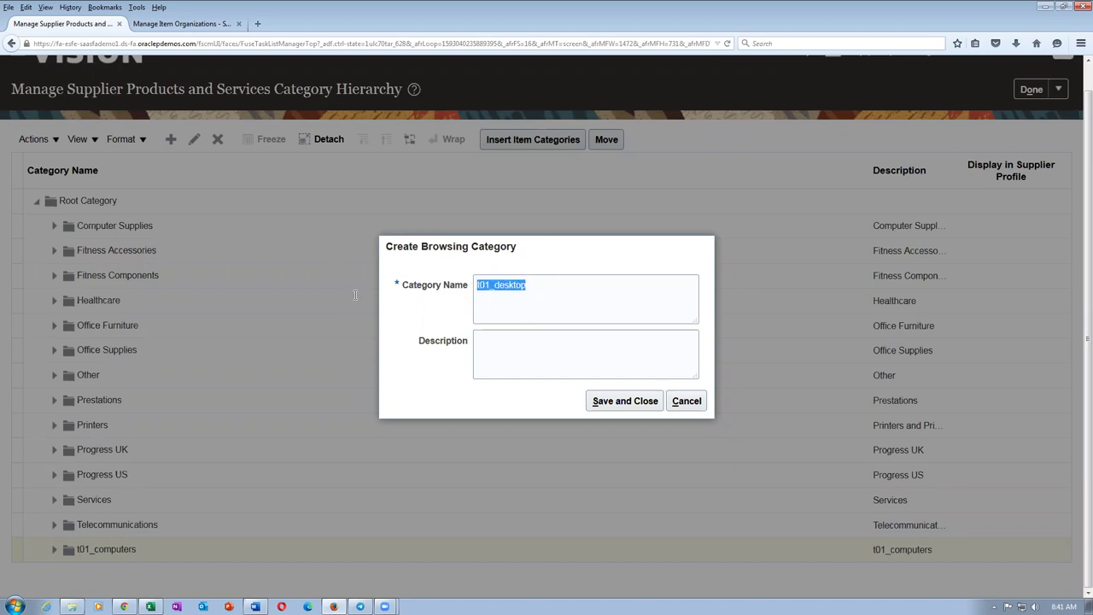
click(501, 345)
key(ctrl+v)
click(627, 400)
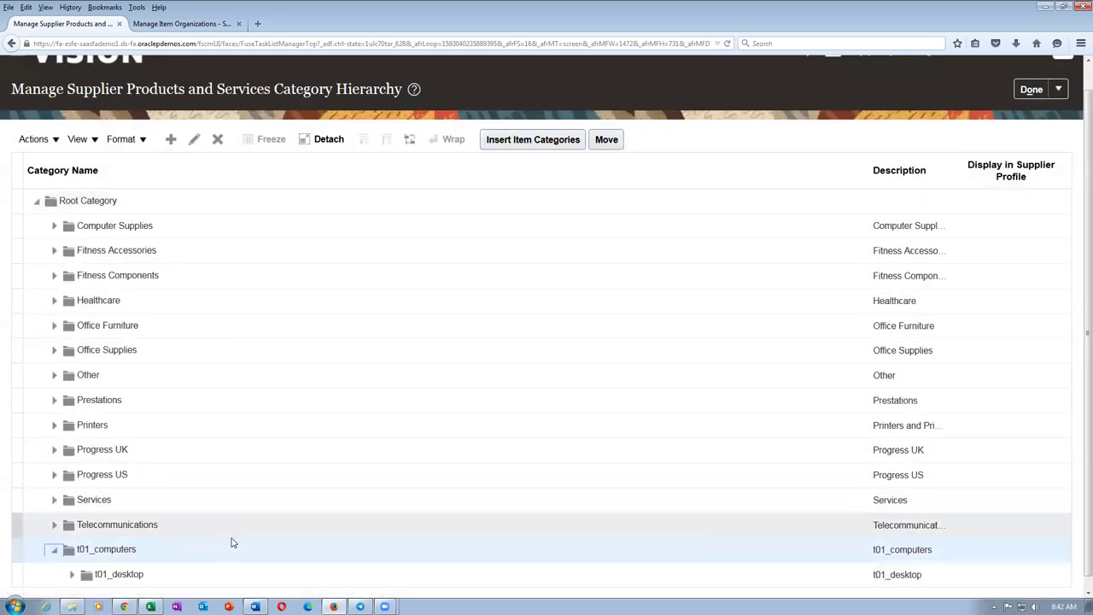
click(170, 139)
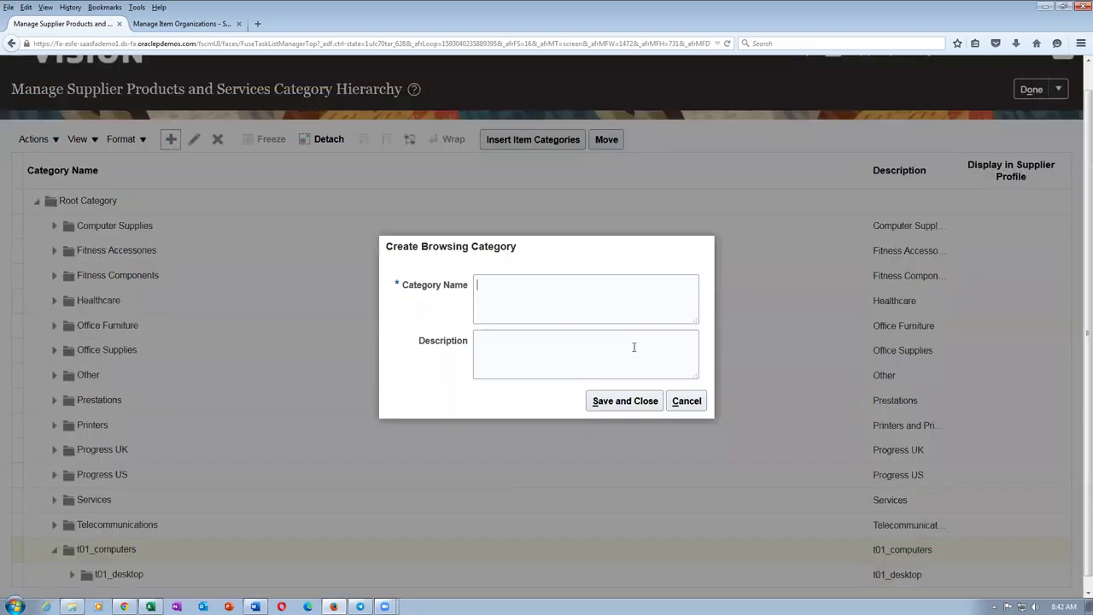
text(t01_laptop)
drag(584, 278, 381, 307)
click(540, 354)
key(ctrl+v)
click(625, 400)
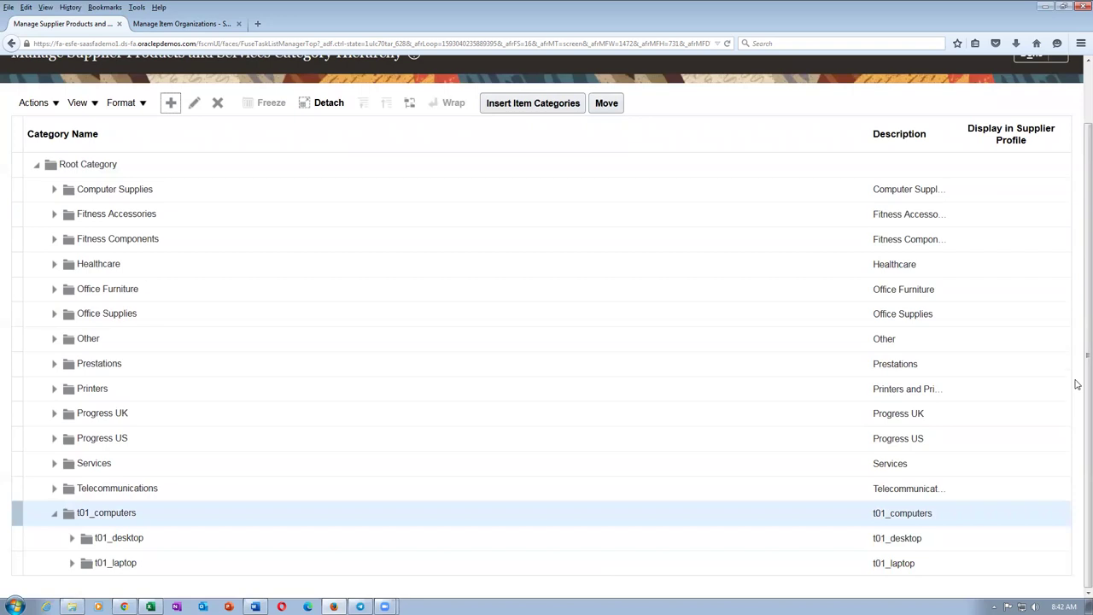
Step: Add subcategory t01_AMC_Contract with a matching description, then collapse the t01_computers subcategories
scroll(1076, 385, up, 2)
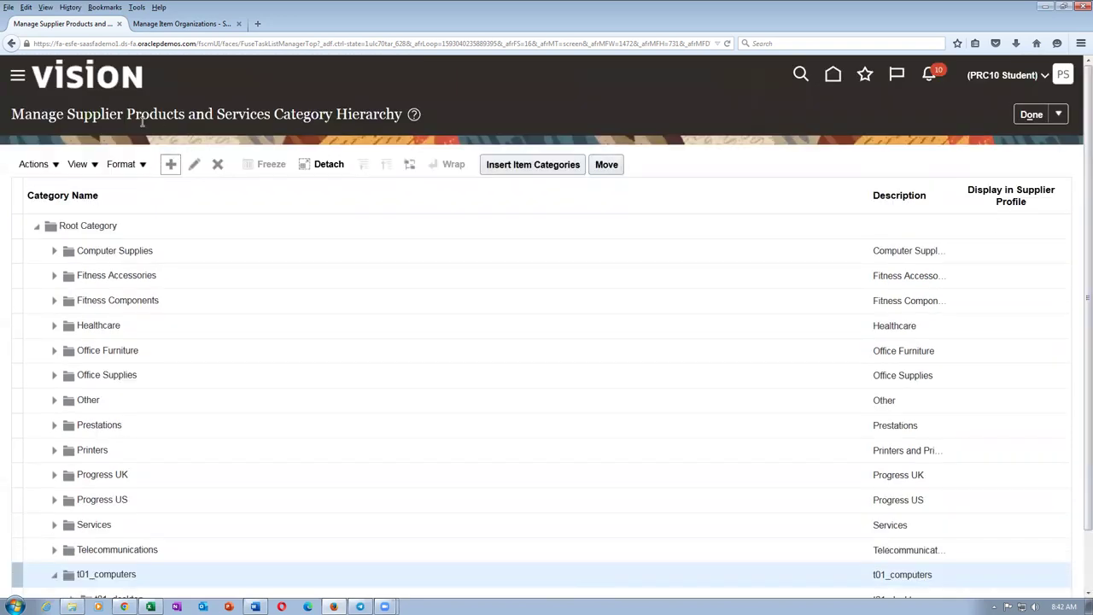
drag(127, 113, 258, 114)
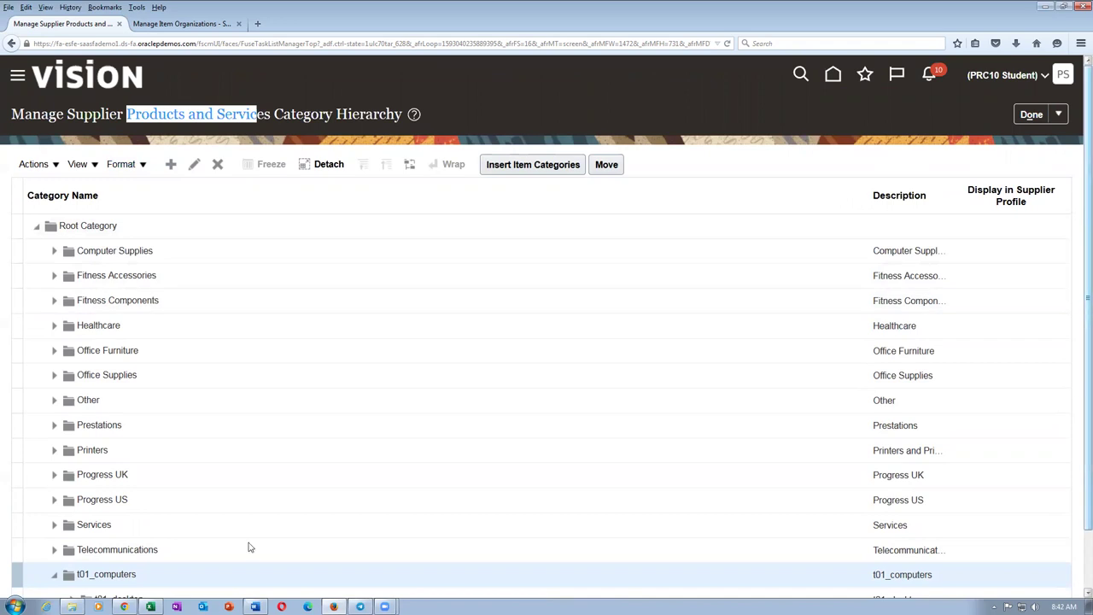
scroll(249, 547, down, 2)
click(170, 103)
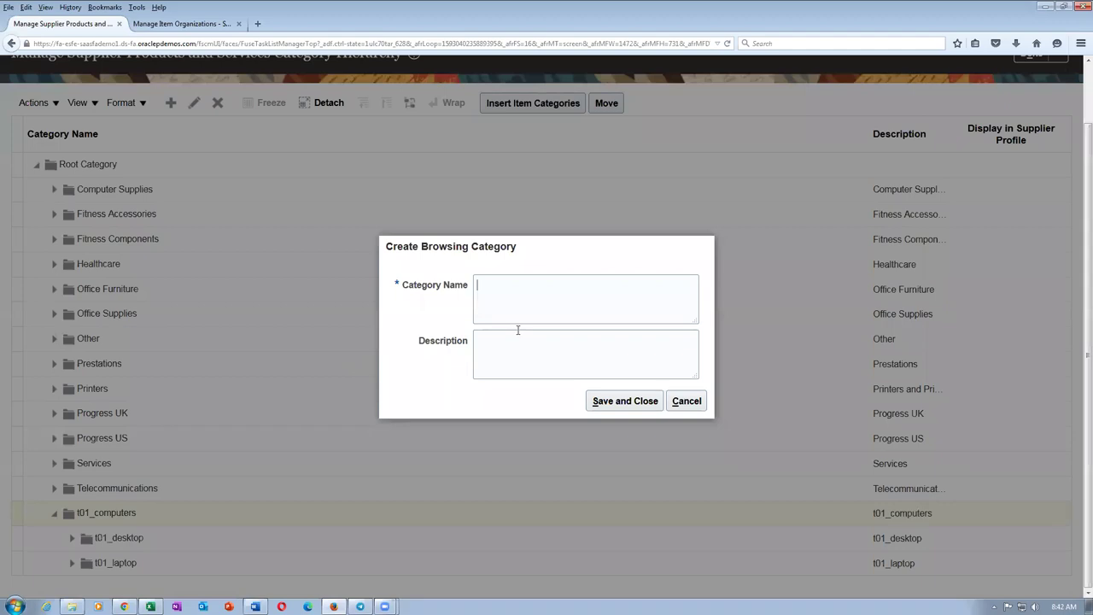
text(t01_AMC_Contract)
drag(561, 294, 390, 315)
key(ctrl+c)
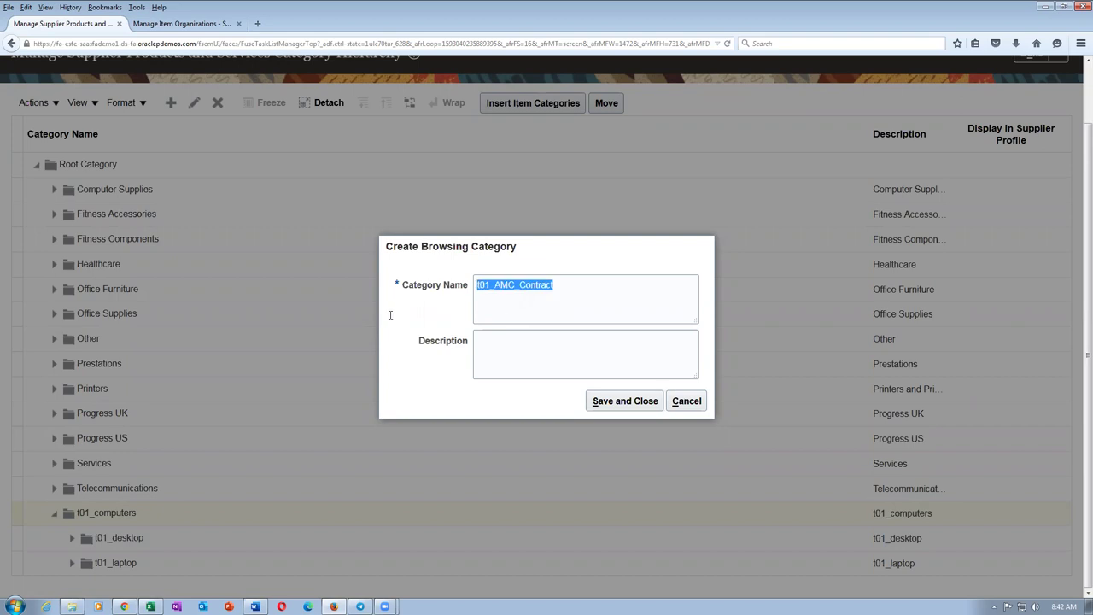
click(502, 343)
key(ctrl+v)
click(598, 403)
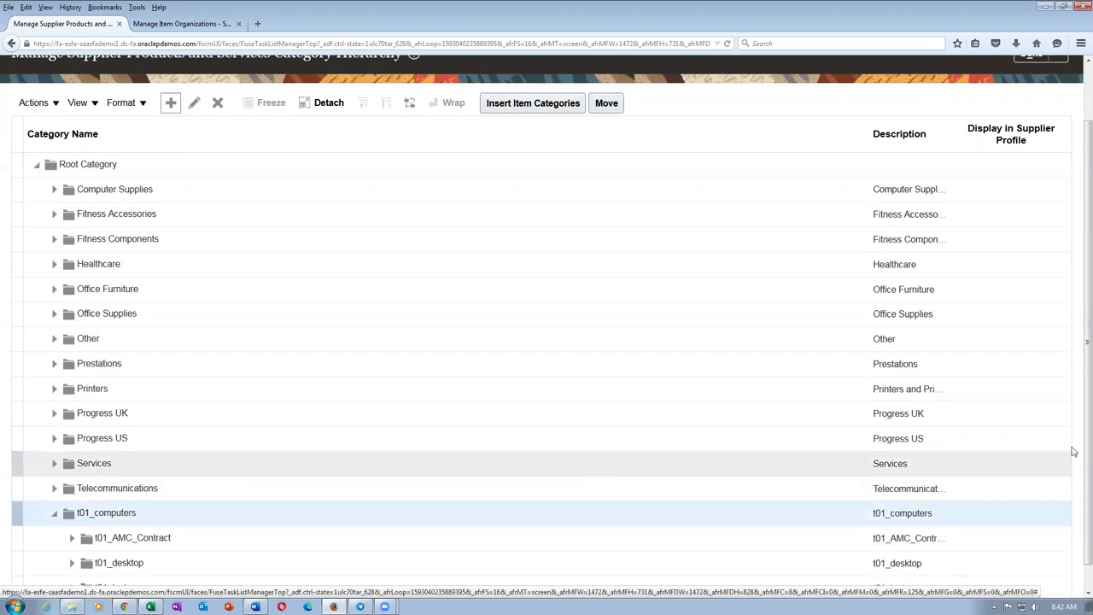
scroll(1073, 470, down, 1)
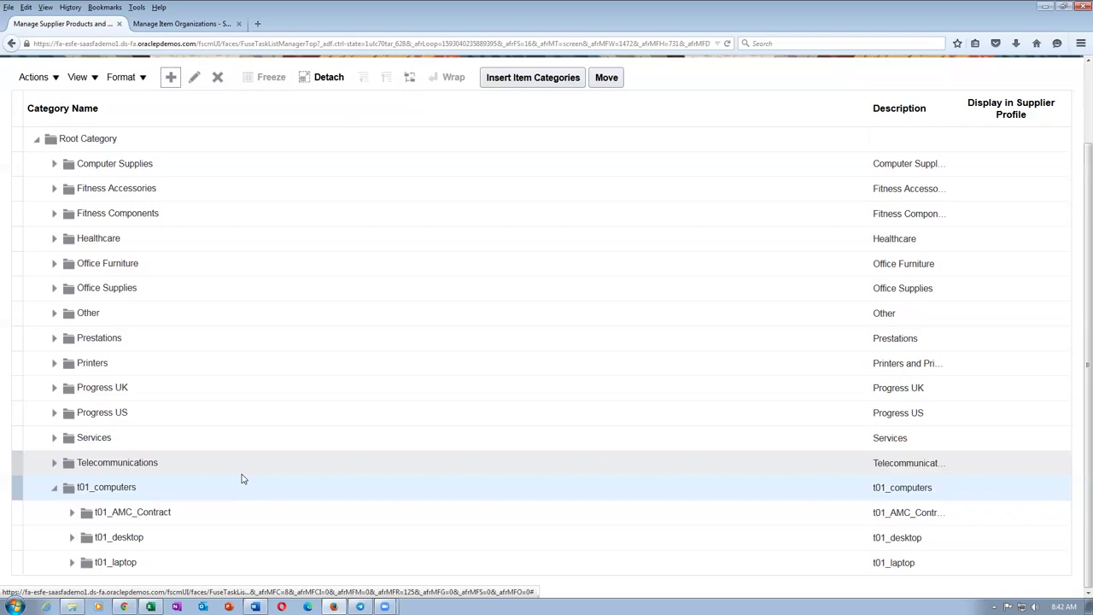
click(58, 489)
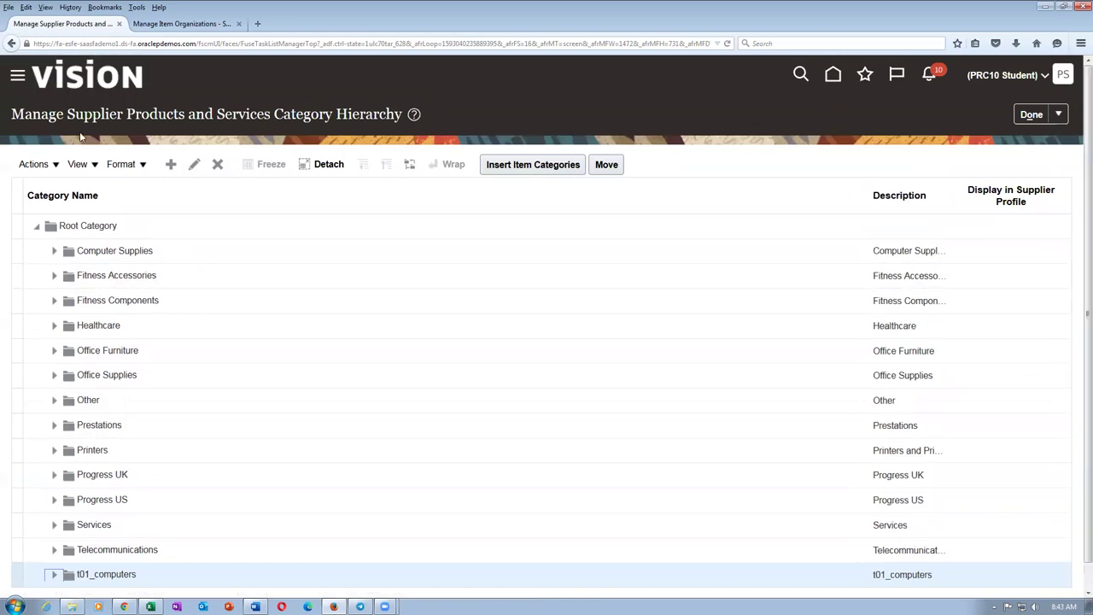
drag(67, 113, 379, 113)
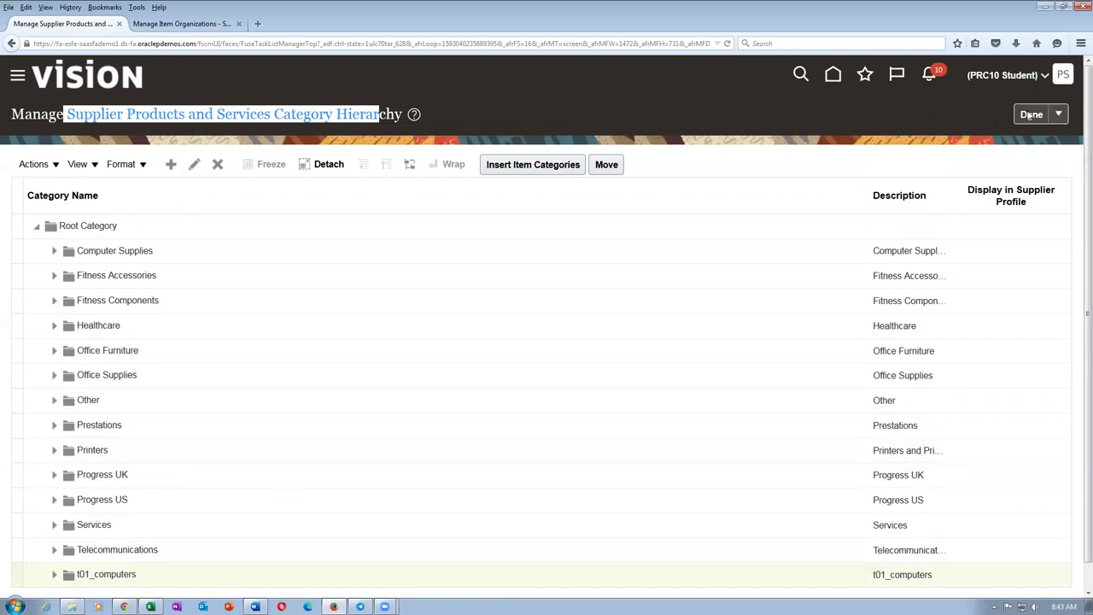
Step: In Excel, review the category hierarchy tasks in cells E369 to E371
key(alt+Tab)
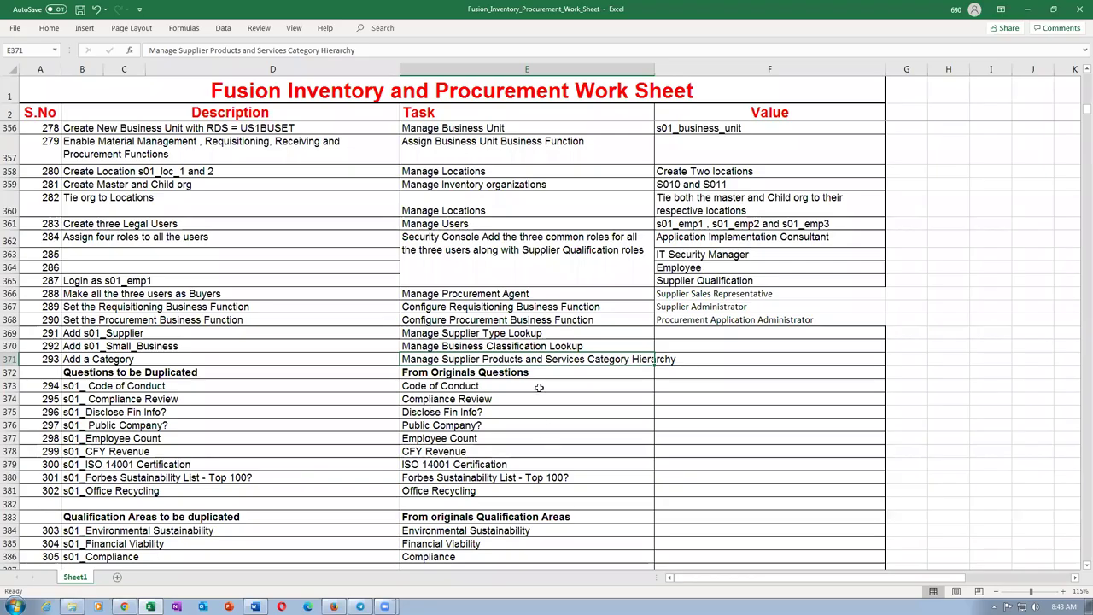
drag(553, 332, 555, 359)
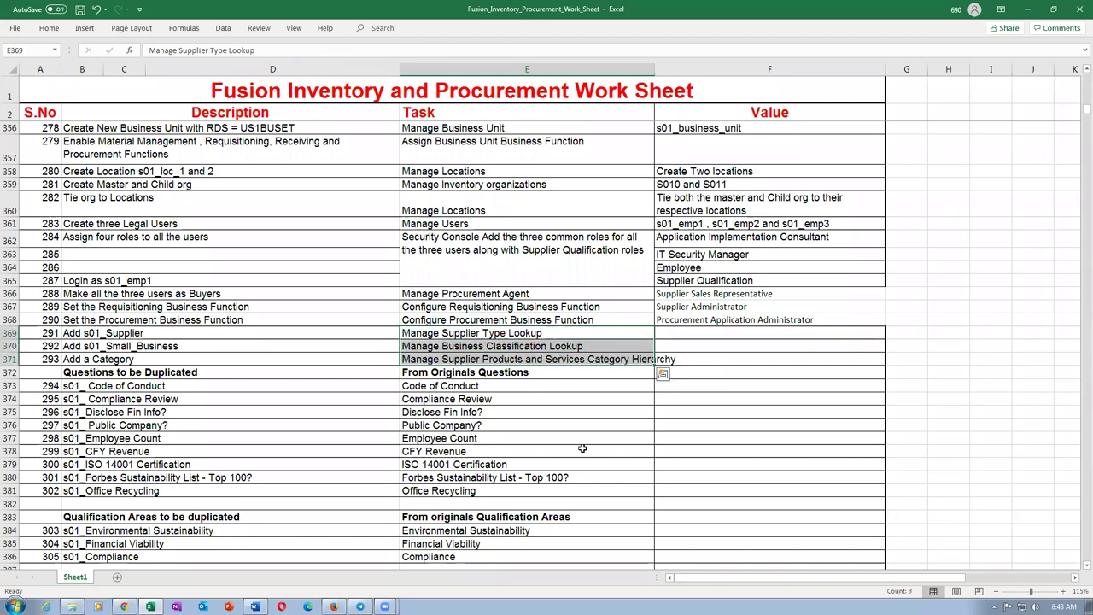
click(543, 359)
click(537, 348)
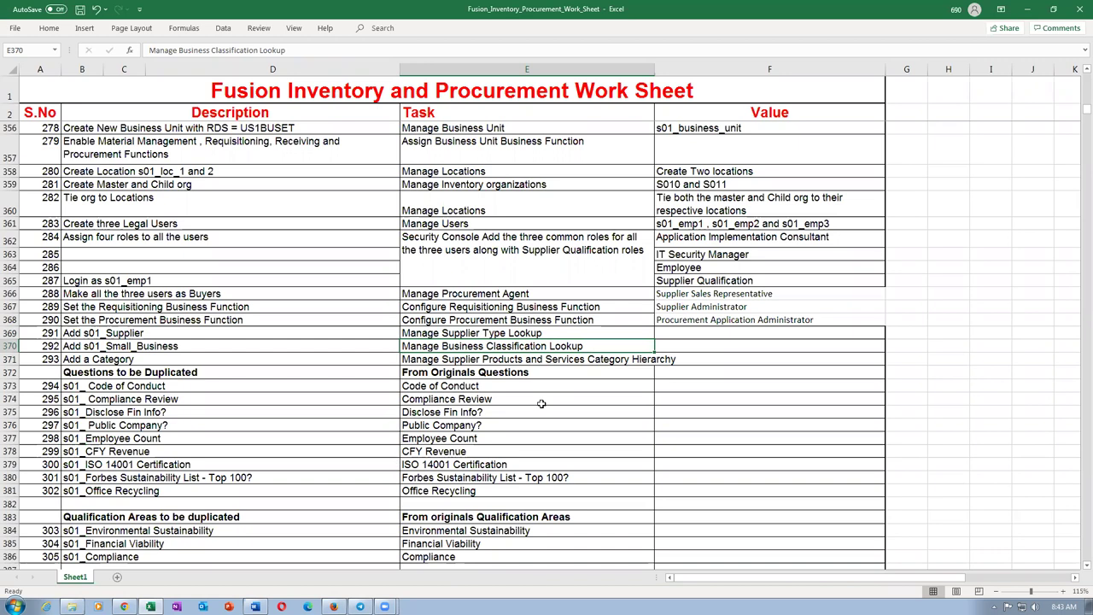
click(518, 359)
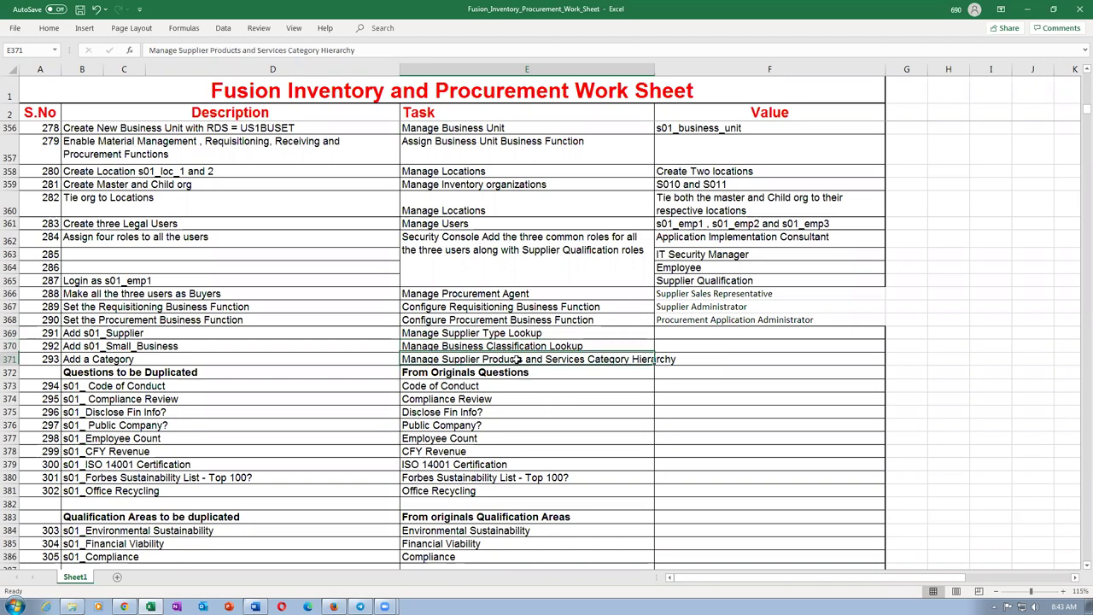
click(101, 375)
click(483, 372)
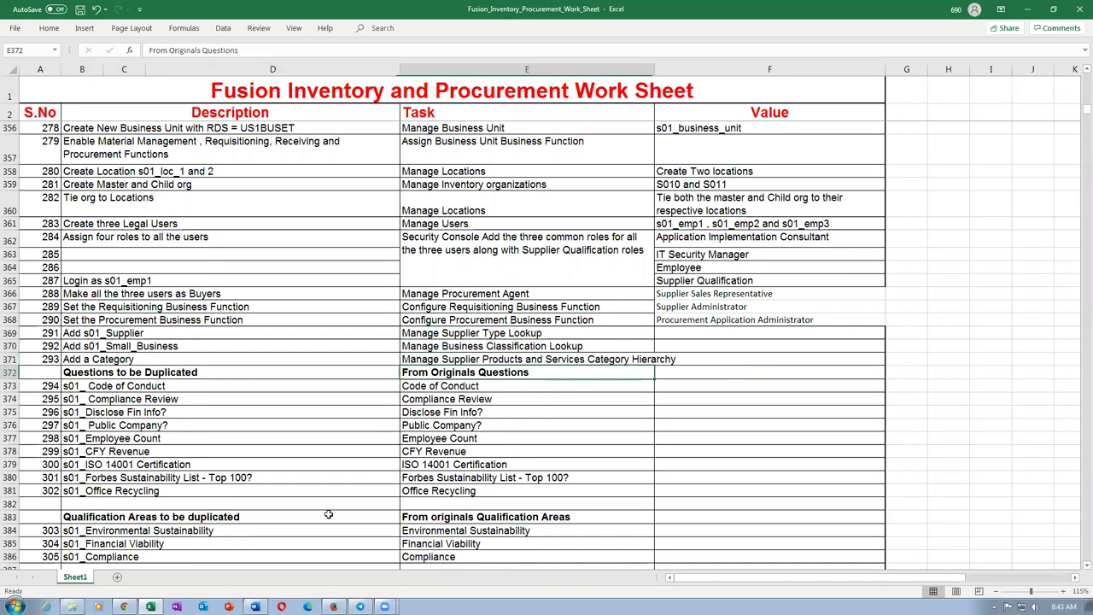
Step: Compare the nine questions to duplicate in column B against their original questions in column E
scroll(347, 490, down, 2)
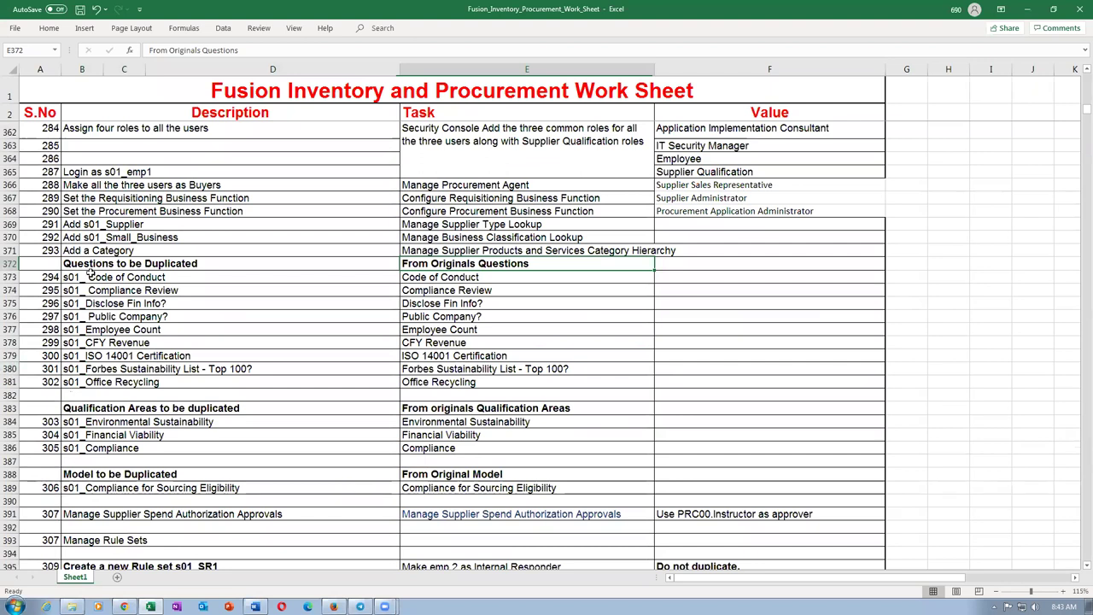
click(94, 277)
drag(106, 333, 121, 382)
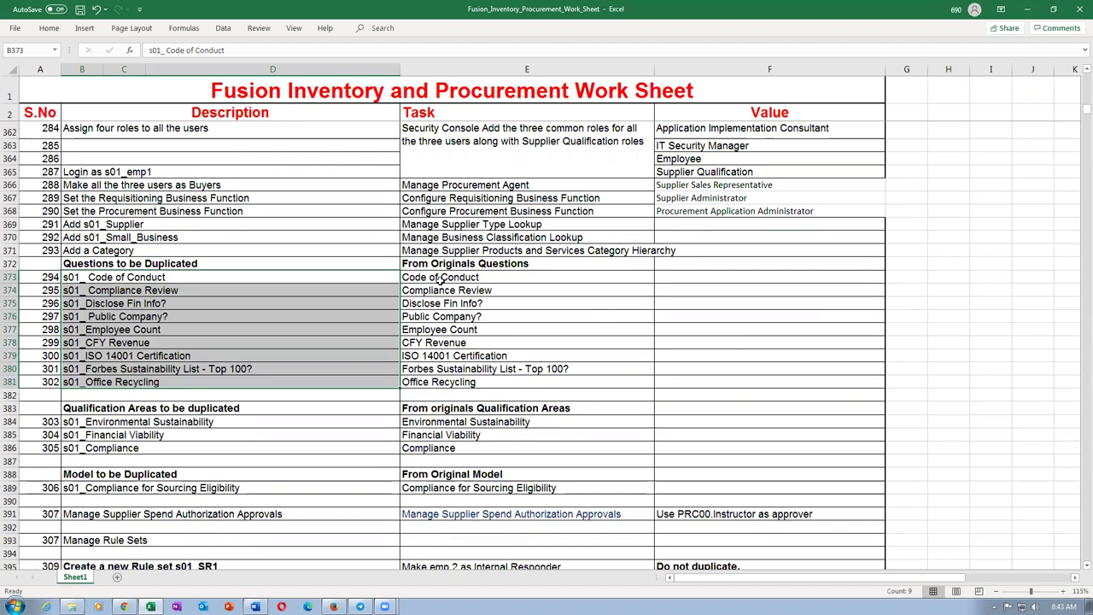
click(440, 277)
drag(439, 278, 470, 382)
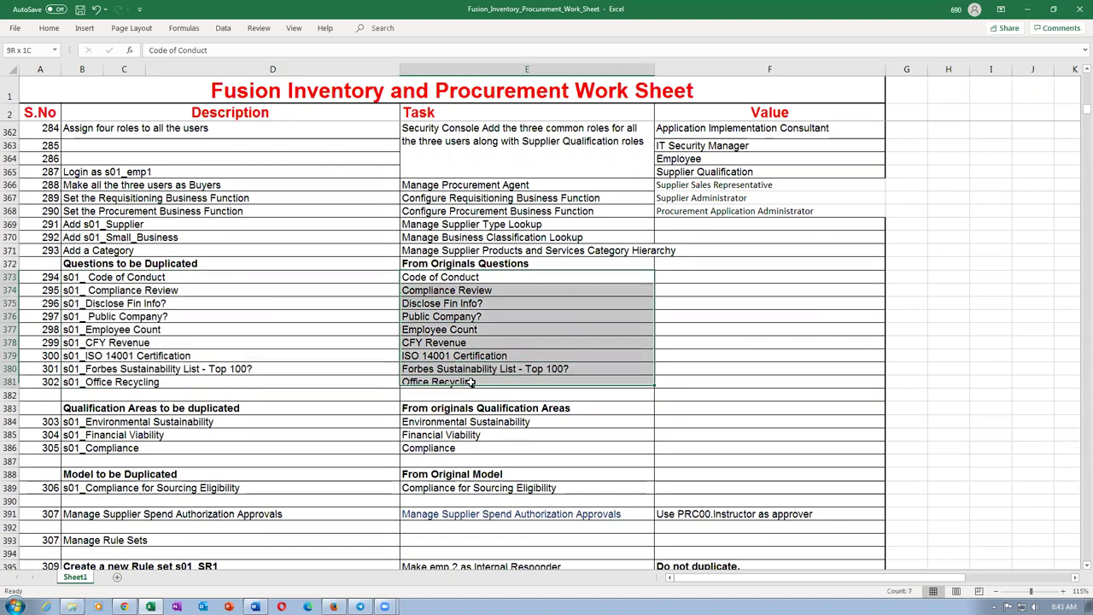
drag(181, 277, 194, 382)
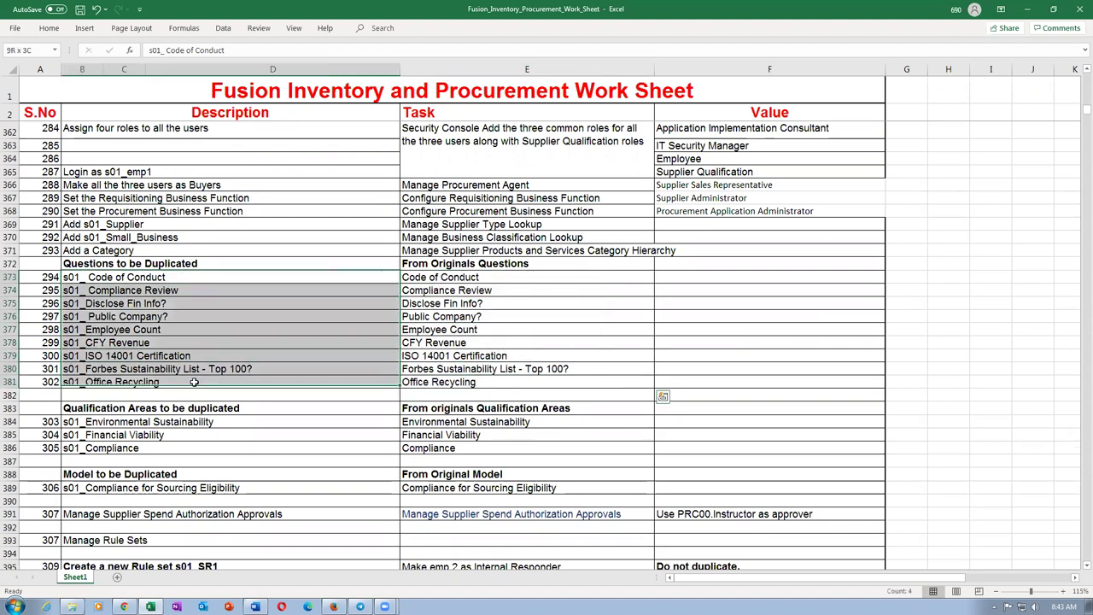
click(476, 278)
drag(476, 277, 513, 377)
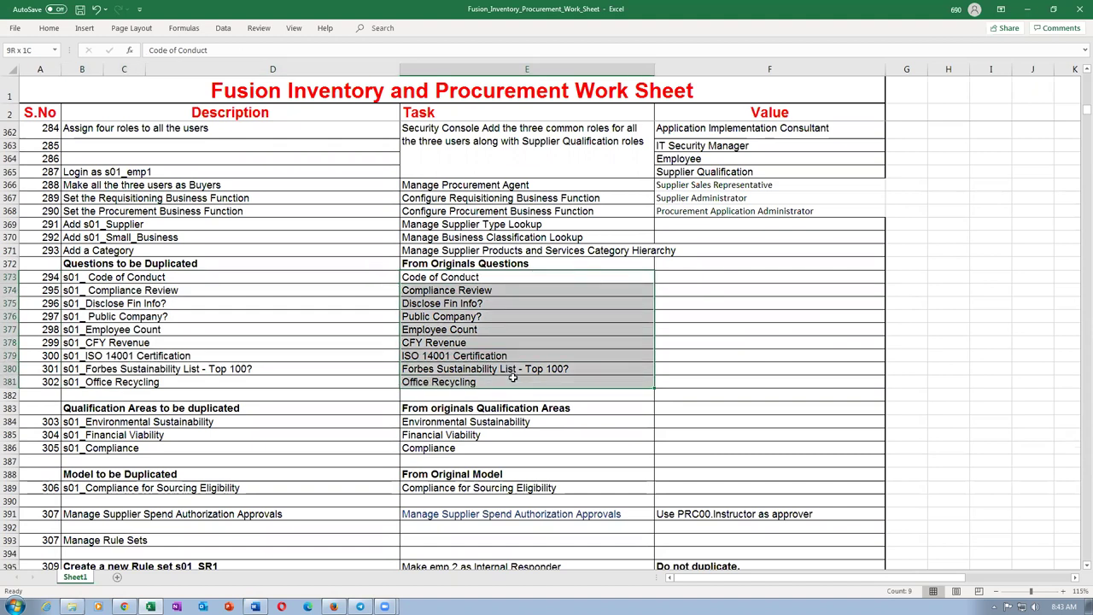
click(456, 343)
drag(450, 277, 465, 382)
click(89, 280)
drag(94, 288, 103, 383)
key(alt+Tab)
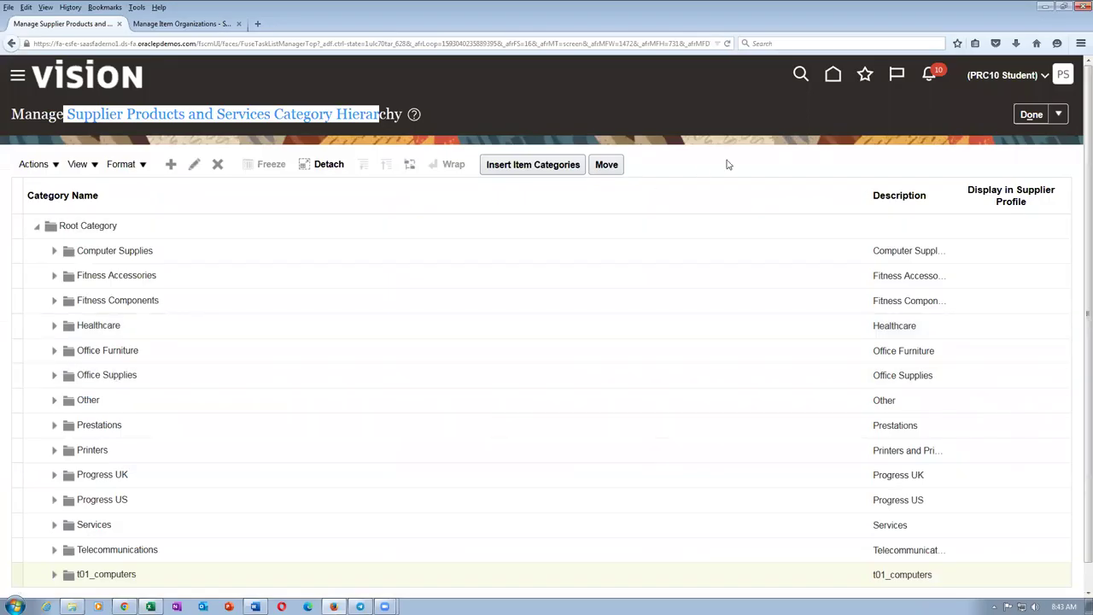
Step: Sign out of the current Oracle user and confirm
click(1012, 84)
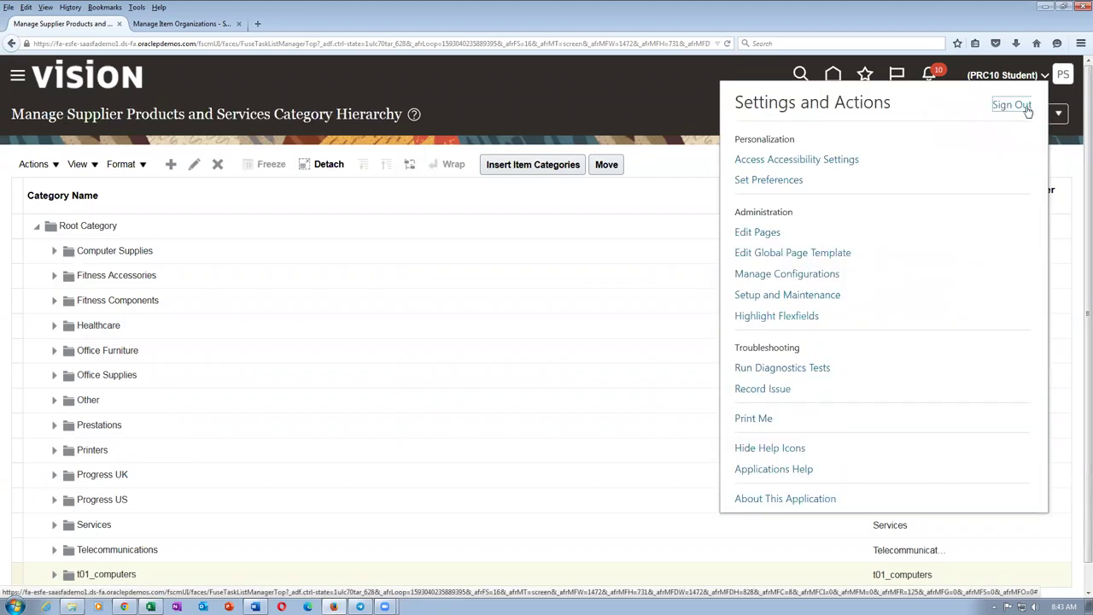
click(1021, 105)
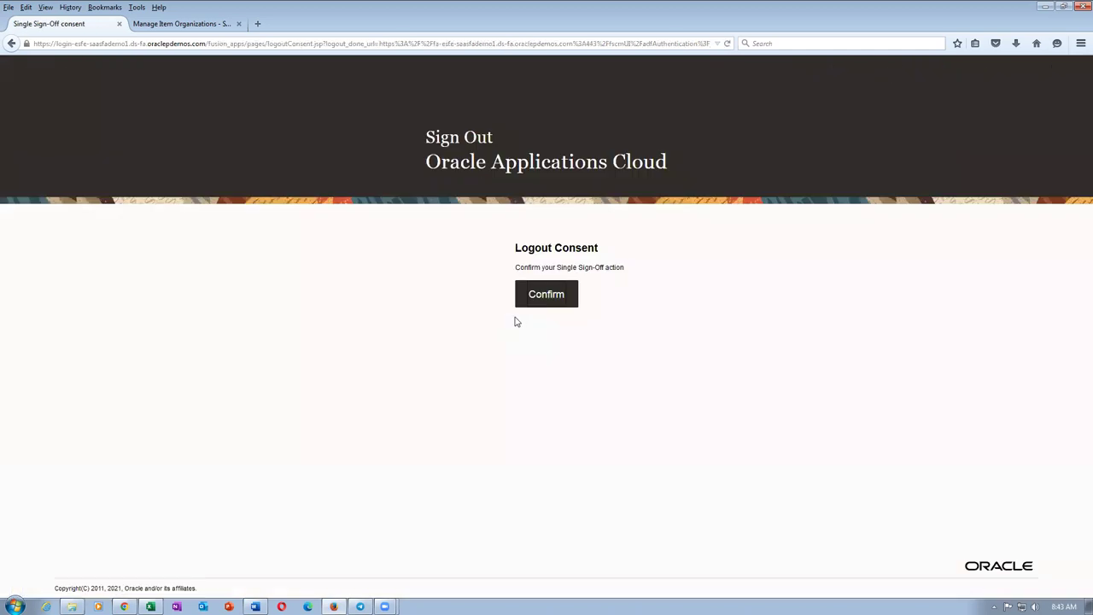
click(549, 294)
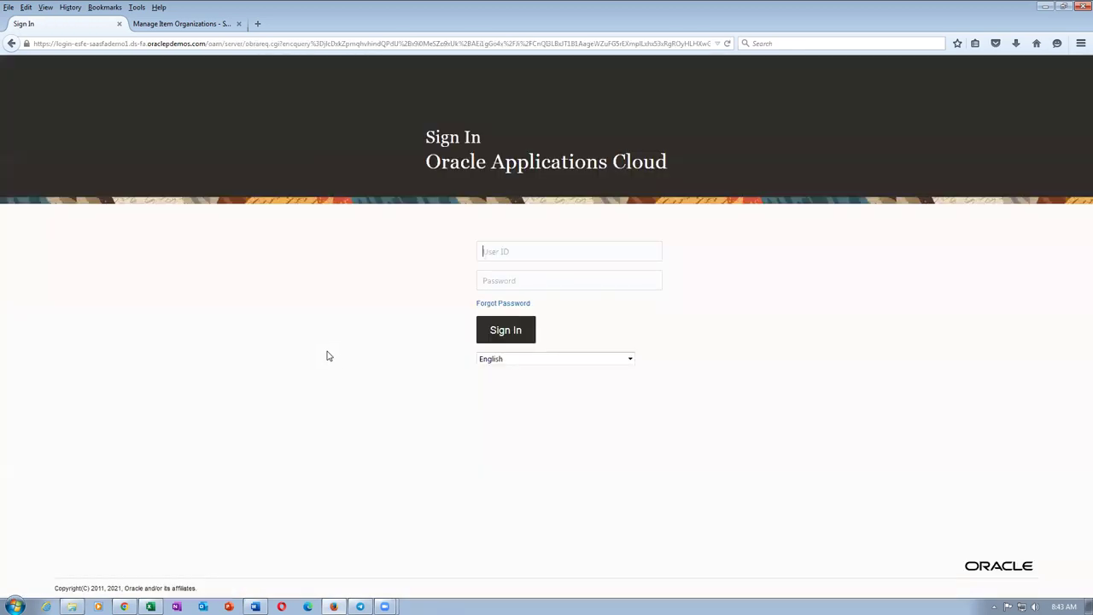
Step: Sign in as the other employee user and close the leftover Manage Item Organizations tab
text(t0)
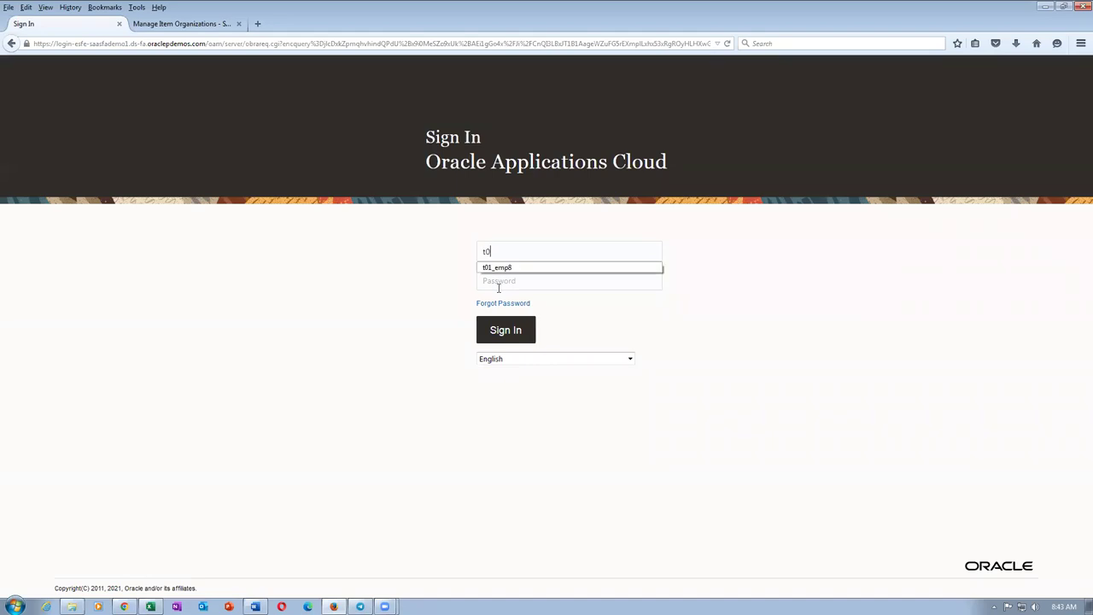
text(1_emp9)
click(498, 288)
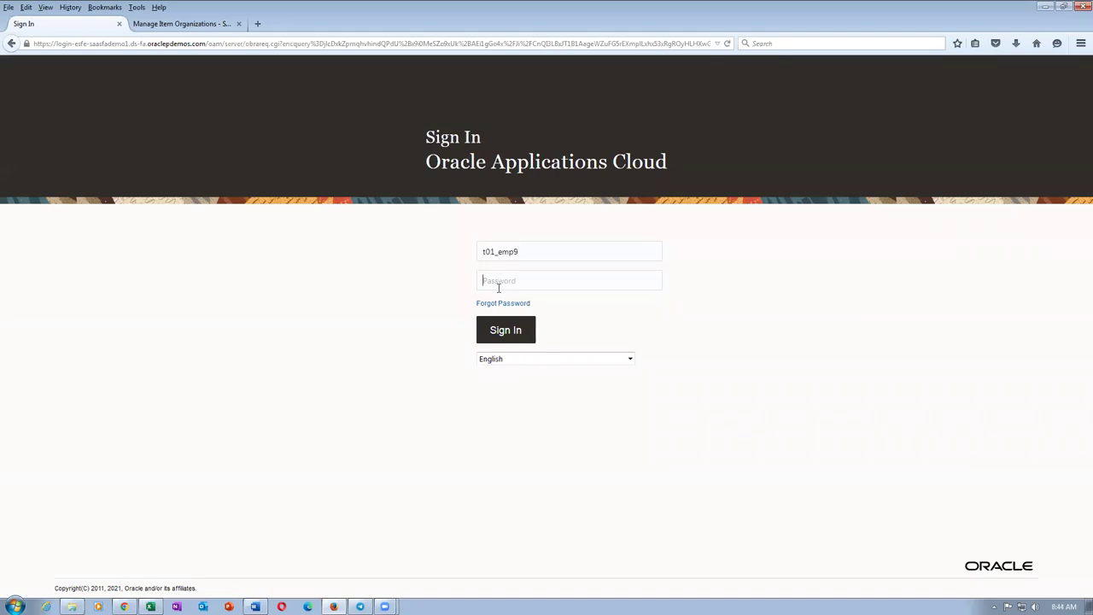
text(•••••••)
click(505, 333)
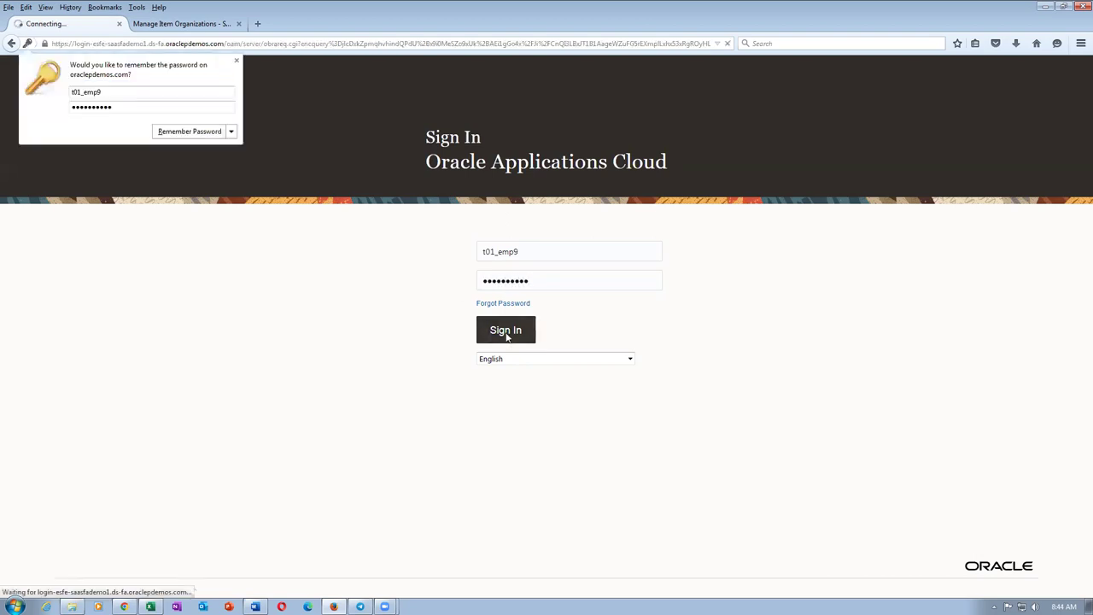
click(165, 135)
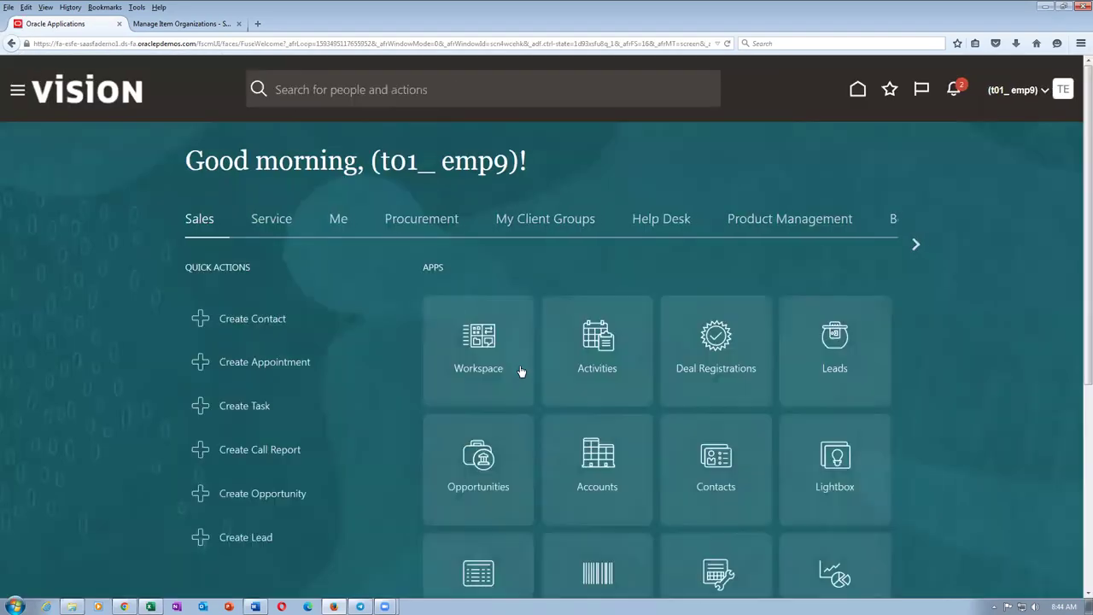
click(179, 24)
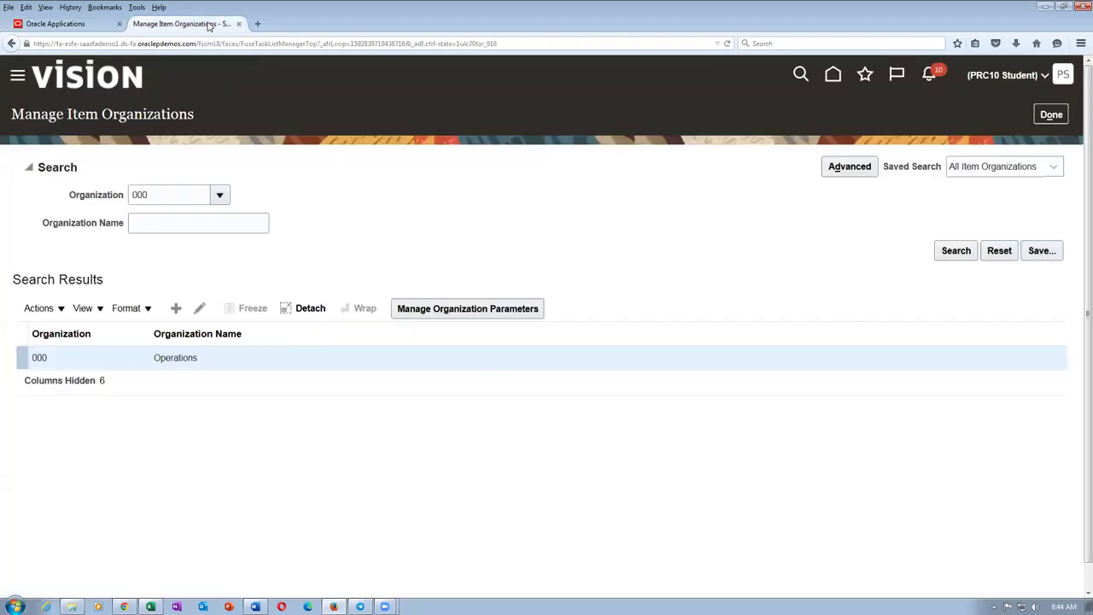
click(239, 24)
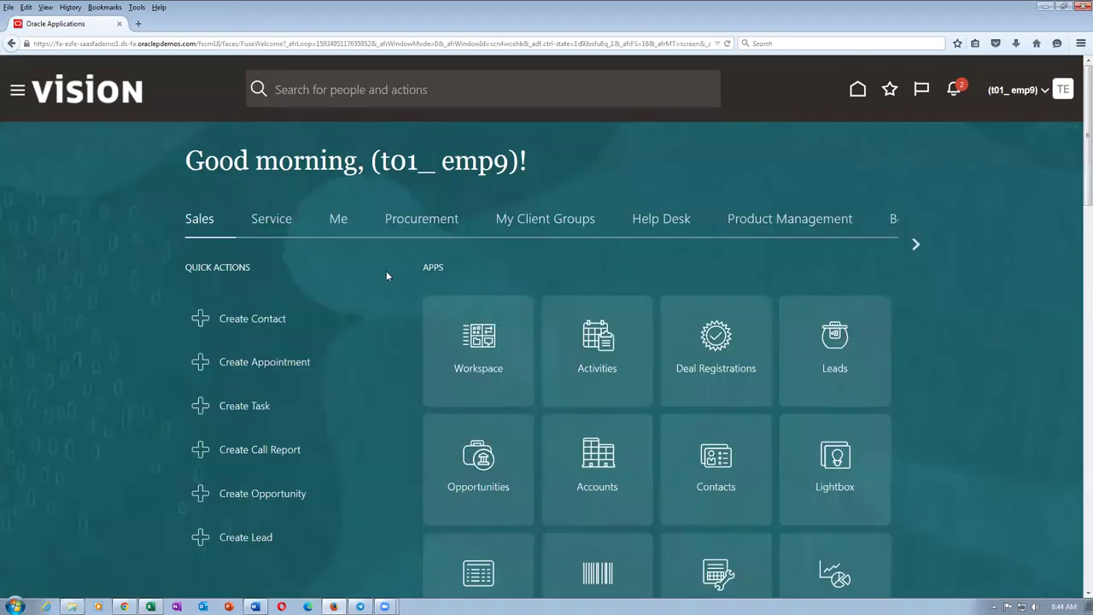
Step: Open Supplier Qualification from the Procurement tab and show its Tasks panel
click(406, 218)
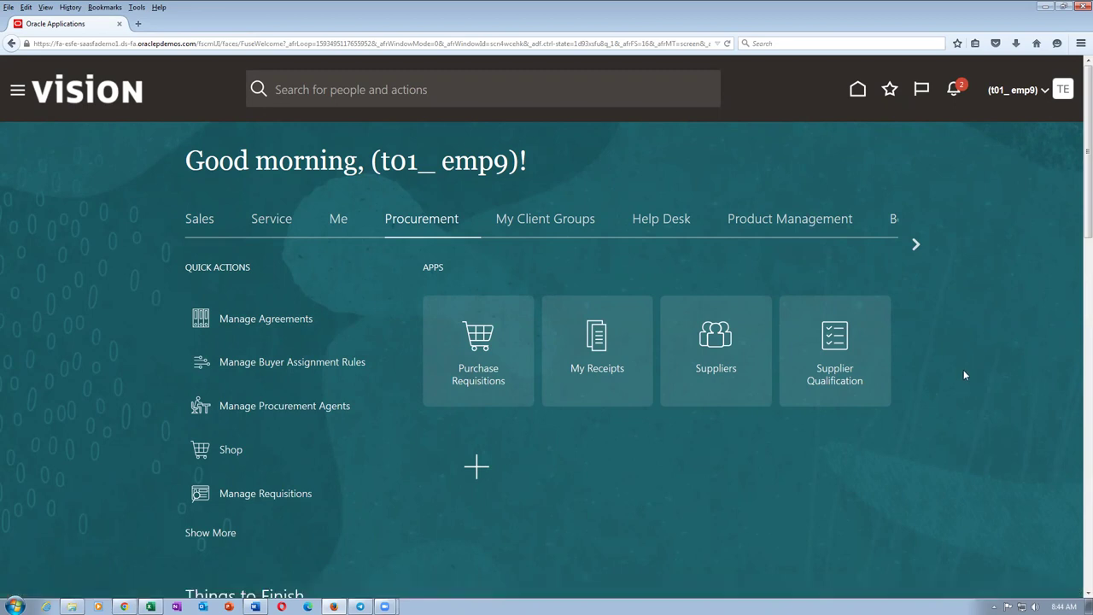
click(861, 370)
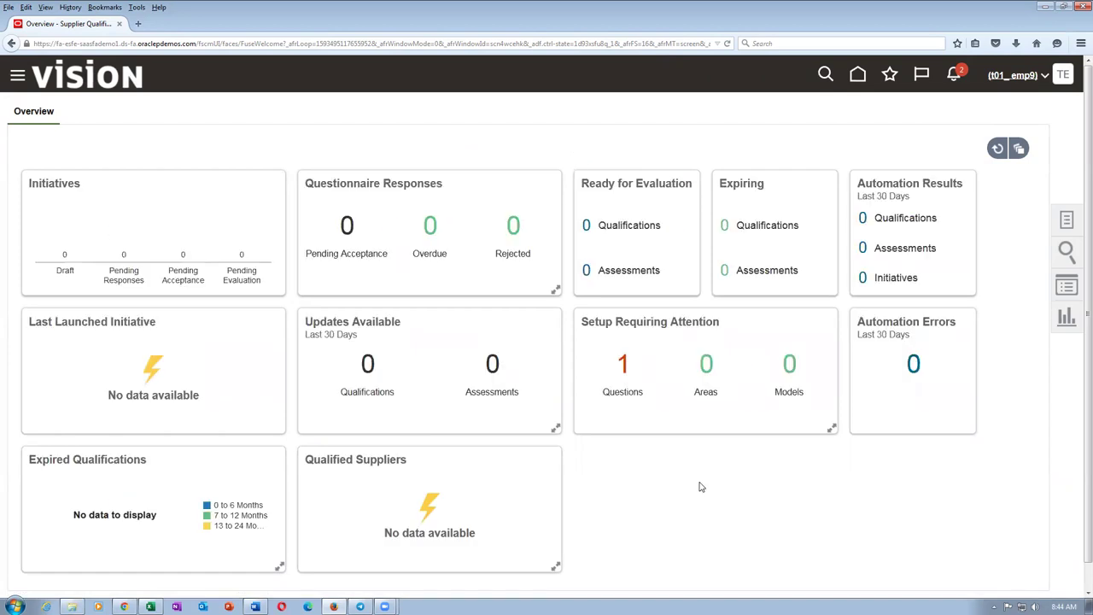
click(1067, 221)
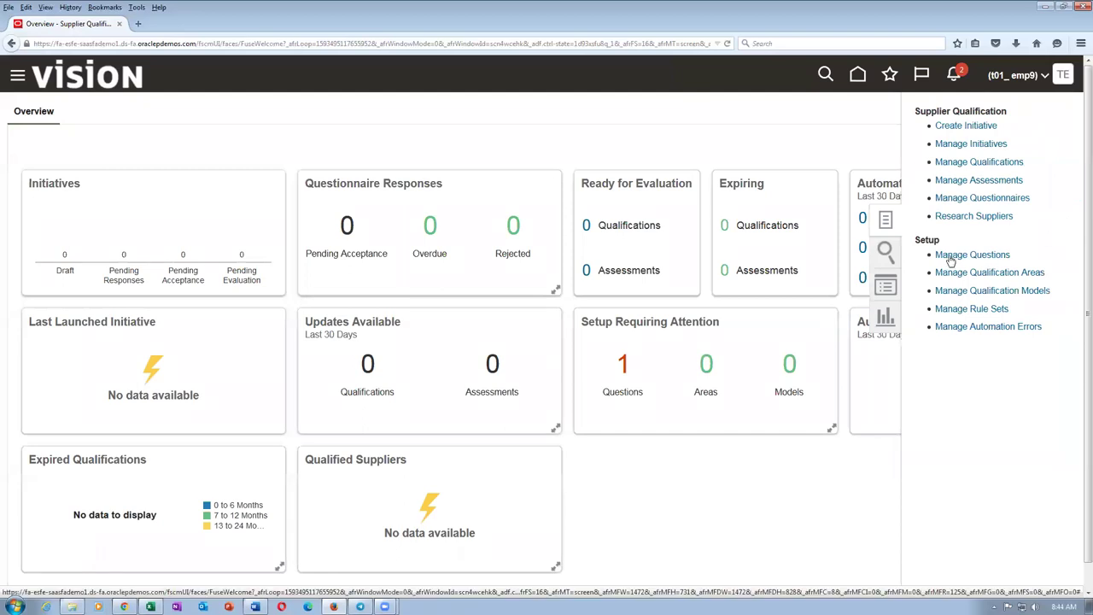
Step: Strike through the Code of Conduct and Compliance Review originals in cells E373:E374
key(alt+Tab)
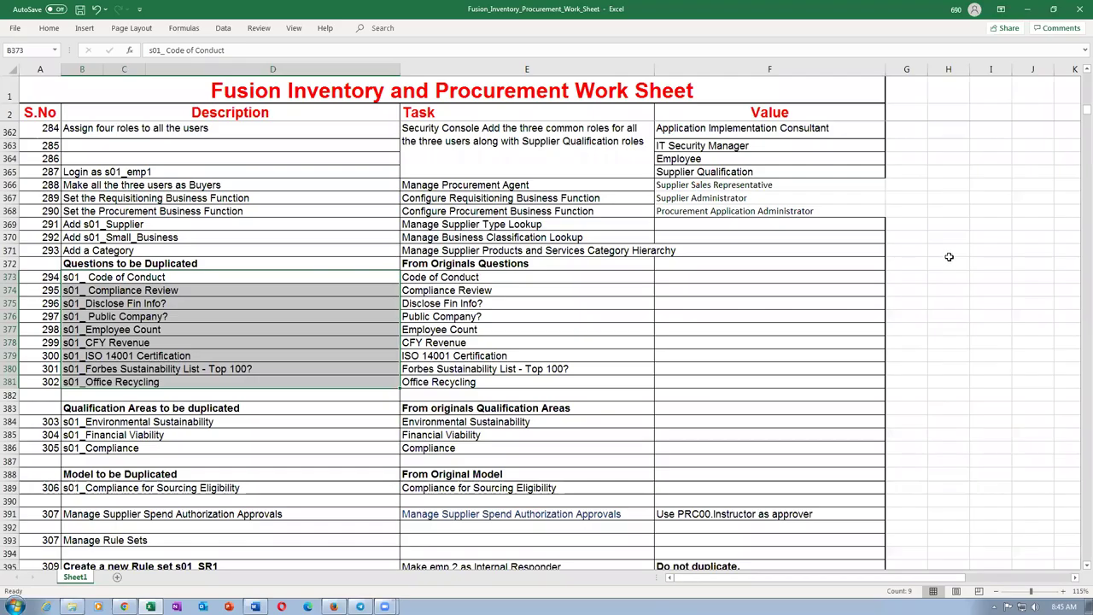
click(478, 281)
drag(478, 280, 453, 388)
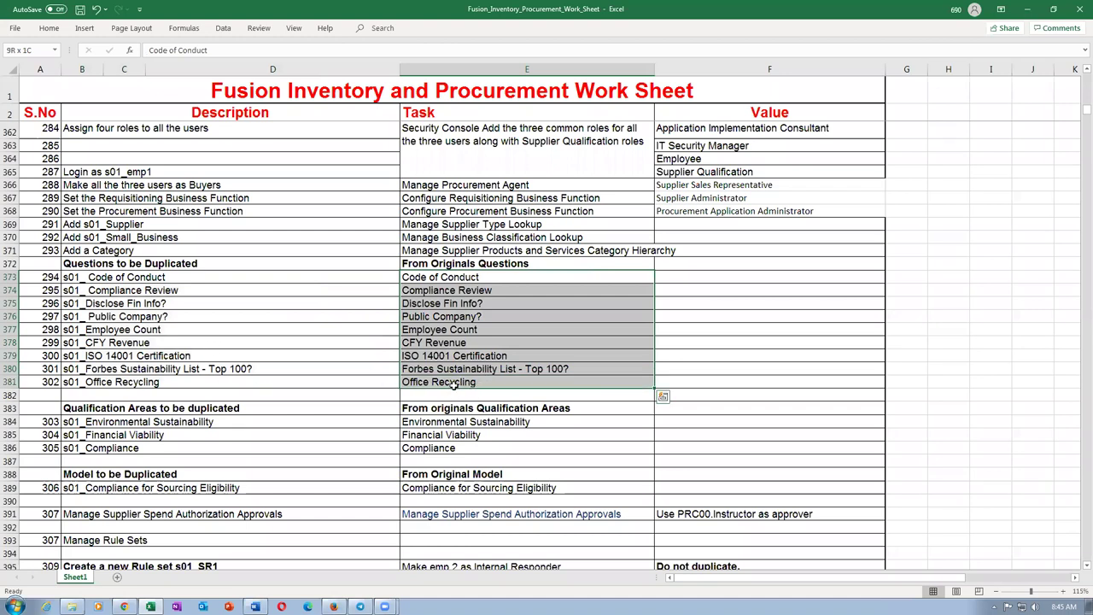
click(434, 355)
drag(441, 278, 442, 288)
key(ctrl+5)
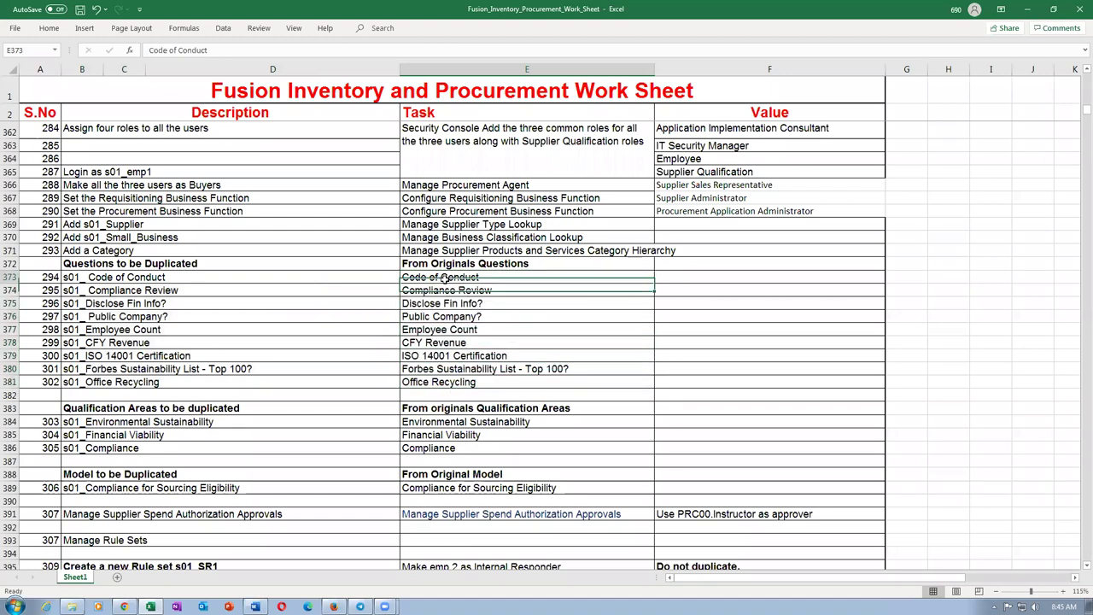
key(alt+Tab)
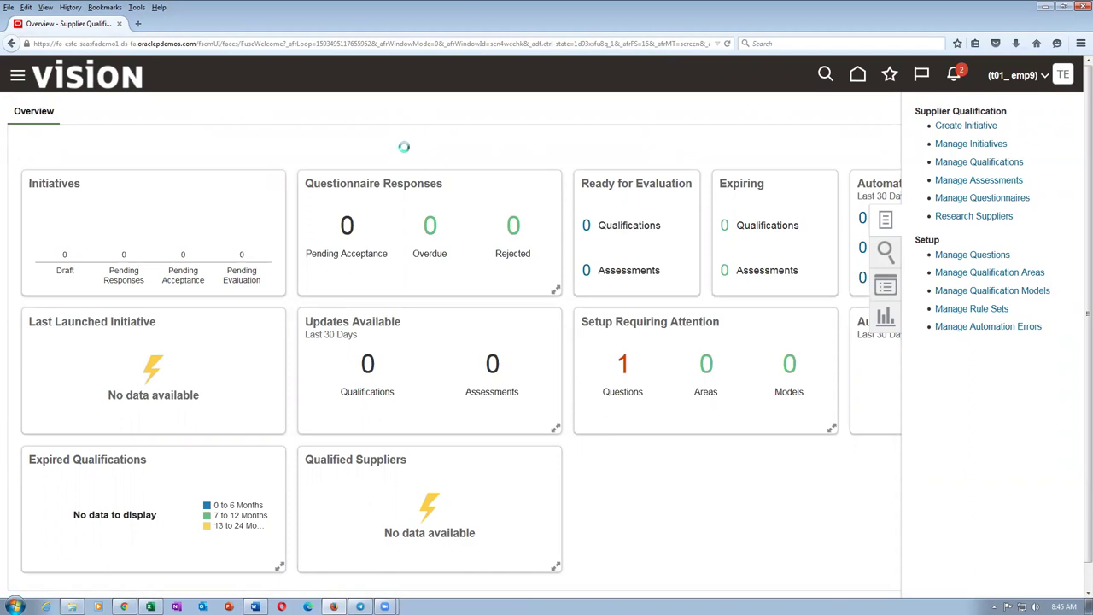
Step: Search Manage Questions for 'Code of Conduct' with the Owner filter cleared
click(270, 244)
text(Code of Conduct)
click(919, 357)
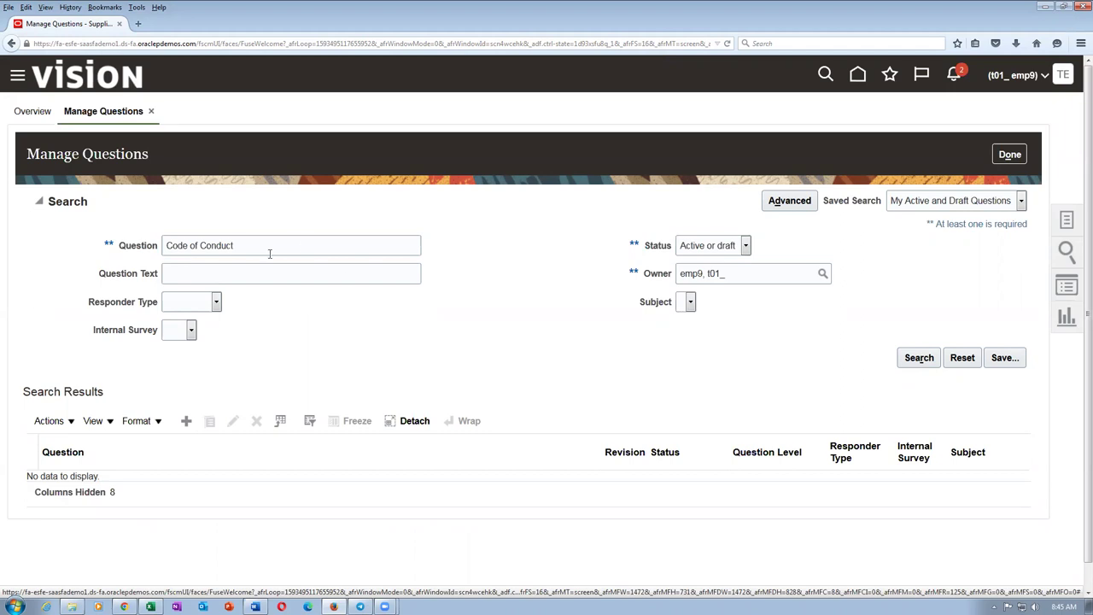
click(912, 357)
click(737, 274)
key(ctrl+a)
key(BackSpace)
click(922, 359)
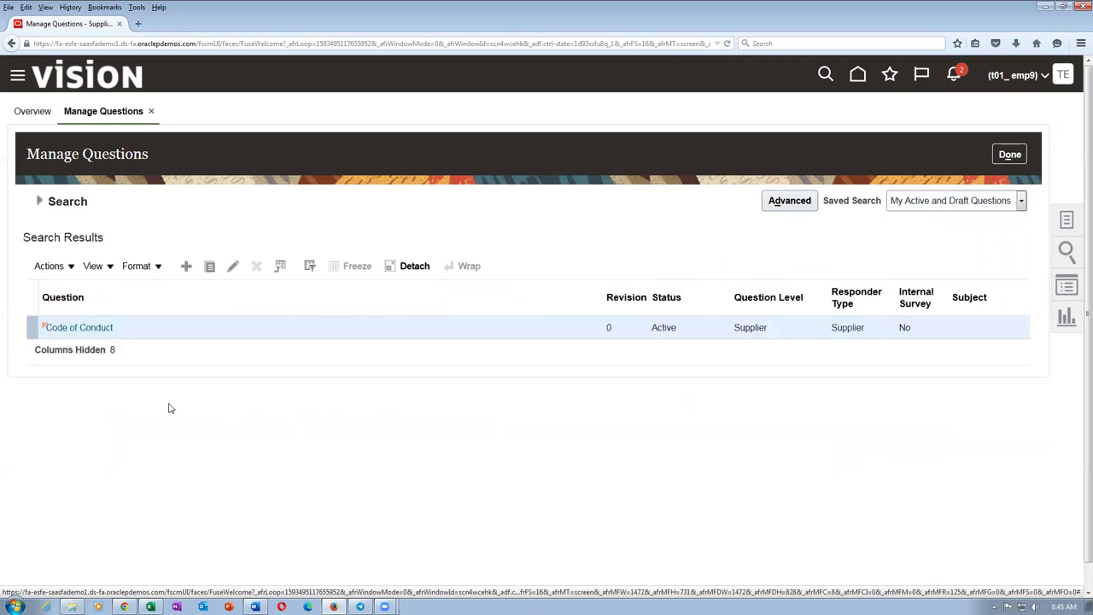
Step: Open the Code of Conduct question, check its owner, and cancel without saving
click(84, 329)
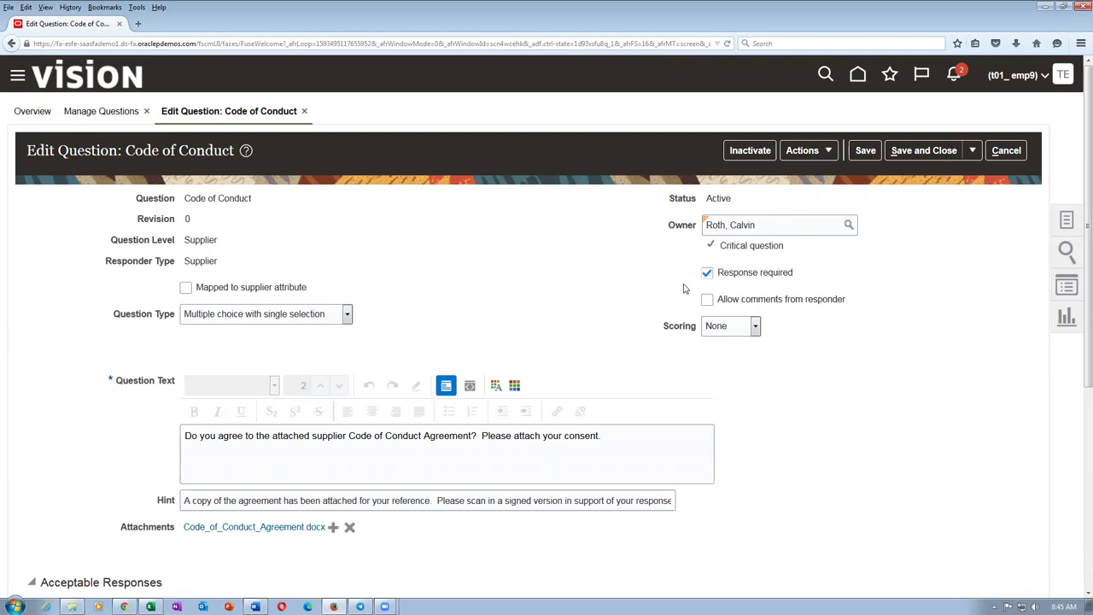
triple_click(765, 224)
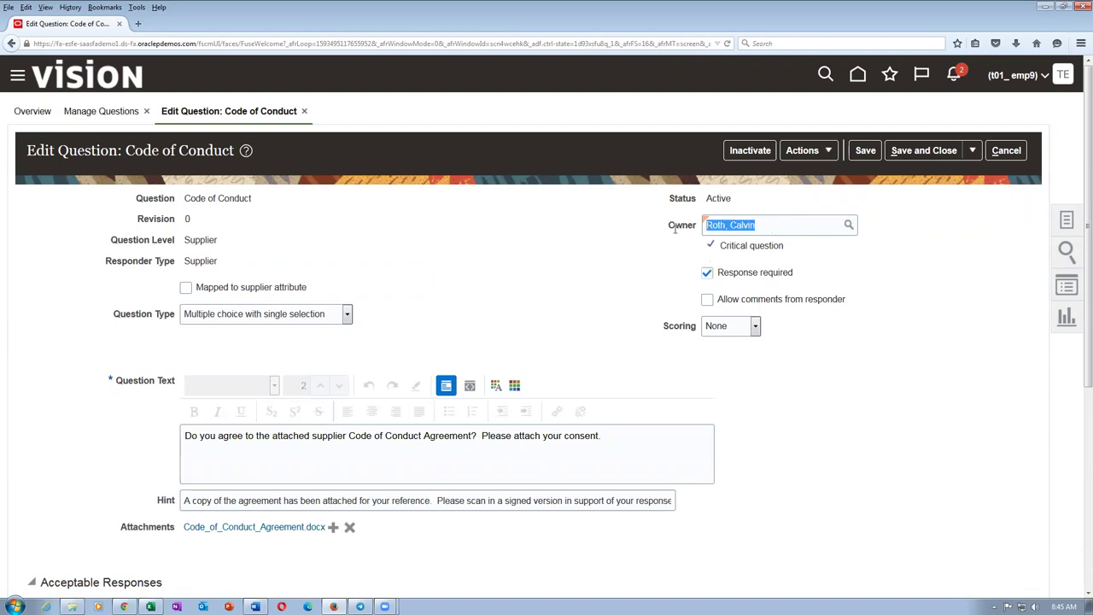
click(744, 226)
triple_click(764, 225)
click(512, 311)
click(1005, 152)
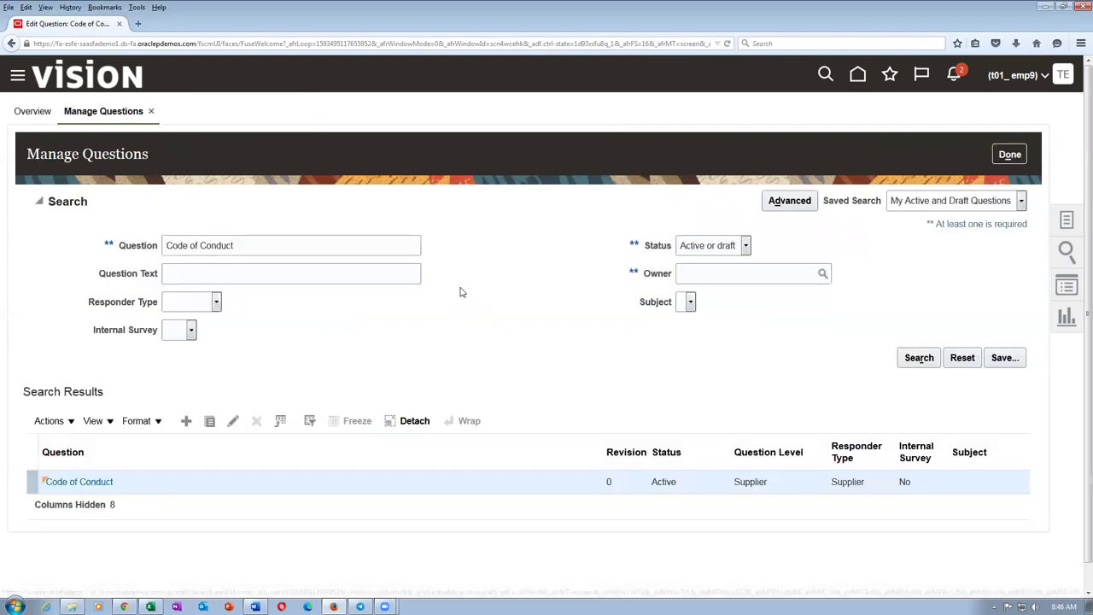
Step: Duplicate Code of Conduct, name the copy 't01_Code of Conduct', and review its responses
click(210, 422)
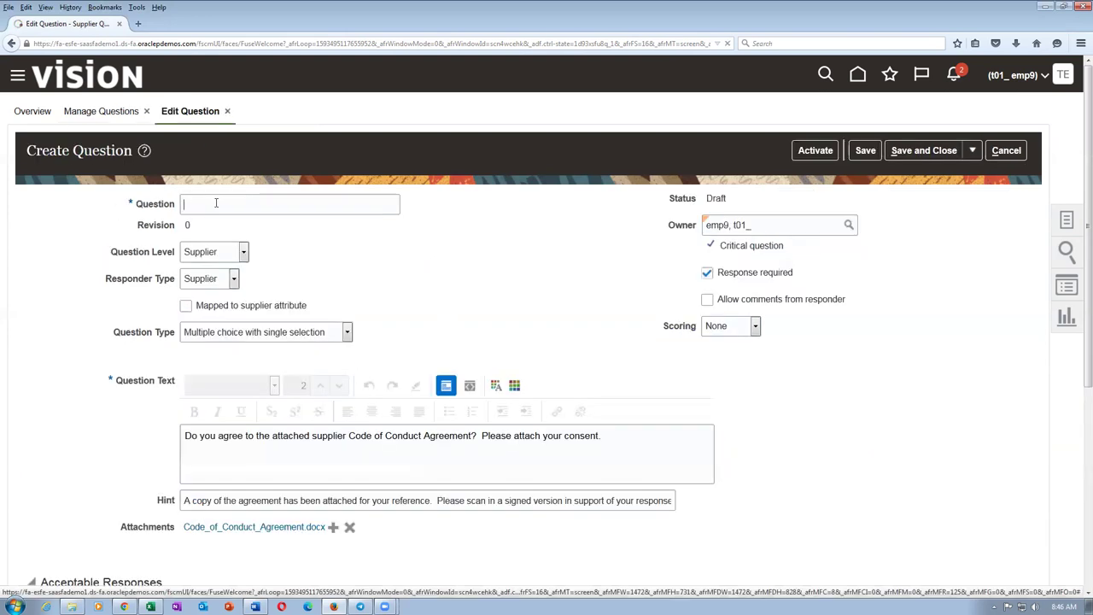
text(t01_)
text(Code of Conduct)
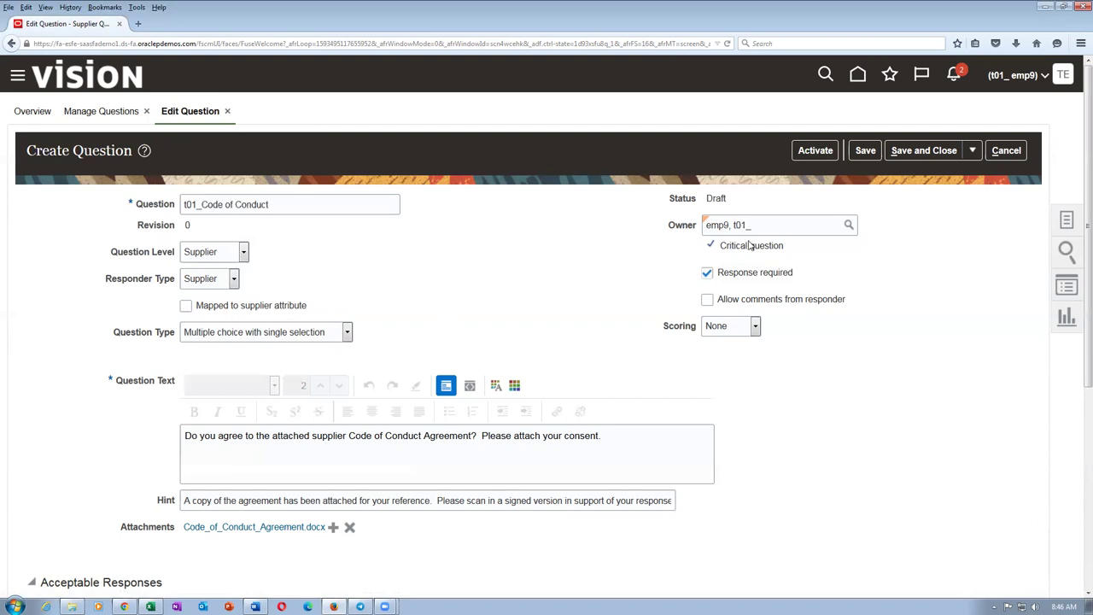
scroll(467, 279, down, 3)
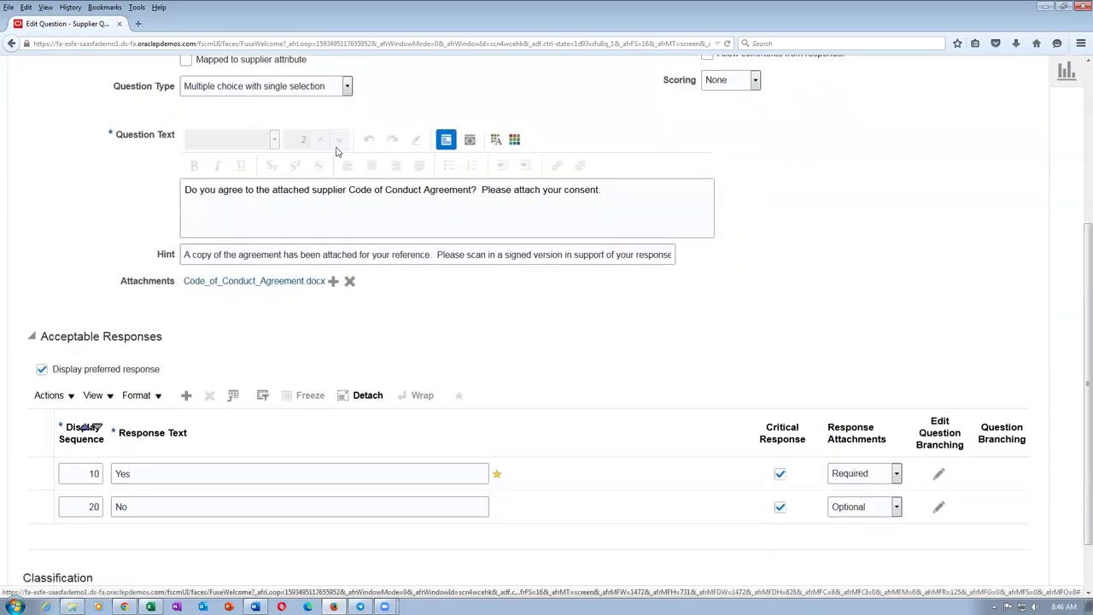
scroll(199, 206, up, 3)
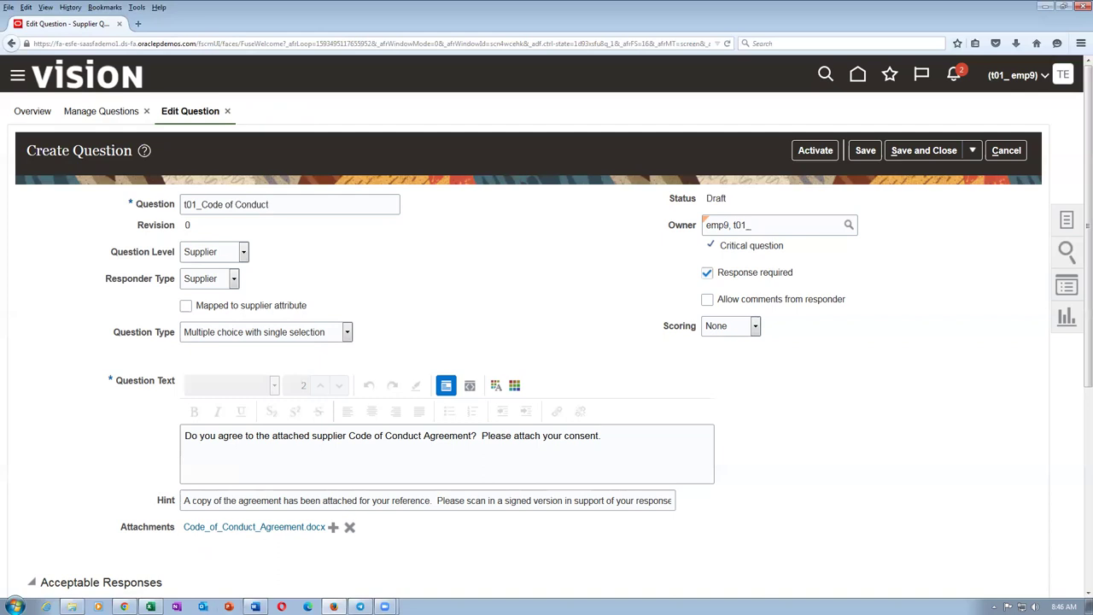
Step: Create a new blank Word document containing the text 'Code of conduct'
click(255, 606)
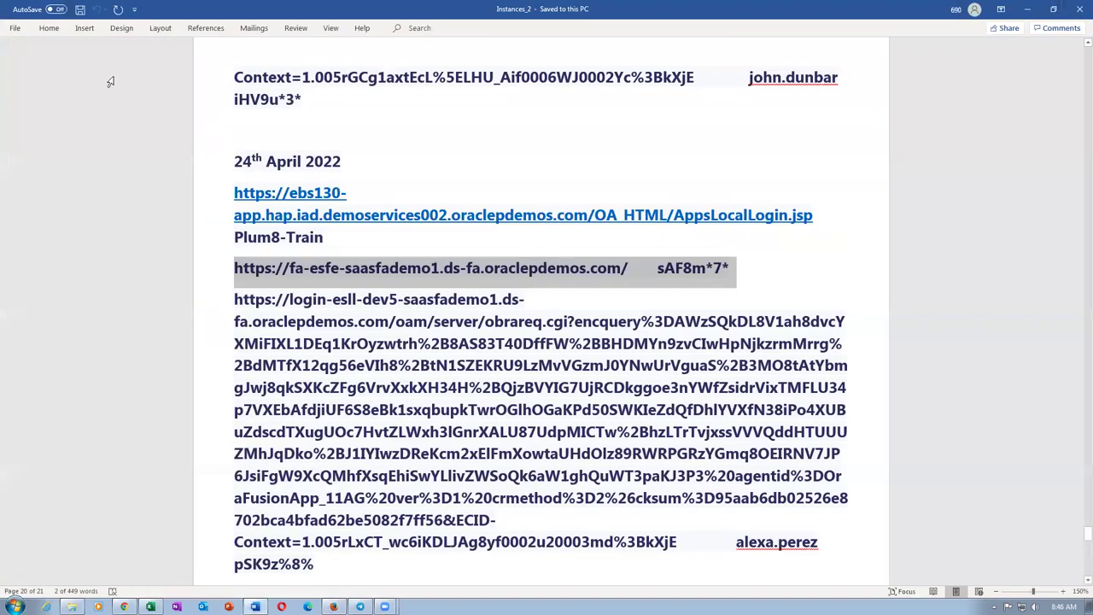
click(15, 28)
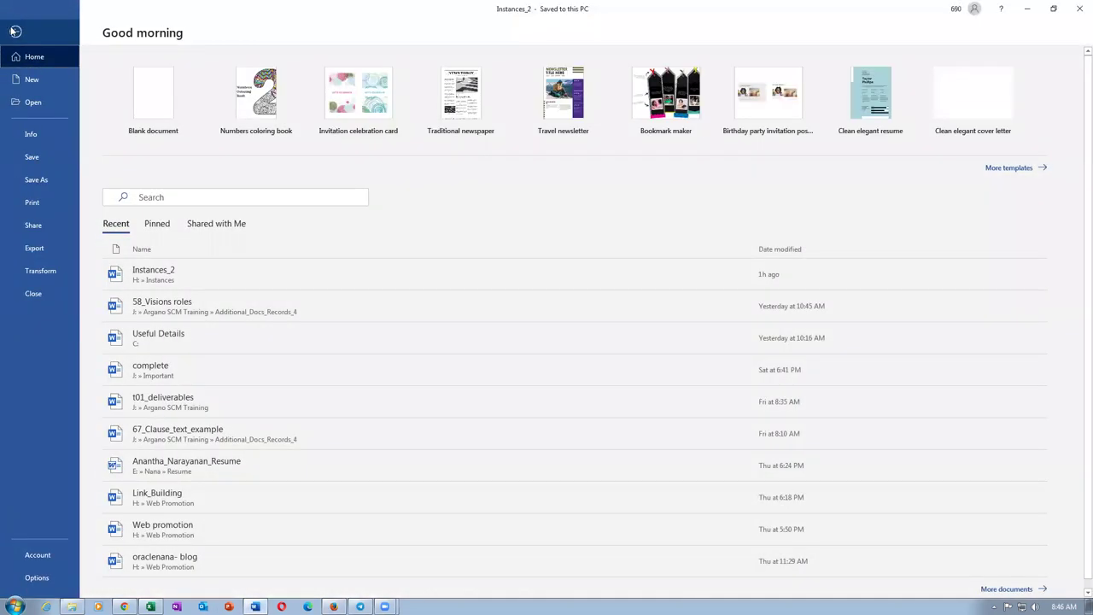
click(137, 107)
text(C)
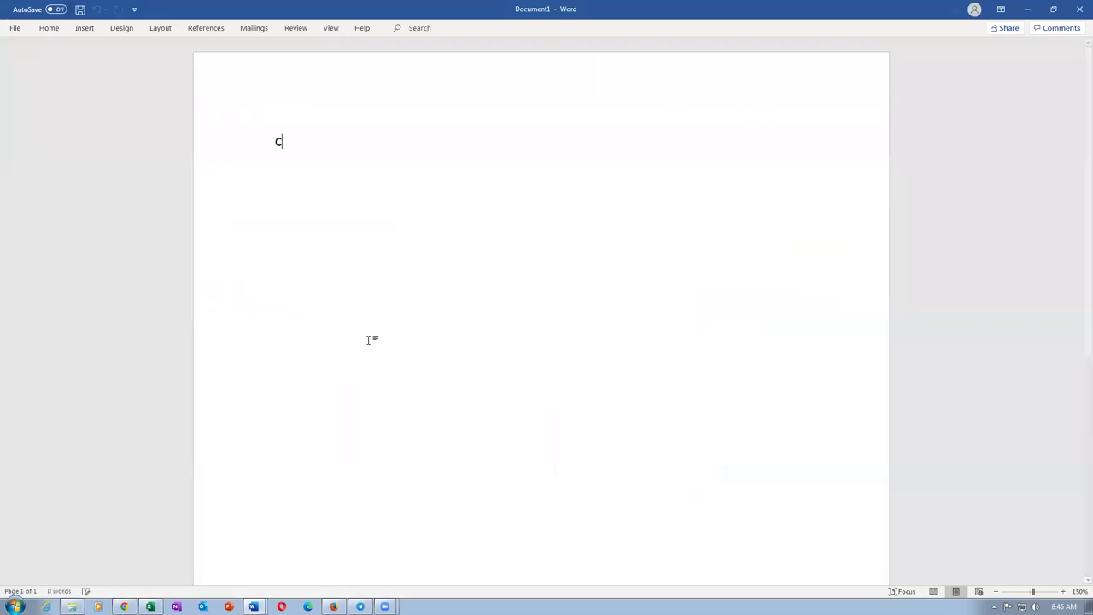
text(ode of conduct)
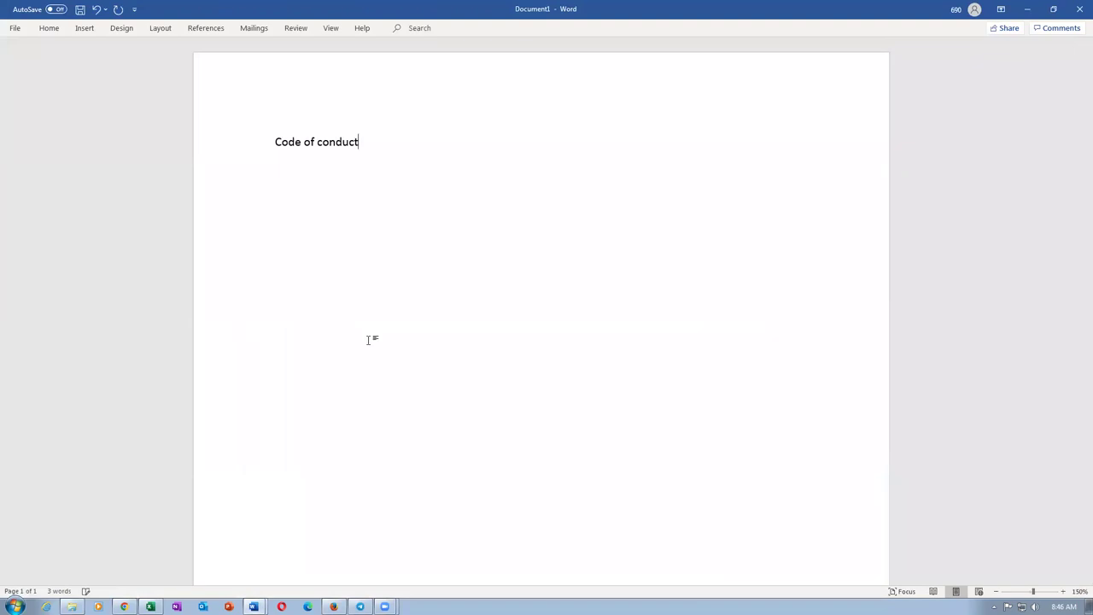
Step: Save it as t01_Code of conduct in J:\Argano SCM Training and close the document
key(alt+f)
key(a)
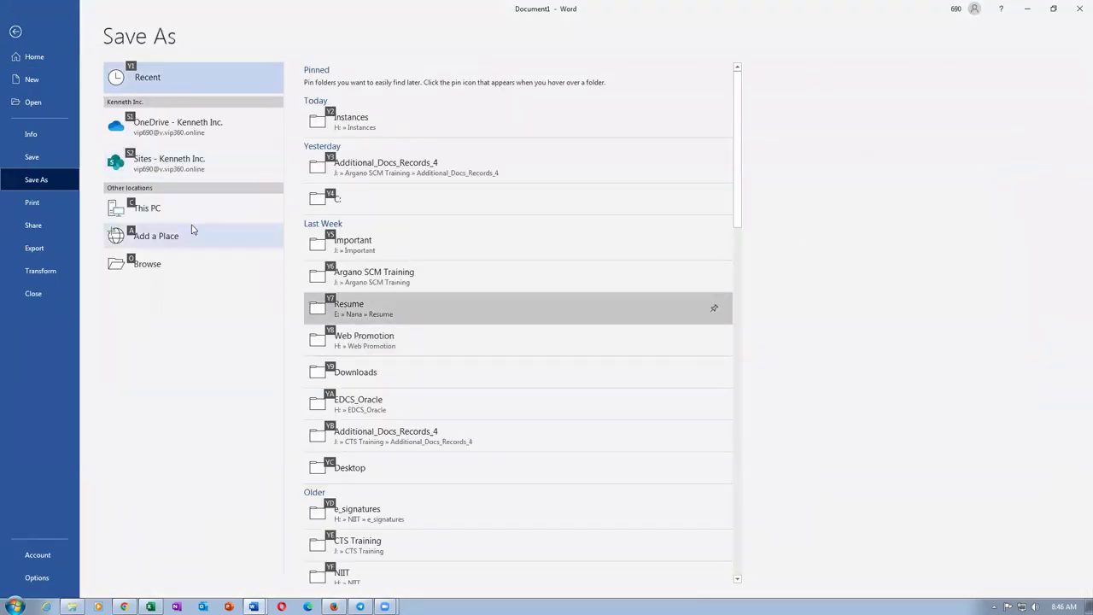
double_click(190, 211)
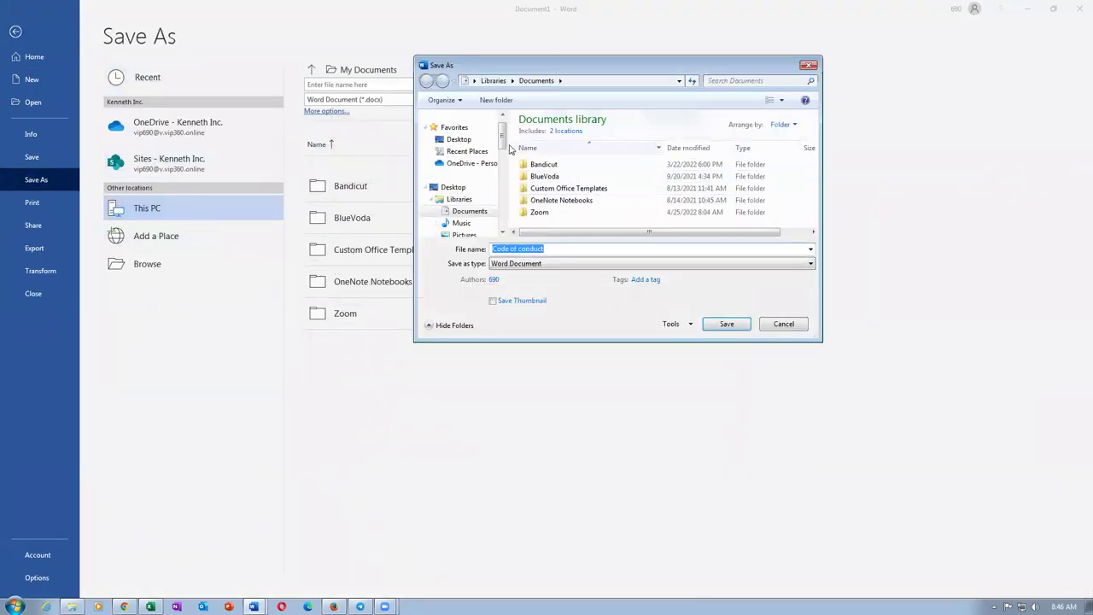
drag(502, 136, 502, 170)
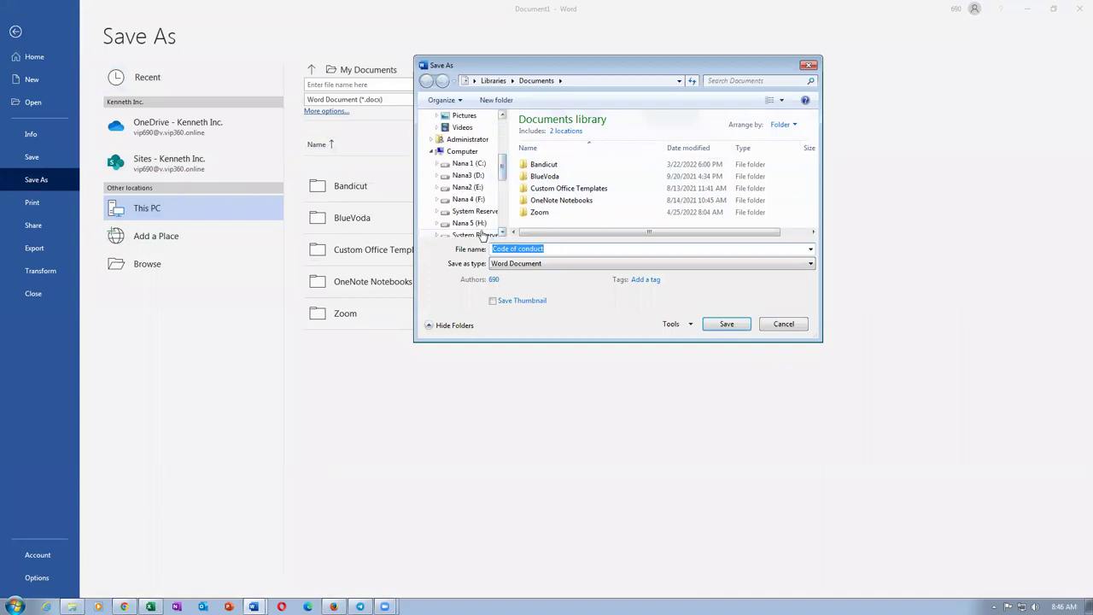
click(480, 211)
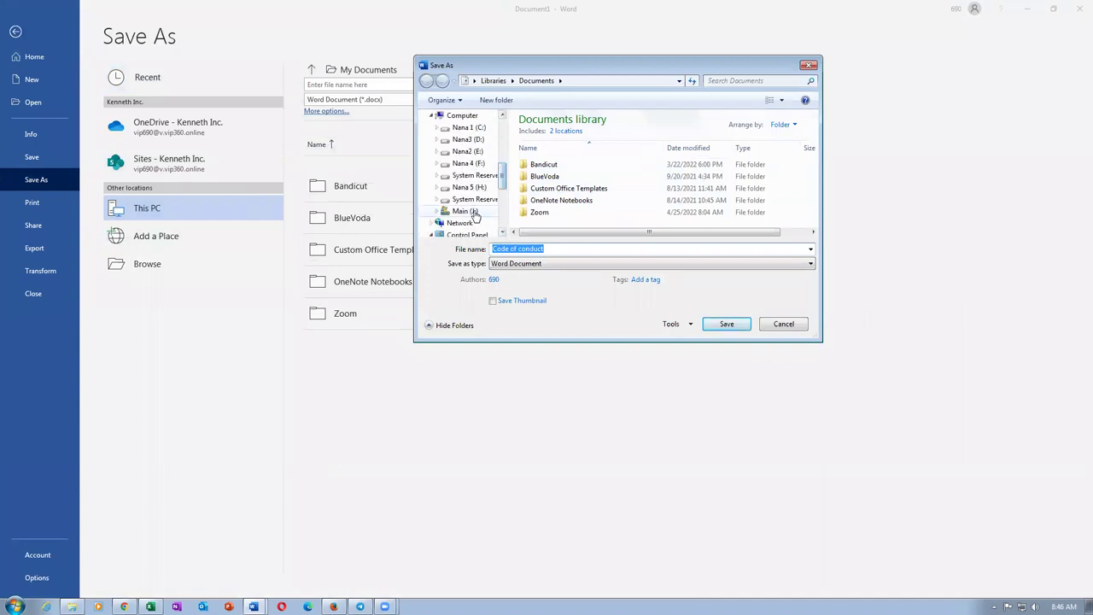
click(566, 147)
double_click(565, 147)
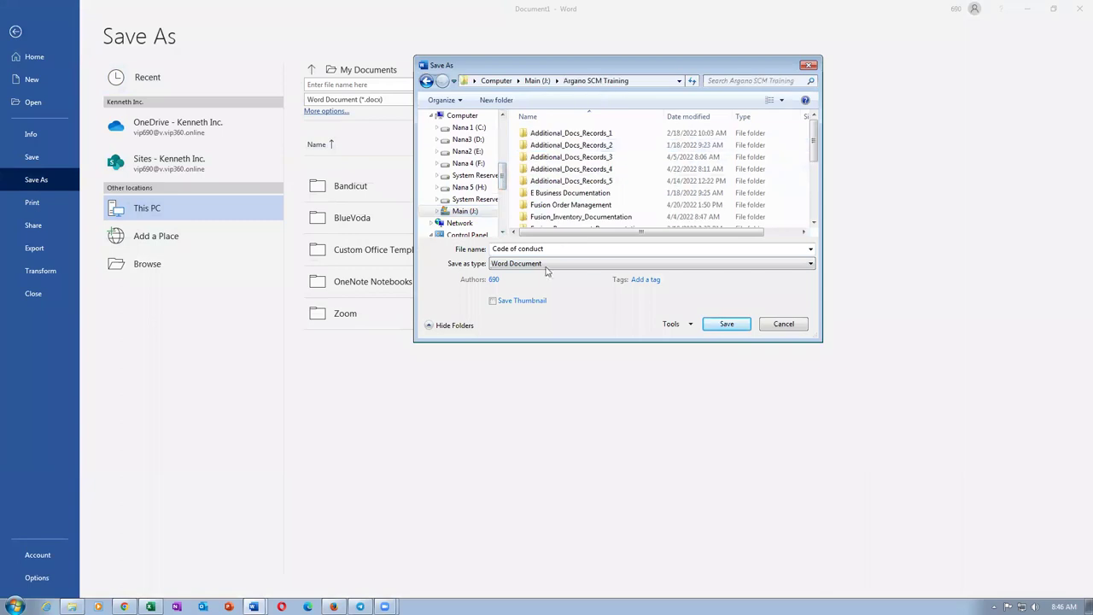
click(540, 248)
key(Home)
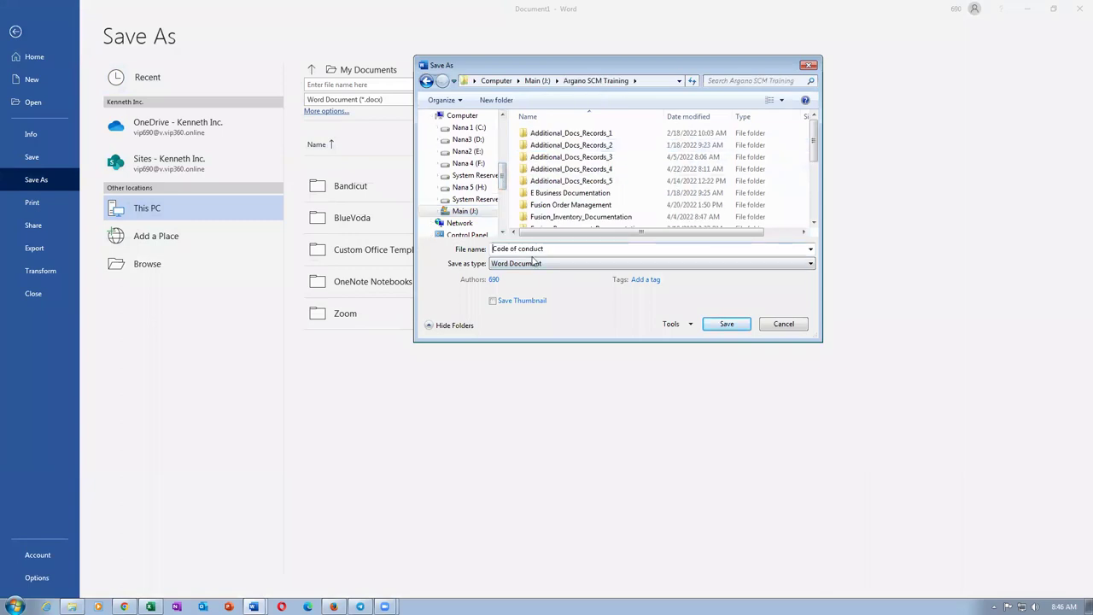
text(t01_)
click(726, 325)
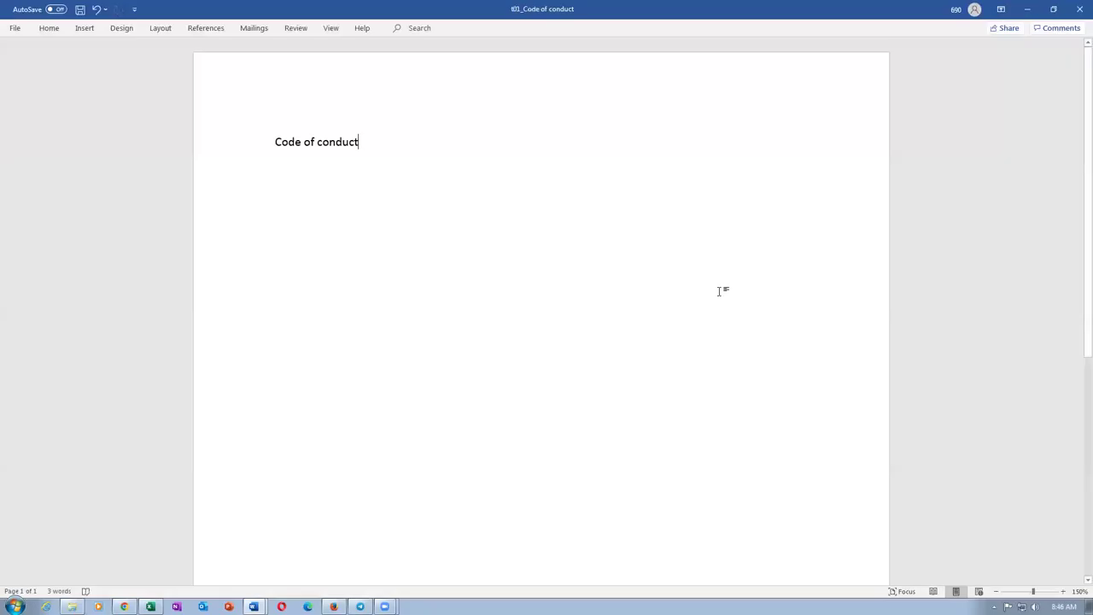
click(1077, 8)
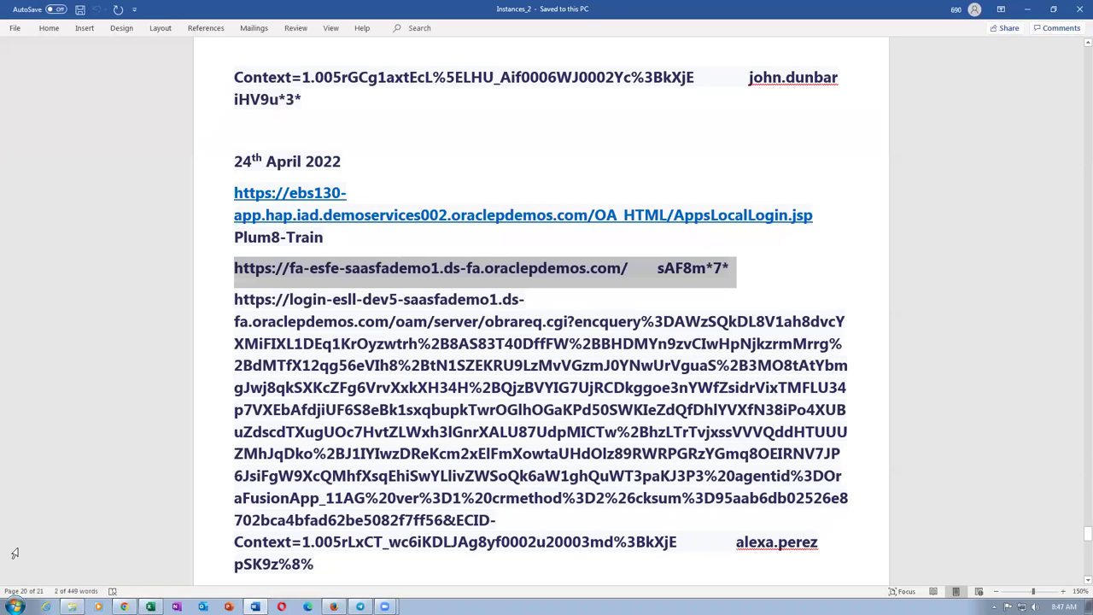
key(alt+Tab)
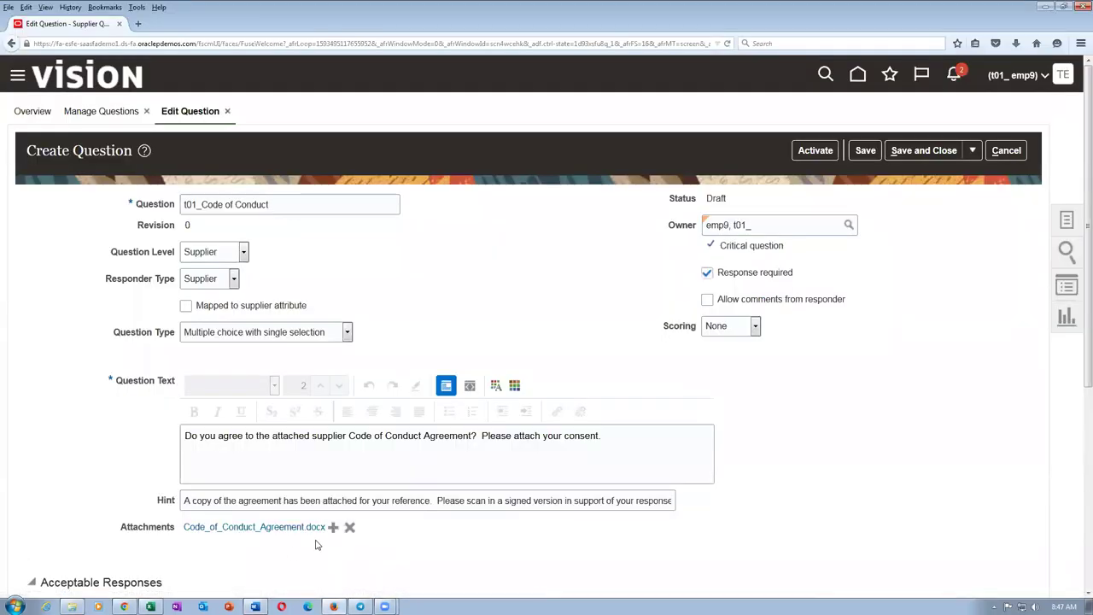
Step: Delete the Code_of_Conduct_Agreement.docx attachment and start a new To Supplier attachment
click(349, 526)
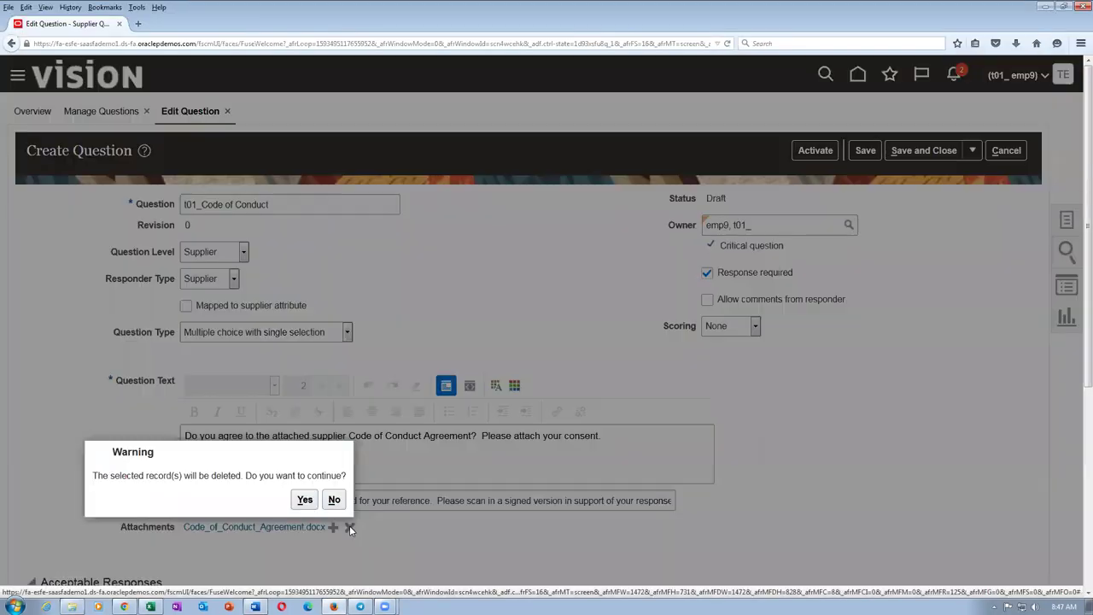
click(305, 500)
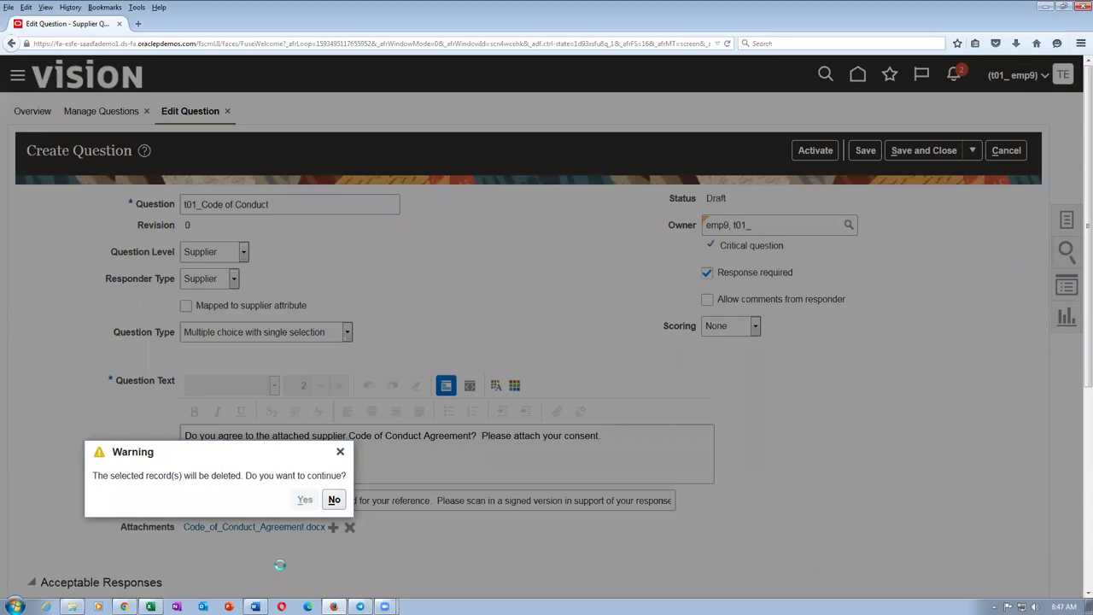
click(214, 527)
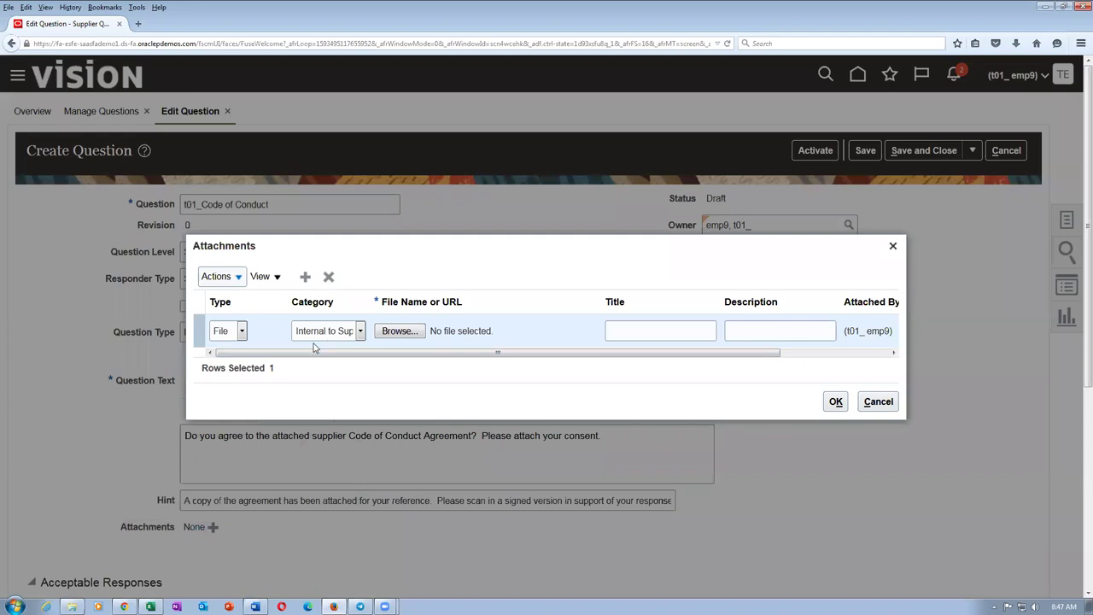
click(317, 339)
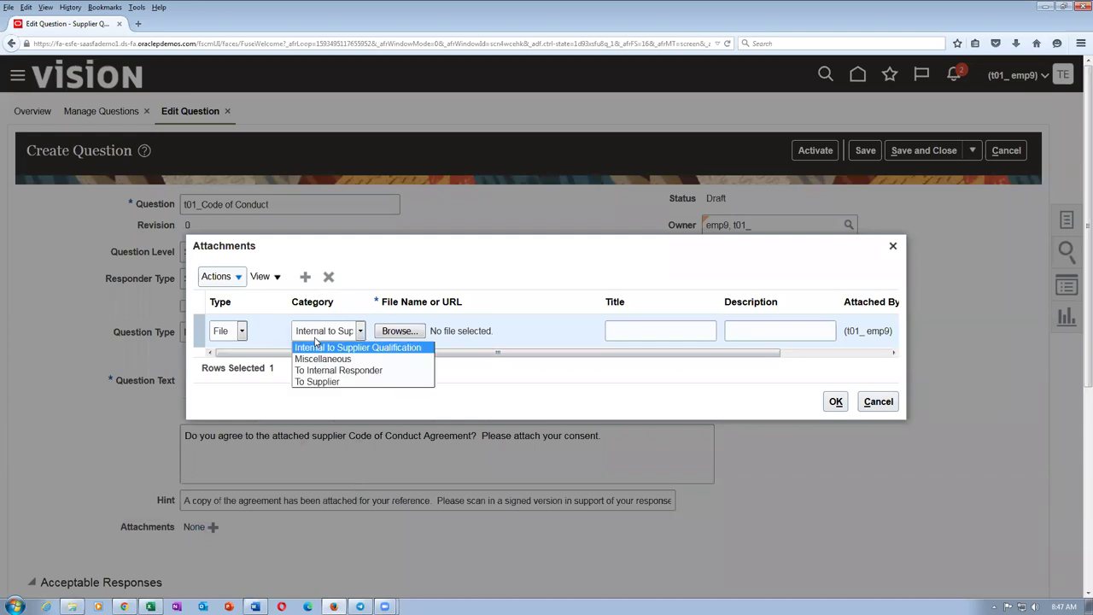
click(316, 383)
Step: Upload t01_Code of conduct.docx with a description and confirm the attachment
click(409, 339)
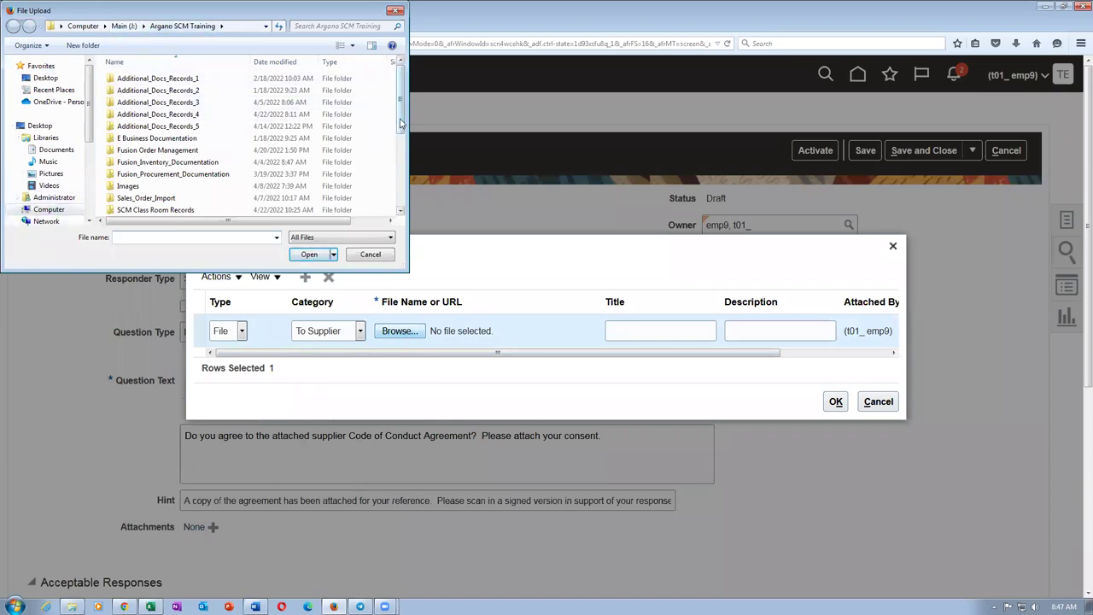
scroll(400, 124, down, 5)
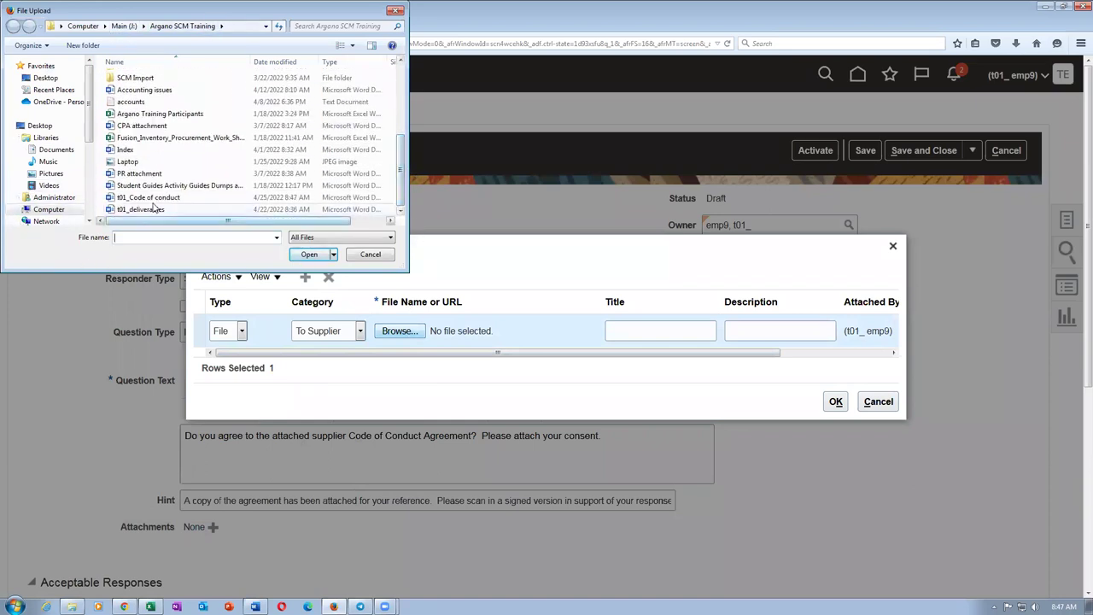
click(149, 198)
click(309, 254)
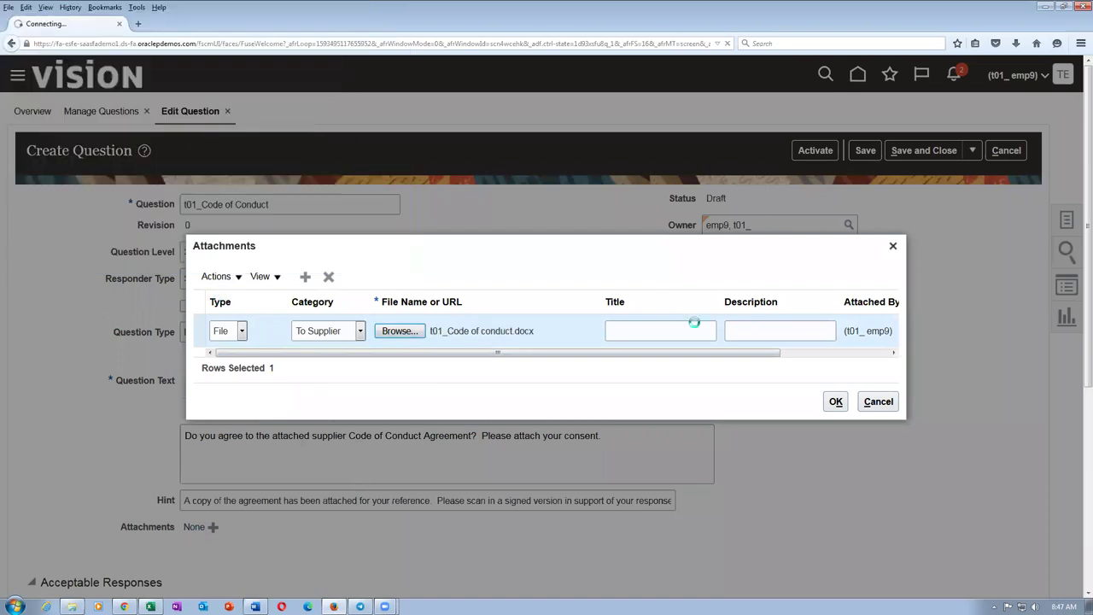
click(765, 330)
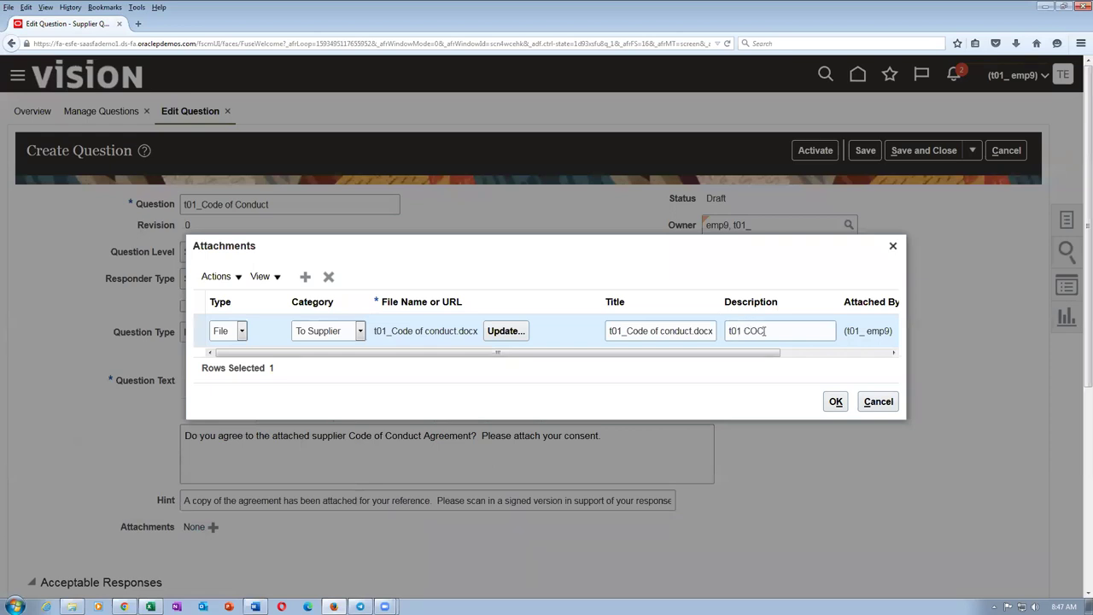
click(837, 402)
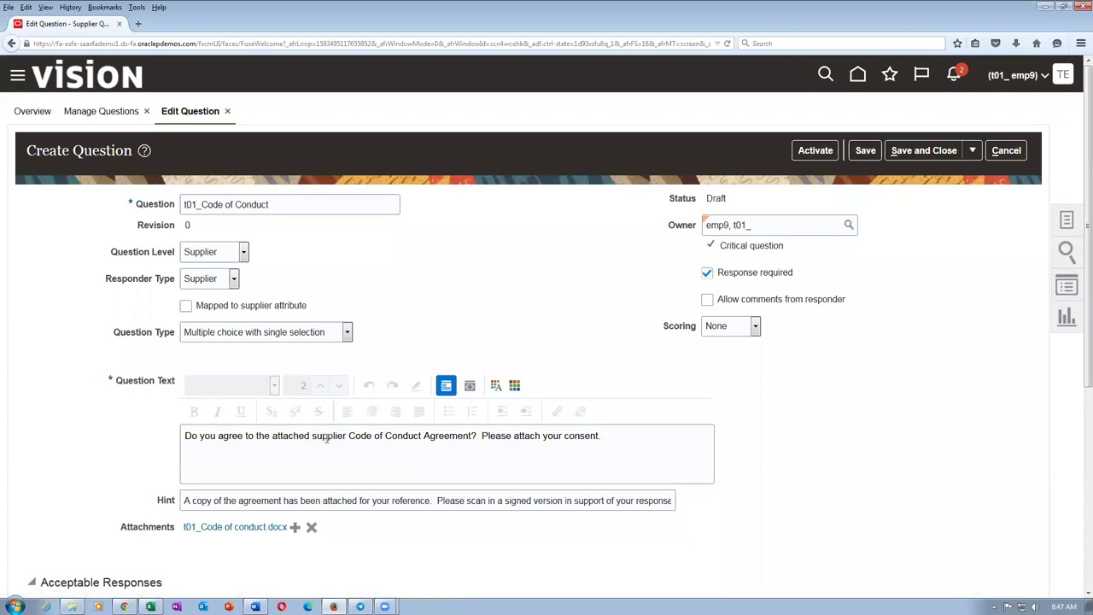
scroll(817, 428, down, 5)
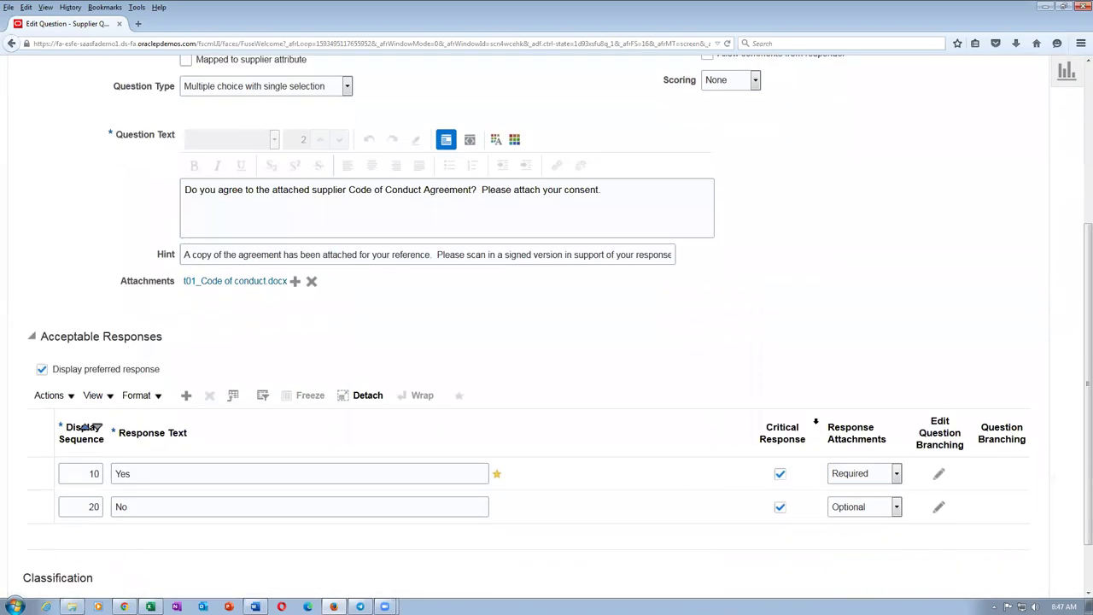
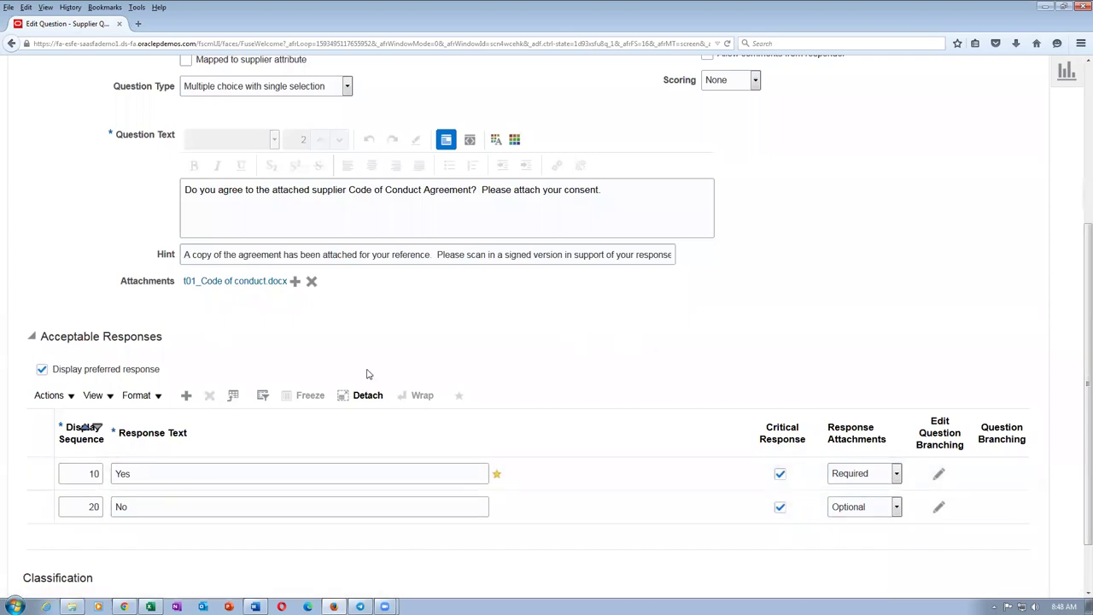
Step: Save the t01_Code of Conduct draft, activate it, then save and close it
scroll(368, 374, up, 4)
scroll(368, 383, down, 5)
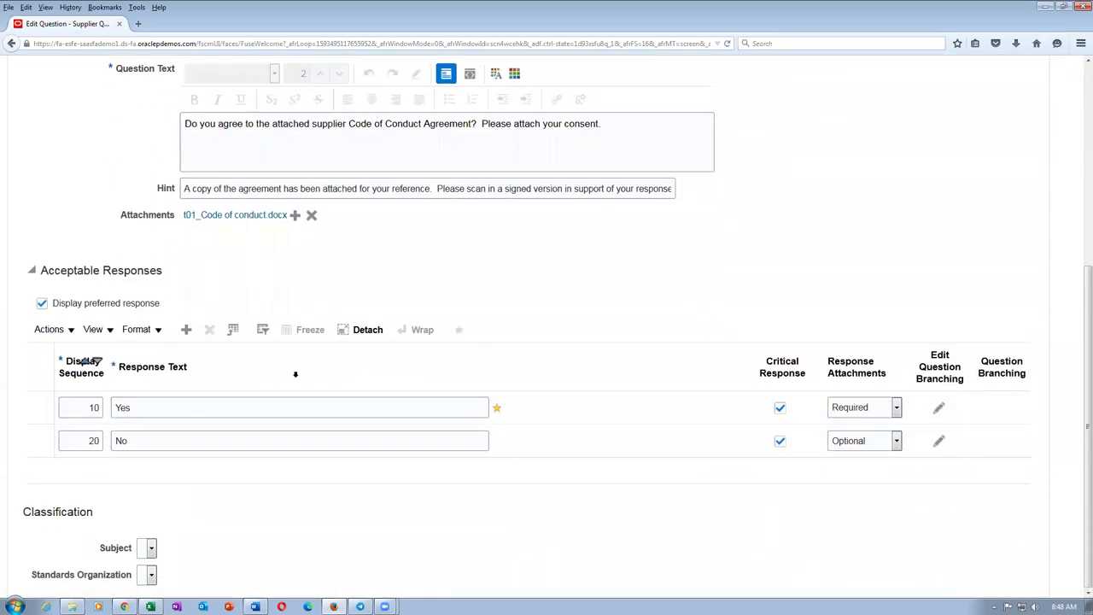
scroll(295, 373, up, 4)
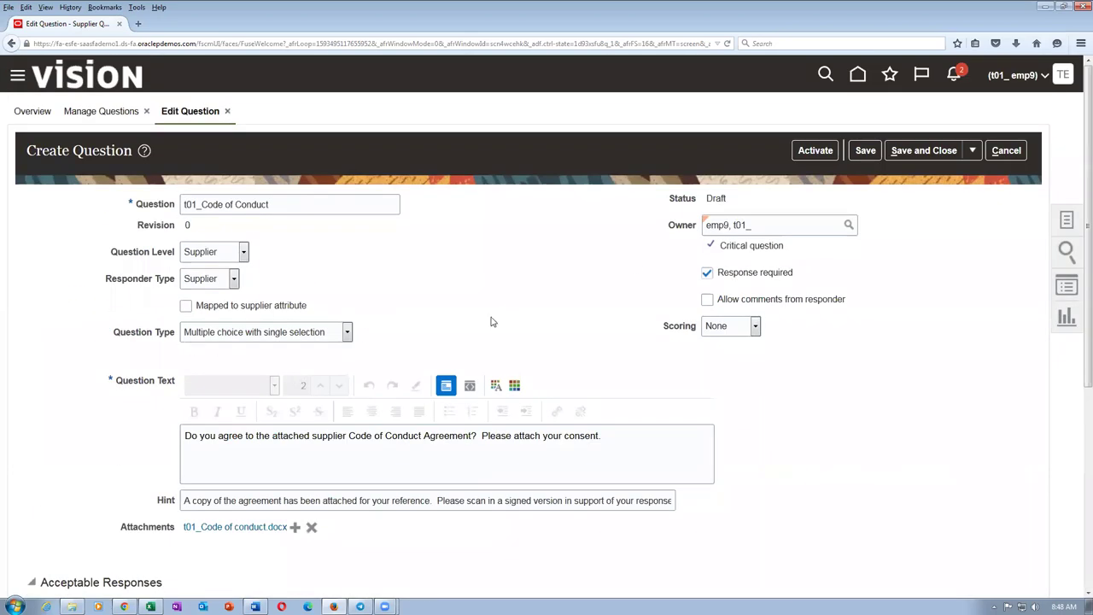
click(865, 151)
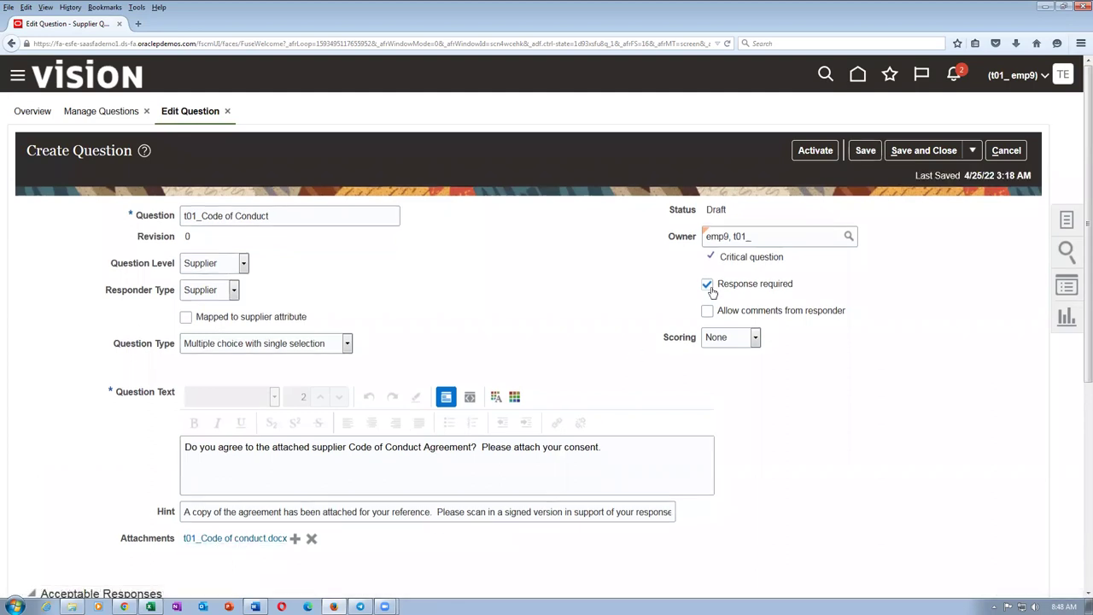
click(825, 155)
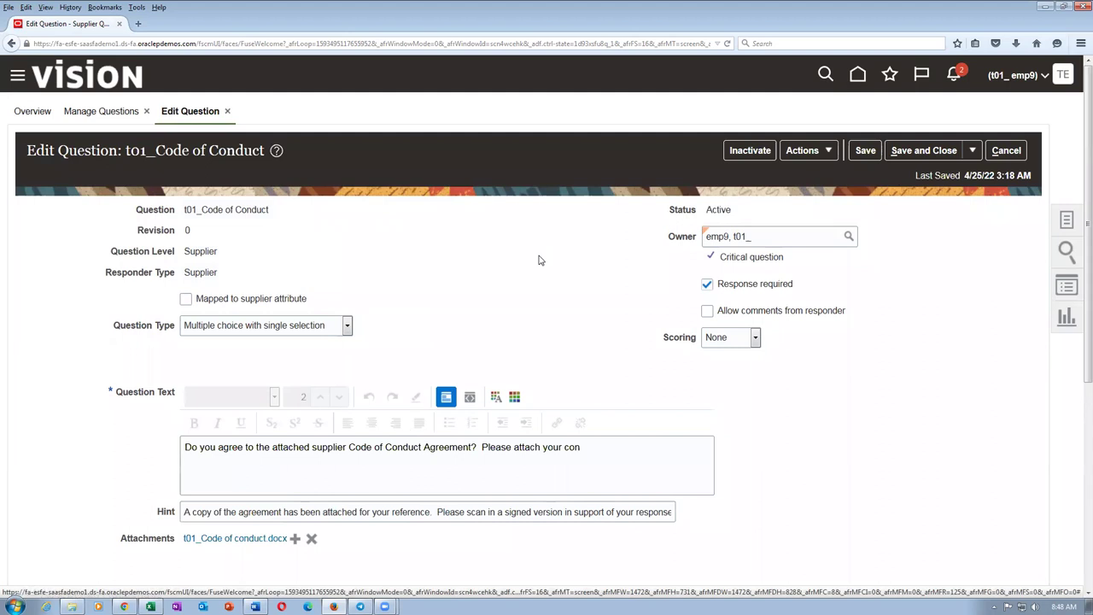
scroll(384, 388, down, 4)
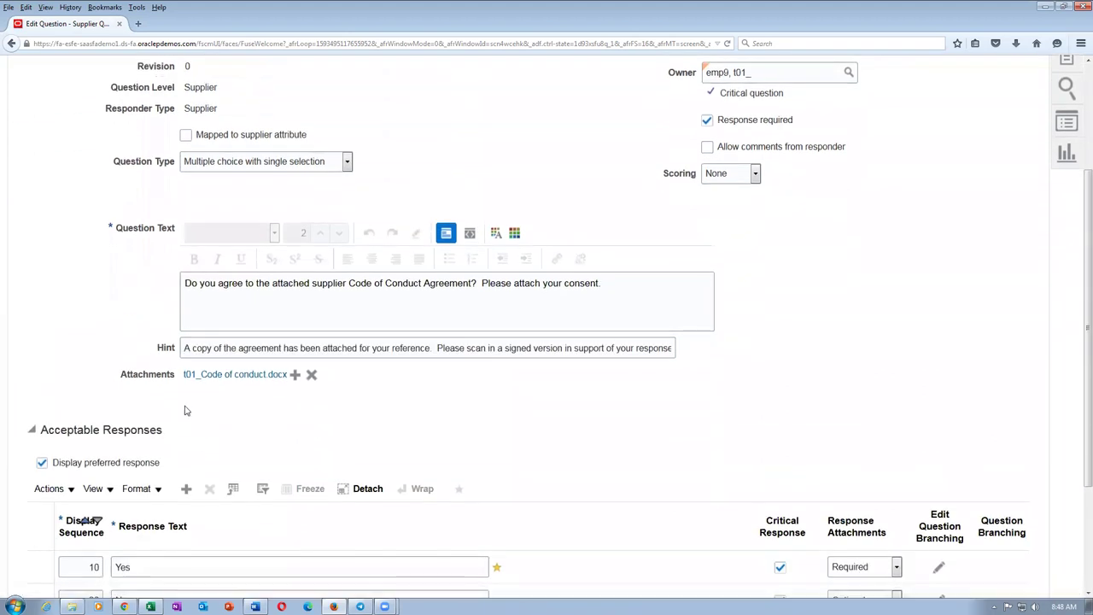
scroll(546, 202, up, 4)
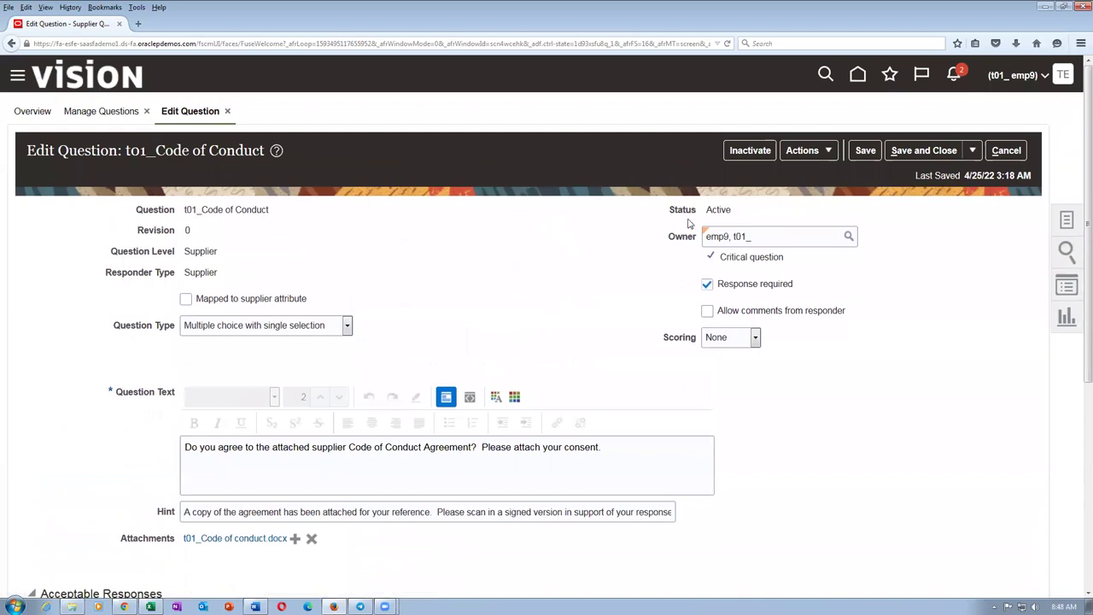
click(924, 150)
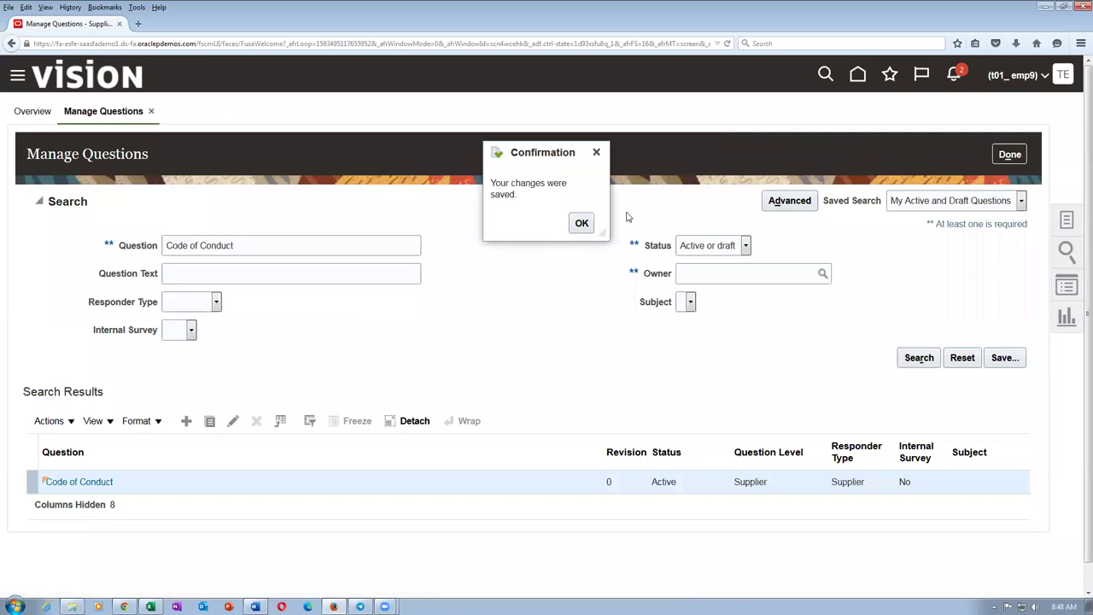
Step: Copy 'Compliance Review' from Excel cell E374 and select the Question search term
click(584, 224)
key(alt+Tab)
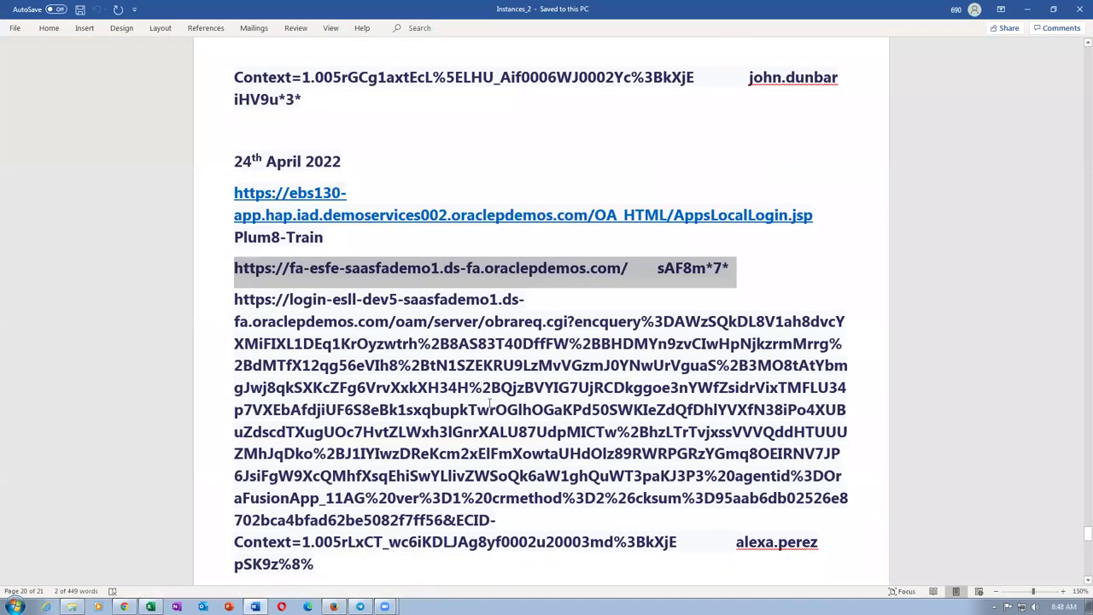
key(alt+Tab)
key(alt+Tab)
key(alt+Tab)
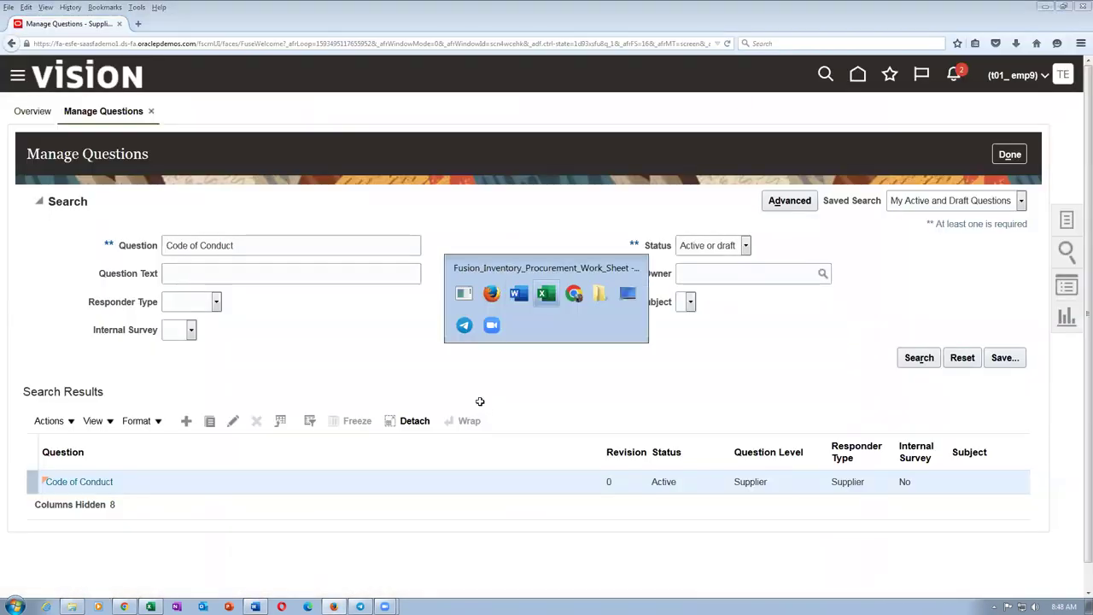
click(454, 291)
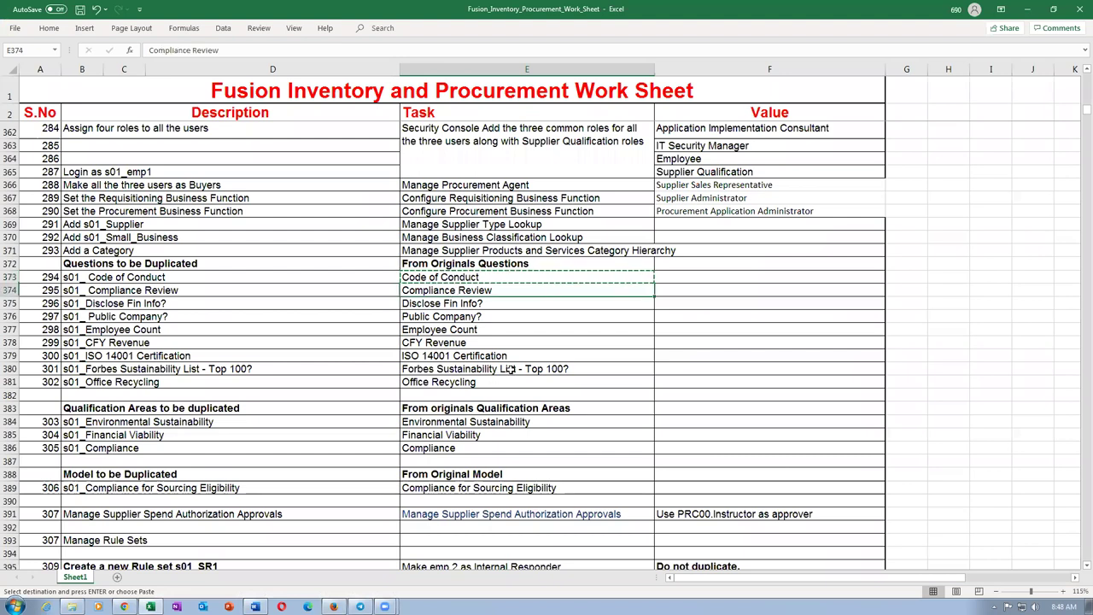
key(ctrl+c)
key(alt+Tab)
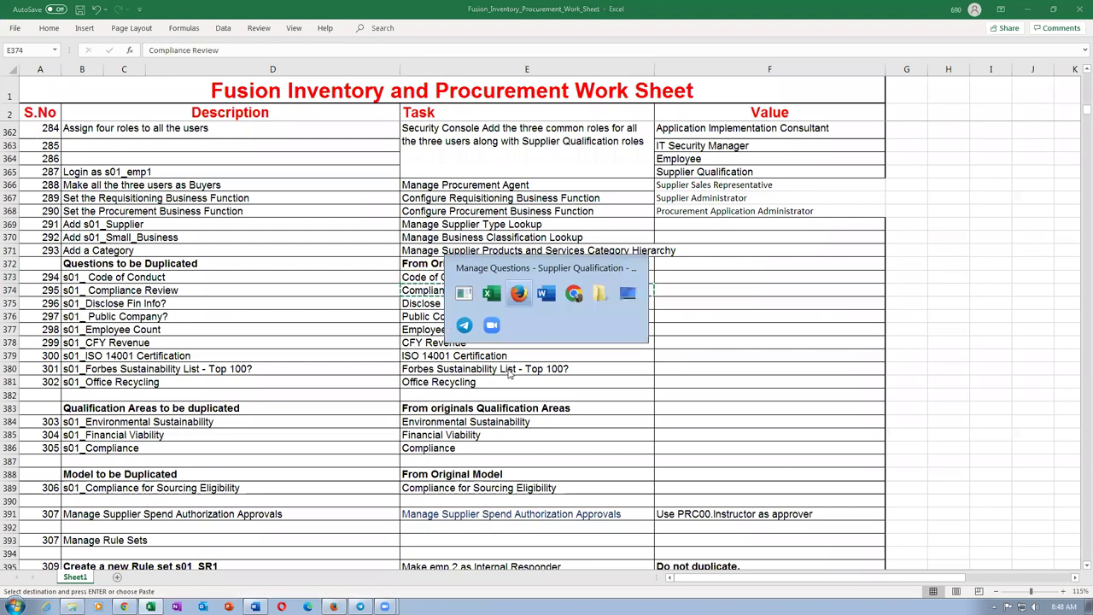
triple_click(241, 245)
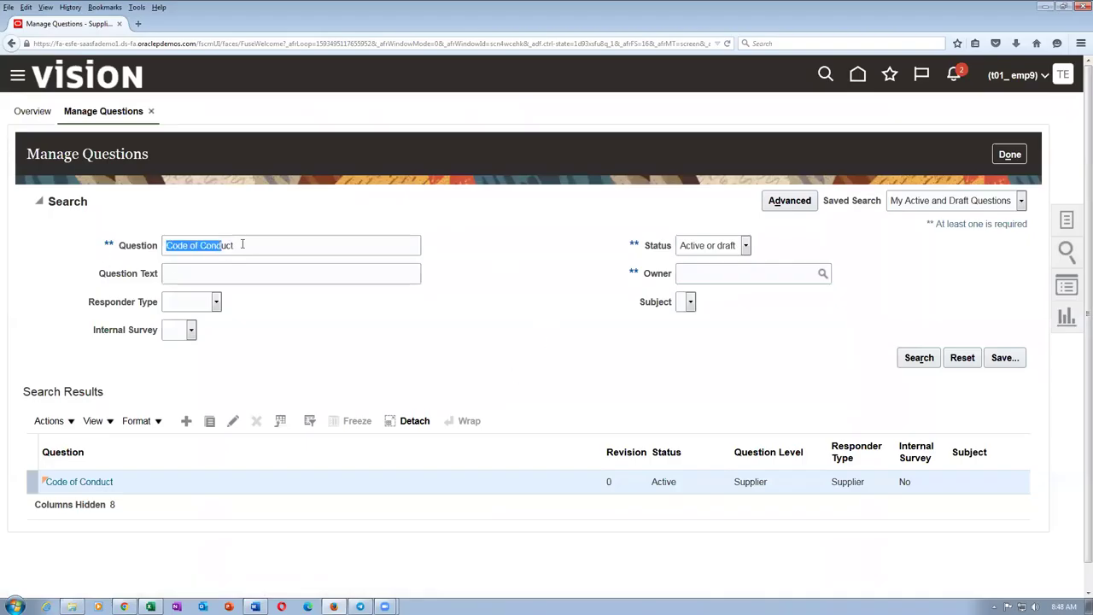
Step: Search for Compliance Review and duplicate it as t01_Compliance Review
key(ctrl+v)
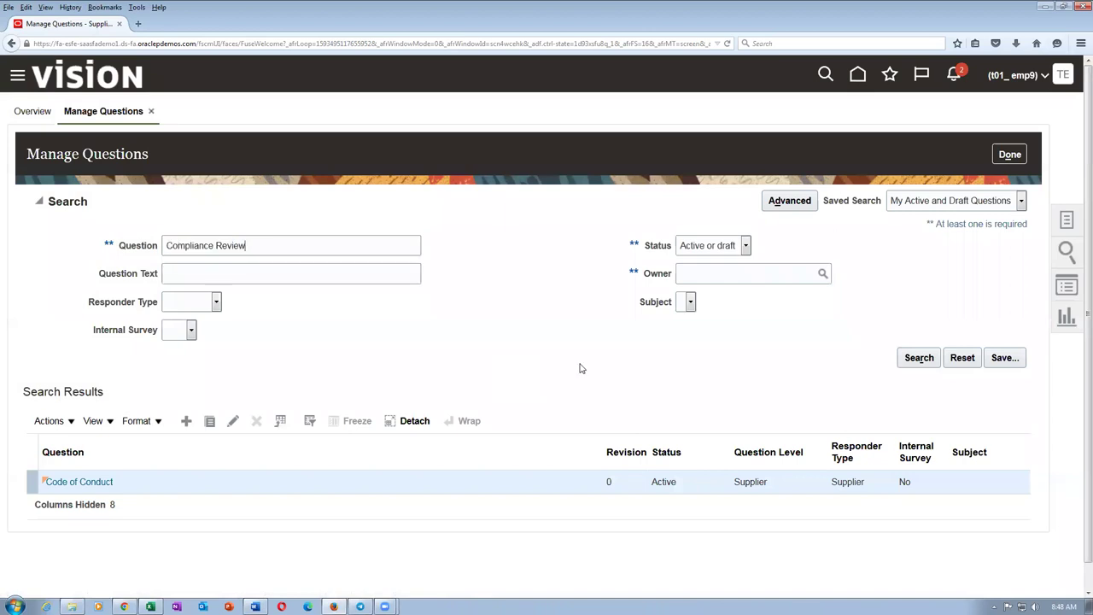
click(920, 358)
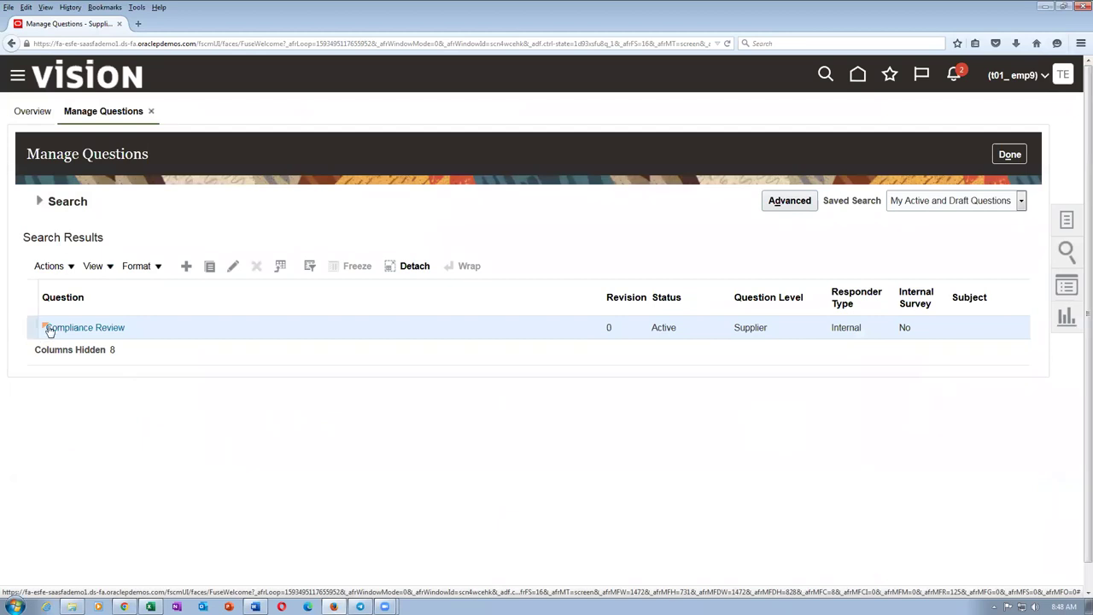
click(210, 266)
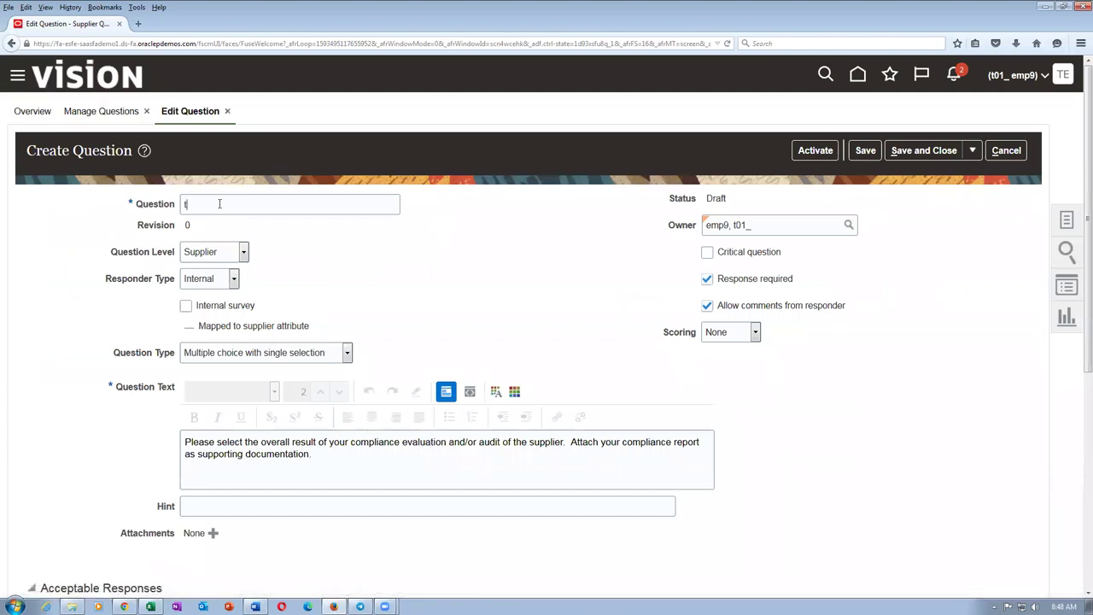
key(ctrl+v)
click(421, 305)
Step: Review the new question's name, question text and three attachment-requiring responses
drag(295, 207, 186, 209)
click(362, 261)
drag(187, 205, 288, 224)
click(320, 283)
scroll(468, 278, down, 5)
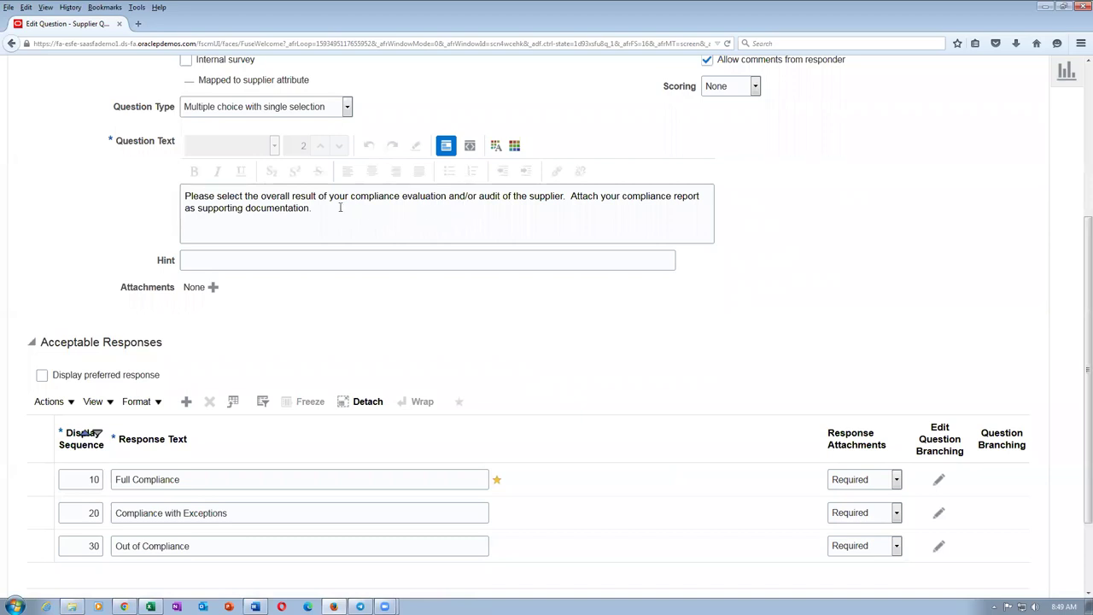
triple_click(303, 208)
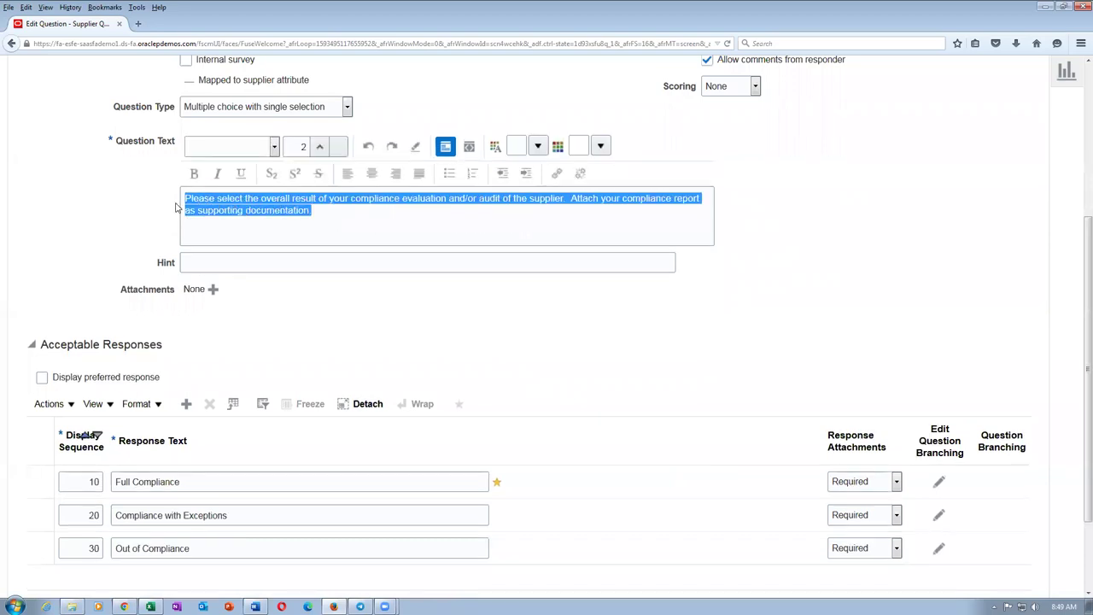
click(337, 326)
scroll(356, 327, down, 2)
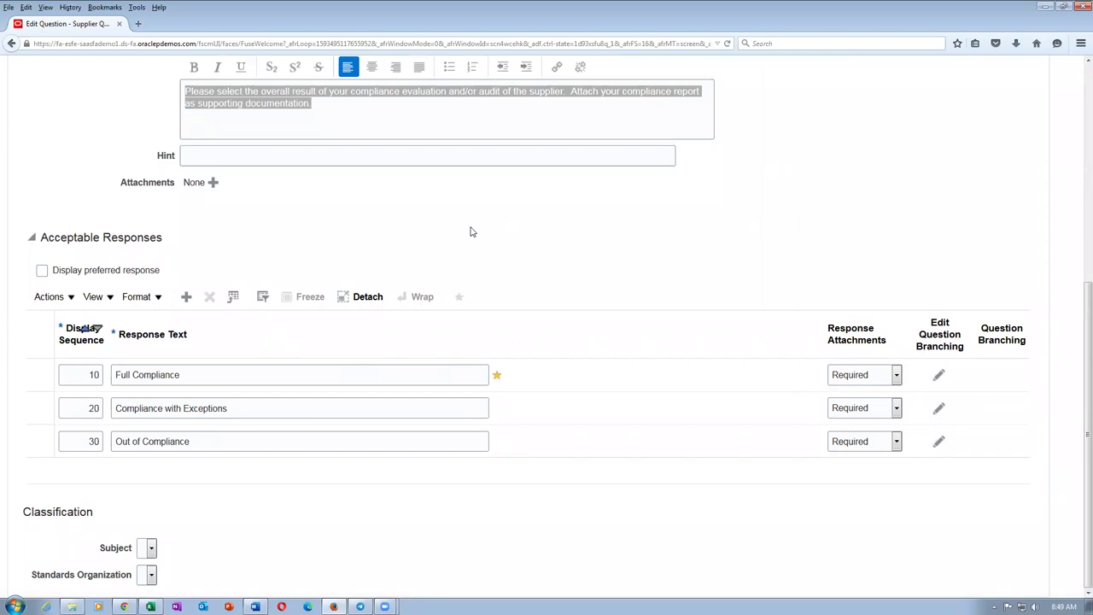
scroll(475, 233, up, 4)
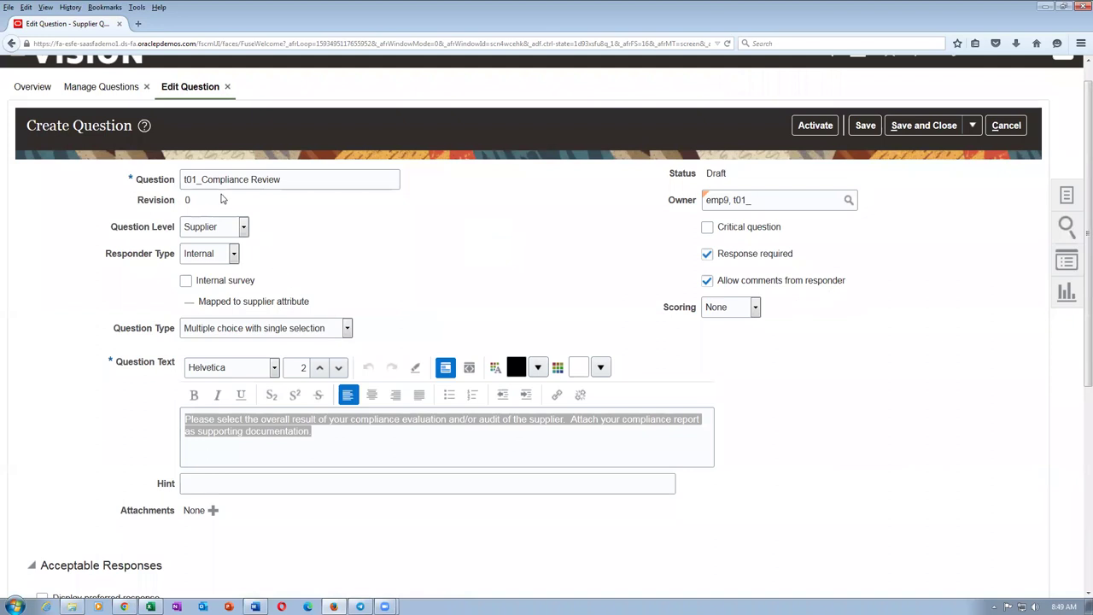
Step: Save and activate t01_Compliance Review, then save and close it and return to Excel
click(865, 126)
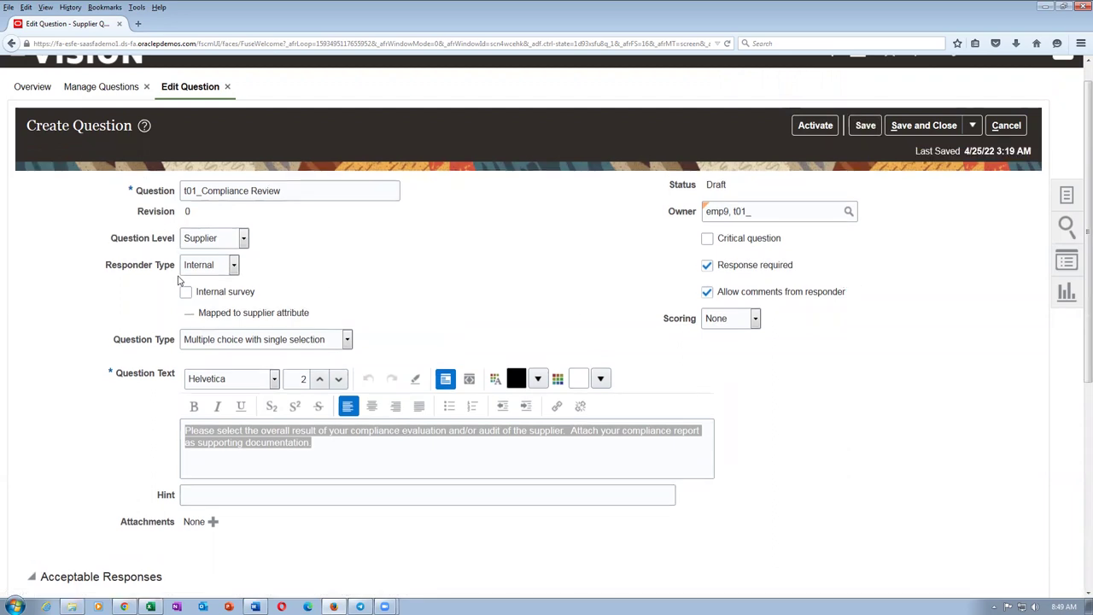
click(815, 125)
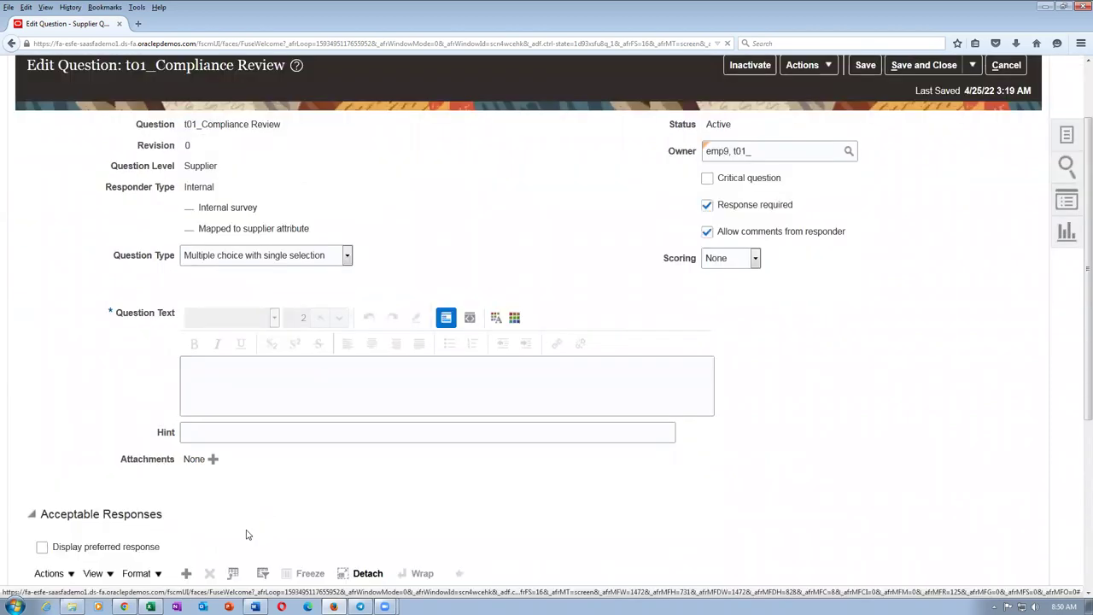
scroll(182, 493, down, 3)
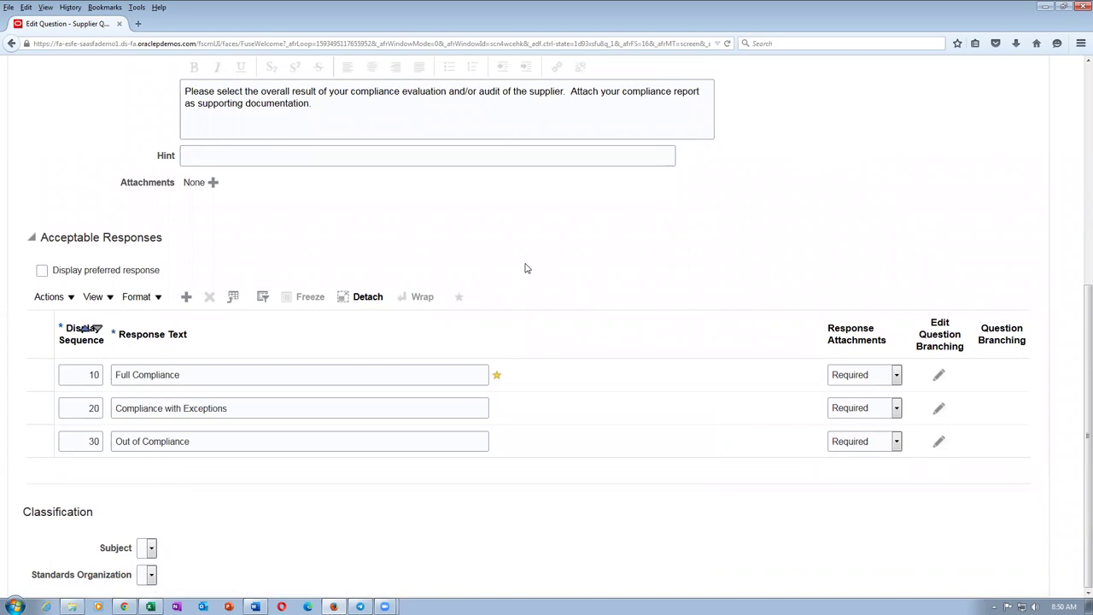
scroll(525, 270, up, 4)
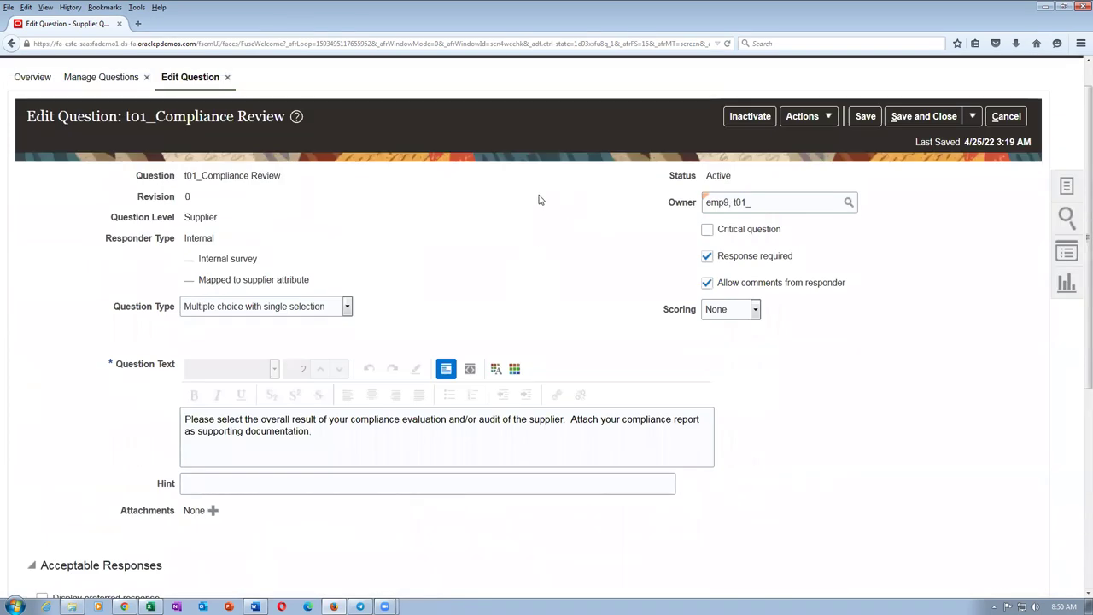
click(935, 121)
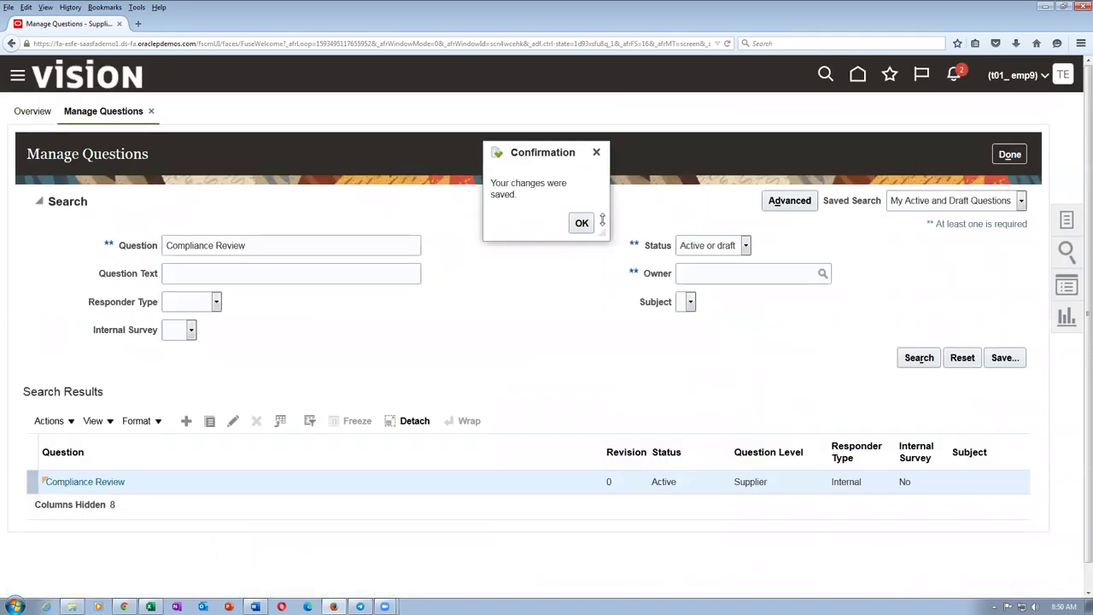
click(580, 224)
key(alt+Tab)
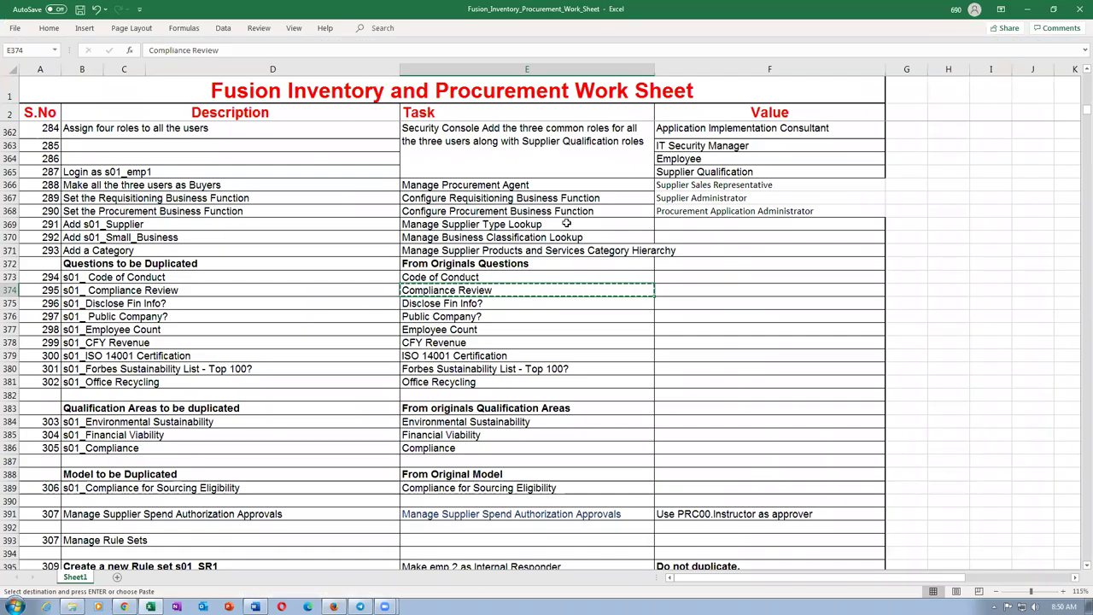
Step: Copy 'Disclose Fin Info?' from cell E375 and select the old Question search term
click(448, 304)
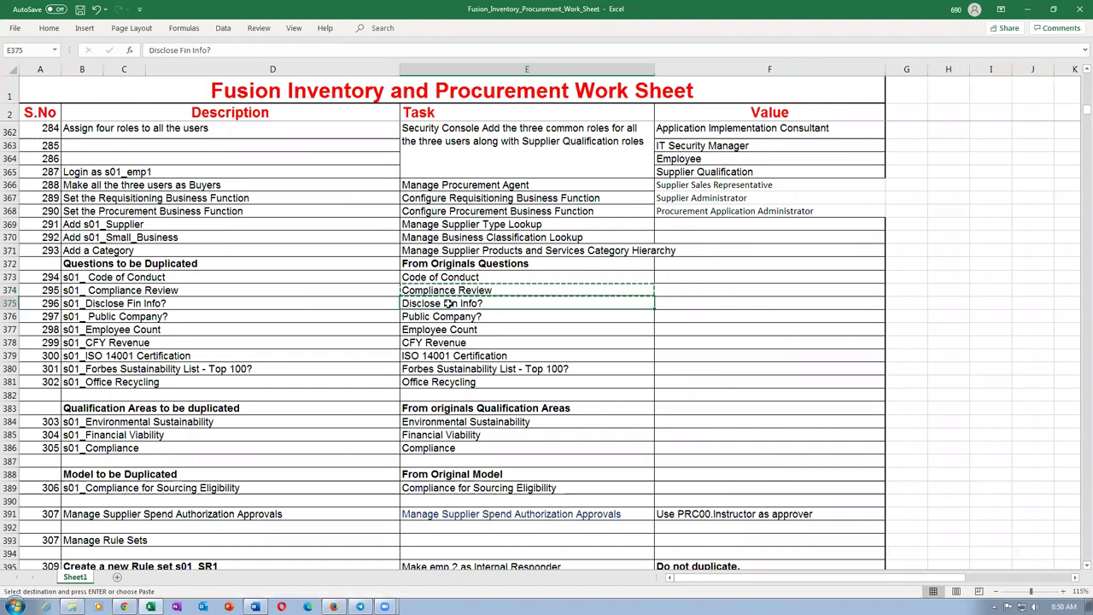
key(ctrl+c)
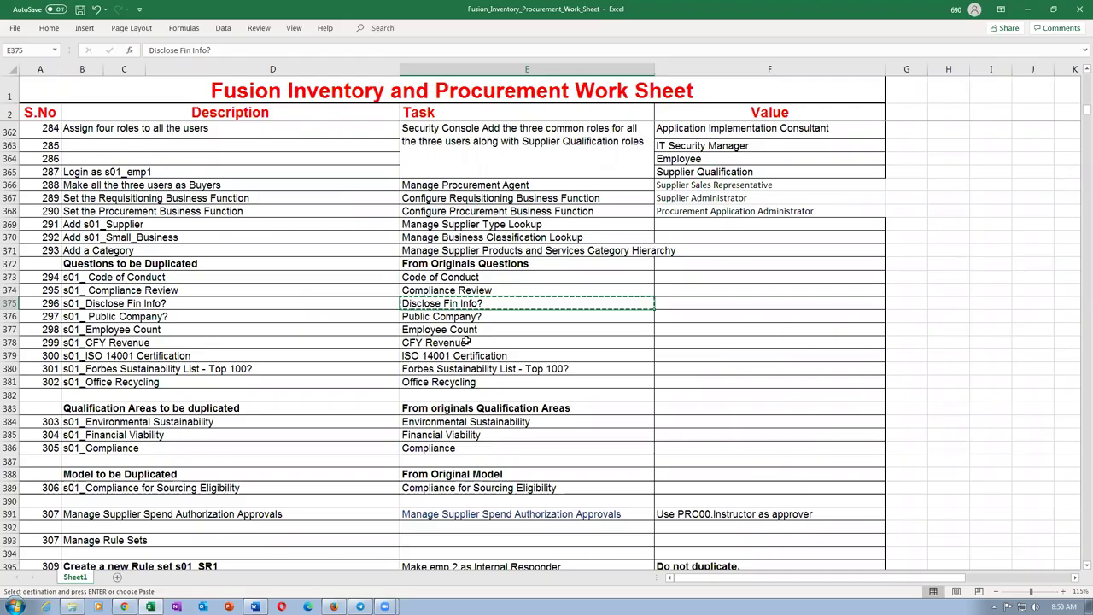
key(alt+Tab)
drag(284, 250, 5, 268)
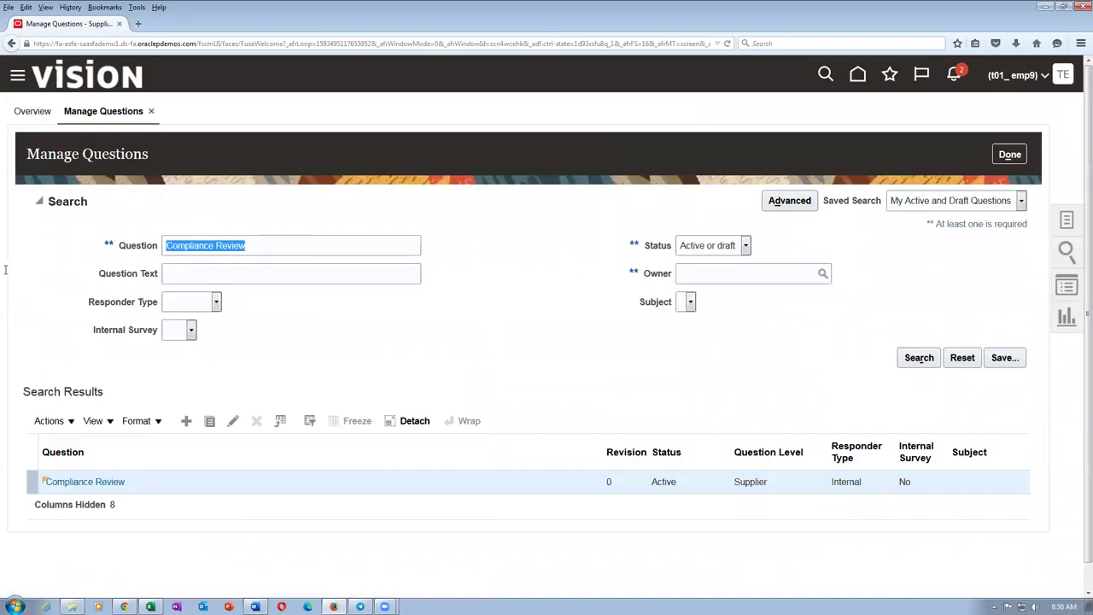
Step: Search for Disclose Fin Info? and duplicate it as t01_Disclose Fin Info?
key(ctrl+v)
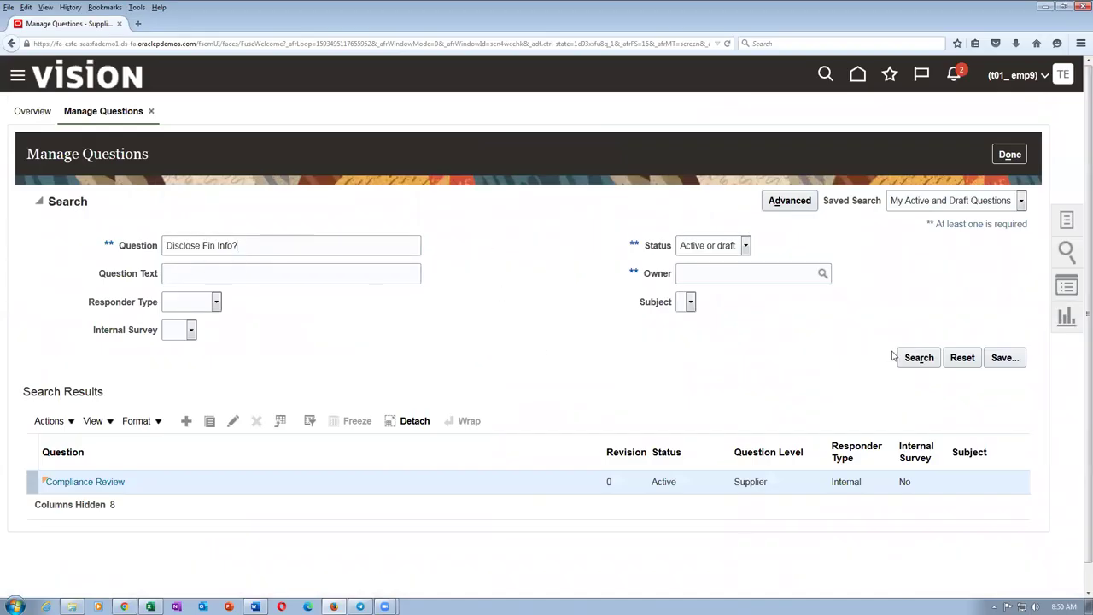
click(917, 359)
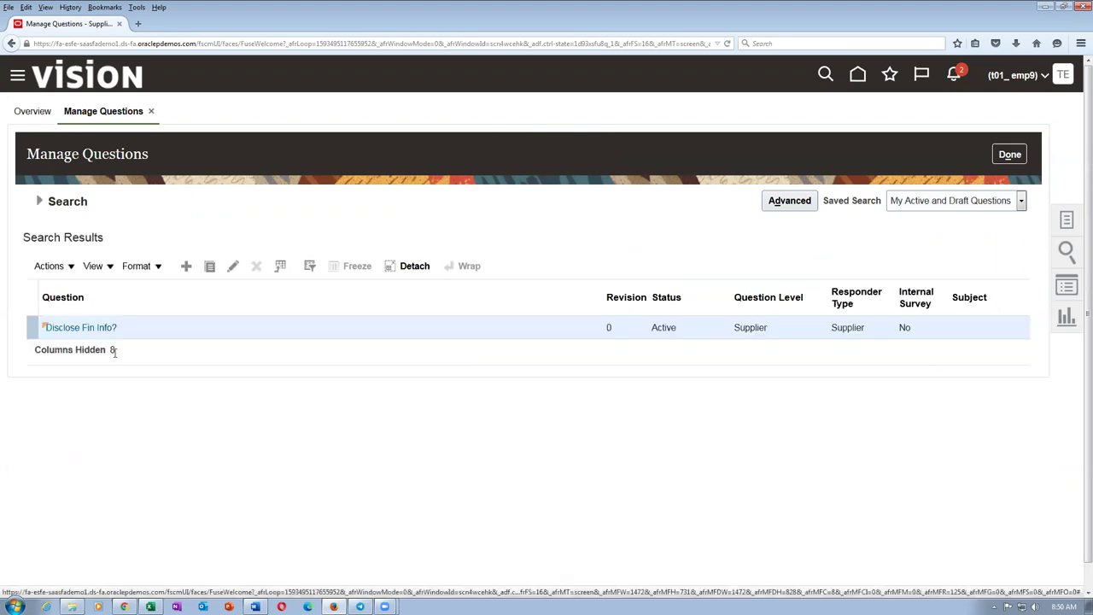
click(208, 267)
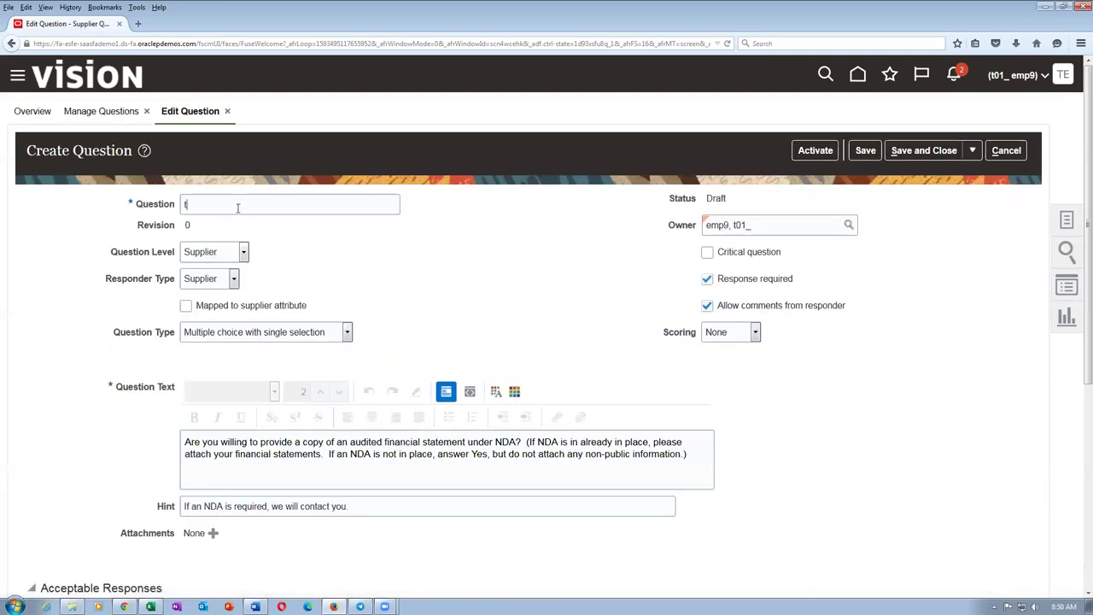
text(Disclose Fin Info?)
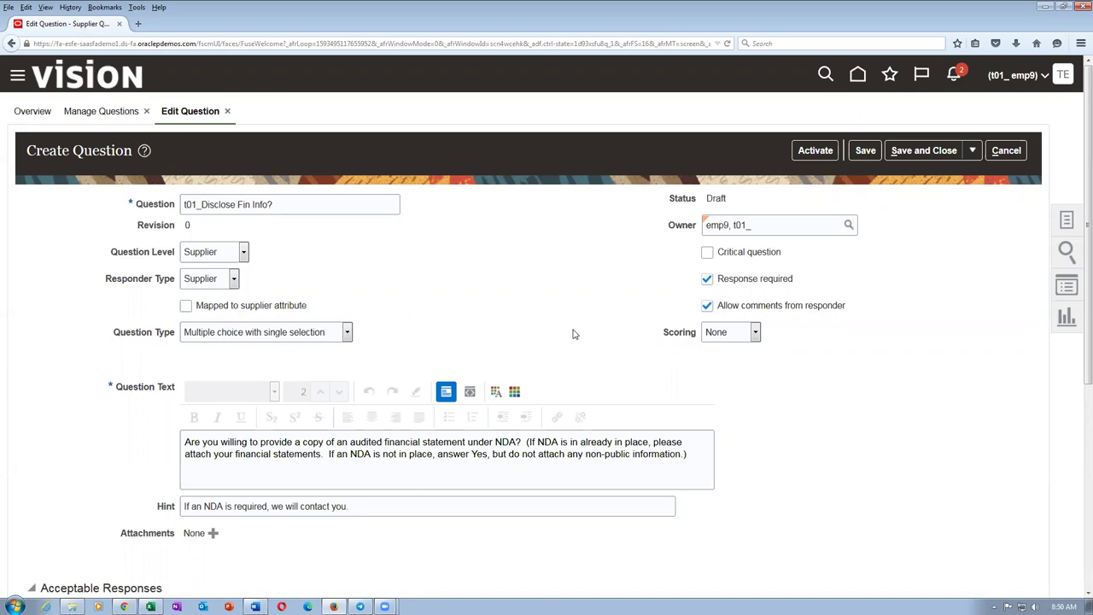
Step: Review the duplicated question's text and responses
scroll(538, 345, down, 4)
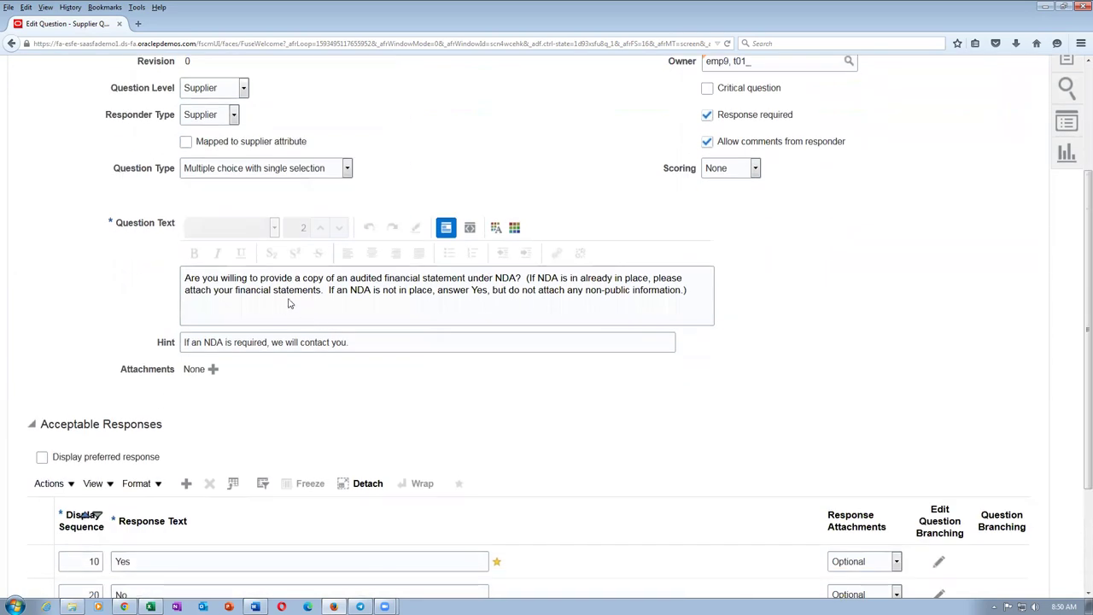
click(497, 280)
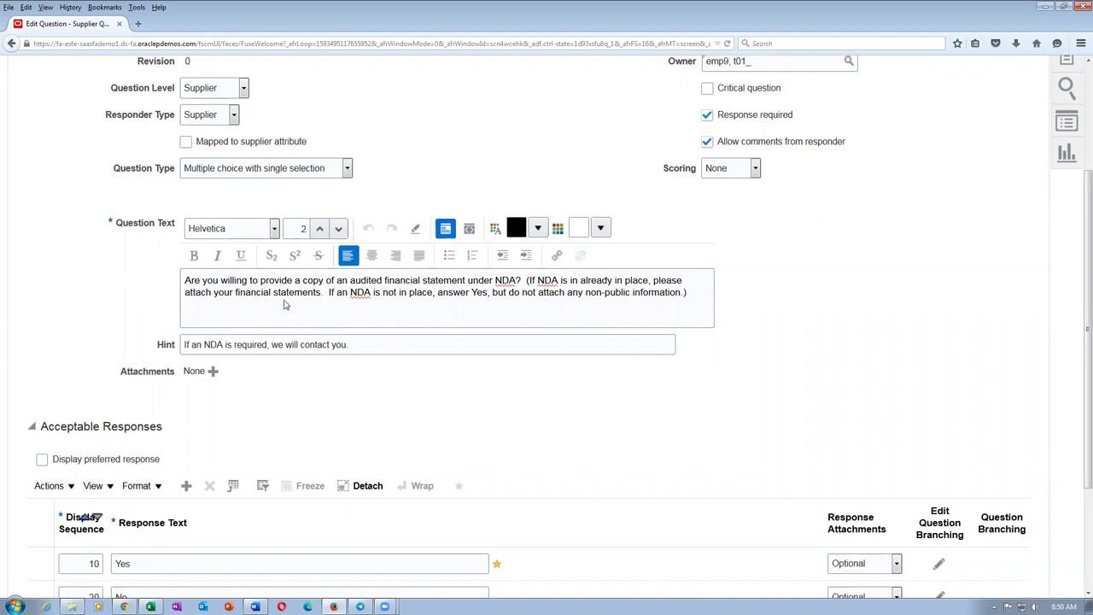
drag(242, 280, 694, 291)
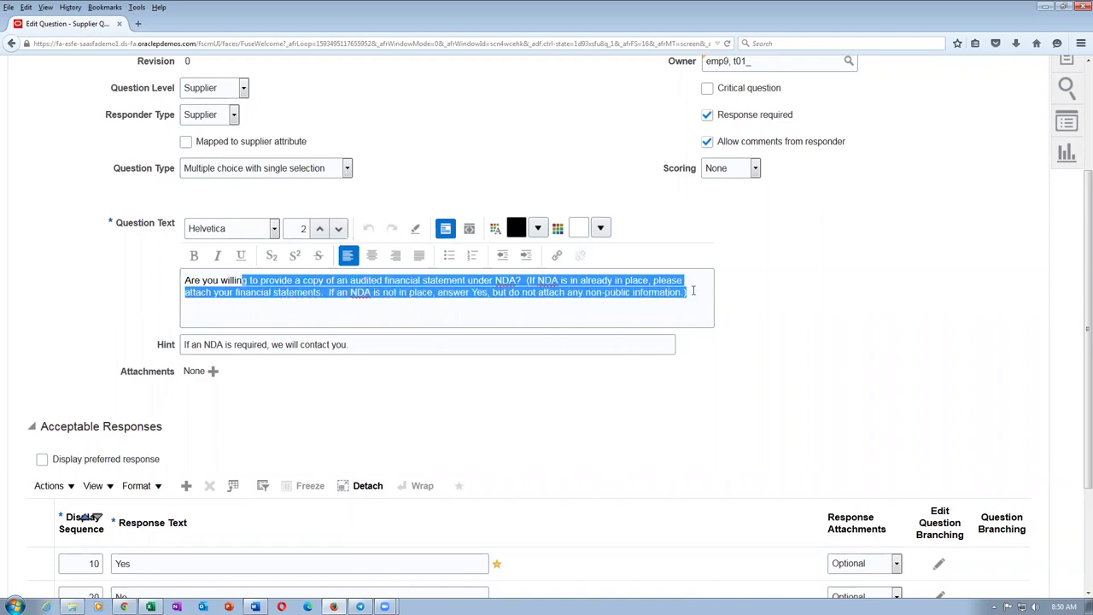
click(451, 425)
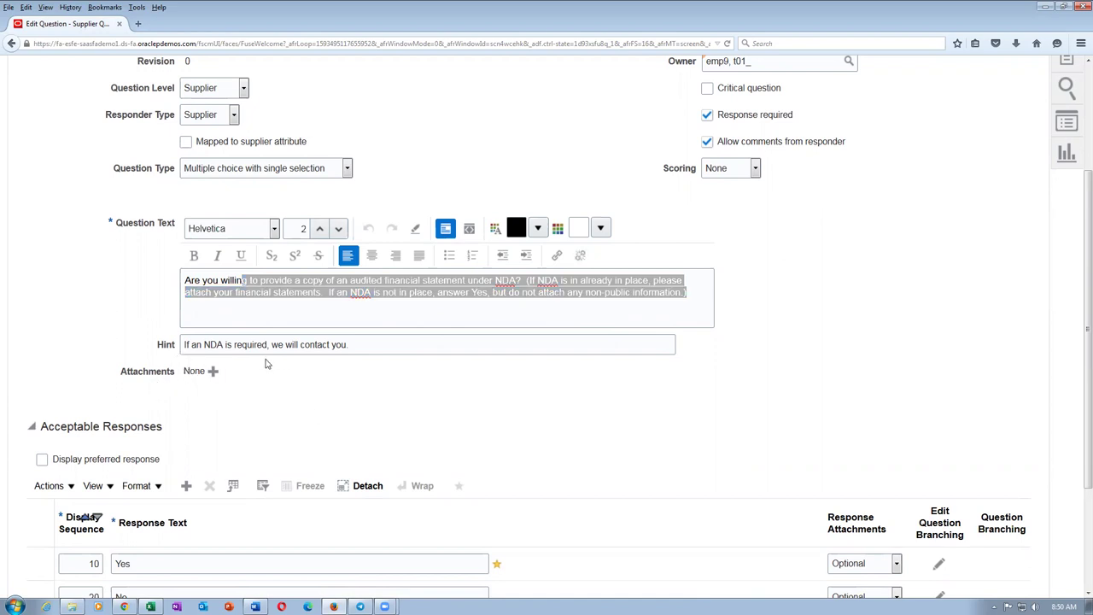
click(345, 321)
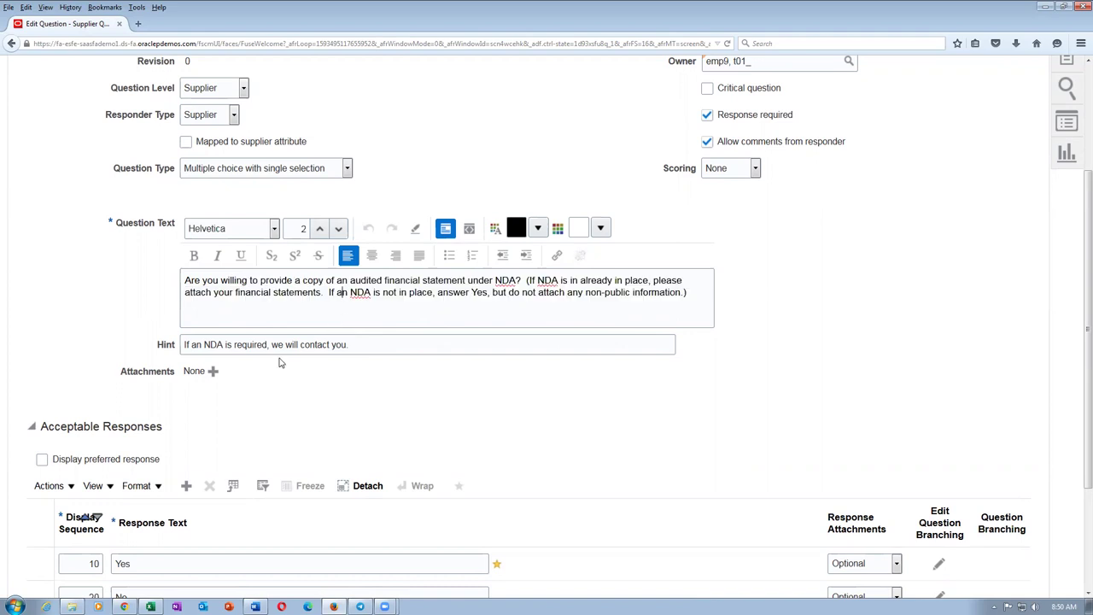
scroll(314, 377, down, 3)
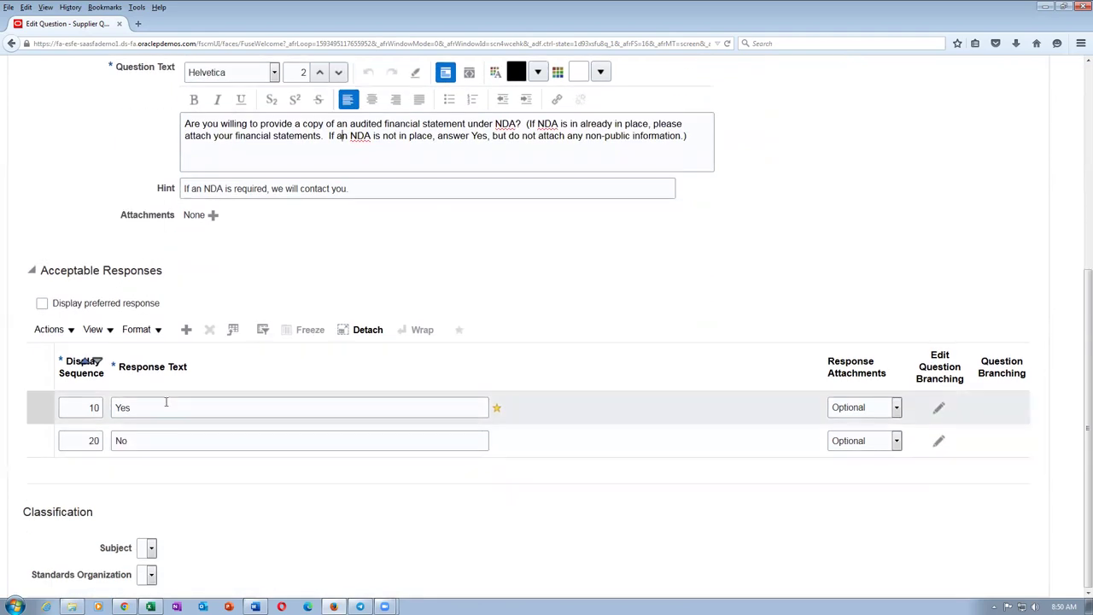
scroll(261, 290, up, 5)
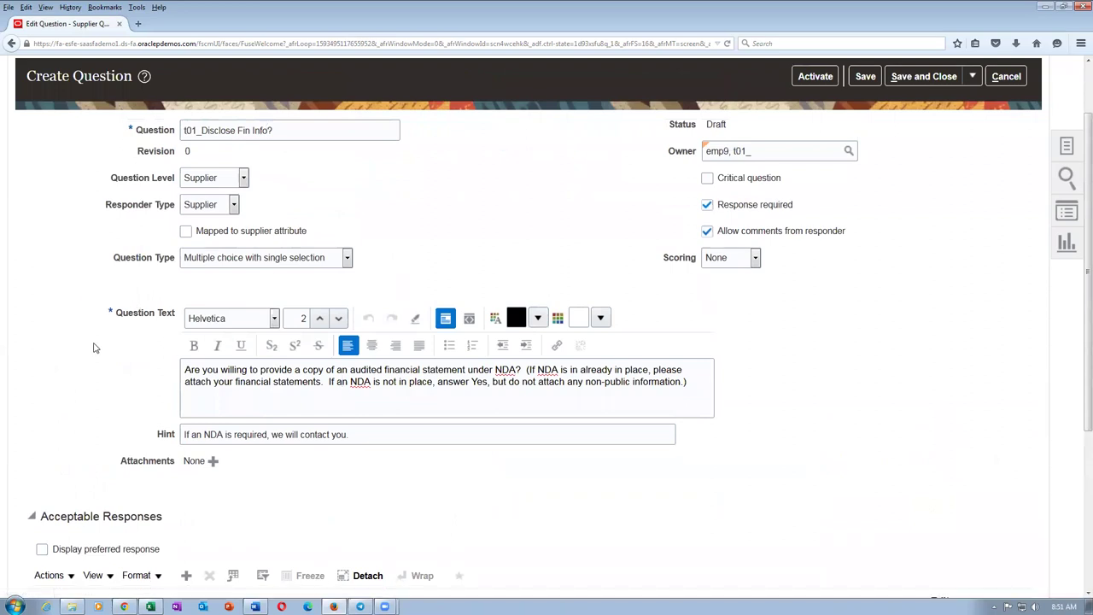
scroll(93, 347, down, 5)
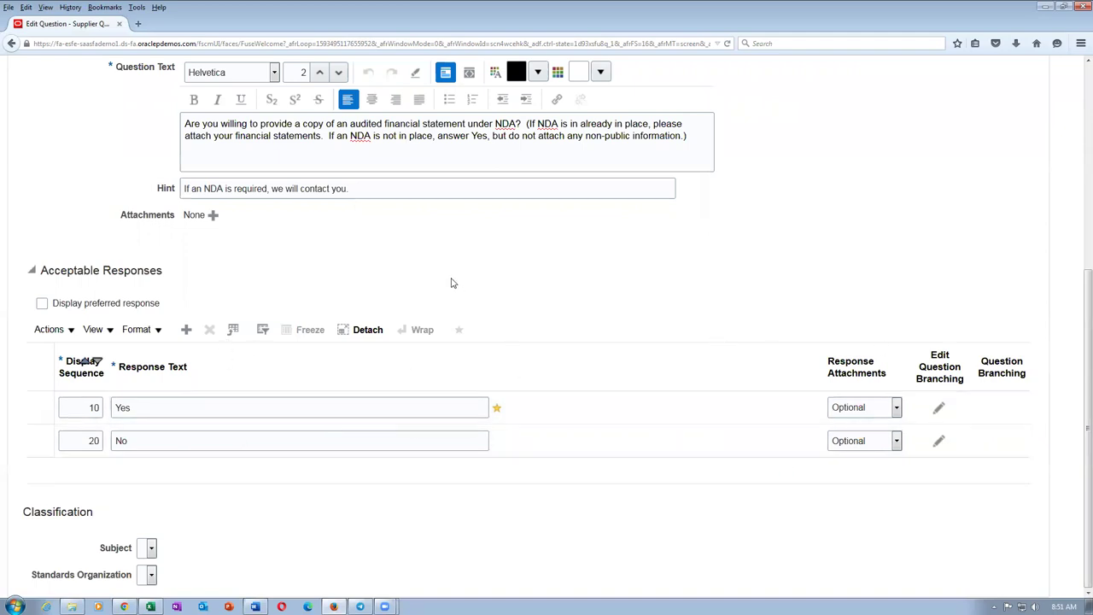
scroll(474, 304, up, 3)
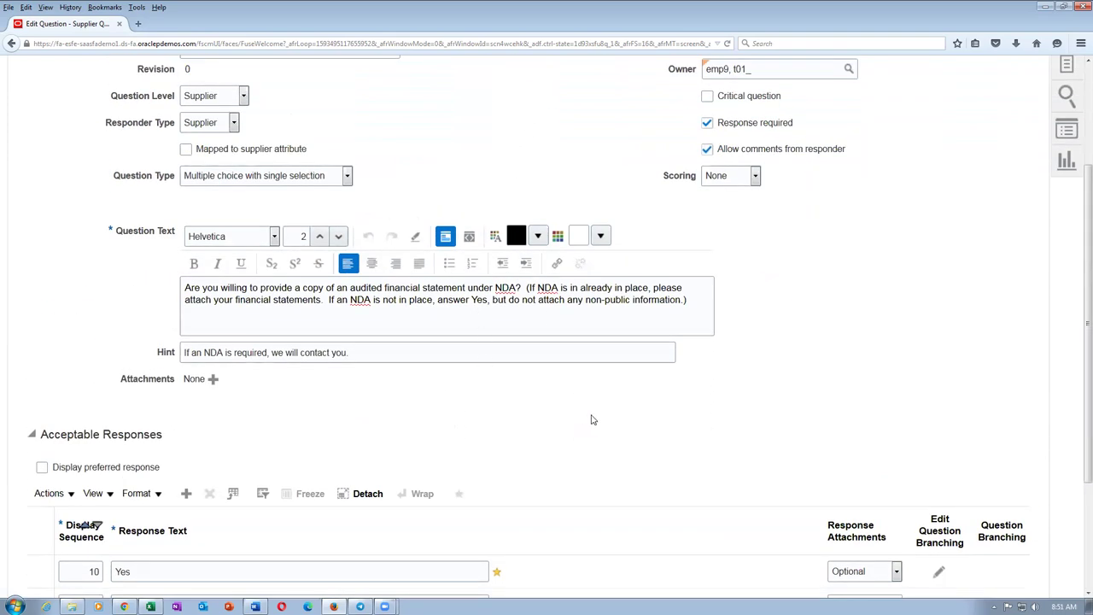
scroll(585, 427, down, 3)
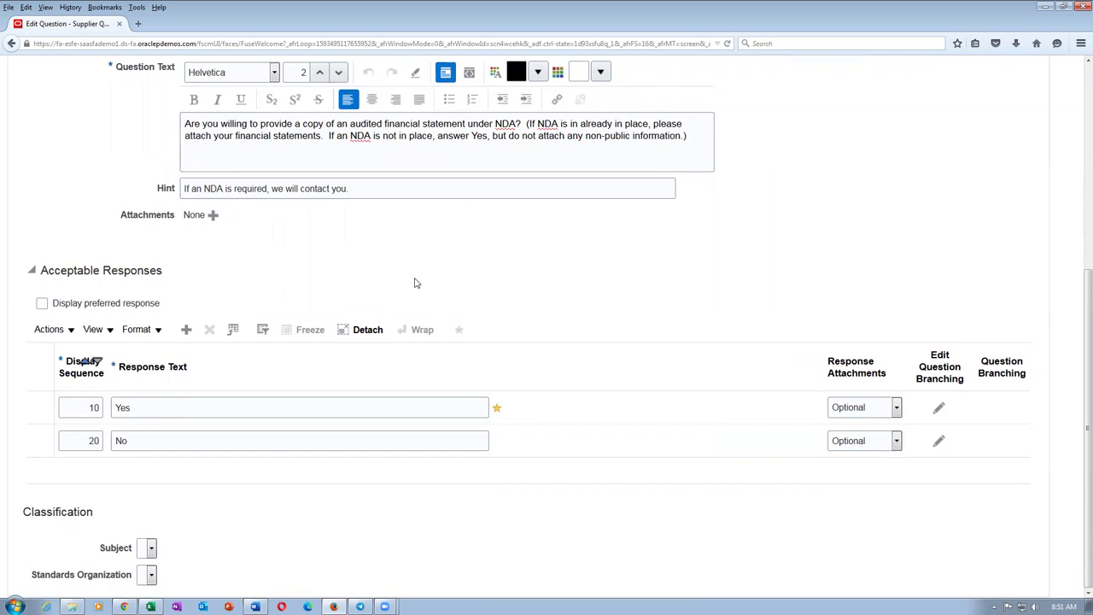
scroll(484, 252, up, 6)
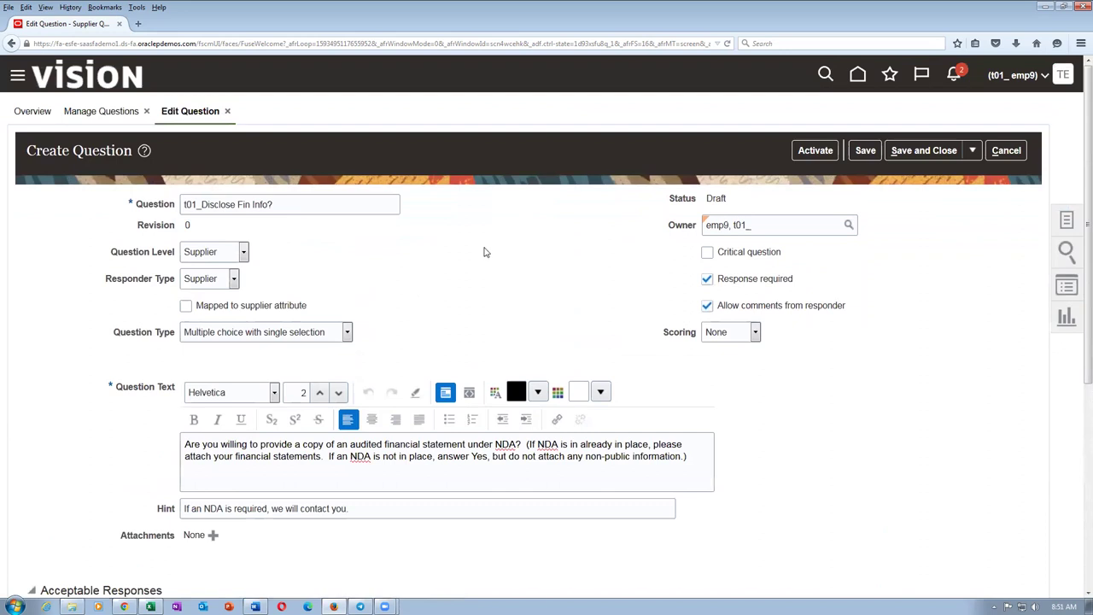
Step: Save and activate t01_Disclose Fin Info?, then save and close it
click(857, 157)
click(815, 151)
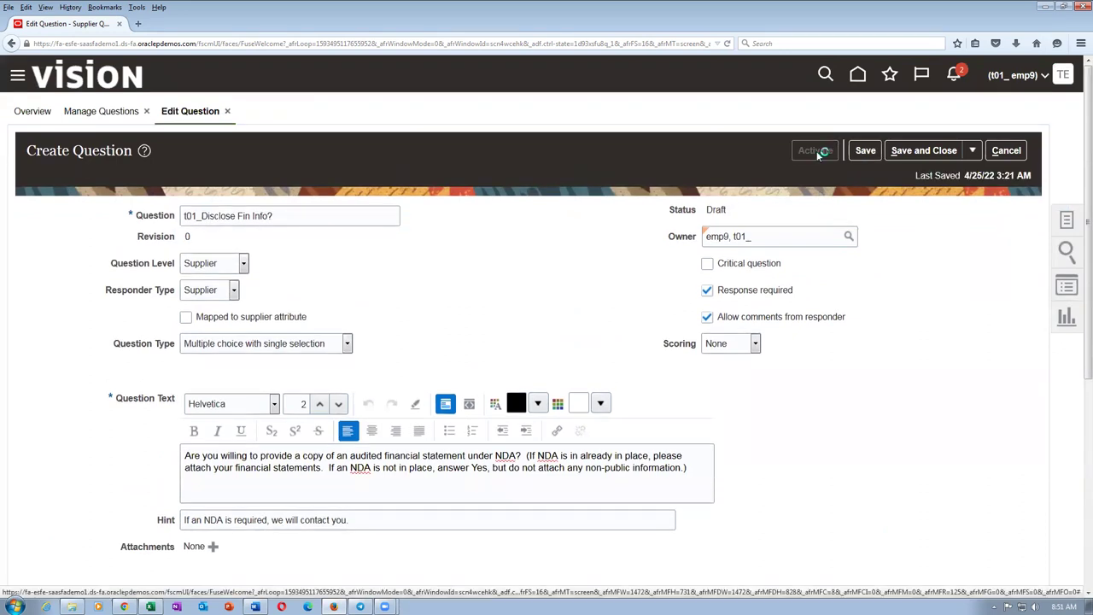
click(924, 150)
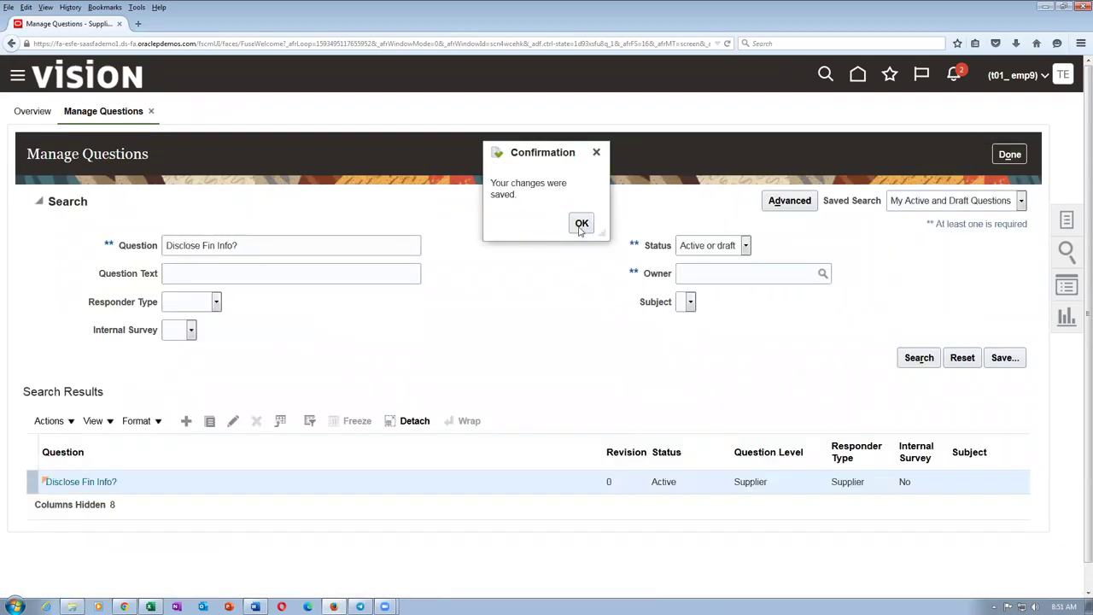
click(577, 227)
Step: Copy 'Public Company?' from Excel cell E376 and return to the browser
key(alt+Tab)
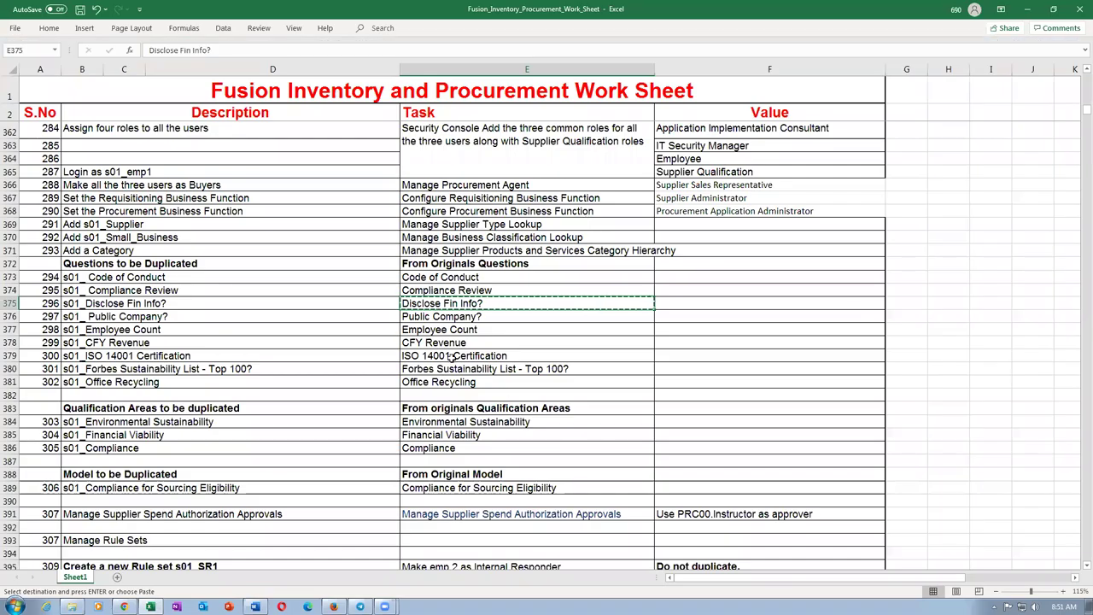
click(442, 318)
key(ctrl+c)
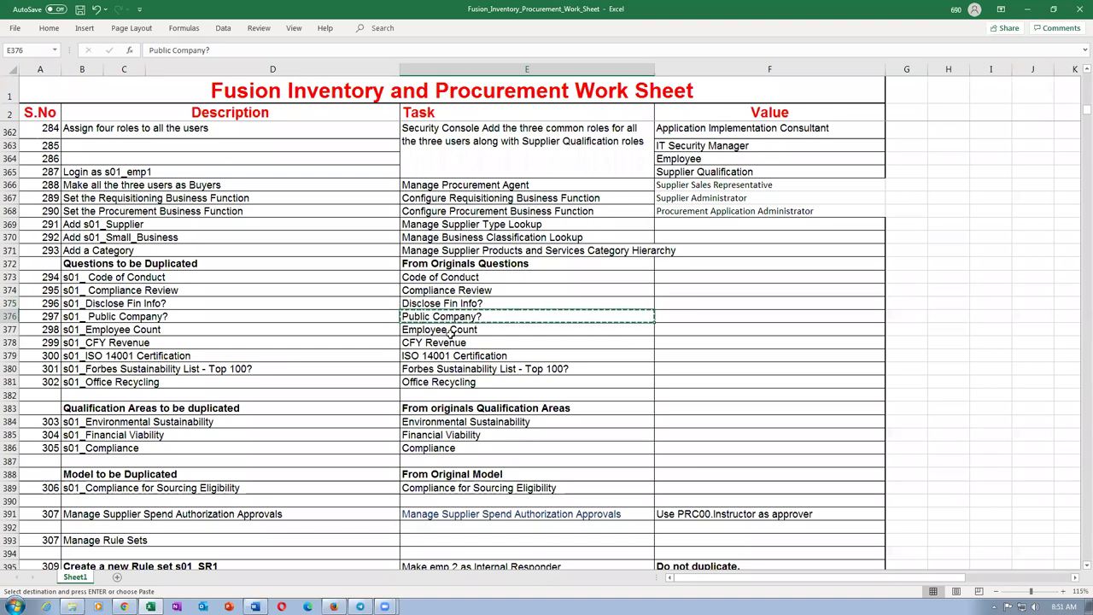
key(alt+Tab)
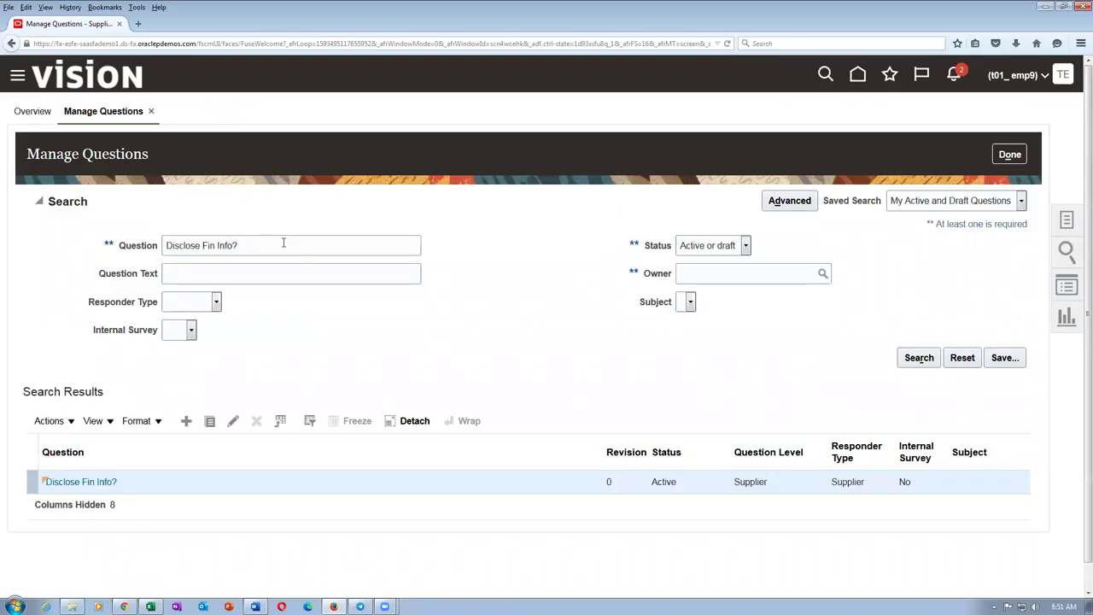
Step: Search for Public Company? and duplicate it under the name t01_Public Company?
drag(283, 243, 103, 262)
key(ctrl+v)
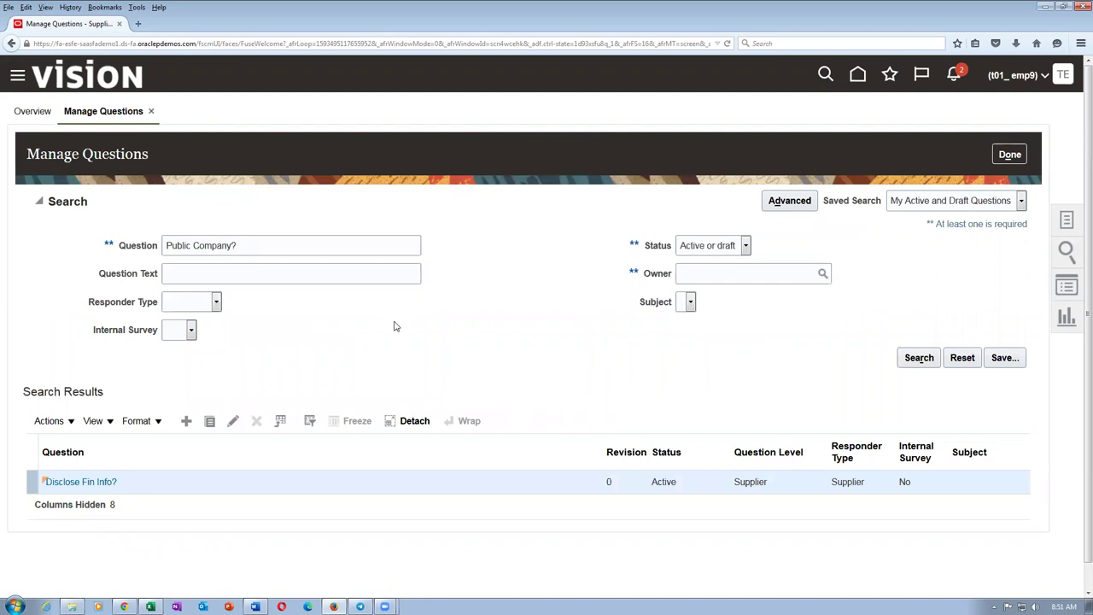
click(919, 358)
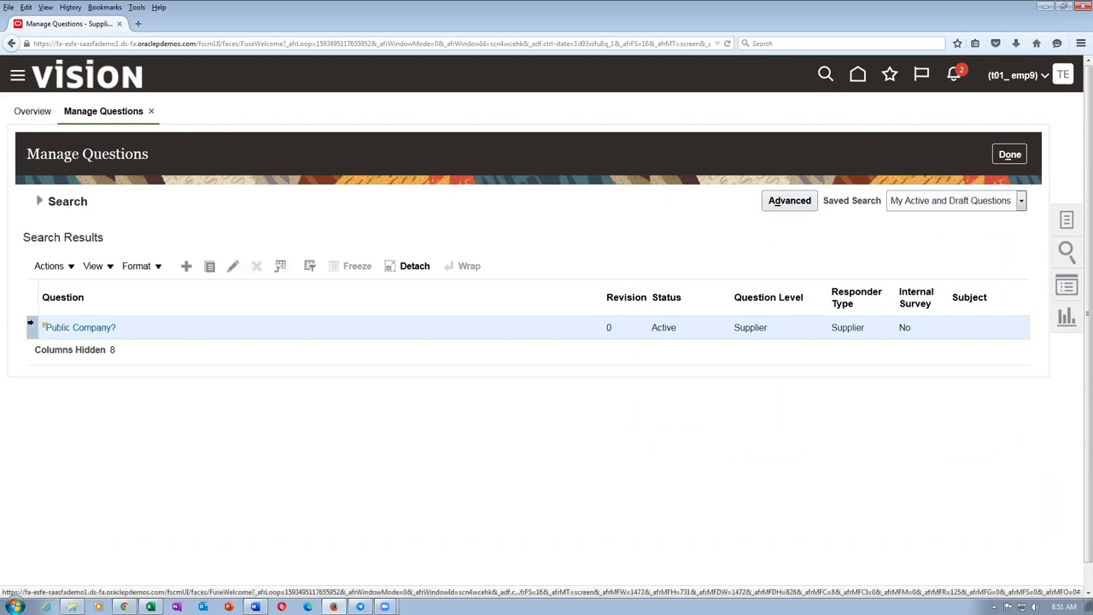
click(210, 268)
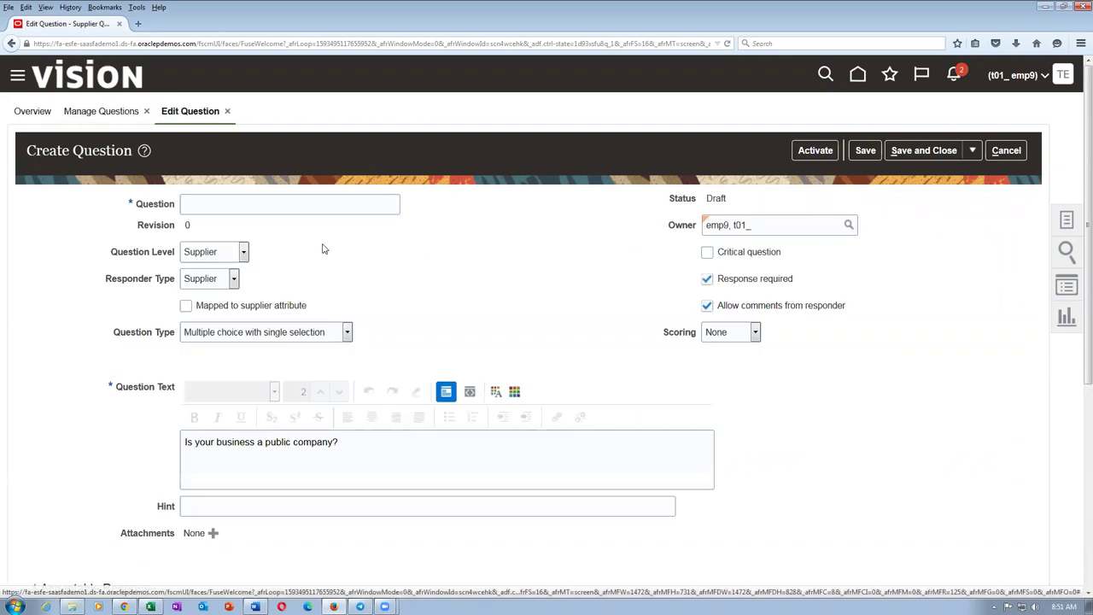
click(245, 210)
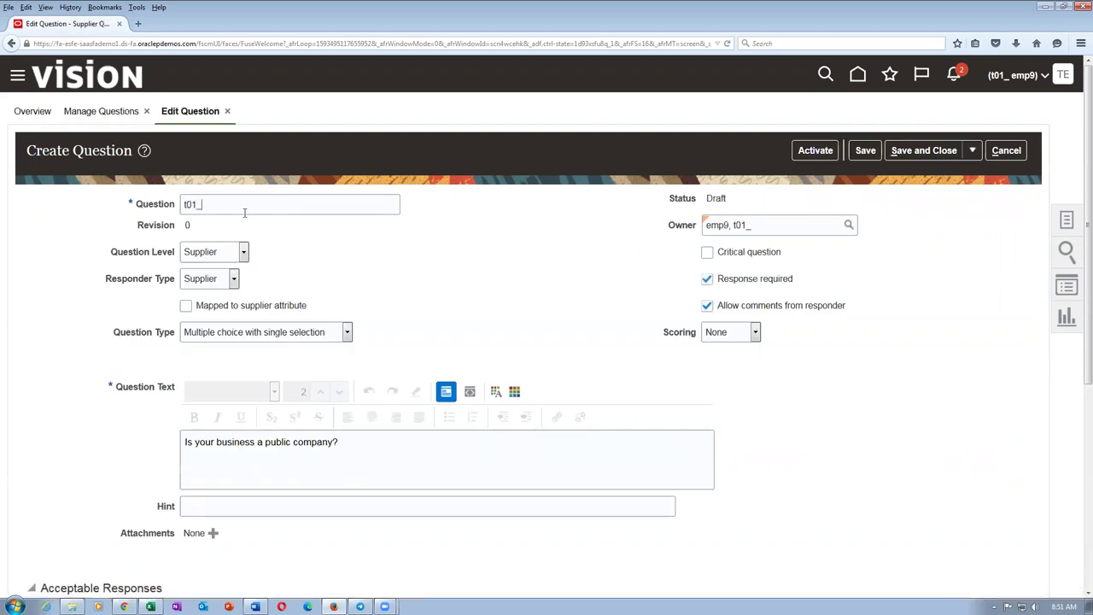
key(ctrl+v)
scroll(530, 308, down, 5)
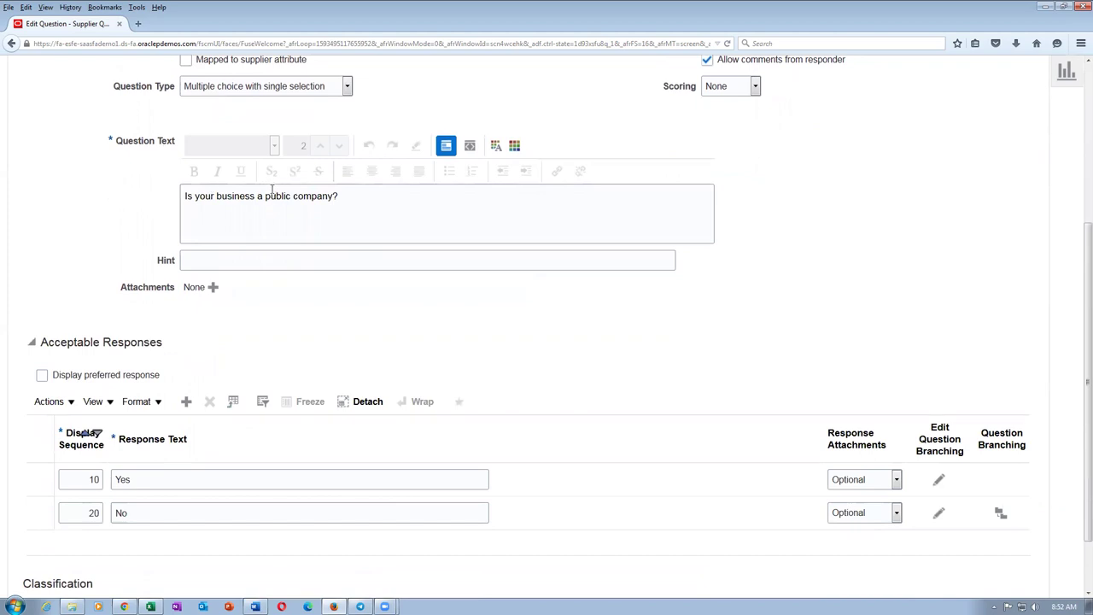
scroll(283, 261, up, 5)
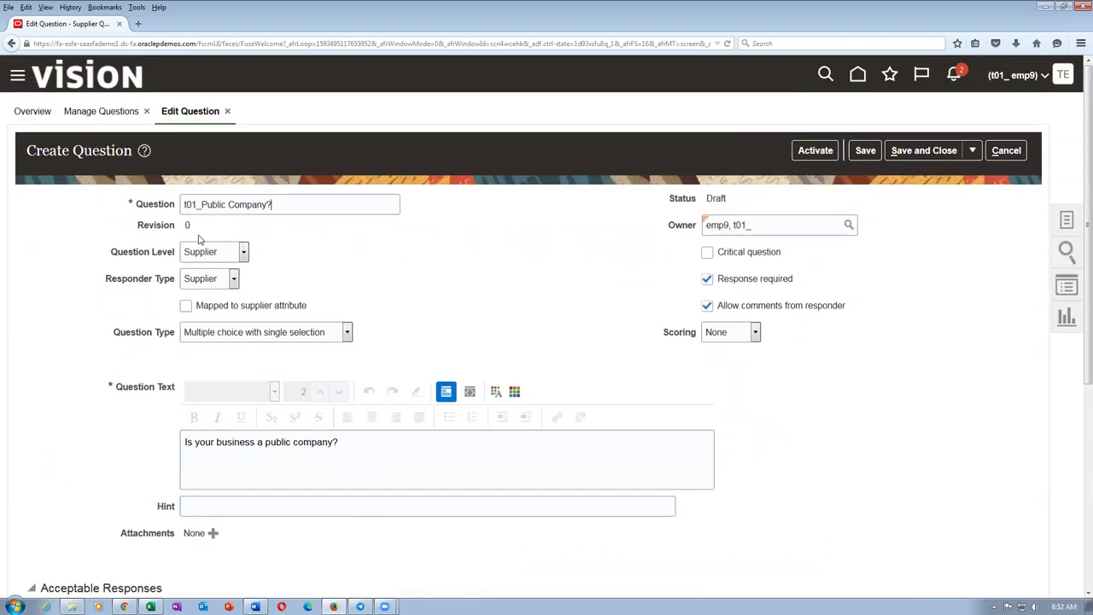
scroll(301, 336, down, 5)
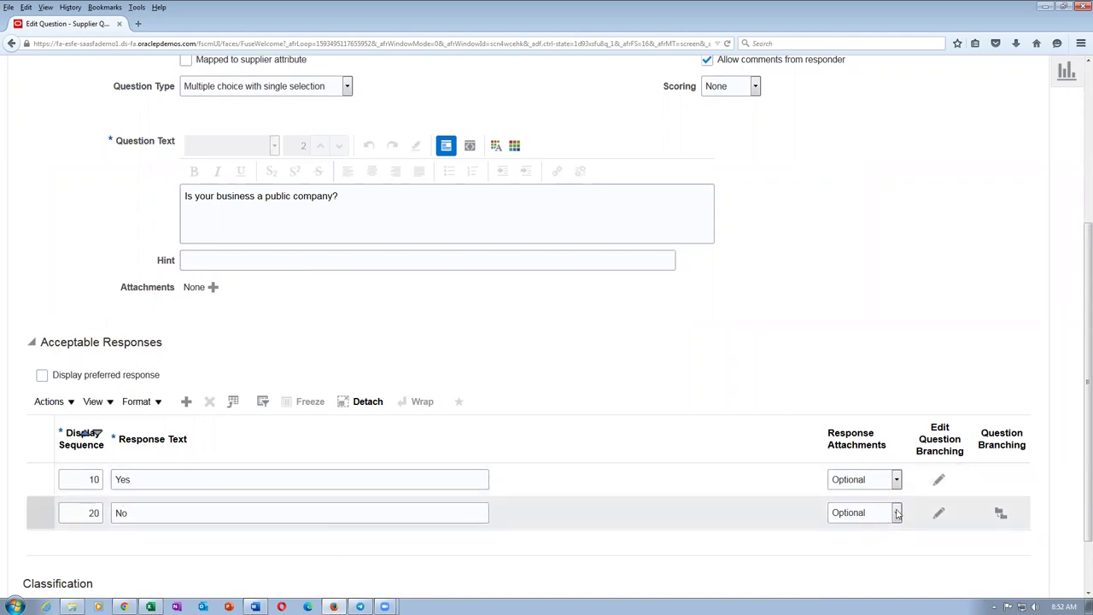
click(1000, 513)
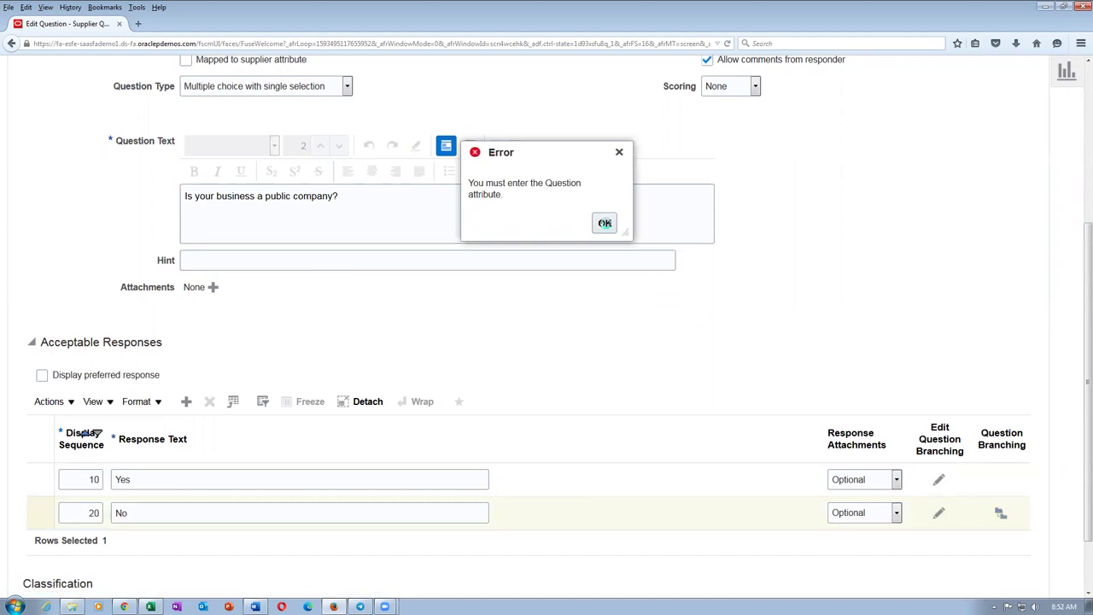
click(604, 223)
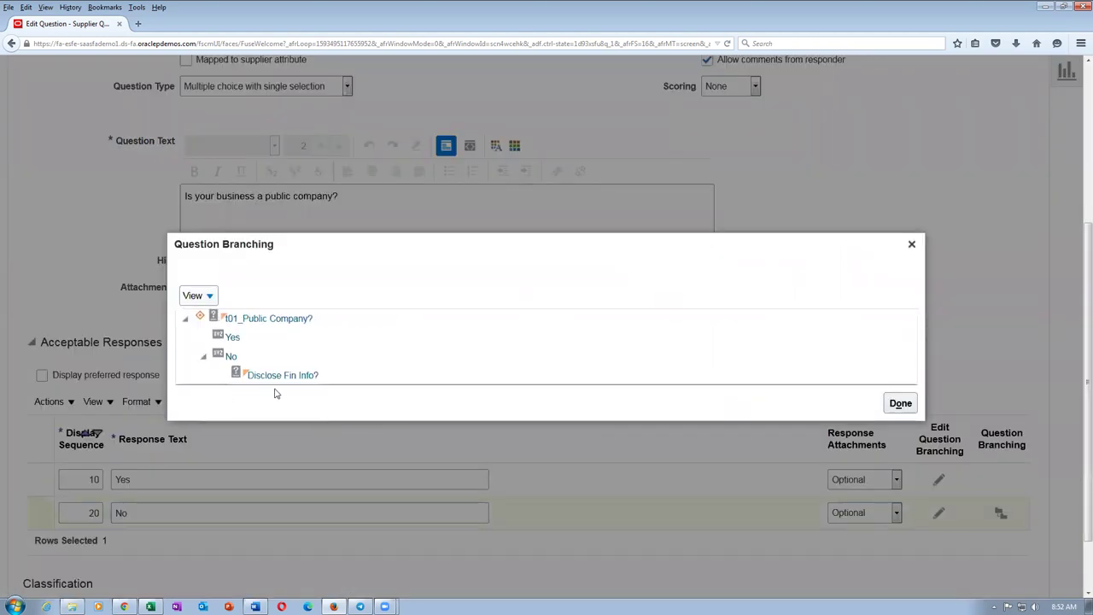
click(900, 404)
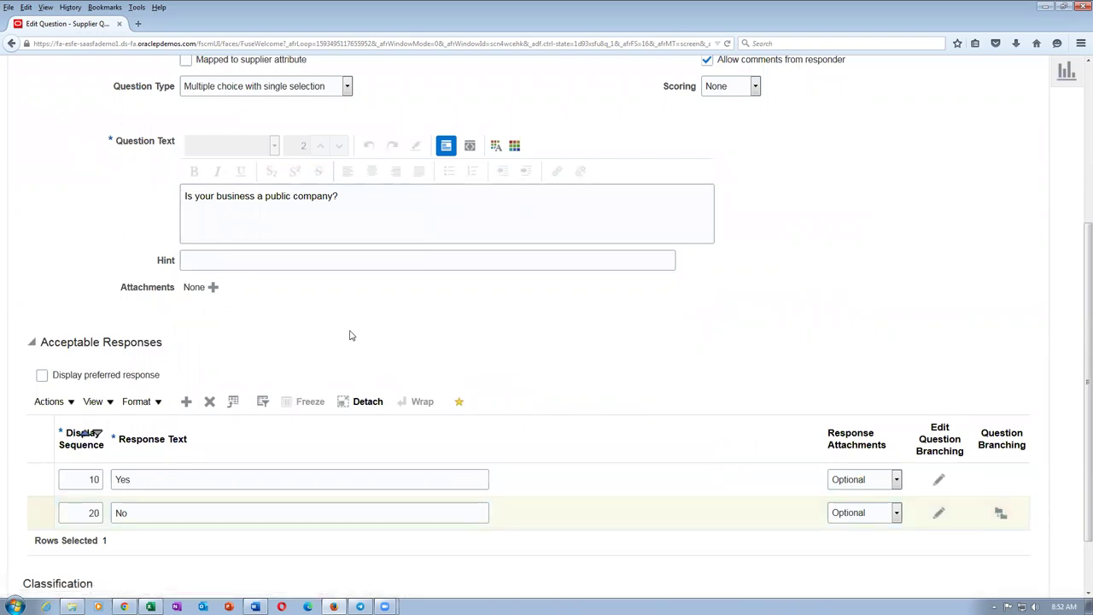
scroll(345, 334, up, 5)
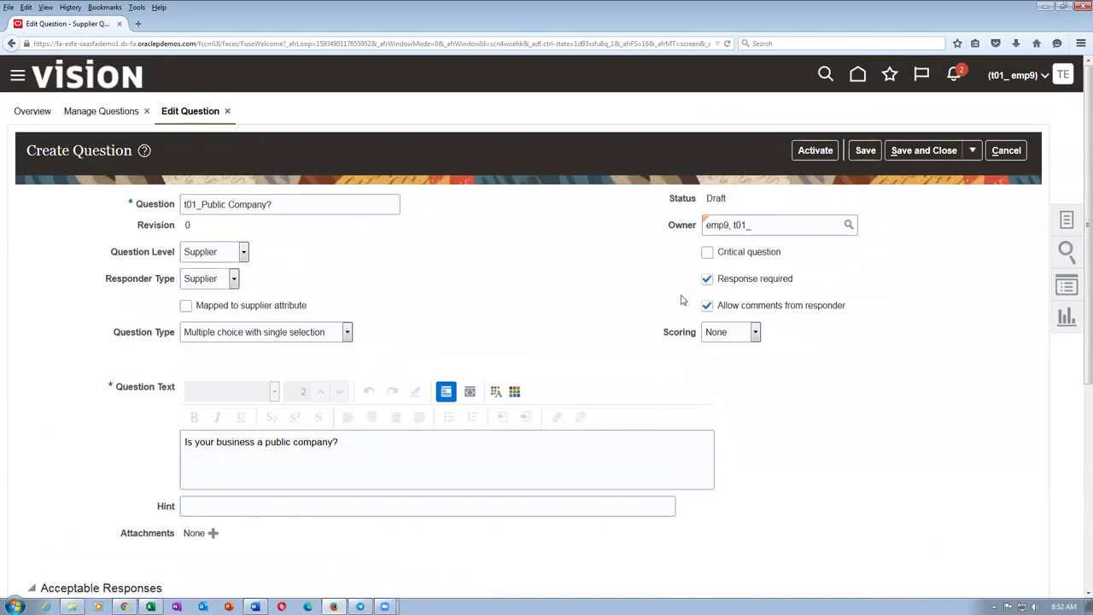
Step: Save the t01_Public Company? draft and inspect where its No response branches
click(865, 150)
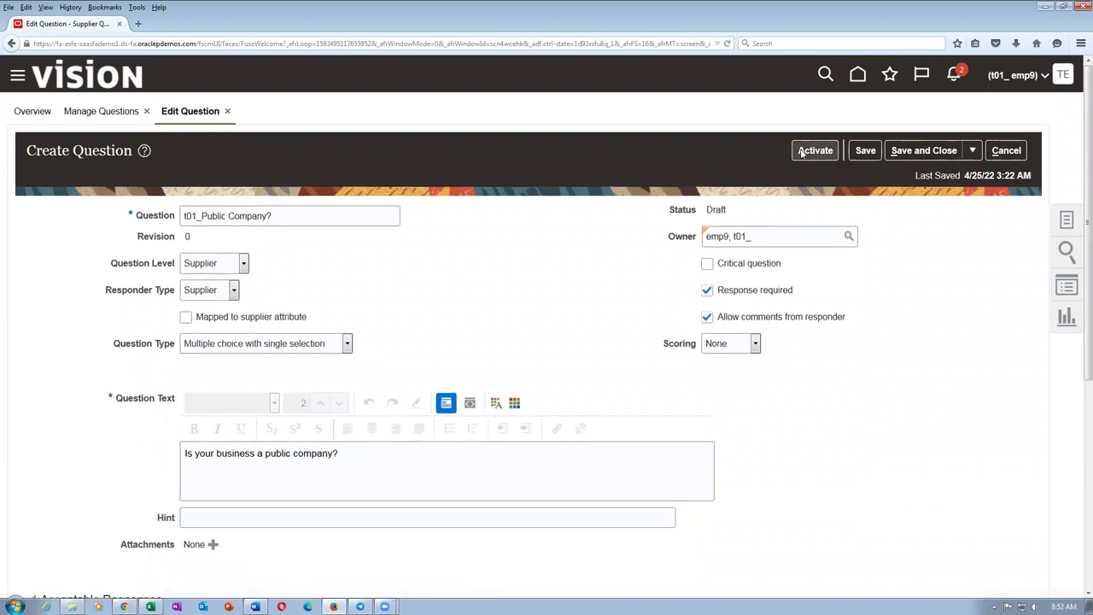
scroll(591, 302, down, 3)
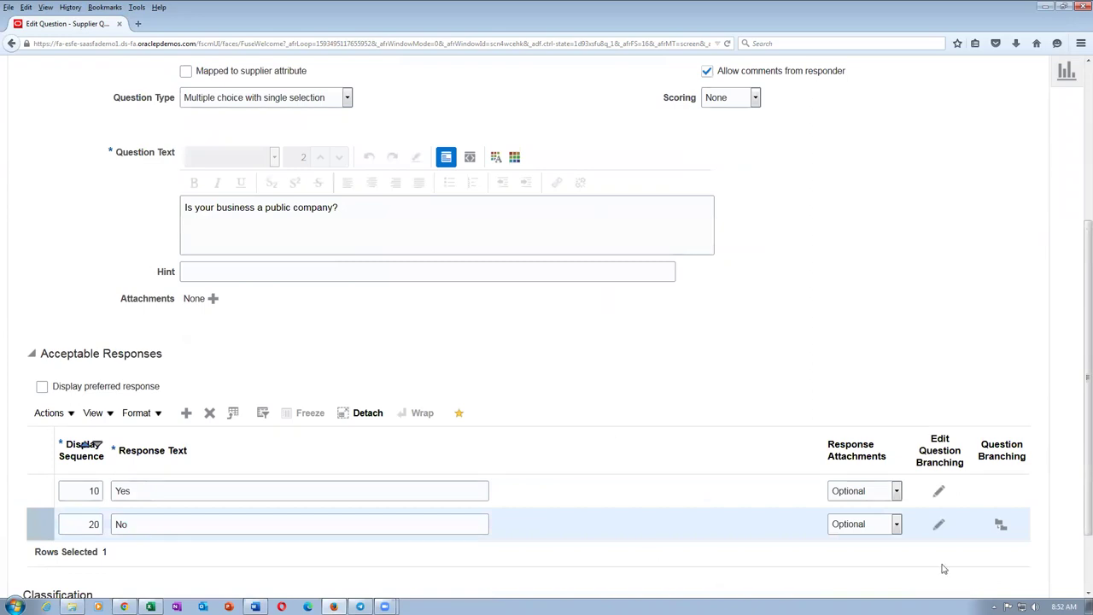
click(999, 524)
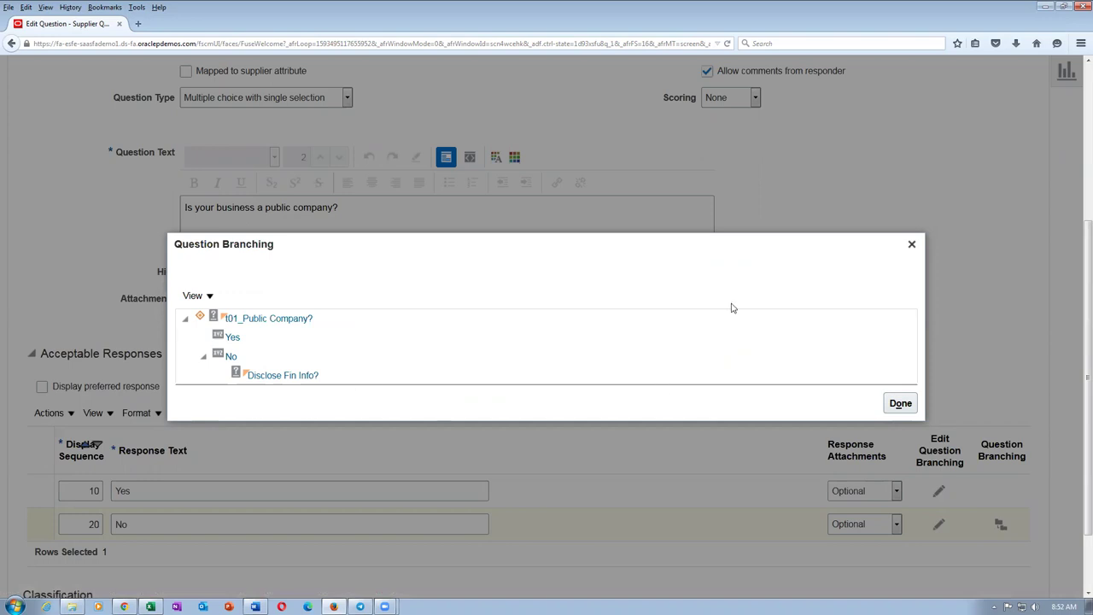
click(898, 401)
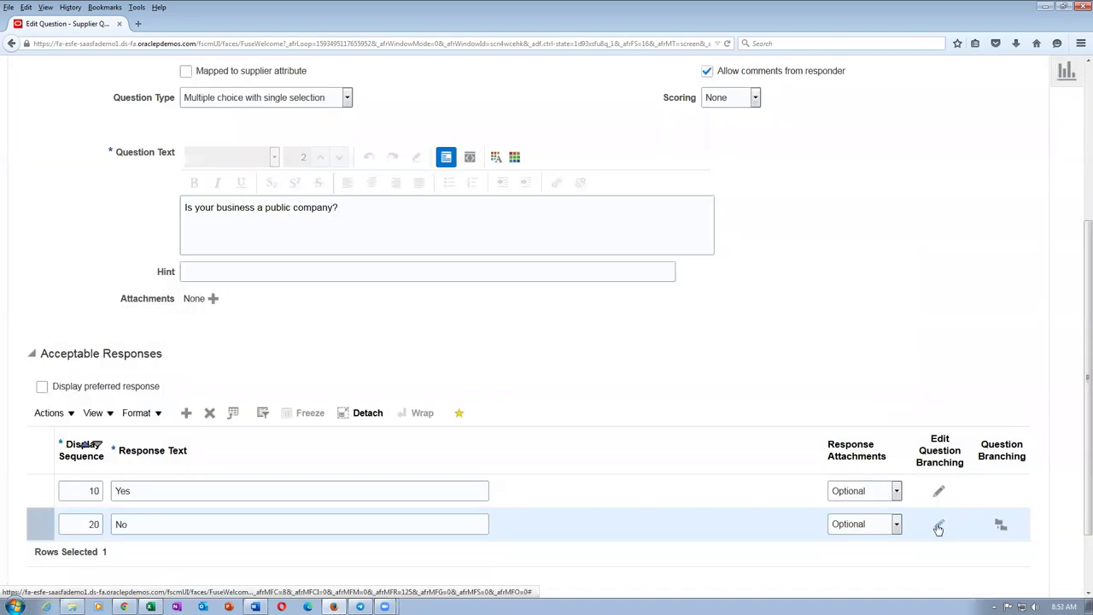
click(937, 526)
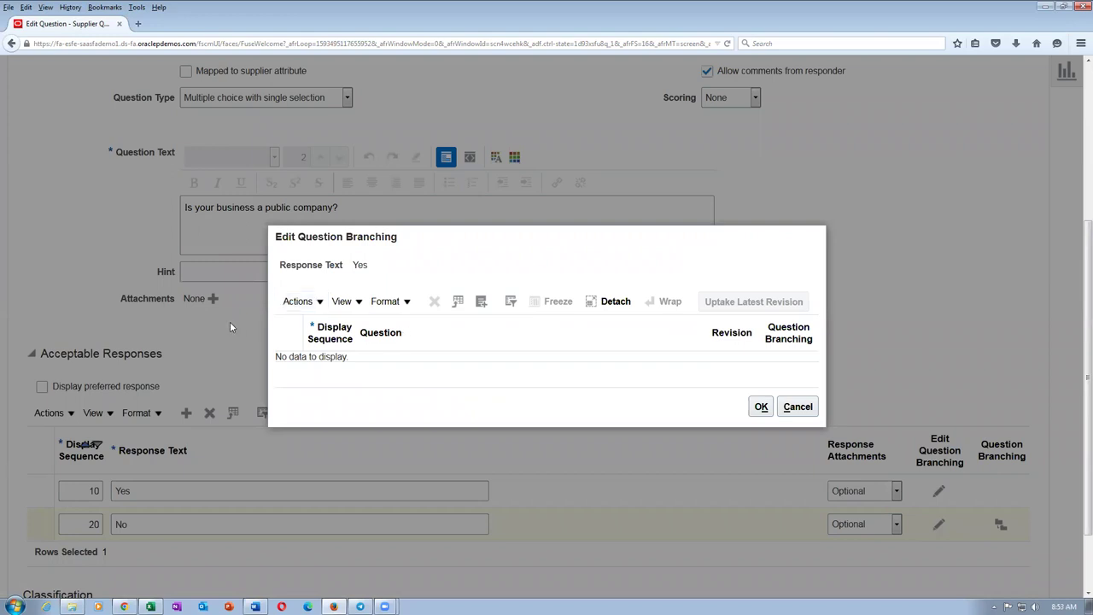
Step: Add t01_Disclose Fin Info? as the Yes response's follow-up, then dismiss the error
click(296, 311)
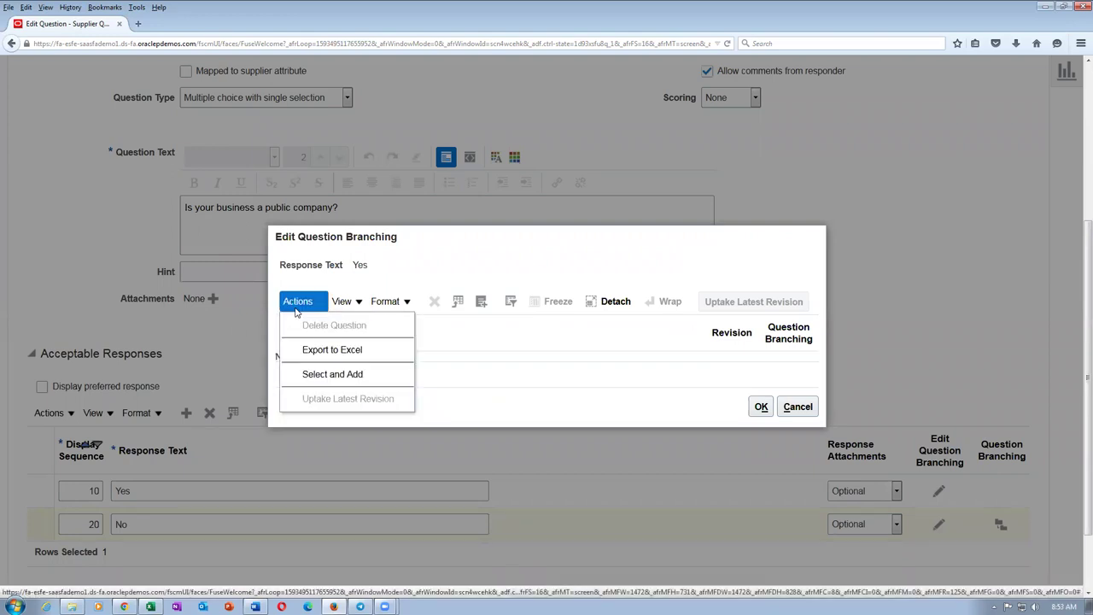
click(313, 374)
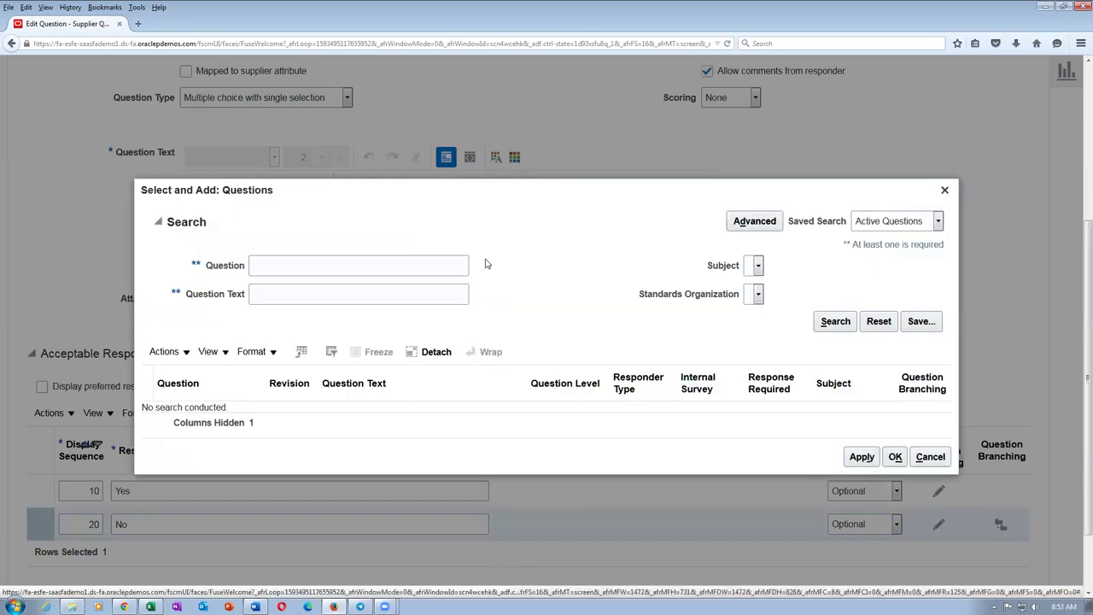
click(380, 267)
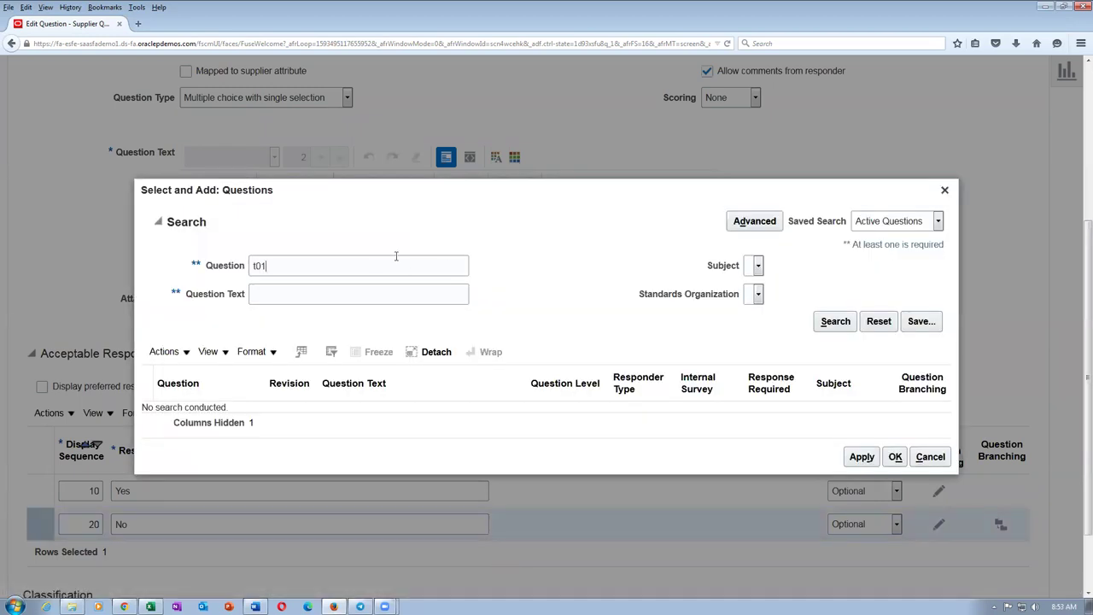
text(t01)
click(835, 321)
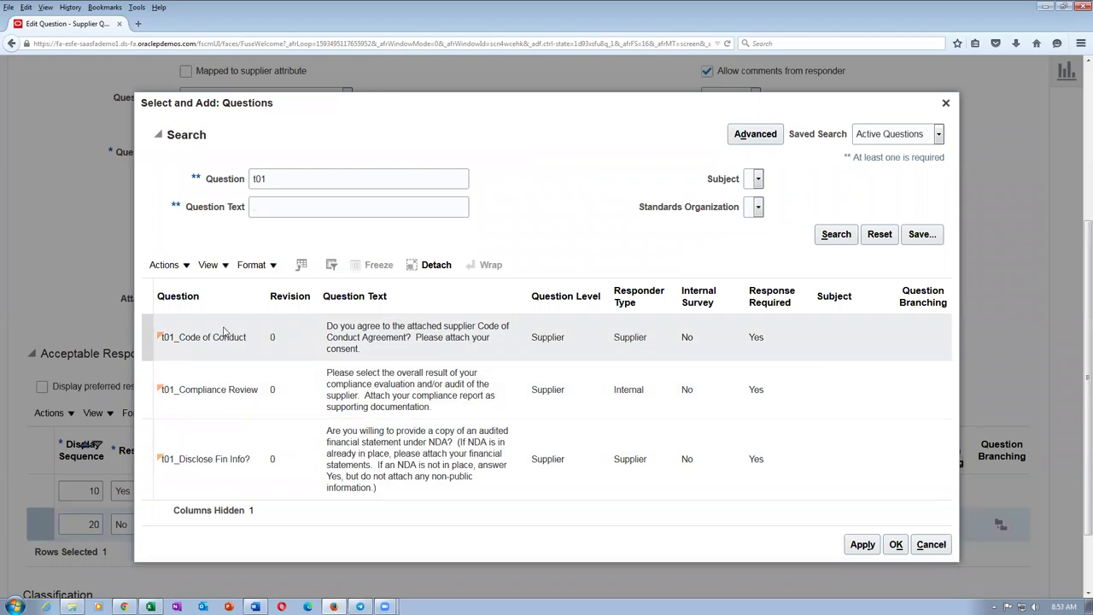
click(194, 487)
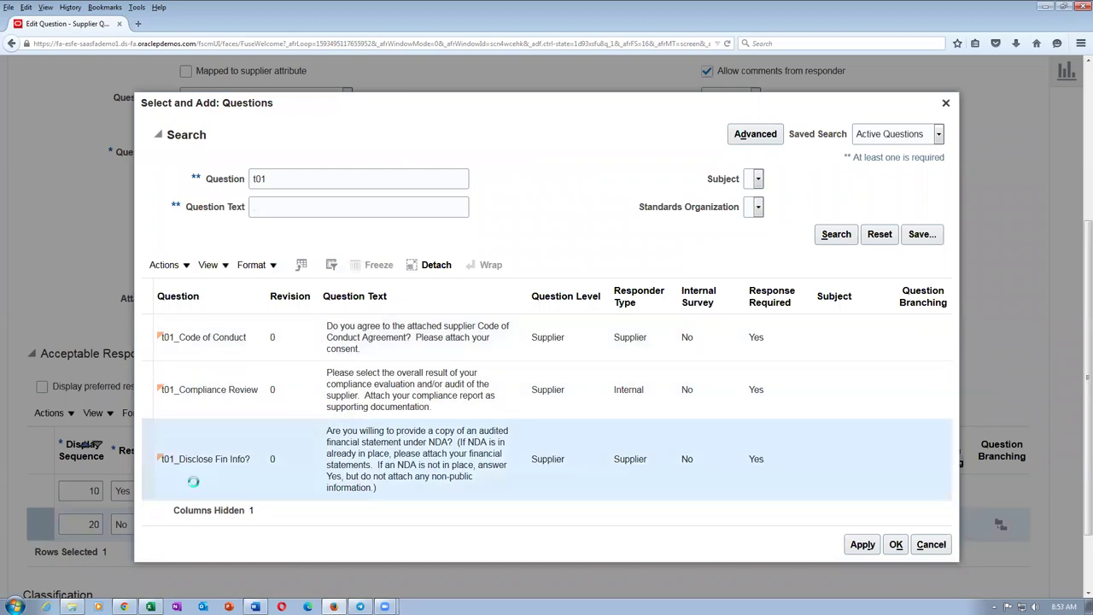
click(860, 546)
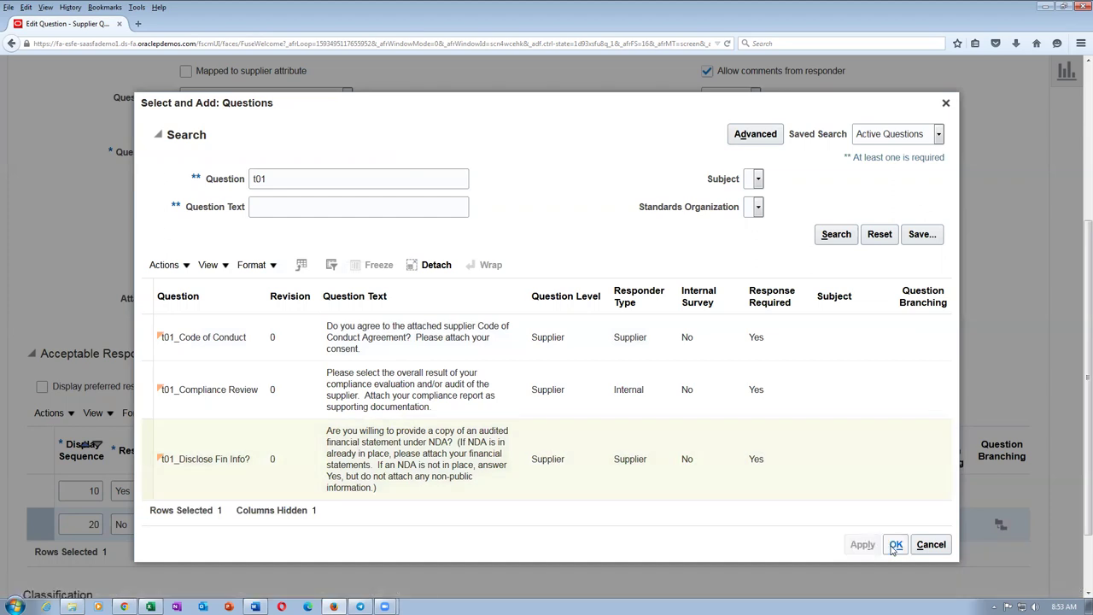
click(895, 547)
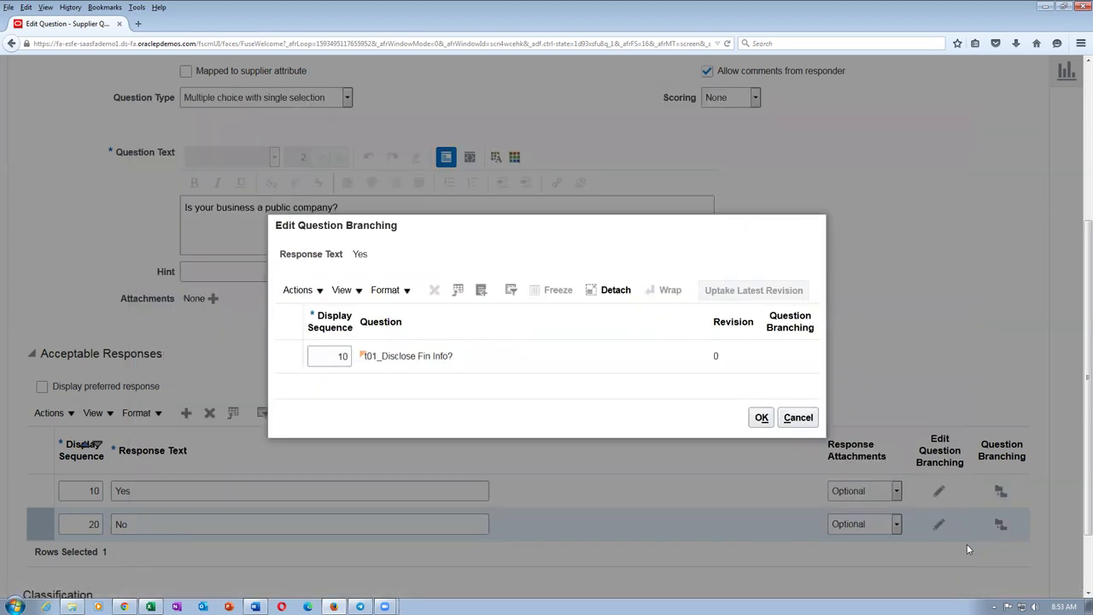
click(795, 418)
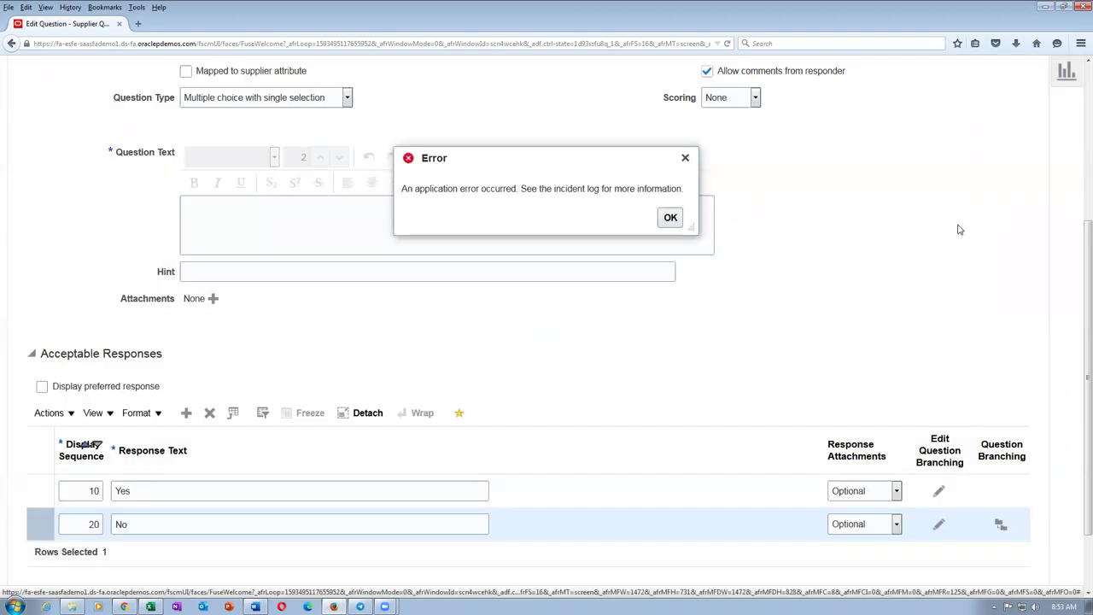
click(670, 219)
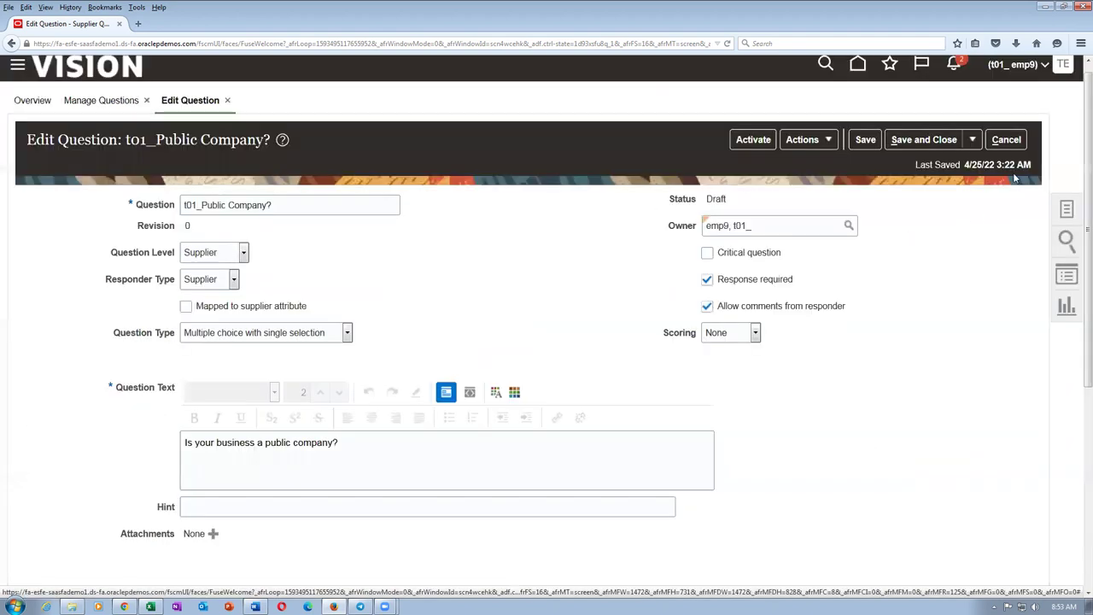
Step: Search Manage Questions for 't01' and reopen t01_Public Company? for editing
click(1004, 141)
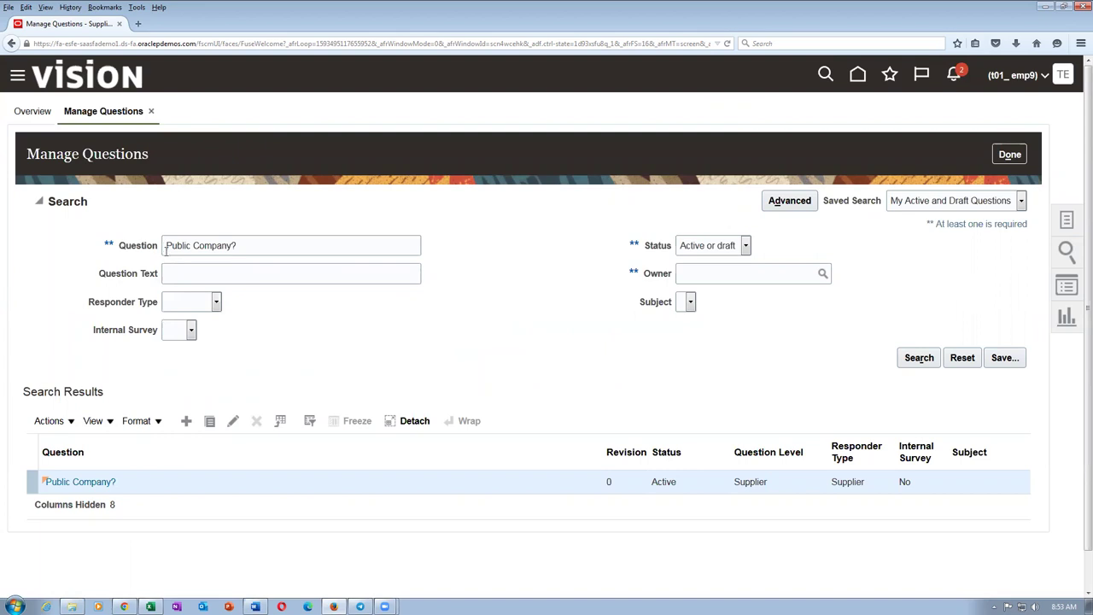
click(166, 246)
text(01)
key(Delete)
key(Delete)
key(Delete)
key(Delete)
key(Delete)
key(Delete)
key(Delete)
key(Delete)
key(Delete)
key(Delete)
key(Delete)
key(Delete)
key(Delete)
key(Delete)
key(Delete)
key(Return)
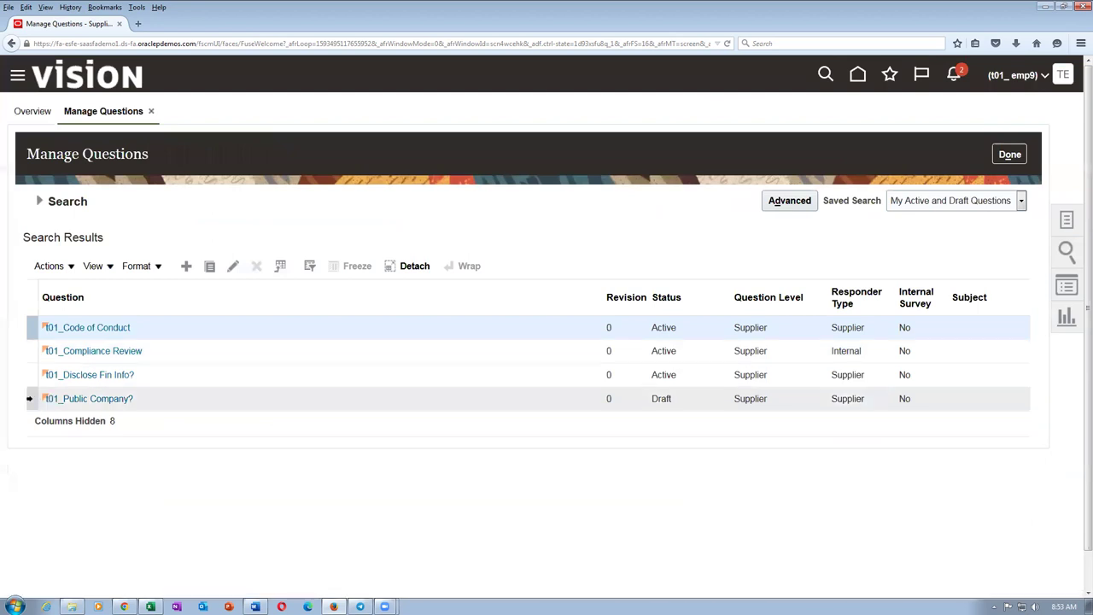
click(32, 399)
click(232, 266)
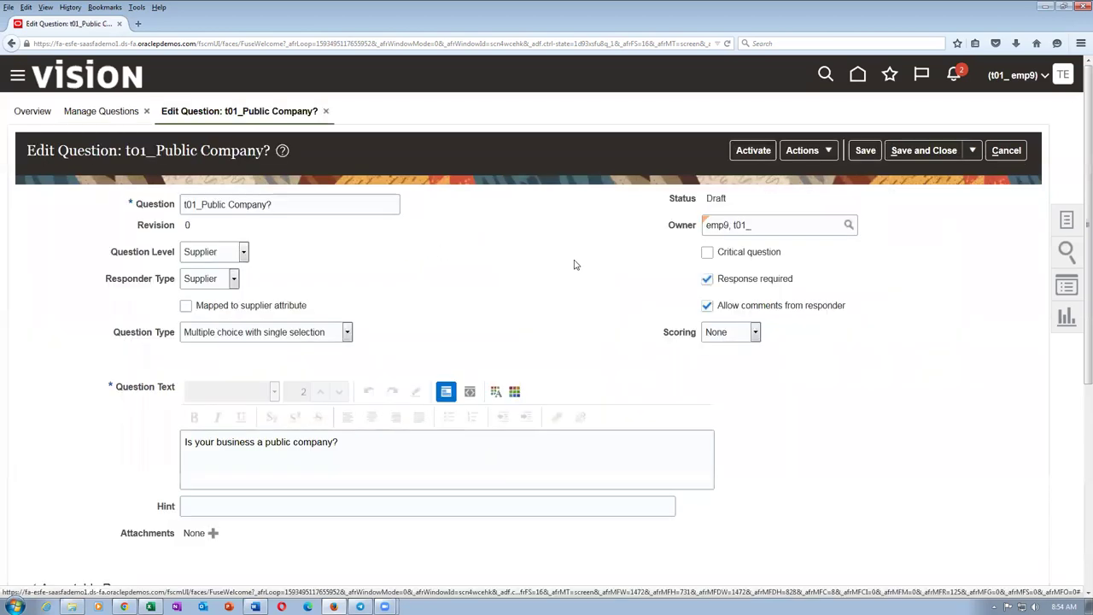
Step: Replace the No response's follow-up Disclose Fin Info? with t01_Disclose Fin Info?
scroll(575, 263, down, 5)
click(599, 444)
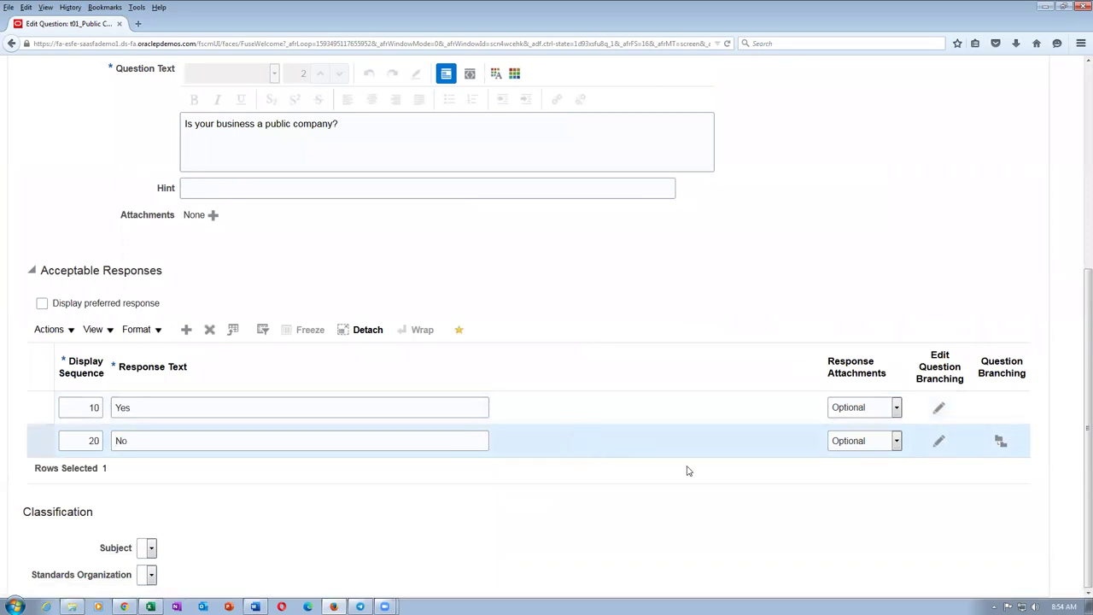
click(939, 441)
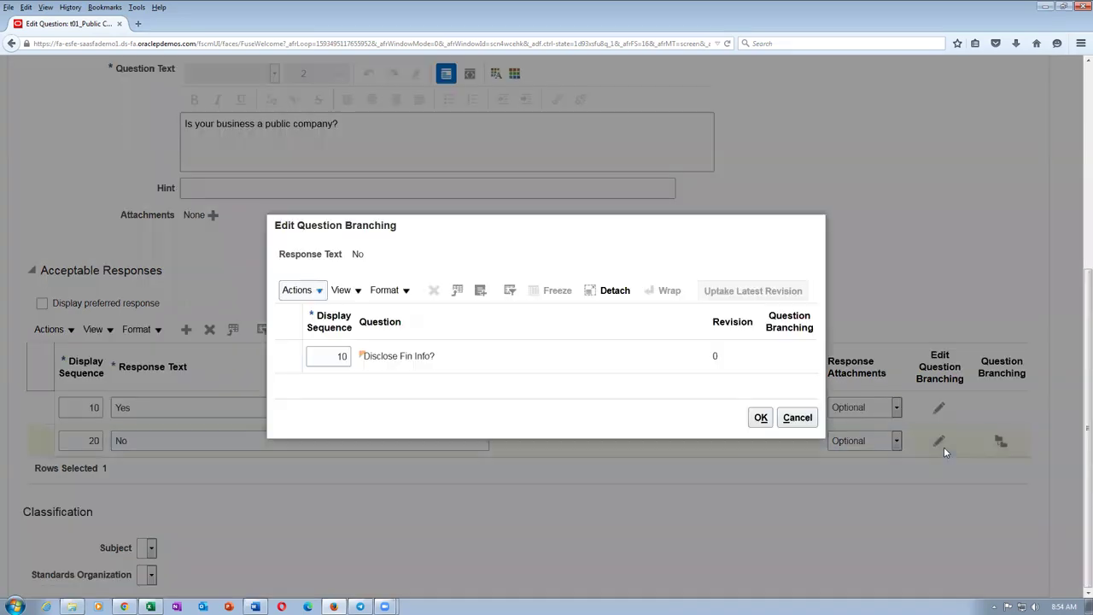
click(504, 355)
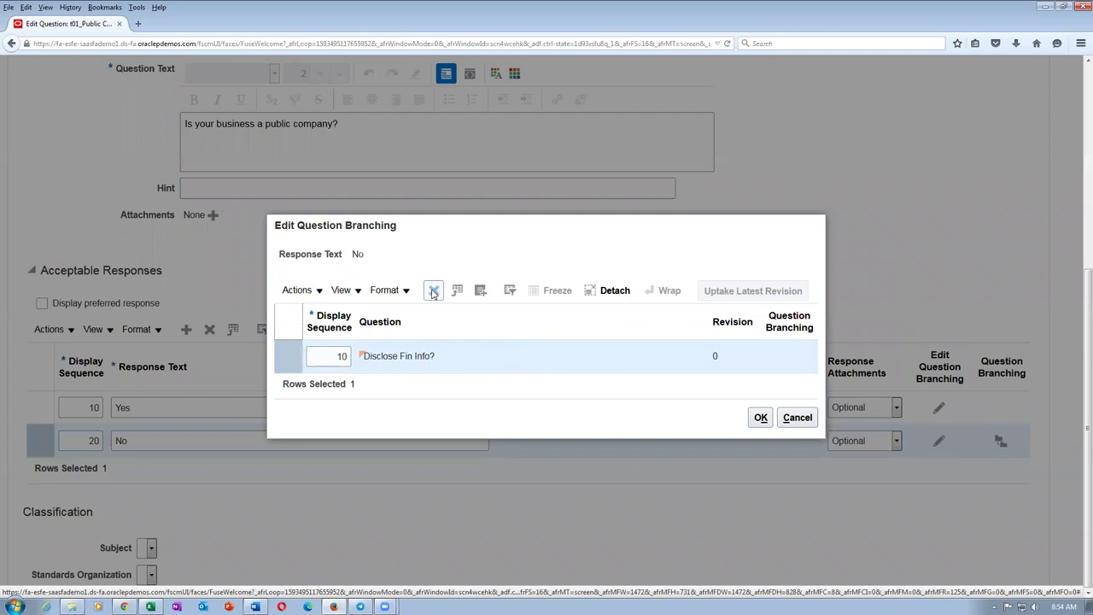
click(435, 291)
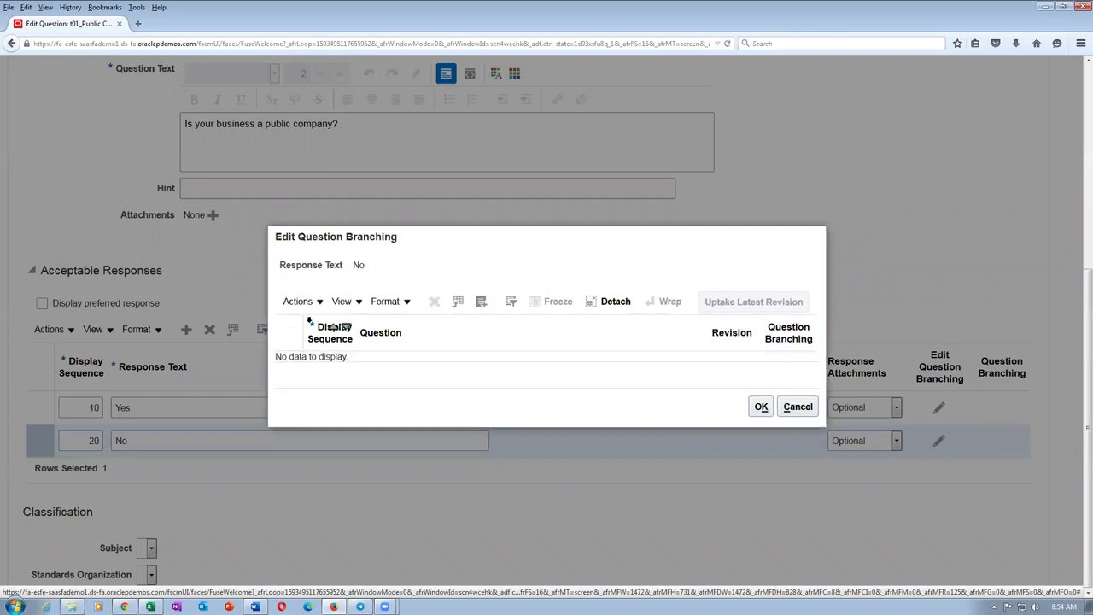
click(298, 303)
click(317, 374)
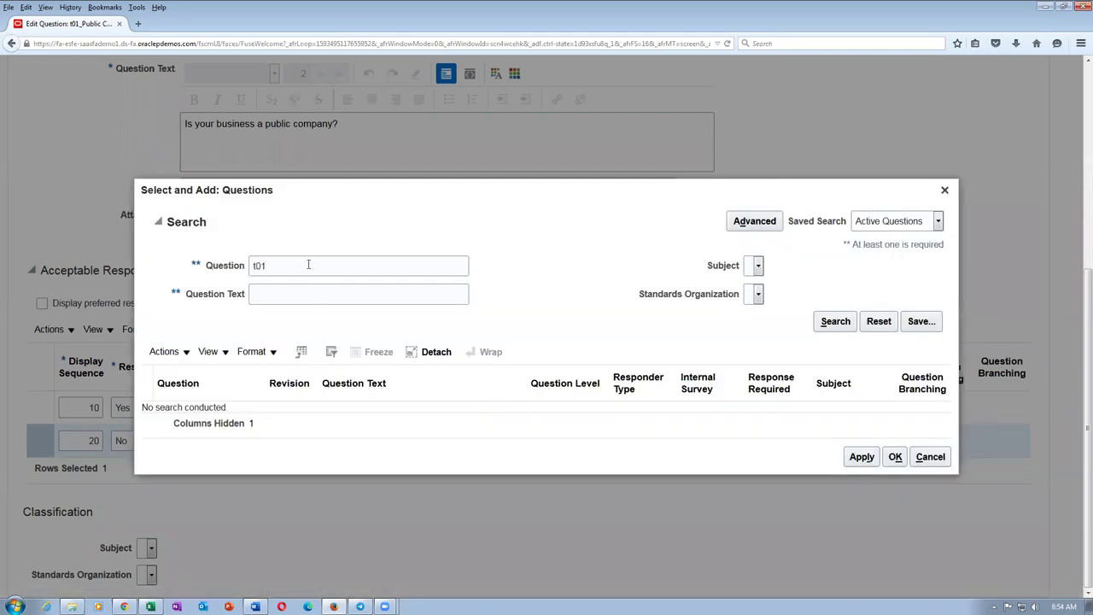
key(Return)
click(217, 471)
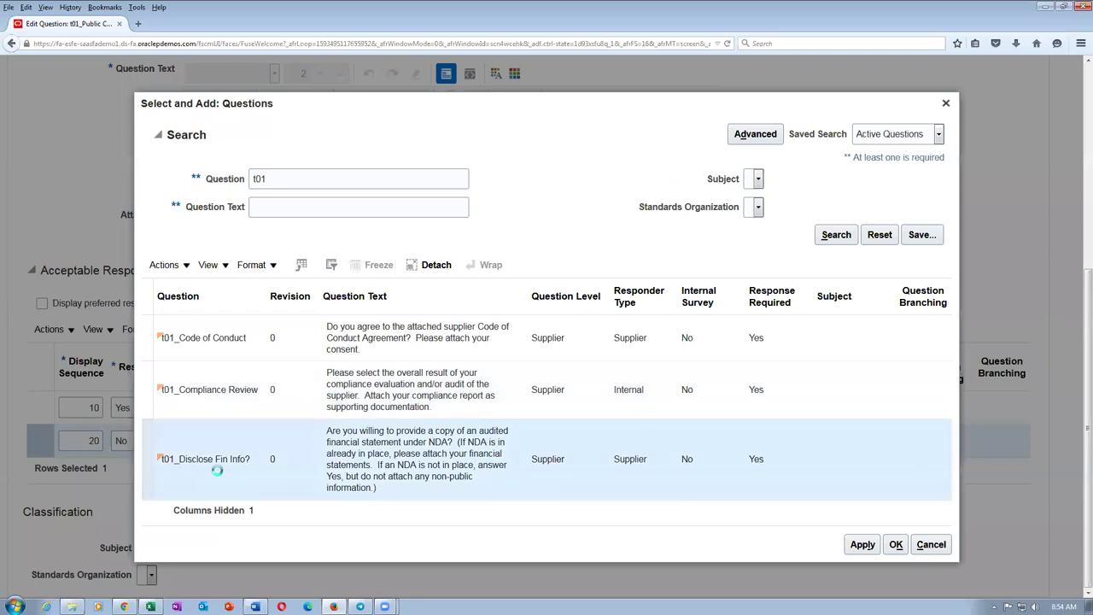
click(858, 545)
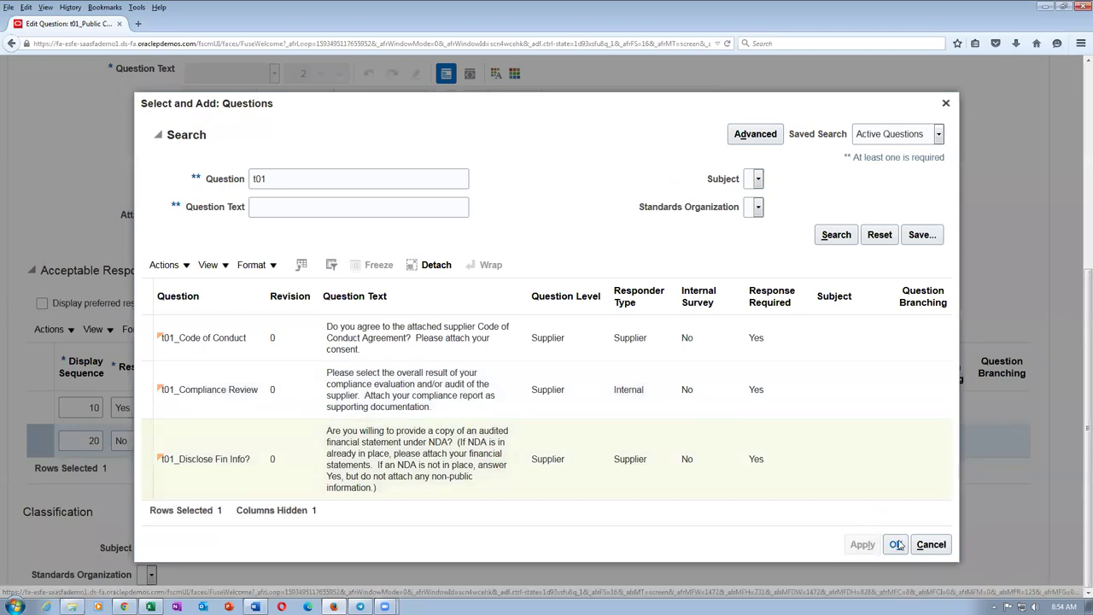
click(896, 544)
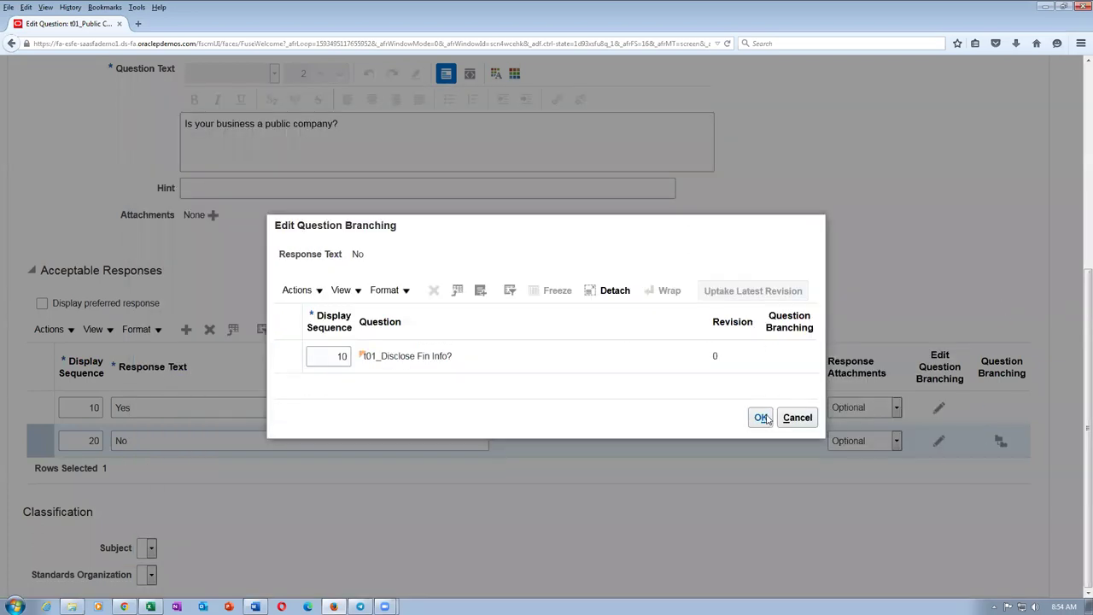
click(760, 417)
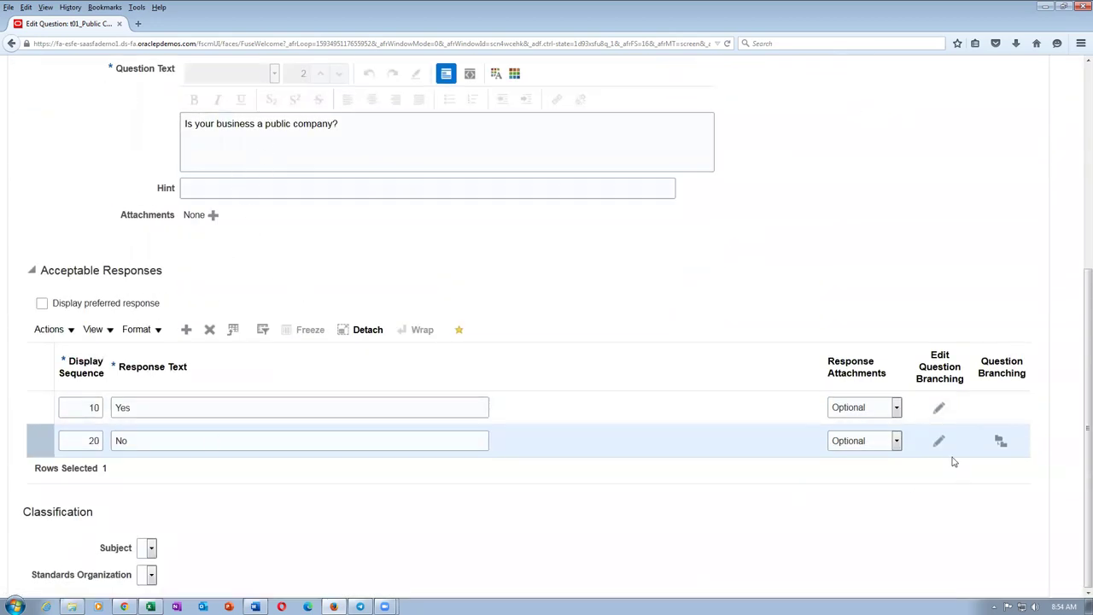
Step: Save and activate t01_Public Company?, then refresh the Manage Questions list
scroll(961, 280, up, 5)
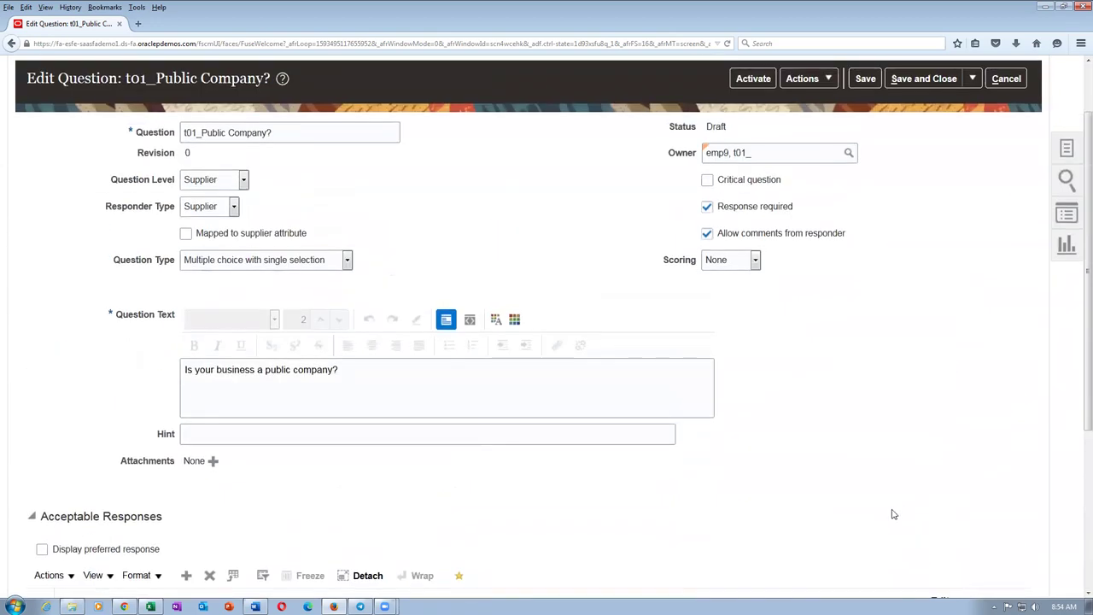
scroll(846, 378, up, 2)
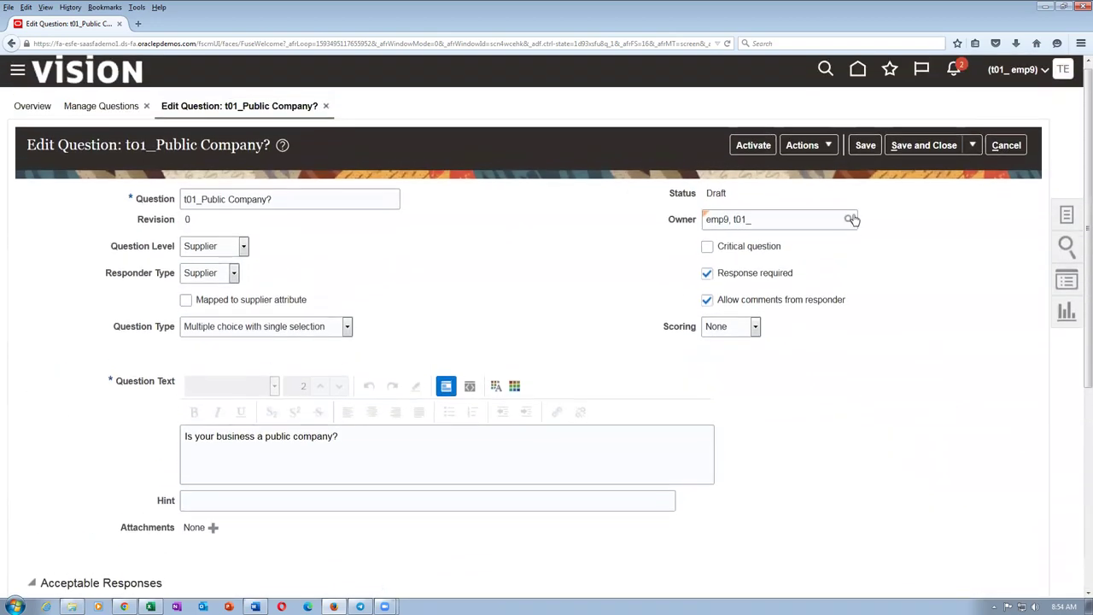
click(864, 150)
click(752, 152)
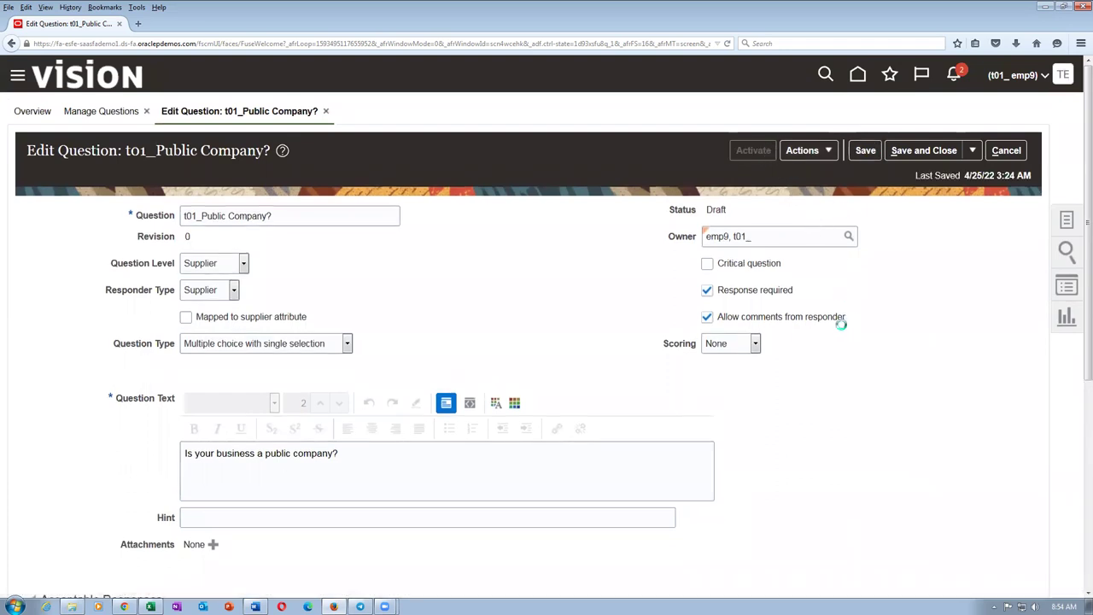
scroll(844, 329, down, 4)
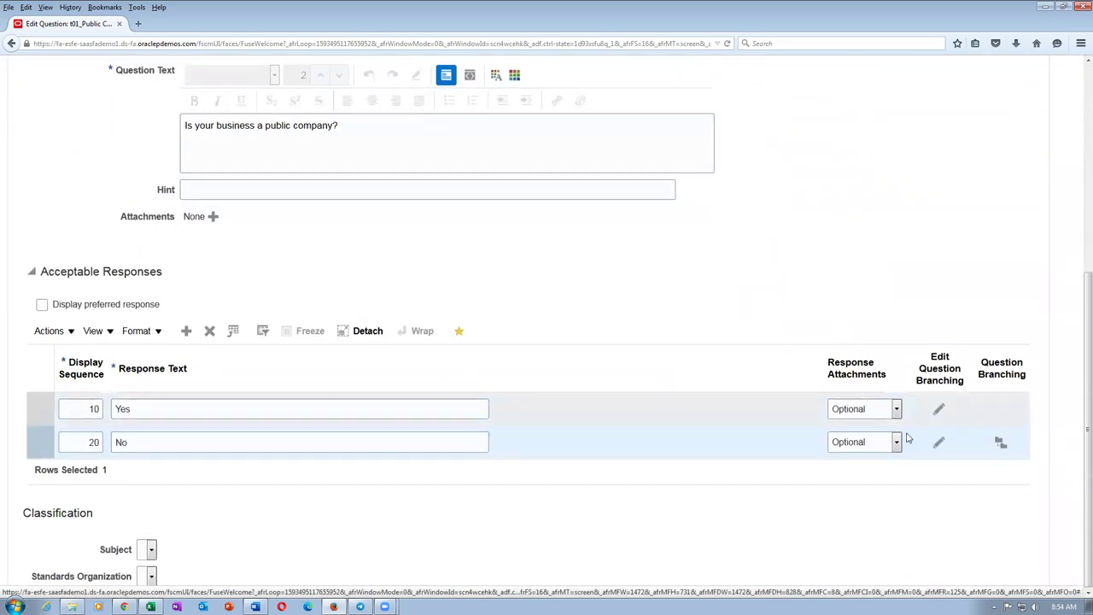
scroll(773, 227, up, 4)
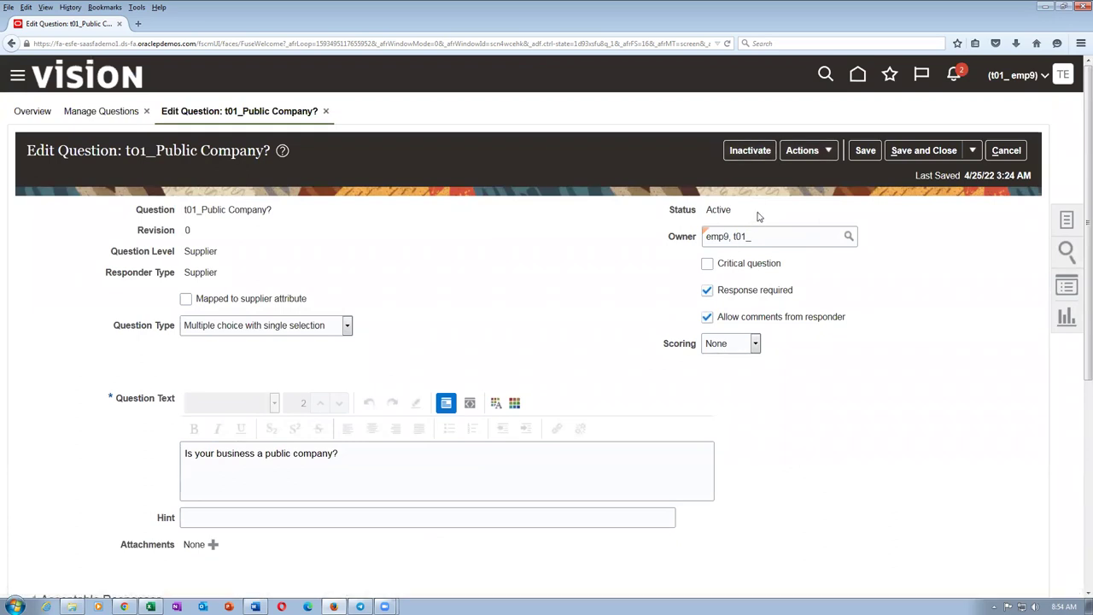
click(927, 151)
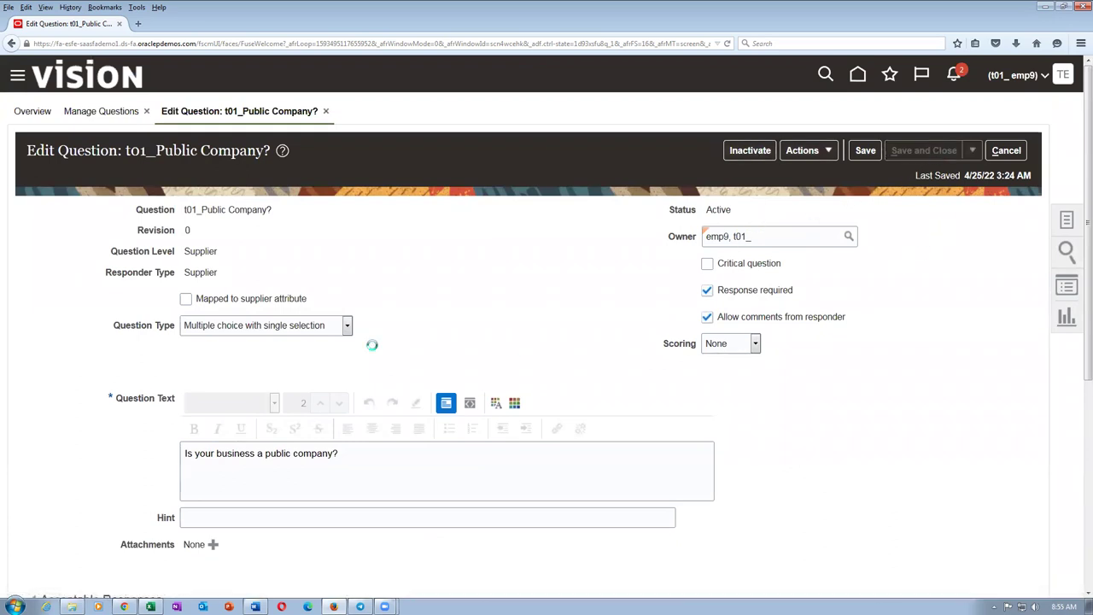
click(582, 225)
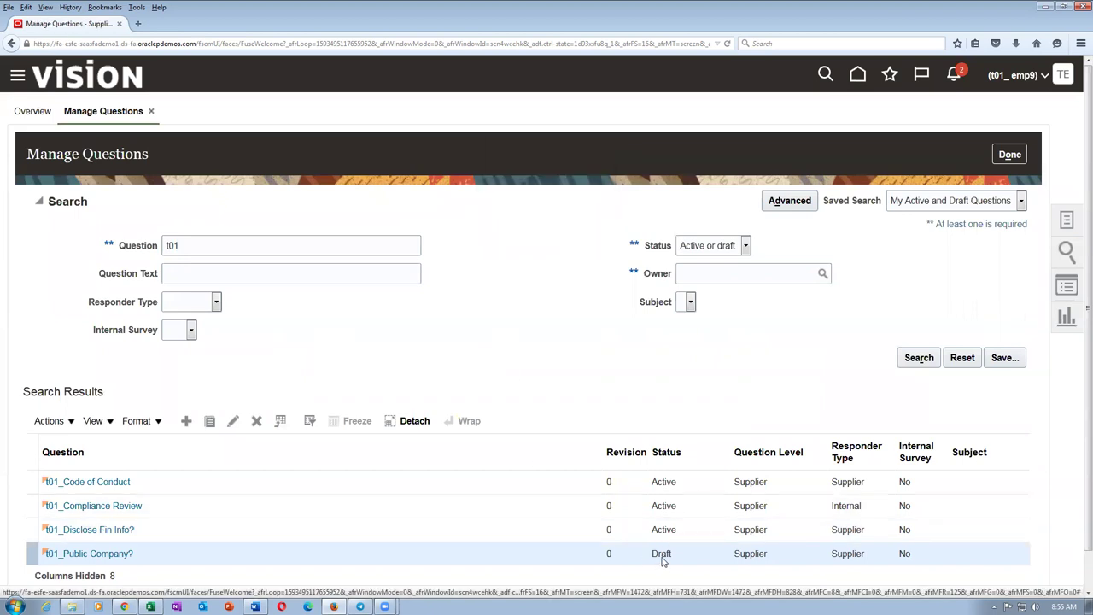
click(915, 362)
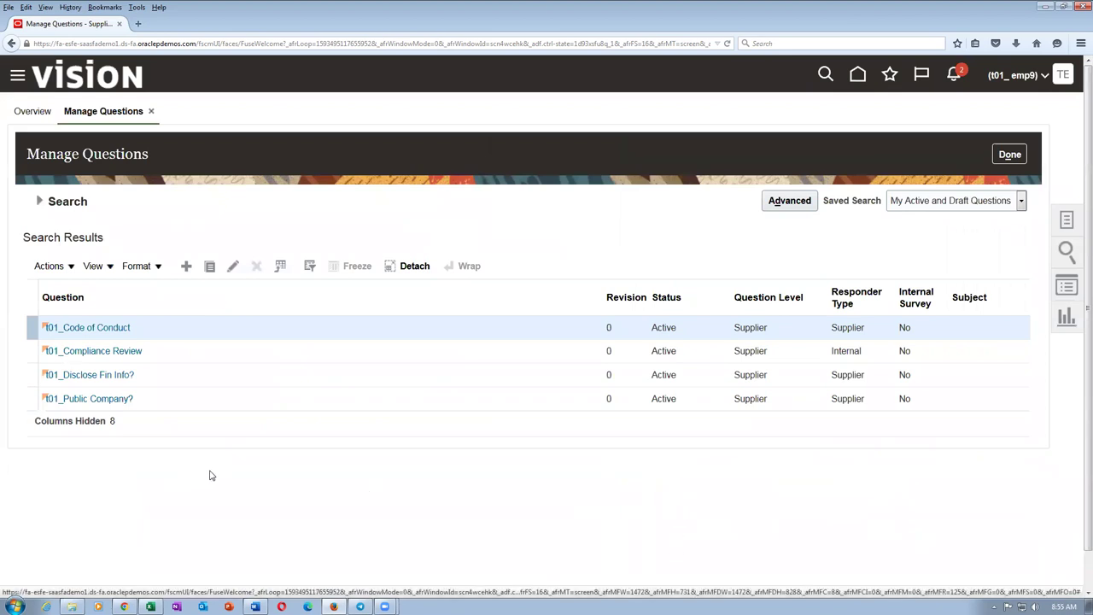
Step: Copy the Employee Count question name from cell E377 of the Excel sheet
key(alt+Tab)
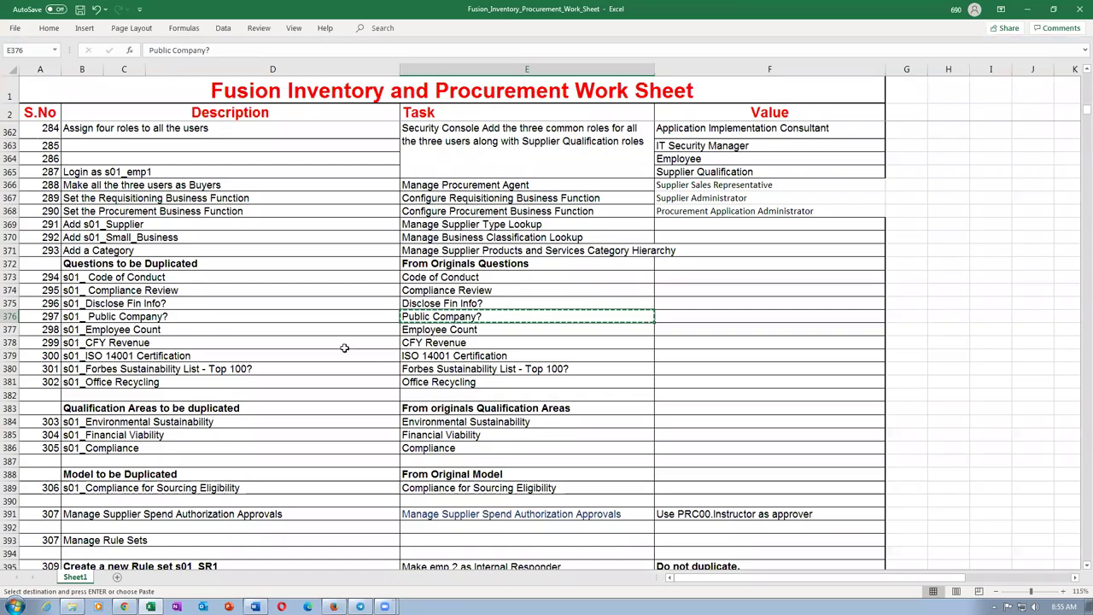
click(434, 331)
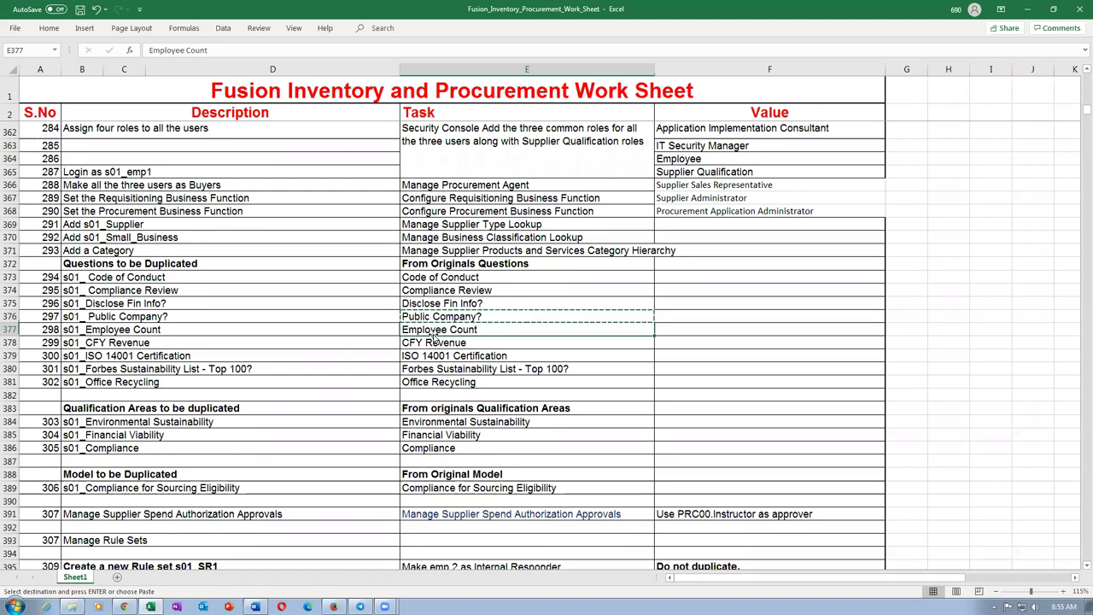
key(ctrl+c)
key(alt+Tab)
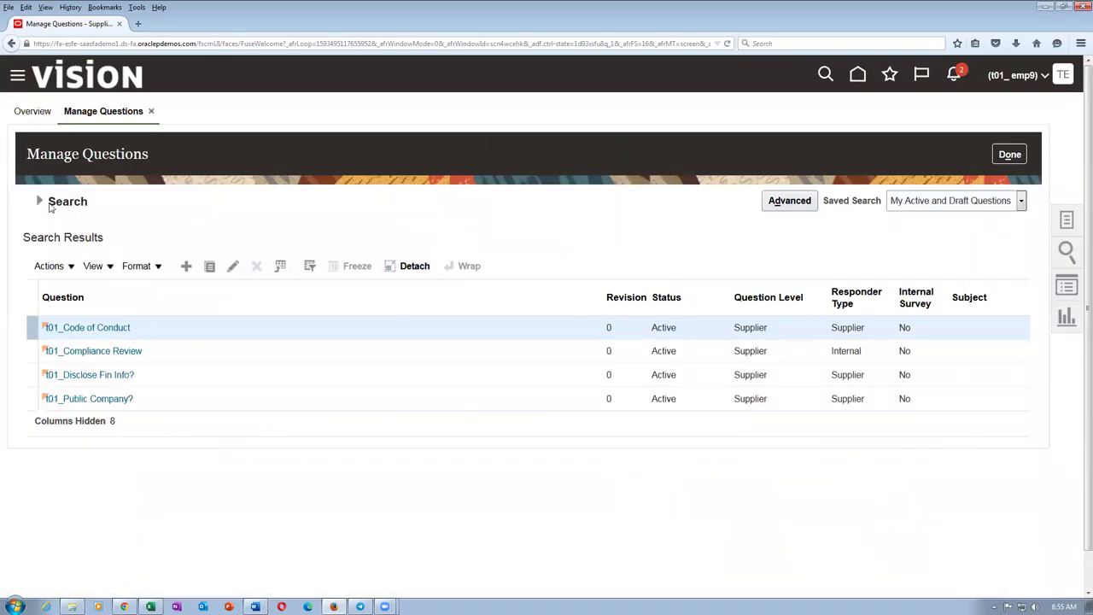
Step: Search Manage Questions for the Employee Count question
click(40, 203)
drag(204, 245, 16, 267)
key(ctrl+v)
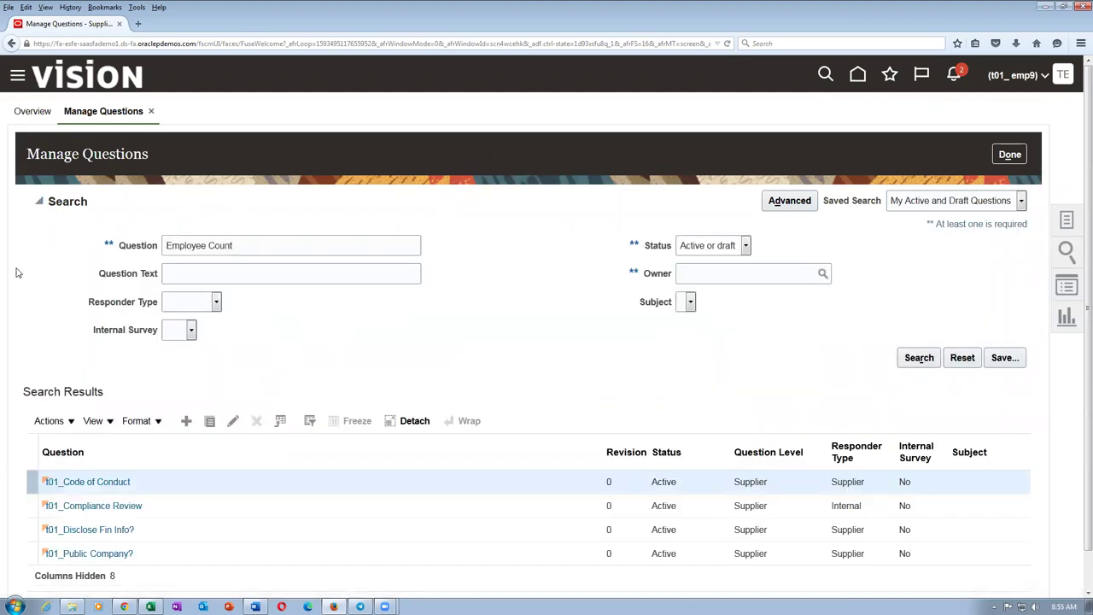
click(922, 357)
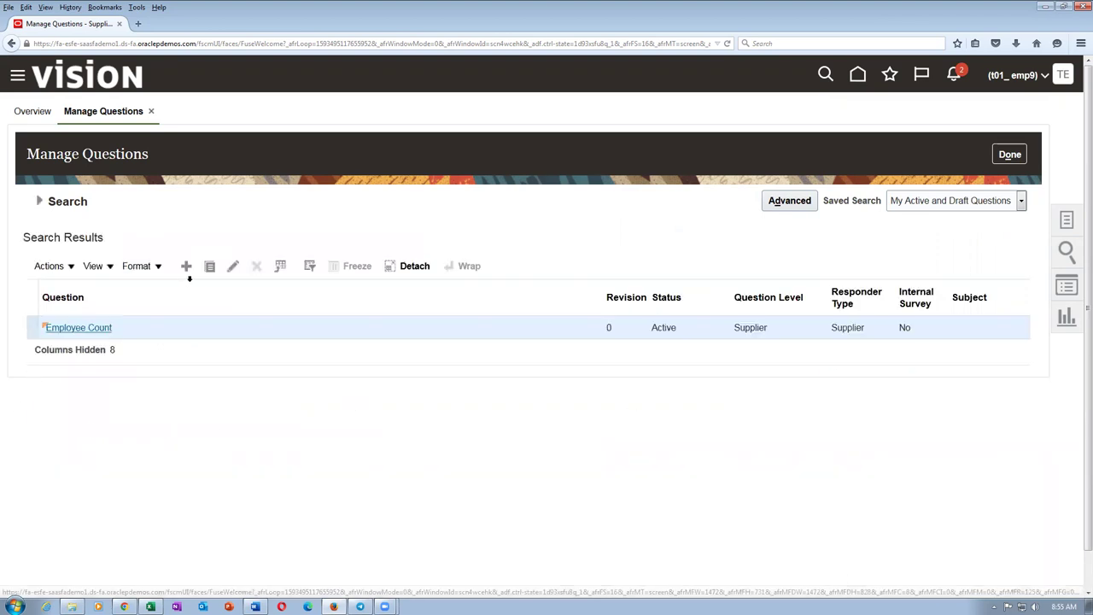
Step: Duplicate Employee Count and name the copy t01_Employee Count
click(210, 267)
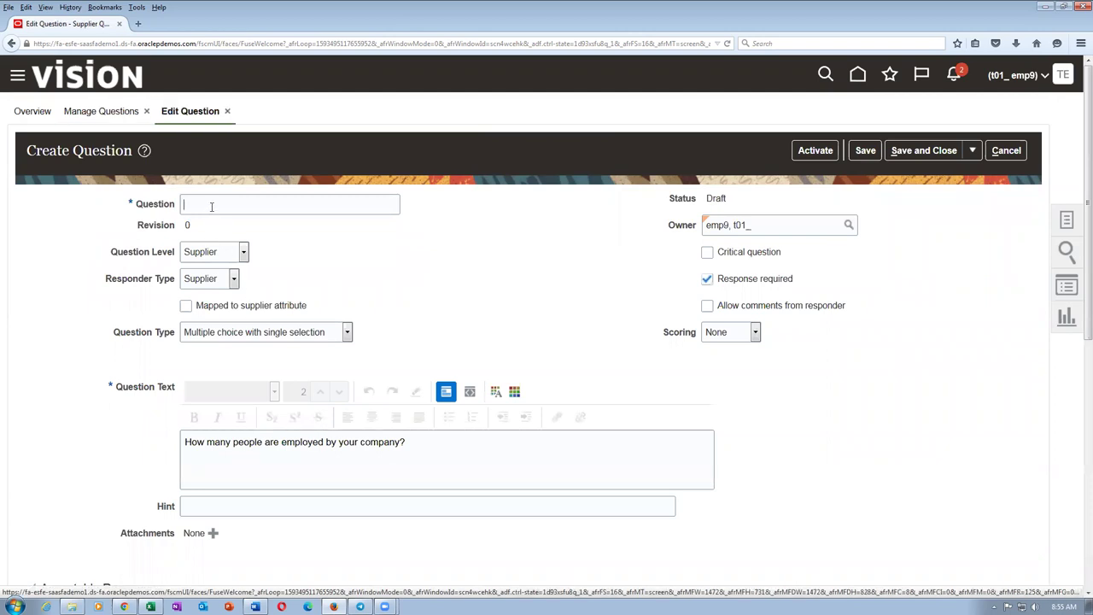
text(_Employee Count)
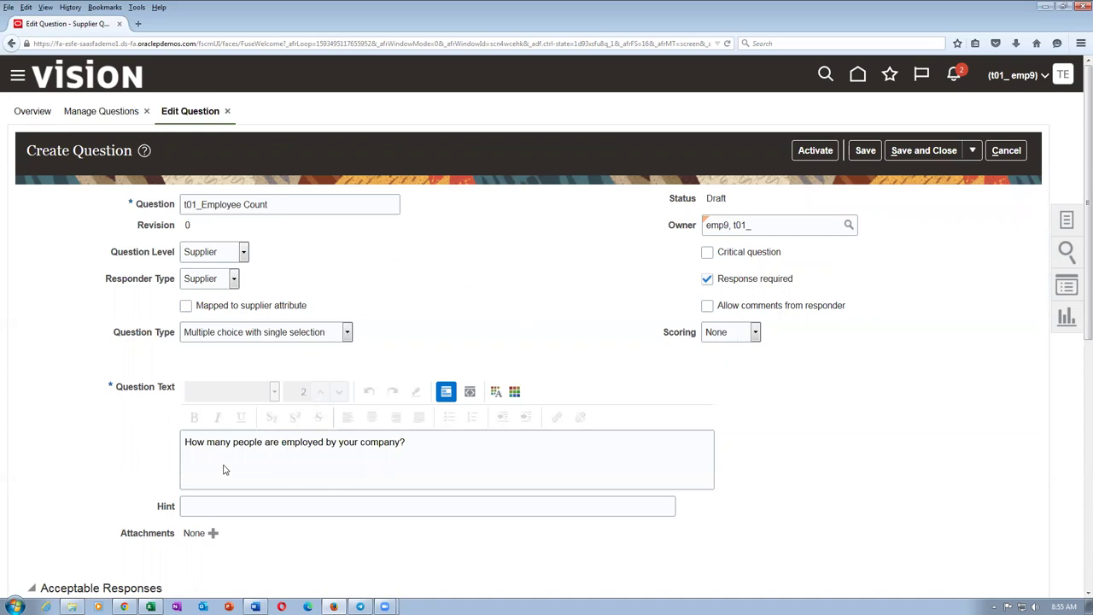
scroll(362, 455, down, 5)
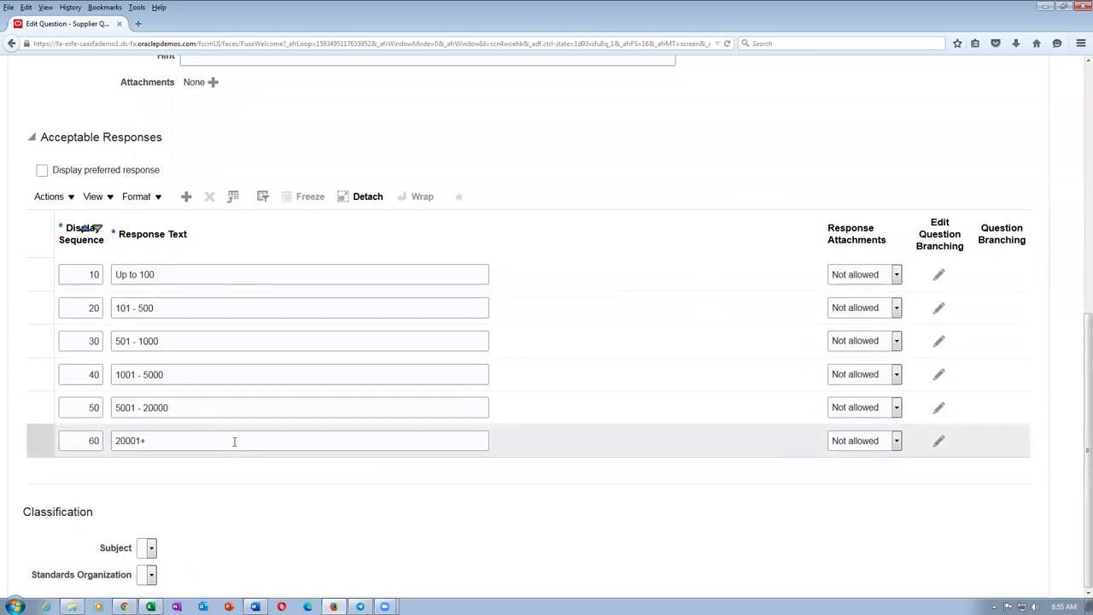
scroll(634, 223, up, 2)
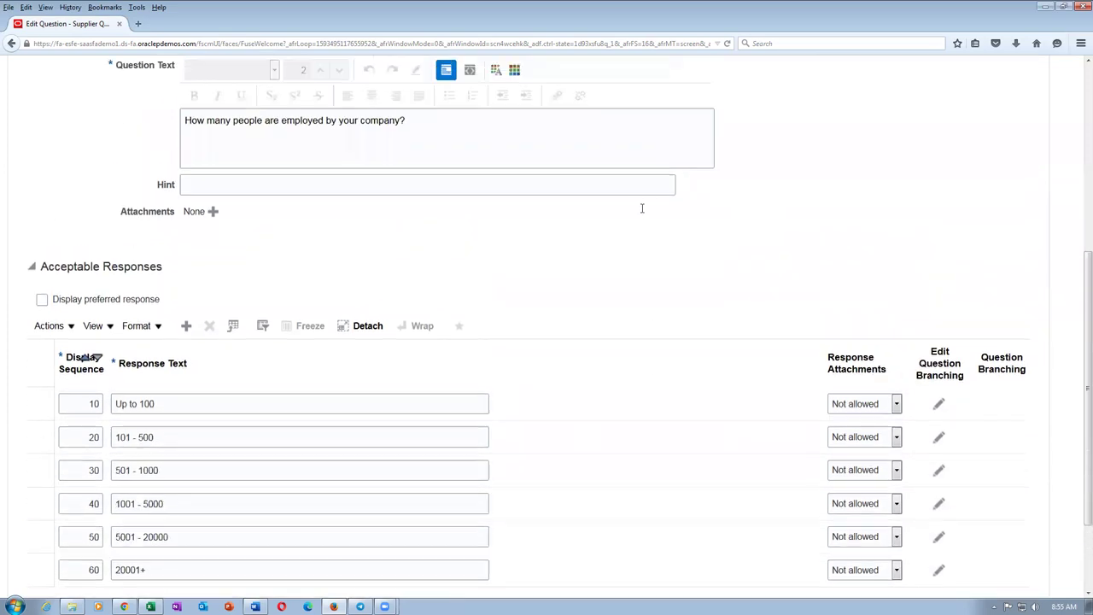
scroll(522, 490, down, 2)
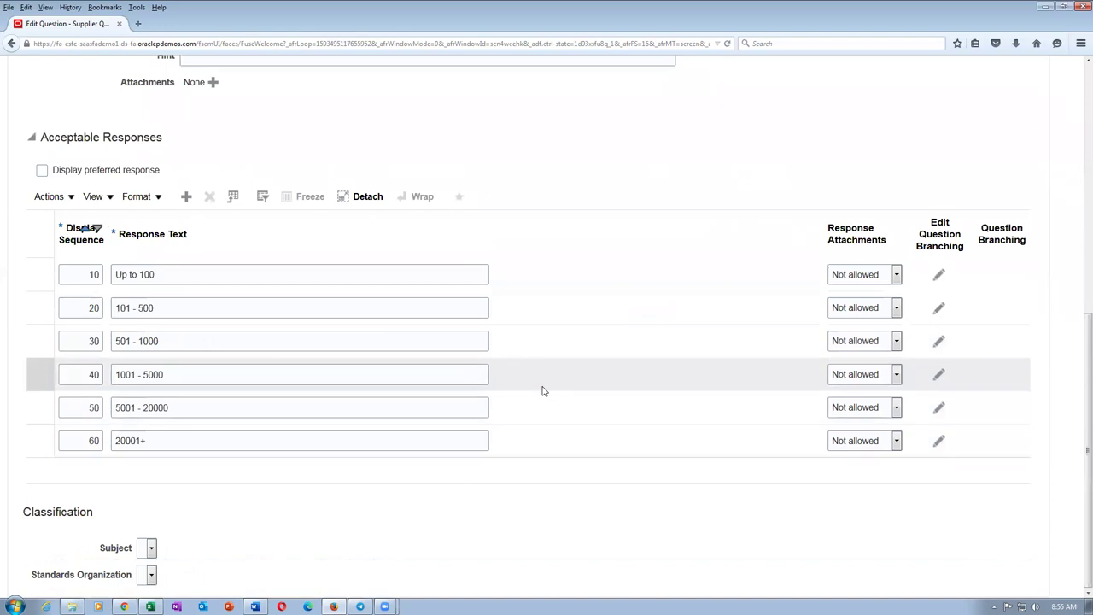
scroll(541, 383, up, 5)
scroll(480, 385, up, 2)
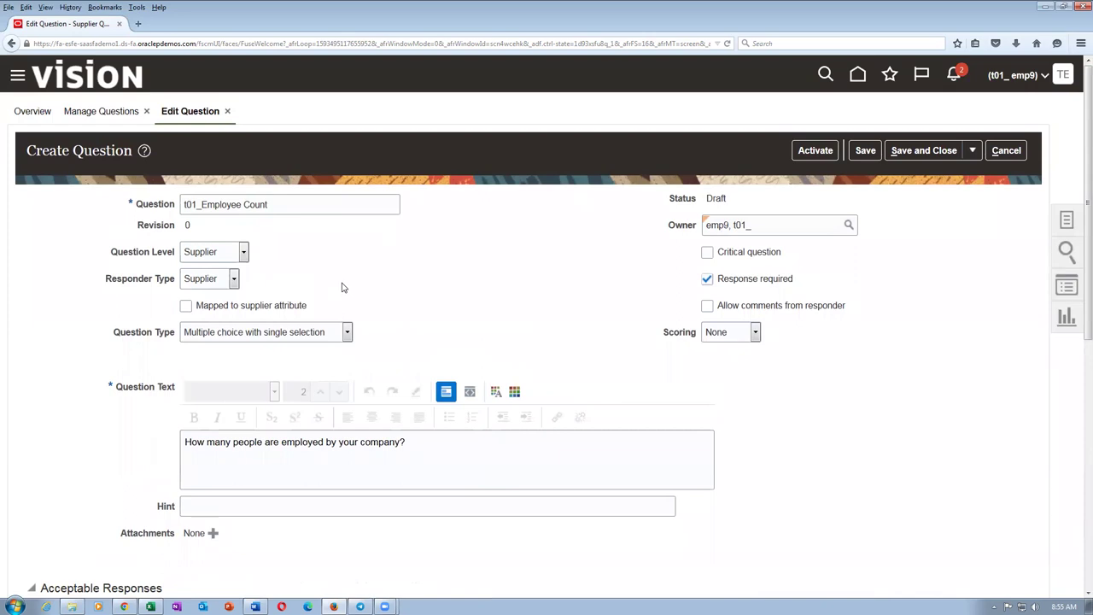
scroll(391, 336, down, 6)
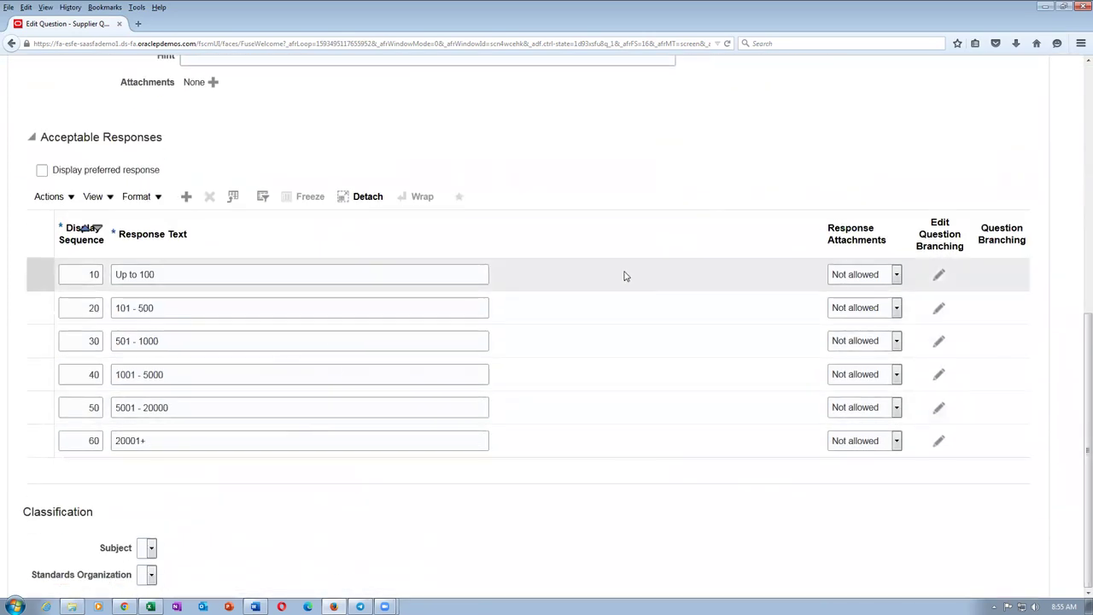
scroll(622, 273, up, 6)
Step: Save, activate, and close t01_Employee Count, confirming the saved changes
click(865, 151)
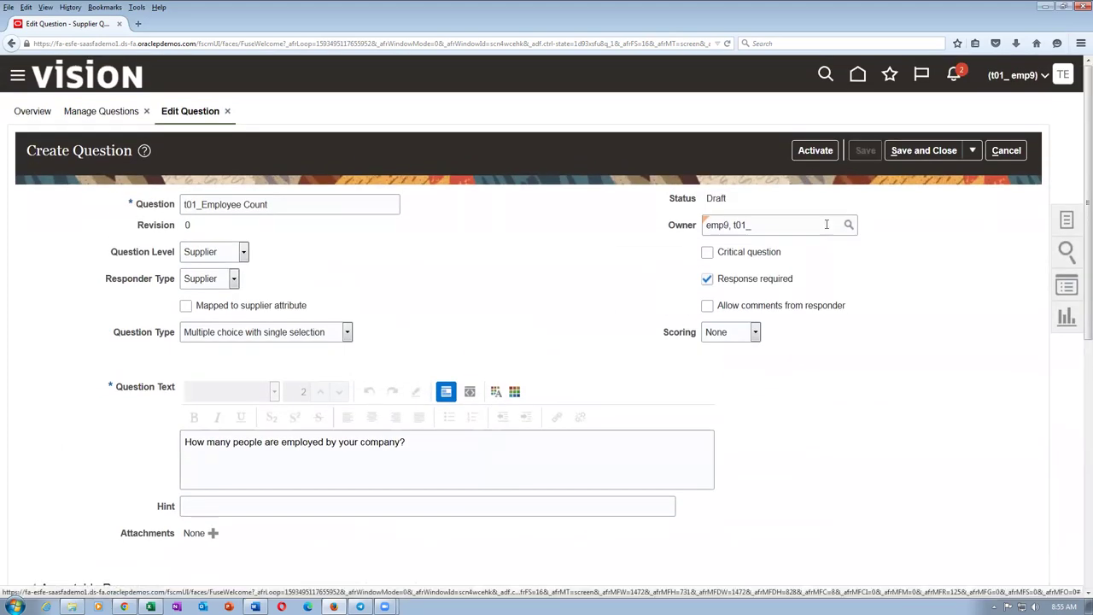
click(817, 151)
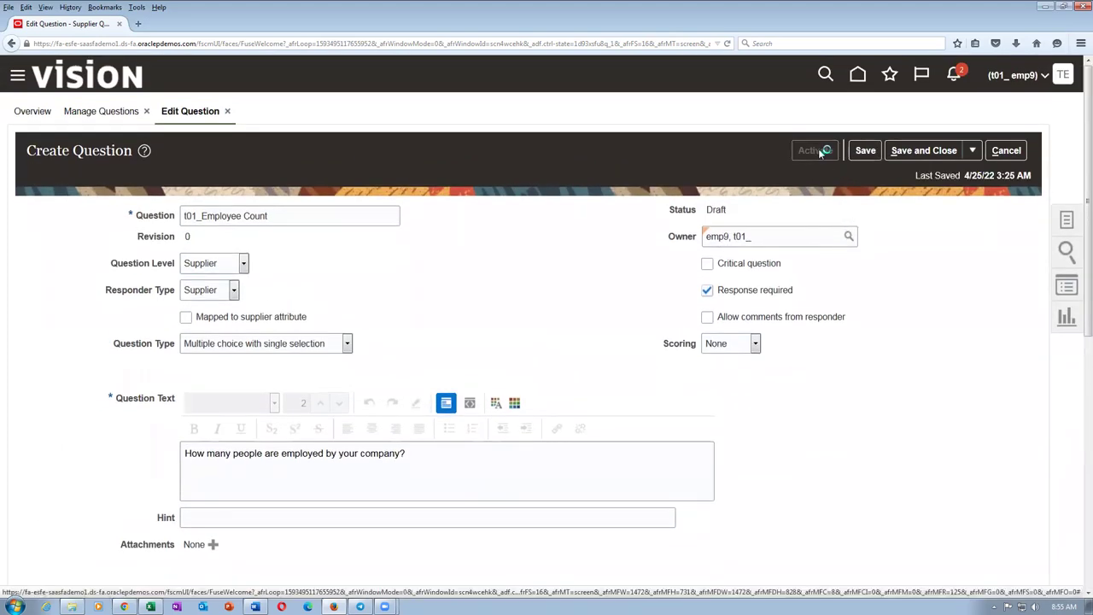
click(920, 151)
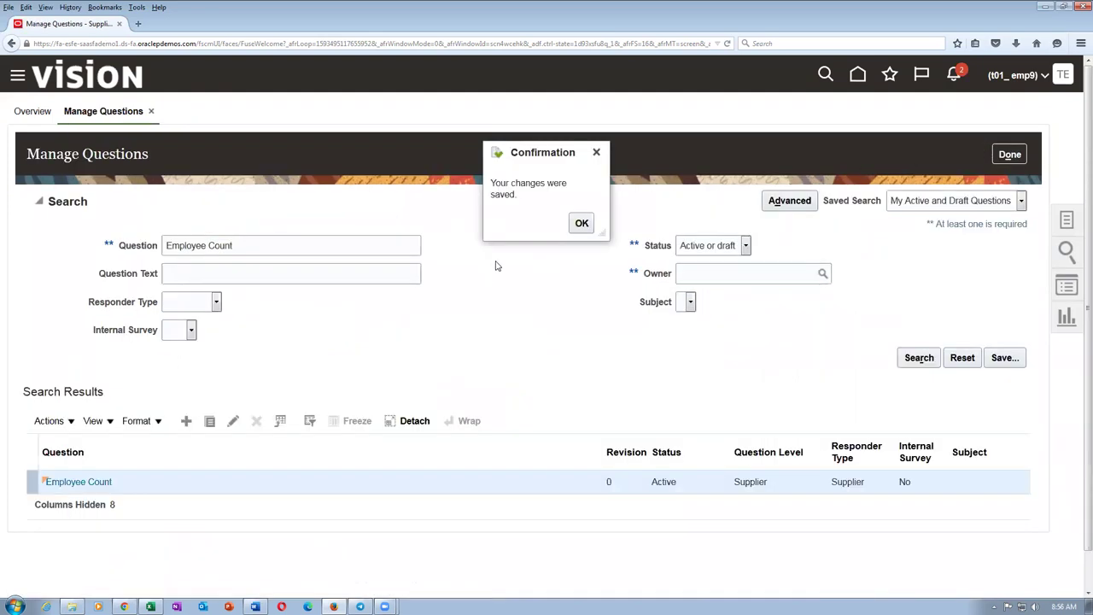
click(577, 223)
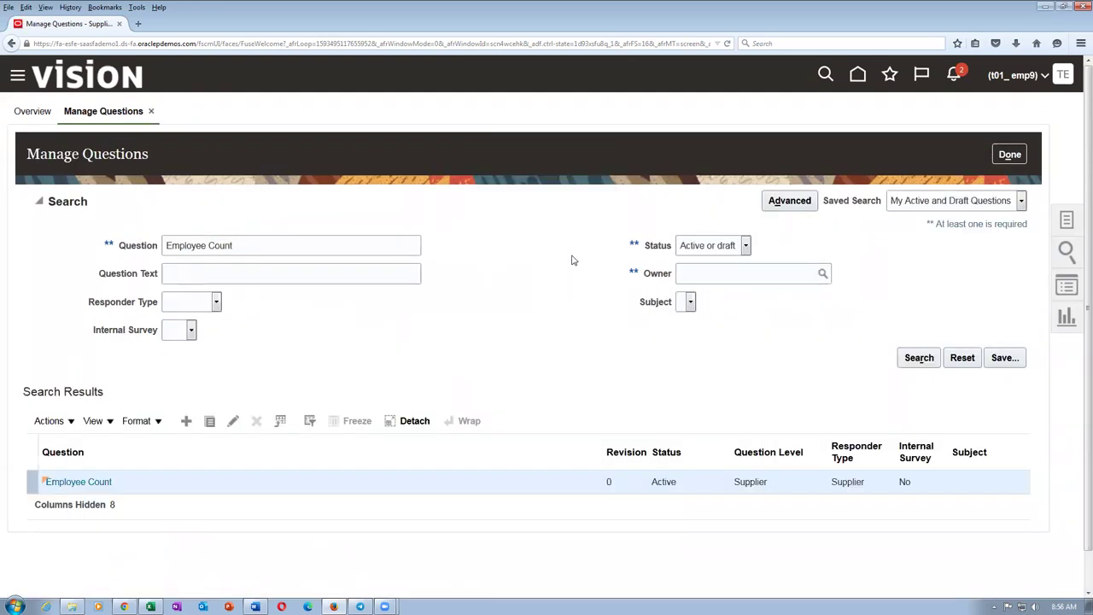
Step: Copy CFY Revenue from the Excel sheet and search Manage Questions for it
key(alt+Tab)
click(424, 342)
key(ctrl+c)
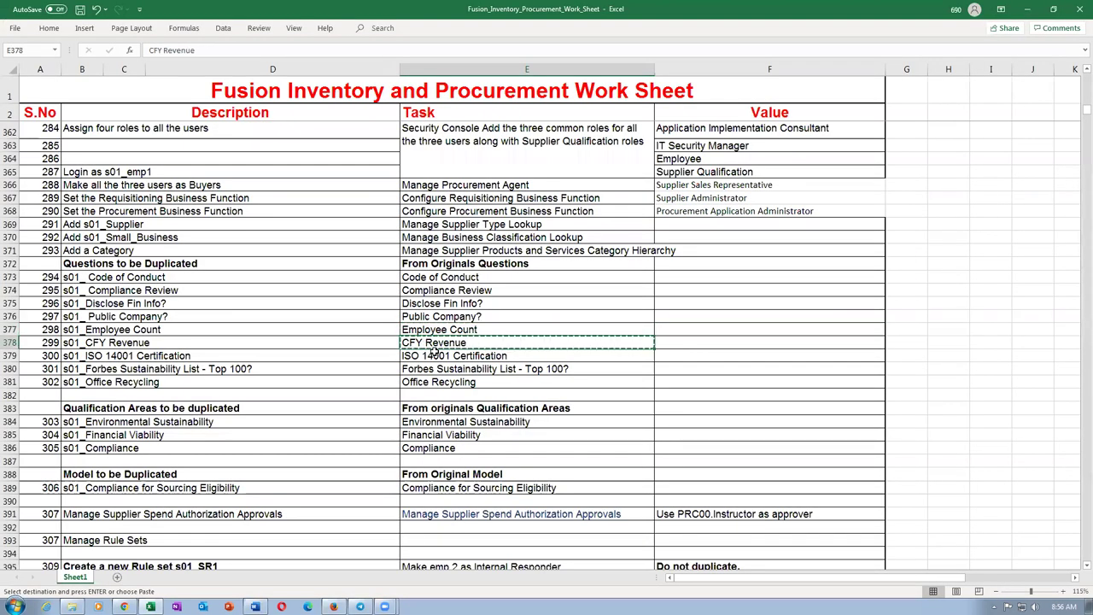
key(alt+Tab)
key(ctrl+a)
key(ctrl+v)
click(918, 358)
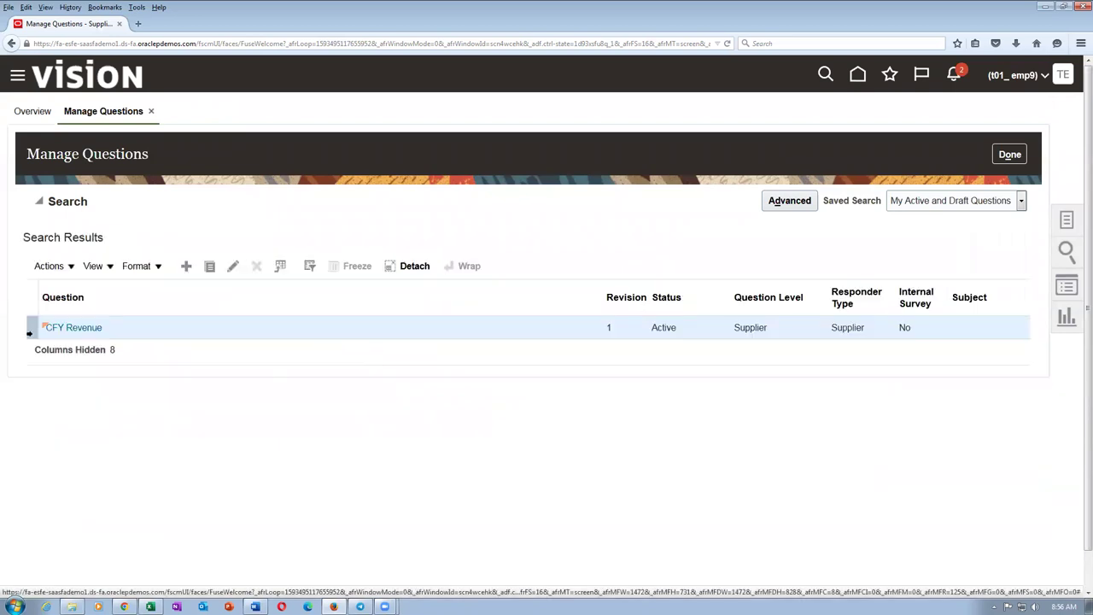
Step: Duplicate CFY Revenue as t01_CFY Revenue and bring up its supplier profile attribute lookup
click(209, 266)
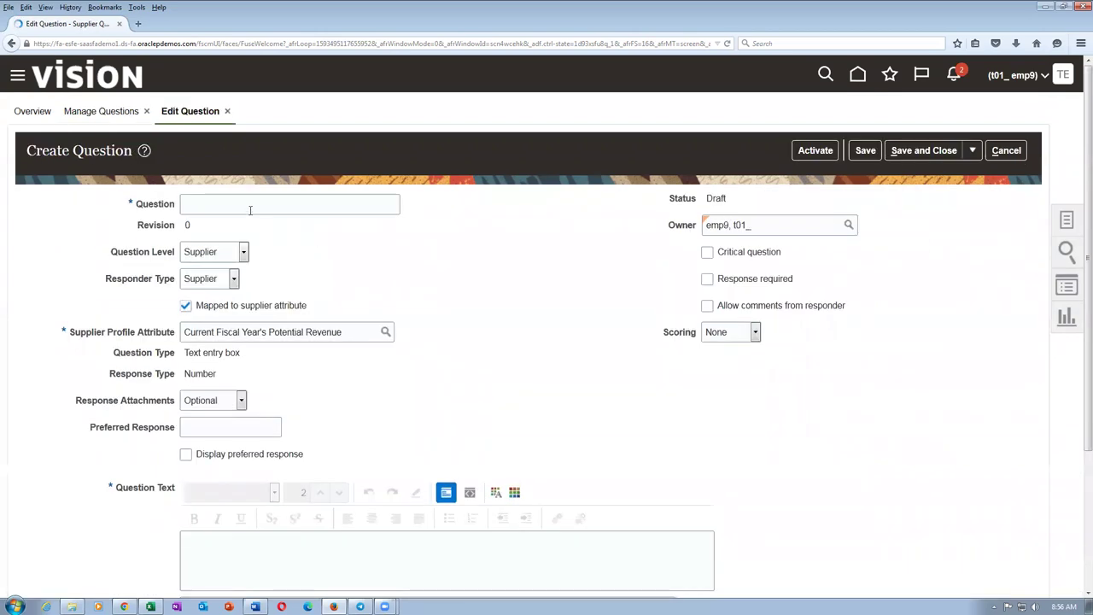
text(CFY Revenue)
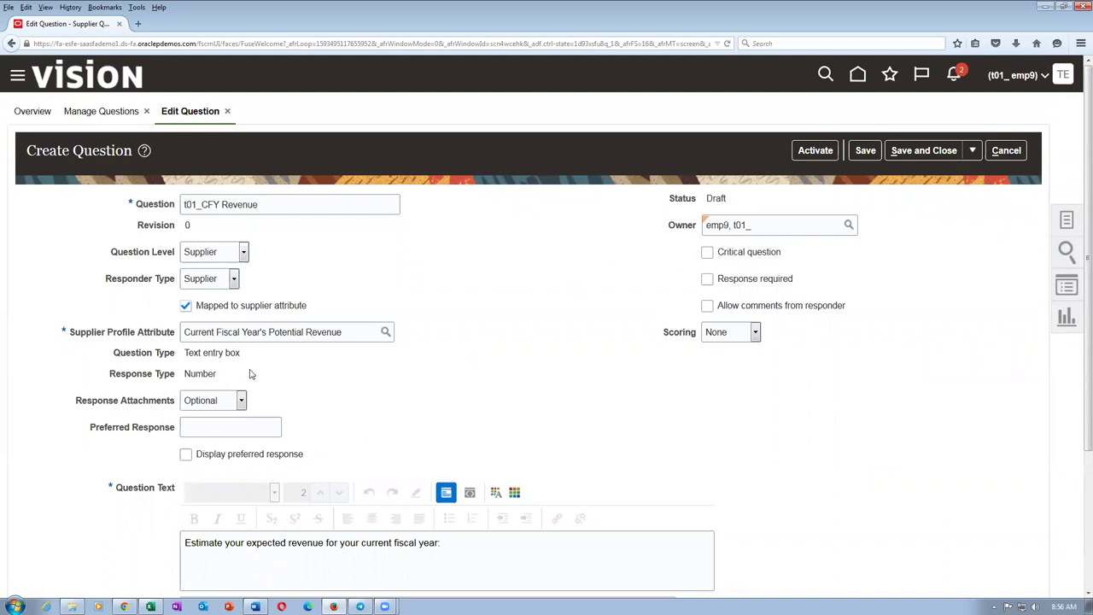
scroll(267, 360, down, 3)
scroll(268, 360, down, 1)
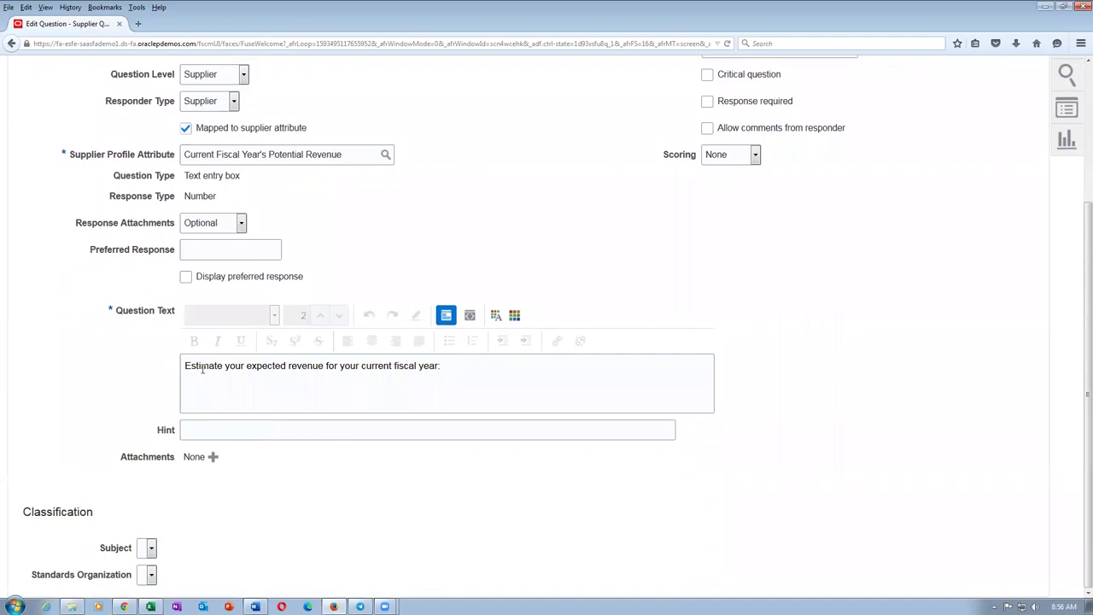
click(455, 365)
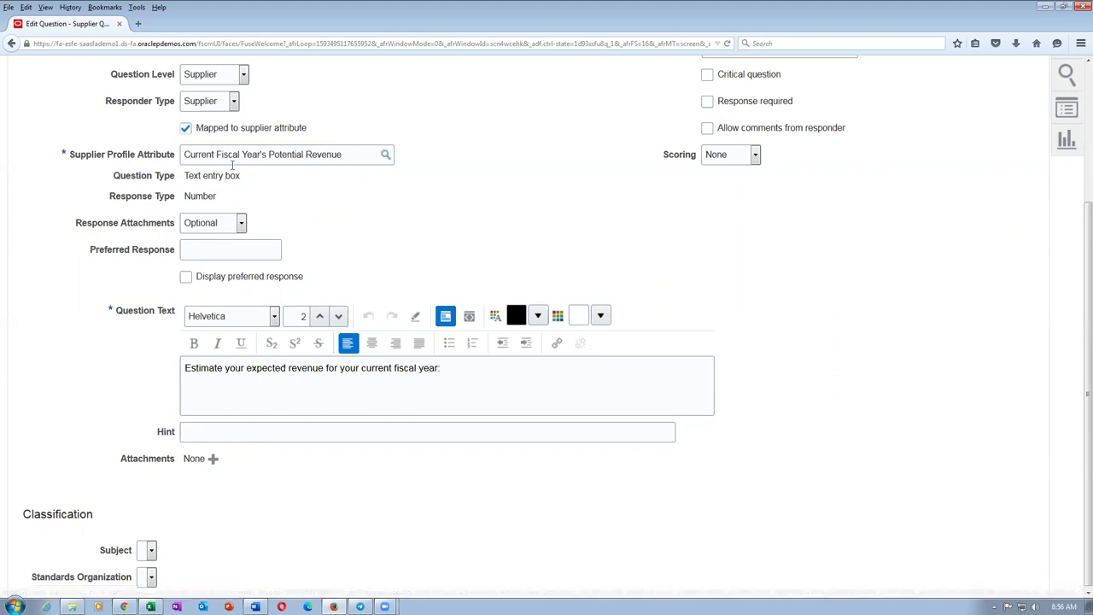
click(385, 154)
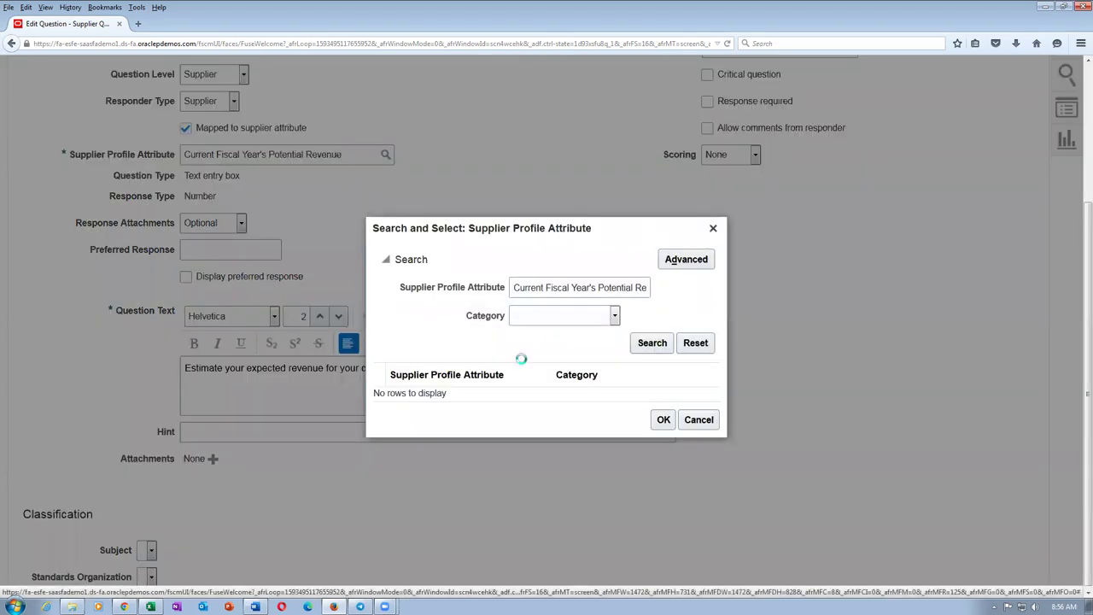
Step: Pick Current Fiscal Year's Potential Revenue, then clear the search to list all attributes
click(649, 344)
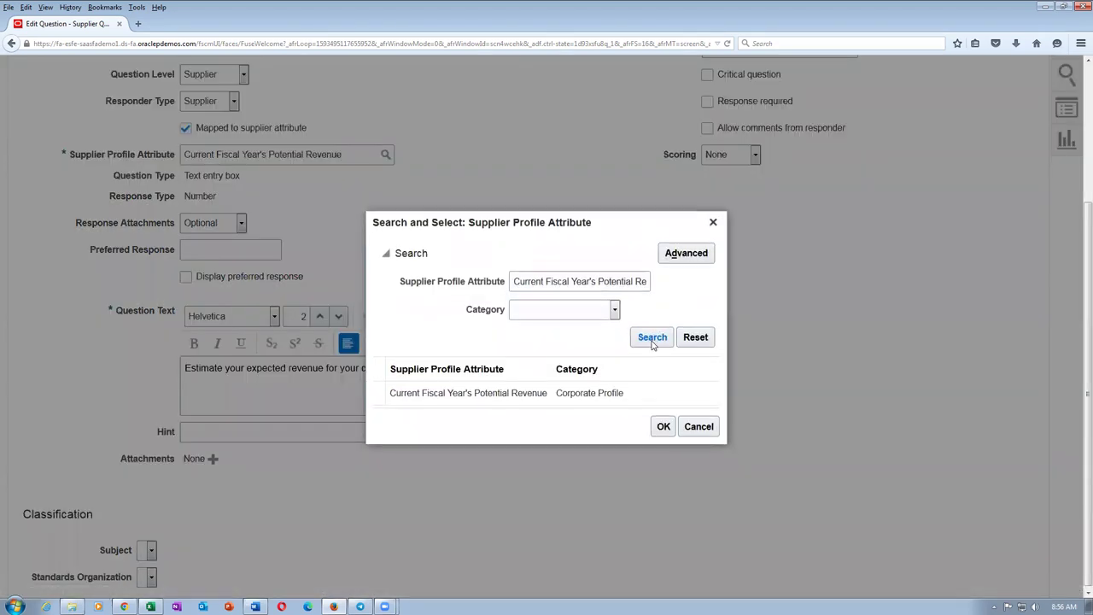
click(471, 401)
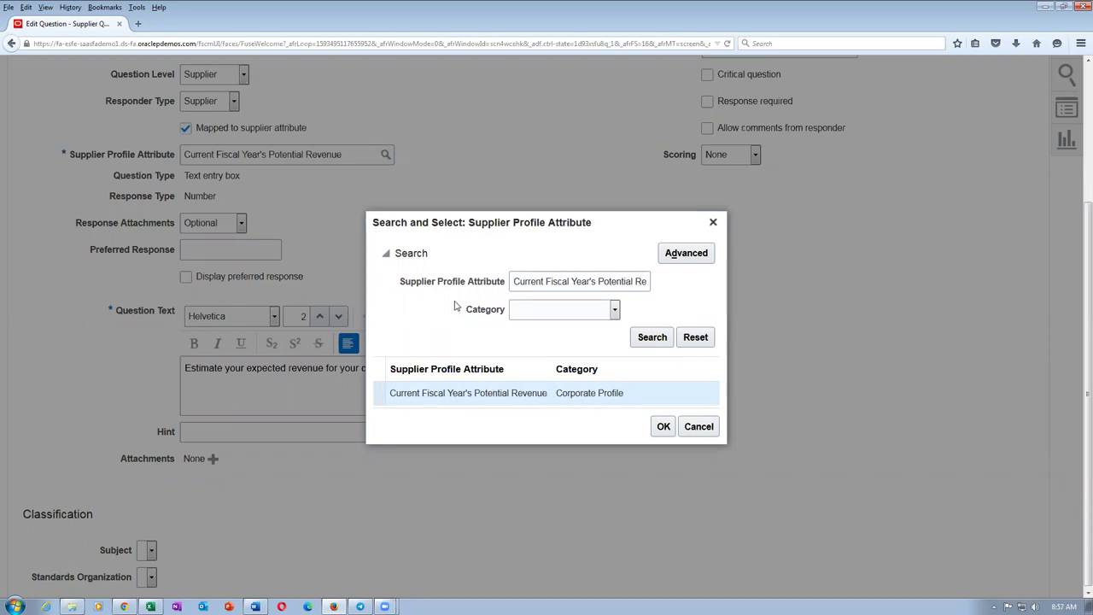
drag(512, 284, 655, 268)
key(BackSpace)
click(650, 338)
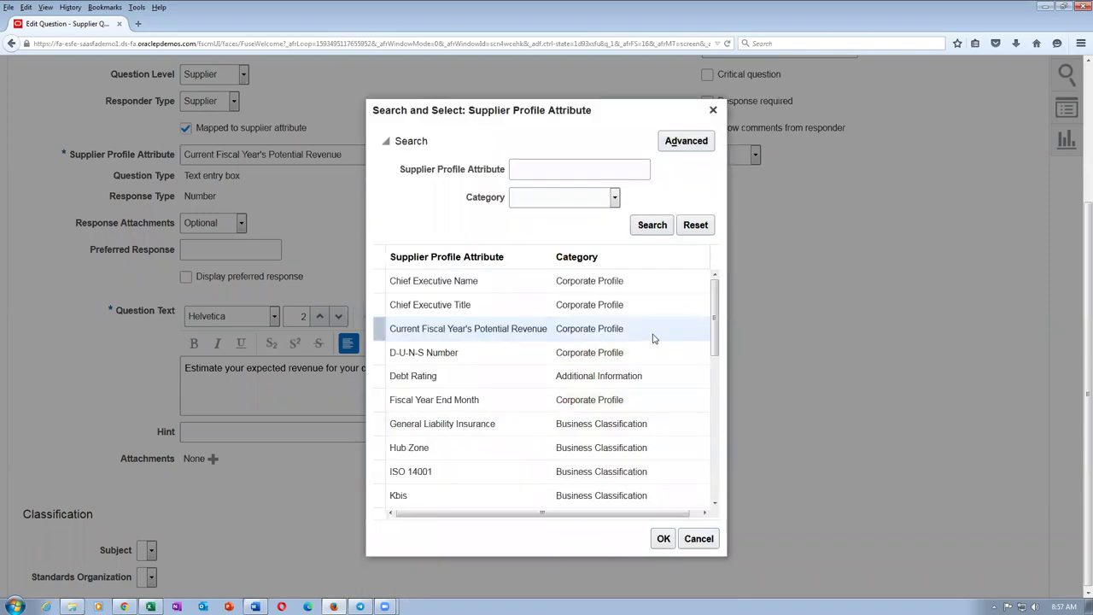
Step: Browse the attributes, selecting Chief Executive rows, t01_women_owned and Products and Services
click(521, 280)
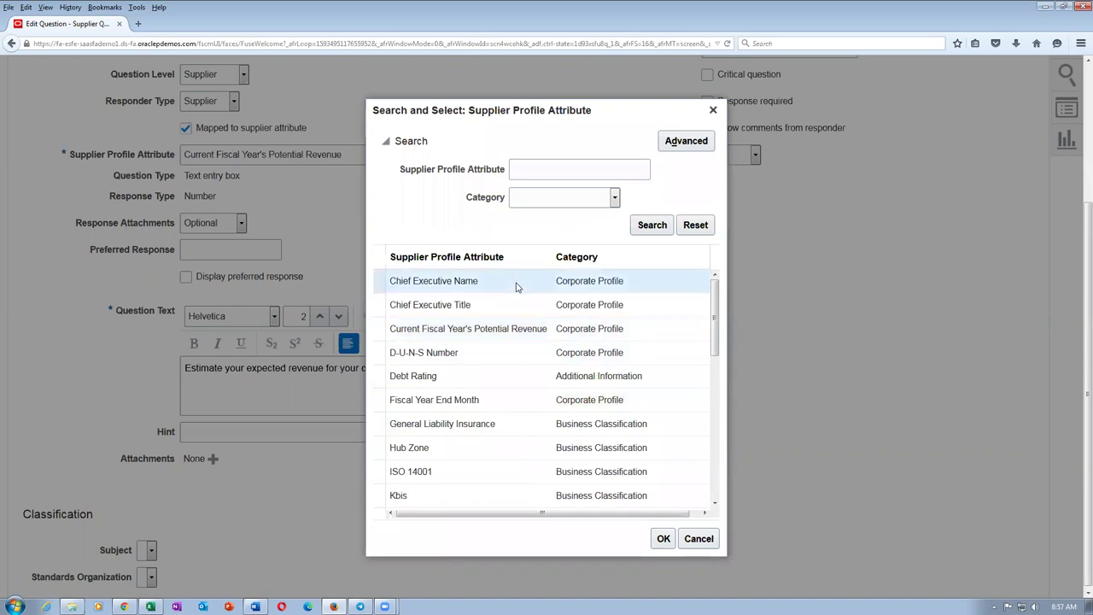
click(517, 305)
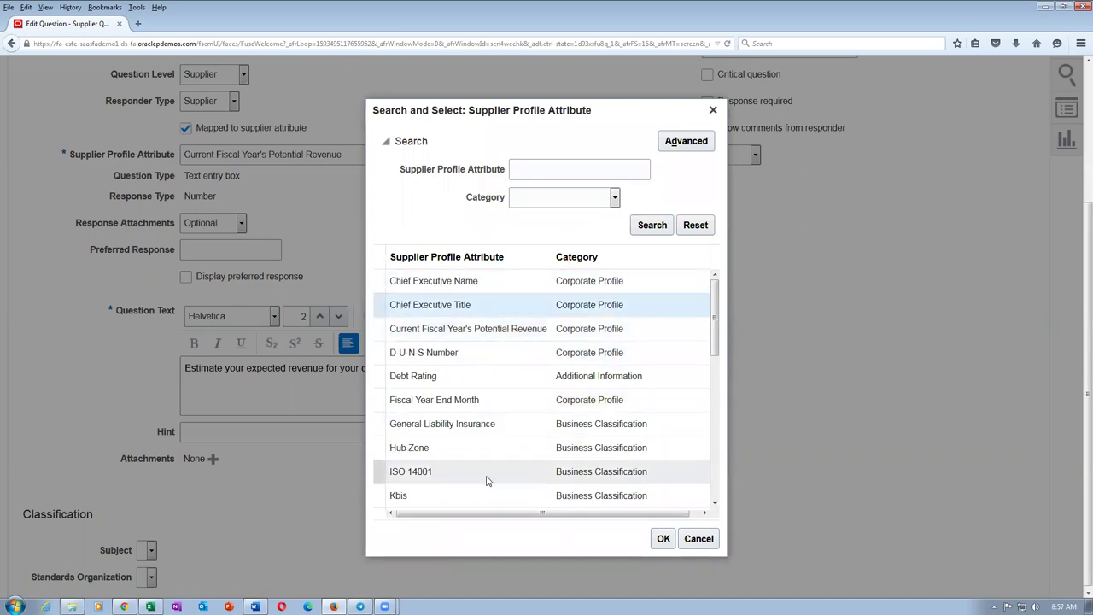
drag(714, 341, 758, 500)
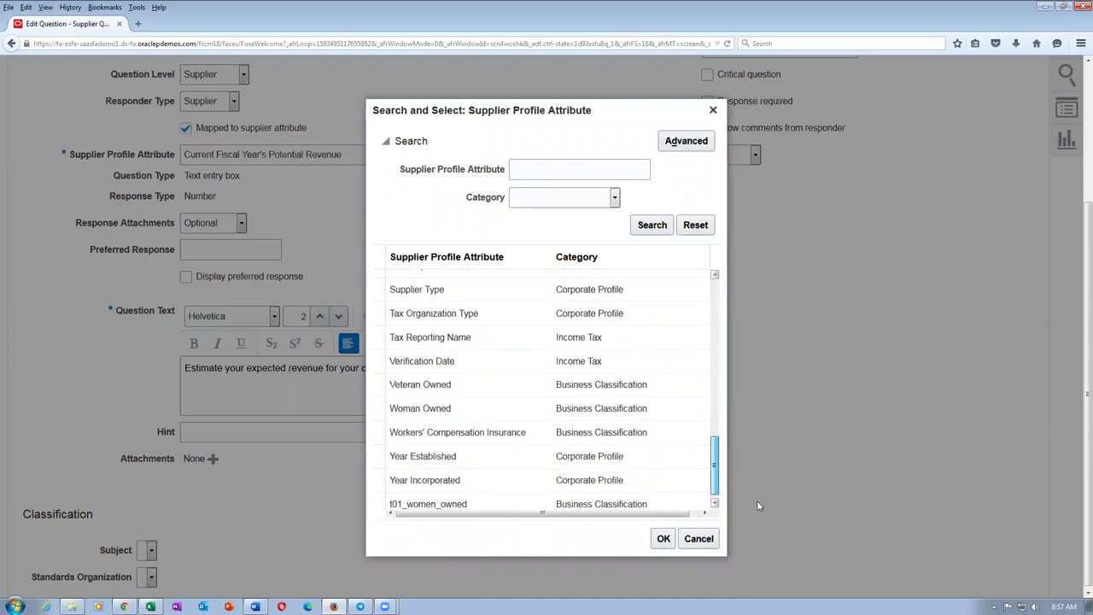
click(495, 500)
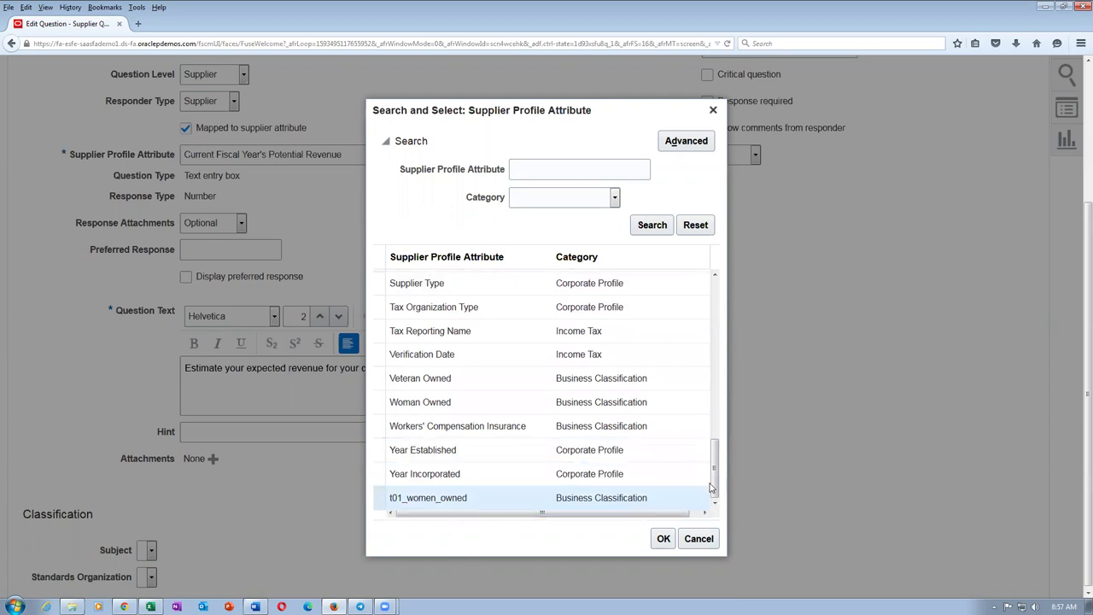
drag(715, 493, 714, 294)
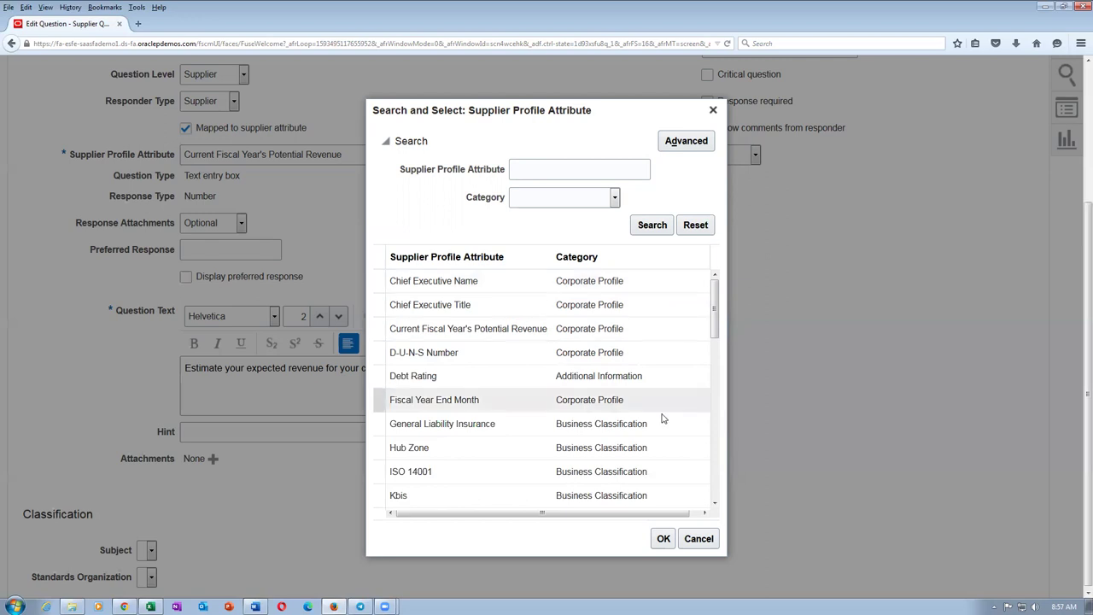
drag(714, 330, 766, 480)
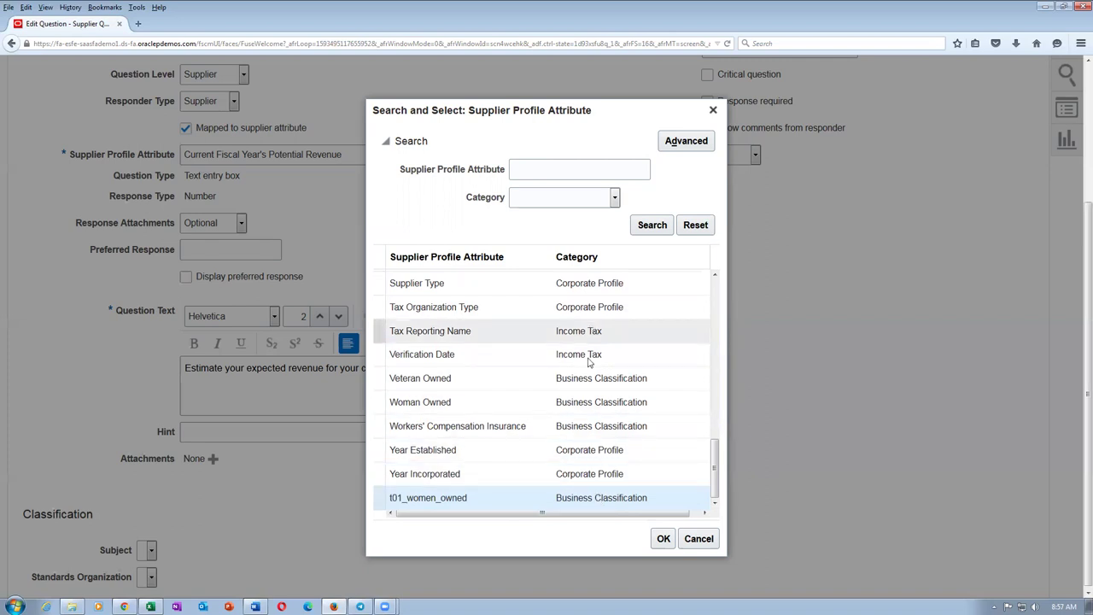
drag(714, 462, 696, 403)
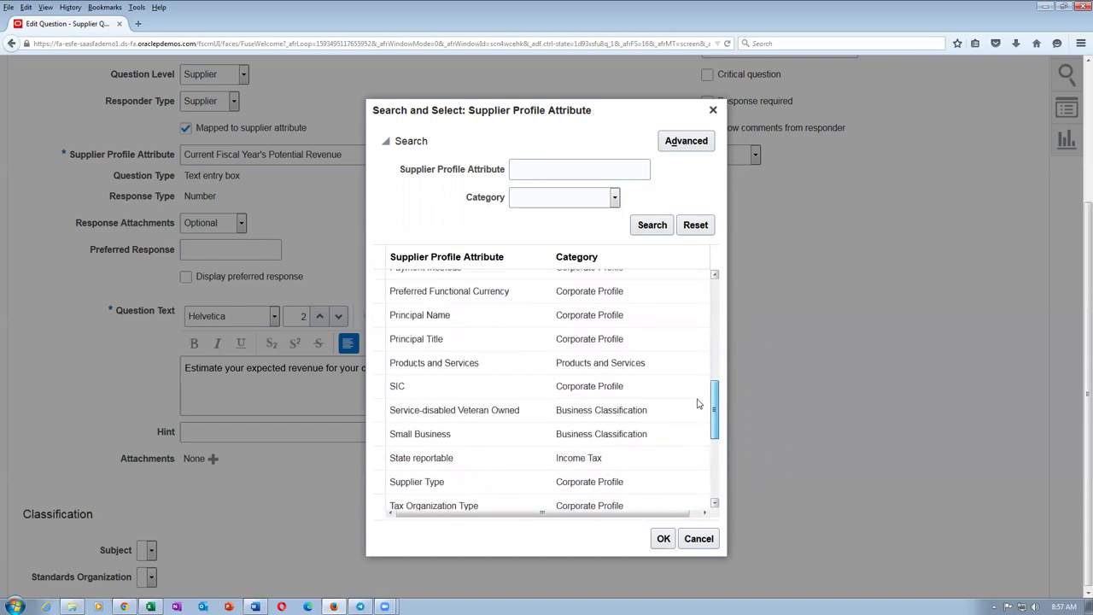
click(635, 369)
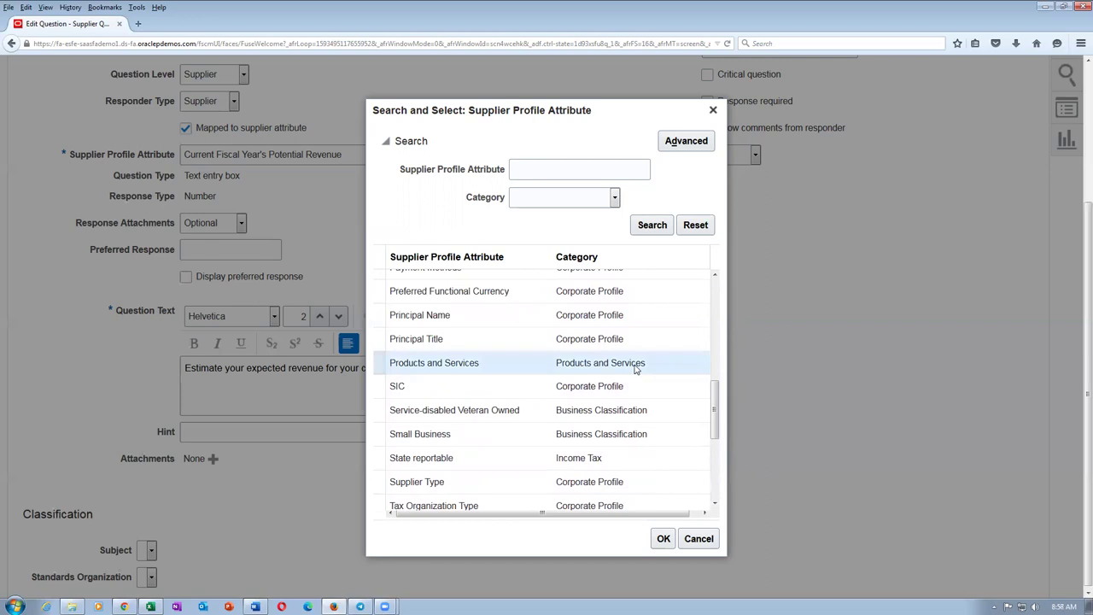
drag(718, 412, 707, 294)
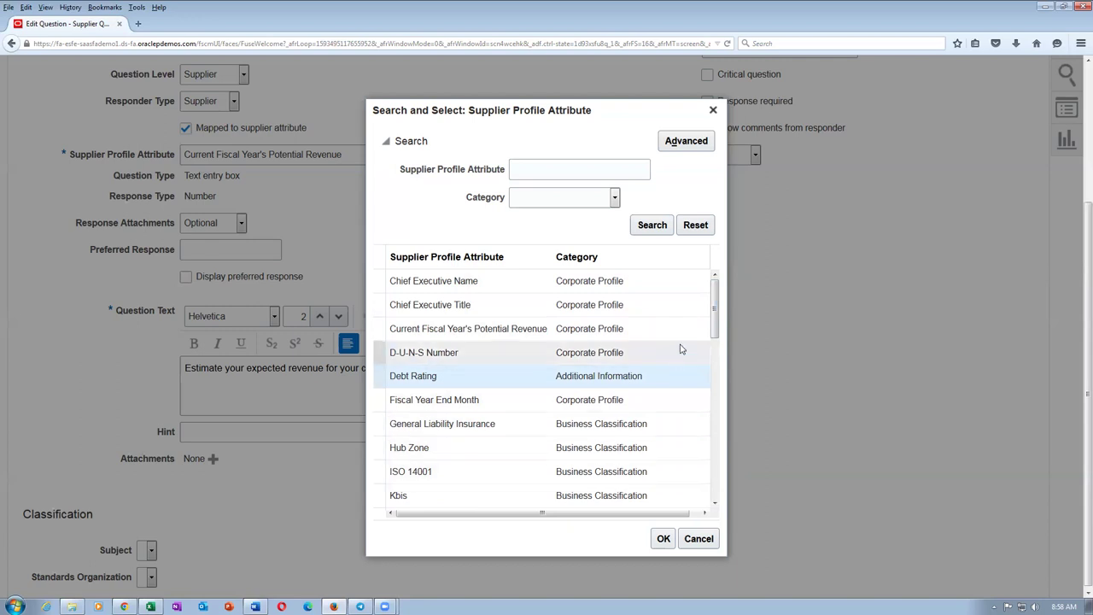
drag(715, 324, 726, 422)
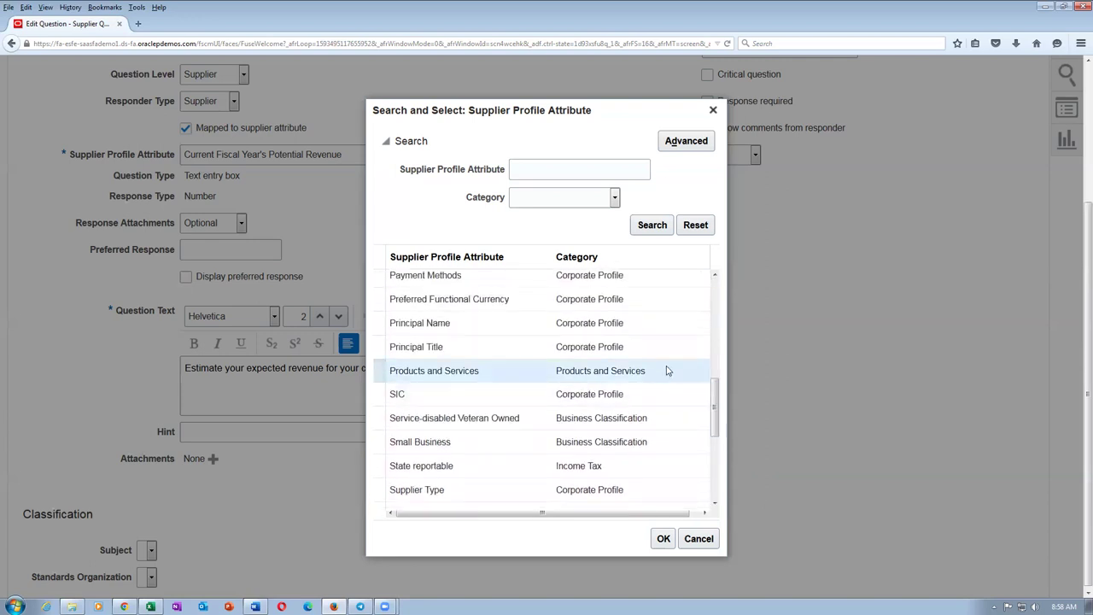
Step: Cancel the attribute dialog, review the Text entry box, Number and attribute fields, and save
click(698, 539)
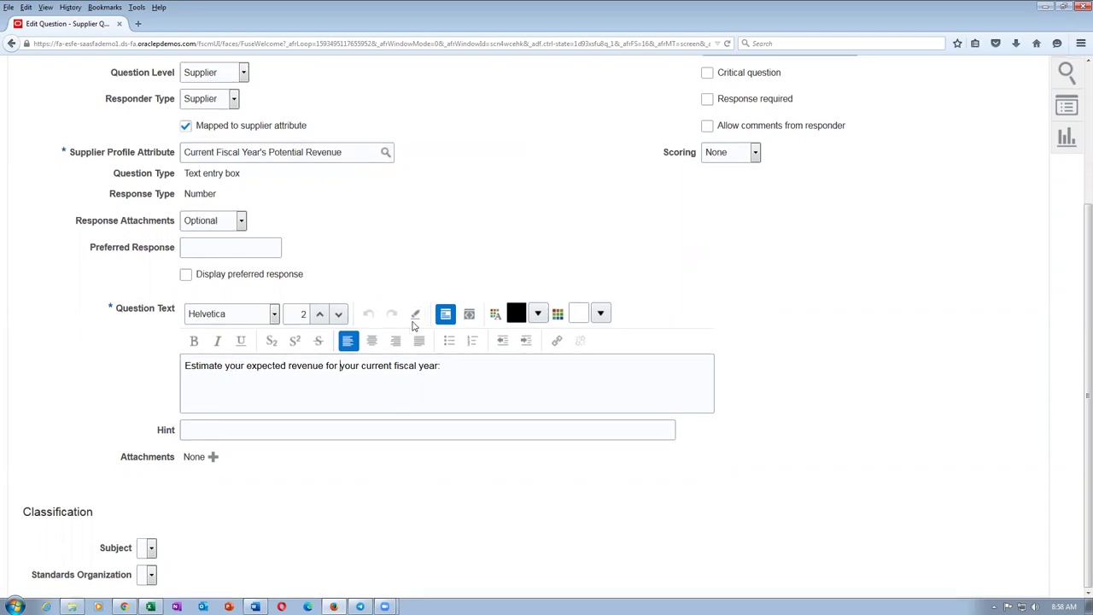
scroll(389, 280, up, 3)
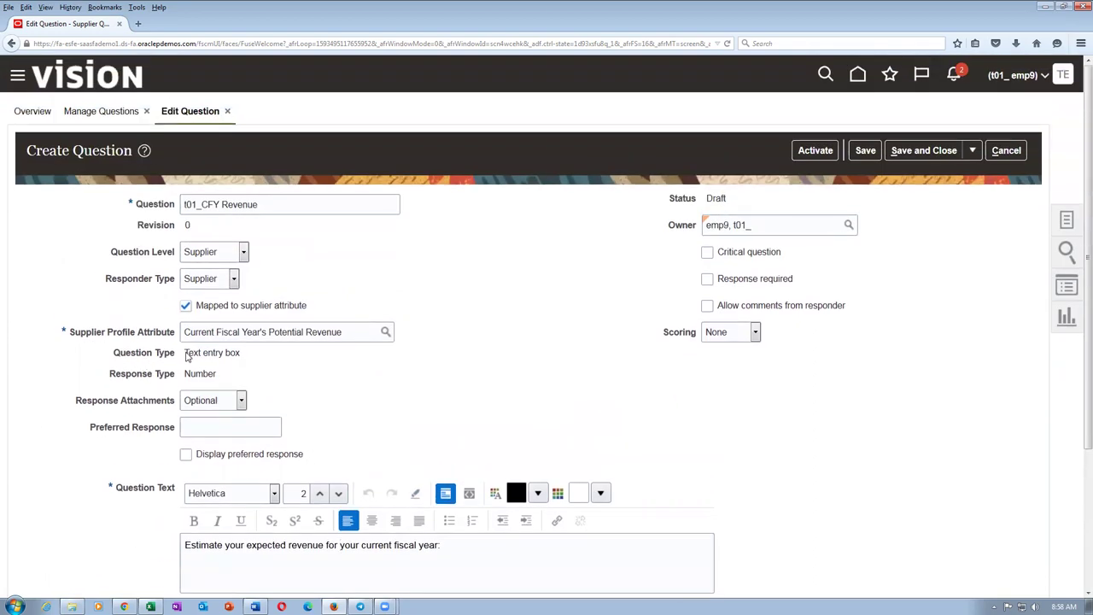
drag(188, 357, 244, 356)
click(338, 378)
drag(185, 376, 219, 381)
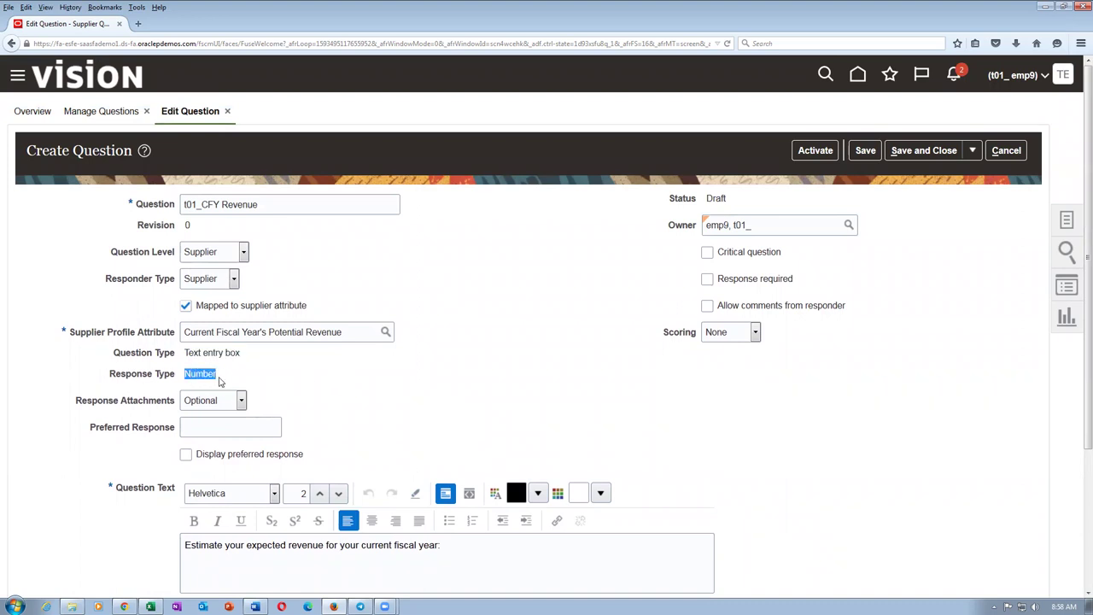
click(286, 392)
drag(182, 331, 384, 332)
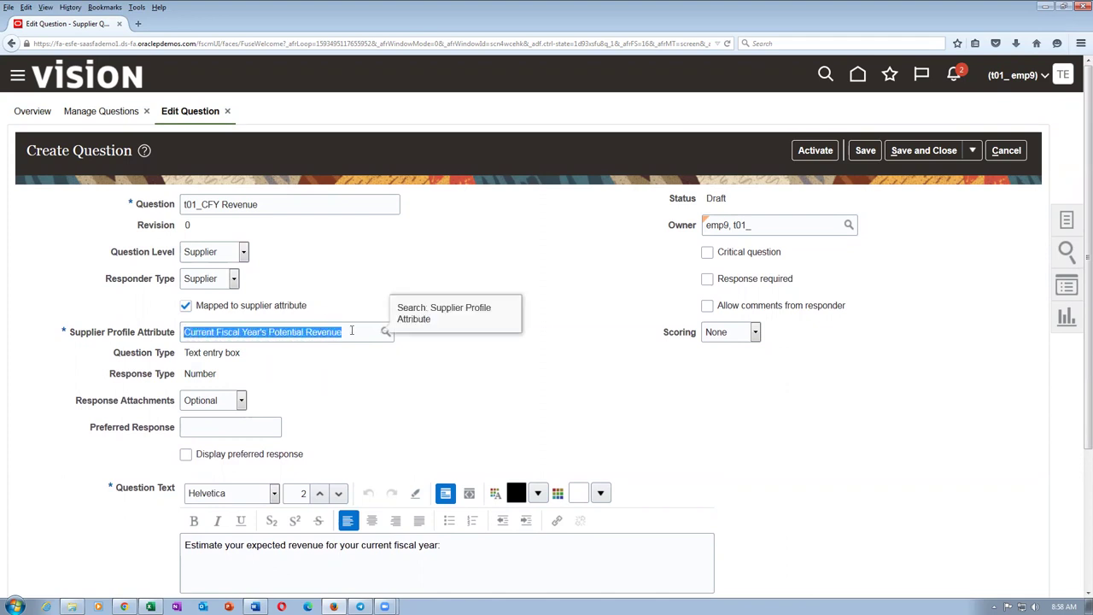
click(367, 389)
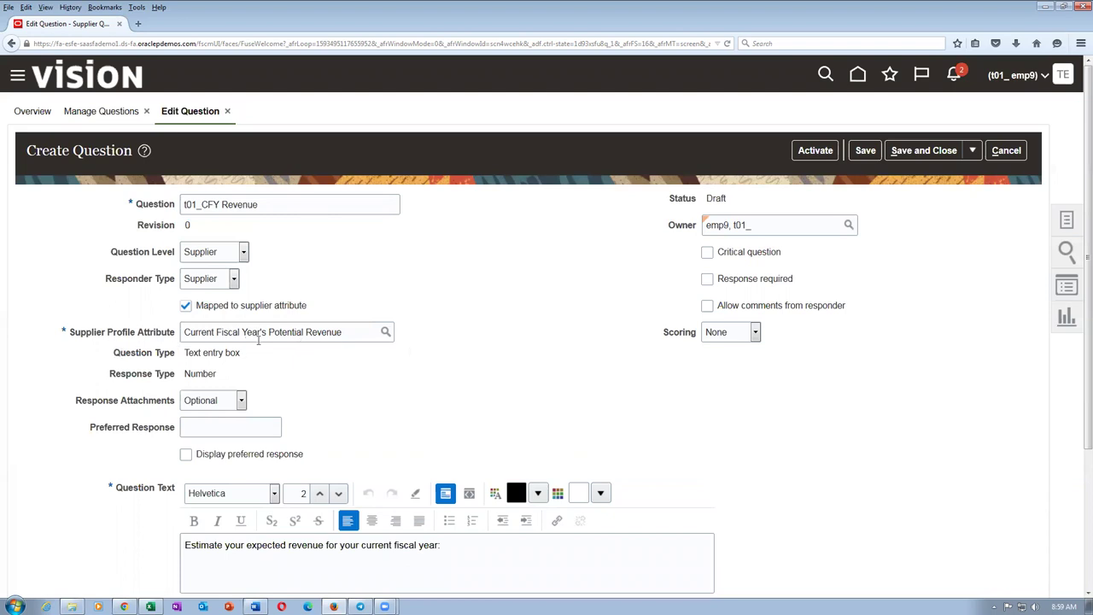
triple_click(356, 334)
click(410, 416)
click(864, 150)
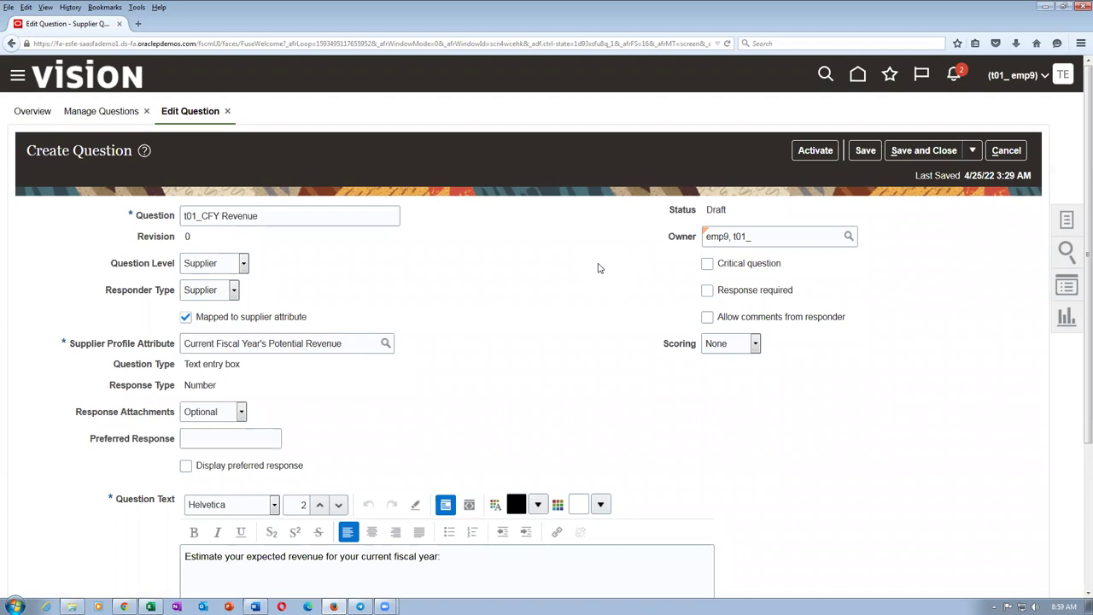
Step: Activate and close t01_CFY Revenue, then search Manage Questions for t01 questions
click(815, 150)
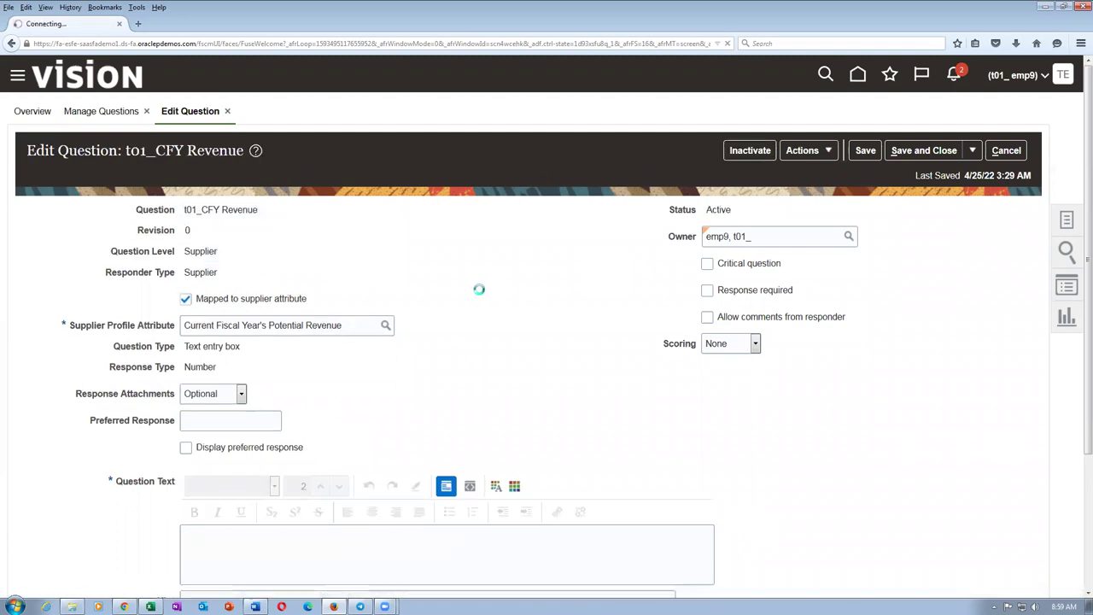
scroll(517, 287, down, 3)
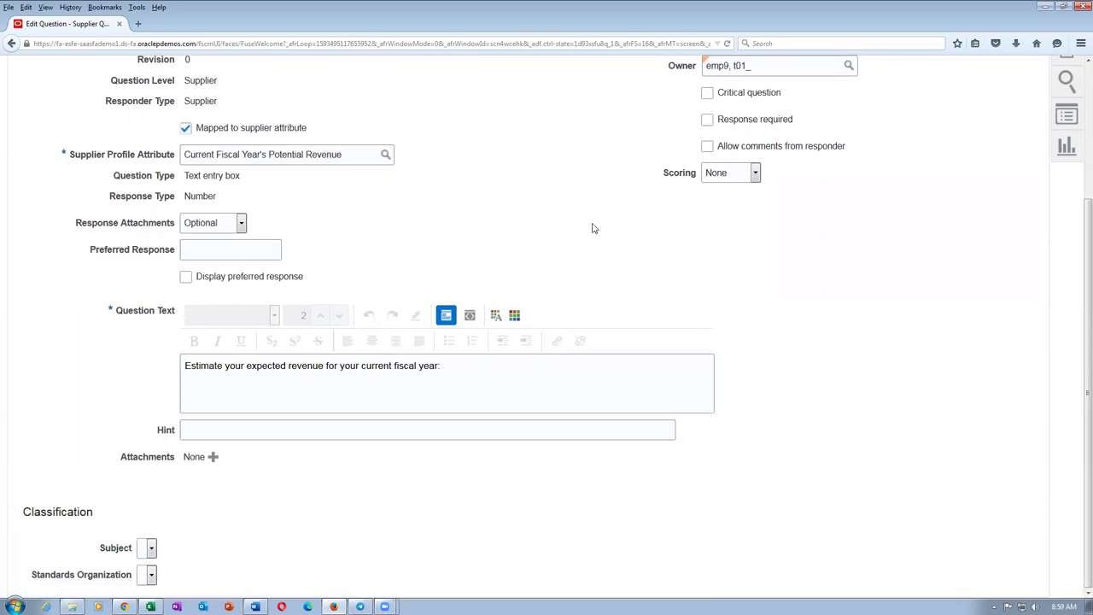
scroll(595, 228, up, 3)
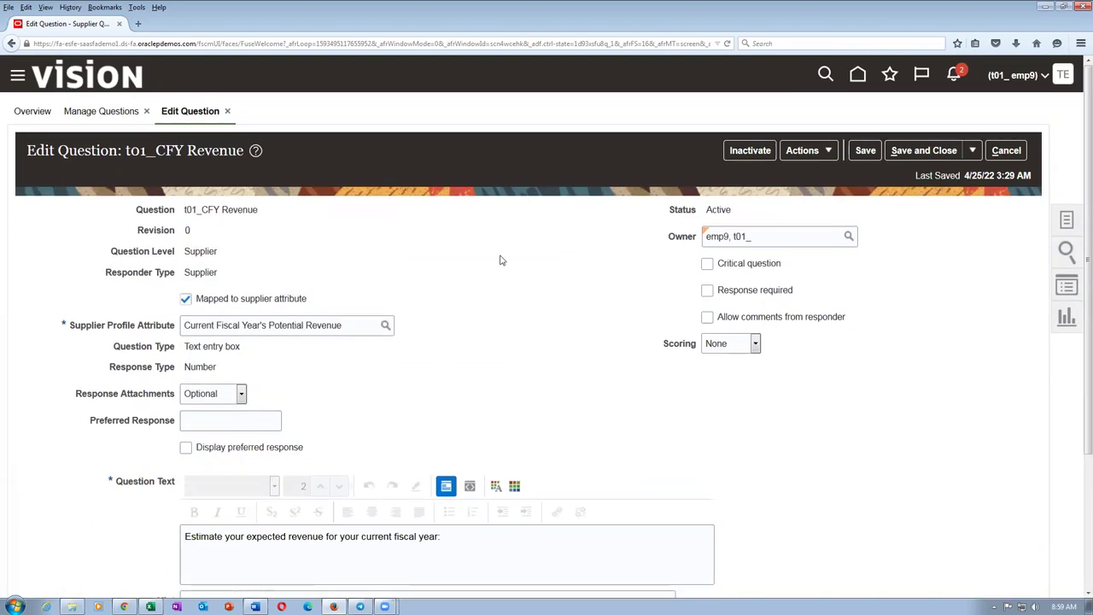
click(918, 151)
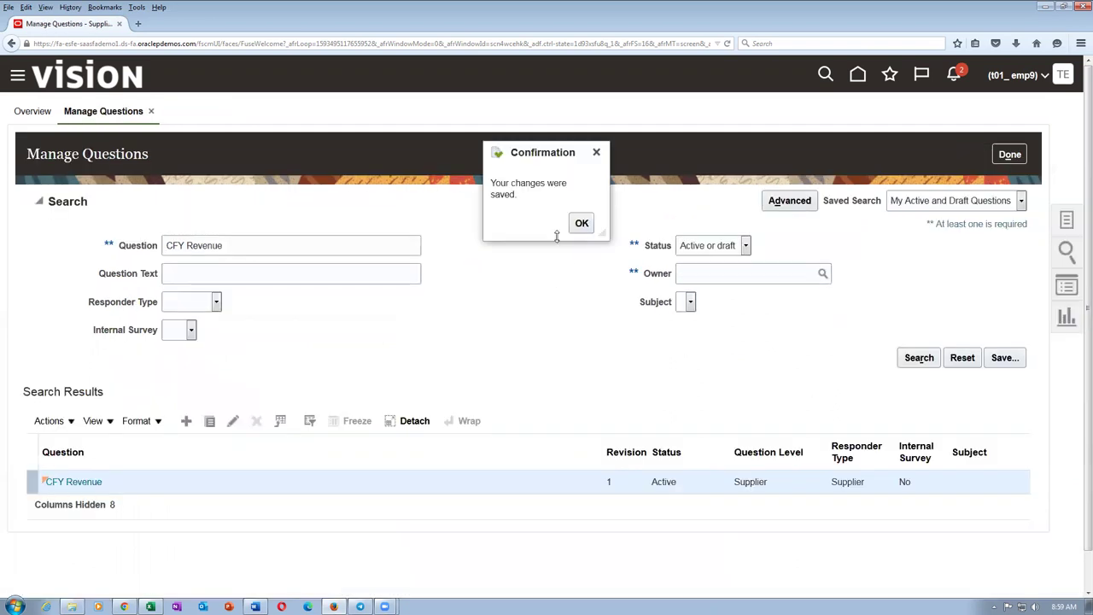
drag(220, 248, 6, 274)
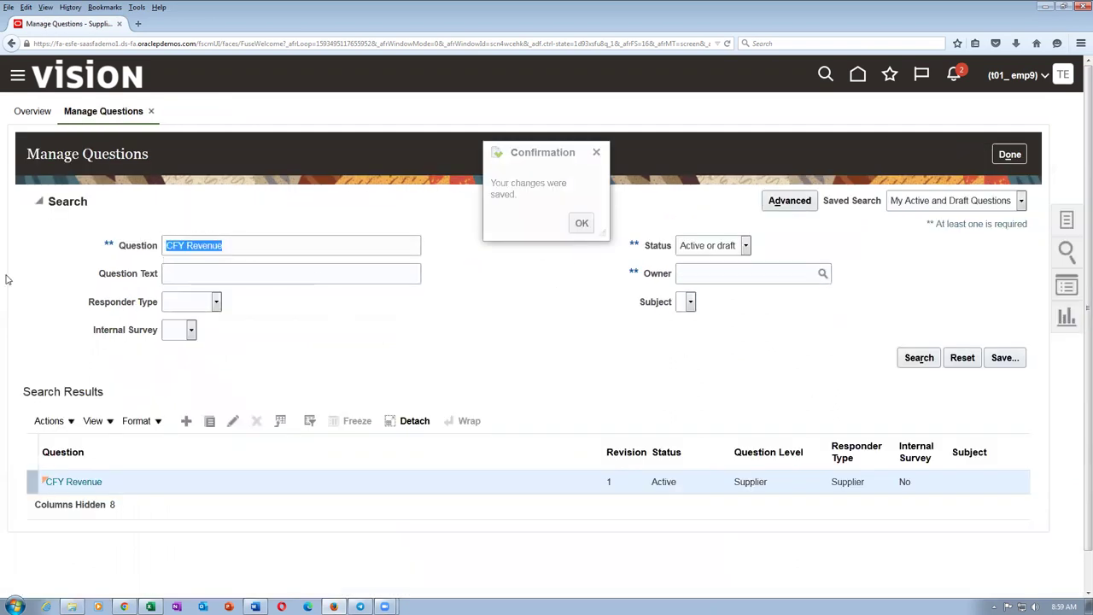
text(t01)
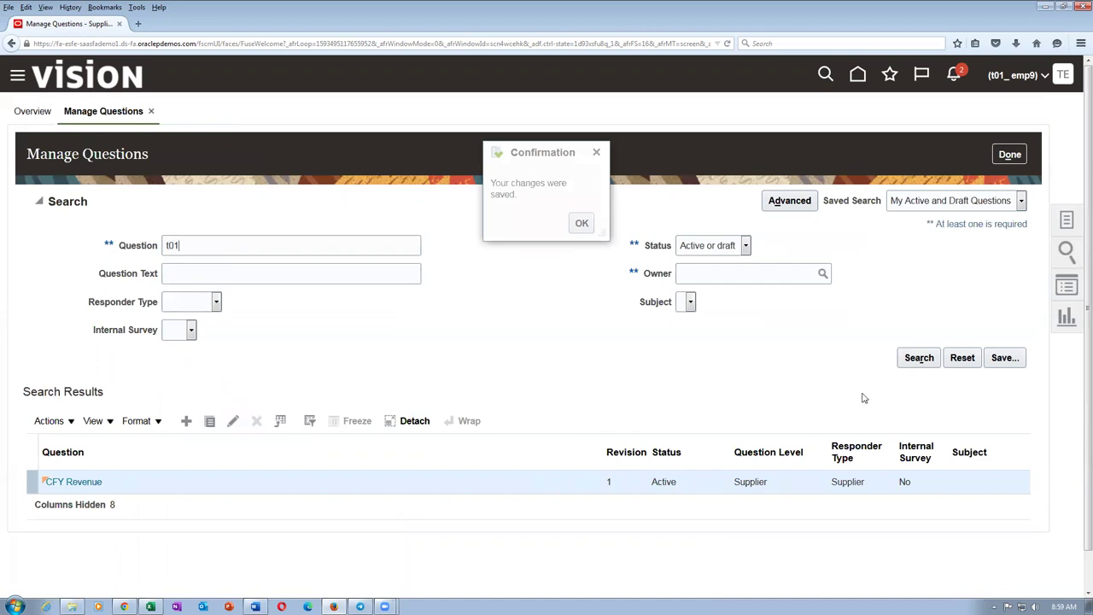
click(924, 358)
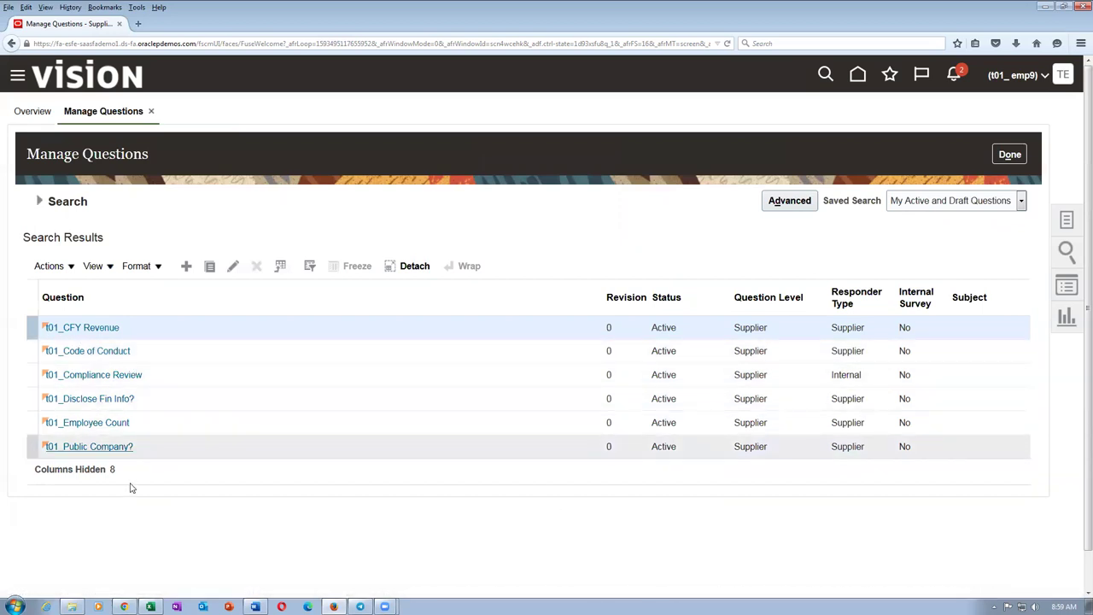
Step: Copy ISO 14001 Certification from cell E379 of the Excel worksheet
key(alt+Tab)
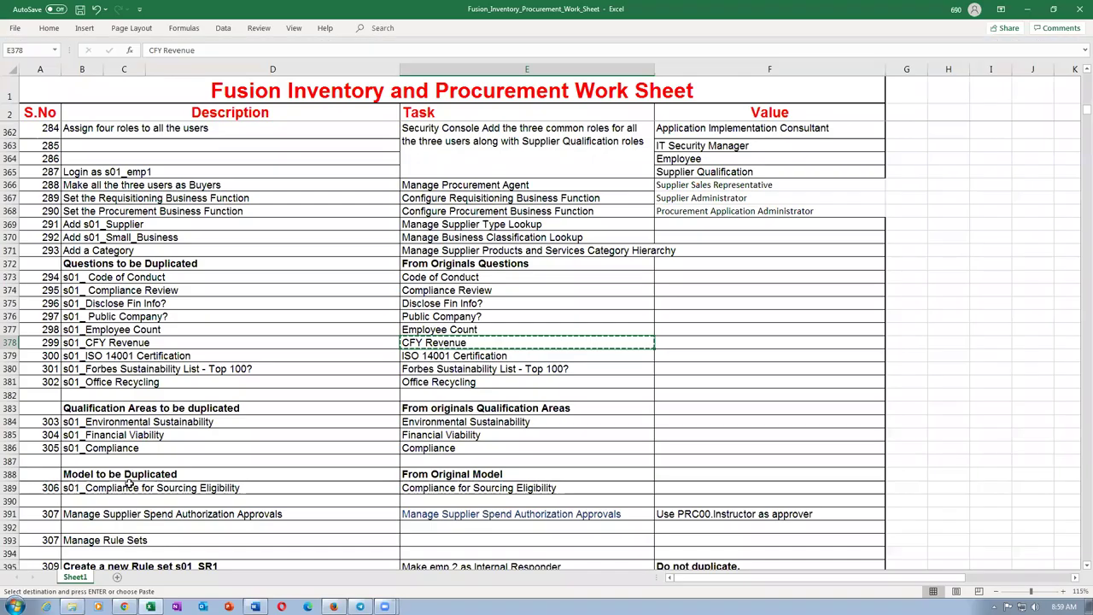
key(ctrl+c)
key(ctrl+c)
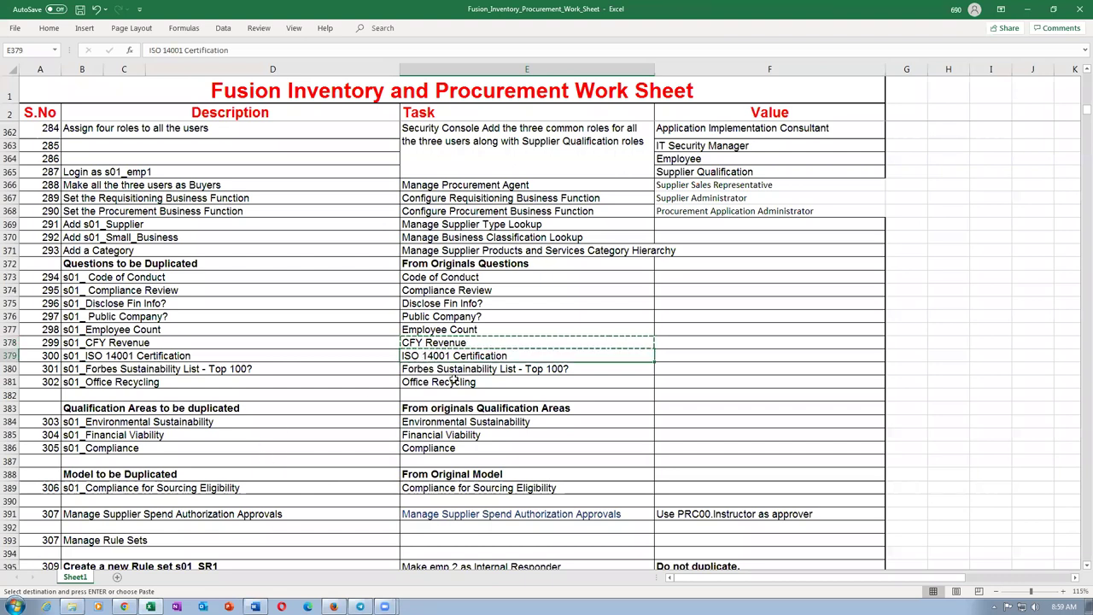
key(alt+Tab)
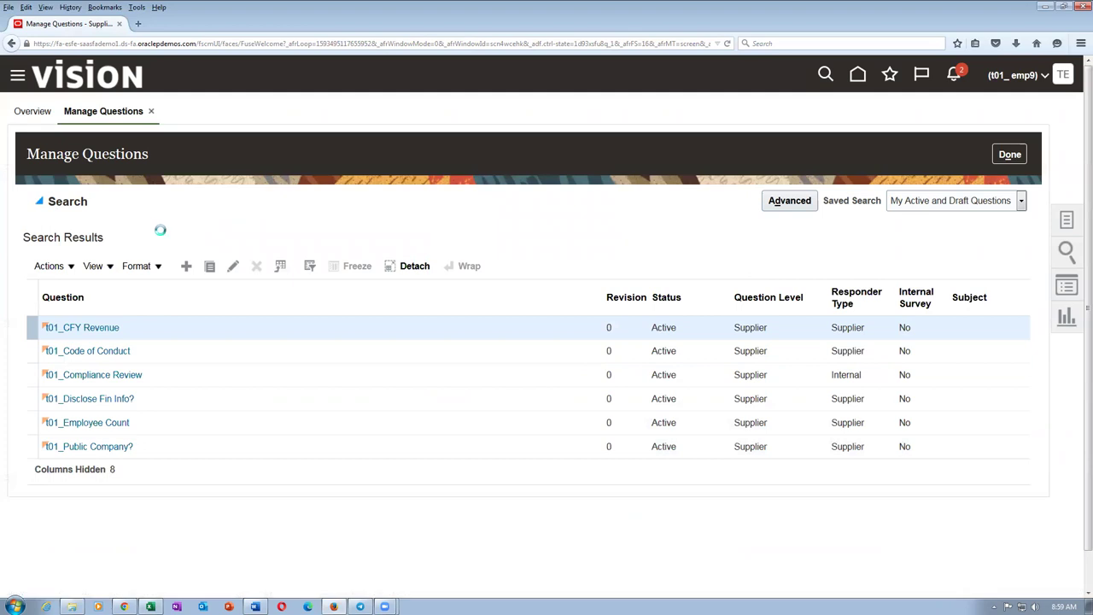
Step: Search for ISO 14001 Certification and duplicate it as t01_ISO 14001 Certification
double_click(326, 245)
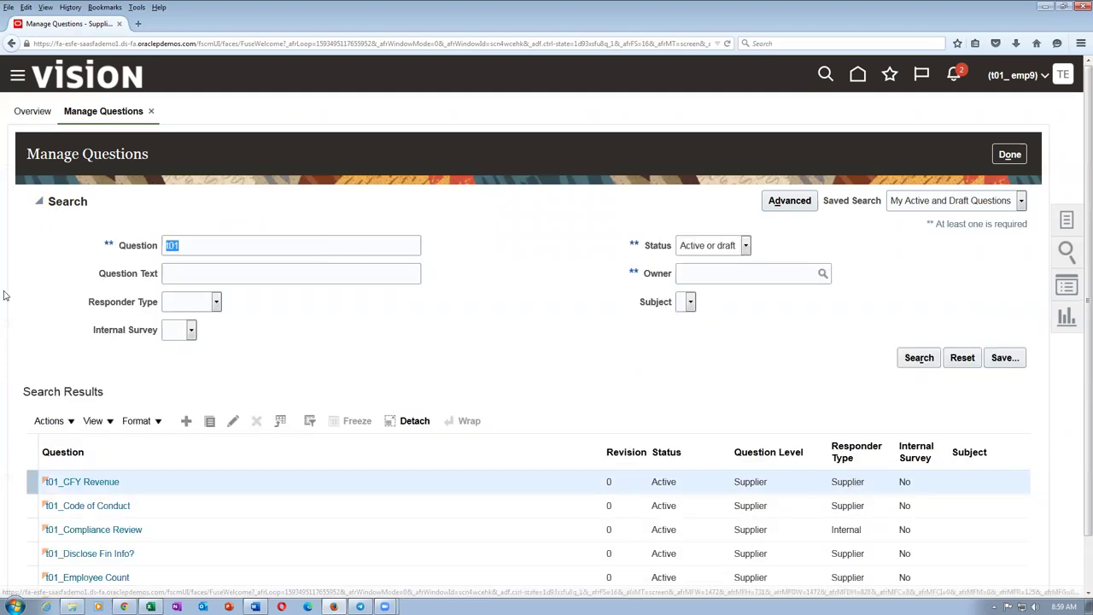
key(ctrl+v)
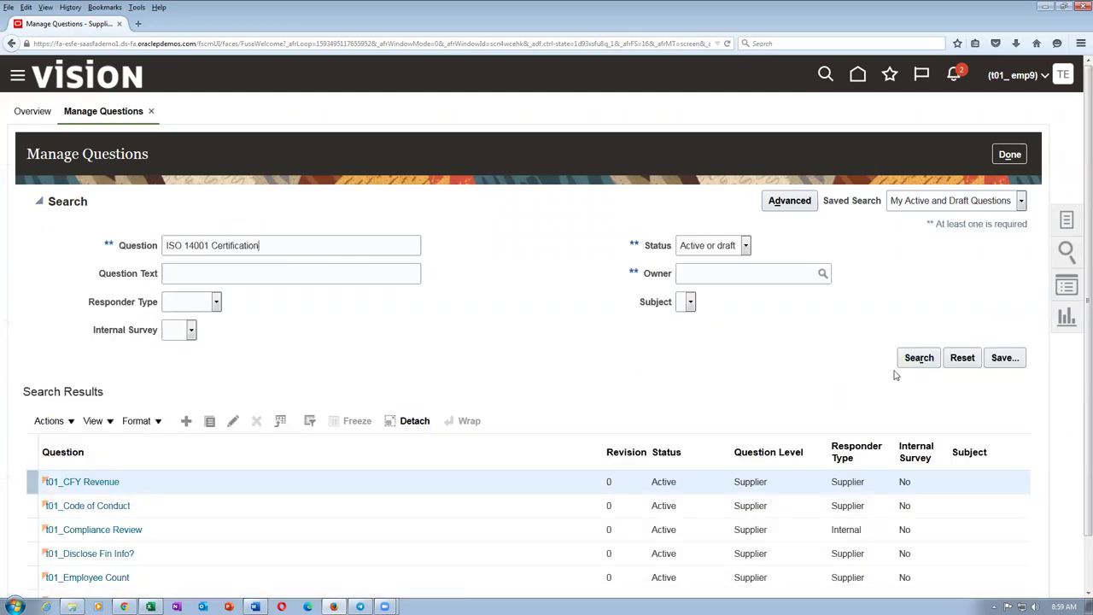
click(913, 358)
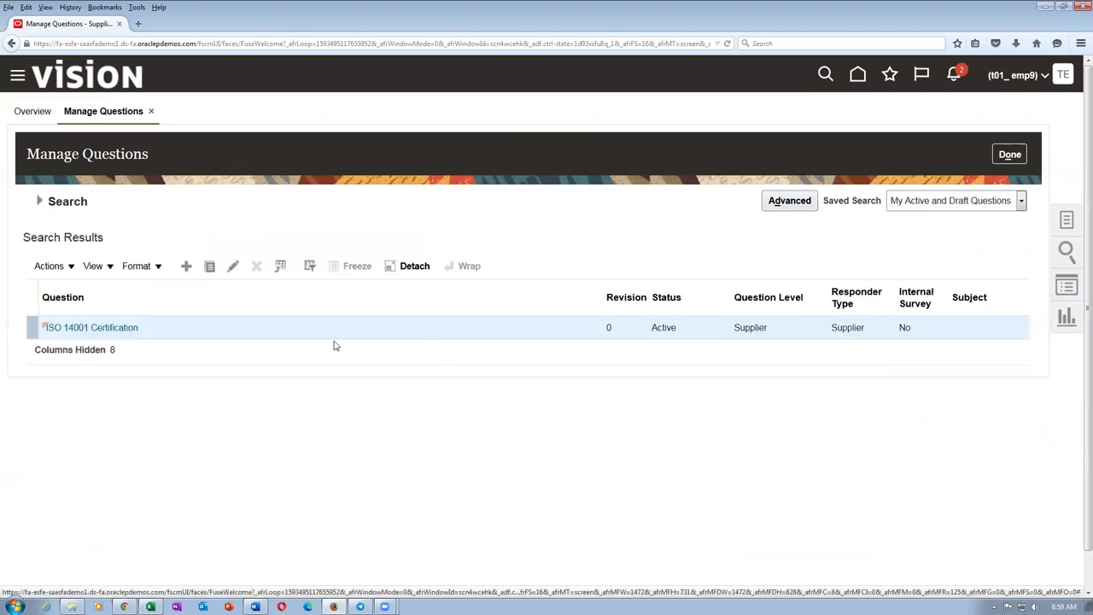
click(212, 268)
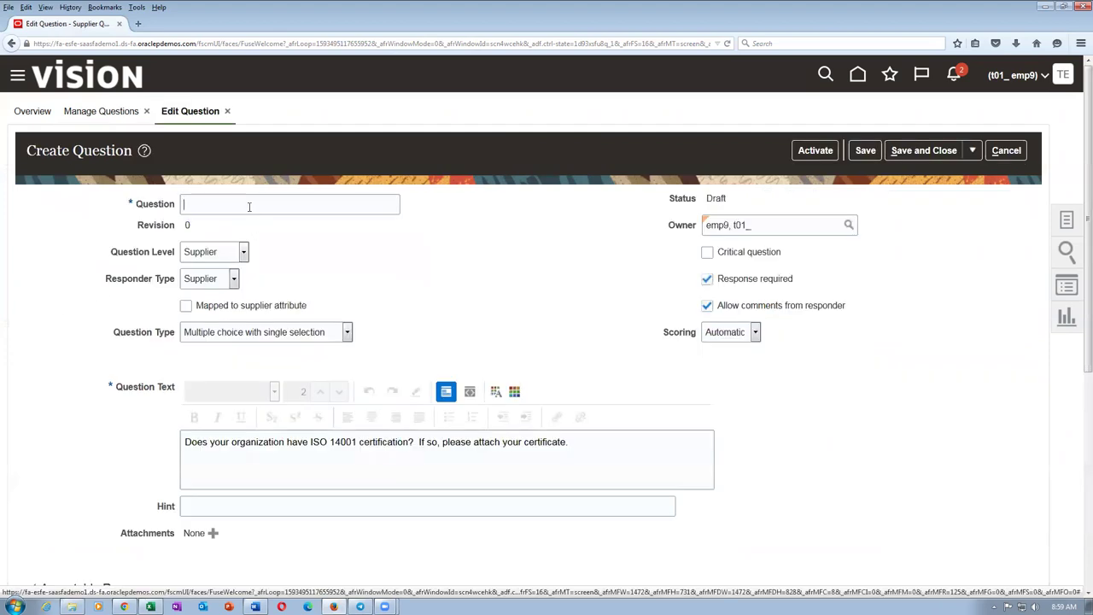
text(ISO 14001 Certification)
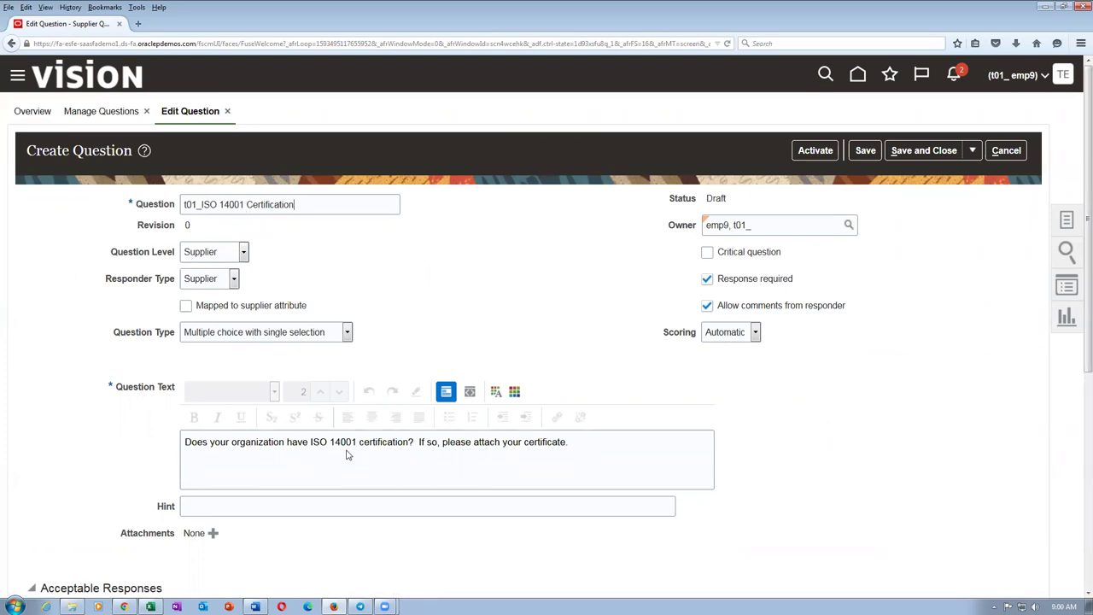
Step: Review the copied ISO 14001 question text
scroll(484, 445, down, 3)
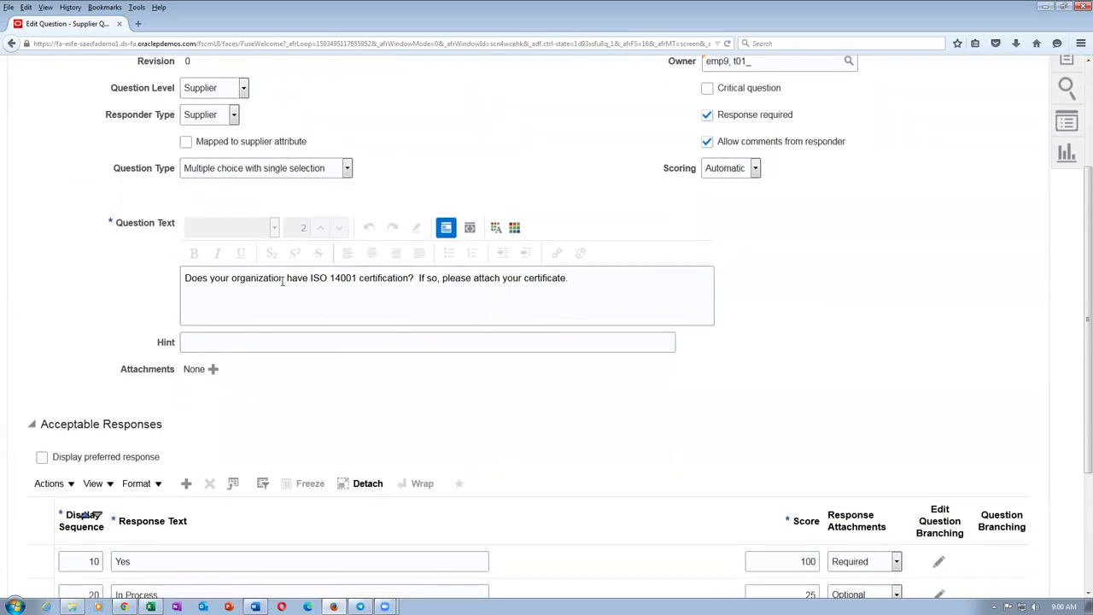
drag(281, 280, 379, 283)
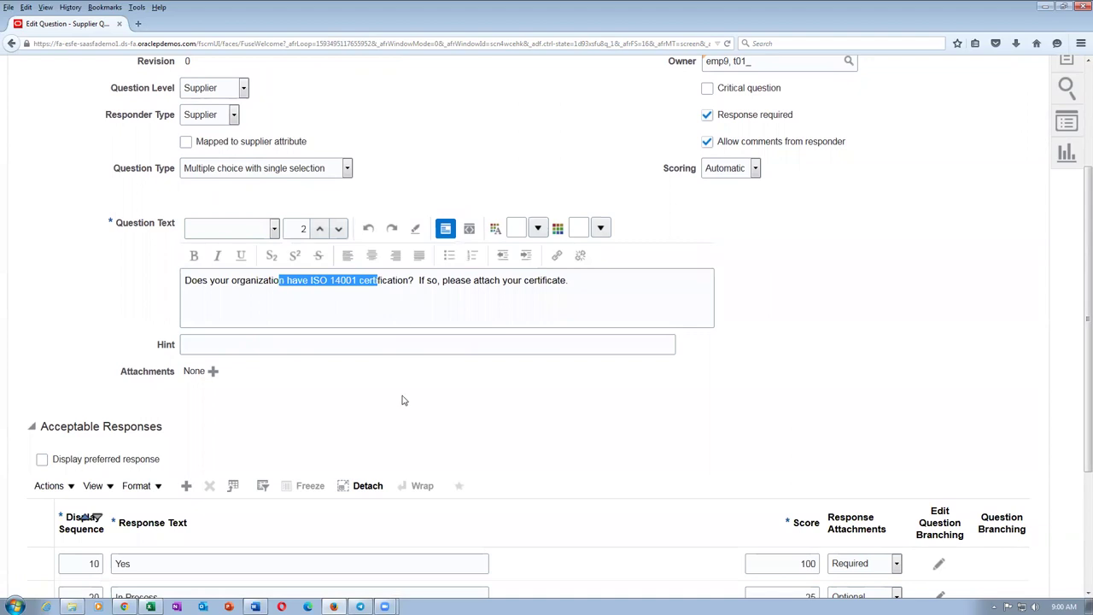
scroll(403, 400, down, 3)
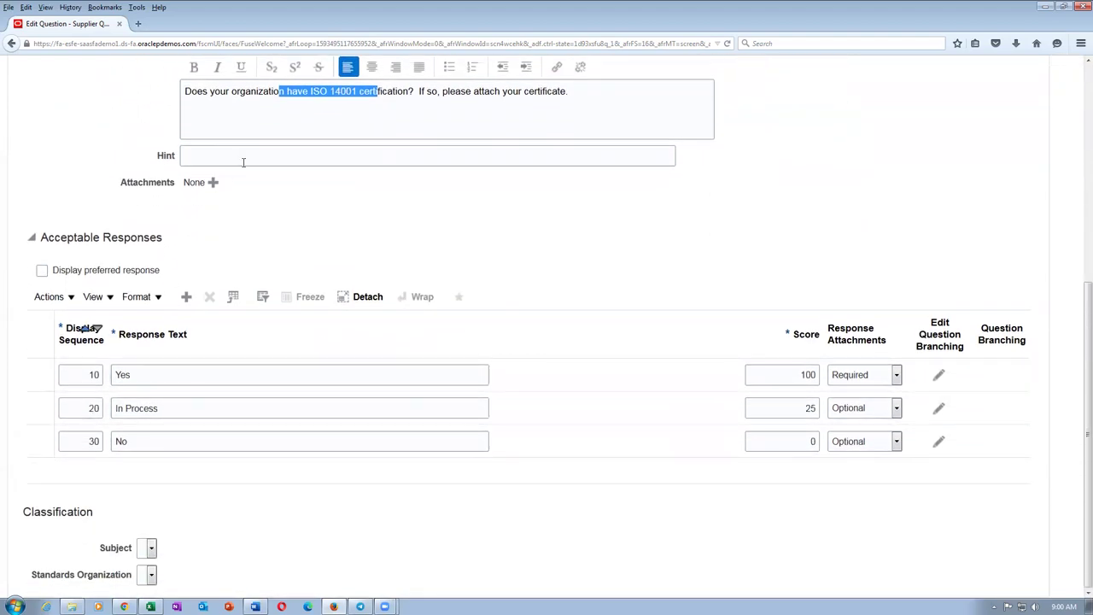
click(539, 380)
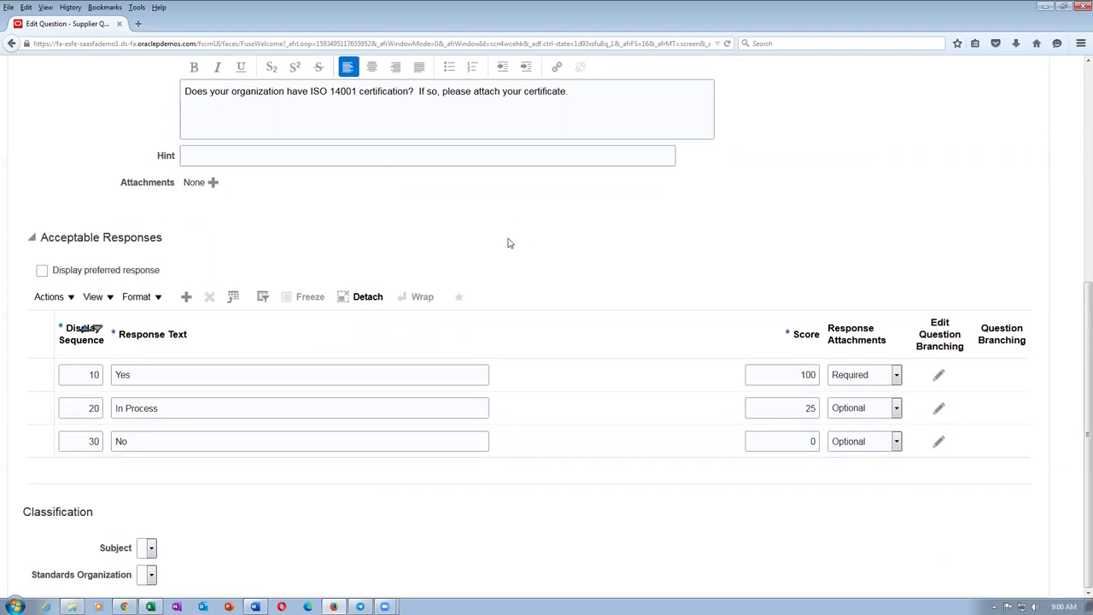
scroll(507, 242, up, 5)
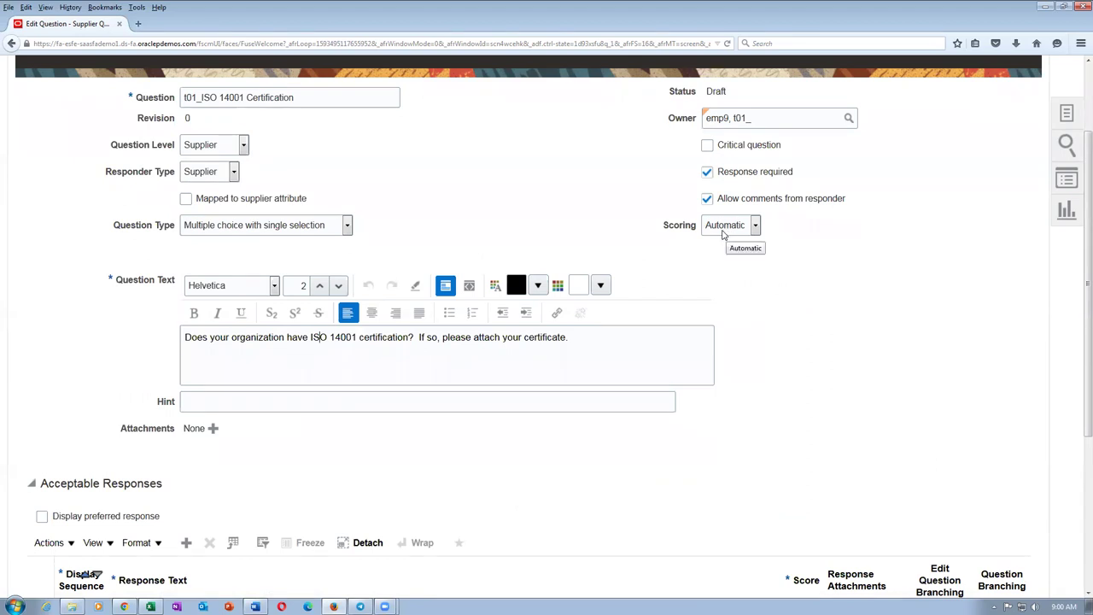
scroll(803, 273, down, 3)
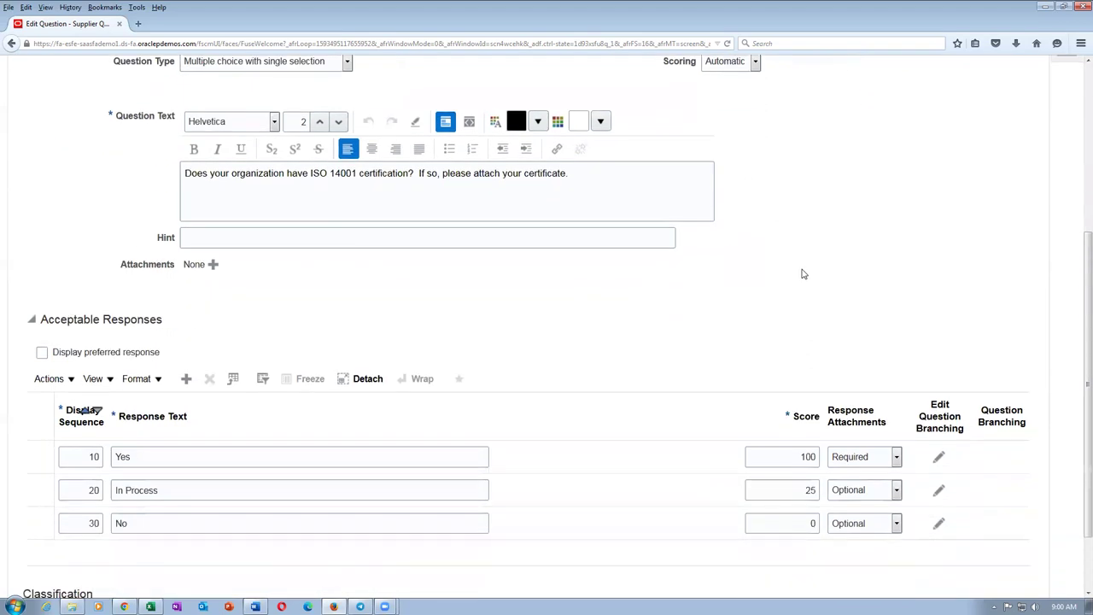
Step: Inspect the In Process response and its score, leaving them unchanged
click(189, 408)
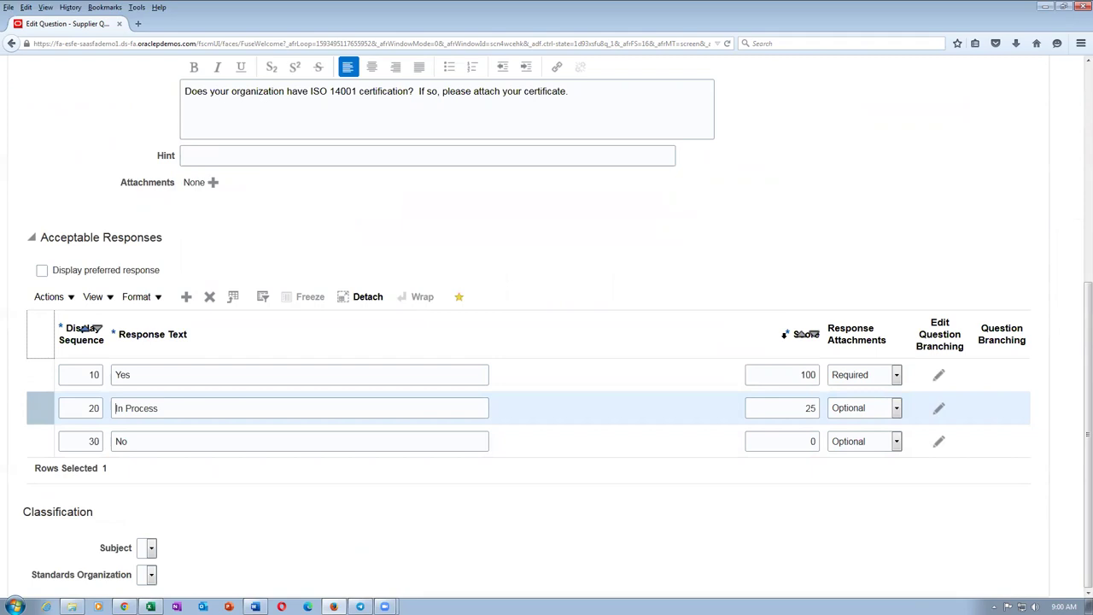
click(790, 408)
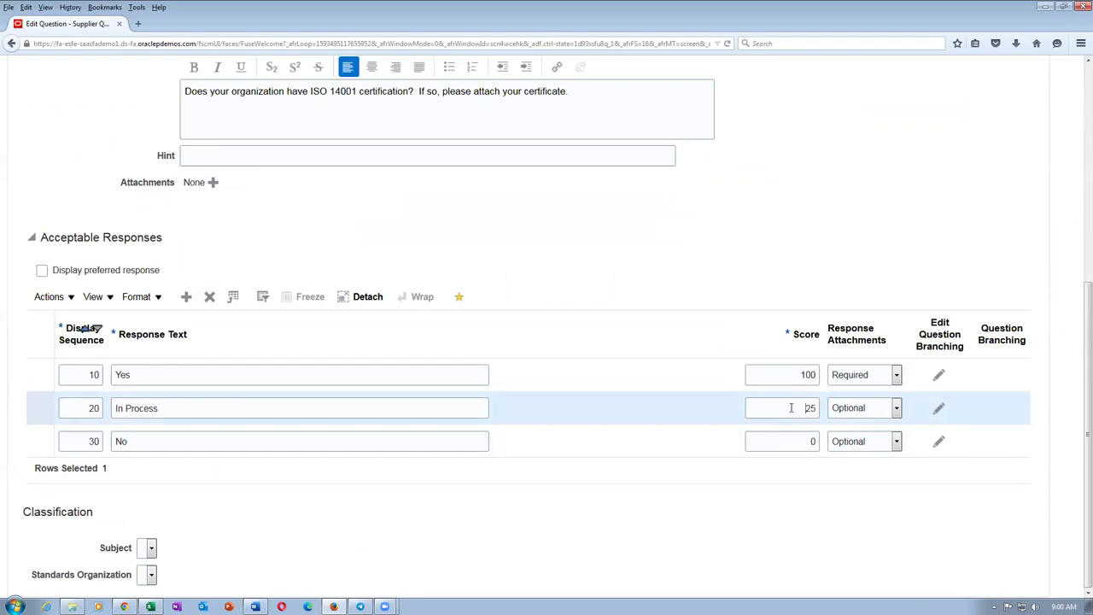
click(791, 254)
scroll(789, 253, up, 5)
scroll(793, 255, up, 1)
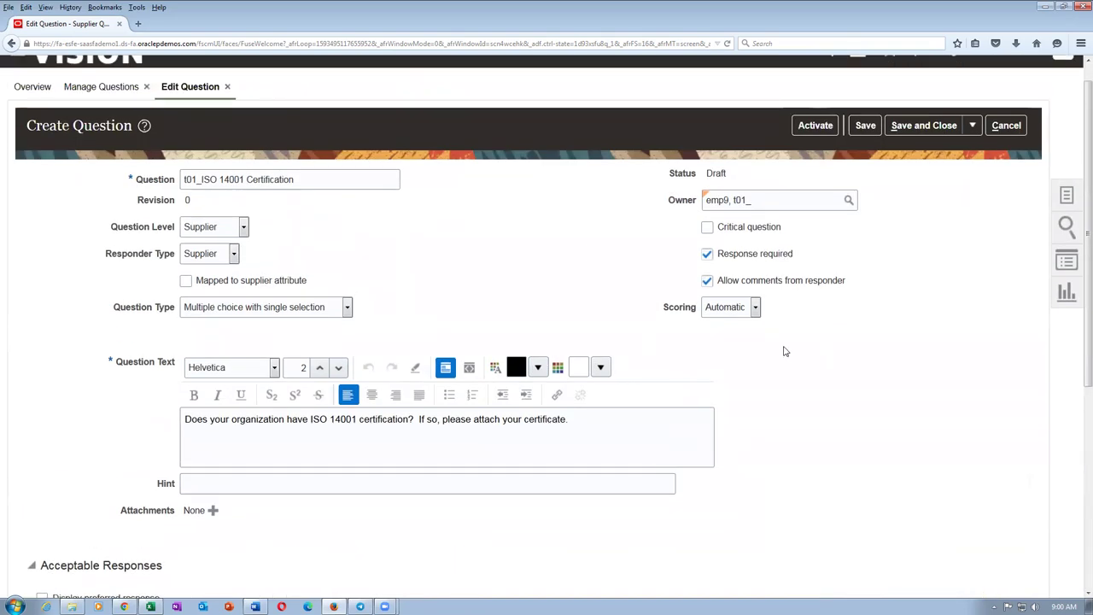
scroll(832, 333, down, 4)
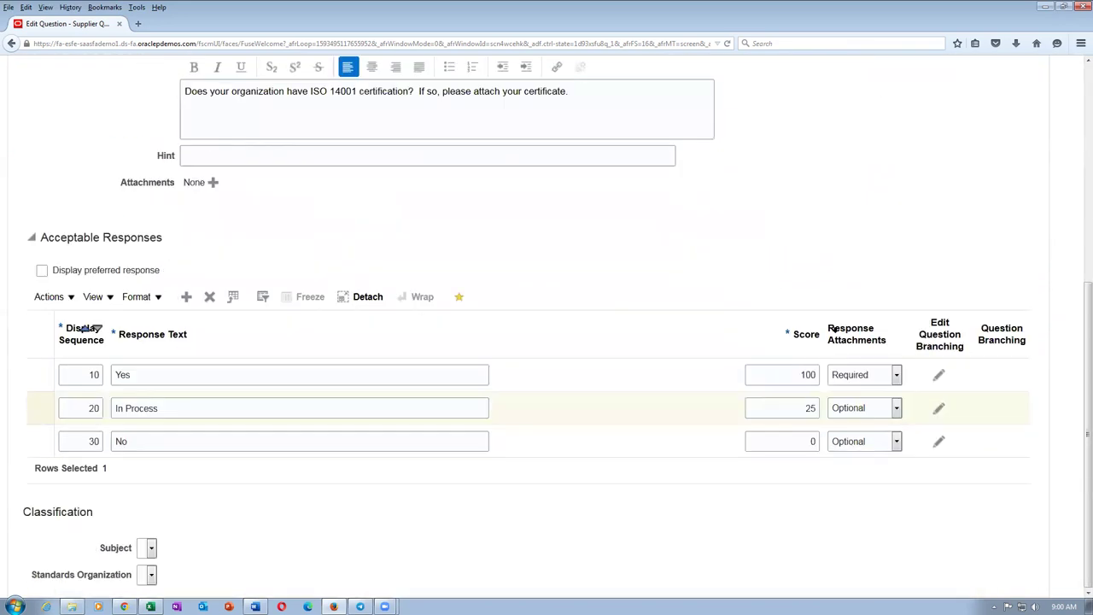
click(182, 412)
scroll(660, 271, up, 5)
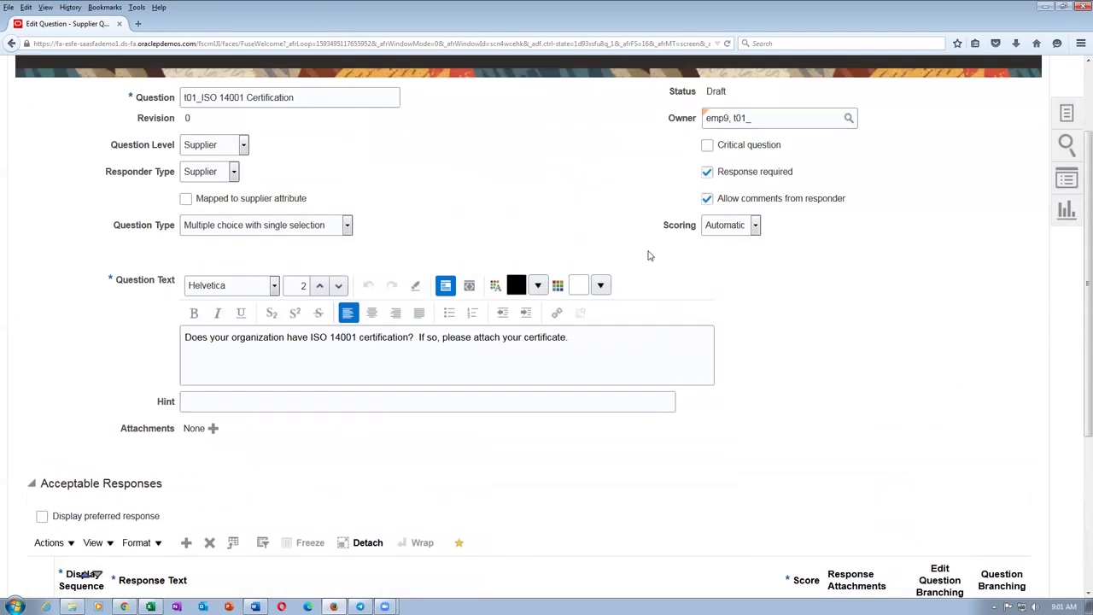
scroll(428, 301, down, 5)
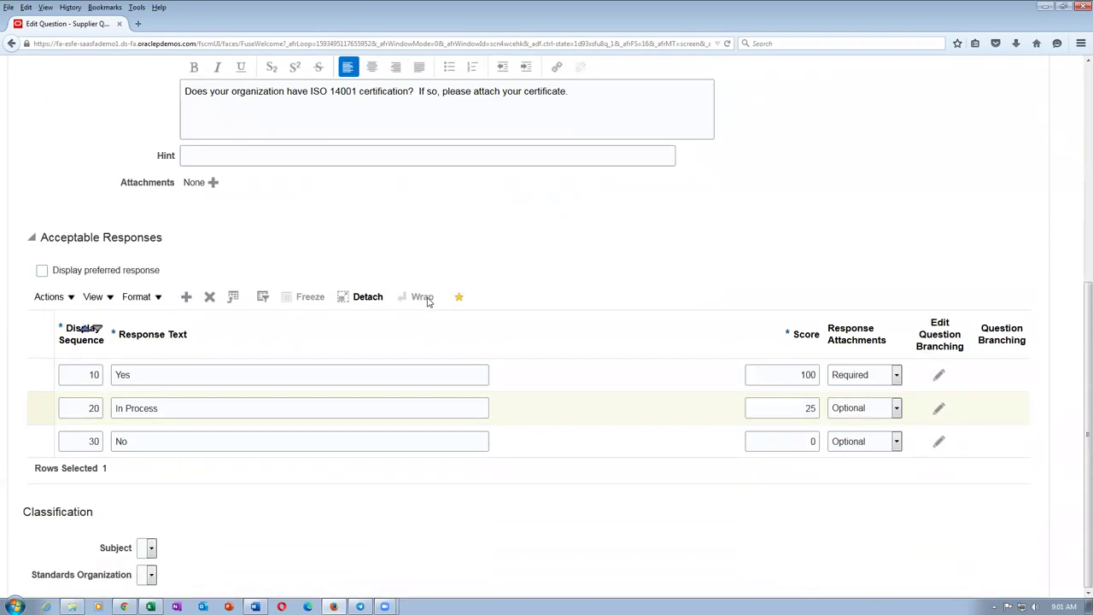
scroll(429, 301, up, 6)
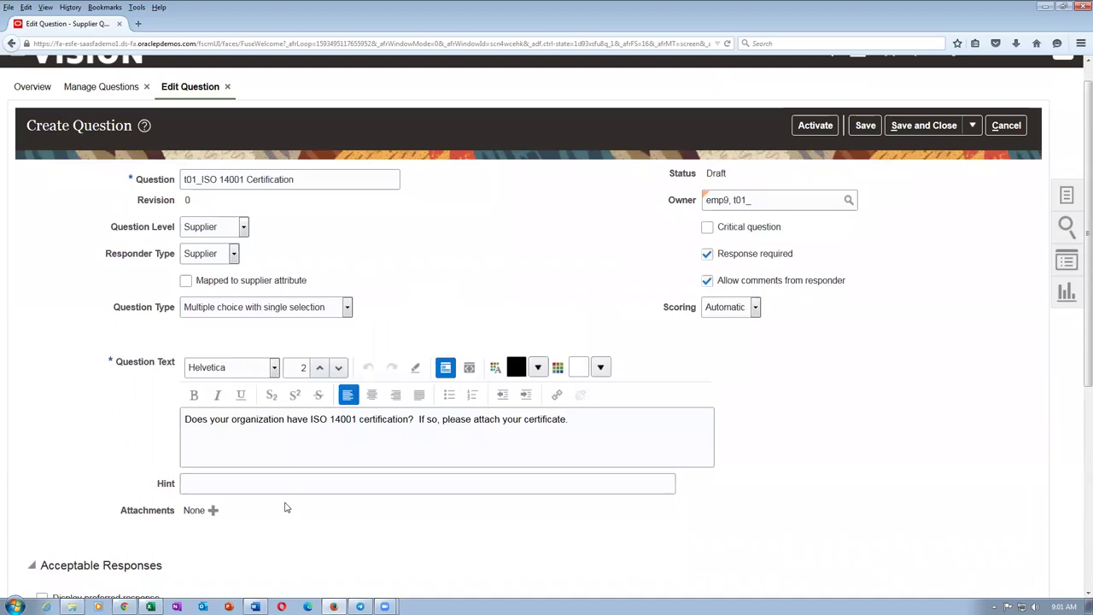
Step: Save, activate, and close t01_ISO 14001 Certification
click(865, 126)
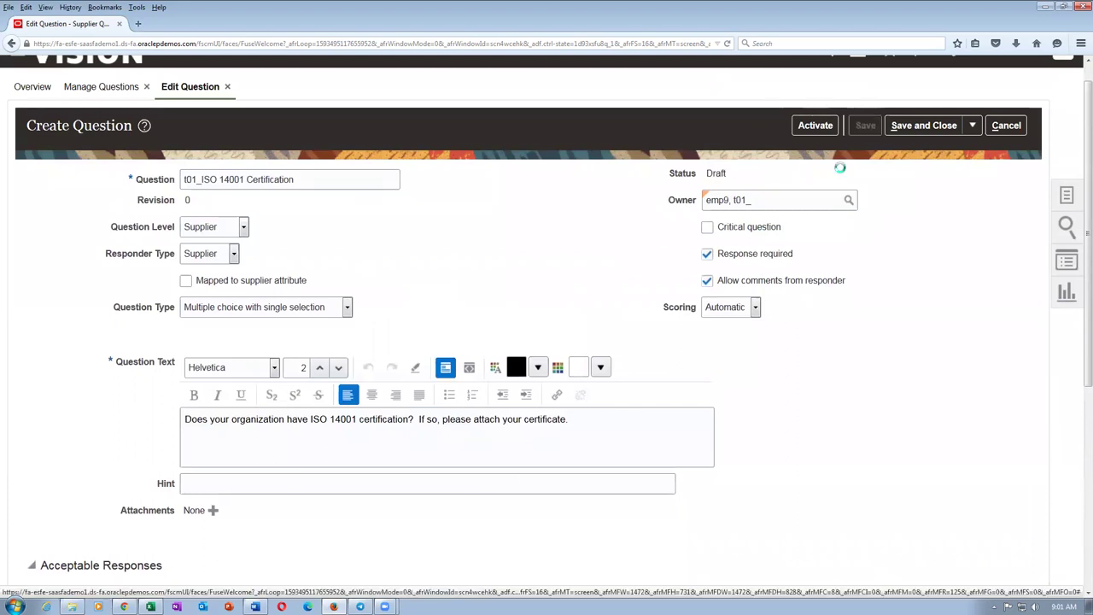
click(808, 128)
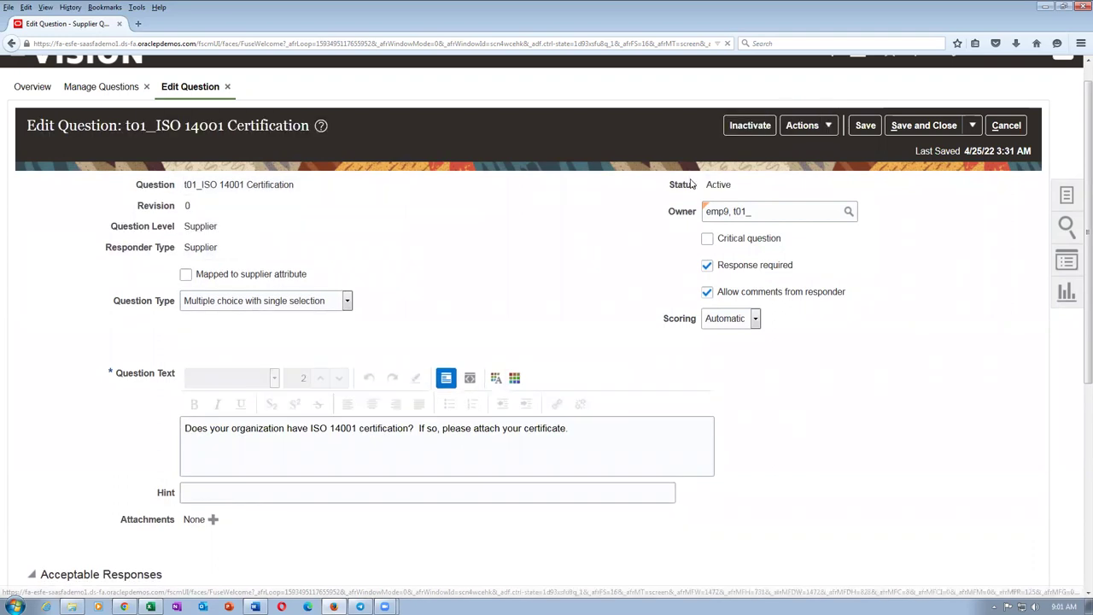
click(920, 126)
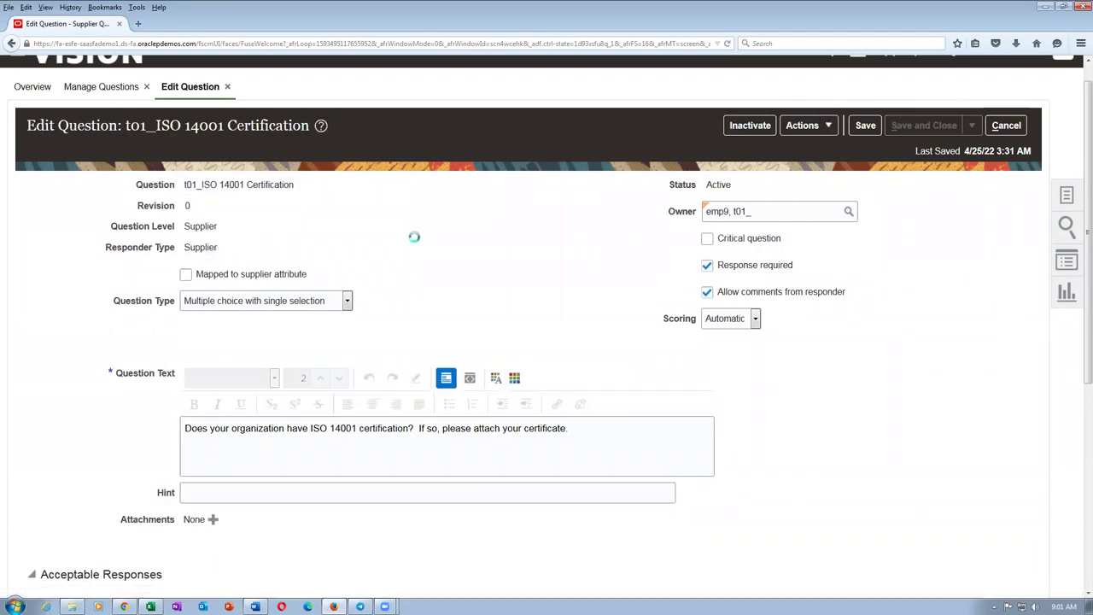
Step: Confirm the save, search for t01 questions, and close t01_CFY Revenue unchanged
click(577, 222)
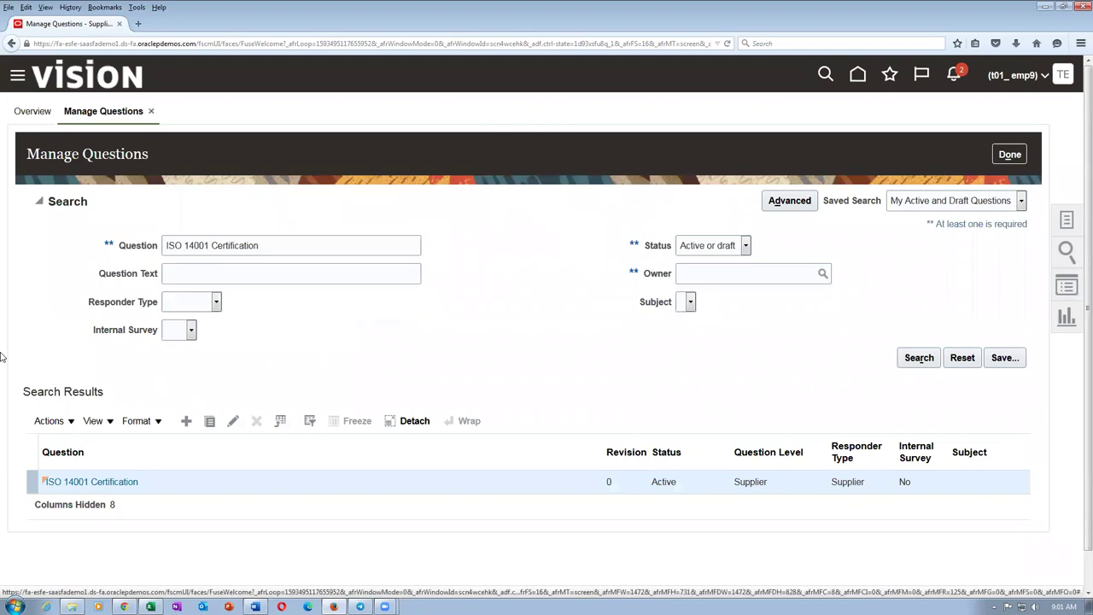
triple_click(295, 243)
text(t)
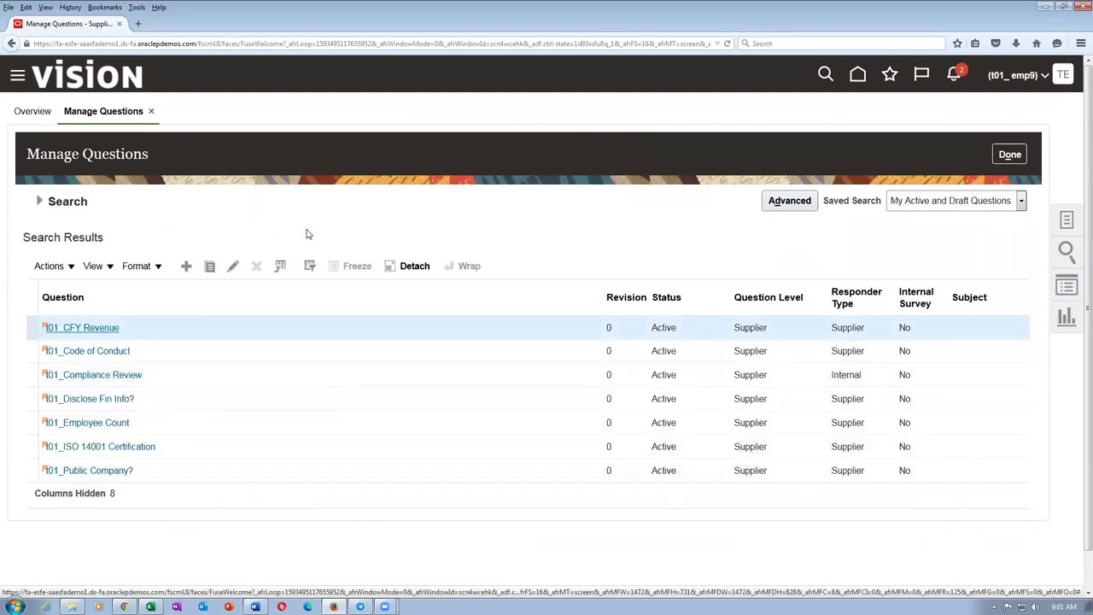
scroll(740, 192, down, 4)
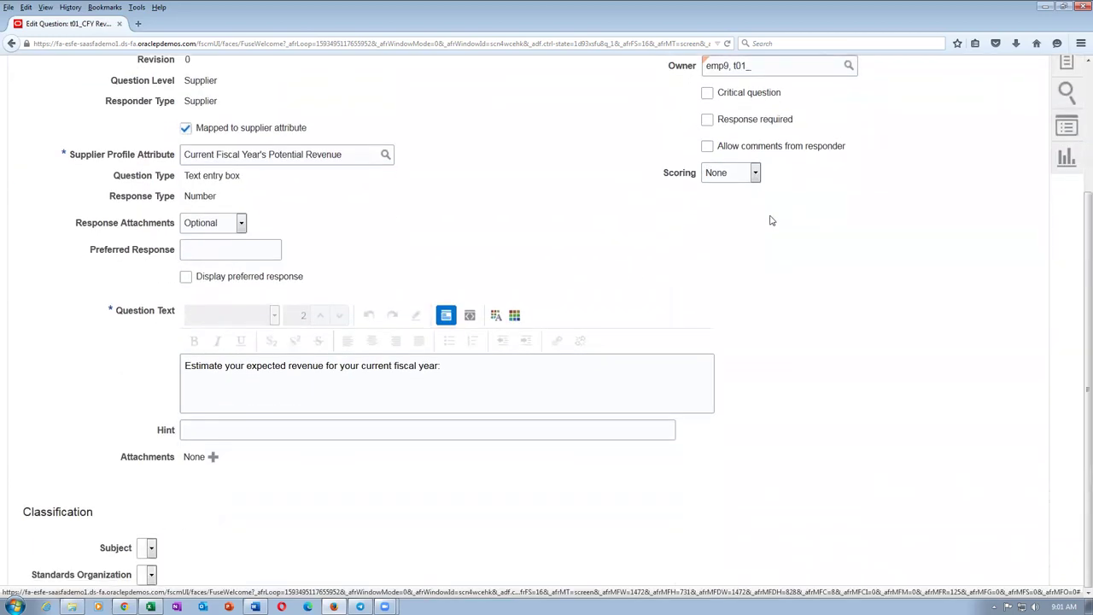
scroll(666, 295, up, 4)
key(alt+shift+c)
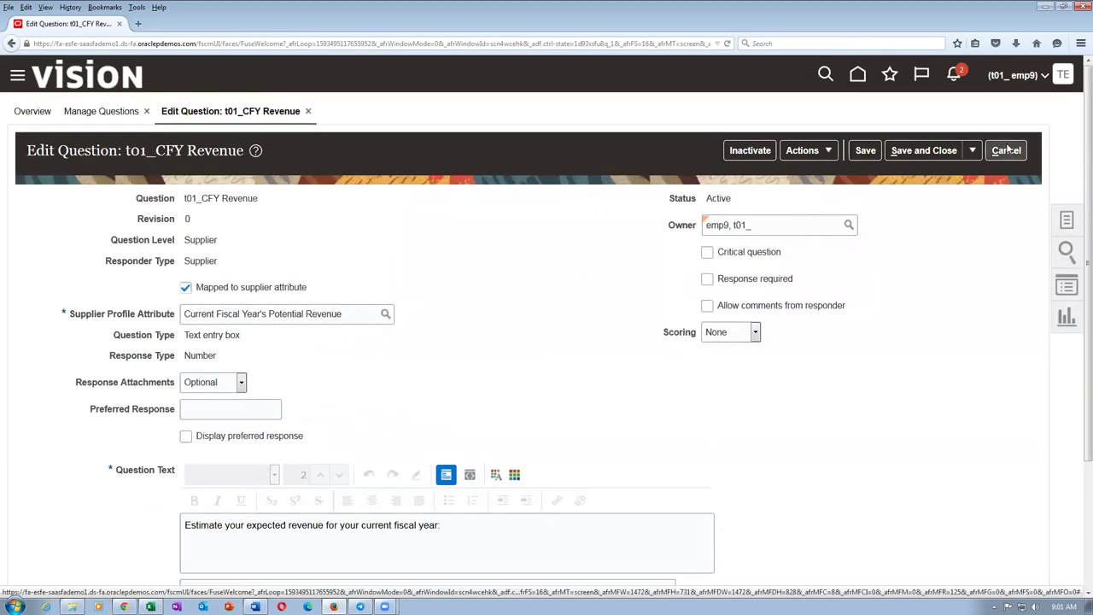
Step: Copy Forbes Sustainability List - Top 100? from cell E380 in Excel
key(alt+Tab)
click(453, 369)
key(ctrl+c)
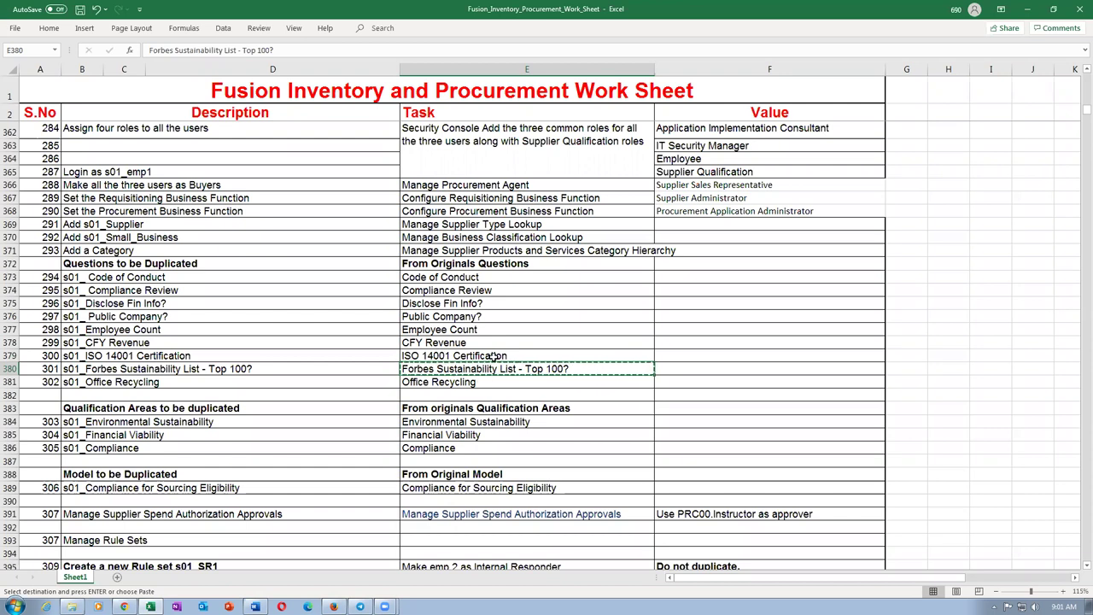
Step: Search for the Forbes question and duplicate it as t01_Forbes Sustainability List - Top 100?
key(alt+Tab)
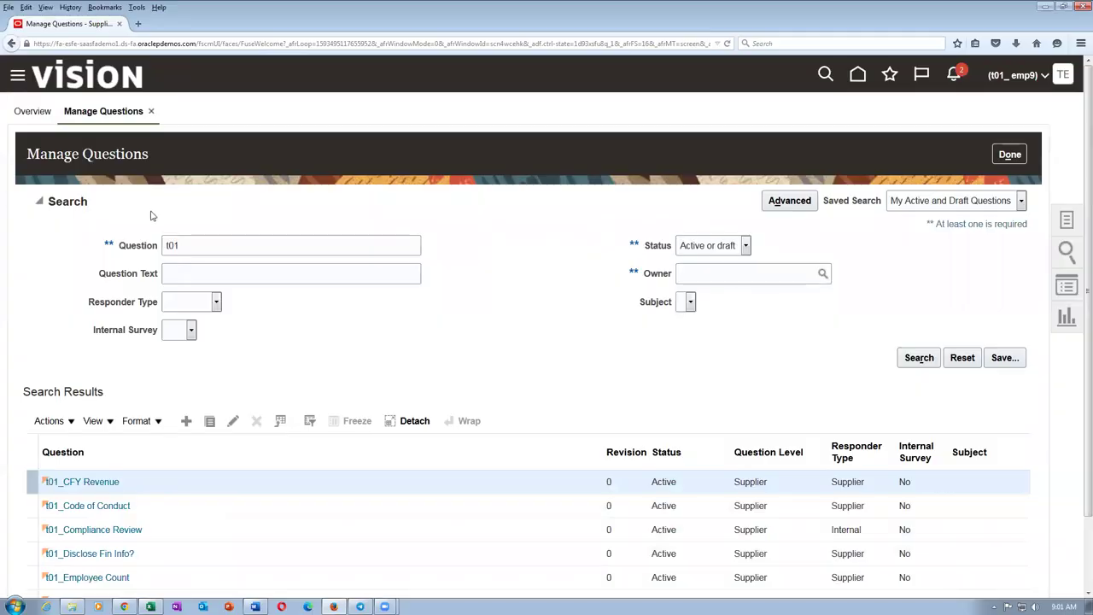
key(ctrl+a)
key(ctrl+v)
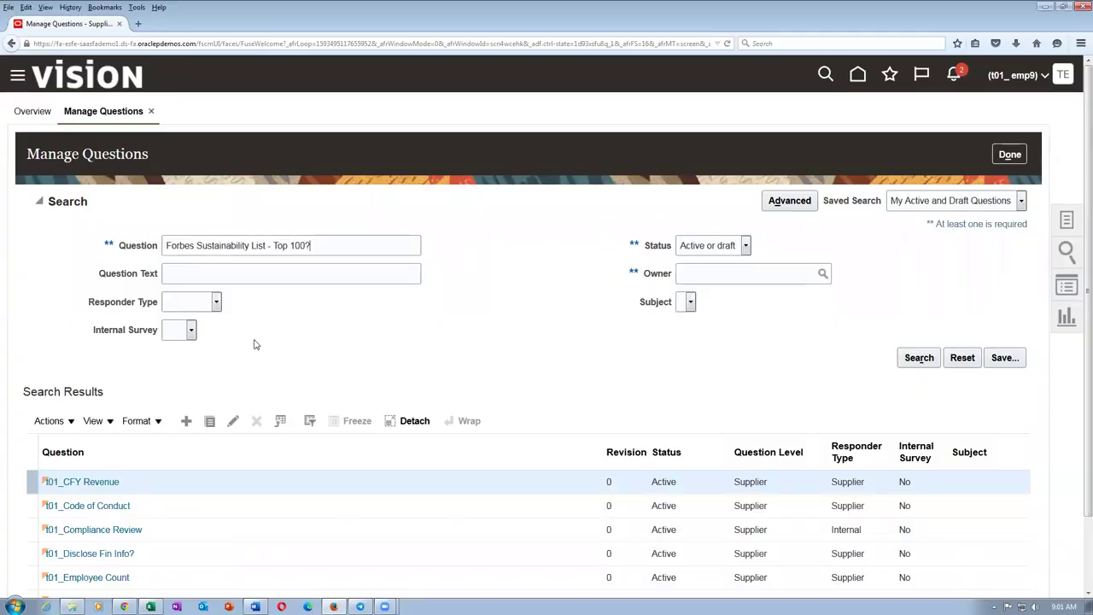
click(920, 359)
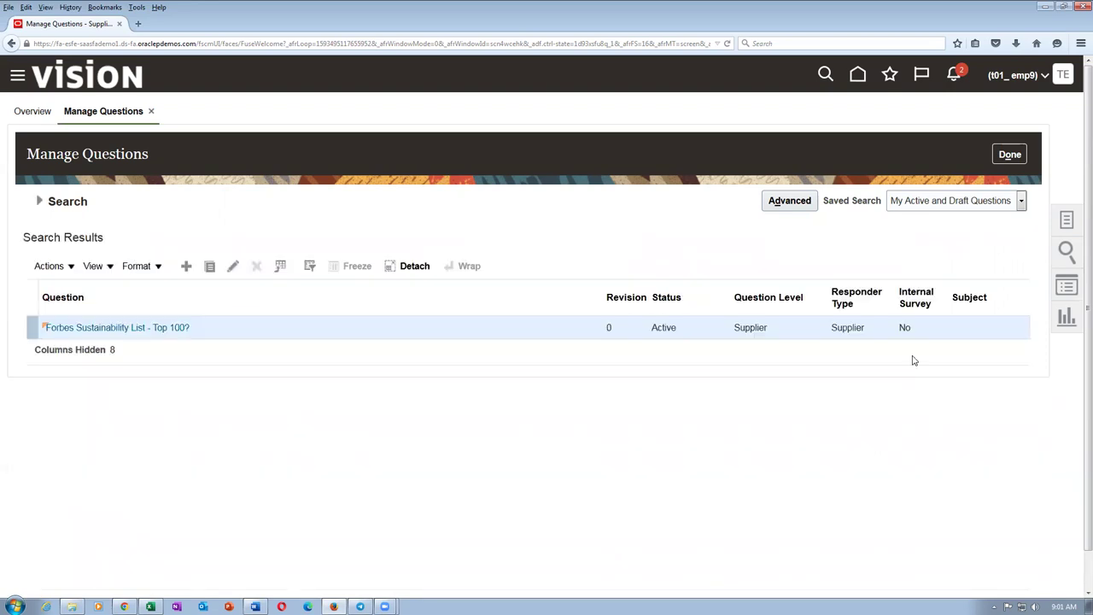
click(210, 267)
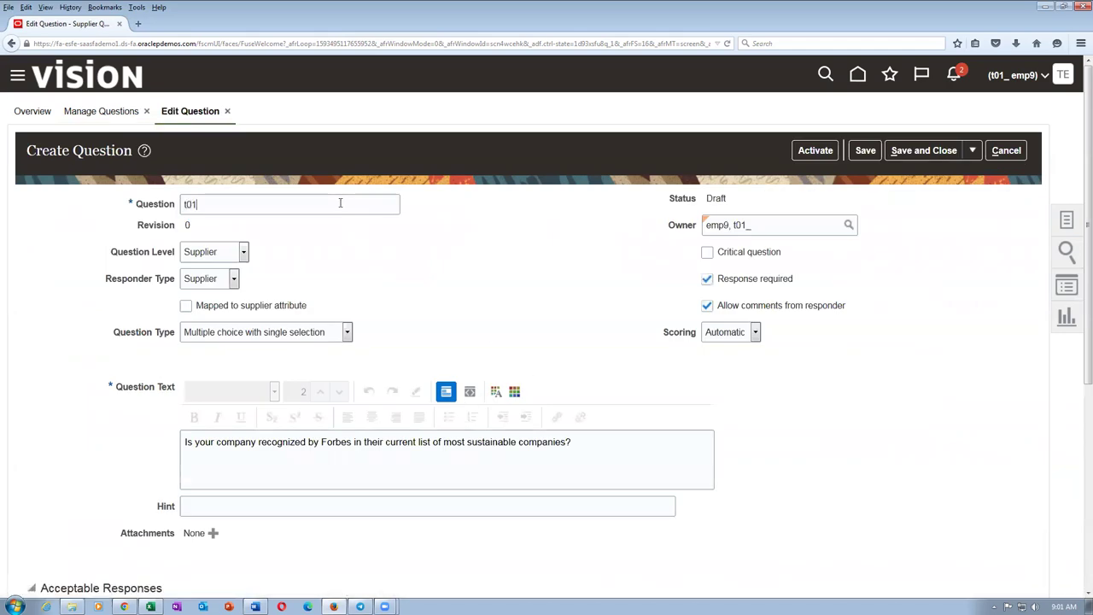
key(ctrl+v)
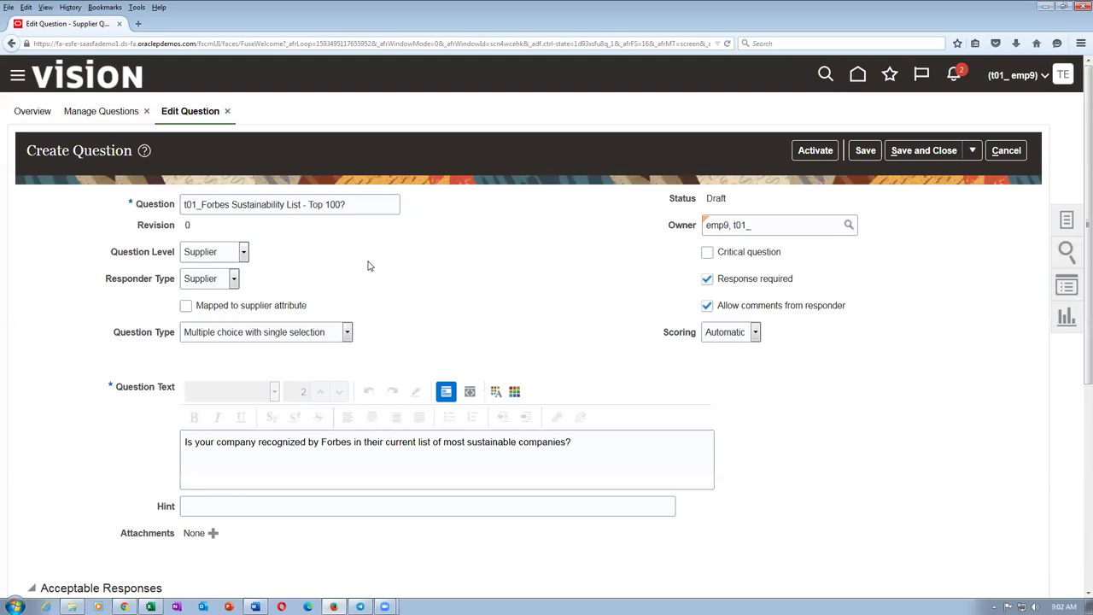
Step: Review the Yes 100 / No 0 responses, then save, activate, and close the copy
scroll(368, 266, down, 5)
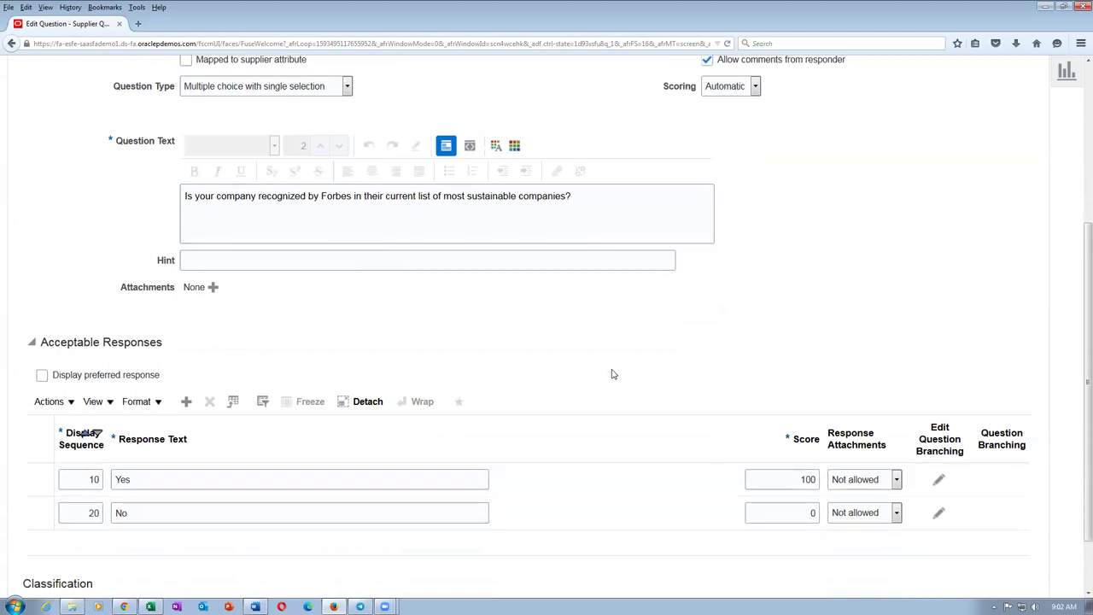
scroll(595, 357, up, 3)
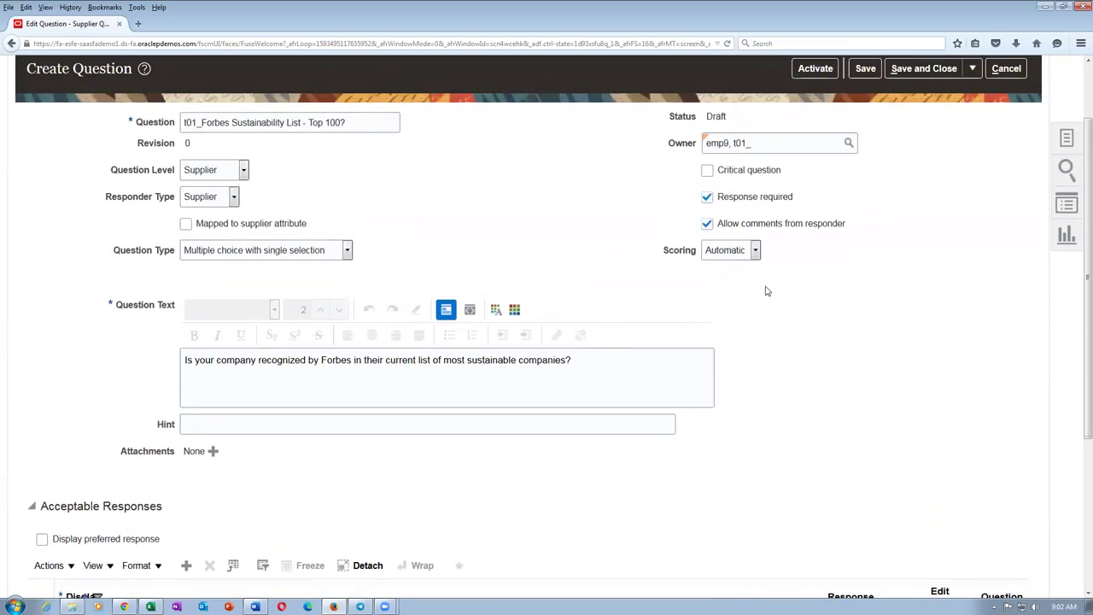
scroll(765, 295, down, 4)
click(182, 415)
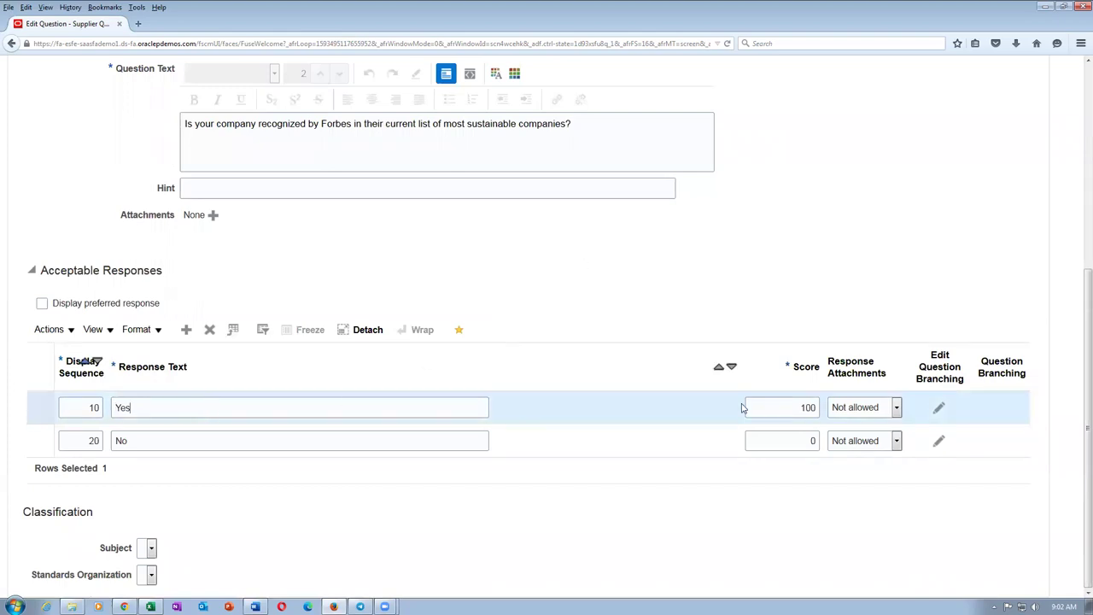
scroll(722, 315, up, 5)
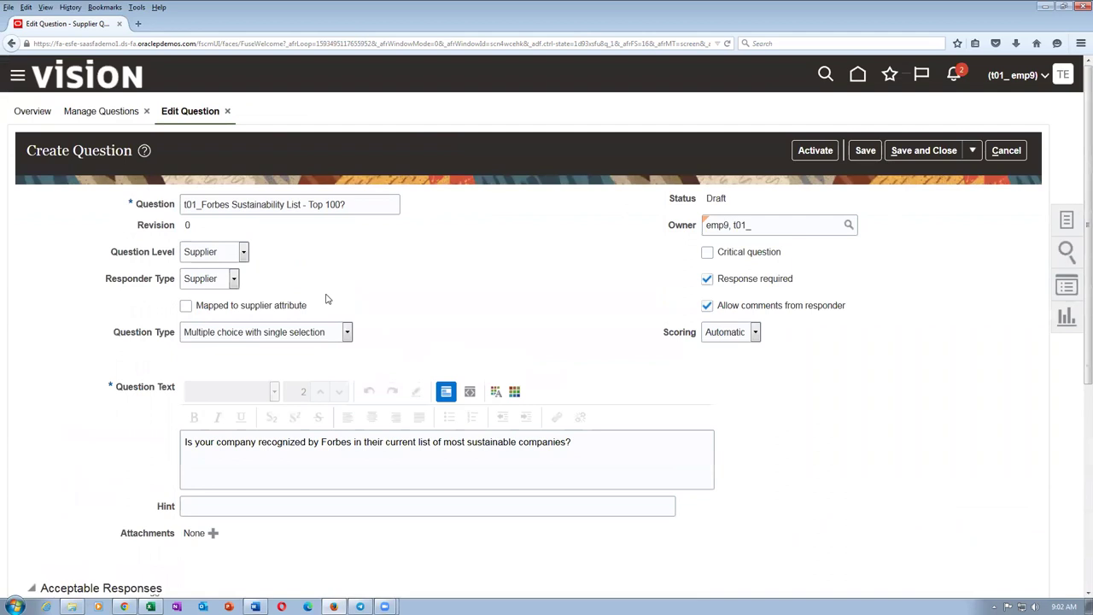
click(864, 150)
click(816, 154)
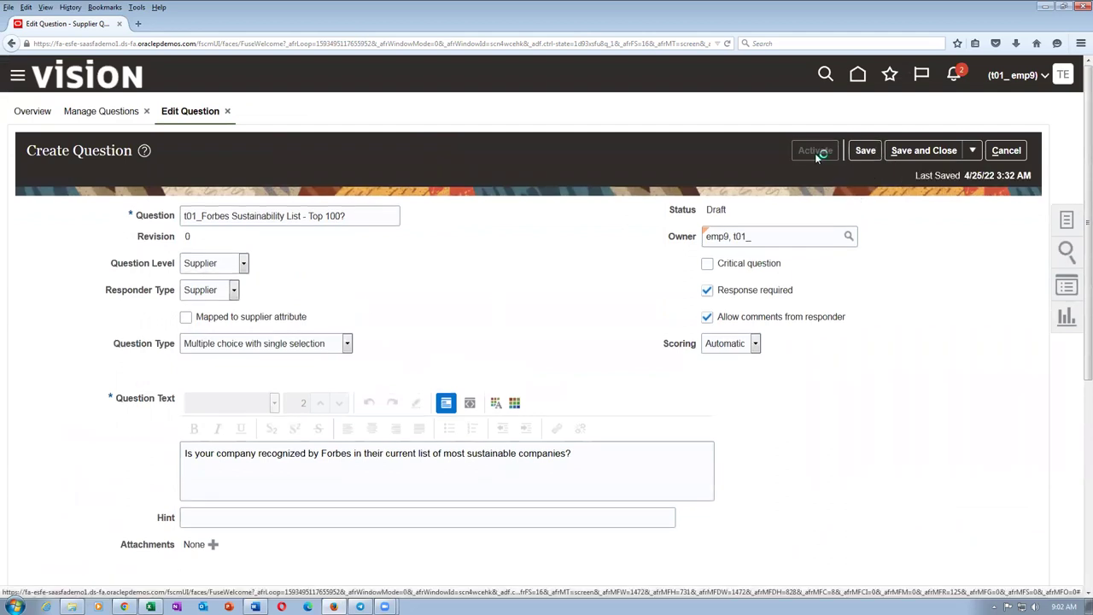
click(929, 151)
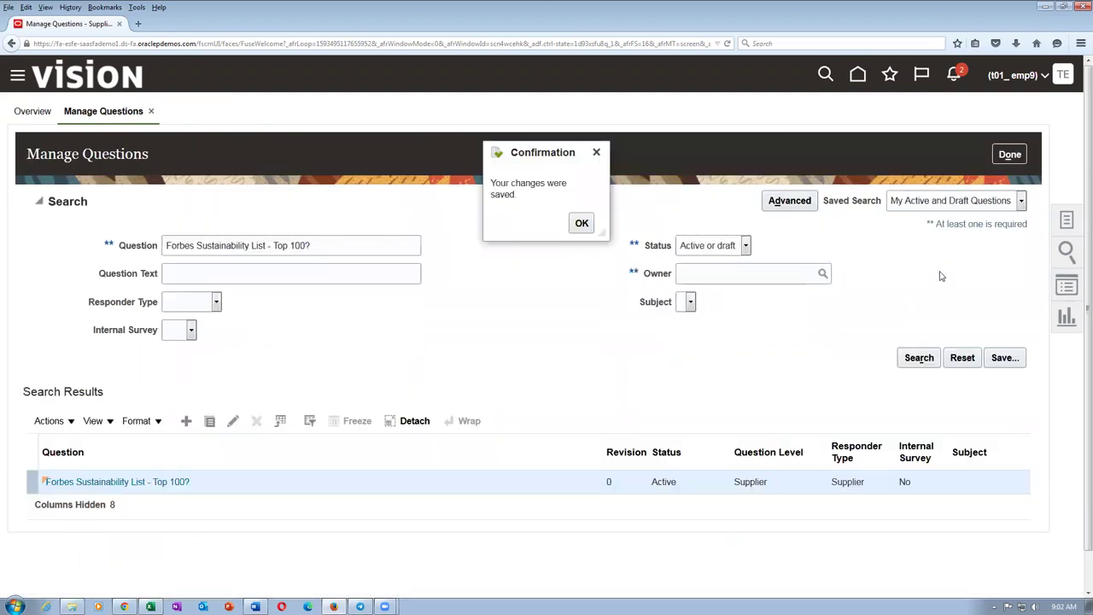
Step: Dismiss the saved confirmation and search the questions for 't01'
click(581, 224)
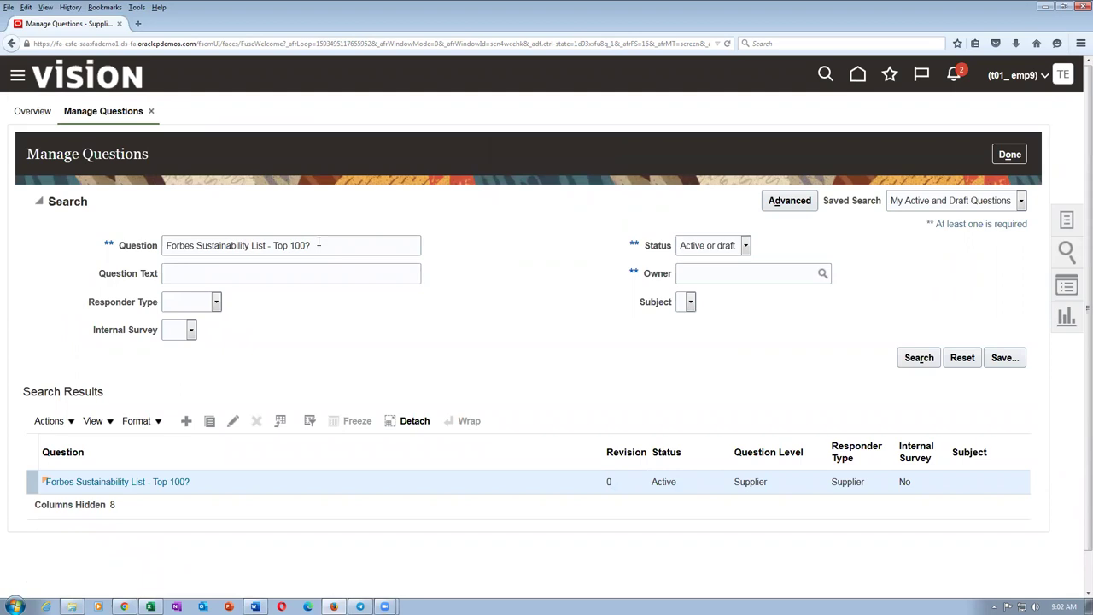
key(ctrl+a)
text(t0)
key(Return)
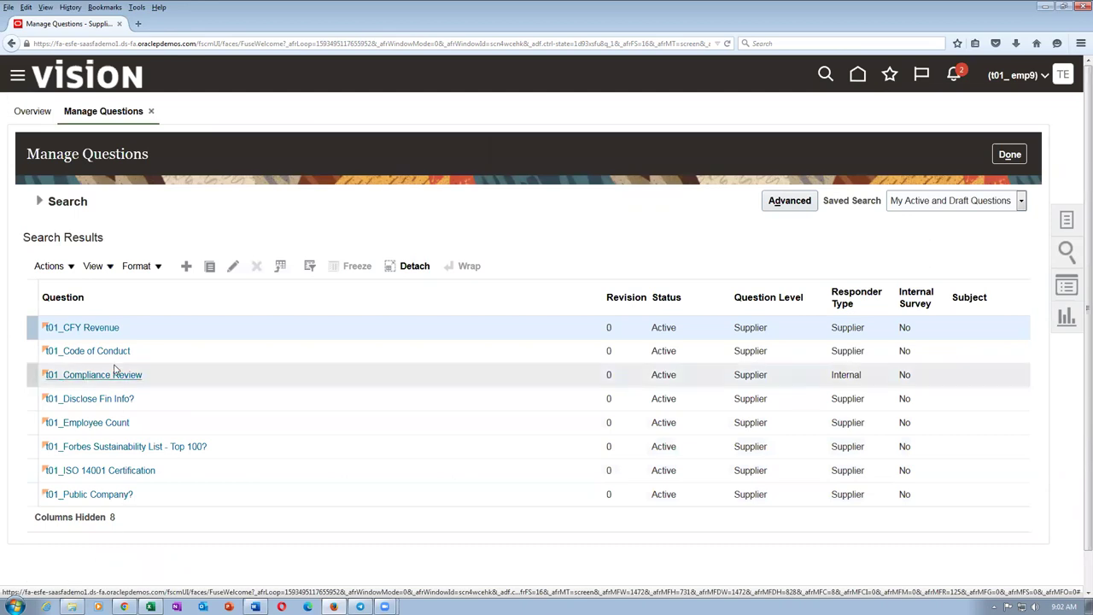
Step: Review the t01_CFY Revenue and t01_ISO 14001 Certification questions, leaving without saving
click(115, 329)
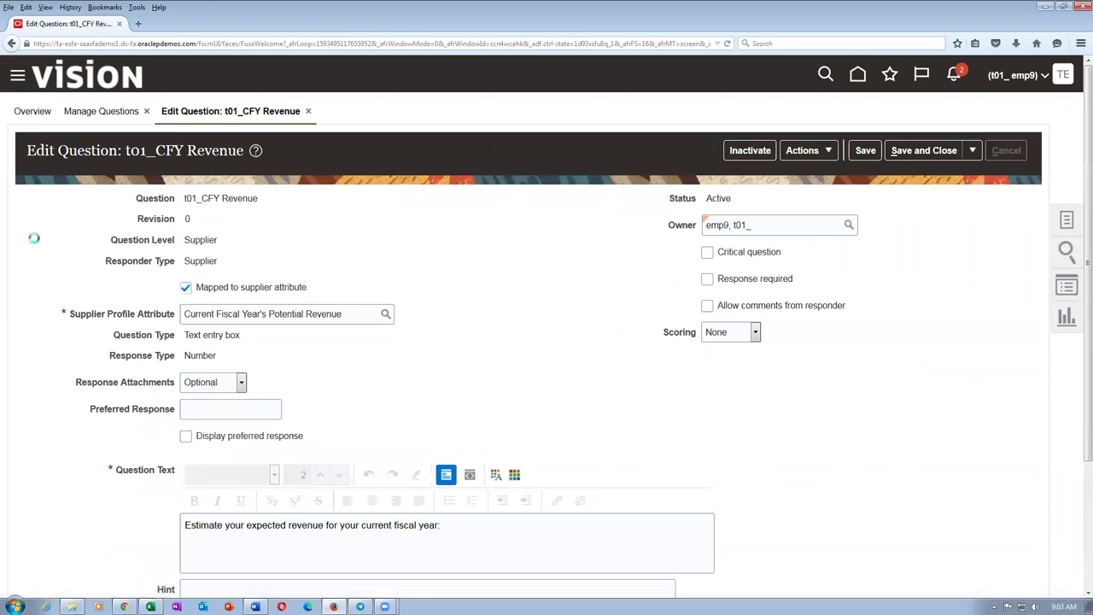
scroll(70, 380, down, 2)
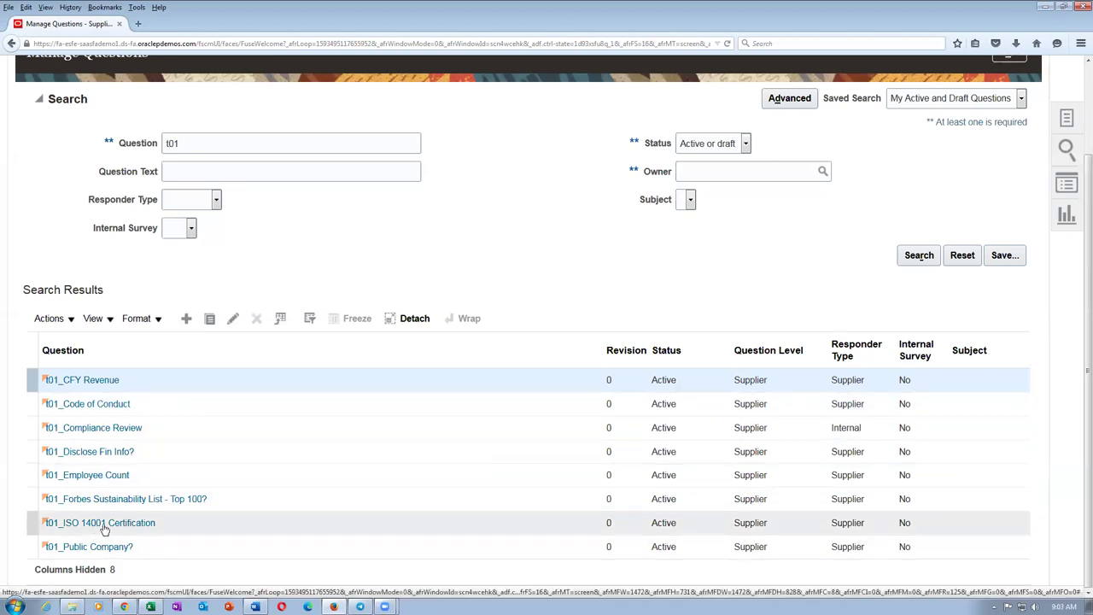
click(104, 524)
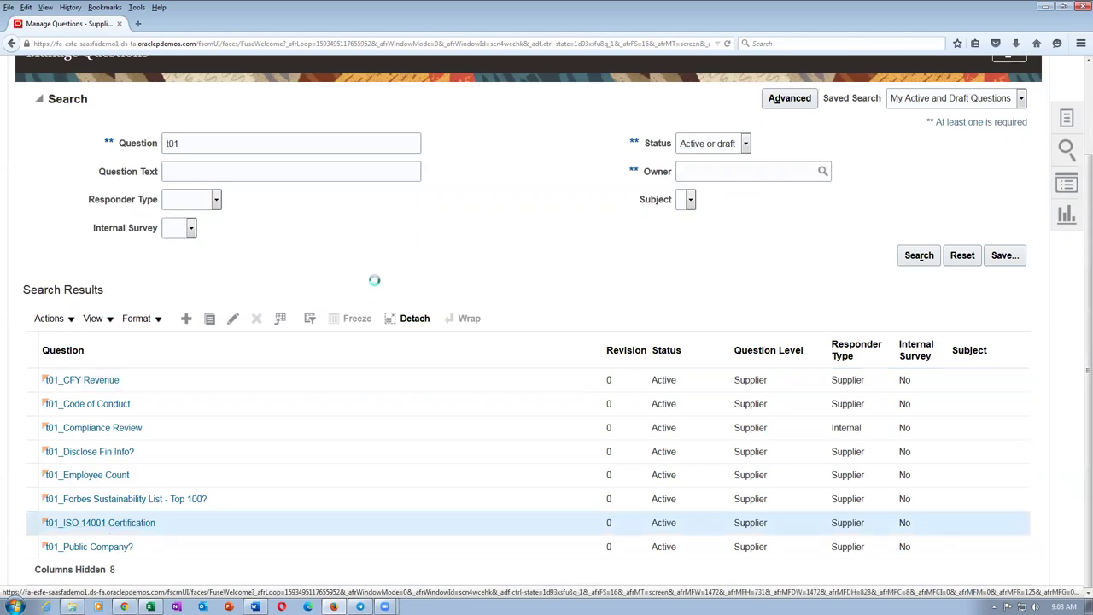
scroll(481, 276, down, 5)
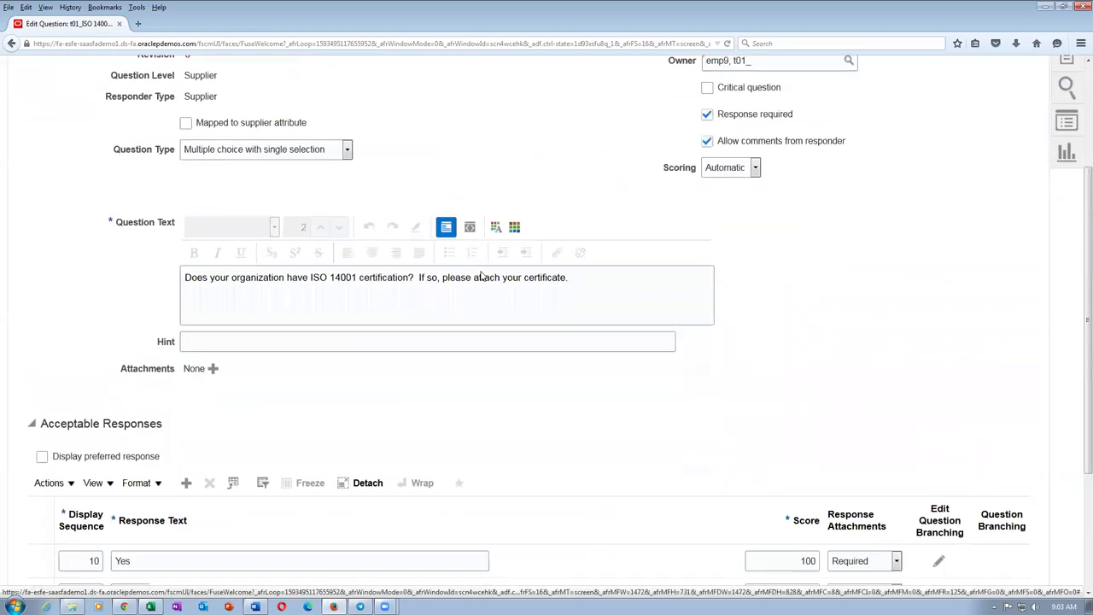
click(206, 421)
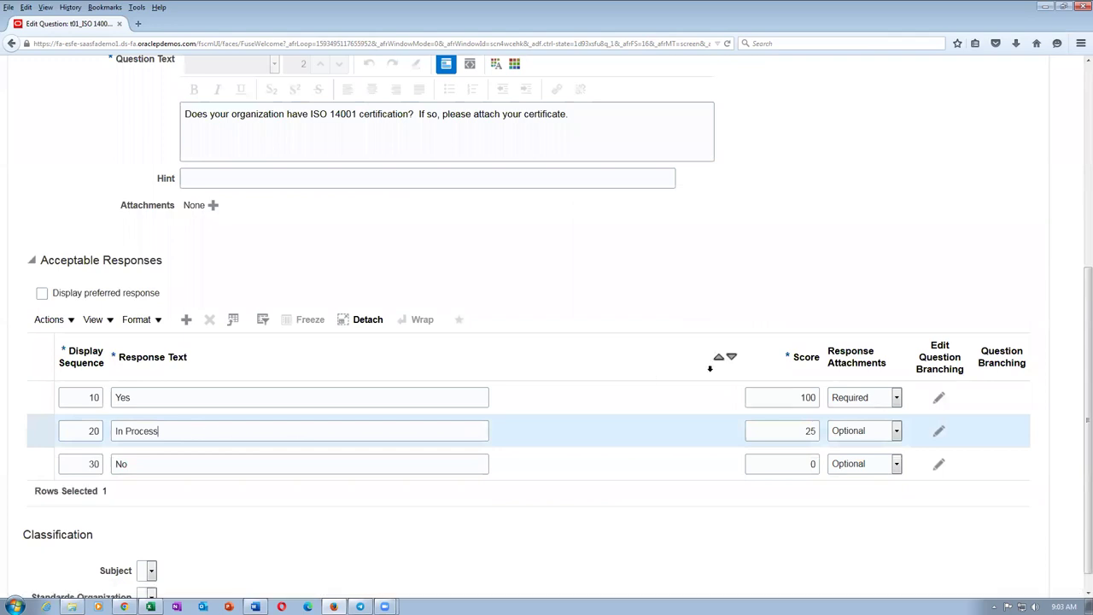
scroll(710, 276, up, 5)
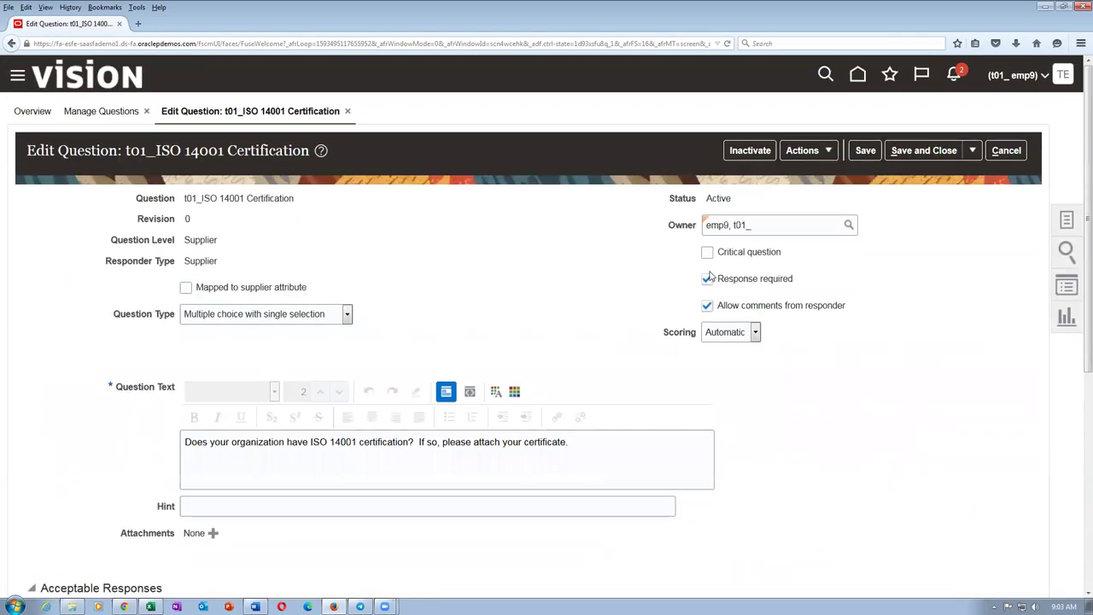
click(1005, 150)
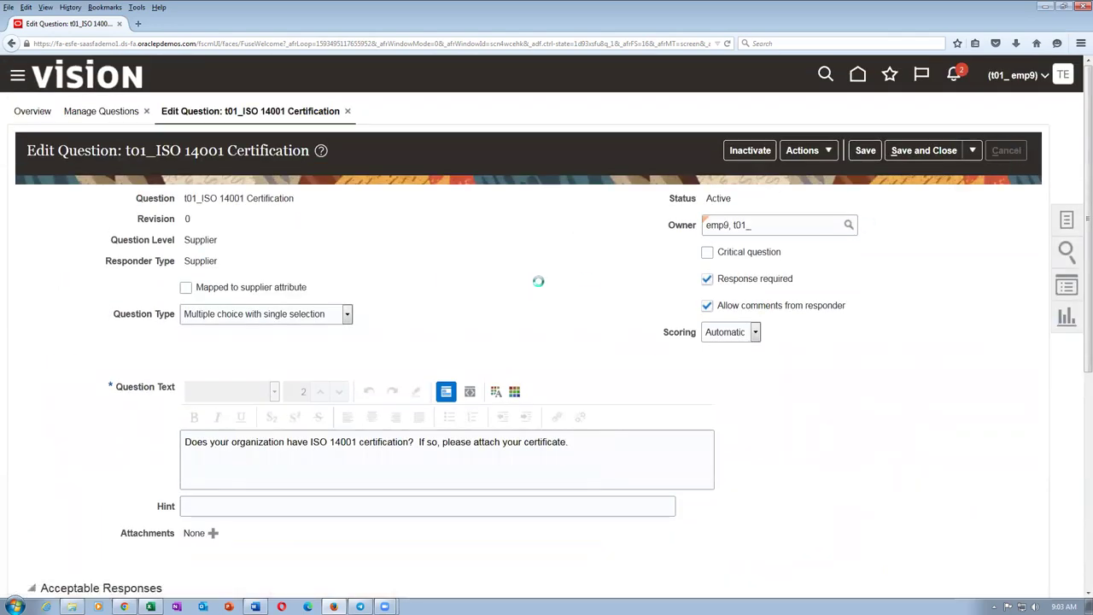
Step: Select the t01_Forbes Sustainability List - Top 100? row, then go to Excel cell E381
key(alt+Tab)
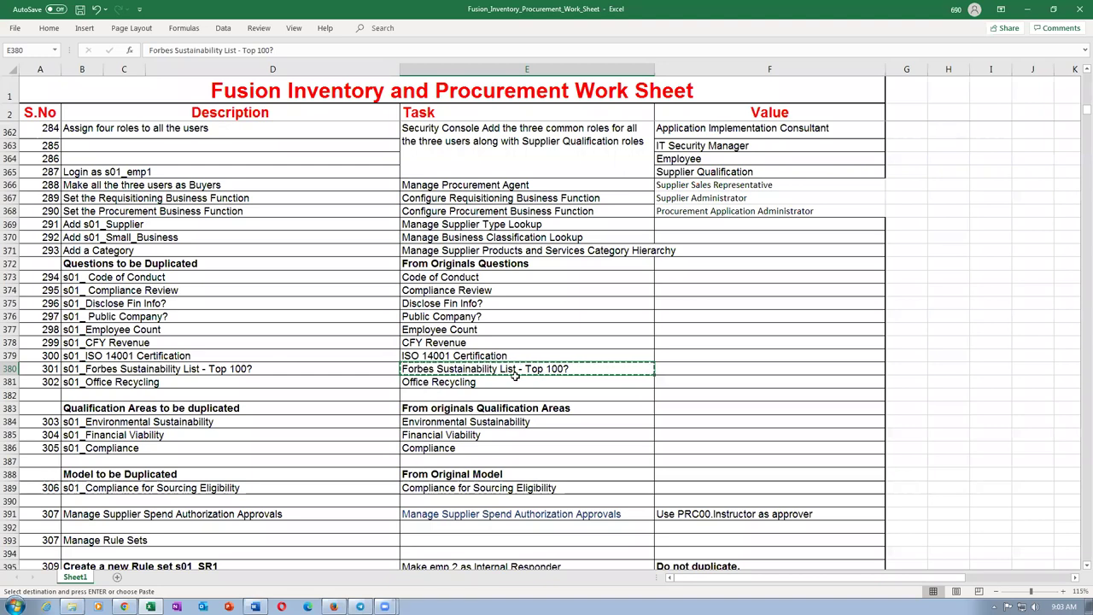
key(alt+Tab)
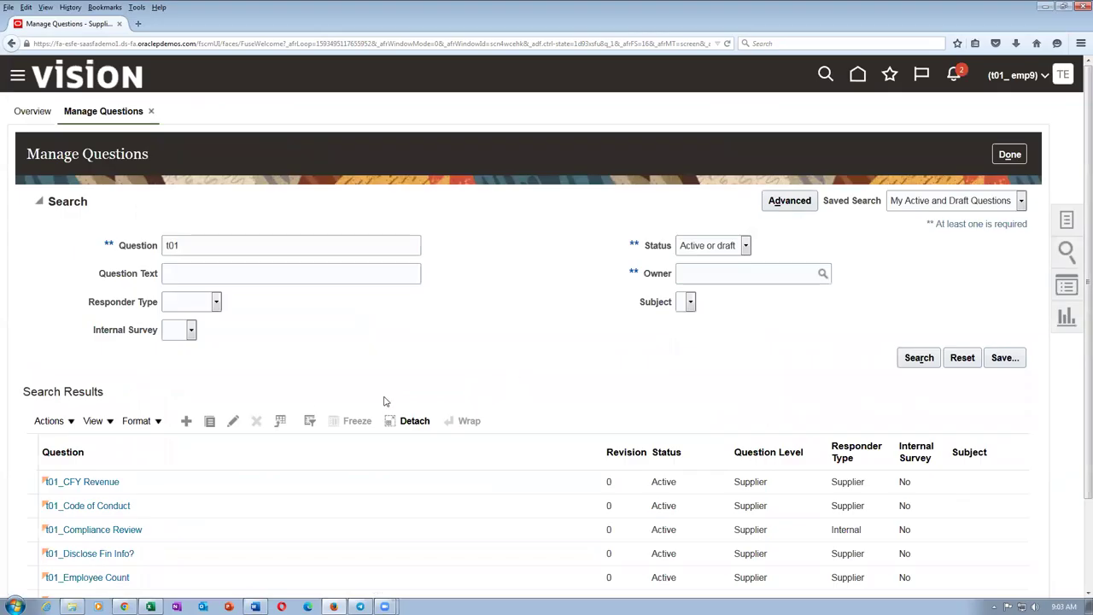
scroll(342, 450, down, 2)
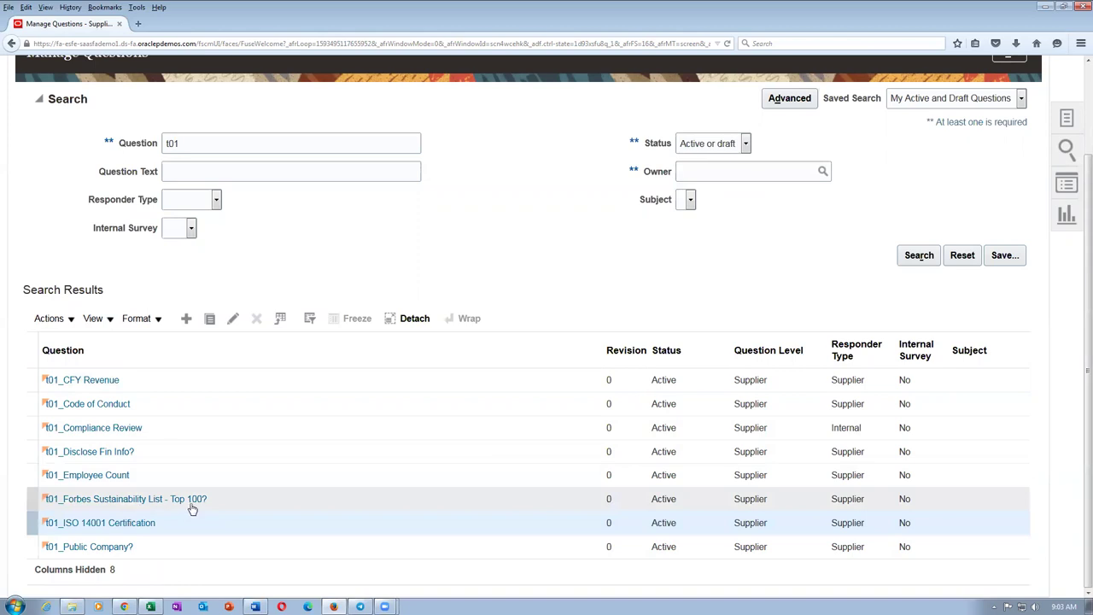
click(244, 497)
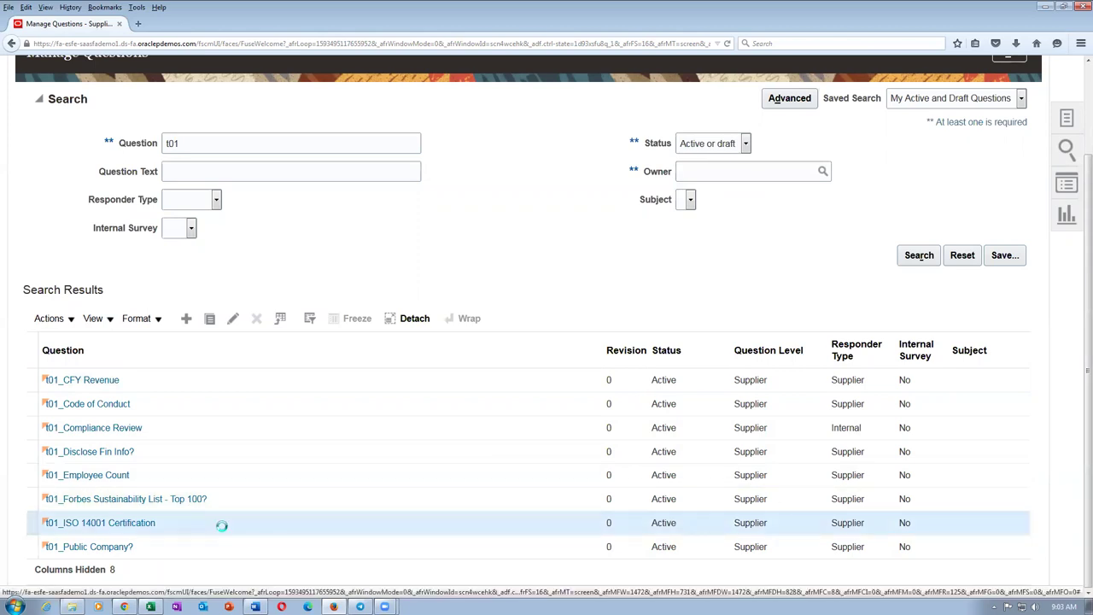
click(239, 504)
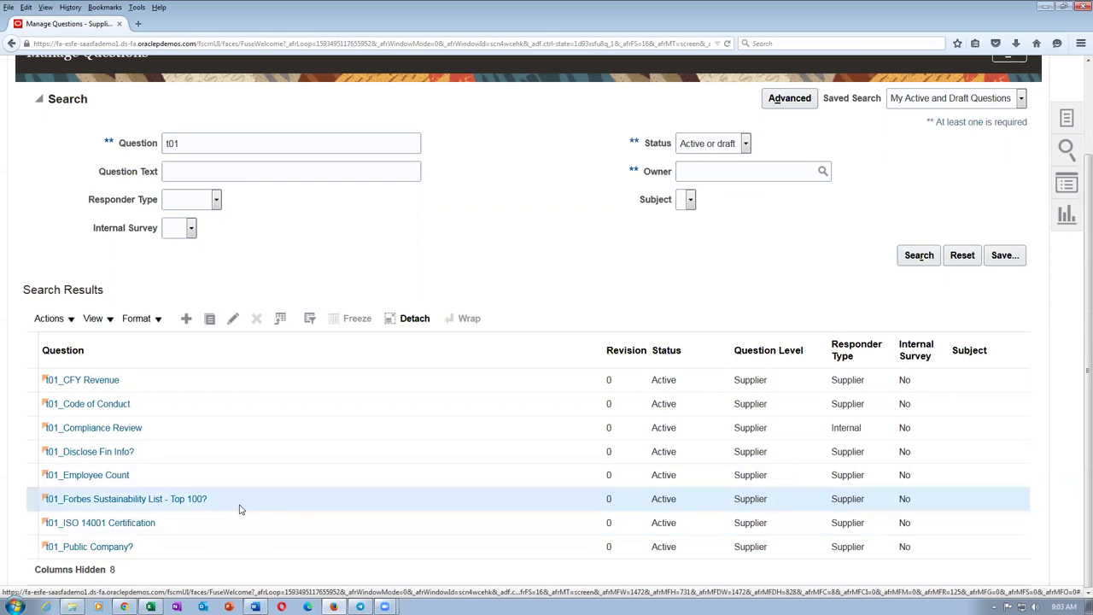
key(alt+Tab)
click(440, 380)
Step: Copy 'Office Recycling' from Excel and search for it in Manage Questions
key(ctrl+c)
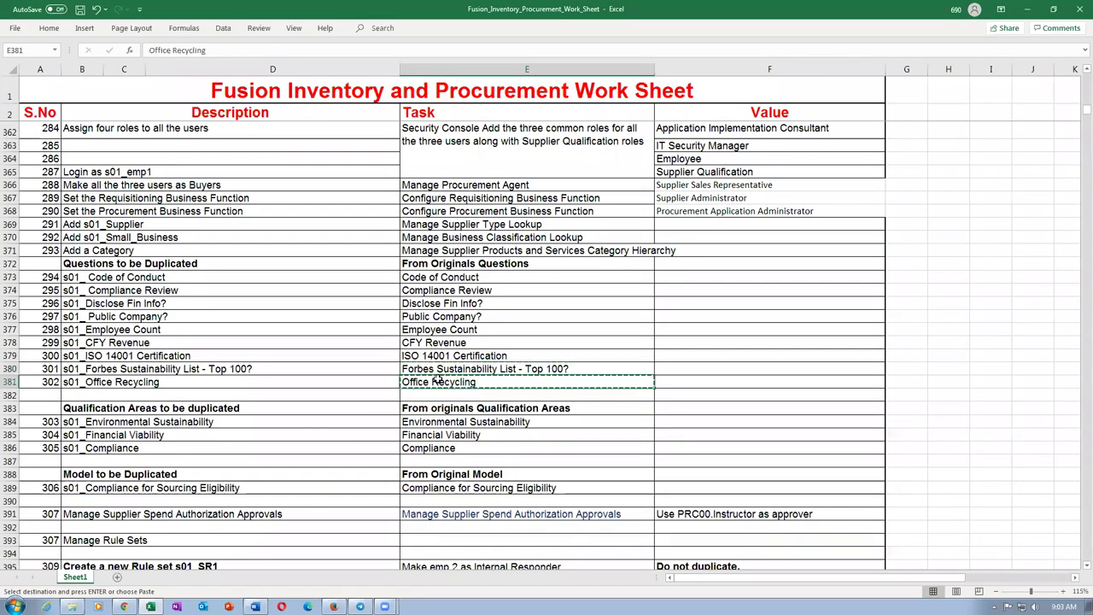
key(alt+Tab)
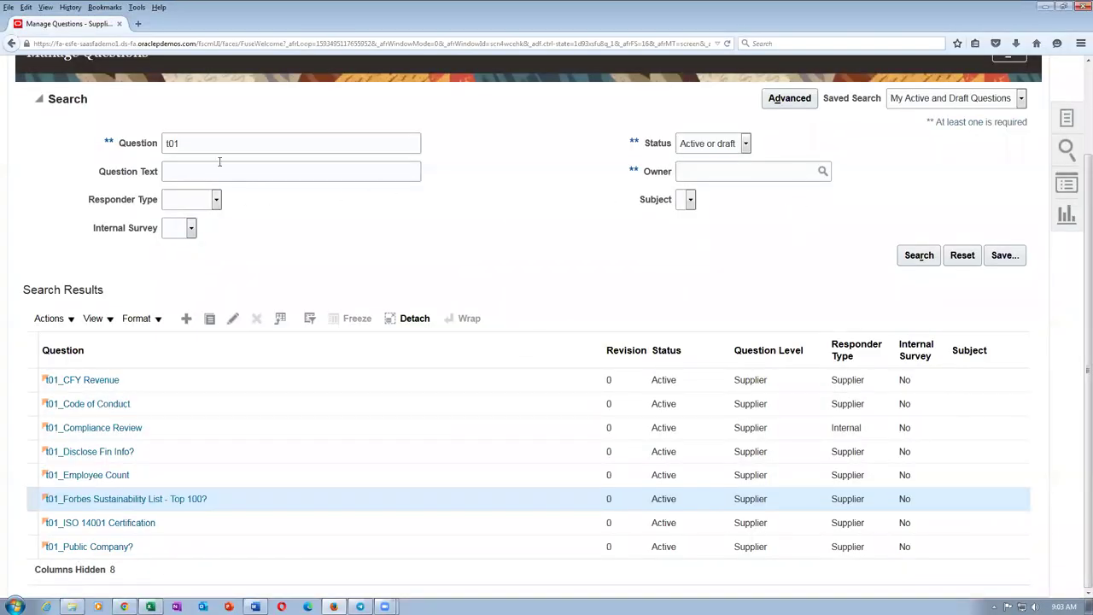
drag(181, 144, 135, 143)
key(ctrl+v)
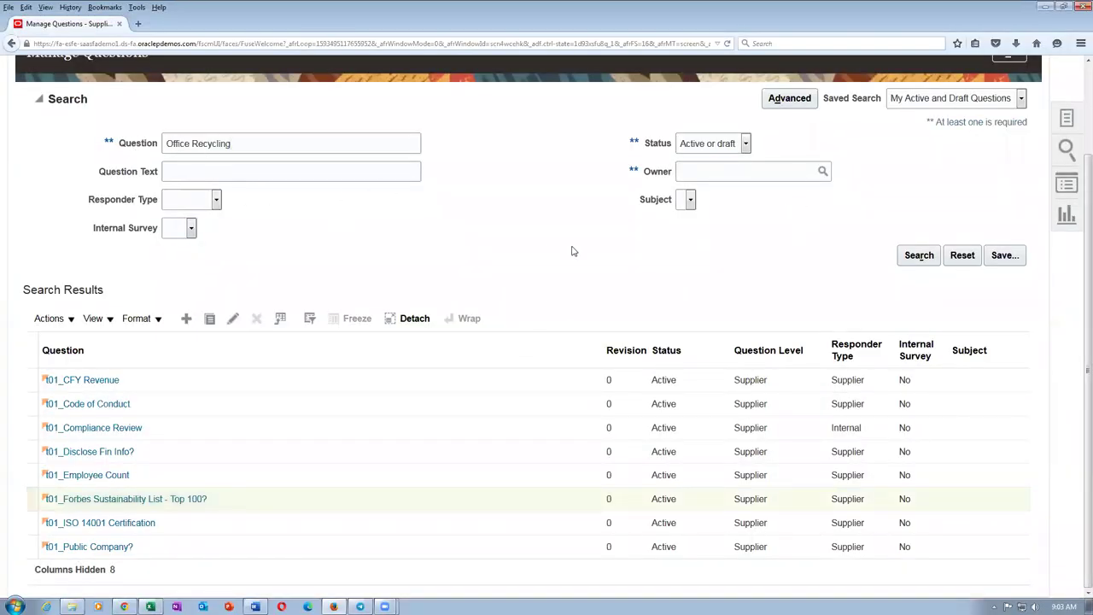
click(915, 256)
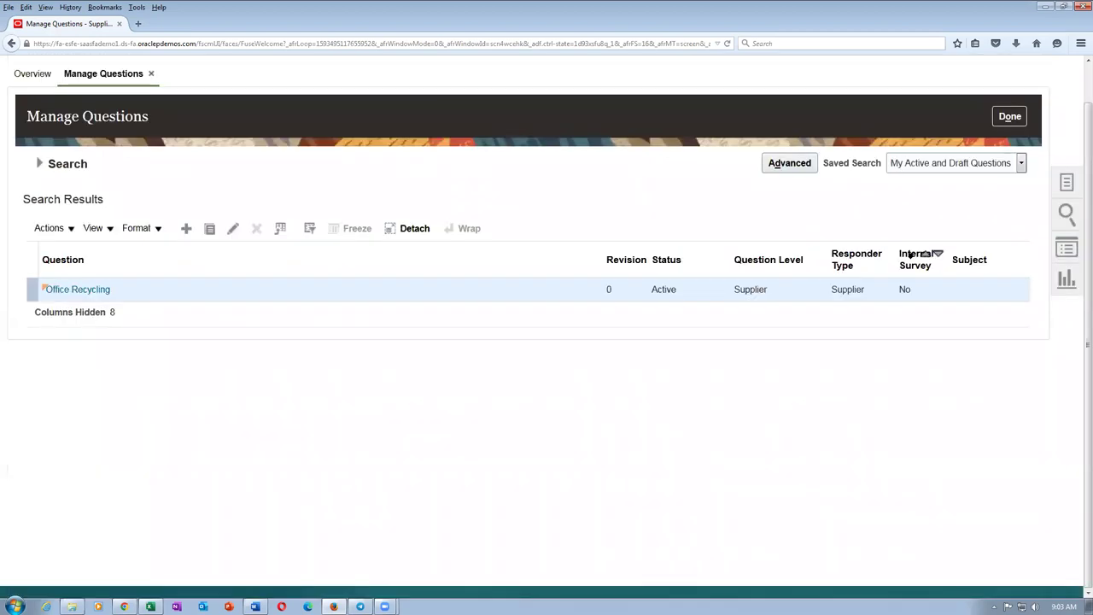
Step: Duplicate Office Recycling as 't01_Office Recycling' and save the draft
click(211, 230)
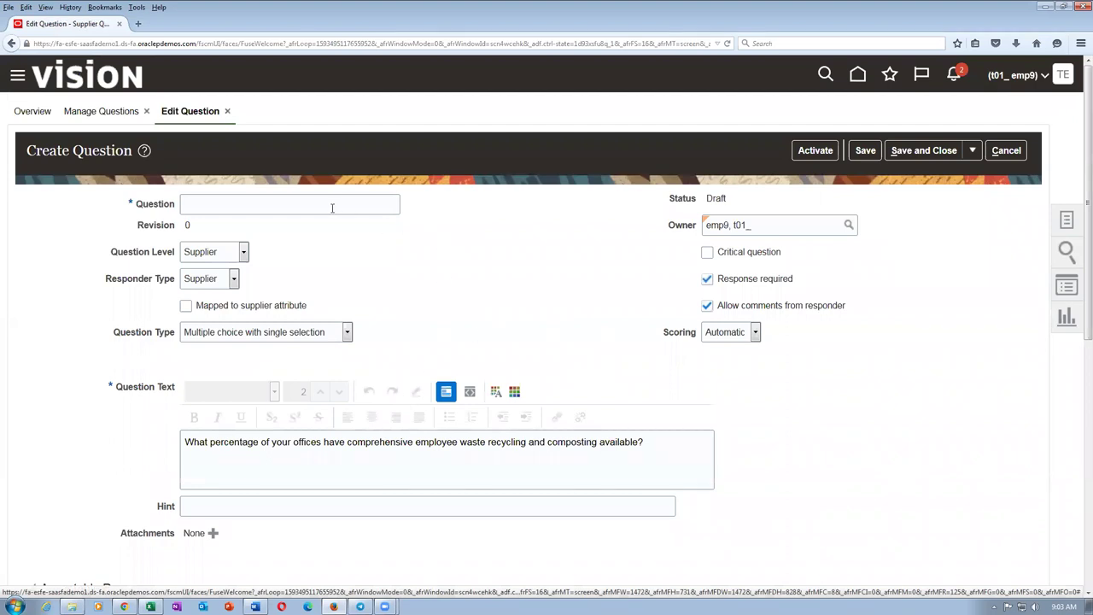
text(t01_Office Recycling)
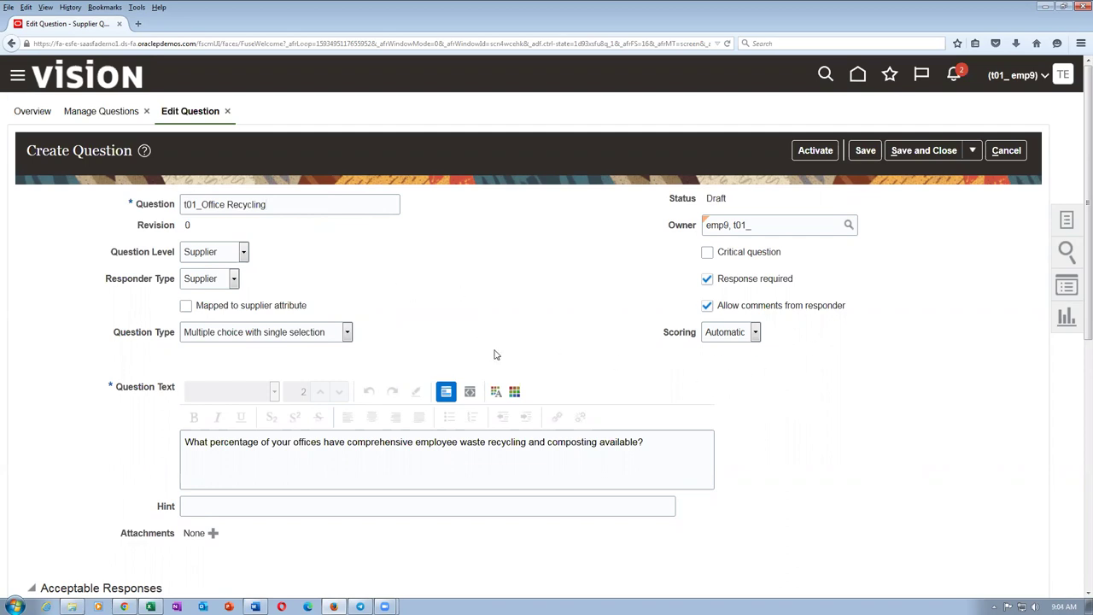
scroll(483, 347, down, 4)
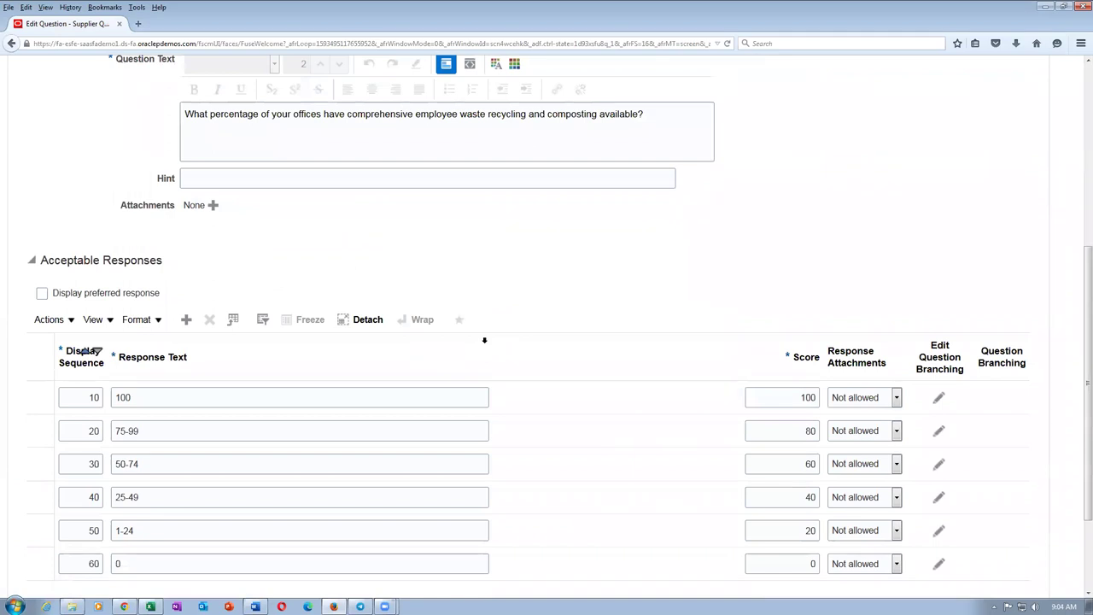
scroll(487, 338, up, 4)
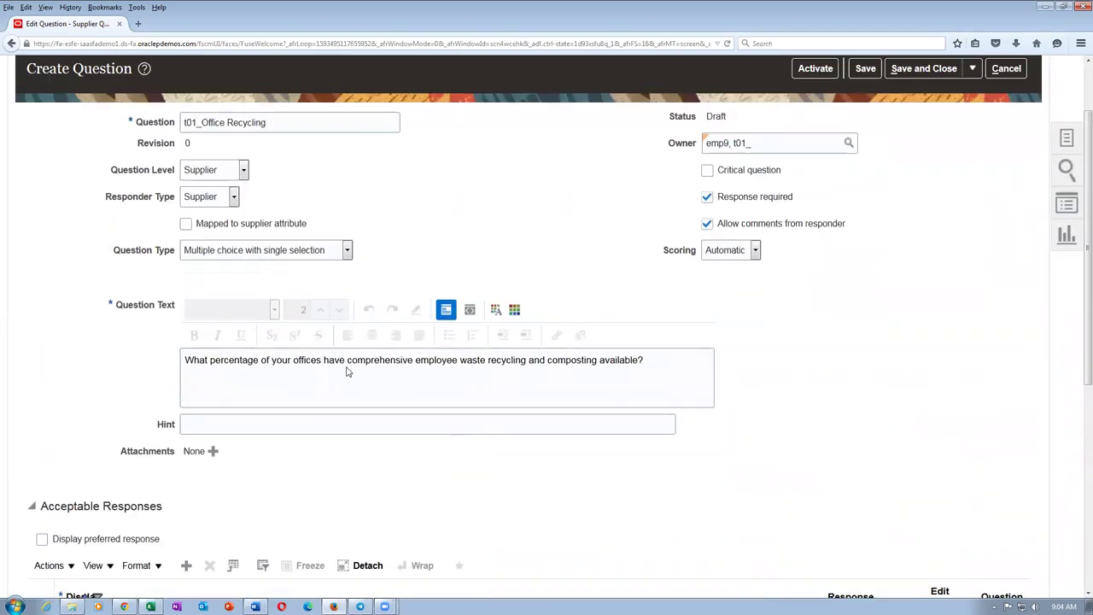
scroll(553, 362, down, 4)
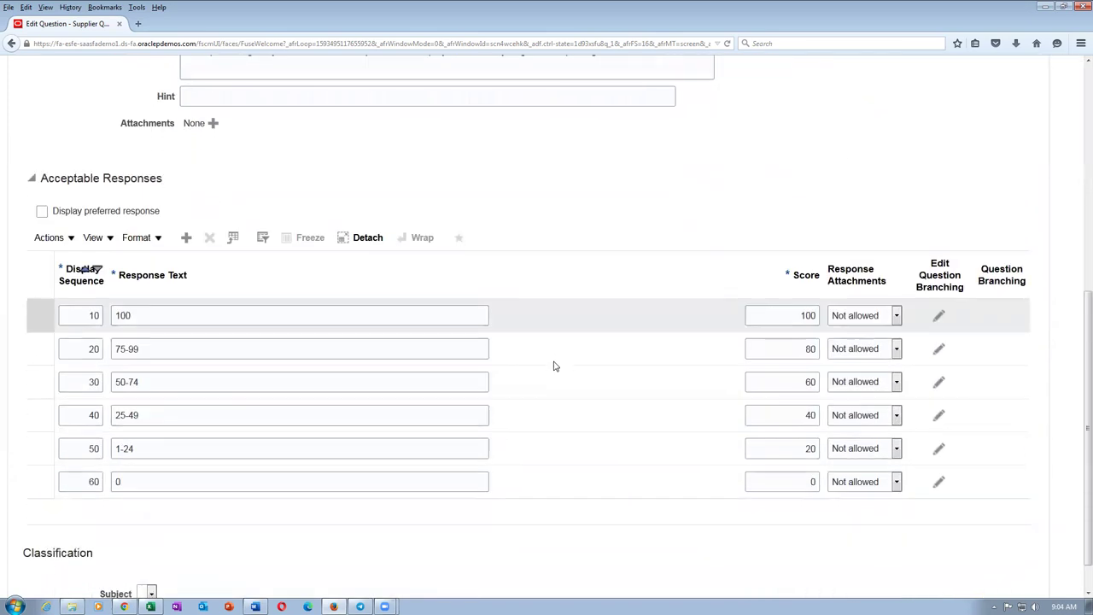
click(188, 315)
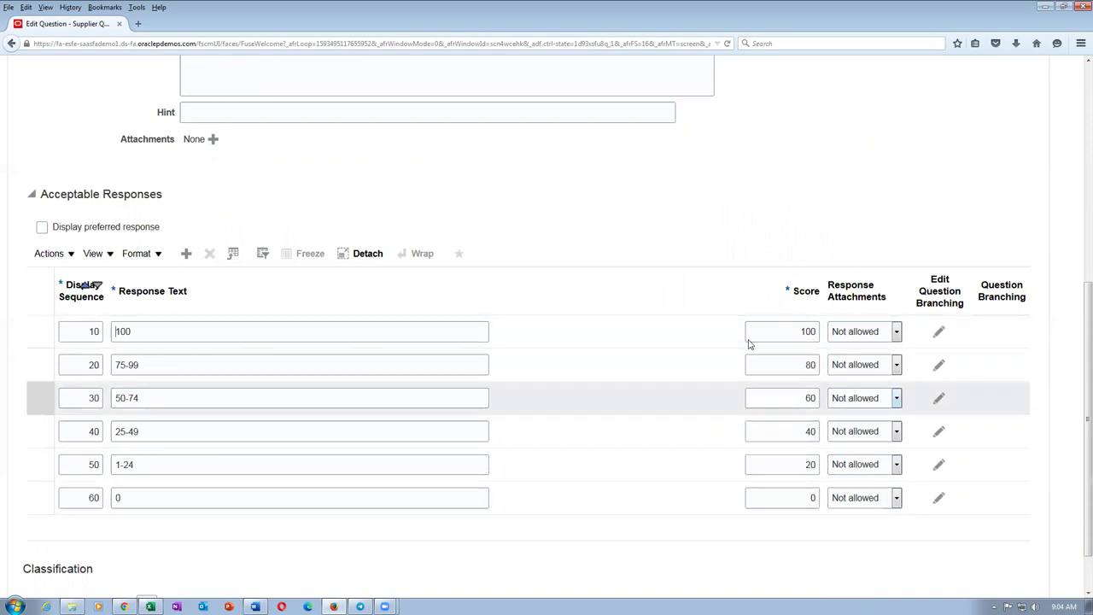
scroll(373, 282, up, 5)
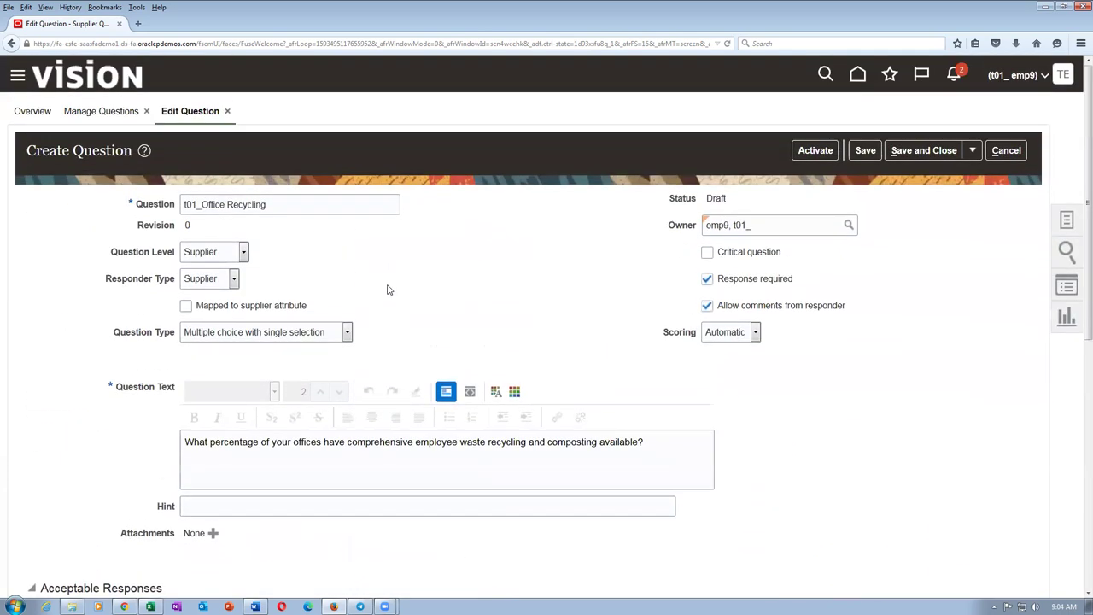
click(864, 150)
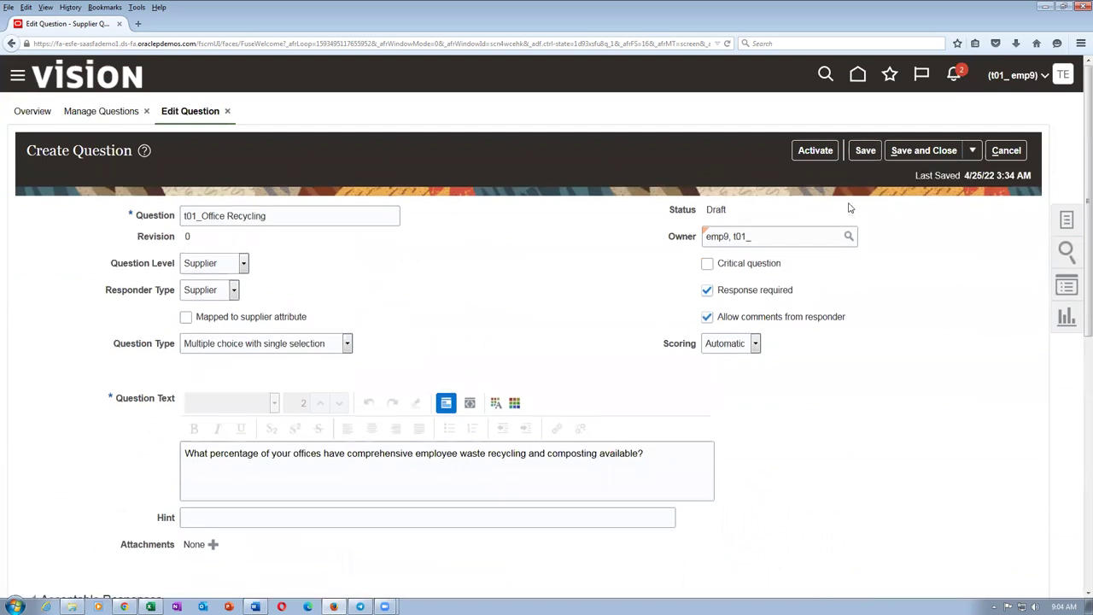
Step: Activate t01_Office Recycling, save and close it, then return to Excel
click(814, 151)
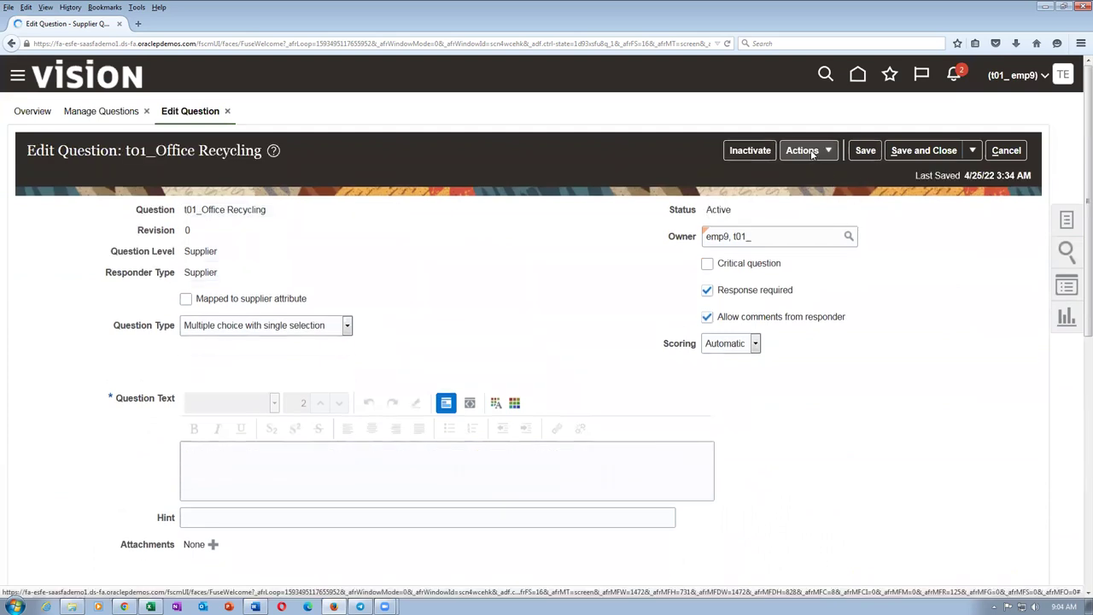
click(924, 151)
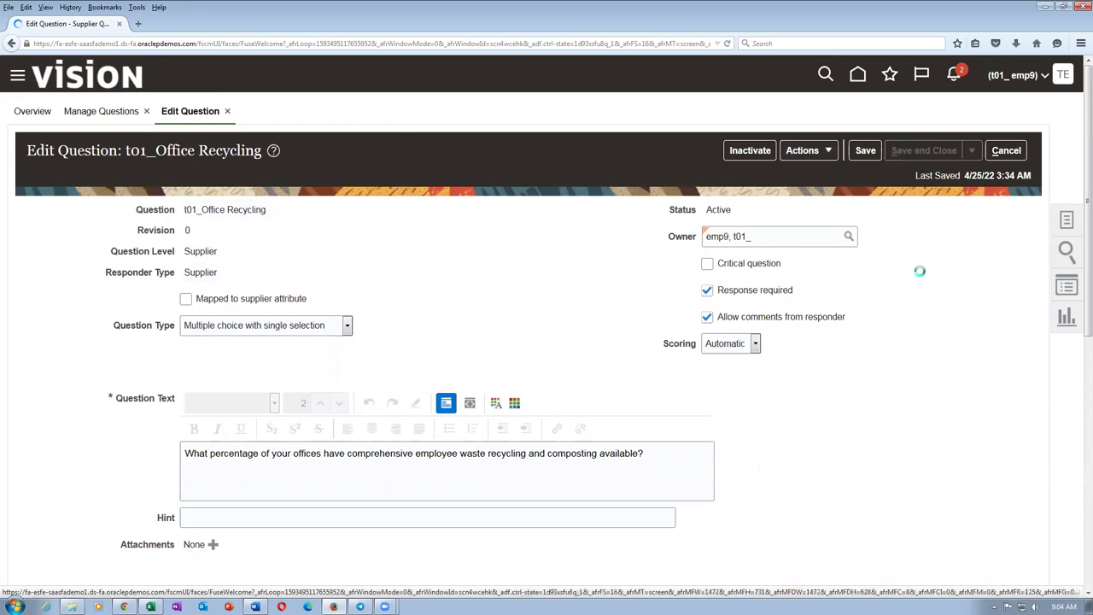
click(579, 224)
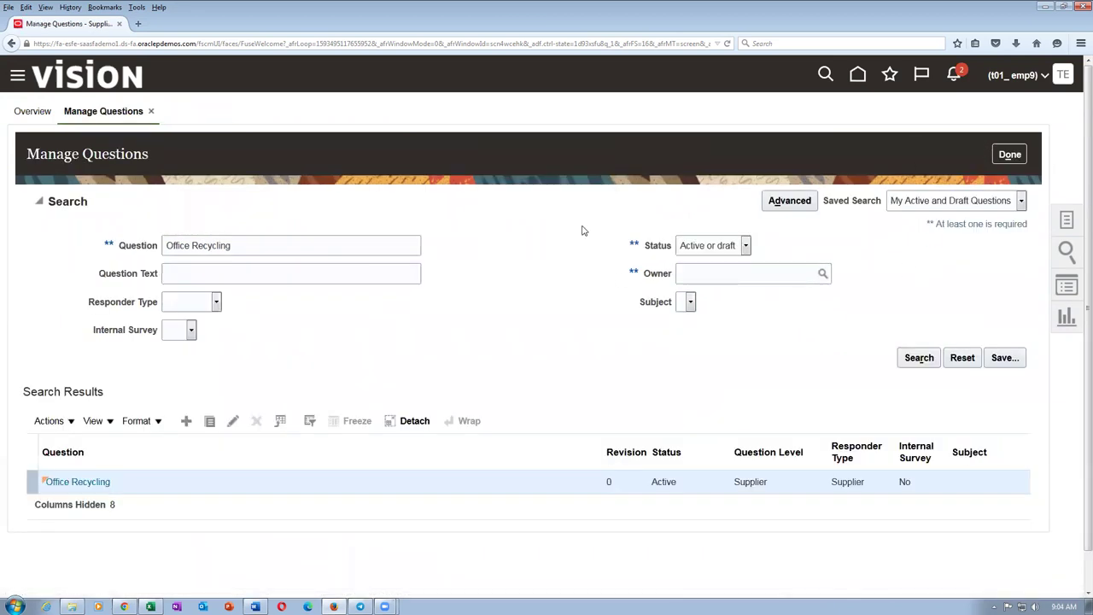
key(alt+Tab)
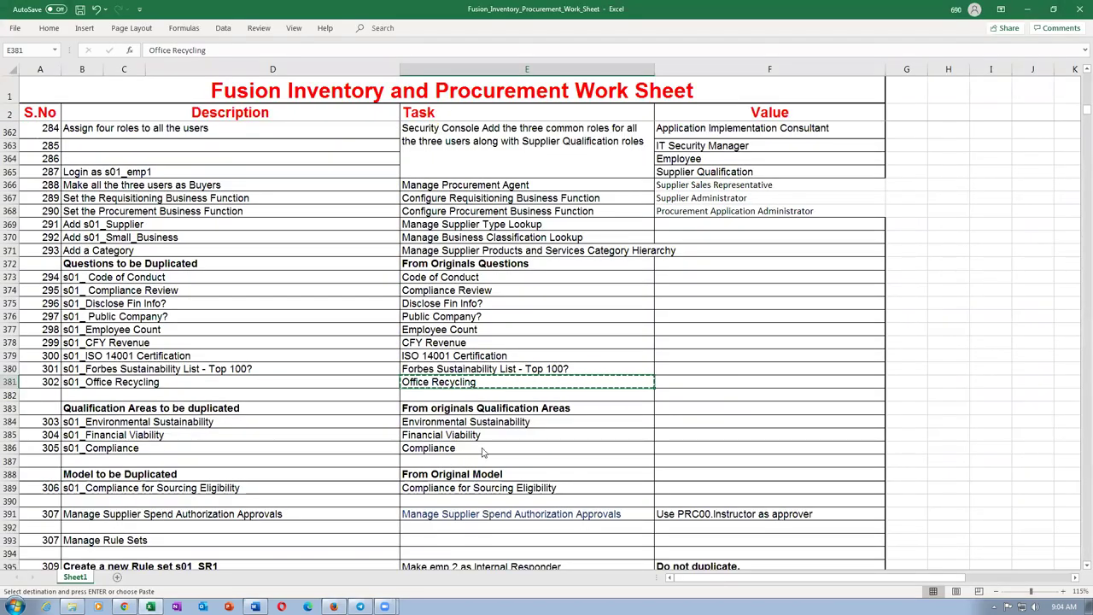
Step: Review the original names ISO 14001 Certification, Forbes Sustainability and Office Recycling in column E
click(459, 356)
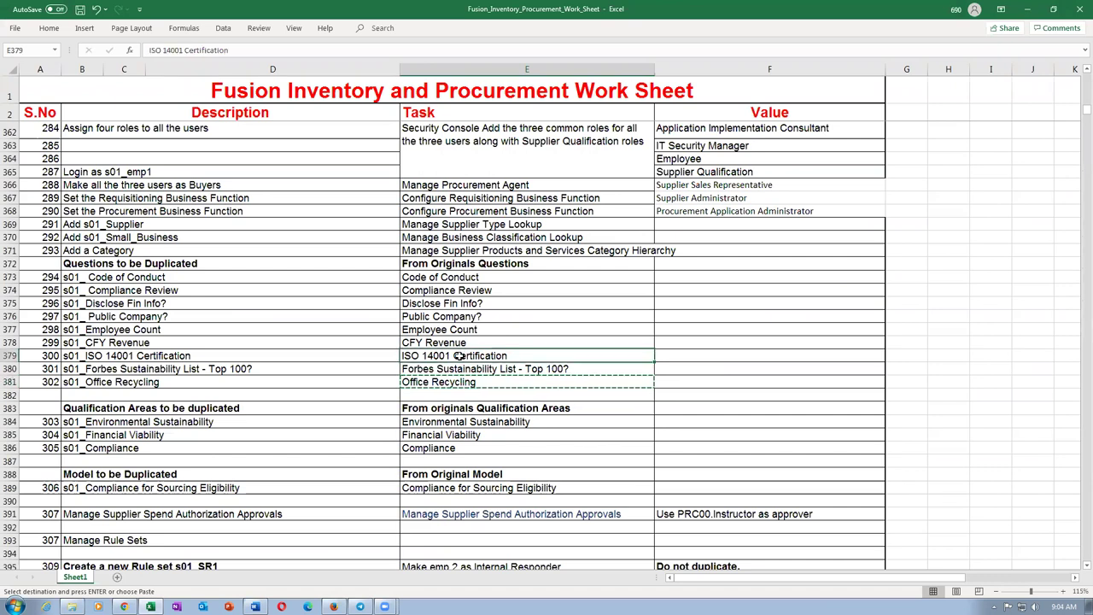
click(473, 370)
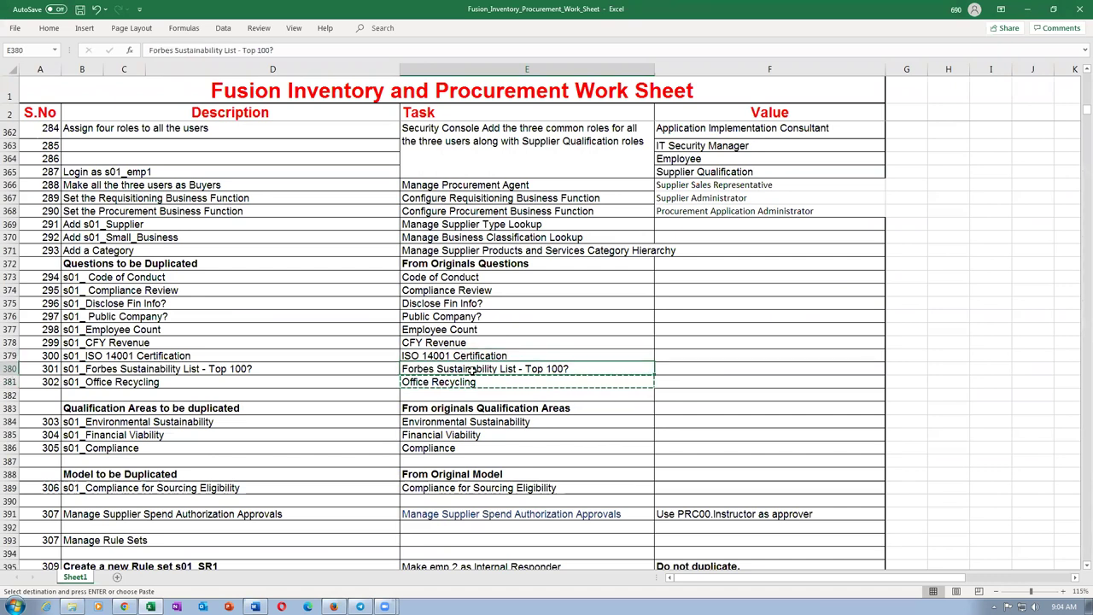
click(461, 383)
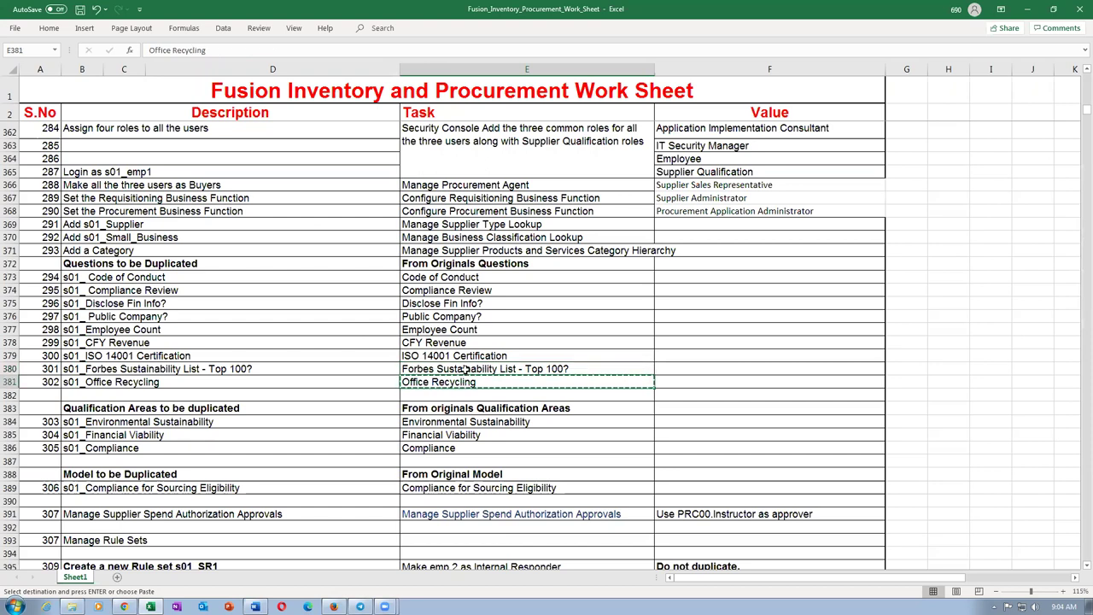
drag(465, 369, 465, 381)
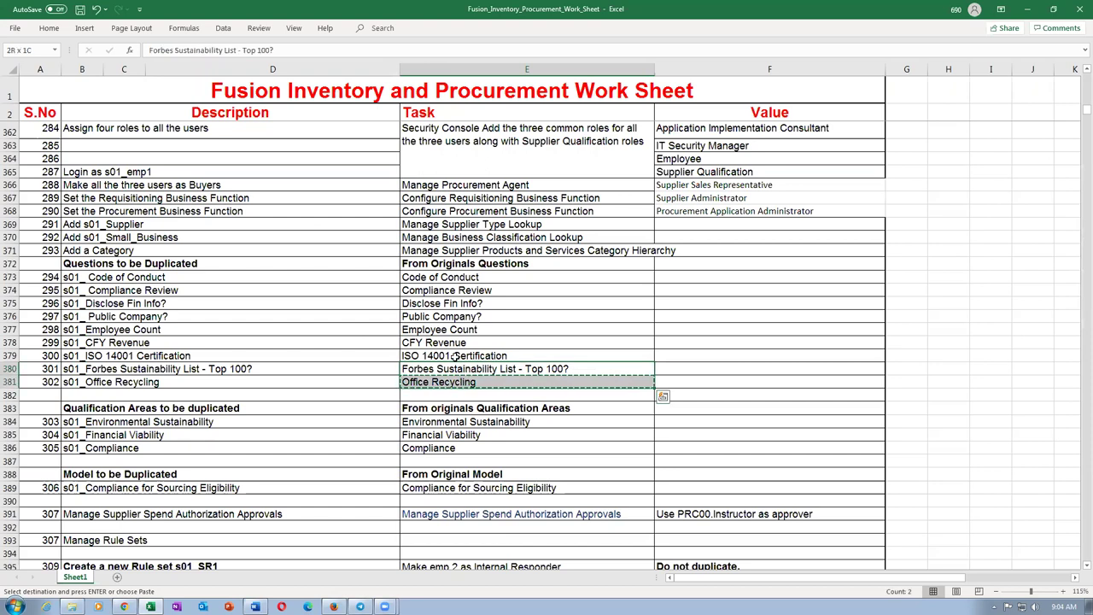
click(455, 355)
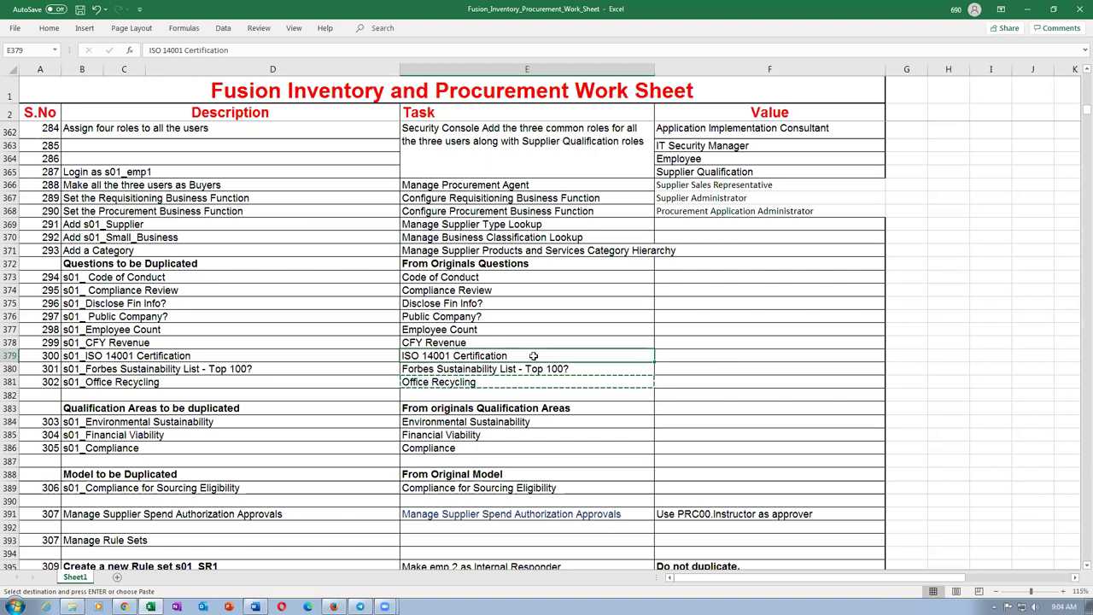
drag(531, 355, 531, 374)
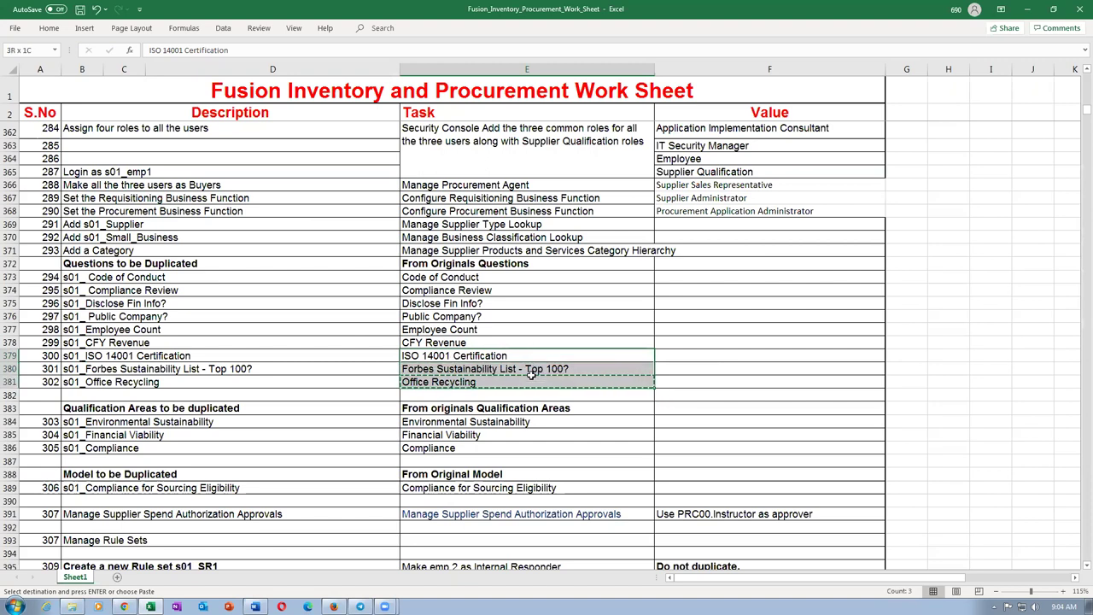
click(498, 385)
click(503, 369)
drag(504, 354, 502, 375)
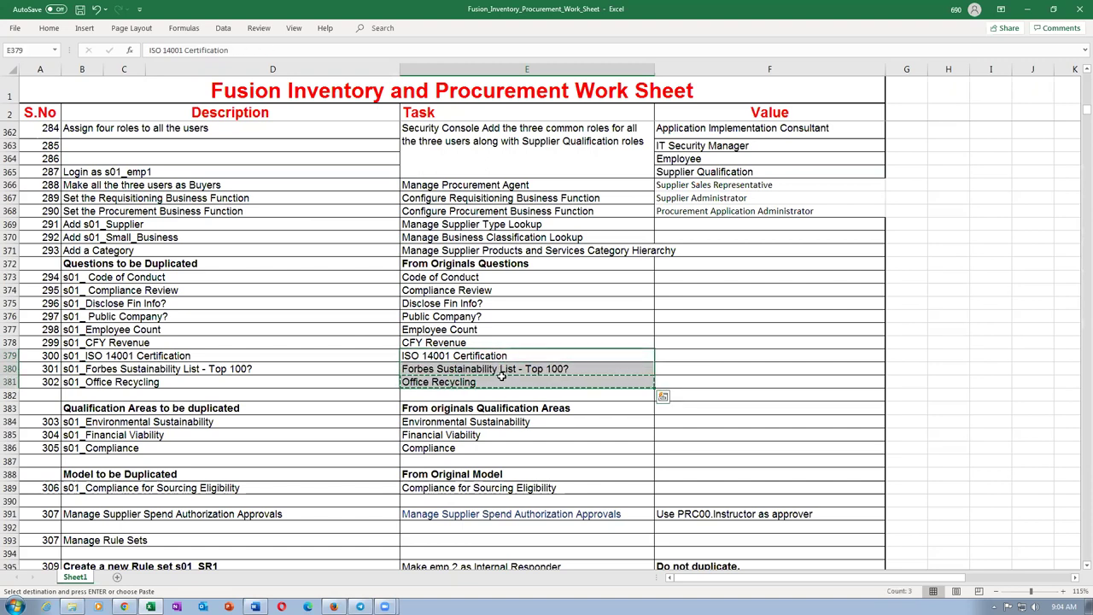
Step: Select the s01_ questions to duplicate, B373:B380, starting from Code of Conduct
click(336, 359)
click(436, 356)
click(455, 382)
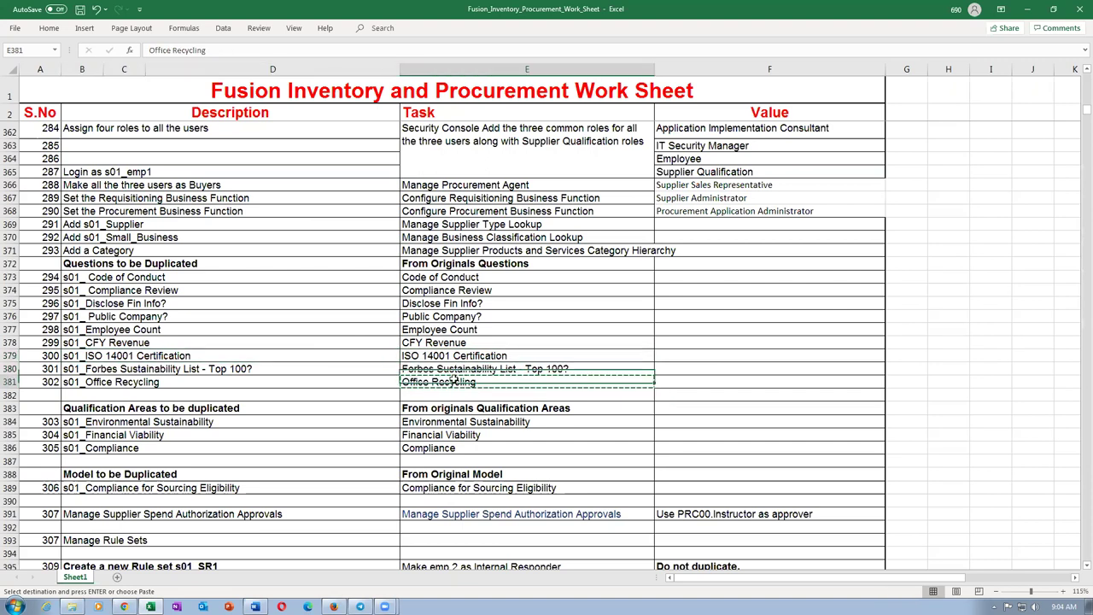
click(140, 277)
drag(139, 300, 151, 366)
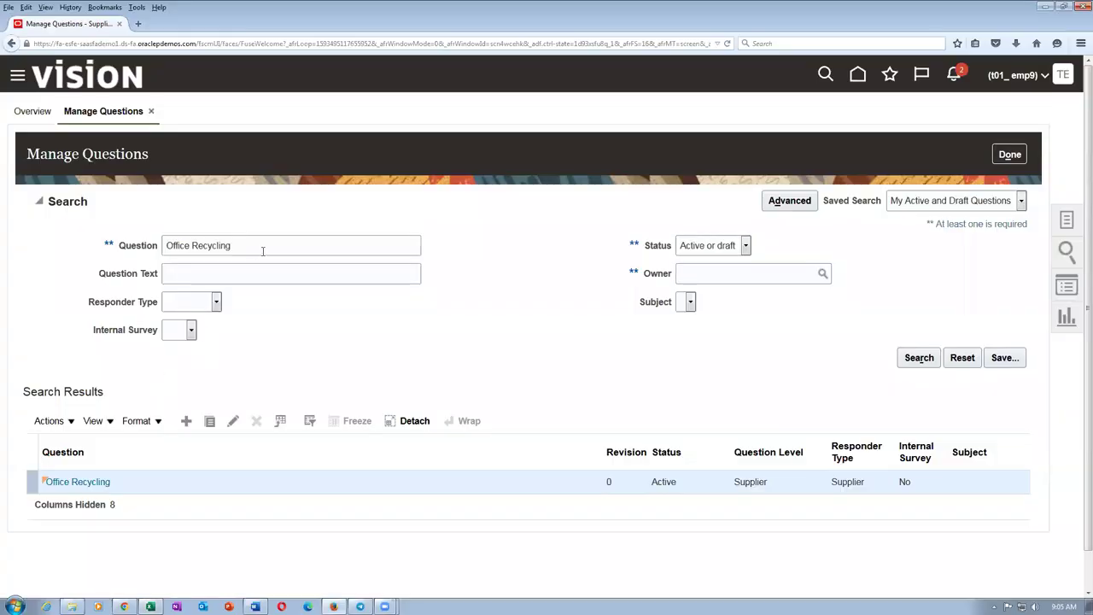
Step: Search 't01' questions for the chosen owner, confirm nine are active, then close Manage Questions
drag(263, 250, 12, 293)
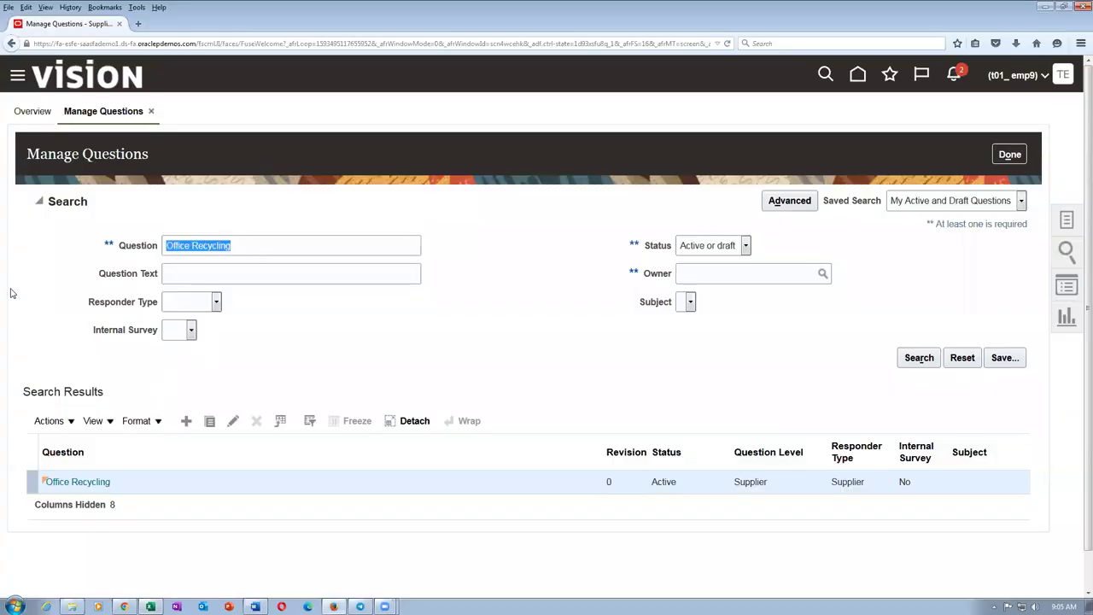
text(t01)
key(Tab)
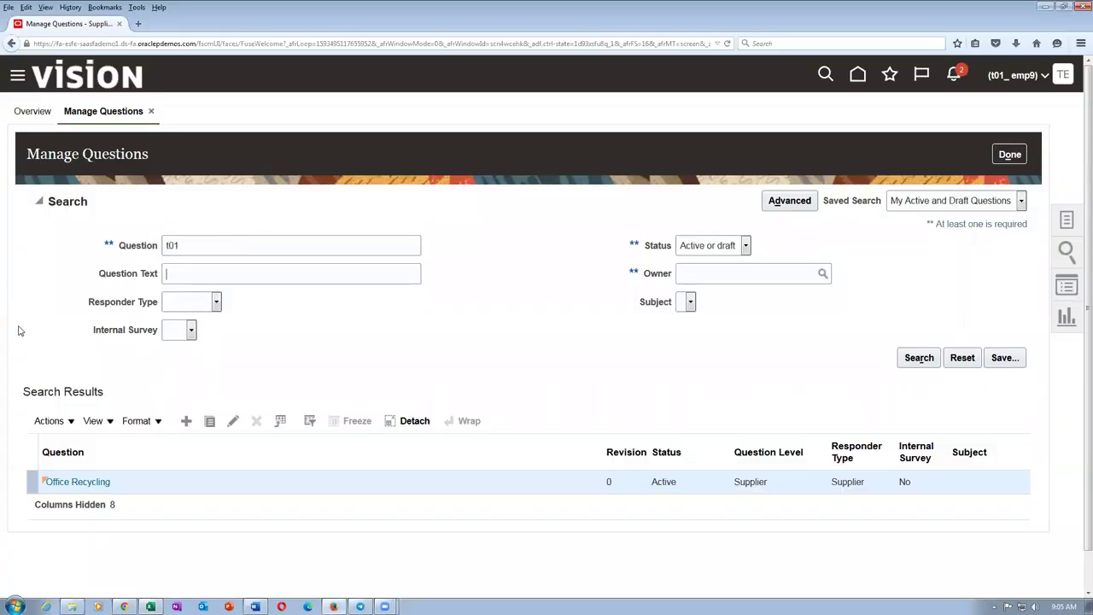
click(705, 268)
text(emp9)
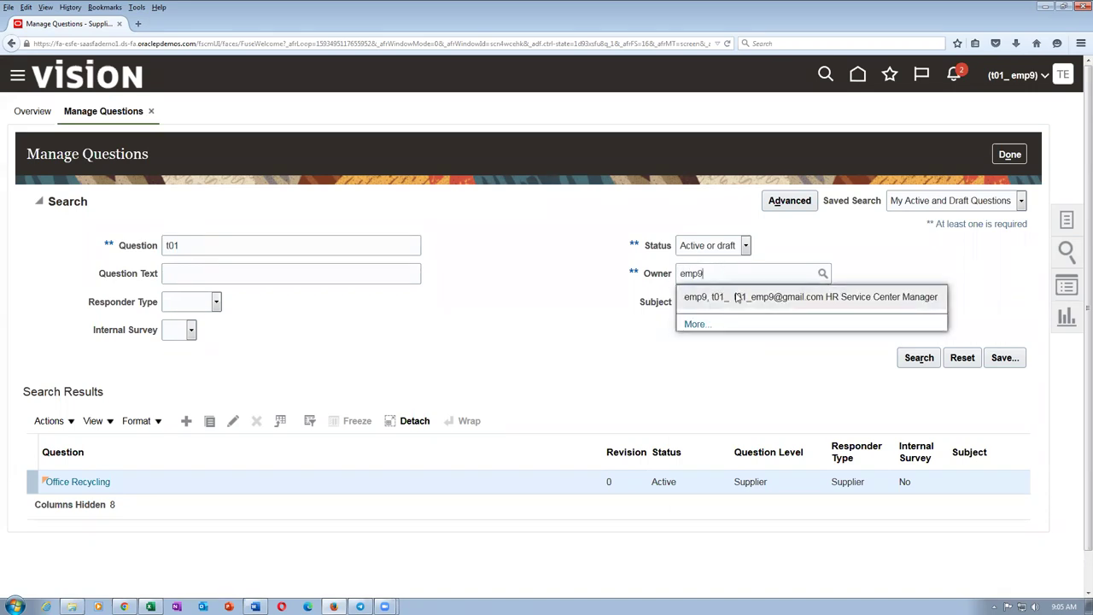
click(707, 295)
click(918, 359)
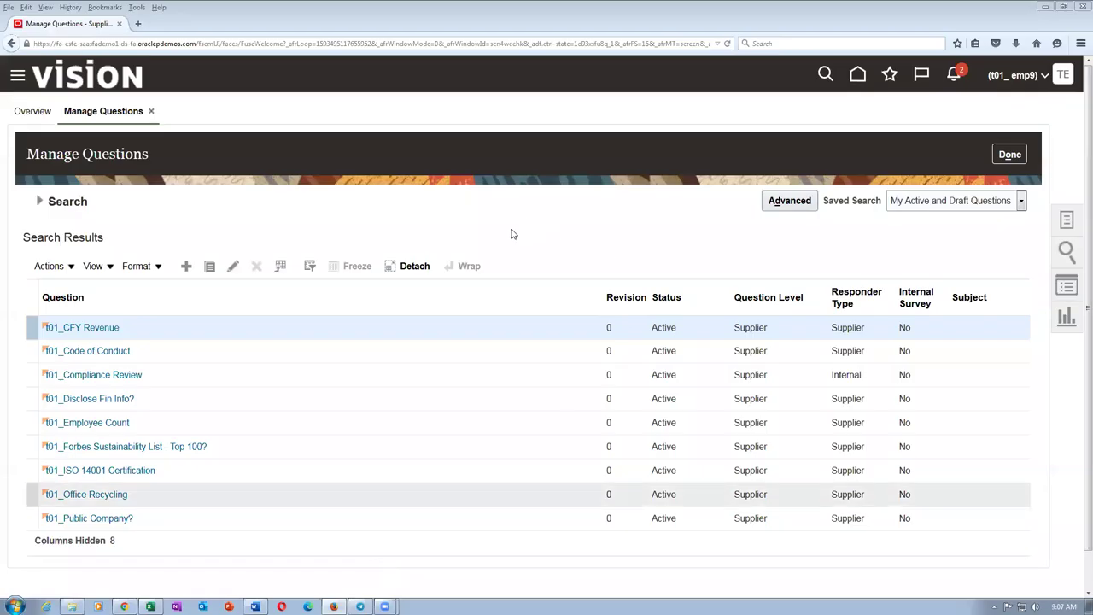
click(1009, 155)
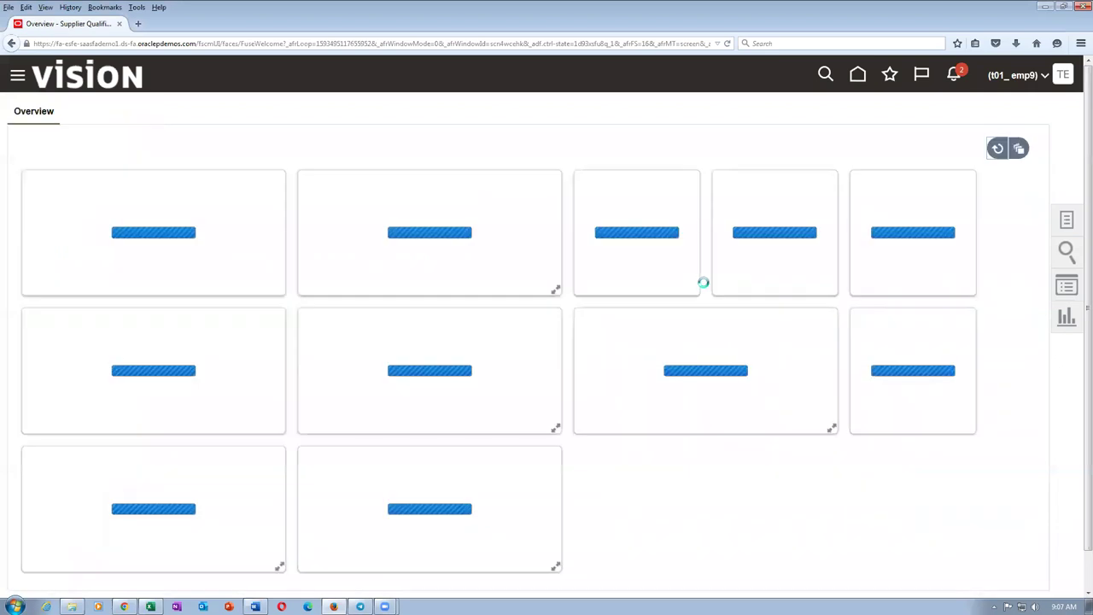
Step: Open Manage Qualification Areas from the Tasks panel, then return to Excel
click(1066, 222)
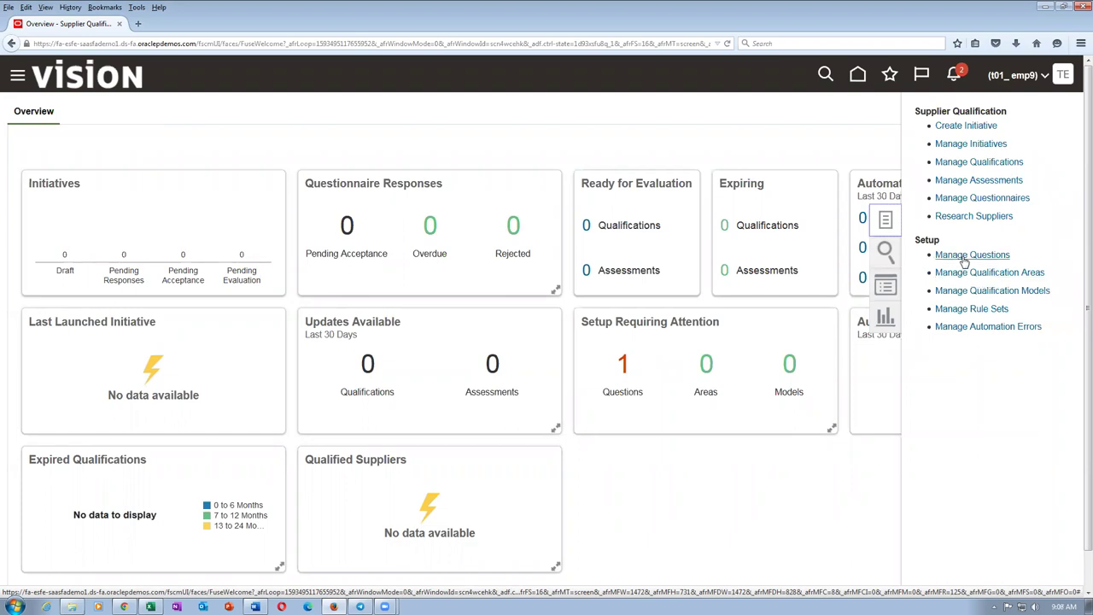
click(985, 274)
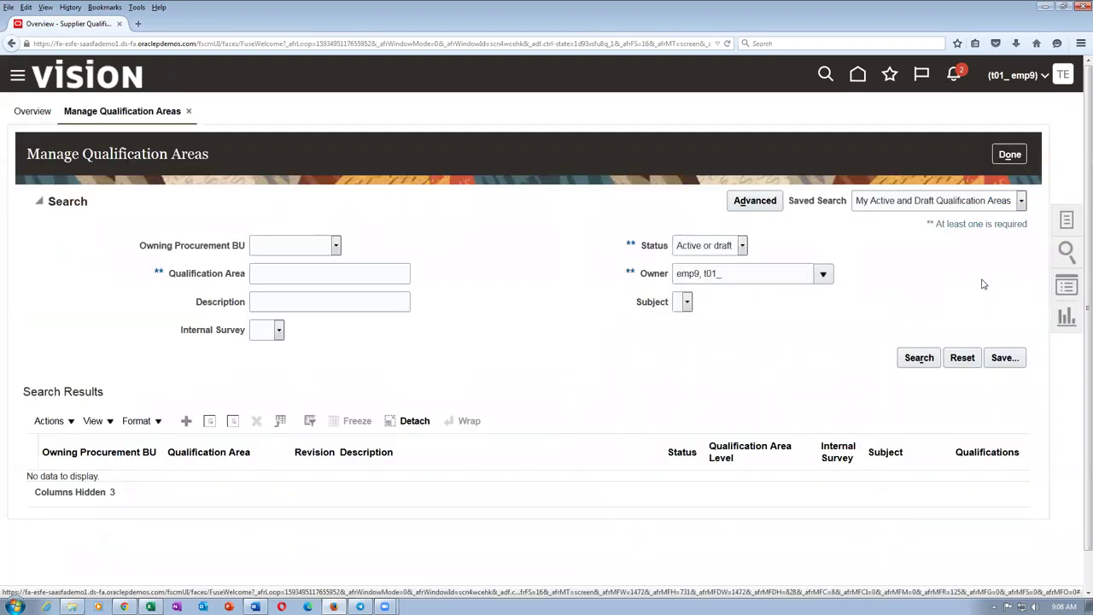
key(alt+Tab)
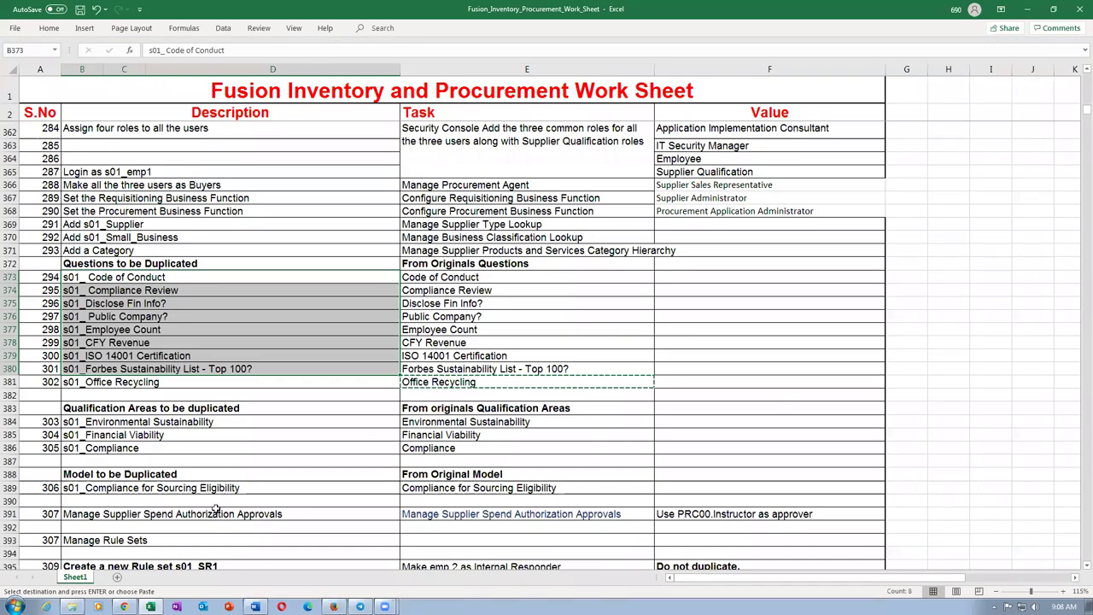
Step: Copy 'Environmental Sustainability' from cell E384 and return to the browser
click(185, 423)
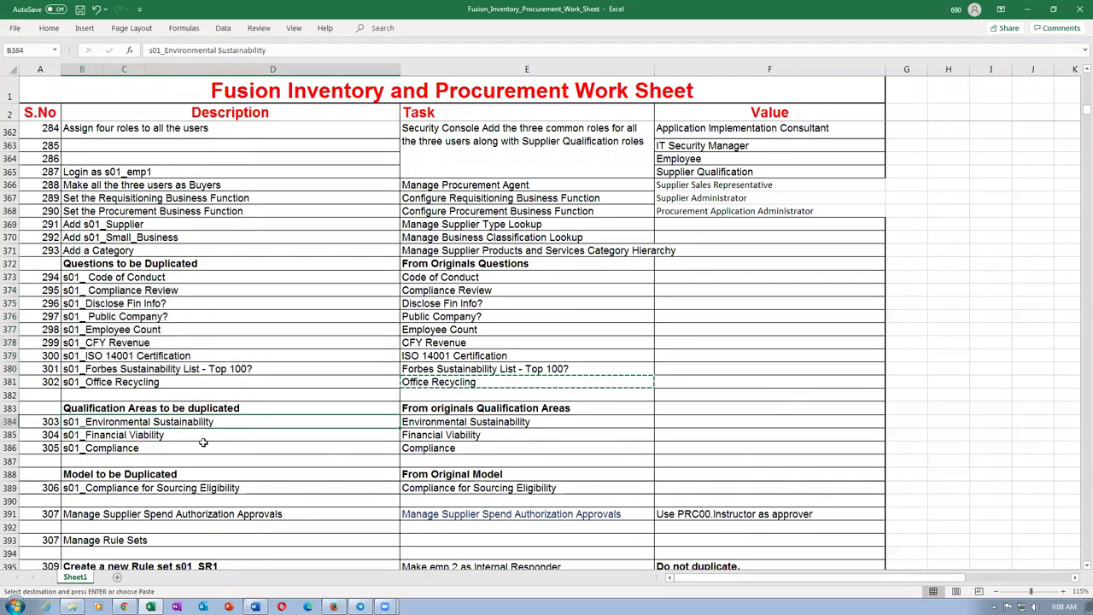
click(490, 422)
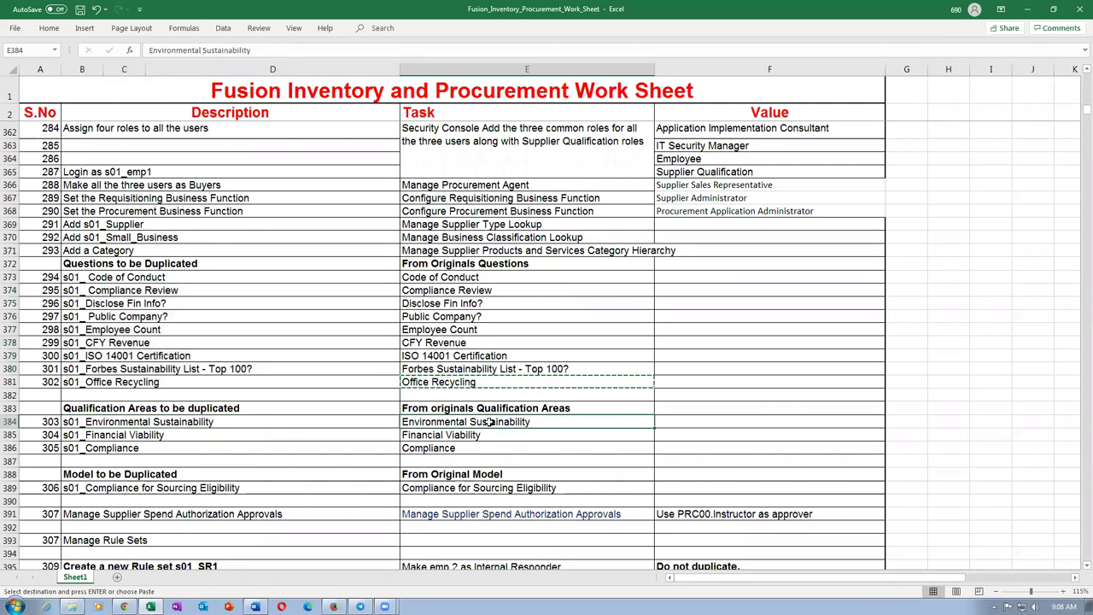
key(ctrl+c)
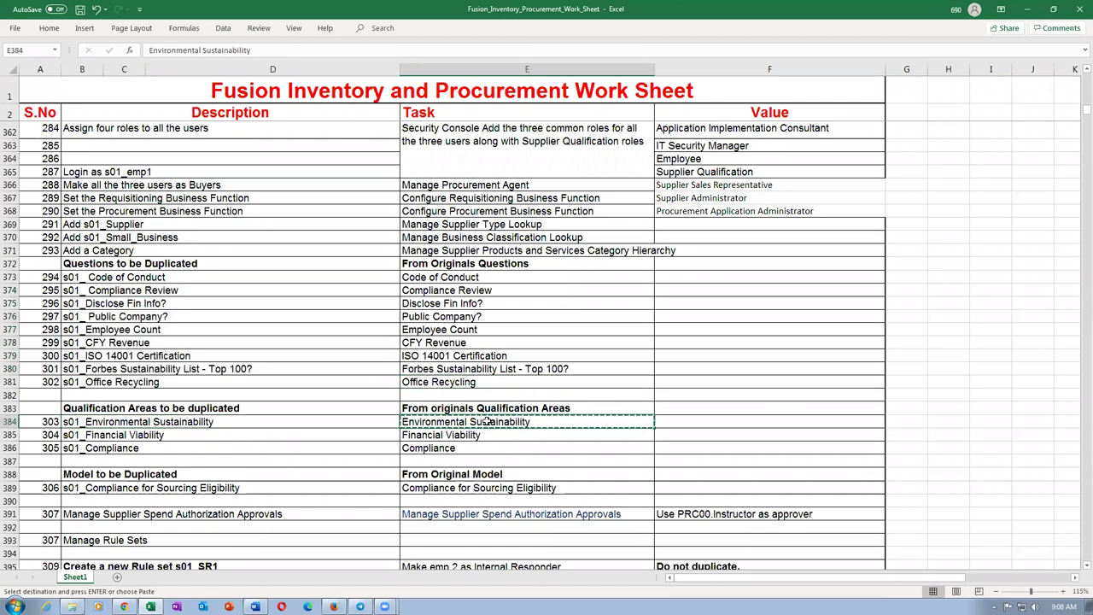
key(alt+Tab)
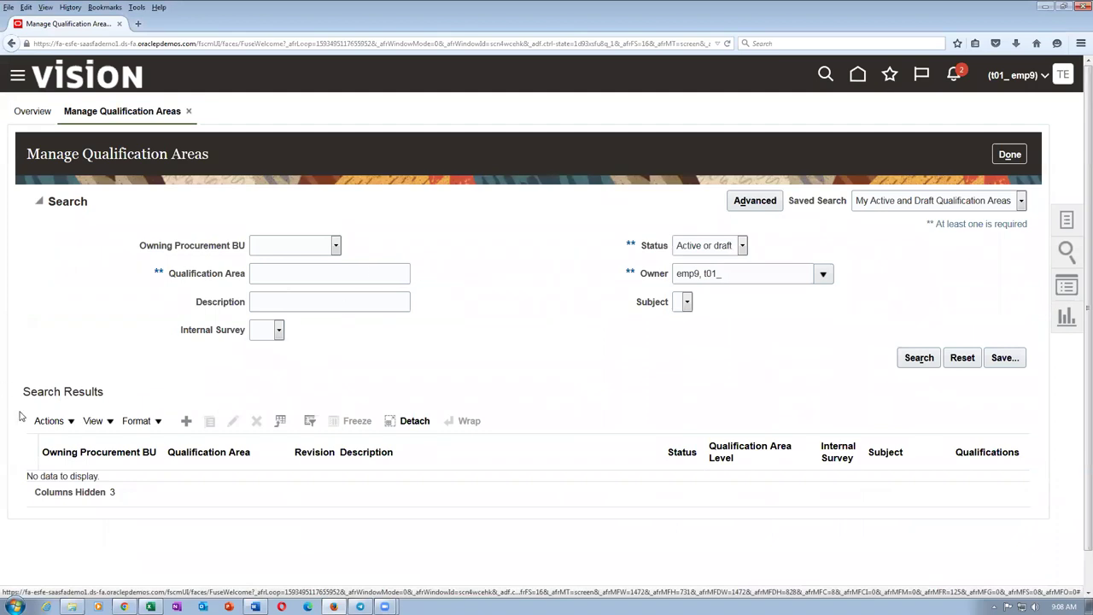
Step: Search Environmental Sustainability with the owner filter cleared, then duplicate the active area
click(264, 277)
key(ctrl+v)
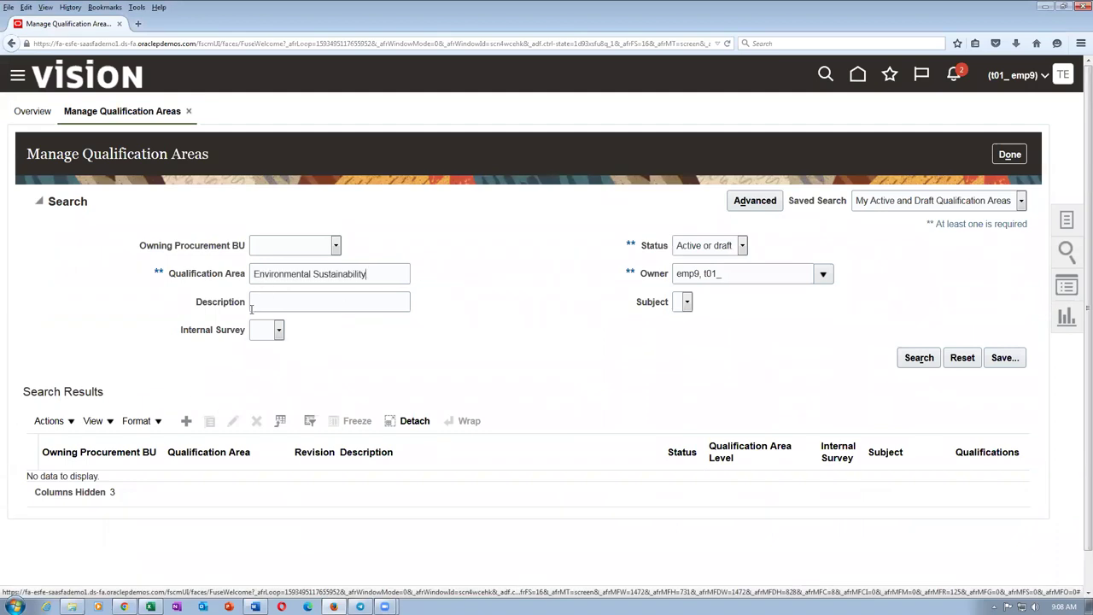
click(929, 358)
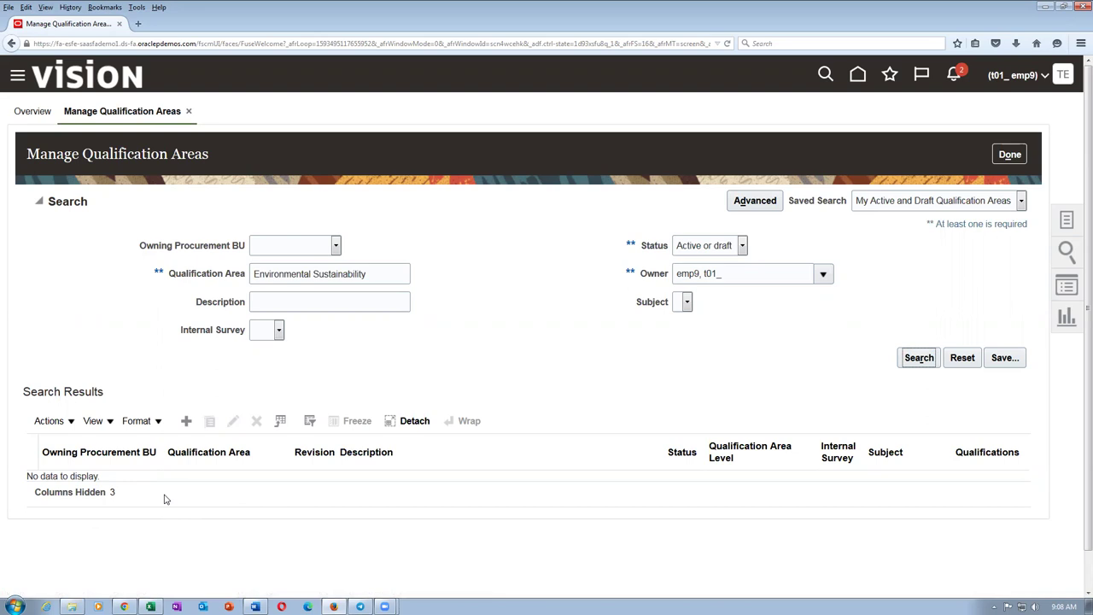
drag(750, 277, 546, 304)
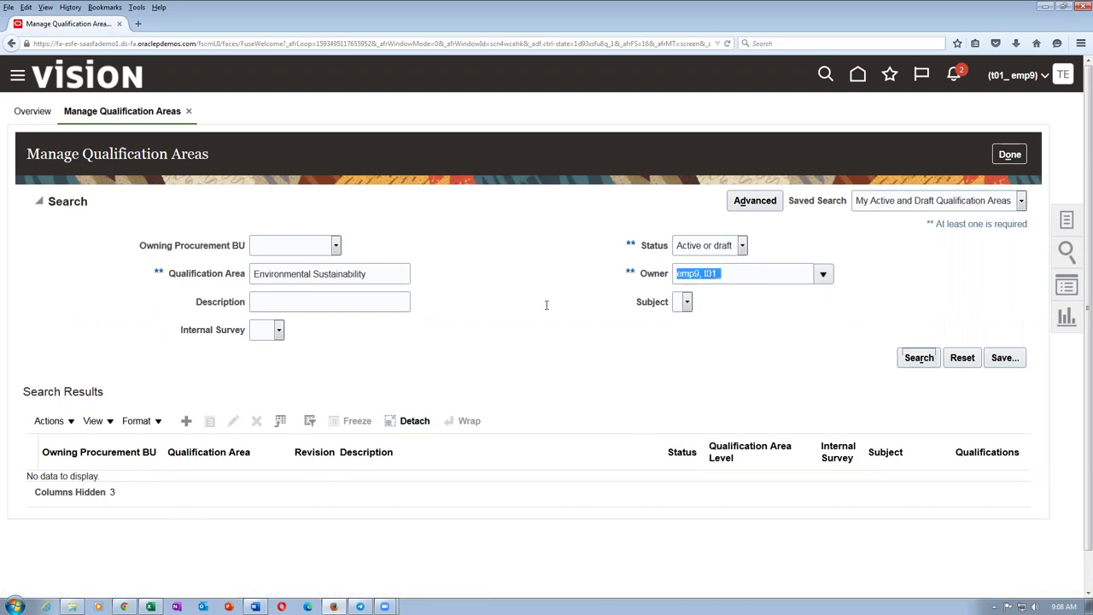
key(BackSpace)
click(929, 360)
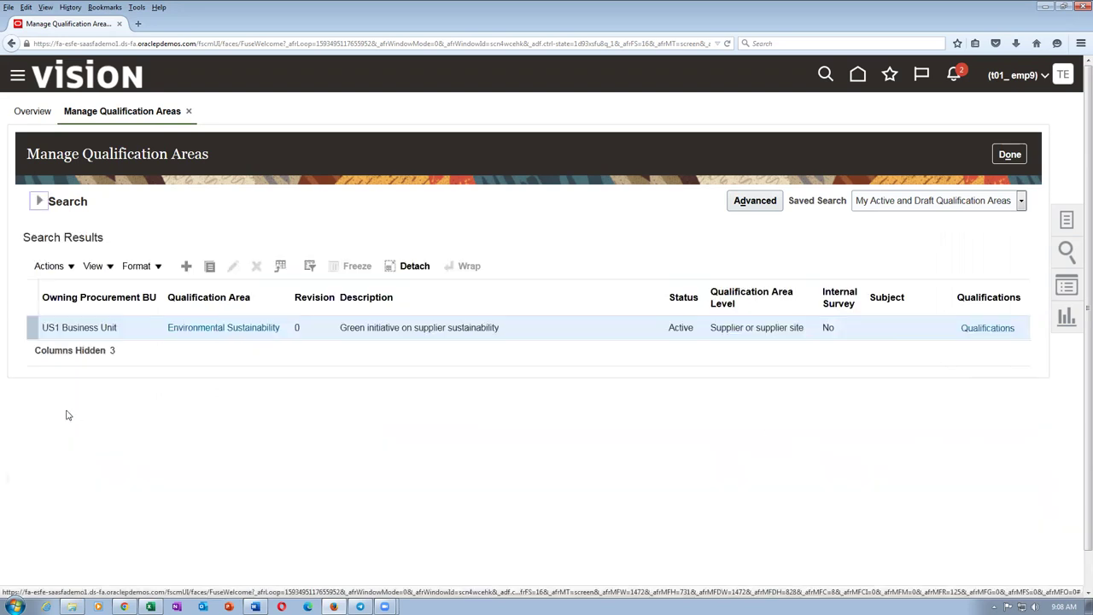
click(210, 266)
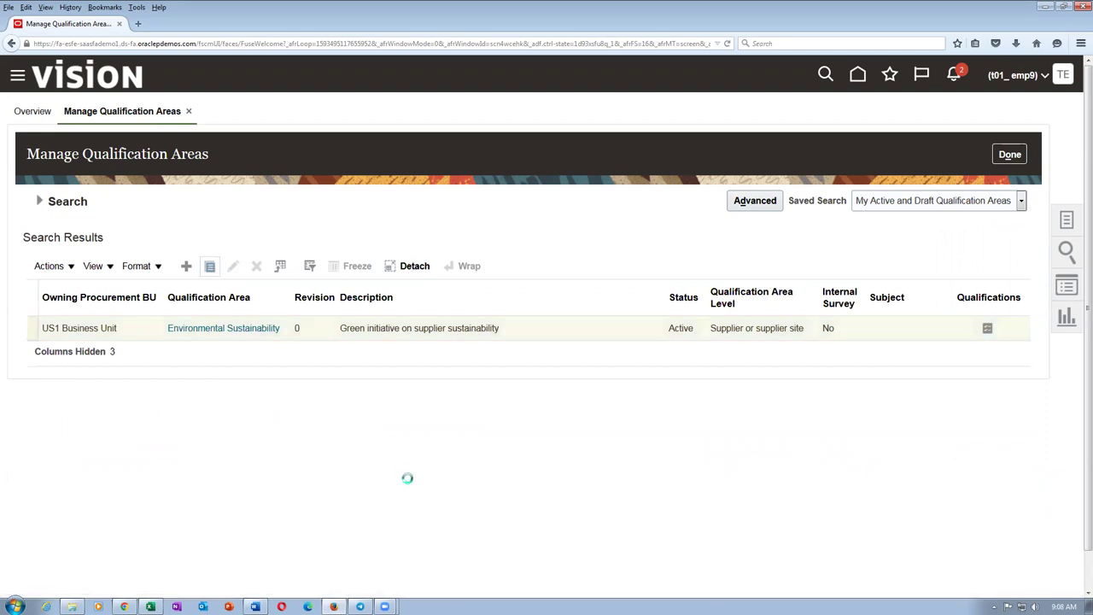
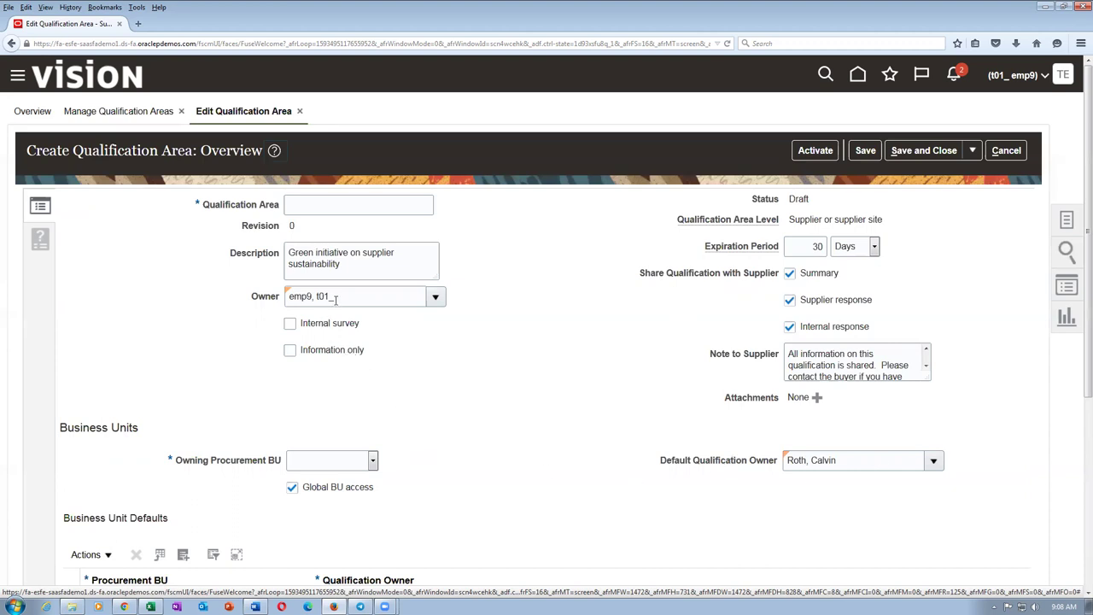
Step: Clear the Owner and Default Qualification Owner fields and set Owning Procurement BU to t01_business_unit
drag(342, 296, 289, 298)
key(BackSpace)
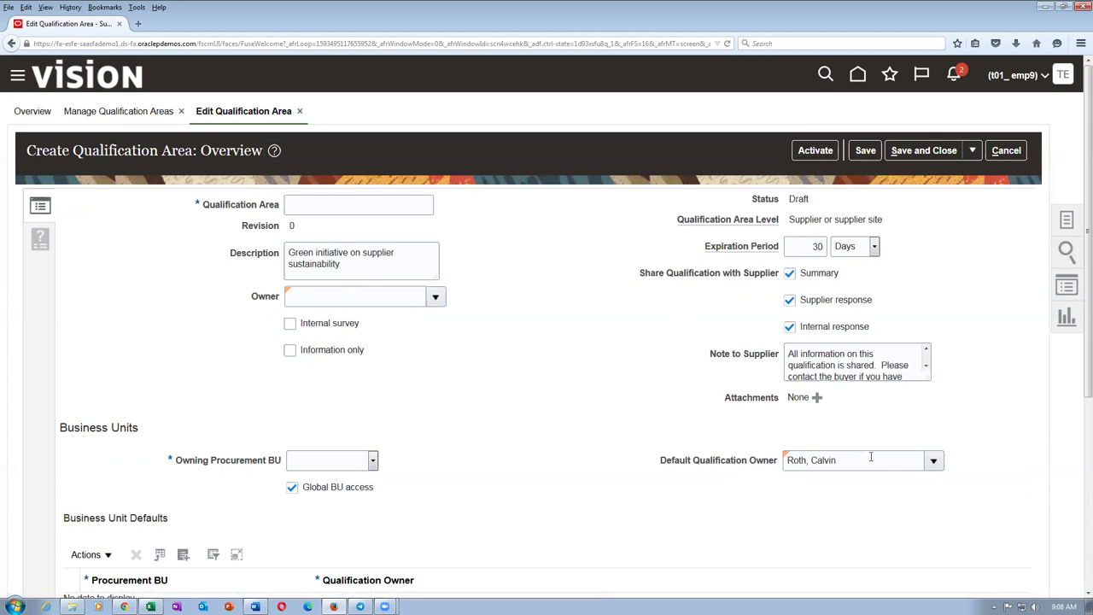
drag(869, 457, 736, 478)
key(BackSpace)
click(325, 470)
click(332, 482)
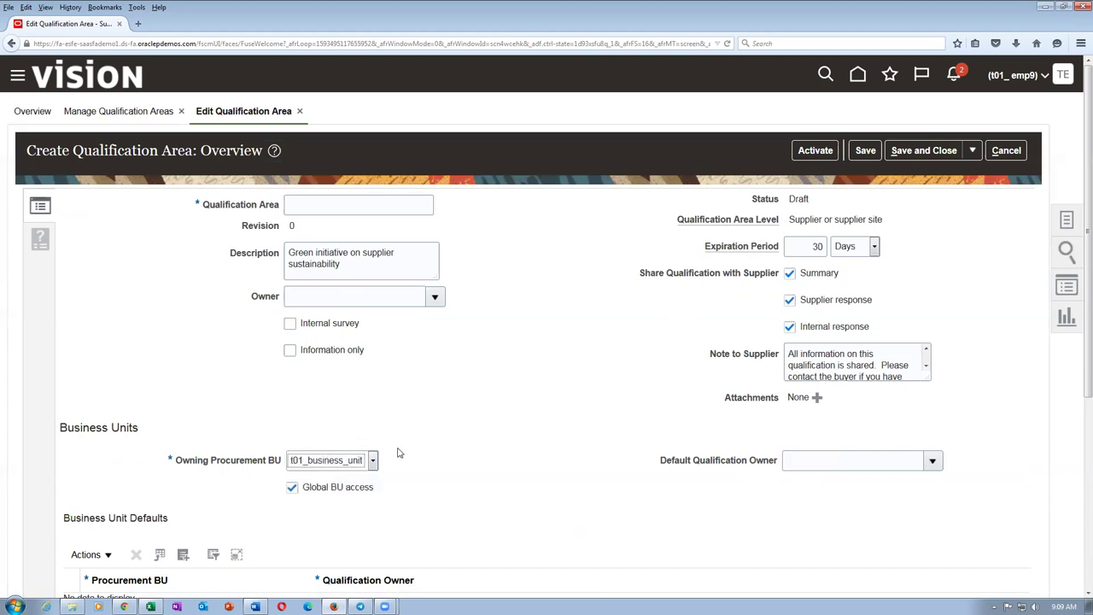
Step: Make the signed-in user both Owner and Default Qualification Owner
click(332, 297)
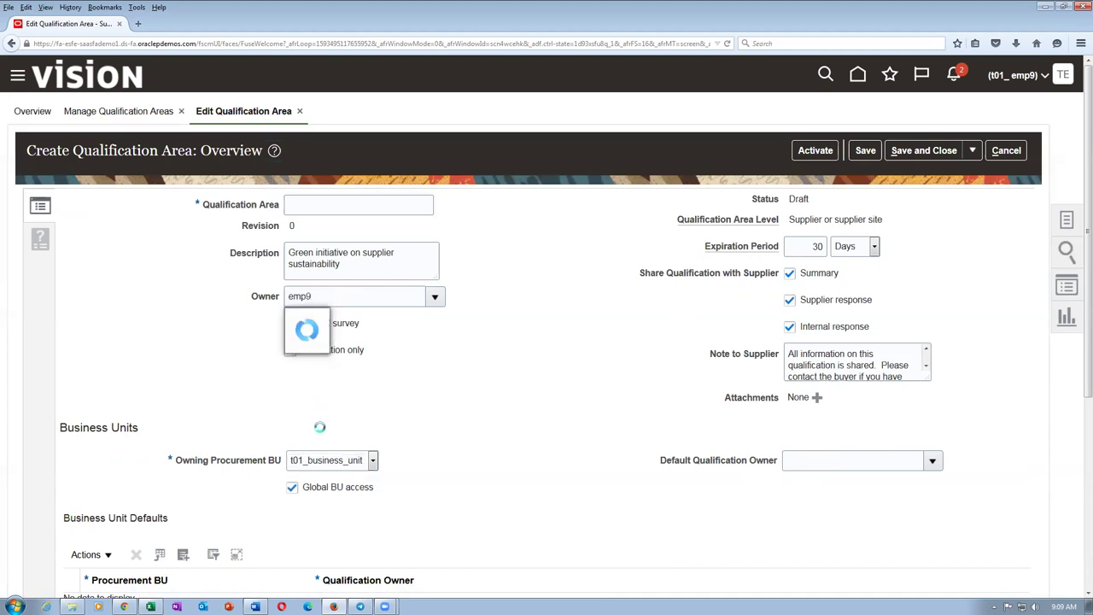
click(318, 320)
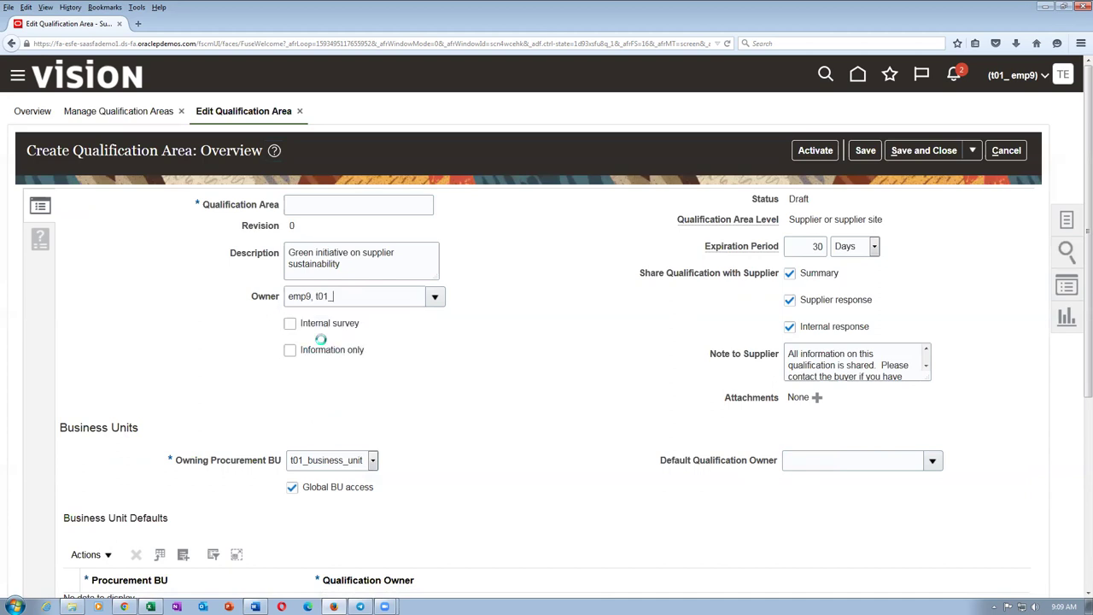
click(795, 458)
text(emp9)
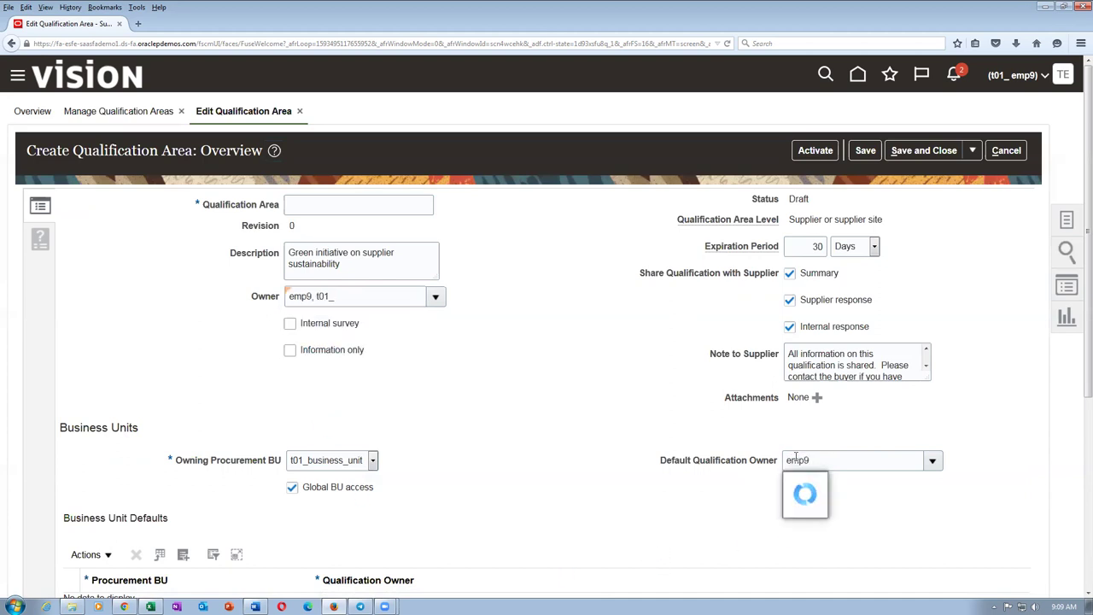
click(819, 484)
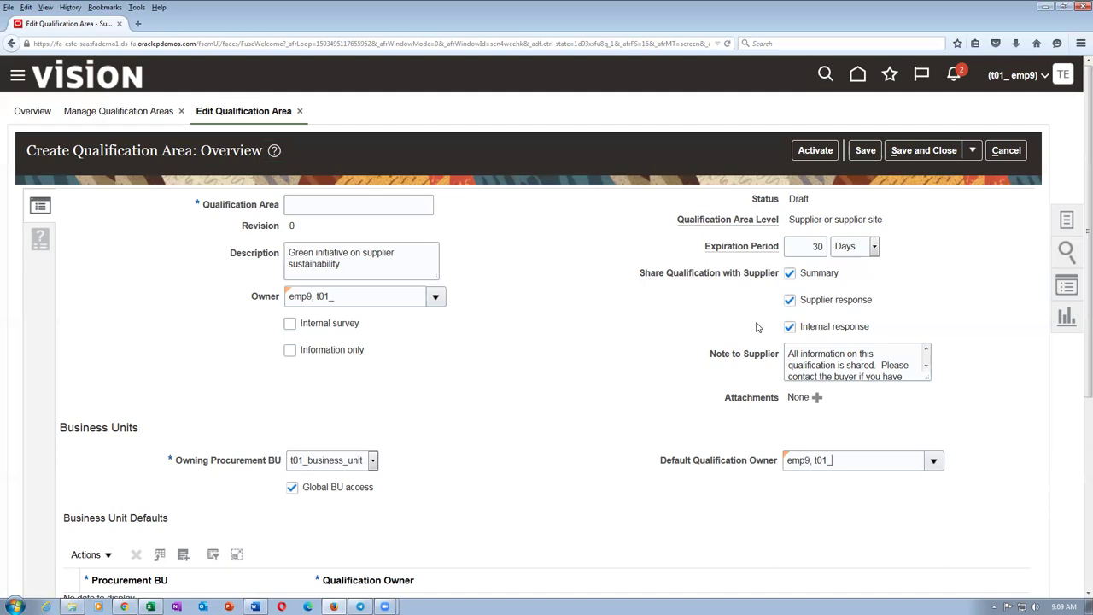
Step: Enter t01_Environmental Sustainability as the qualification area name
scroll(490, 347, down, 3)
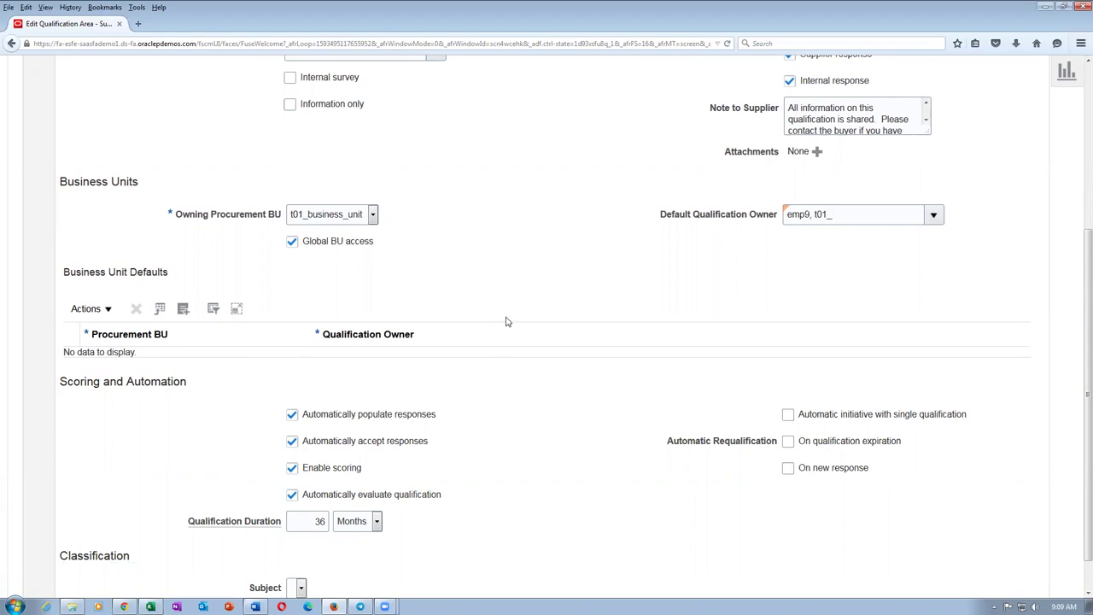
scroll(505, 321, up, 5)
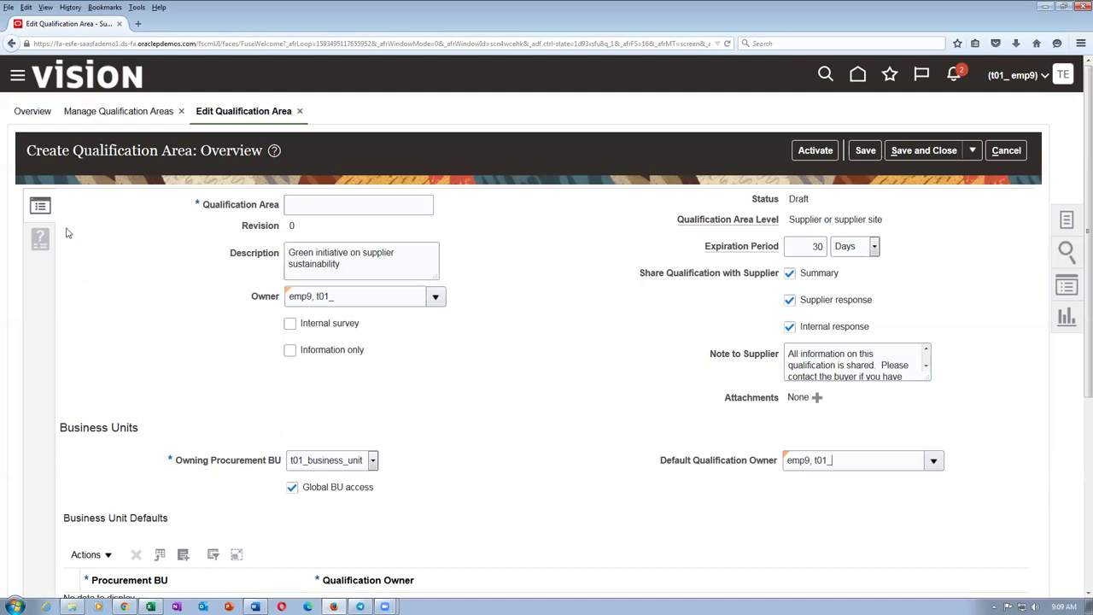
click(299, 202)
text(t01_)
text(Environmental Sustainability)
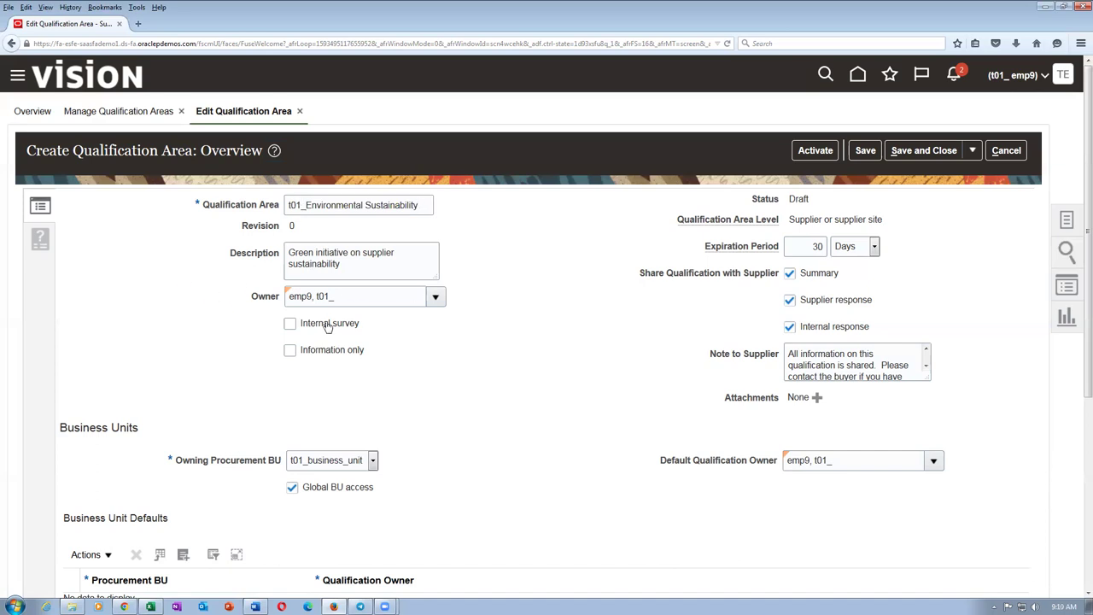
drag(289, 253, 396, 268)
click(582, 287)
Step: On Questions and Outcomes, search 't01' and add the t01_ISO 14001 Certification question
click(36, 247)
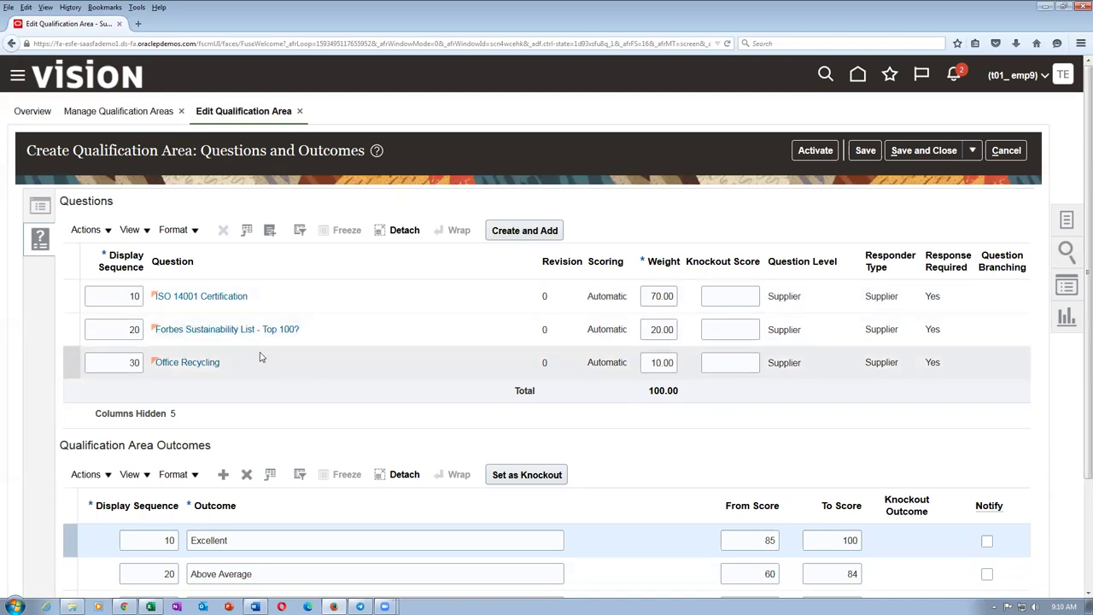
click(284, 304)
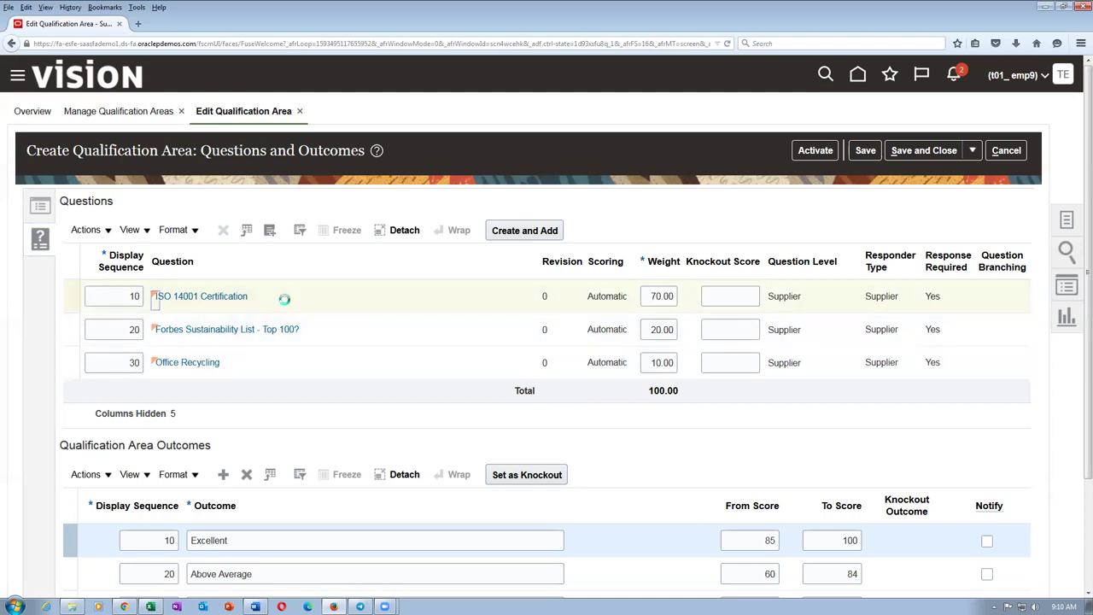
click(269, 230)
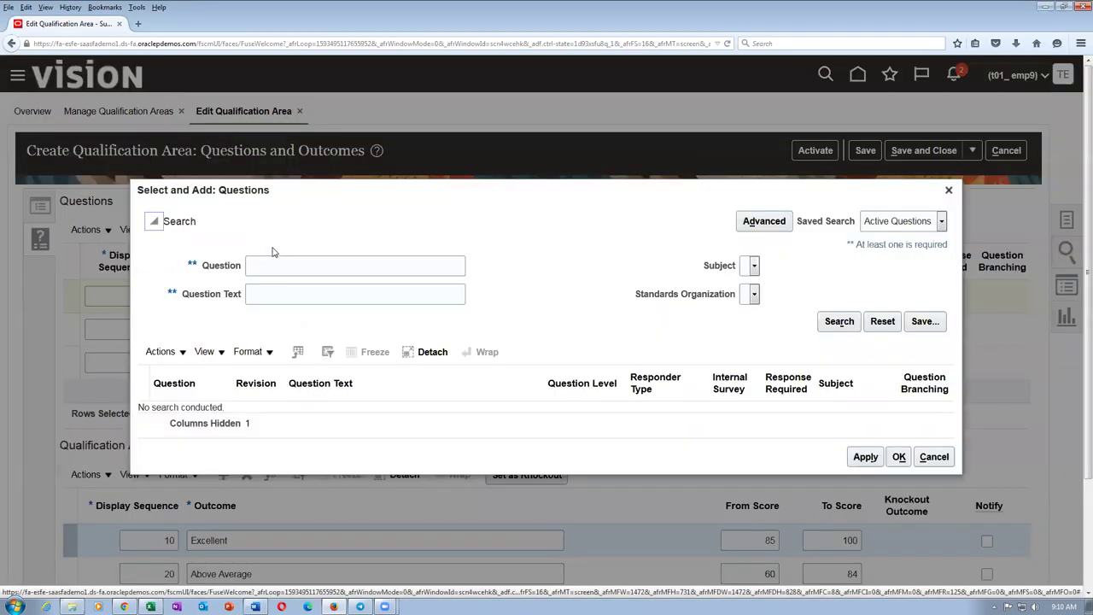
click(273, 266)
text(t)
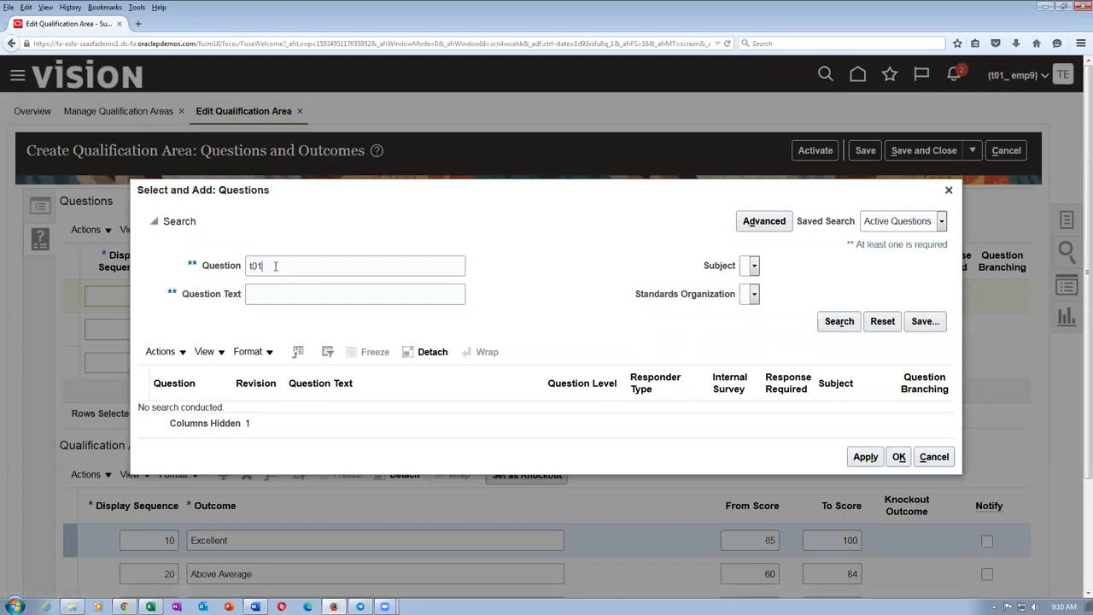
text(01)
key(Return)
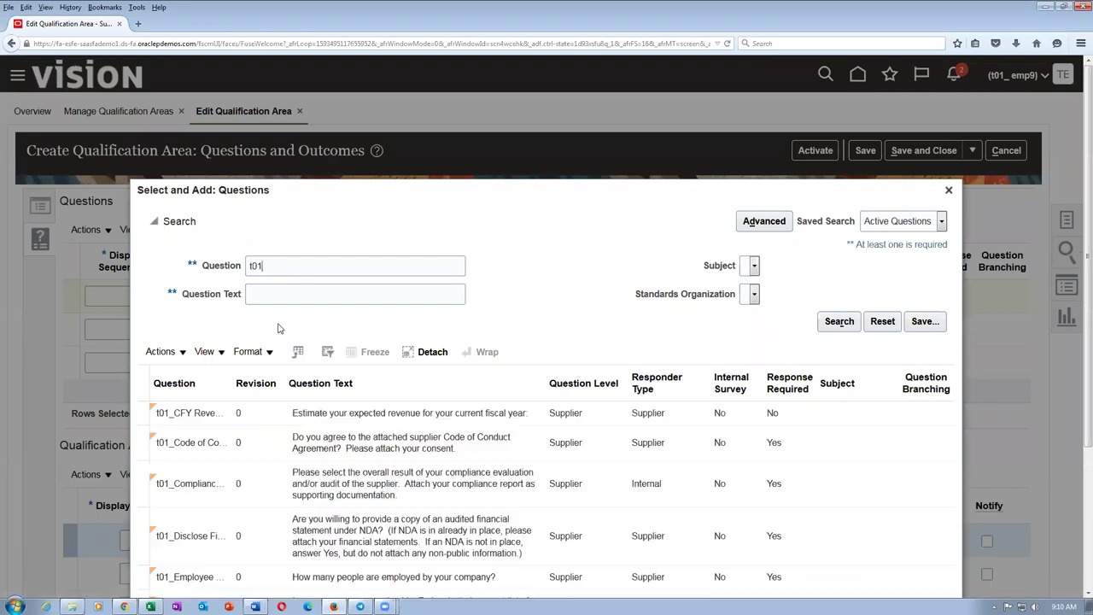
scroll(287, 474, down, 3)
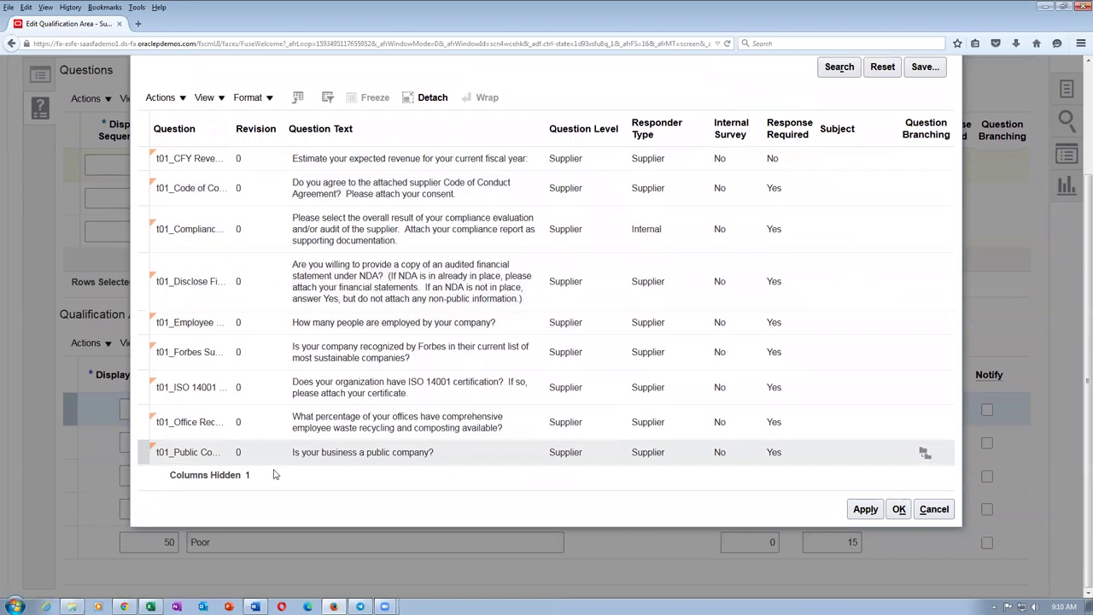
click(204, 397)
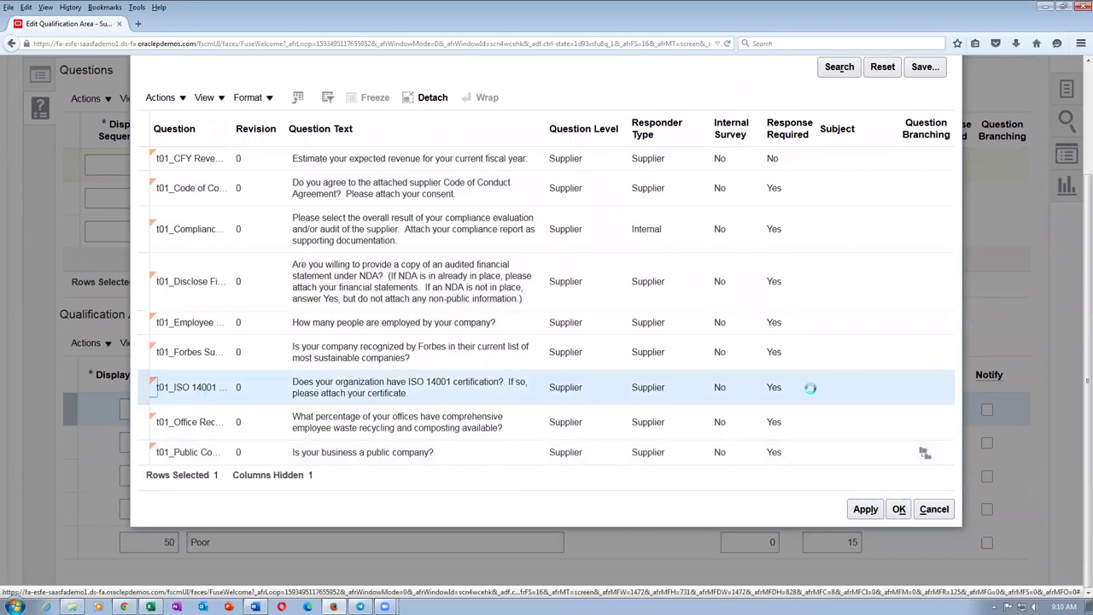
click(864, 509)
click(898, 509)
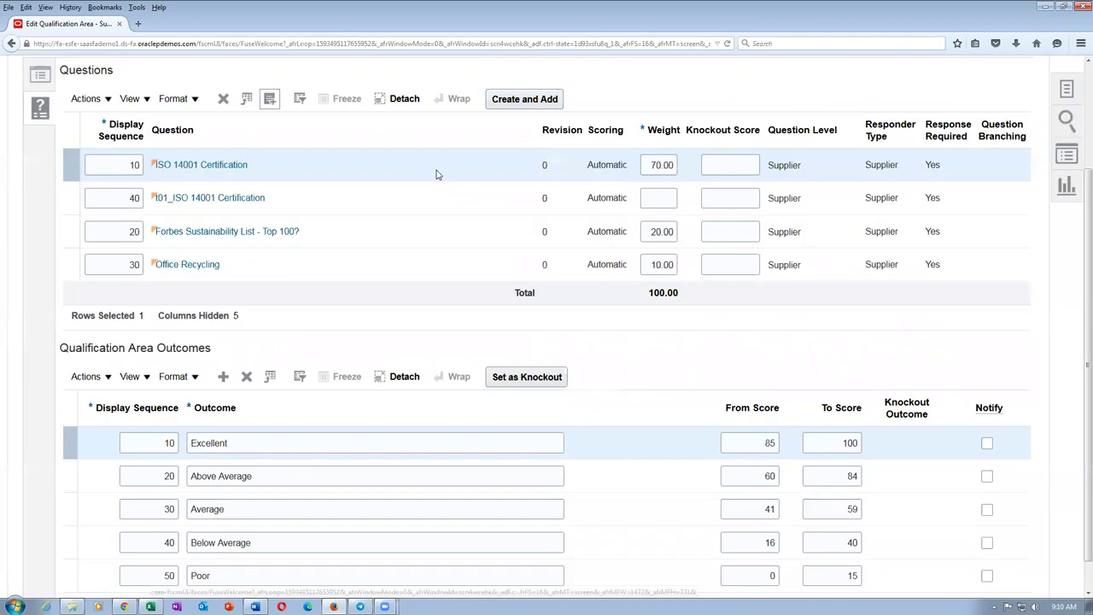
Step: Give the new question weight 70 and delete the original ISO 14001 Certification row
click(653, 197)
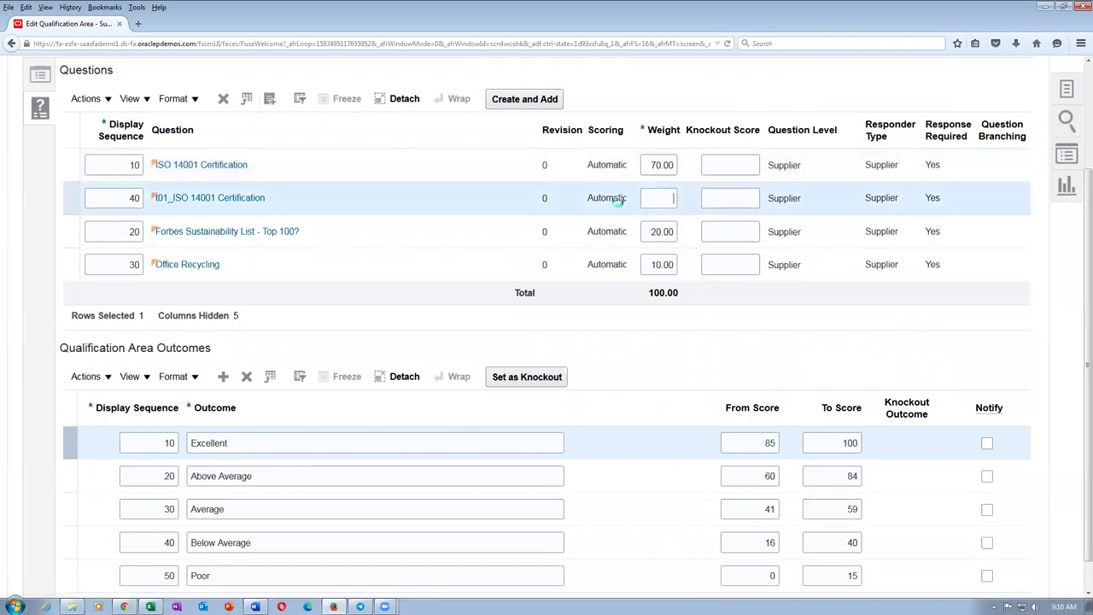
text(70)
key(Tab)
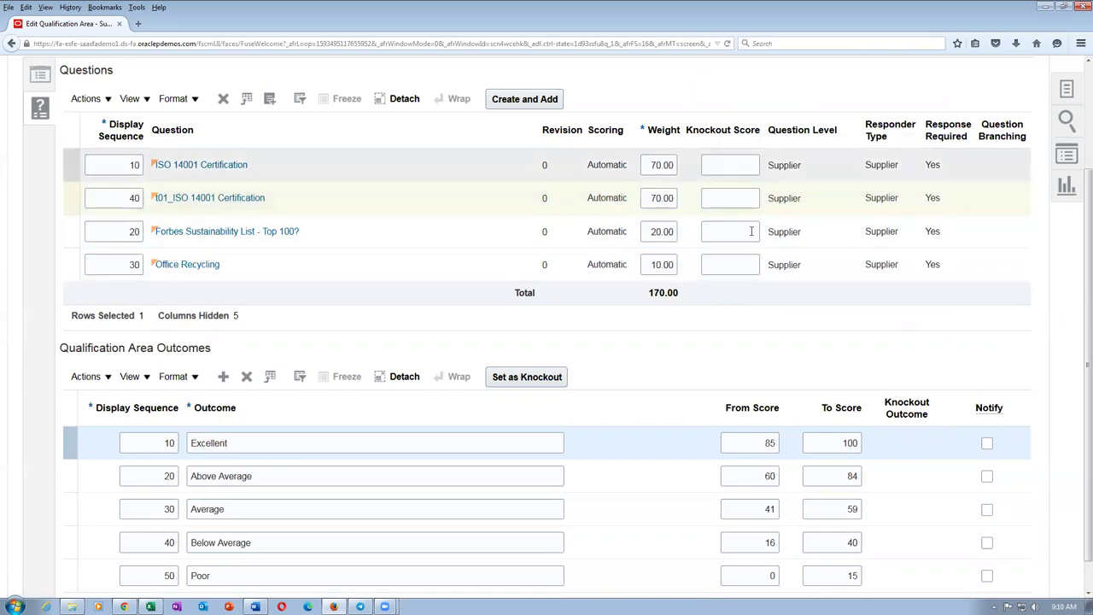
click(718, 267)
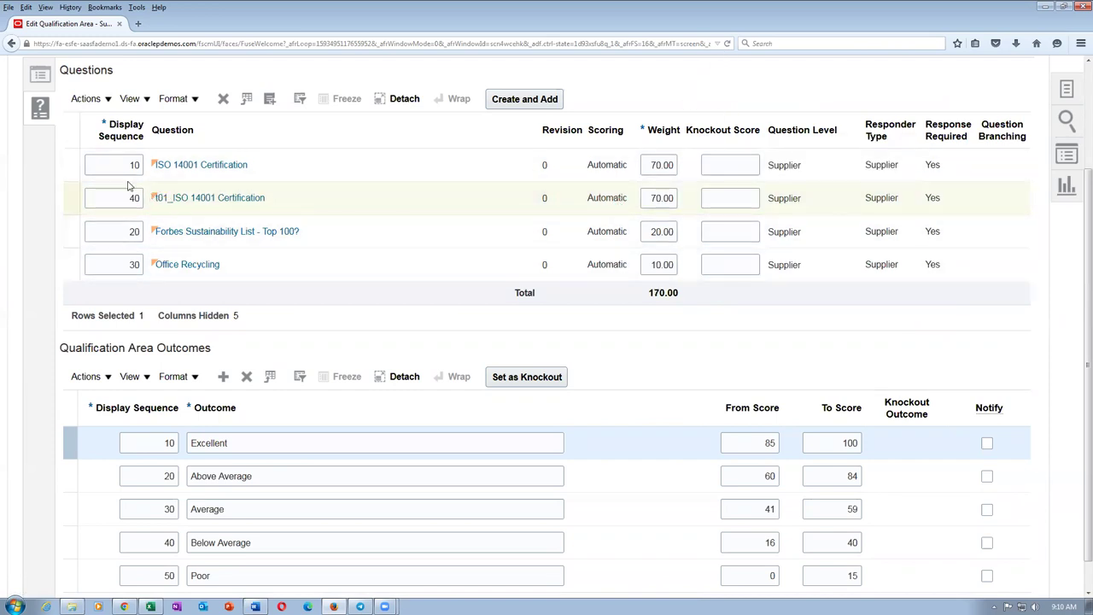
click(66, 160)
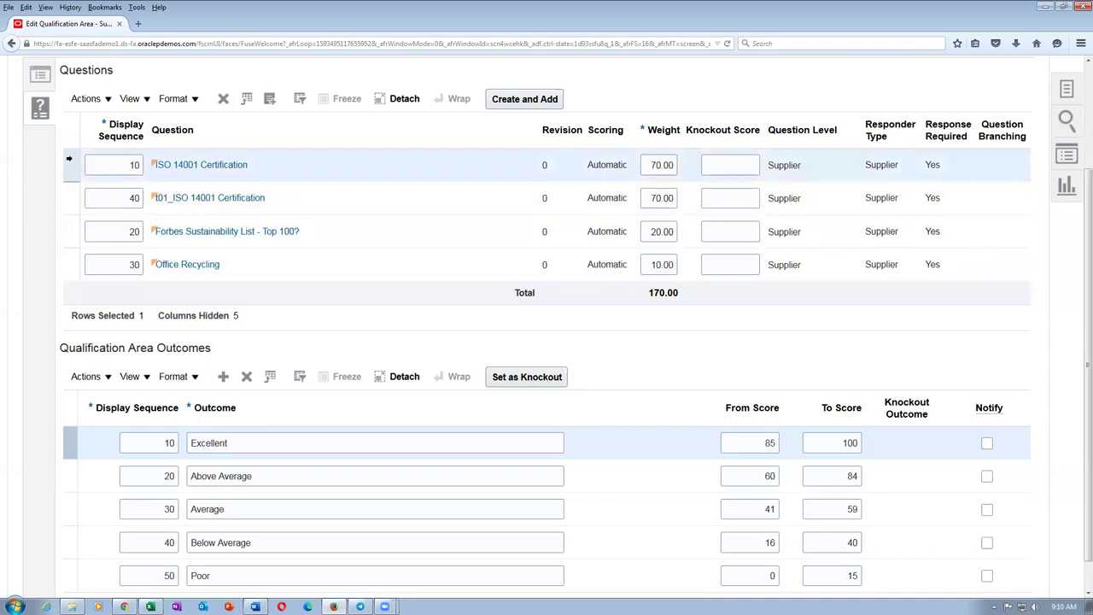
click(133, 164)
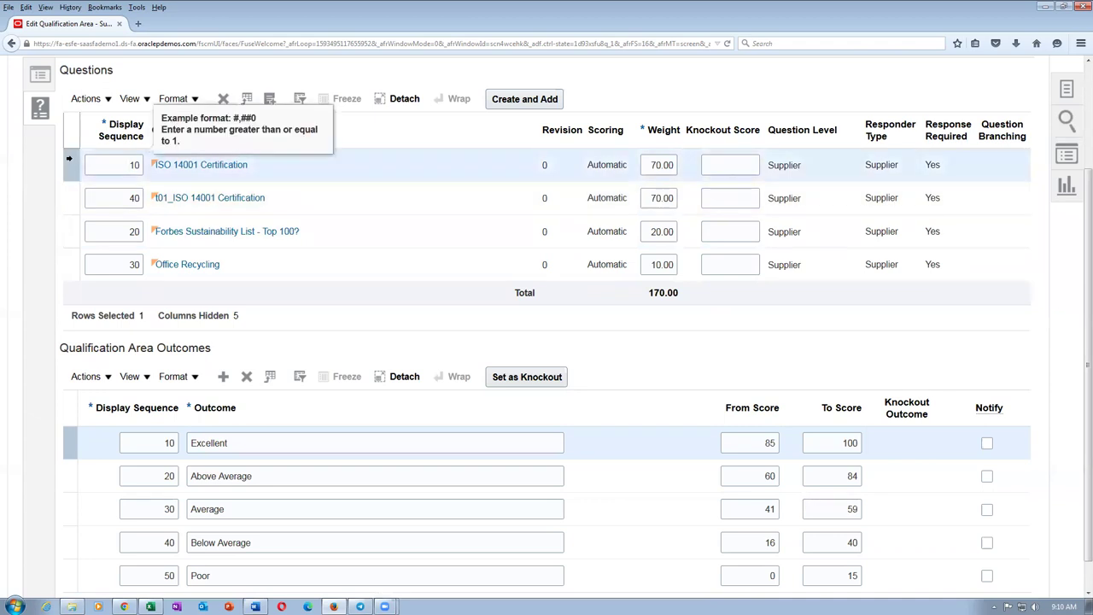
scroll(125, 256, up, 3)
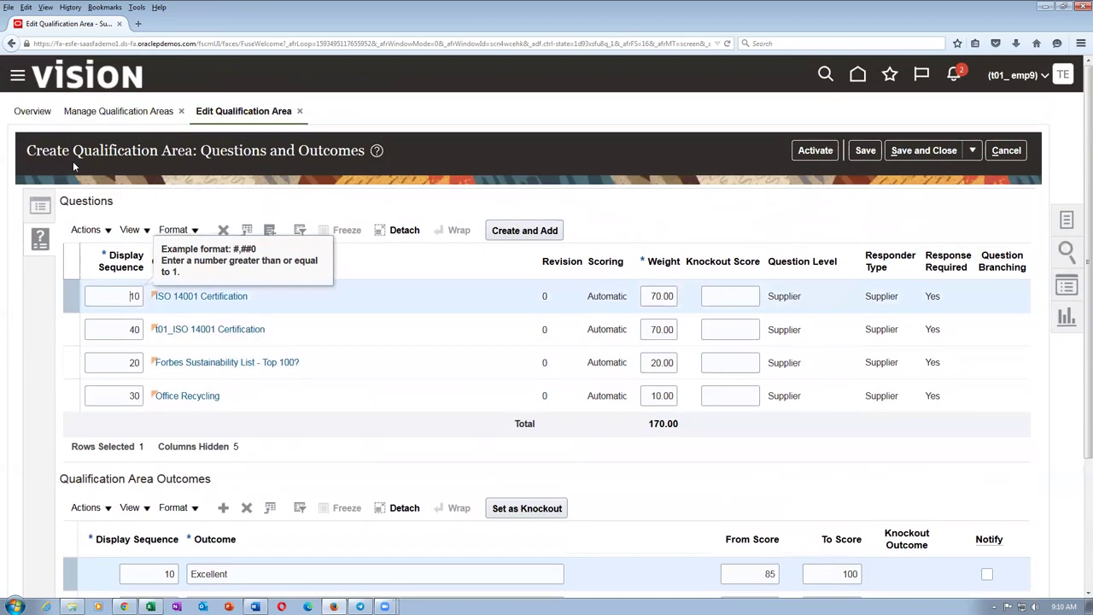
click(223, 229)
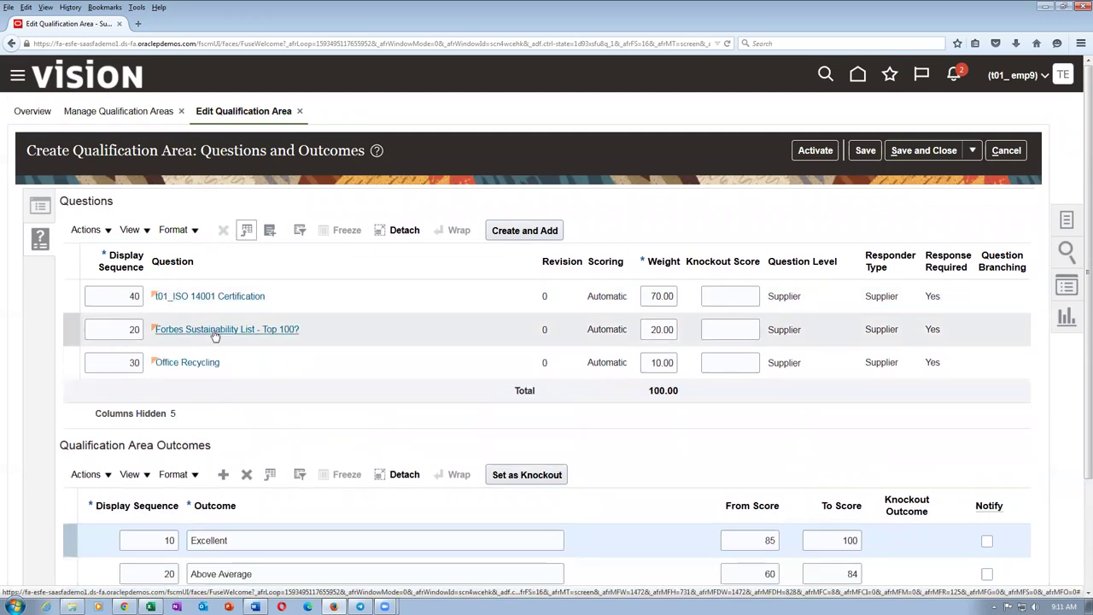
Step: Search 't01' and add the t01_Forbes Sustainability List - Top 100? question
click(313, 297)
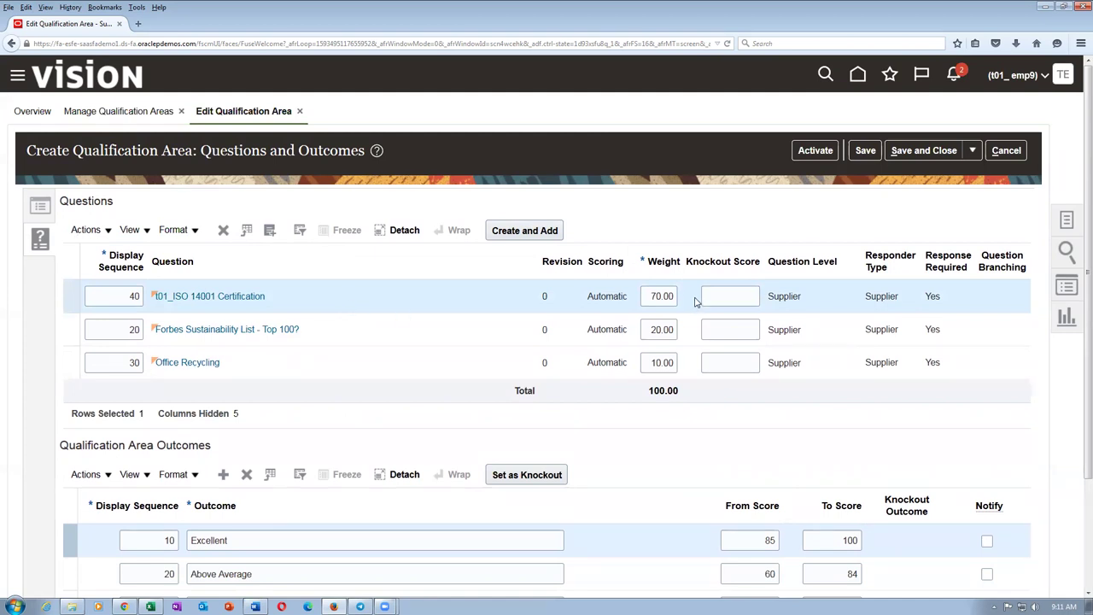
click(349, 338)
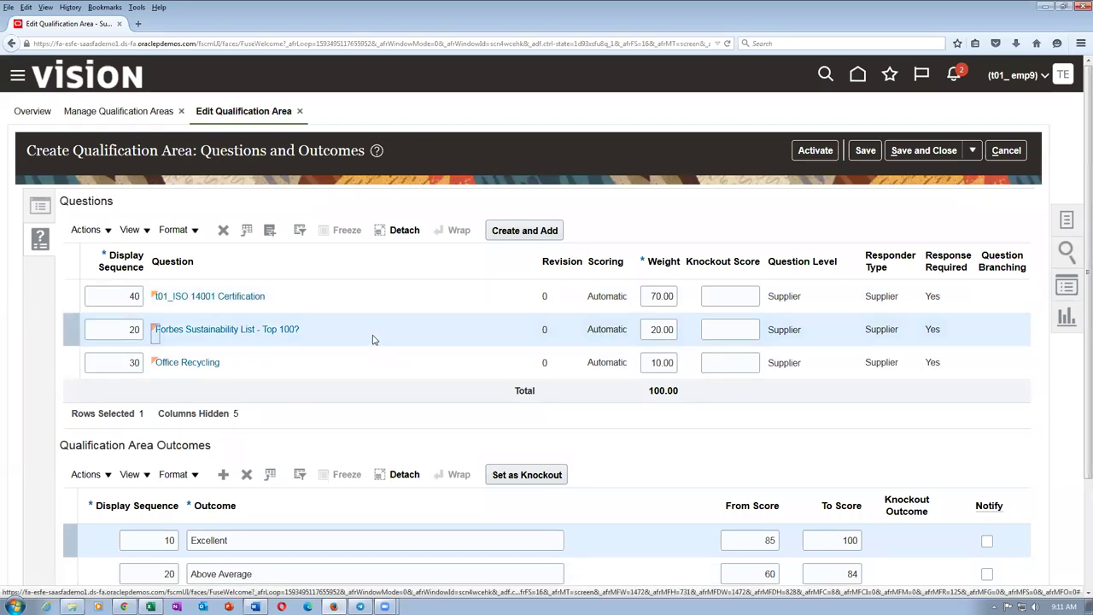
click(270, 231)
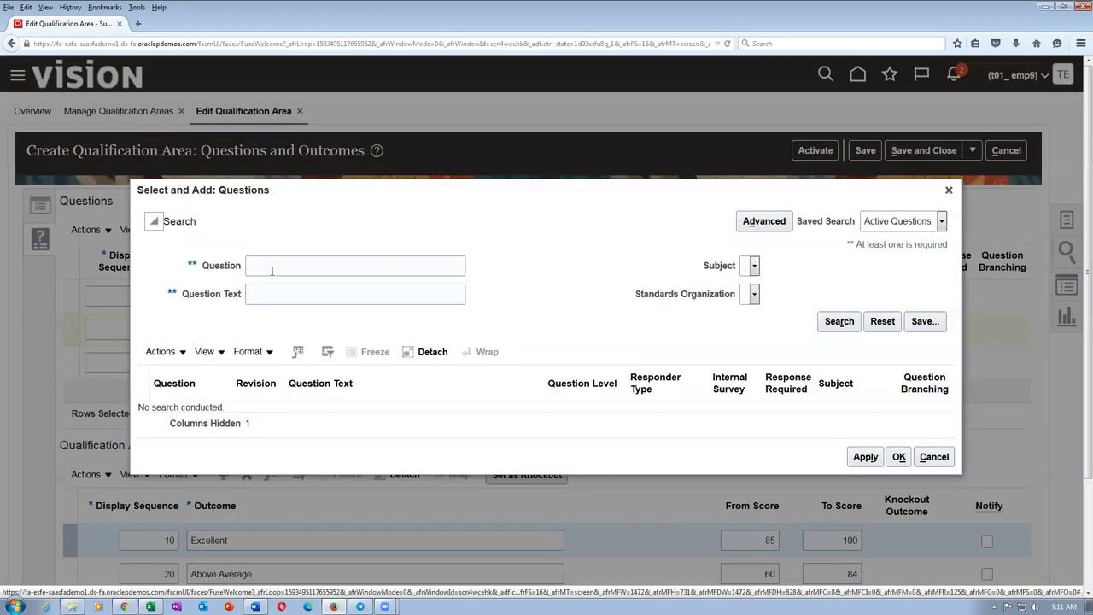
text(t01)
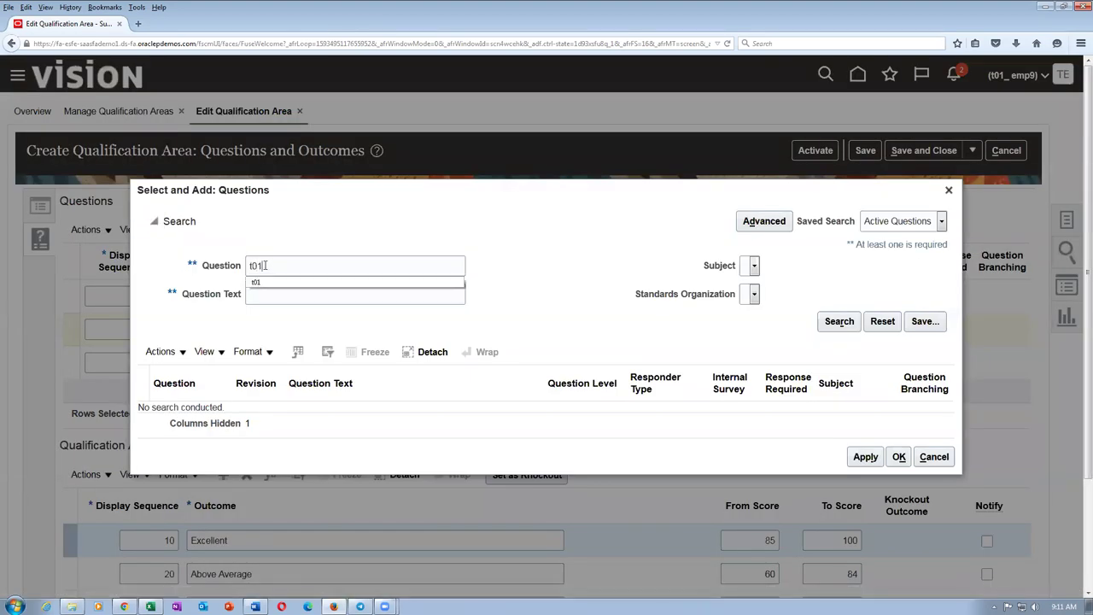
key(Return)
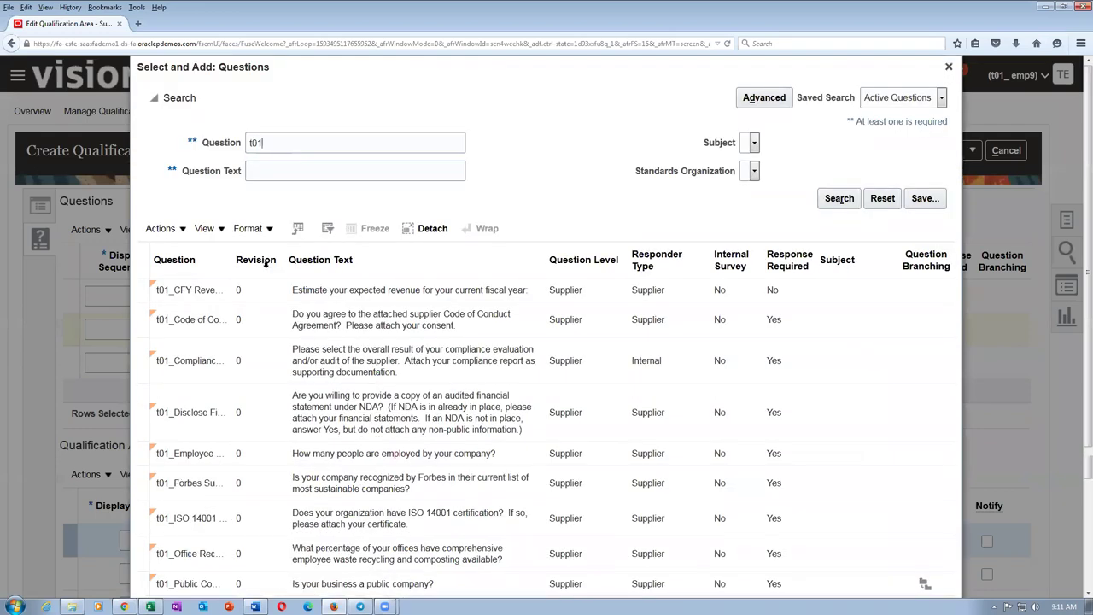
click(181, 487)
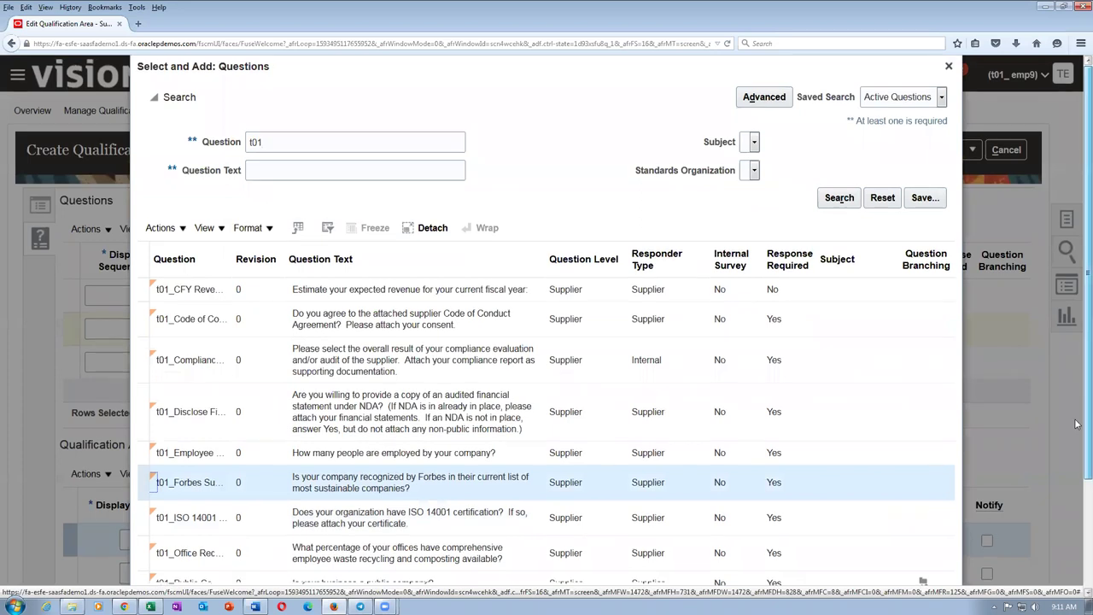
scroll(1076, 402, down, 2)
click(866, 539)
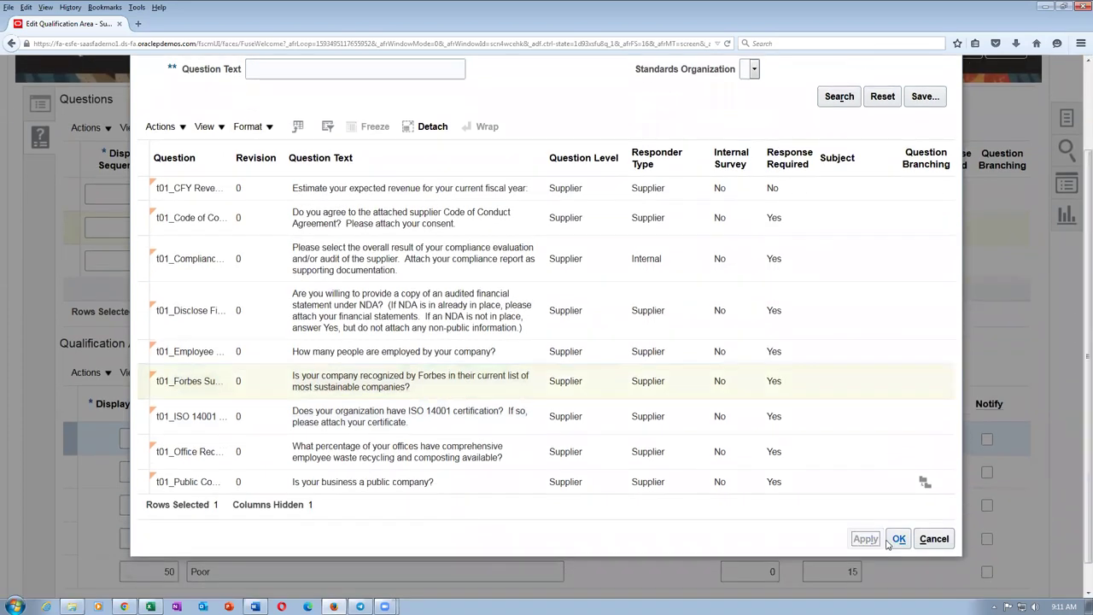
click(899, 539)
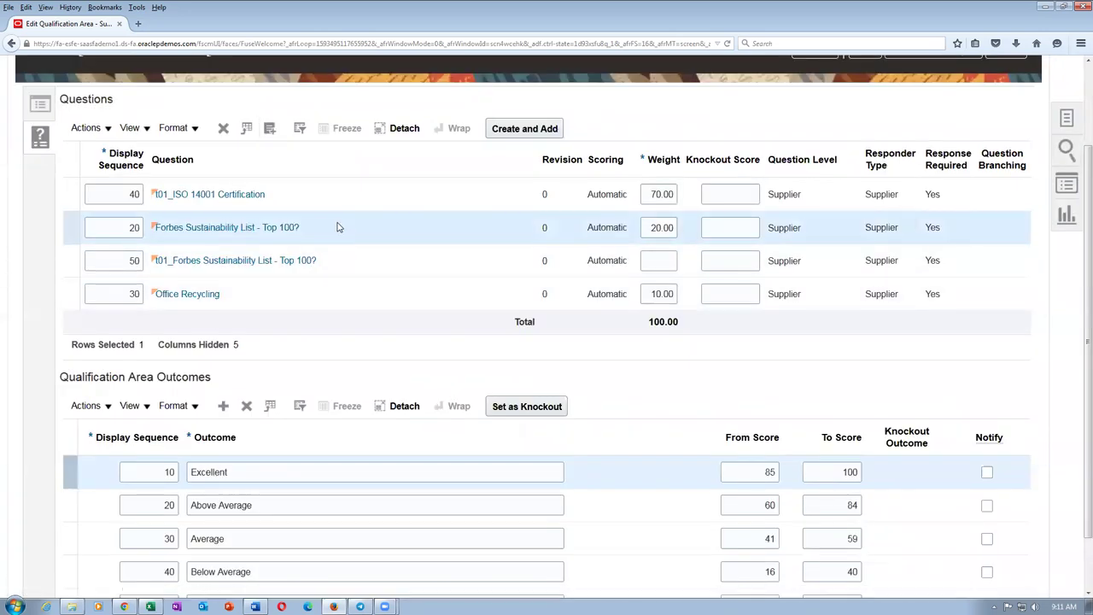
Step: Delete the old Forbes question and give t01_Forbes Sustainability List - Top 100? weight 20
click(222, 129)
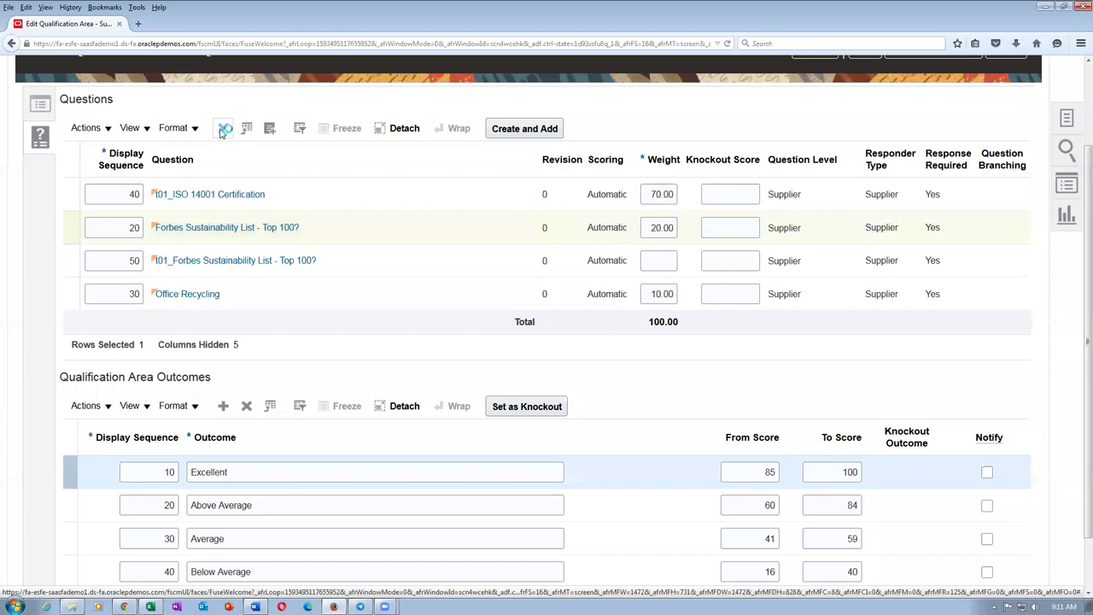
click(642, 225)
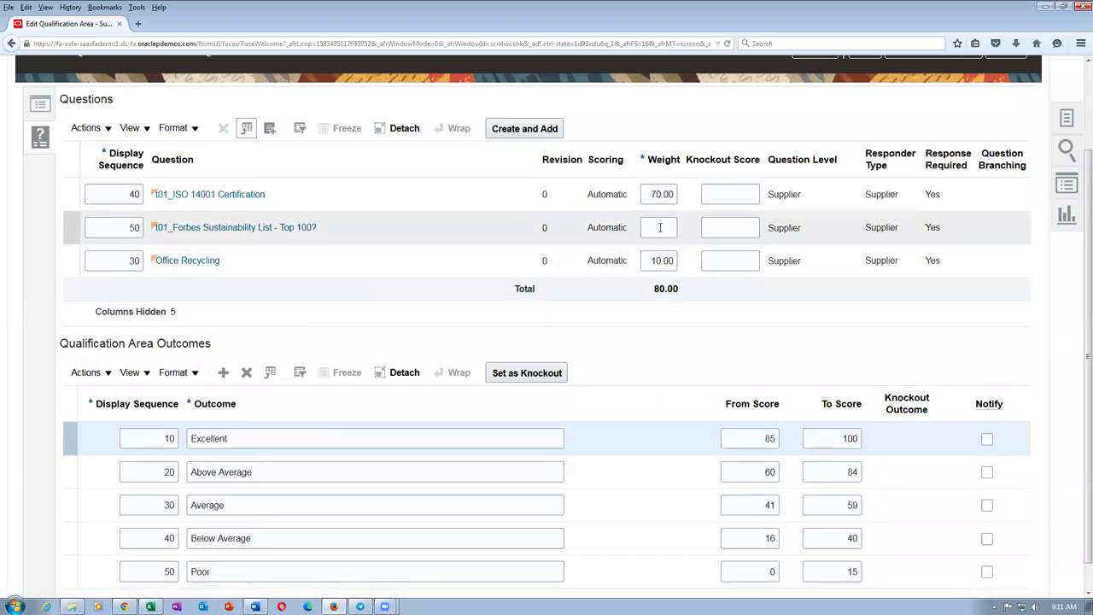
text(20)
key(Tab)
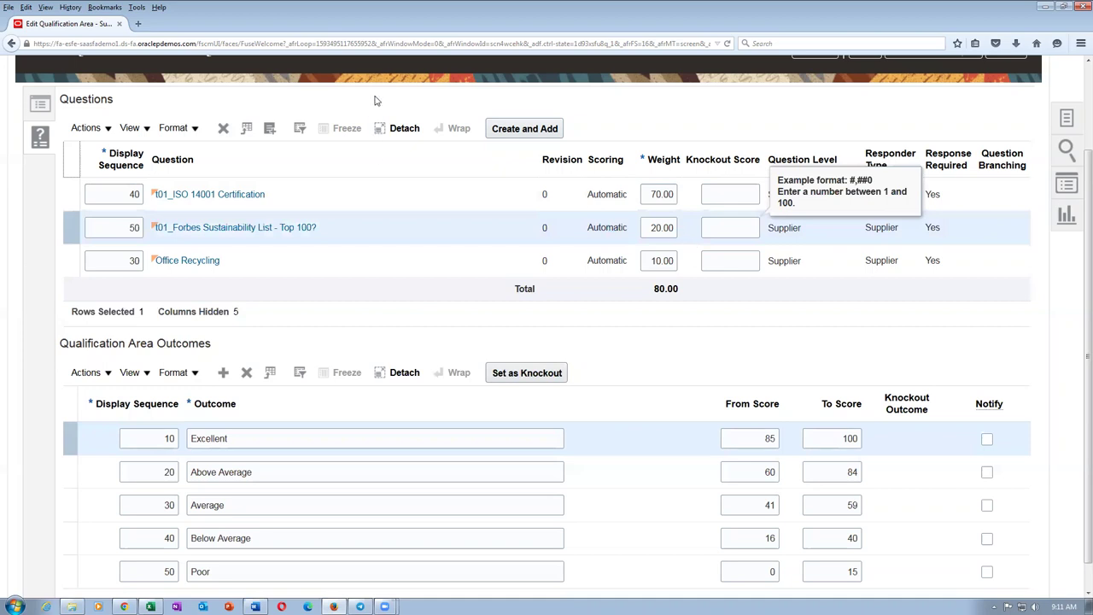
click(244, 259)
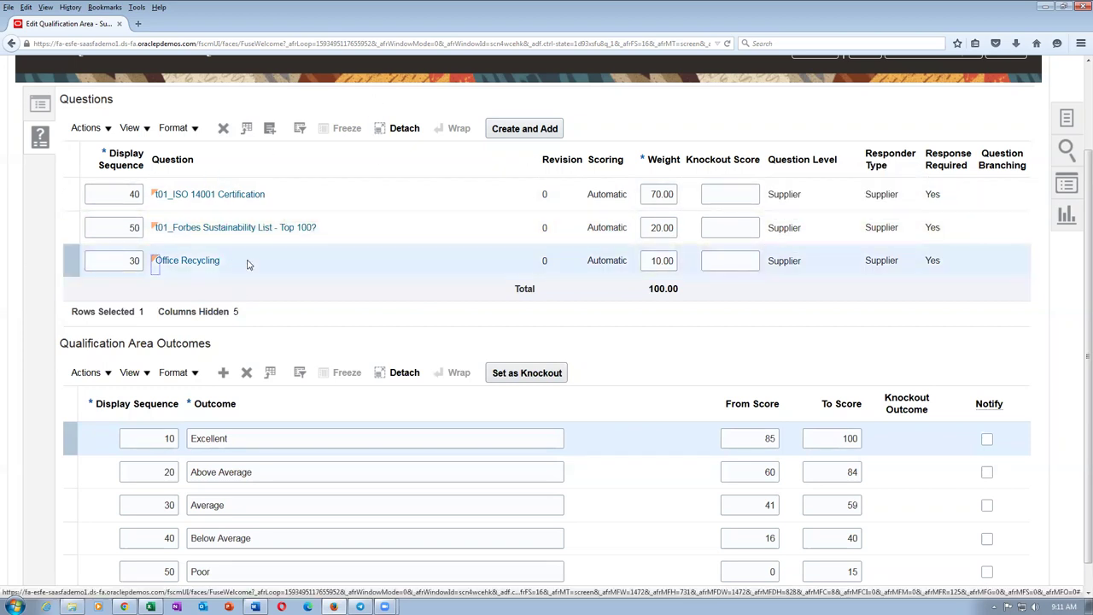
Step: Search 't01' and add the t01_Office Recycling question
click(269, 128)
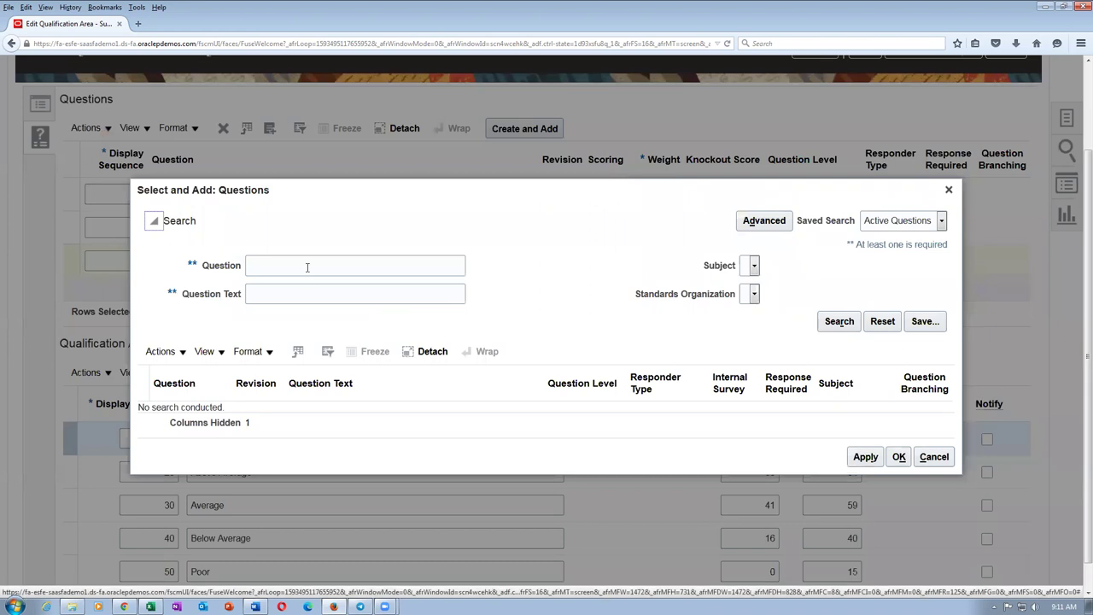
click(308, 267)
text(t01)
key(Escape)
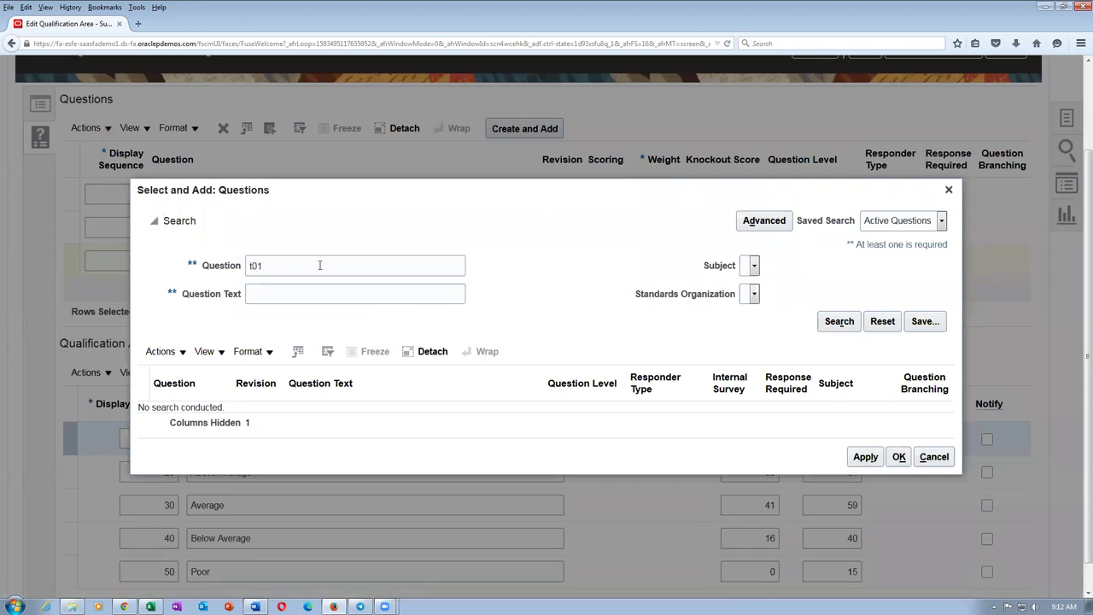
key(Return)
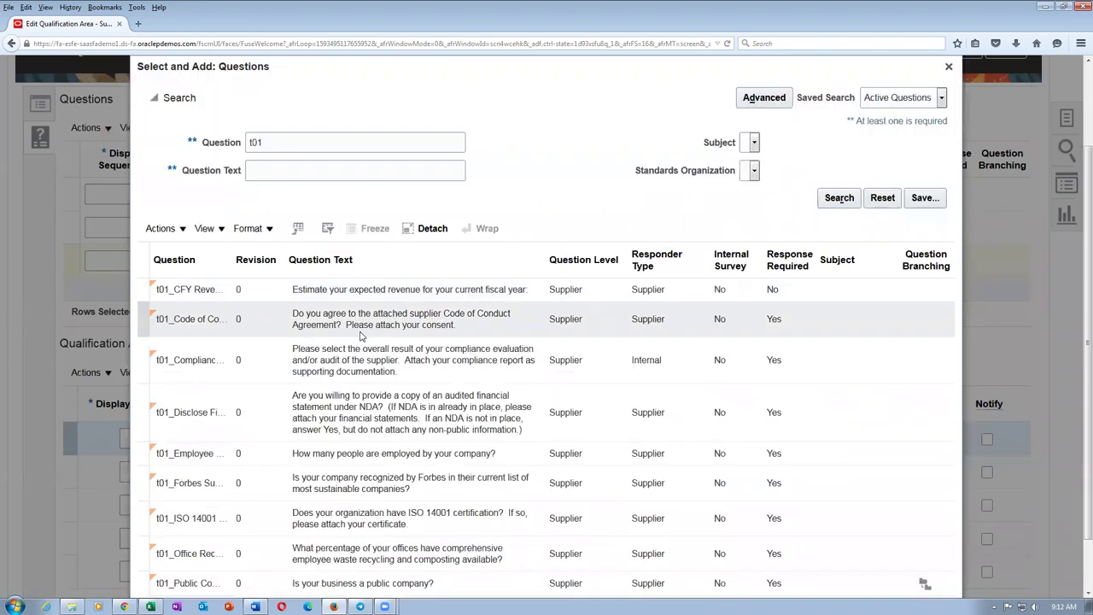
scroll(270, 438, down, 2)
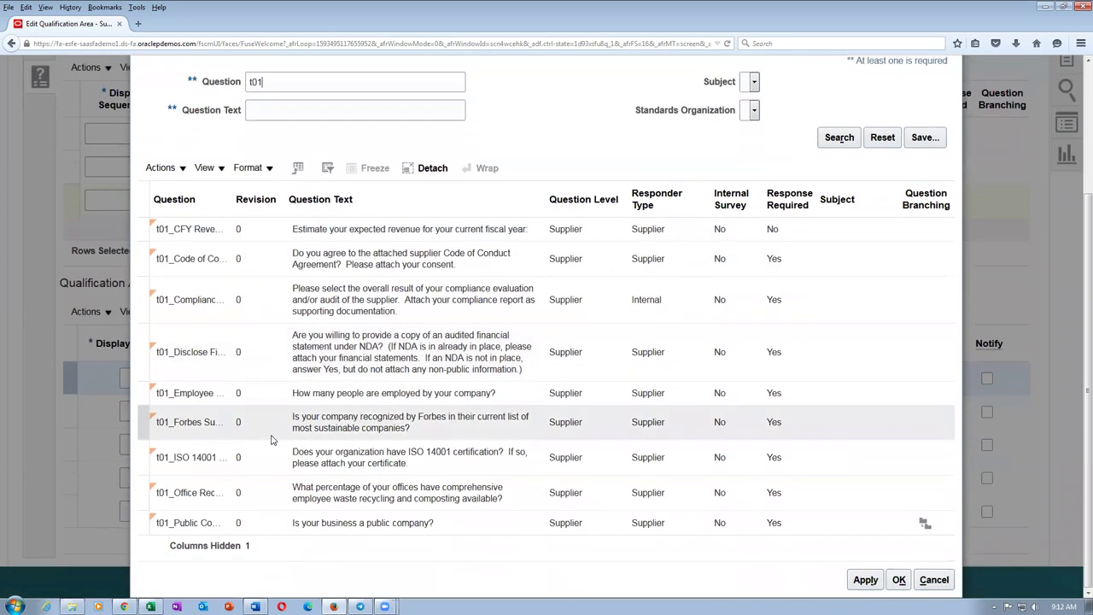
click(184, 491)
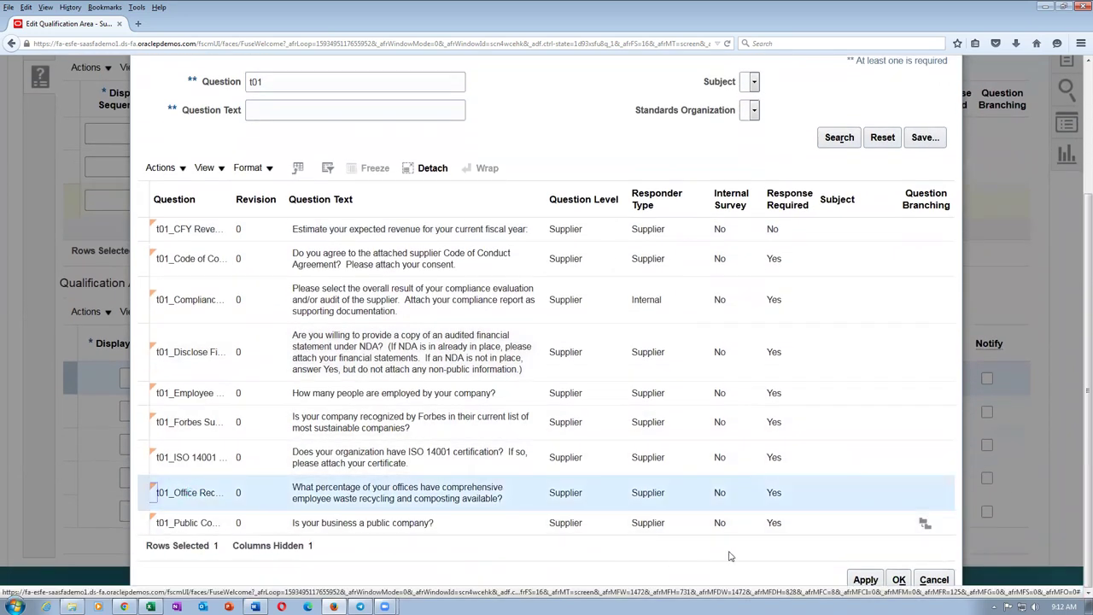
click(891, 580)
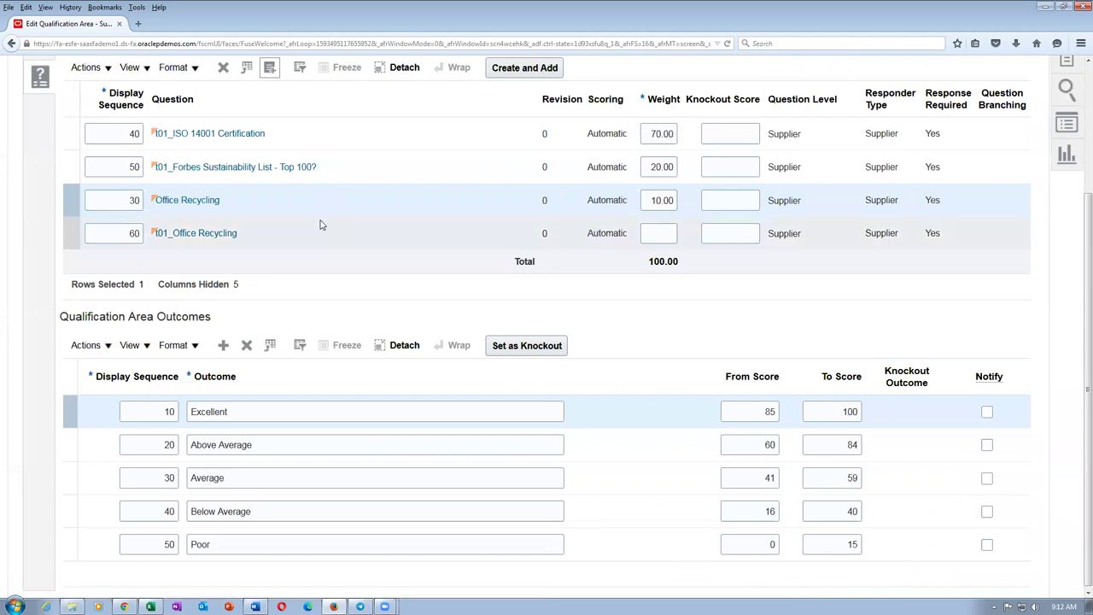
Step: Delete the old Office Recycling row and weight t01_Office Recycling at 10
click(223, 68)
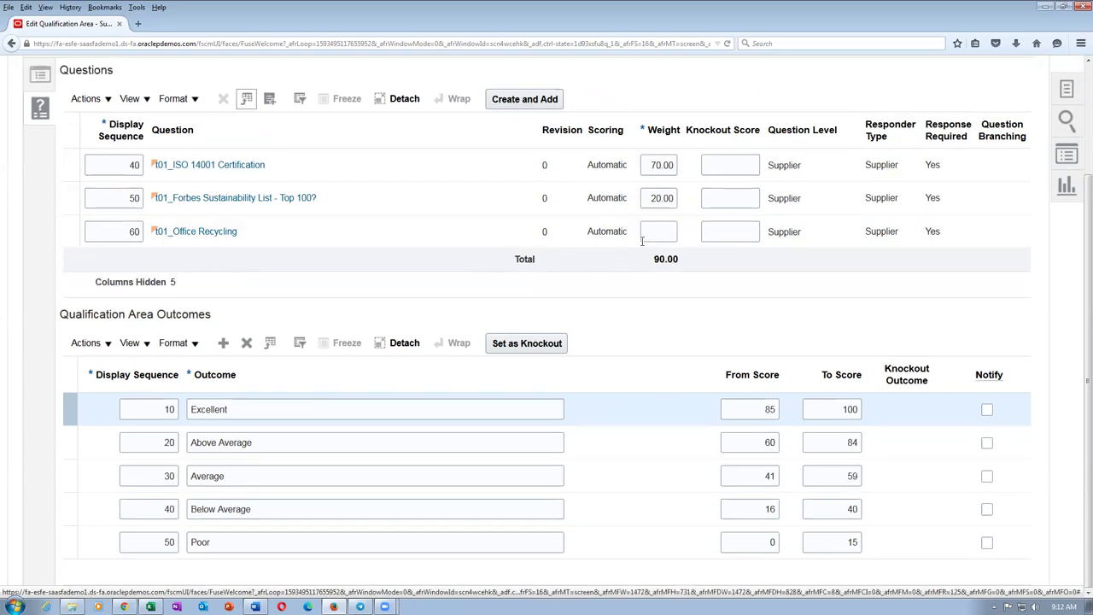
click(604, 231)
text(10)
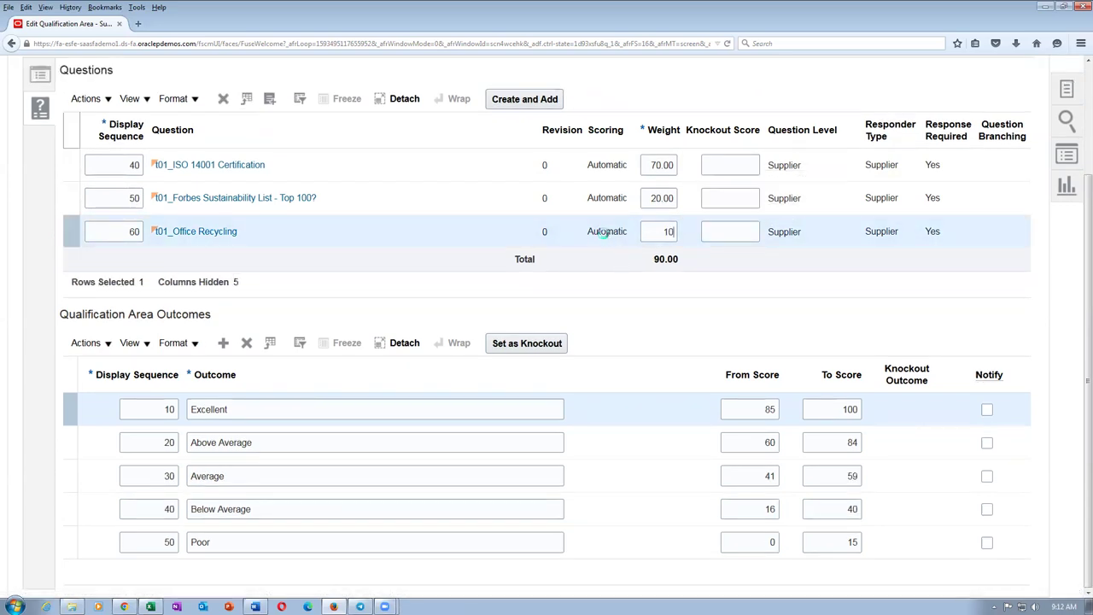
key(Tab)
drag(1078, 274, 1078, 237)
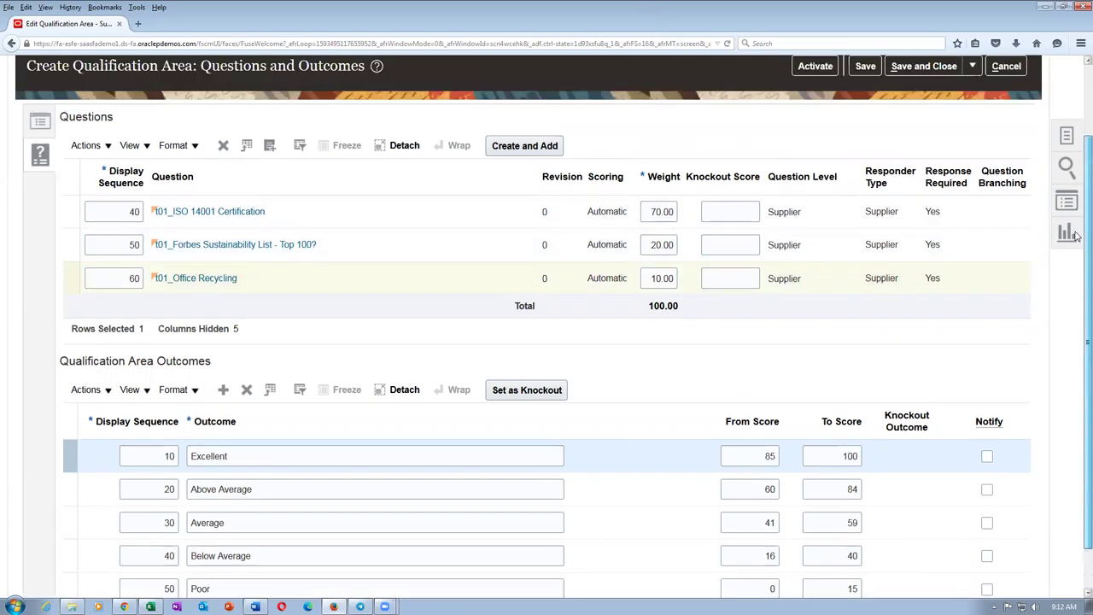
scroll(1075, 237, down, 1)
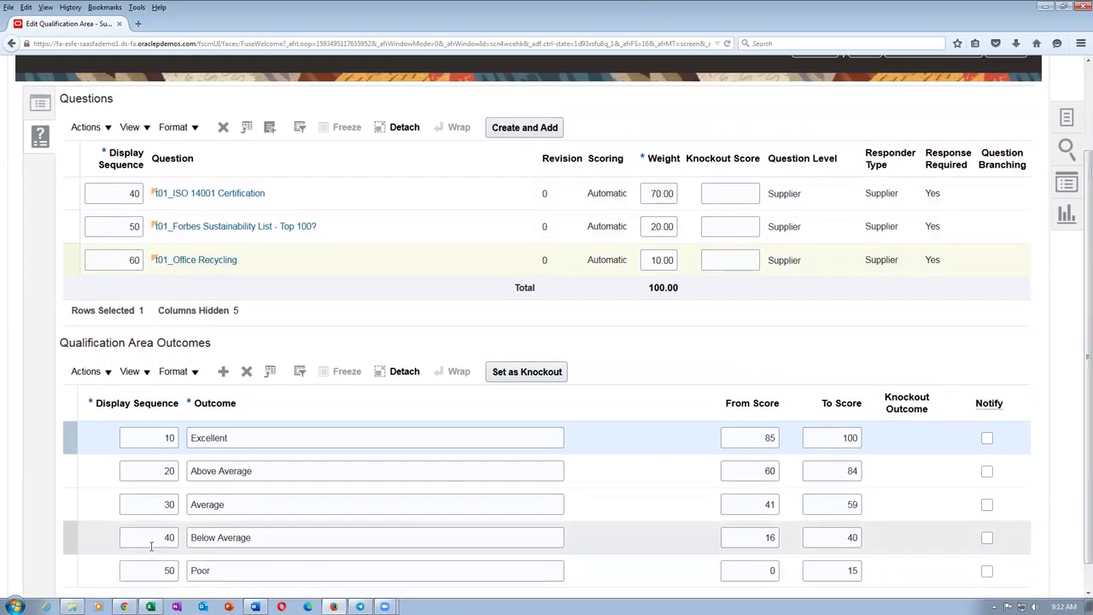
click(15, 605)
text(calc)
key(Return)
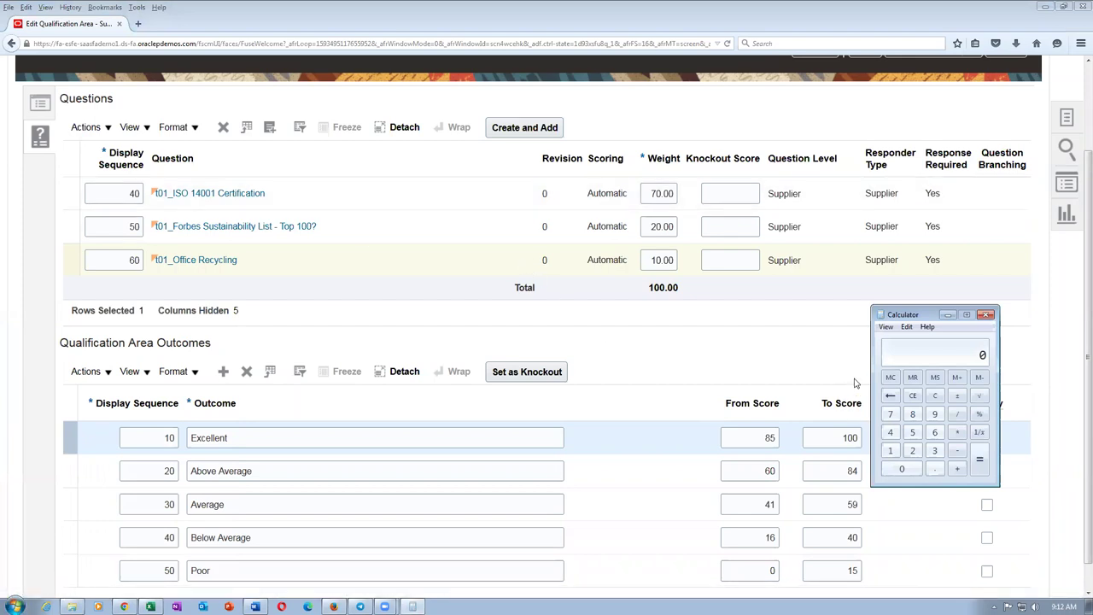
text(25)
key(Escape)
text(.25 * 70)
key(Return)
text(20 + 10)
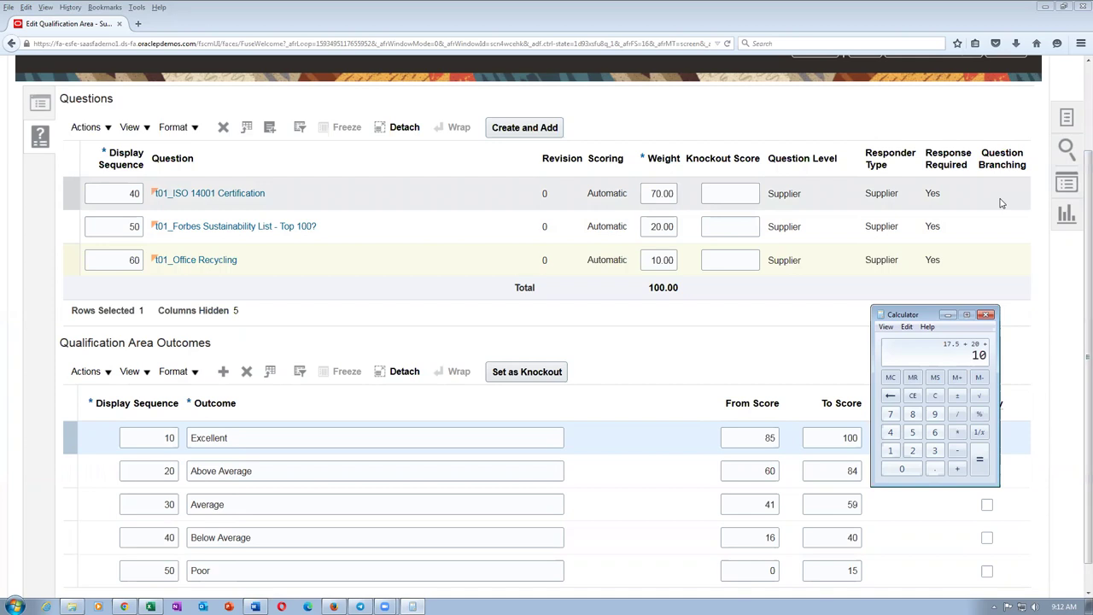
key(Return)
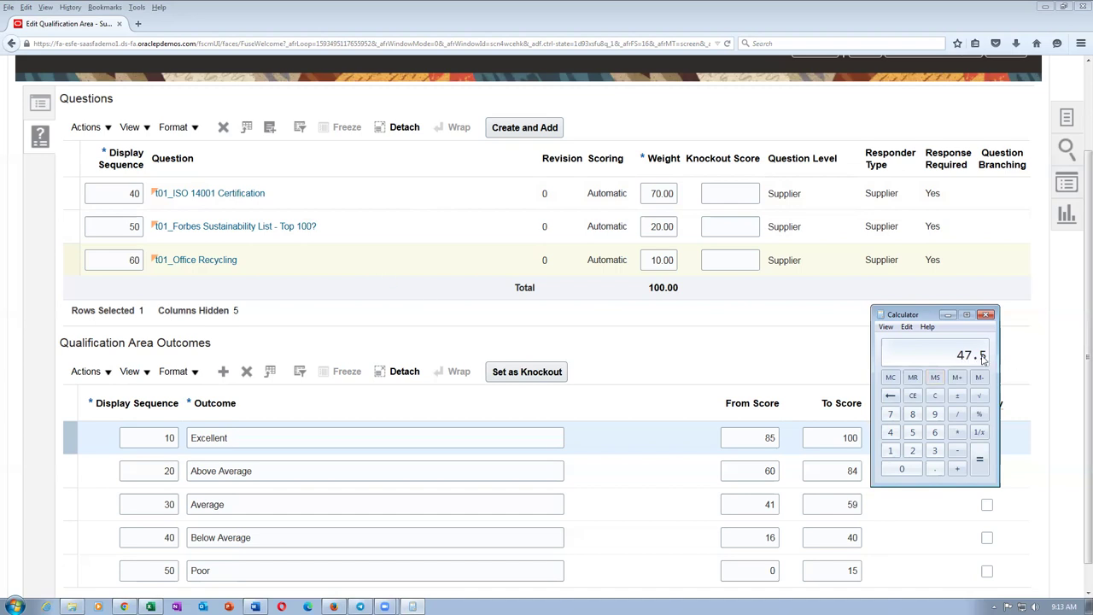
click(985, 314)
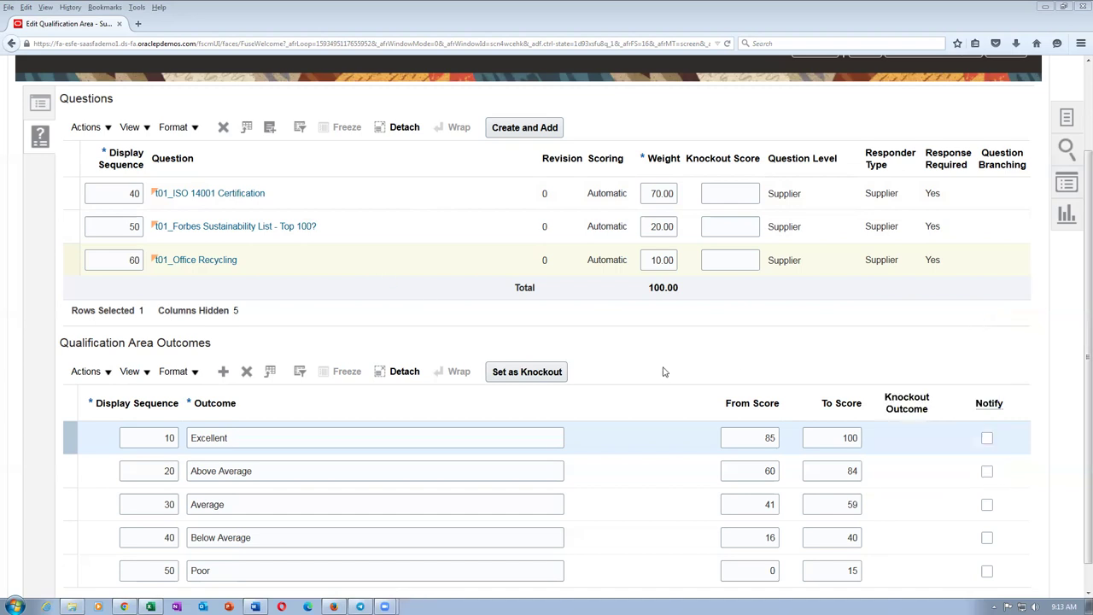
scroll(278, 382, down, 1)
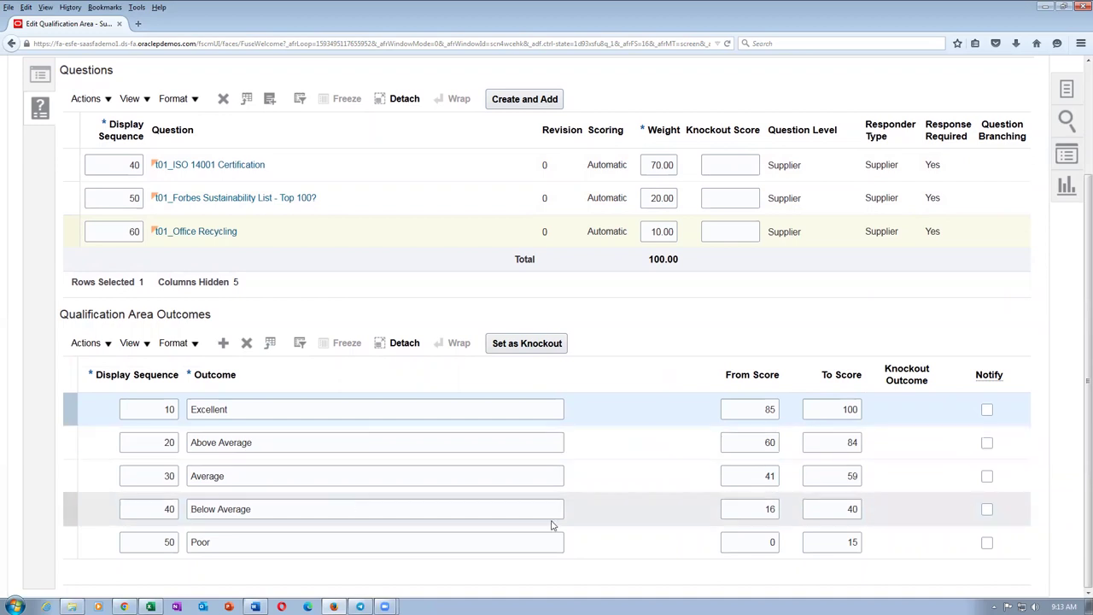
click(260, 480)
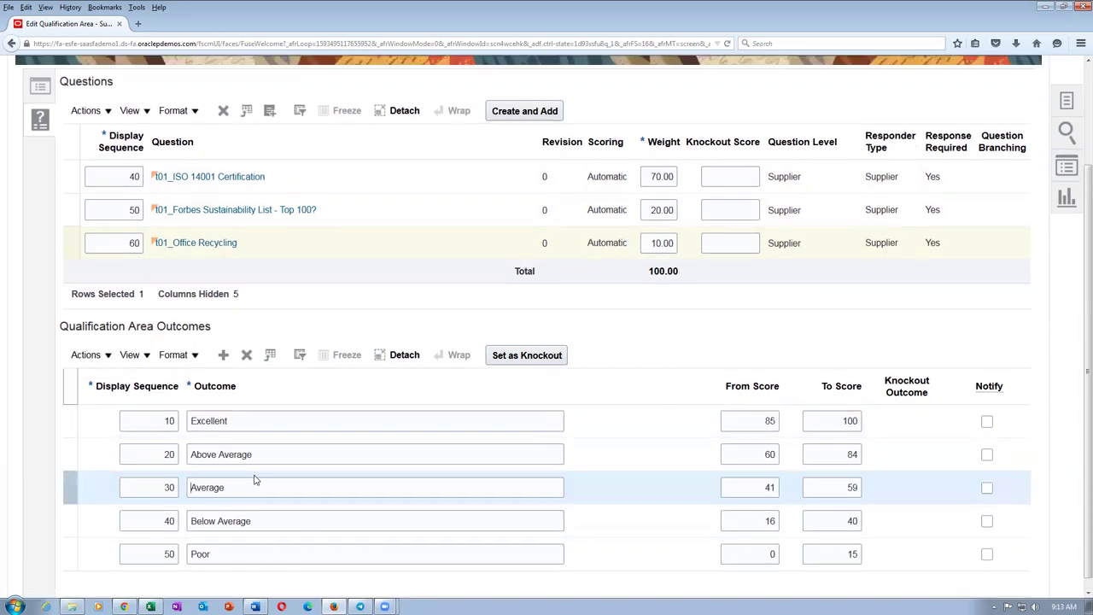
click(313, 182)
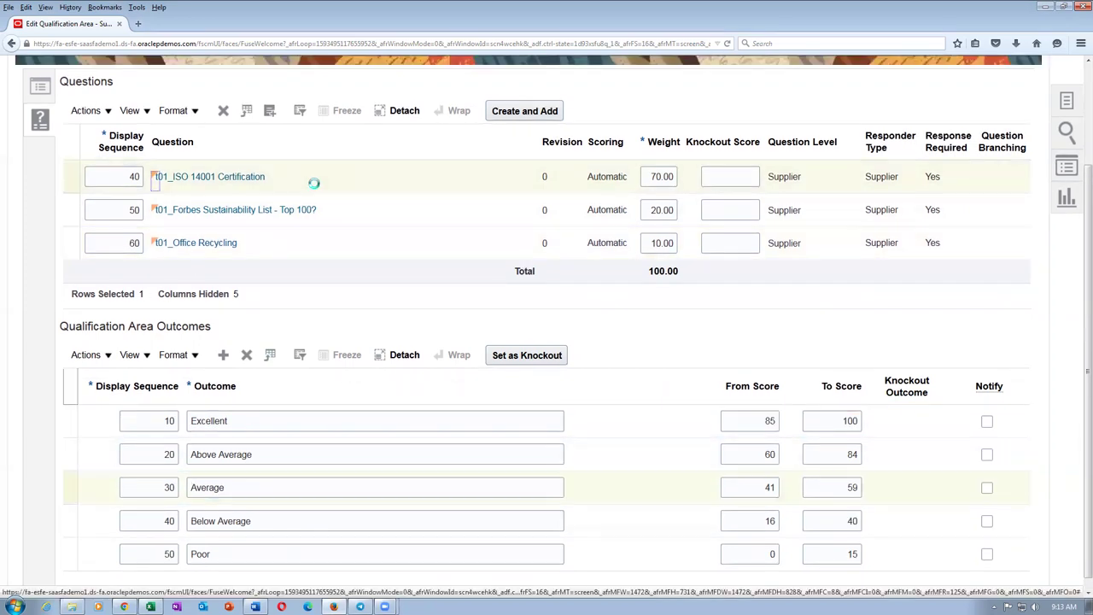
click(355, 219)
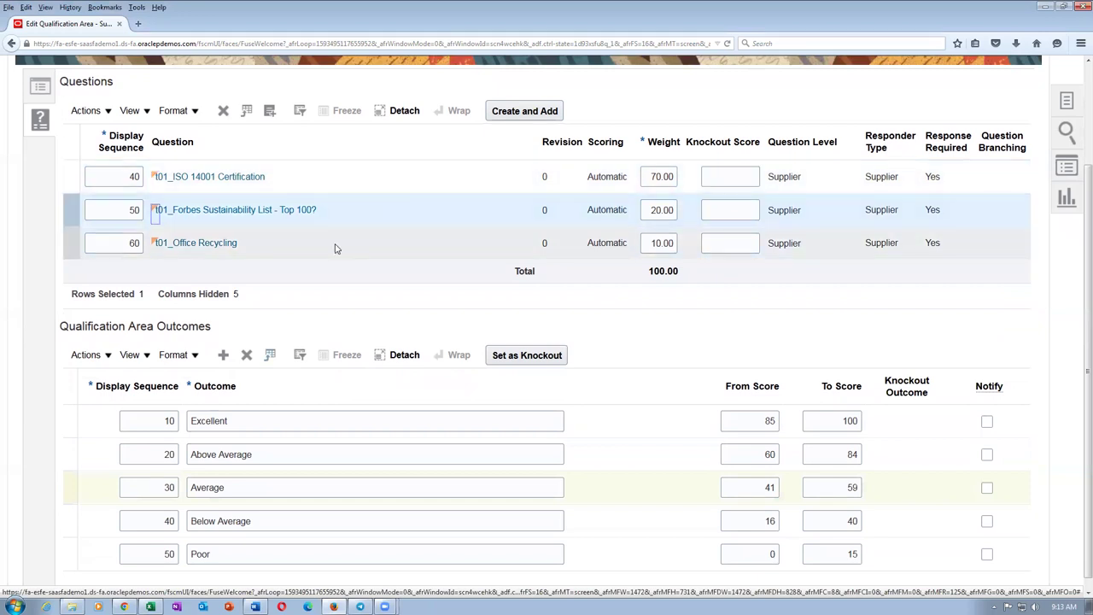
click(335, 245)
click(324, 185)
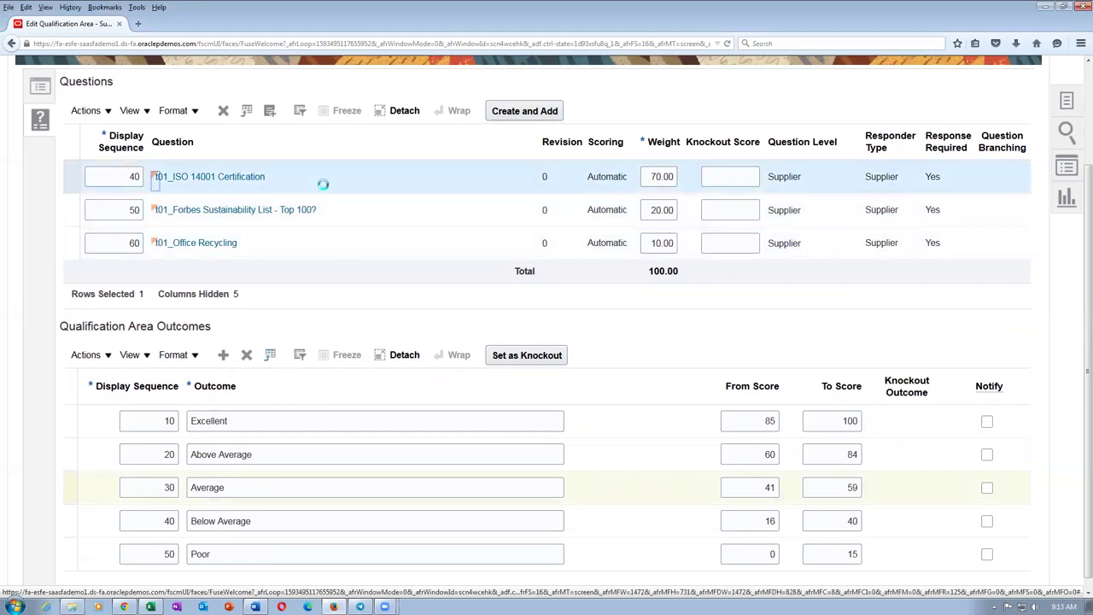
click(331, 237)
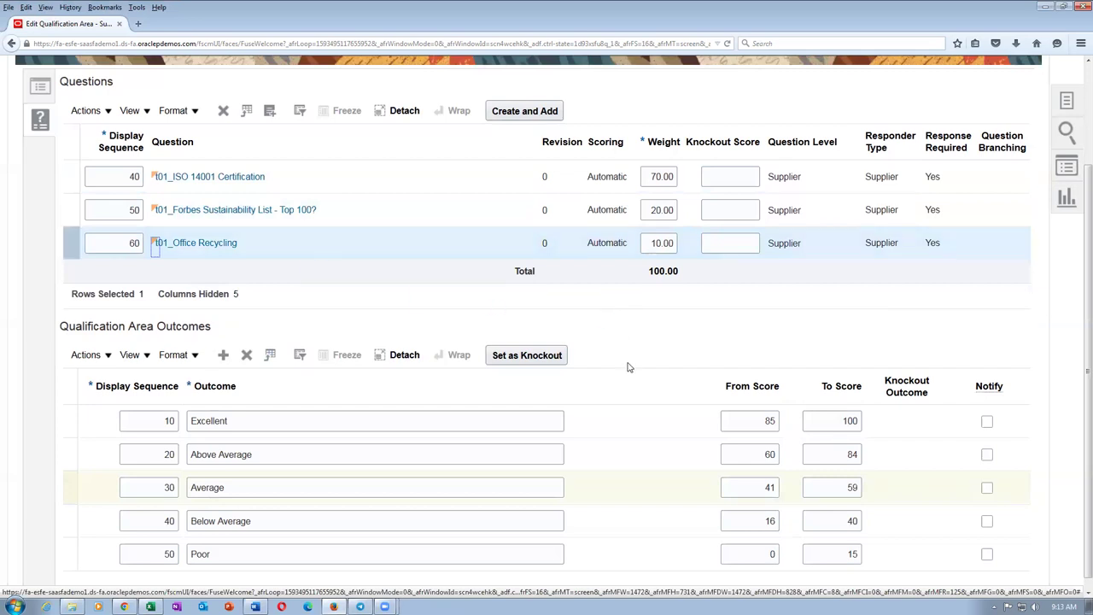
scroll(632, 365, down, 1)
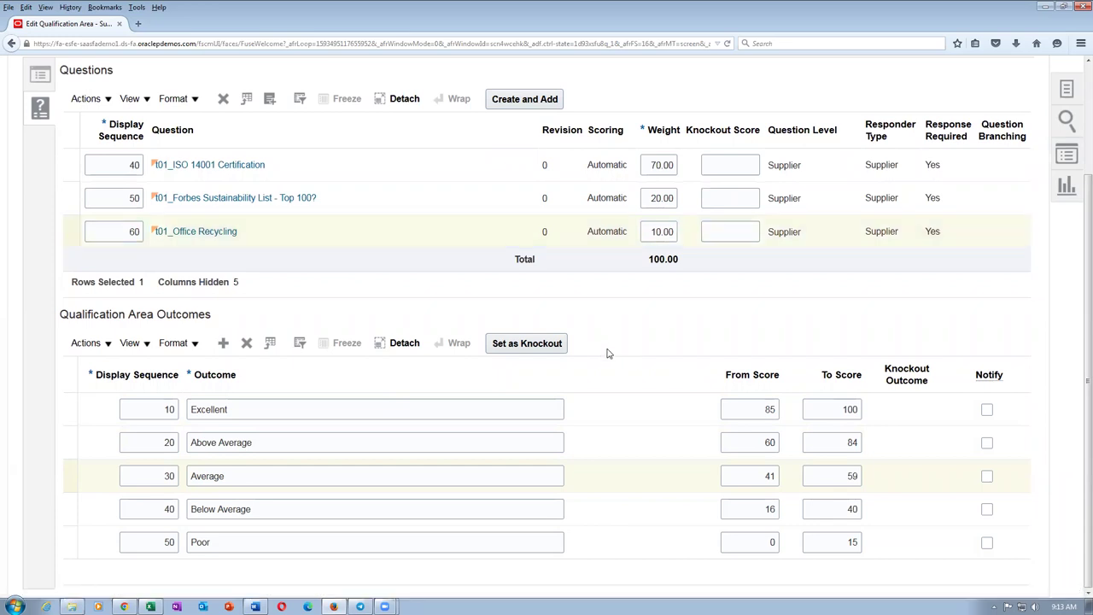
scroll(606, 352, up, 3)
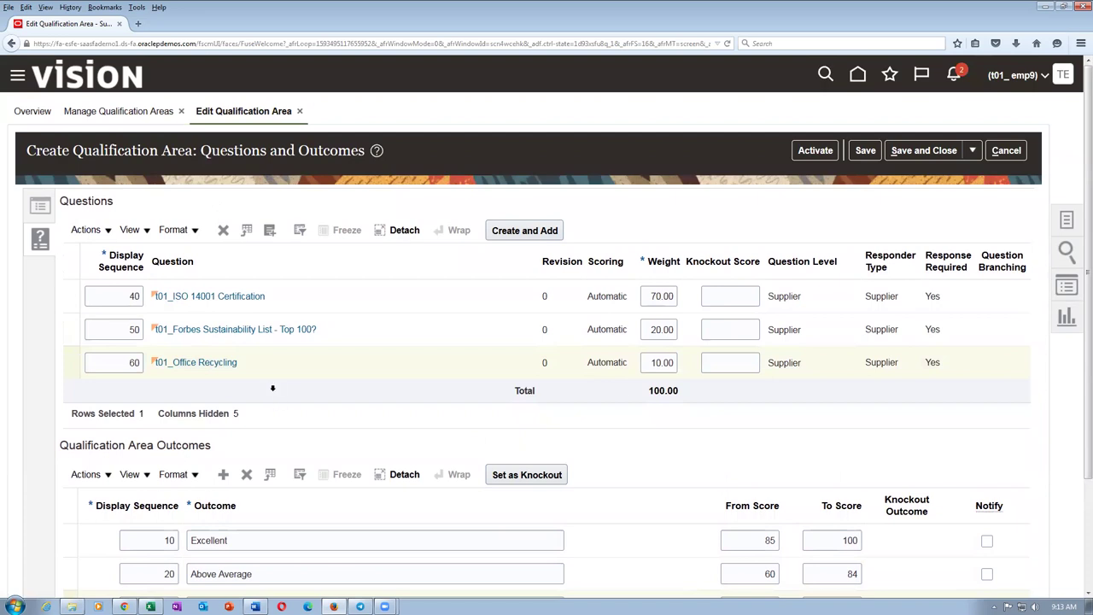
Step: Scroll through the area's questions and outcomes tables to review them
scroll(608, 337, down, 3)
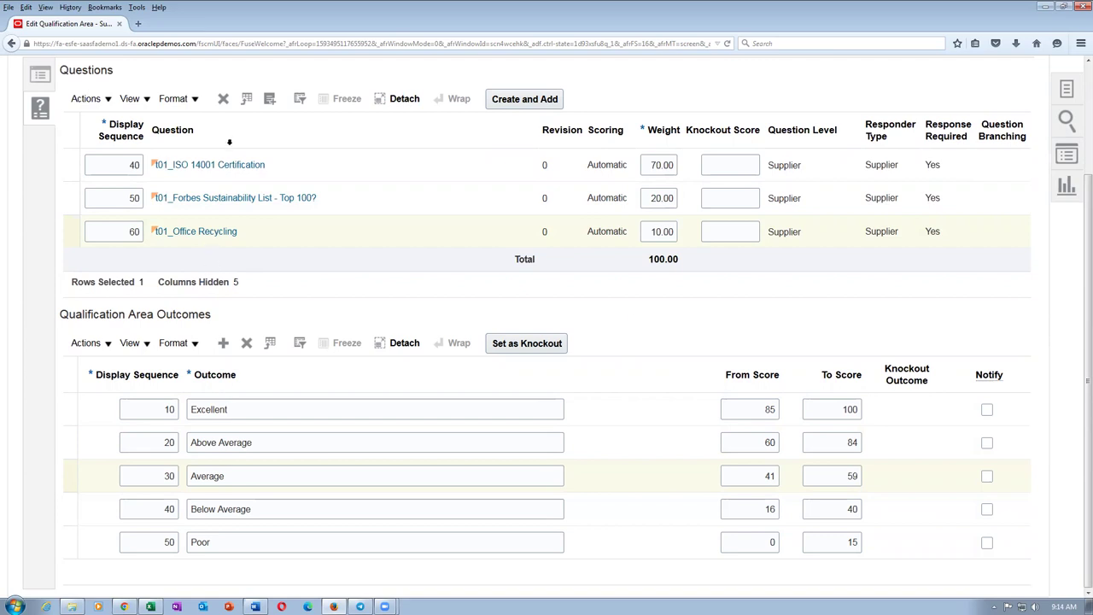
scroll(671, 337, up, 3)
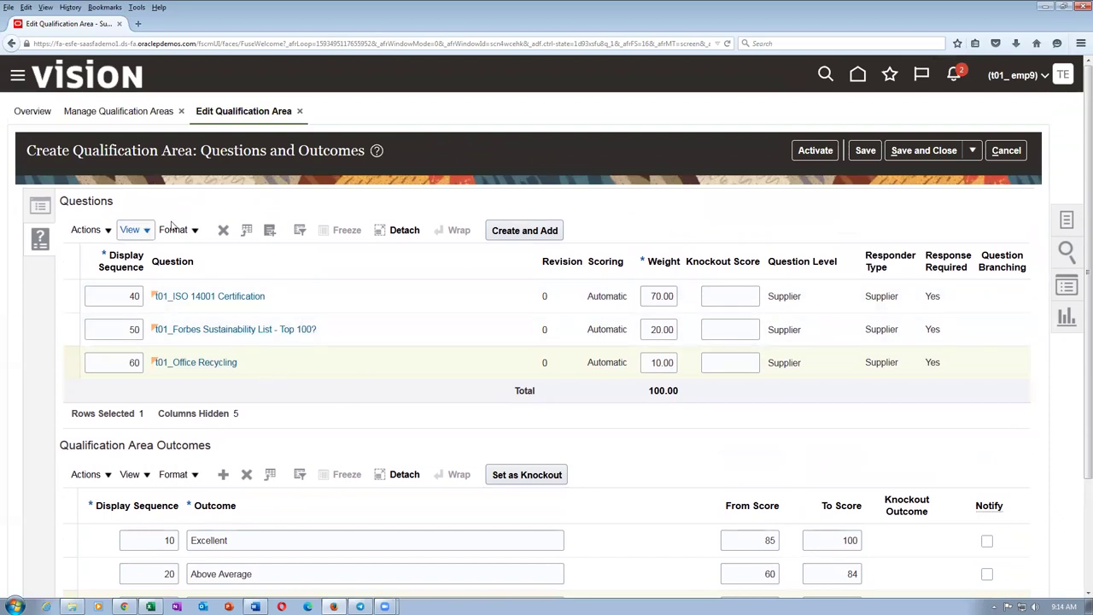
drag(149, 152, 307, 152)
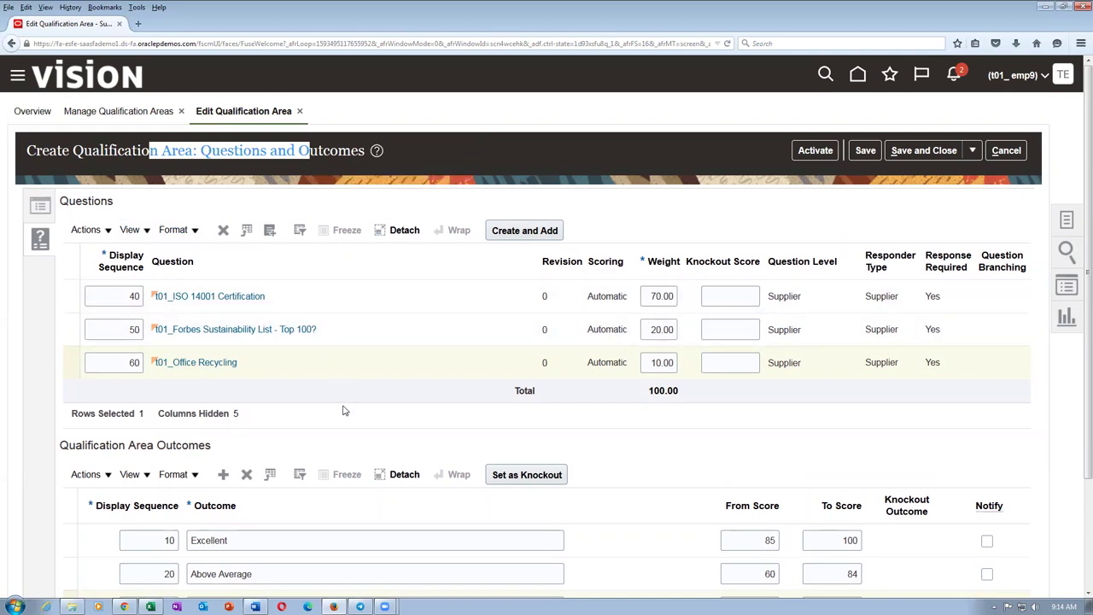
click(636, 449)
scroll(628, 452, down, 2)
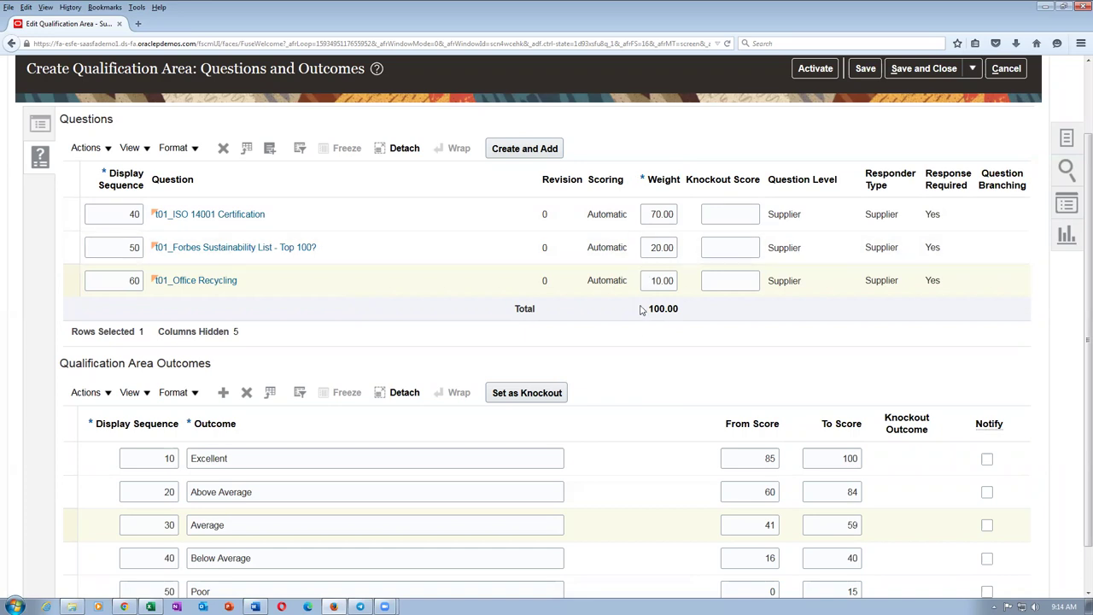
scroll(657, 359, down, 1)
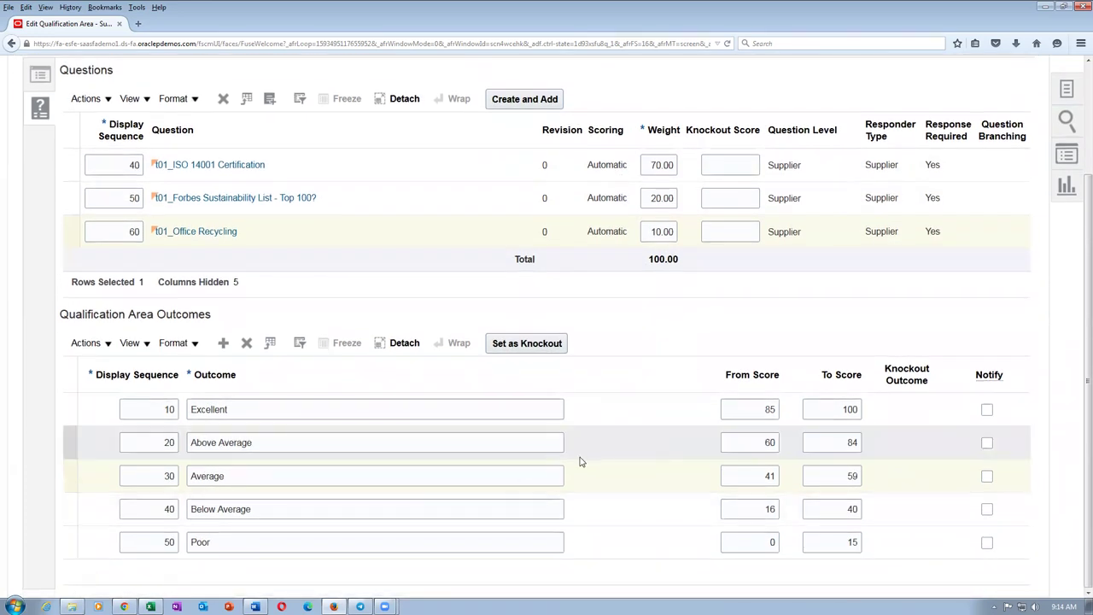
Step: Check the ISO 14001, Forbes and Office Recycling question rows, then save the area
click(385, 168)
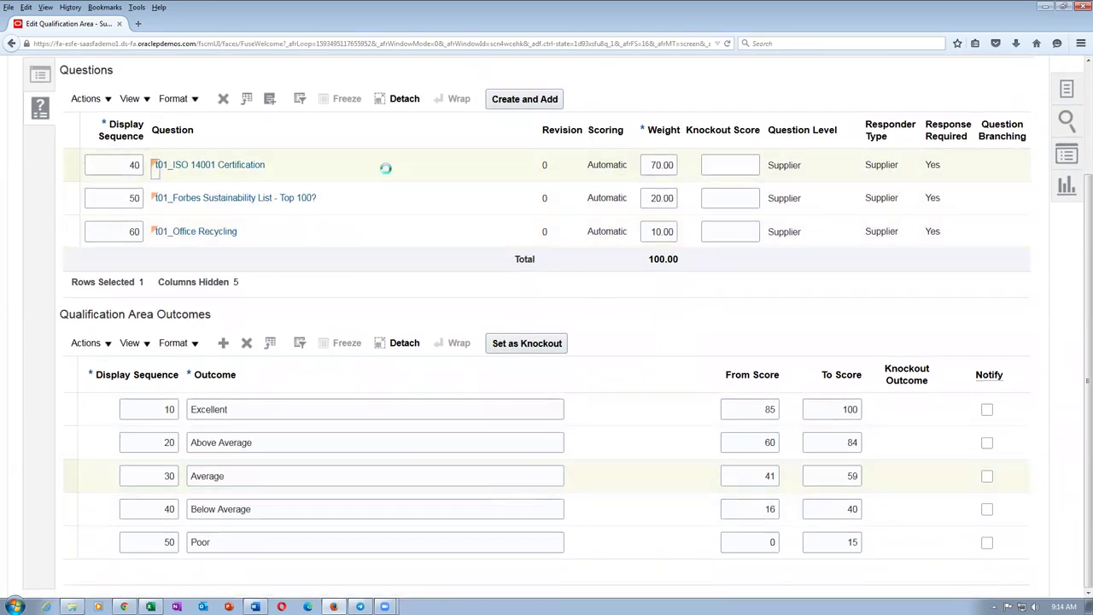
click(393, 200)
click(383, 231)
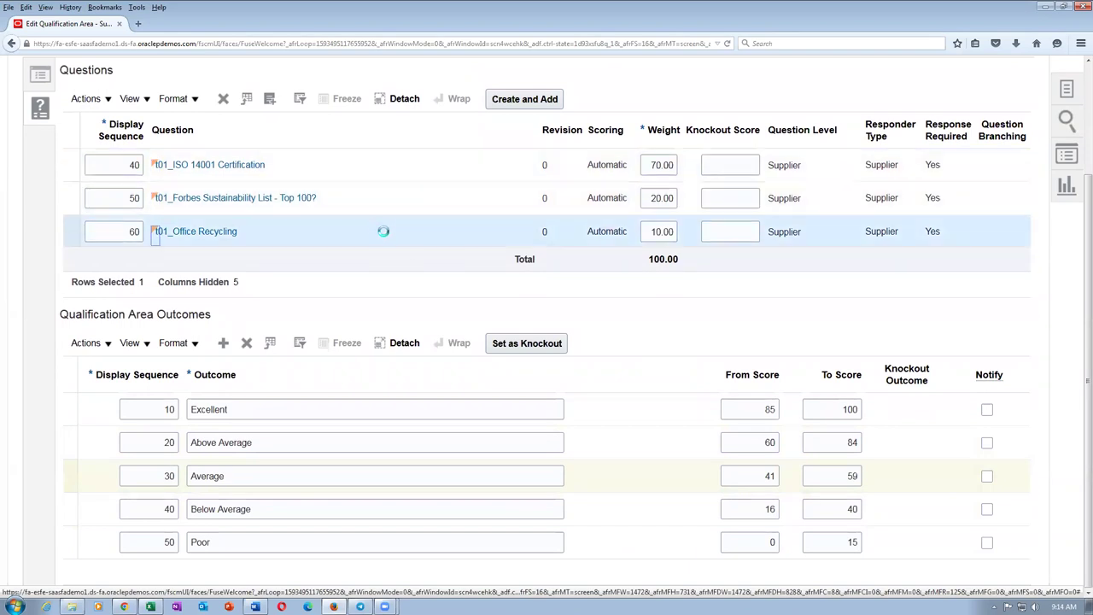
scroll(628, 314, up, 3)
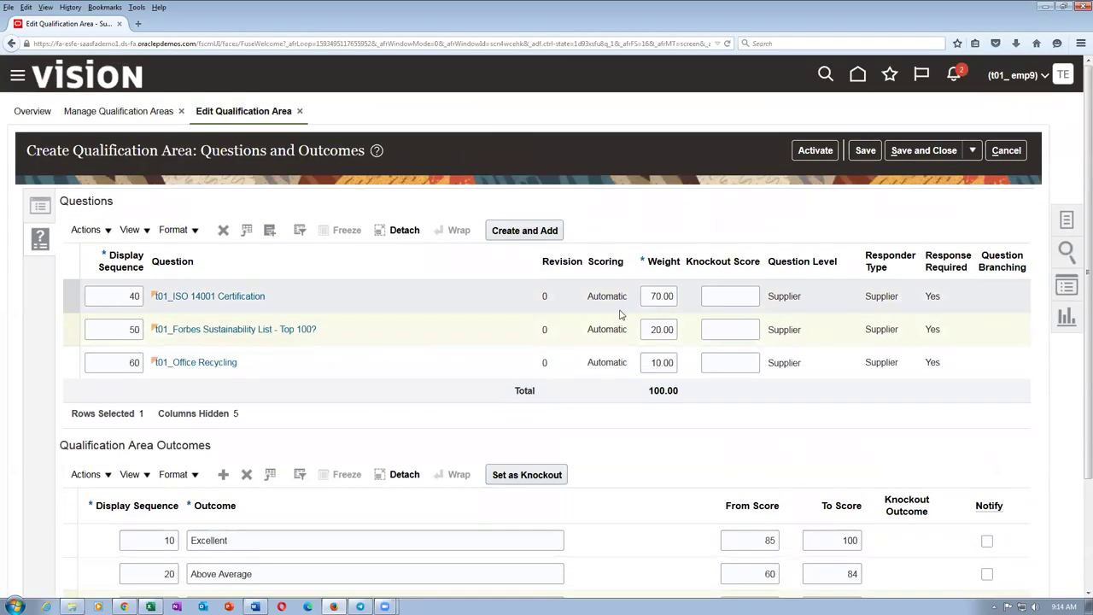
click(863, 151)
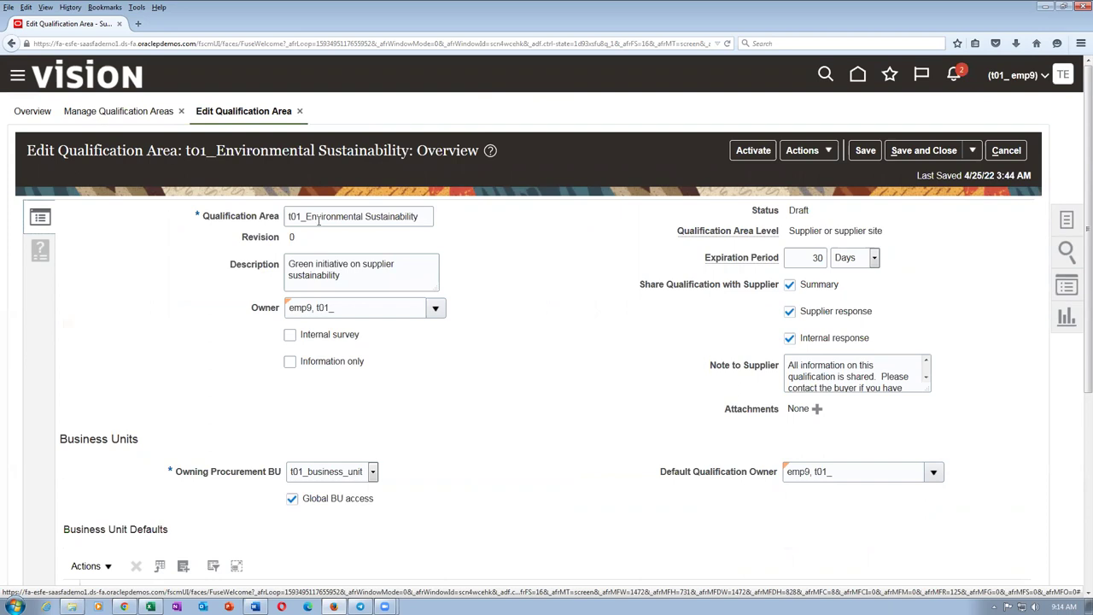
Step: Activate t01_Environmental Sustainability, save and close it, and acknowledge the confirmation
click(753, 151)
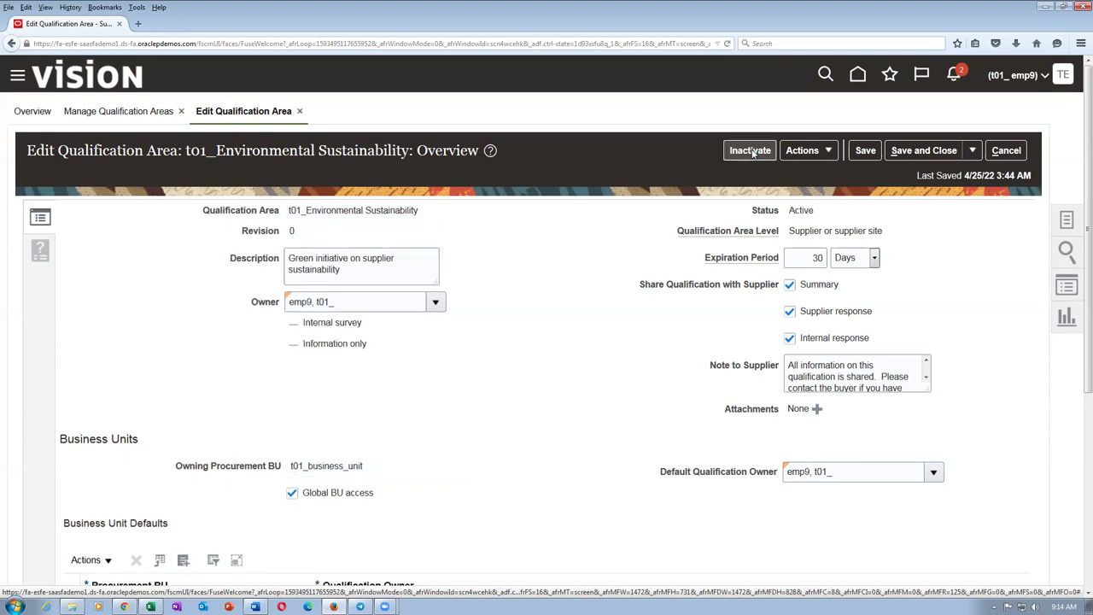
click(933, 155)
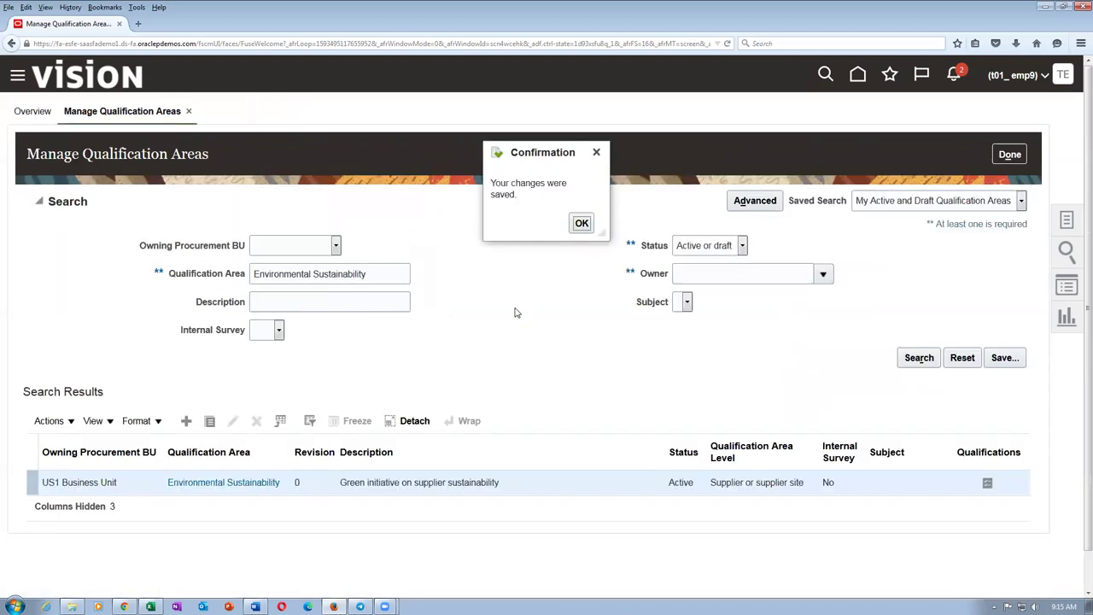
click(582, 223)
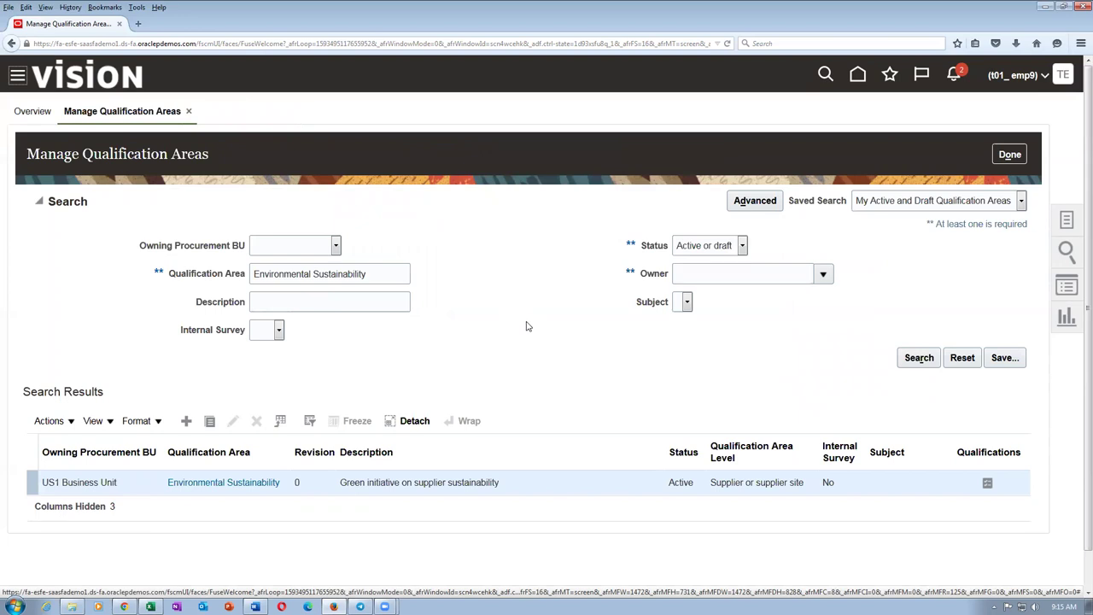
Step: Select the Financial Viability entry in Excel cell E385 and return to Oracle
key(alt+Tab)
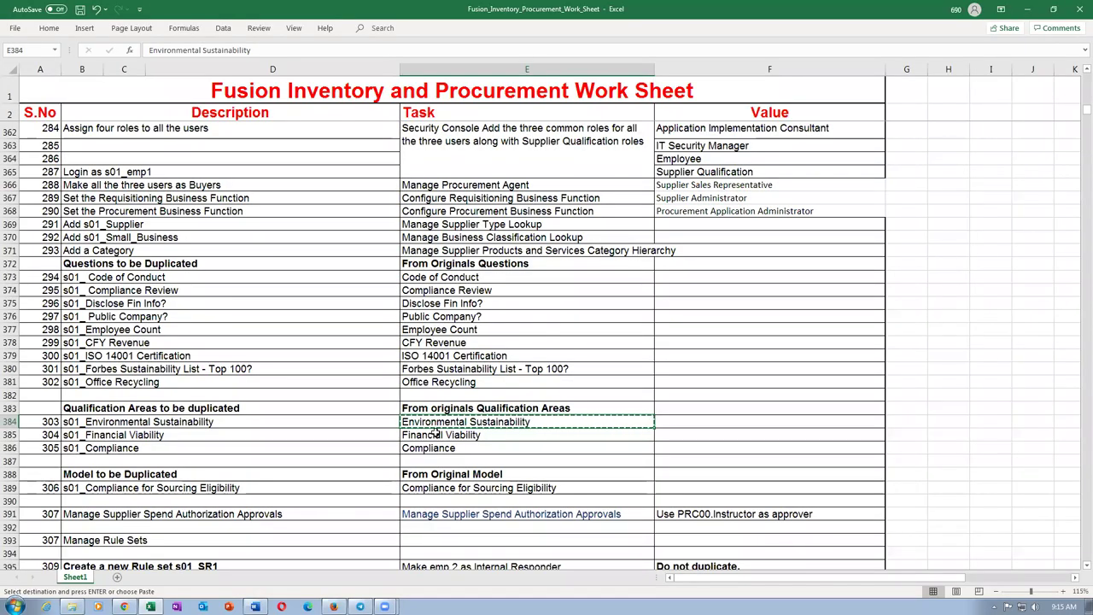
click(439, 434)
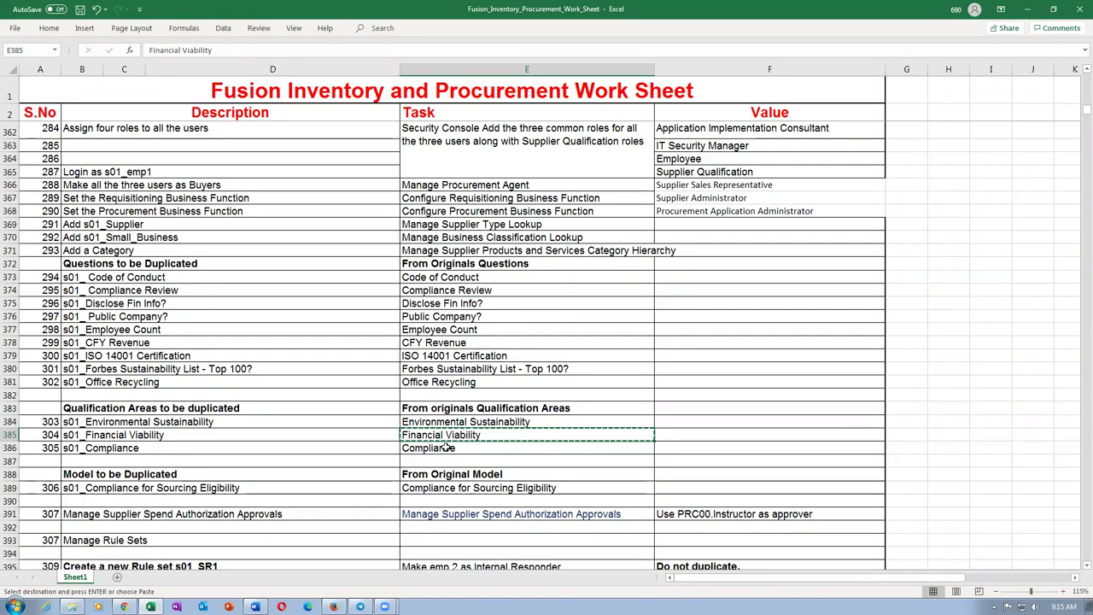
key(alt+Tab)
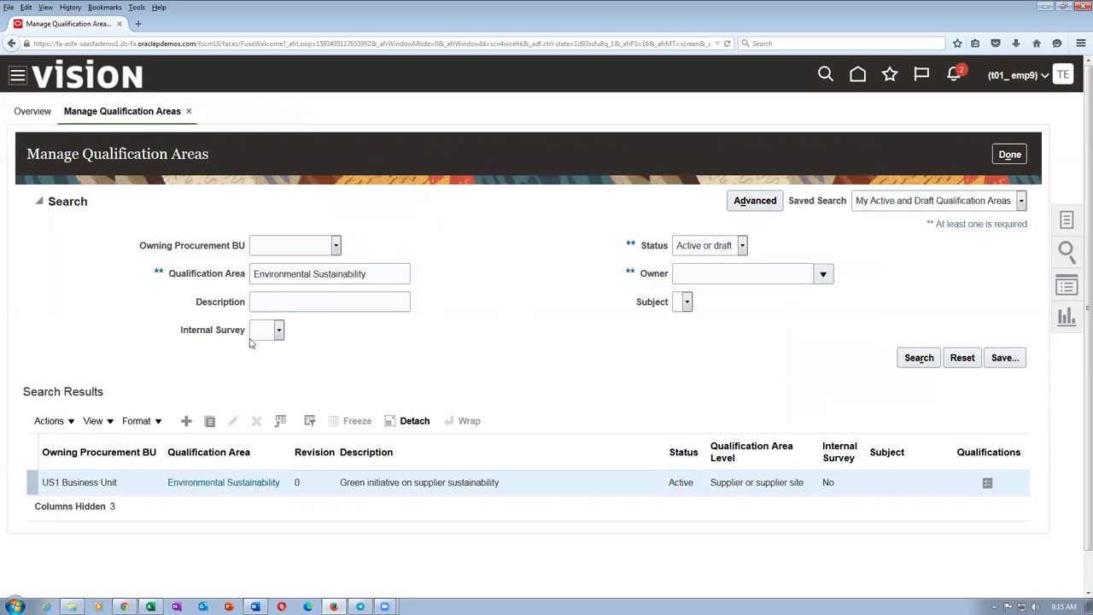
Step: Search for the Financial Viability qualification area and duplicate it
drag(383, 282, 172, 301)
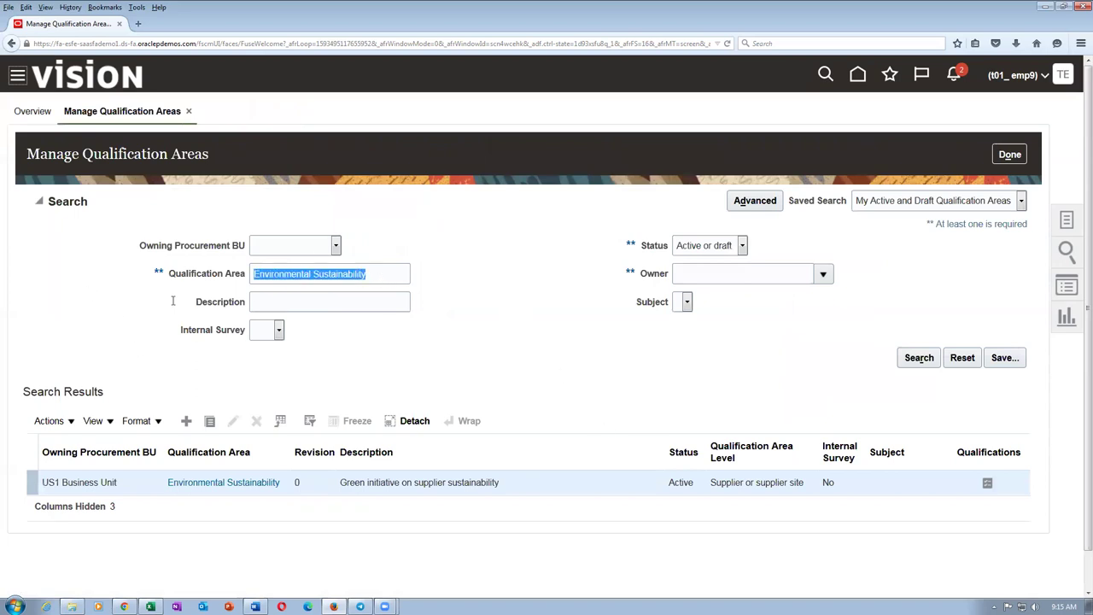
text(Financial Viability)
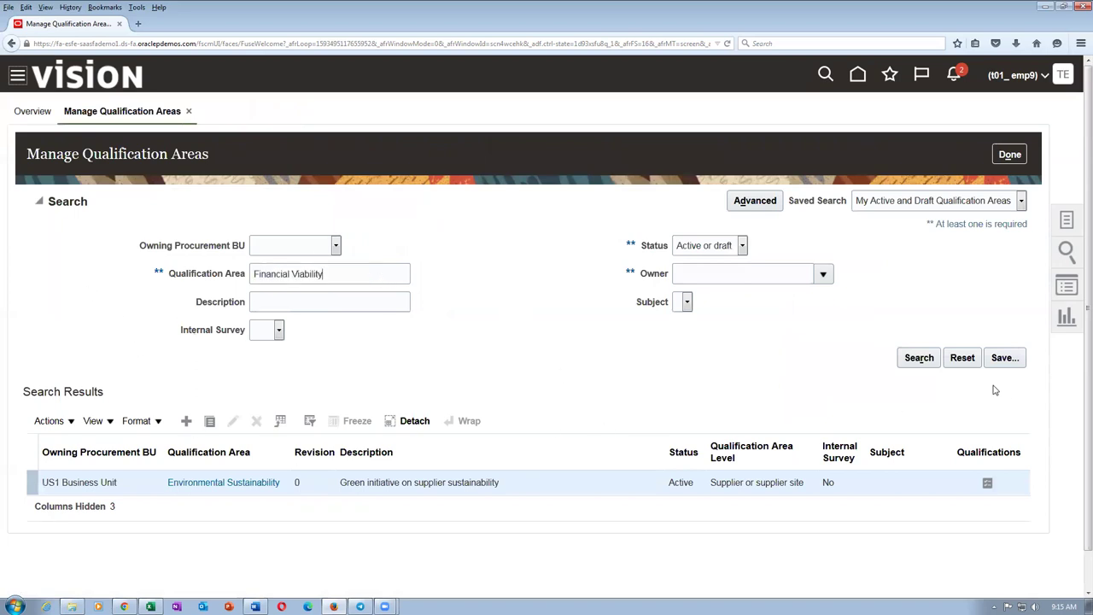
click(922, 360)
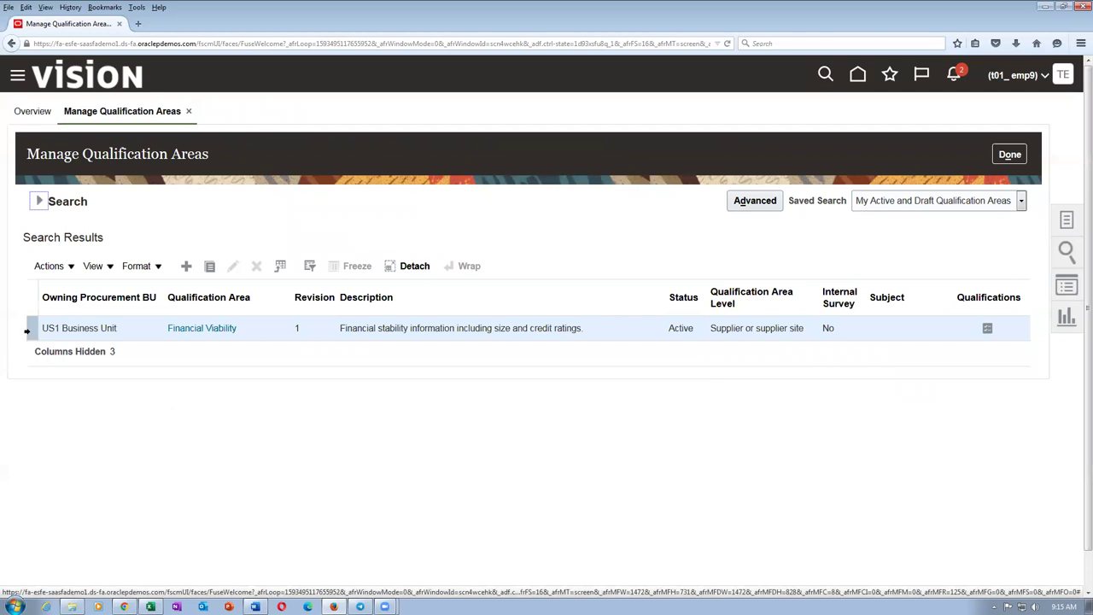
click(209, 266)
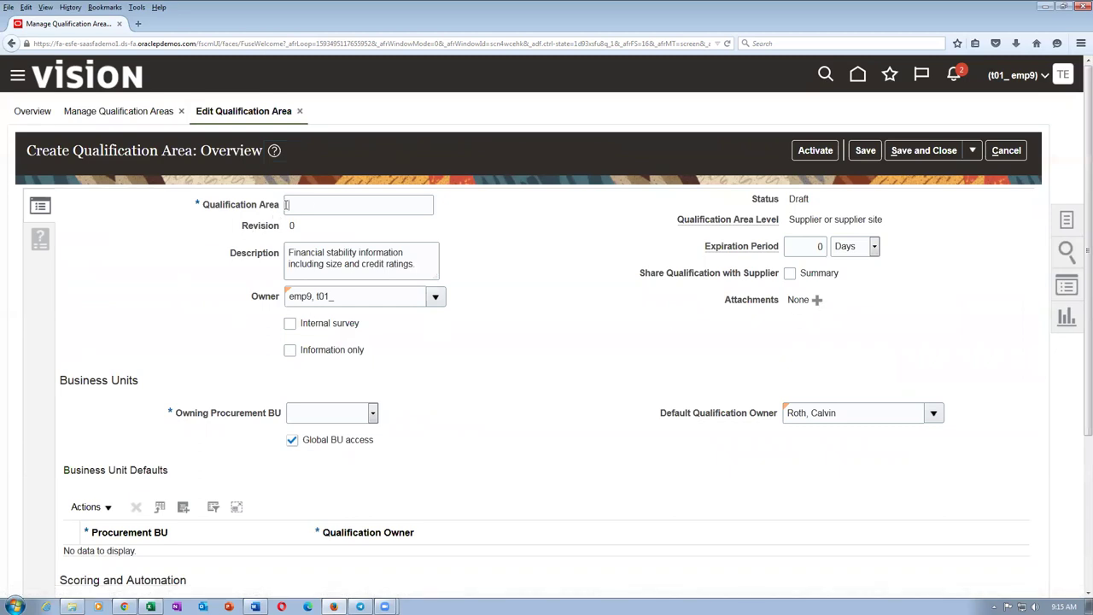
Step: Name the copied qualification area t01_Financial Viability
click(325, 203)
text(t01_Financial Viability)
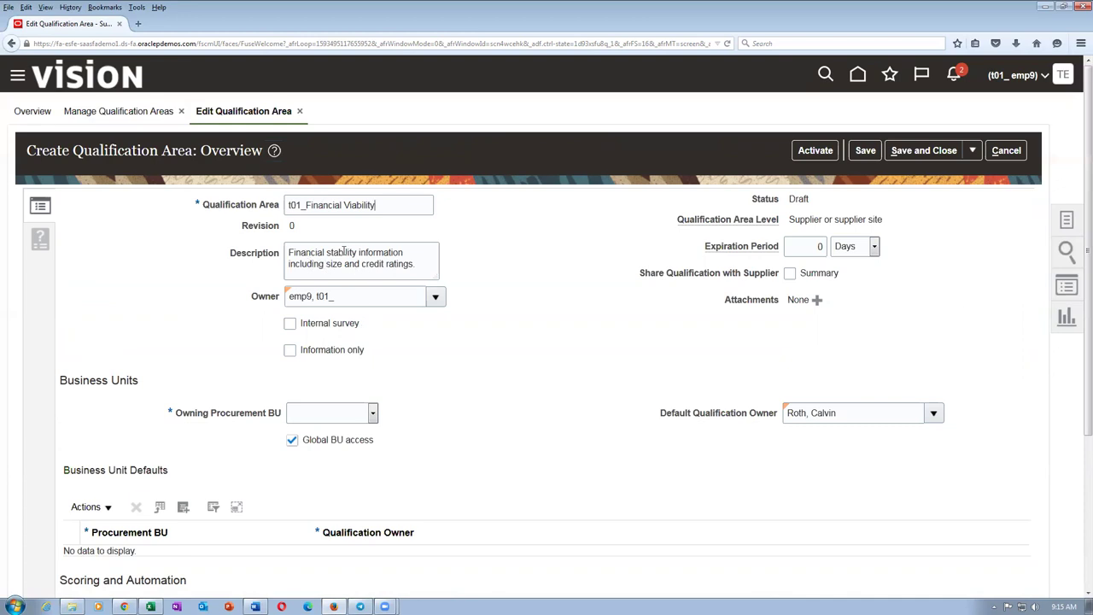
drag(344, 251, 387, 268)
click(601, 321)
Step: Clear both owner fields and set Owning Procurement BU to t01_business_unit
drag(875, 407, 571, 442)
key(BackSpace)
triple_click(348, 292)
key(BackSpace)
click(312, 418)
click(324, 440)
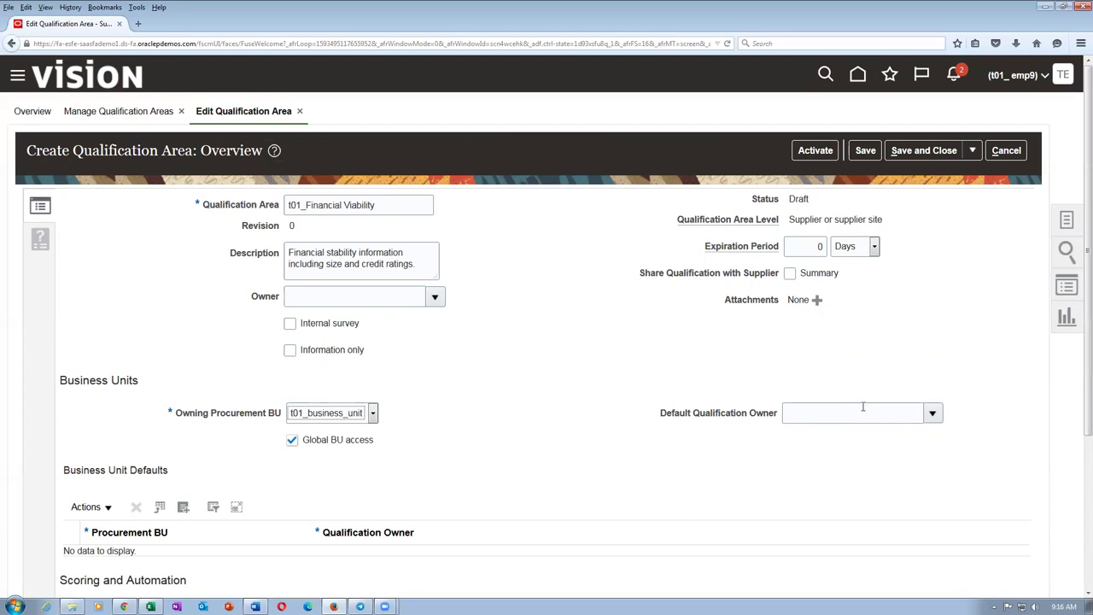
Step: Make the signed-in user both Owner and Default Qualification Owner
click(317, 296)
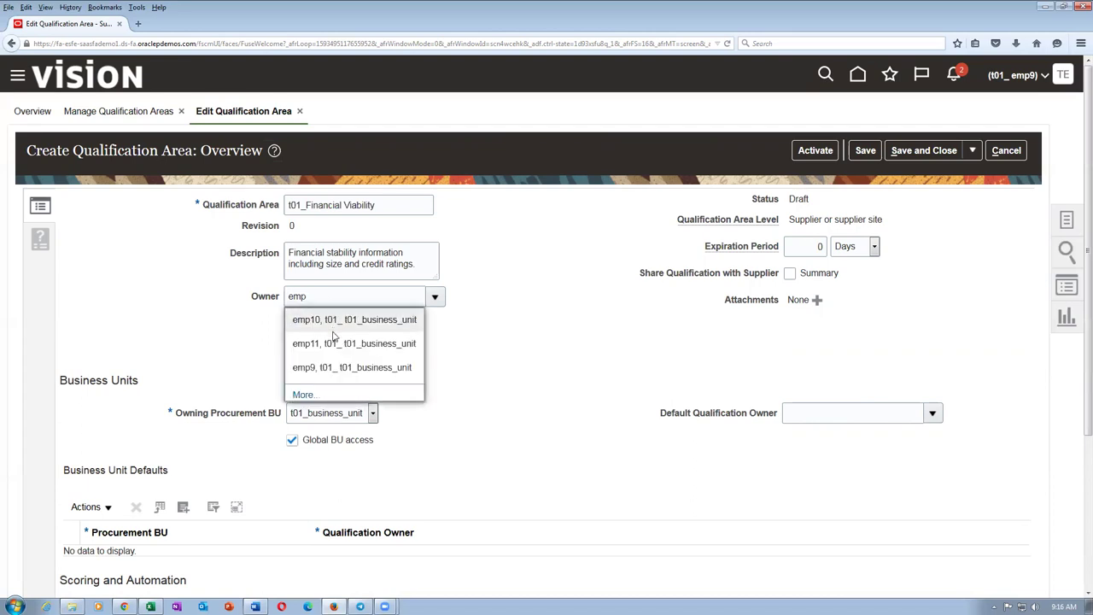
click(342, 367)
click(807, 414)
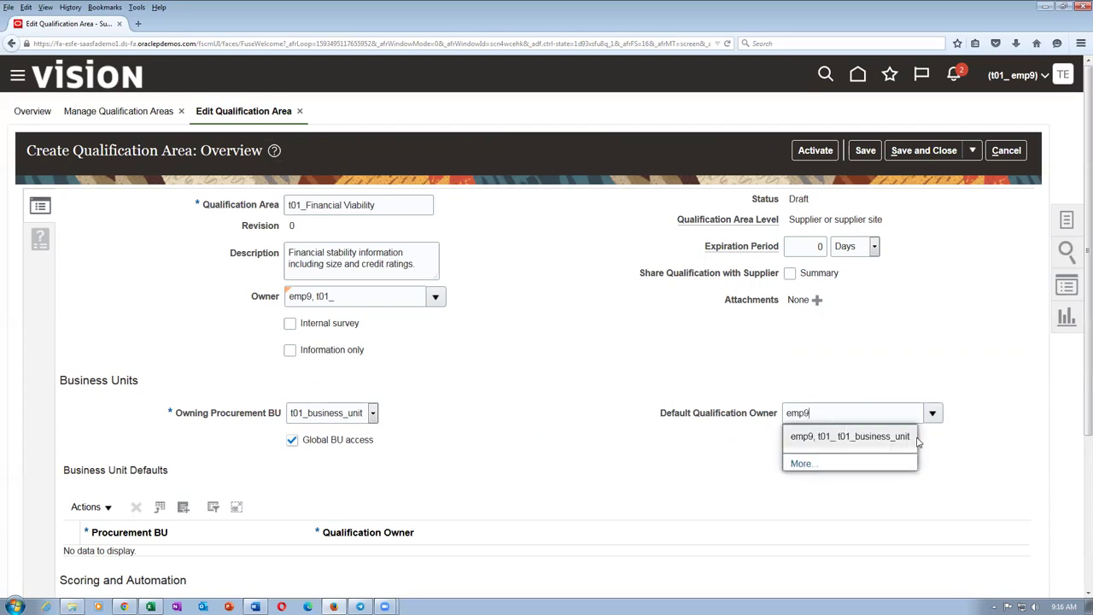
click(888, 441)
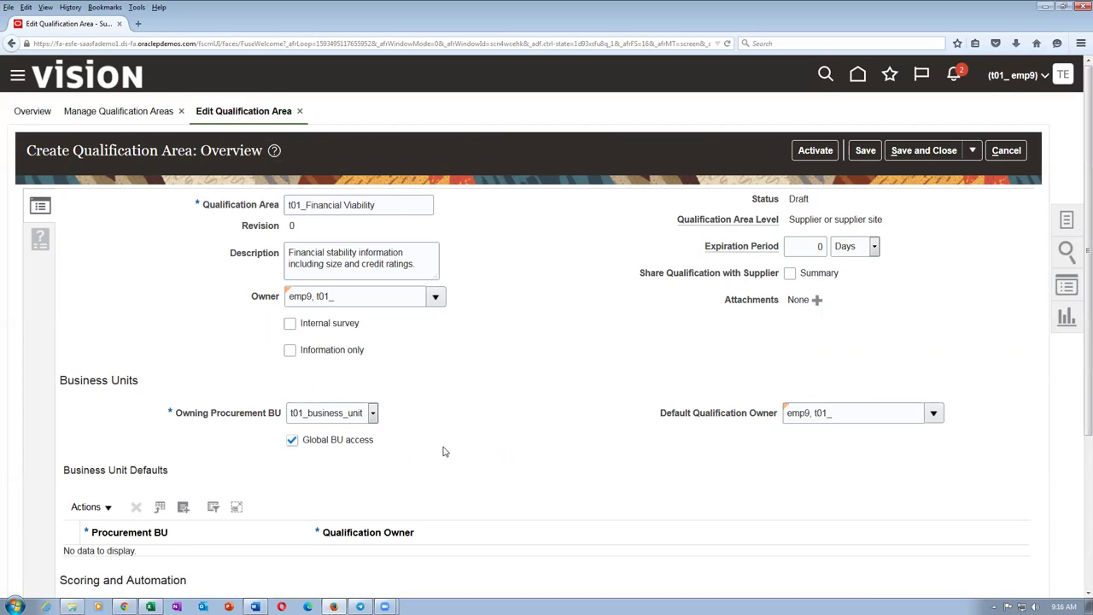
scroll(410, 361, down, 4)
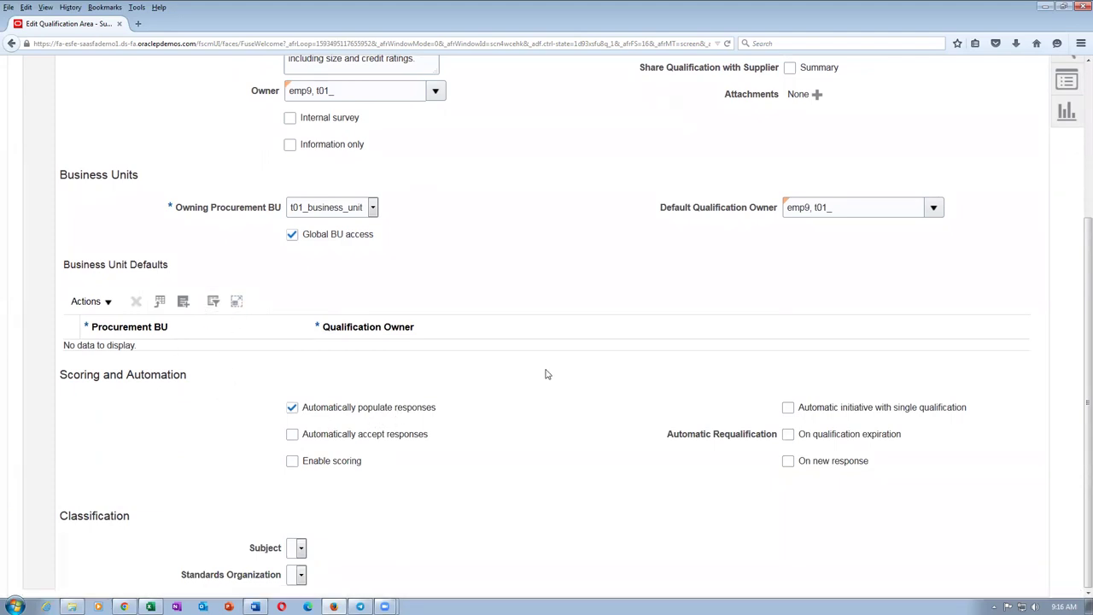
scroll(546, 374, up, 3)
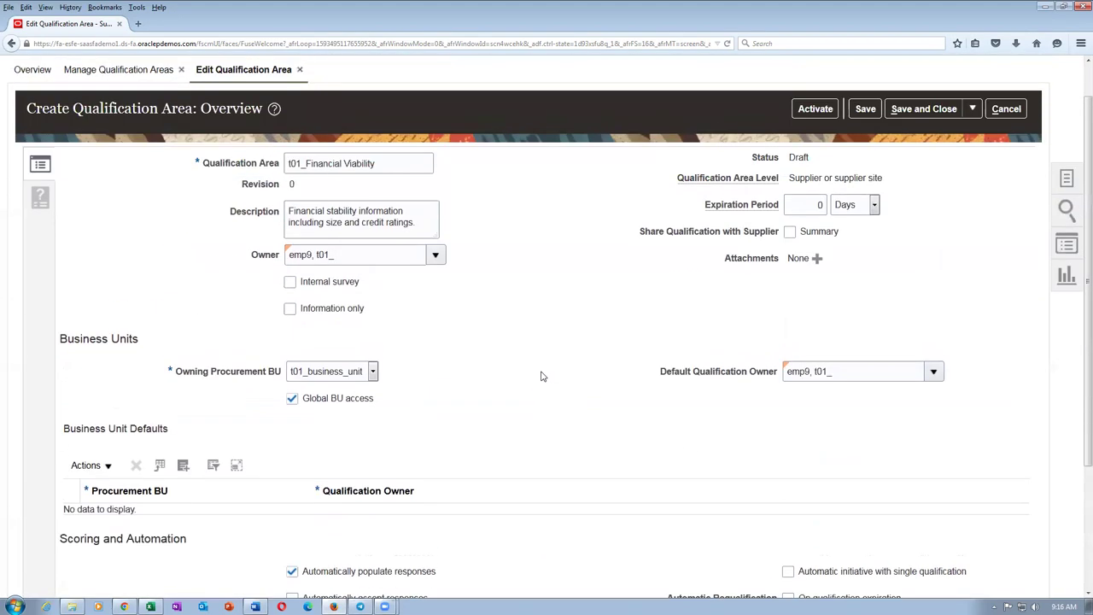
Step: Review the copy's five questions and outcomes, then start replacing the Employee Count question
click(40, 199)
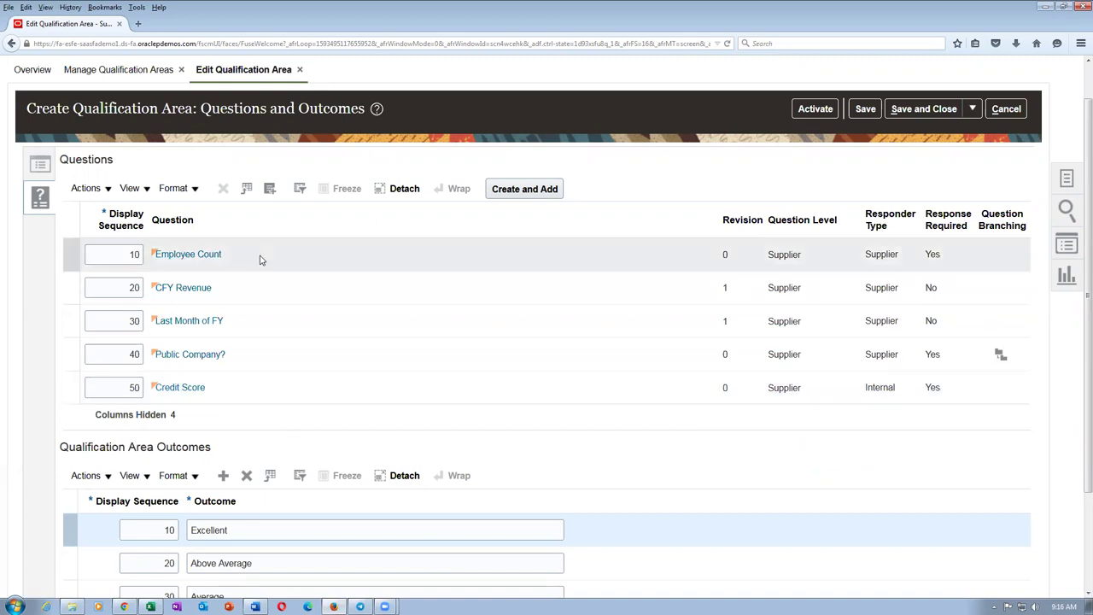
scroll(256, 397, down, 3)
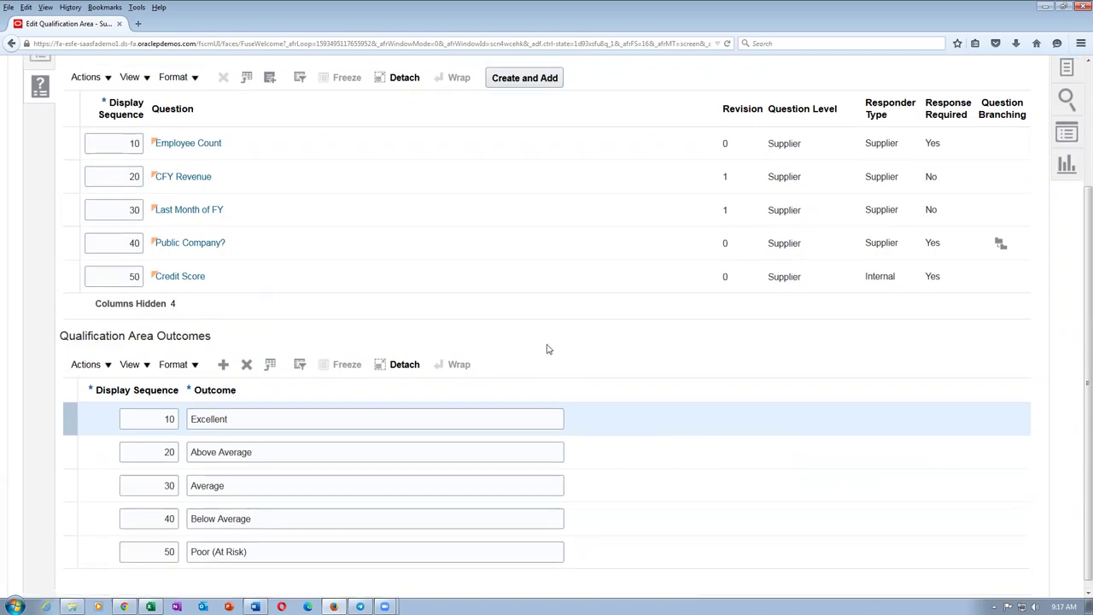
scroll(547, 348, up, 3)
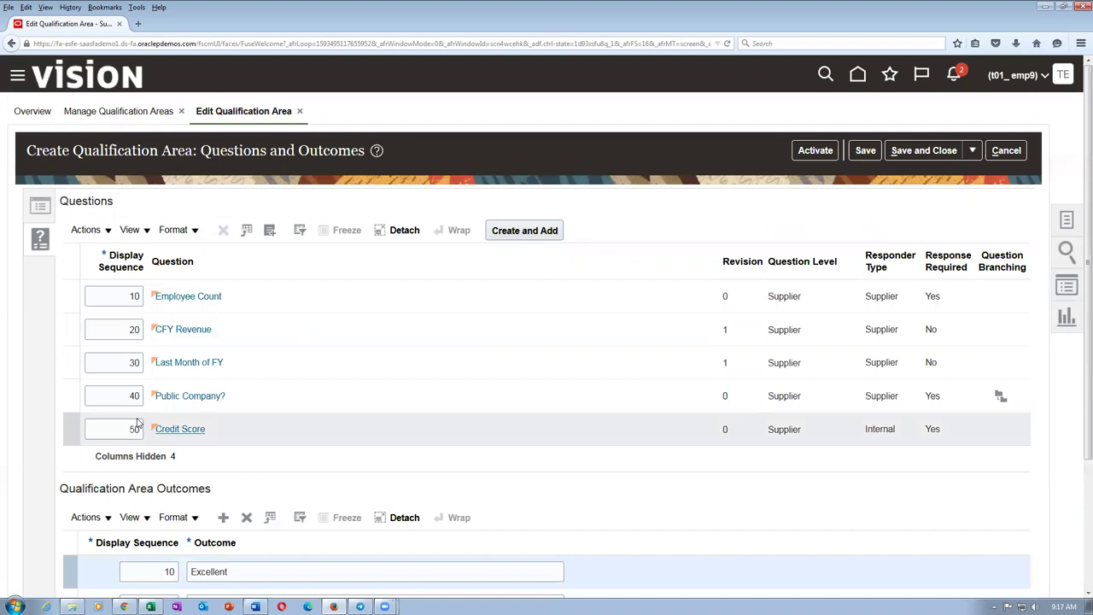
click(279, 298)
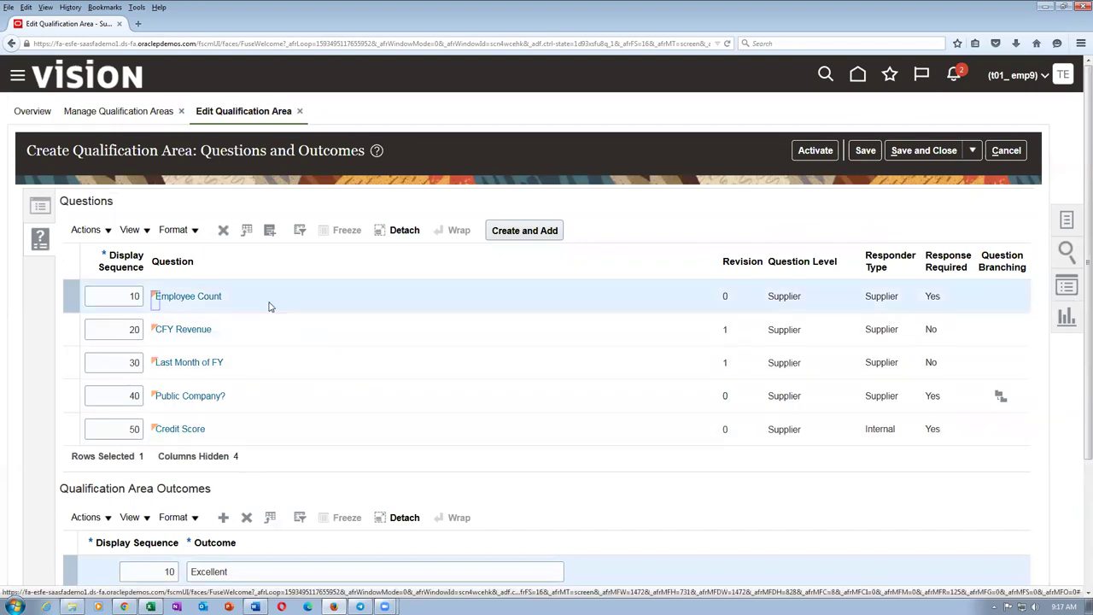
click(270, 230)
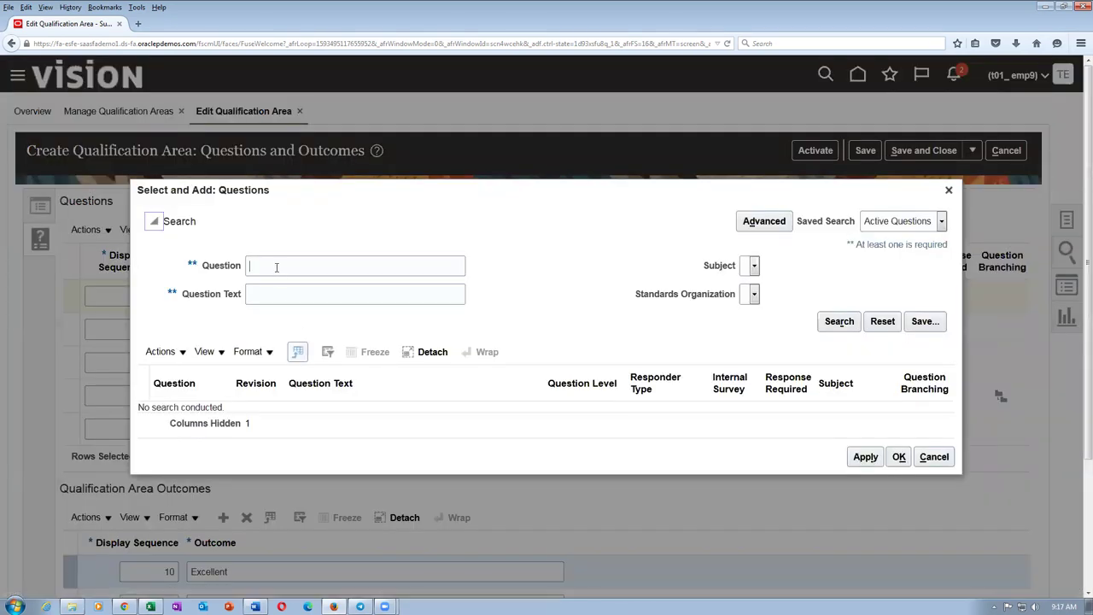
Step: Search questions for t01 and add t01_Employee Count to the area
click(276, 268)
text(t01)
click(839, 321)
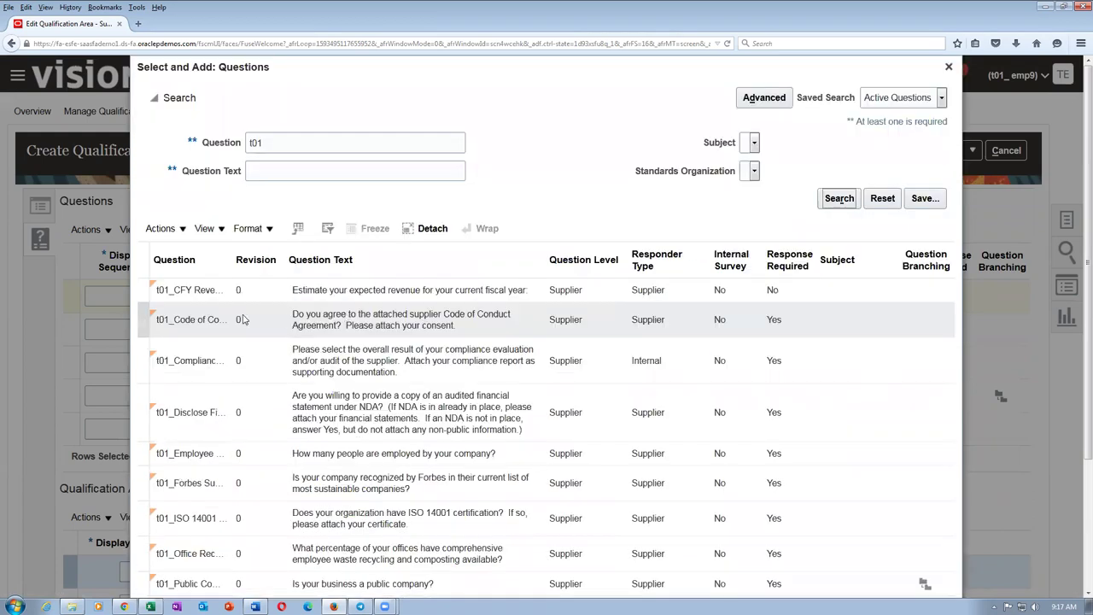
click(193, 459)
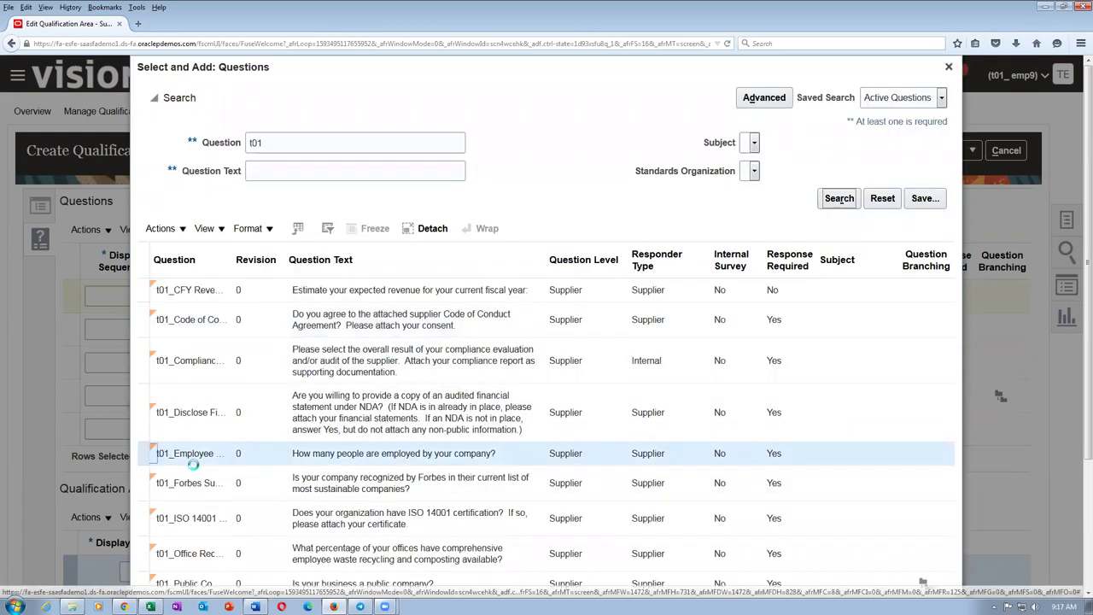
scroll(1075, 399, down, 2)
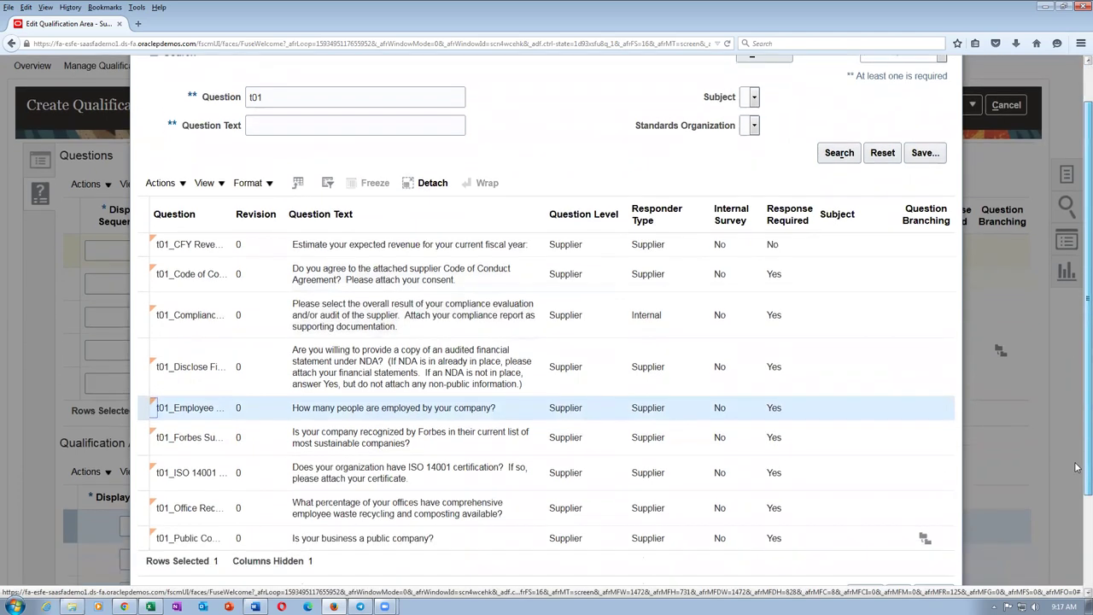
click(899, 537)
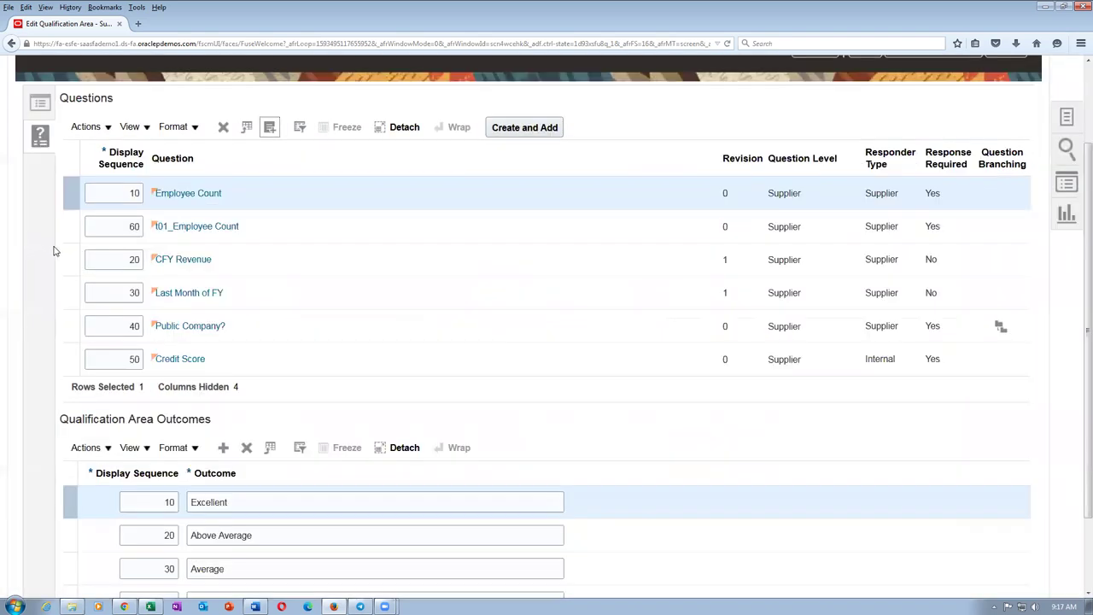
Step: Search t01 again and add the t01_CFY Revenue question
click(290, 261)
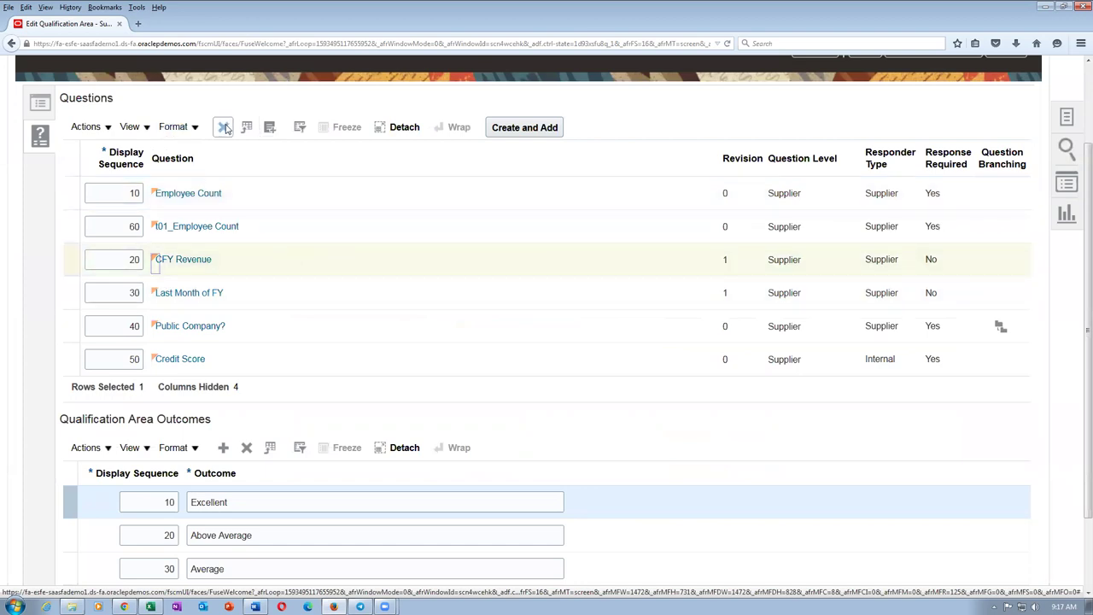
click(269, 126)
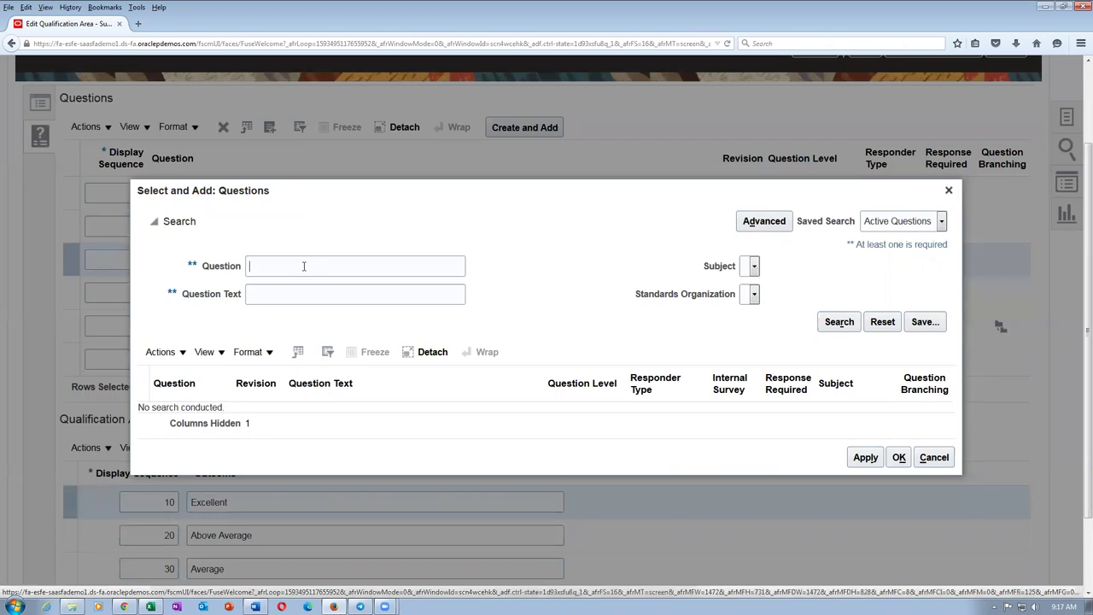
text(t01)
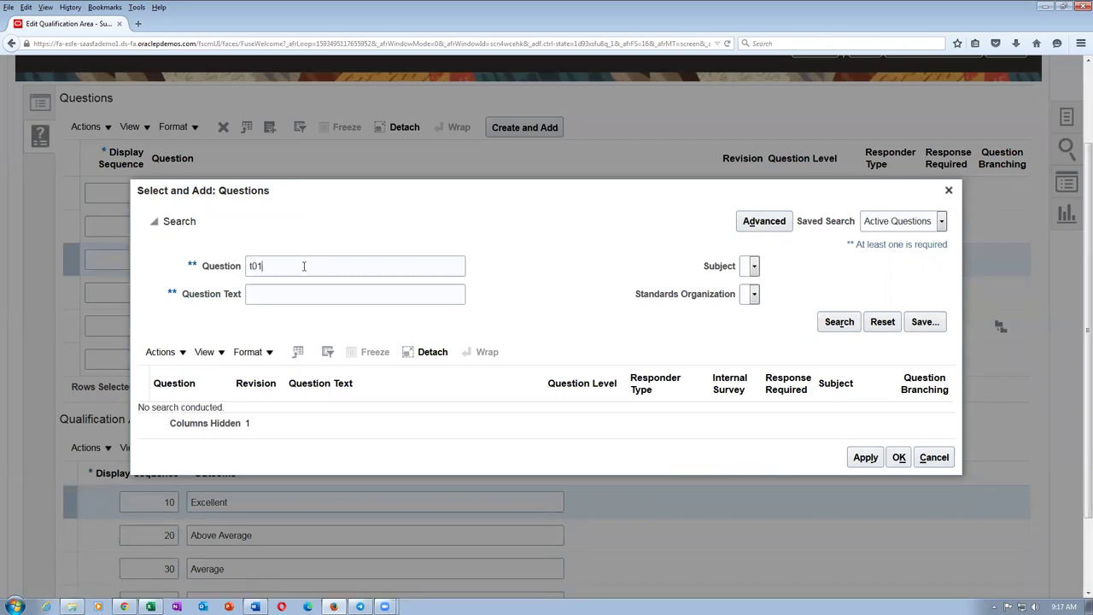
key(Return)
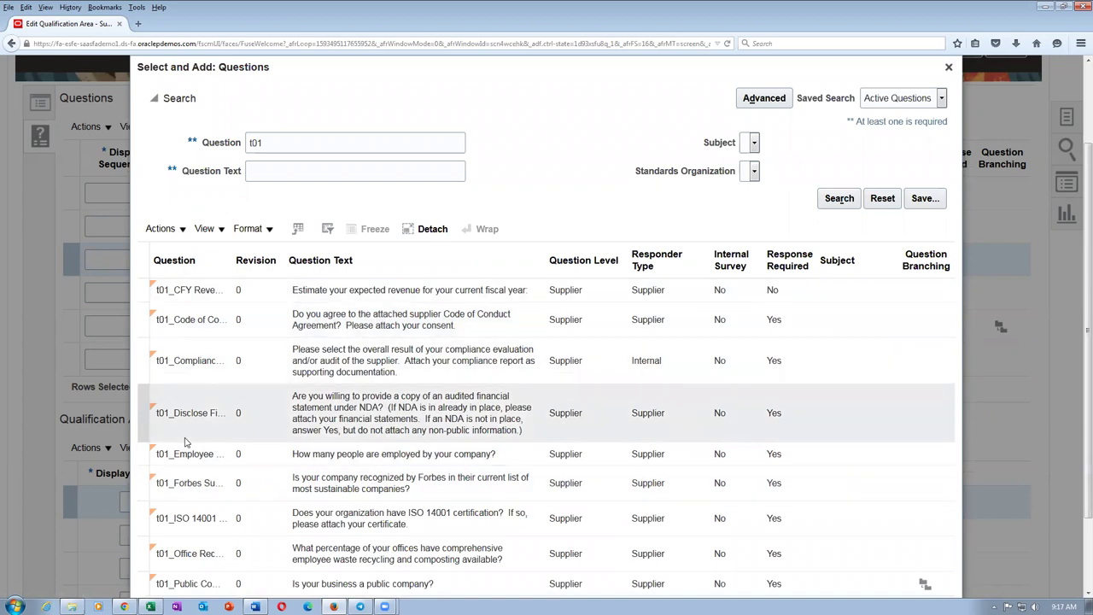
click(175, 290)
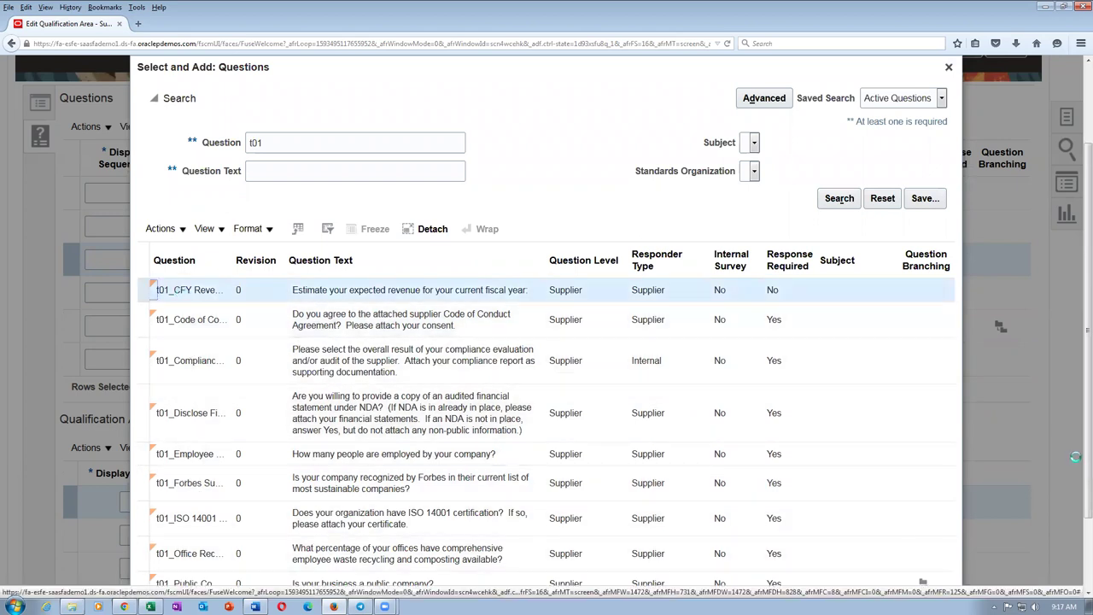
scroll(1076, 373, down, 2)
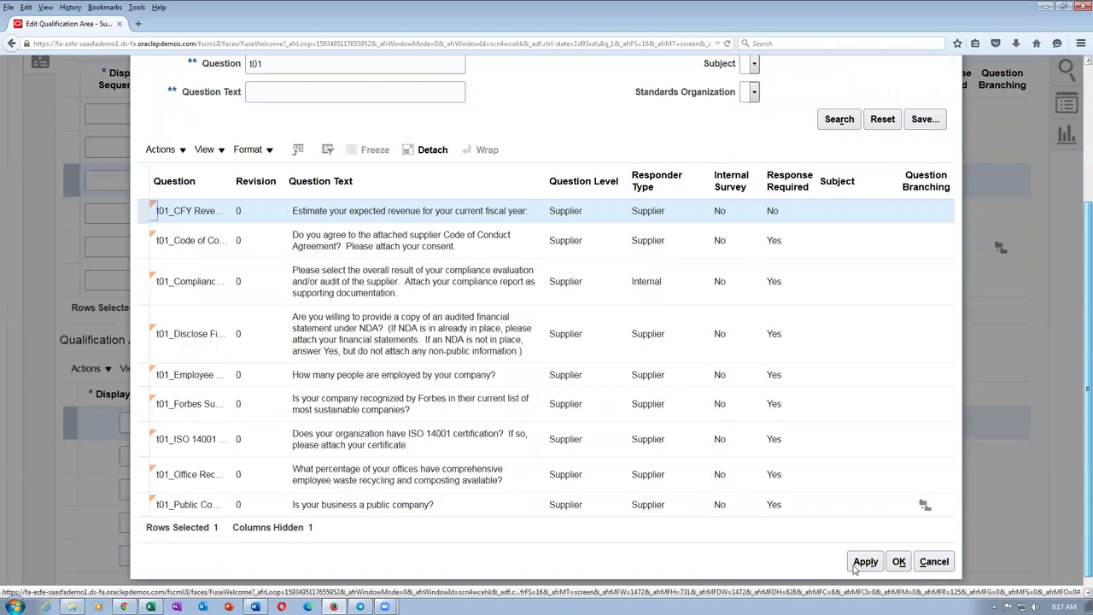
click(899, 562)
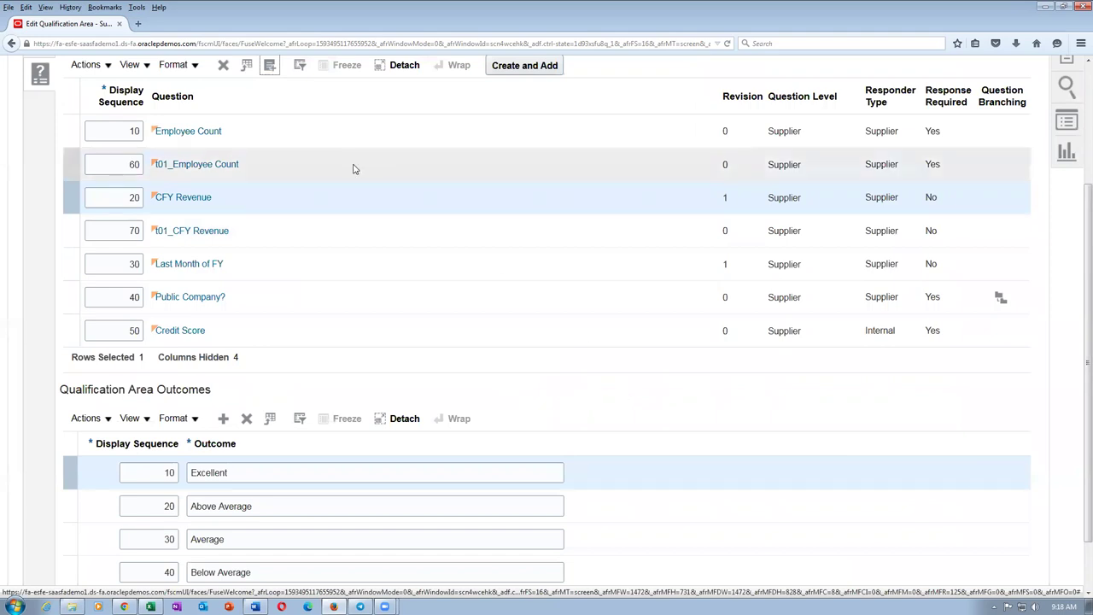
Step: Delete the Employee Count, CFY Revenue, Last Month of FY, Public Company? and Credit Score questions
click(69, 128)
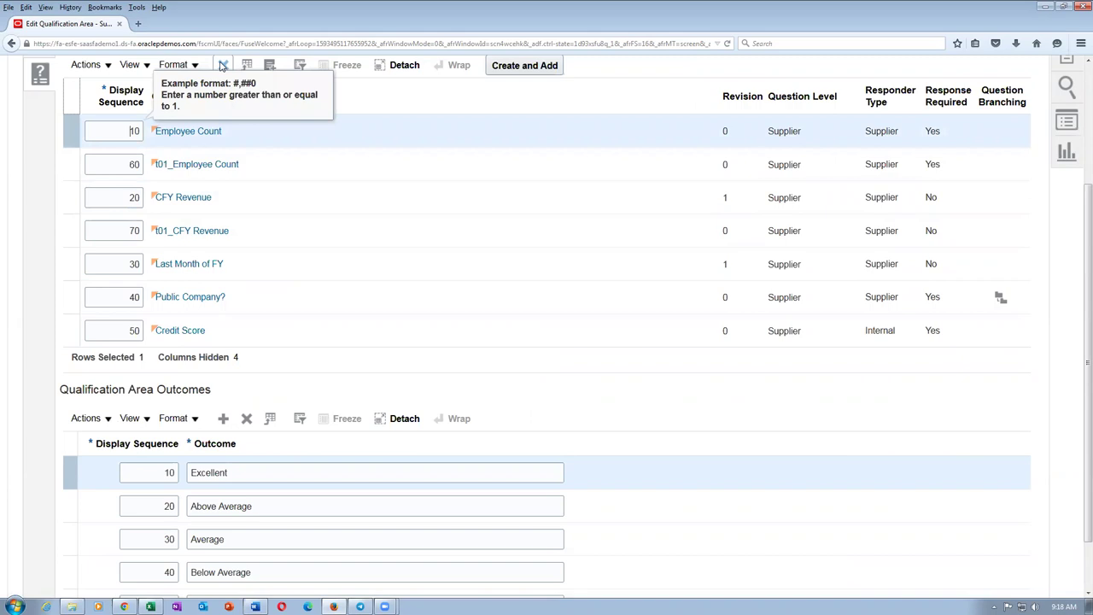
click(223, 65)
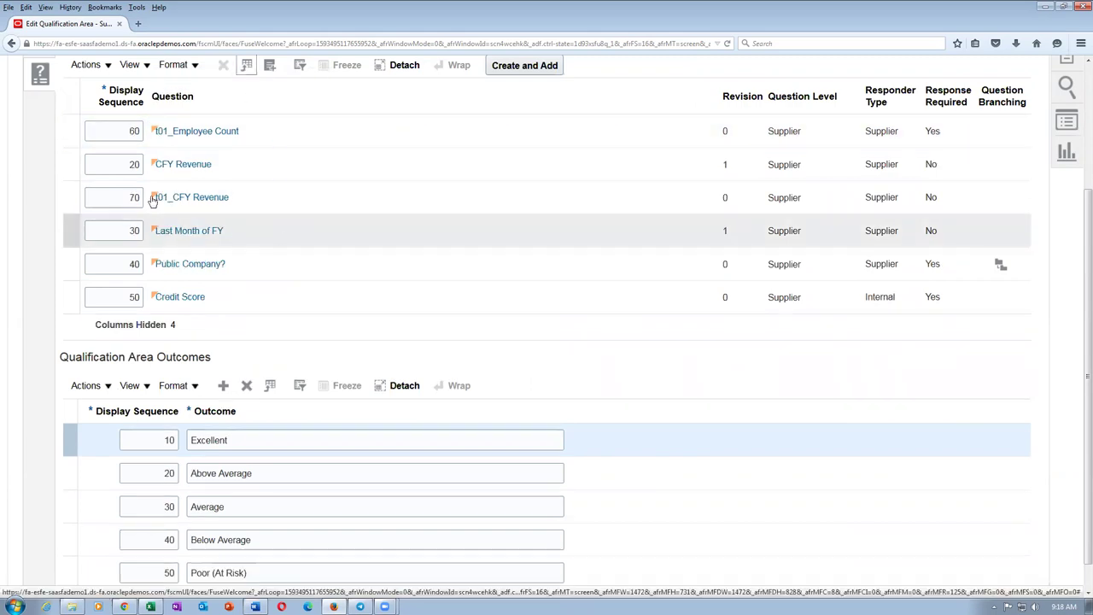
click(70, 164)
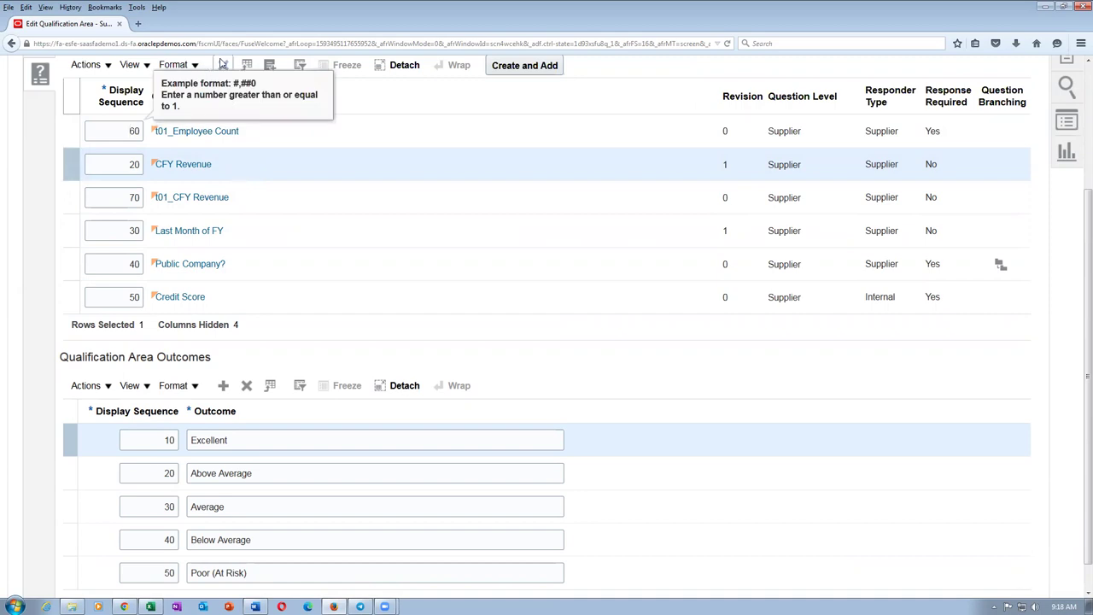
click(224, 66)
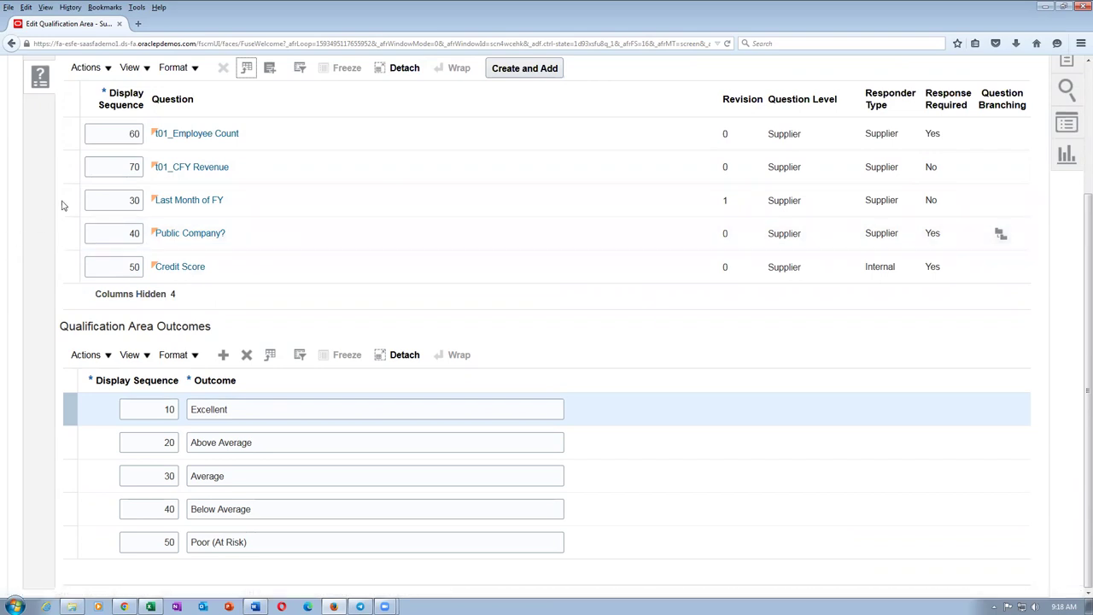
click(70, 199)
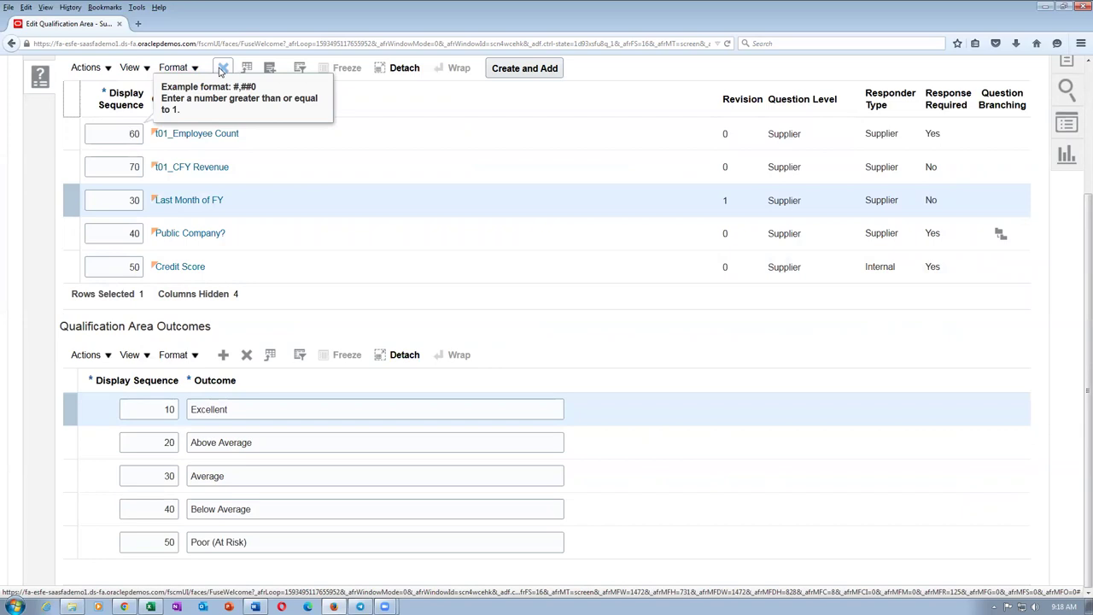
click(220, 71)
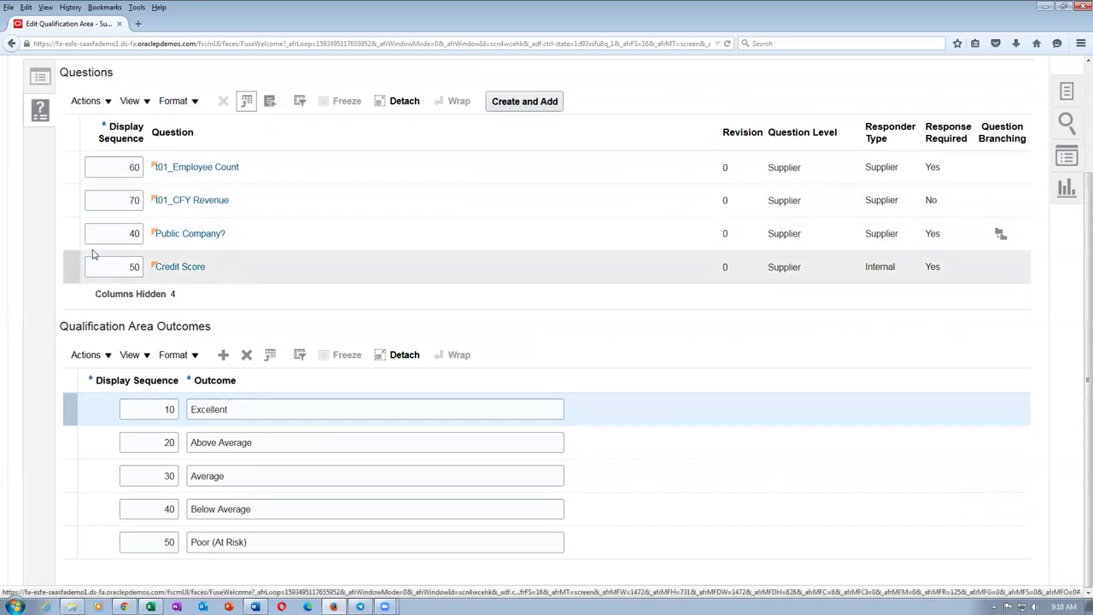
click(69, 234)
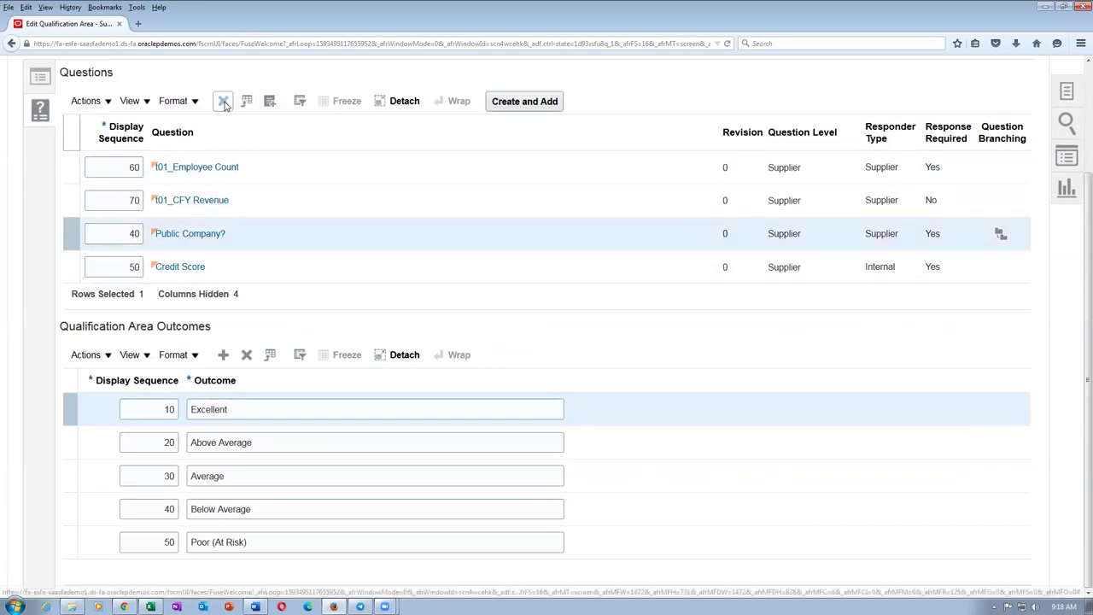
click(223, 101)
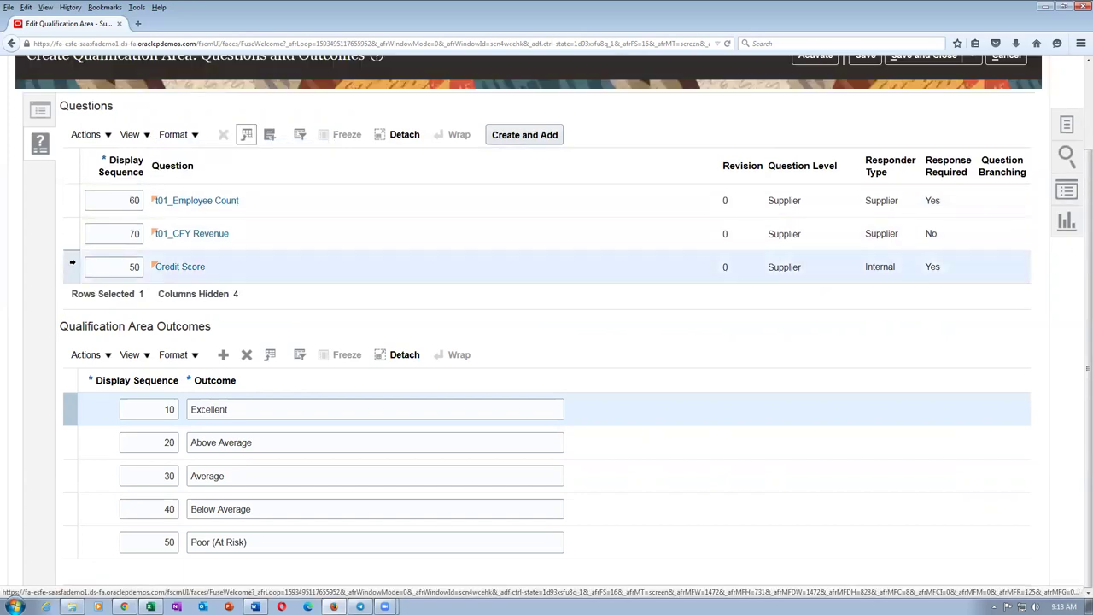
click(223, 134)
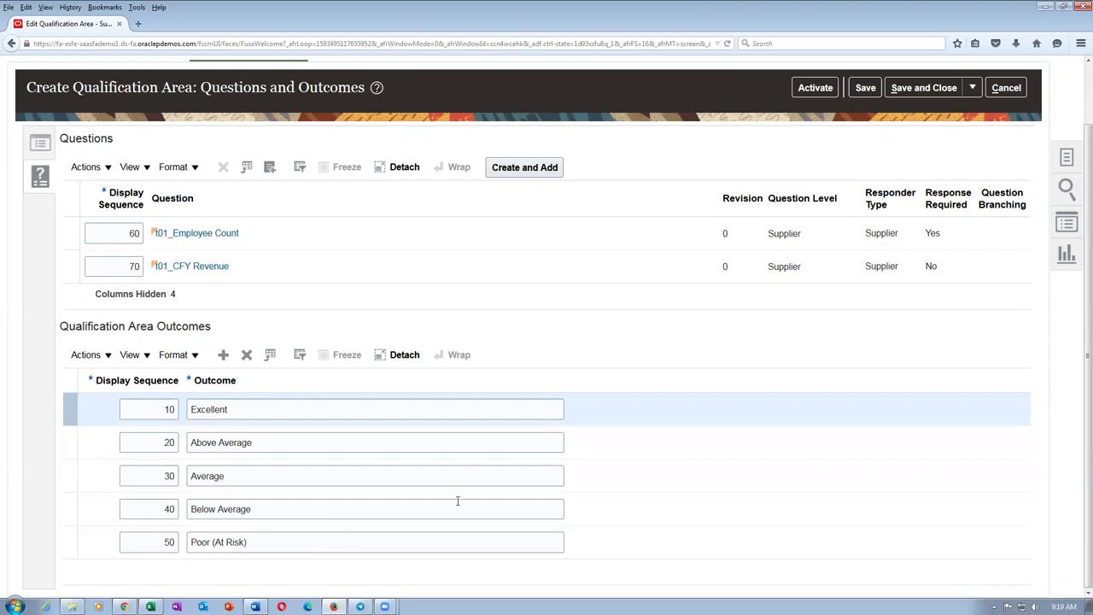
Step: Set the first question's display sequence to 10 and commit, reloading to the Procurement home page
click(292, 541)
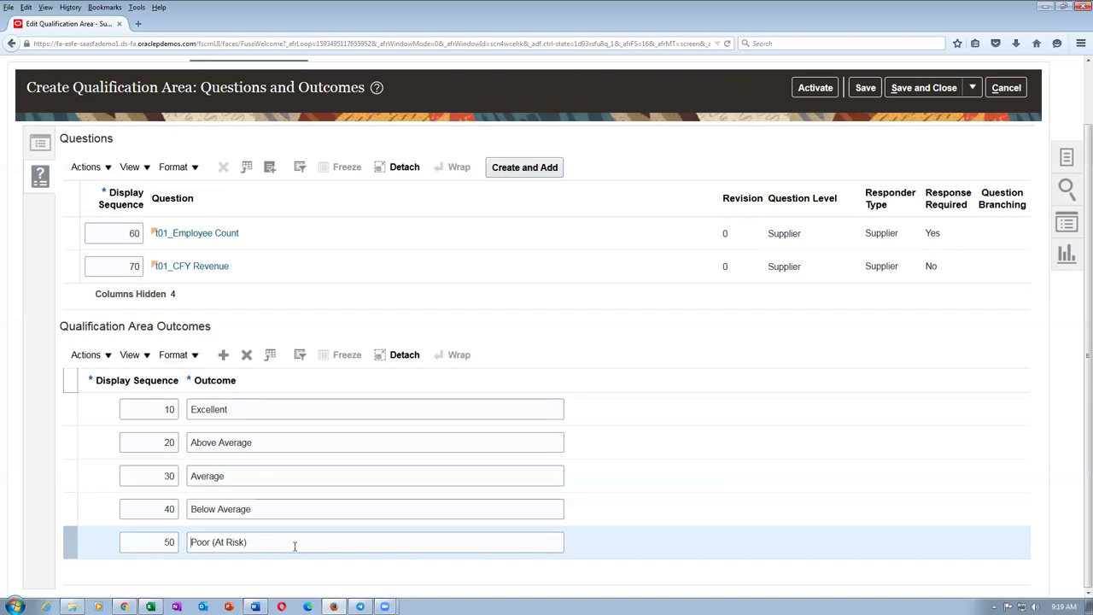
click(302, 540)
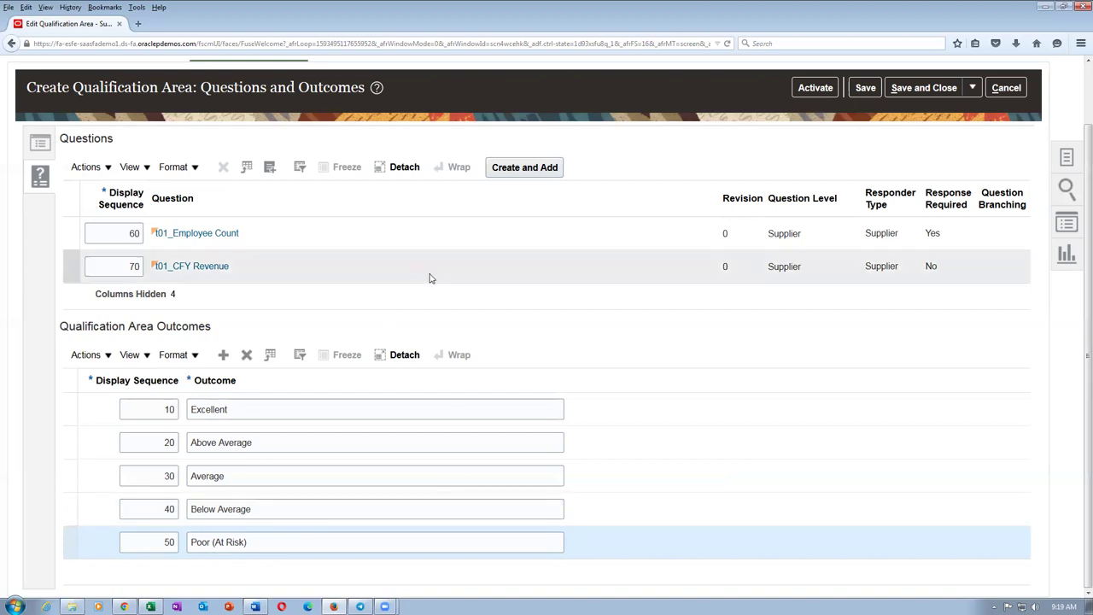
click(111, 232)
text(10)
key(Tab)
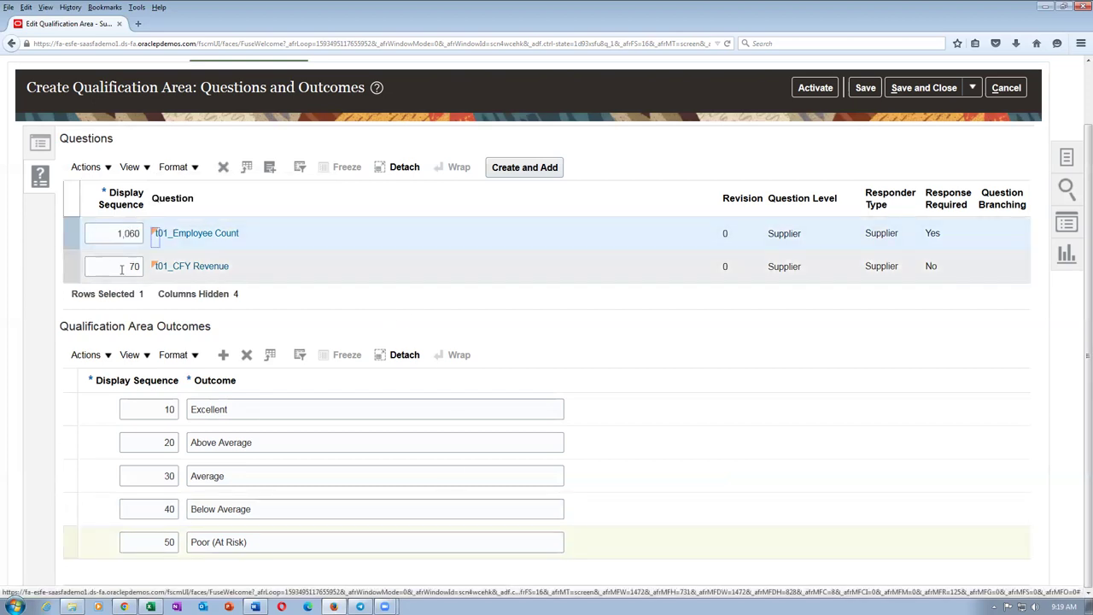
key(Return)
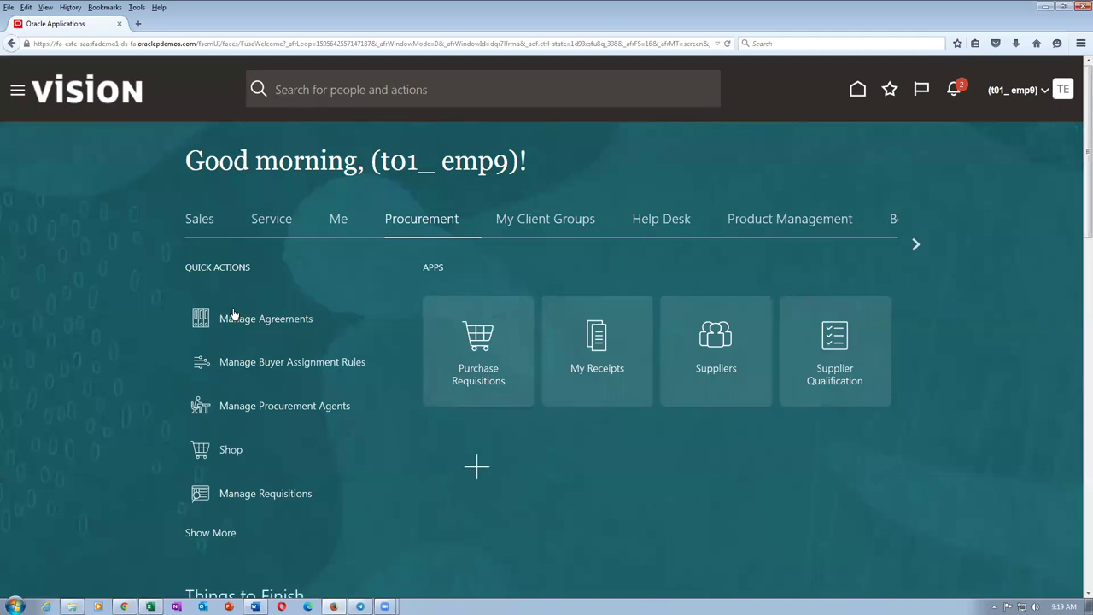
Step: Open Supplier Qualification and search the qualification areas for t0
click(843, 384)
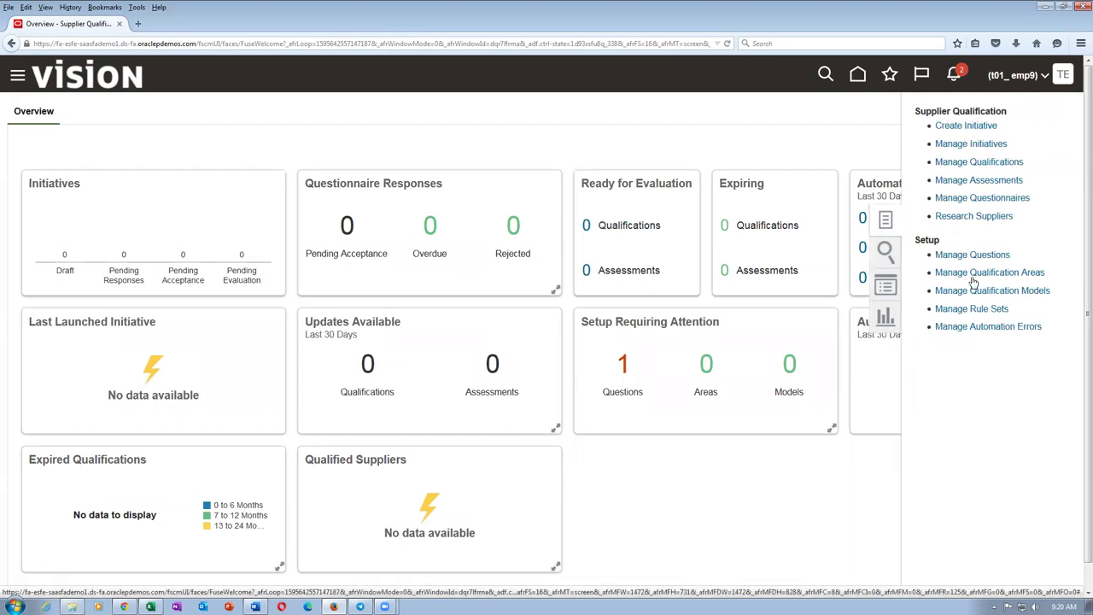
key(alt+Tab)
click(516, 293)
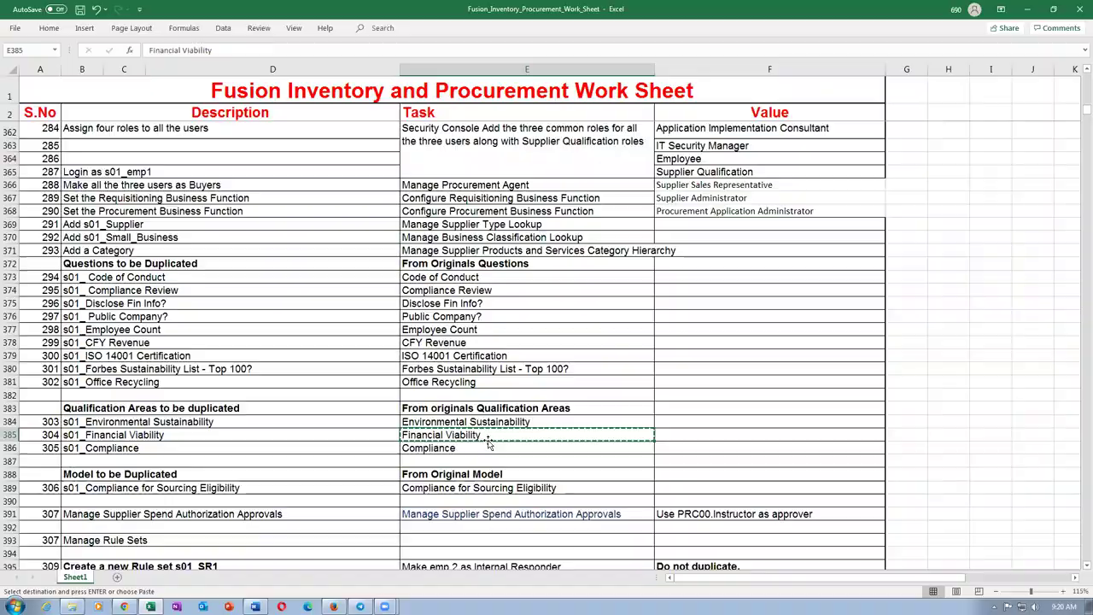
key(alt+Tab)
text(Financial Viability)
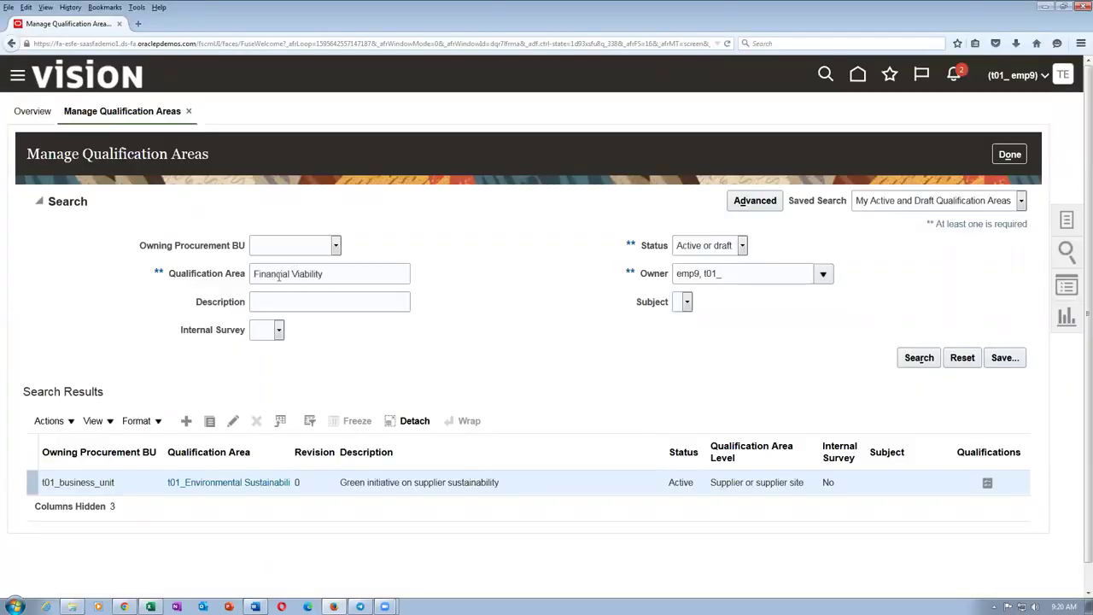
key(ctrl+a)
text(t0)
click(929, 358)
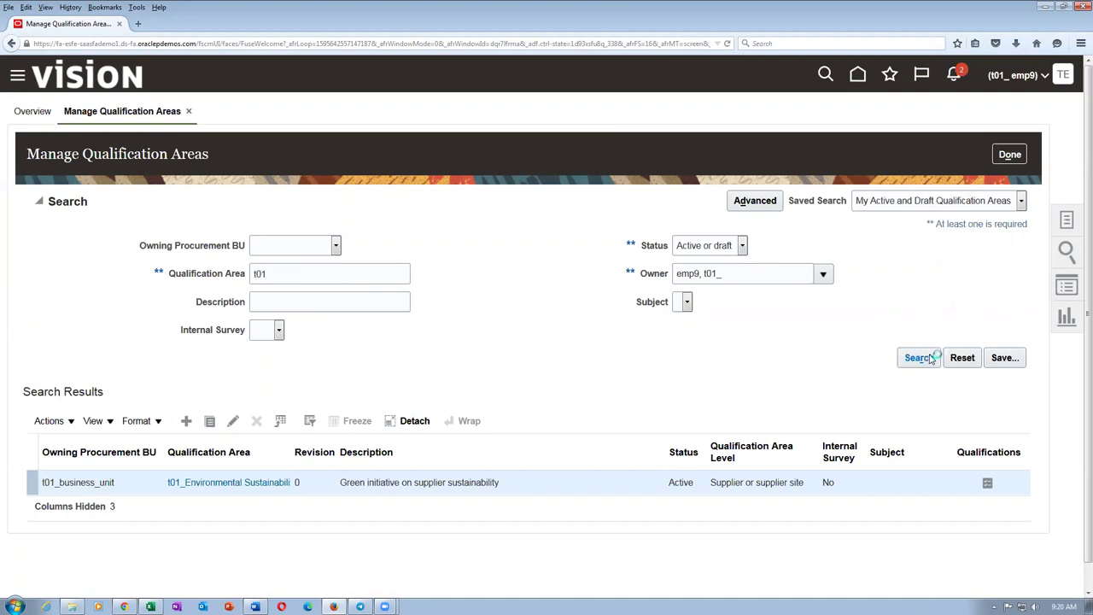
click(171, 484)
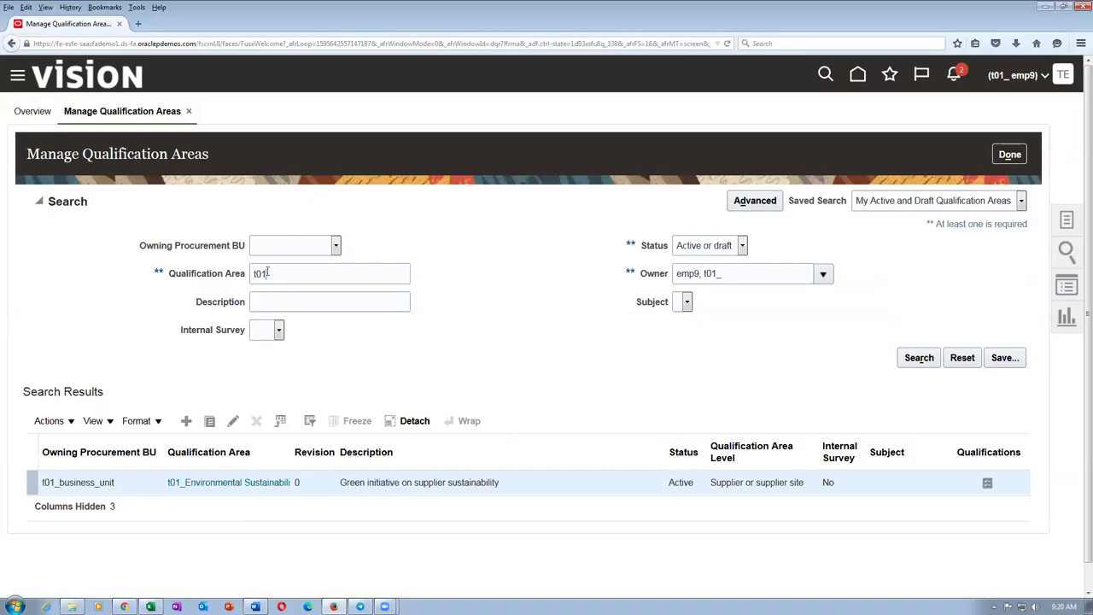
Step: Search for Financial Viability with the owner filter cleared to list it across all owners
double_click(267, 272)
text(Financial Viability)
click(919, 357)
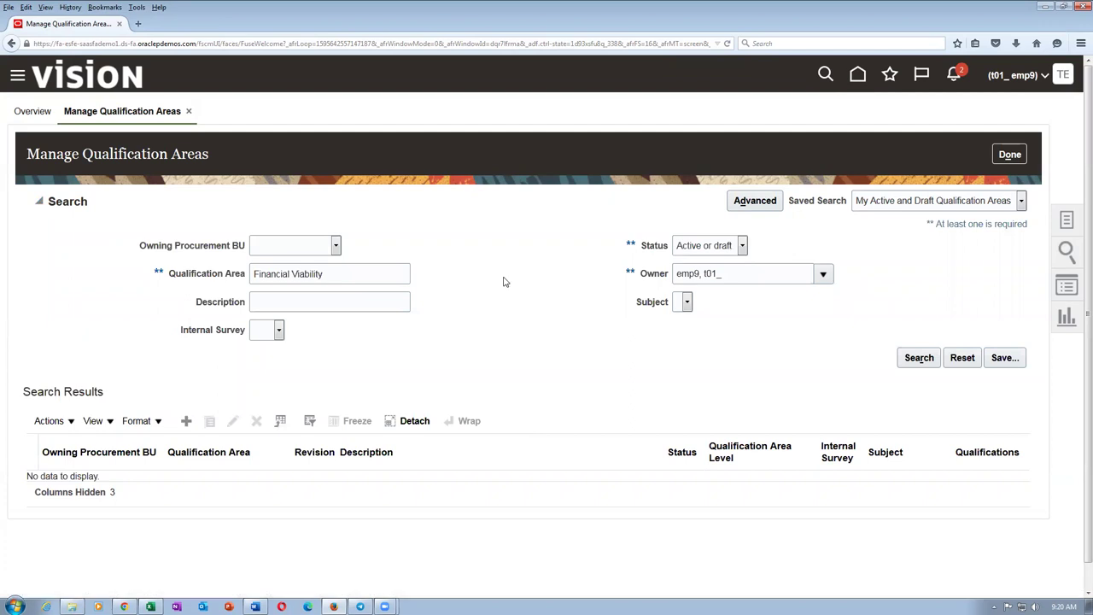
triple_click(742, 273)
key(BackSpace)
click(919, 358)
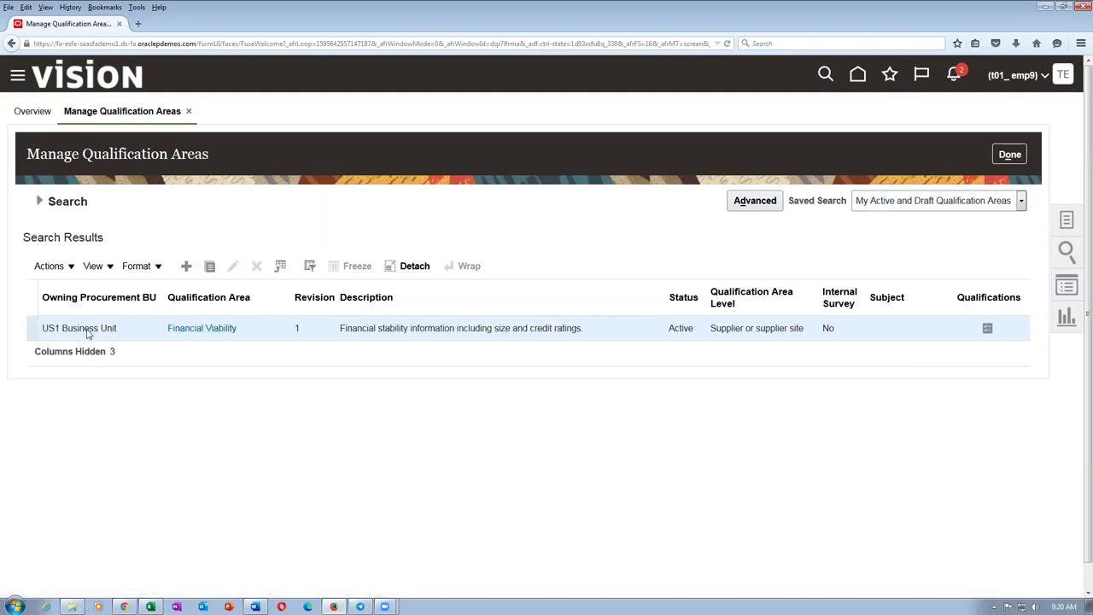
Step: Duplicate Financial Viability and name the copy t01_Financial Viability
click(209, 265)
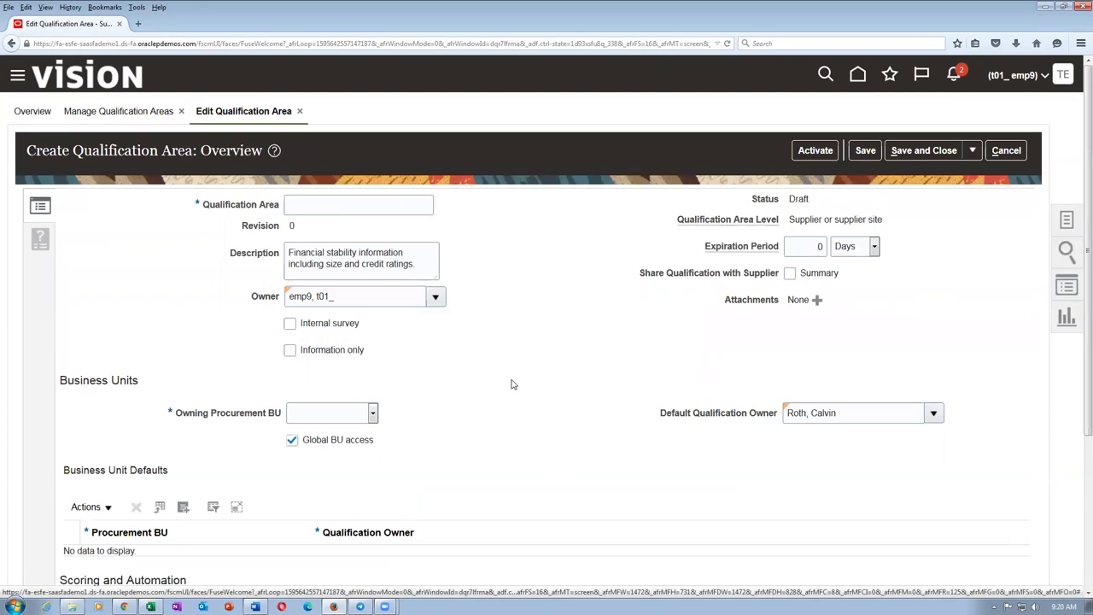
click(322, 206)
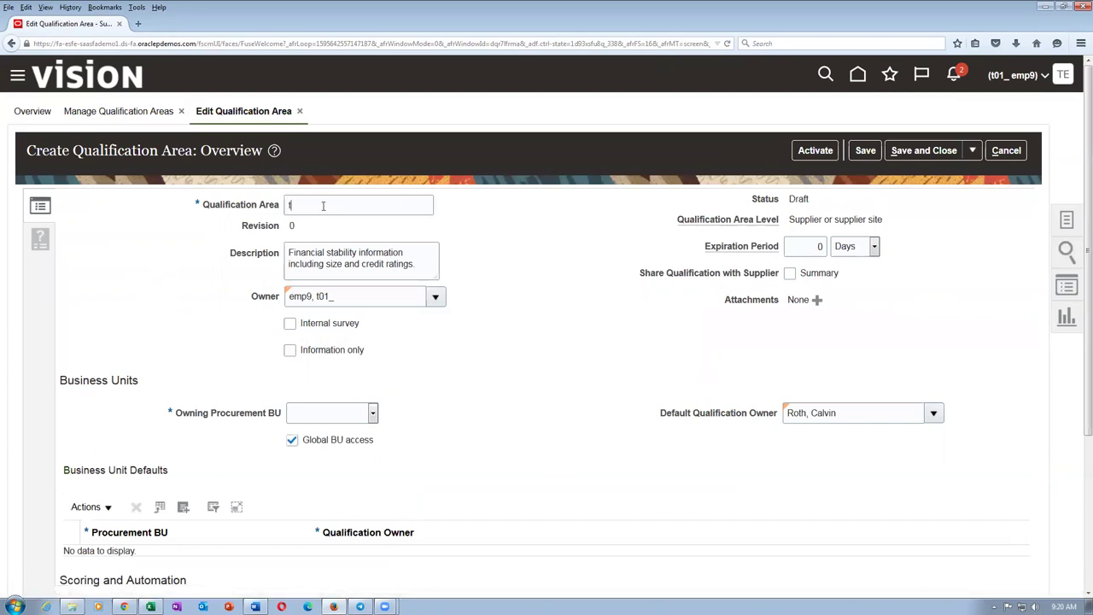
text(t01_Financial Viability)
Step: Set owning BU to t01_business_unit and the signed-in user as default owner, then save
key(ctrl+a)
key(BackSpace)
click(299, 416)
click(328, 434)
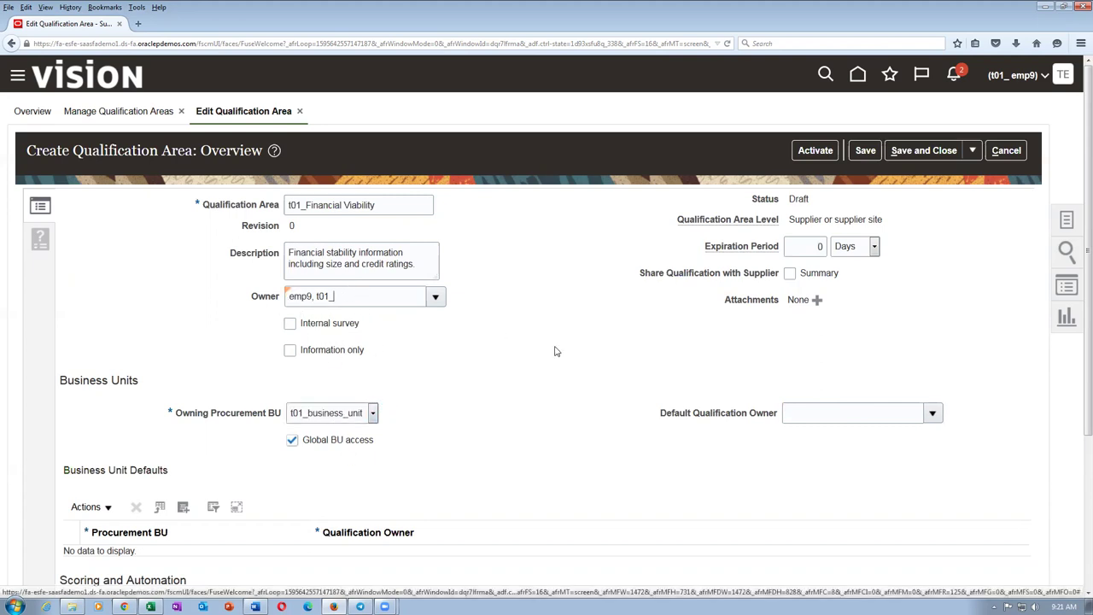
click(826, 417)
text(emp9, t01_)
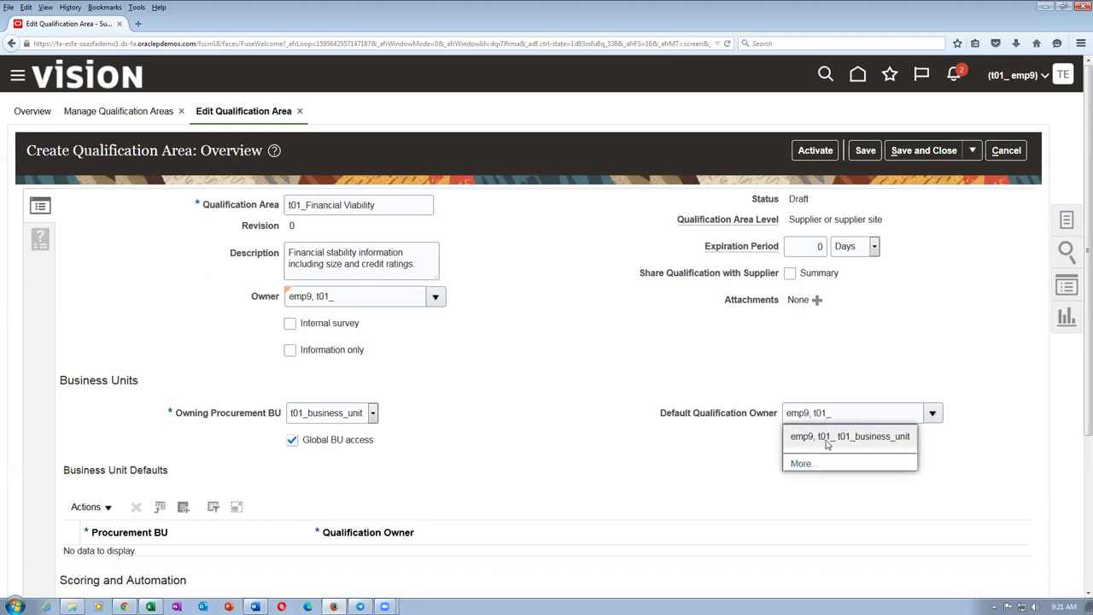
click(827, 437)
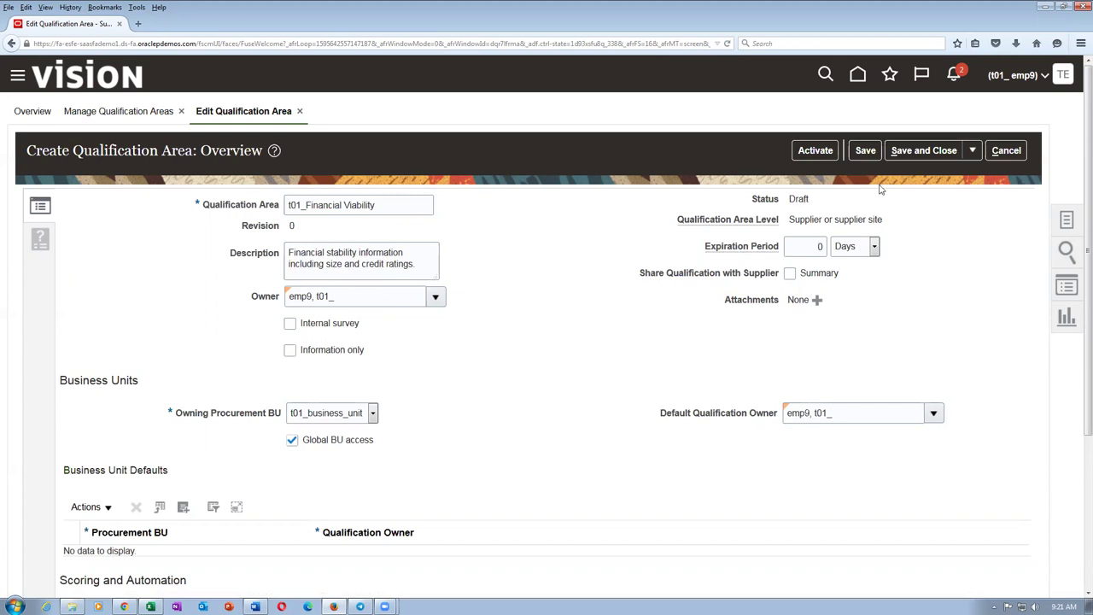
click(865, 150)
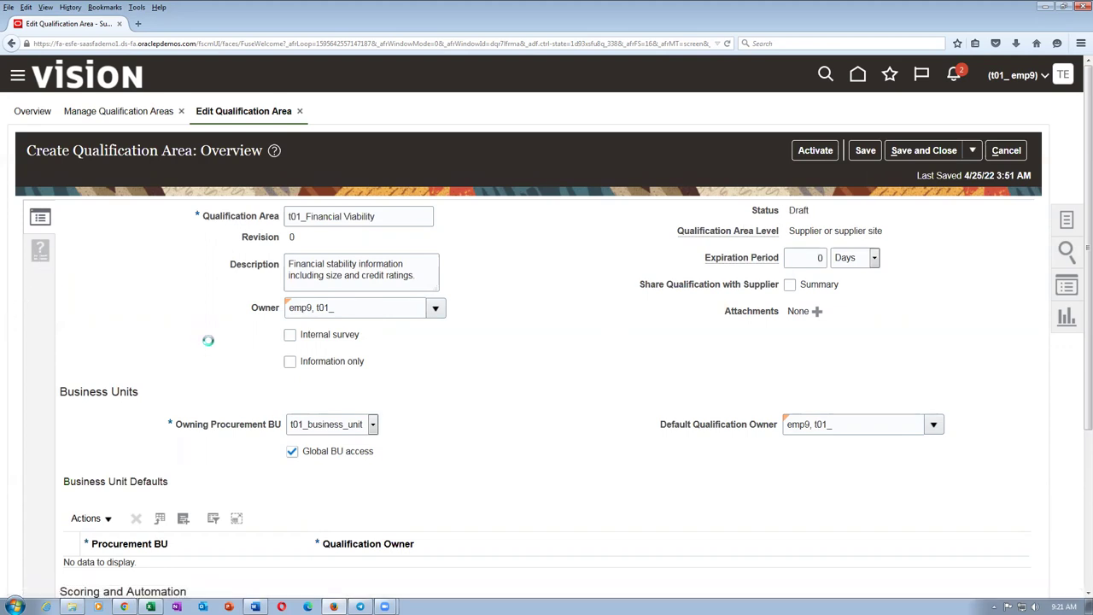
Step: Search questions for t0 and add t01_Employee Count to t01_Financial Viability
click(263, 306)
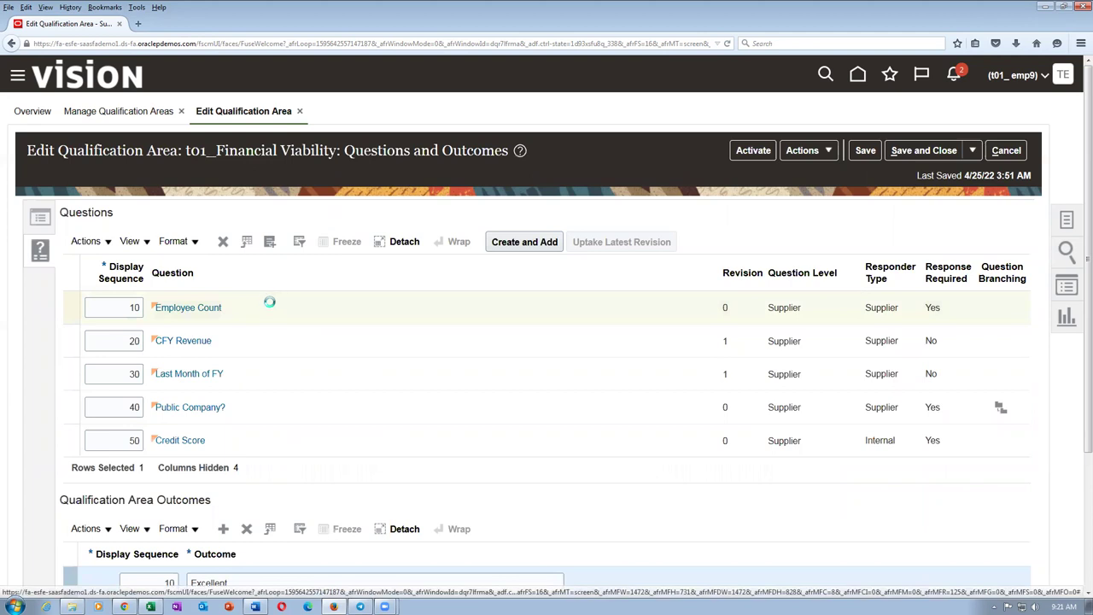
click(247, 241)
text(t01)
key(Return)
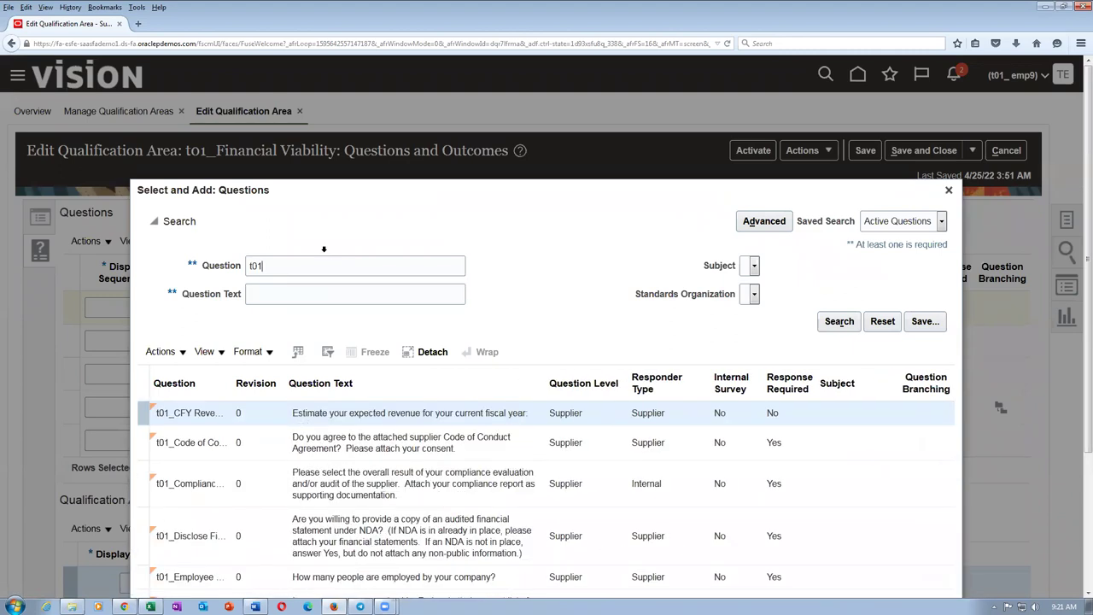
click(197, 455)
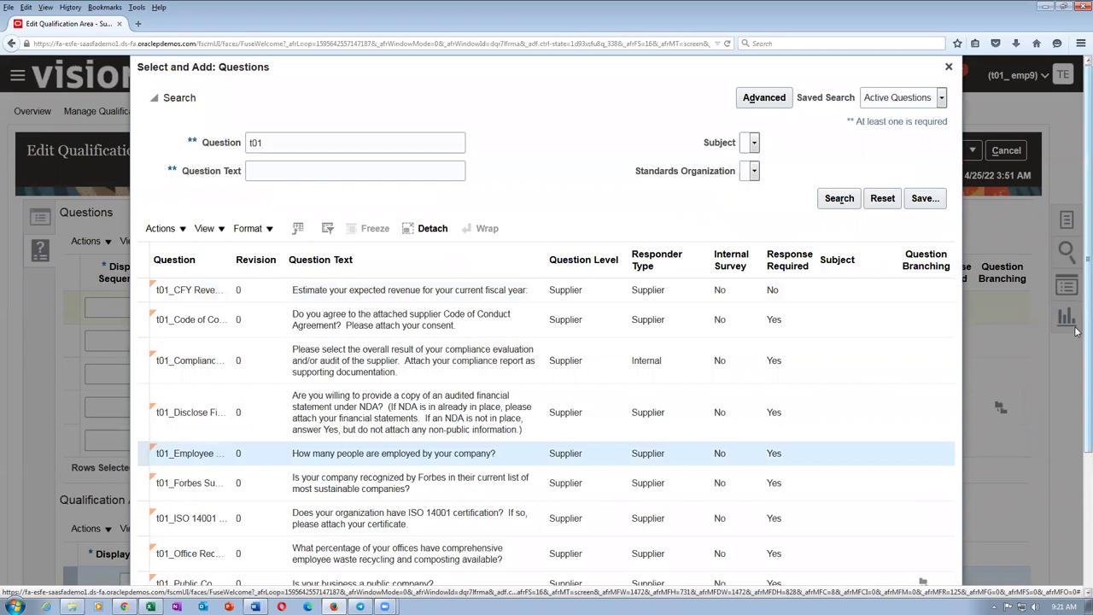
scroll(922, 493, down, 2)
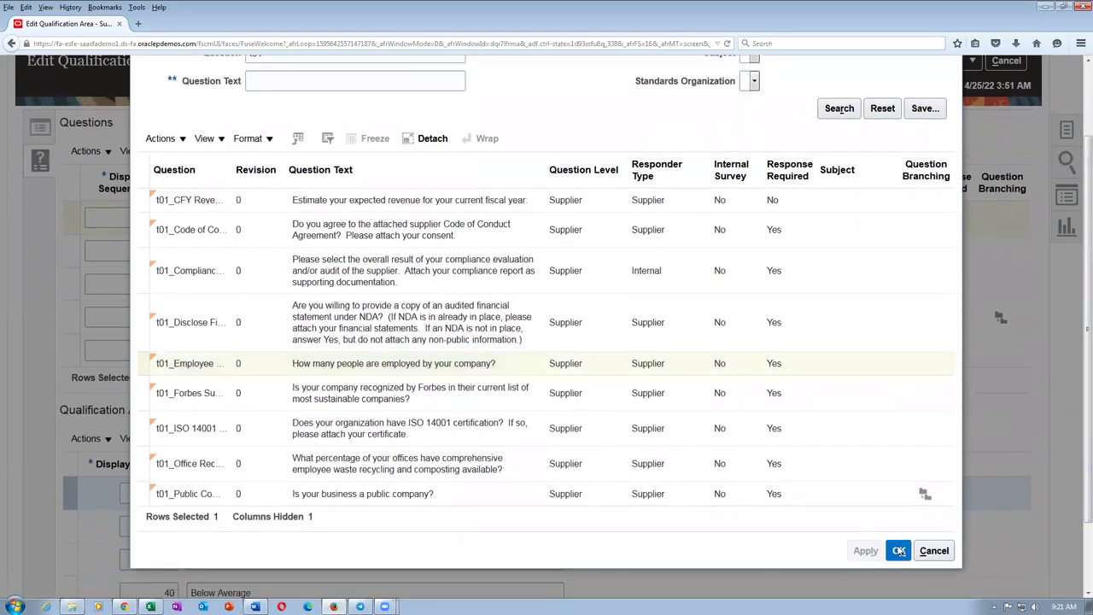
click(898, 551)
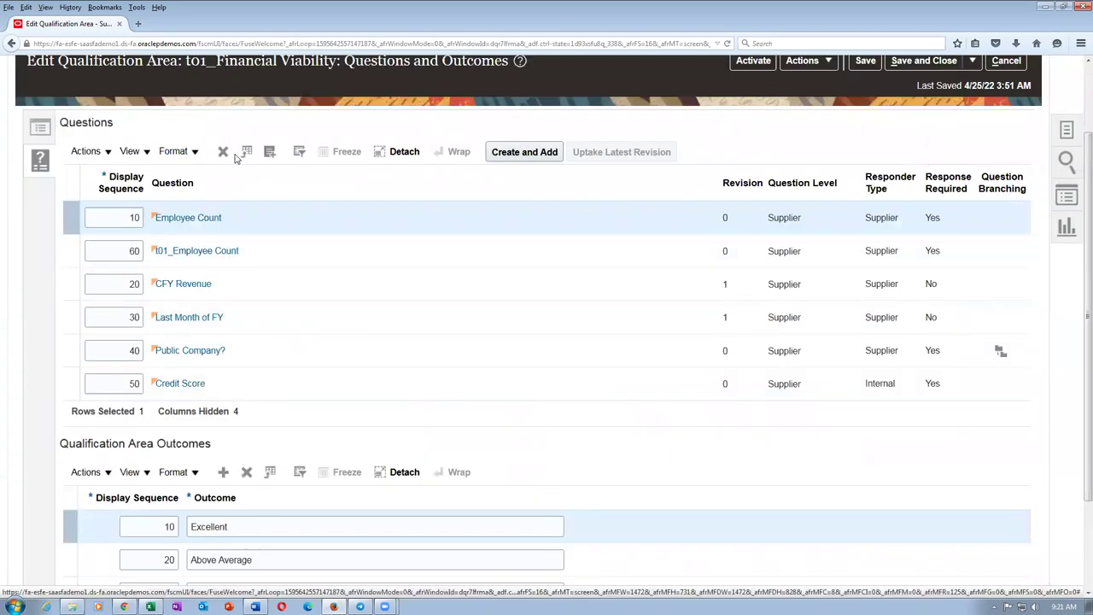
Step: Search t01 again and add the t01_CFY Revenue question
click(269, 152)
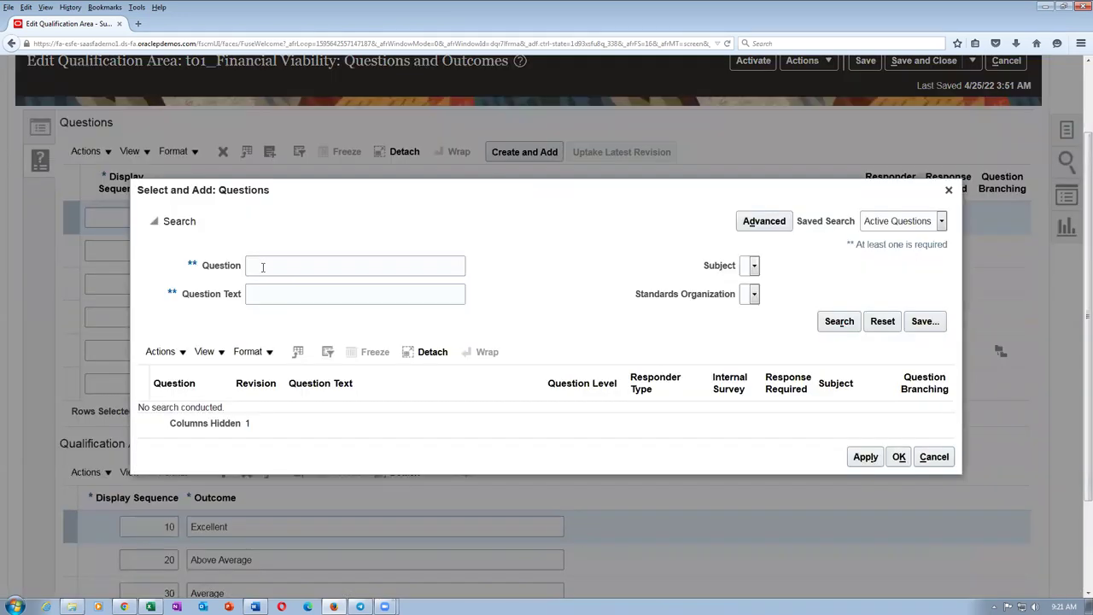
click(283, 265)
text(t01)
key(Return)
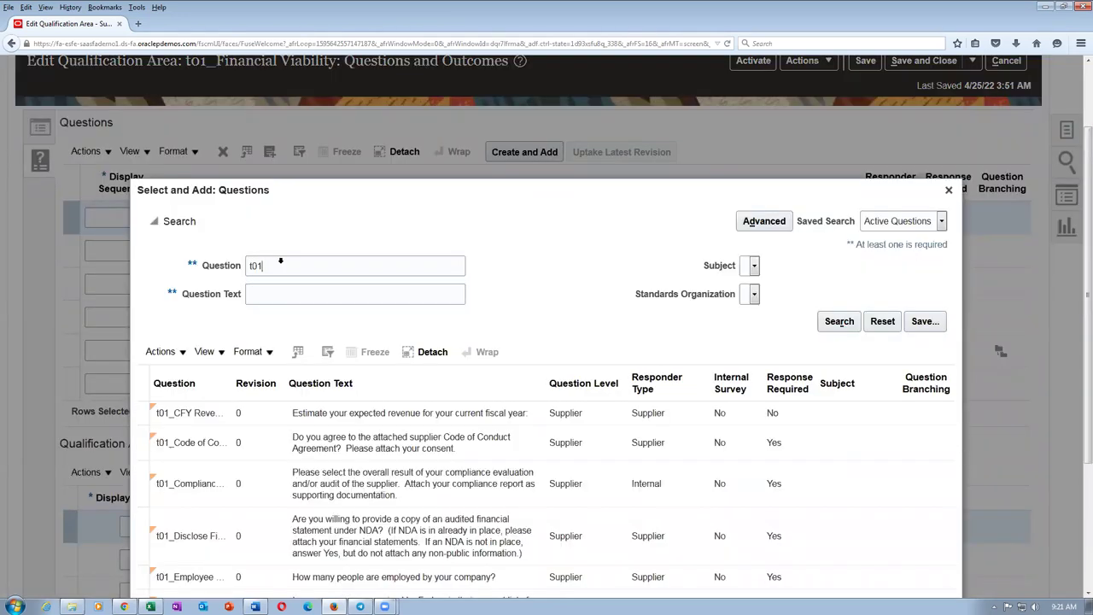
click(221, 294)
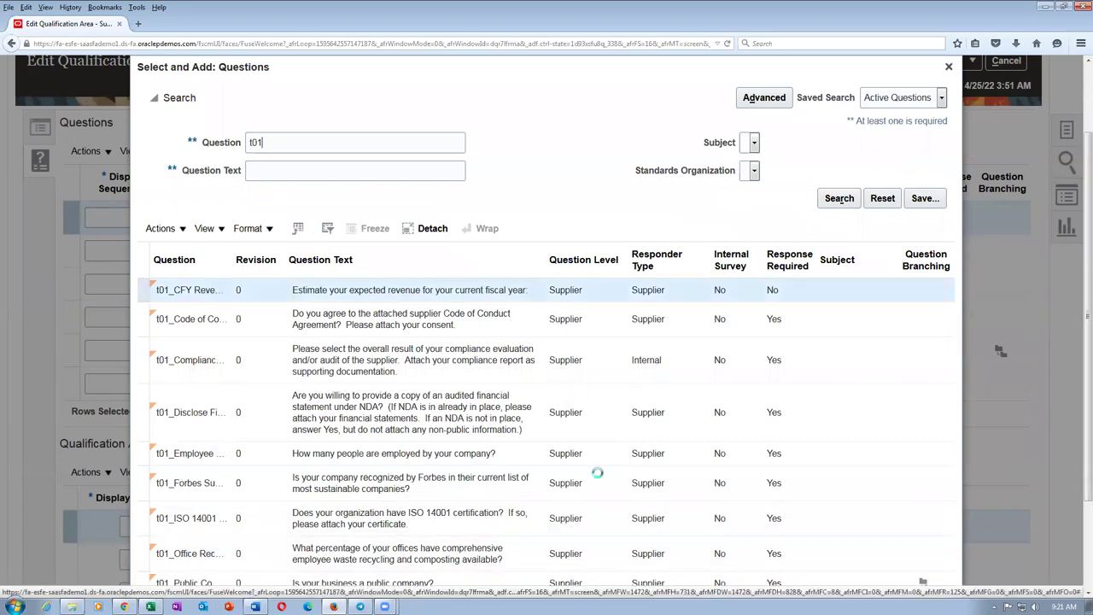
scroll(923, 564, down, 3)
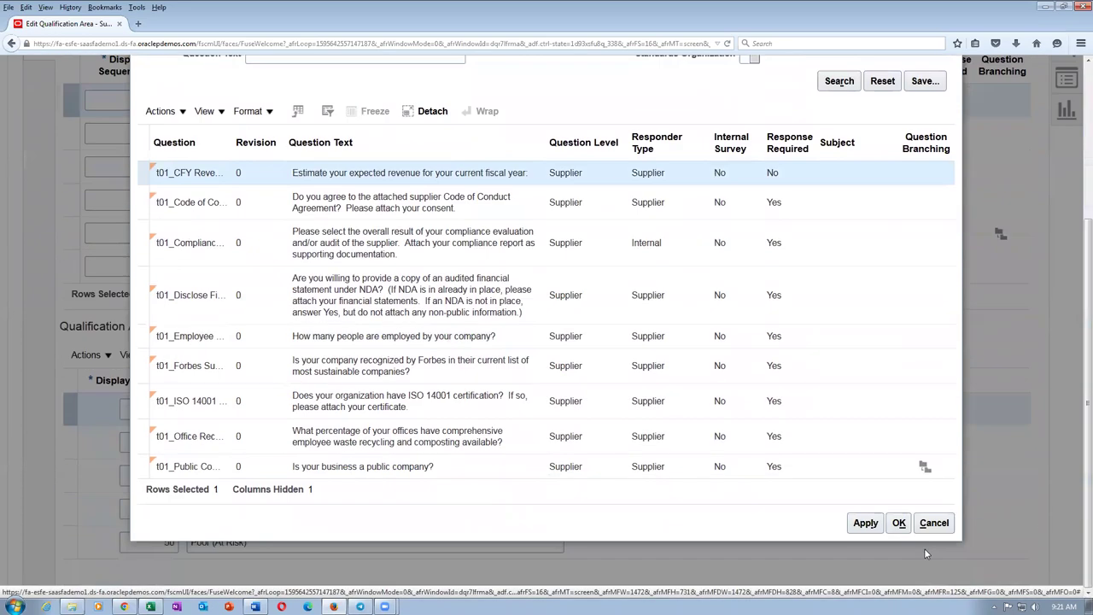
click(864, 523)
click(898, 523)
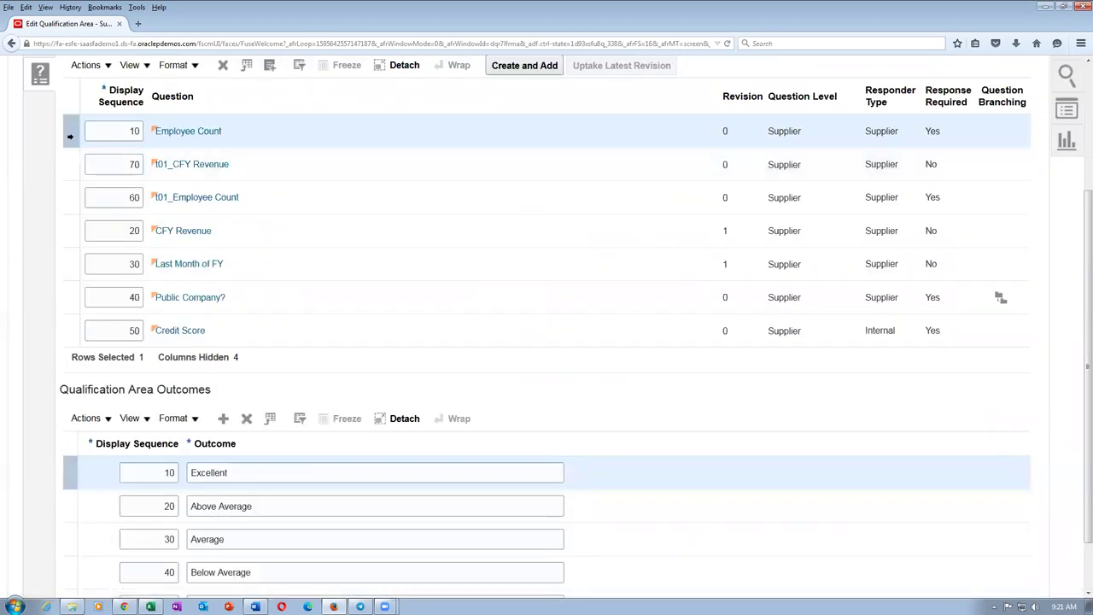
Step: Delete Employee Count, CFY Revenue, Last Month of FY, Public Company? and Credit Score, leaving the two t01 questions
click(223, 67)
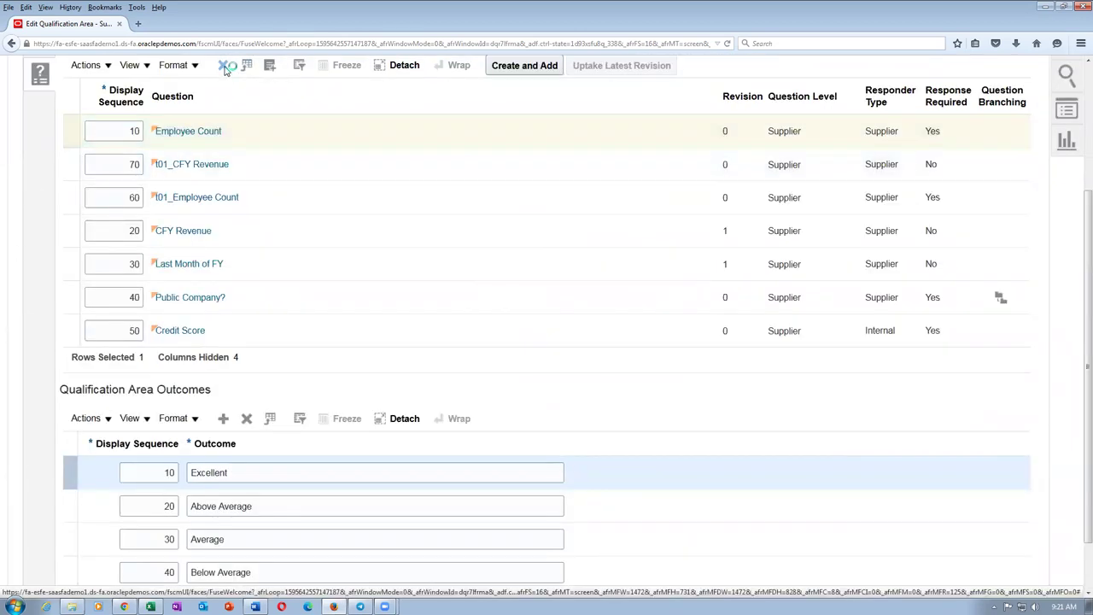
click(66, 197)
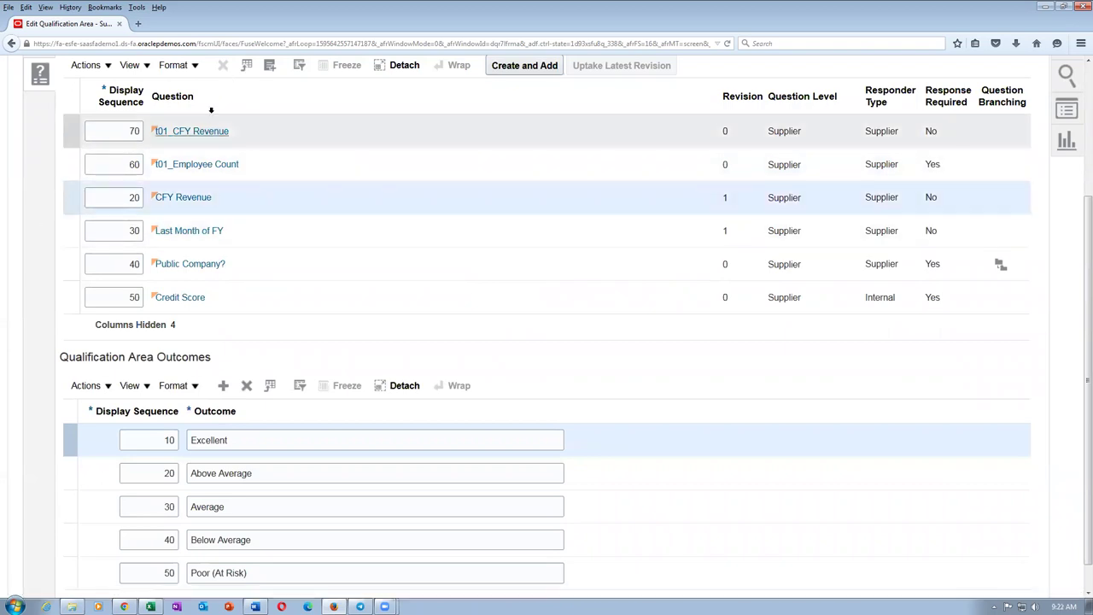
click(225, 69)
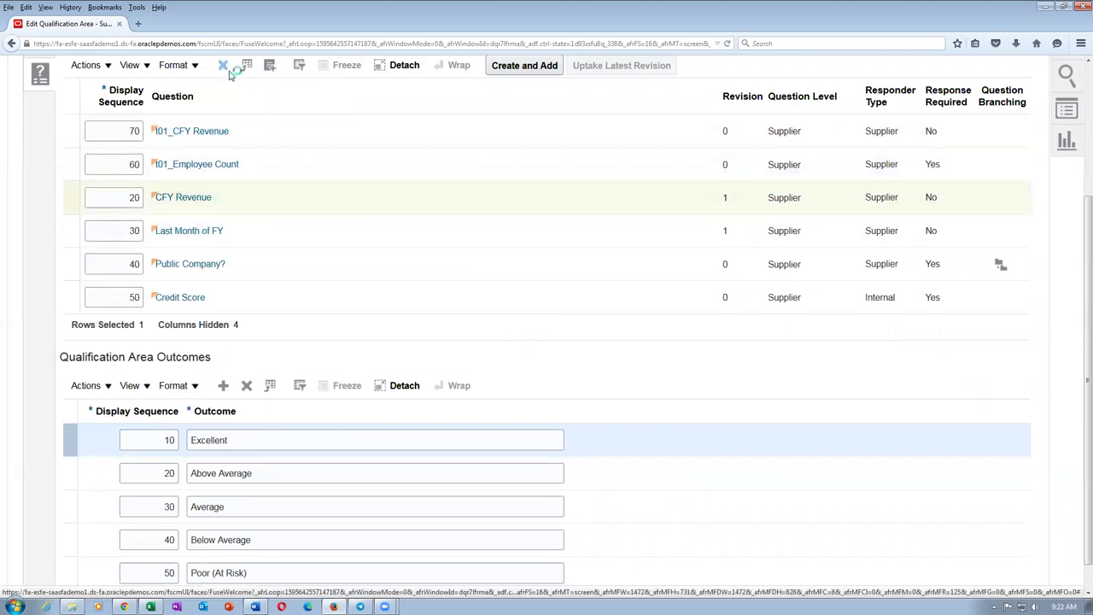
click(71, 203)
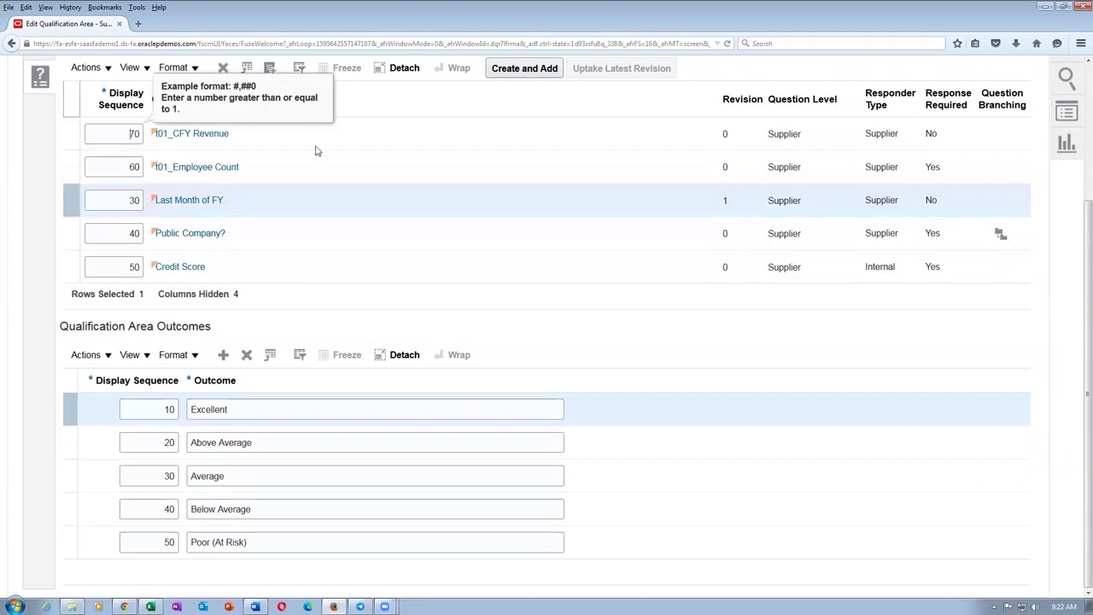
key(Delete)
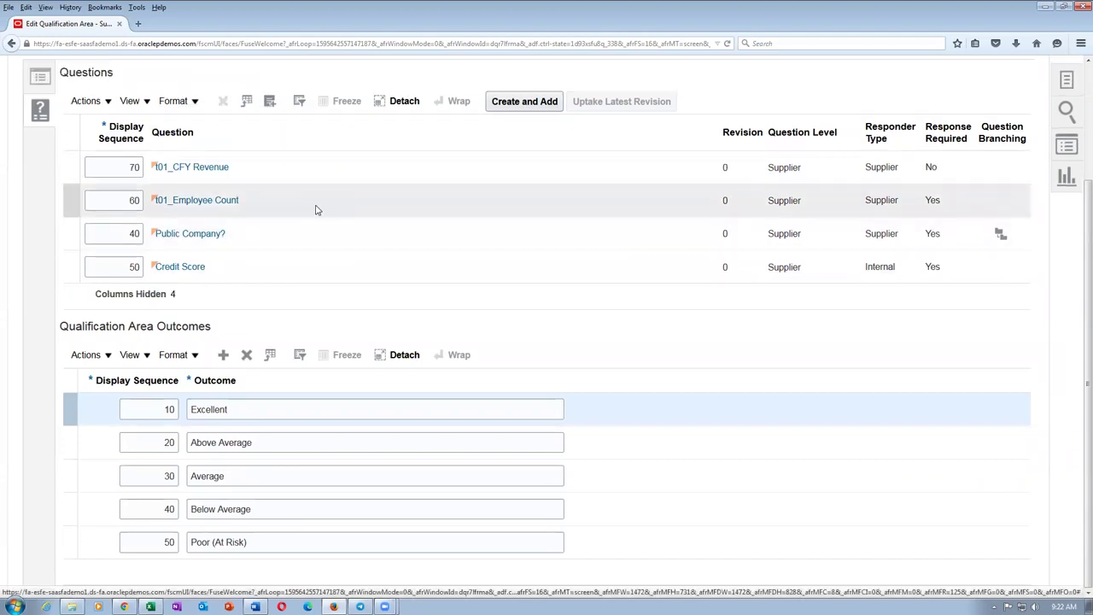
click(75, 230)
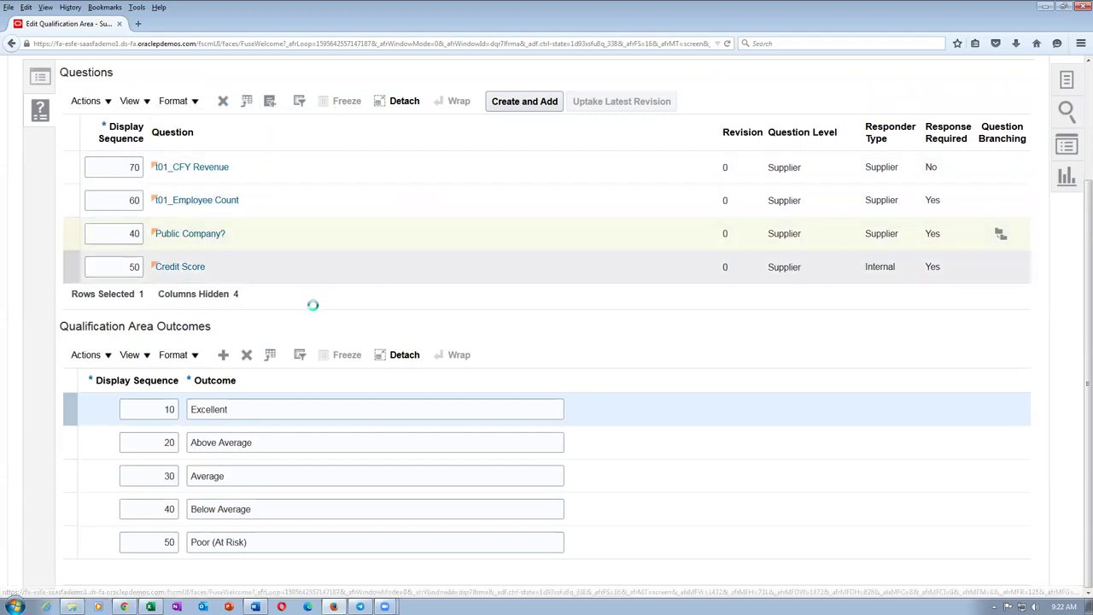
key(Delete)
click(70, 270)
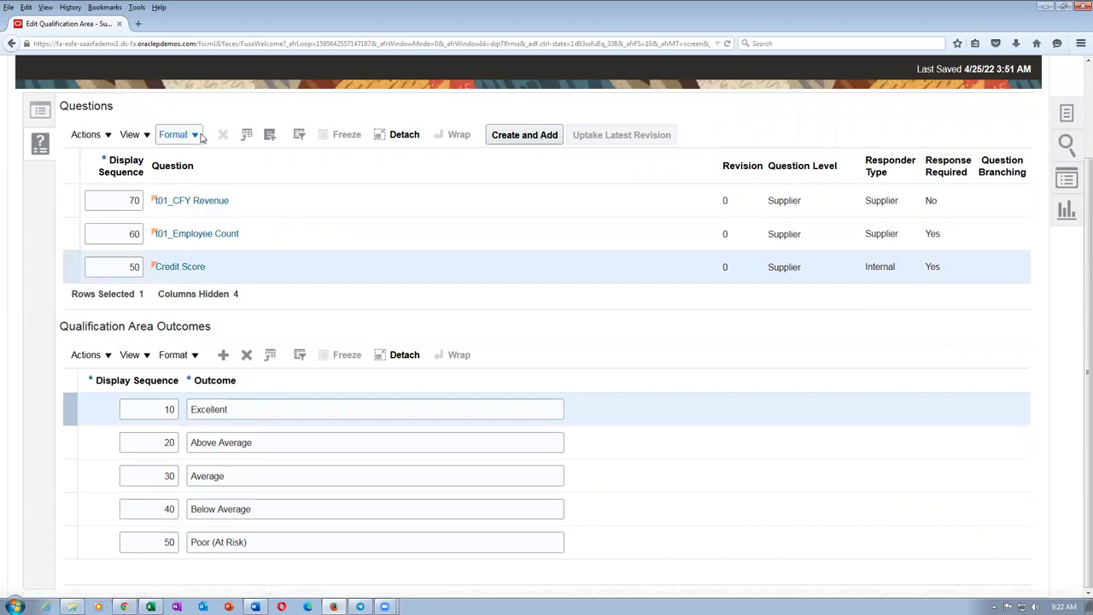
key(Delete)
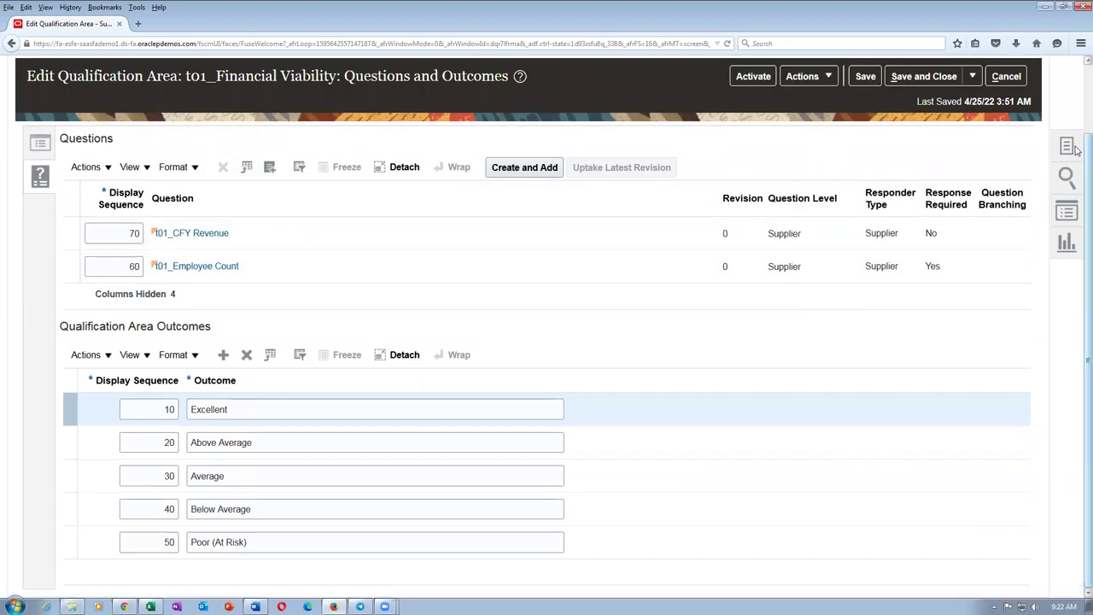
click(198, 416)
Step: Prefix all five outcomes, Excellent through Poor (At Risk), with t01_, then save and activate
text(t01_)
click(193, 442)
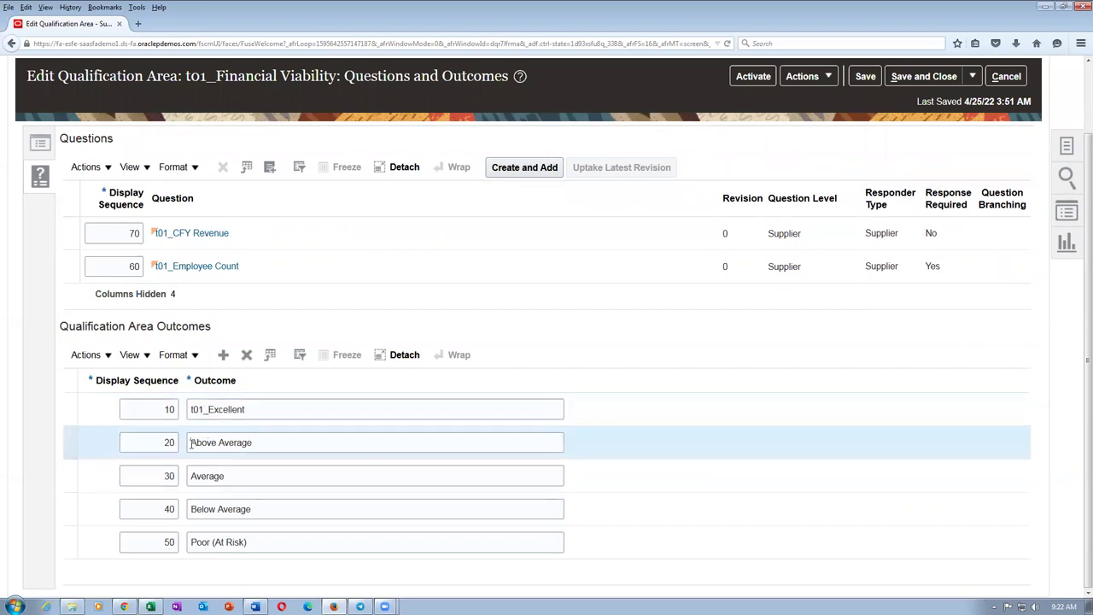
text(t01_)
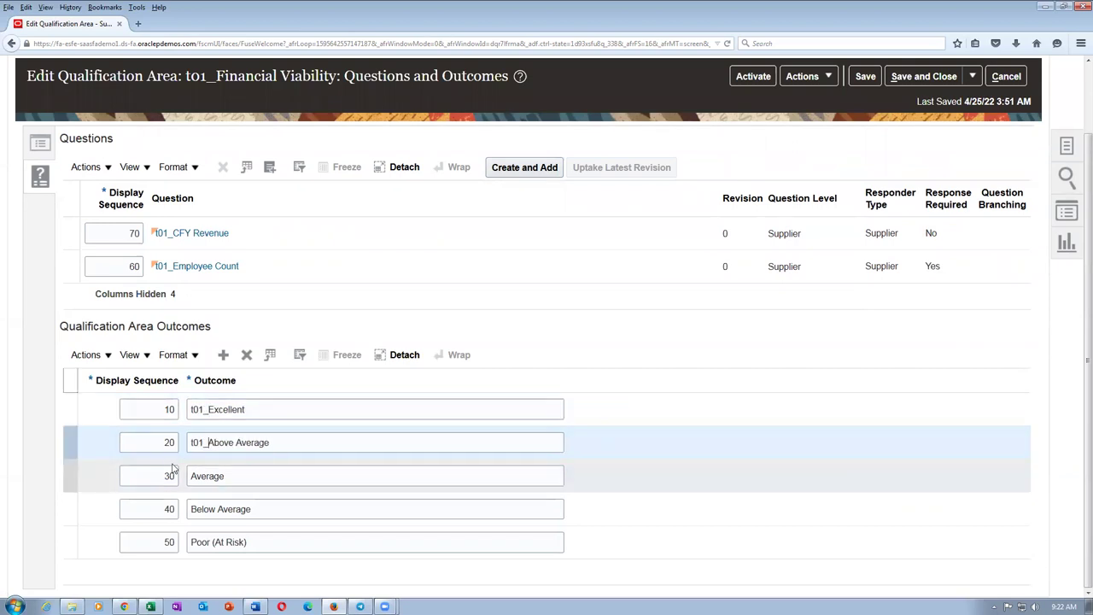
click(192, 476)
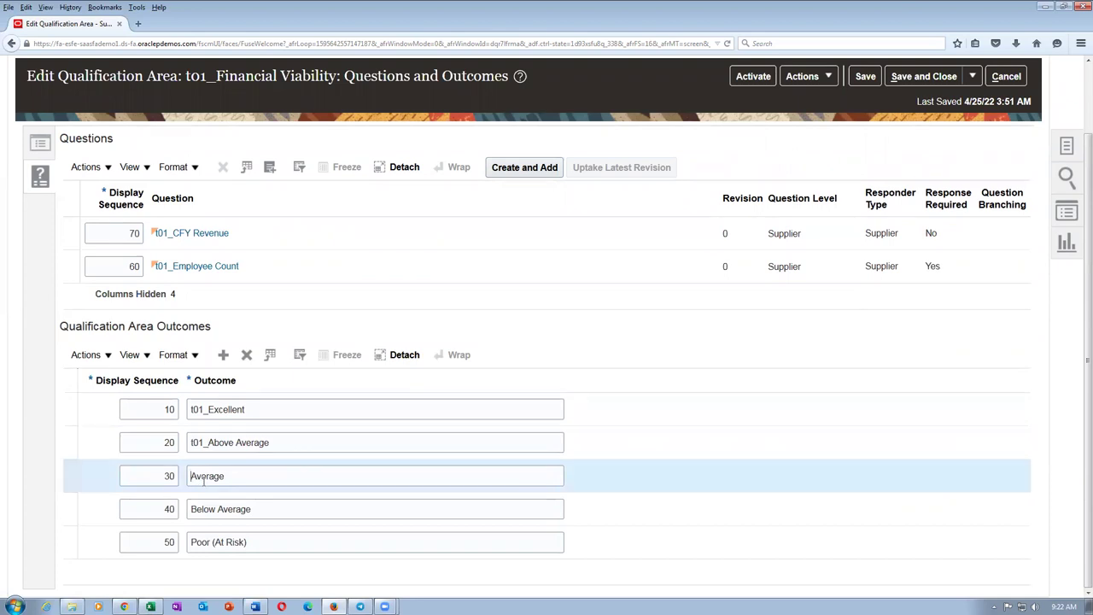
text(t01_)
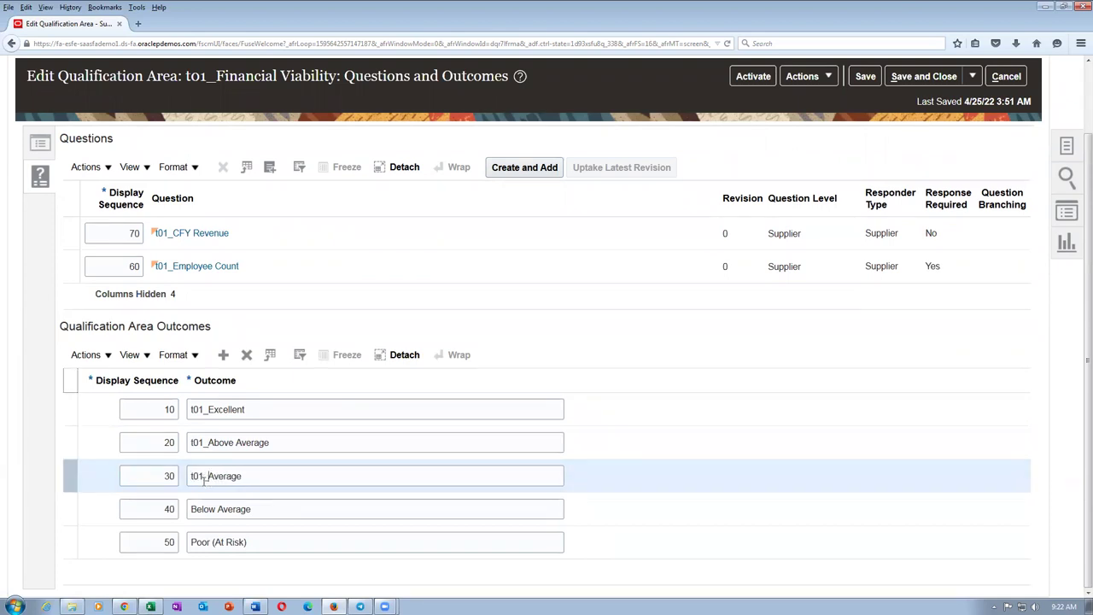
click(193, 509)
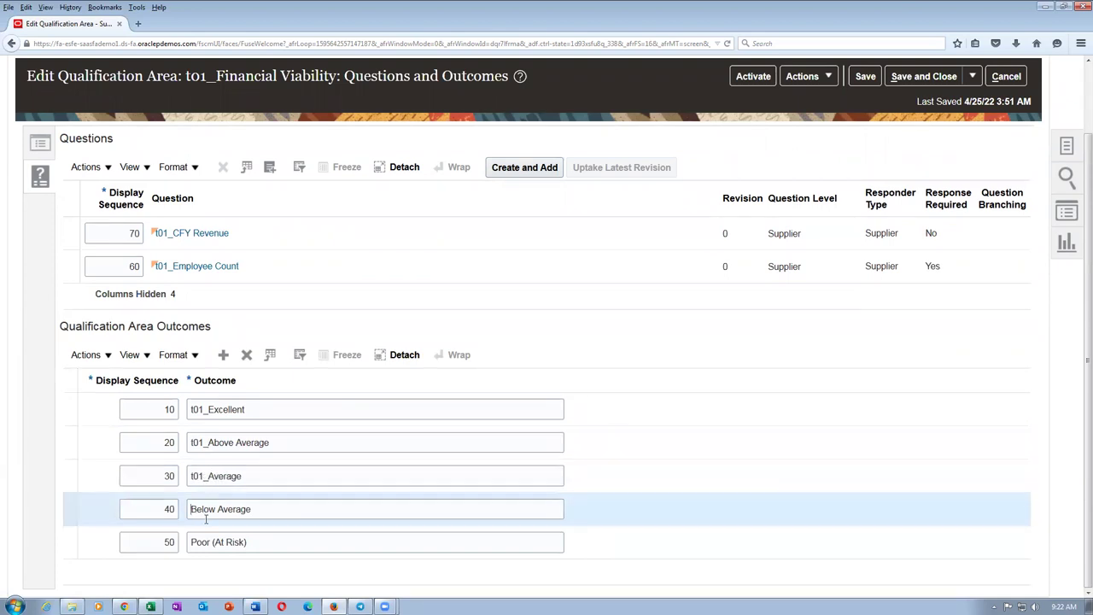
text(t01_)
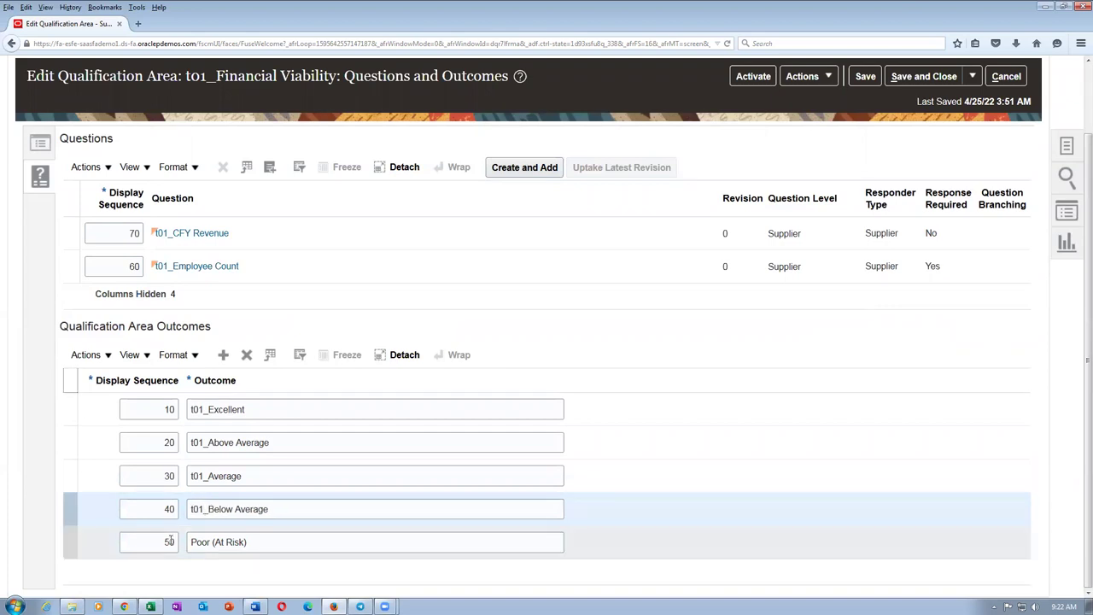
click(193, 543)
text(t01_)
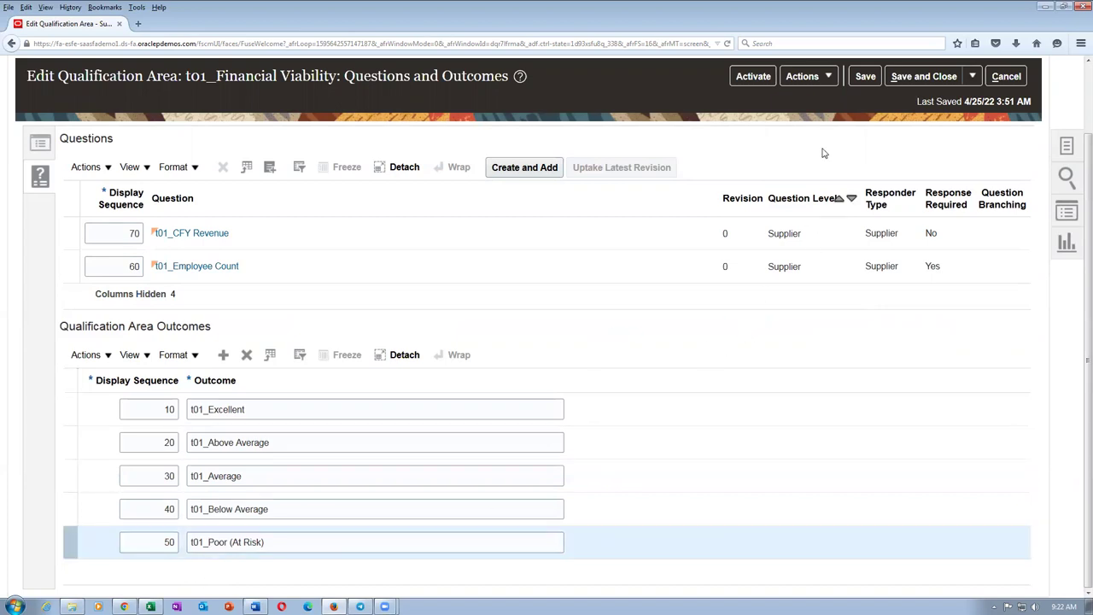
click(862, 77)
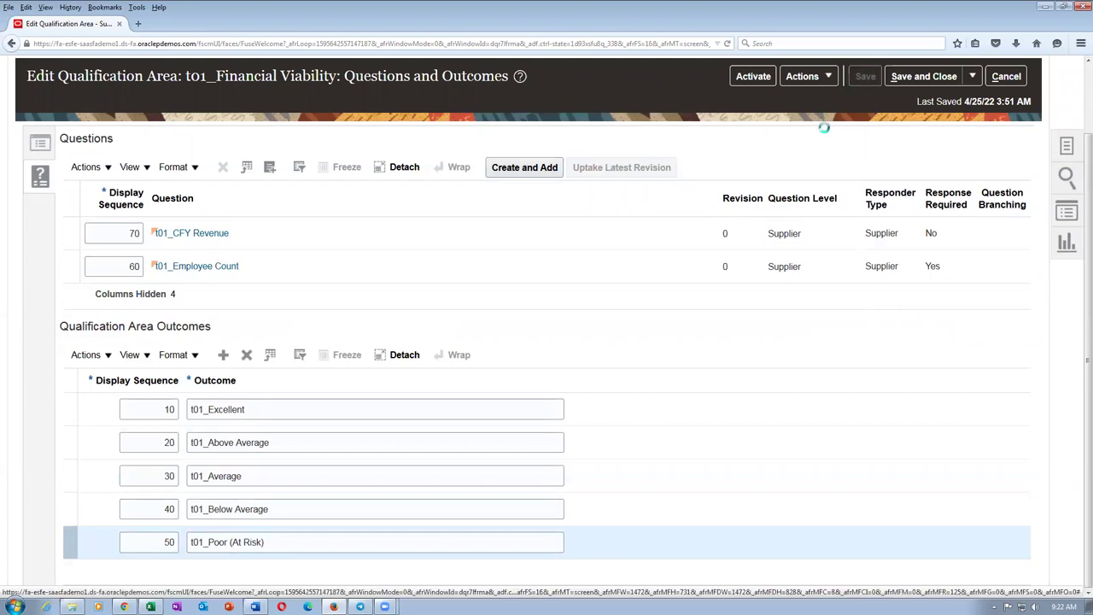
click(752, 76)
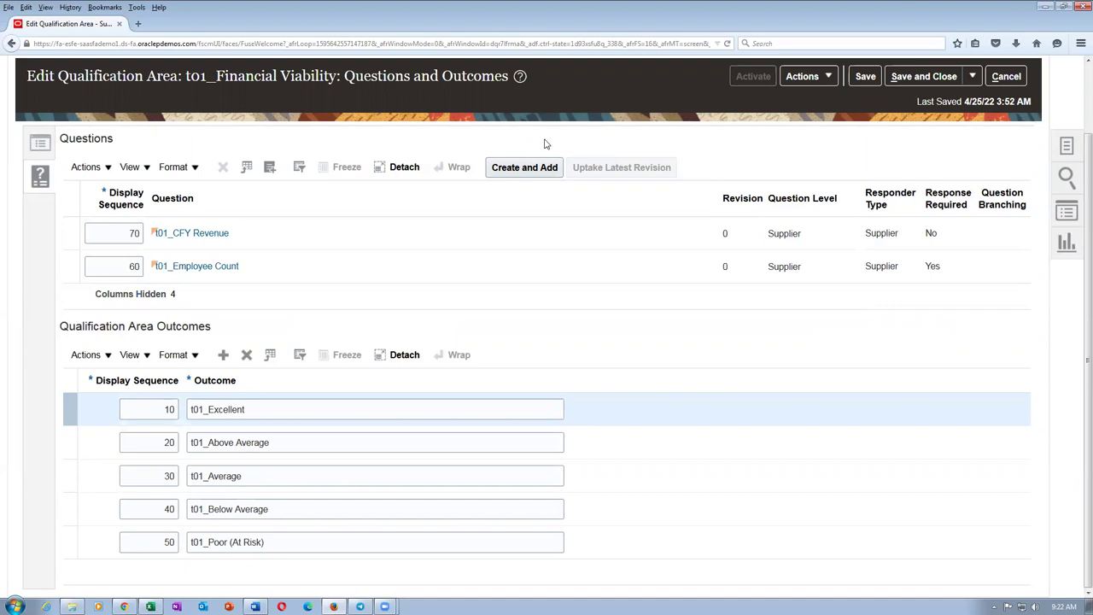
Step: Save and close t01_Financial Viability, search t0 areas, and edit t01_Environmental Sustainability
click(925, 76)
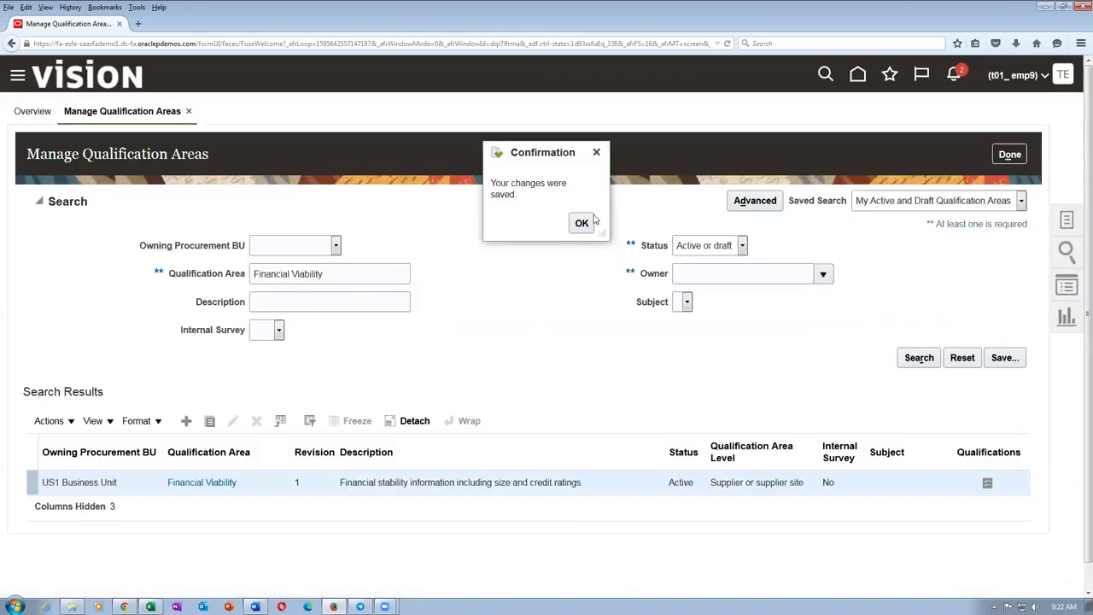
click(581, 223)
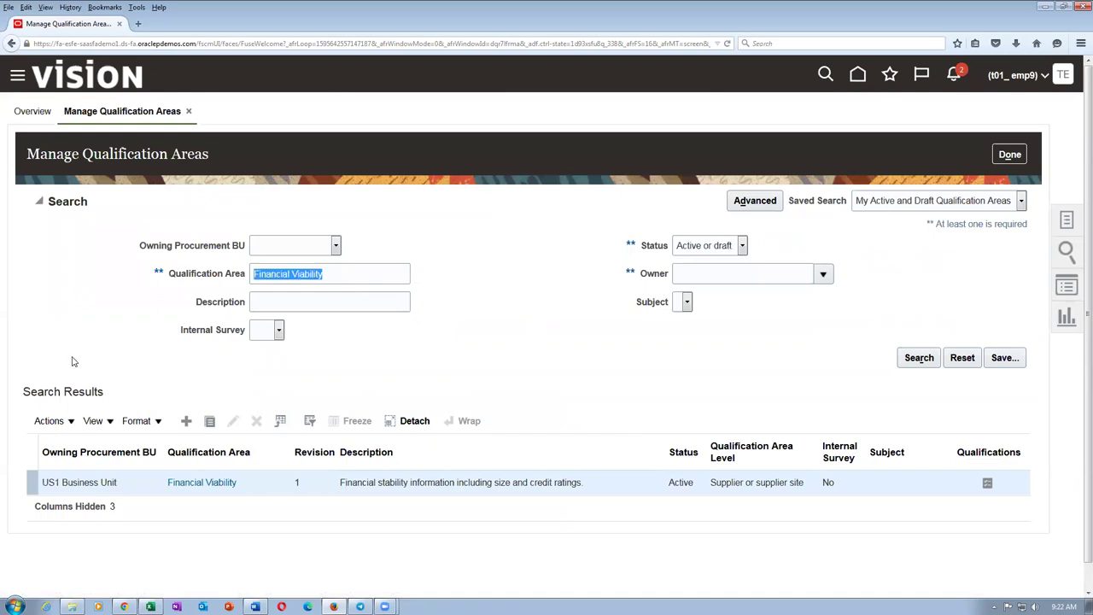
text(t01)
click(913, 358)
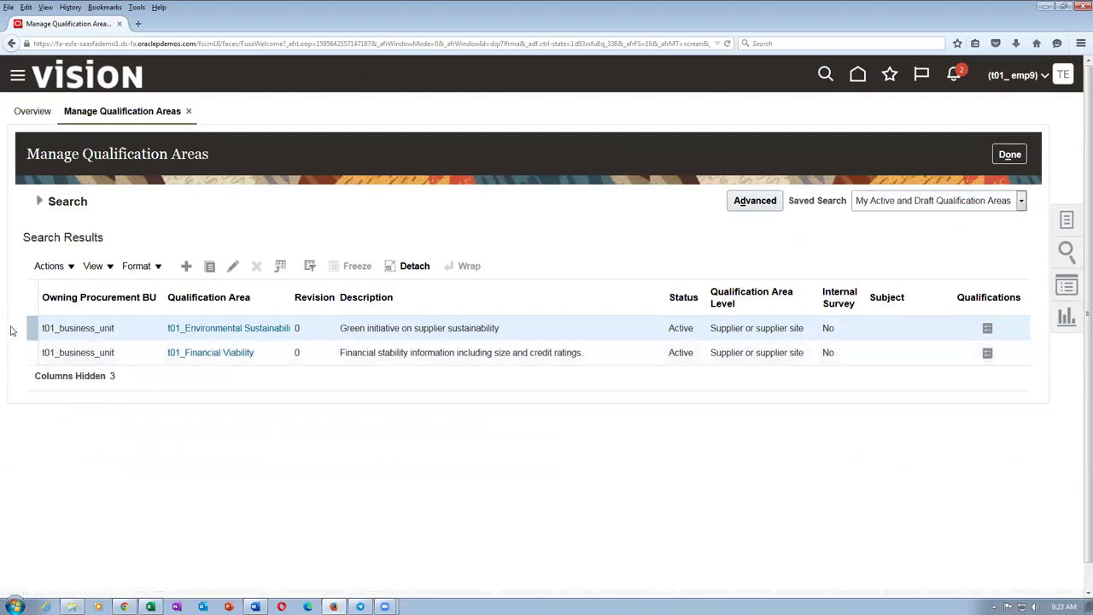
click(232, 266)
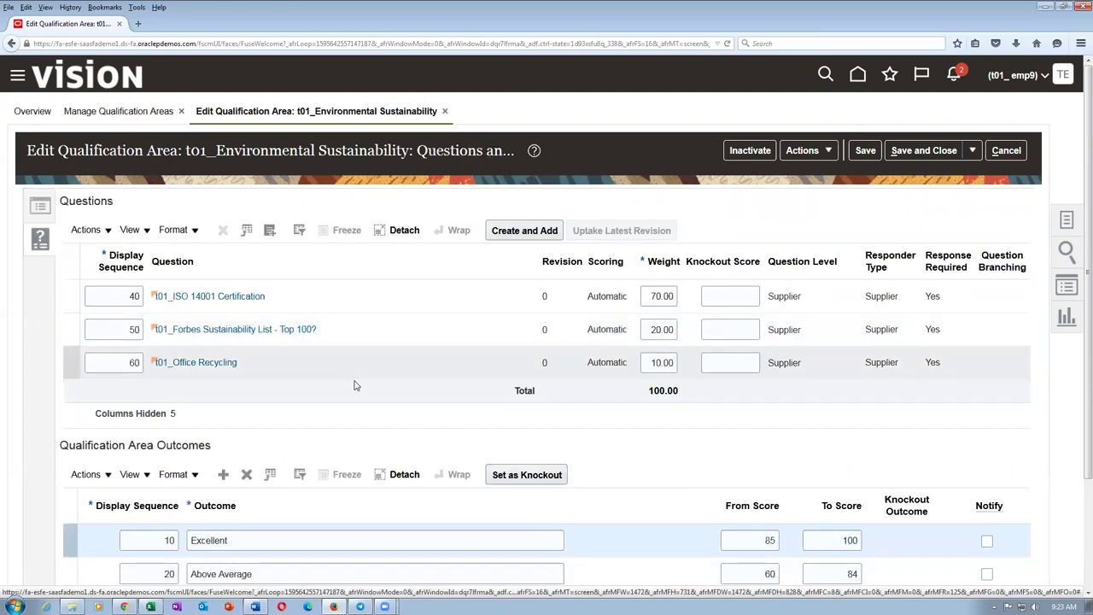
Step: Rename the Average outcome to t01_Average, then save, close and activate the new revision
scroll(1076, 389, down, 3)
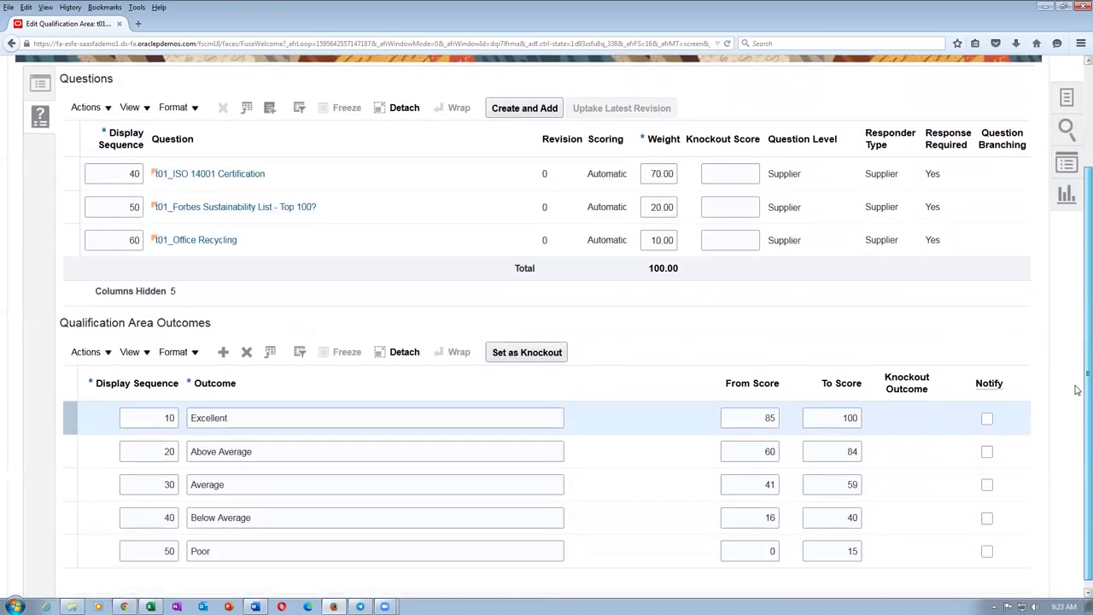
click(192, 485)
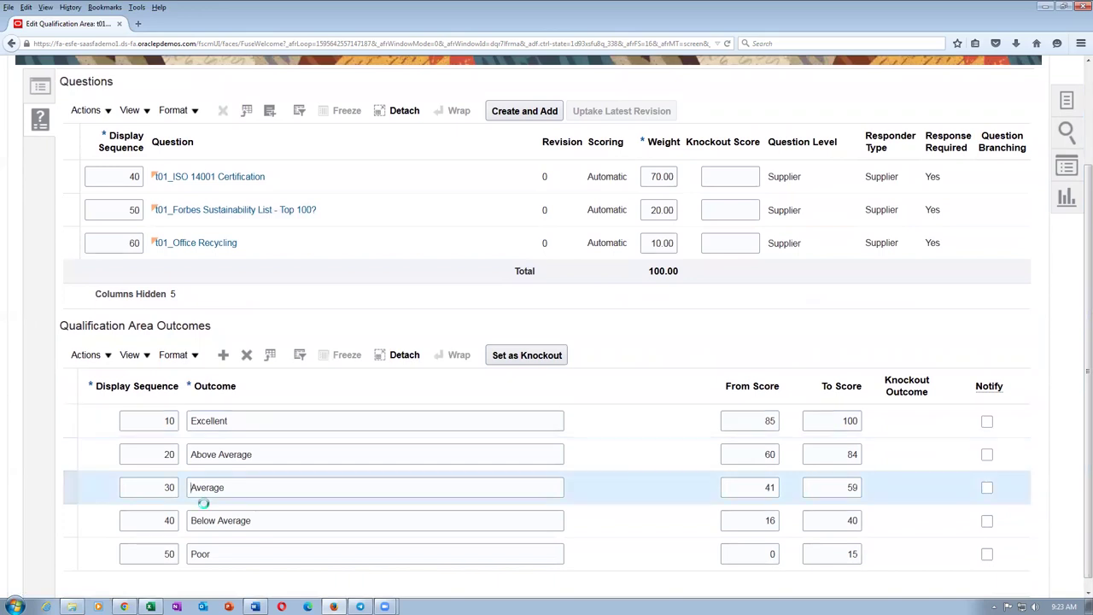
text(t01_)
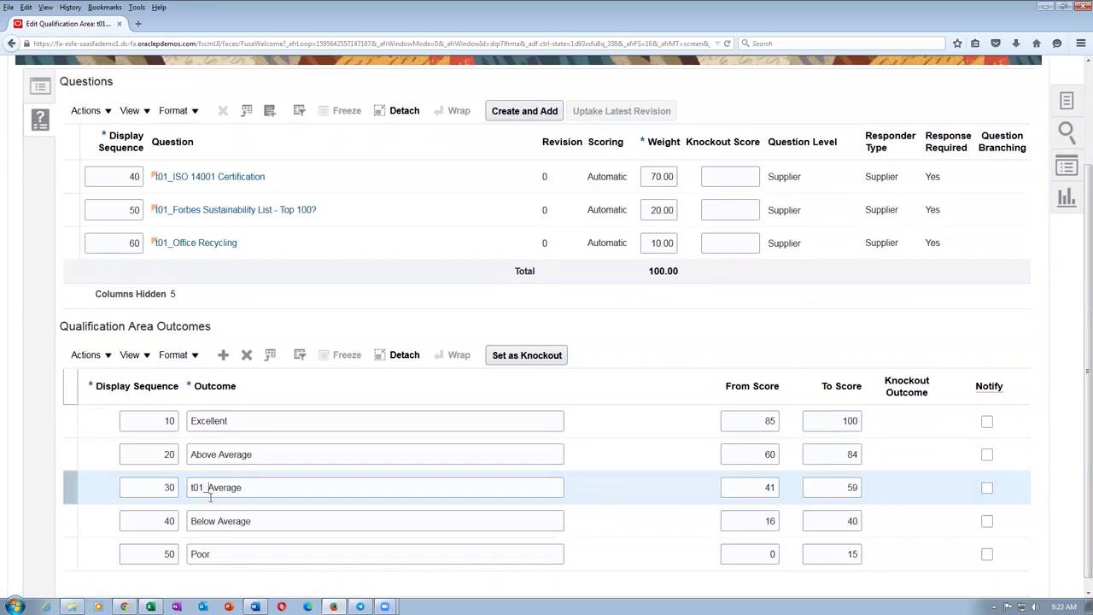
click(629, 331)
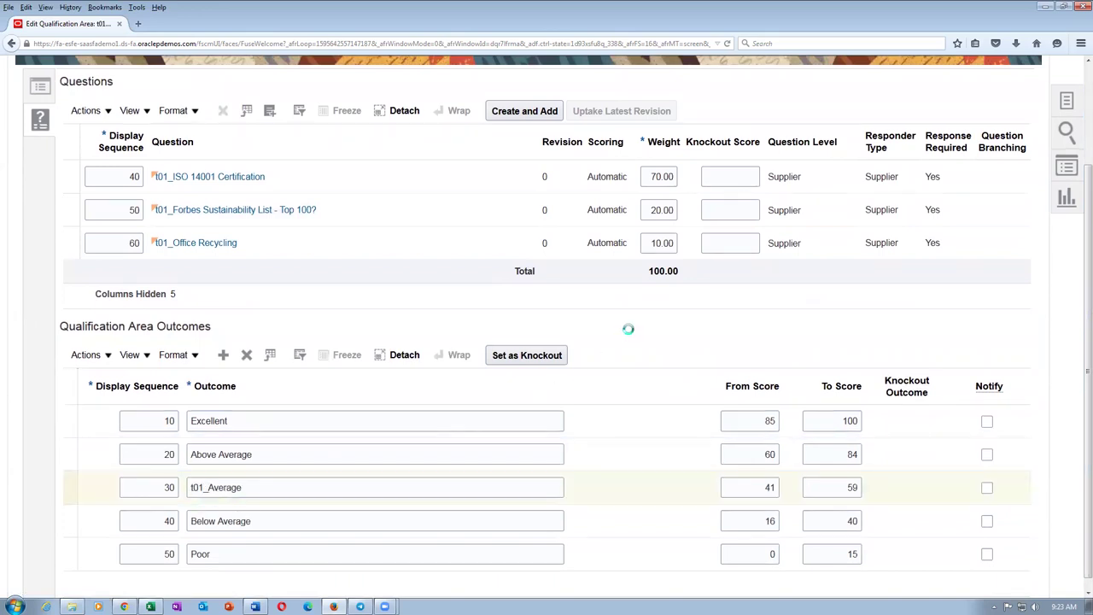
click(752, 495)
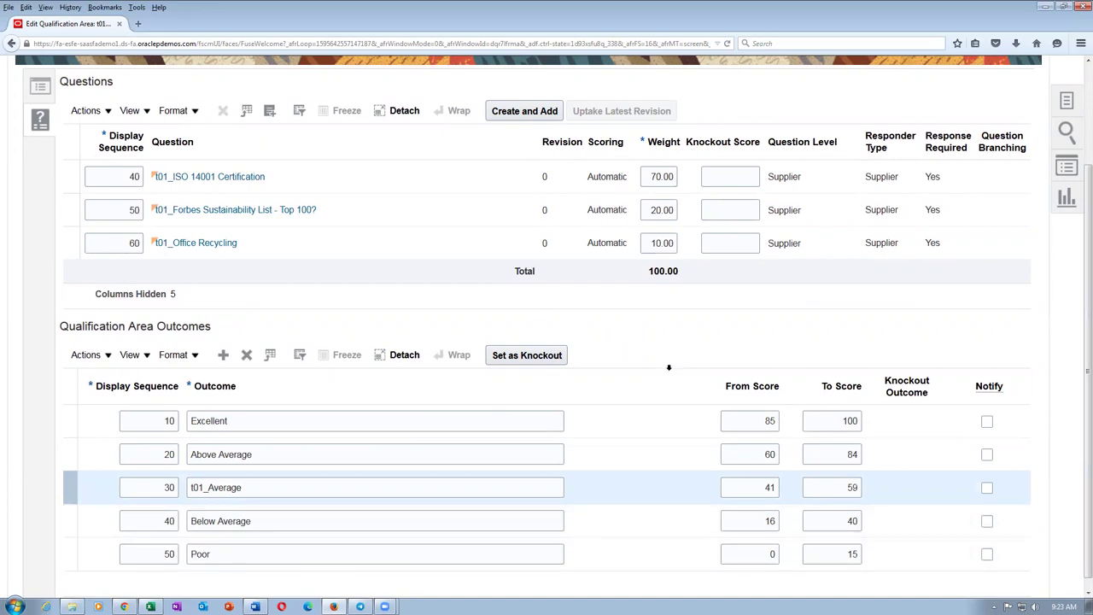
scroll(669, 367, up, 3)
click(924, 150)
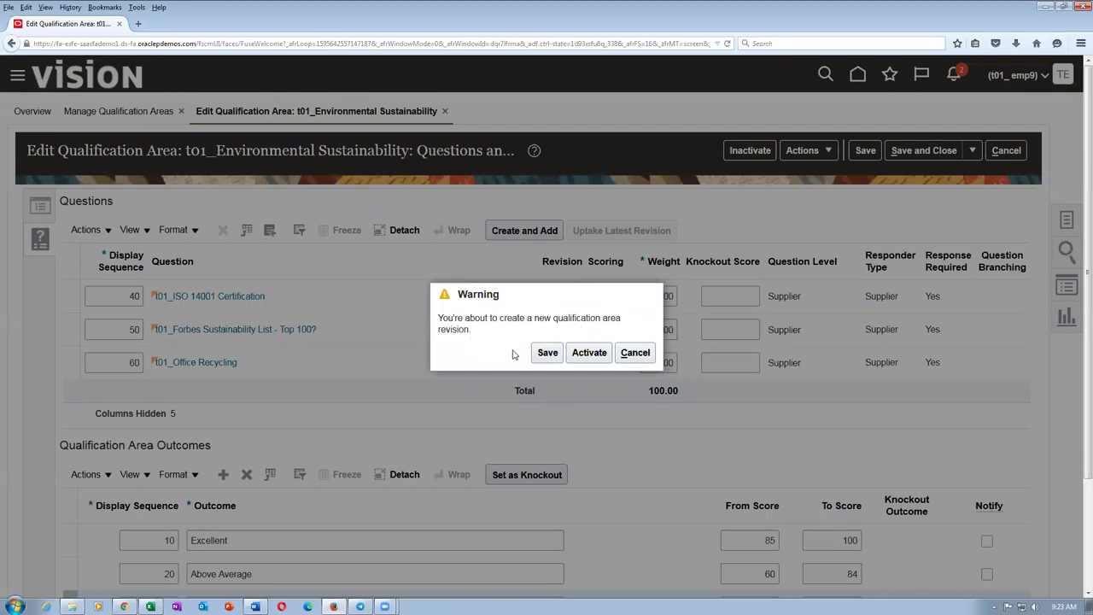
click(599, 353)
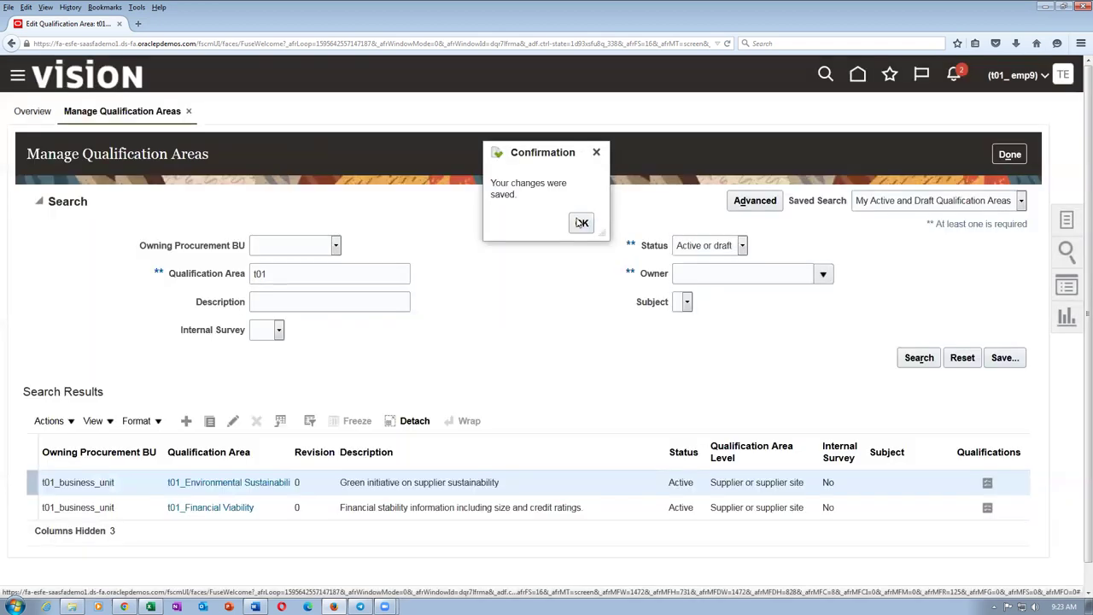
click(581, 223)
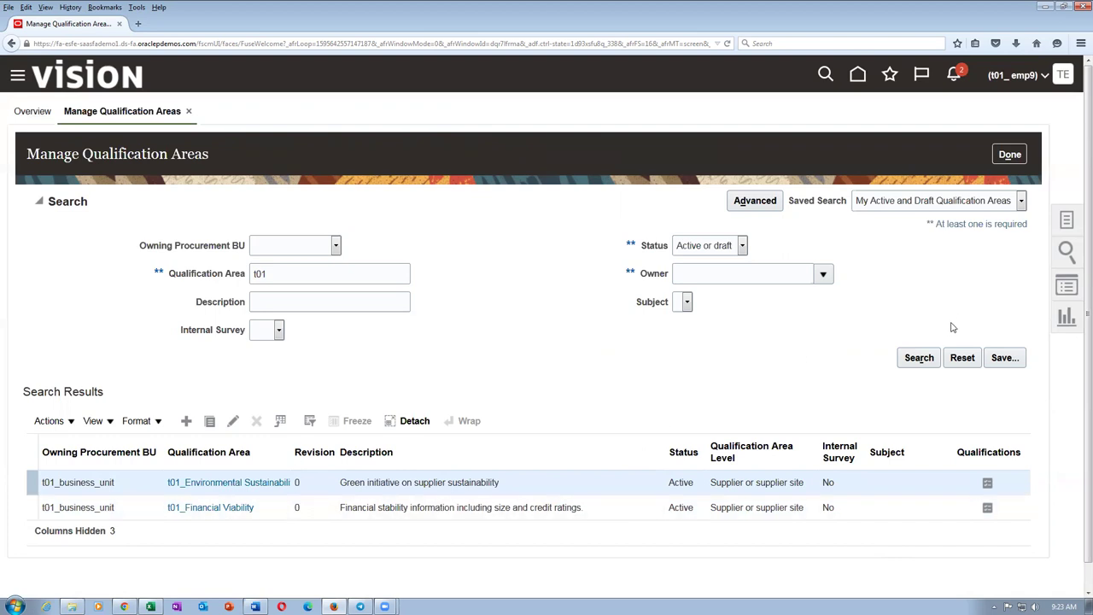
Step: Re-run the t01 qualification area search so t01_Environmental Sustainability shows revision 1
click(929, 360)
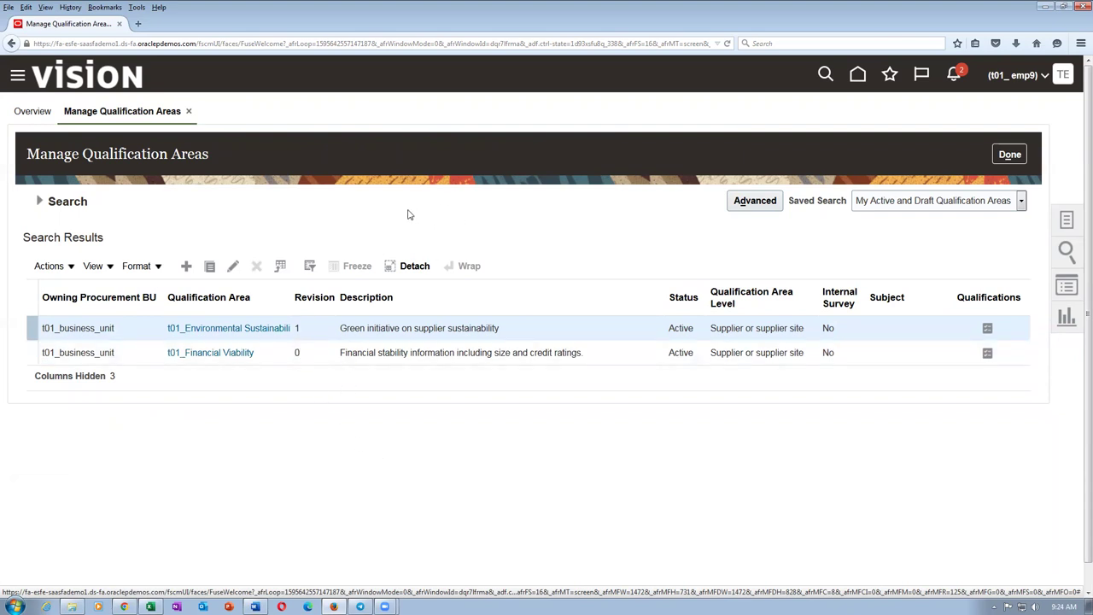
drag(106, 154, 154, 146)
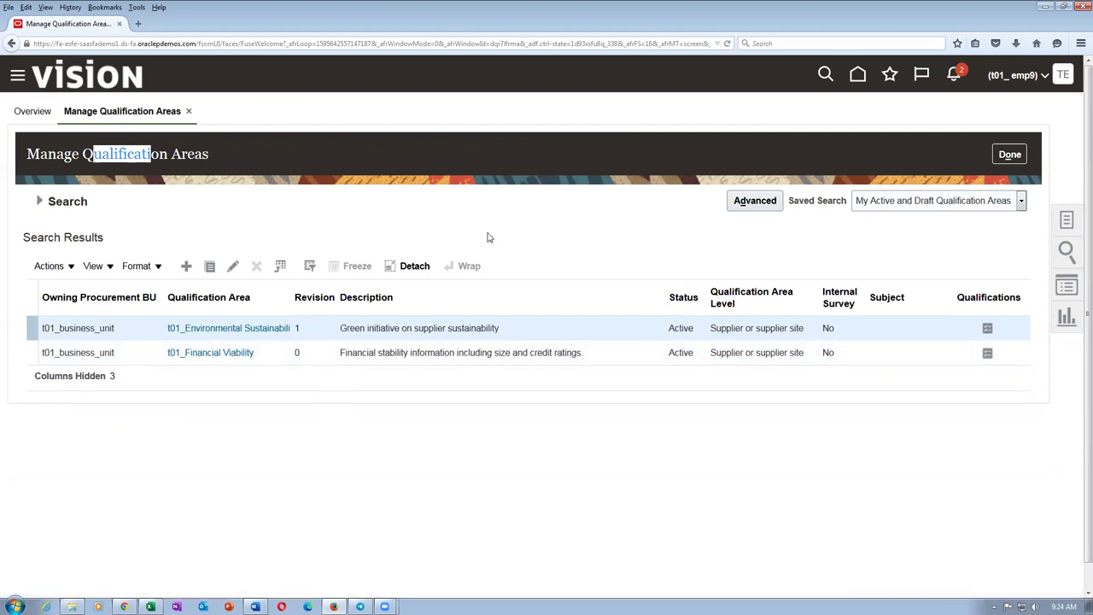
Step: Copy the Compliance area name from cell E386 of the Excel work sheet
key(alt+Tab)
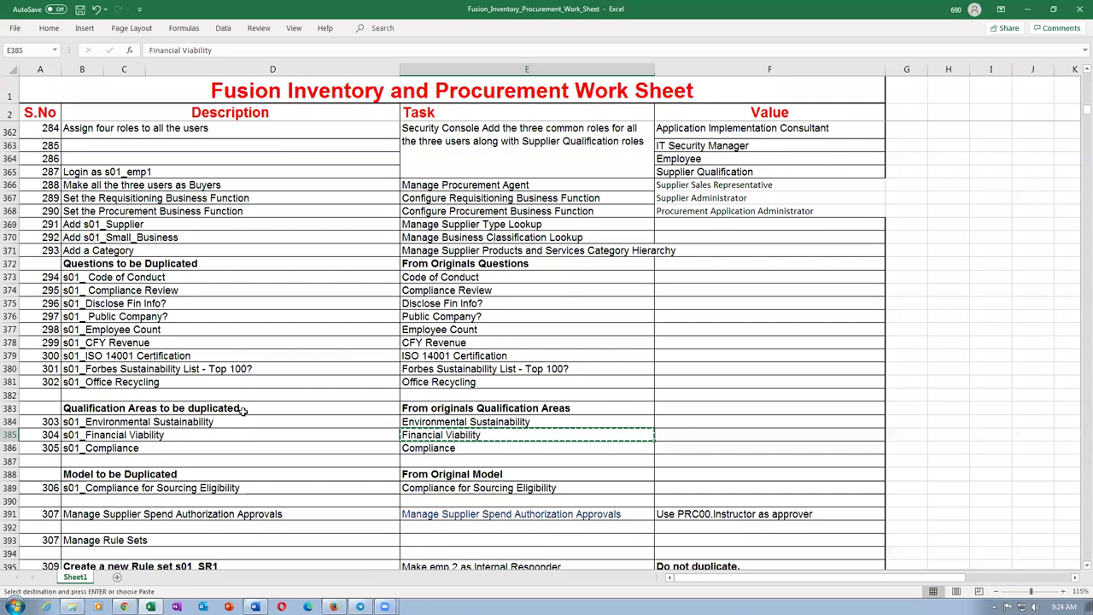
click(443, 448)
key(ctrl+c)
key(alt+Tab)
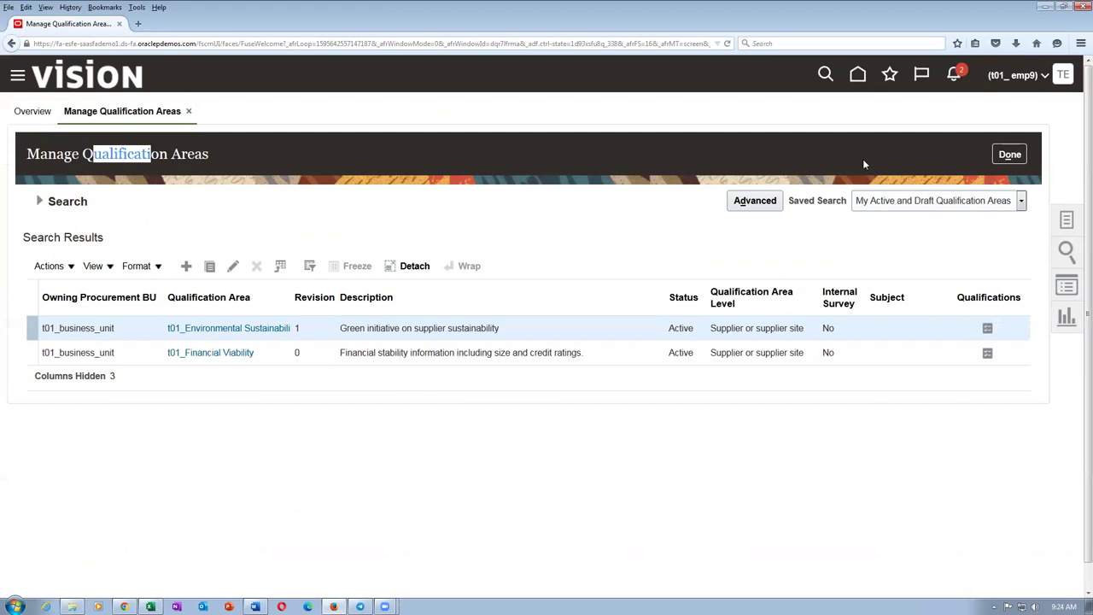
Step: Search qualification areas for 'Compliance' and duplicate the original Compliance area
click(39, 201)
double_click(333, 278)
text(Compliance)
click(918, 358)
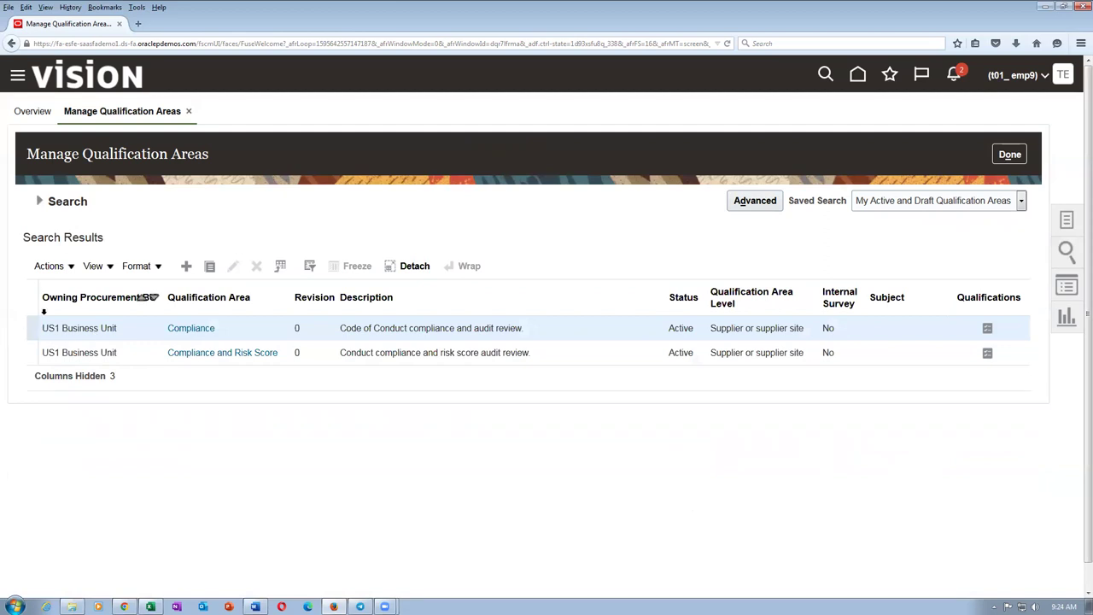
click(209, 266)
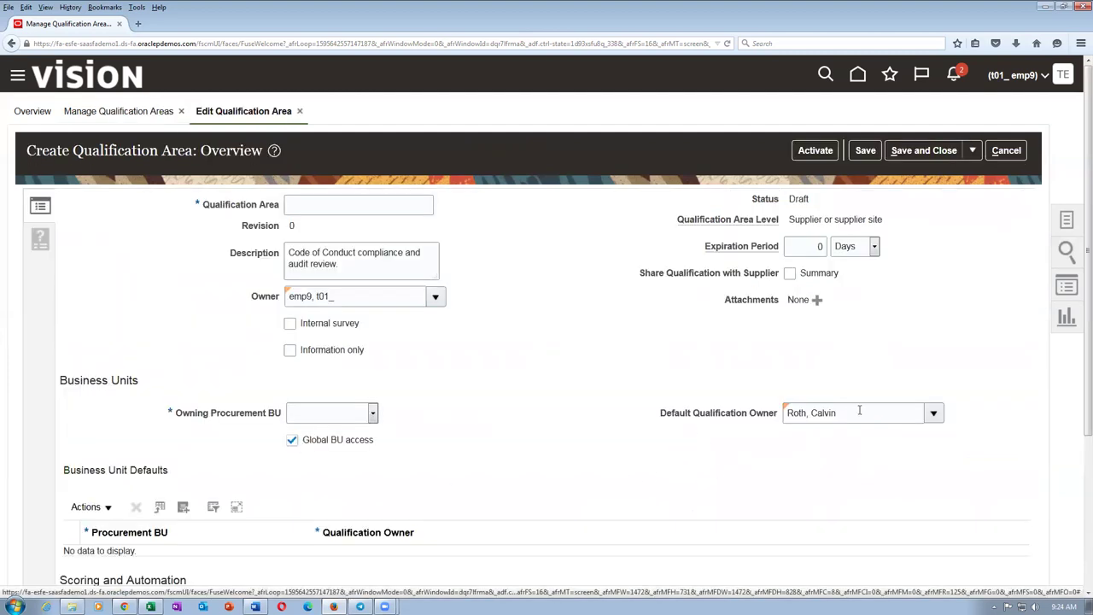
Step: Set Owning Procurement BU to t01_business_unit and make the t01 user owner and default qualification owner
key(ctrl+a)
key(BackSpace)
drag(340, 297, 165, 323)
key(BackSpace)
click(336, 418)
click(336, 439)
click(291, 294)
text(emp9, t01_)
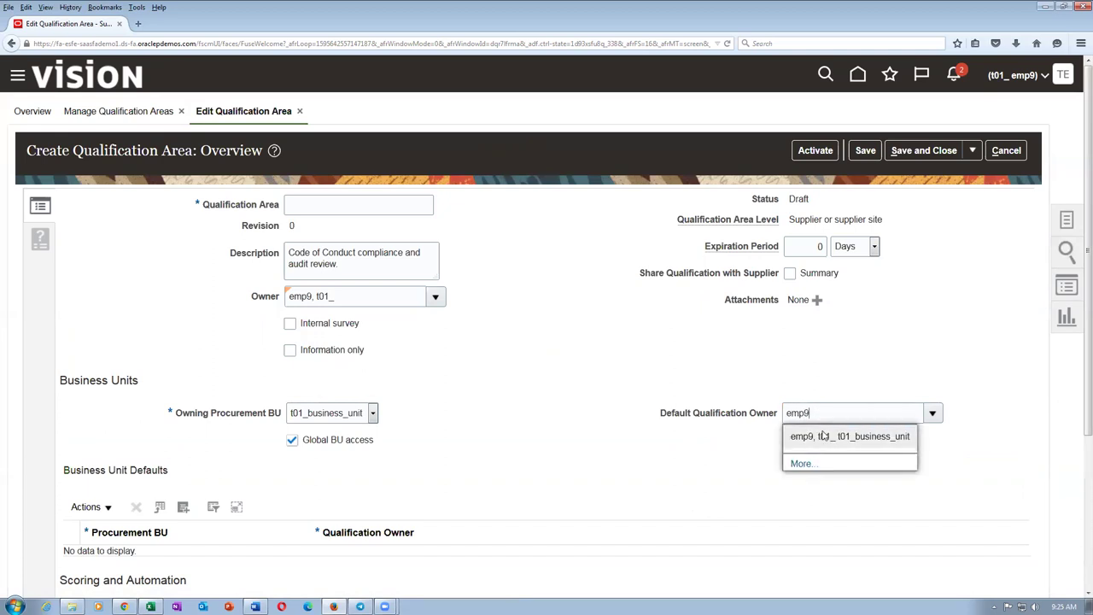
click(823, 435)
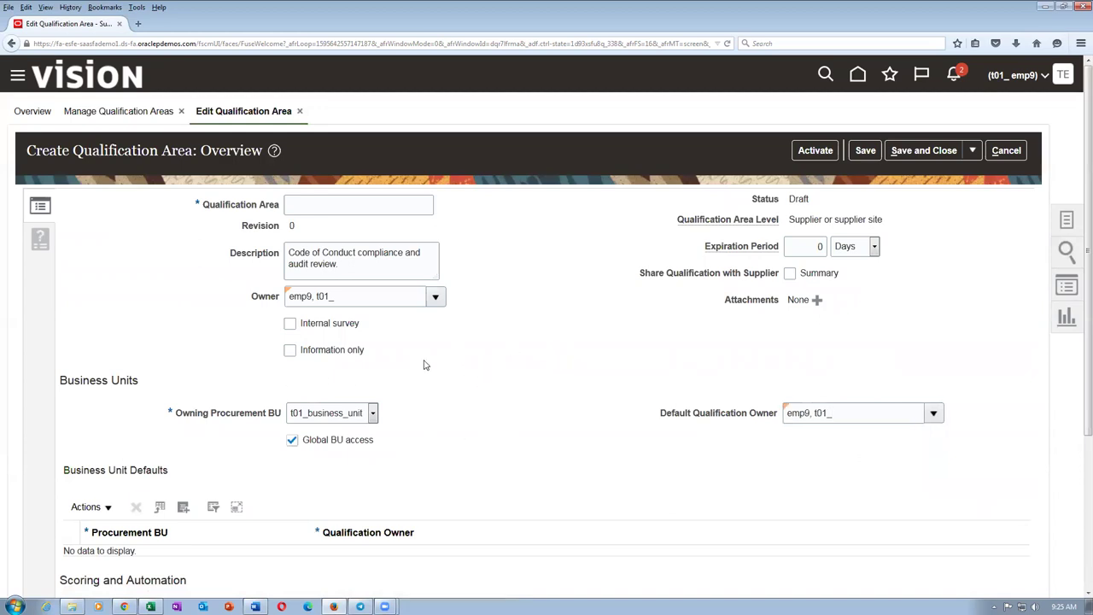
Step: Name the area t01_Compliance and save it as a Draft
click(864, 150)
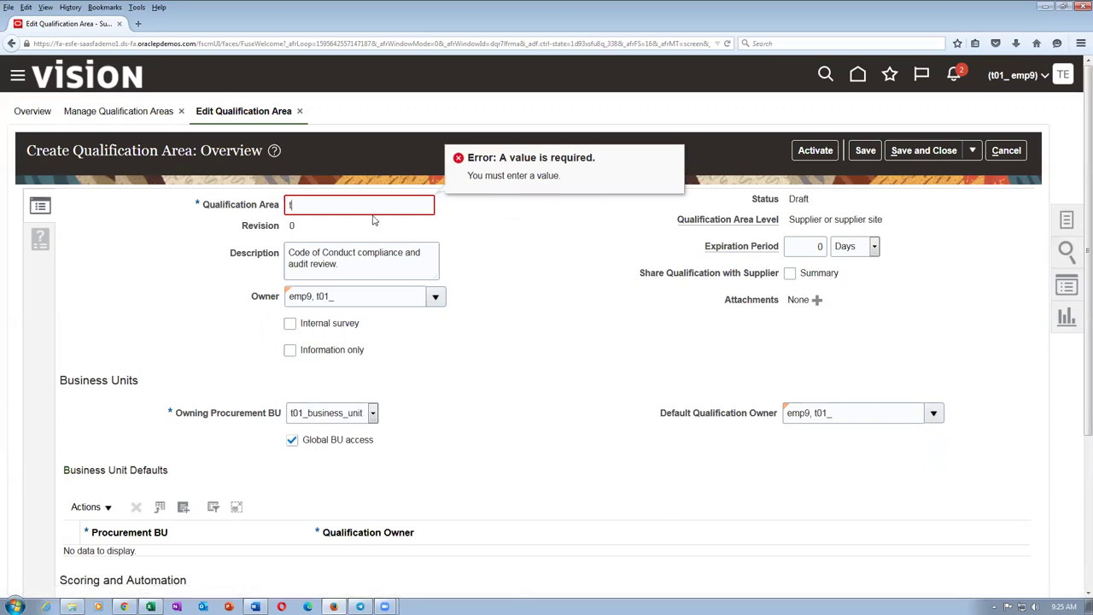
text(t01_Compliance)
click(506, 312)
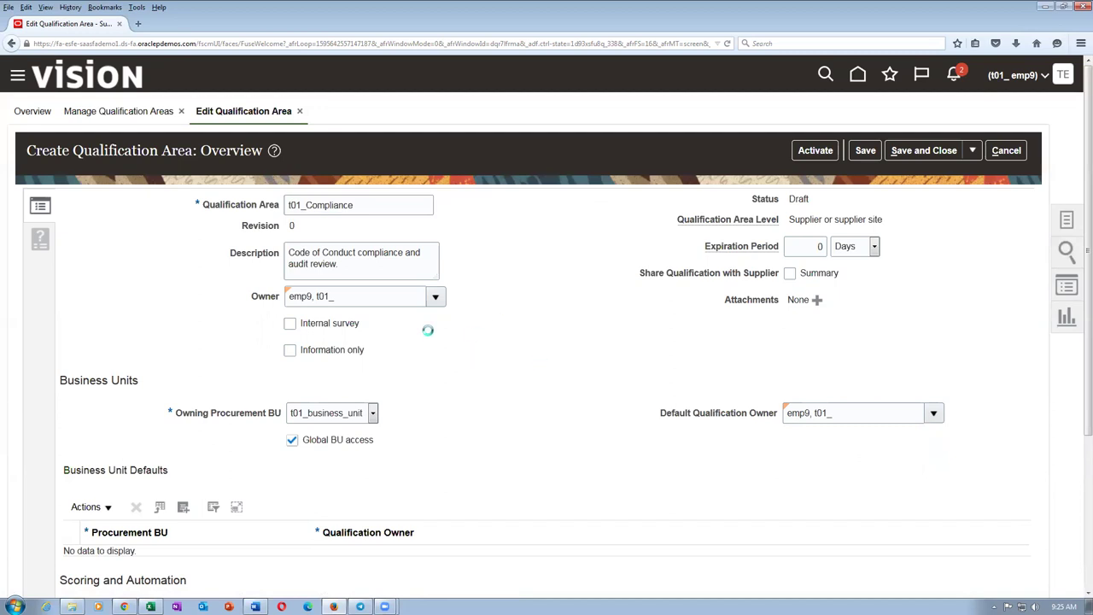
click(865, 150)
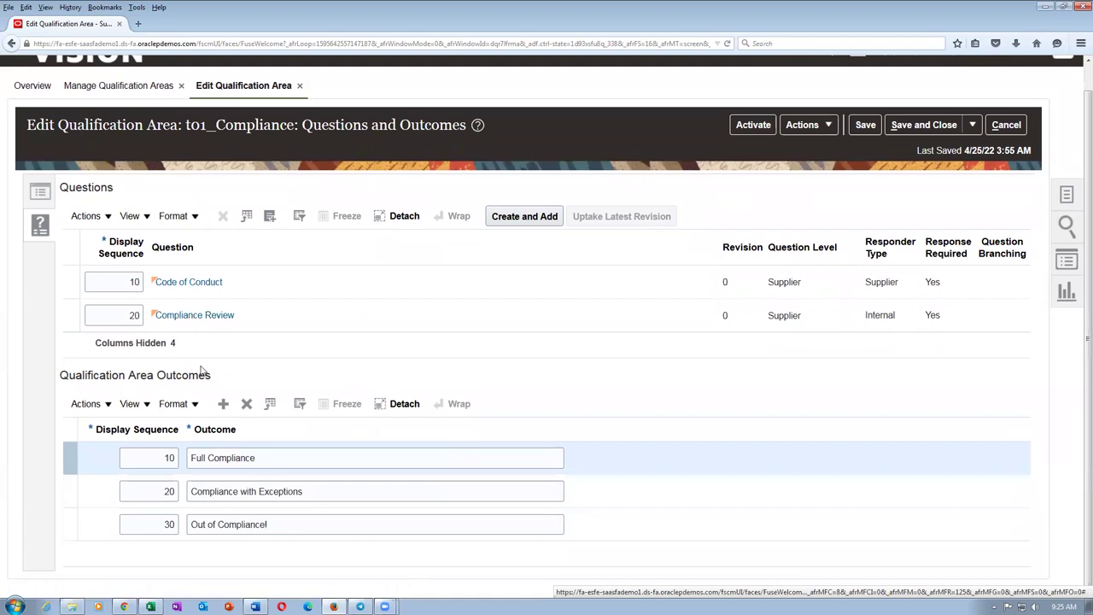
click(324, 283)
click(270, 215)
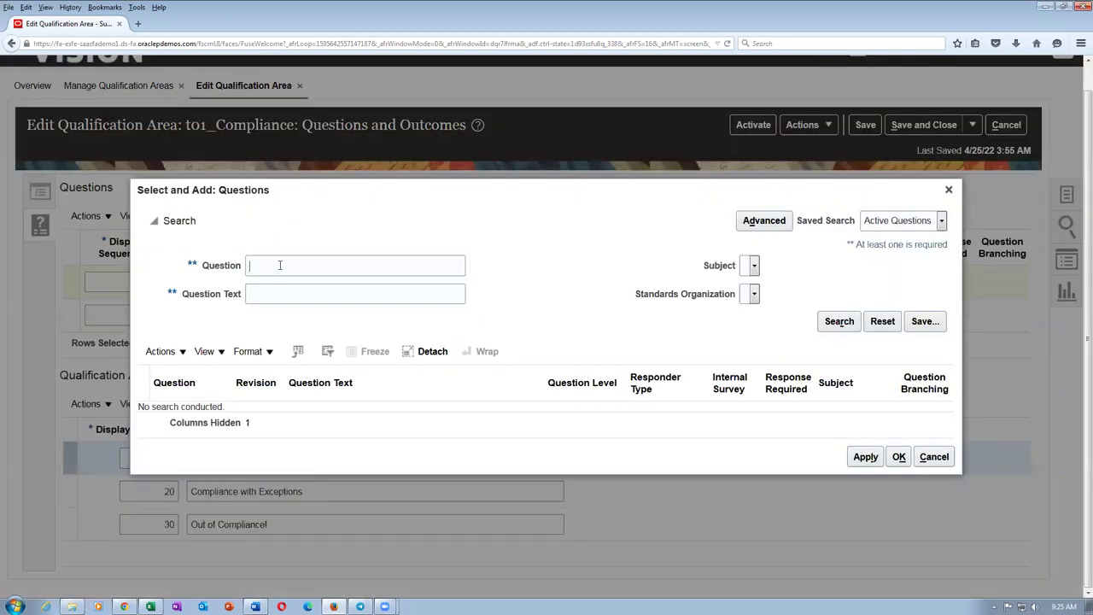
click(824, 323)
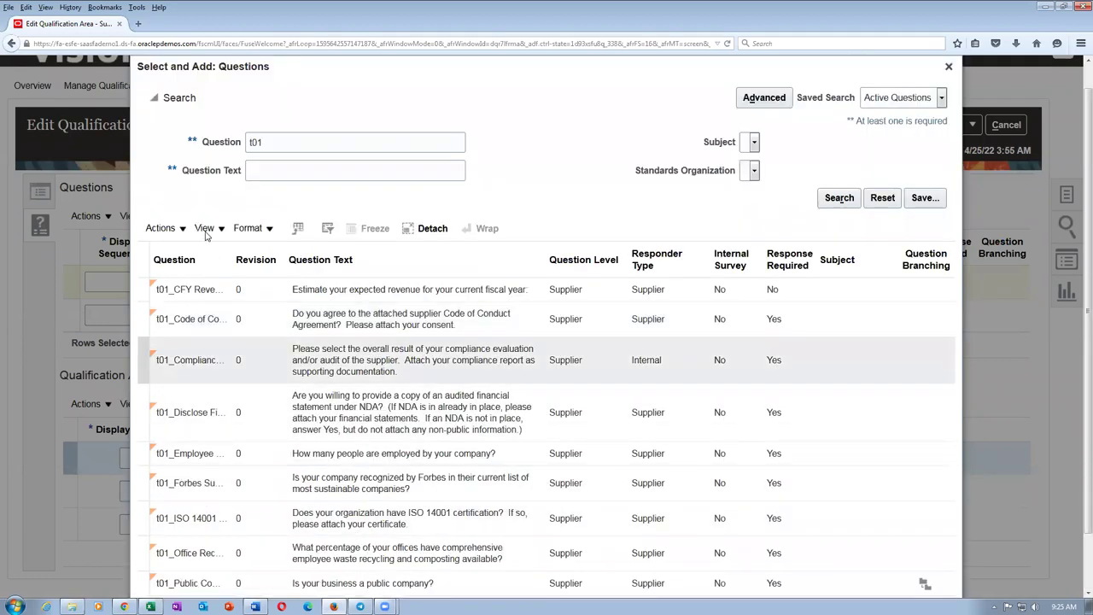
click(188, 331)
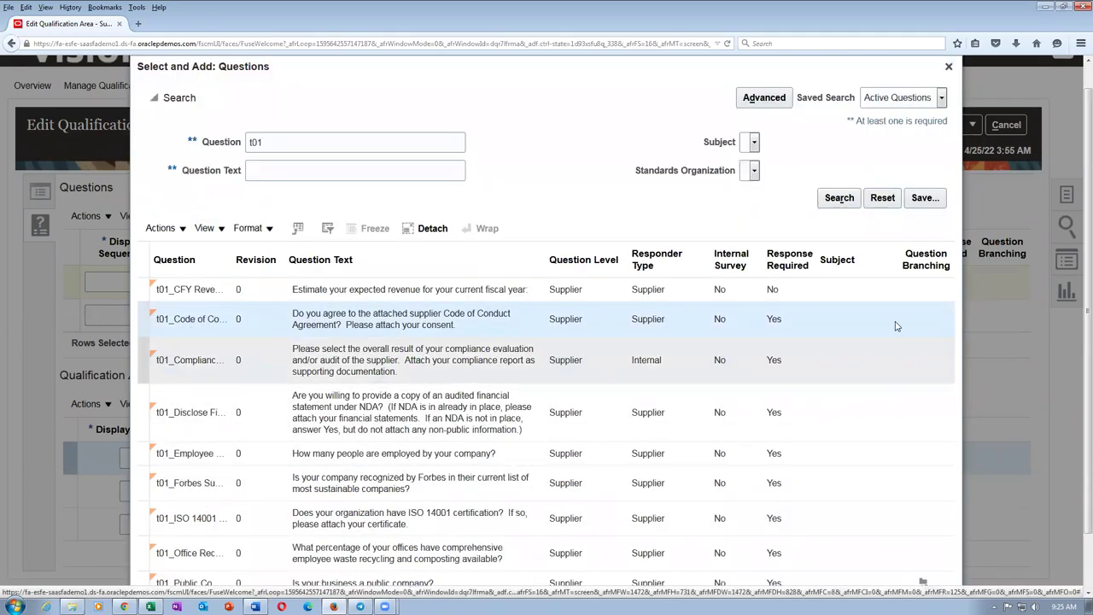
scroll(1075, 420, down, 1)
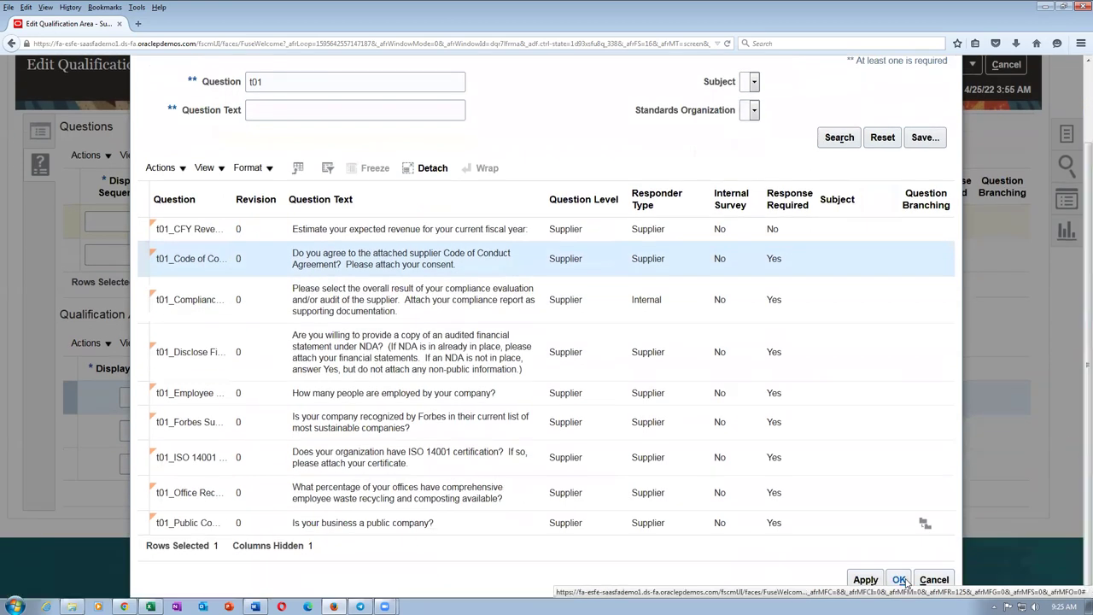
click(865, 578)
click(901, 579)
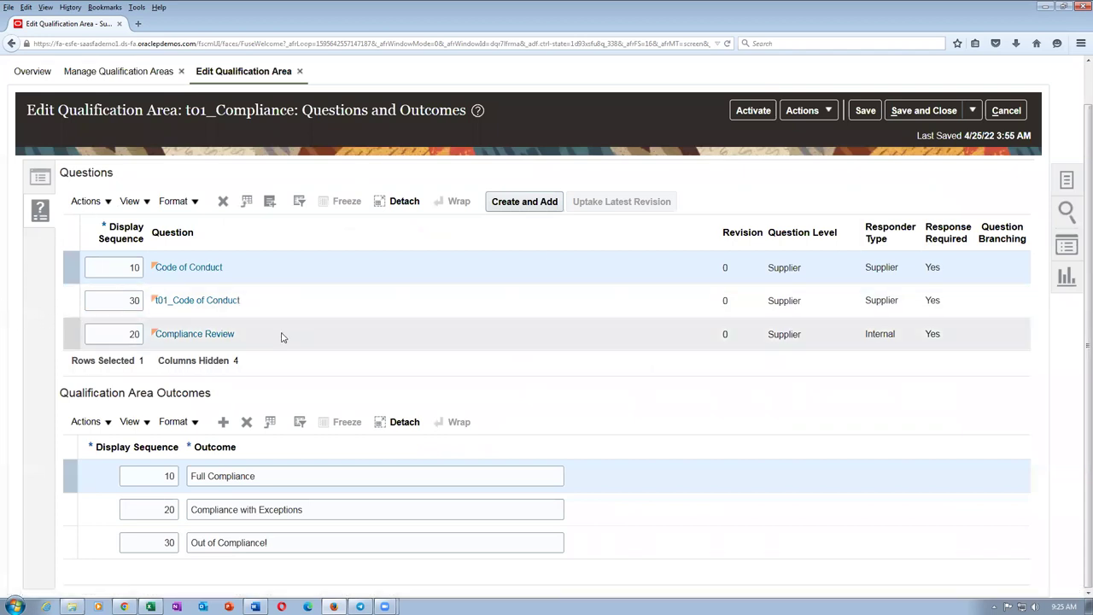
click(282, 334)
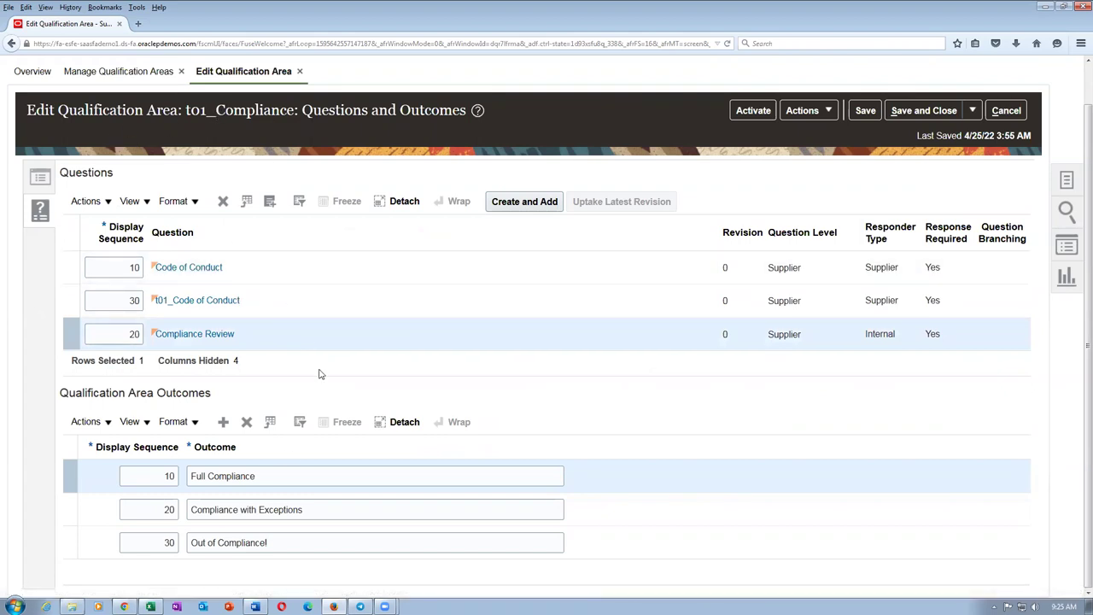
click(272, 272)
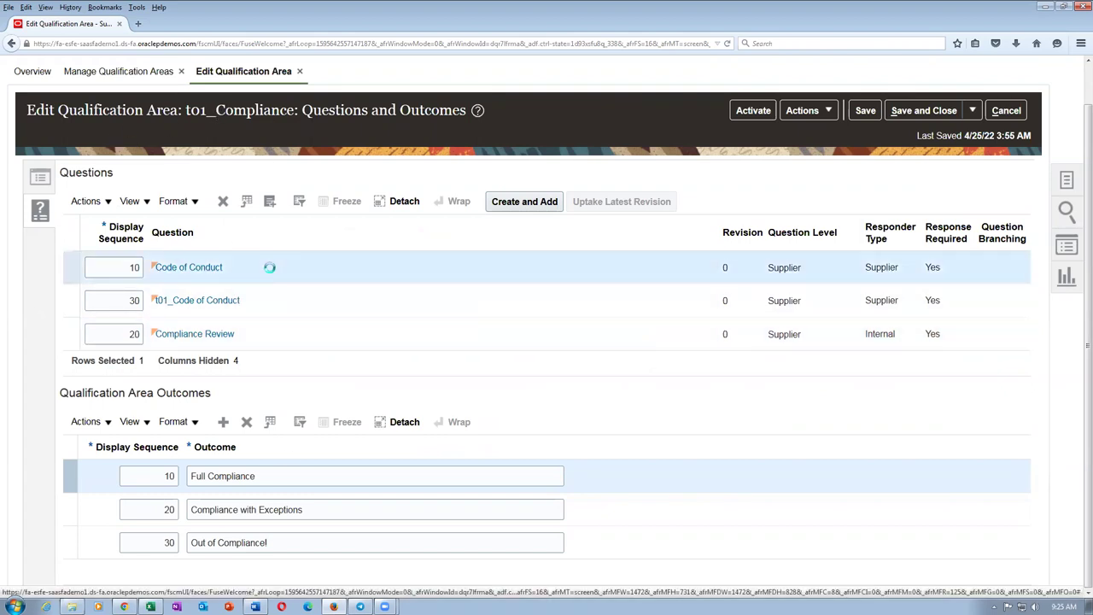
click(275, 336)
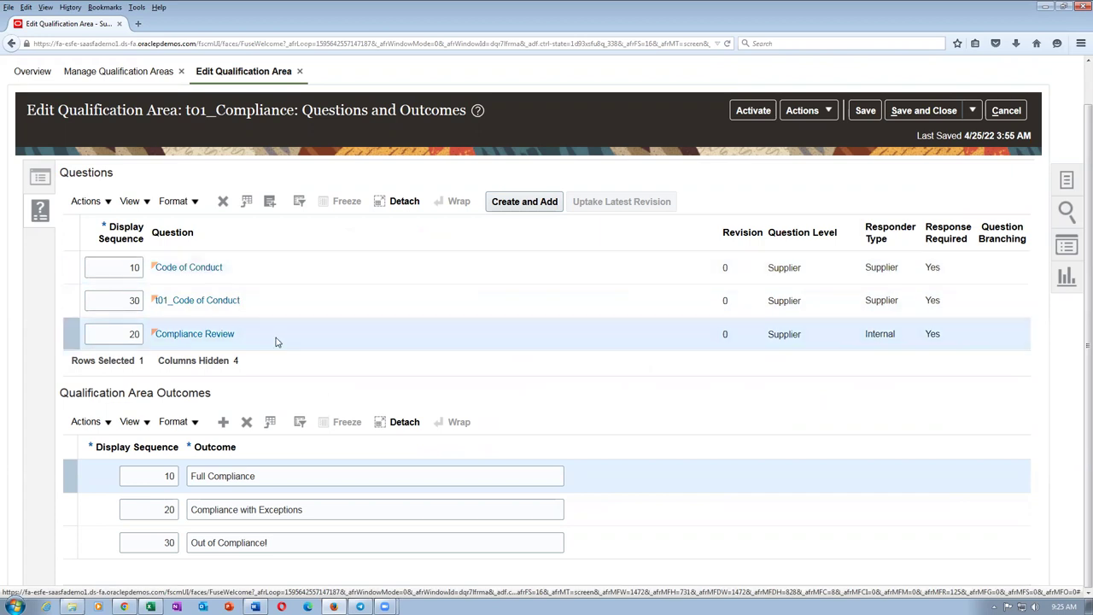
Step: Add the t01_Compliance Review question from a 't01' question search
click(269, 203)
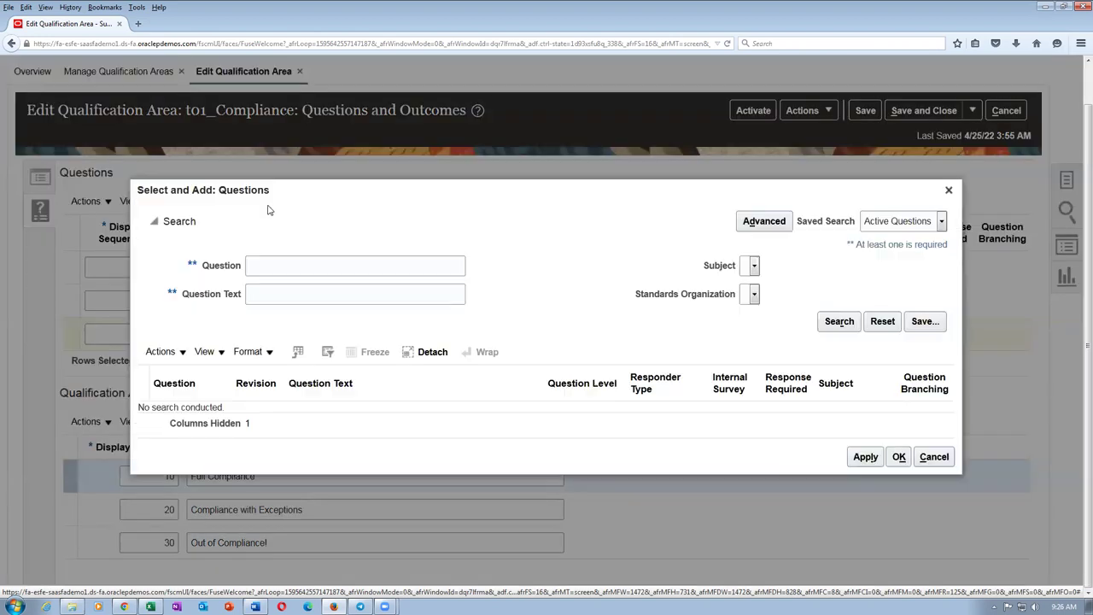
click(281, 264)
text(t01)
key(Return)
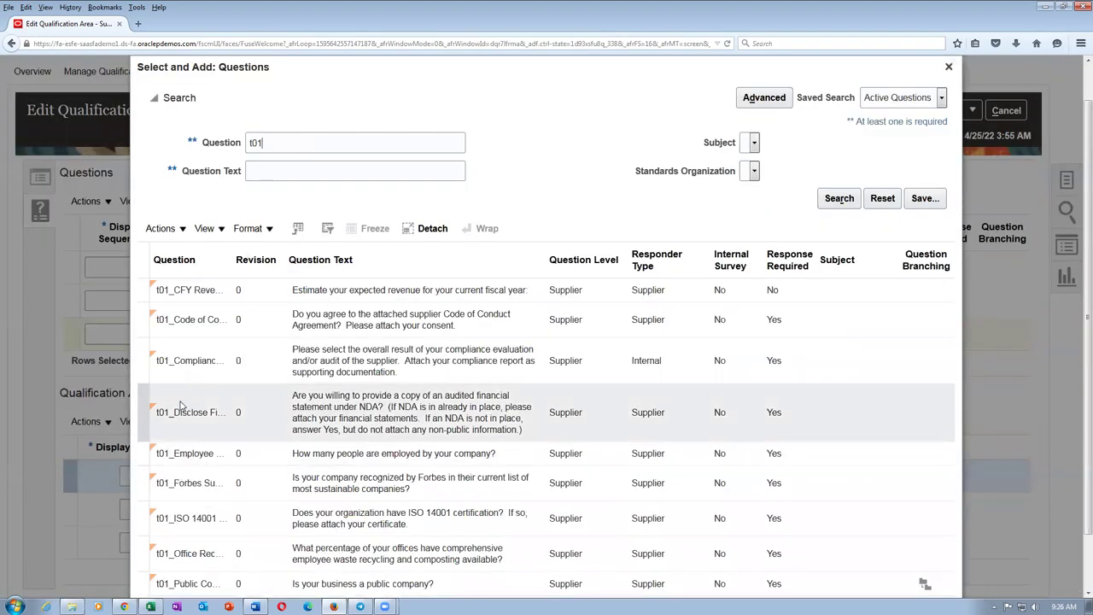
click(194, 375)
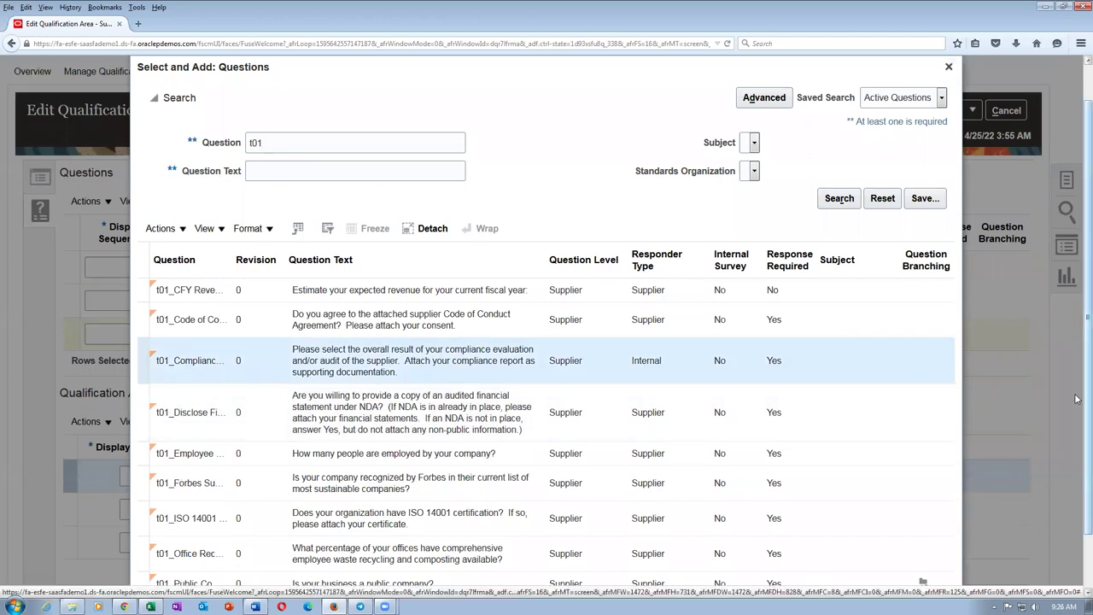
scroll(1077, 399, down, 1)
click(896, 579)
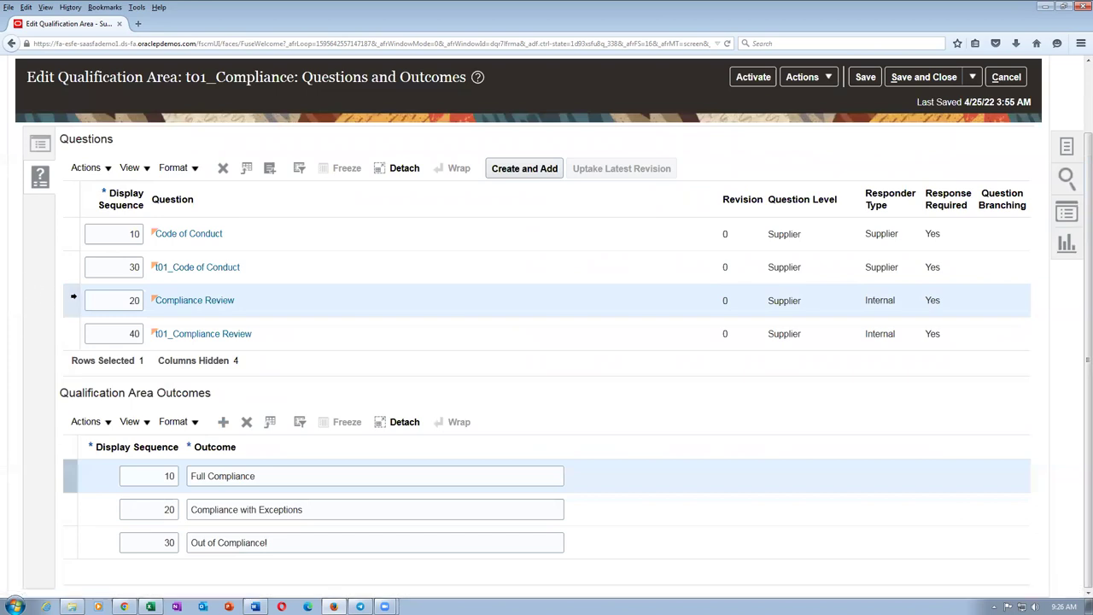
Step: Delete the original Compliance Review and Code of Conduct questions
click(223, 167)
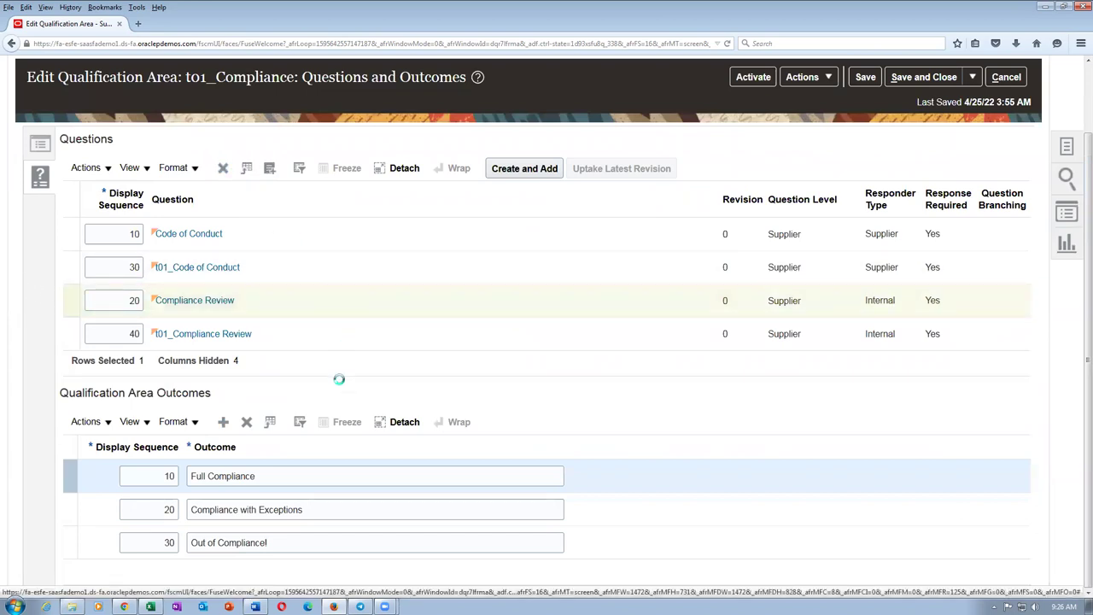
click(104, 261)
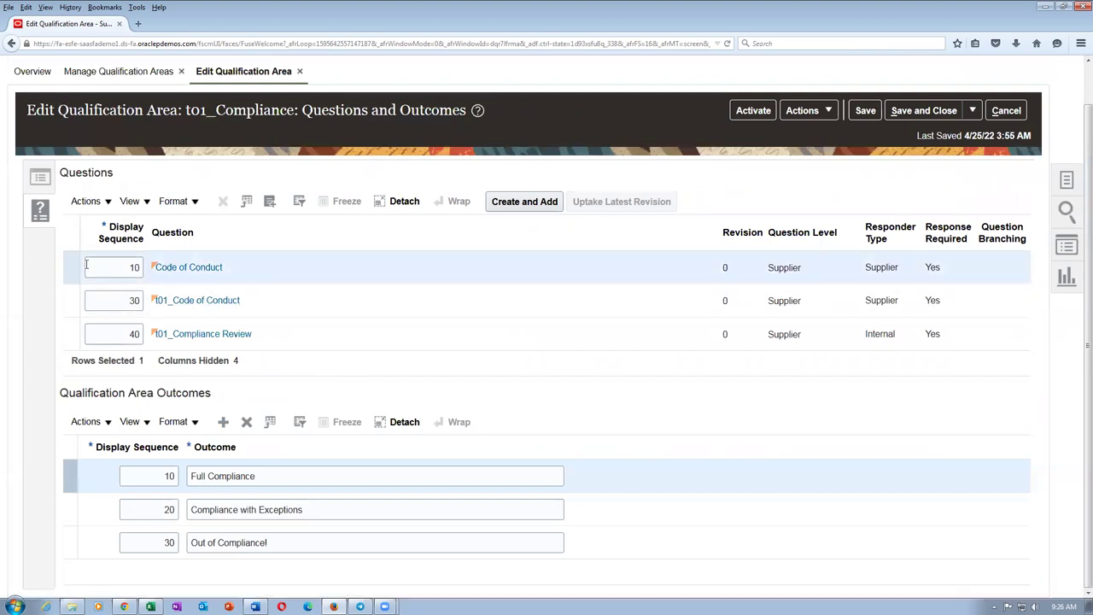
click(130, 267)
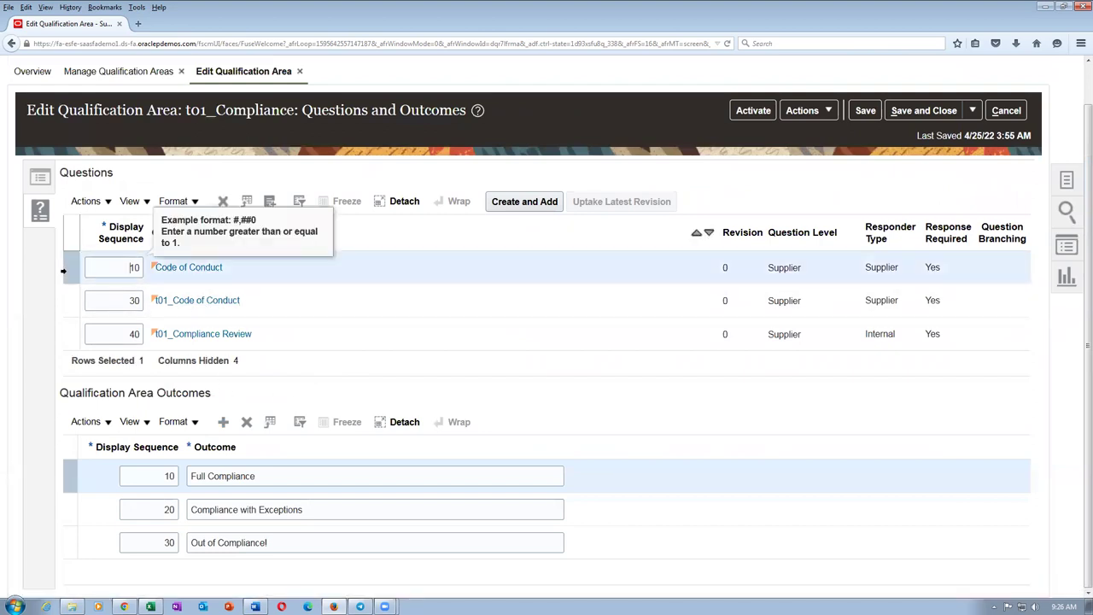
click(223, 202)
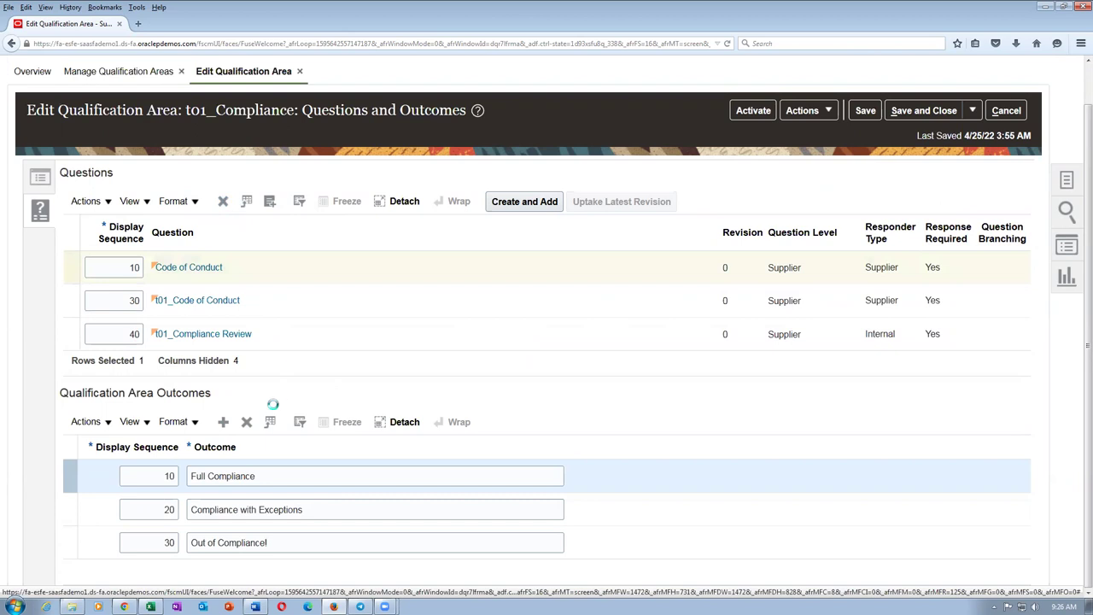
click(120, 289)
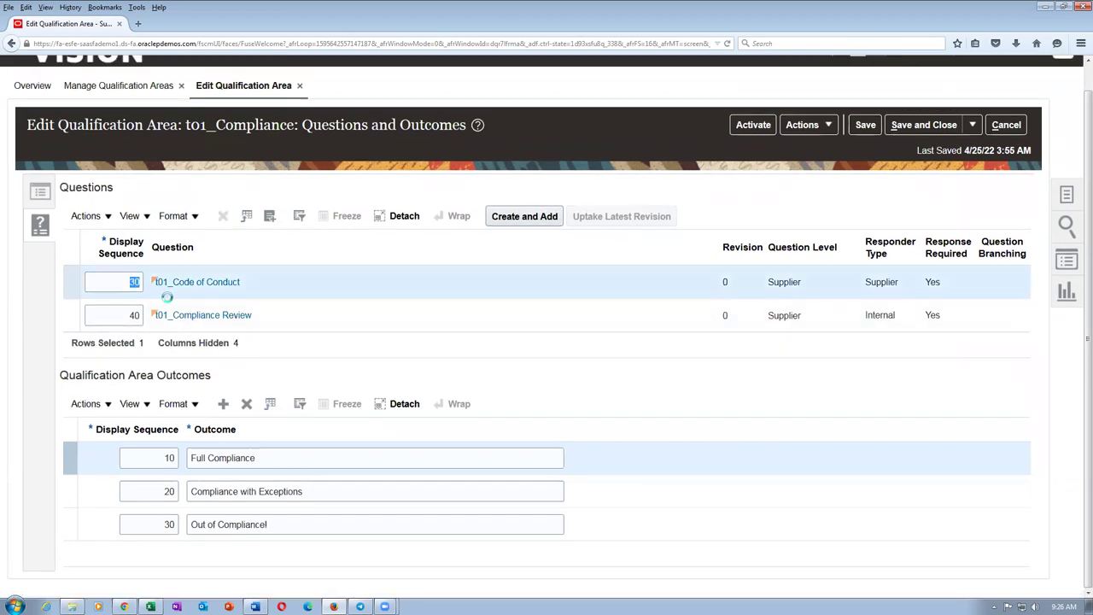
Step: Set display sequence 10 for t01_Code of Conduct and 20 for t01_Compliance Review
text(10)
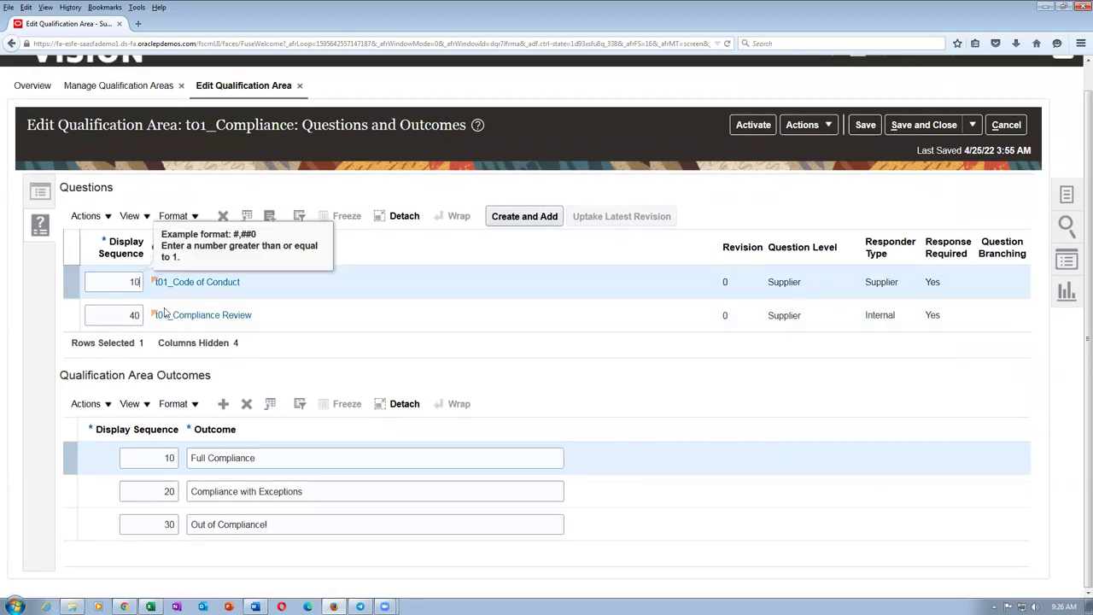
drag(111, 321, 142, 320)
text(2)
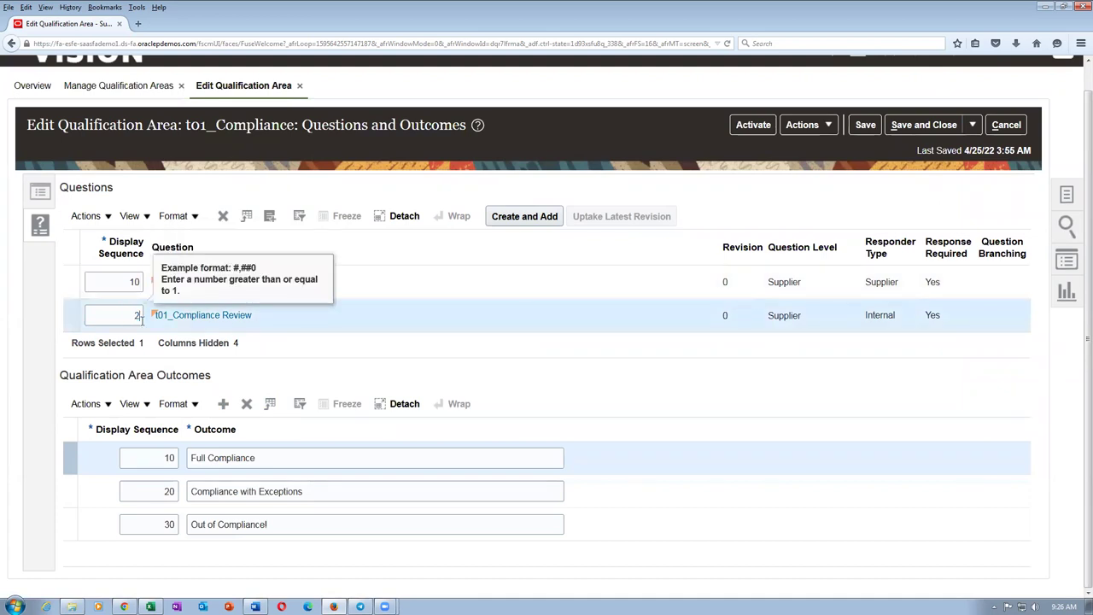
text(0)
click(402, 247)
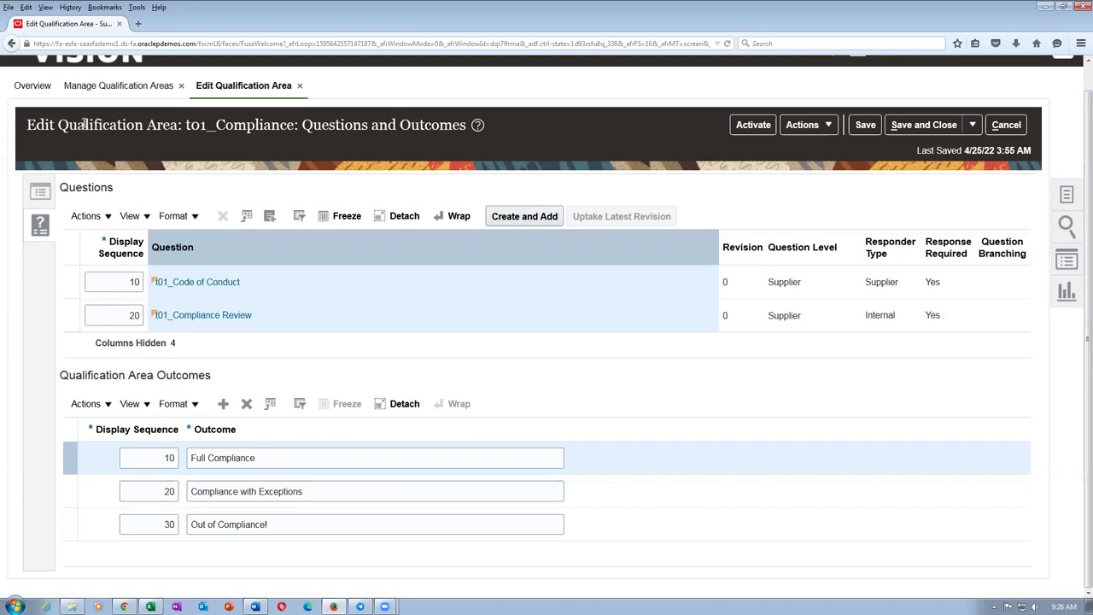
drag(85, 125, 171, 125)
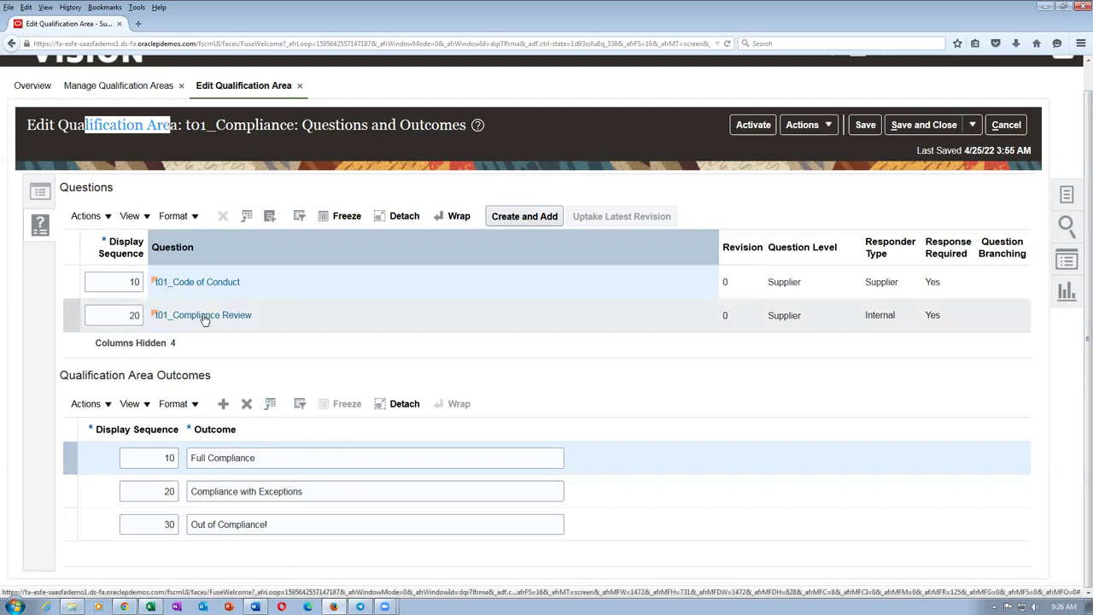
click(58, 125)
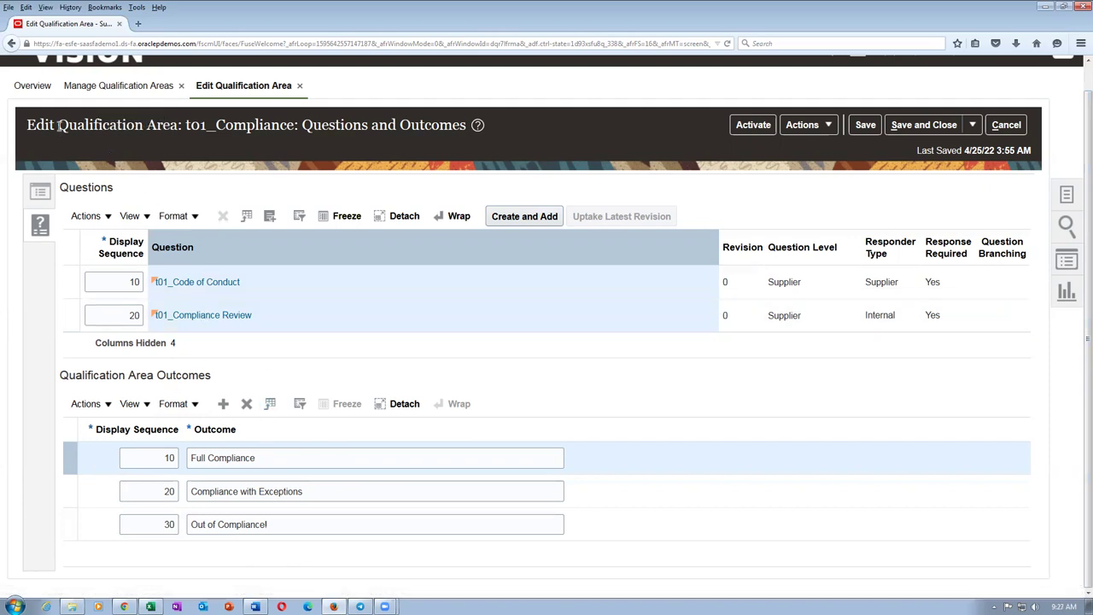
drag(55, 121, 174, 125)
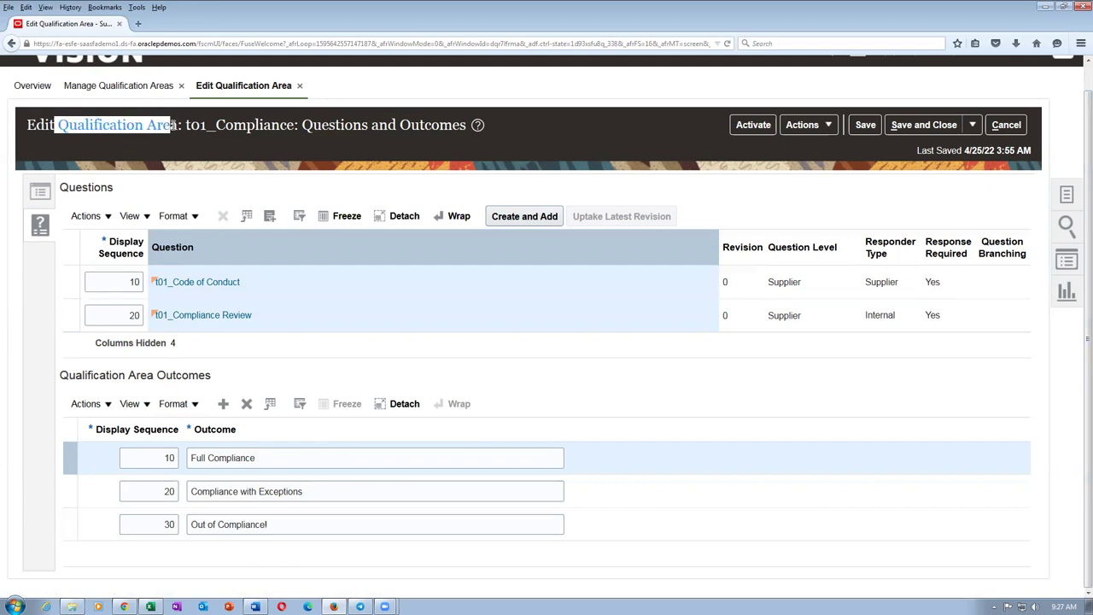
click(705, 383)
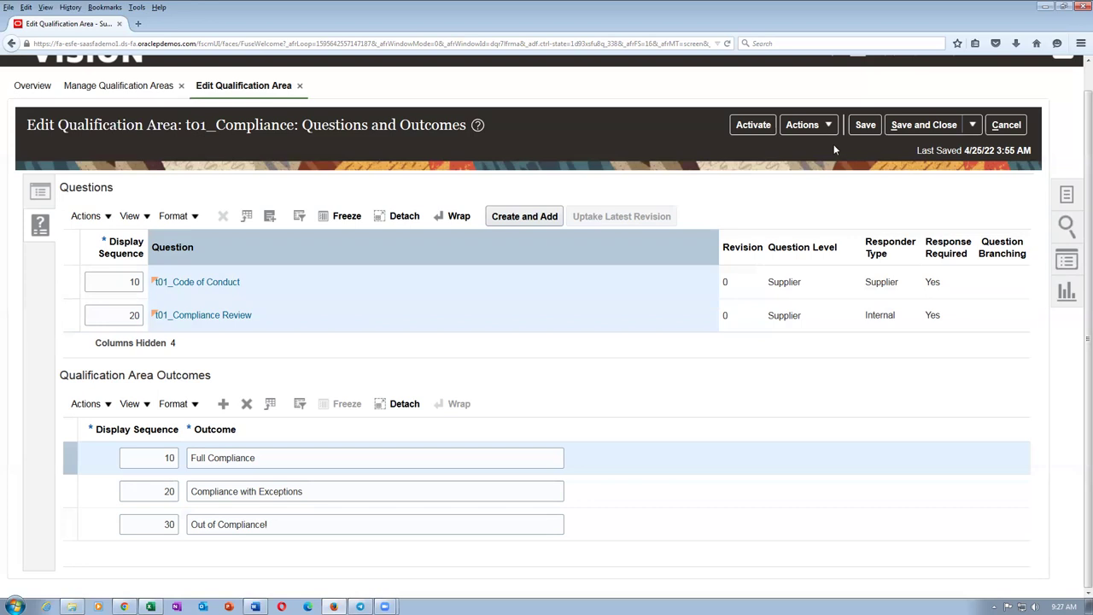
Step: Try saving and then activating t01_Compliance, dismissing the error each attempt returns
click(865, 125)
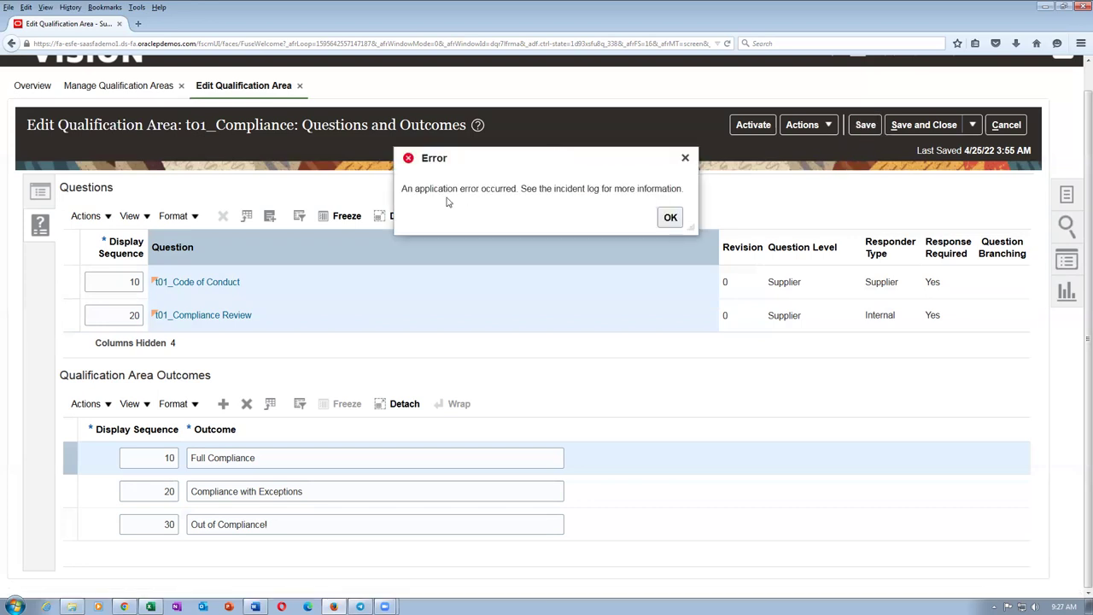
click(670, 218)
click(670, 218)
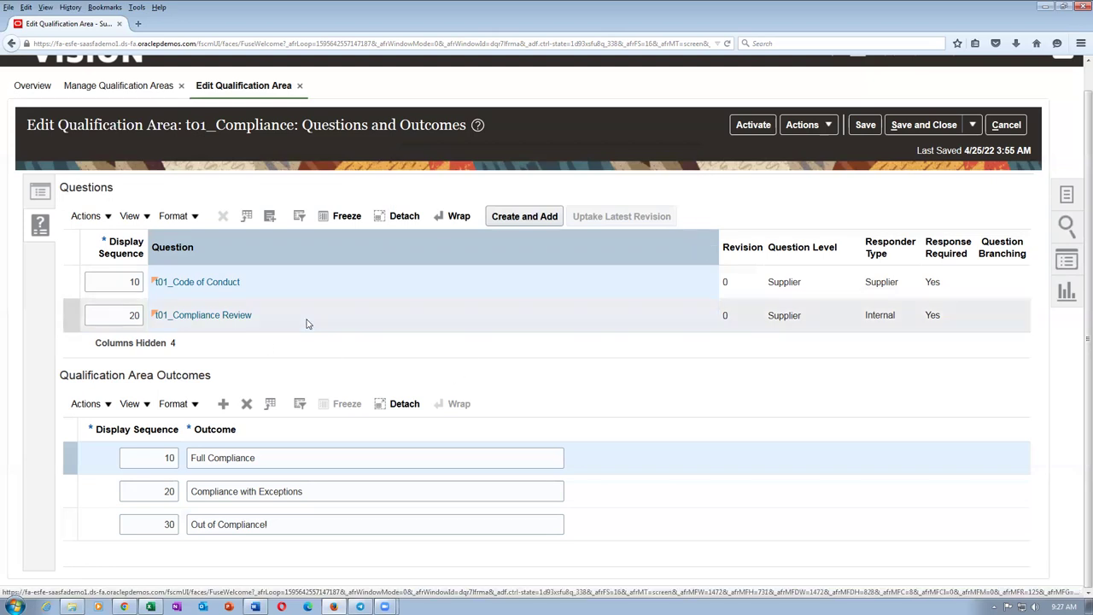
click(41, 193)
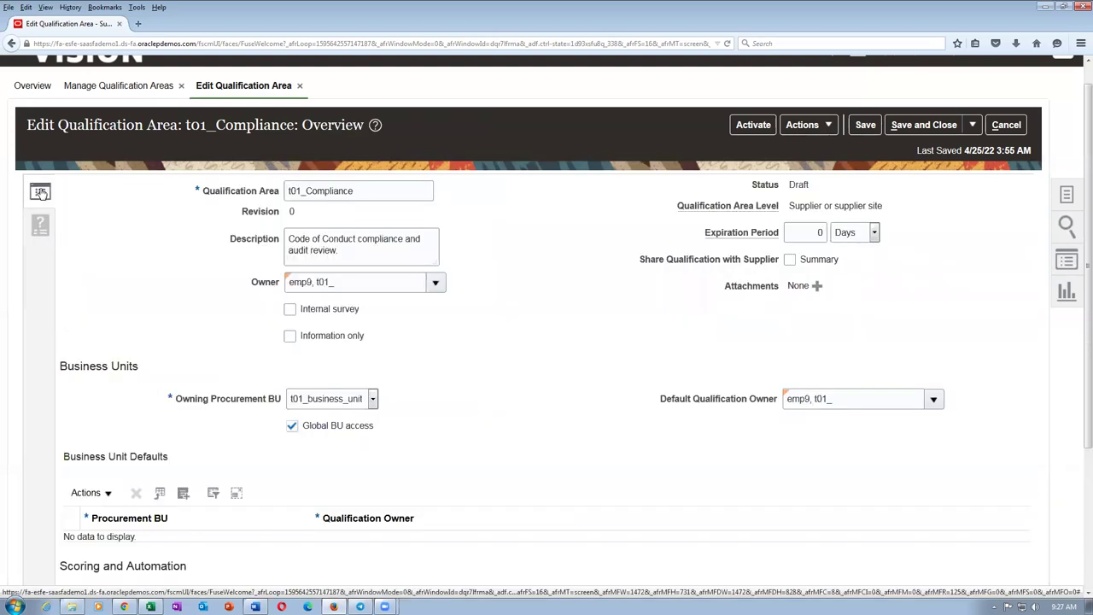
click(751, 126)
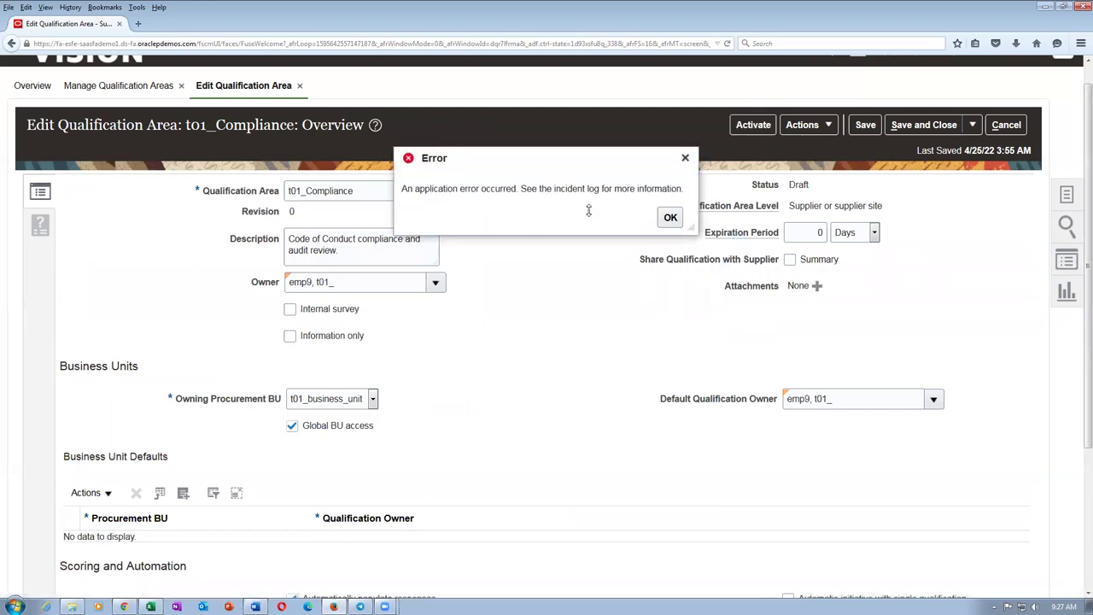
click(670, 218)
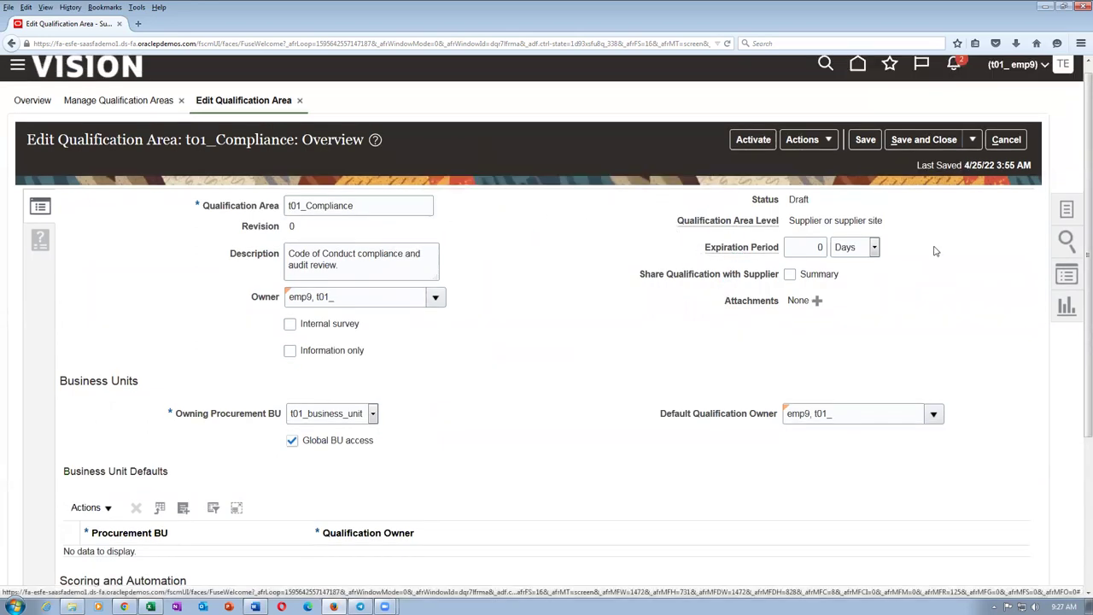
Step: Cancel out of the editor after Save and Close also fails
click(922, 141)
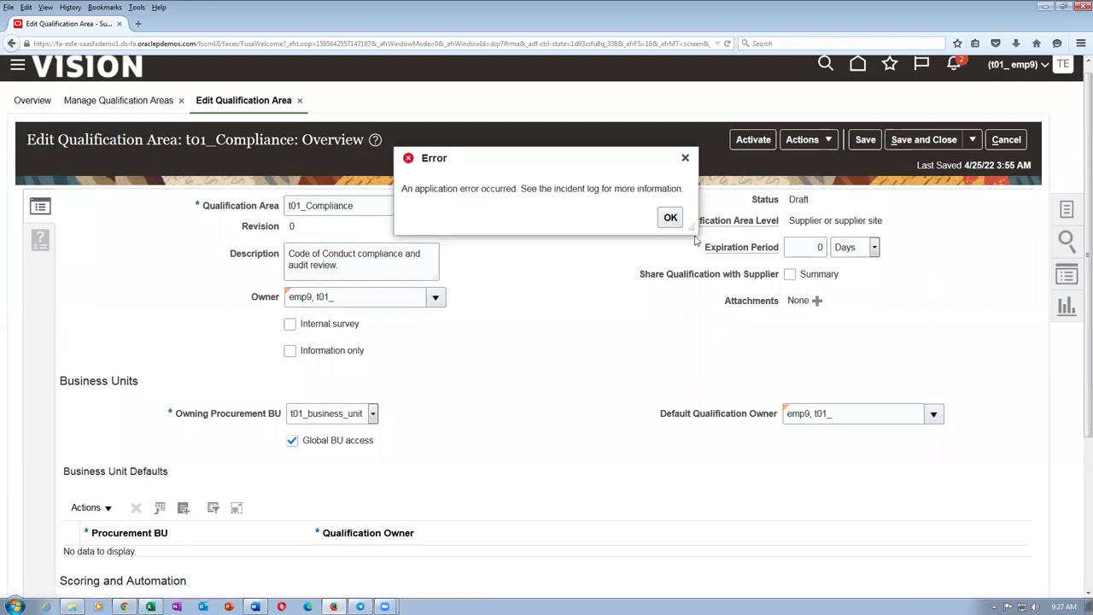
click(670, 217)
click(1005, 139)
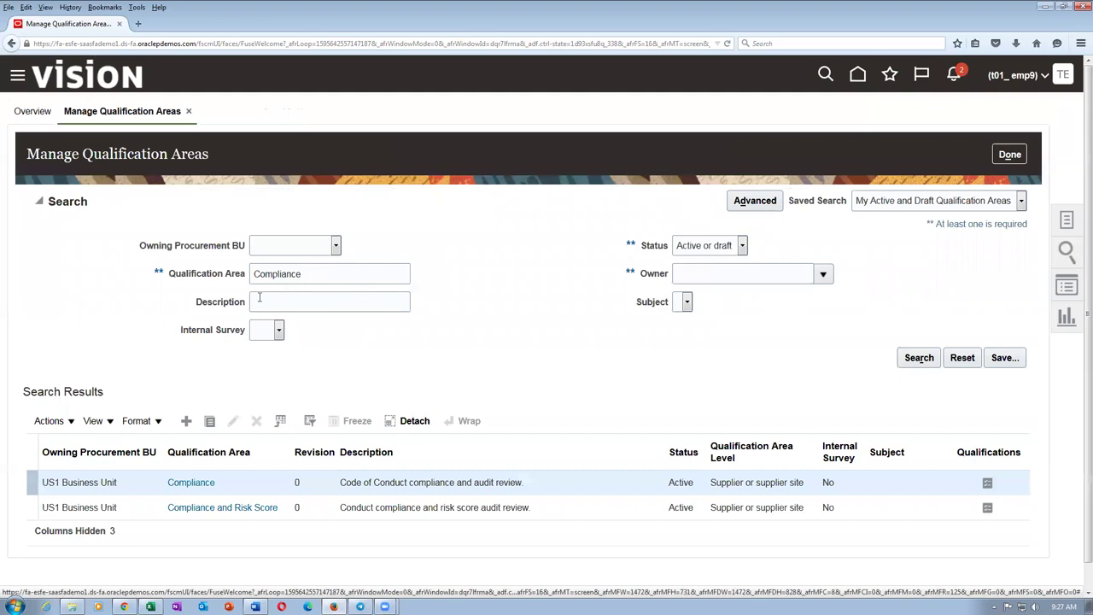
Step: Search qualification areas for 't01' and open t01_Compliance in edit mode
double_click(309, 269)
text(t01)
key(Return)
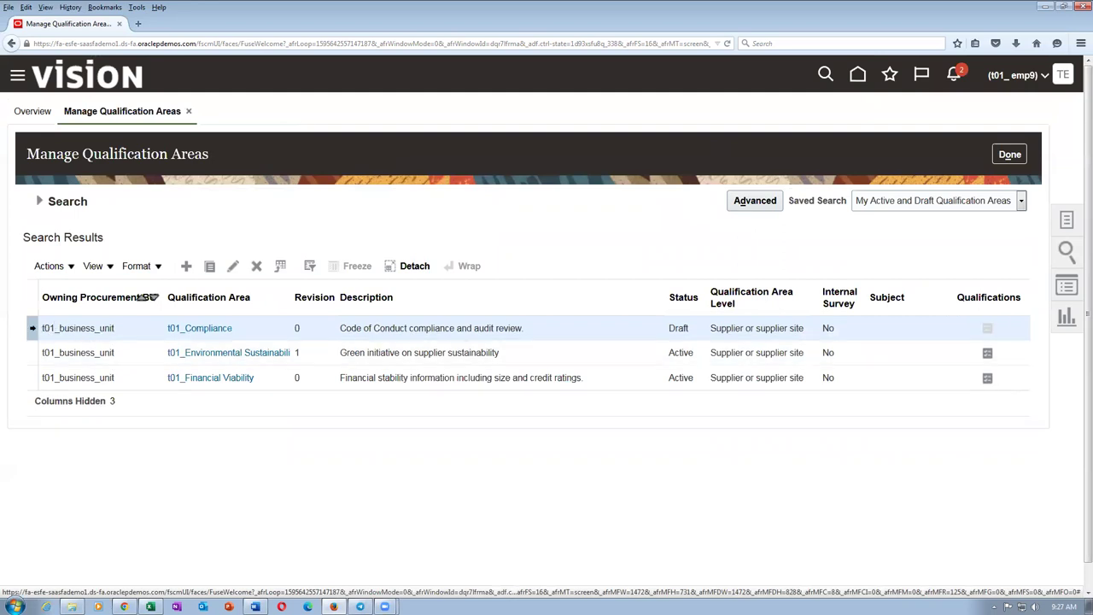
click(233, 267)
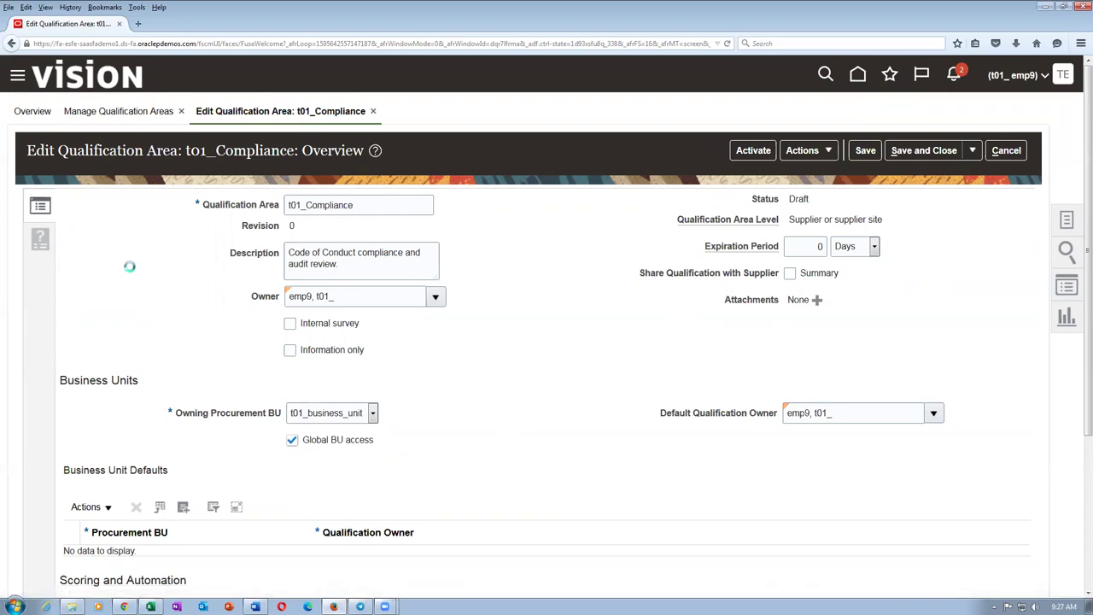
Step: Add the t01_Code of Conduct question from a 't01' question search
click(258, 299)
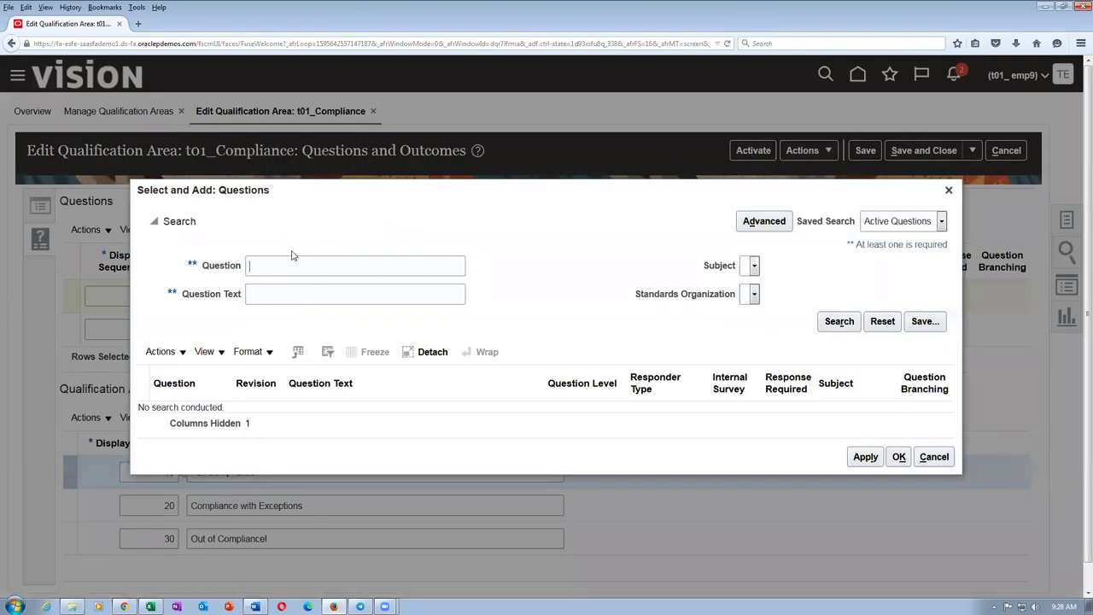
key(Return)
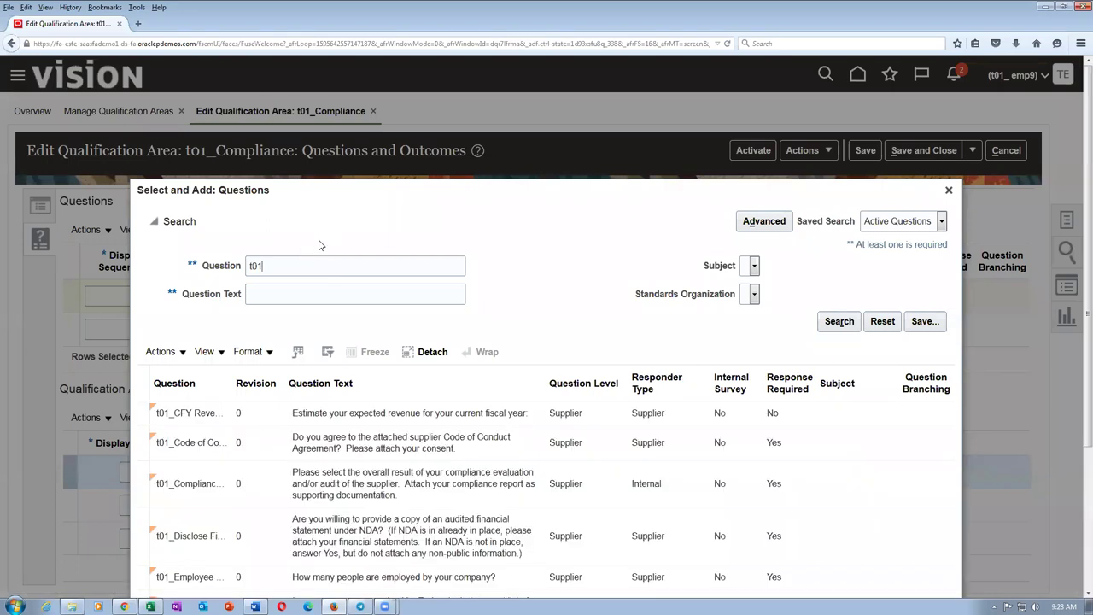
click(177, 333)
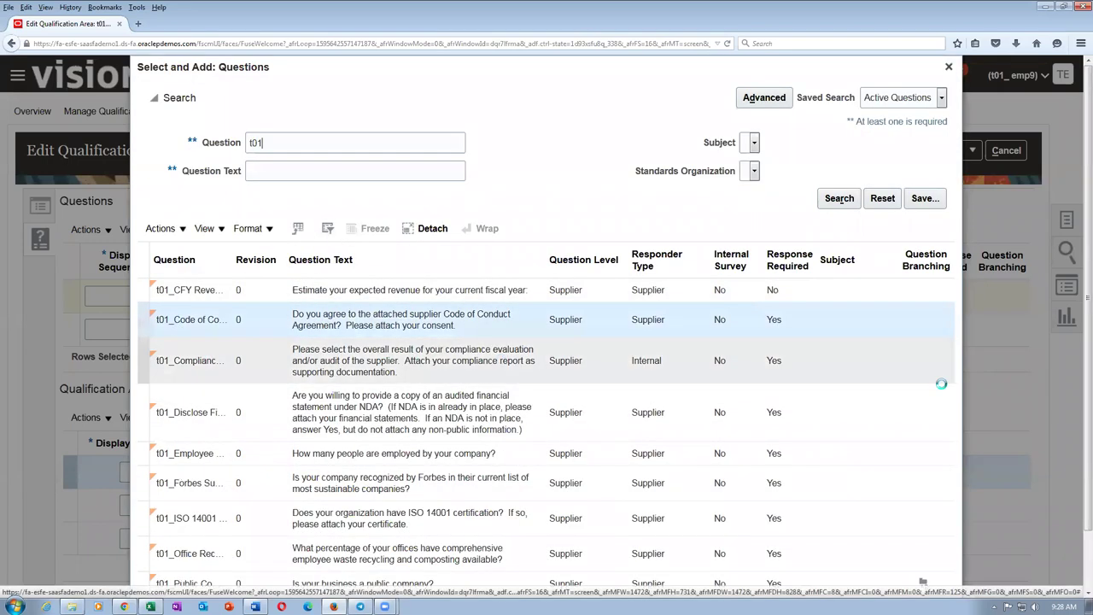
scroll(1076, 460, down, 2)
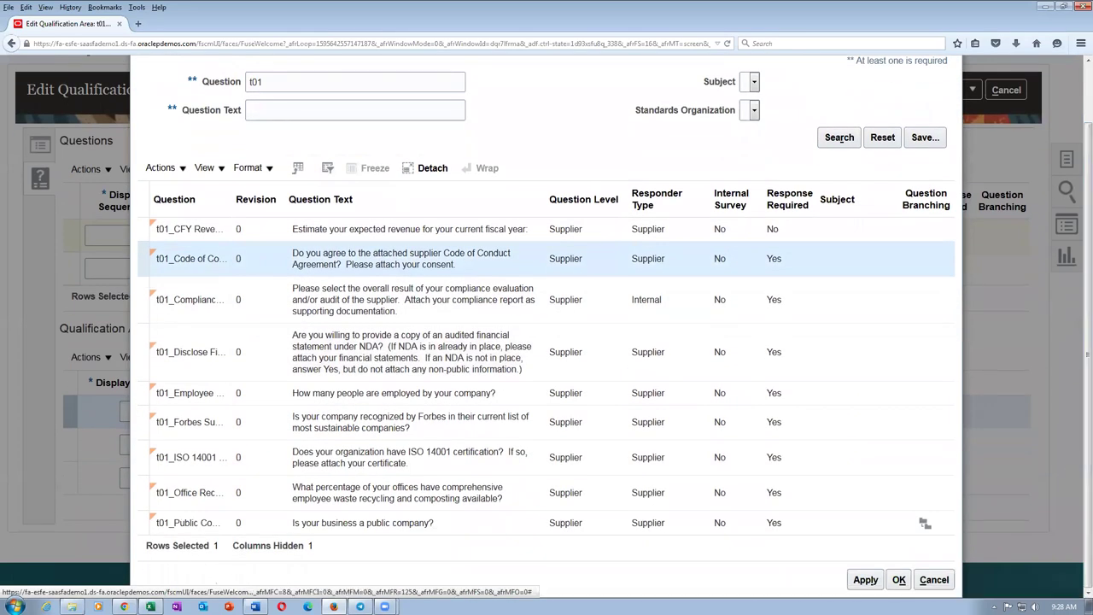
click(865, 579)
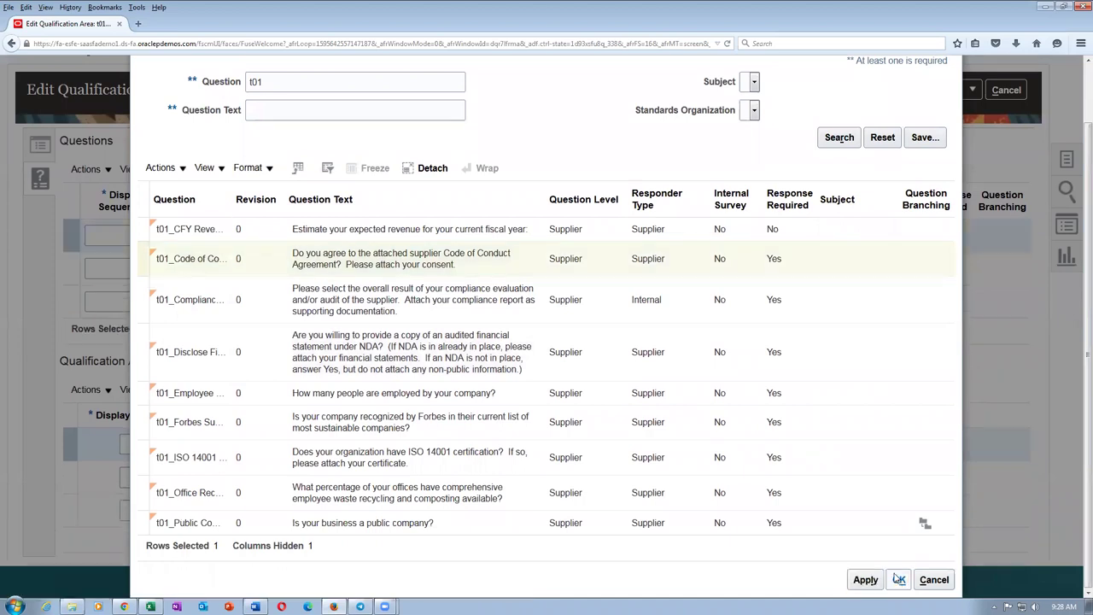
click(899, 580)
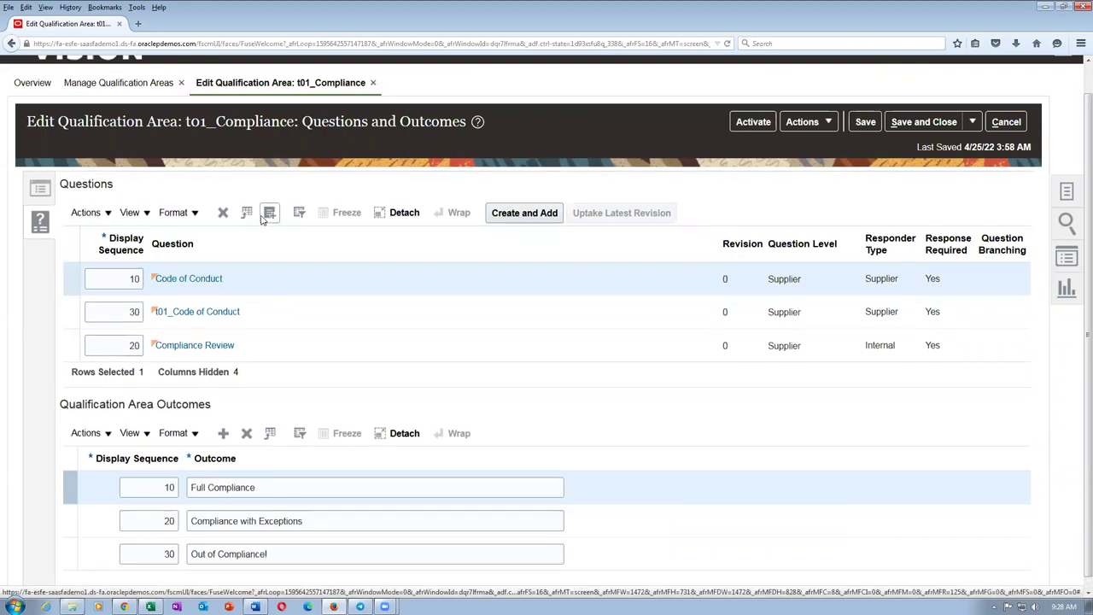
Step: Delete the original Code of Conduct question and save the area
click(222, 212)
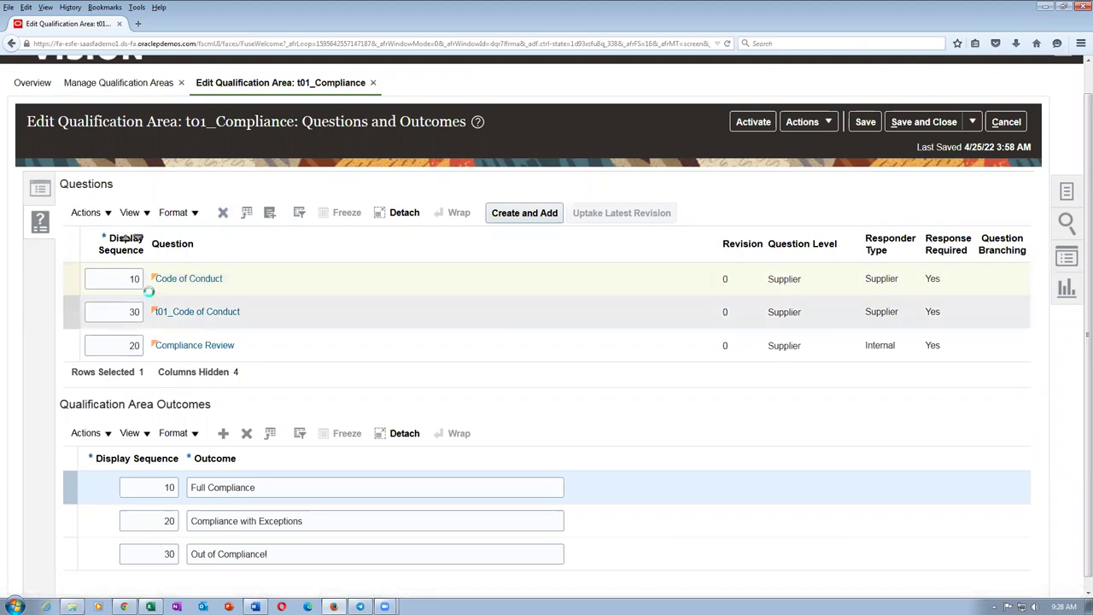
click(864, 125)
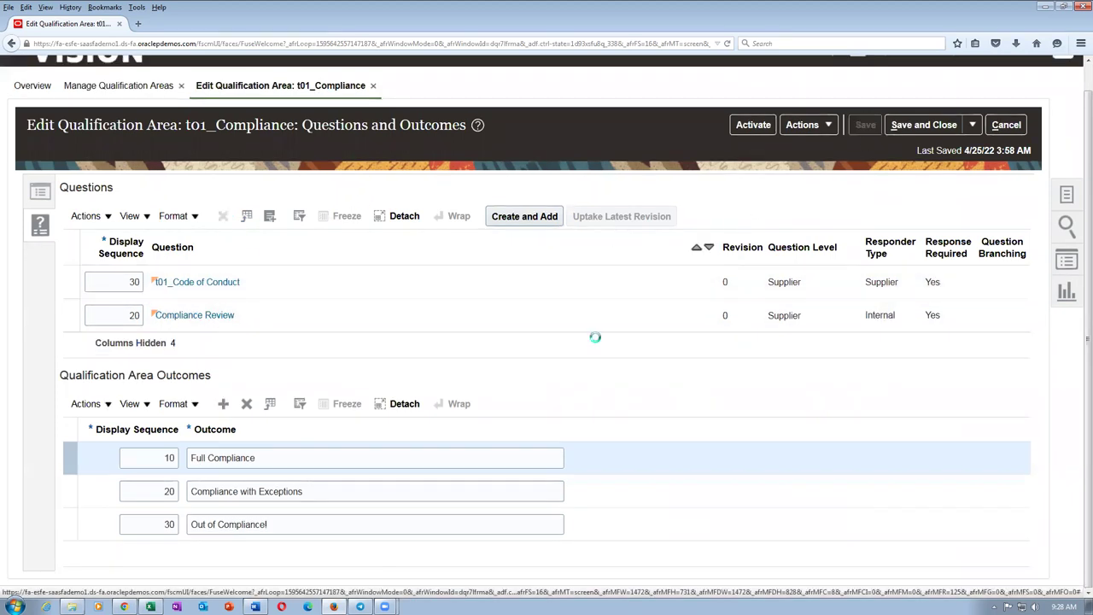
click(305, 323)
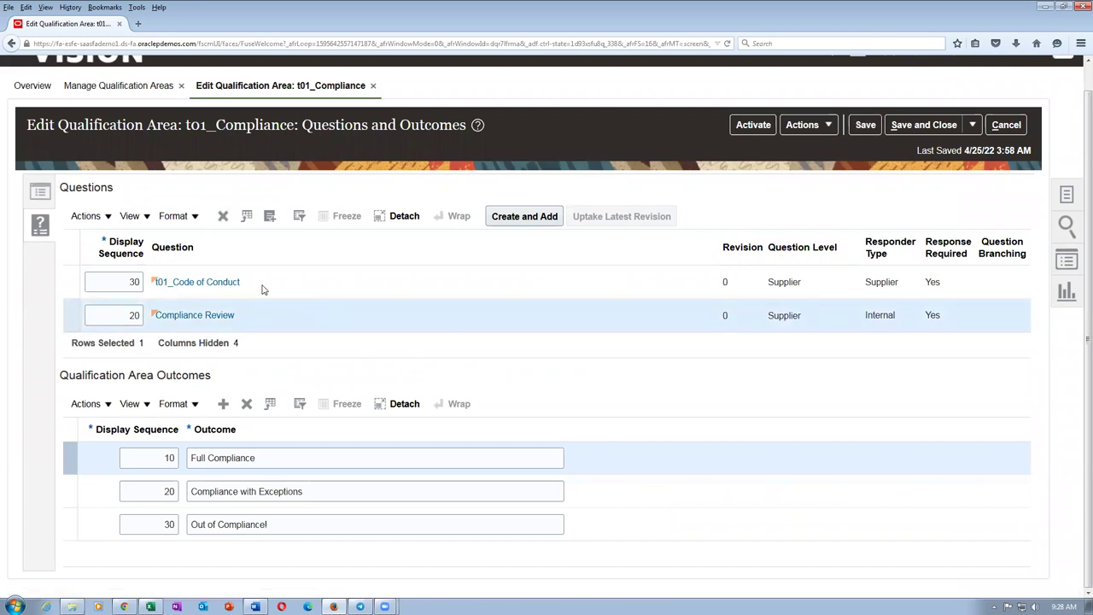
Step: Add t01_Compliance Review at sequence 40, save, and delete the original Compliance Review question
click(269, 216)
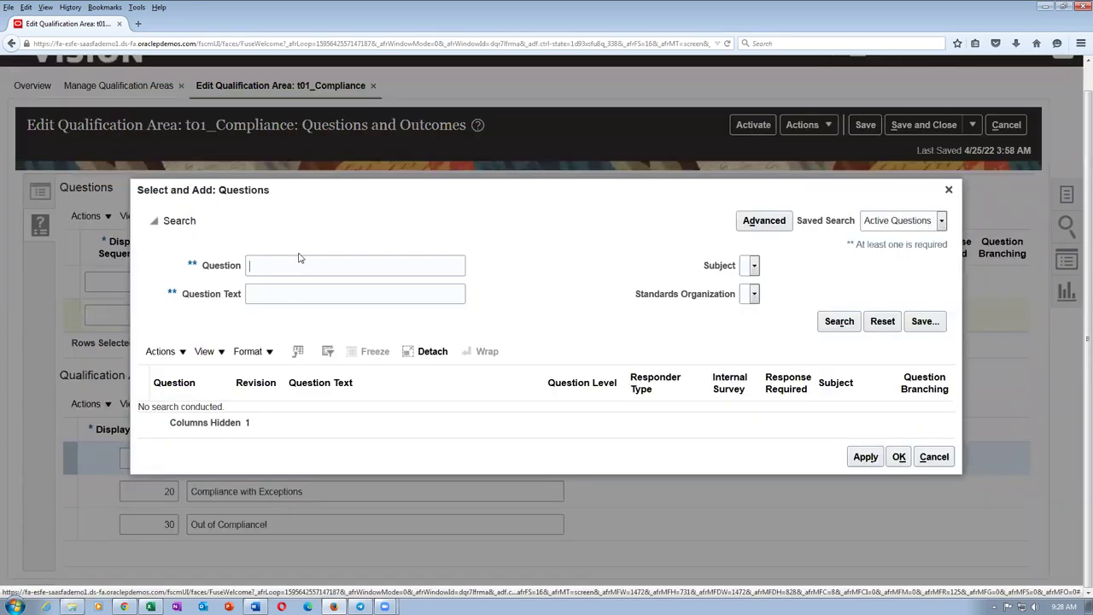
text(t01)
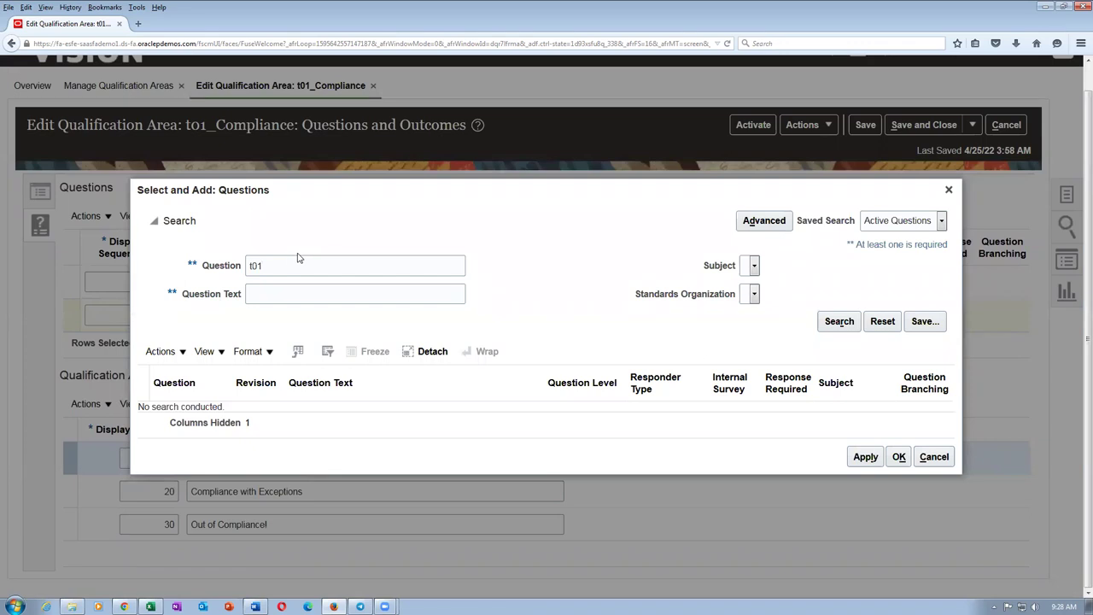
key(Return)
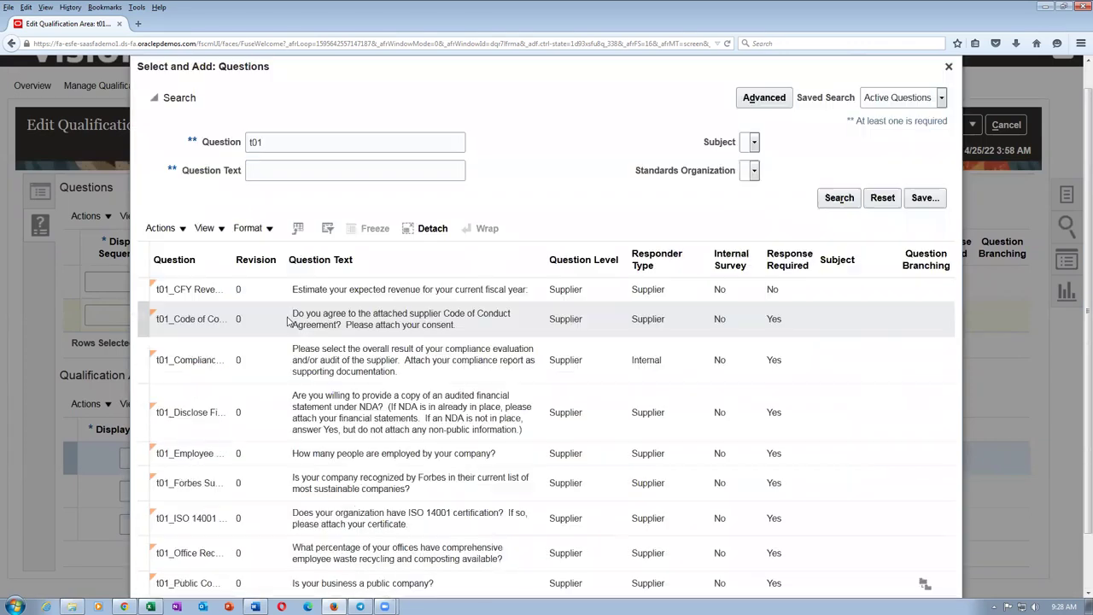
click(185, 365)
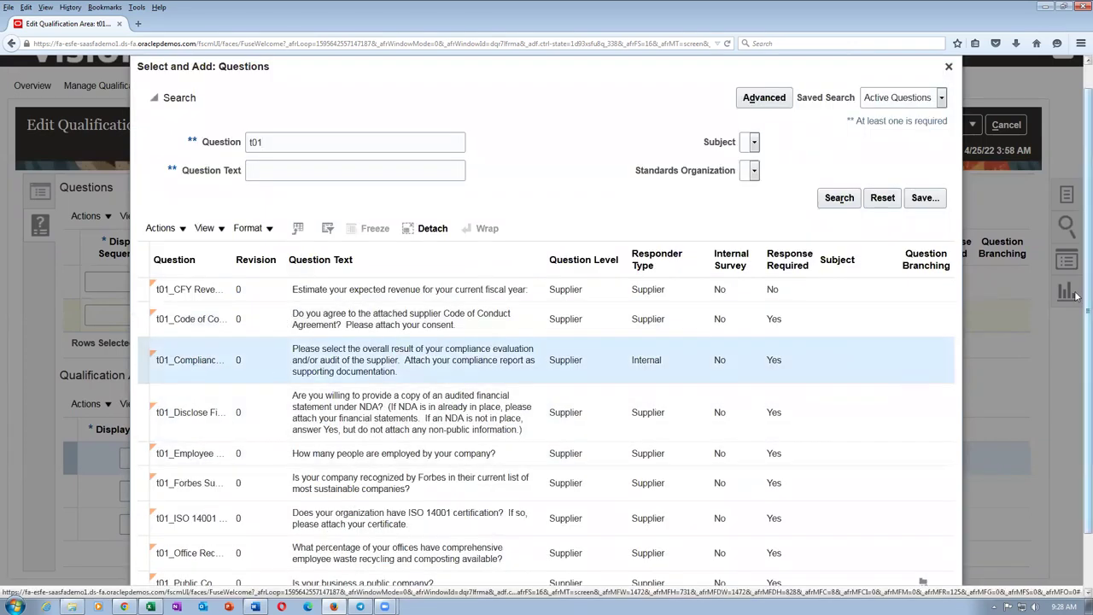
scroll(922, 530, down, 2)
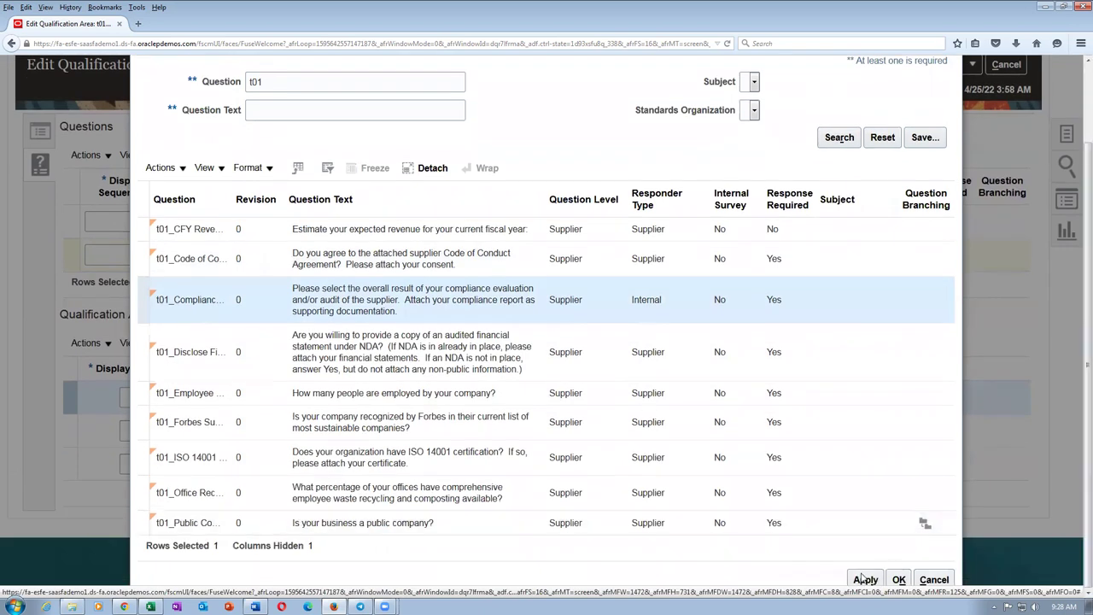
click(899, 580)
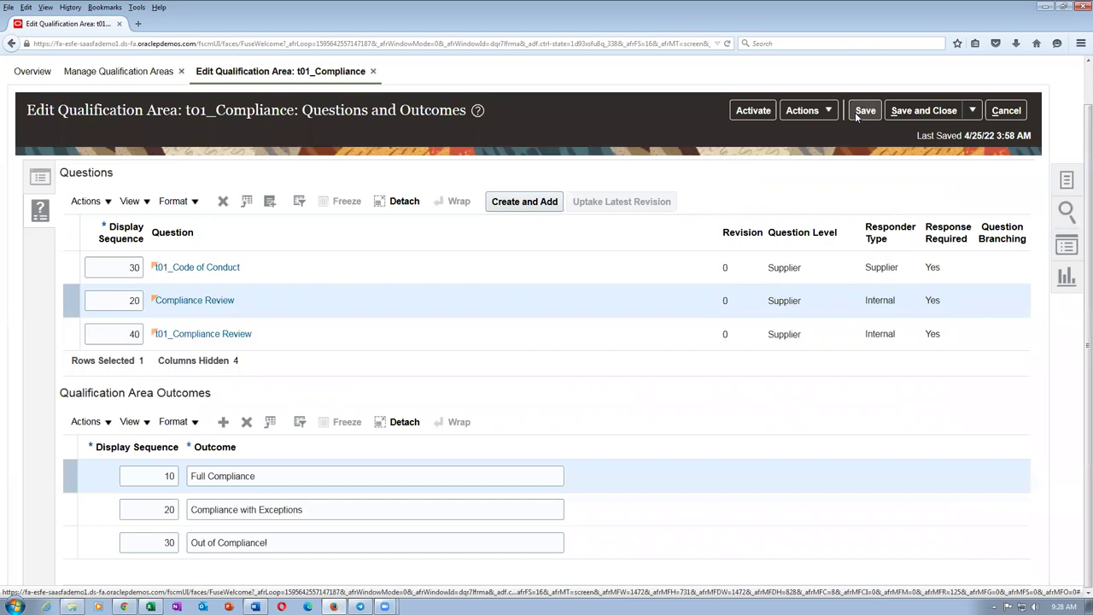
click(862, 111)
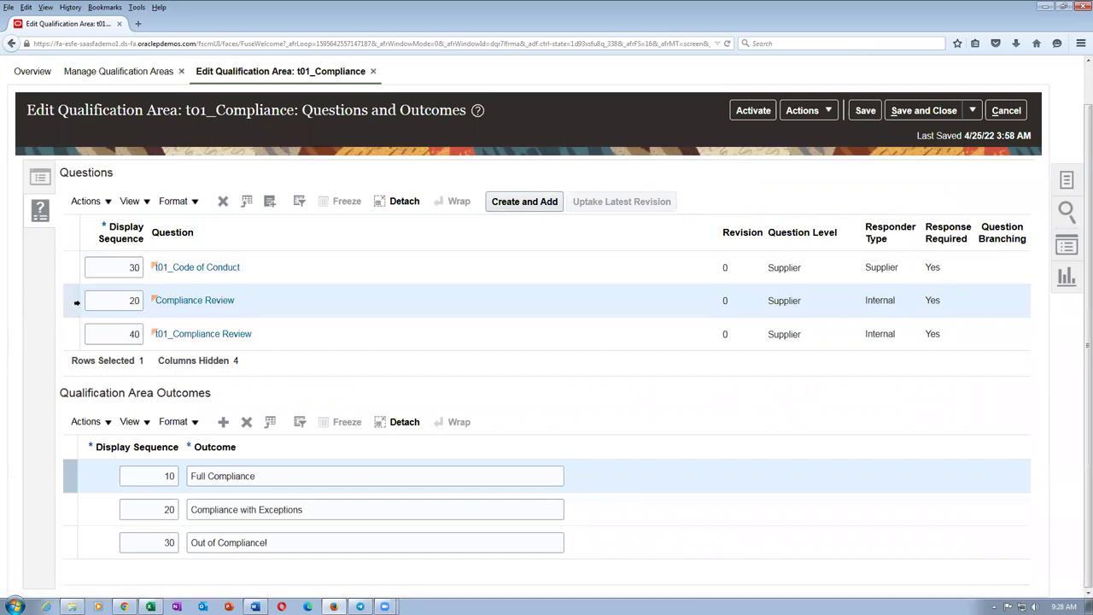
click(224, 203)
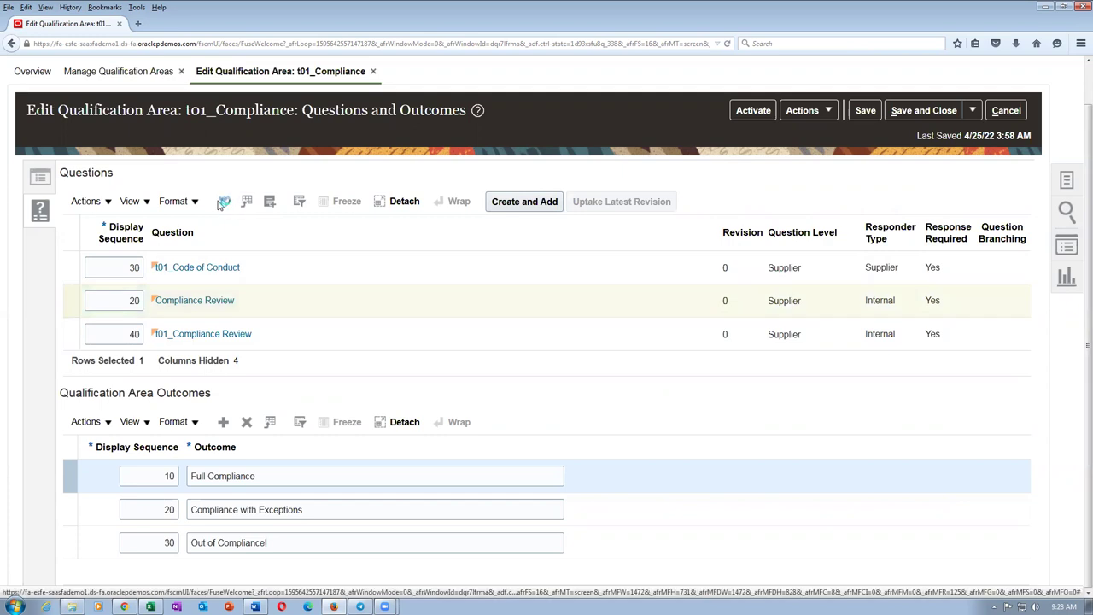
Step: Save the area, then change the two t01 questions' display sequences from 30 and 40 to 10 and 20, and save again
click(865, 125)
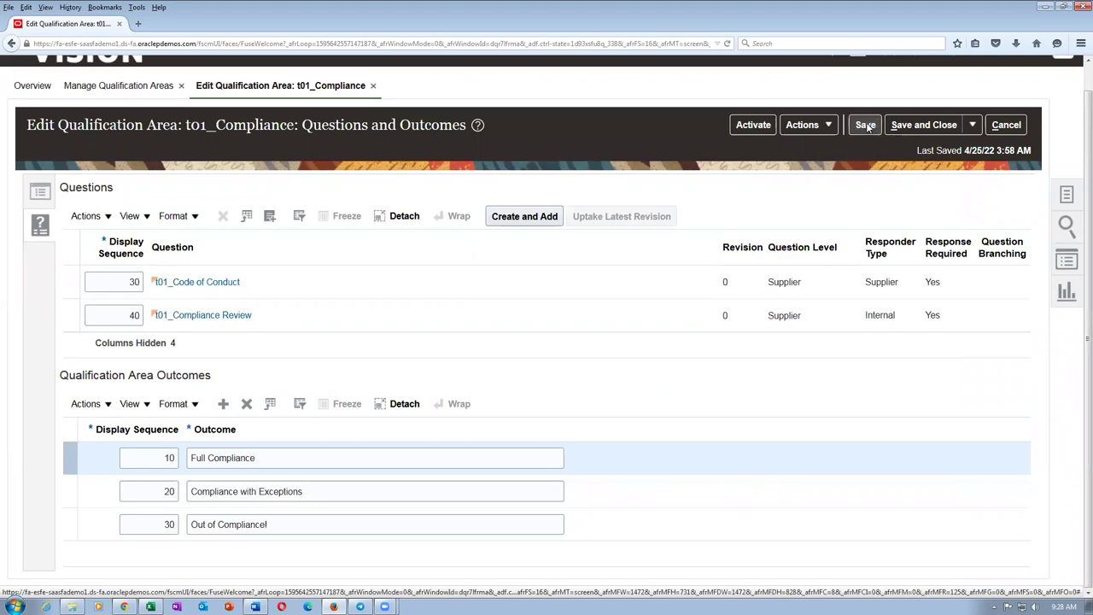
click(125, 282)
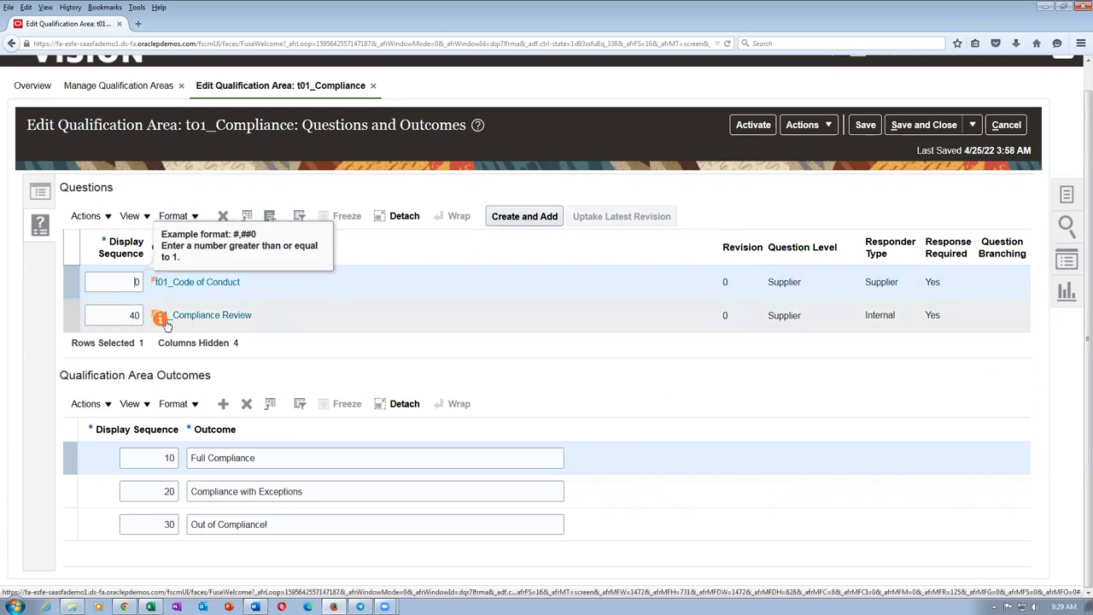
click(123, 317)
key(Delete)
text(2)
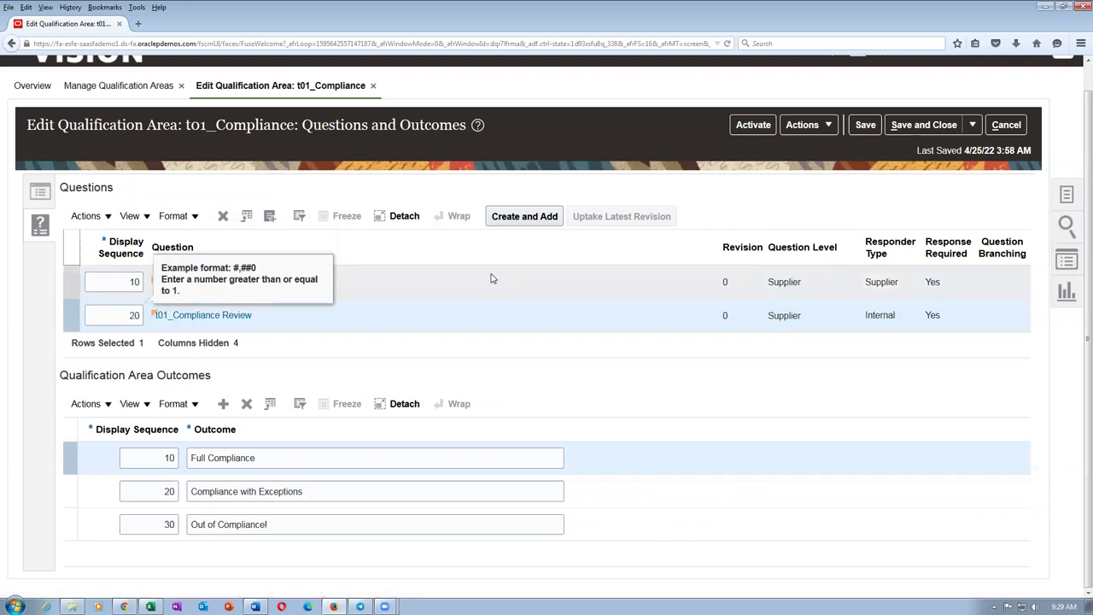
click(483, 252)
click(866, 125)
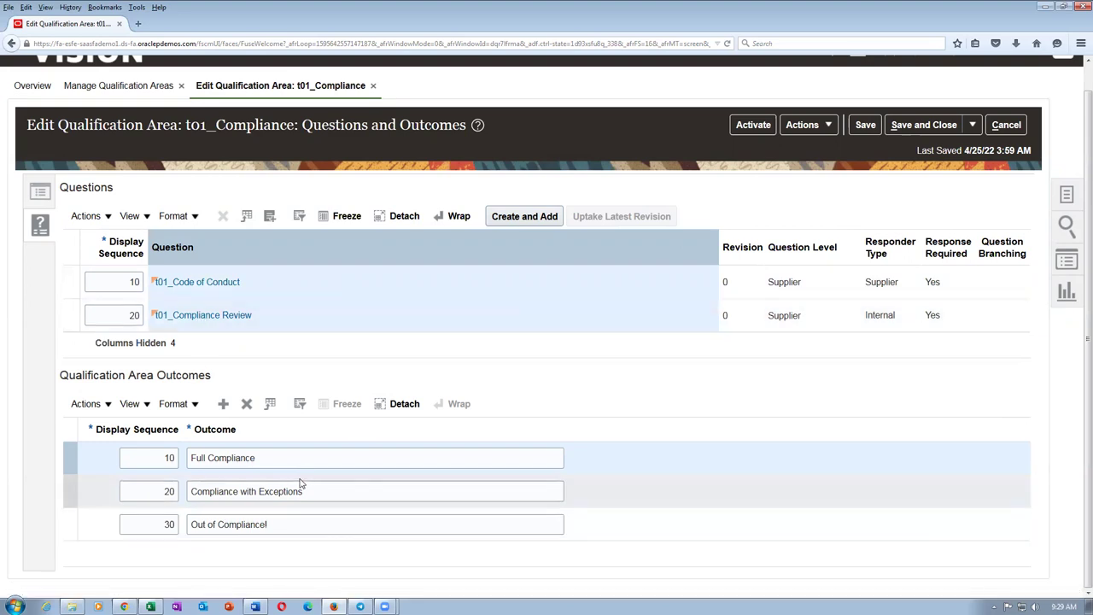
Step: Activate t01_Compliance, retrying after a connection error, then save and close it
click(752, 126)
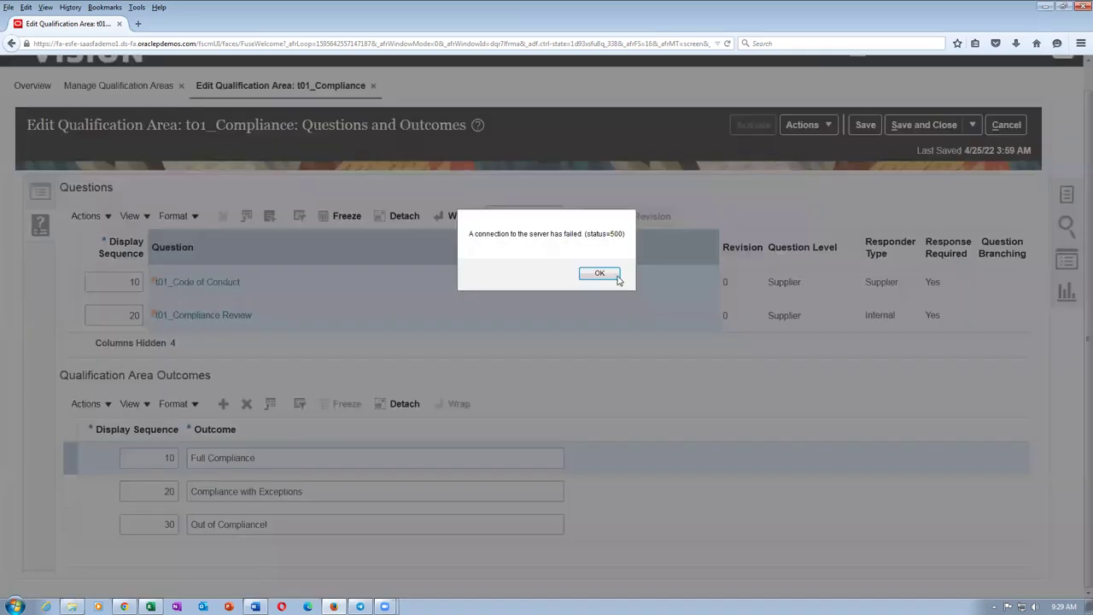
click(616, 278)
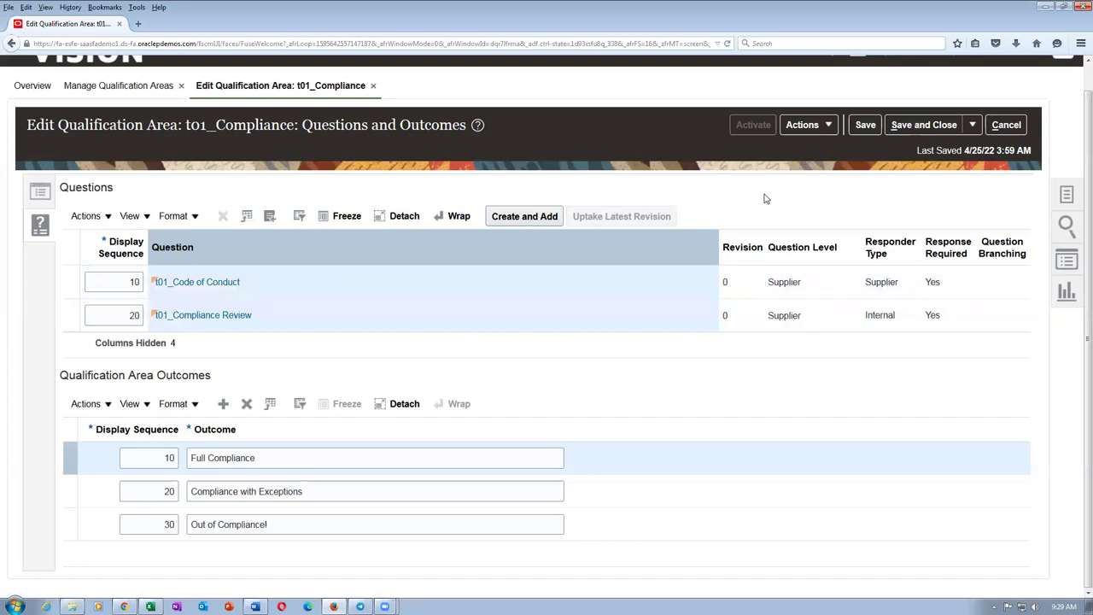
click(39, 203)
click(753, 125)
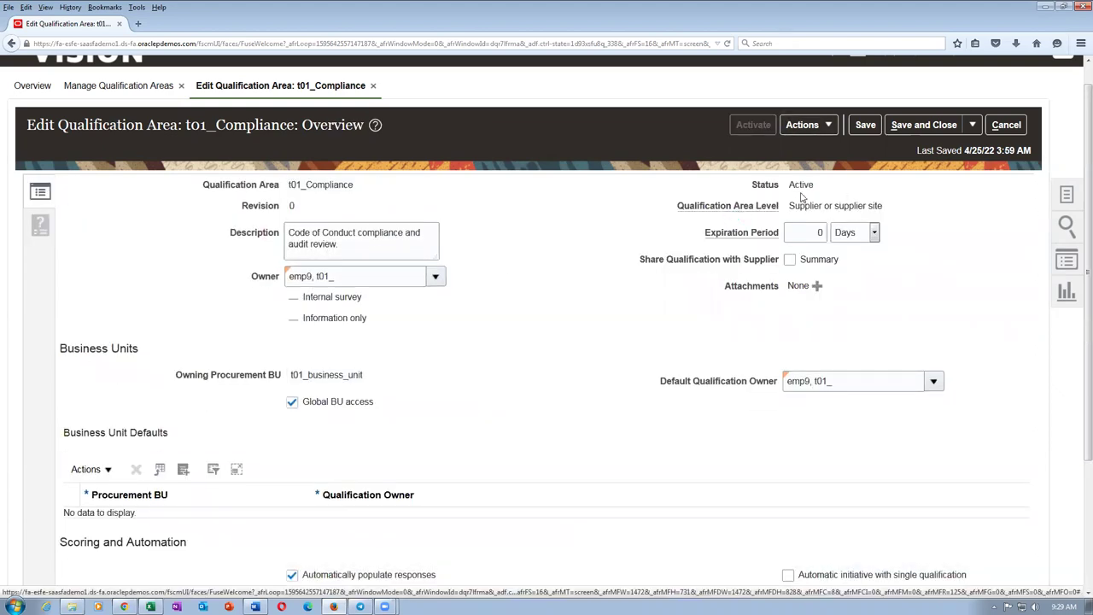
click(924, 128)
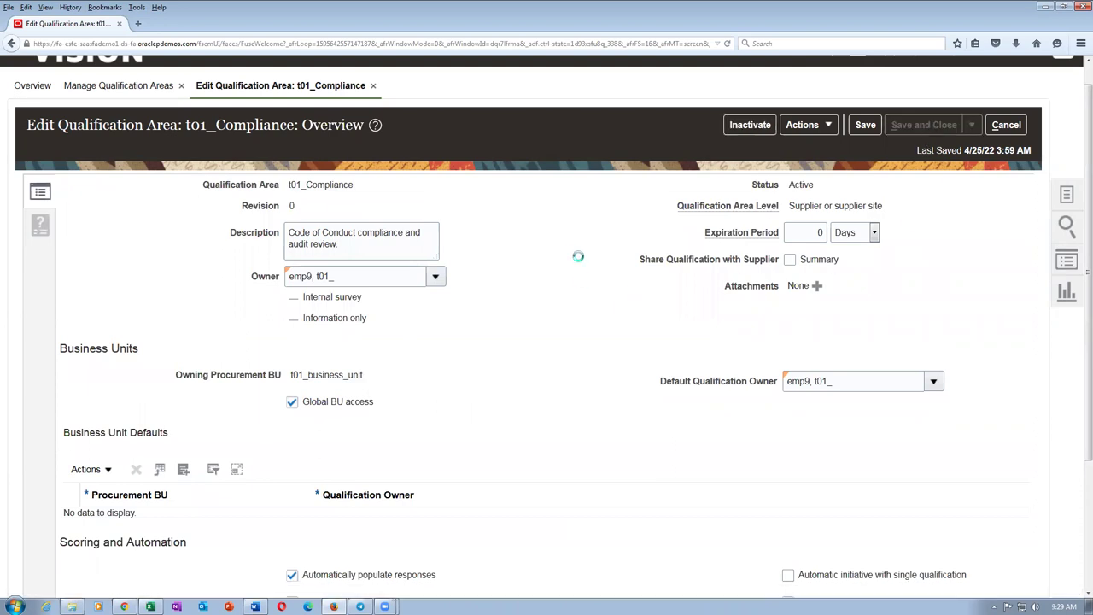
click(583, 224)
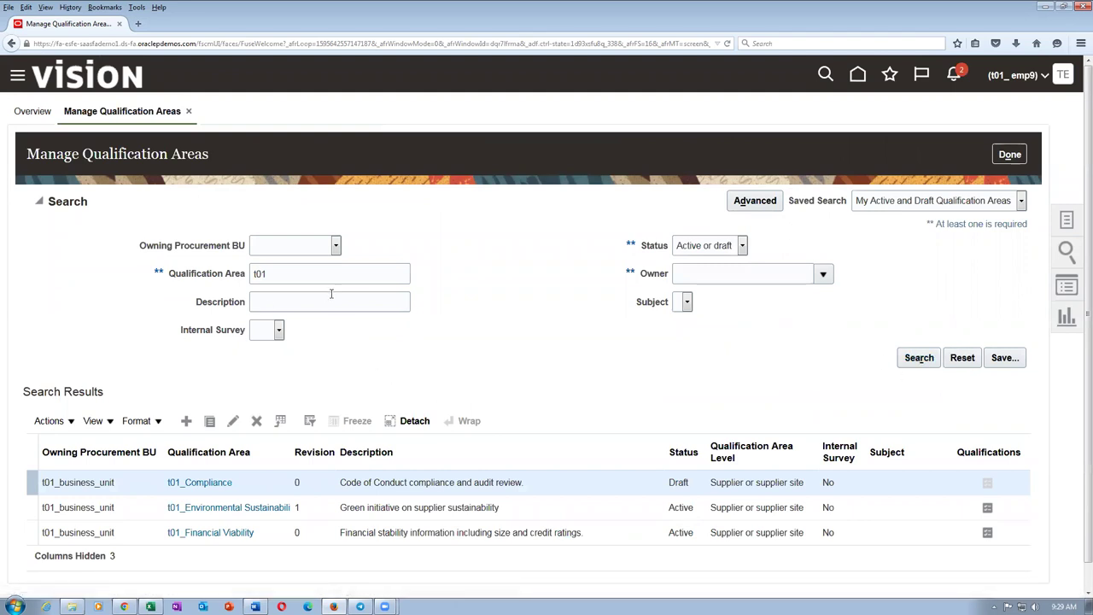
Step: Rerun the Manage Qualification Areas search to refresh the statuses of the three t01 areas
click(919, 358)
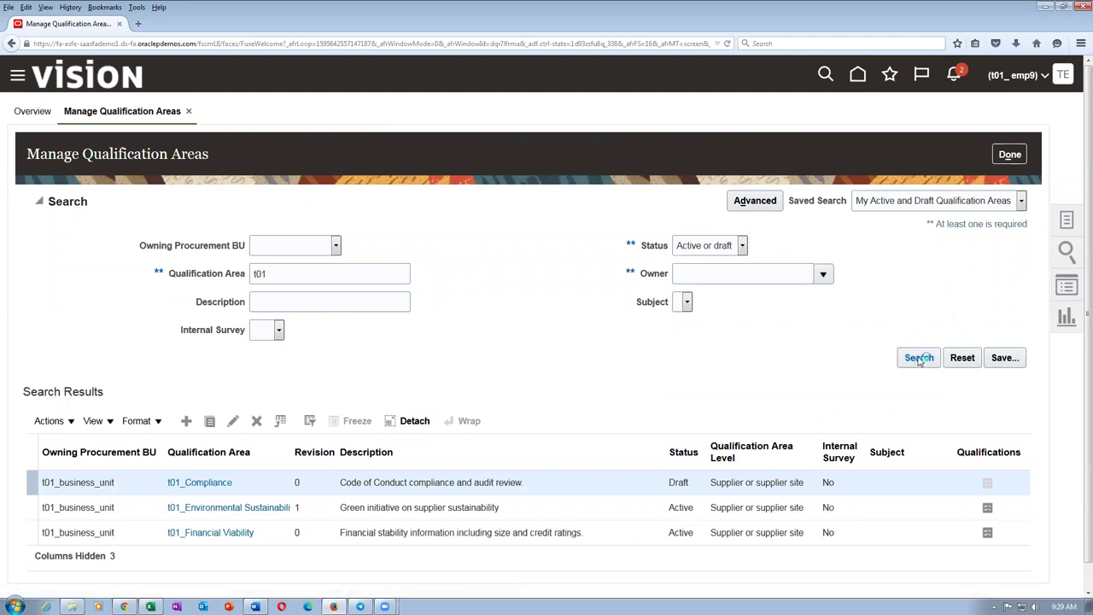
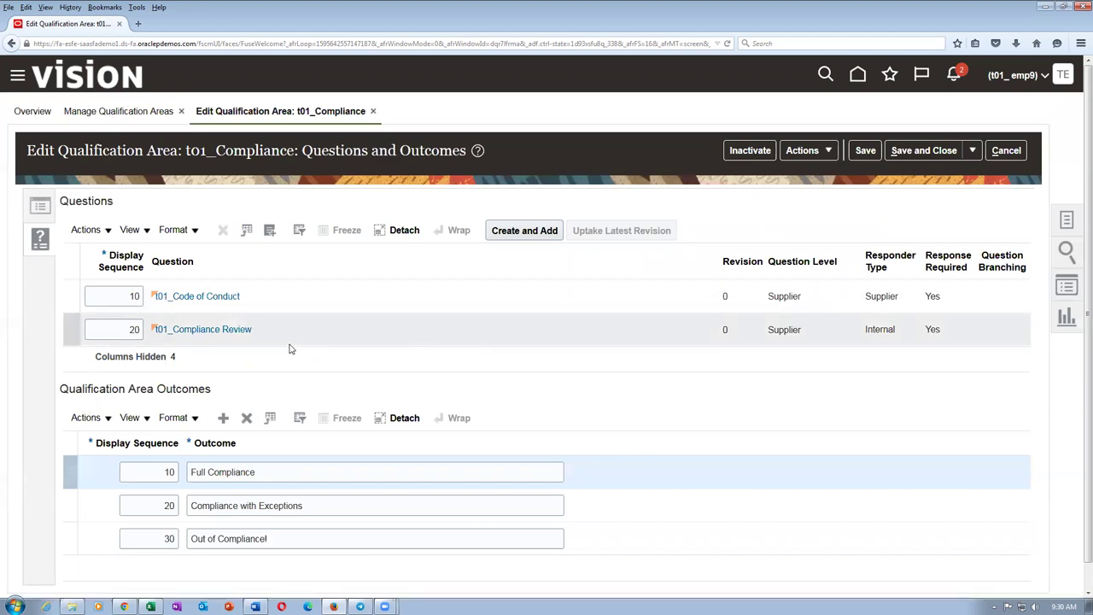
Step: Add the t01_ prefix to the Full Compliance and following outcome names
click(188, 475)
text(t01)
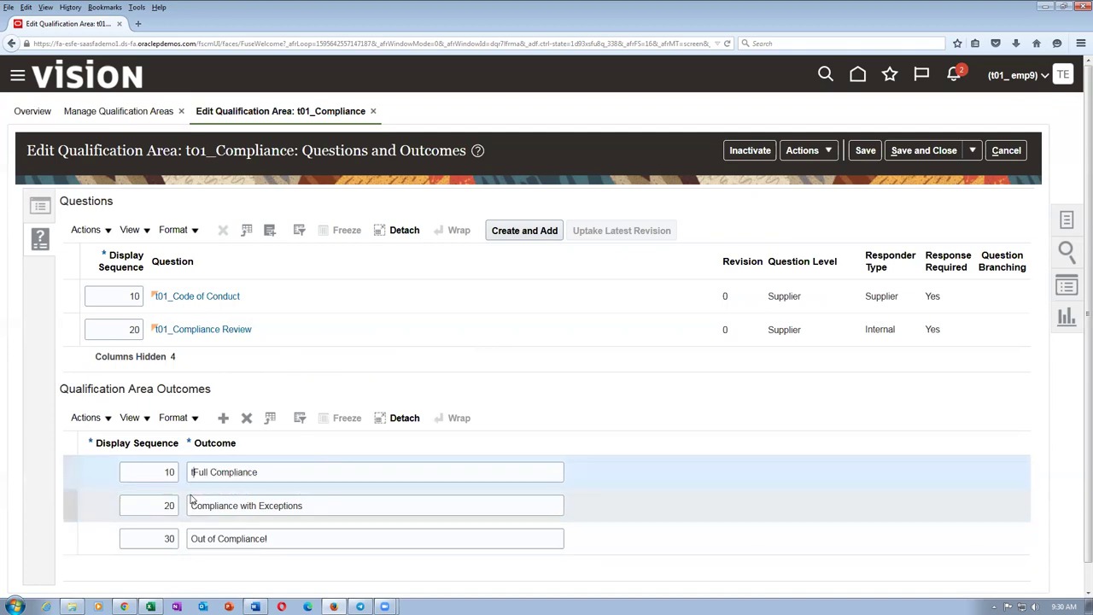
text(_)
click(189, 504)
text(t01_)
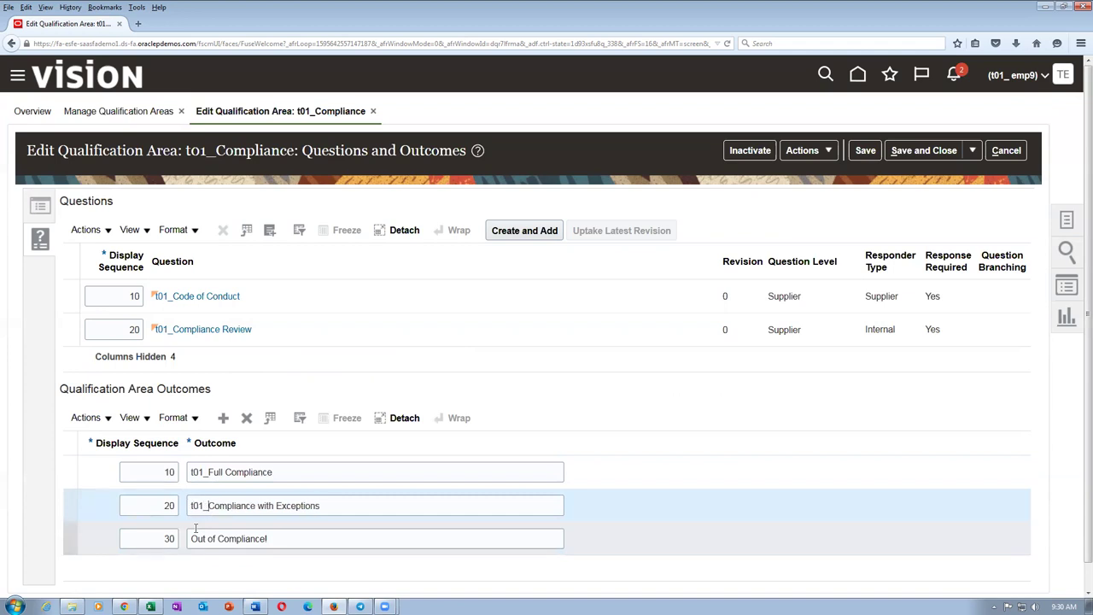
click(191, 538)
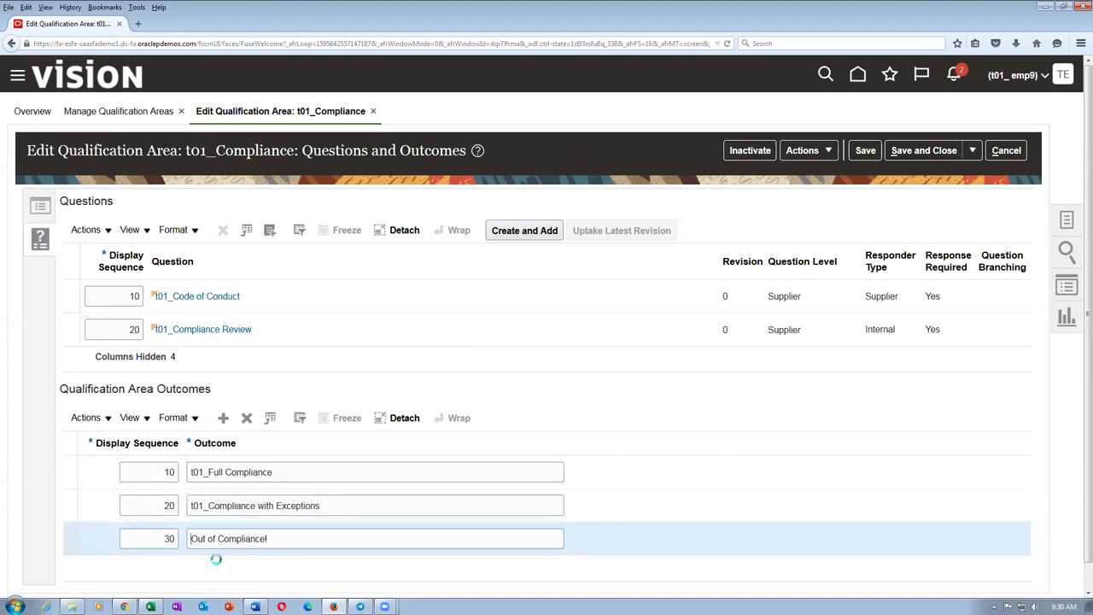
text(t01_)
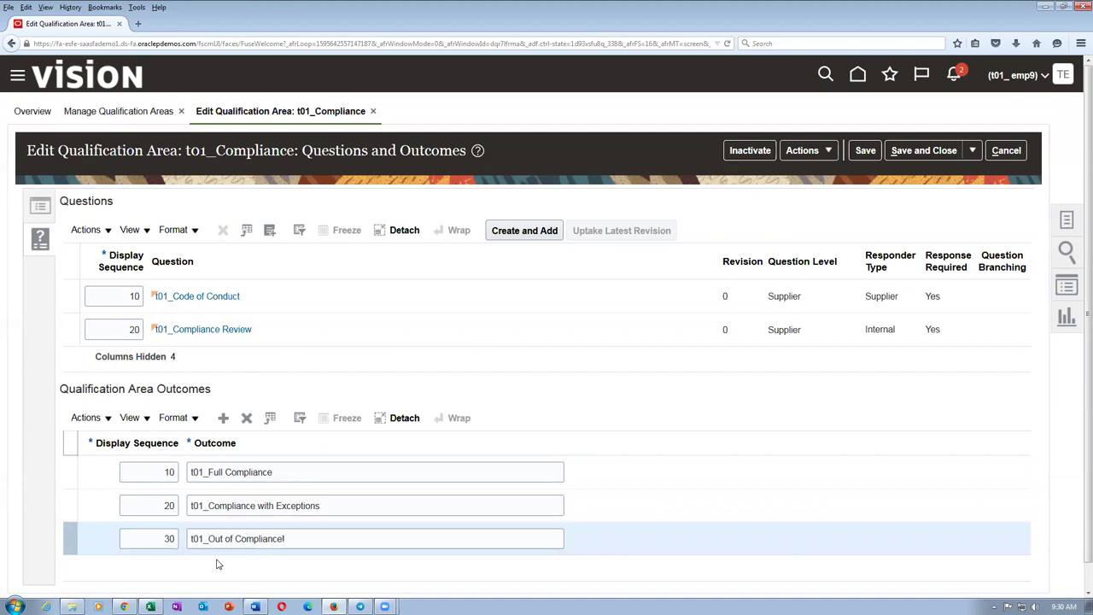
click(693, 395)
Step: Save the qualification area and activate it as a new revision
click(864, 151)
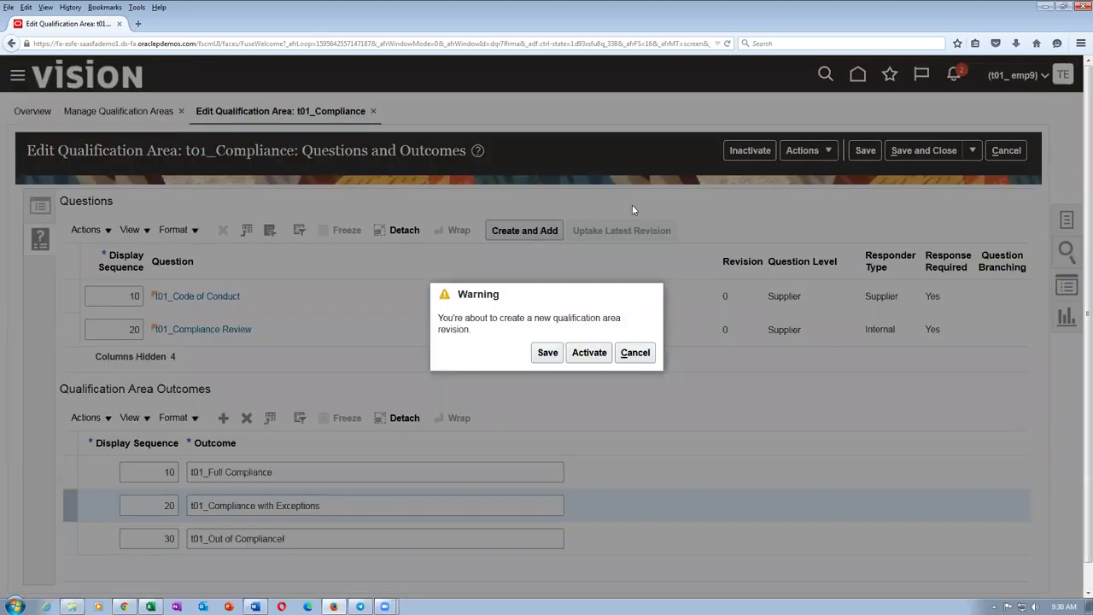
click(592, 358)
click(587, 356)
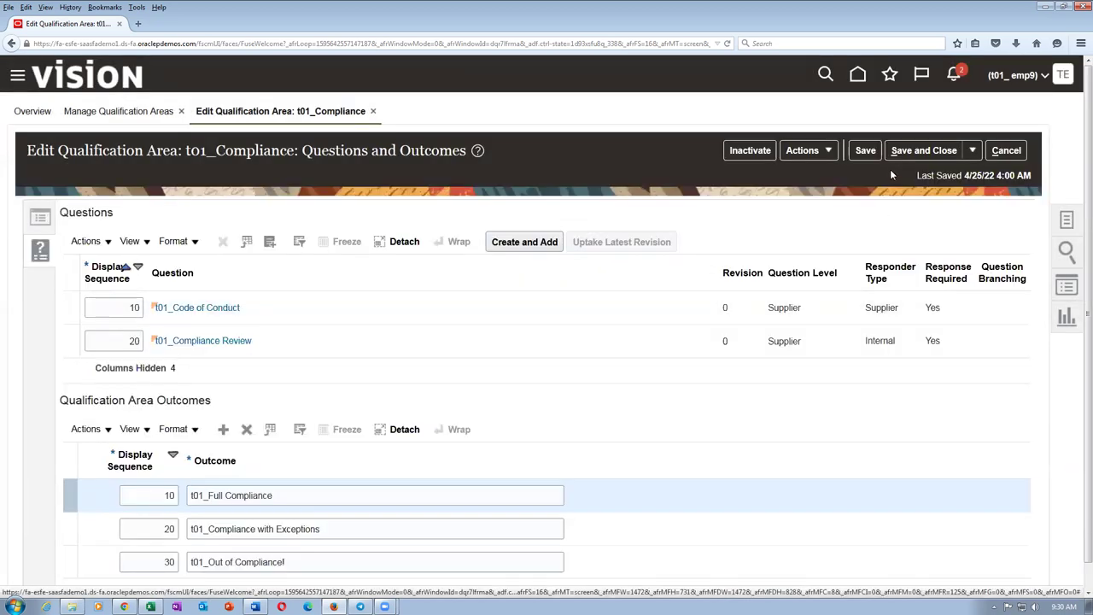
Step: Save and close t01_Compliance, acknowledge the confirmation, and rerun the area search
click(924, 150)
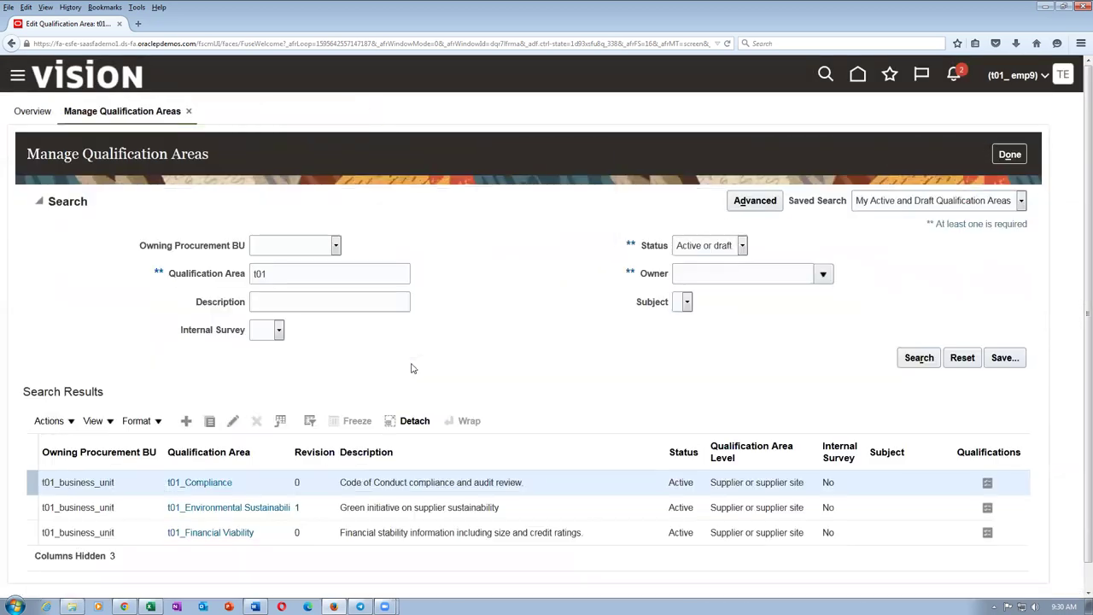
click(581, 230)
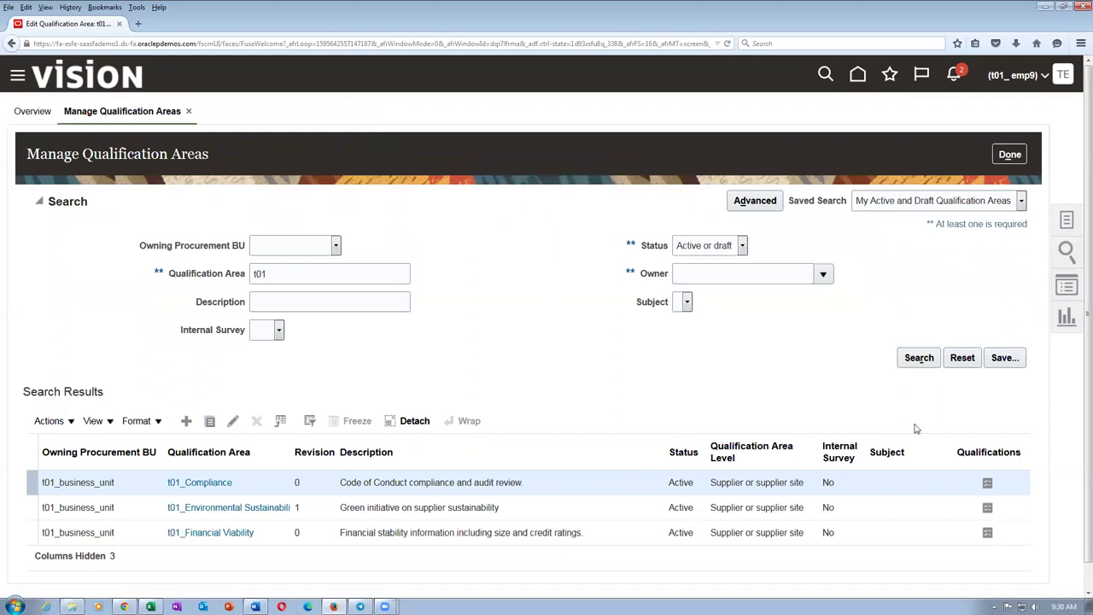
click(917, 361)
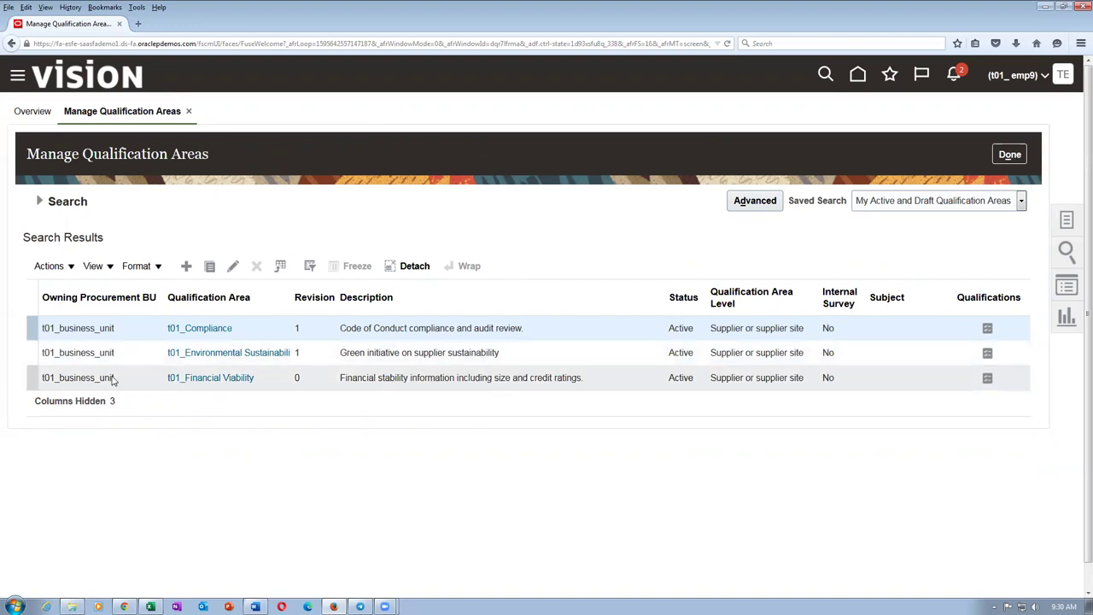
Step: Review t01_Financial Viability's outcomes and cancel out without changes
click(215, 377)
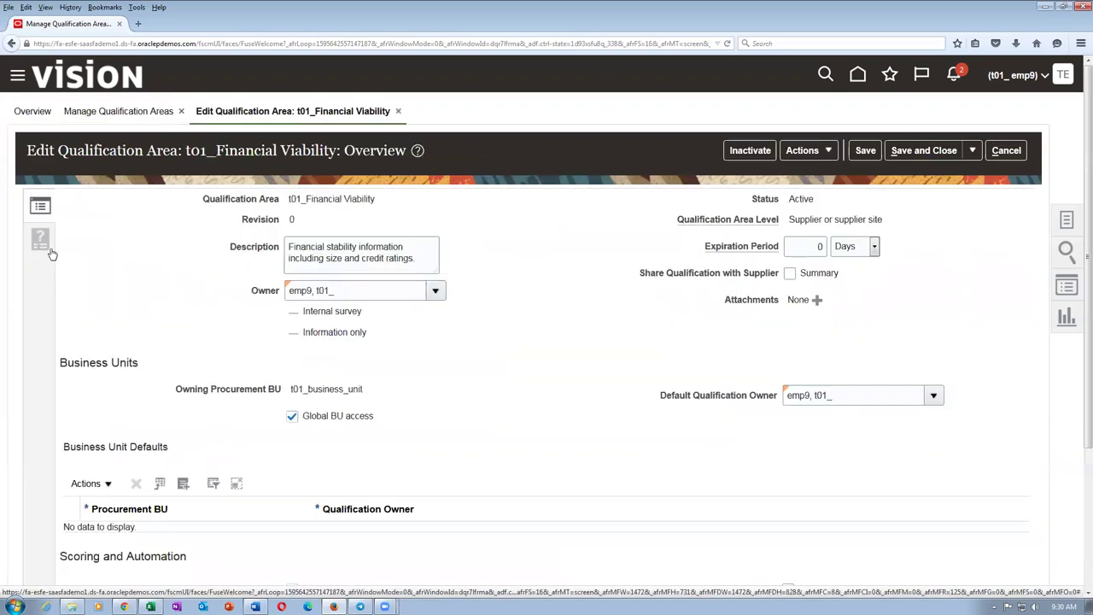
scroll(409, 365, down, 5)
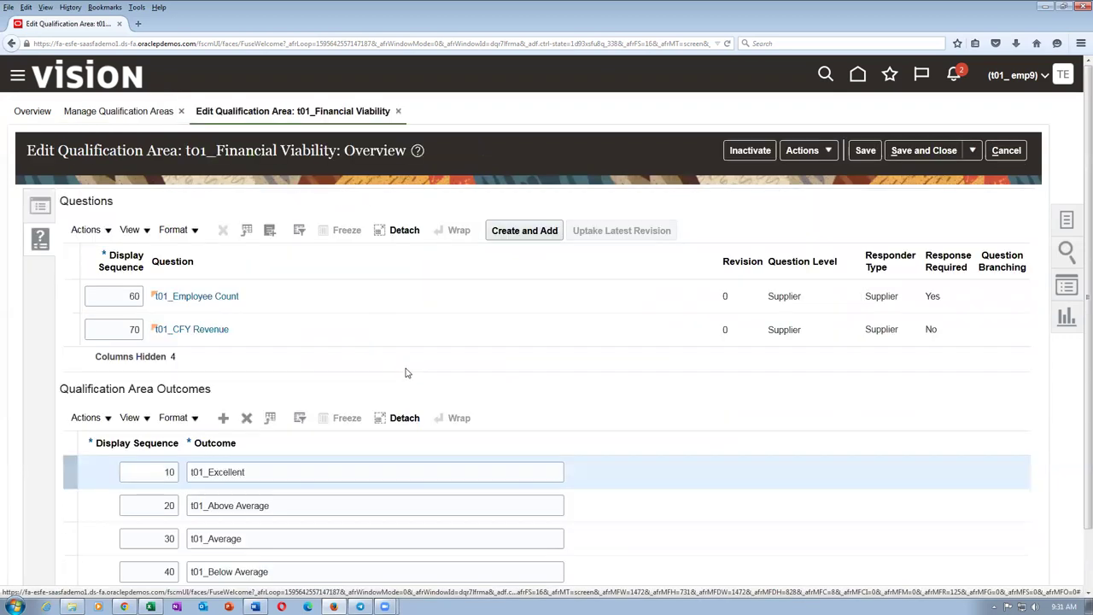
scroll(350, 466, down, 1)
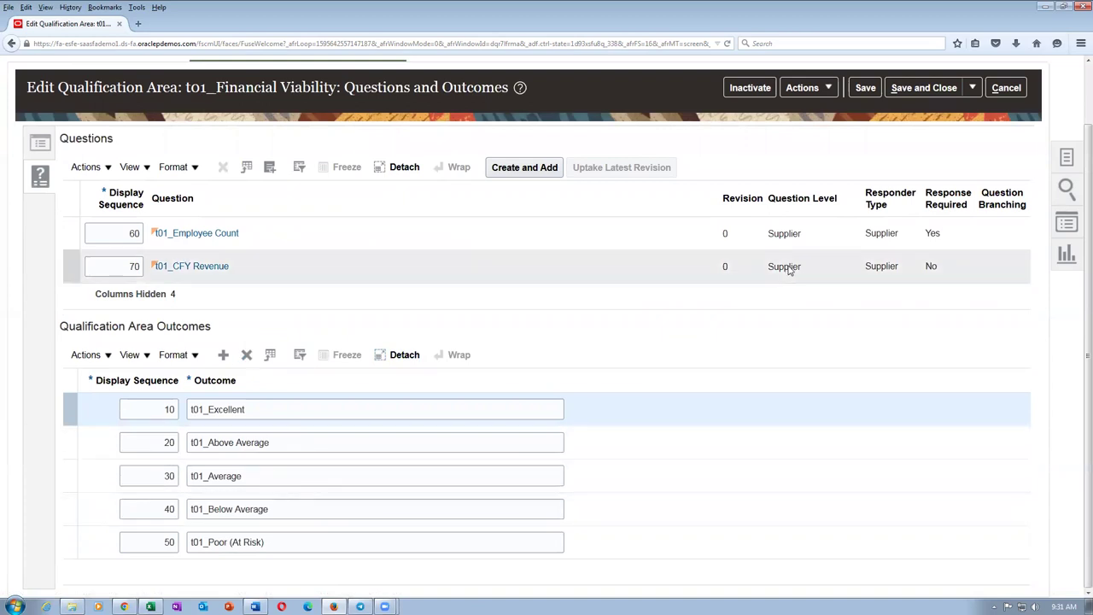
click(1007, 89)
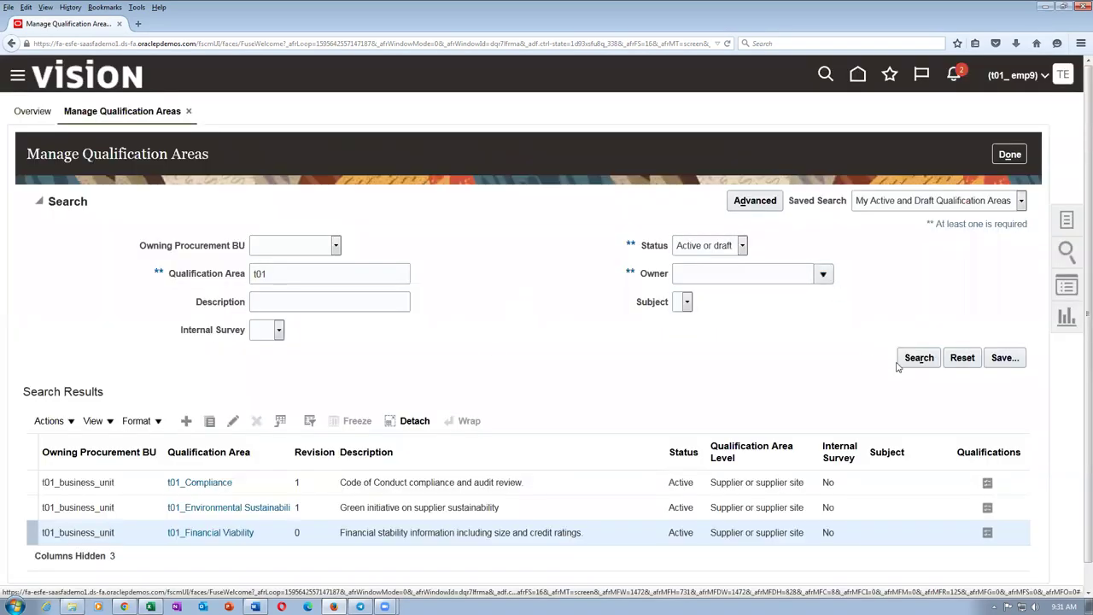
Step: Refresh the search, check the t01 areas are Active, and close the page
click(918, 357)
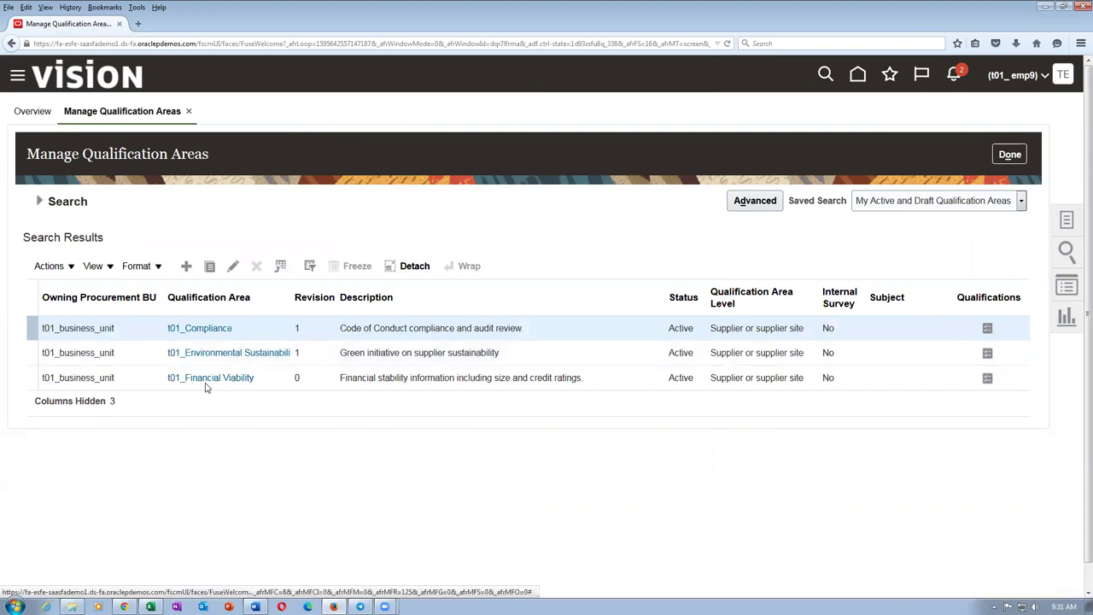
click(29, 353)
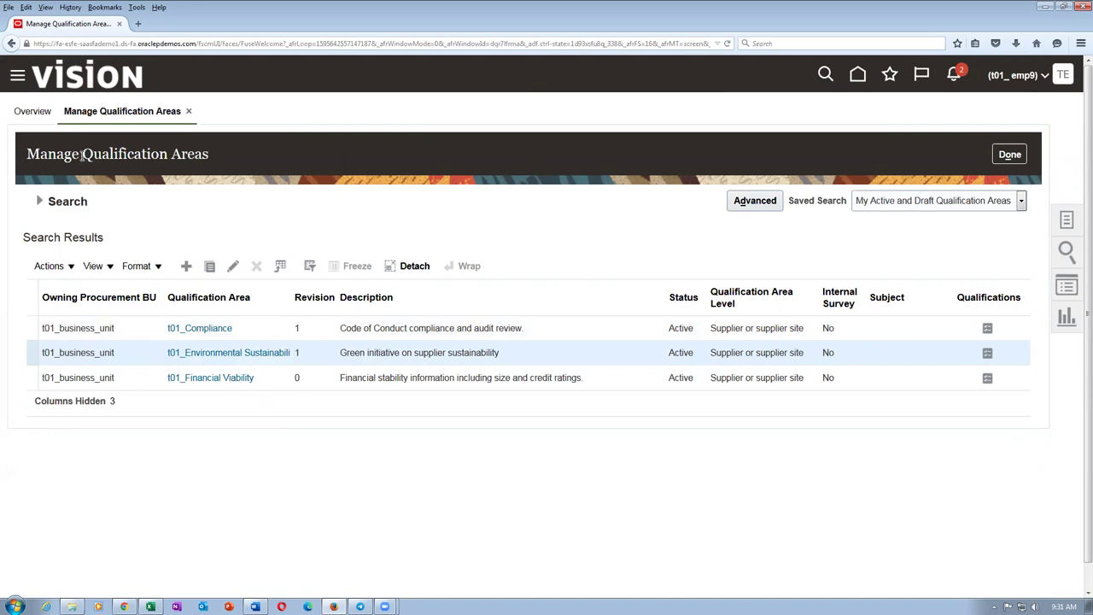
drag(75, 153, 196, 156)
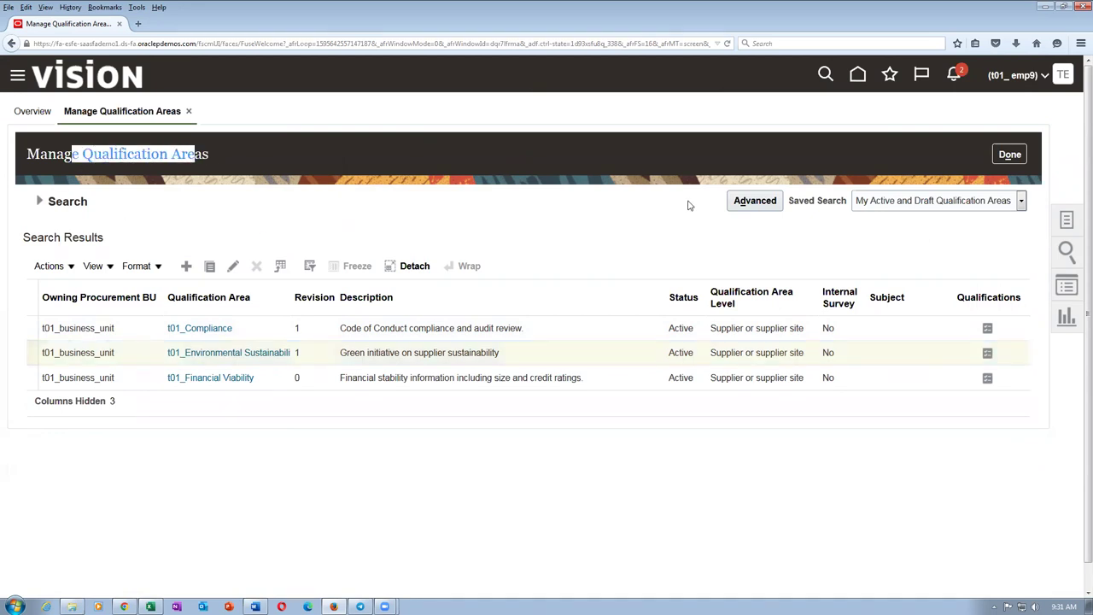
click(1016, 152)
Step: Copy 'Compliance for Sourcing Eligibility' from cell E389 of the Excel work sheet
key(alt+Tab)
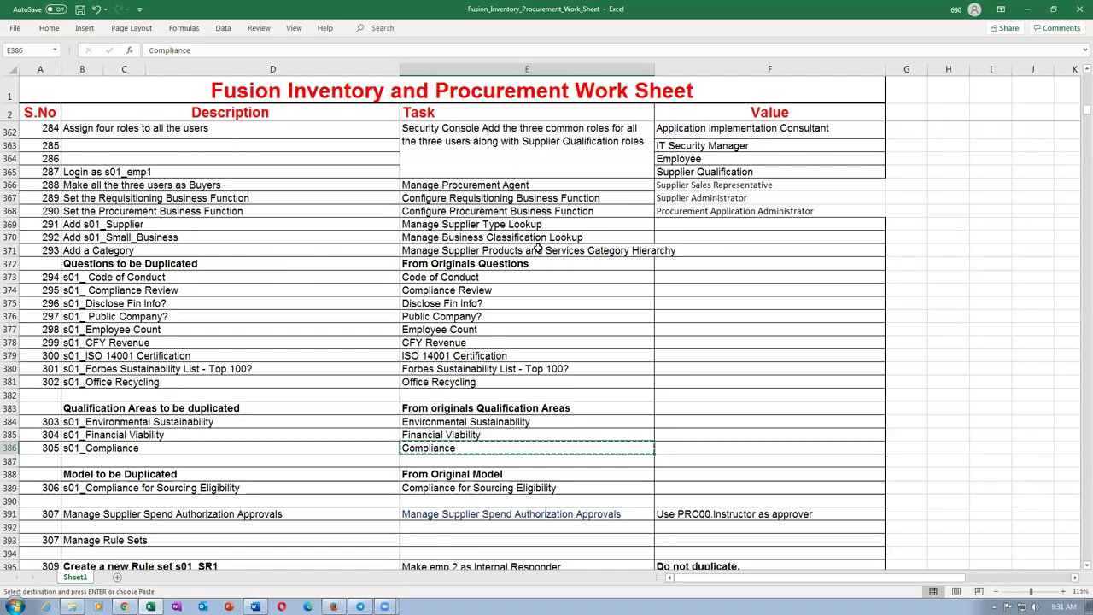
click(412, 438)
click(429, 410)
scroll(538, 432, down, 2)
click(441, 391)
click(424, 407)
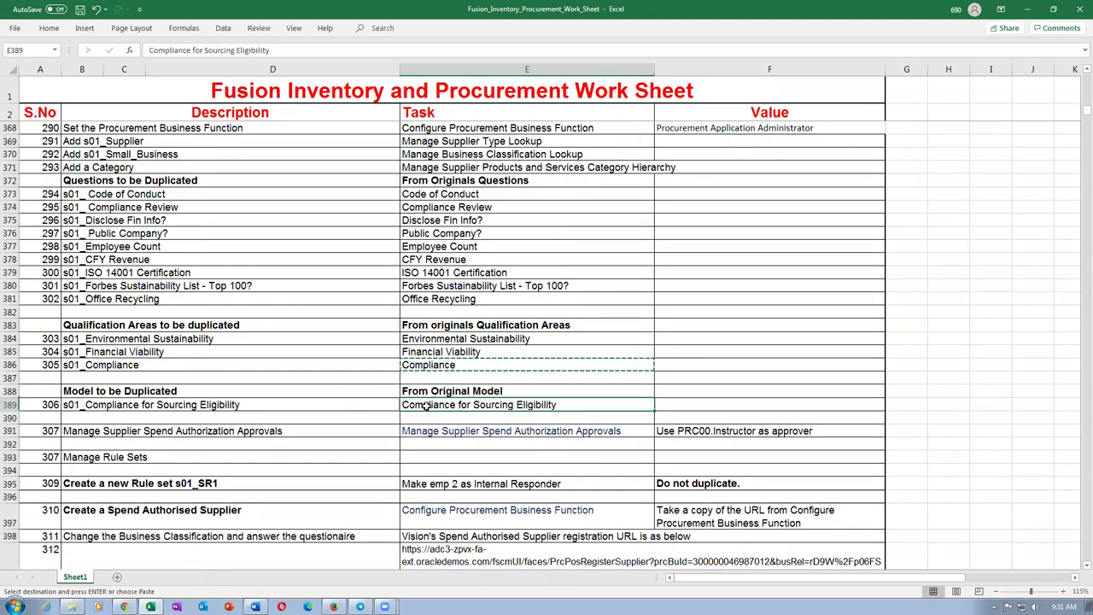
key(ctrl+c)
Step: Go to Manage Qualification Models from the Supplier Qualification tasks list
key(alt+Tab)
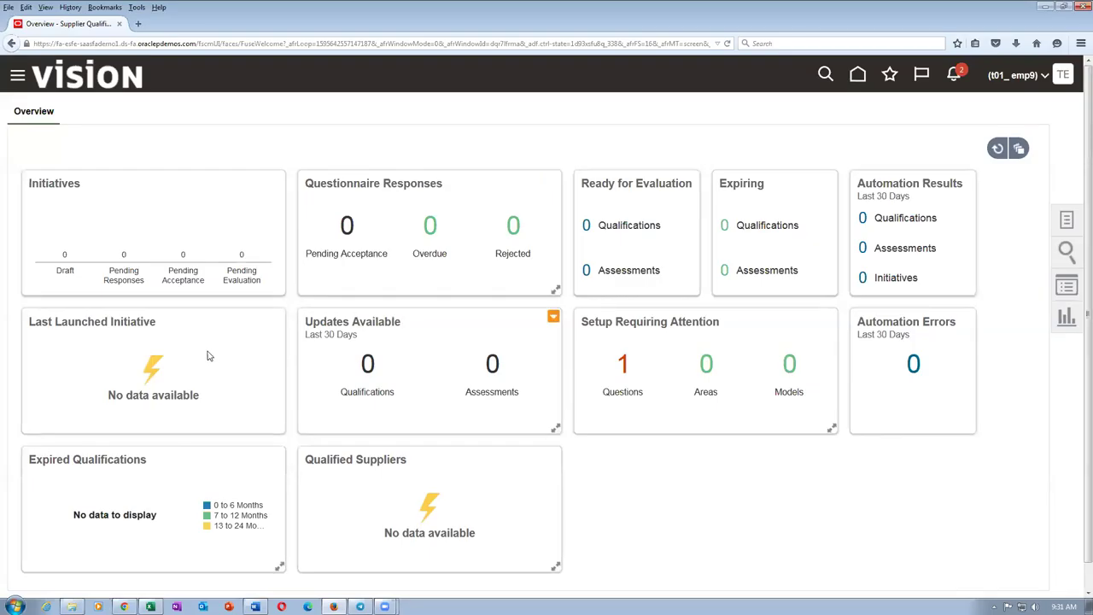
click(1065, 220)
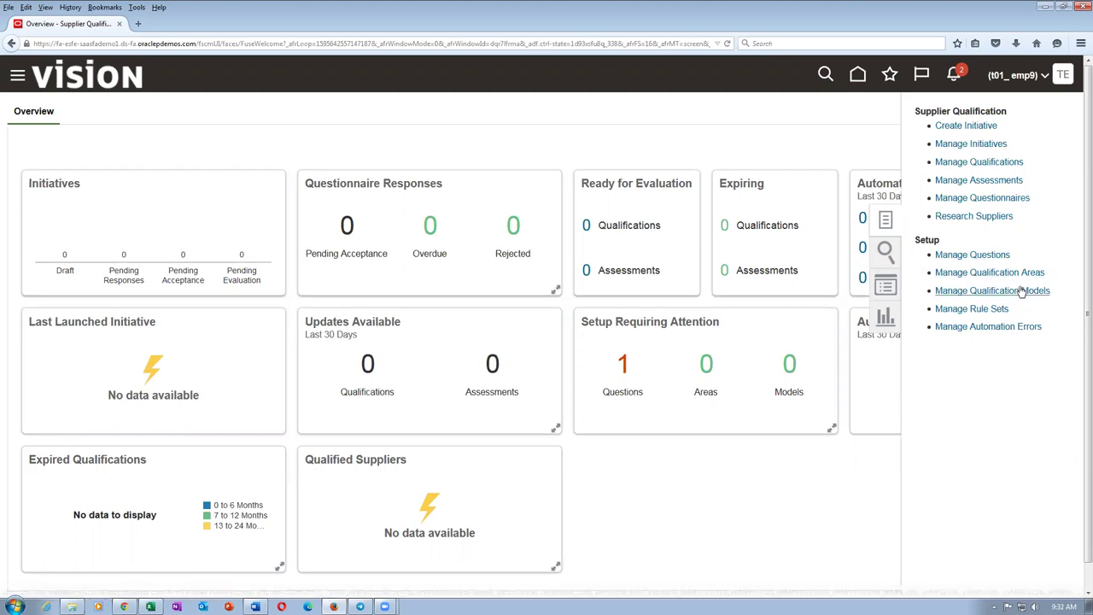
click(1015, 292)
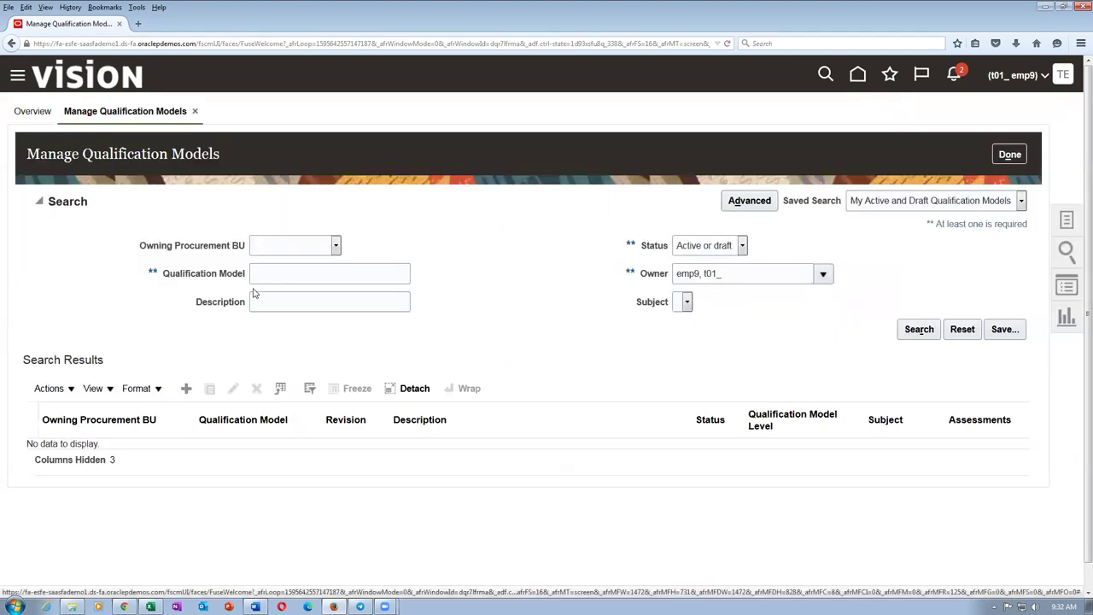
Step: Search 'Compliance for Sourcing Eligibility' with the Owner filter cleared and duplicate the result
click(273, 279)
text(Compliance for Sourcing Eligibility)
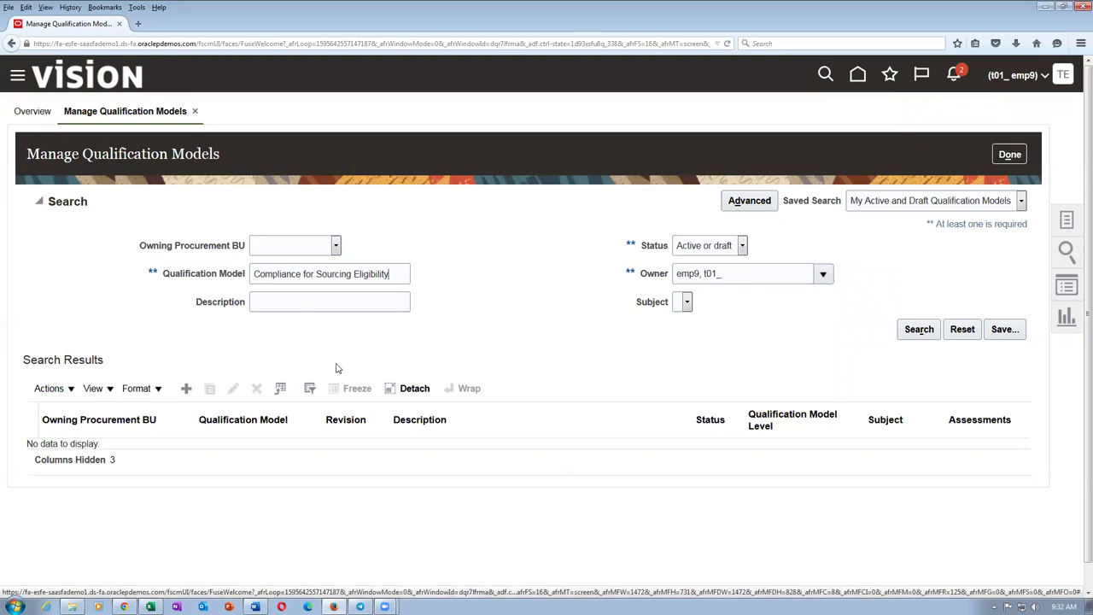
click(915, 330)
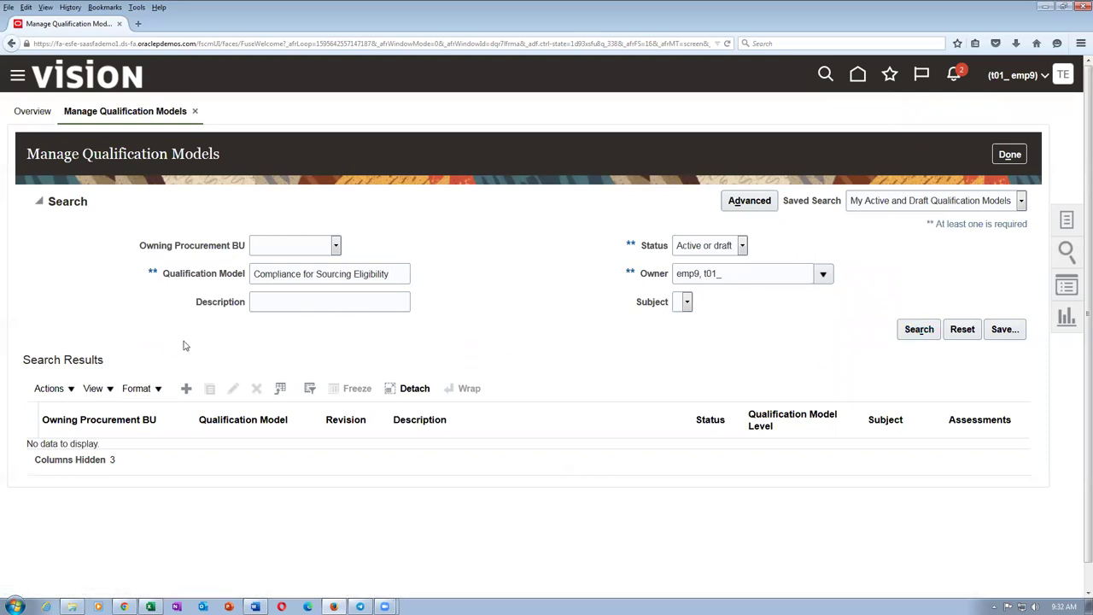
triple_click(779, 274)
key(BackSpace)
click(912, 332)
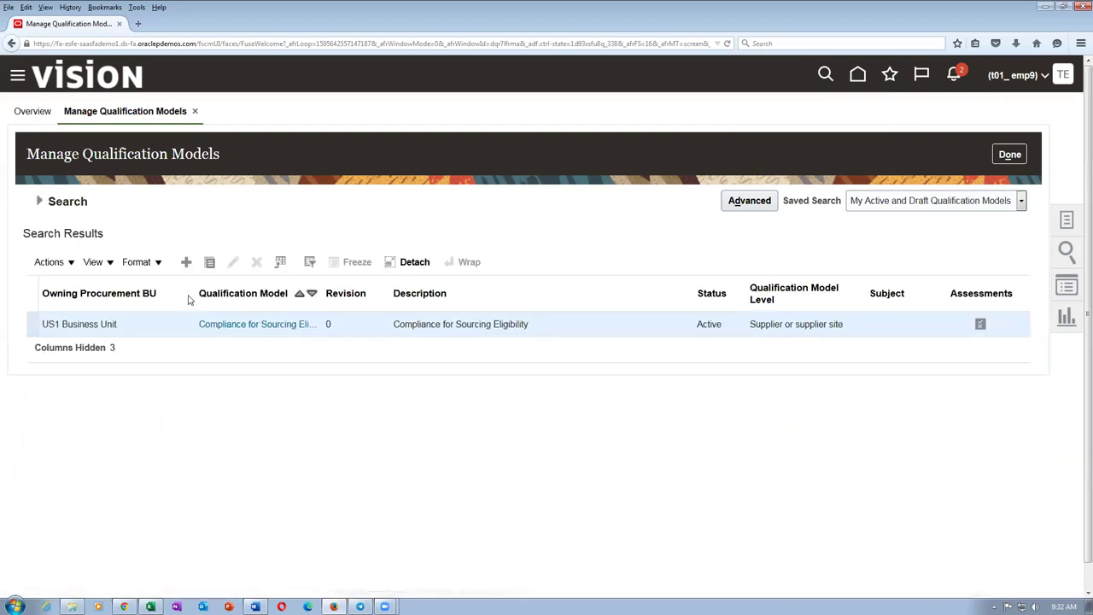
click(209, 261)
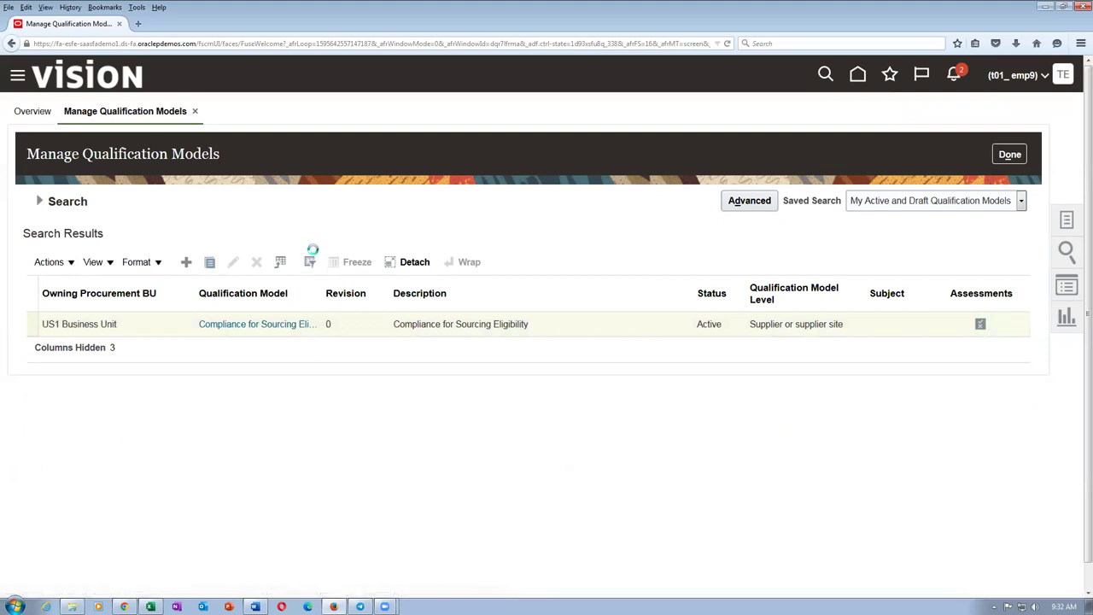
click(321, 206)
text(t01_)
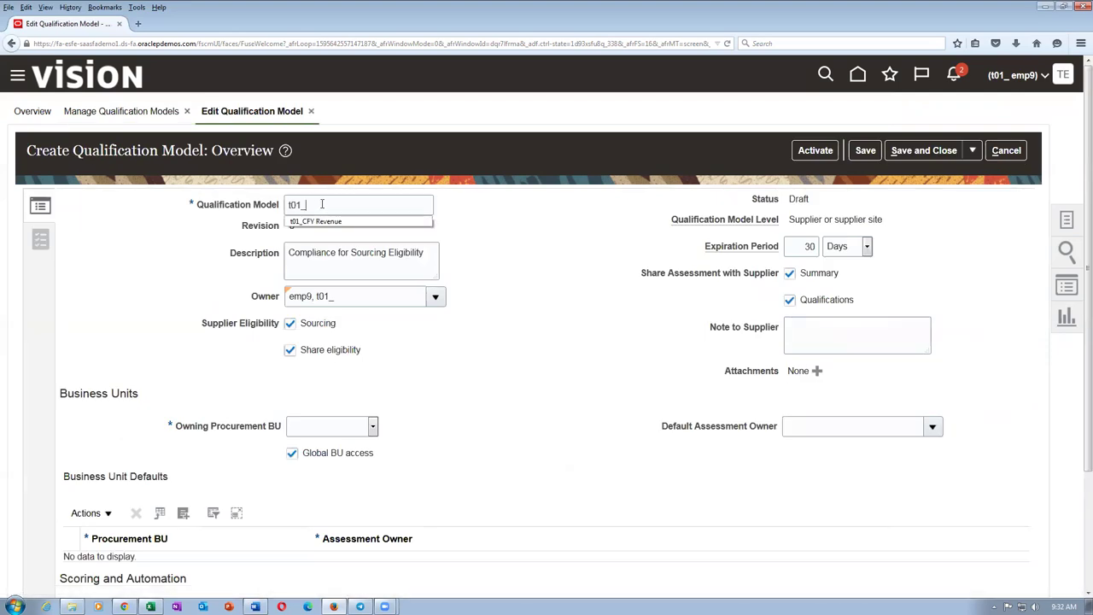
key(ctrl+v)
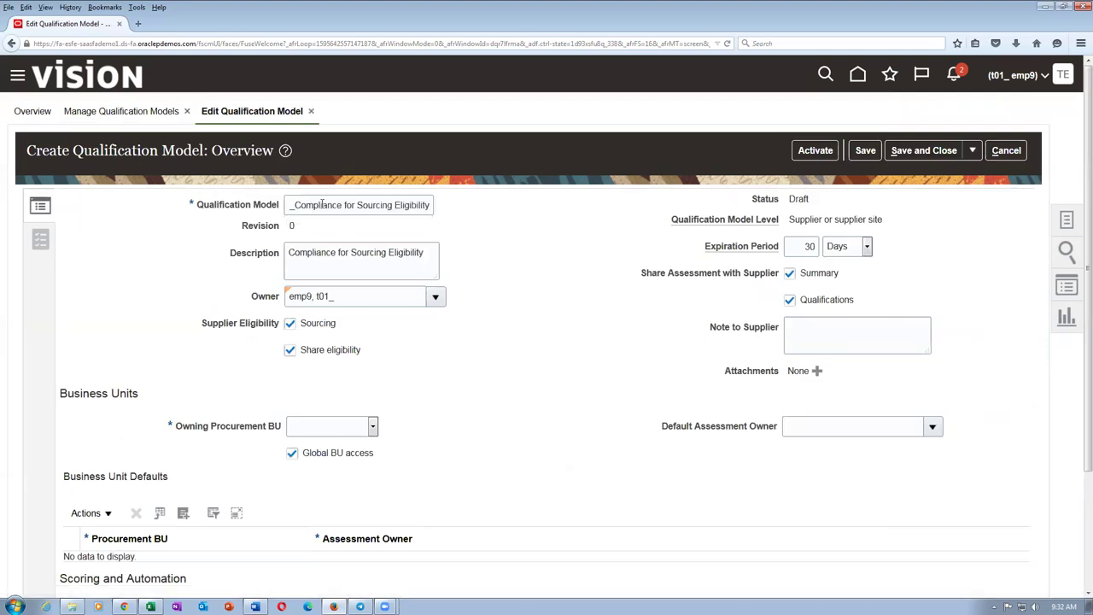
drag(352, 292, 158, 308)
click(313, 434)
click(316, 451)
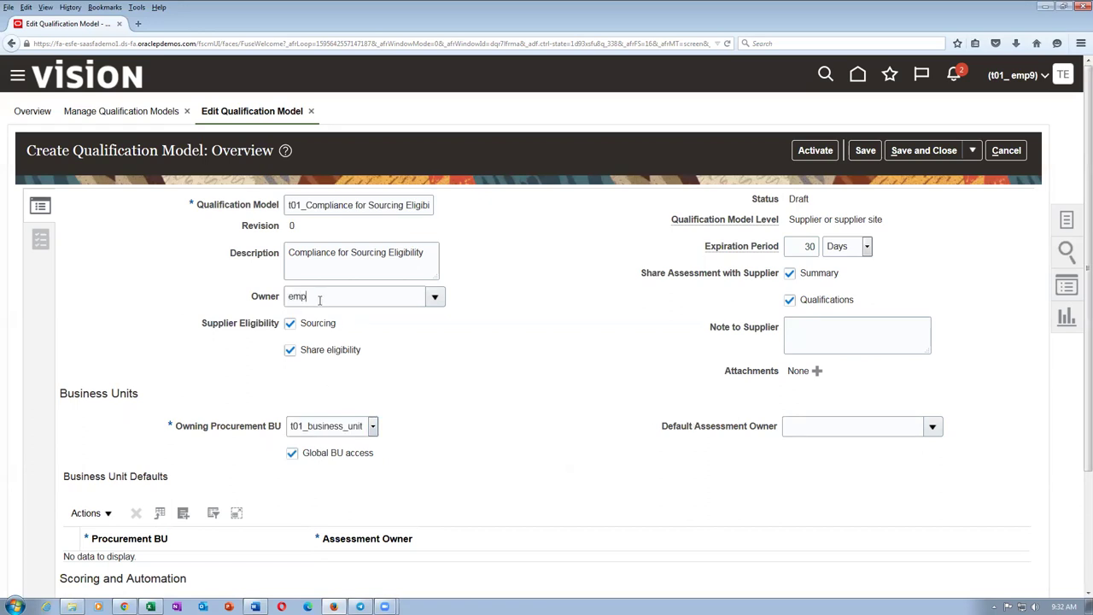
click(319, 298)
text(emp9)
click(335, 311)
click(791, 424)
click(822, 458)
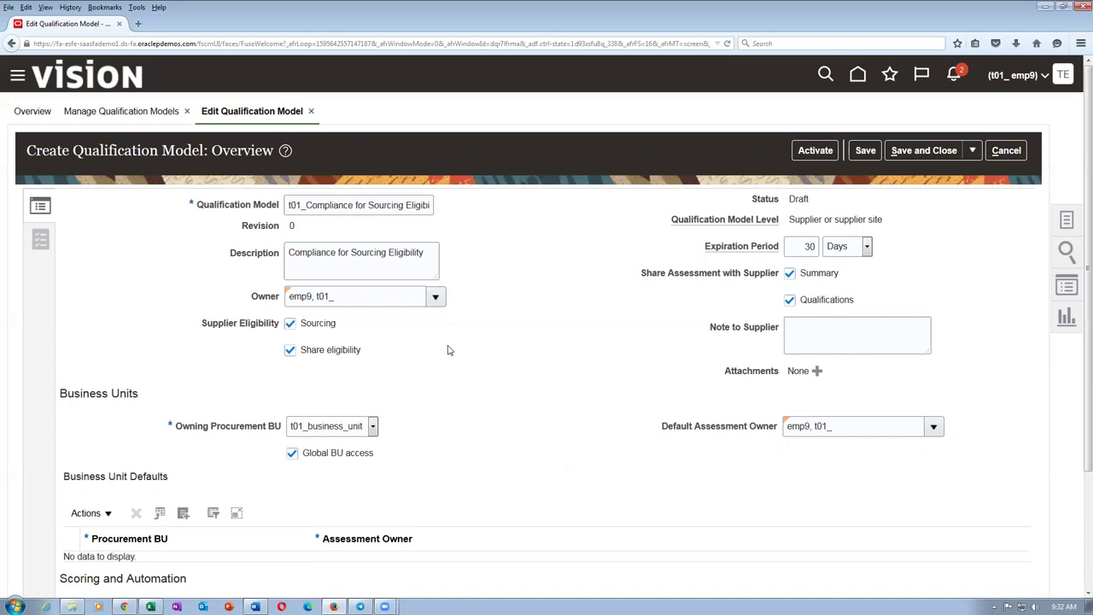
scroll(445, 351, down, 3)
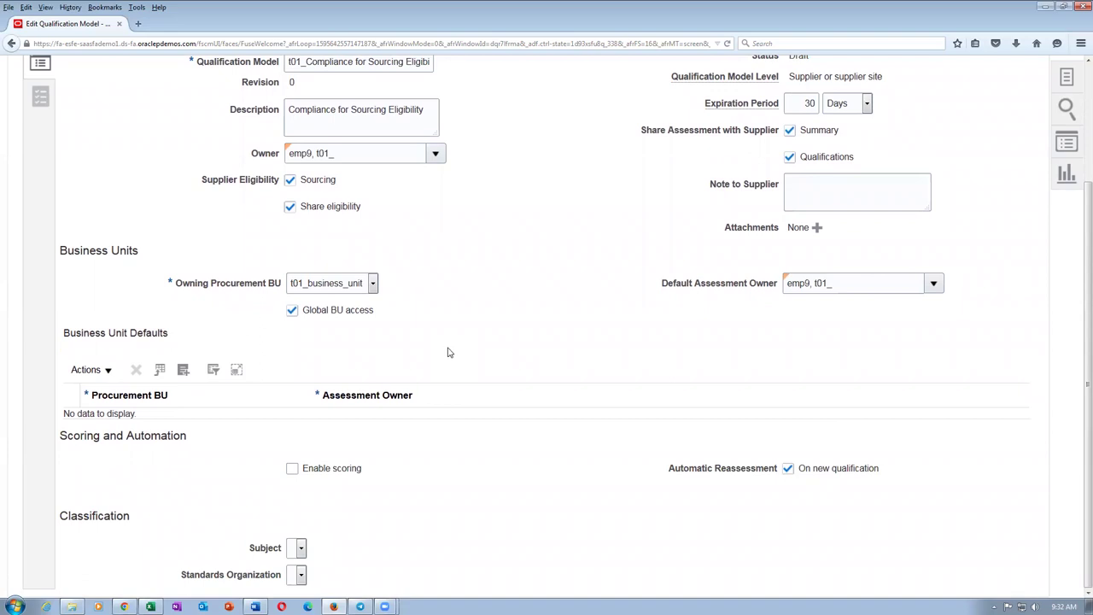
scroll(445, 353, up, 3)
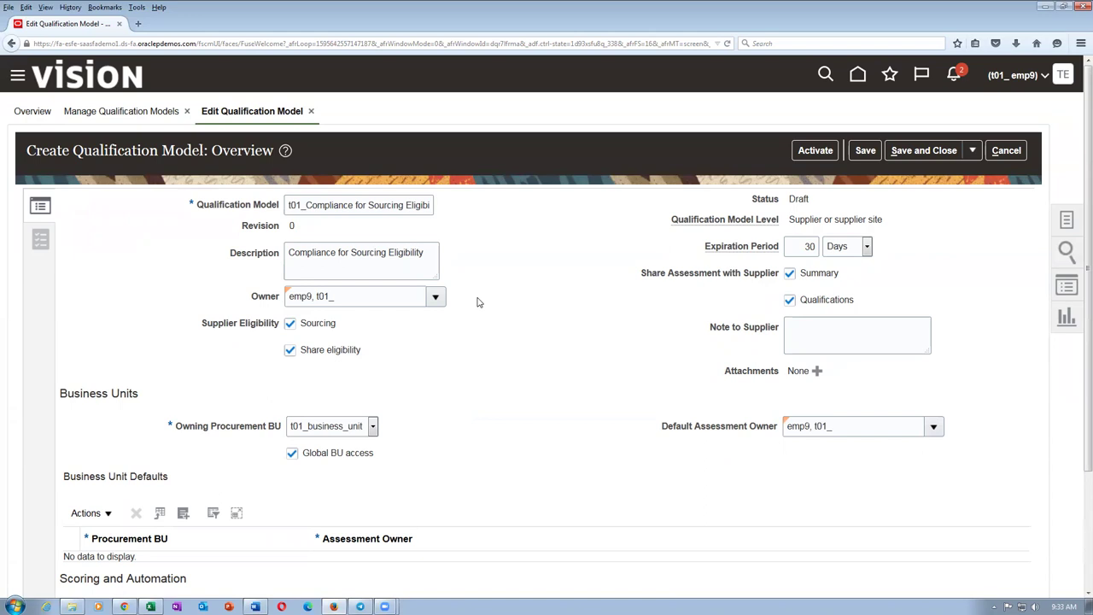
scroll(480, 305, down, 3)
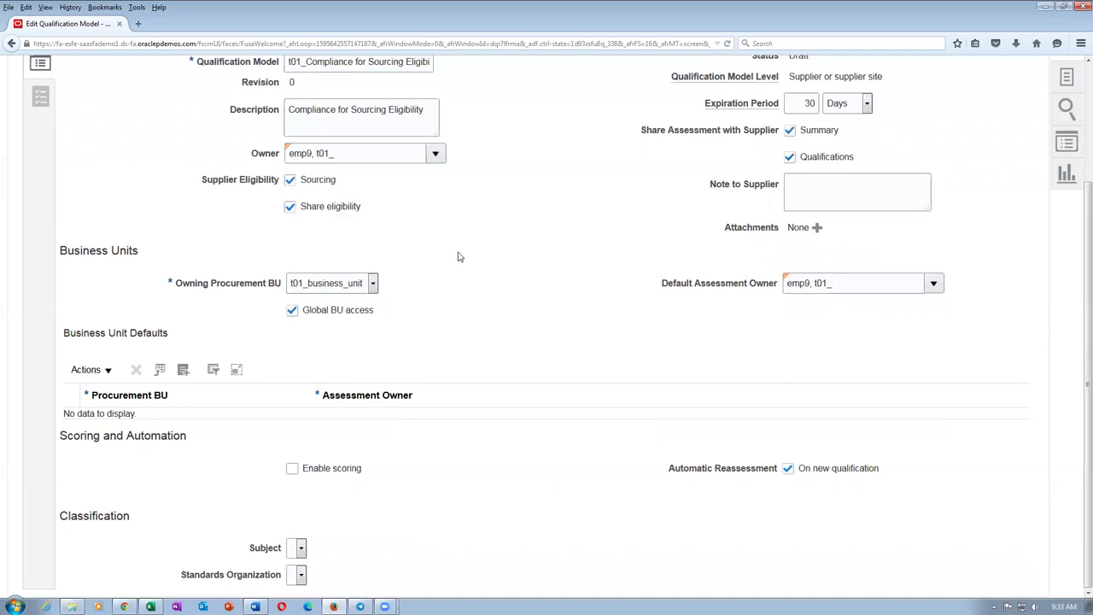
scroll(465, 265, up, 3)
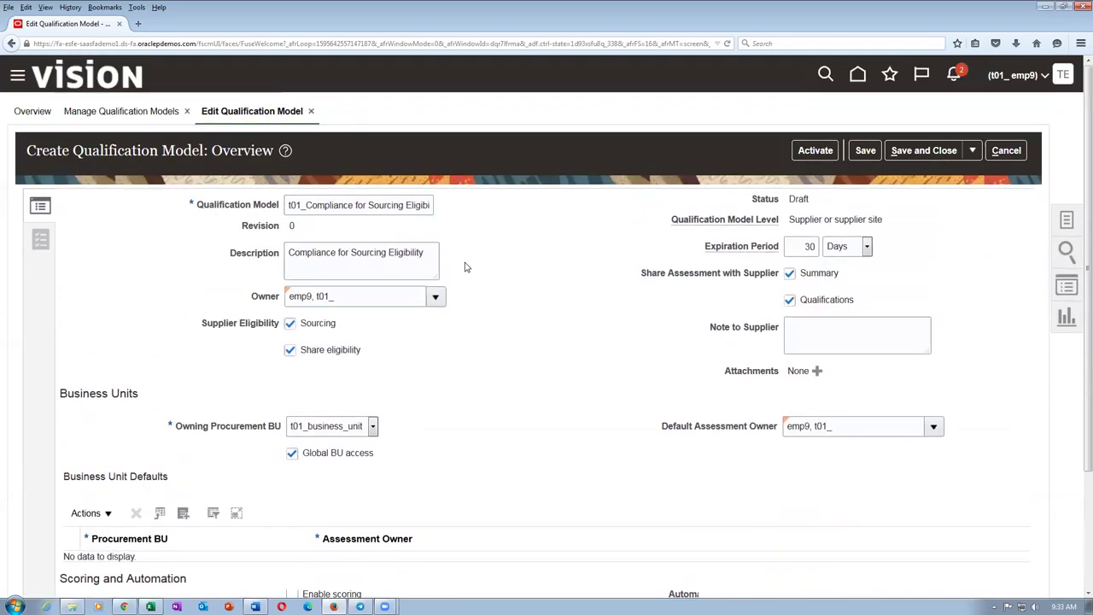
drag(79, 149, 245, 145)
click(525, 338)
Step: Add the t01_Compliance qualification area to the model and save
click(39, 243)
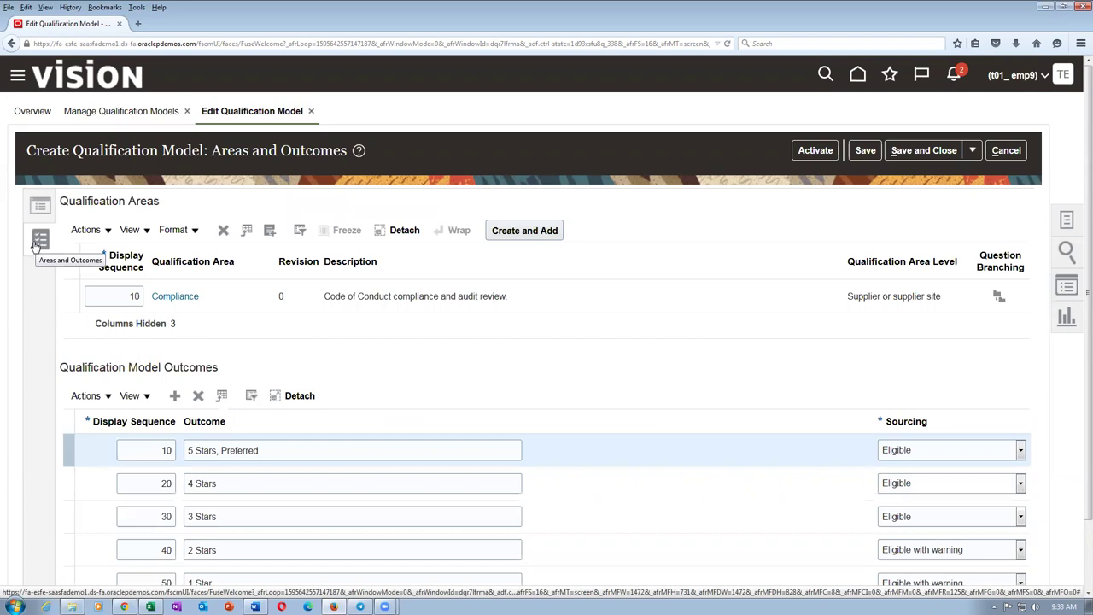
click(233, 299)
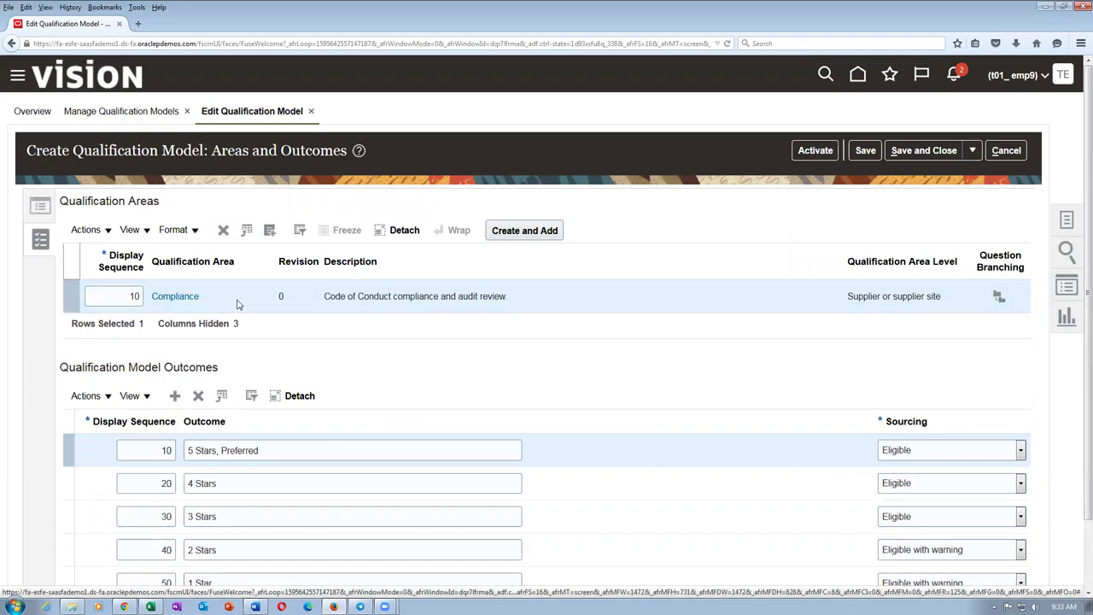
click(270, 230)
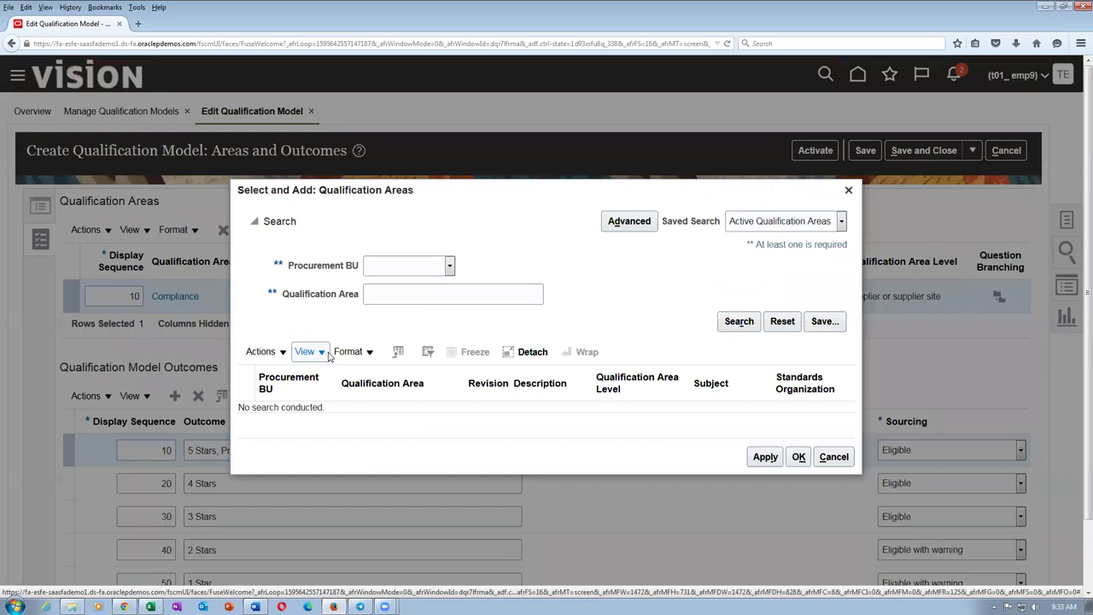
text(t01)
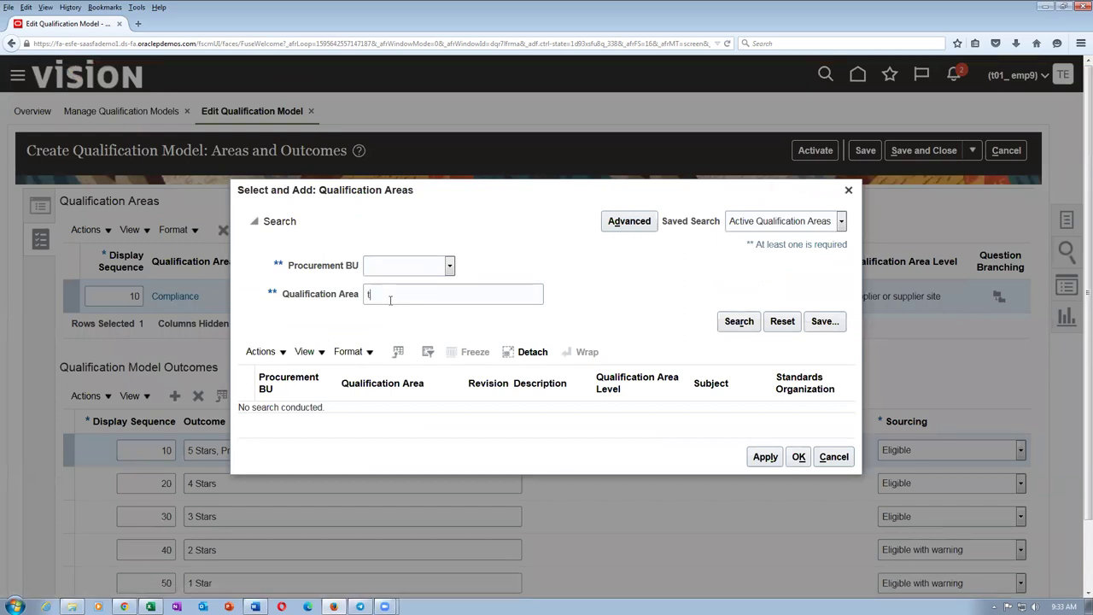
click(726, 327)
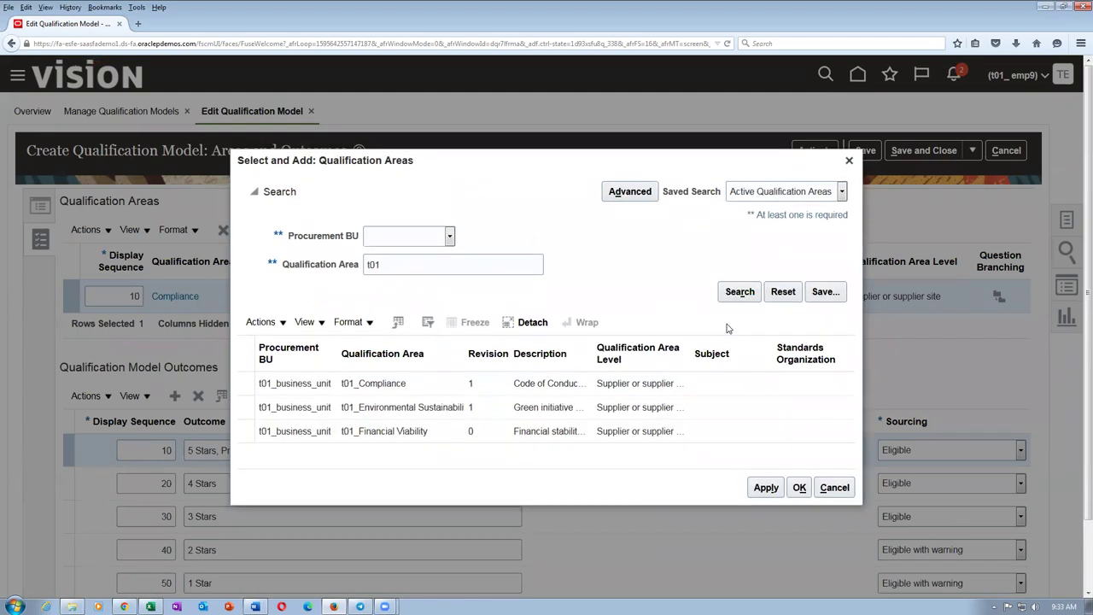
click(417, 389)
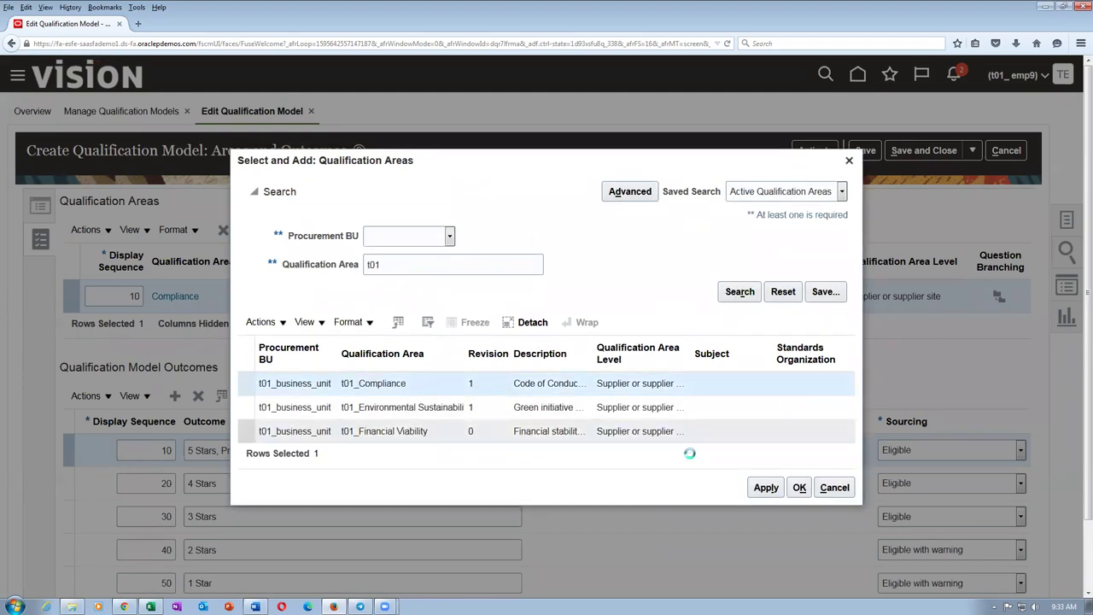
click(755, 490)
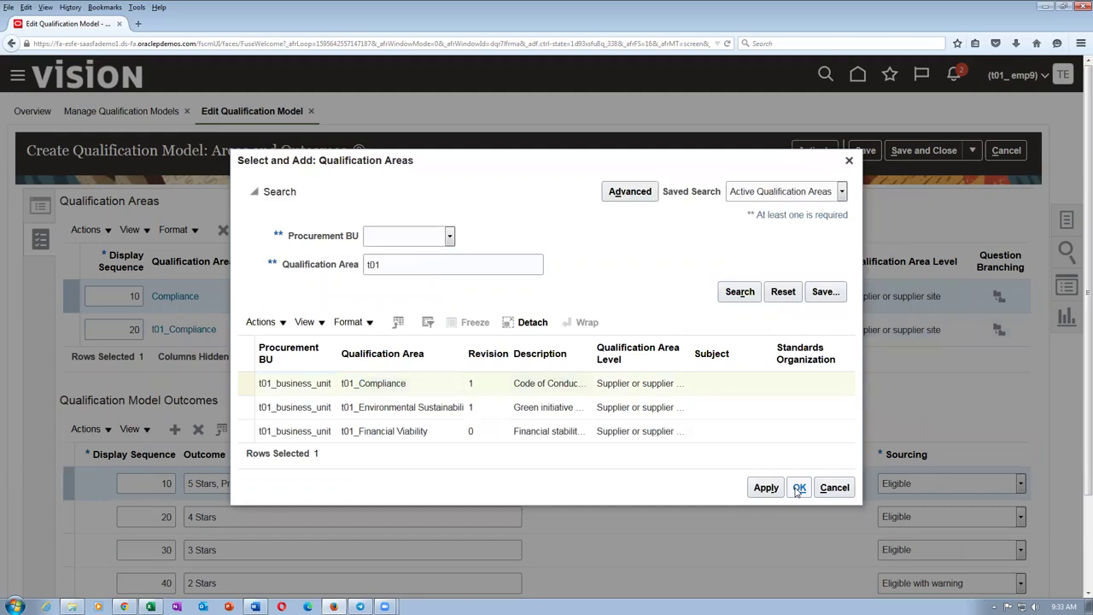
click(798, 489)
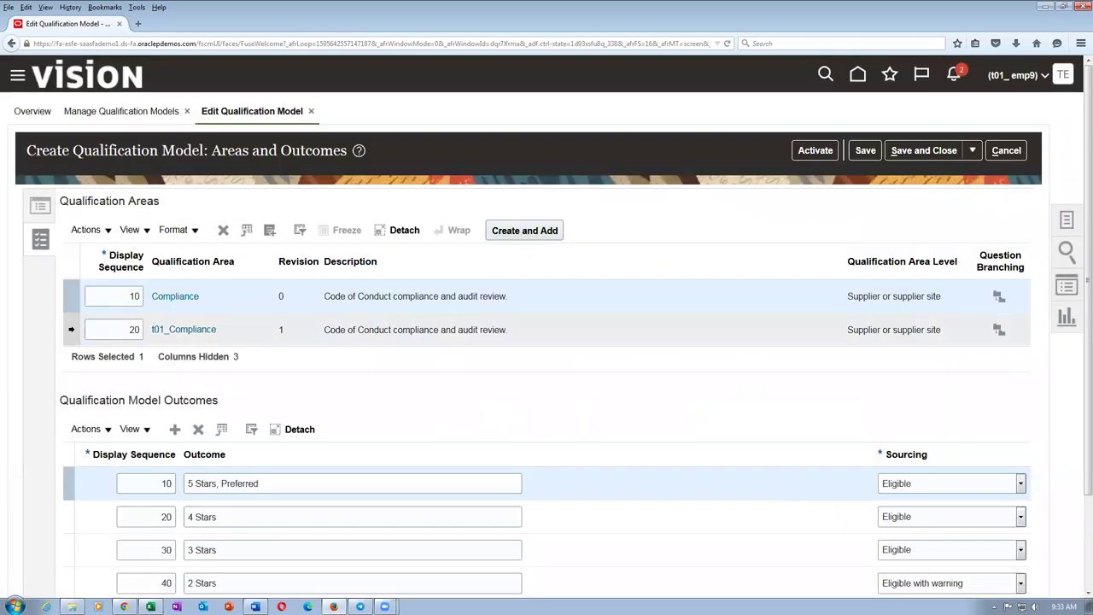
click(865, 152)
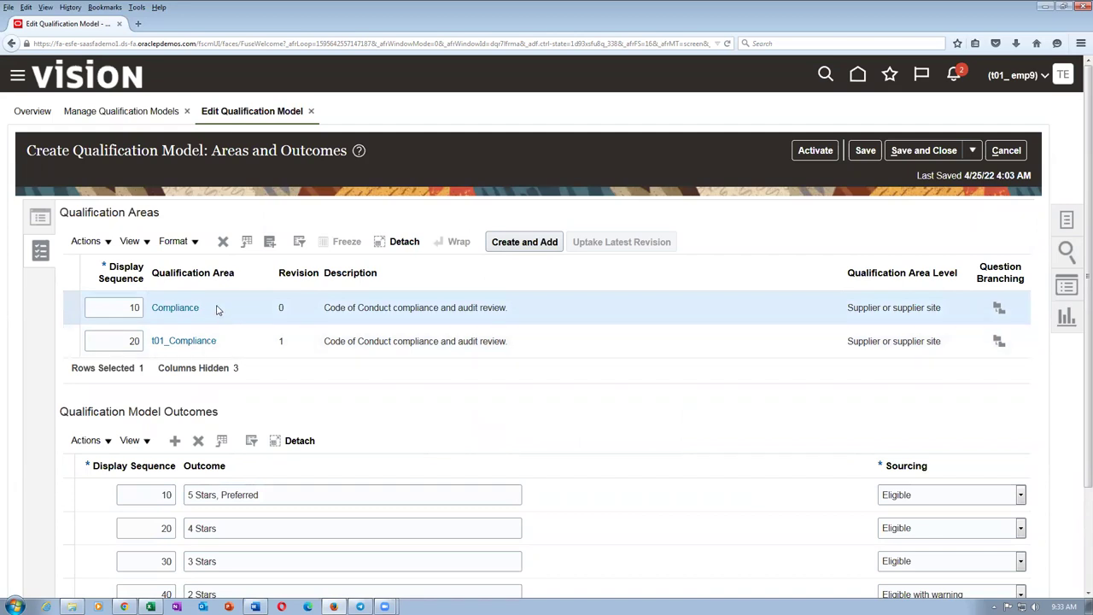
Step: Delete the original Compliance area so only t01_Compliance remains
click(223, 242)
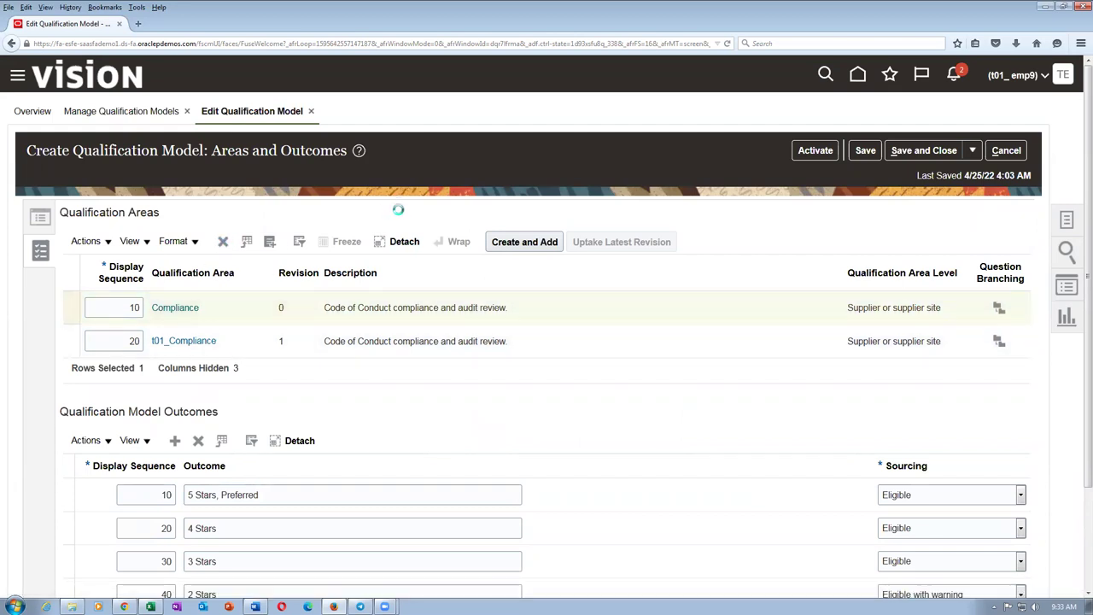
click(626, 299)
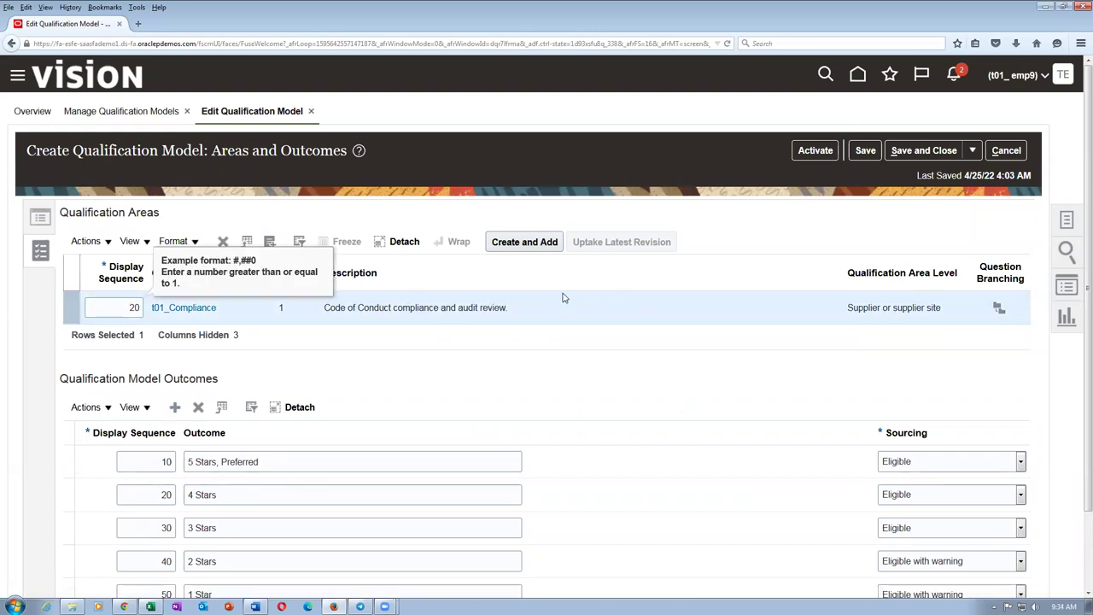
click(561, 304)
click(612, 275)
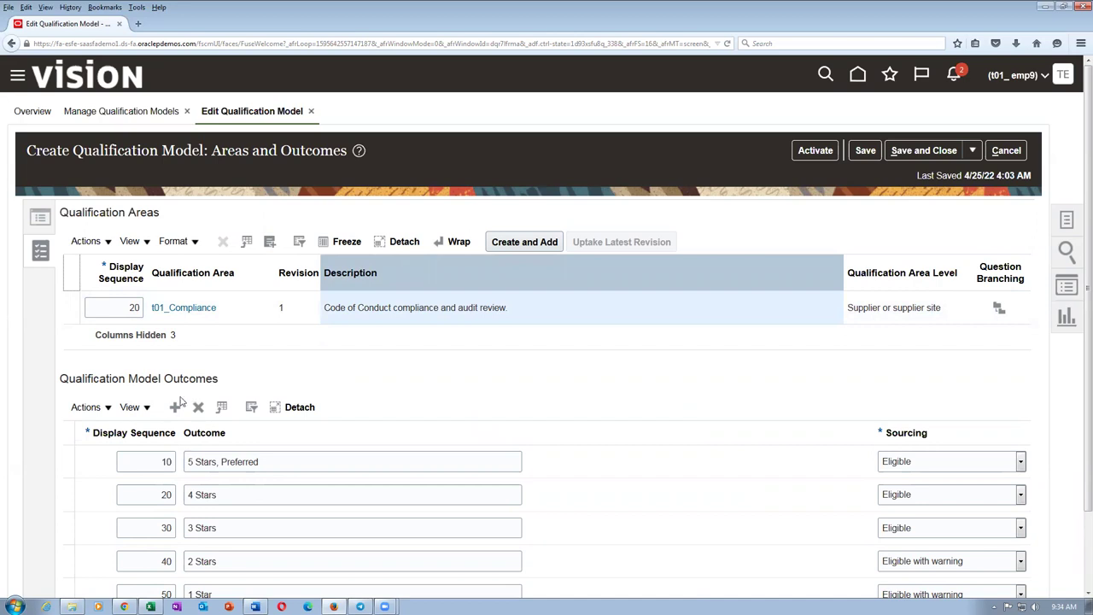
click(575, 318)
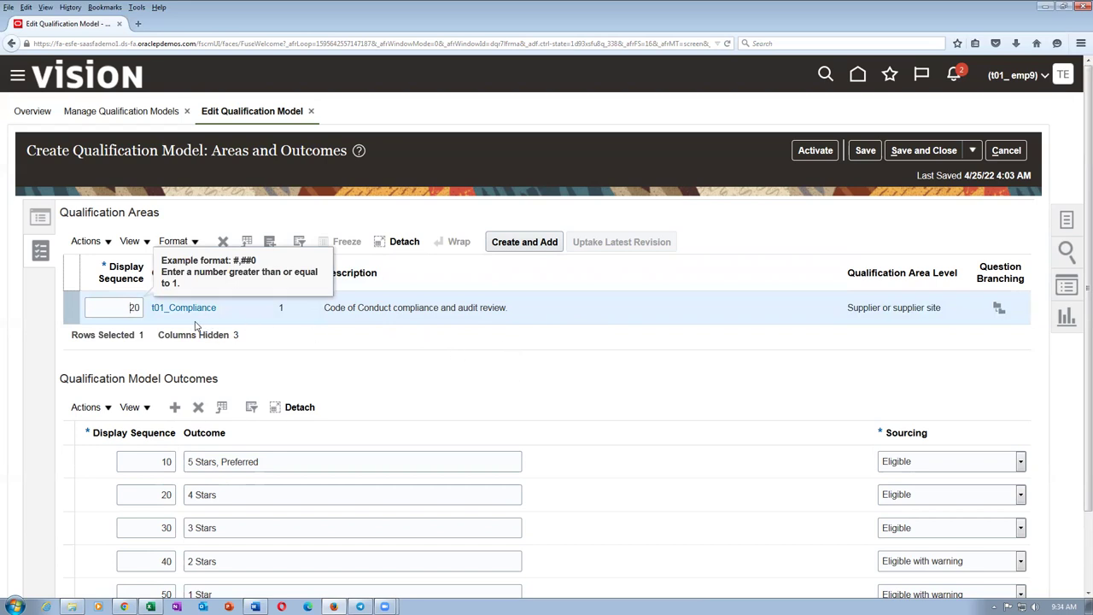
Step: Prefix the '5 Stars, Preferred' and '4 Stars' outcomes with t01_
scroll(631, 315, down, 2)
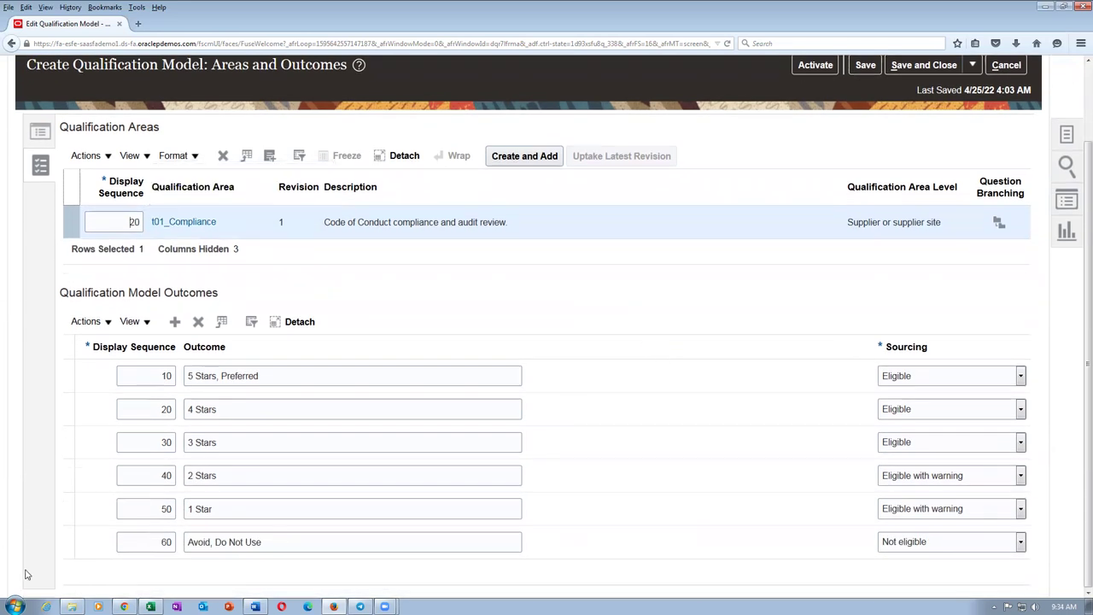
click(129, 382)
text(t01_)
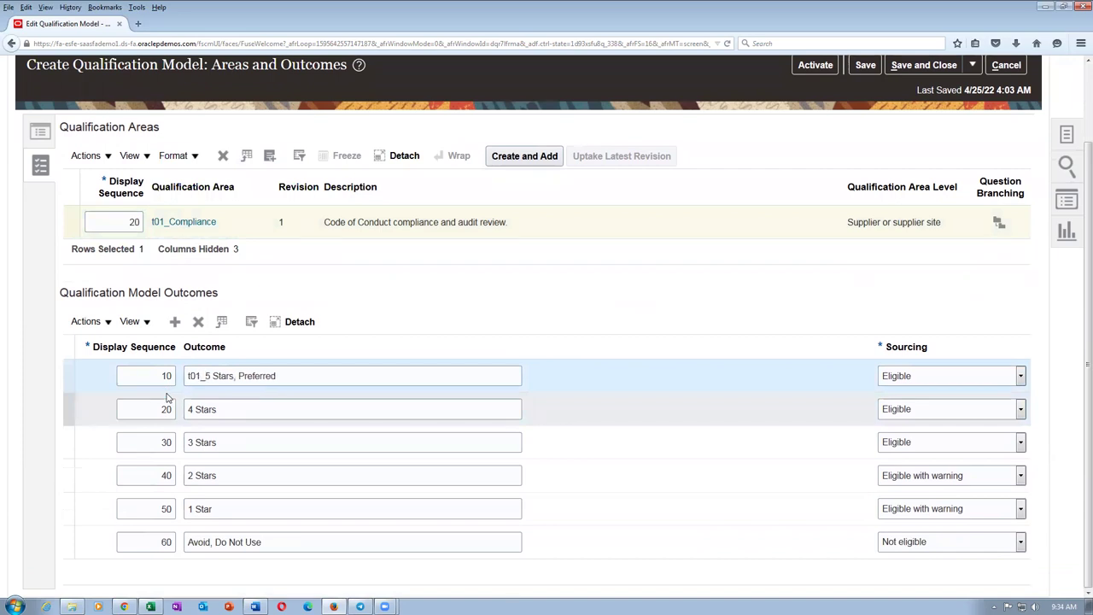
click(190, 409)
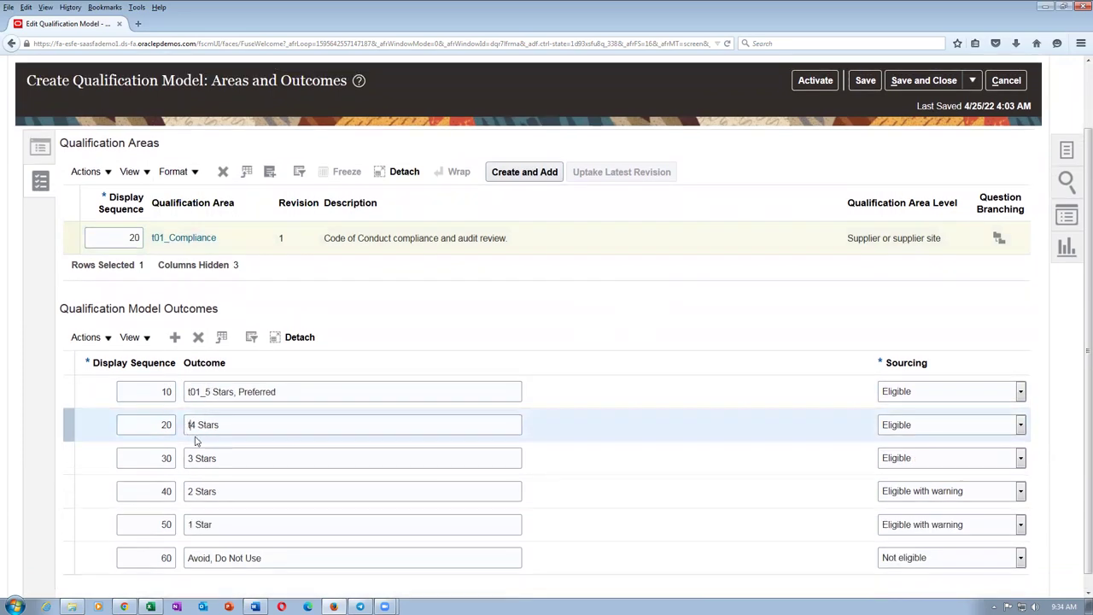
text(t01_)
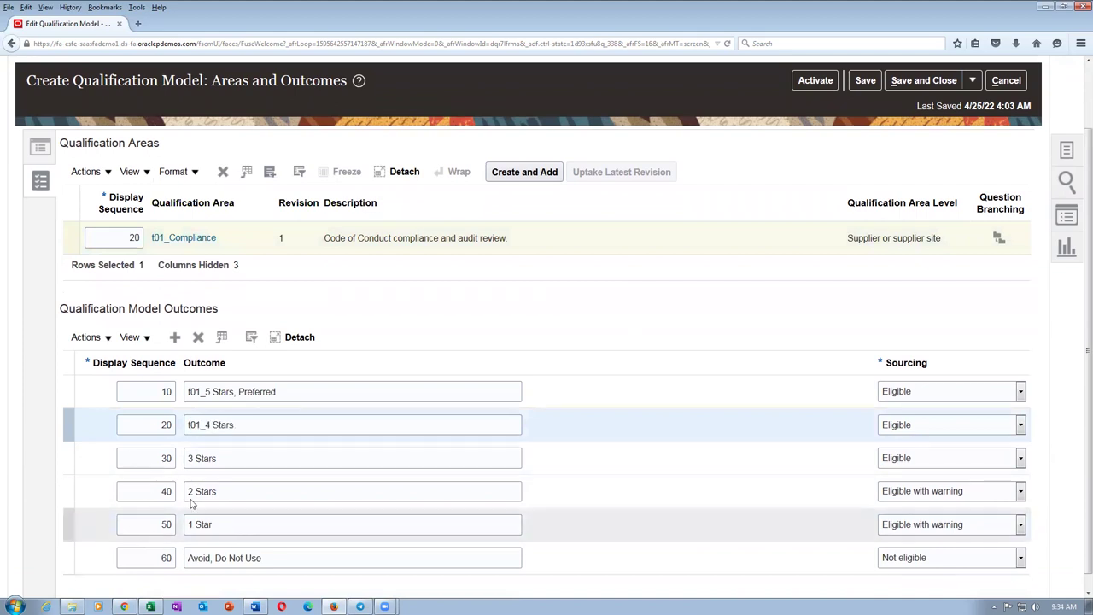
click(450, 324)
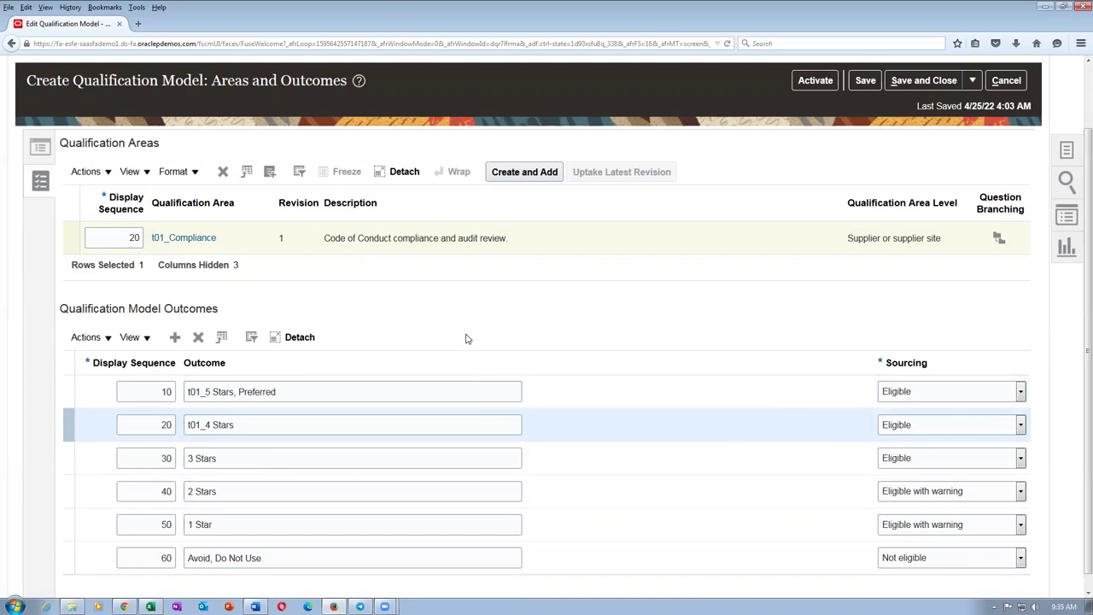
Step: Save the model's area and outcome changes, with Last Saved updating to 4:05 AM
scroll(532, 349, up, 2)
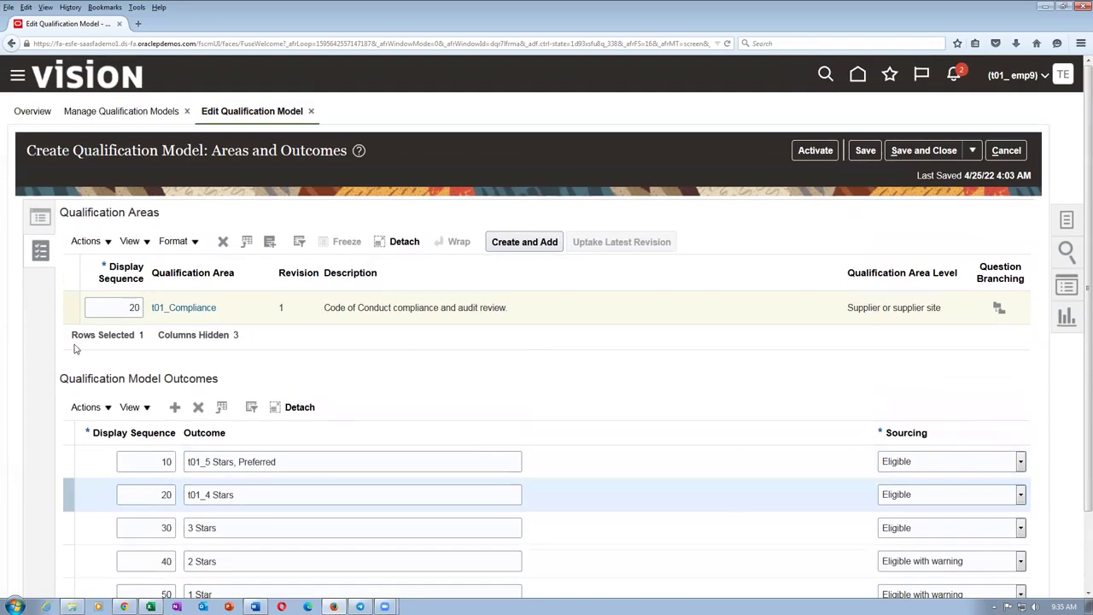
drag(55, 152, 189, 152)
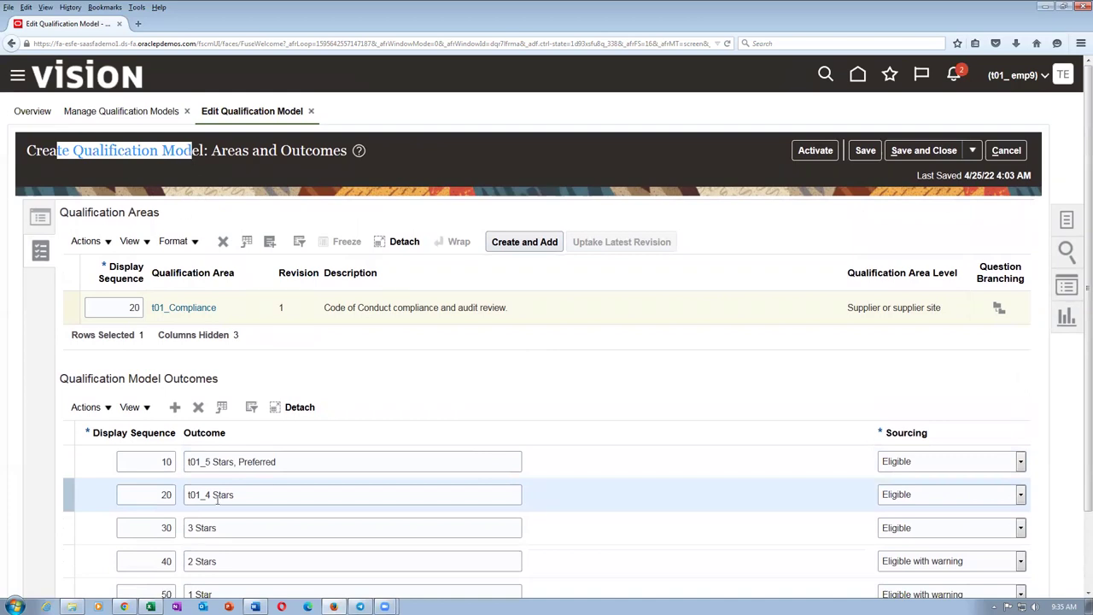
click(632, 313)
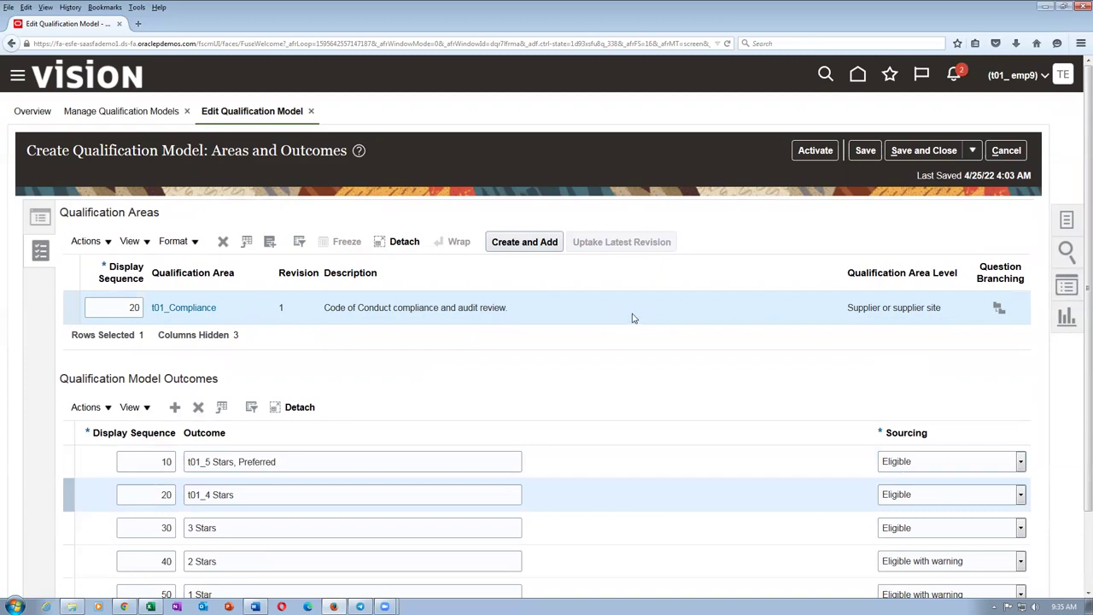
scroll(638, 319, down, 2)
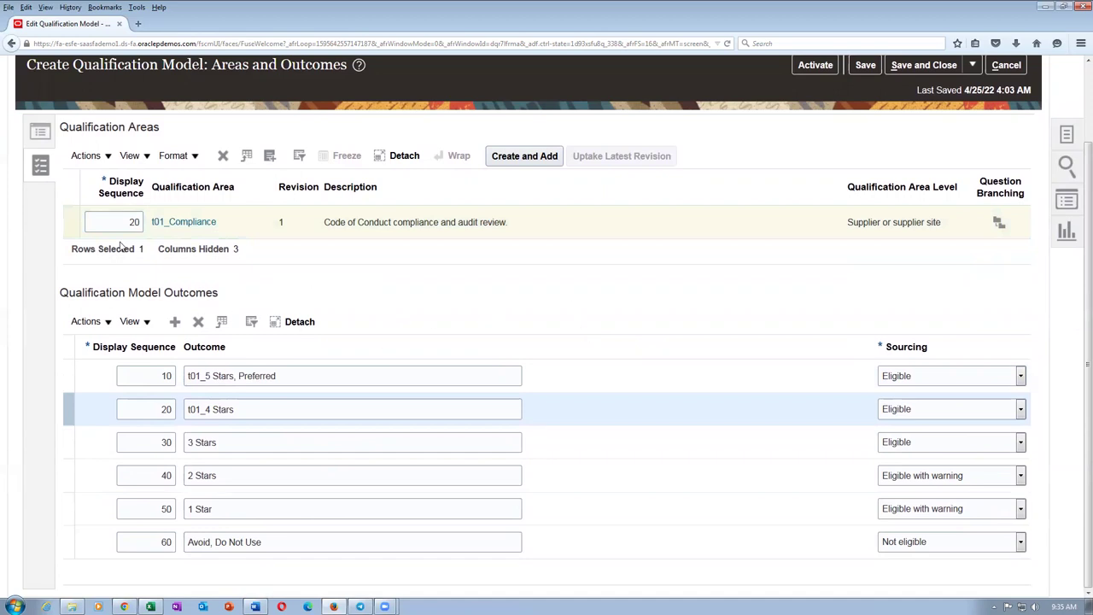
click(549, 229)
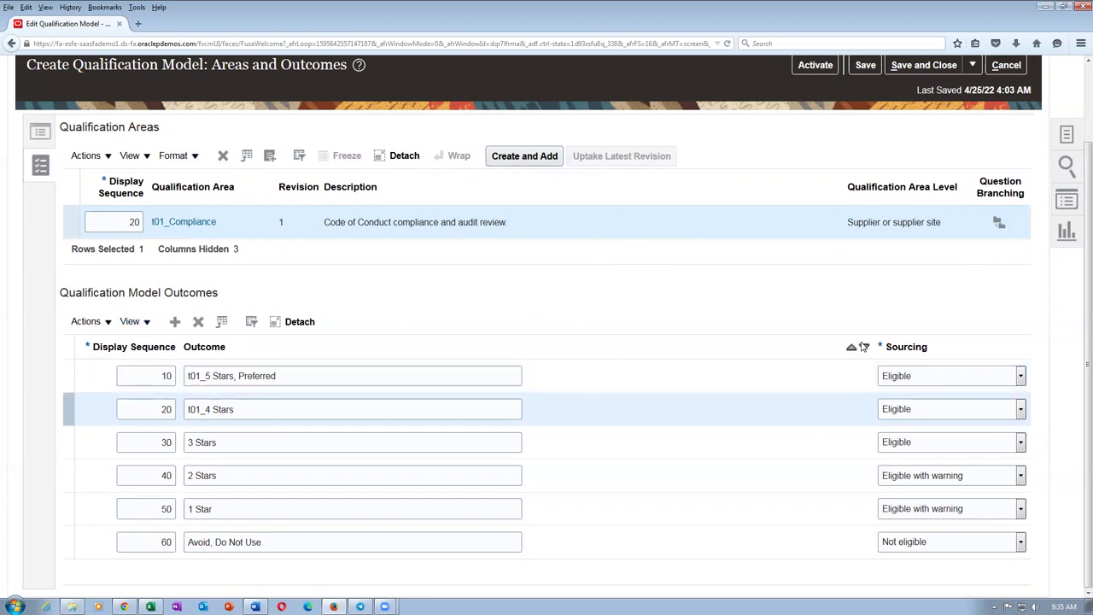
click(624, 307)
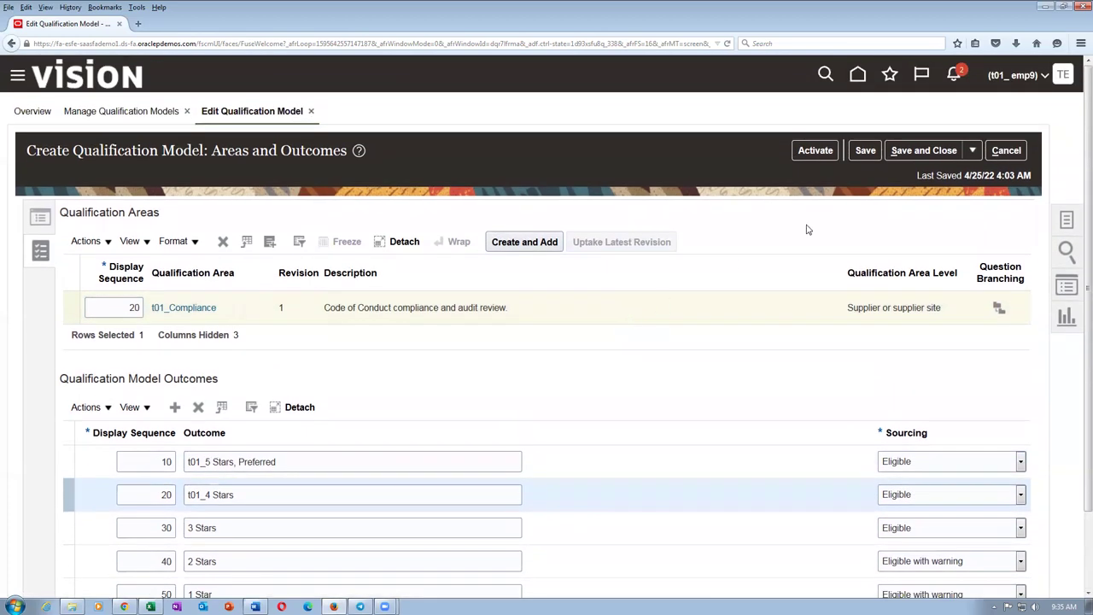
click(866, 151)
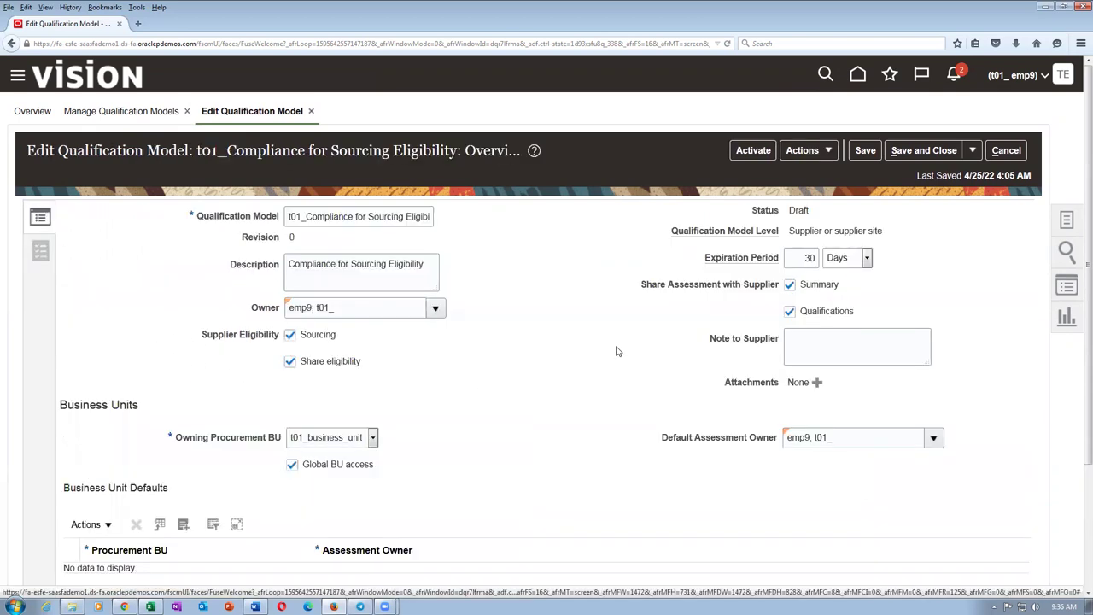
Step: Activate the t01_Compliance for Sourcing Eligibility model, save and close it, and confirm
click(747, 152)
click(923, 152)
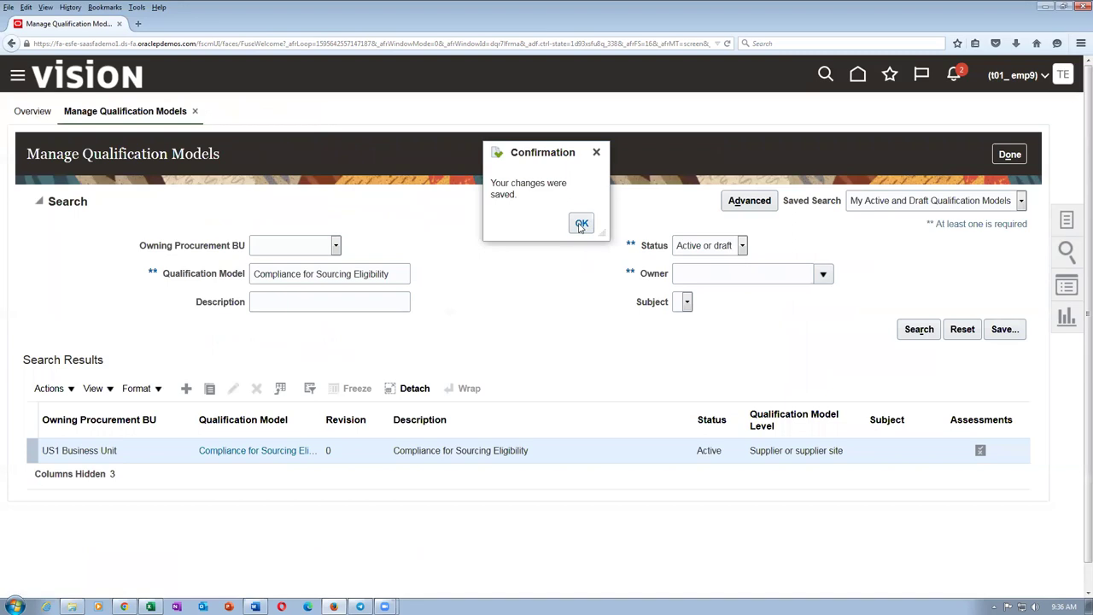
click(580, 225)
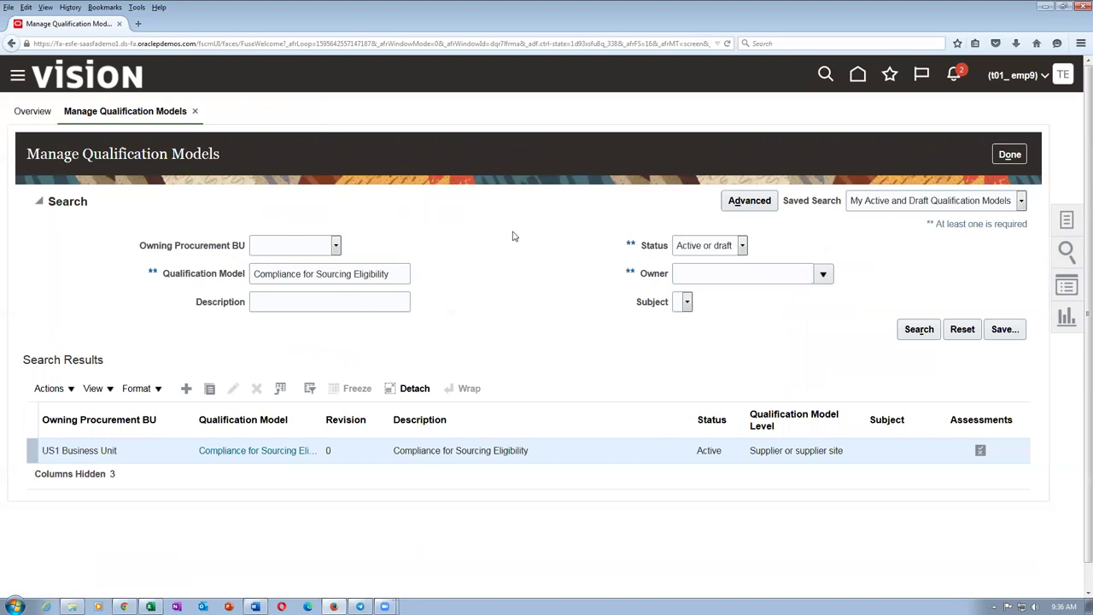
Step: Return to the overview and open Manage Rule Sets from the tasks list
click(1008, 155)
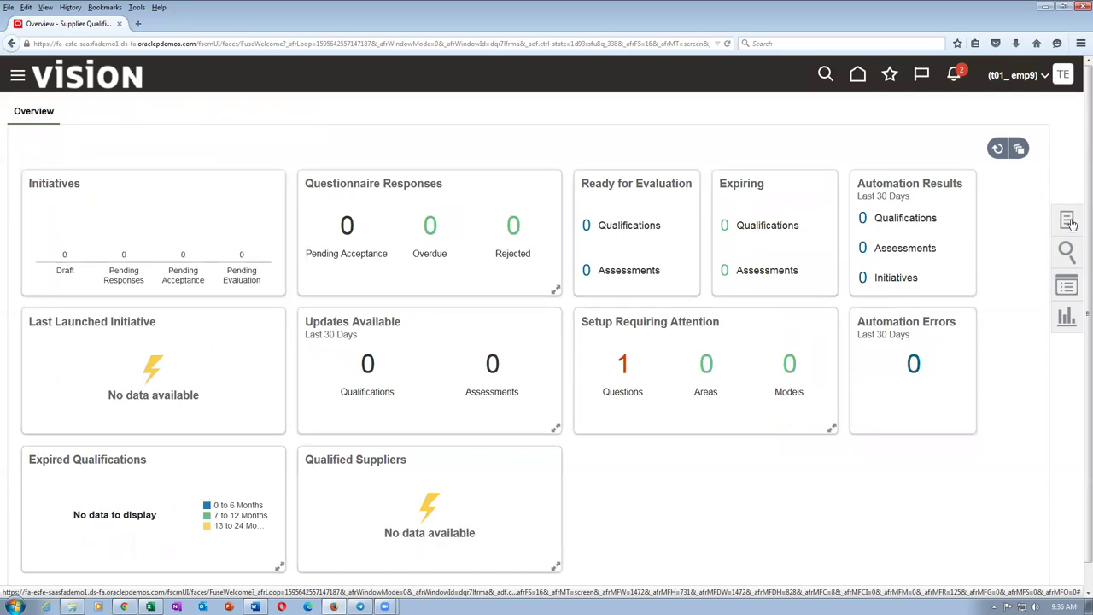
click(1067, 221)
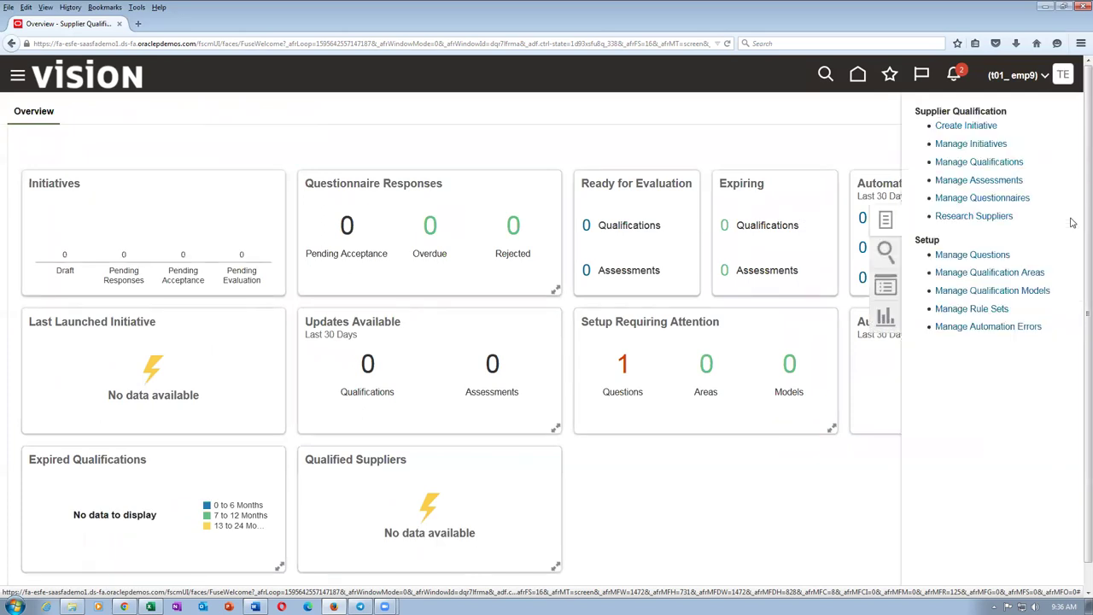
click(995, 309)
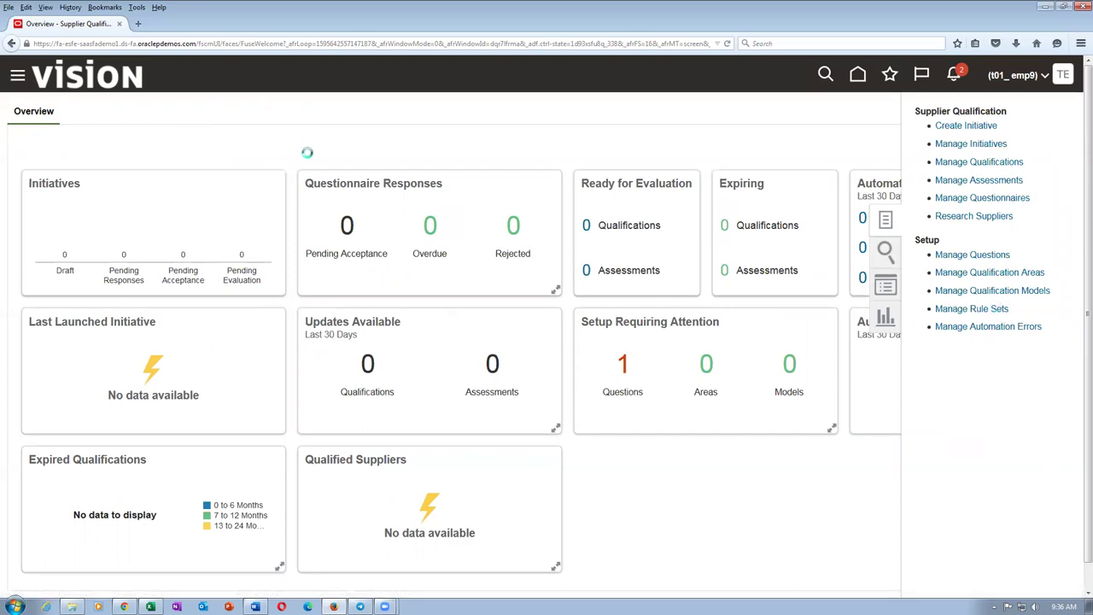
Step: Select the site part of the page address and switch to Chrome
click(117, 48)
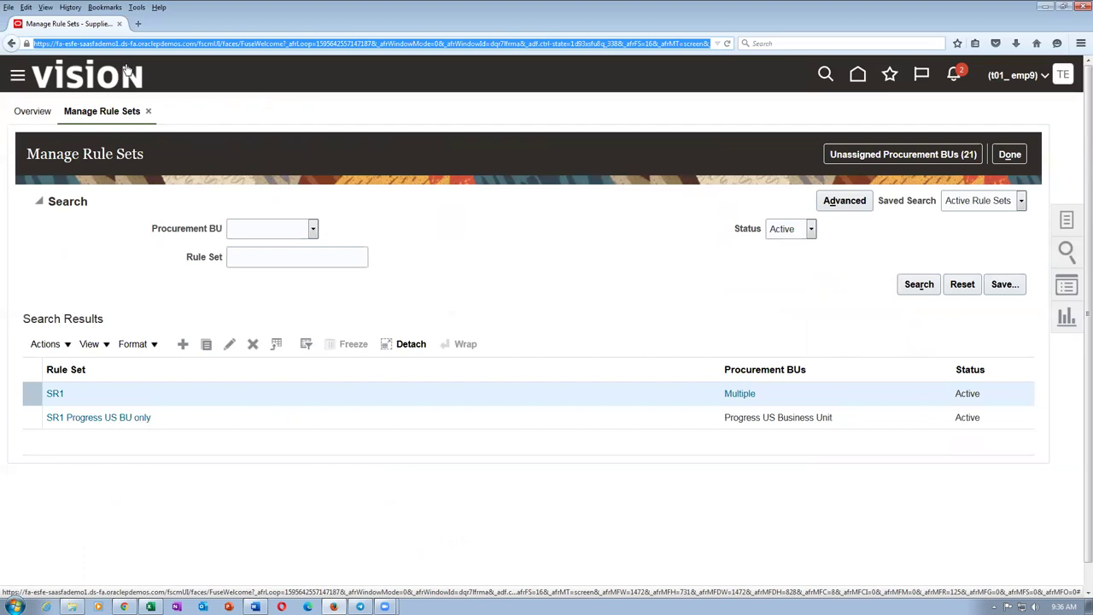
click(125, 70)
key(shift+Right)
key(shift+Right)
key(shift+Right)
key(shift+Right)
key(shift+Right)
key(shift+Right)
key(shift+Right)
key(shift+Right)
key(shift+Right)
key(shift+Right)
key(shift+Right)
key(shift+Right)
key(shift+Right)
key(shift+Right)
key(shift+Right)
key(shift+Right)
key(shift+Right)
key(shift+Right)
key(shift+Right)
key(shift+Right)
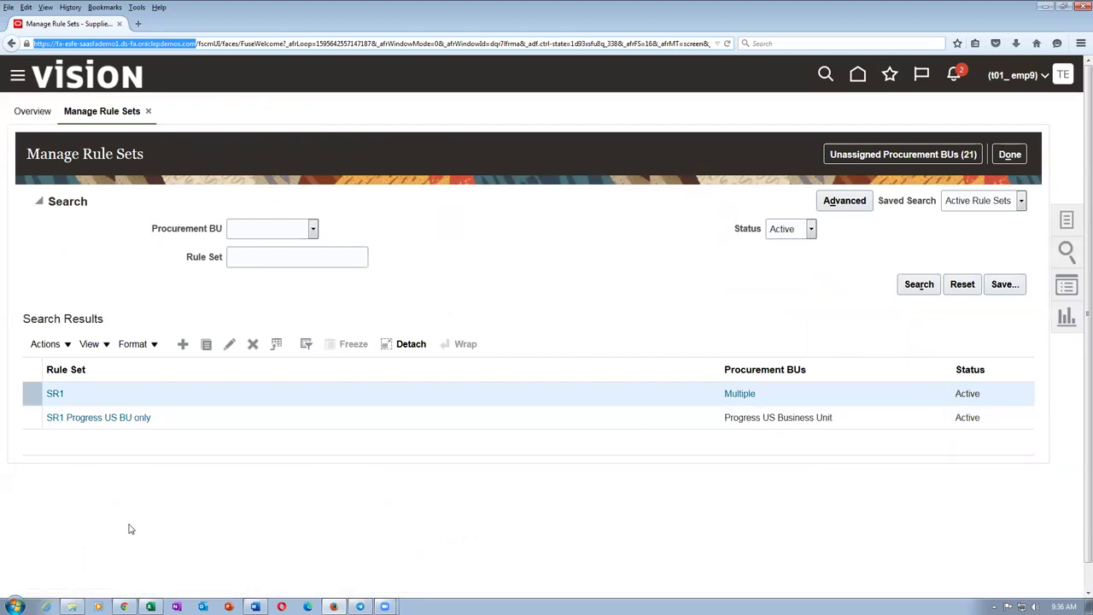
click(123, 606)
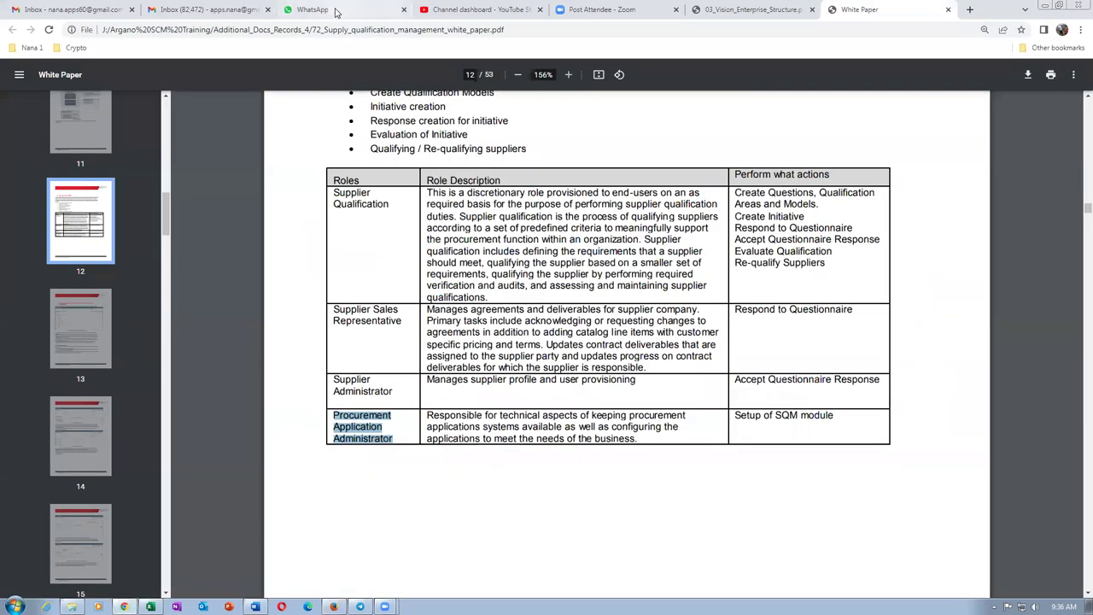
Step: Load the Oracle demo instance in a new Chrome tab and sign in
click(742, 11)
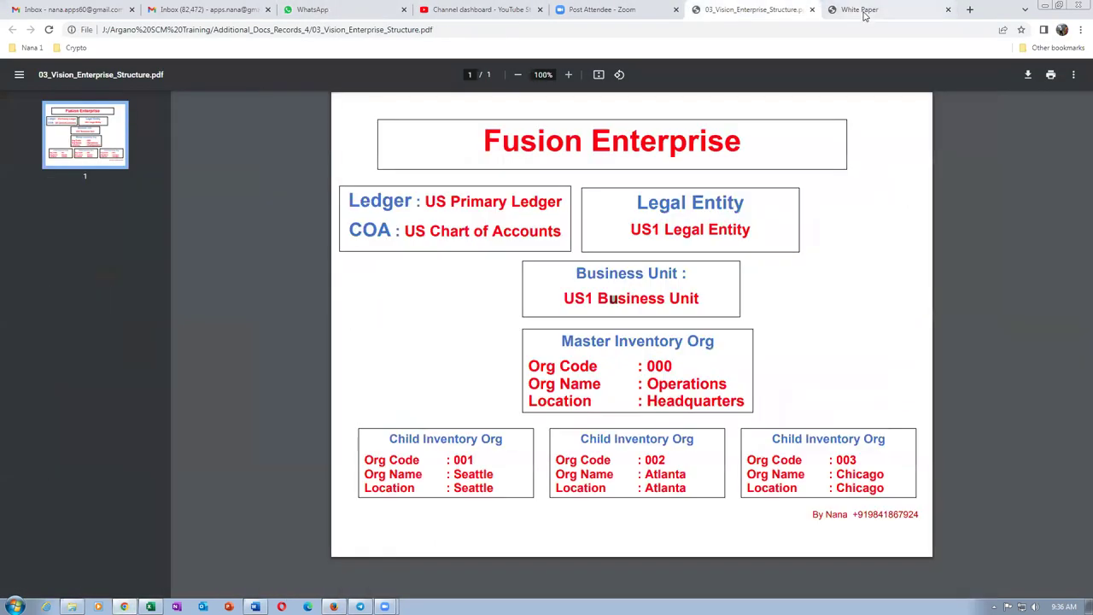
click(862, 12)
click(968, 9)
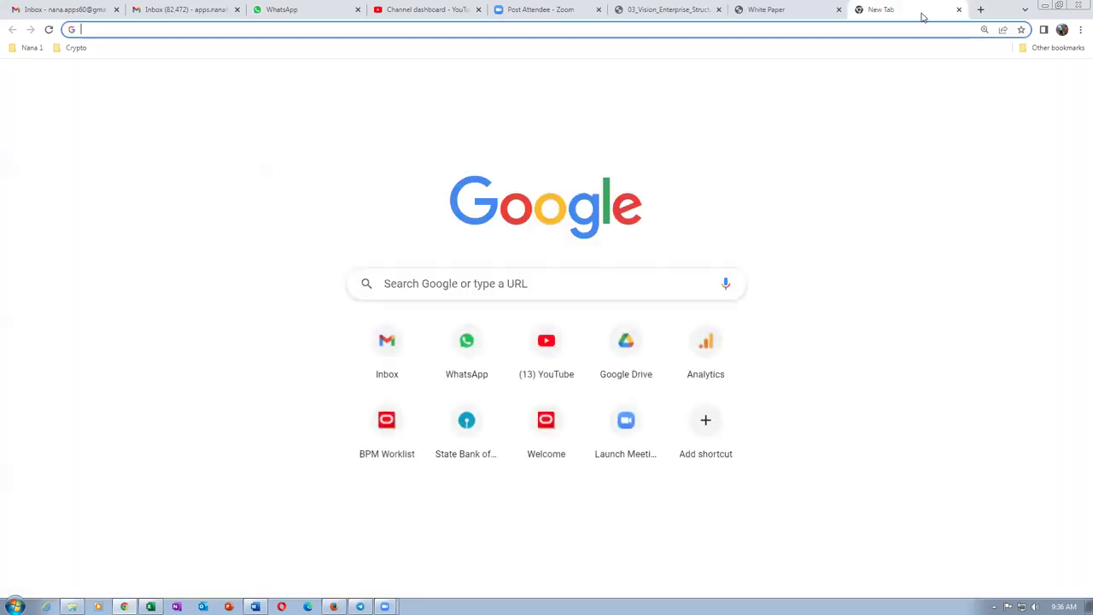
text(https://fa-esfe-saasfademo1.ds-fa.oraclepdemos.com)
key(Return)
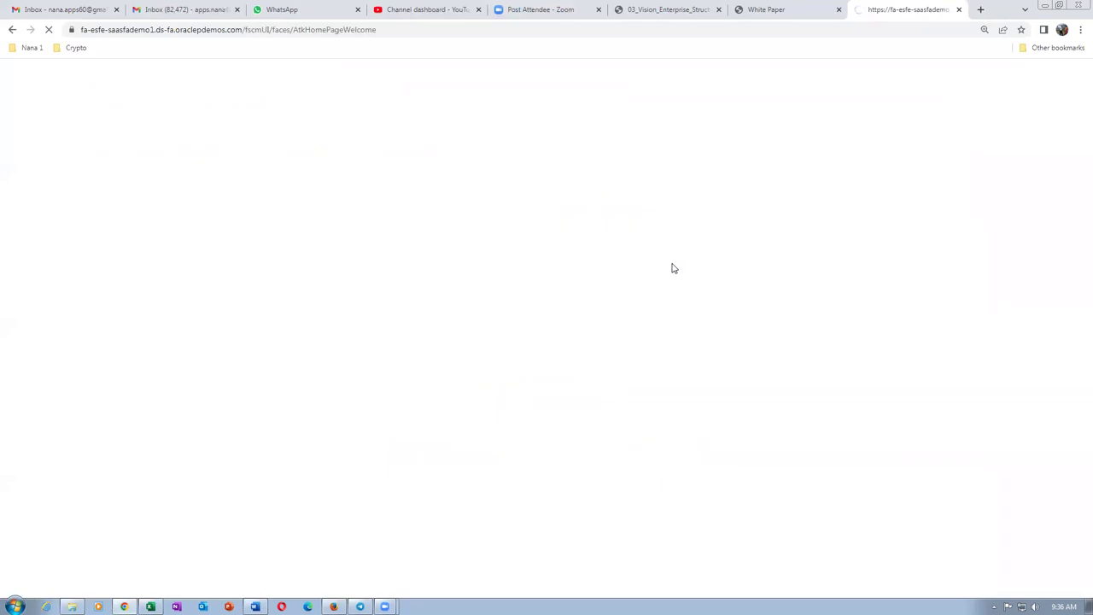
click(512, 332)
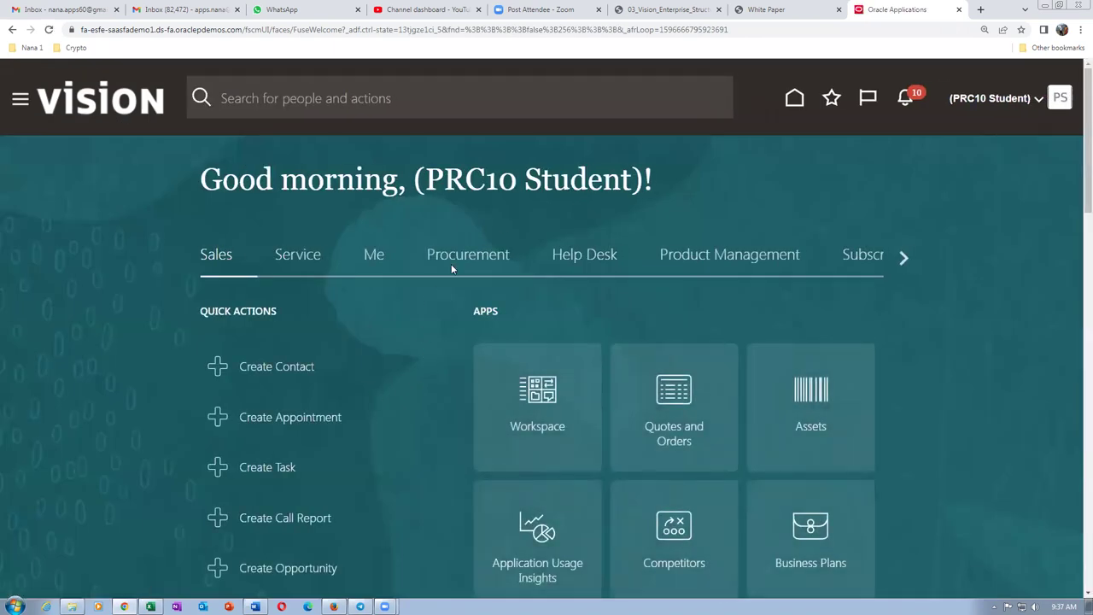
Step: Open rule set SR1 via Procurement > Supplier Qualification and view its procurement BUs
click(464, 260)
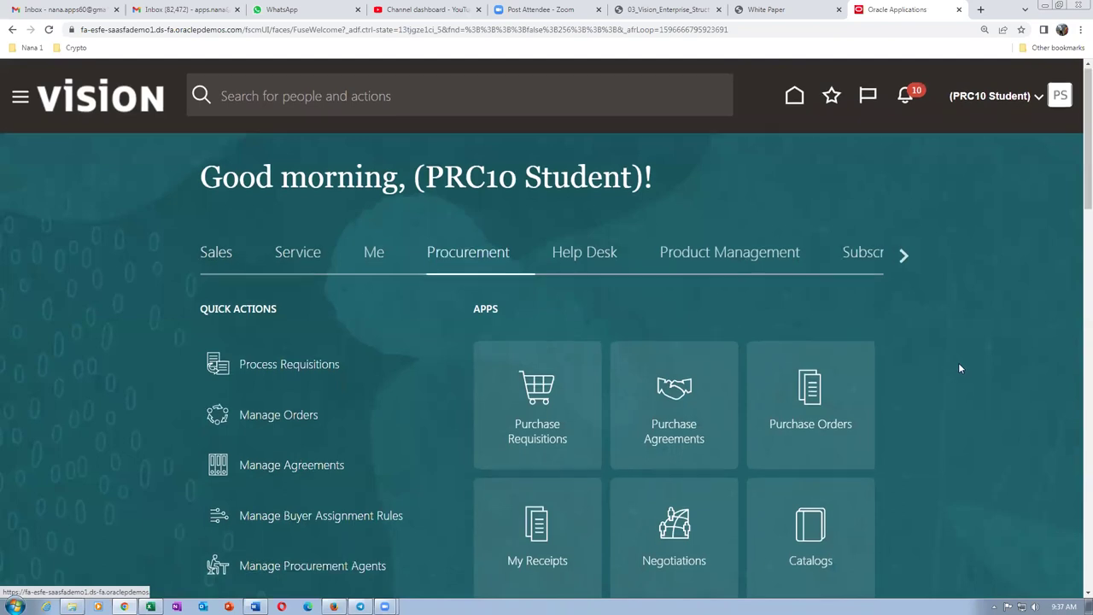
scroll(958, 361, down, 5)
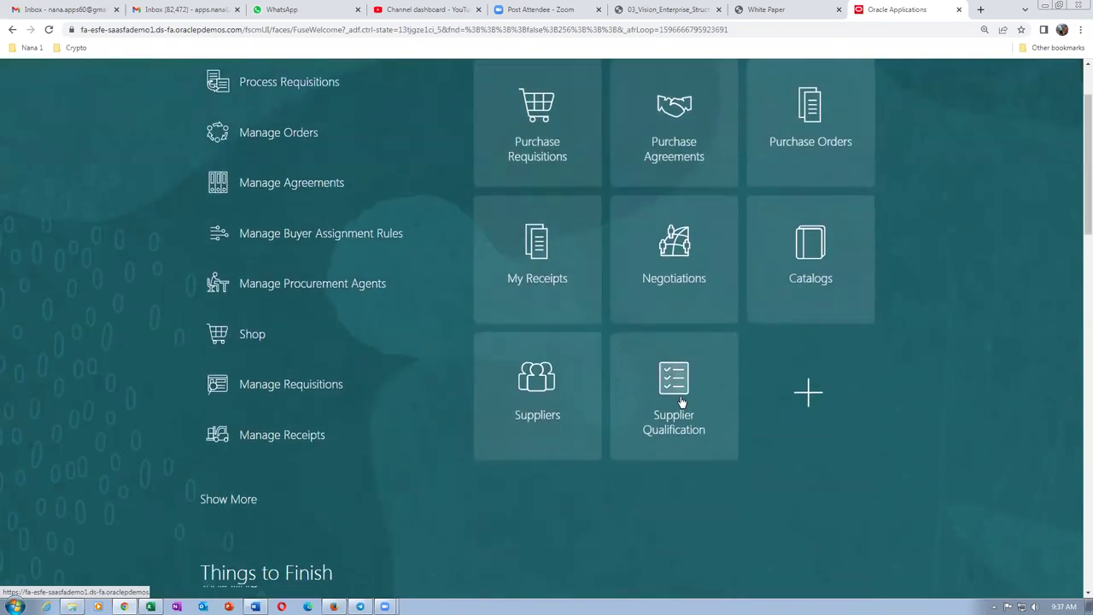
click(680, 402)
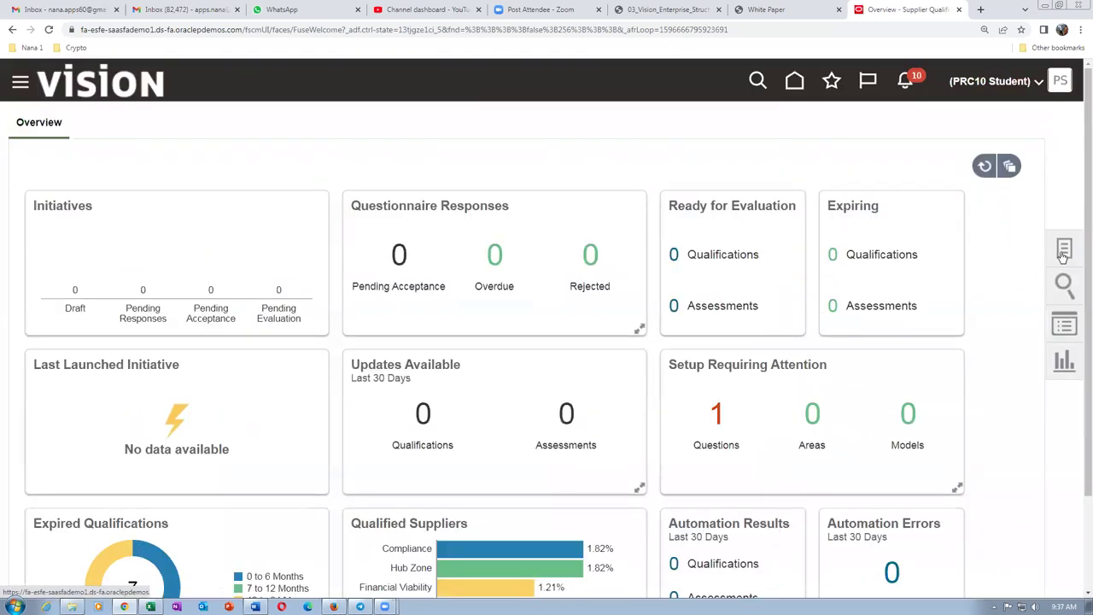
click(1063, 252)
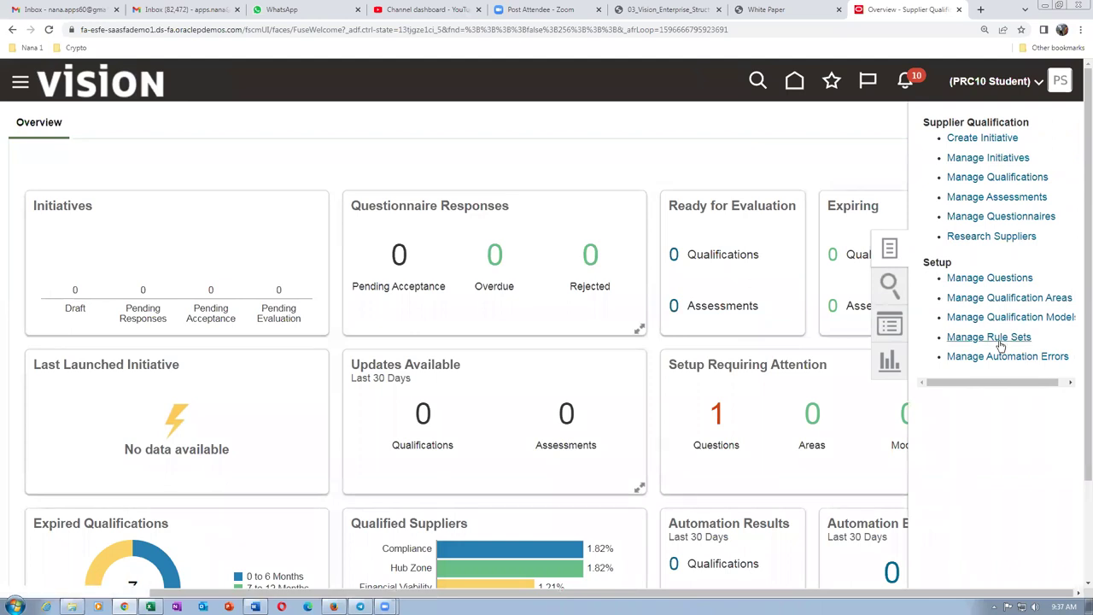
click(997, 337)
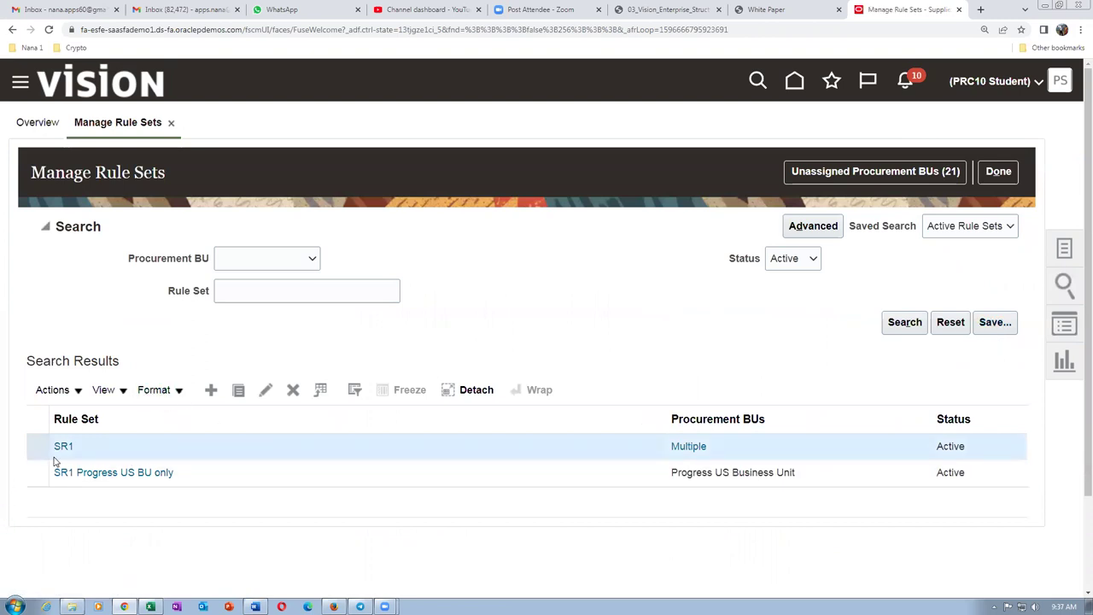
click(59, 446)
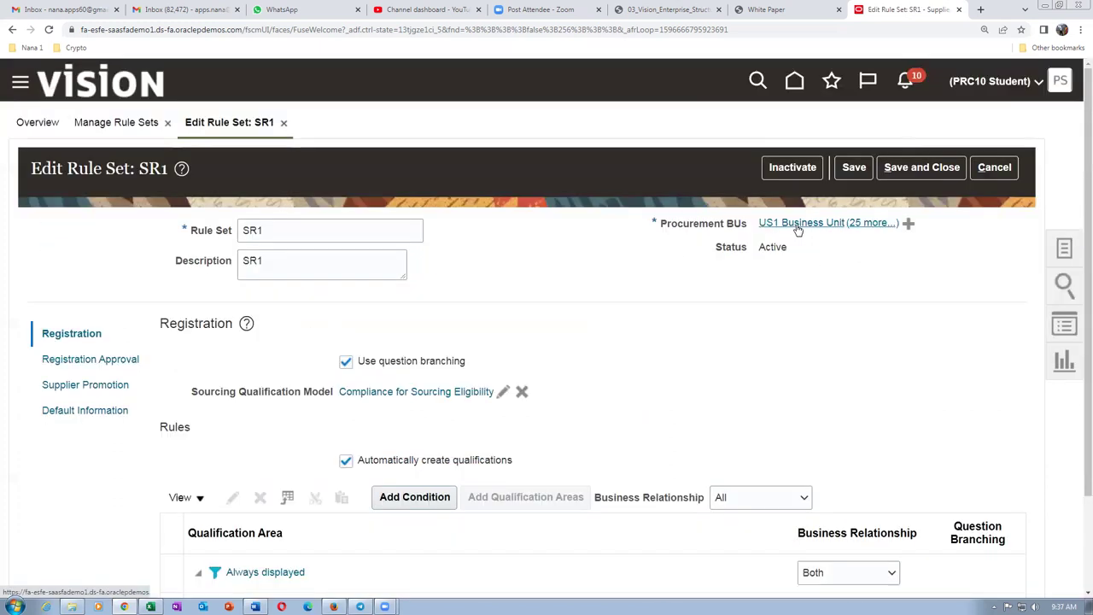
click(806, 224)
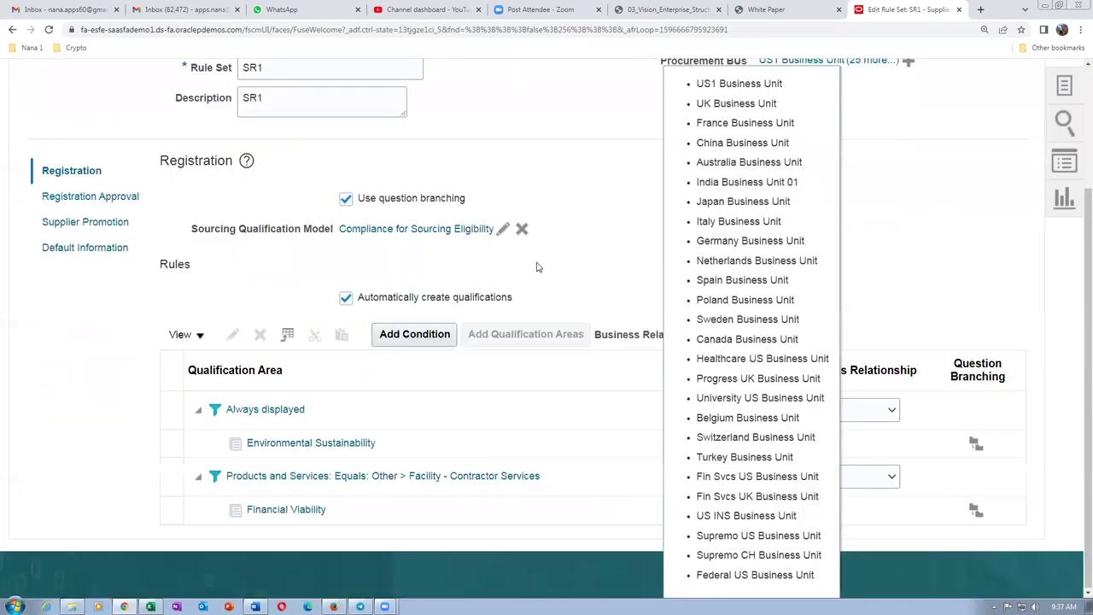
Step: Assign t01_business_unit as the procurement BU of t01_rule_set and paste 't01_rule_set' as its description
click(536, 267)
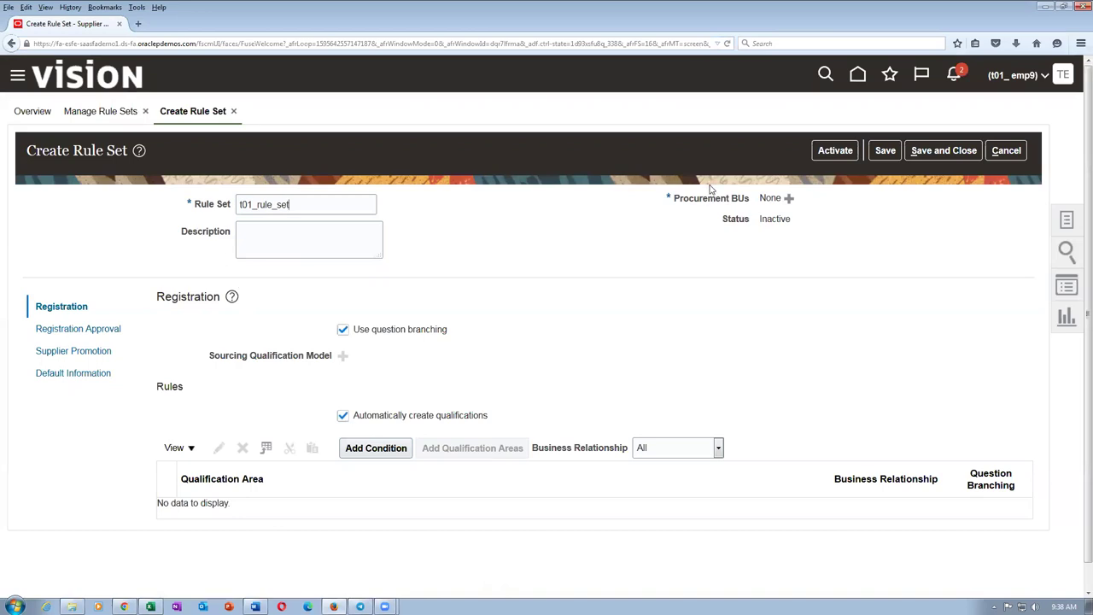
click(789, 198)
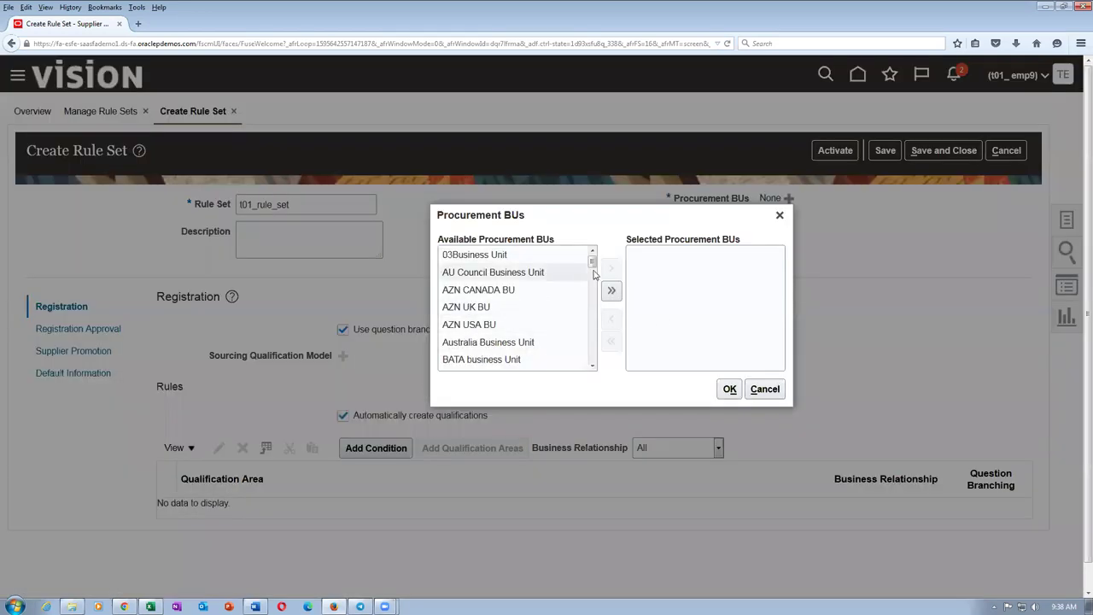
drag(591, 261, 613, 356)
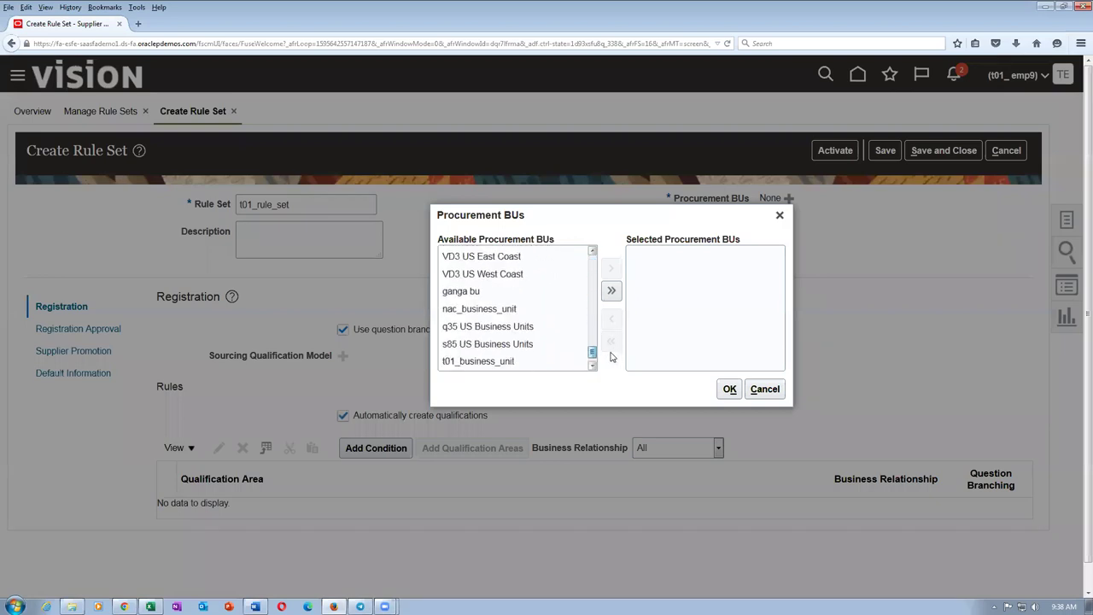
scroll(521, 353, down, 1)
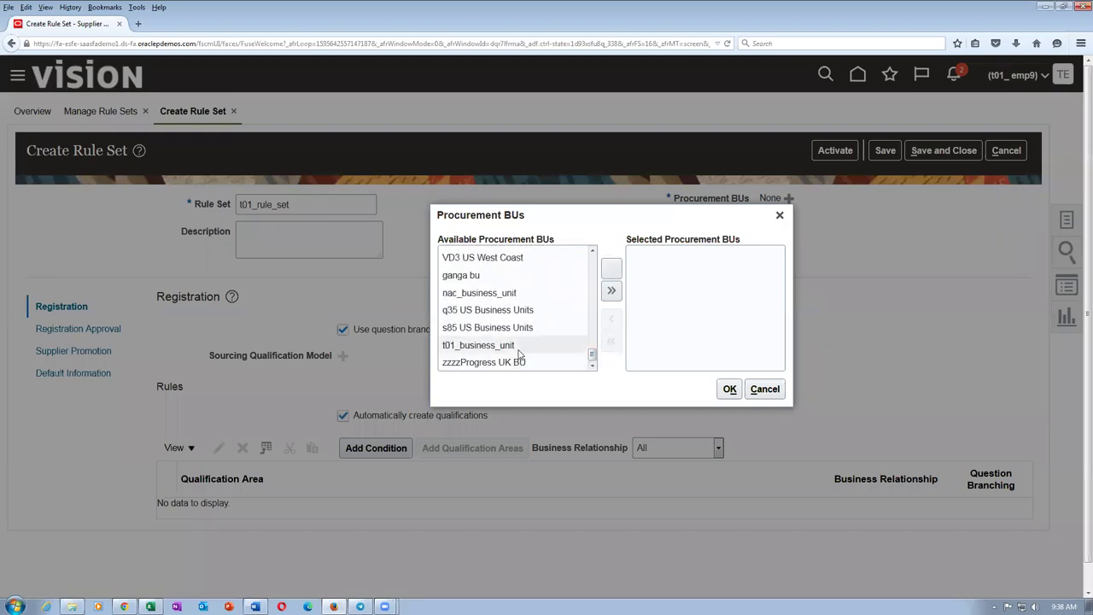
click(606, 272)
click(729, 388)
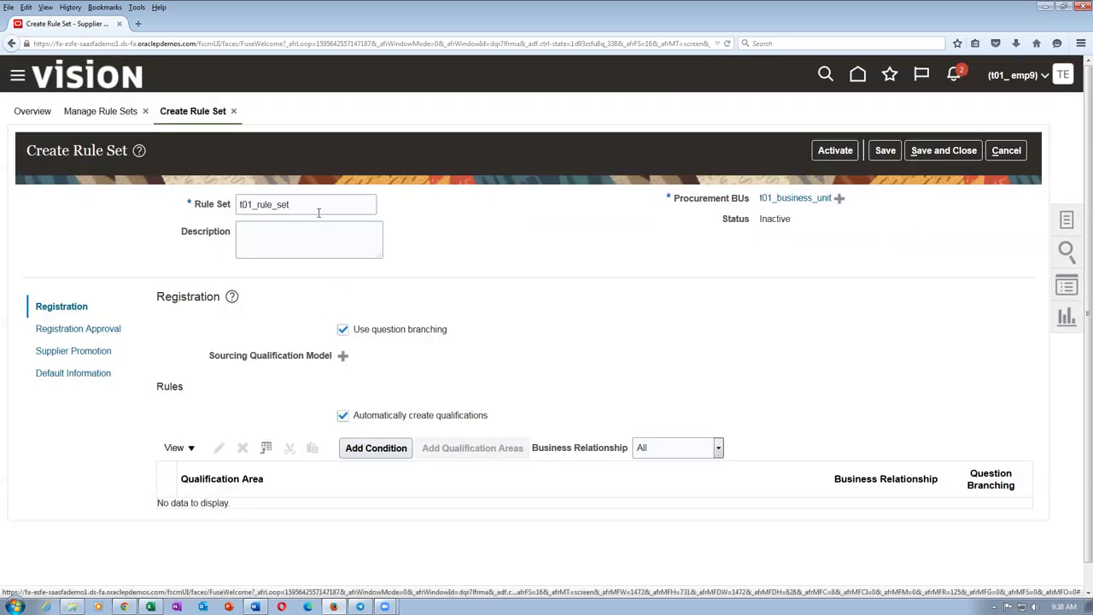
click(264, 243)
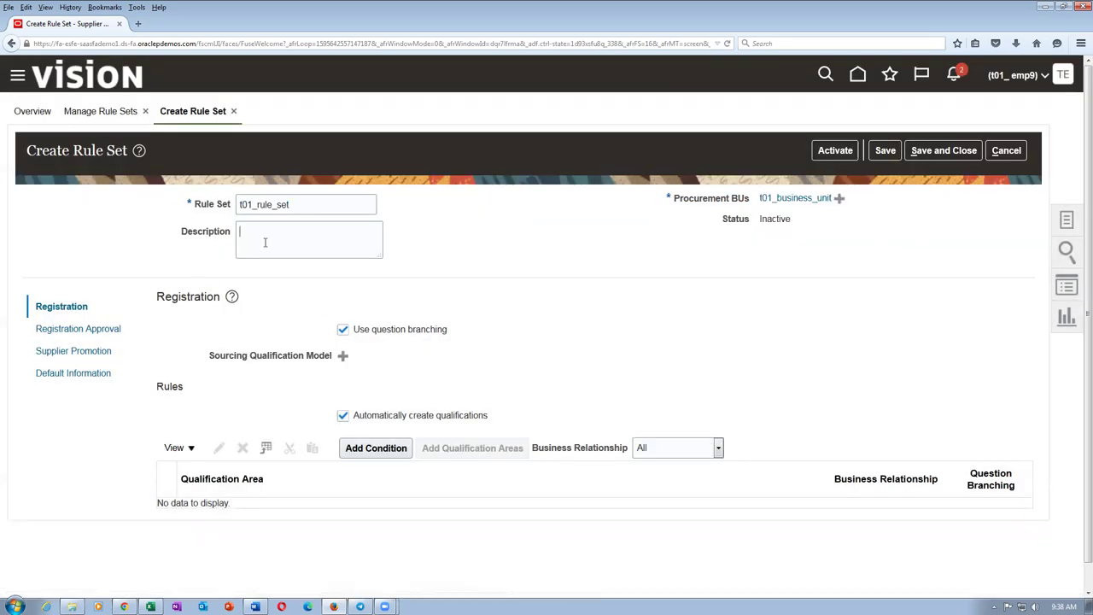
text(t01_rule_set)
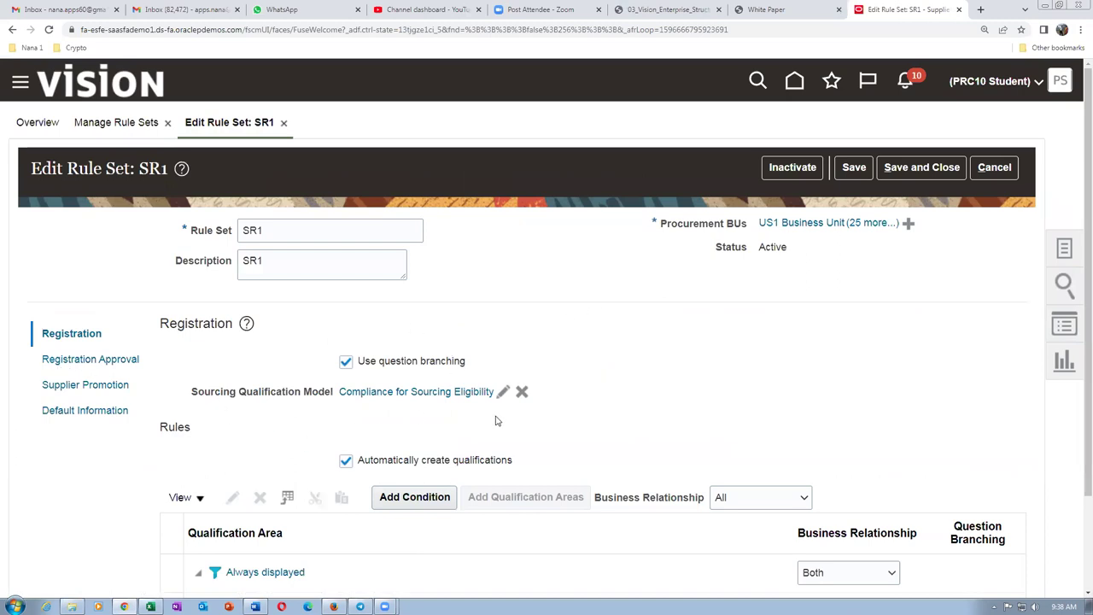
Step: Search 't01' and pick t01_Compliance for Sourcing Eligibility as the sourcing qualification model
key(alt+Tab)
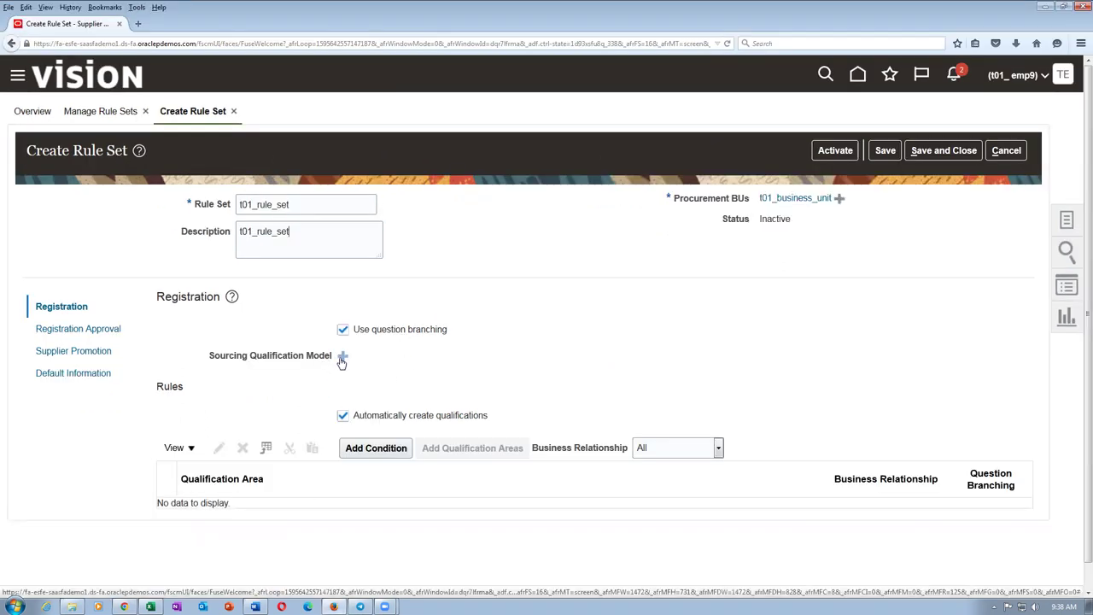
click(343, 355)
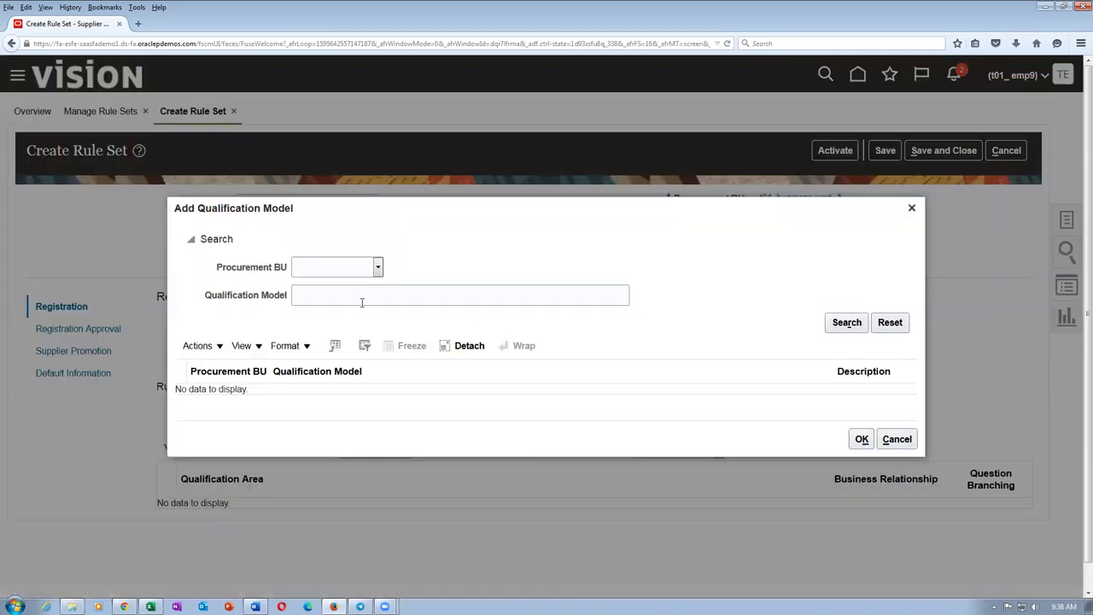
click(362, 296)
text(t01)
click(845, 323)
click(478, 390)
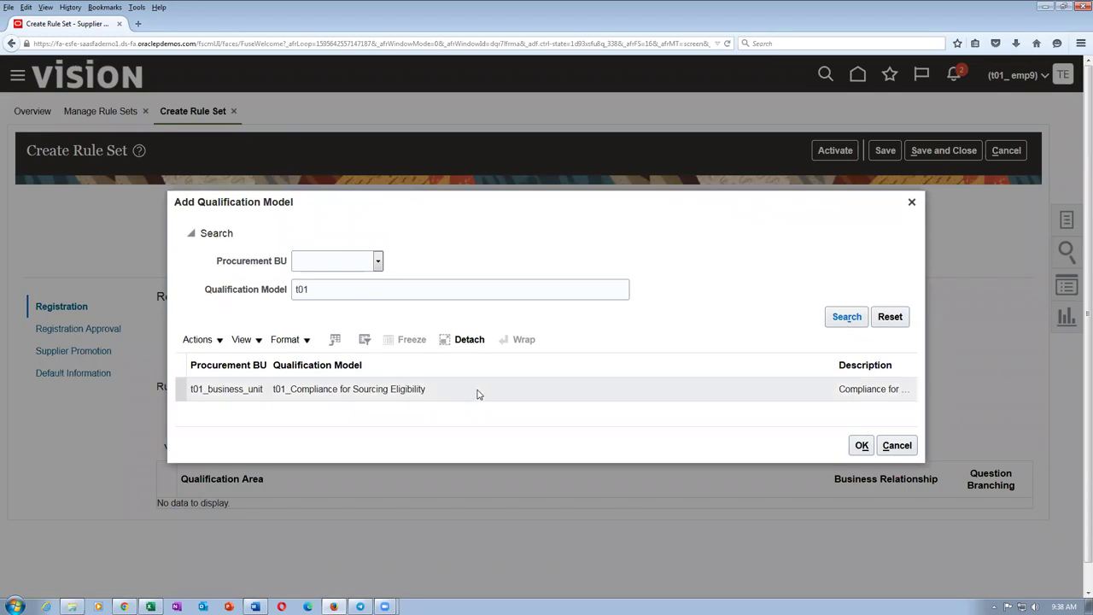
click(857, 449)
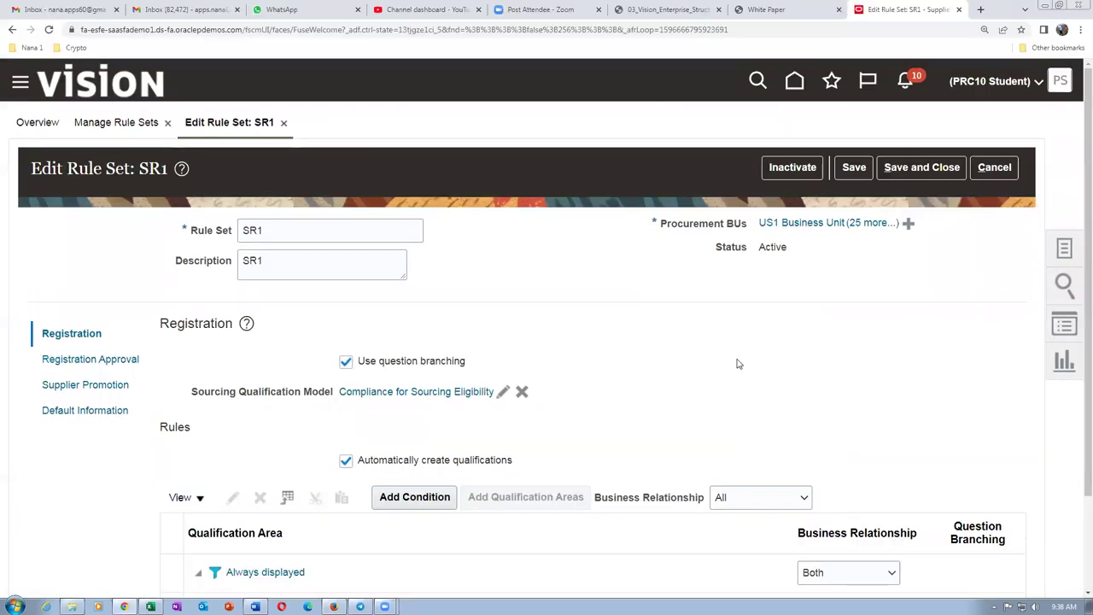
scroll(739, 364, down, 2)
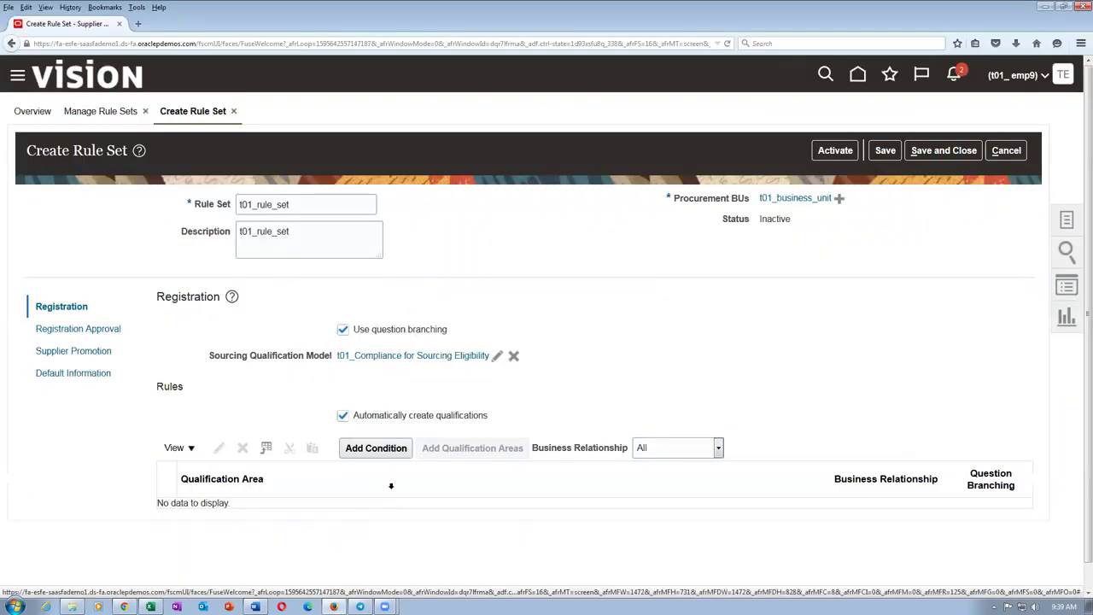
Step: Add a new rule condition set to Always displayed
click(382, 453)
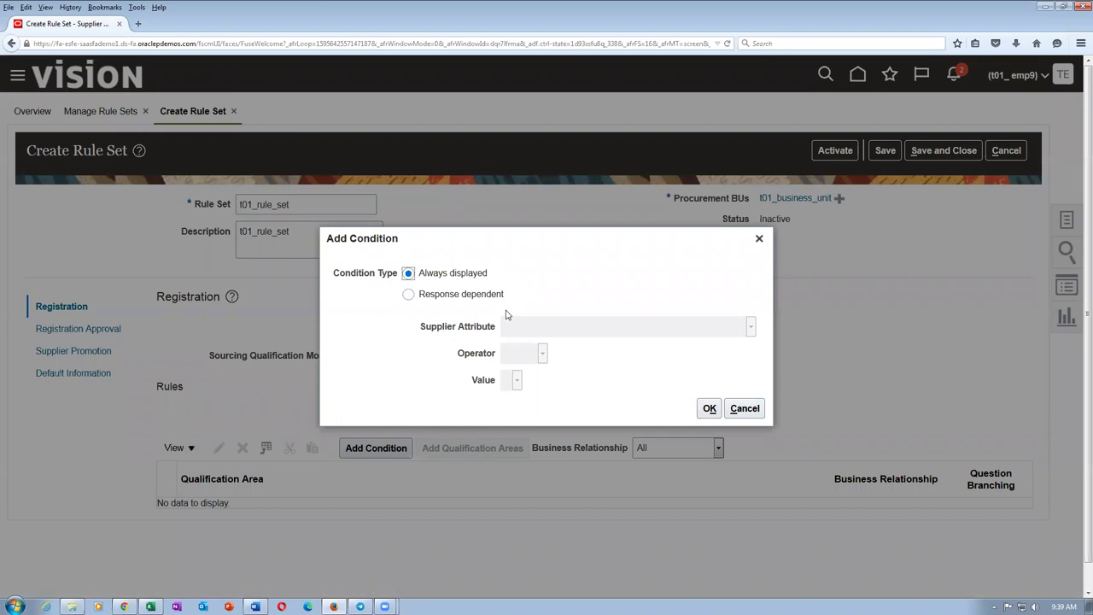
click(708, 408)
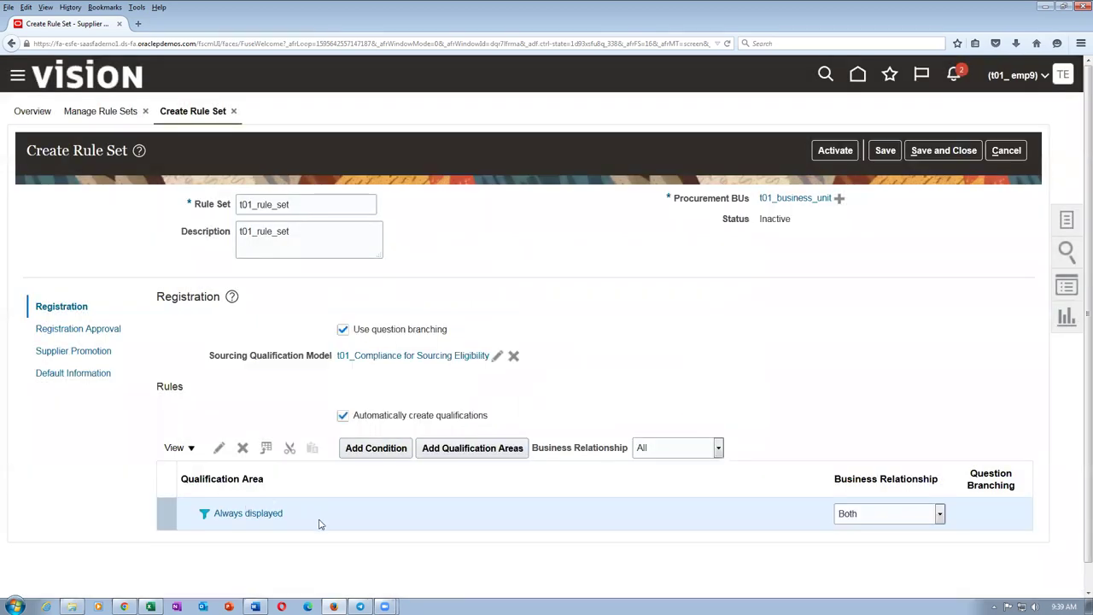
scroll(317, 522, down, 1)
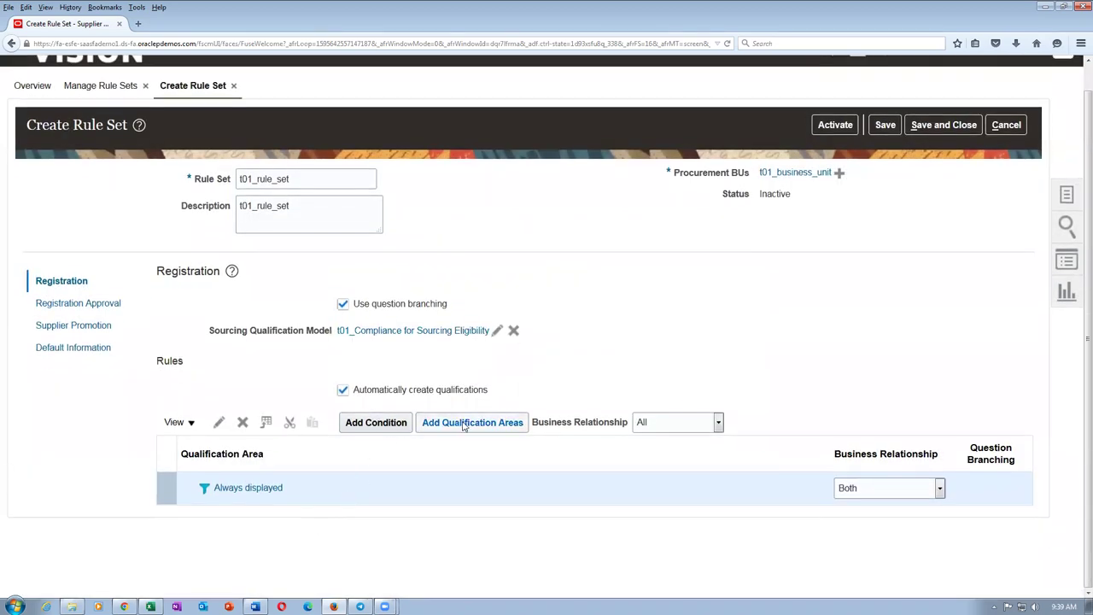
Step: Search 't0' and add the t01_Environmental Sustainability qualification area to the Always displayed rule
click(464, 423)
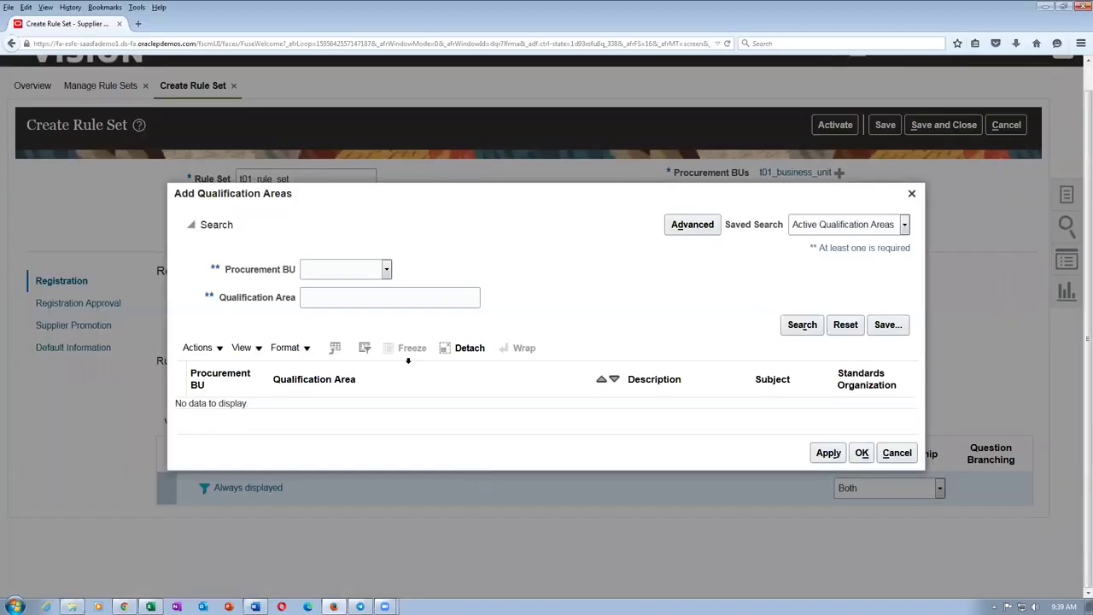
click(349, 293)
text(t01)
key(Return)
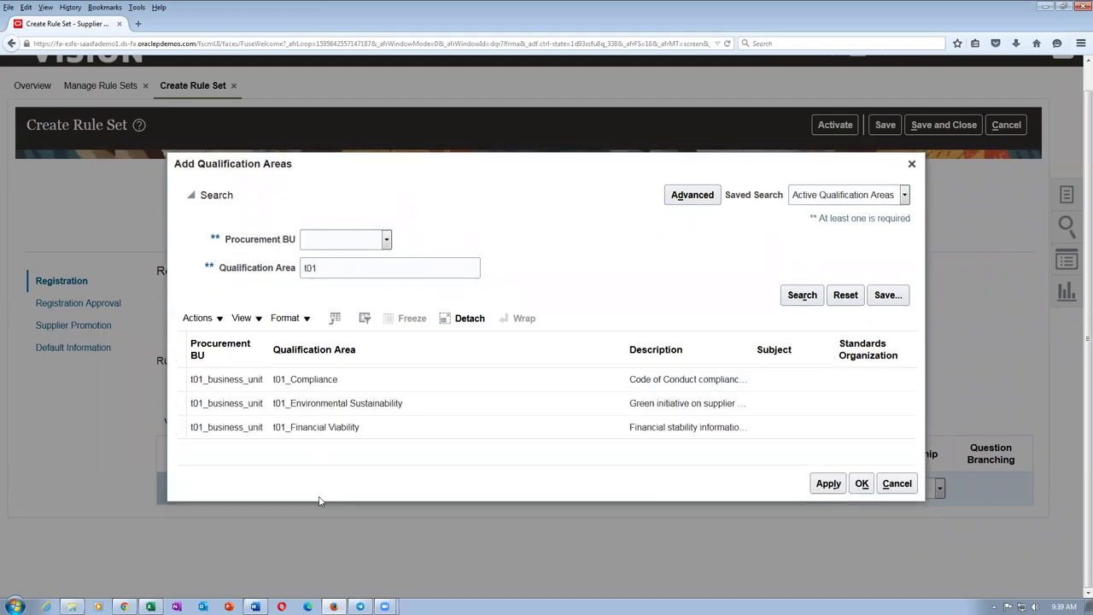
click(474, 409)
click(829, 486)
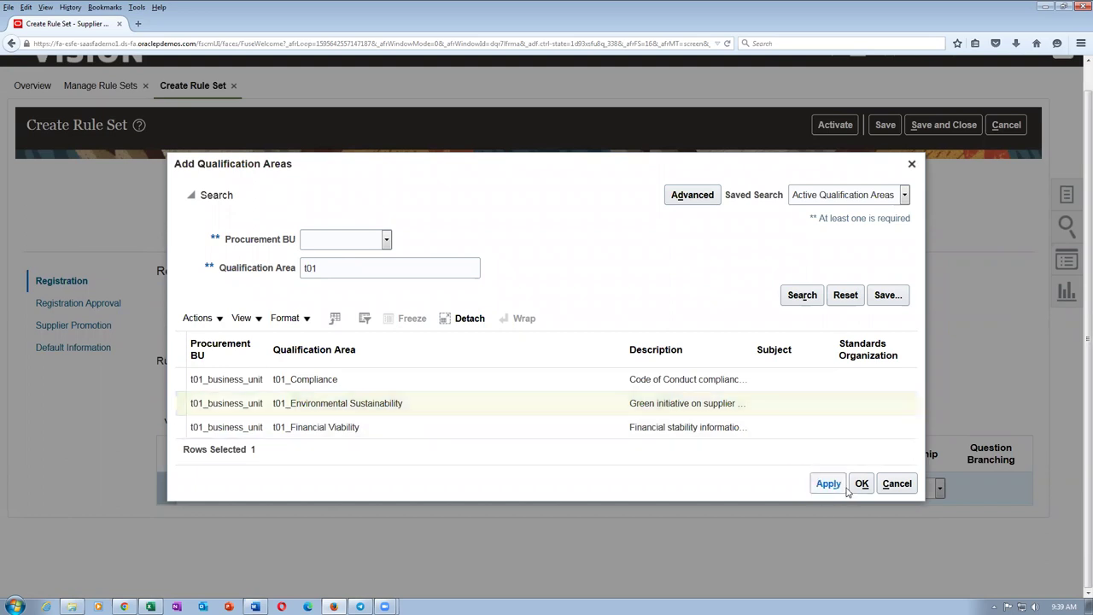
click(859, 484)
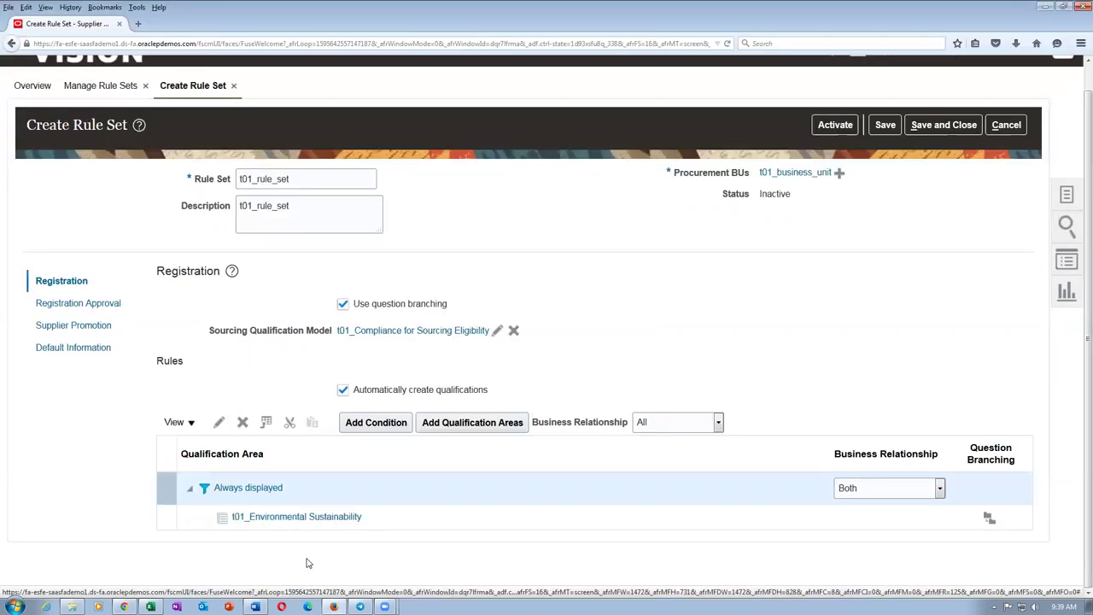
Step: Add a response dependent condition: supplier attribute t01_women_owned Equals Yes
click(376, 421)
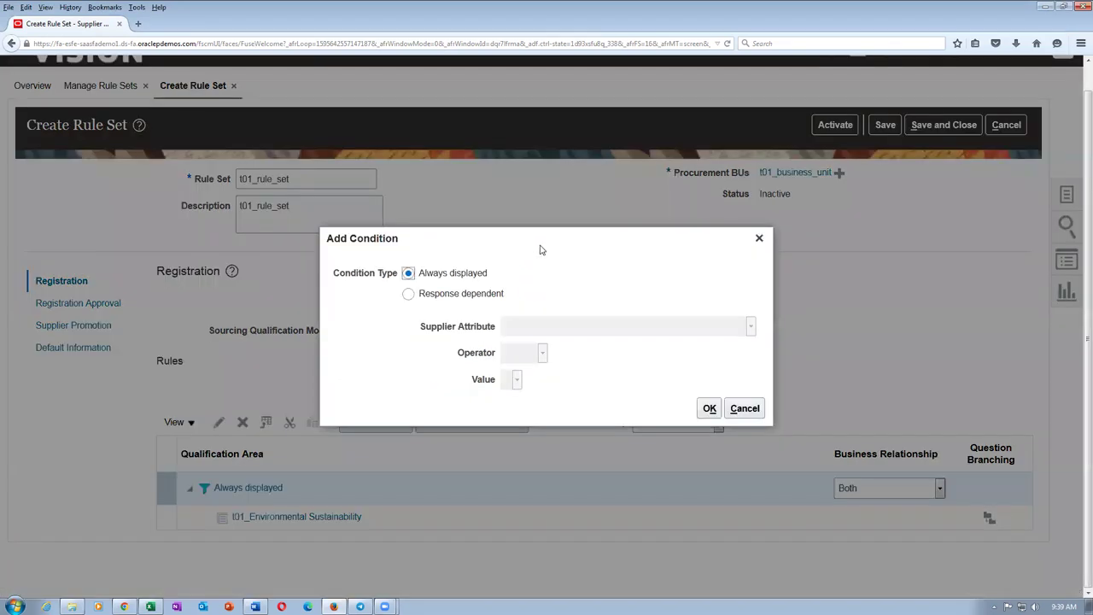
click(408, 294)
click(750, 327)
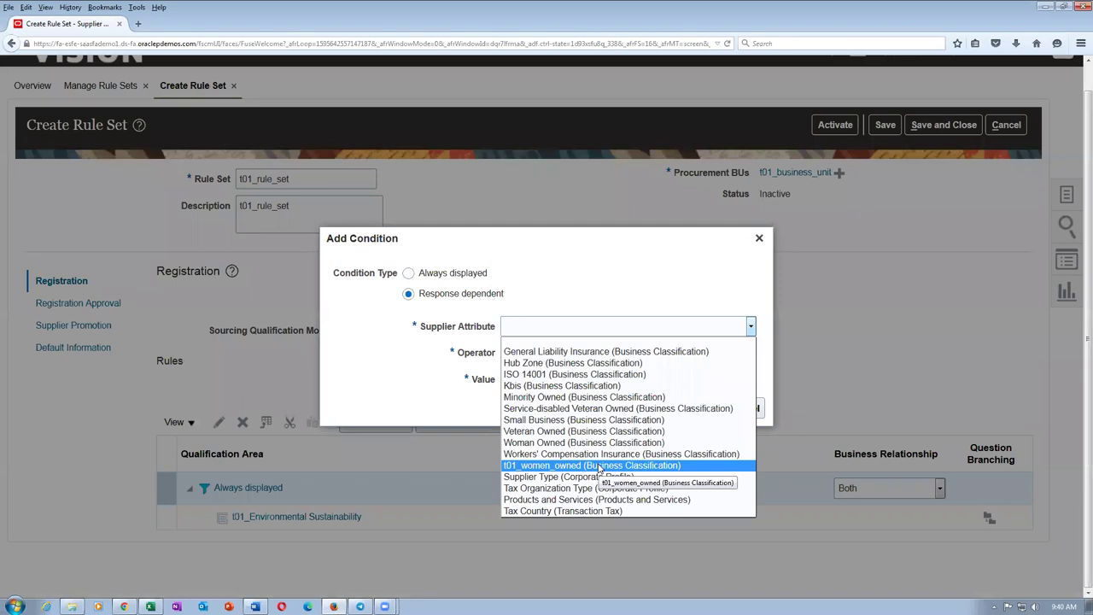
click(599, 465)
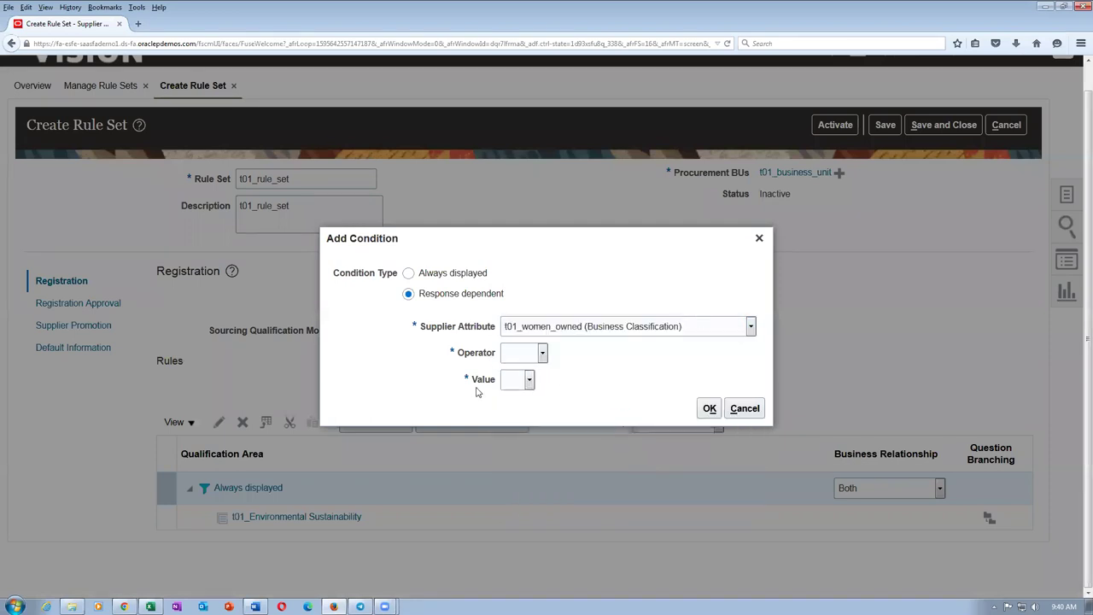
click(517, 356)
click(521, 381)
click(520, 380)
click(514, 402)
click(709, 408)
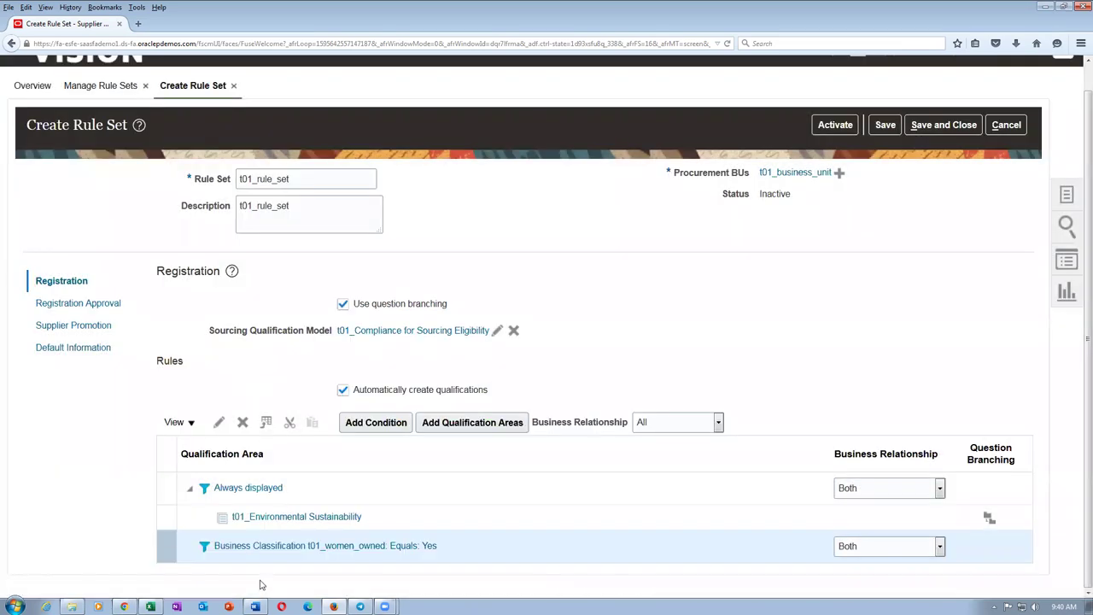
Step: Search 't01' and add the t01_Financial Viability qualification area under that condition
click(480, 429)
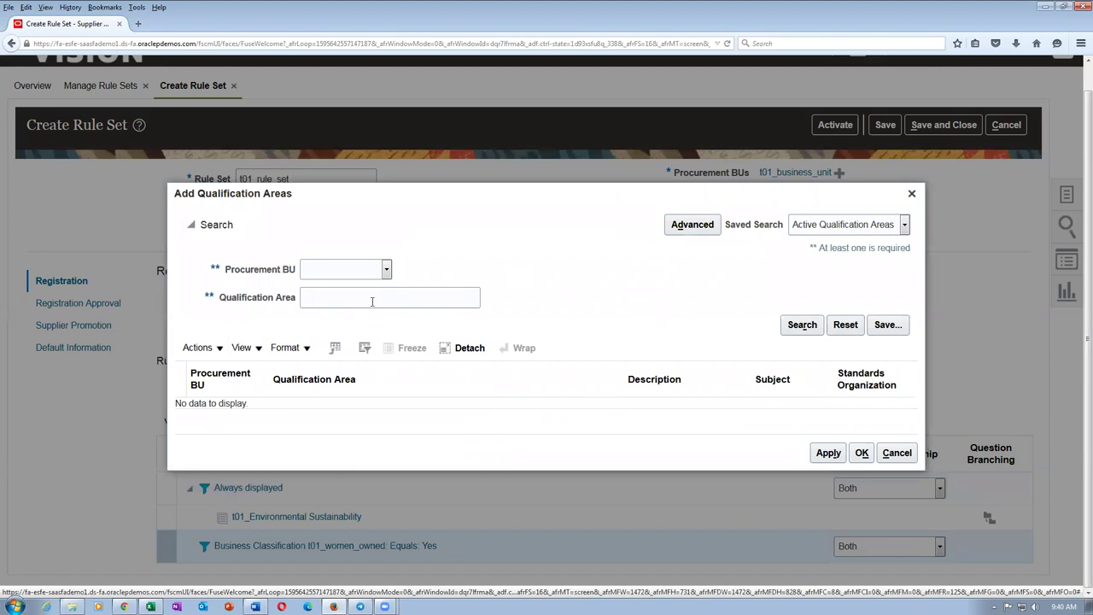
text(t01)
key(Return)
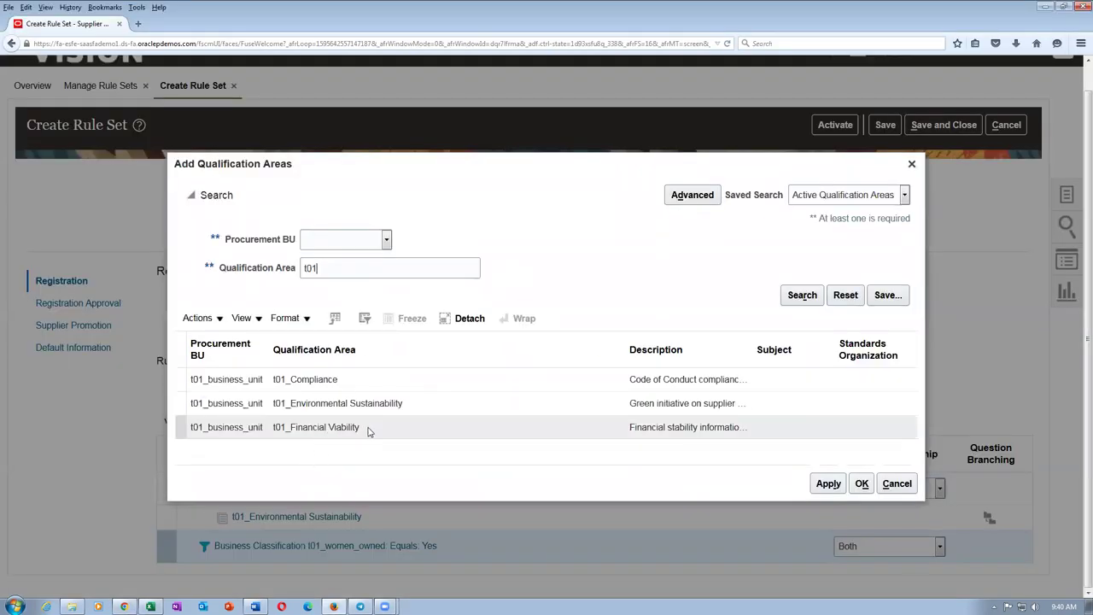
click(366, 428)
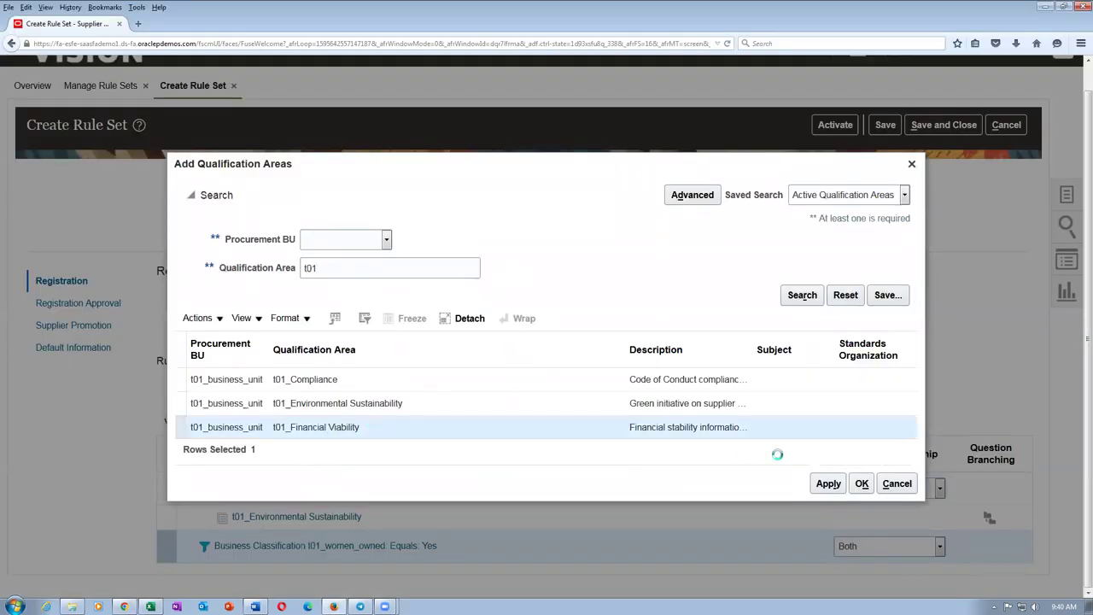
click(827, 484)
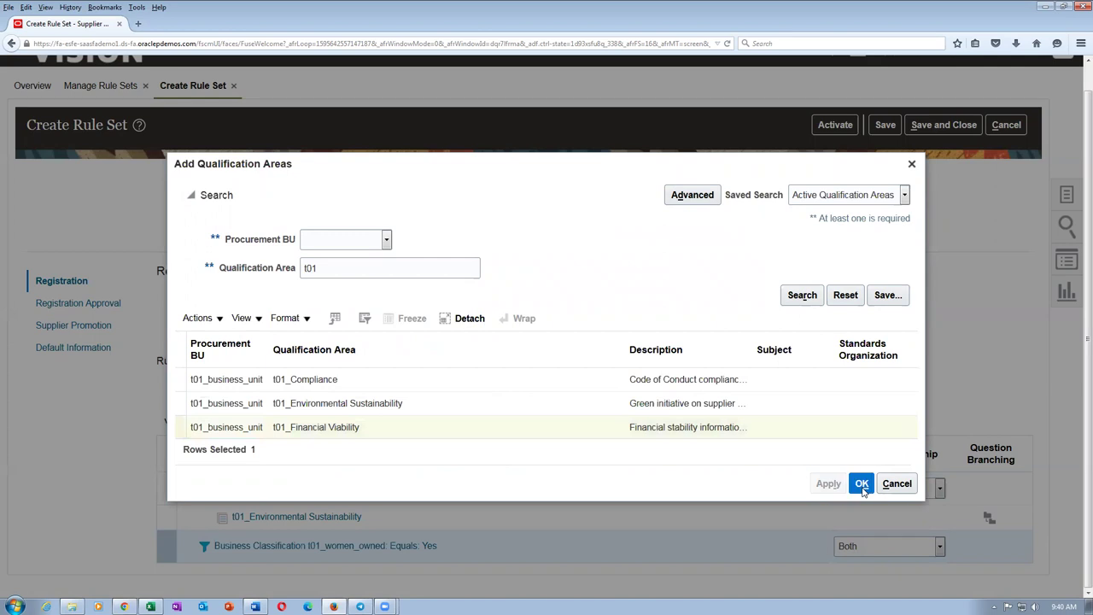
click(862, 484)
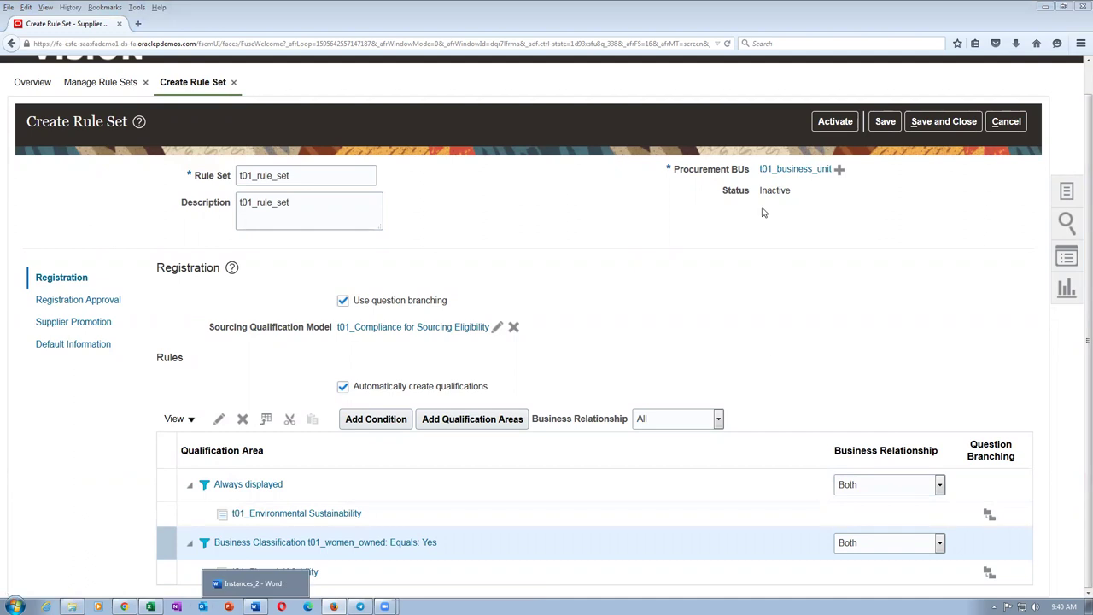
click(886, 121)
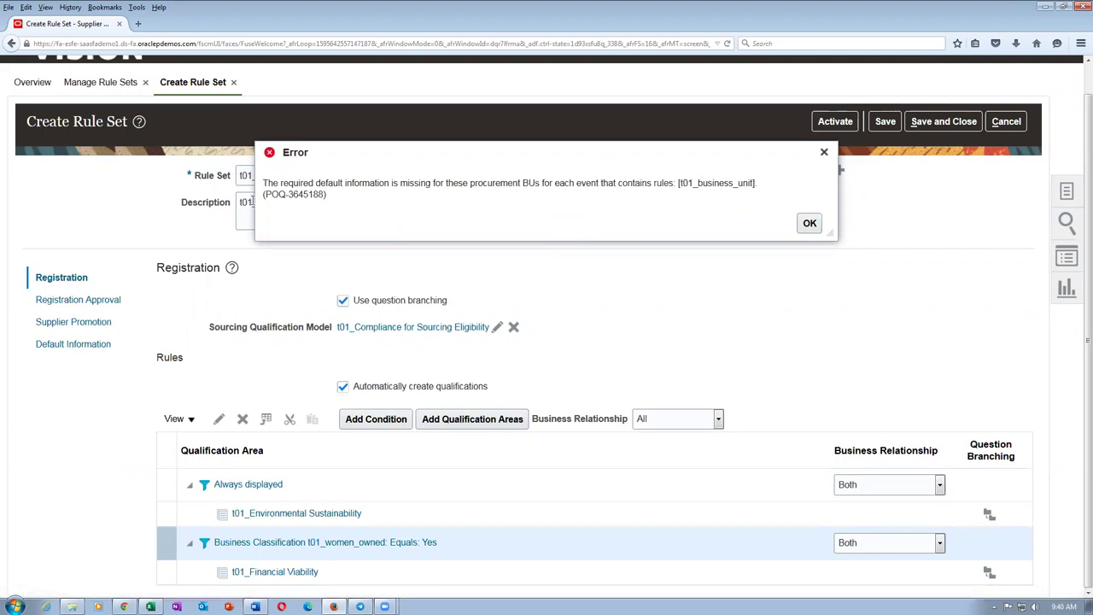
drag(431, 184, 575, 183)
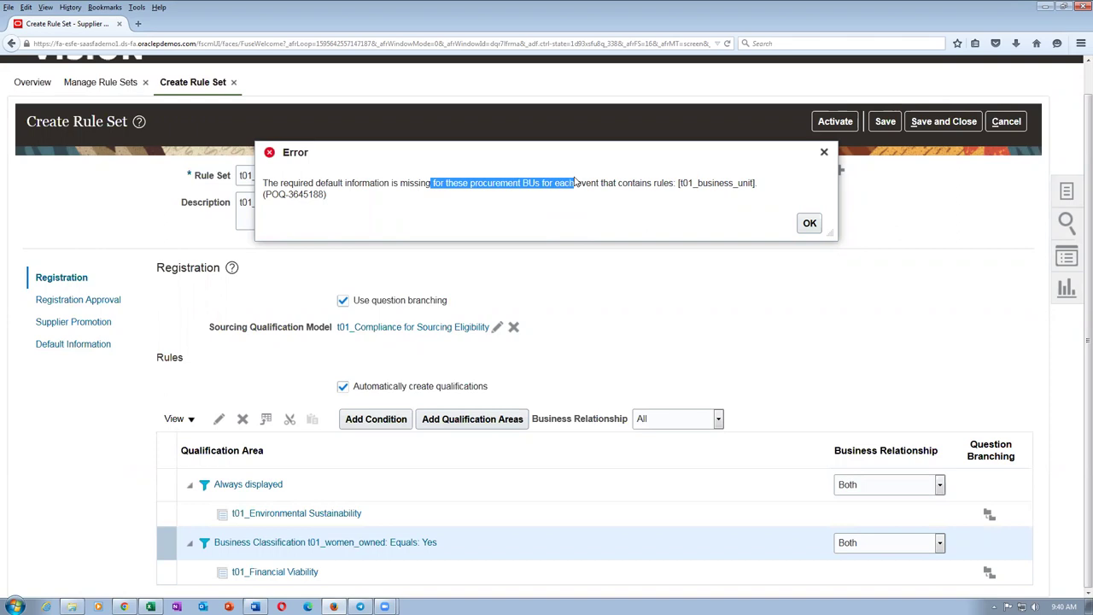
click(809, 222)
key(alt+Tab)
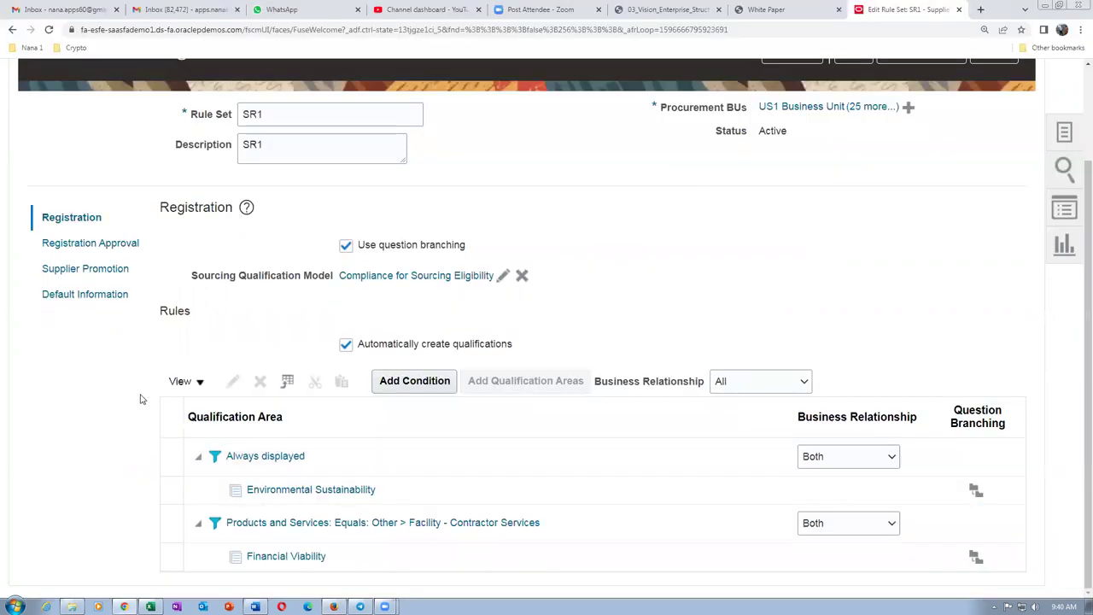
click(102, 293)
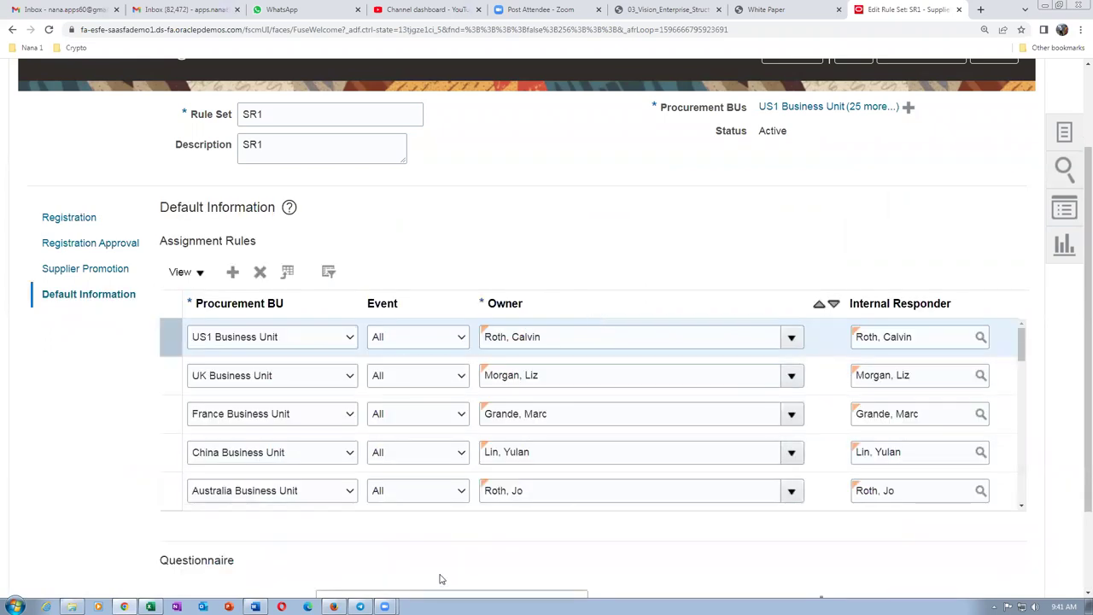
key(alt+Tab)
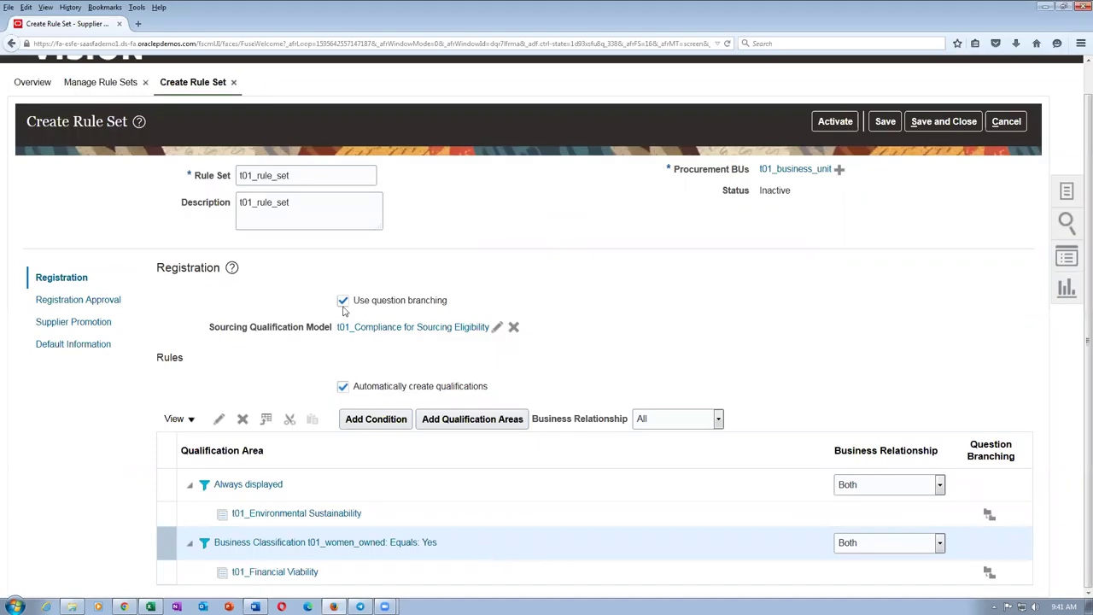
Step: In Default Information, set the suggested employee as both owner and internal responder
click(70, 345)
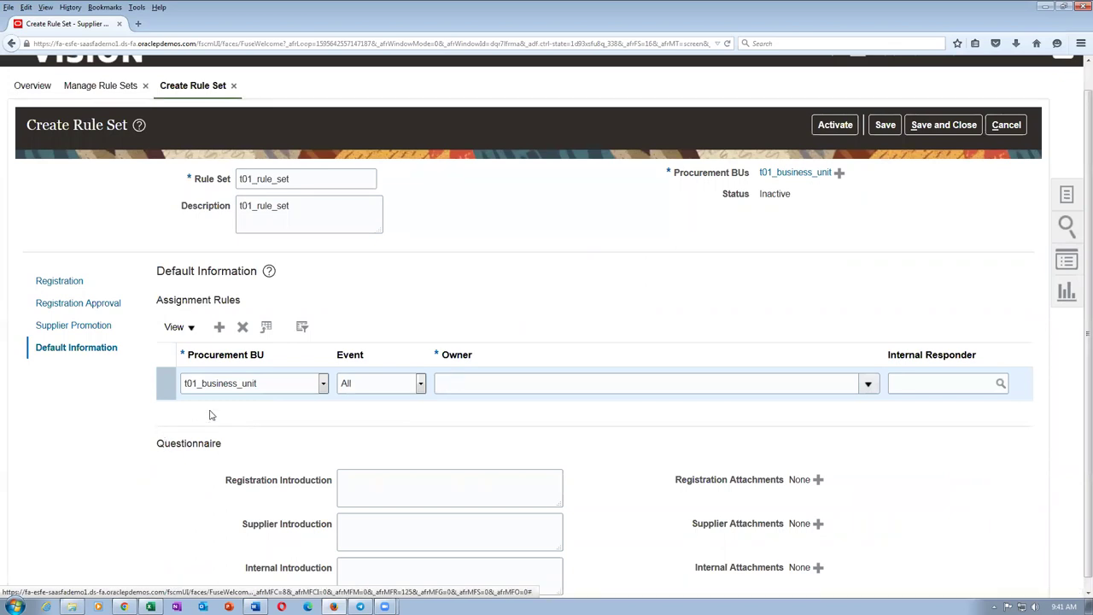
click(453, 384)
text(emp9)
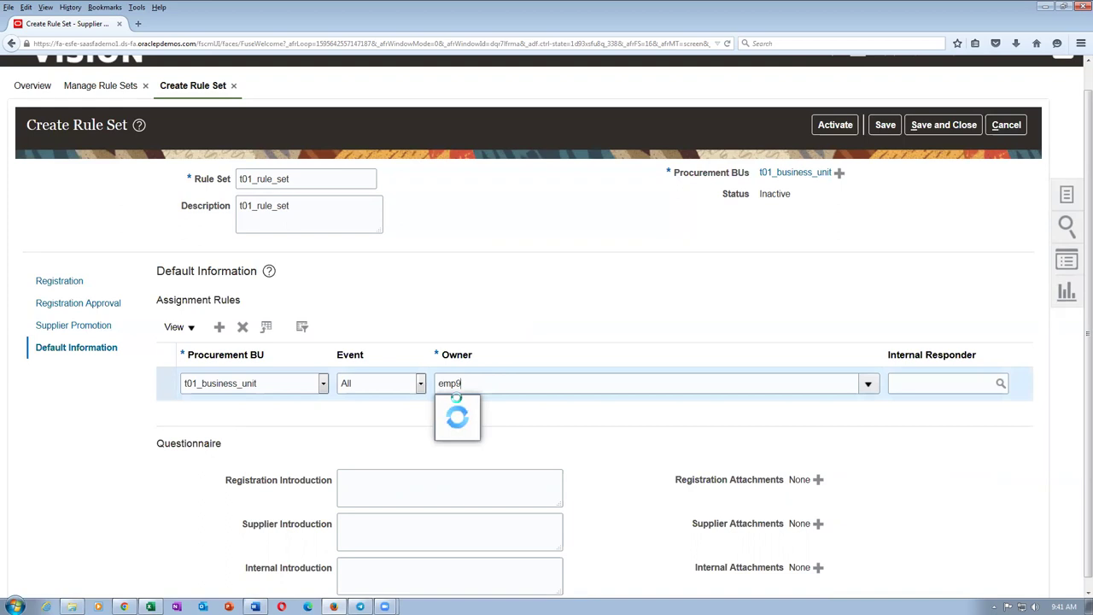
click(467, 408)
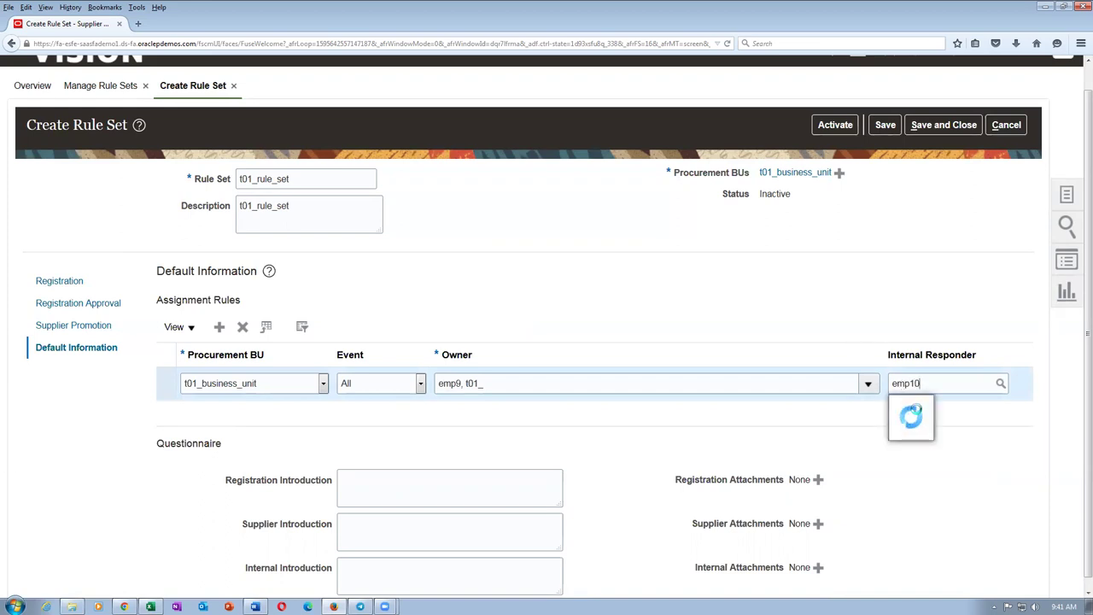
click(854, 407)
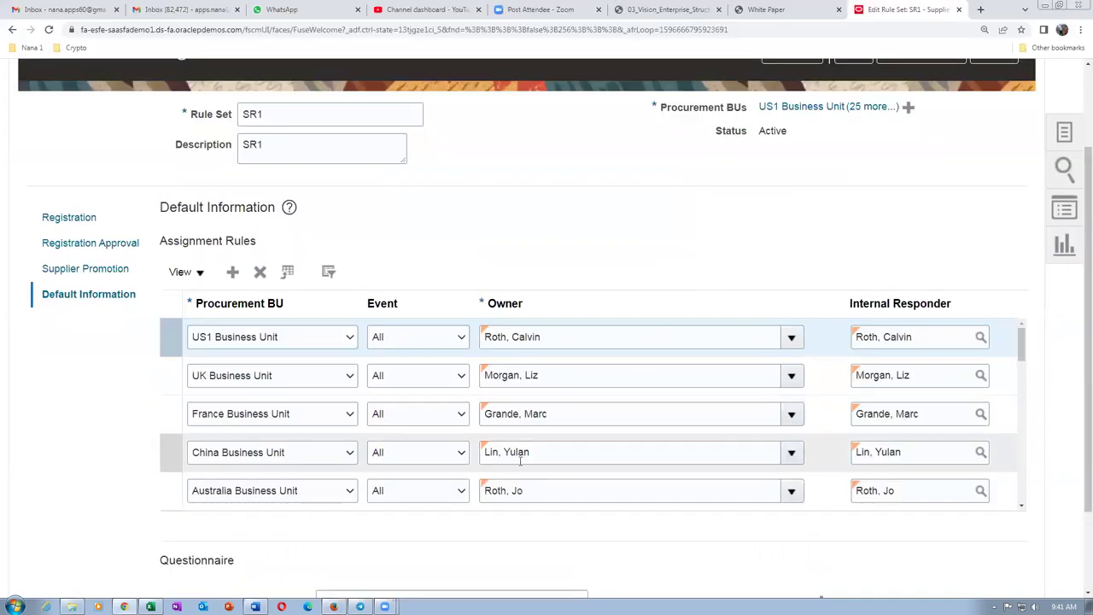
Step: Keep the assignment rule's event set to All and save t01_rule_set
scroll(519, 450, down, 3)
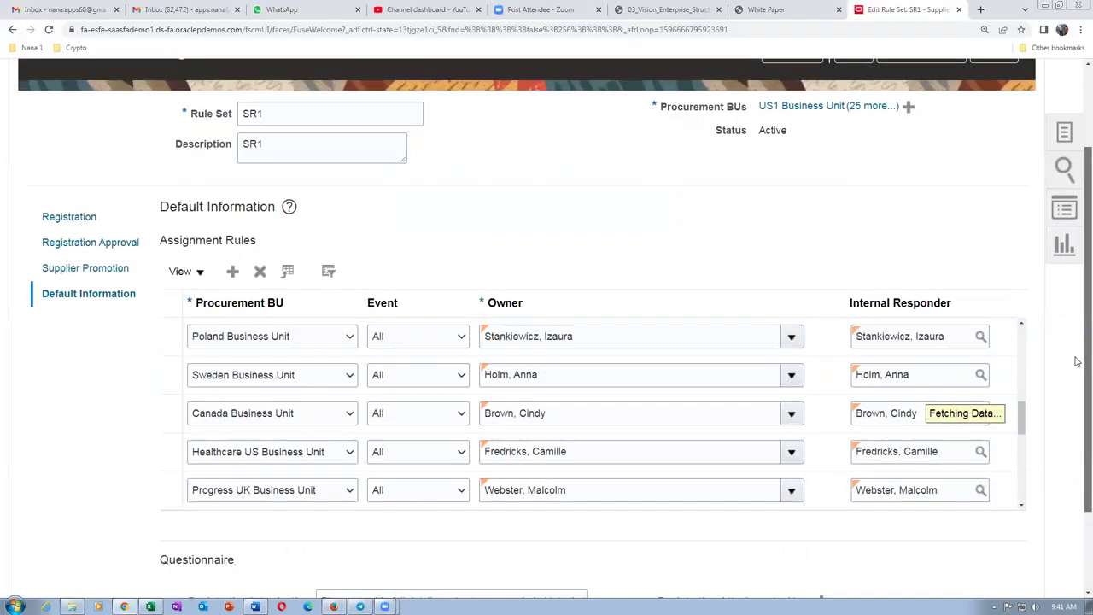
drag(1076, 359, 1077, 492)
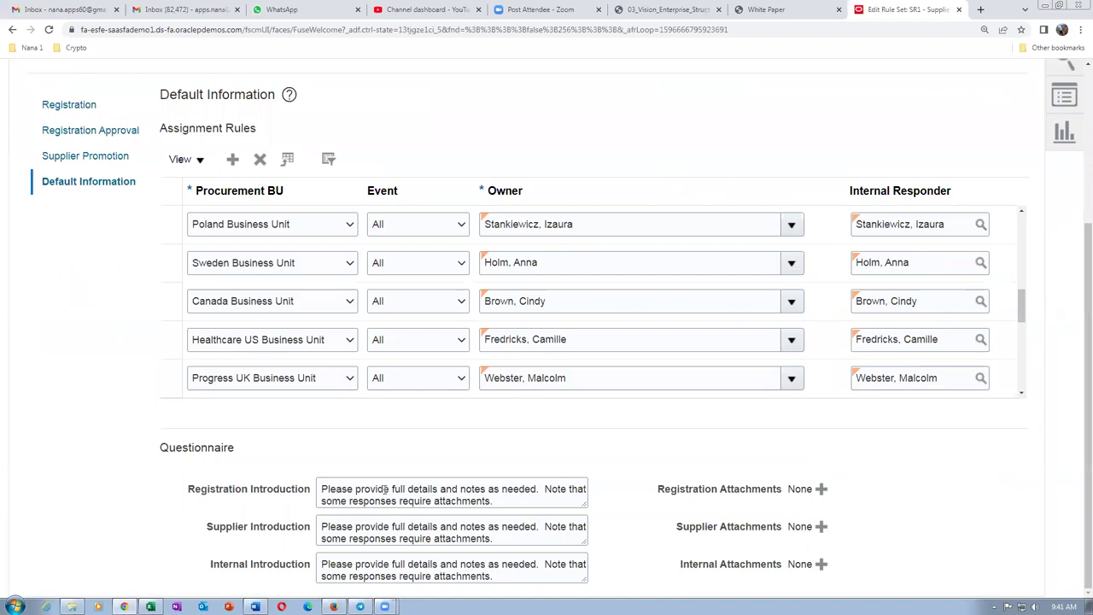
drag(385, 488, 422, 576)
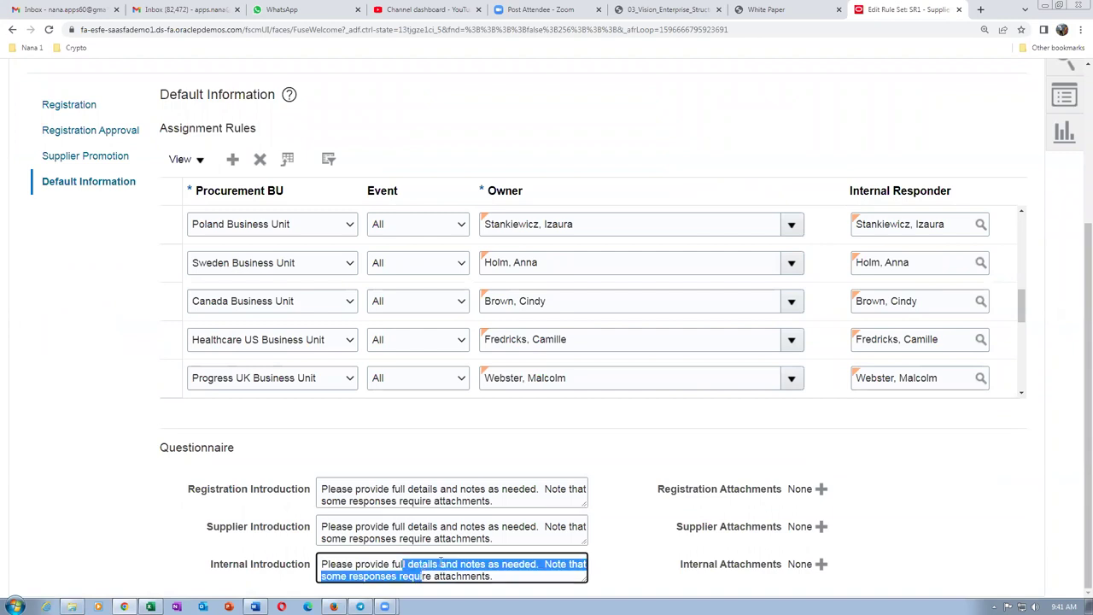
click(569, 457)
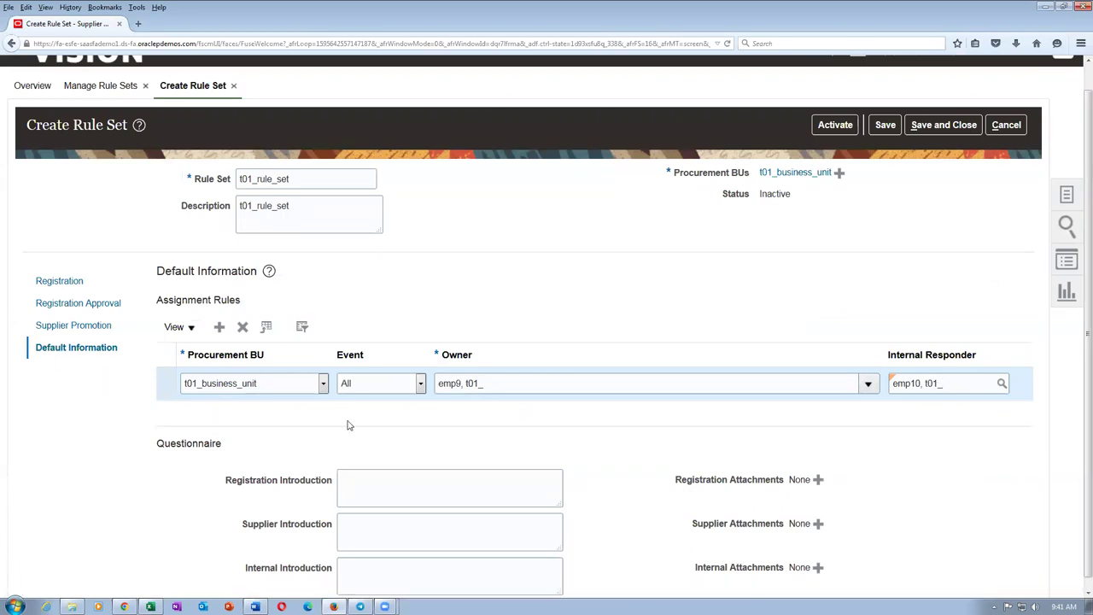
click(364, 391)
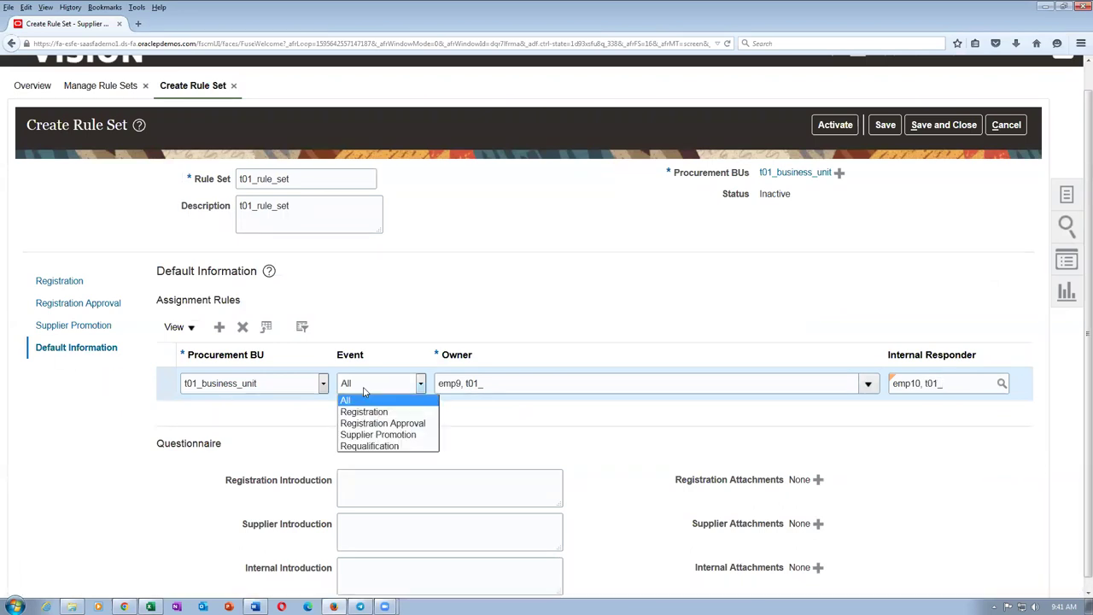
click(365, 391)
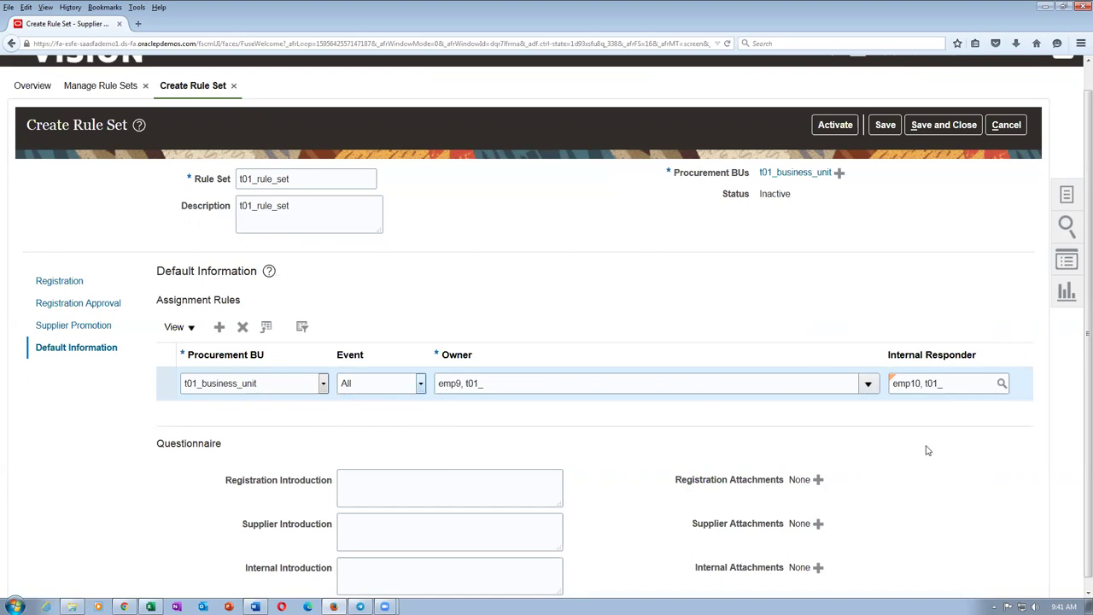
click(884, 124)
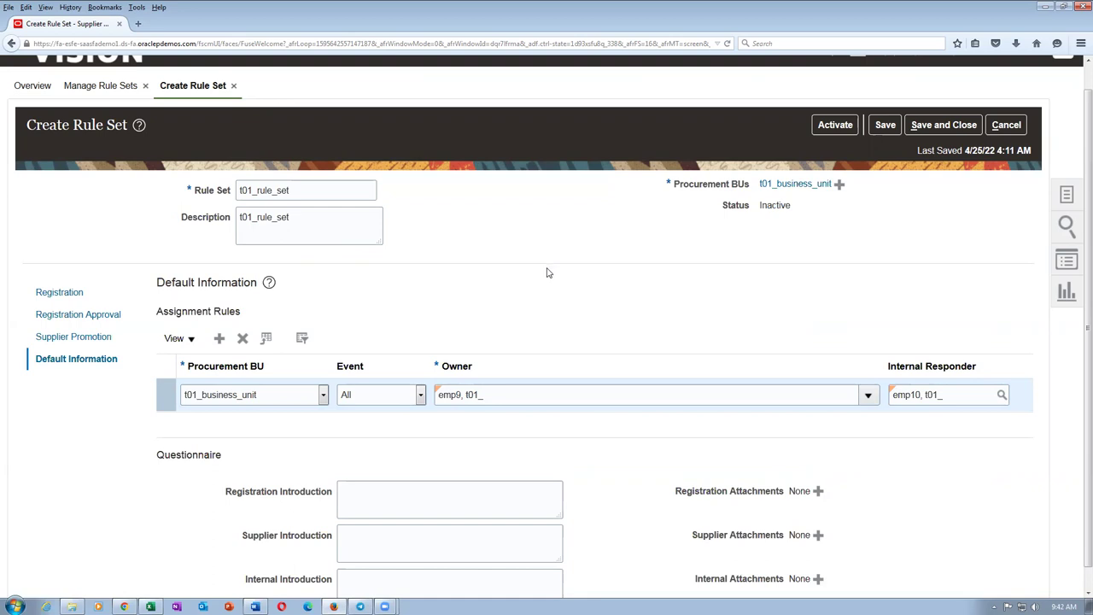
Step: Review the SR1 reference rule set's registration approval and supplier promotion rules
key(alt+Tab)
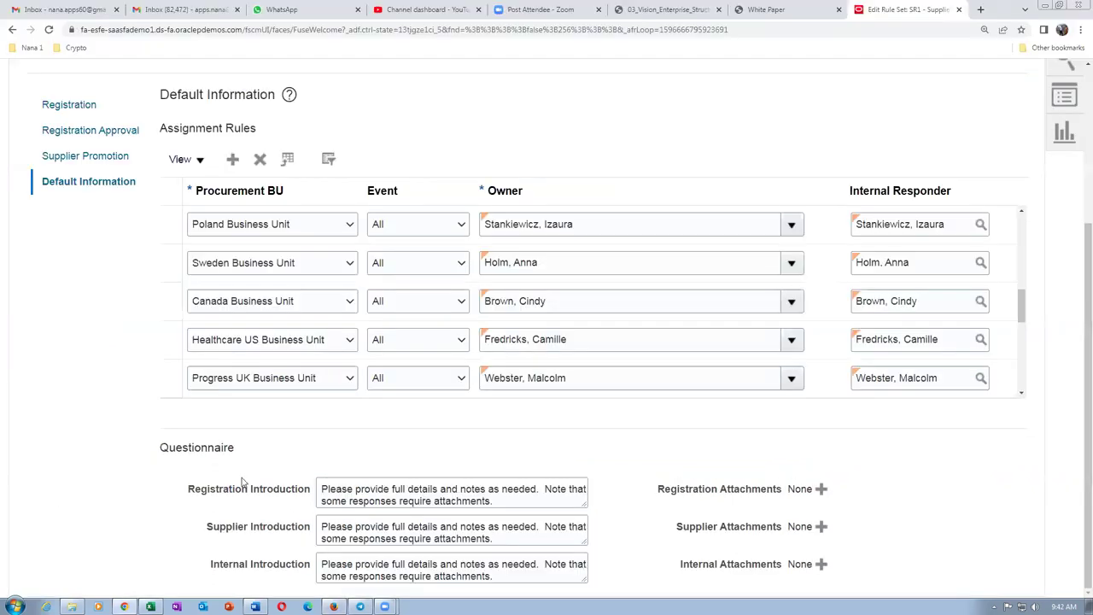
click(87, 130)
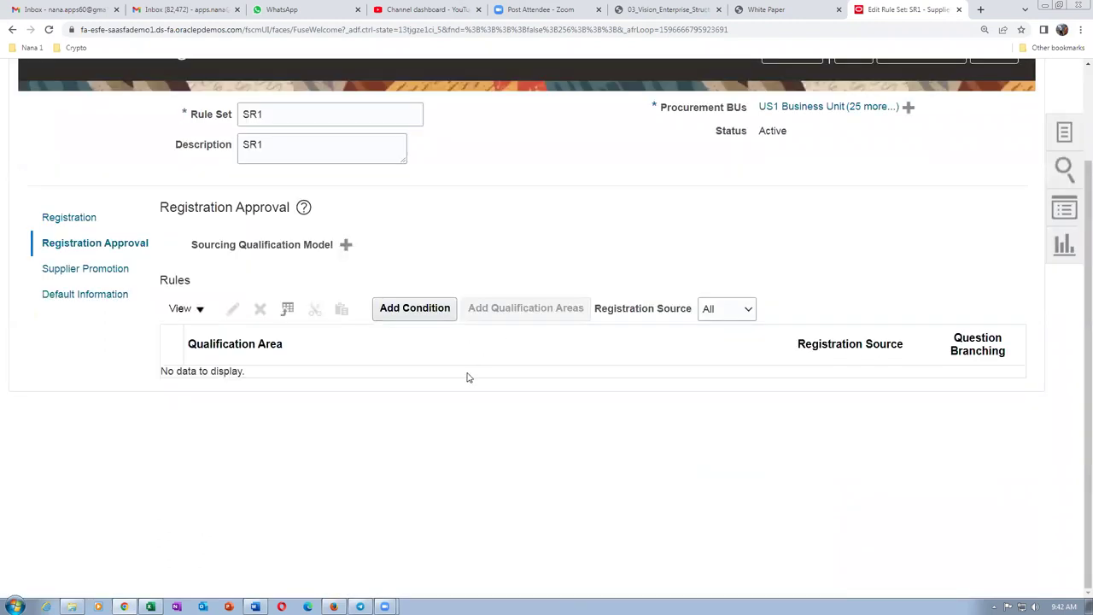
click(82, 270)
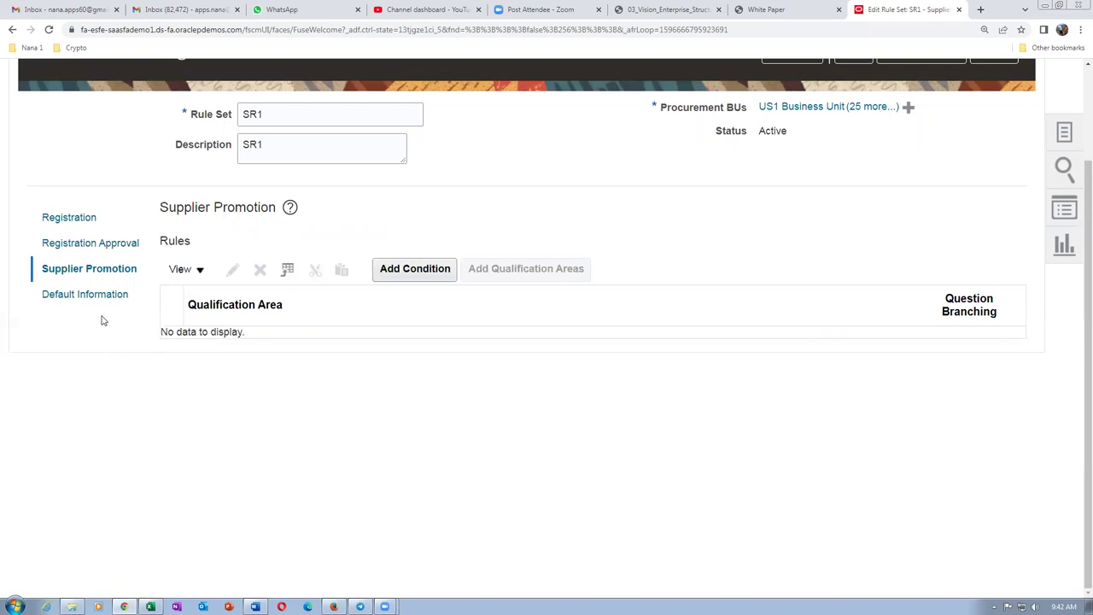
Step: Save t01_rule_set again and activate it
key(alt+Tab)
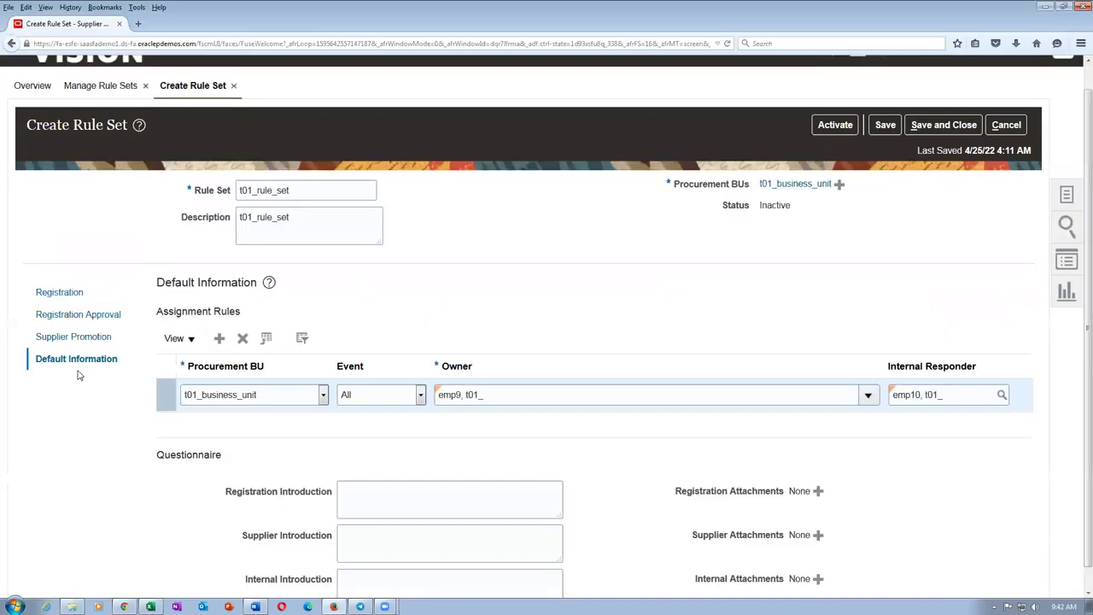
click(886, 126)
click(835, 125)
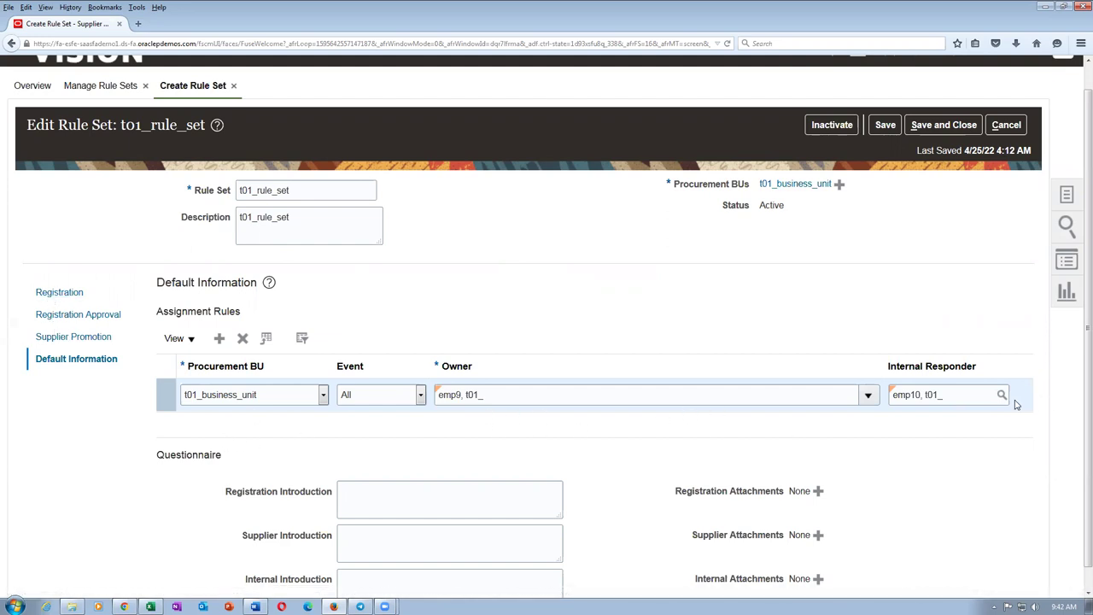
Step: Save and close t01_rule_set, dismissing the confirmation
click(64, 294)
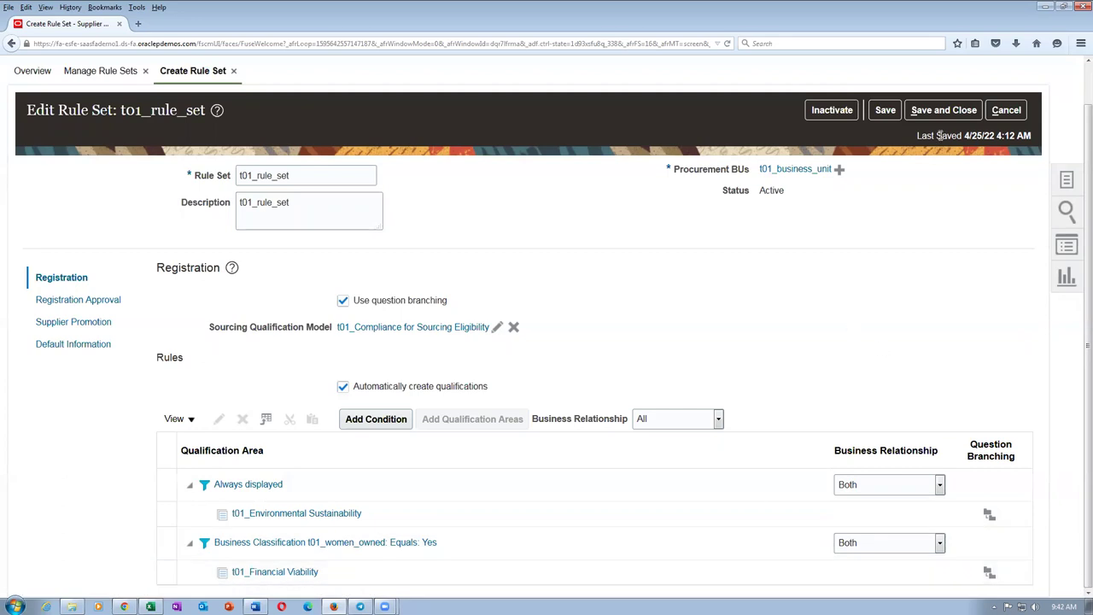
click(943, 110)
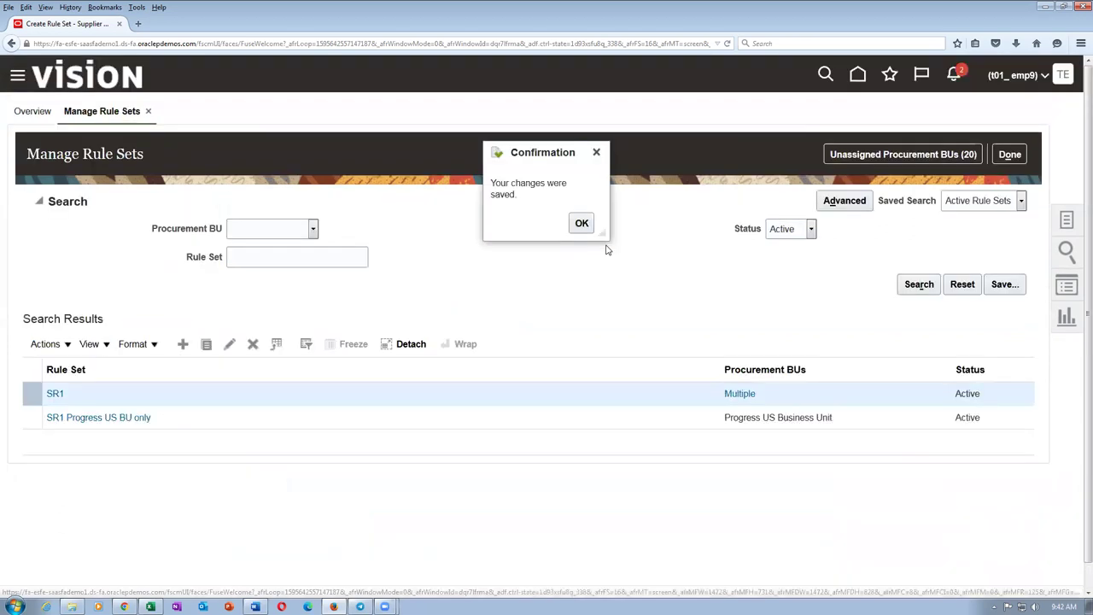
click(582, 224)
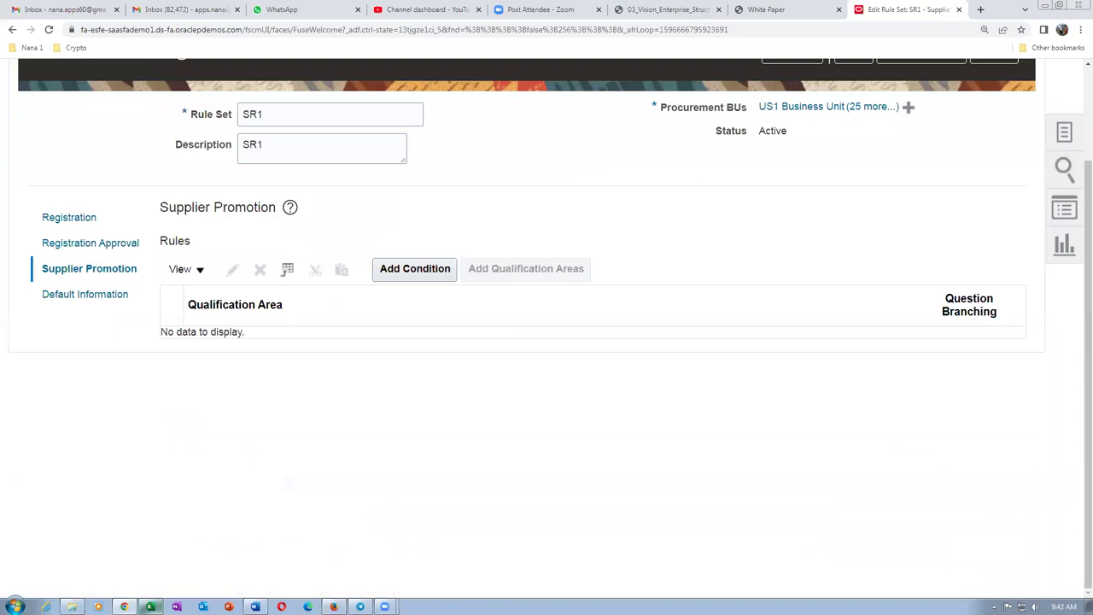
Step: Copy the task name Manage Supplier Spend Authorization Approvals from cell E391 of the Excel work sheet
click(150, 607)
click(362, 498)
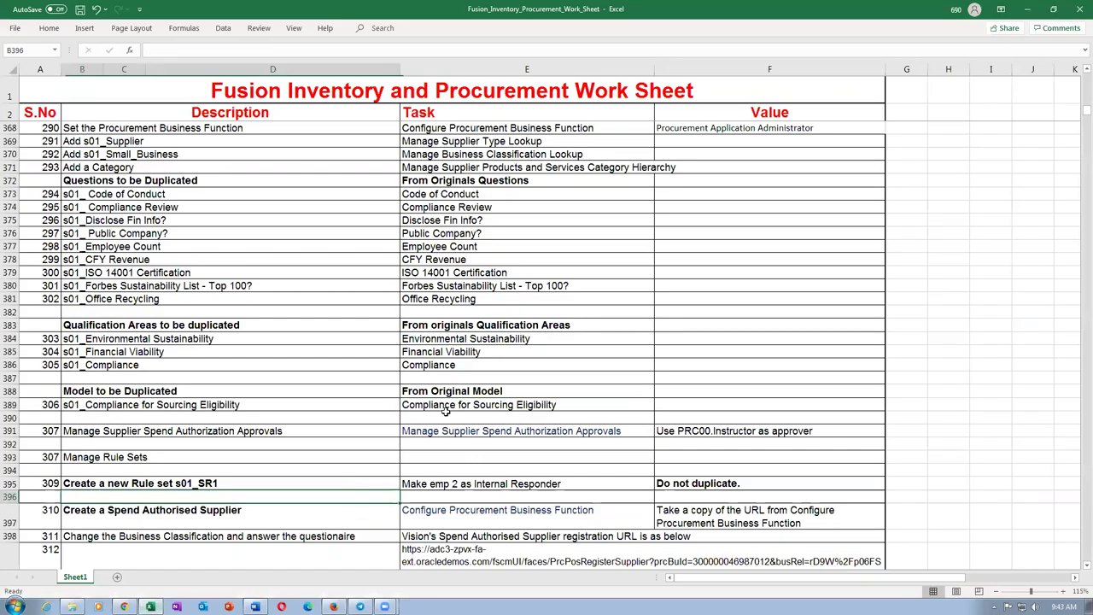
click(457, 334)
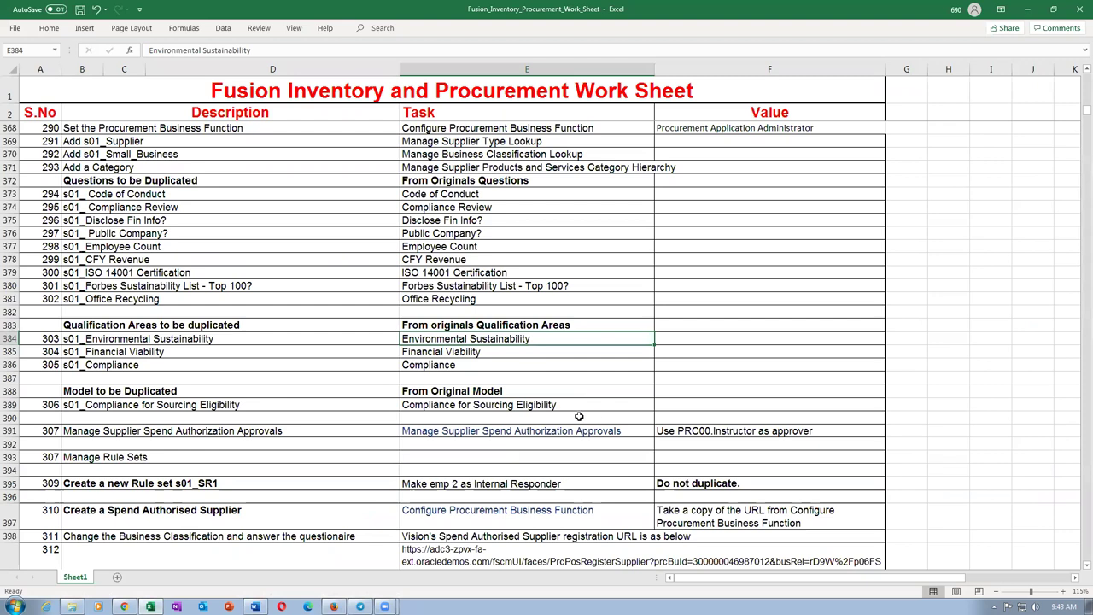
scroll(579, 416, down, 1)
click(438, 390)
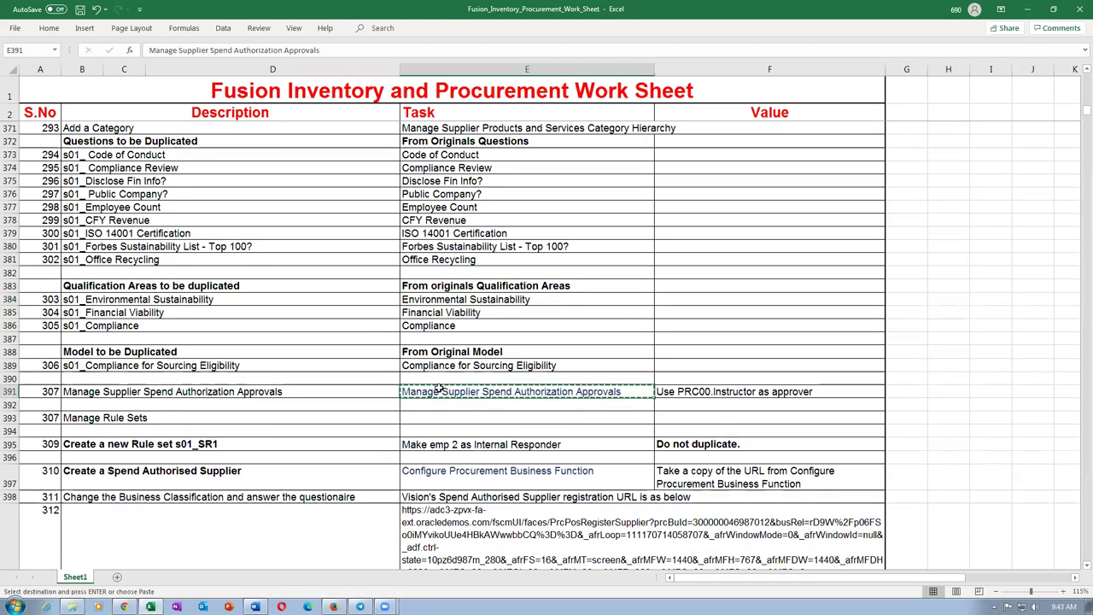
key(alt+Tab)
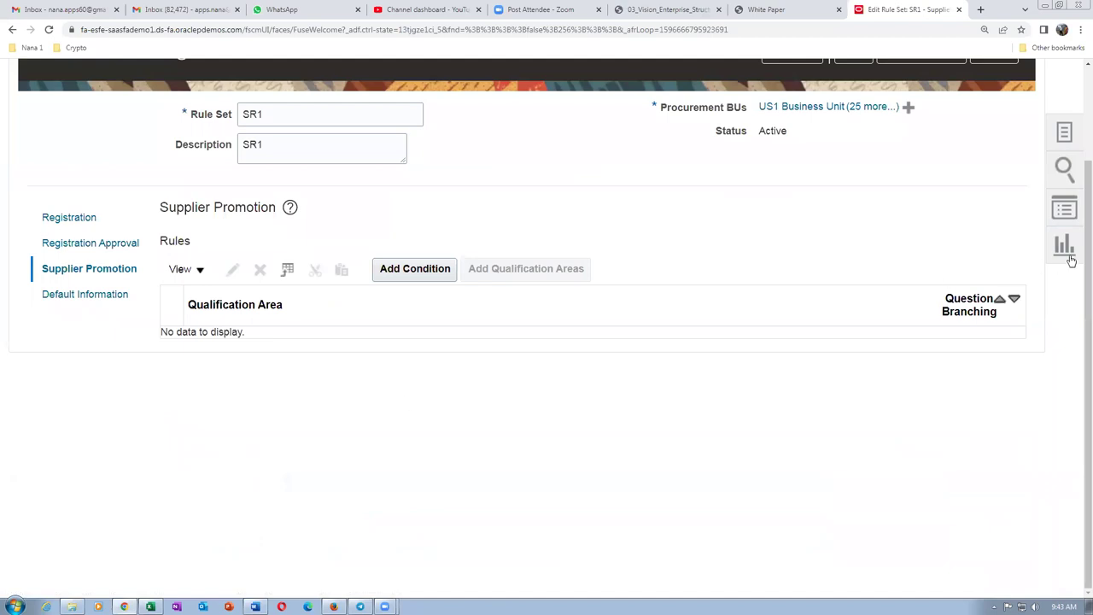
Step: Leave the Manage Rule Sets page and go to Setup and Maintenance
scroll(1077, 226, up, 1)
scroll(1077, 226, up, 2)
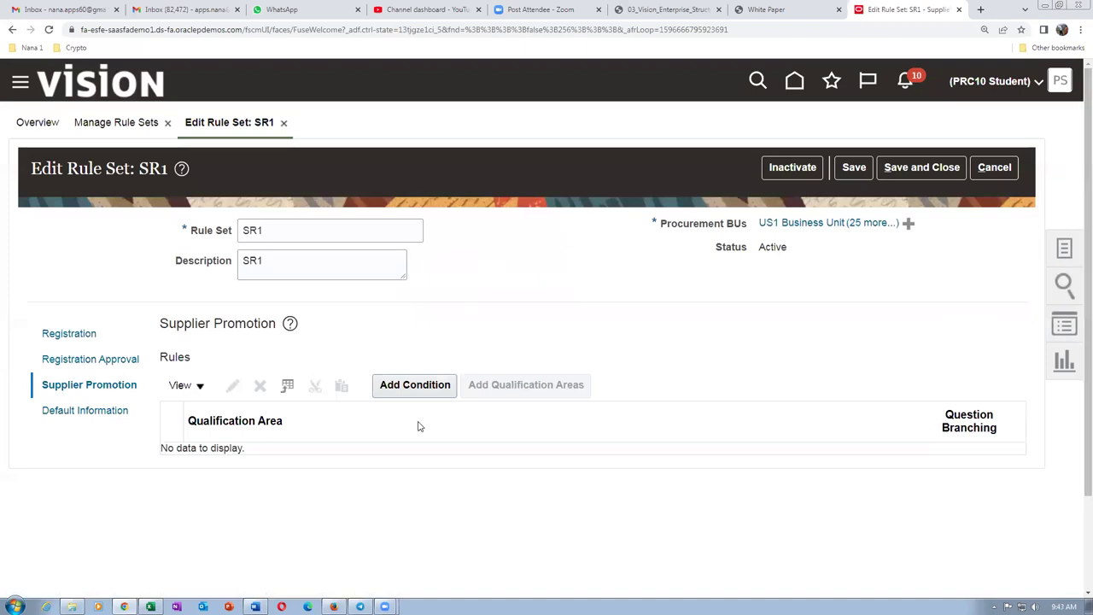
mouse_move(333, 606)
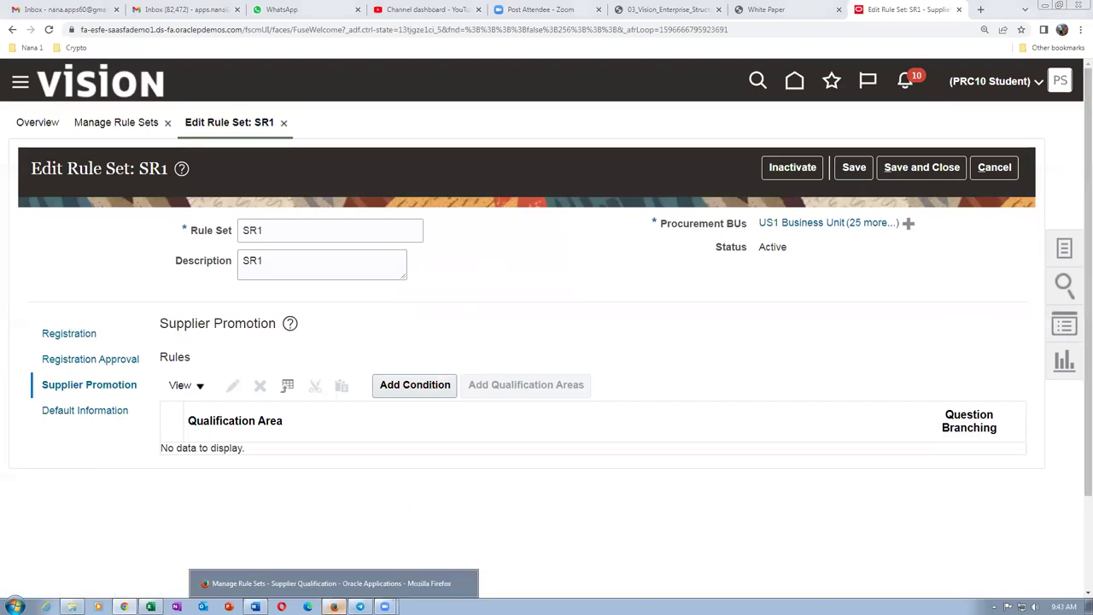
click(512, 584)
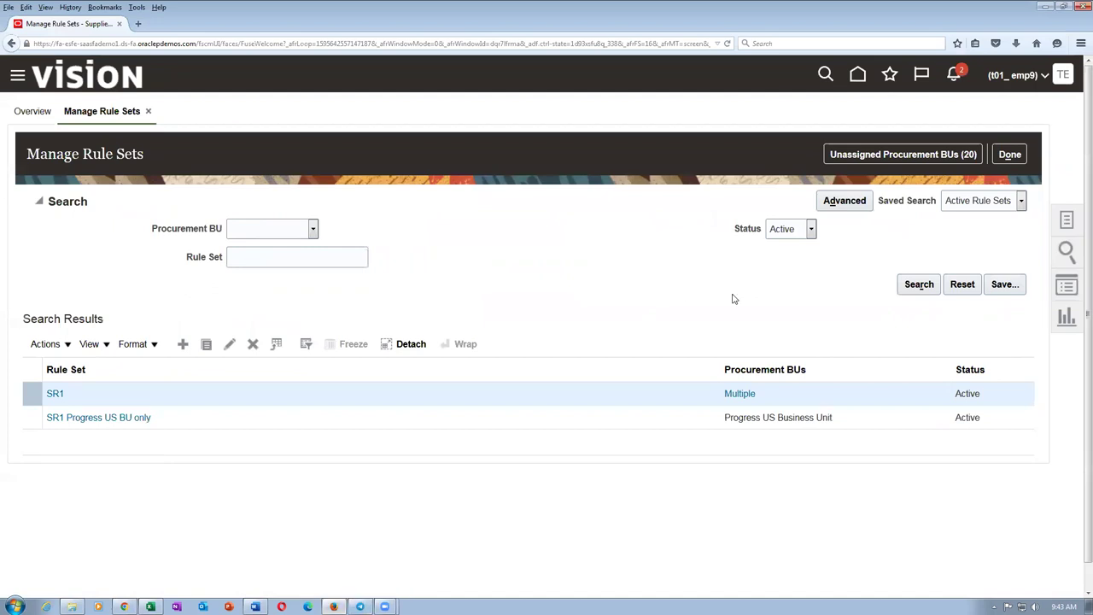
click(1009, 157)
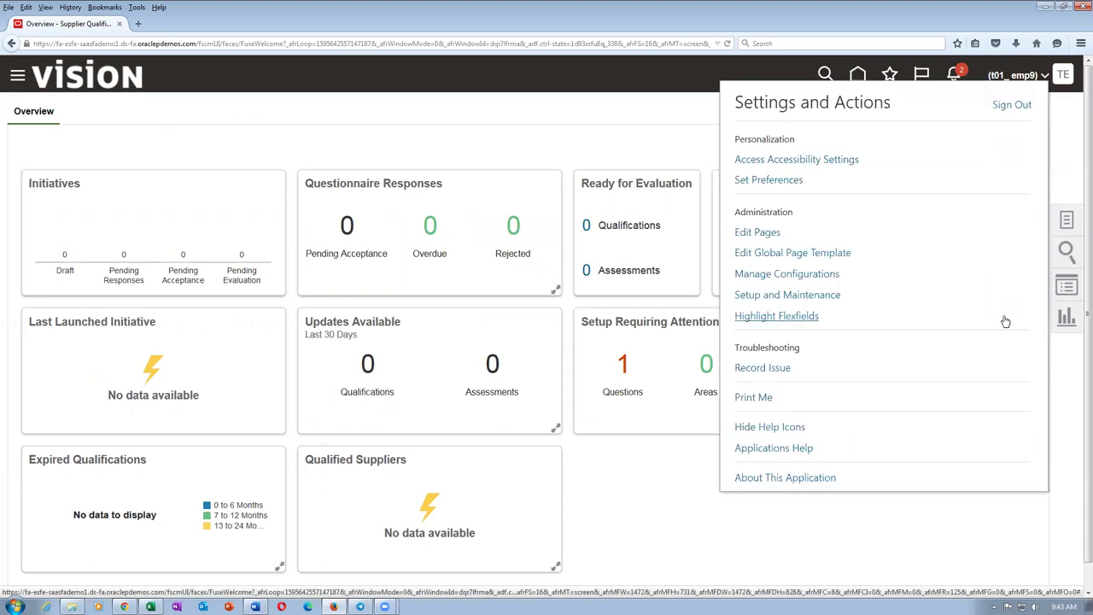
click(808, 299)
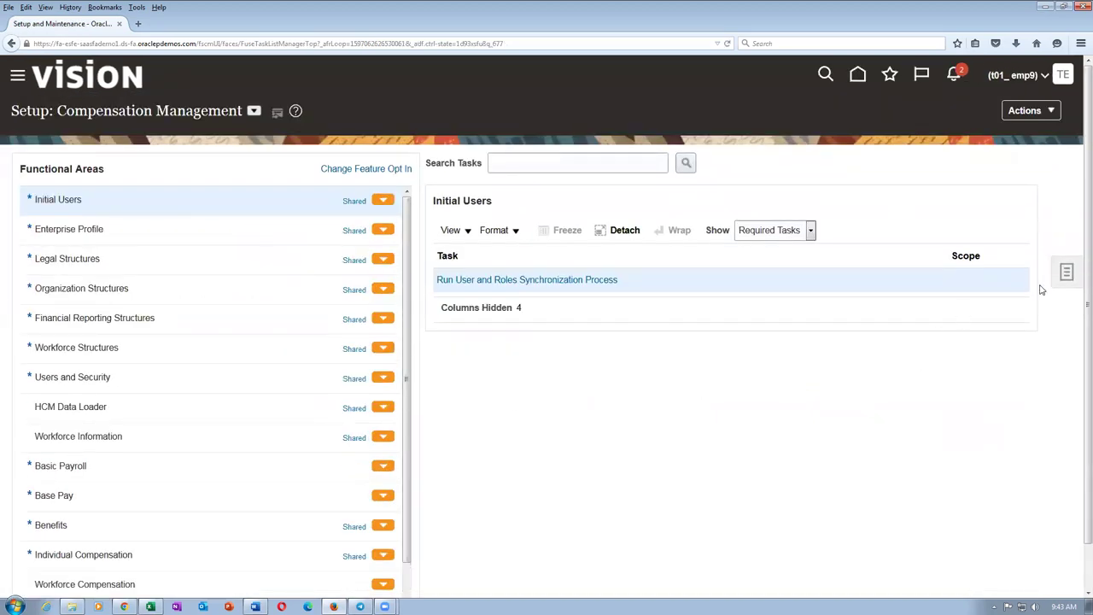
Step: Search the tasks for Manage Supplier Spend Authorization Approvals and open the result
click(1065, 279)
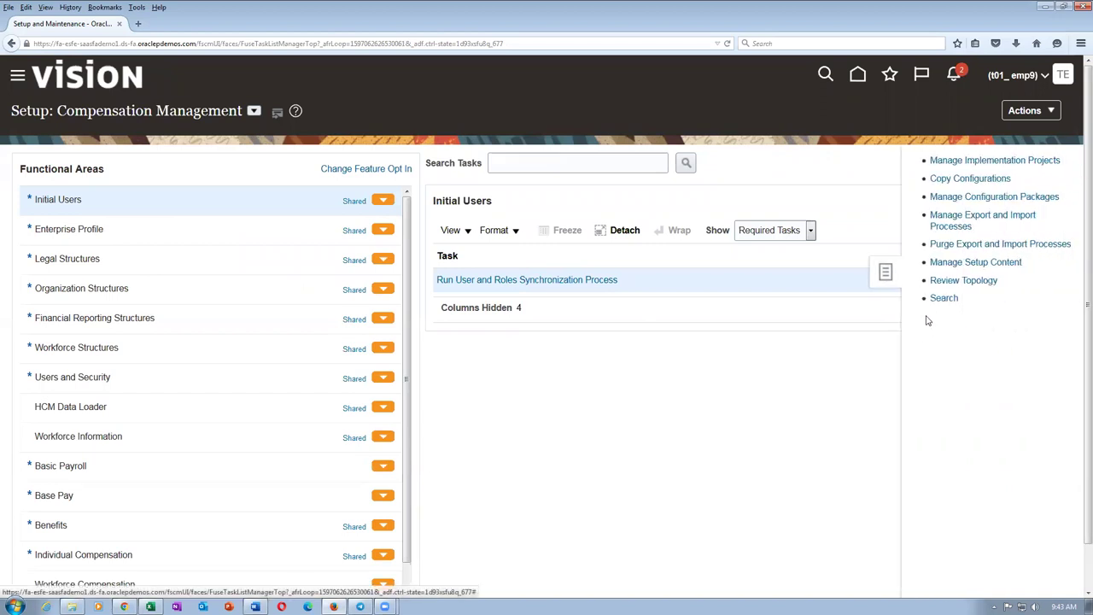
click(943, 298)
click(293, 165)
text(Manage Supplier Spend Authorization Approvals)
key(Return)
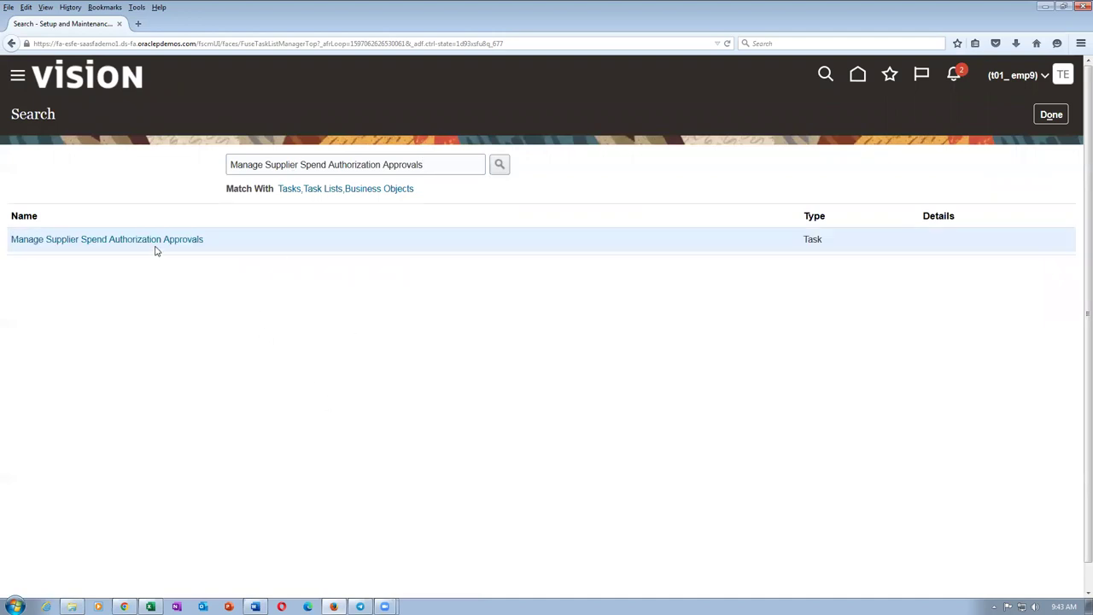
click(158, 242)
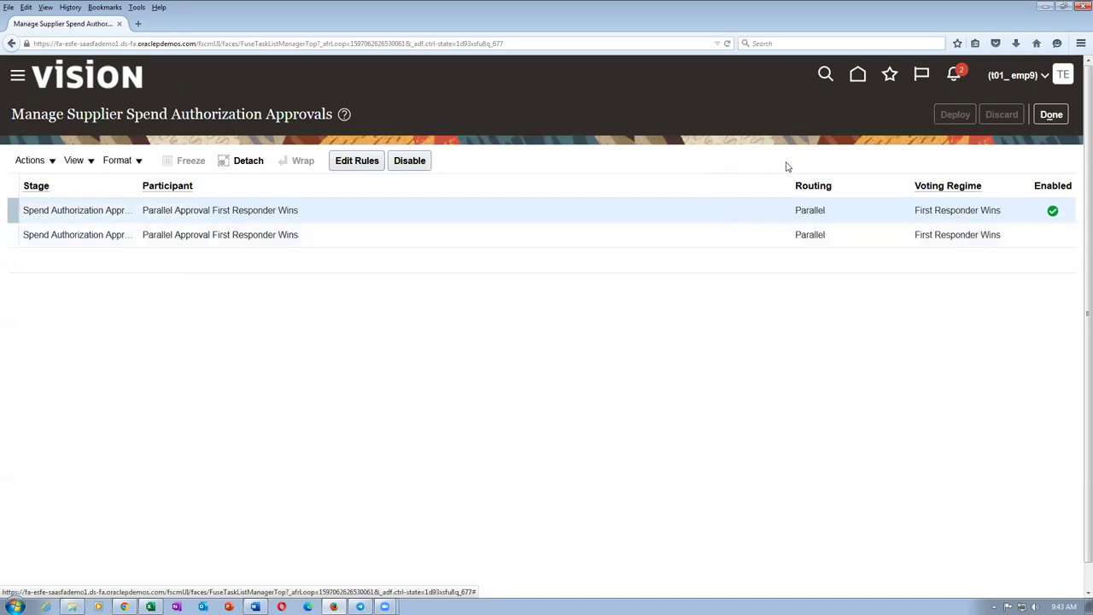
Step: Edit Action 1 of the Route Request to Supplier Managers rule, keeping Approval required and Single Approver
click(362, 157)
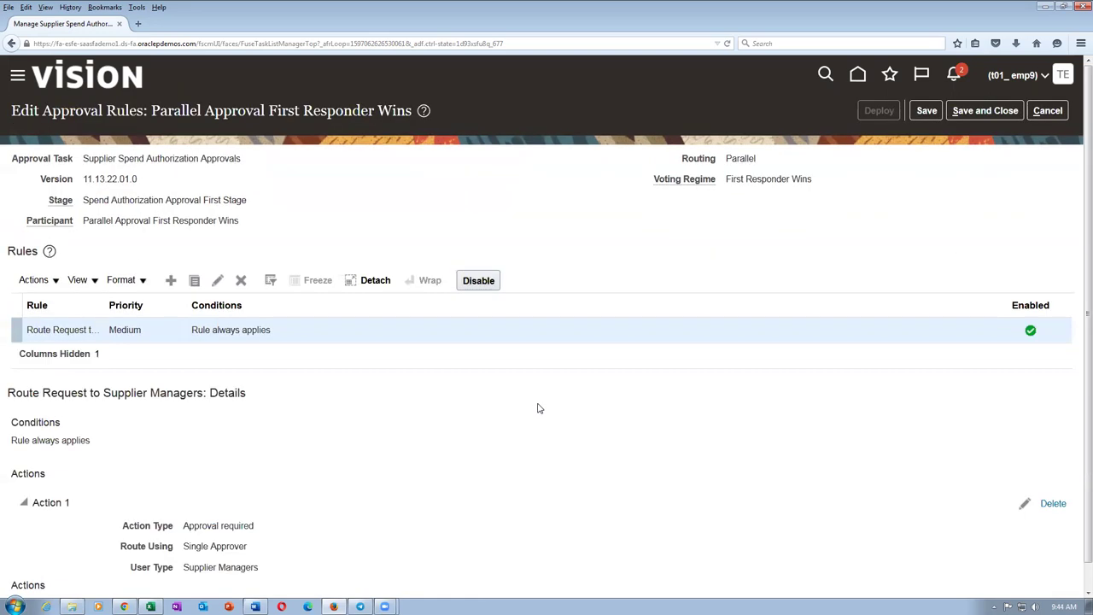
scroll(532, 409, down, 1)
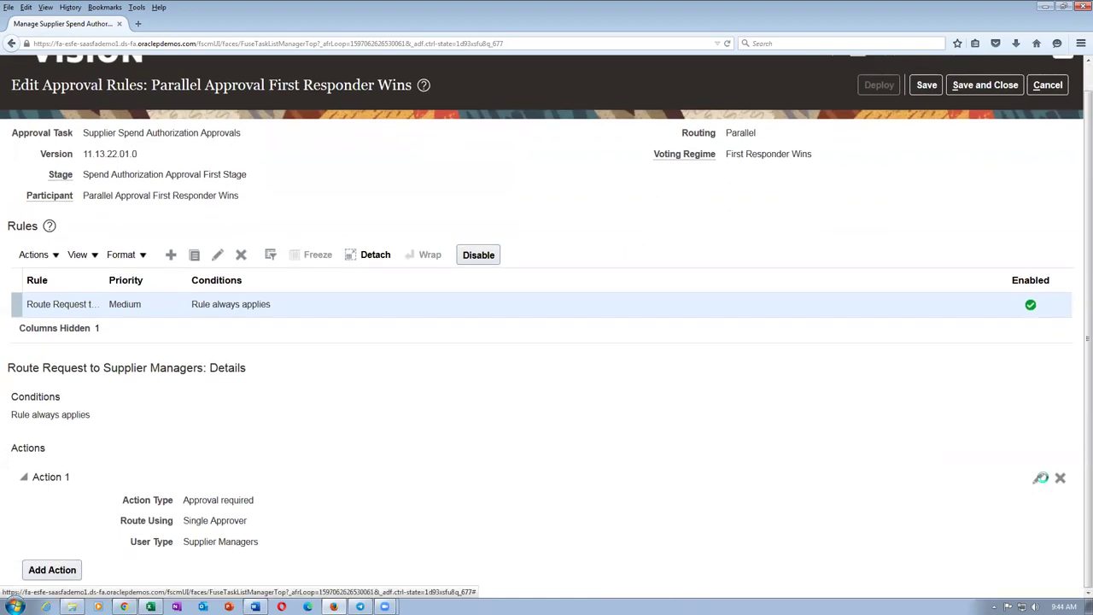
click(1038, 478)
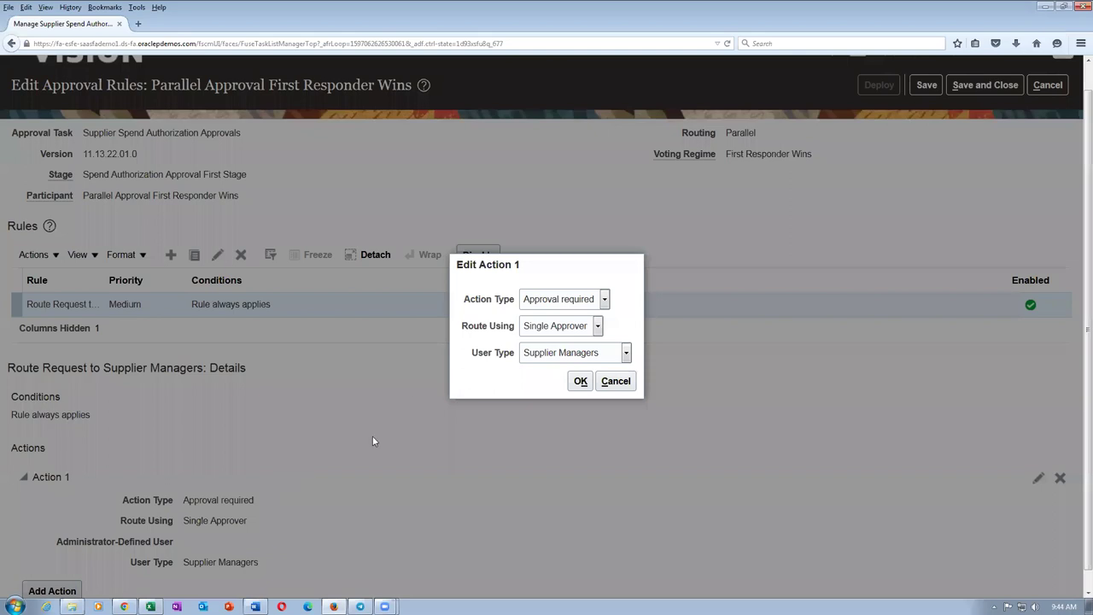
click(576, 302)
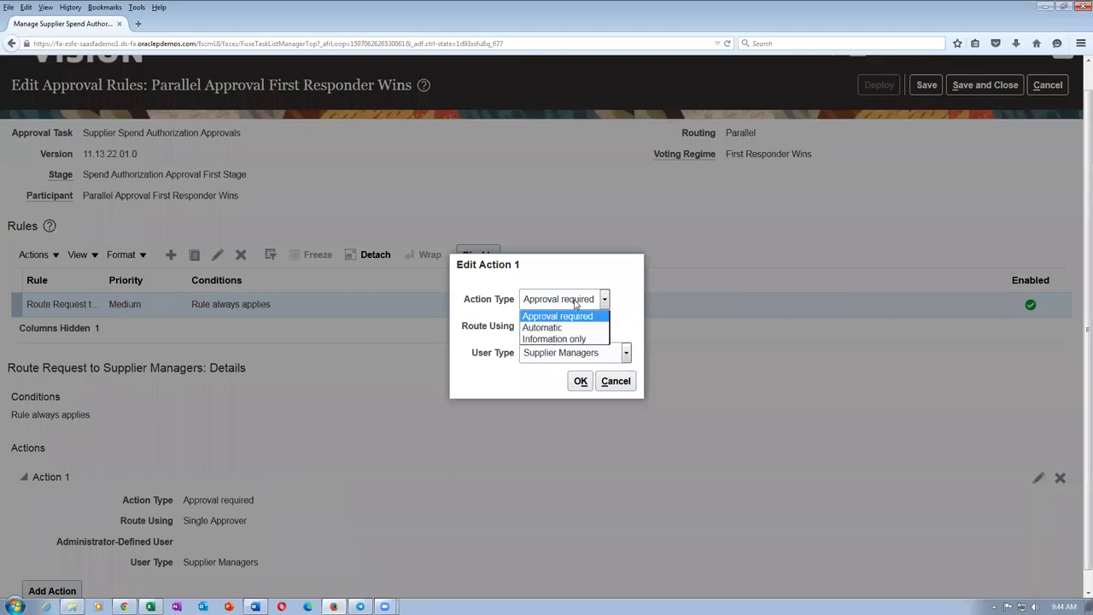
click(570, 314)
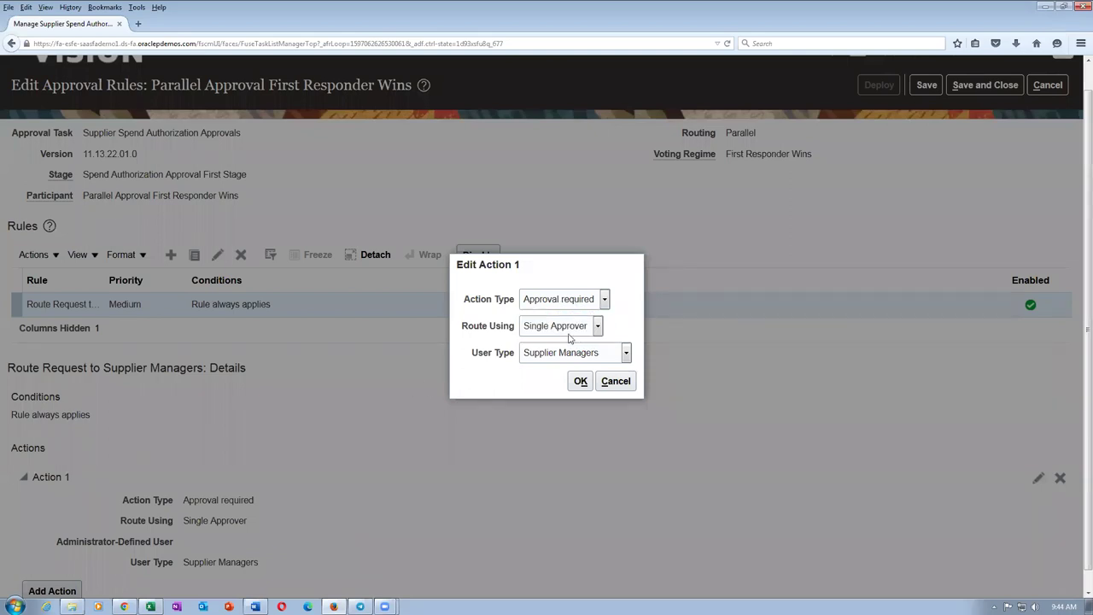
click(556, 330)
click(557, 329)
Step: Set the approver User Type to Worker with the suggested worker and confirm
click(559, 354)
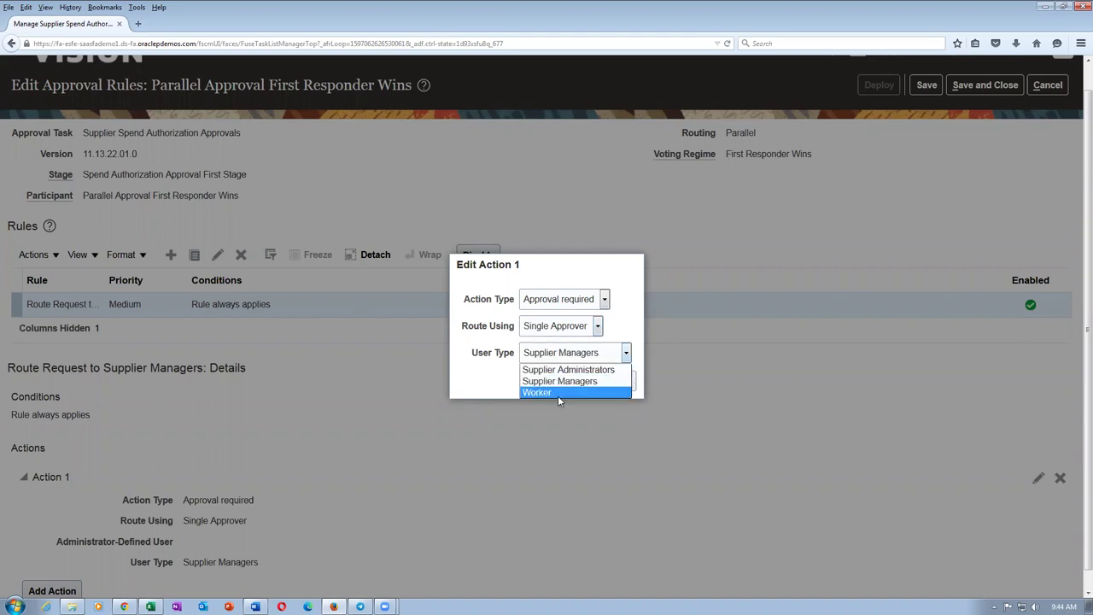
click(561, 392)
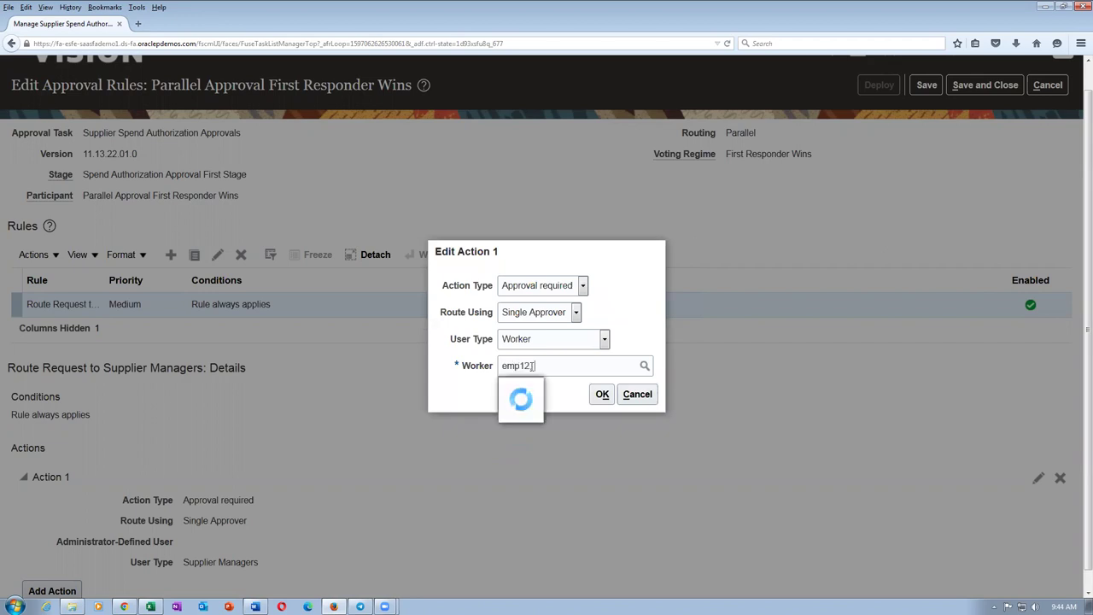
click(533, 395)
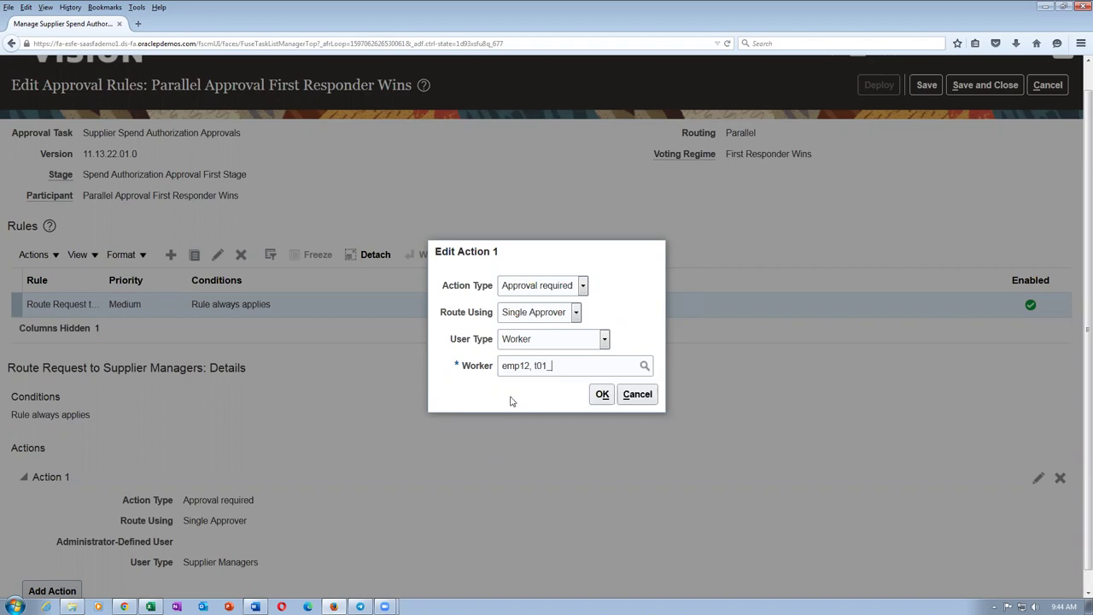
click(602, 394)
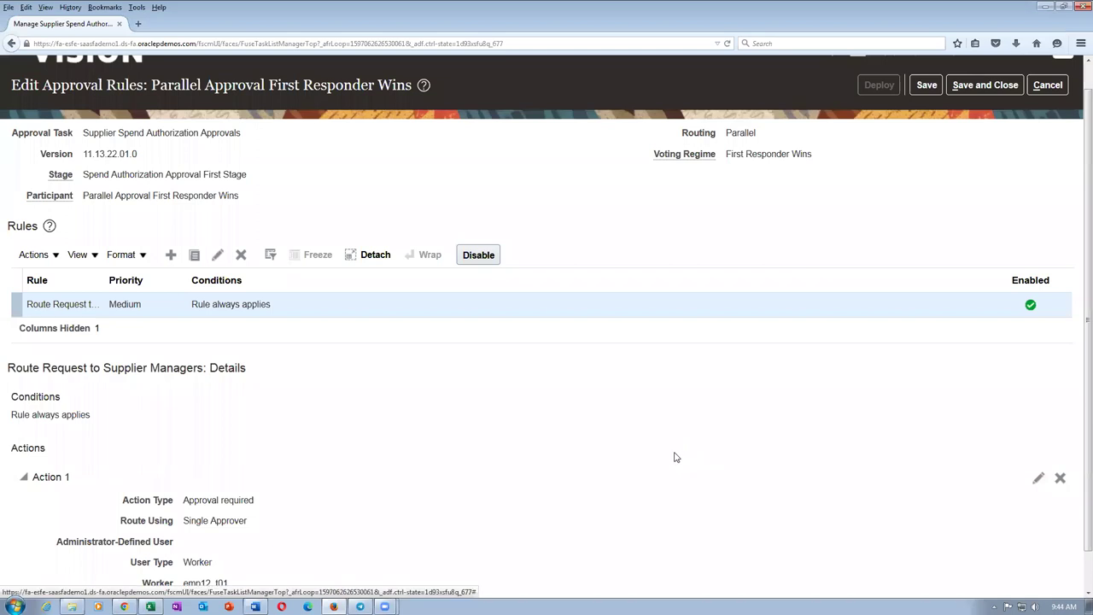
scroll(674, 457, down, 1)
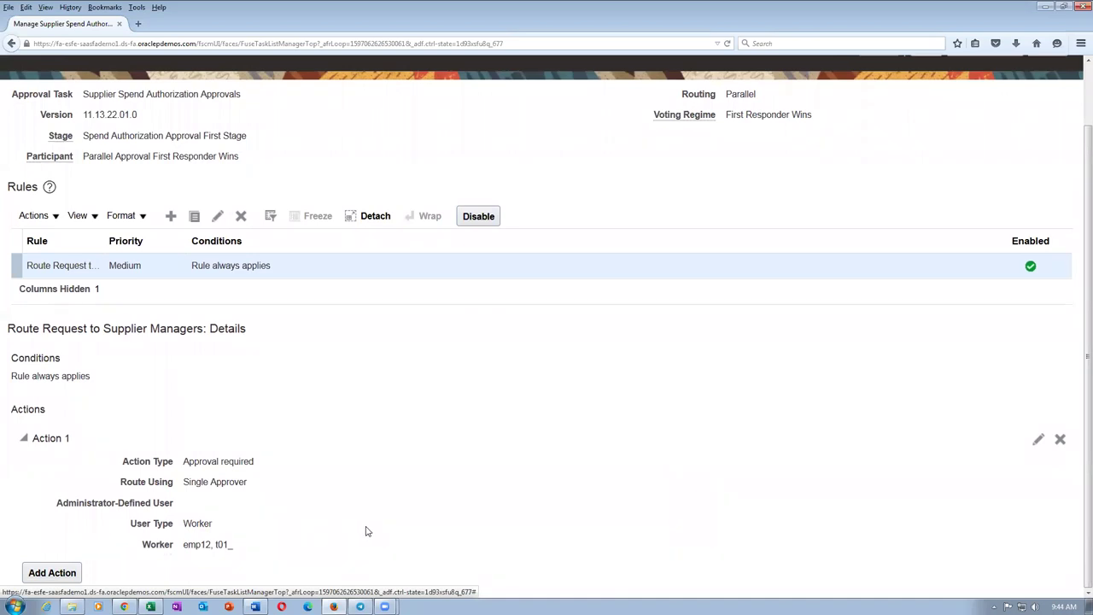
scroll(367, 531, up, 1)
Step: Save and deploy the approval rule changes, then bring back Fusion_Inventory_Procurement_Work_Sheet in Excel
click(926, 110)
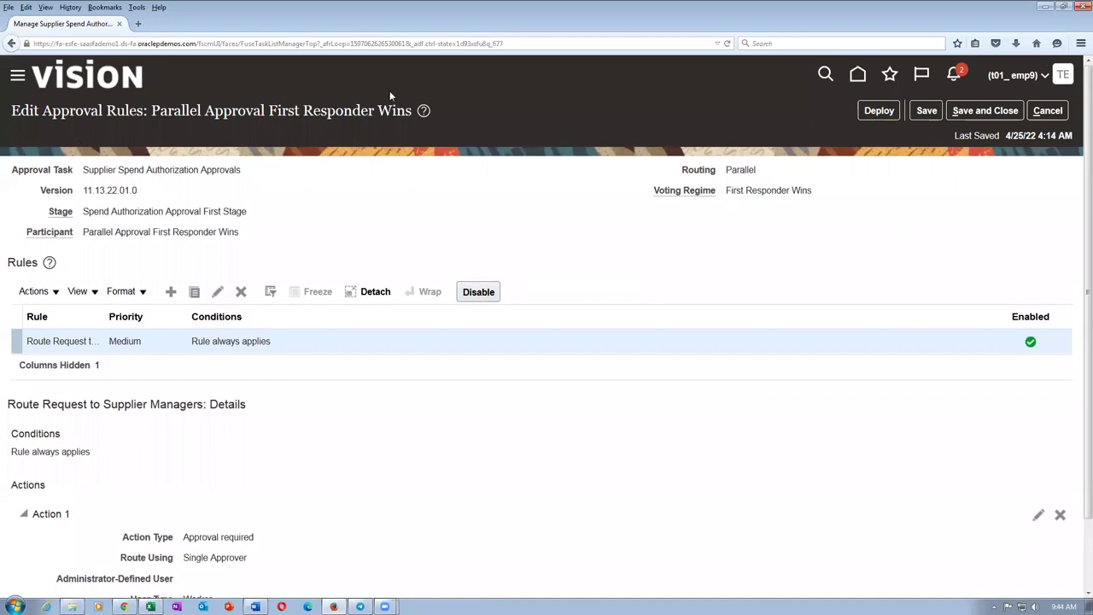
click(891, 110)
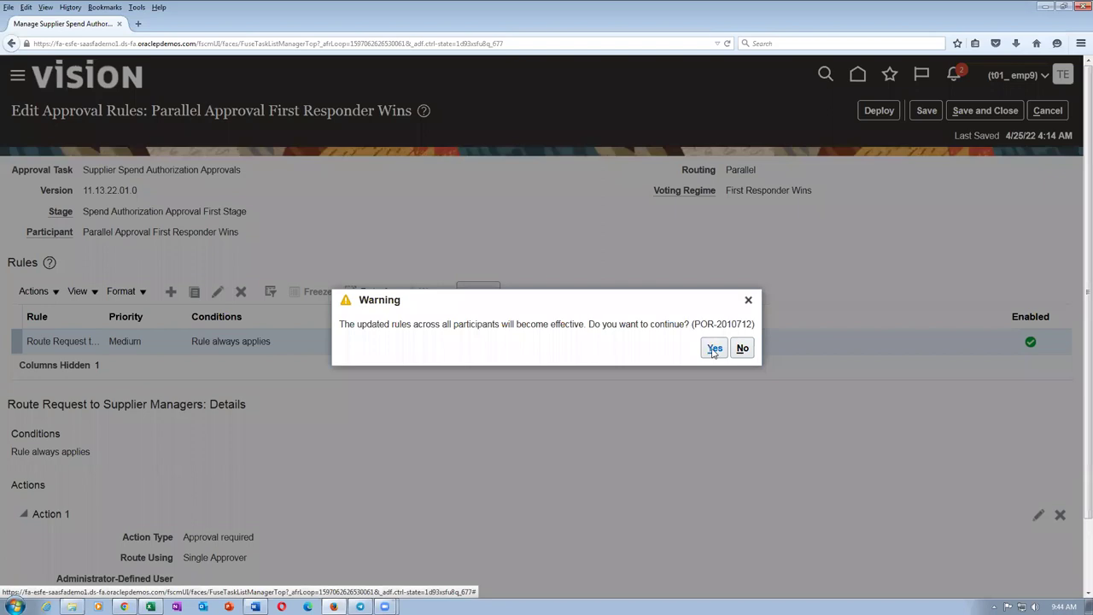
click(714, 349)
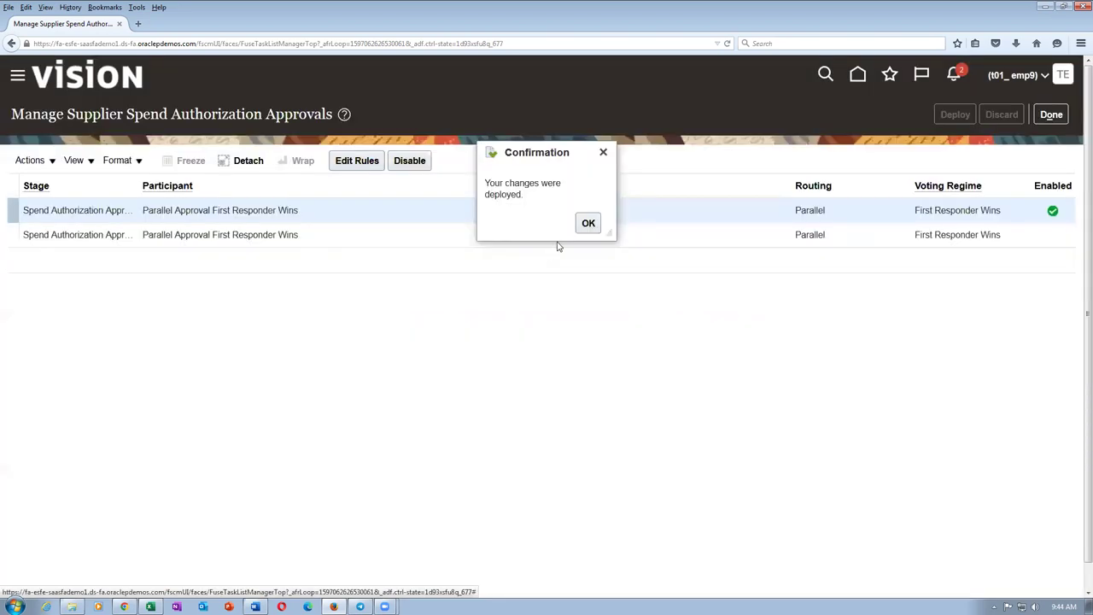
click(588, 222)
click(1047, 118)
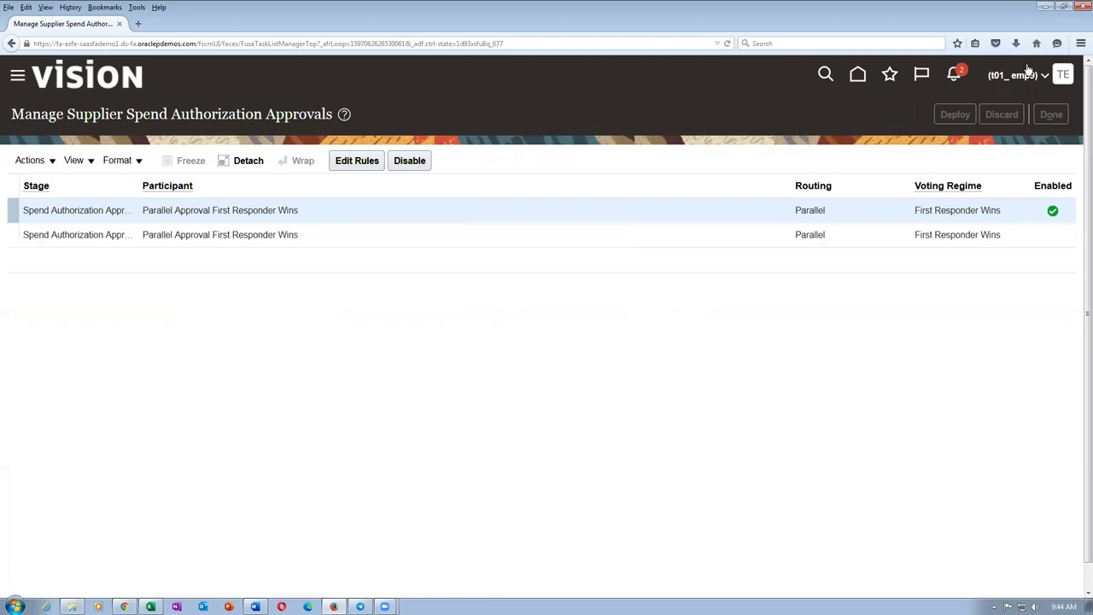
key(alt+Tab)
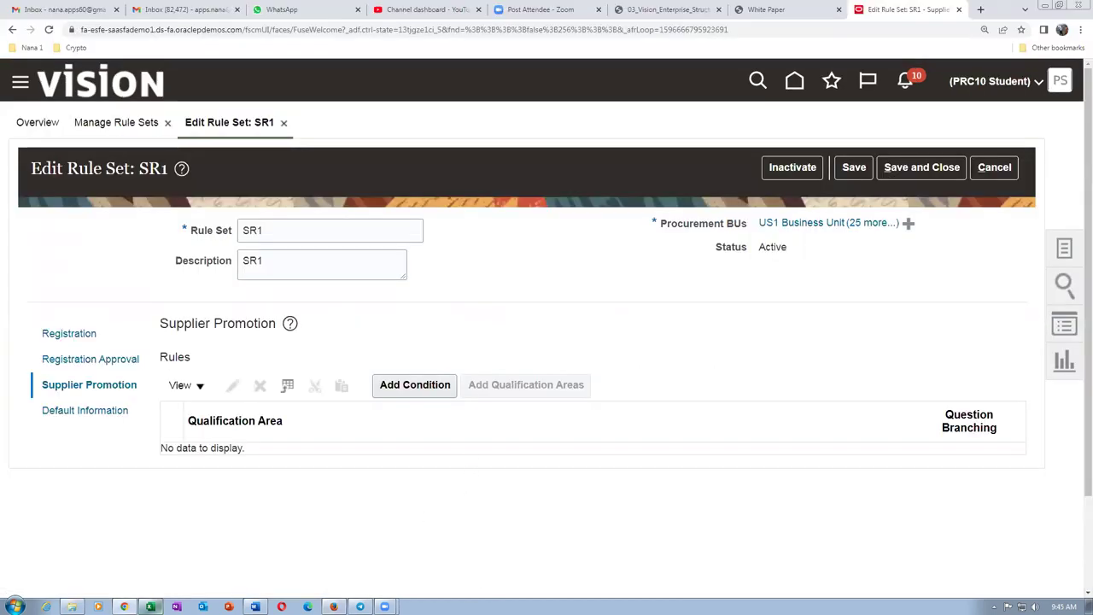
click(151, 606)
Step: Review the worksheet notes in rows 392–395 and the Create a Spend Authorised Supplier step in row 397
click(506, 405)
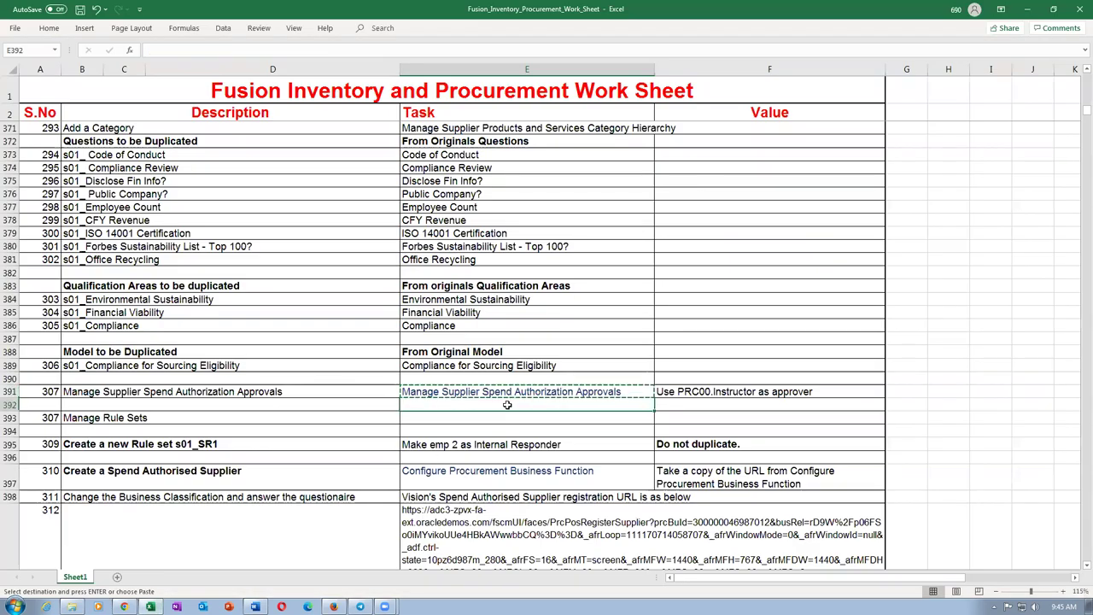
click(507, 440)
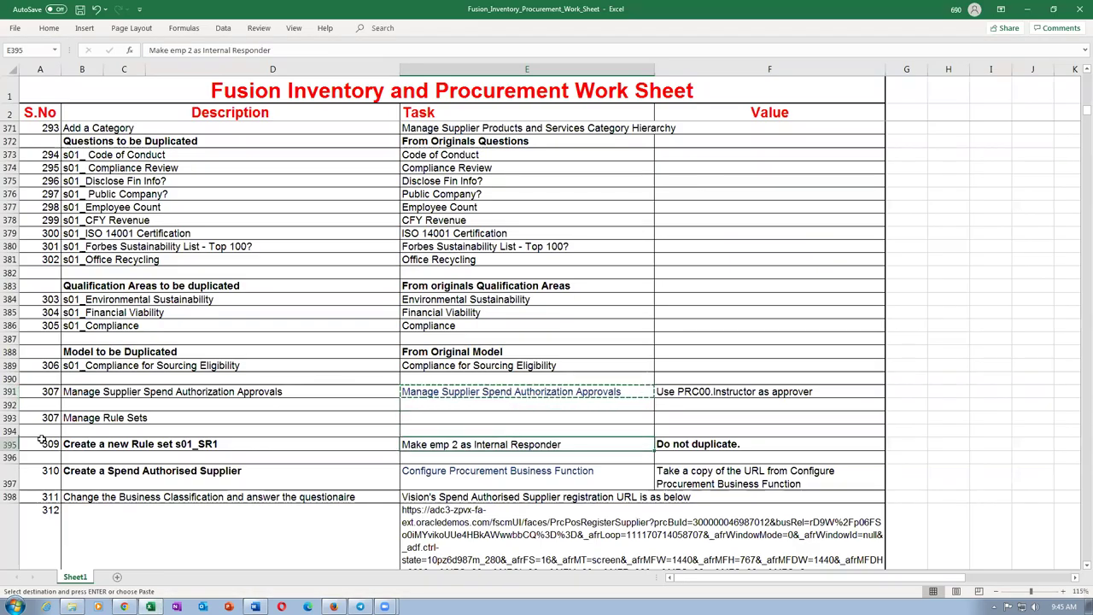
click(99, 444)
click(102, 478)
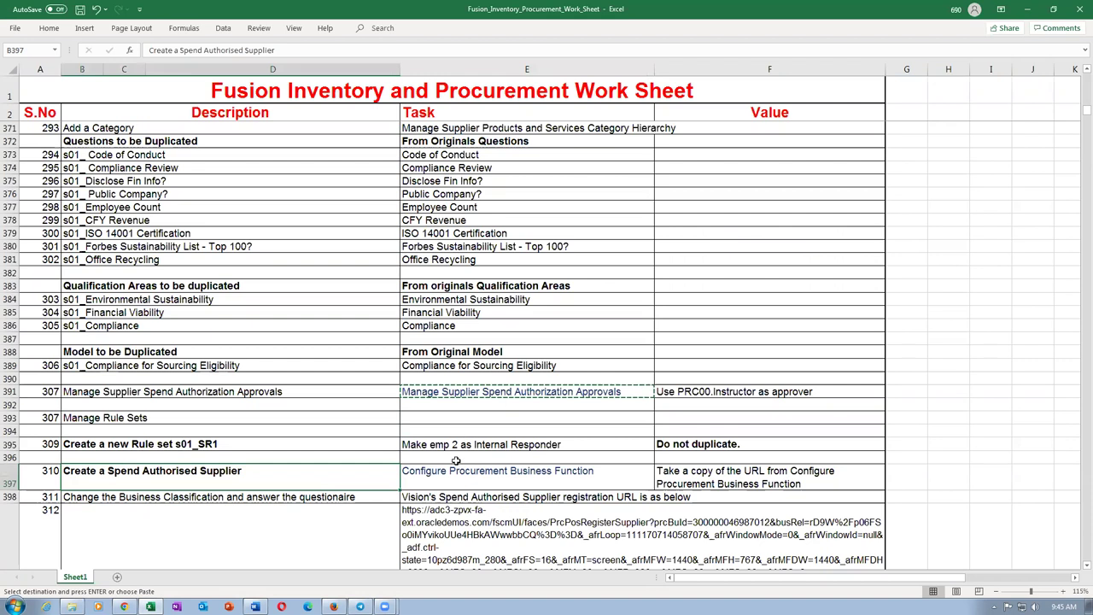
click(443, 478)
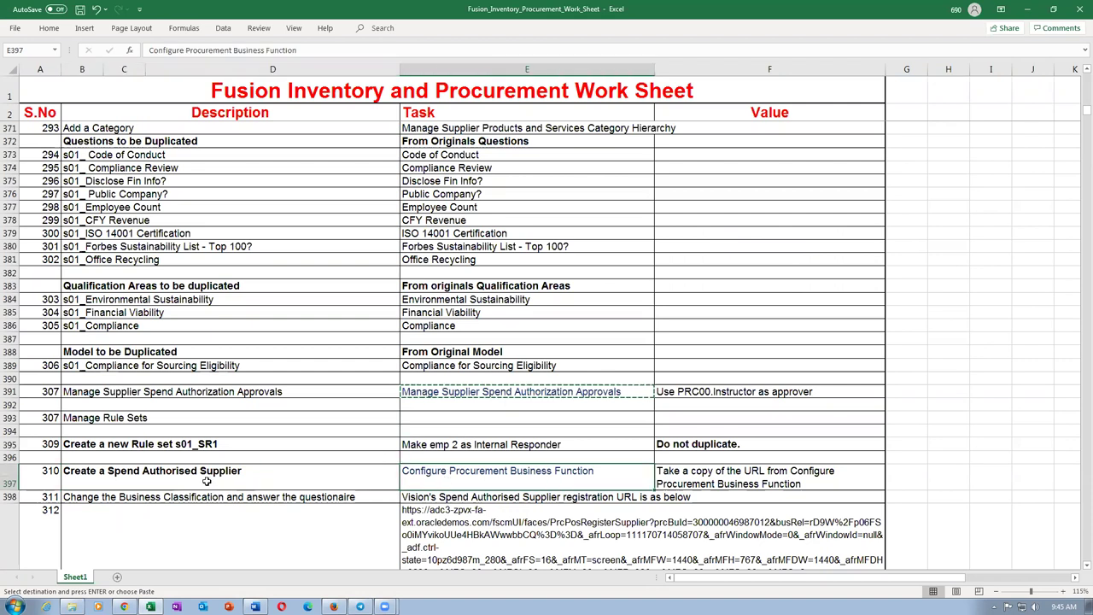
click(243, 485)
scroll(290, 485, down, 1)
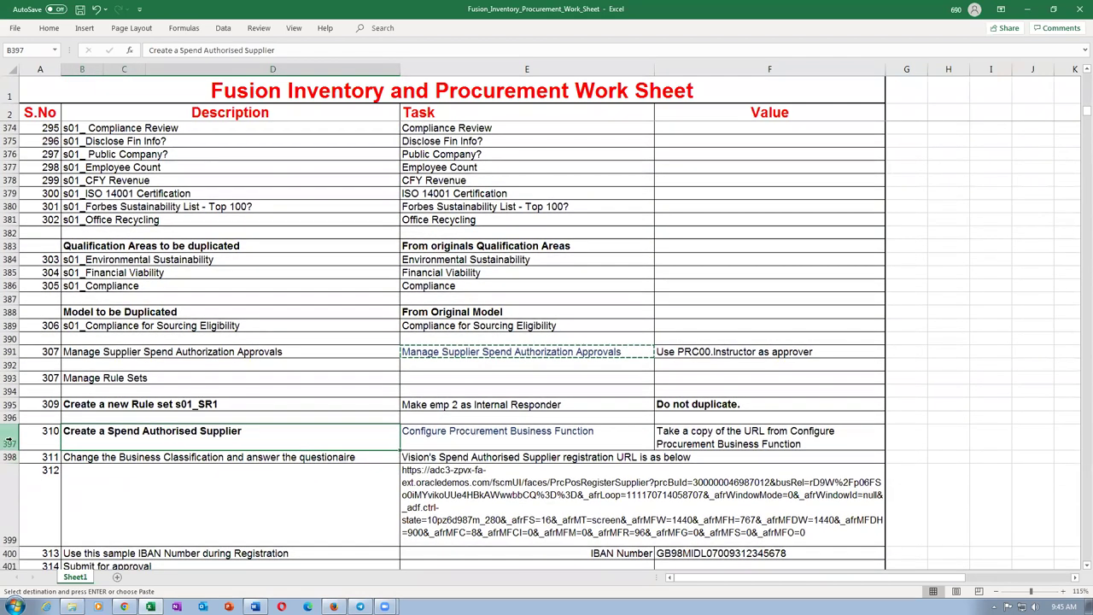
Step: Read the Configure Procurement Business Function task and the URL-copying note, then return to the Oracle window
click(8, 433)
click(167, 439)
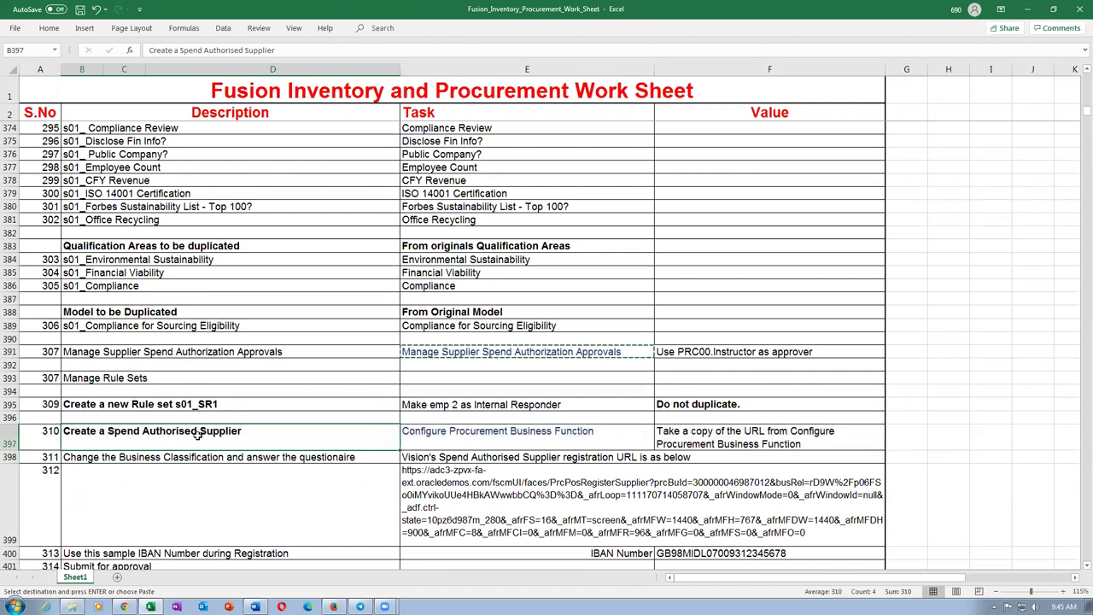
click(467, 438)
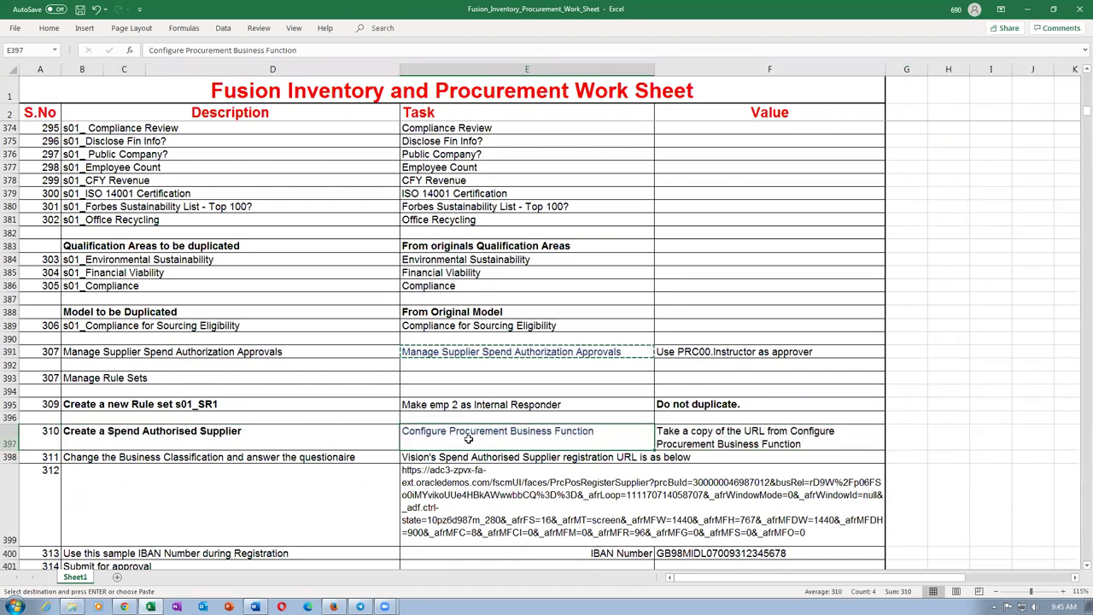
click(730, 439)
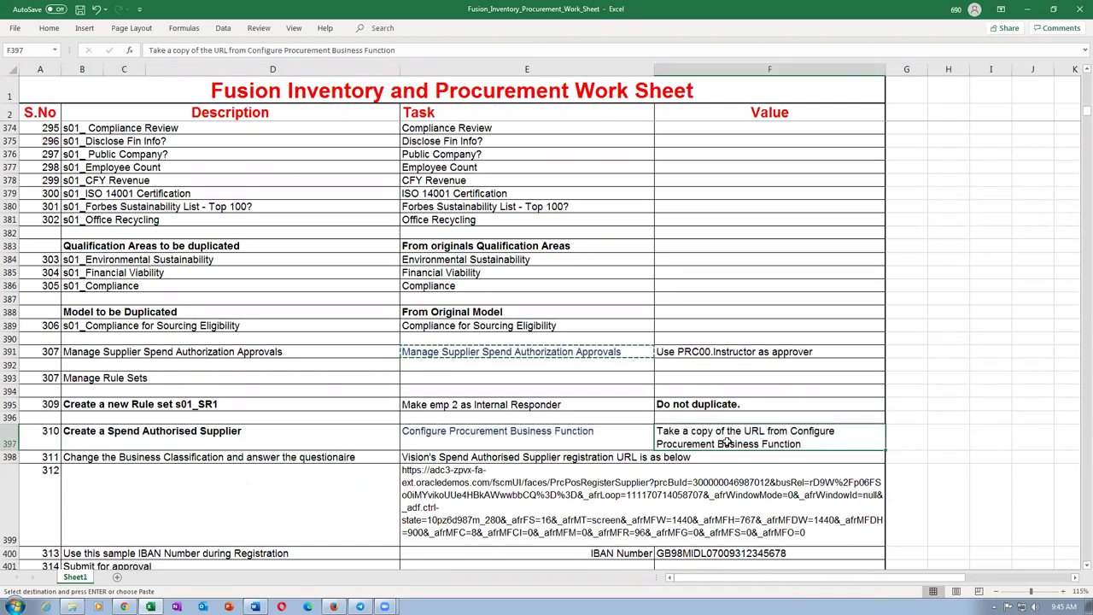
click(476, 442)
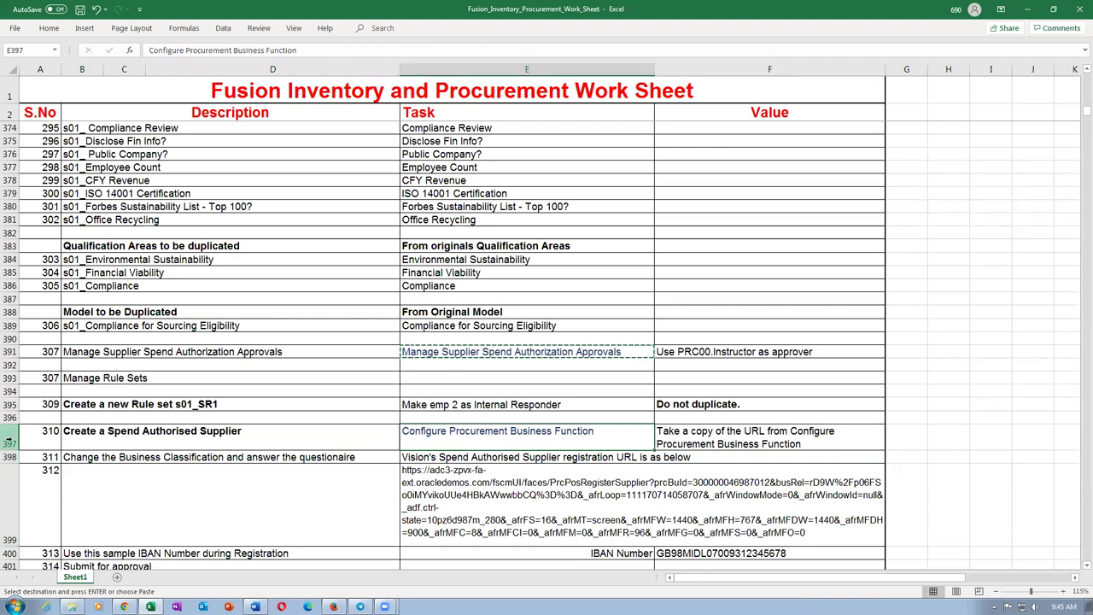
click(180, 442)
scroll(312, 426, down, 2)
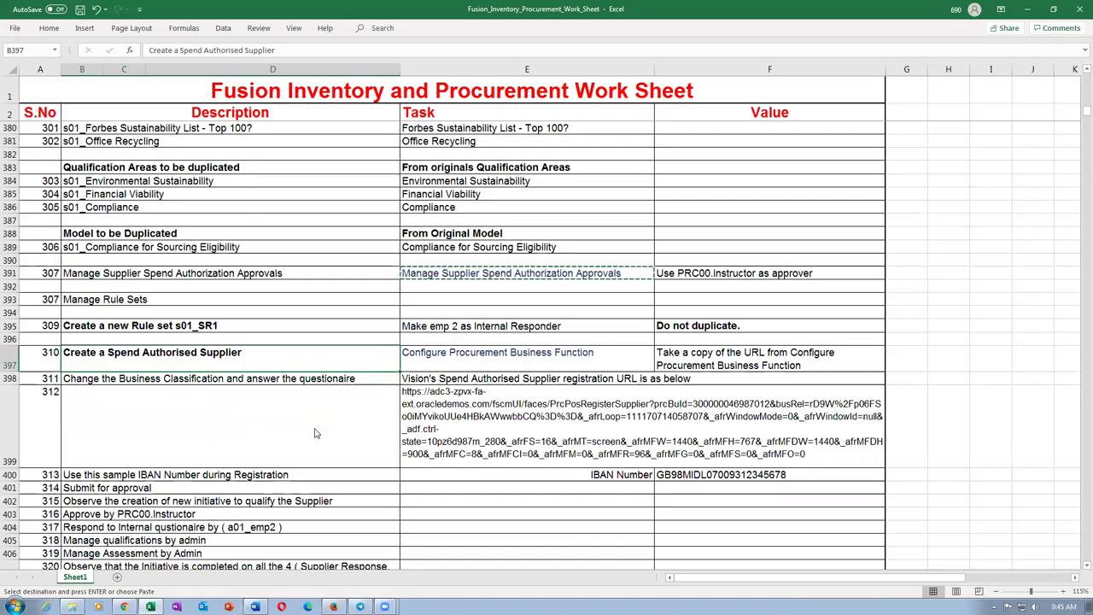
key(alt+Tab)
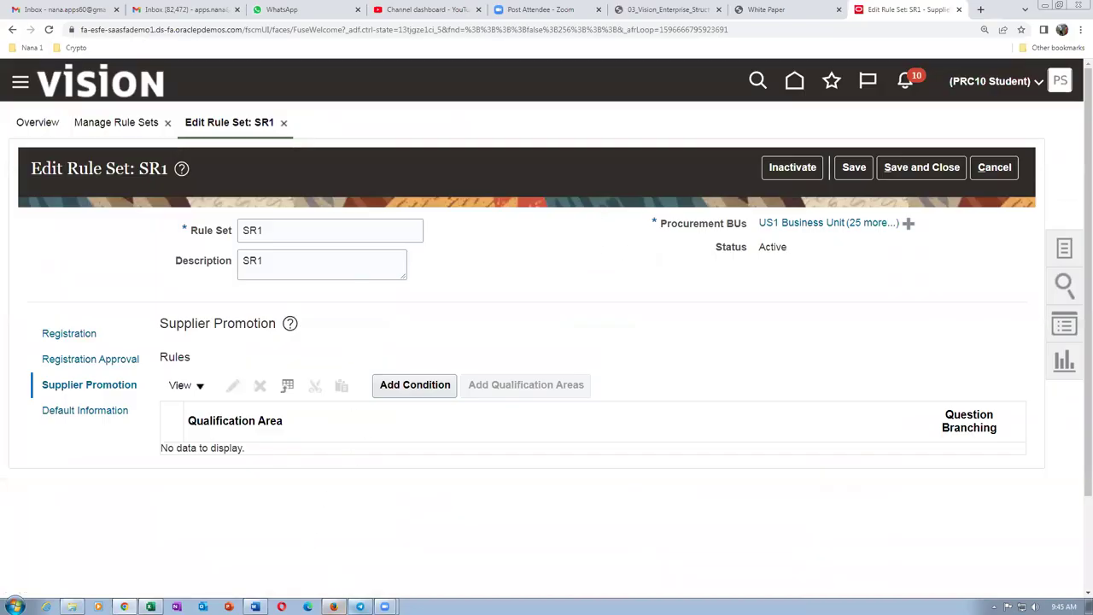
Step: Close the approvals task with Done, then sign out of Oracle and confirm the logout
click(334, 606)
click(1046, 121)
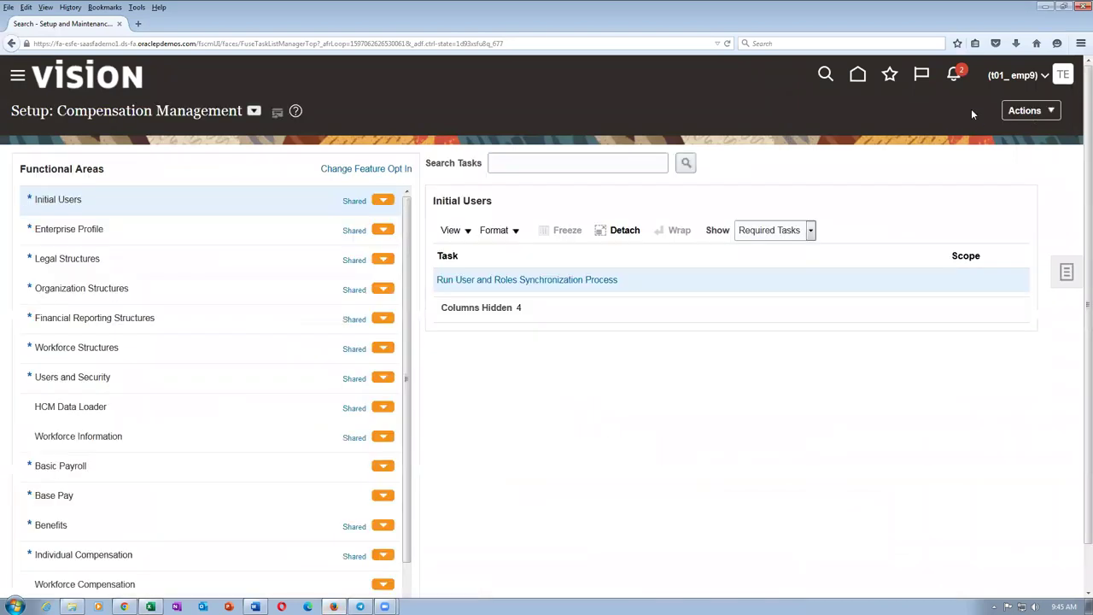
click(1019, 77)
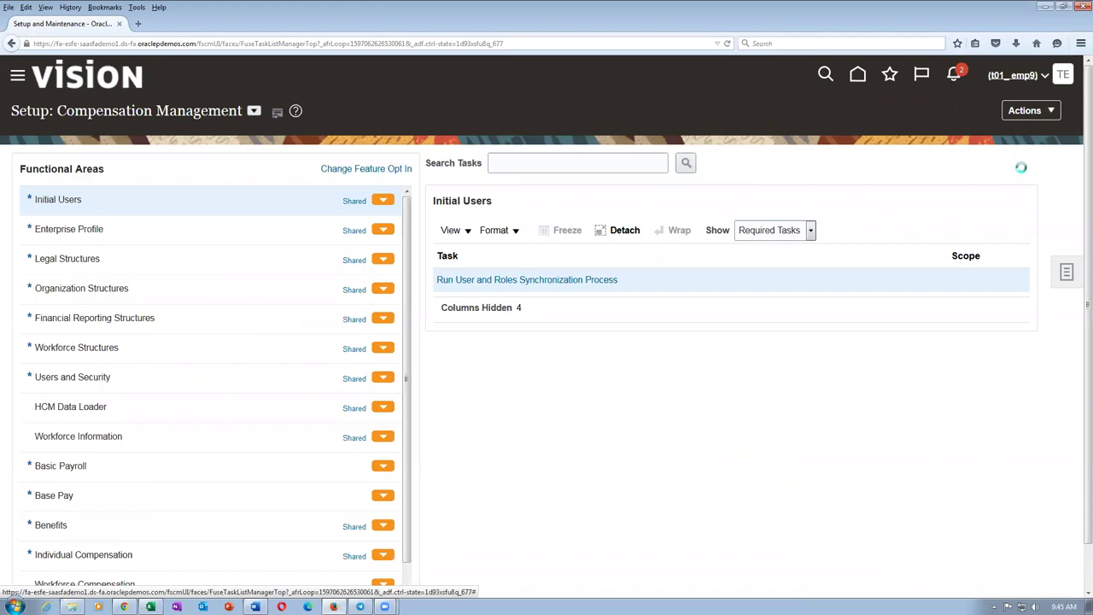
click(1014, 104)
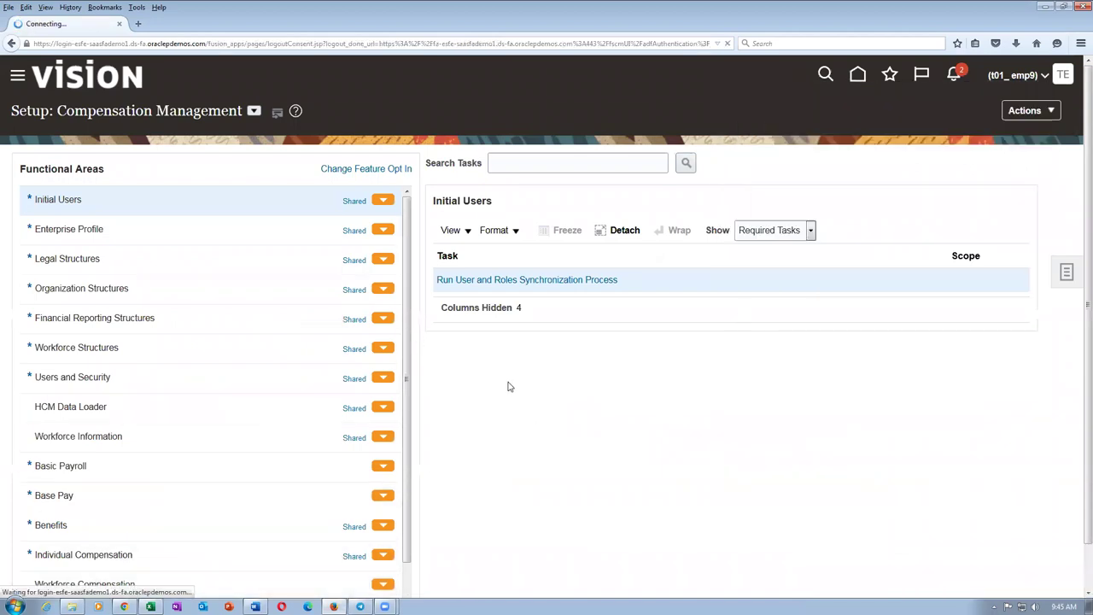
click(532, 293)
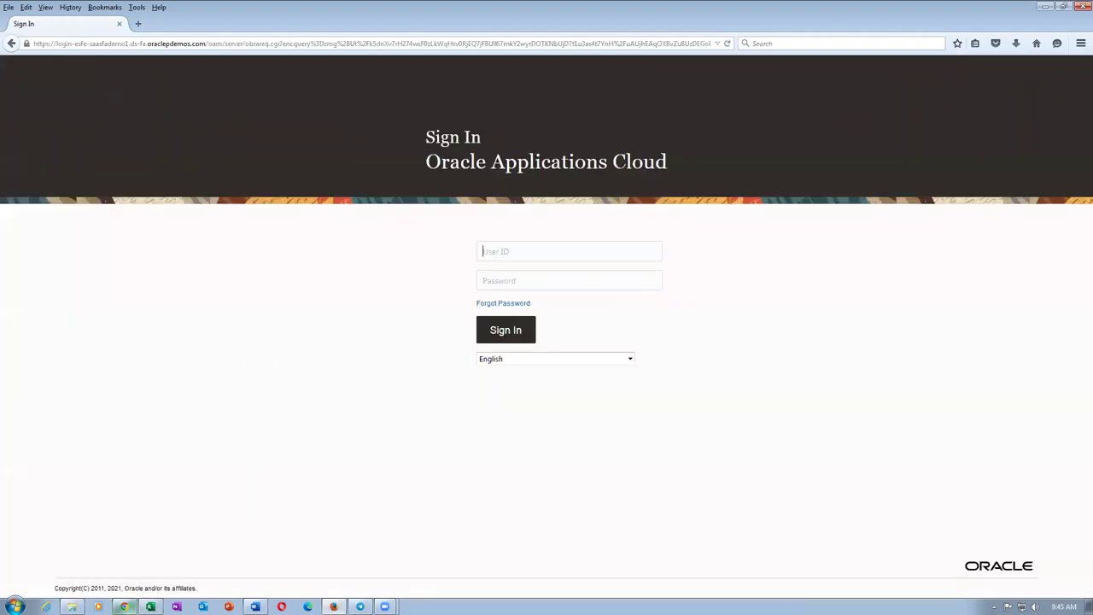
click(123, 606)
Step: Select all 50 conversations in the second Gmail inbox, mark them as read, then clear the selection
click(45, 9)
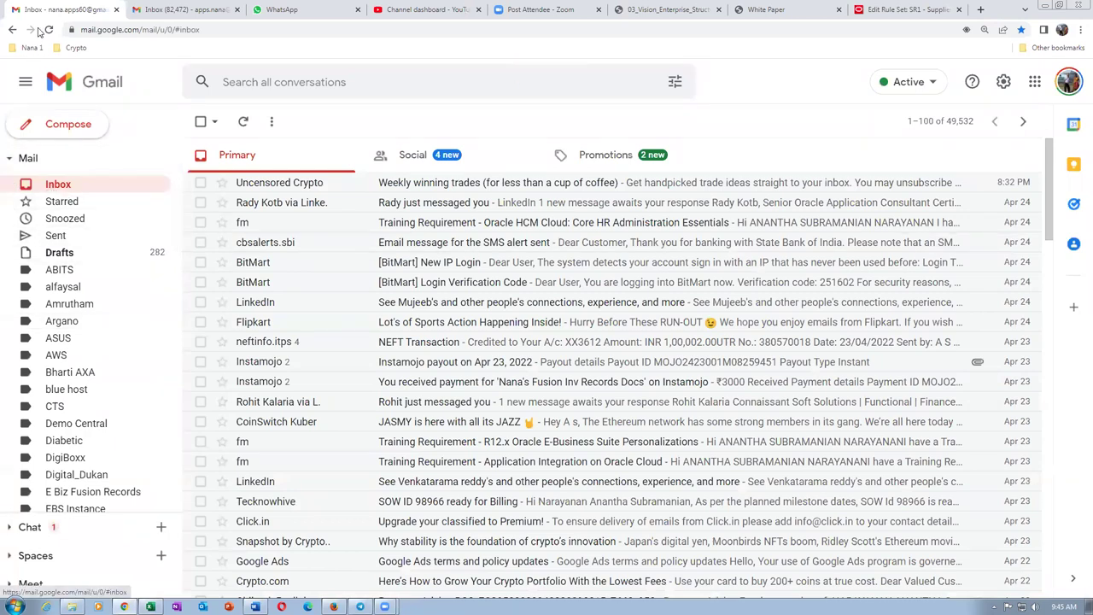
click(184, 9)
click(201, 121)
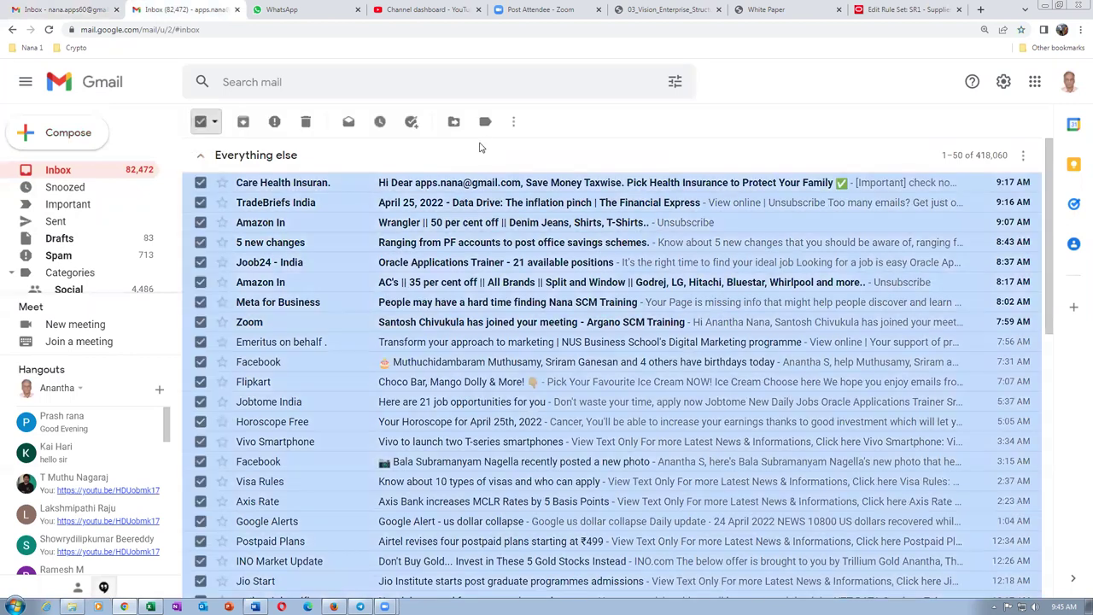
click(513, 121)
click(529, 146)
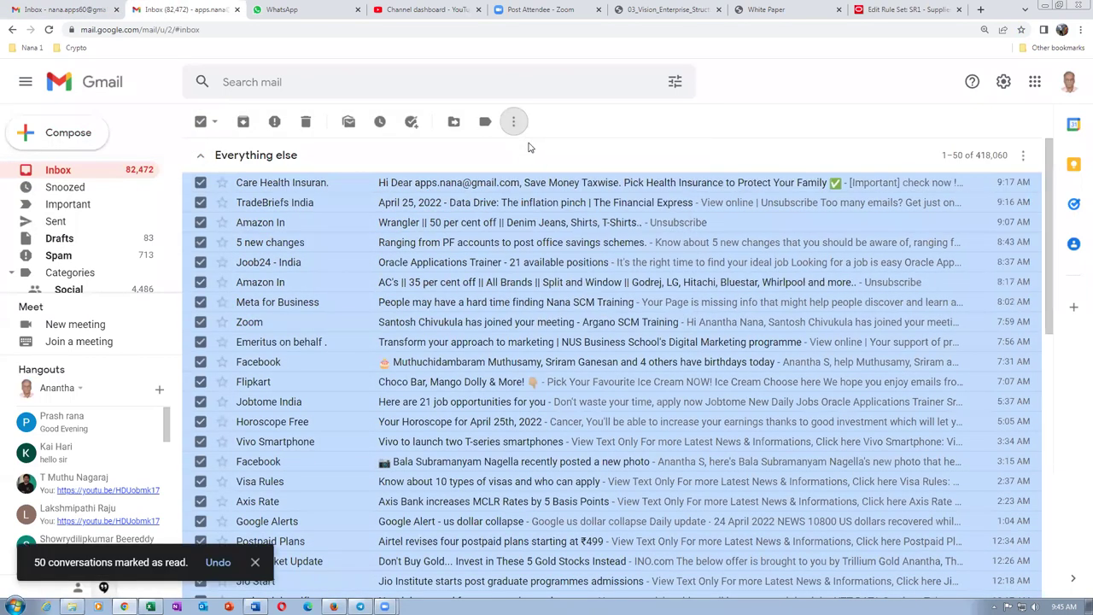
click(201, 121)
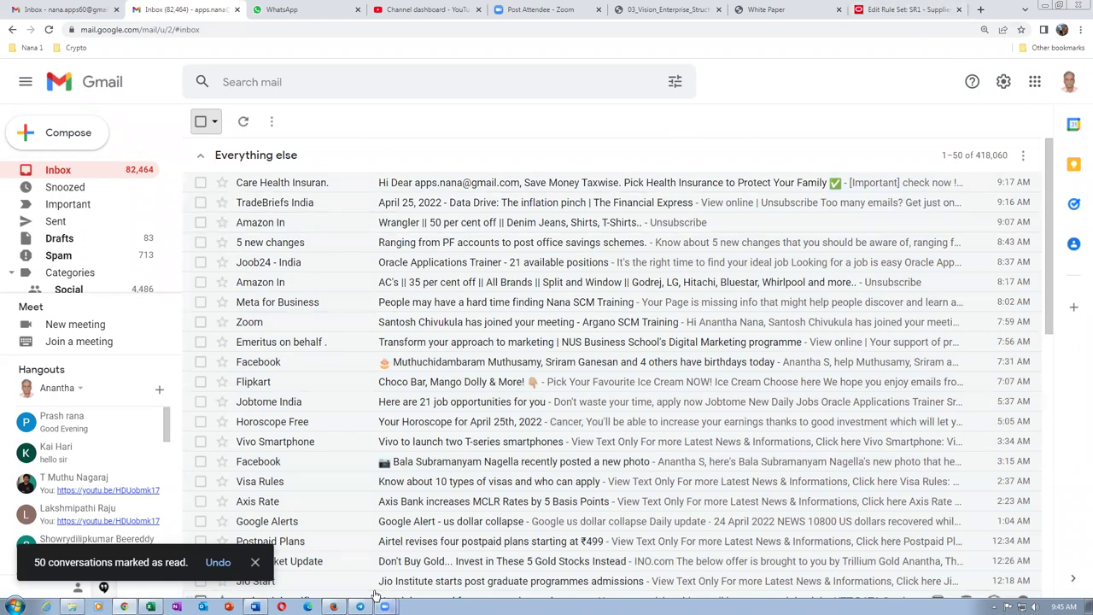
Step: Sign in to Oracle again by picking the saved employee user ID from autocomplete
click(334, 607)
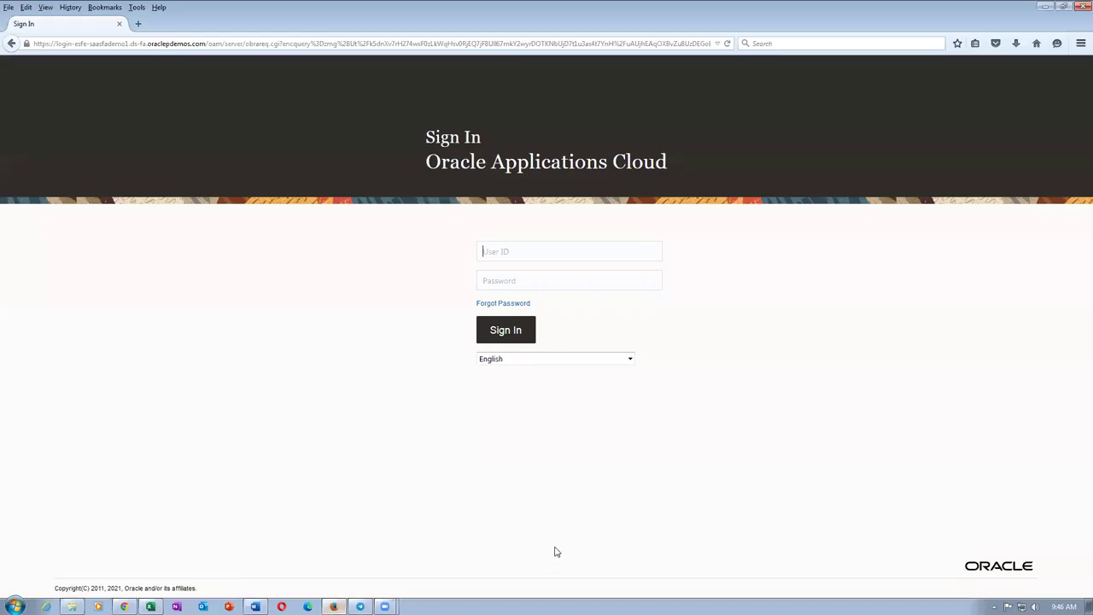
text(t01)
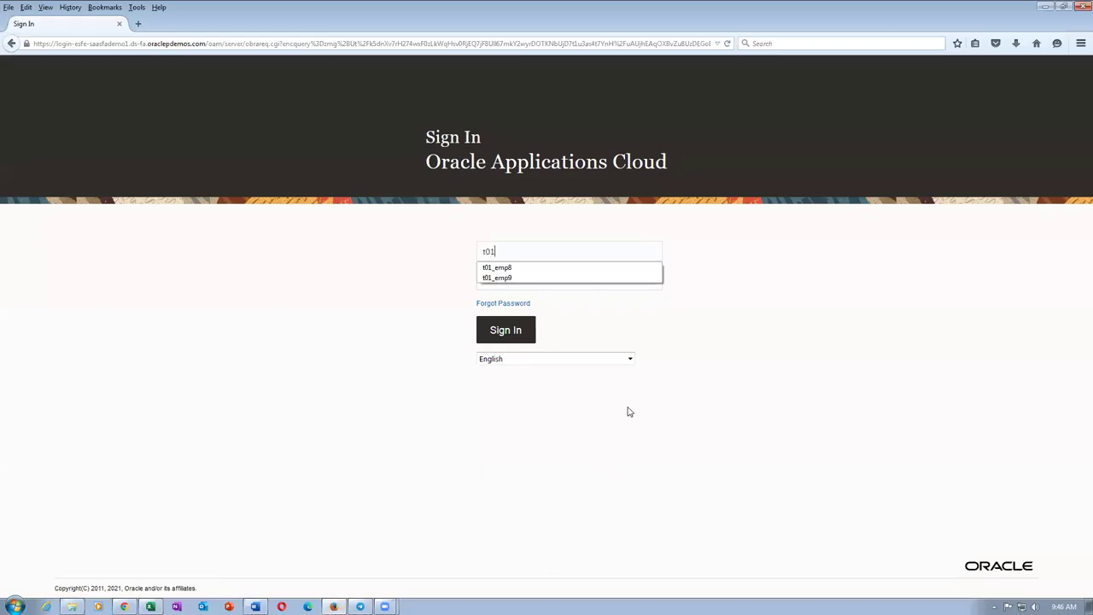
click(535, 277)
click(516, 330)
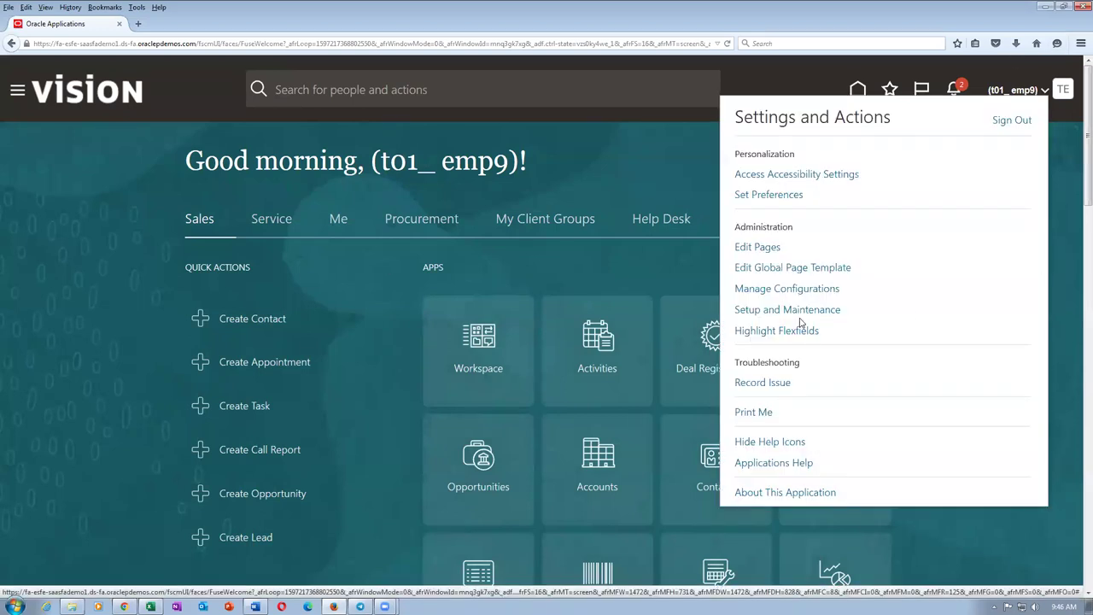
Step: Open Setup and Maintenance's task Search page and enter conf%proc%busi% as the search term
click(799, 311)
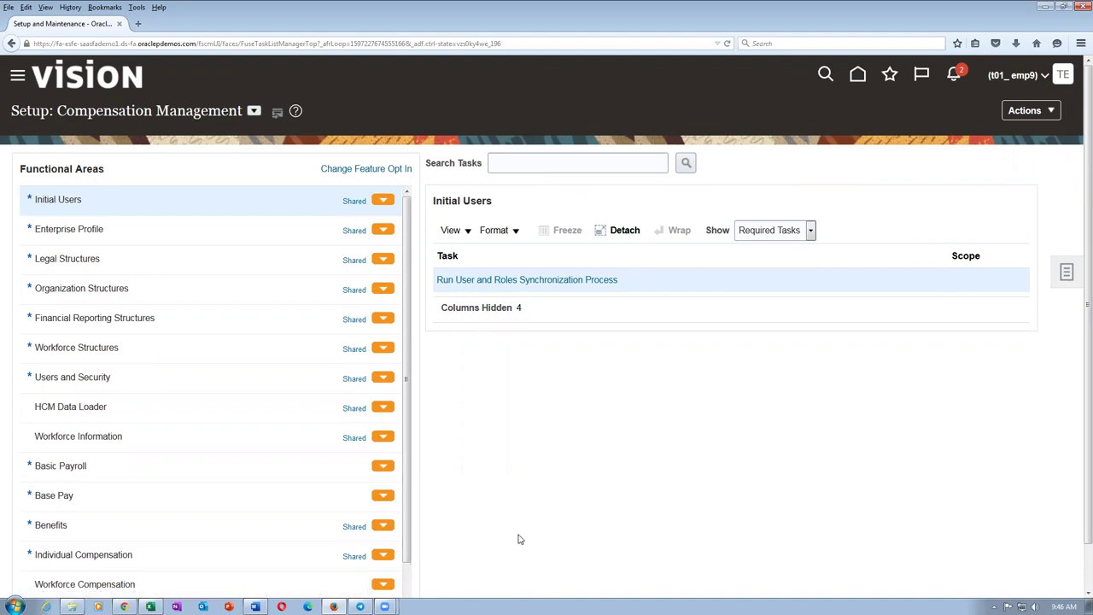
click(151, 606)
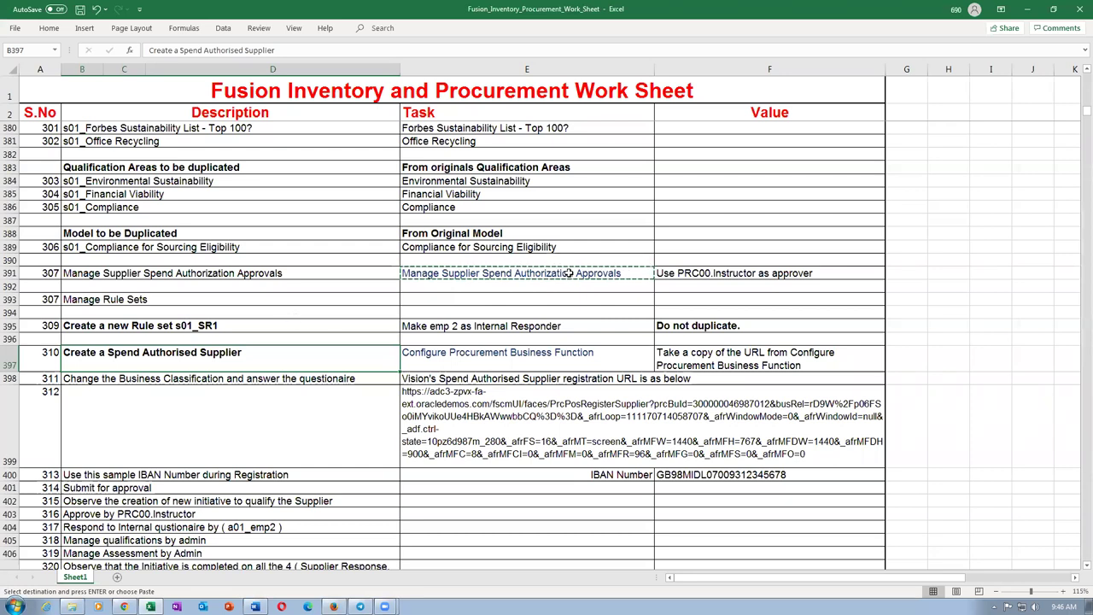
key(alt+Tab)
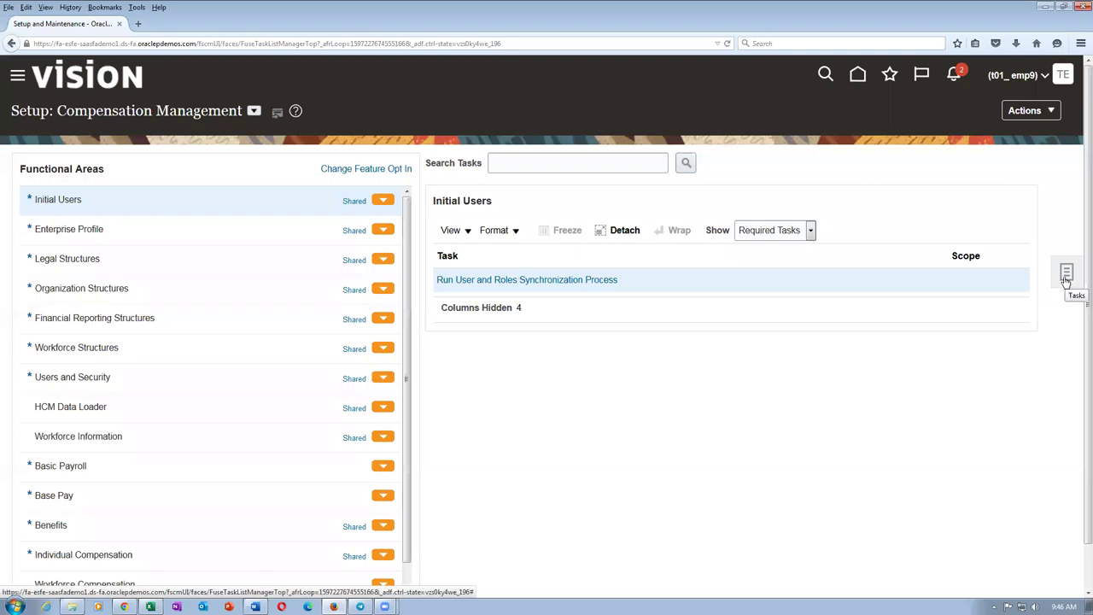
click(1064, 282)
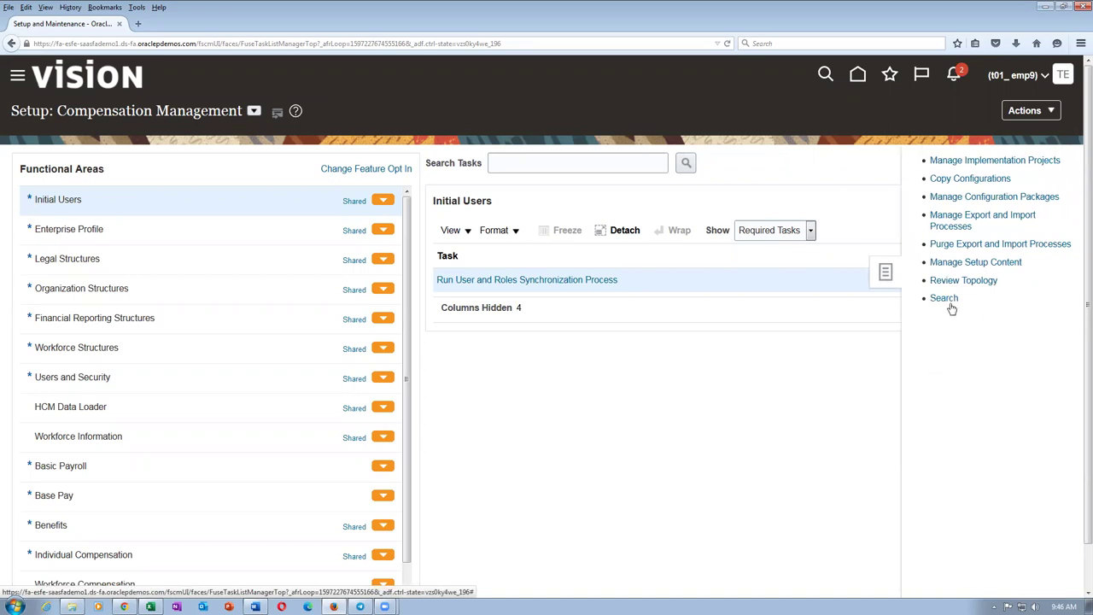
click(946, 299)
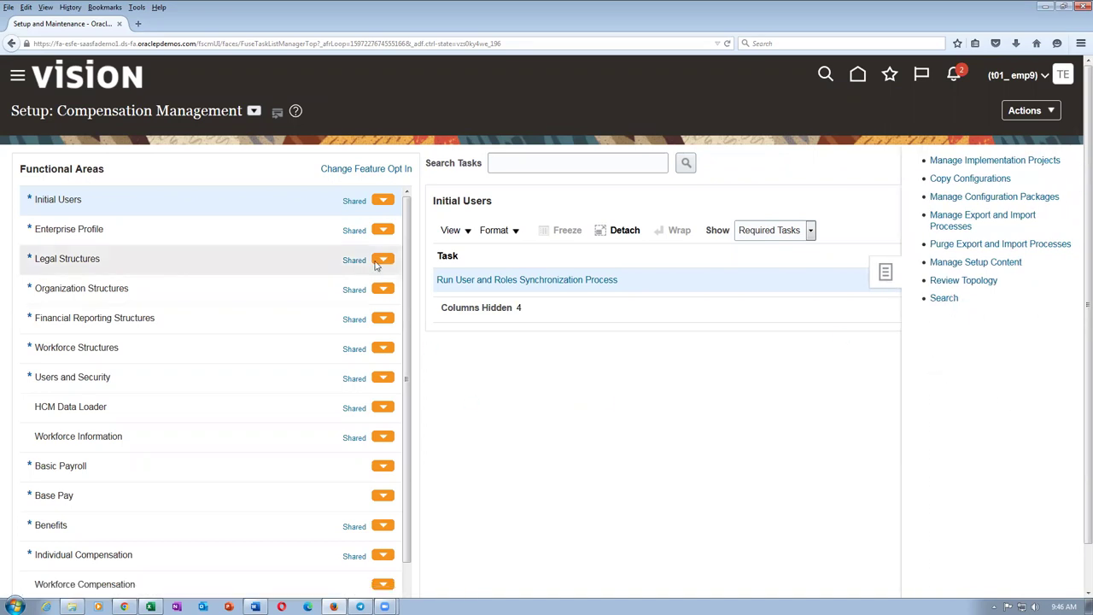
text(conf%proc%busi%)
Step: Run the conf%proc%busi% search and open Configure Procurement Business Function for t01_business_unit
key(Return)
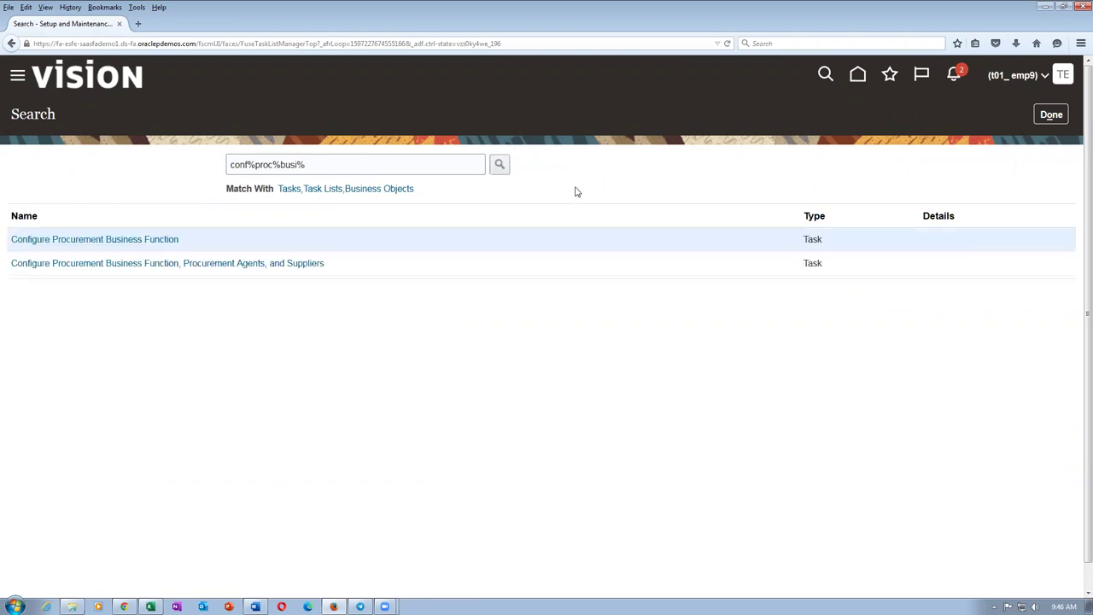
click(86, 241)
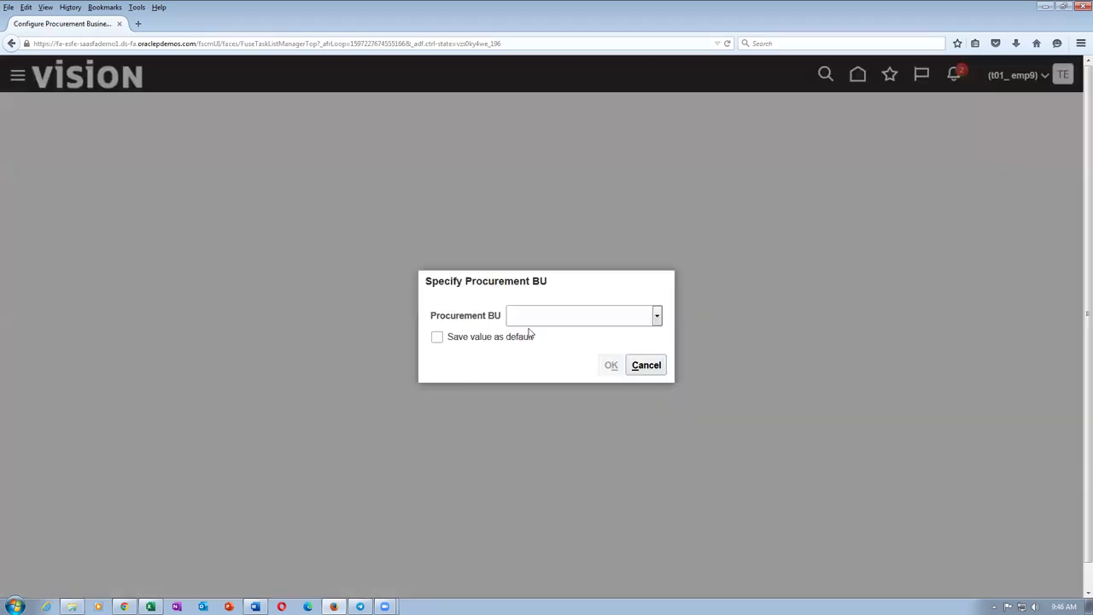
click(538, 319)
drag(655, 392, 677, 545)
click(547, 538)
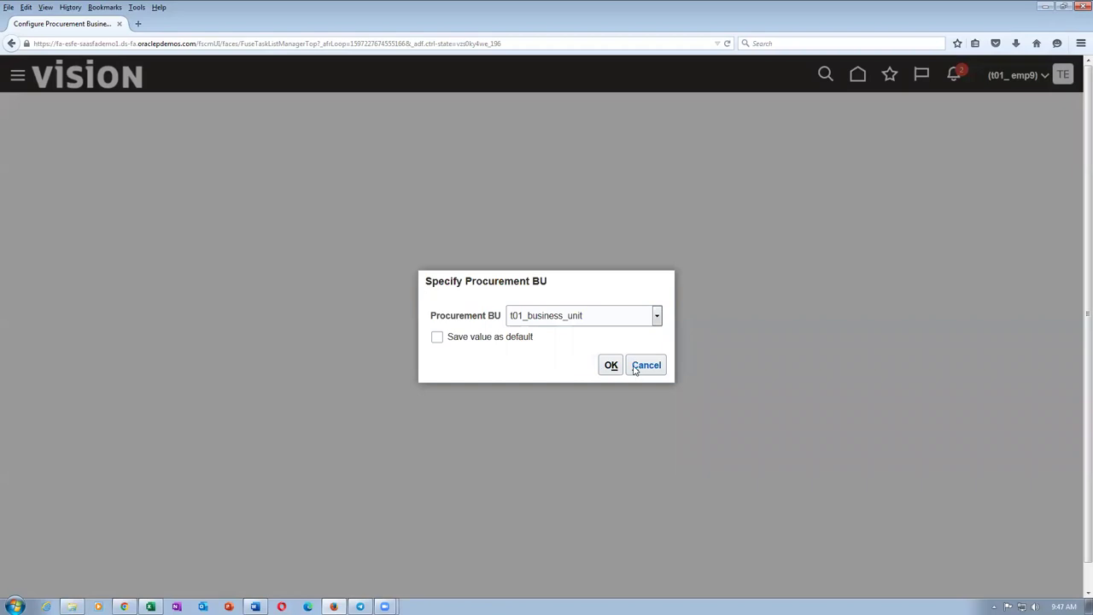
click(611, 365)
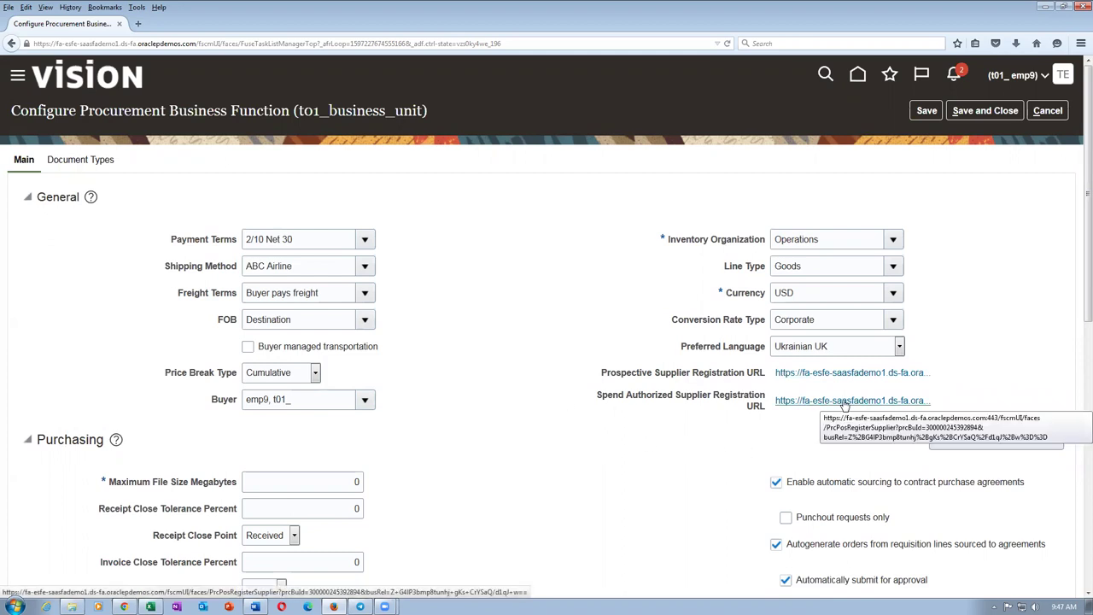
Step: Open the Spend Authorized Supplier Registration URL in a new tab, dismiss the company lookup, and select its address
click(845, 401)
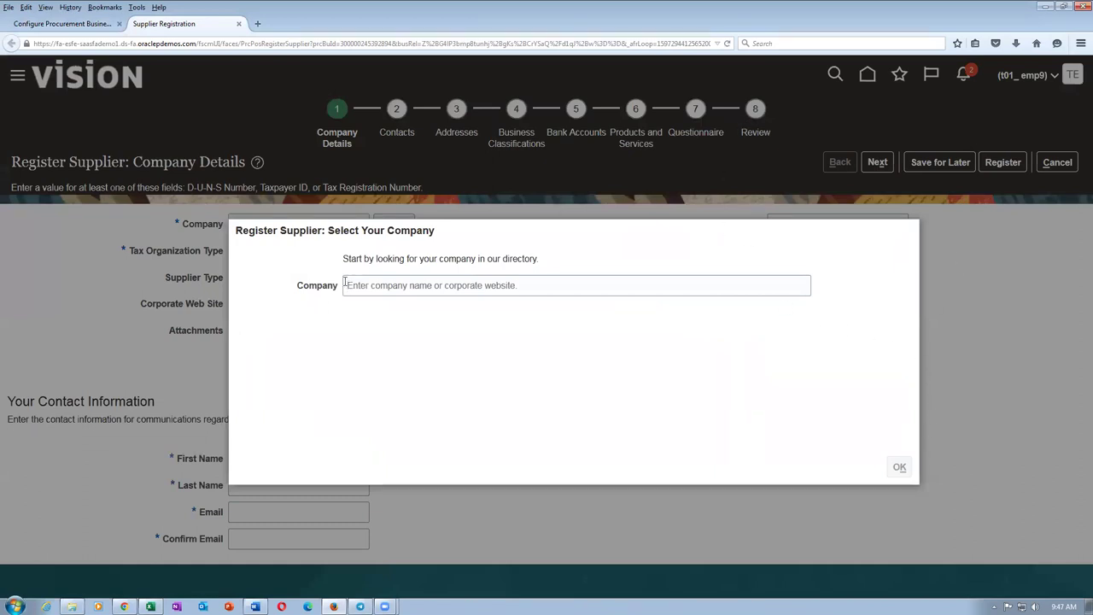
key(Escape)
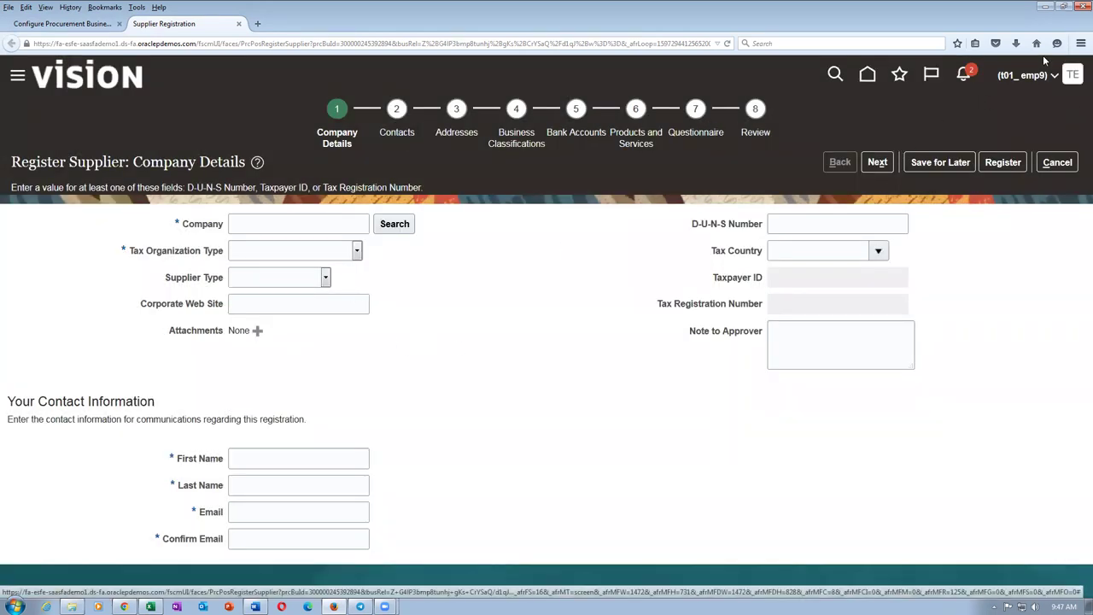
click(269, 44)
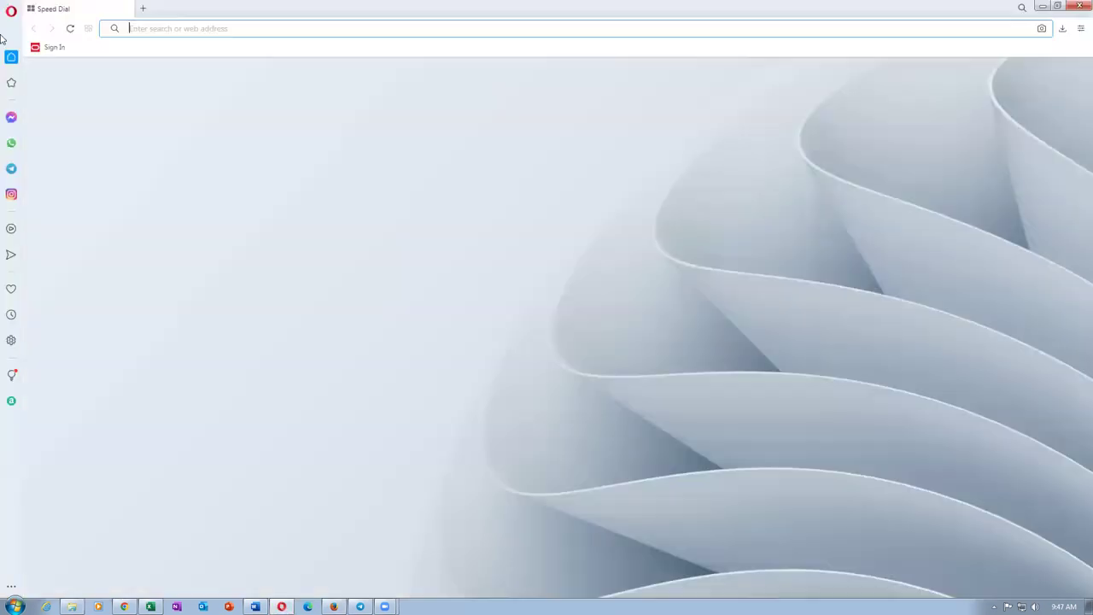
Step: Paste the copied registration URL into Opera's address bar and load it
key(ctrl+v)
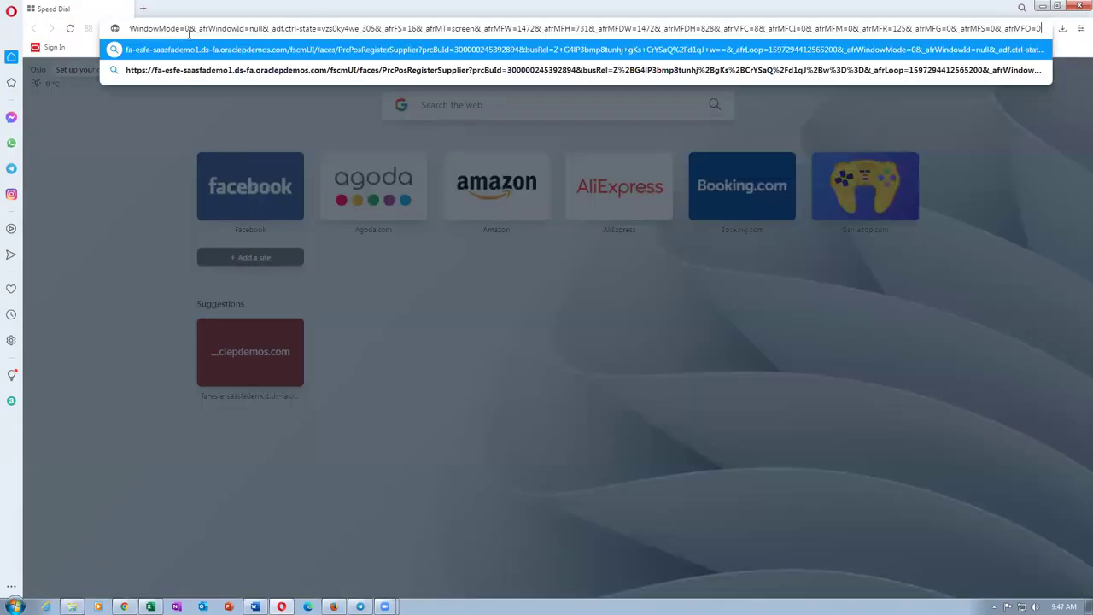
key(Return)
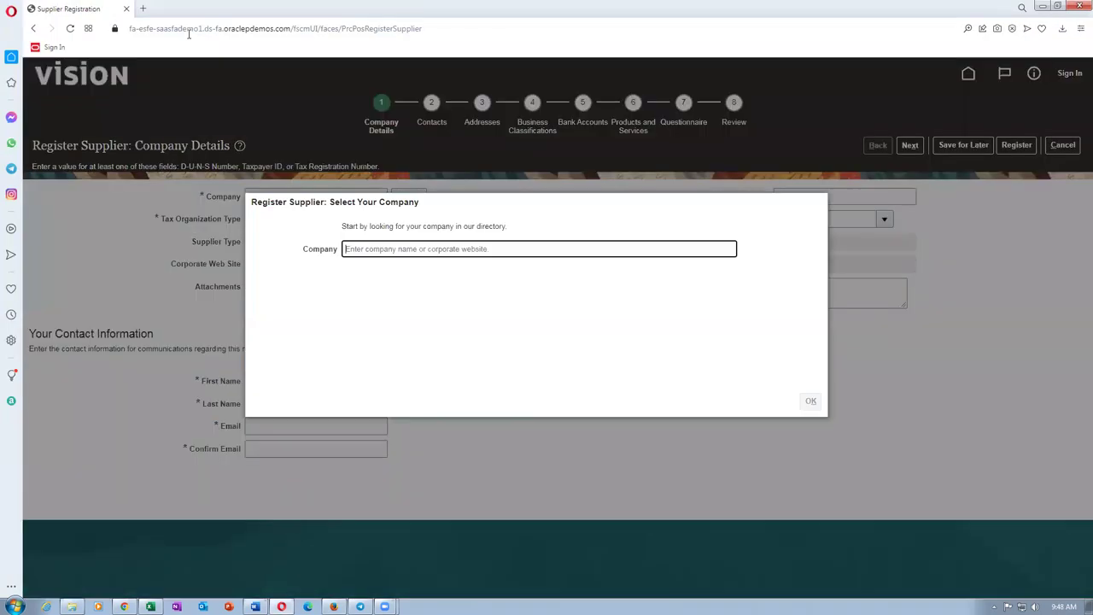
click(195, 289)
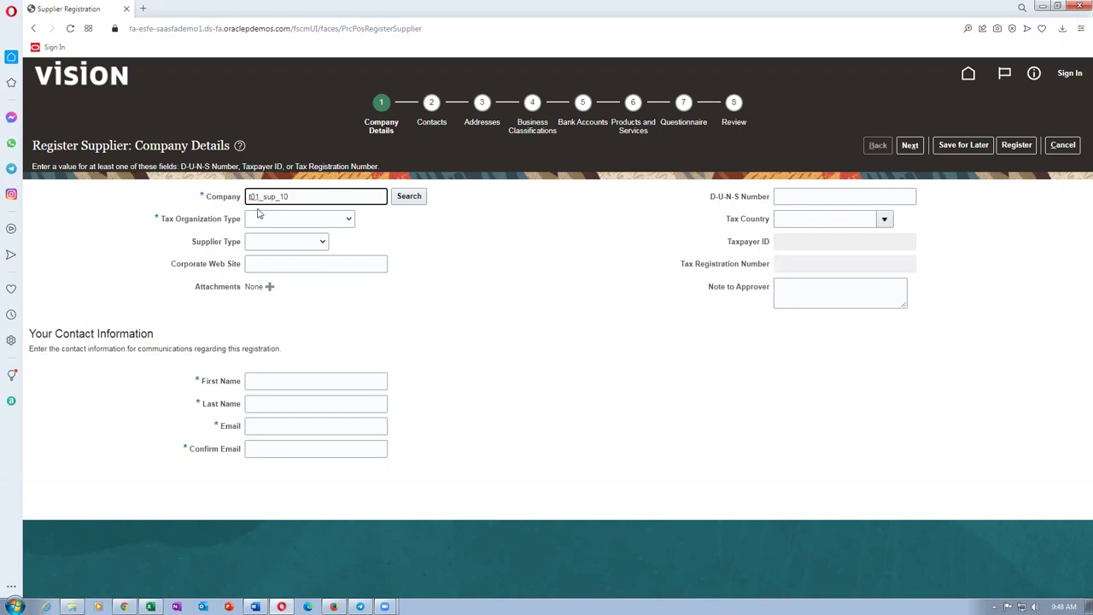
click(289, 222)
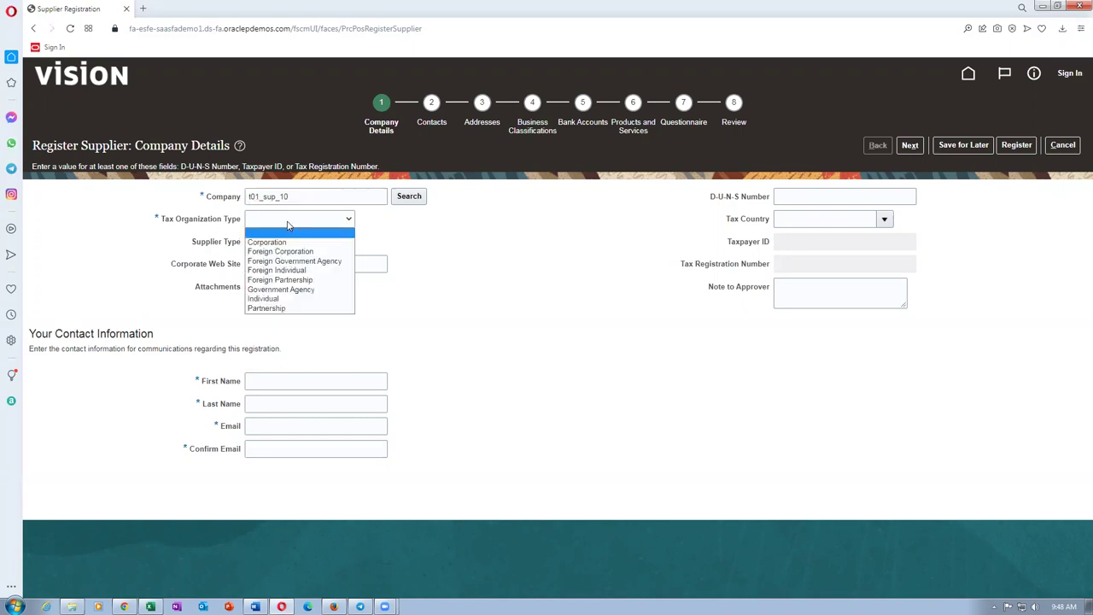
click(286, 241)
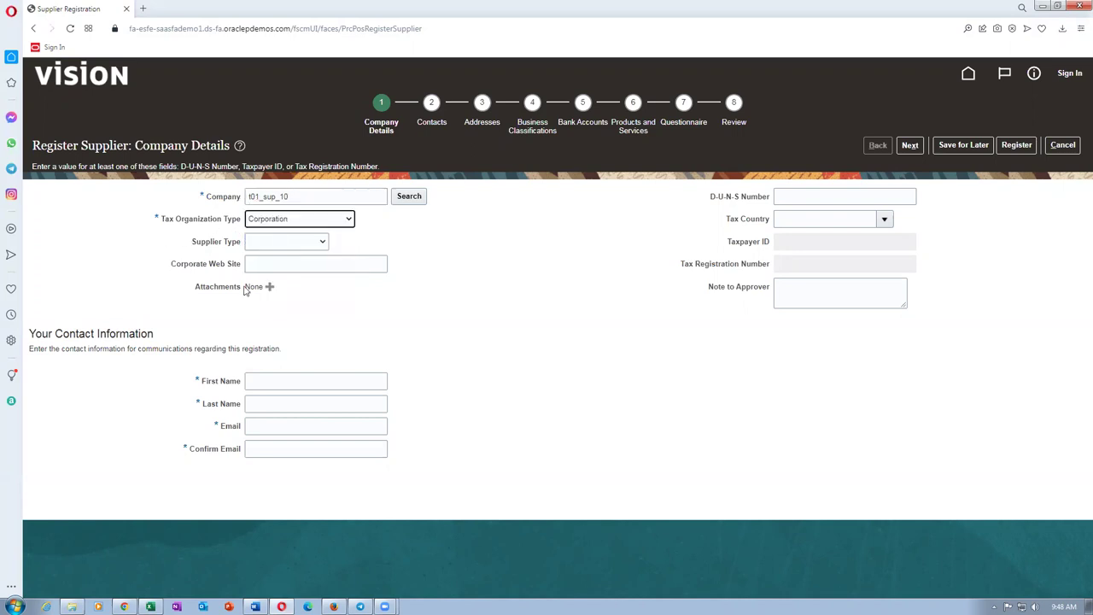
click(267, 247)
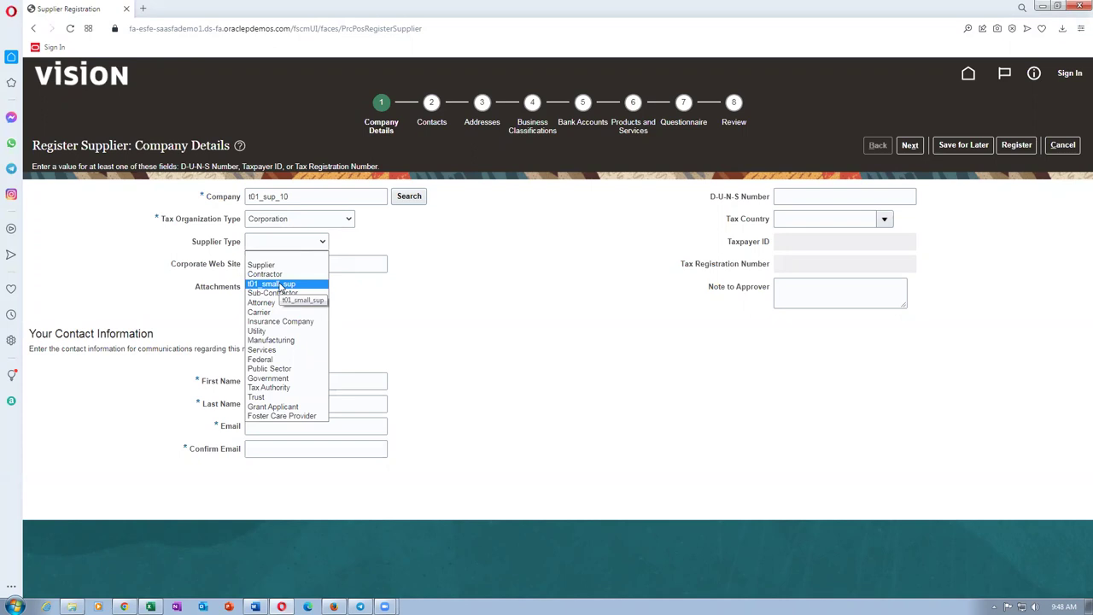
click(281, 285)
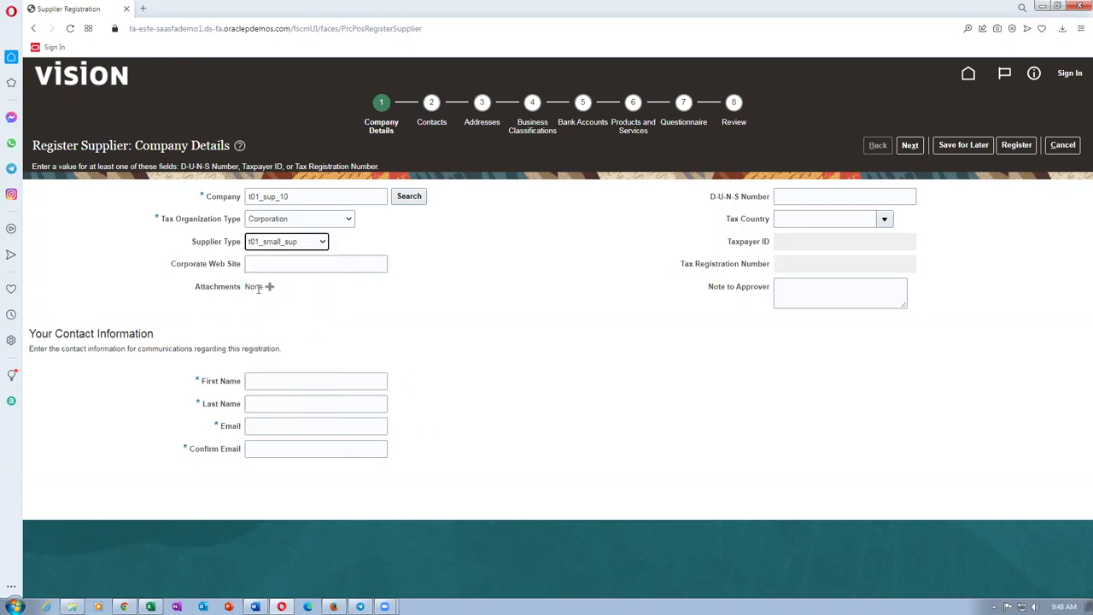
click(277, 266)
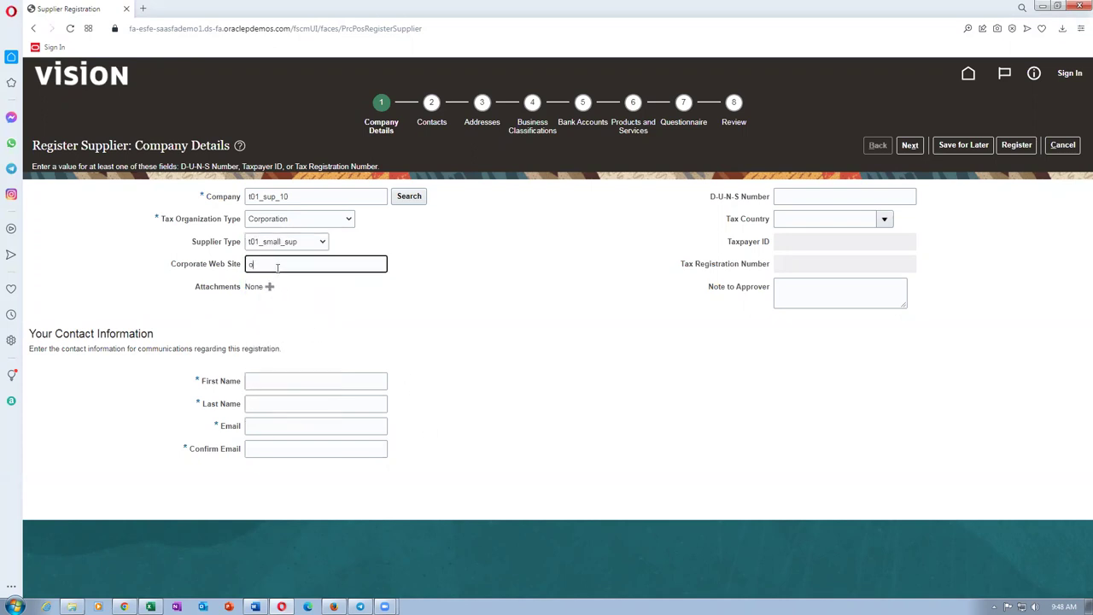
text(oraclenana.)
text( co)
text(https)
text(://)
Step: Enter the contact's first name, last name, e-mail address and confirmation e-mail
click(253, 381)
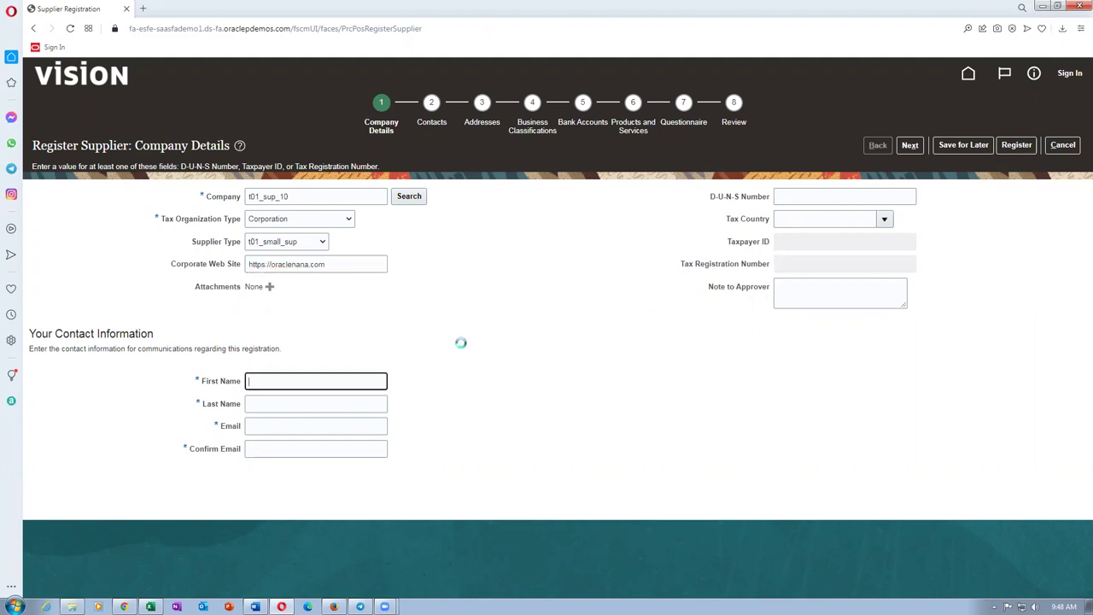
key(Tab)
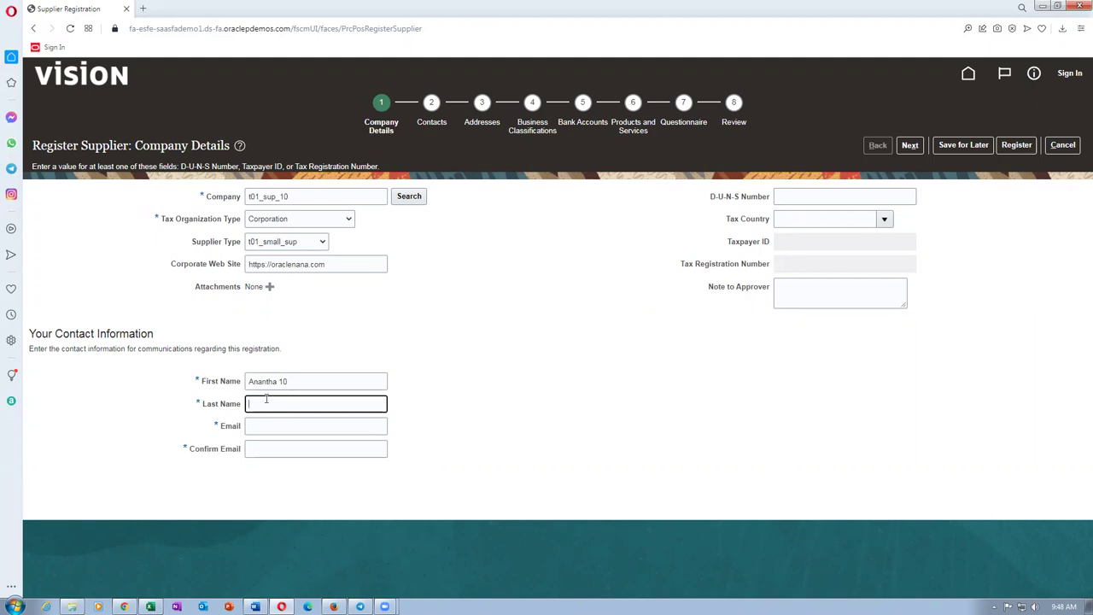
key(Tab)
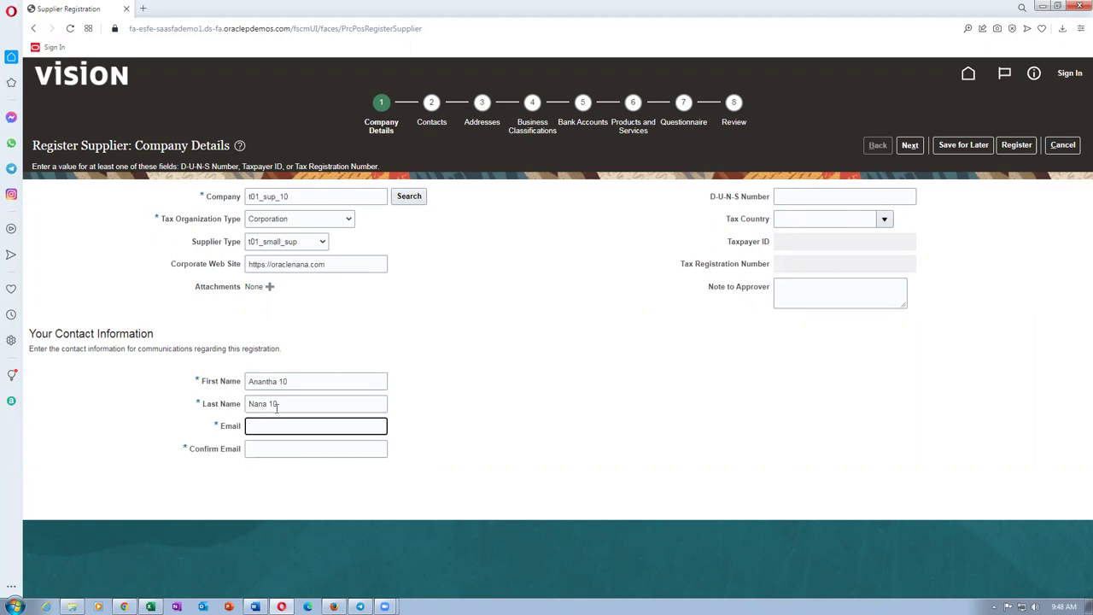
key(Tab)
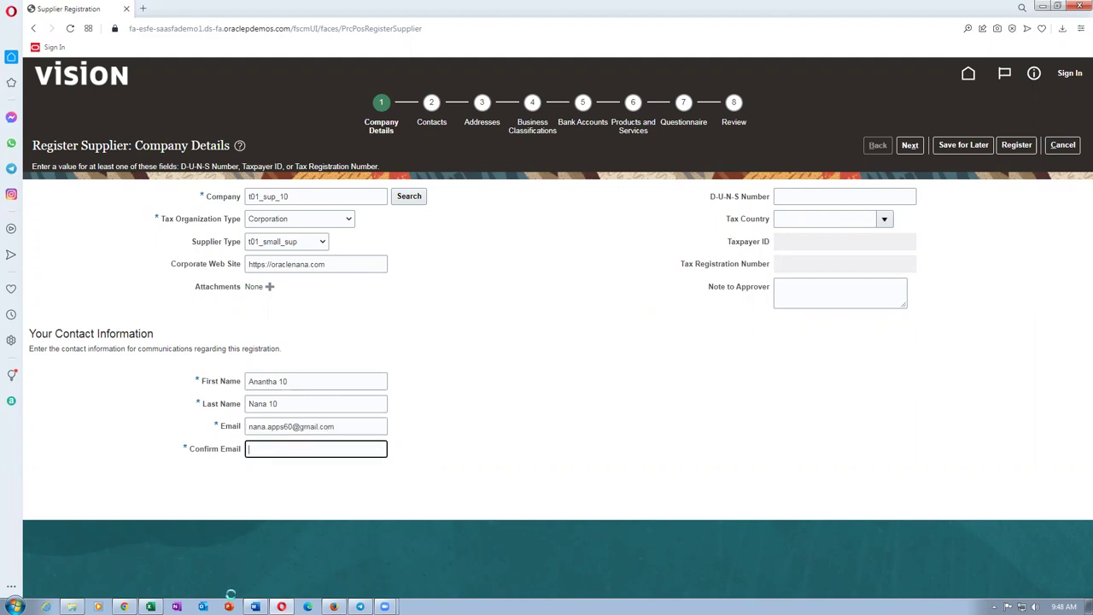
key(Tab)
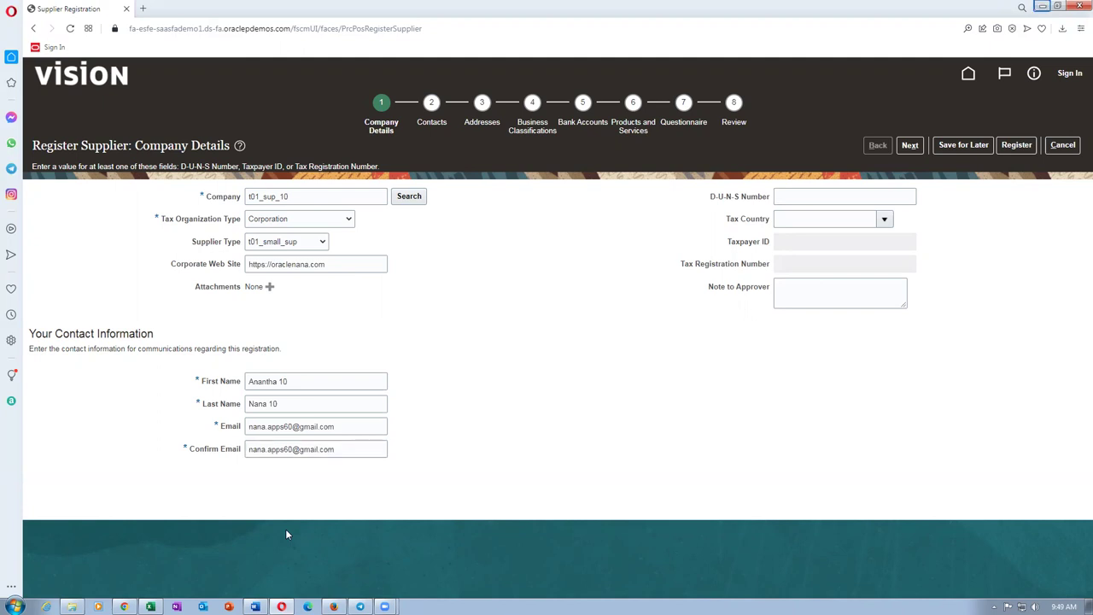
click(784, 196)
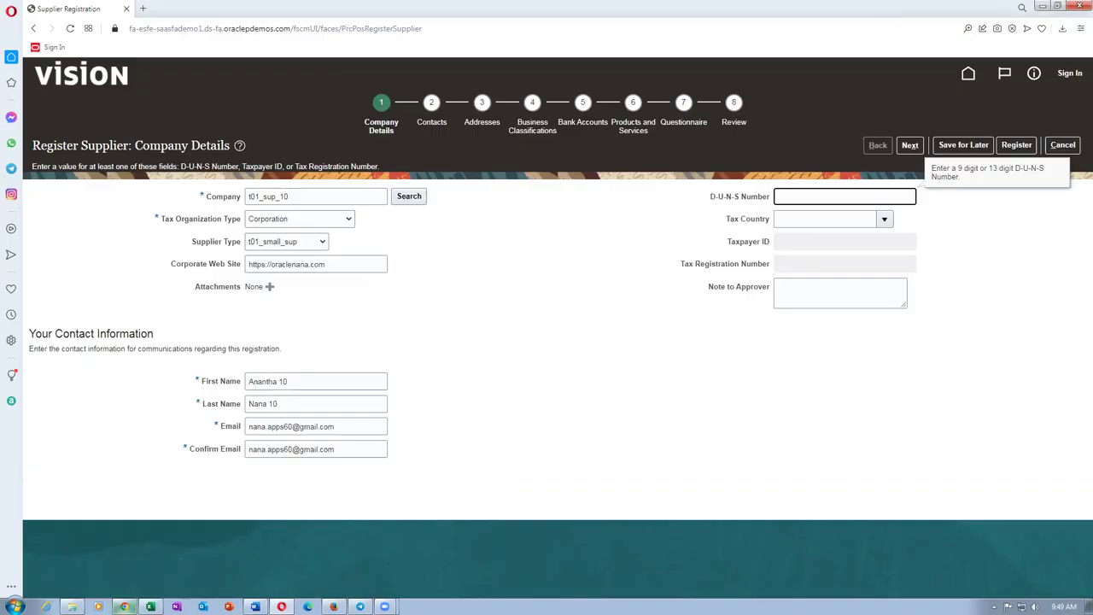
click(124, 606)
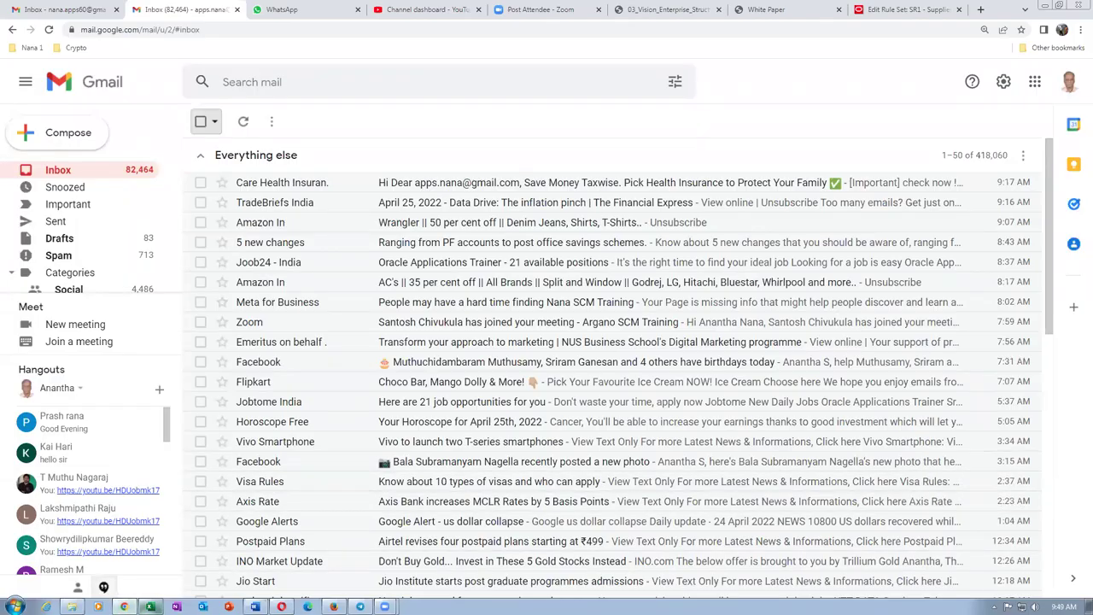
Step: Try opening the worksheet's registration URL link in Excel, dismiss the error, and cycle back to the browser
click(151, 606)
click(570, 507)
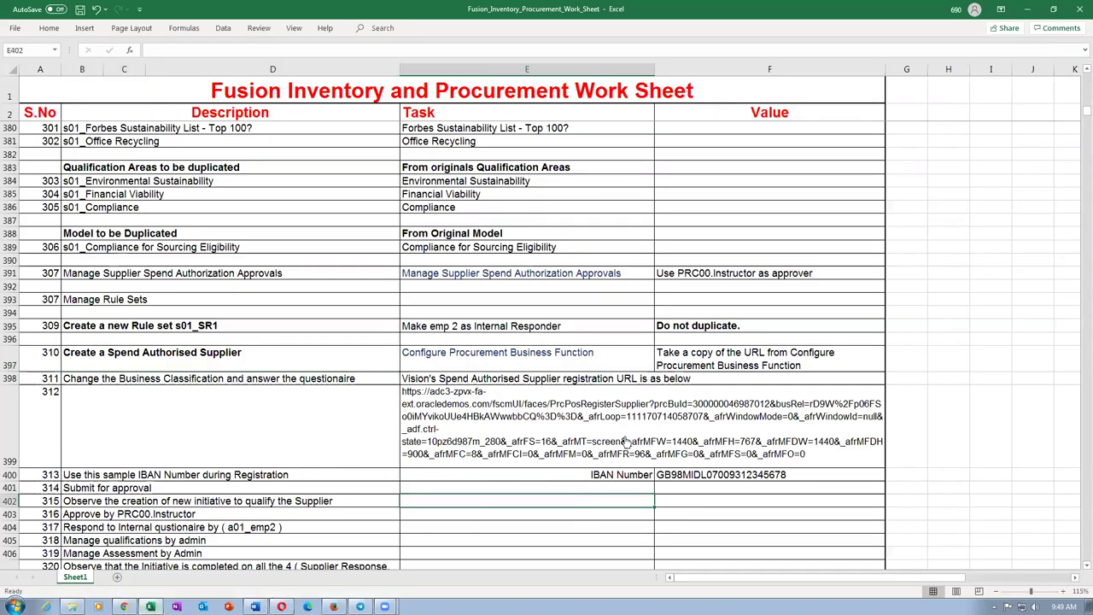
click(556, 426)
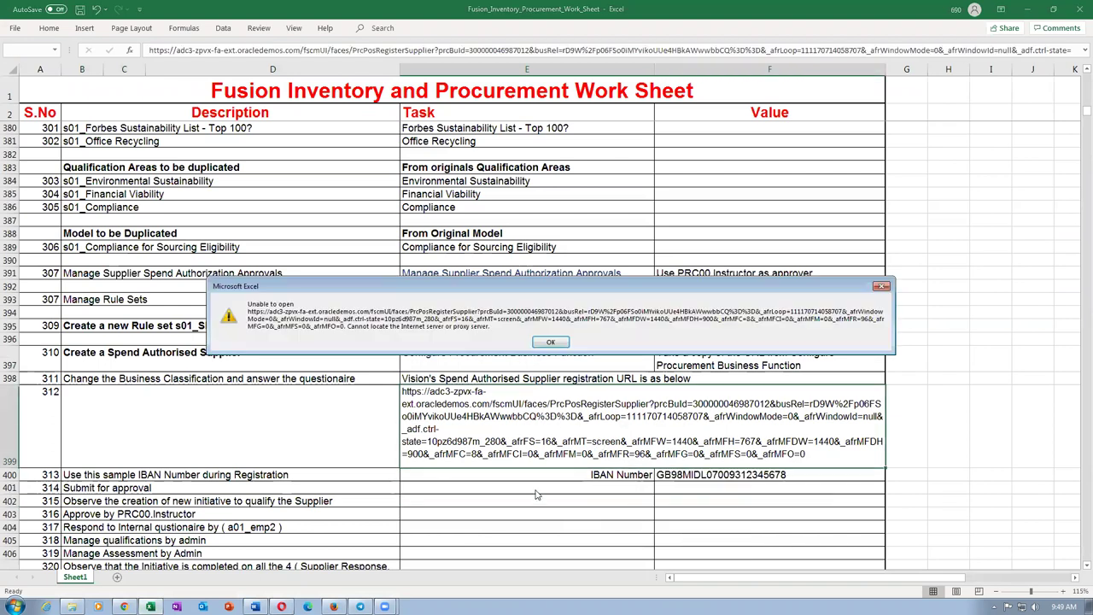
click(550, 342)
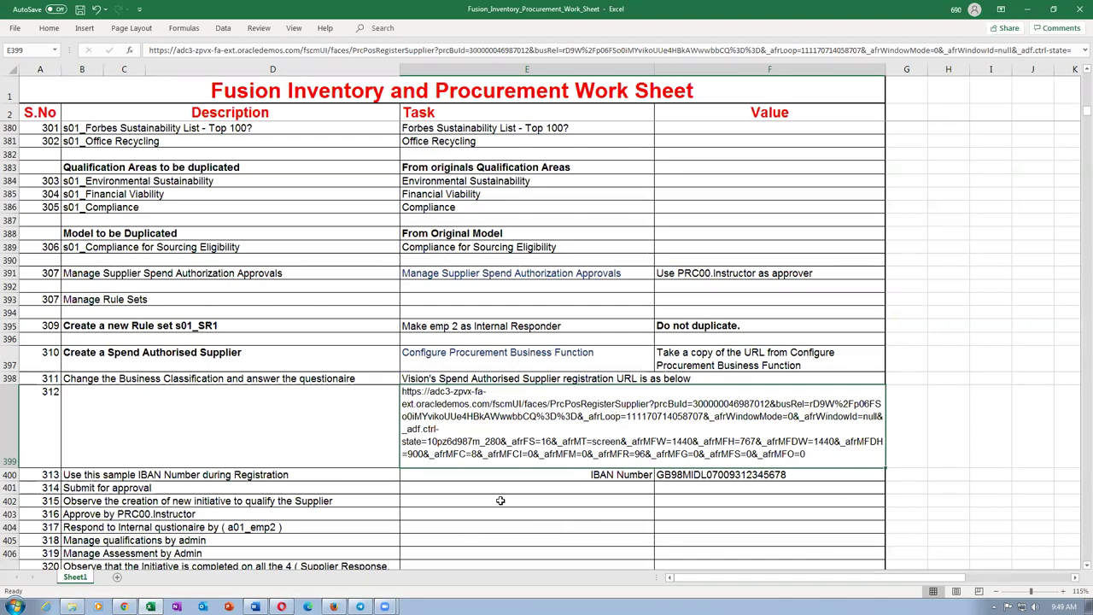
key(alt+Tab)
key(alt+Tab)
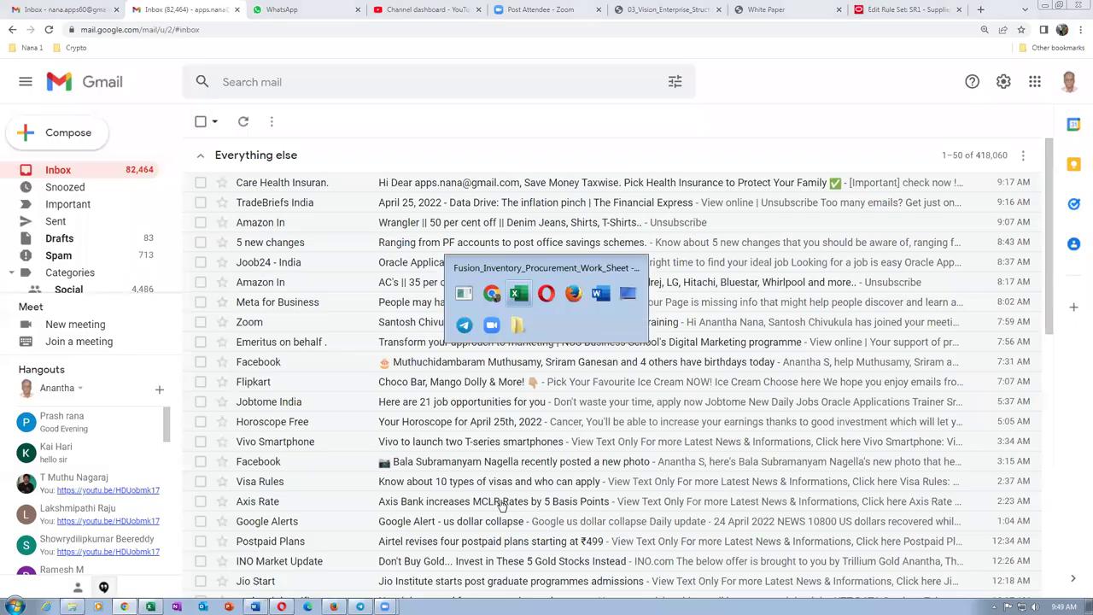
key(alt+Tab)
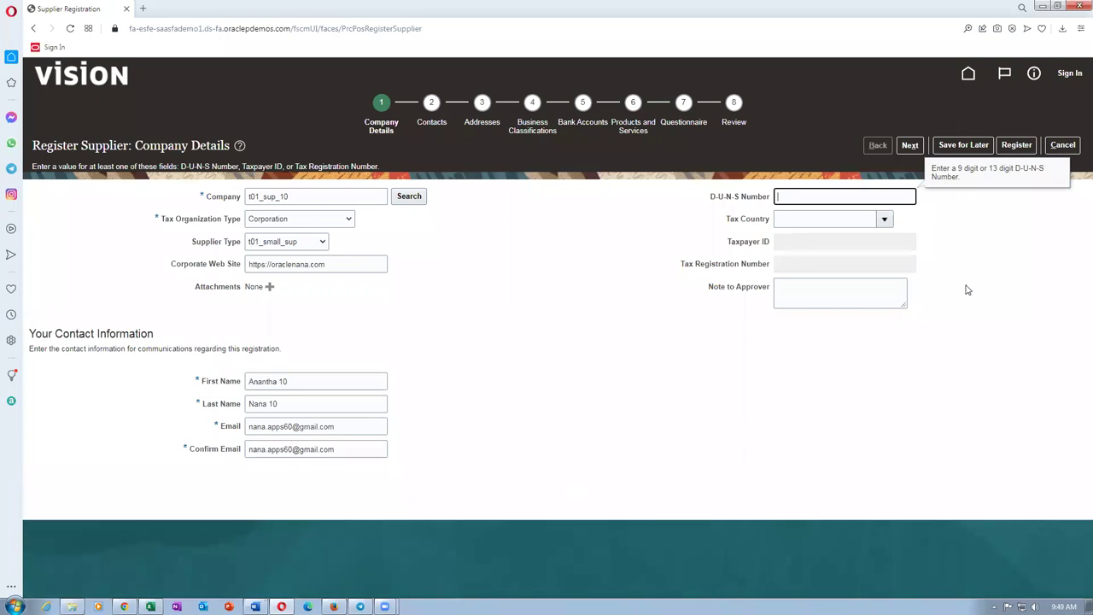
Step: Enter D-U-N-S number 987654651 and set the tax country to United States
text(987654651)
click(888, 220)
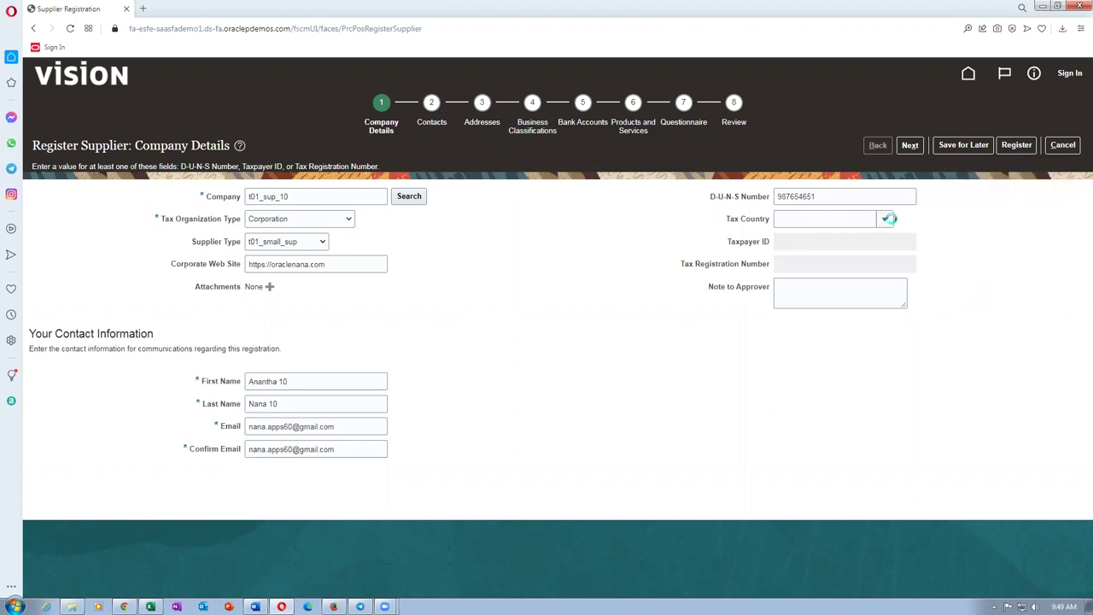
click(801, 216)
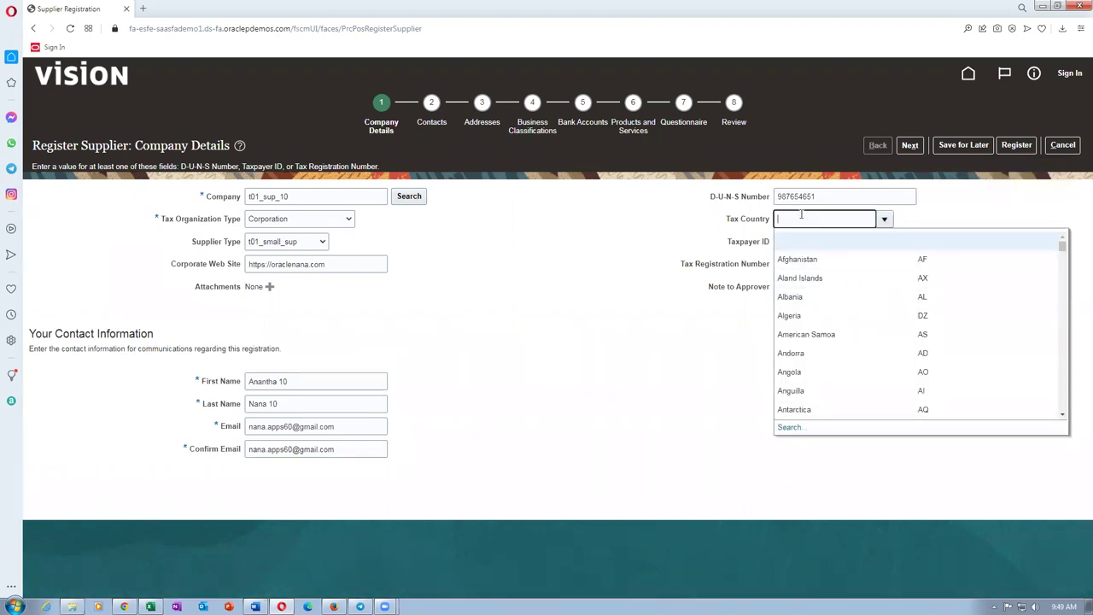
text(United)
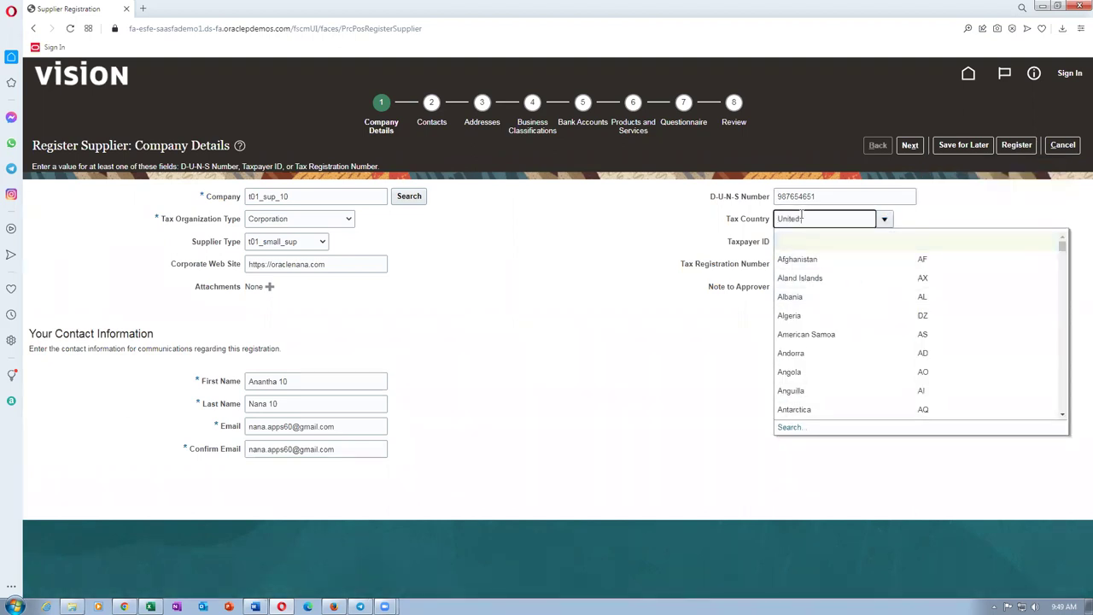
text( sta)
key(Tab)
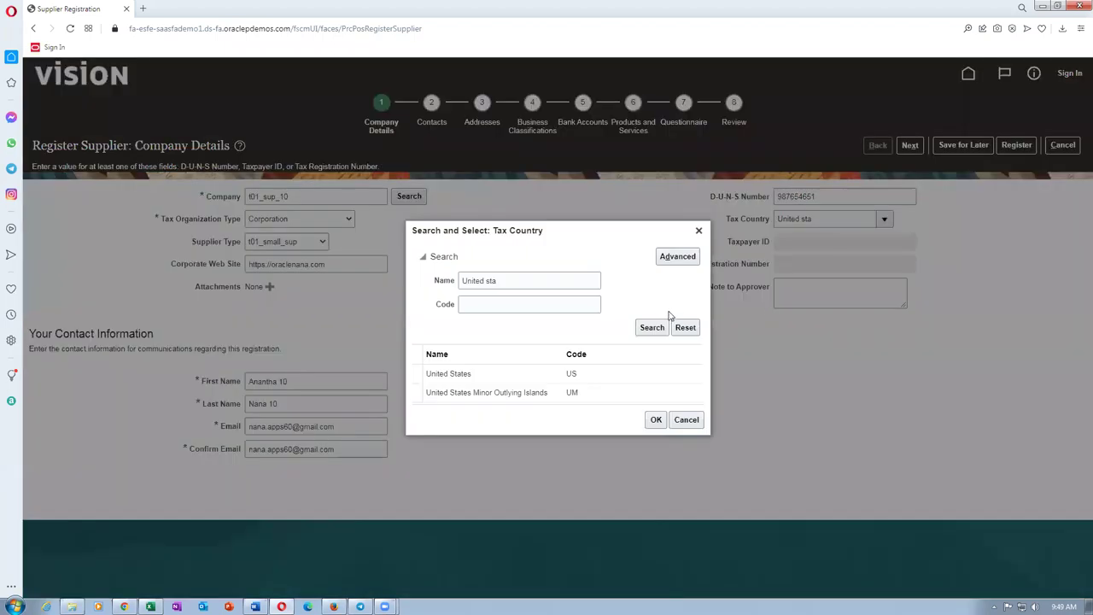
click(503, 374)
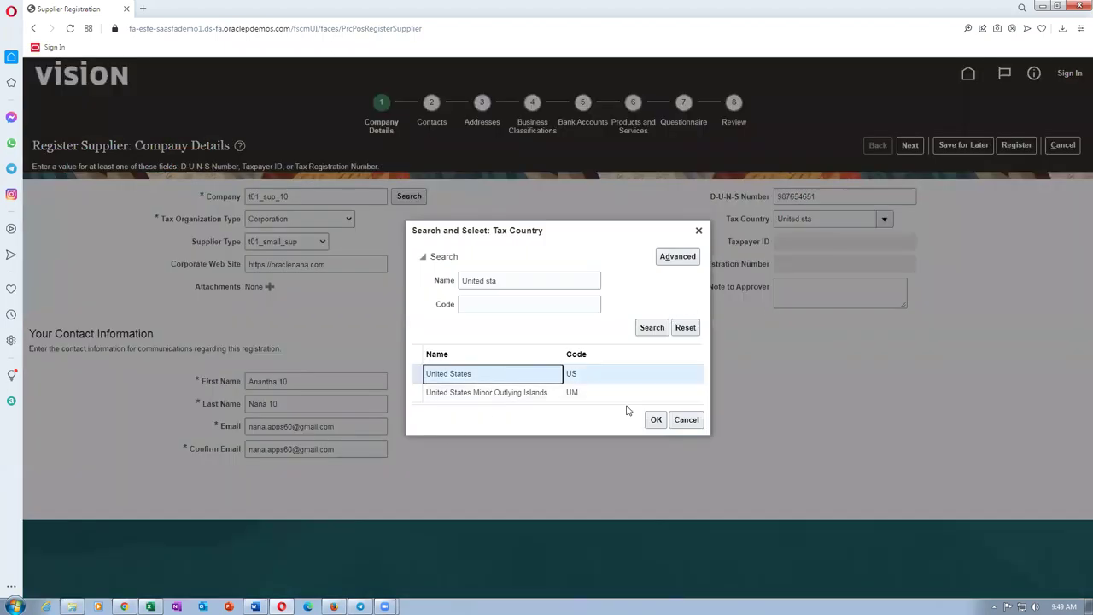
click(655, 419)
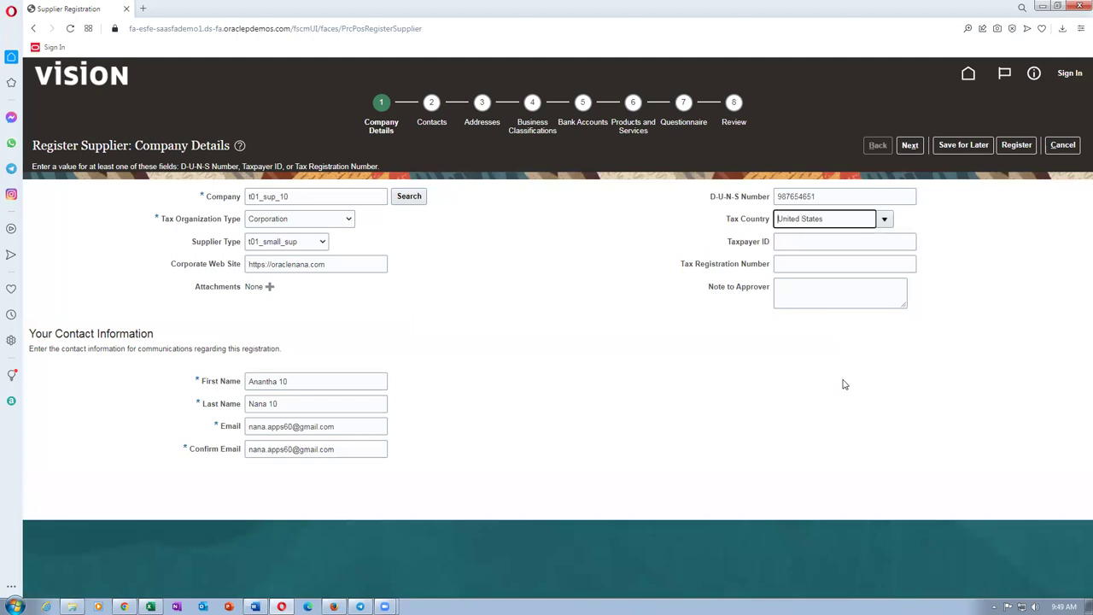
Step: Fill Taxpayer ID t01_123, Tax Registration t01_456 and approver note 'We are the best computer suppliers'
click(793, 240)
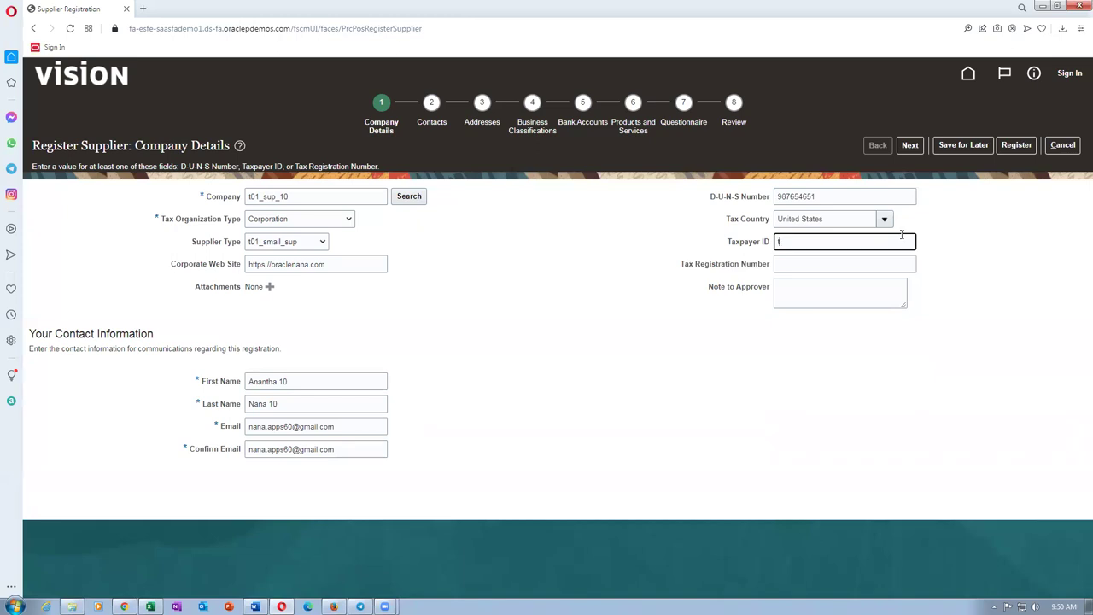
text(t01_123)
click(804, 262)
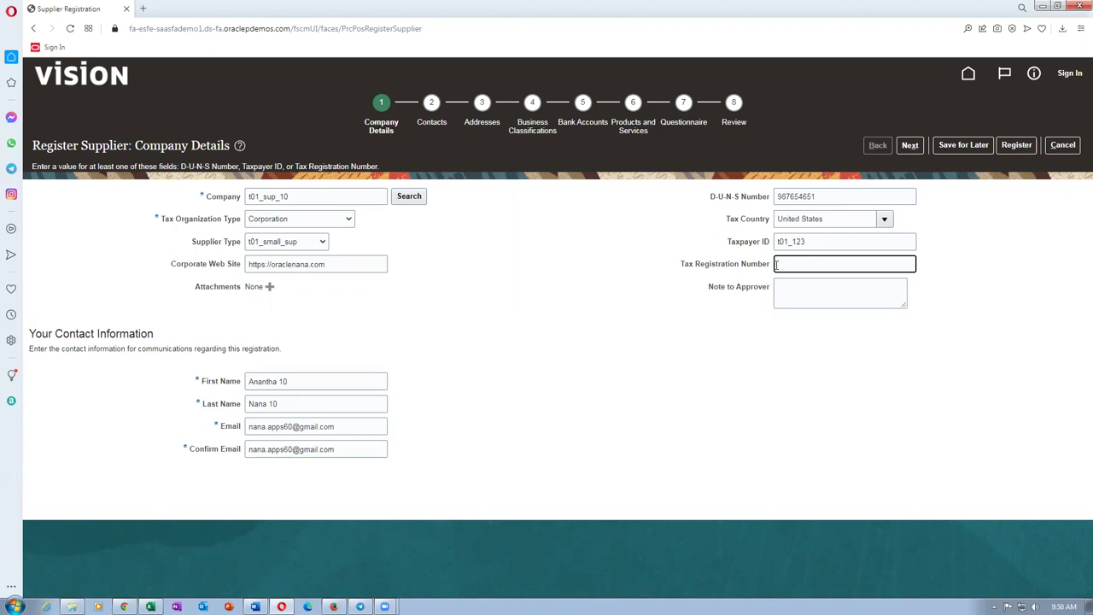
text(t01_456)
click(787, 291)
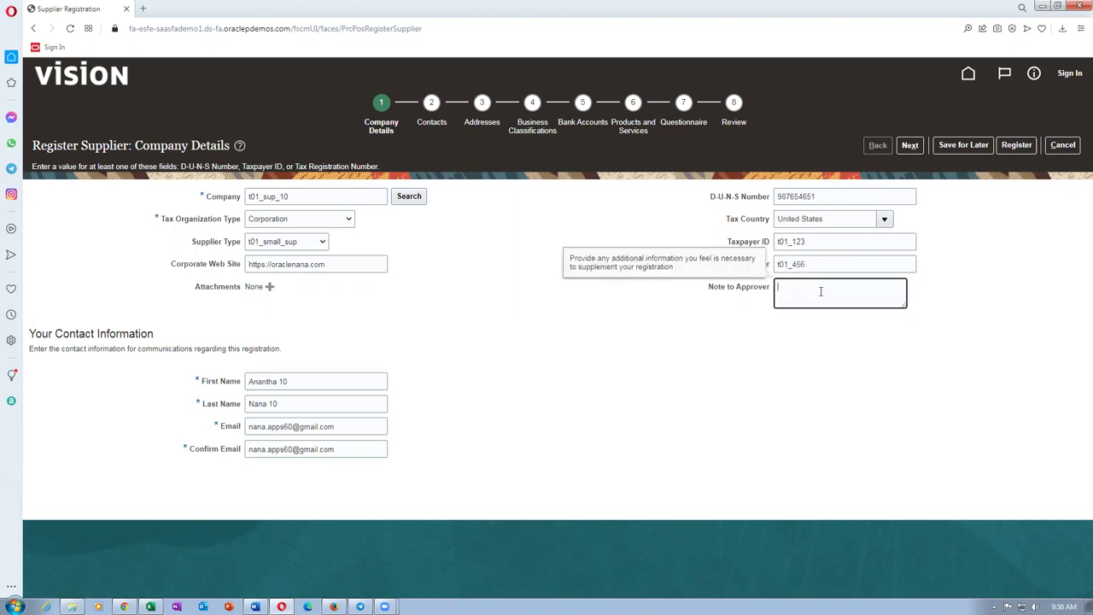
text(We are the best computer suppliers)
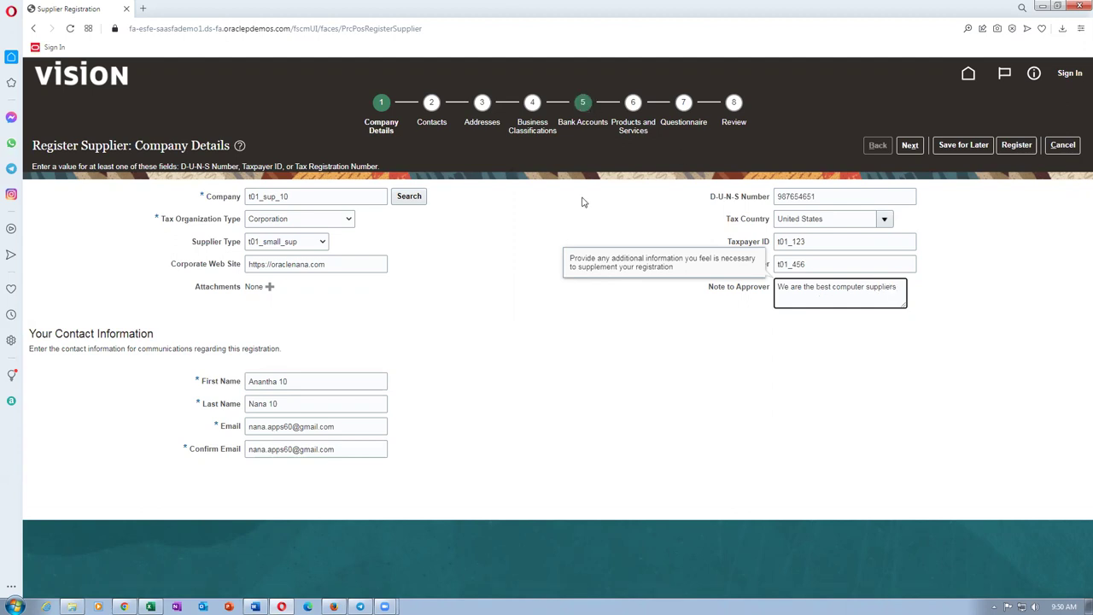
click(618, 350)
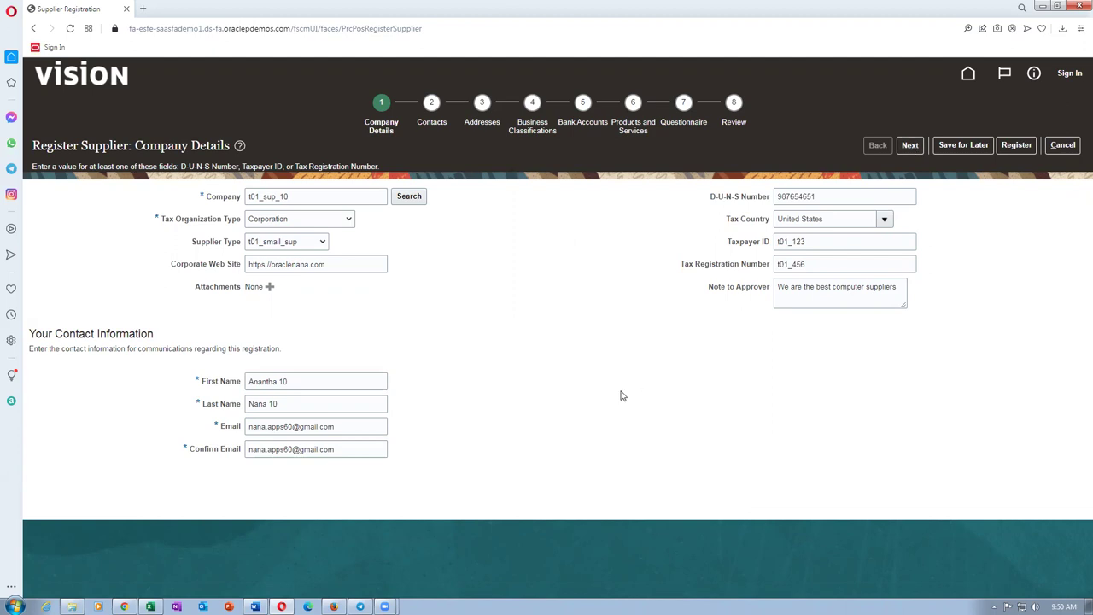
Step: Advance past Company Details and Contacts to Addresses and begin a new address
click(910, 147)
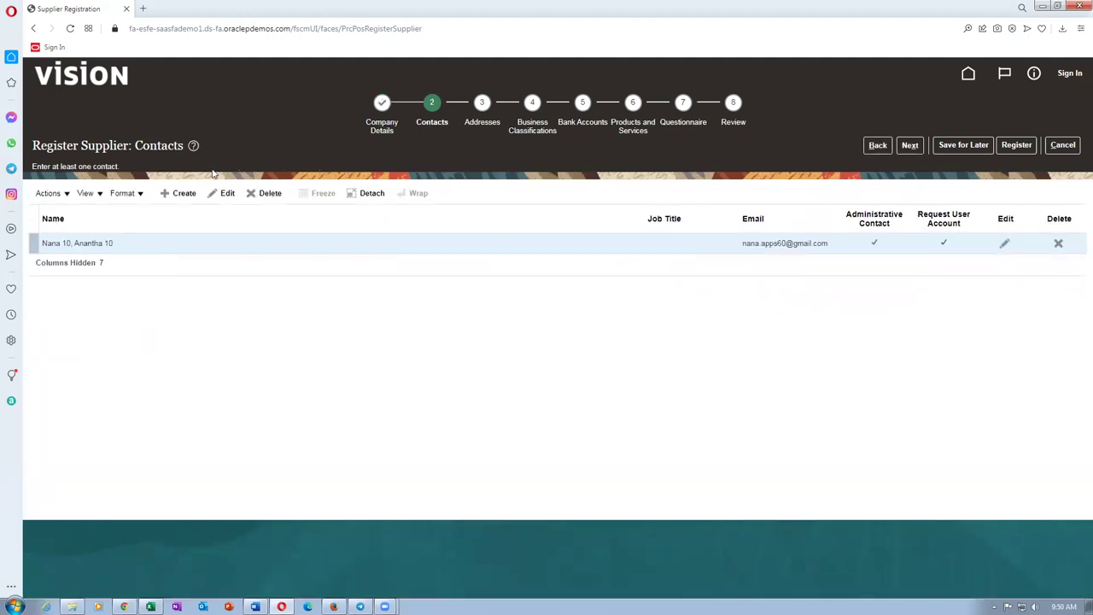
click(908, 145)
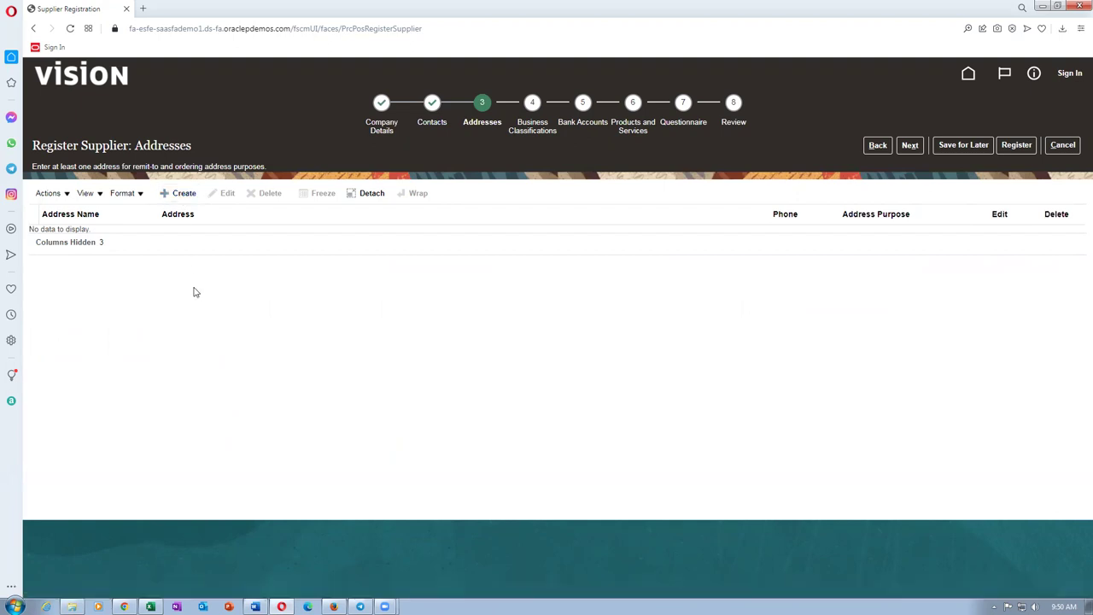
click(175, 195)
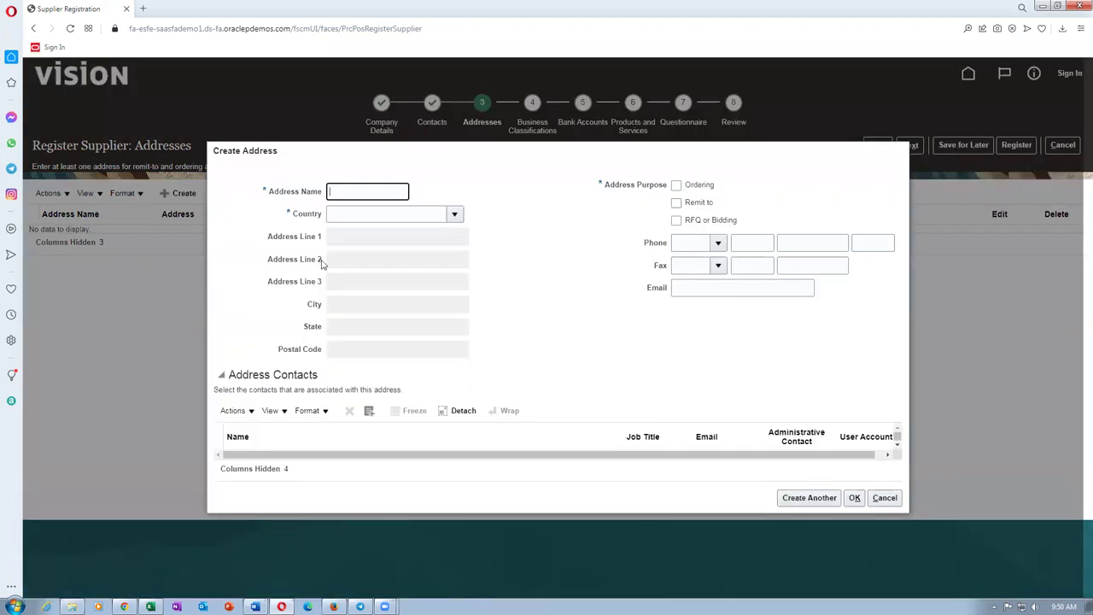
Step: Name the new address 't01_address nam' and set its country to United States
text(t01_address nam)
click(370, 213)
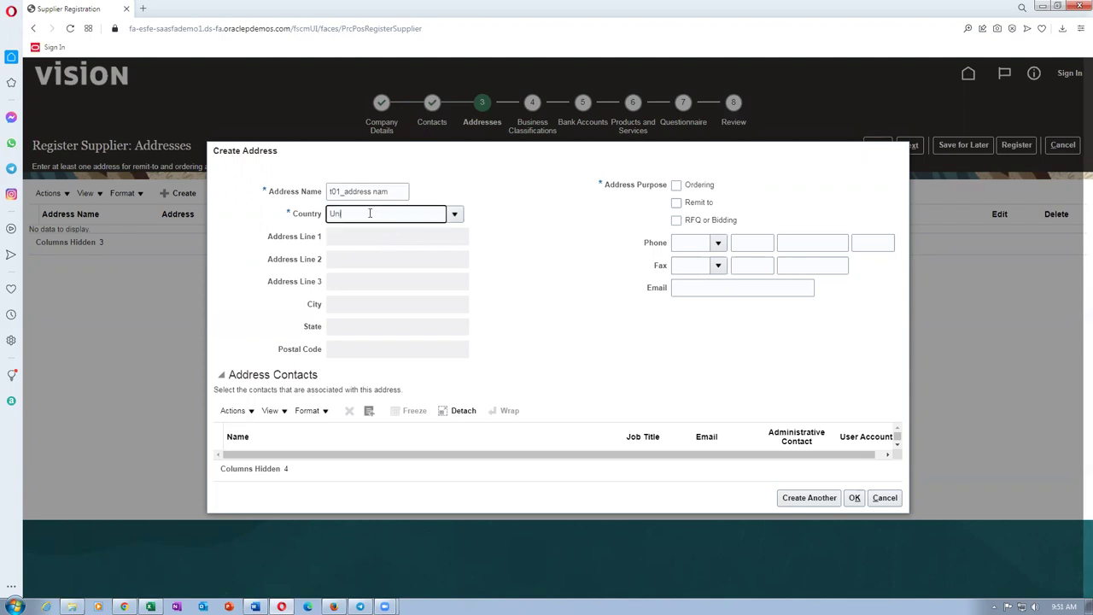
key(Tab)
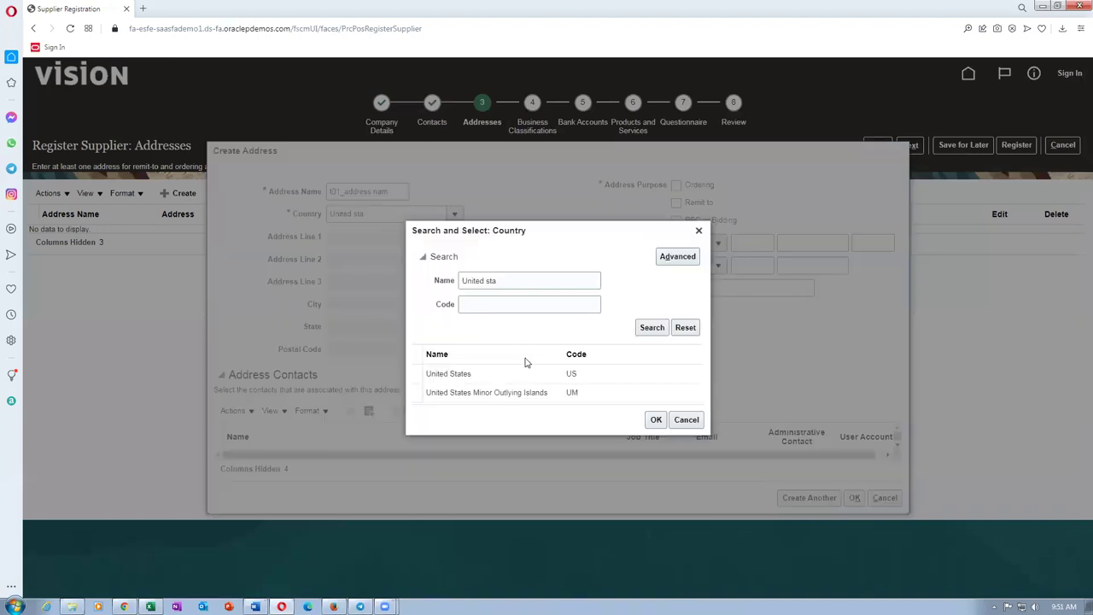
click(527, 373)
click(655, 419)
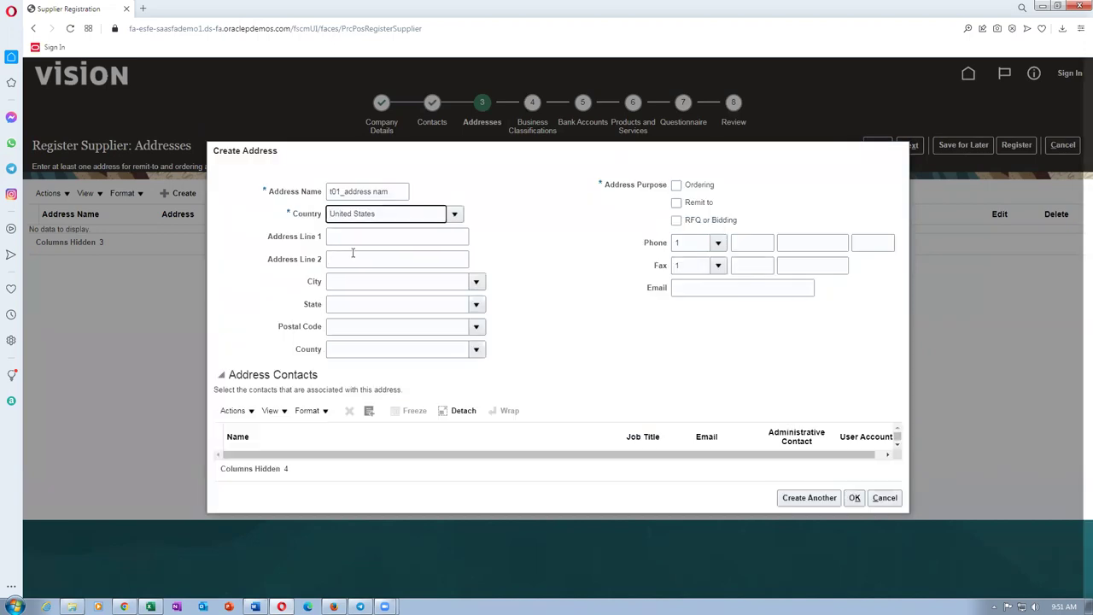
Step: Enter address line 't01 addr line 1' and look up postal code 10020
click(358, 239)
text(t01 addr line 1)
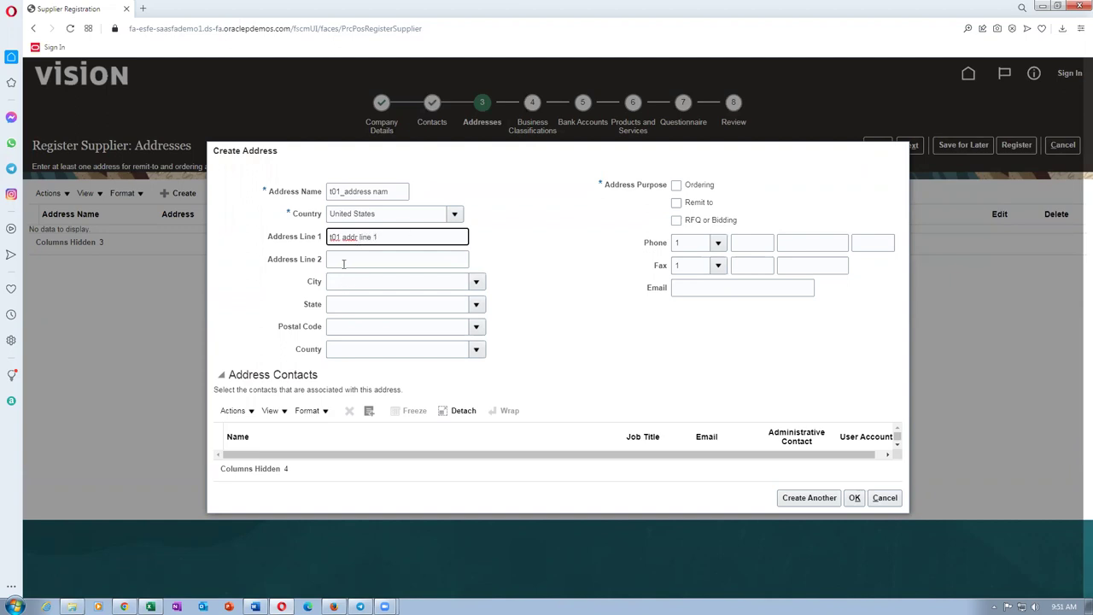
click(362, 326)
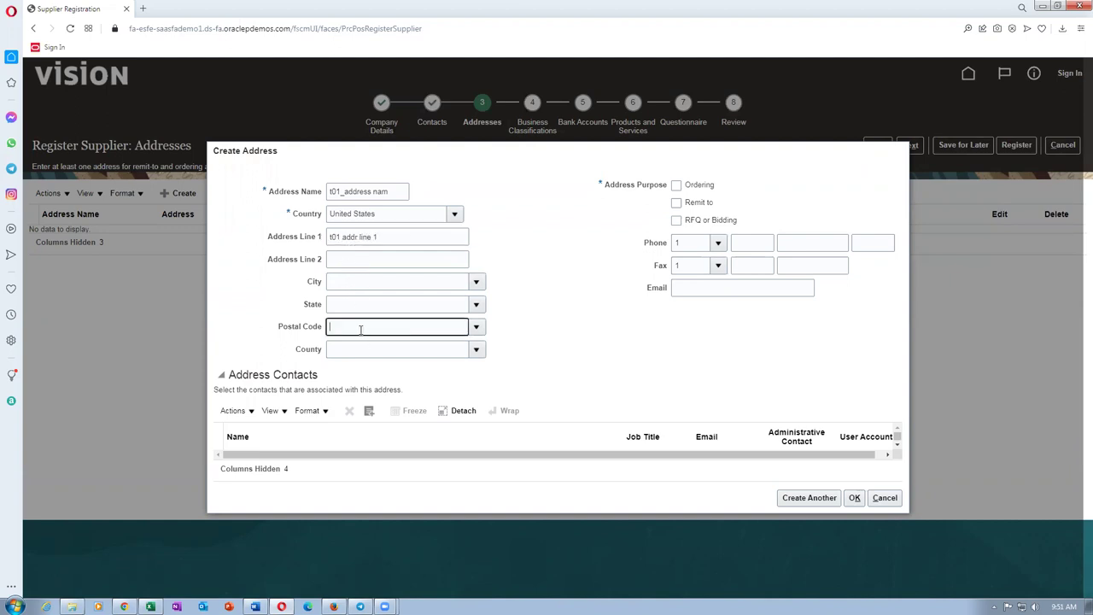
text(10020)
key(Tab)
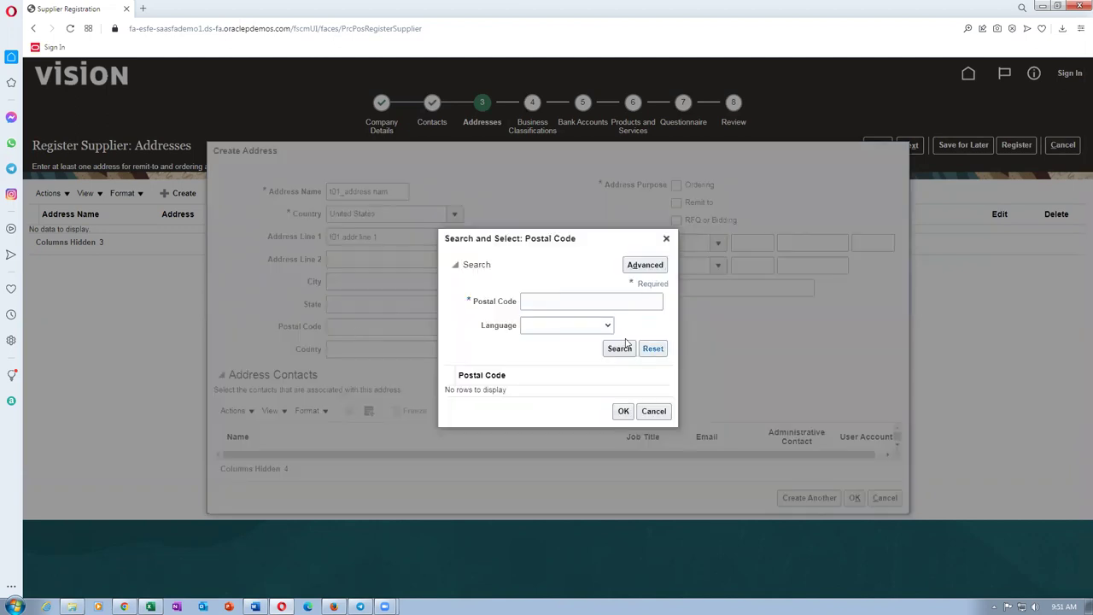
click(585, 302)
Step: Select postal code 10020 for Manhattan, New York, New York
text(10020)
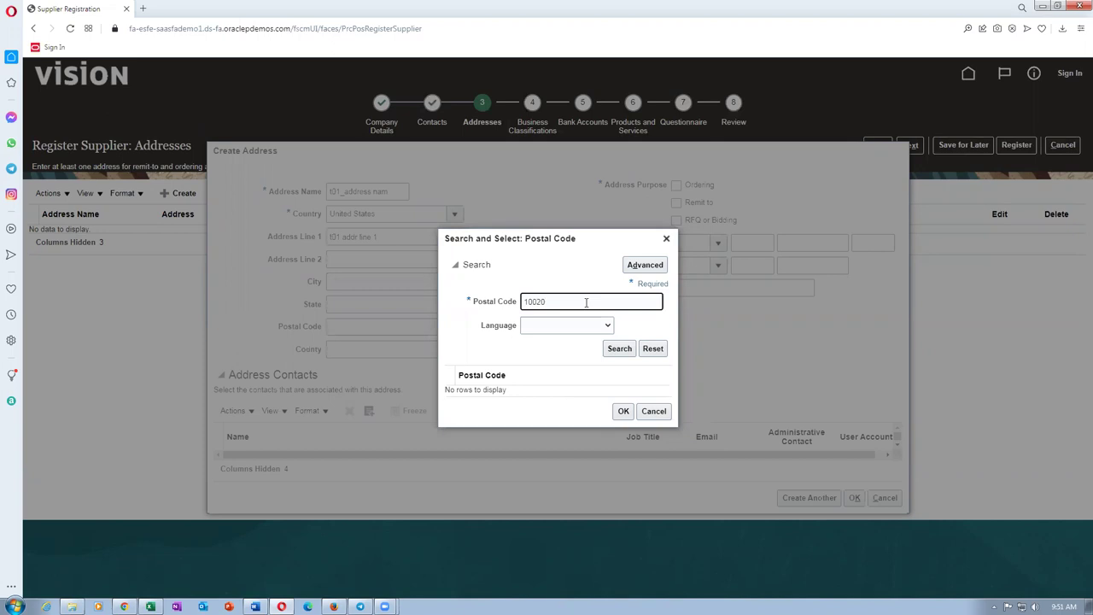
click(626, 348)
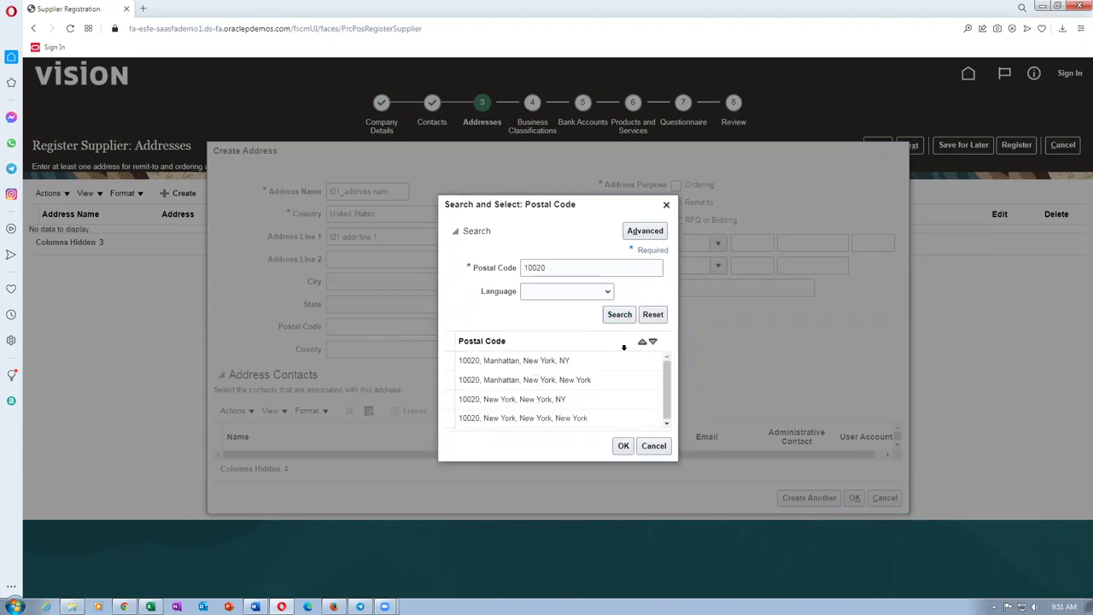
click(589, 380)
click(623, 445)
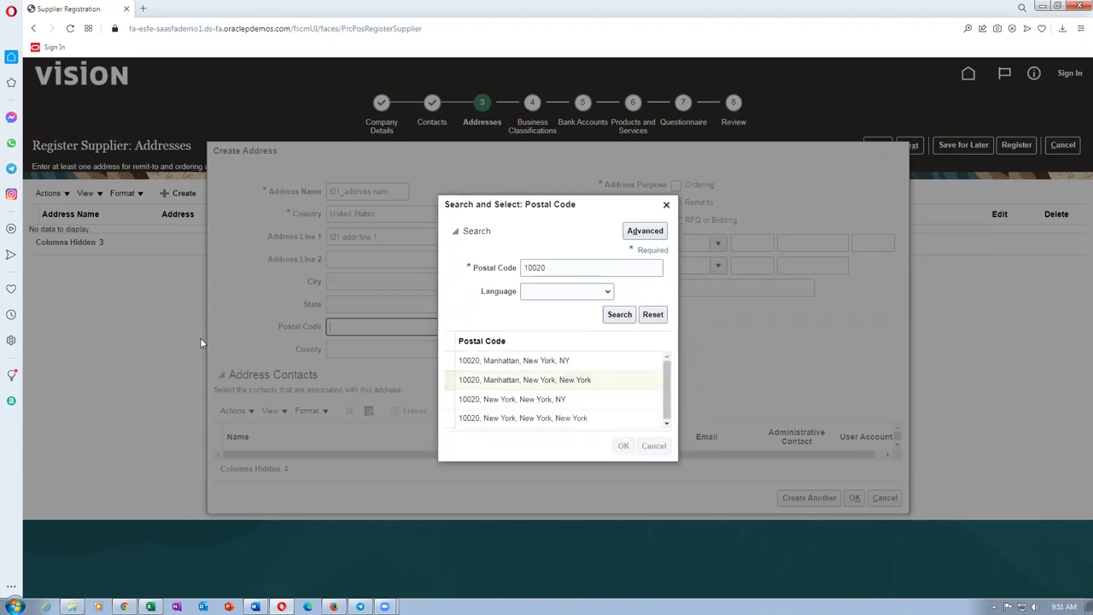
Step: Mark the address for Ordering and Remit to, and enter the location's e-mail address
click(676, 184)
click(676, 202)
click(686, 287)
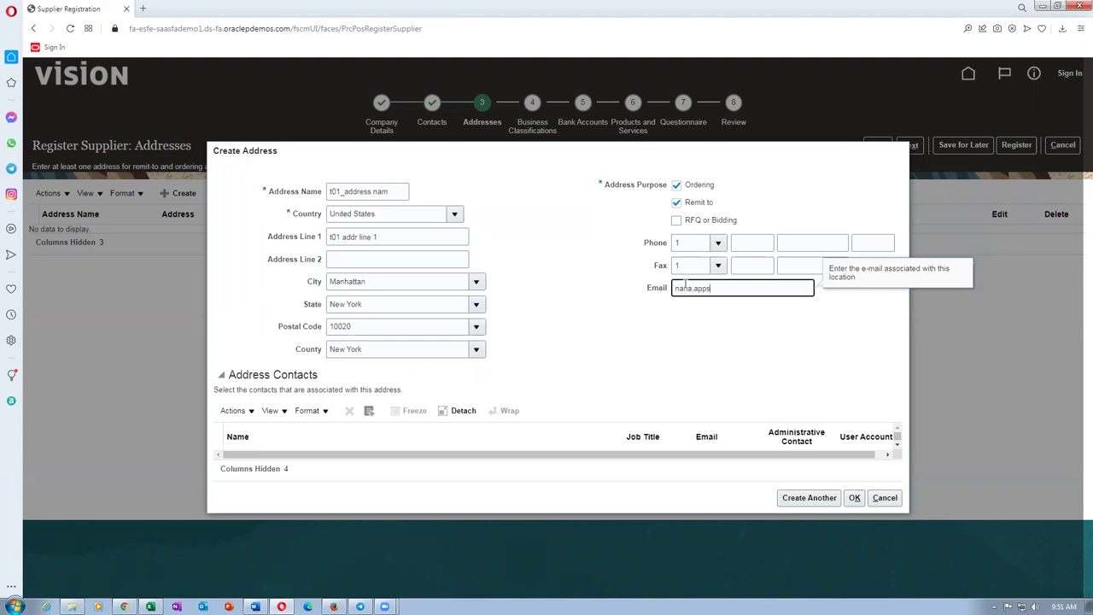
key(Tab)
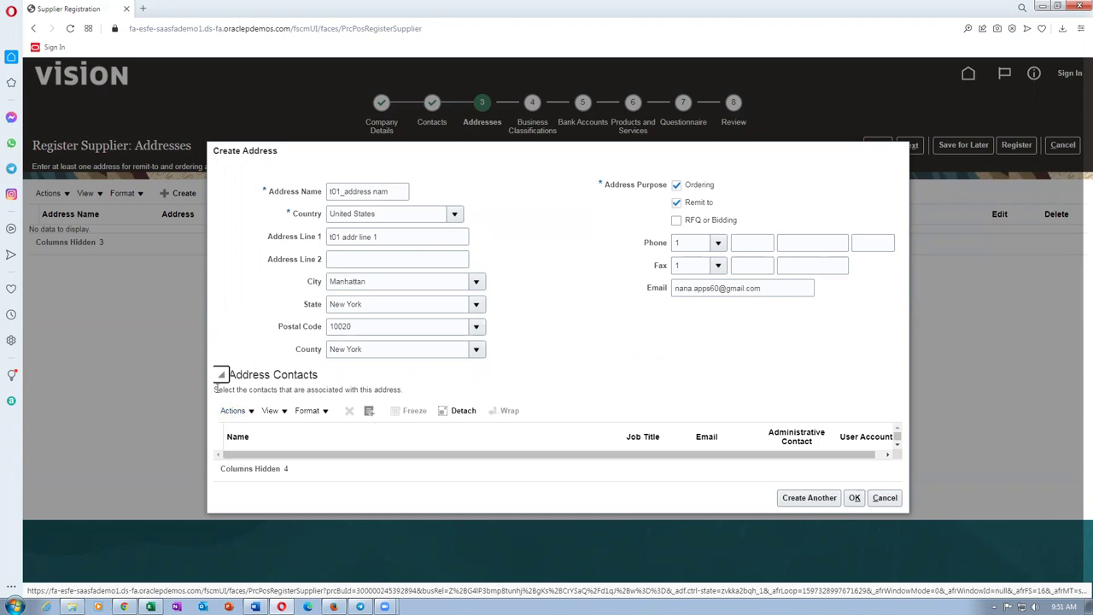
Step: Attach the supplier's registered contact to the address and save it to the Addresses list
click(234, 411)
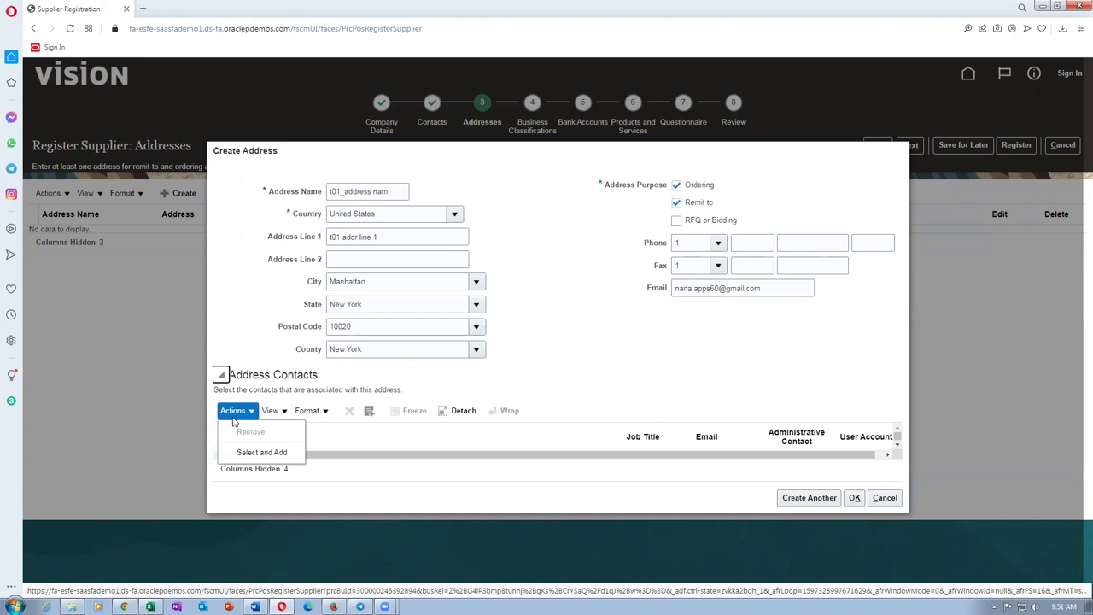
click(262, 452)
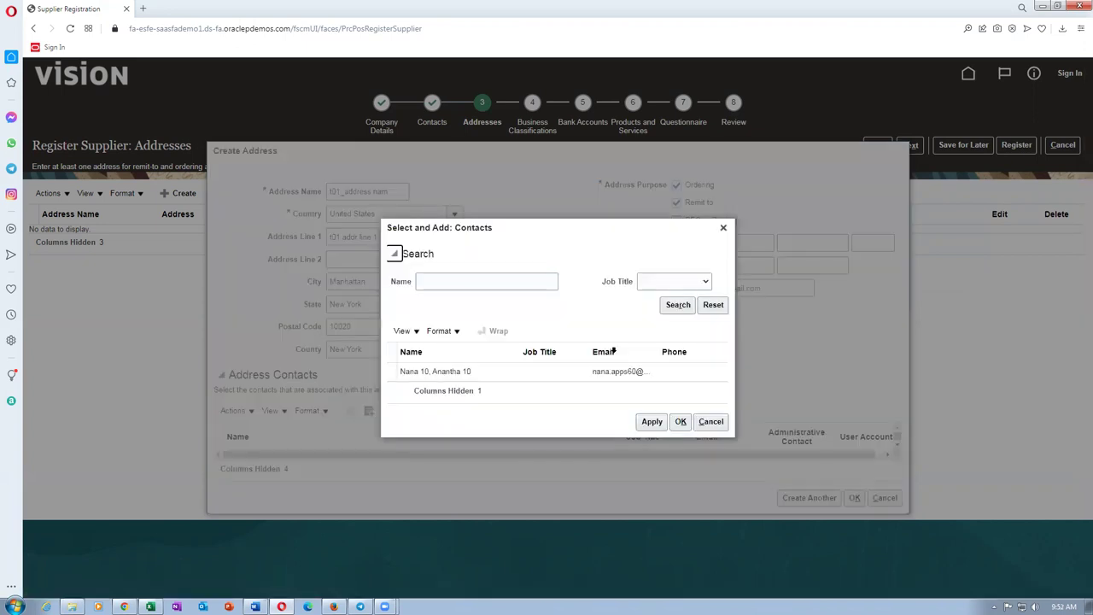
click(490, 372)
click(651, 422)
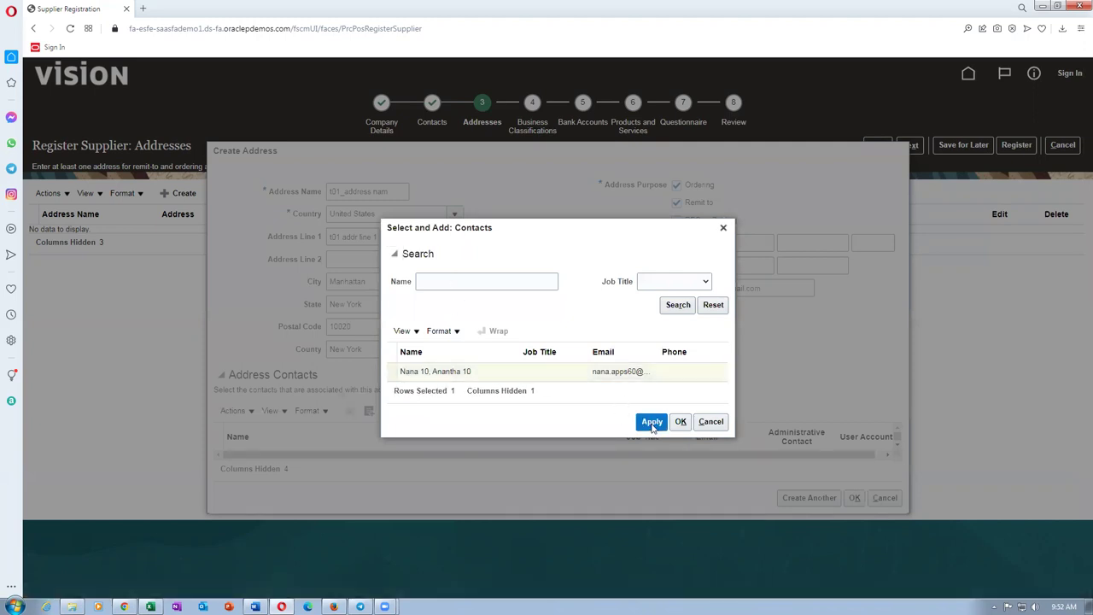
click(679, 421)
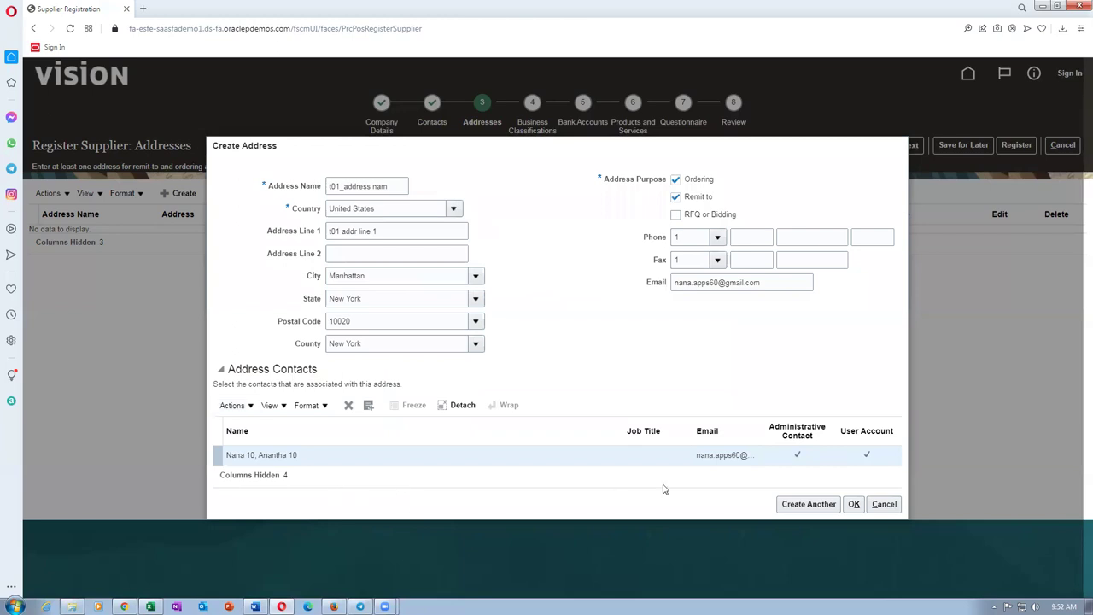
click(853, 504)
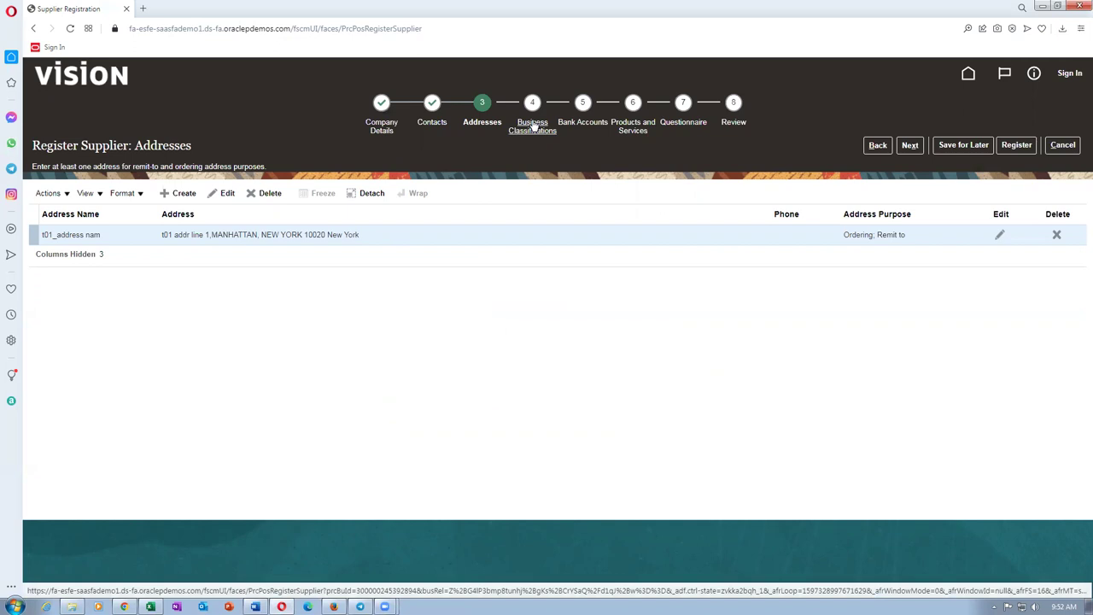
Step: Add a business classification row set to t01_women_owned
click(688, 126)
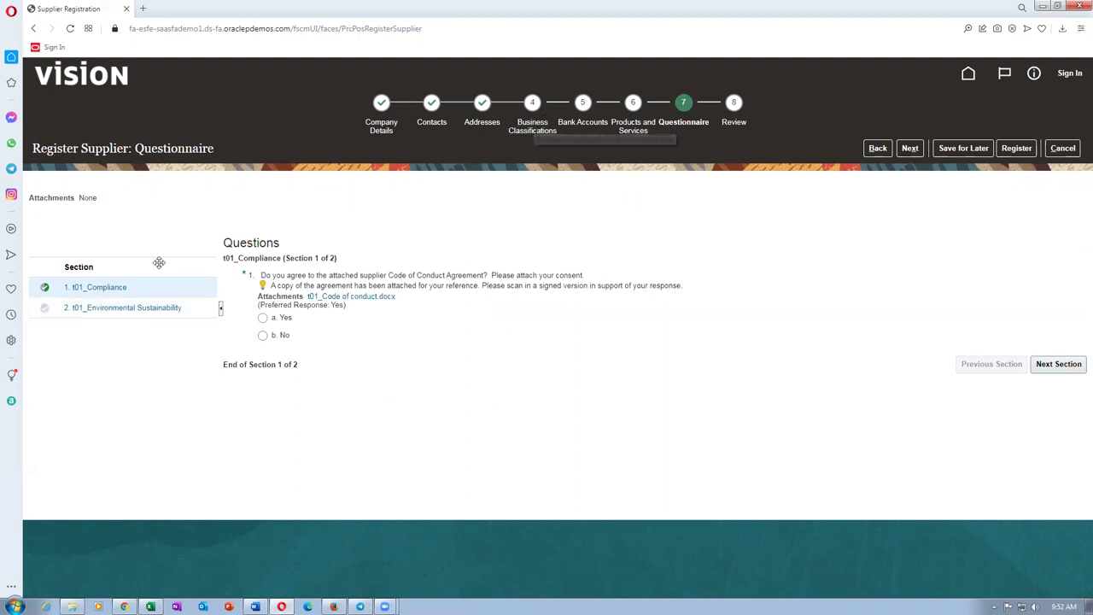
click(532, 133)
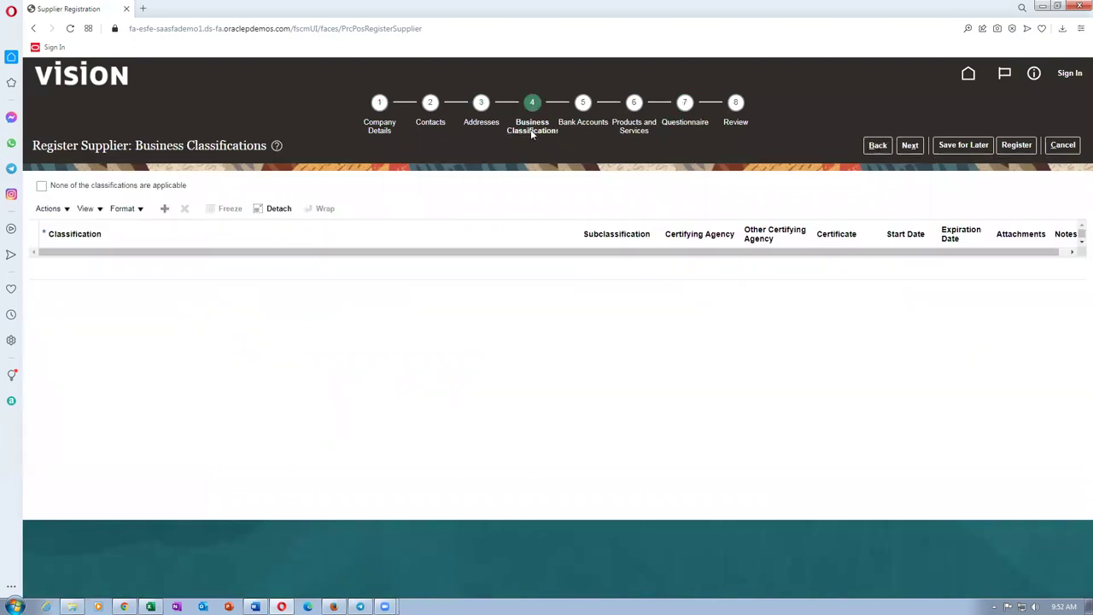
click(167, 210)
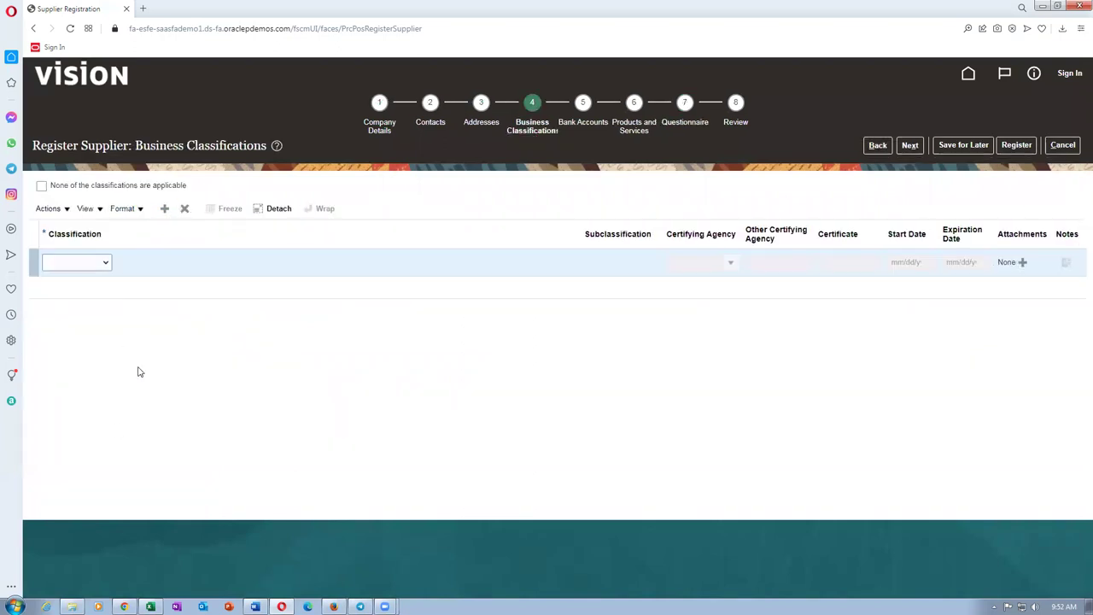
click(94, 267)
click(115, 380)
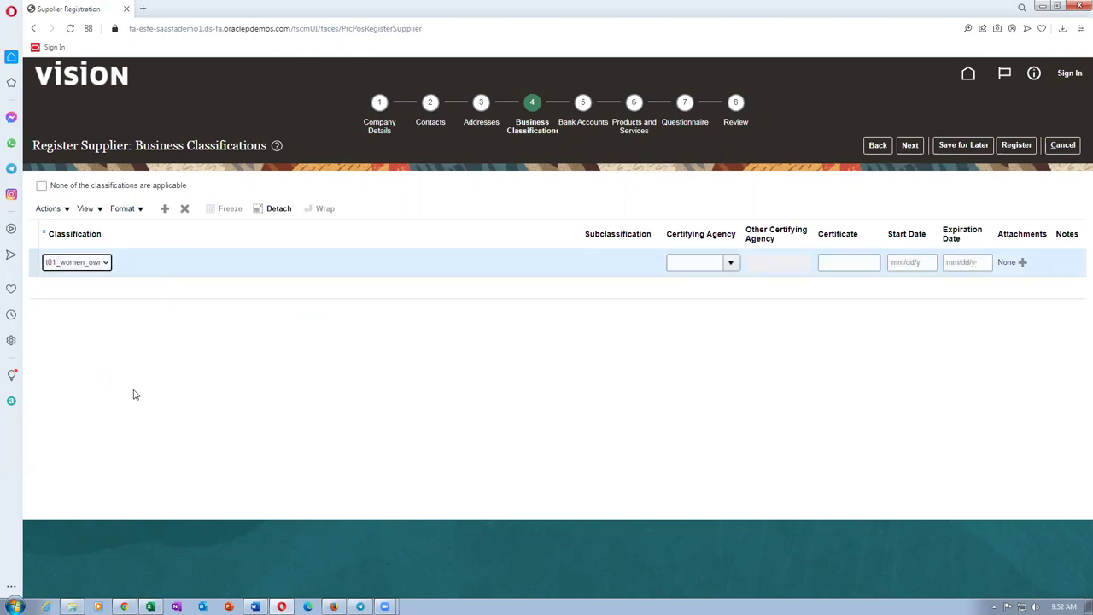
Step: Compare questionnaire sections for Hub Zone versus t01_women_owned, keeping t01_women_owned
click(686, 124)
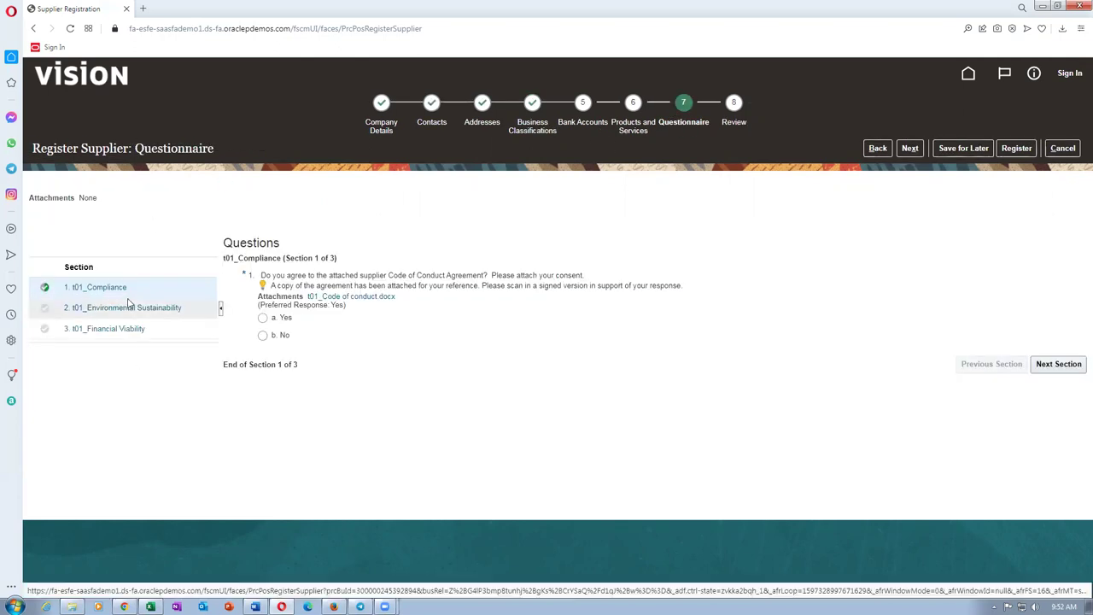
click(524, 134)
click(79, 269)
click(75, 283)
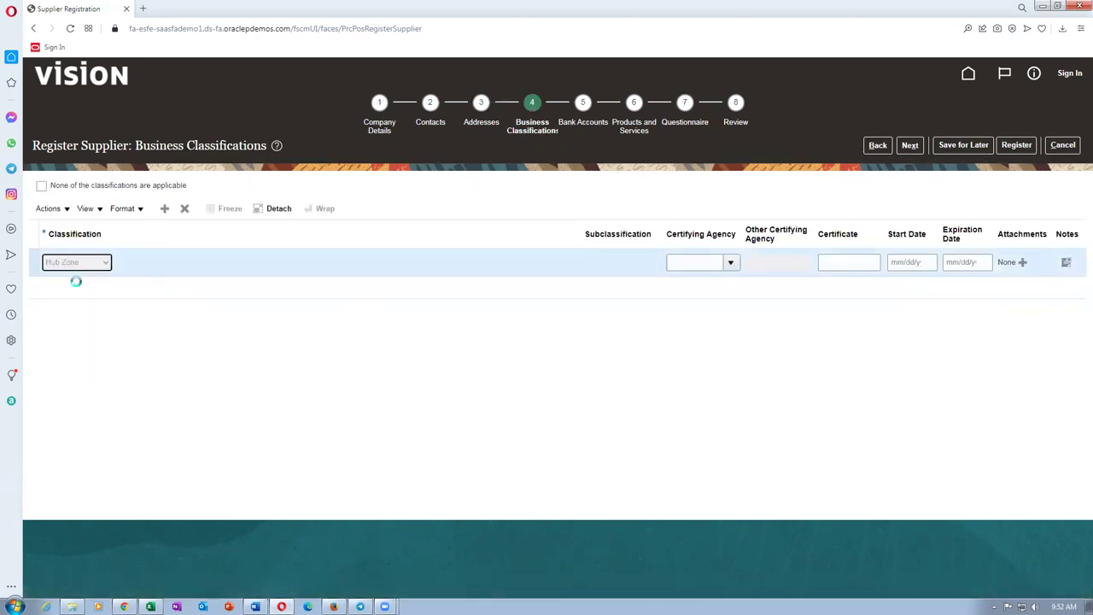
click(685, 125)
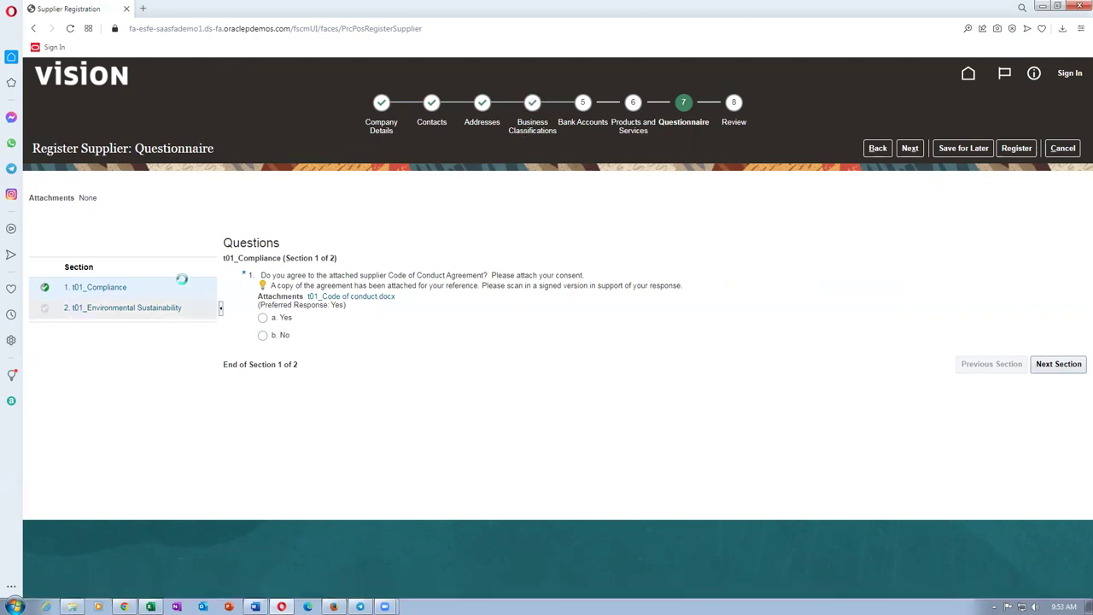
click(95, 263)
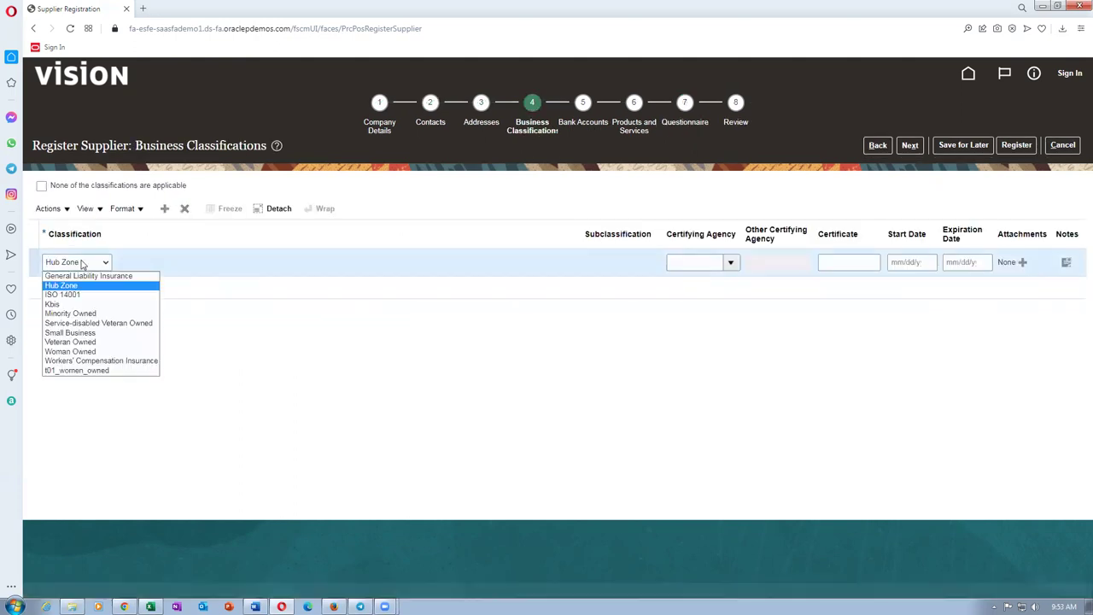
click(101, 373)
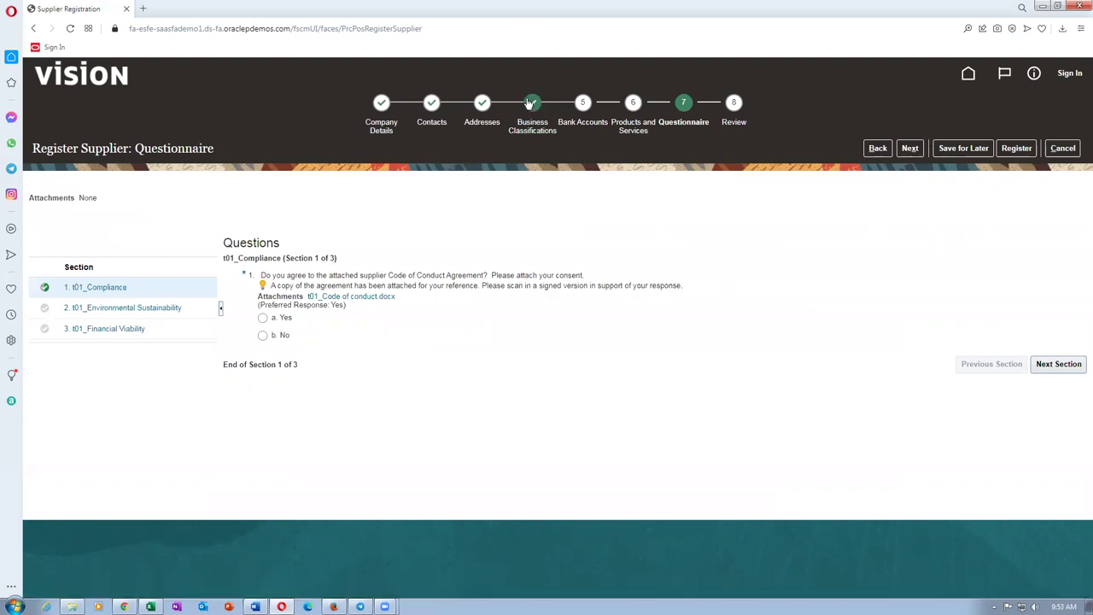
click(526, 134)
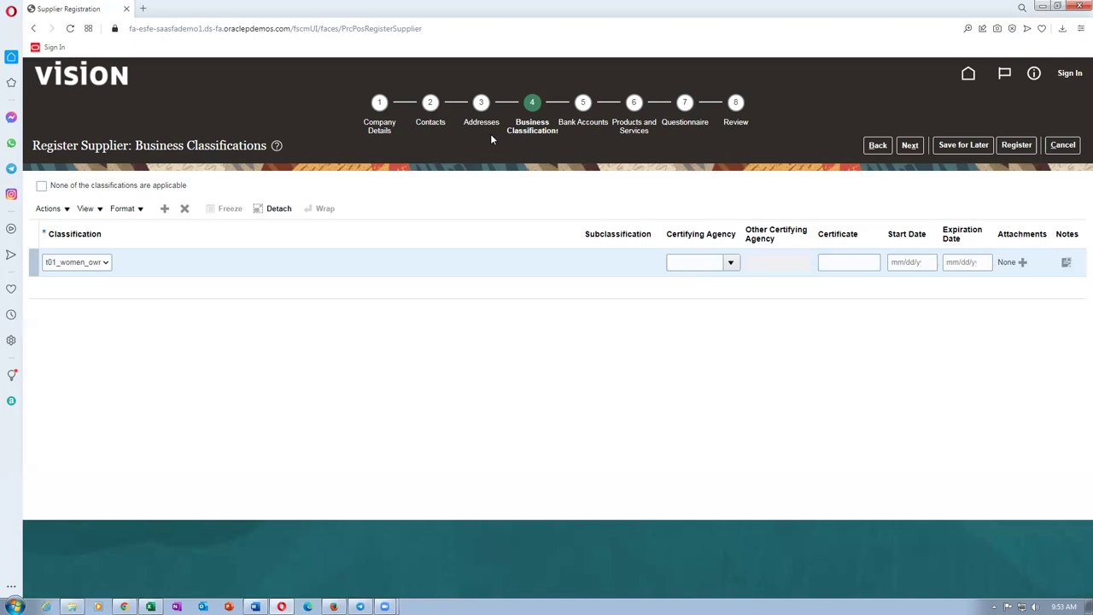
Step: Save the registration for later, acknowledge the emailed return-link confirmation, and switch to Gmail
click(969, 147)
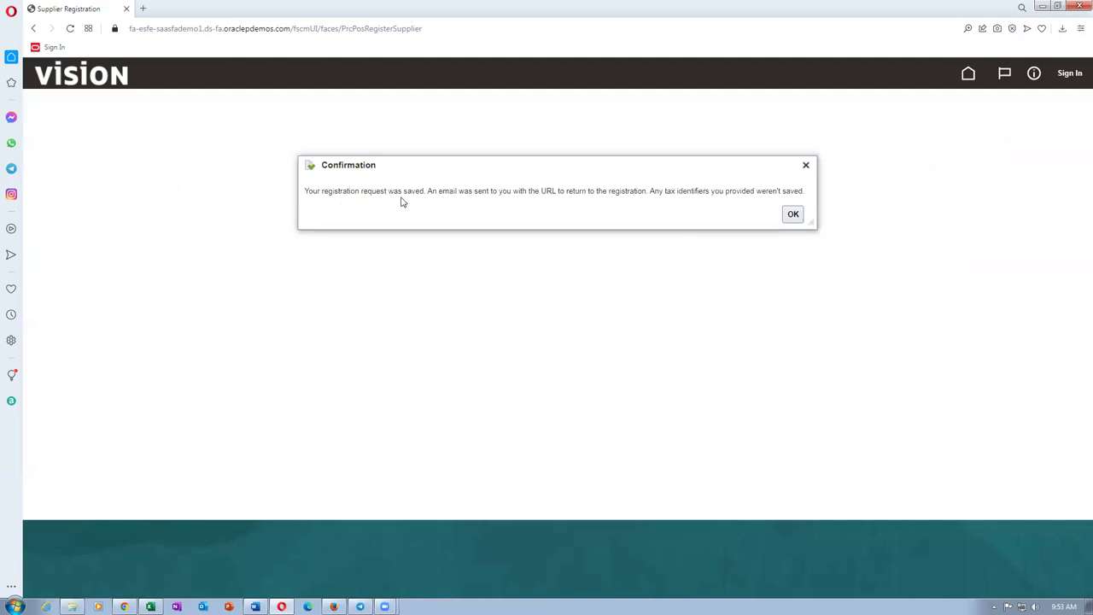
drag(436, 193, 624, 187)
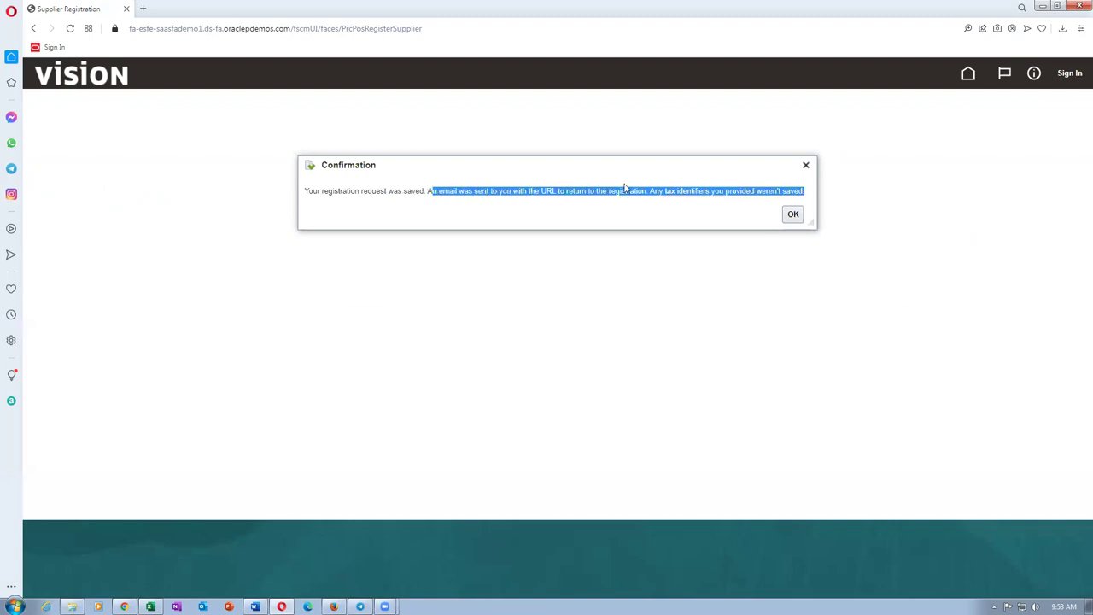
click(692, 208)
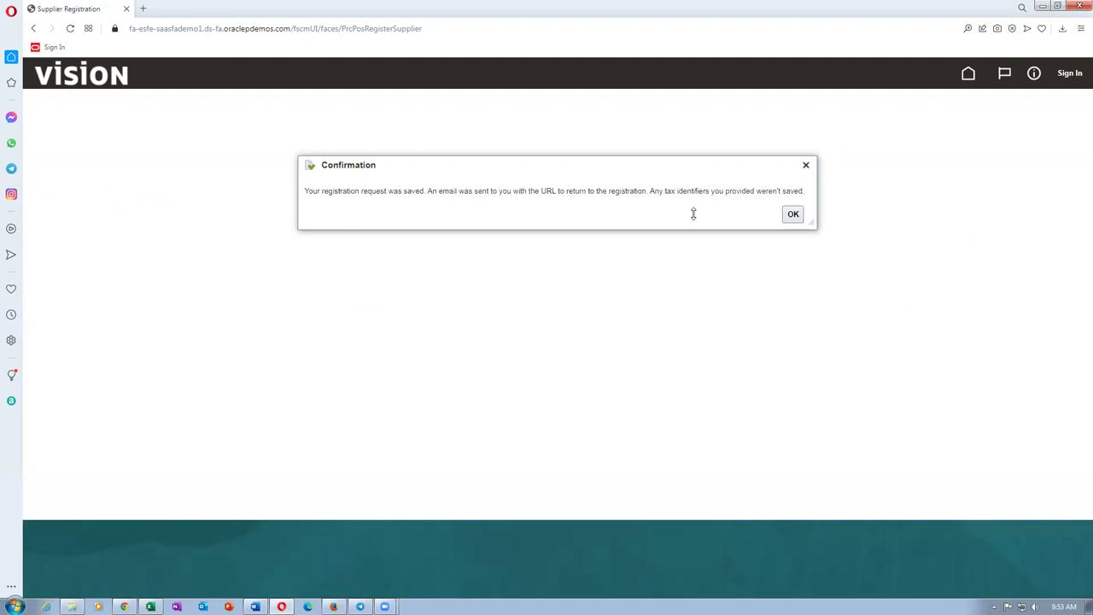
drag(654, 192, 720, 199)
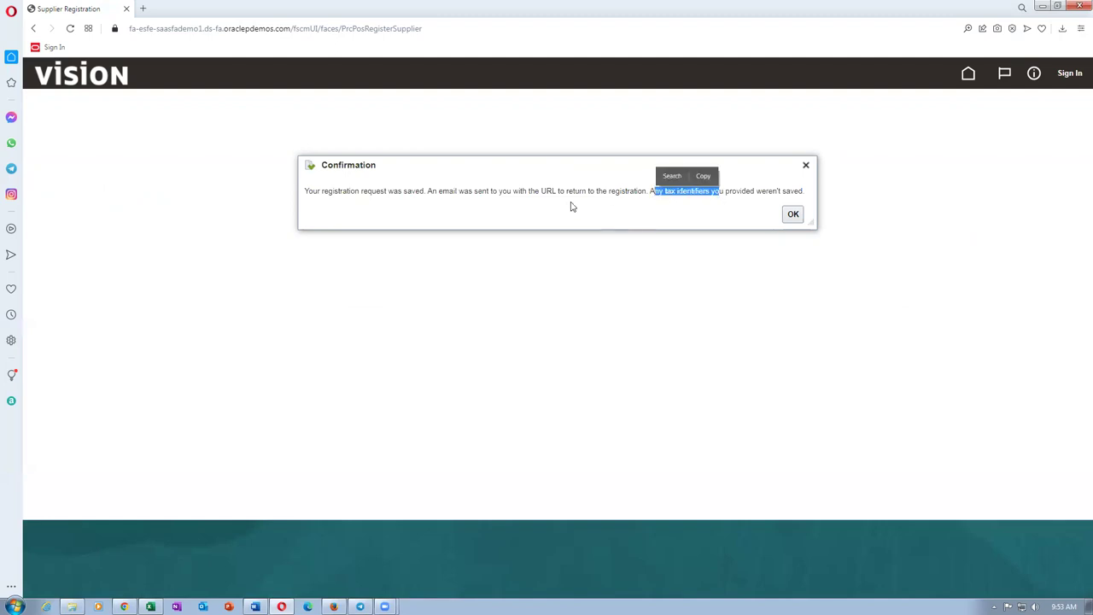
click(622, 209)
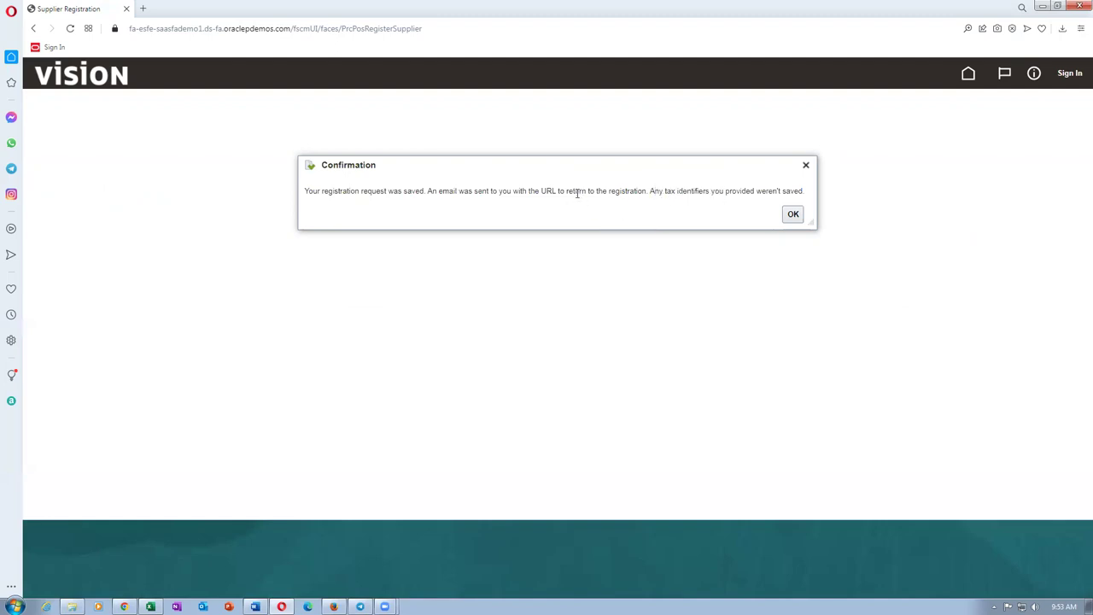
click(793, 216)
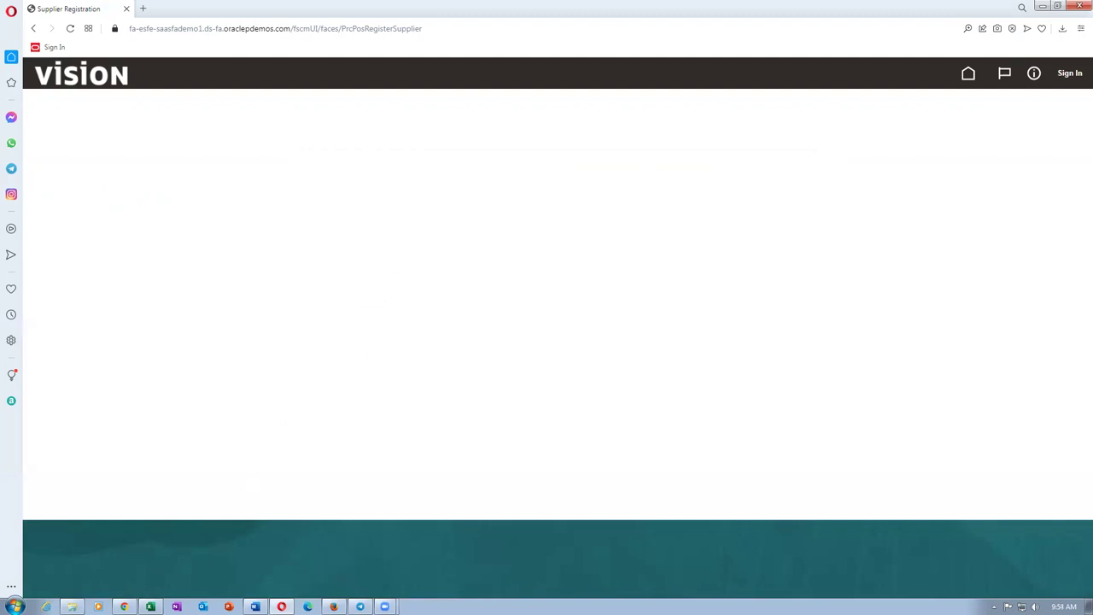
click(124, 606)
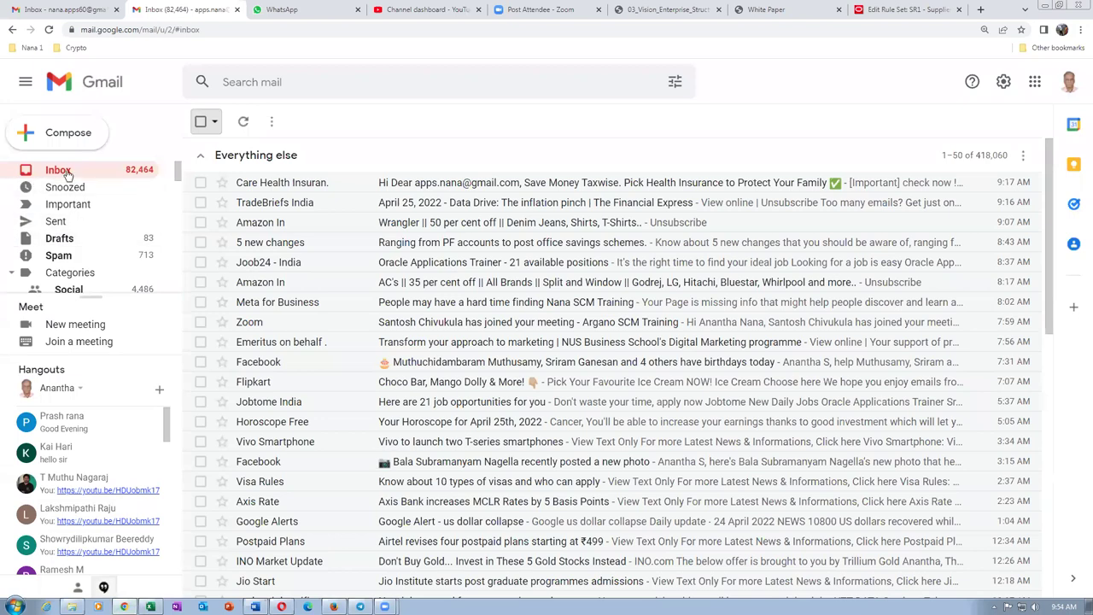
Step: Show the other account's Primary inbox, close Opera's Supplier Registration tab, and return to Gmail
click(68, 9)
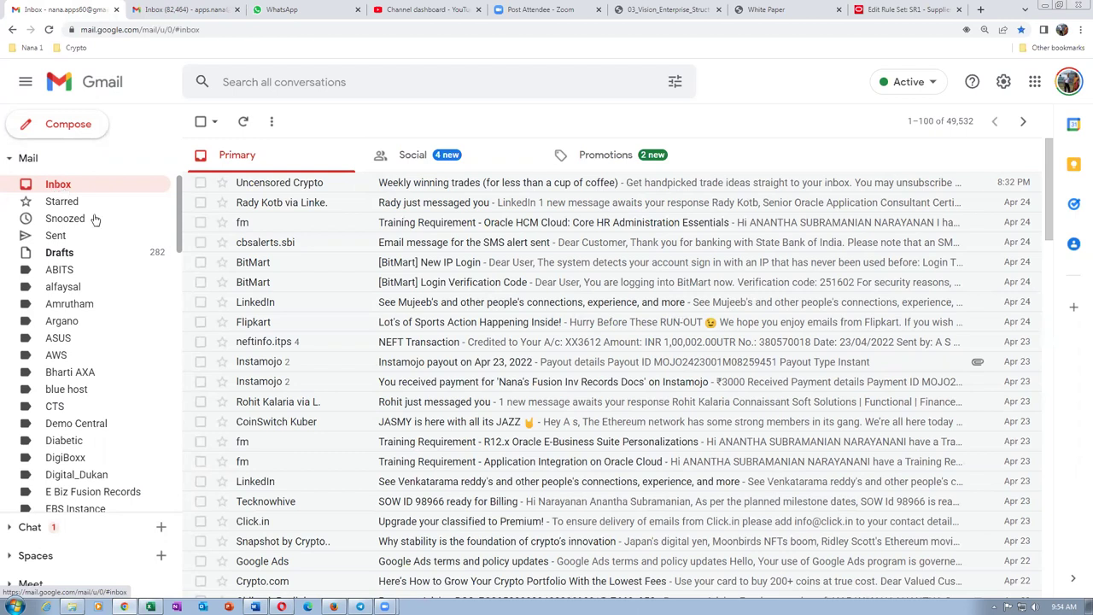
click(281, 607)
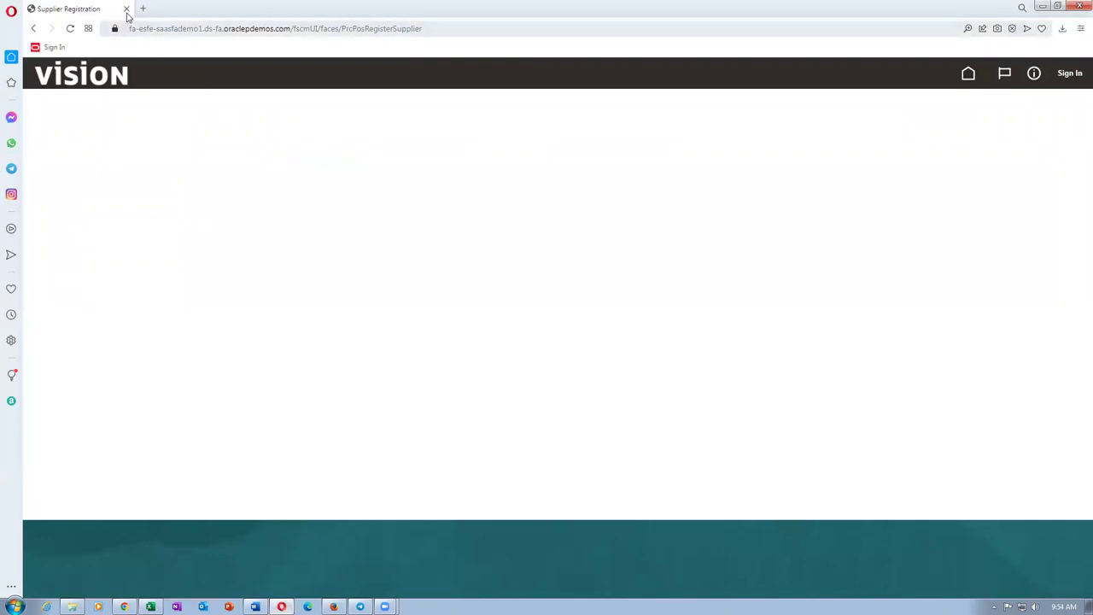
click(127, 9)
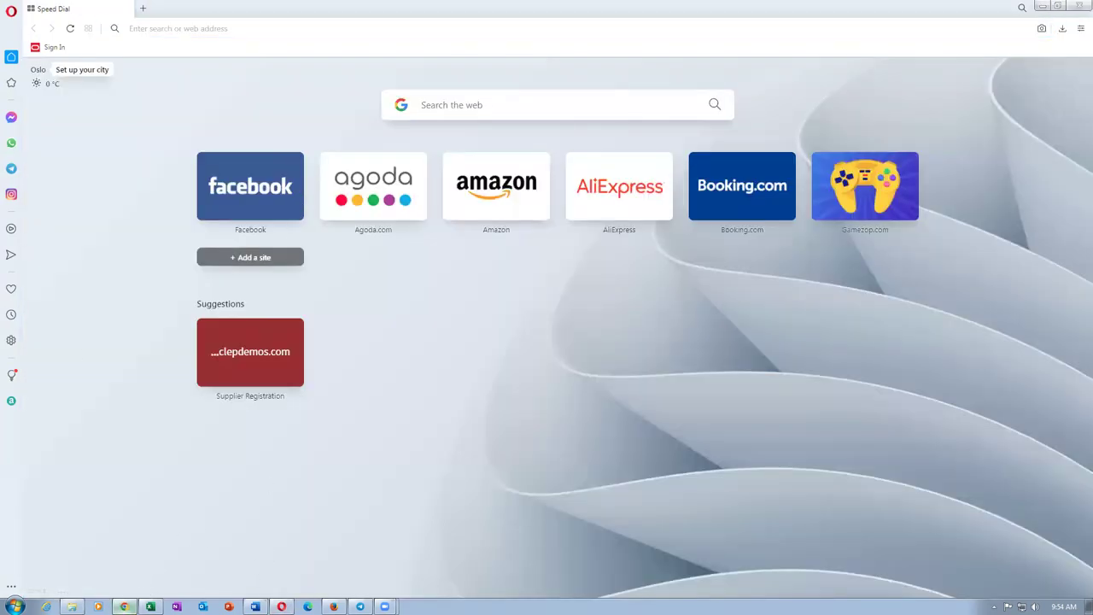
click(124, 606)
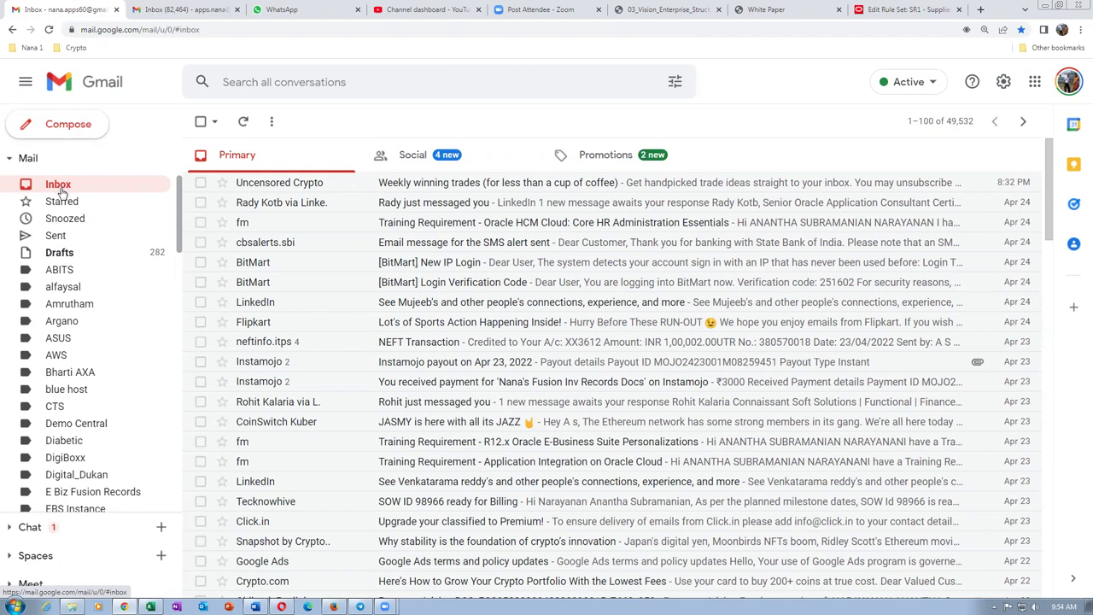
Step: Check the inbox and sent mail, glancing at the Oracle HCM training requirement email
click(59, 193)
click(61, 238)
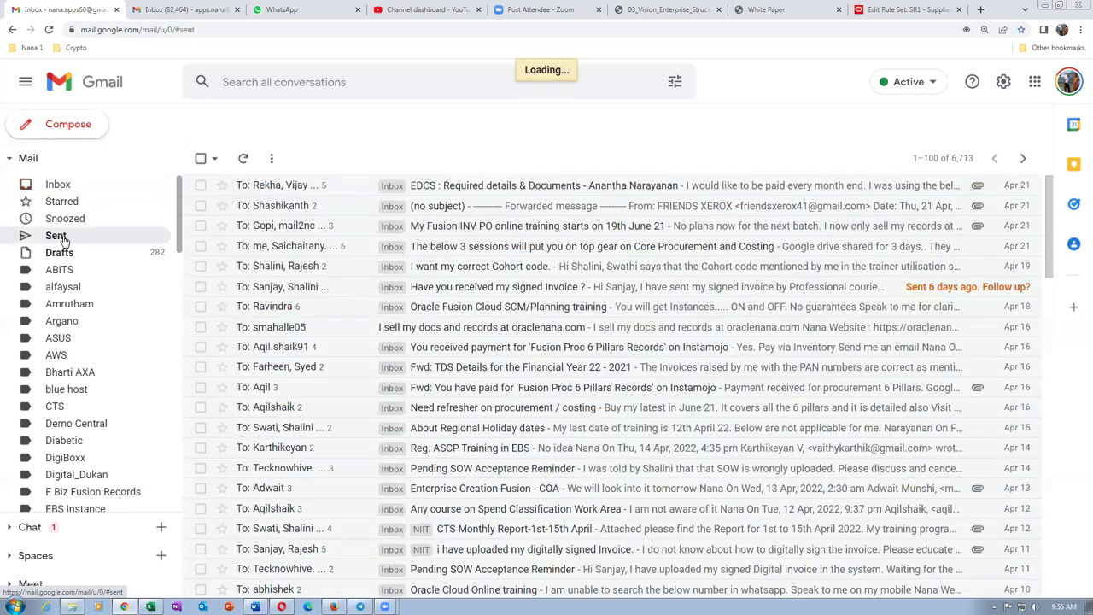
click(71, 187)
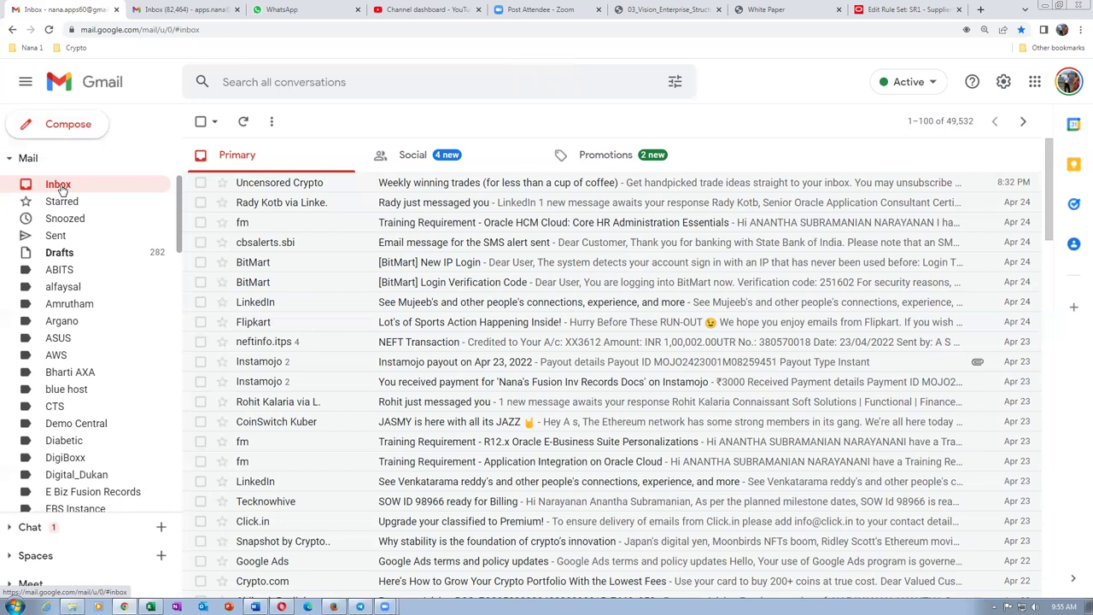
click(525, 224)
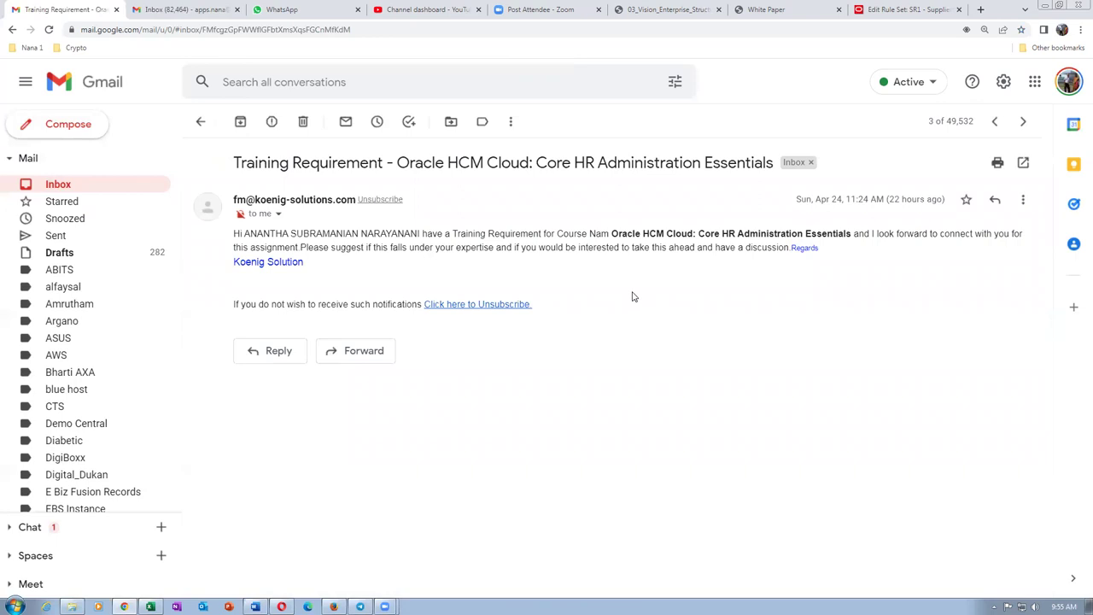
click(60, 186)
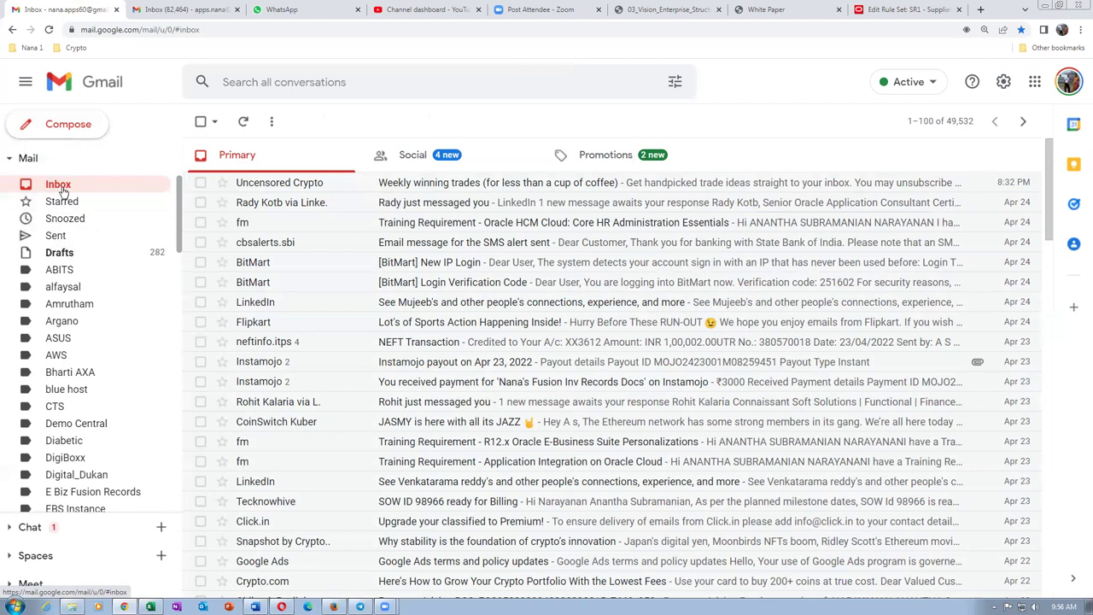
Step: Open the new Supplier Registration Request Was Saved email and select its THANVI ENTERPRISE (t01_business_unit) heading
click(62, 191)
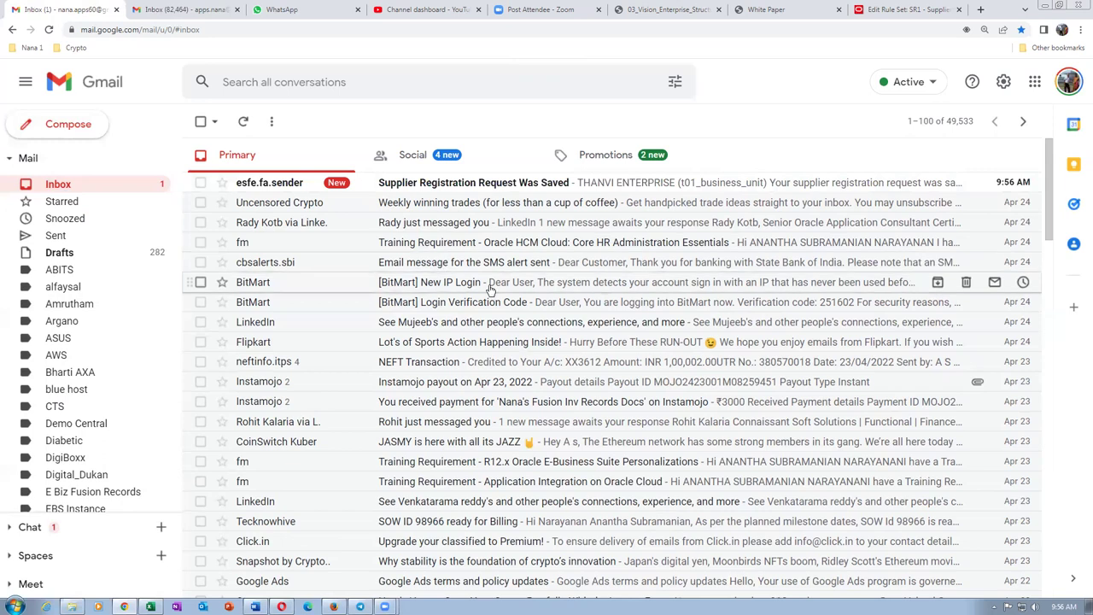
click(492, 188)
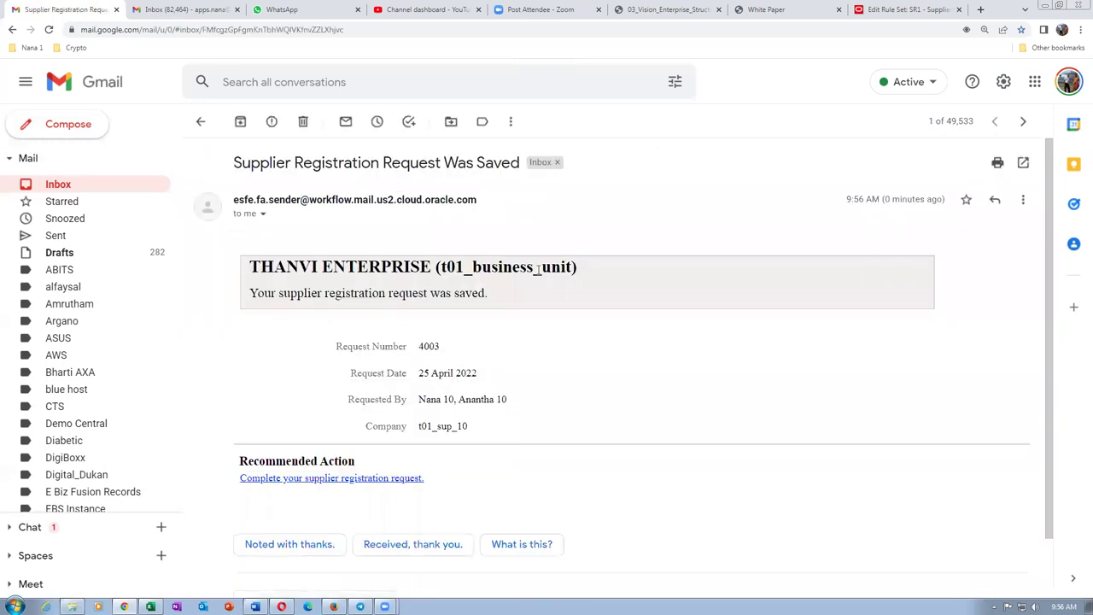
drag(252, 266, 591, 277)
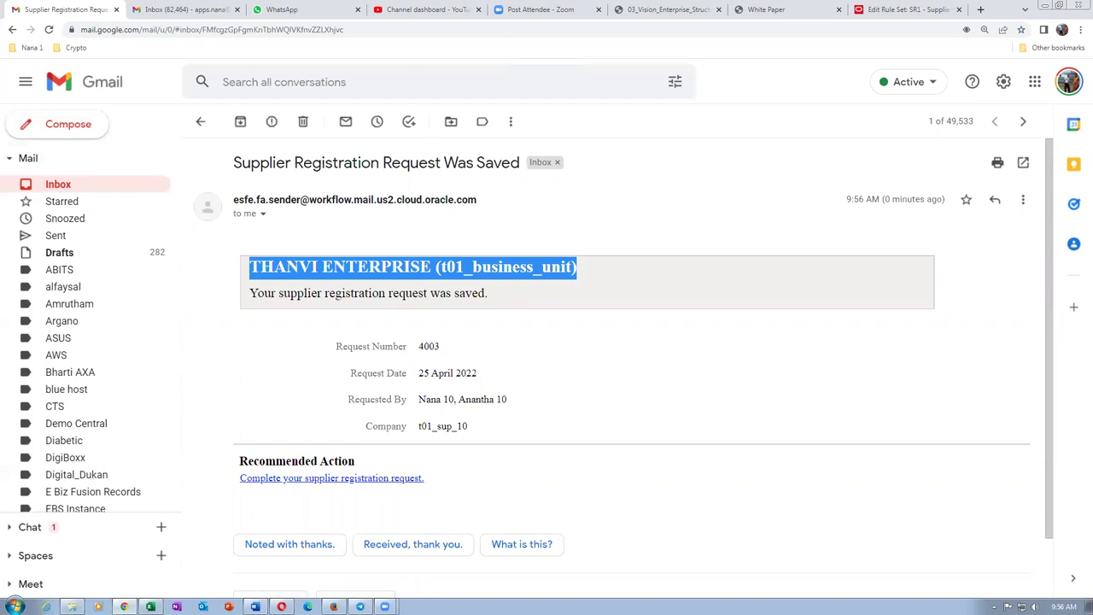
click(333, 607)
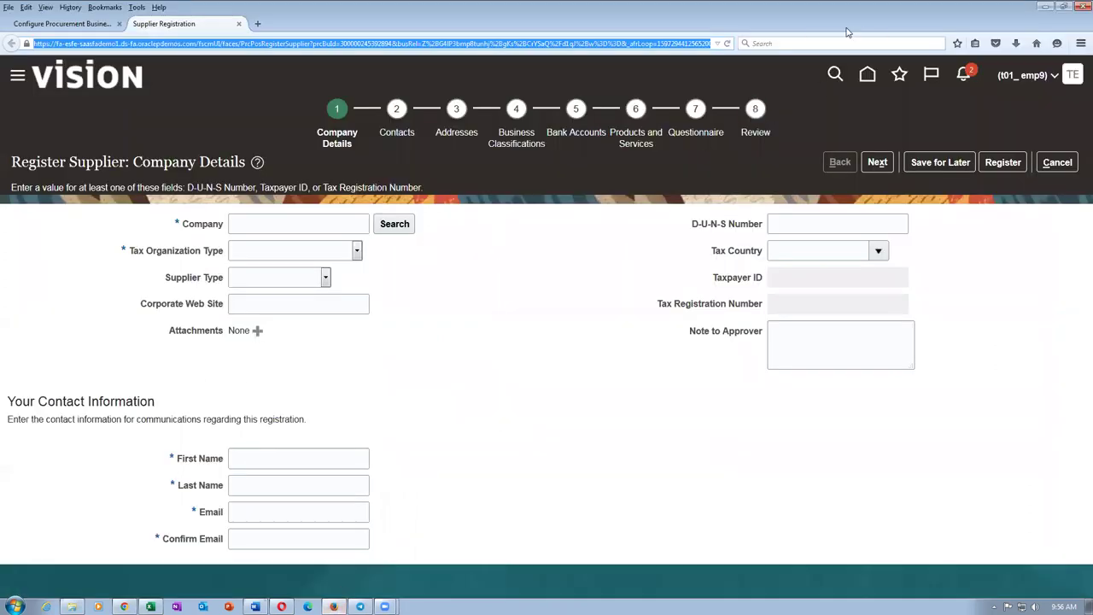
Step: Cancel the supplier registration and go to the Setup and Maintenance task search
click(1063, 168)
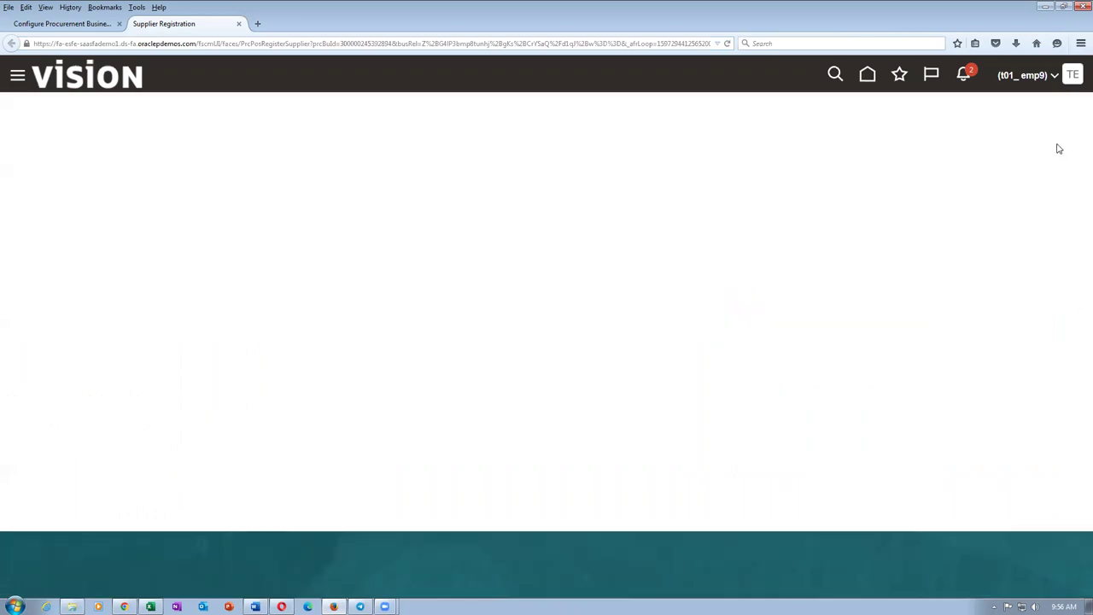
click(1035, 79)
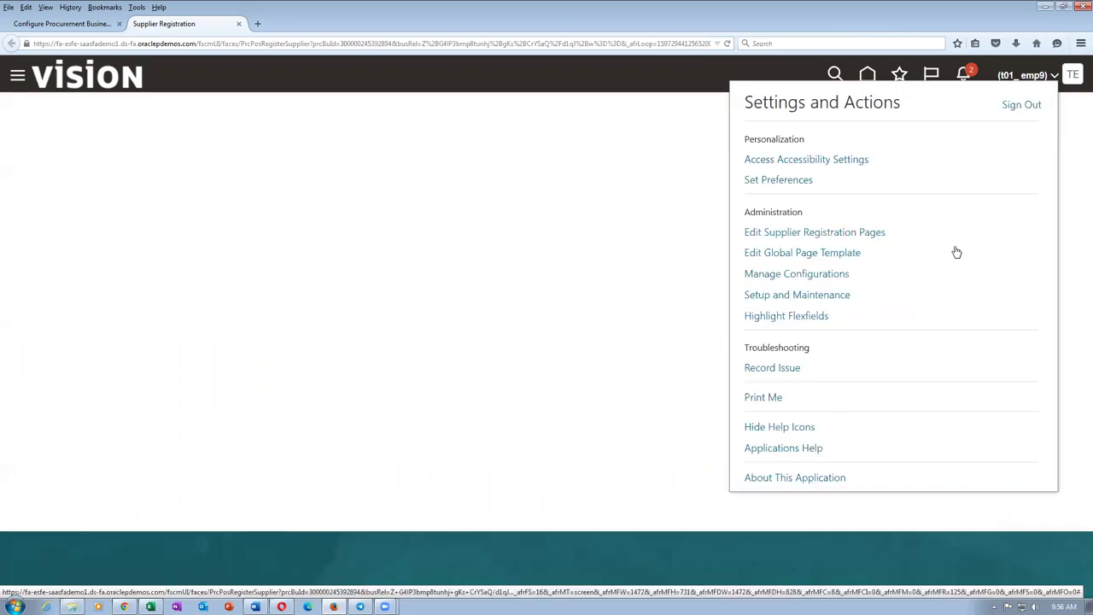
click(825, 297)
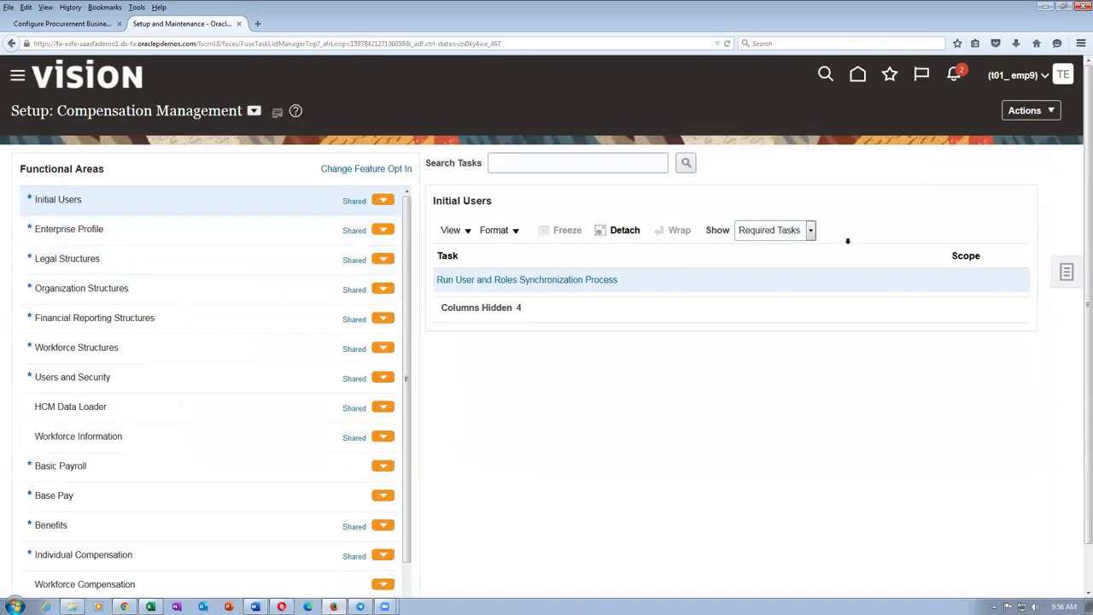
click(1066, 271)
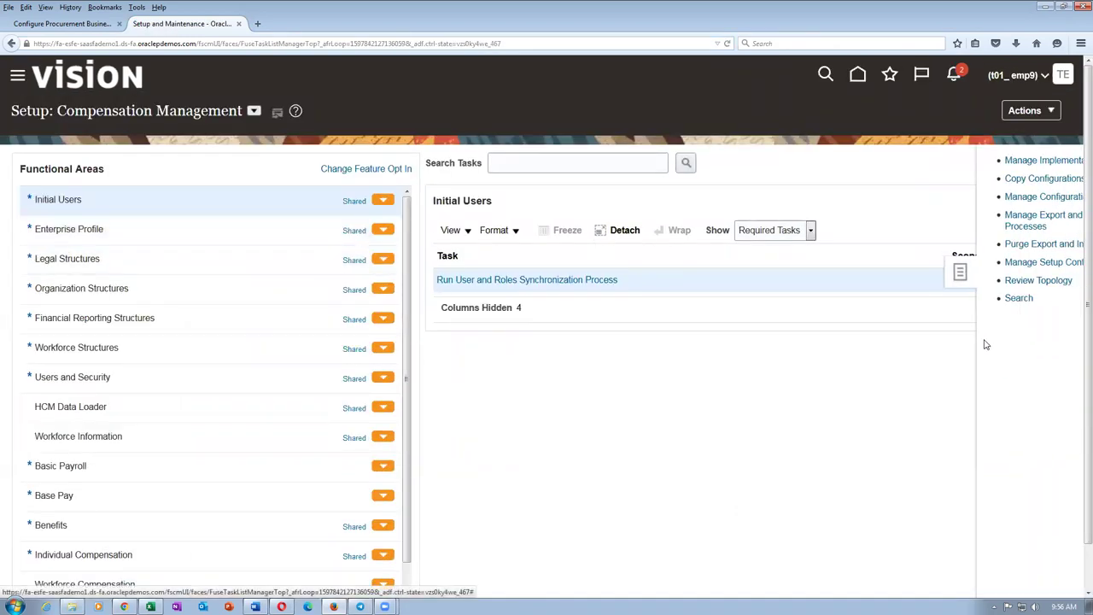
click(943, 299)
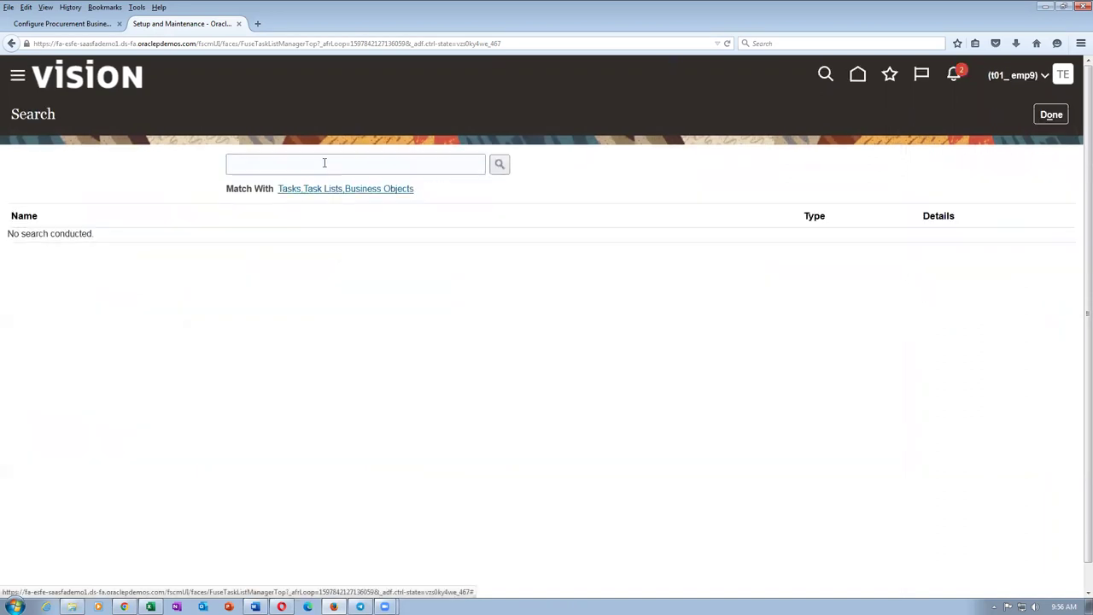
Step: Search man%ent%hcm and open Manage Enterprise HCM Information, selecting the THANVI ENTERPRISE name
text(man%)
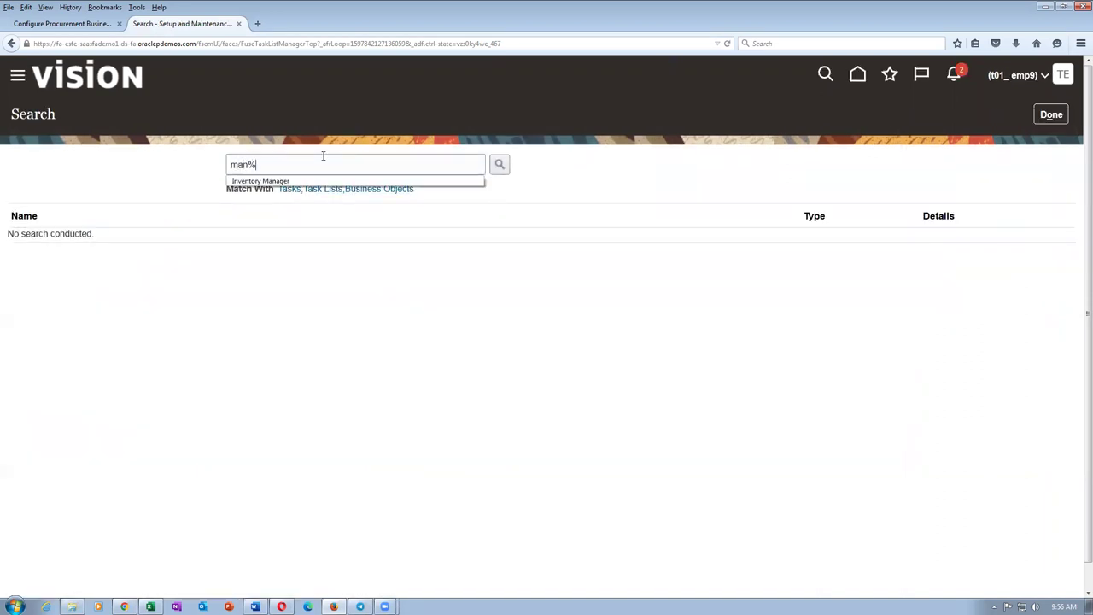
text(ent%hcm%)
key(Return)
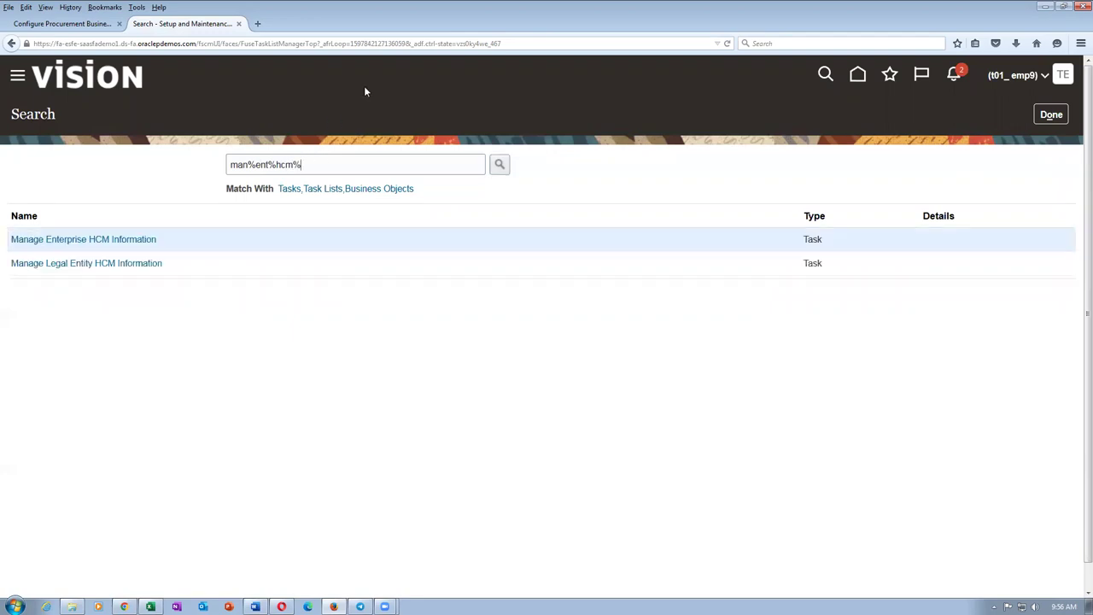
click(78, 243)
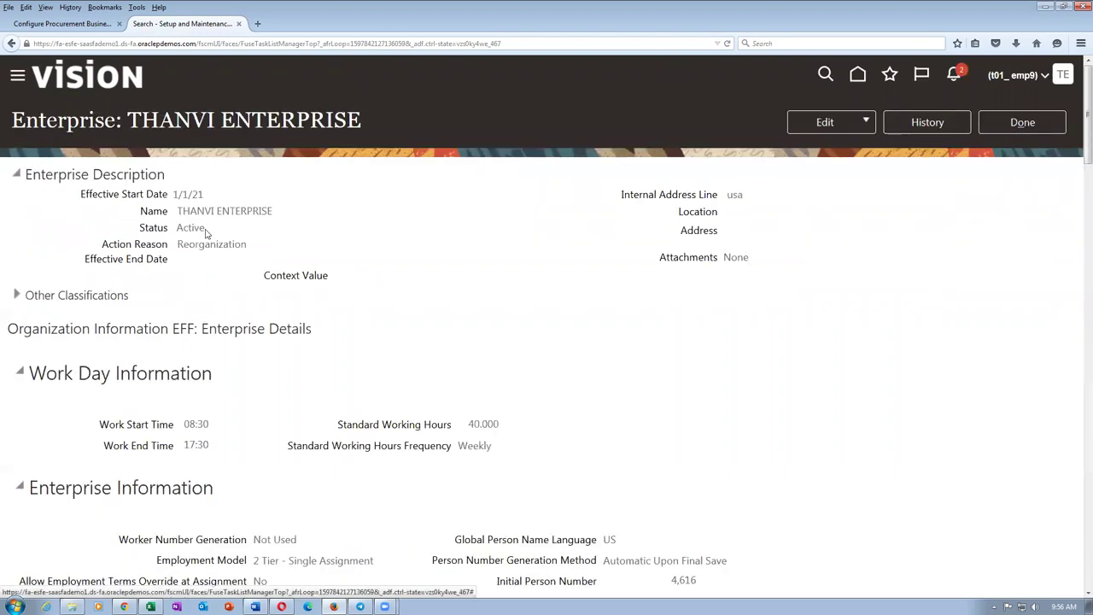
drag(190, 210, 265, 210)
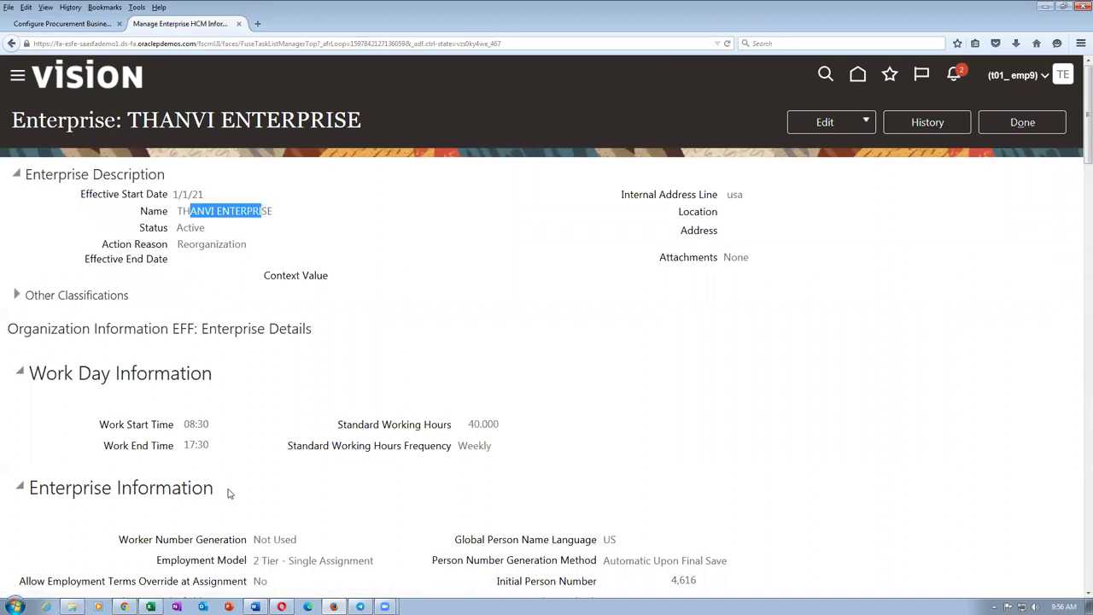
click(125, 606)
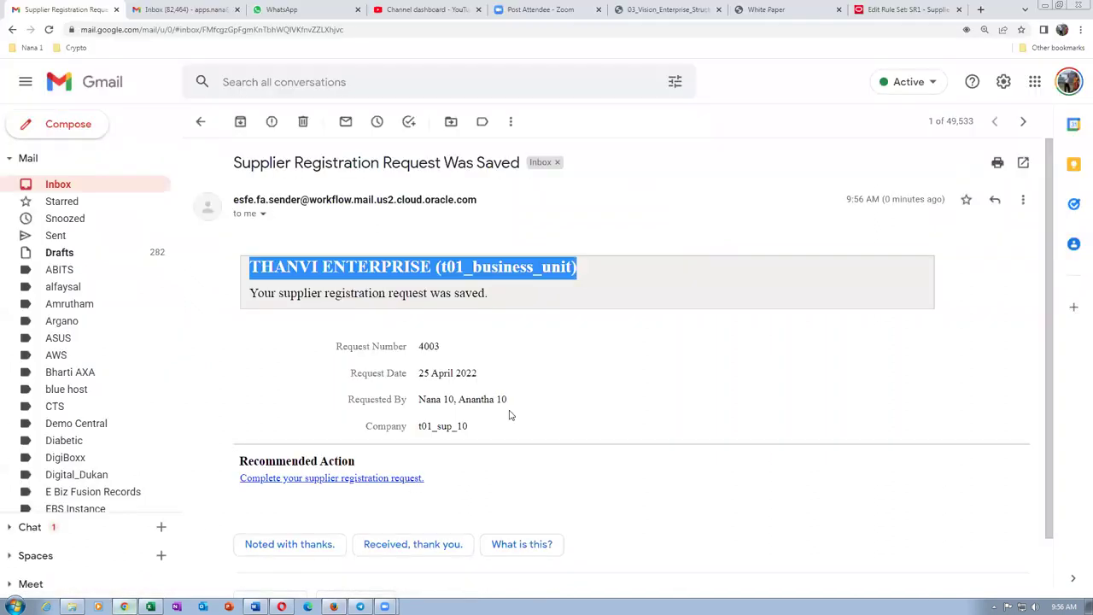
Step: Create a new Sup_Qual label and apply it to the registration email
click(666, 283)
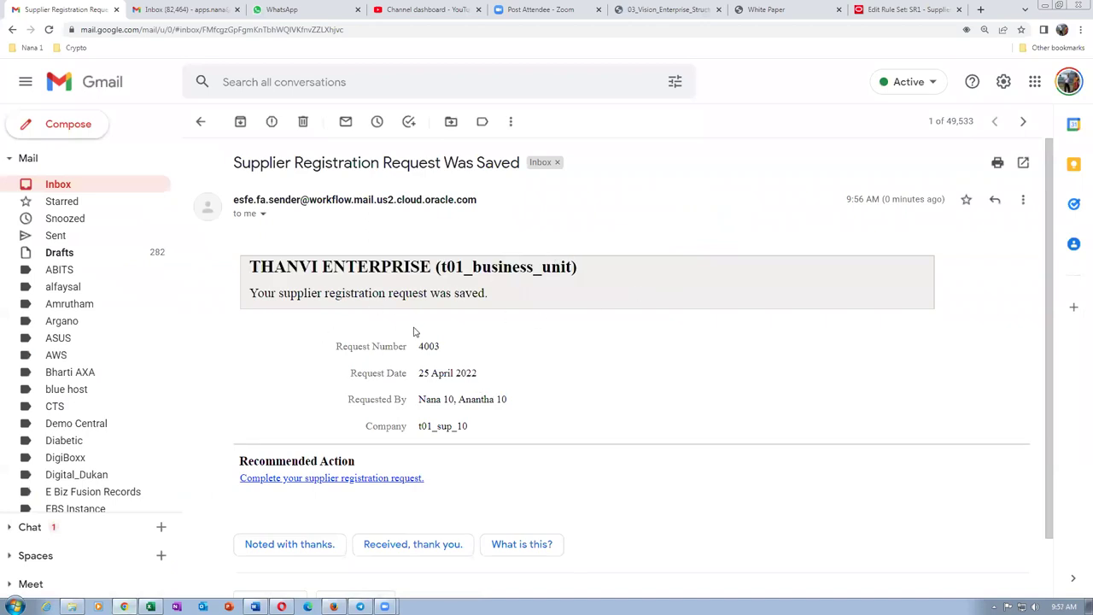
scroll(557, 303, down, 1)
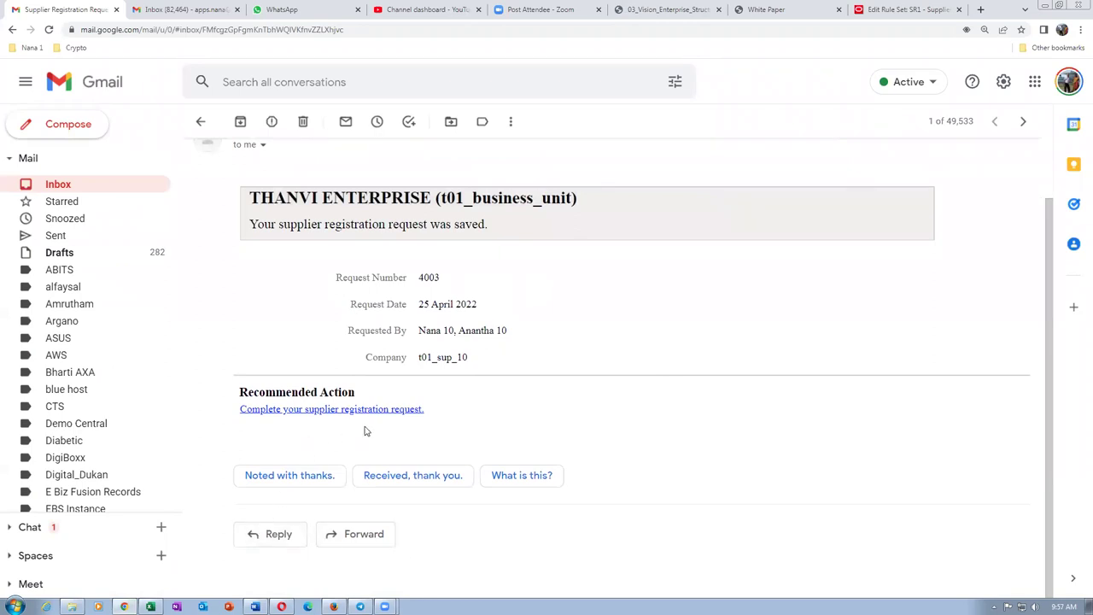
click(483, 122)
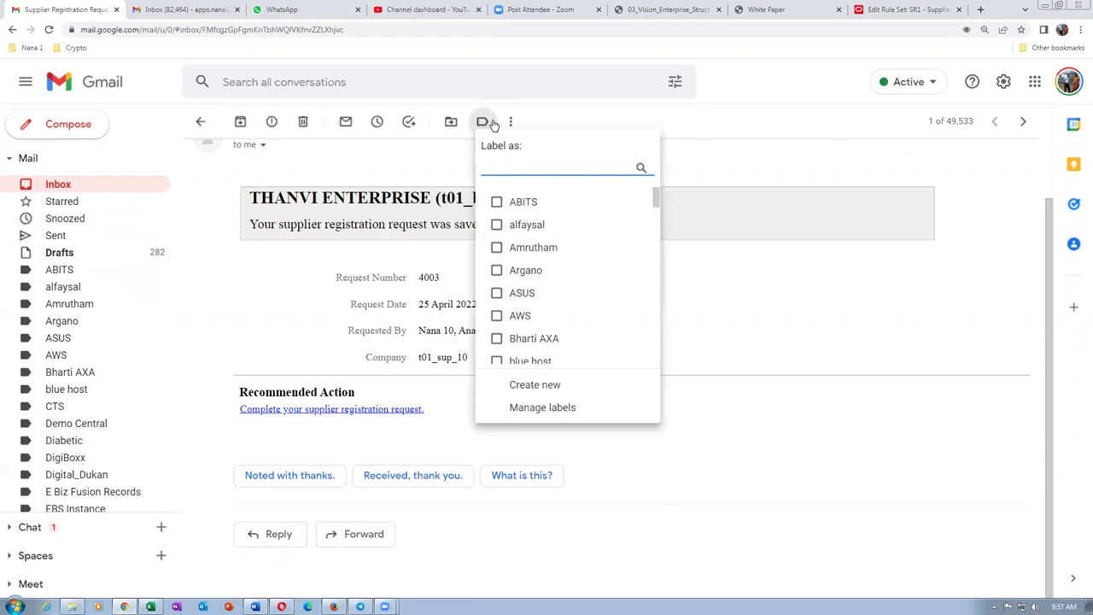
text(Sup_)
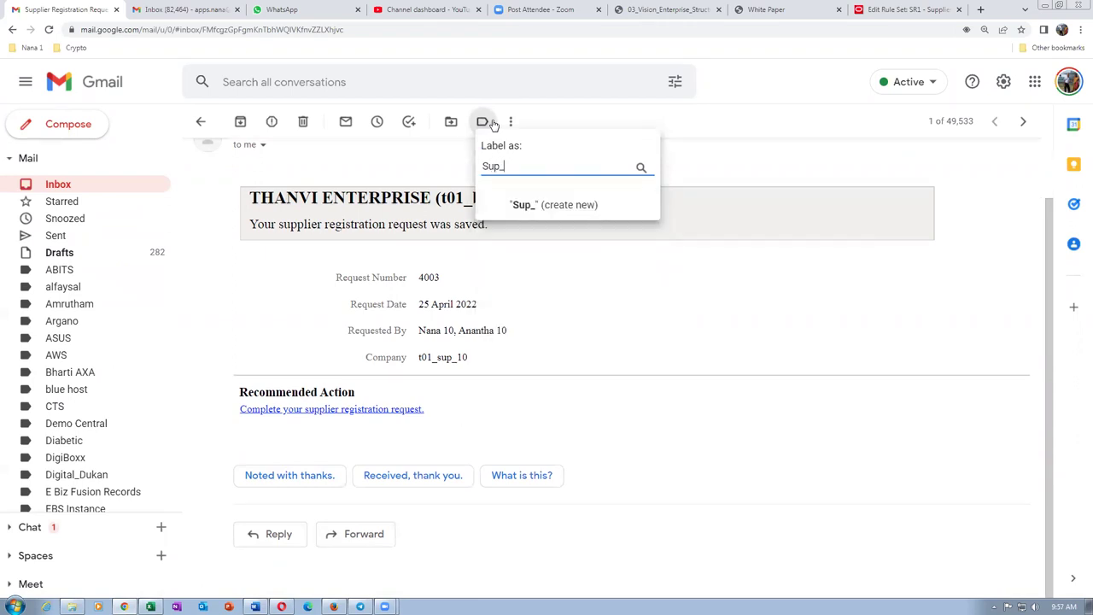
text(Qual)
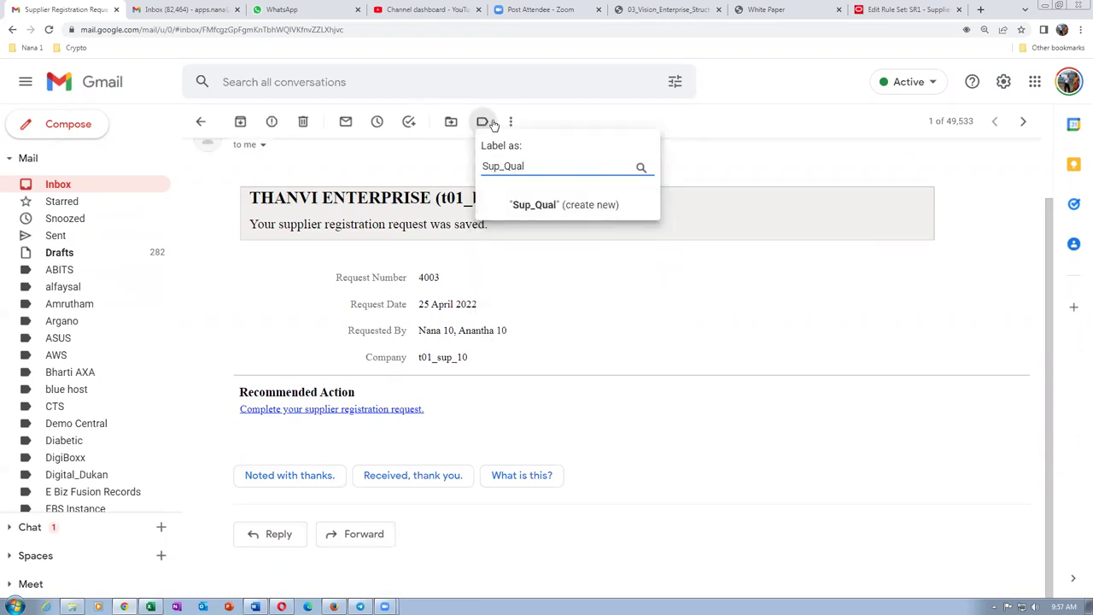
click(561, 206)
click(681, 386)
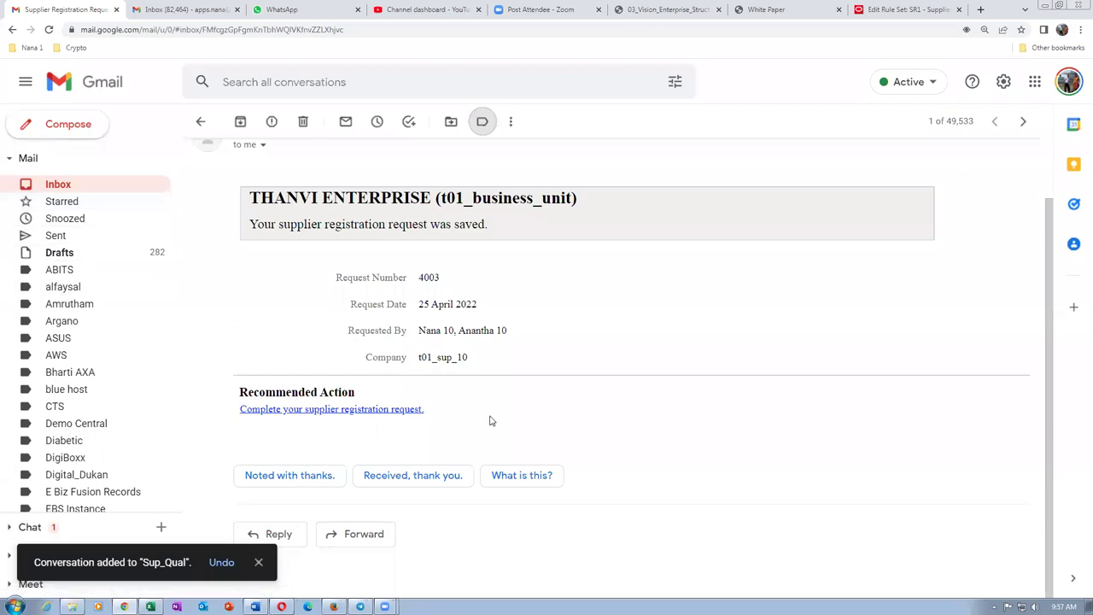
Step: Reopen the email from the inbox to verify the Sup_Qual label, then return to the inbox
click(58, 185)
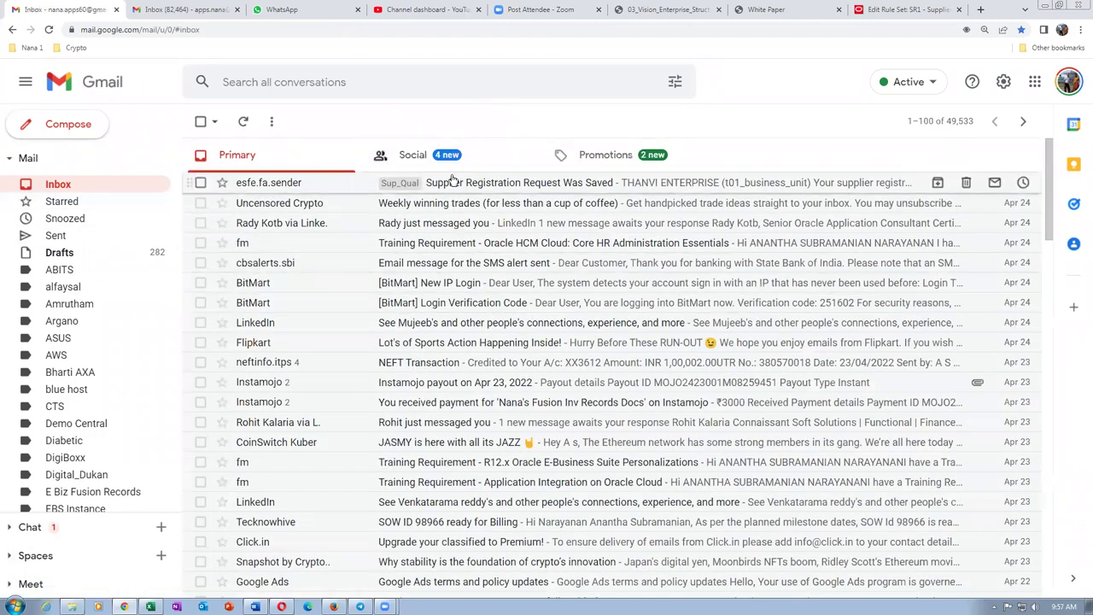
click(529, 184)
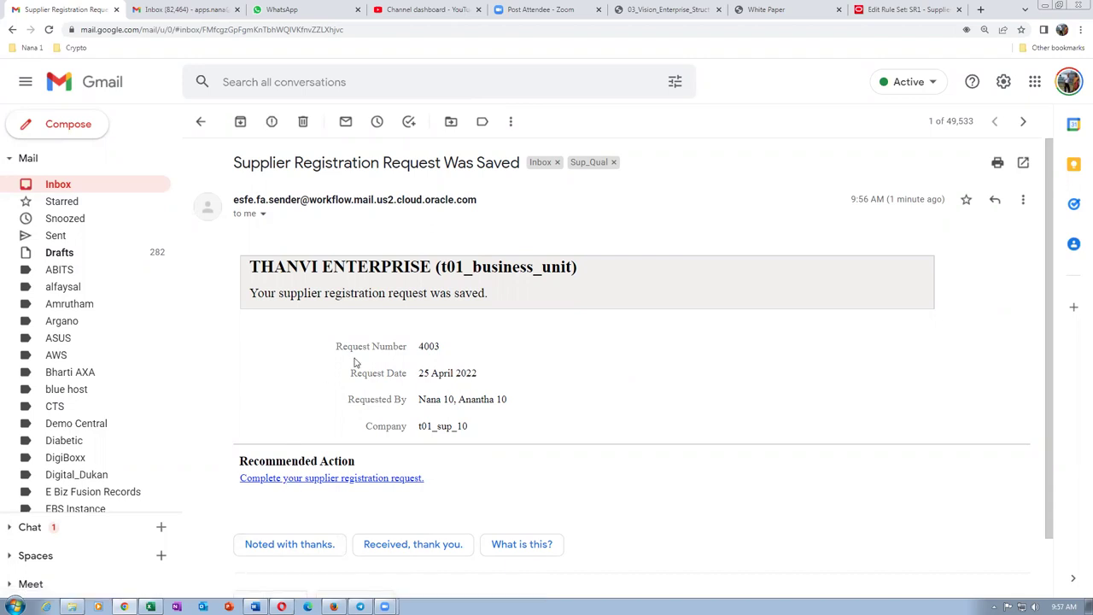
click(56, 186)
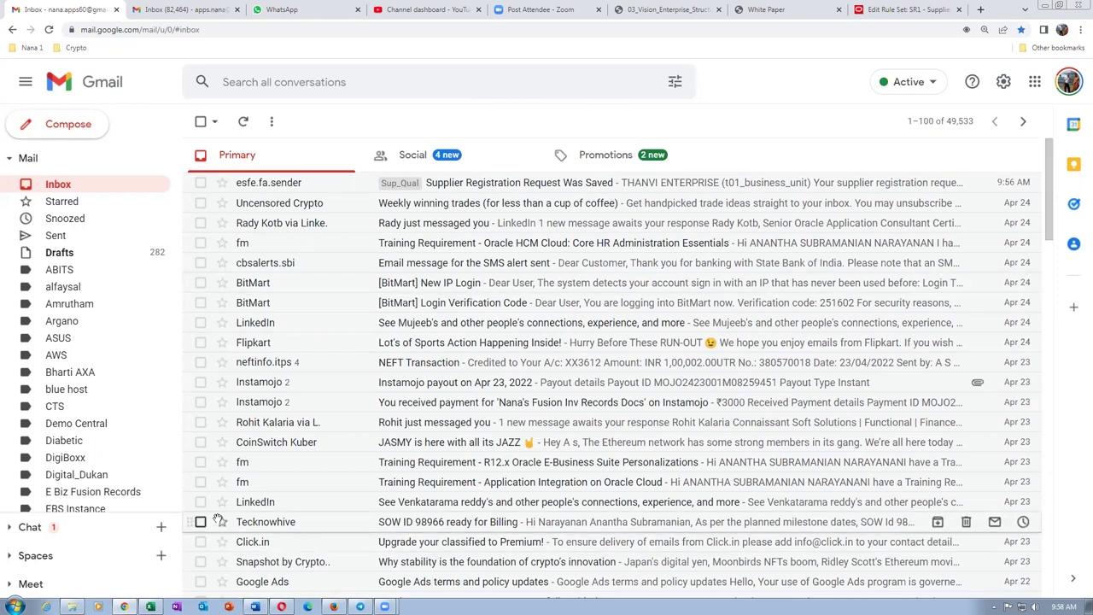
click(333, 606)
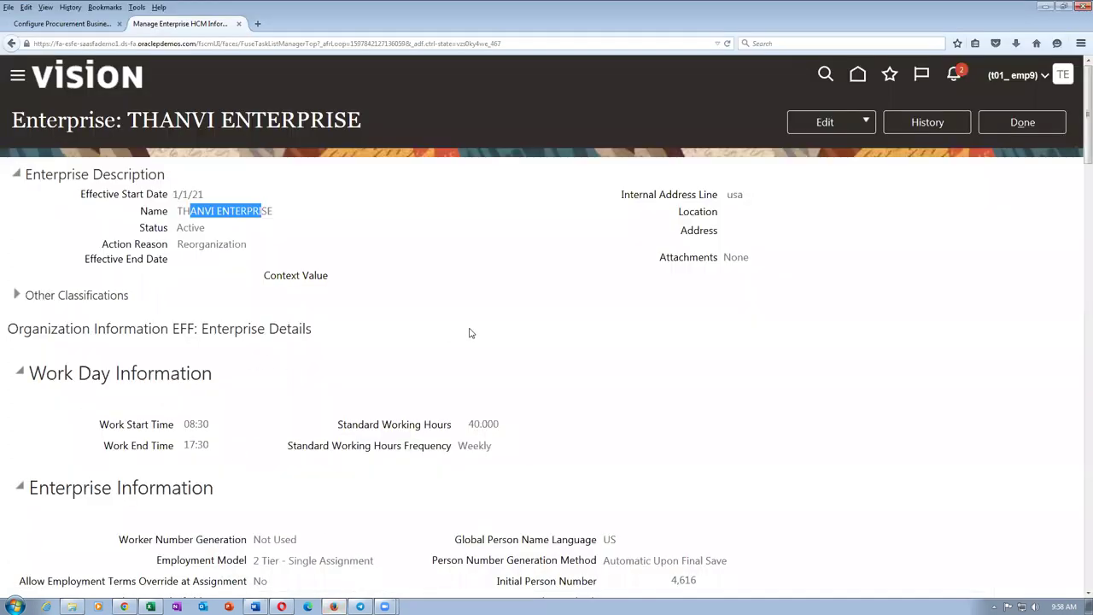
Step: Leave the enterprise page and open Manage Initiatives from the Procurement Supplier Qualification work area
click(1057, 127)
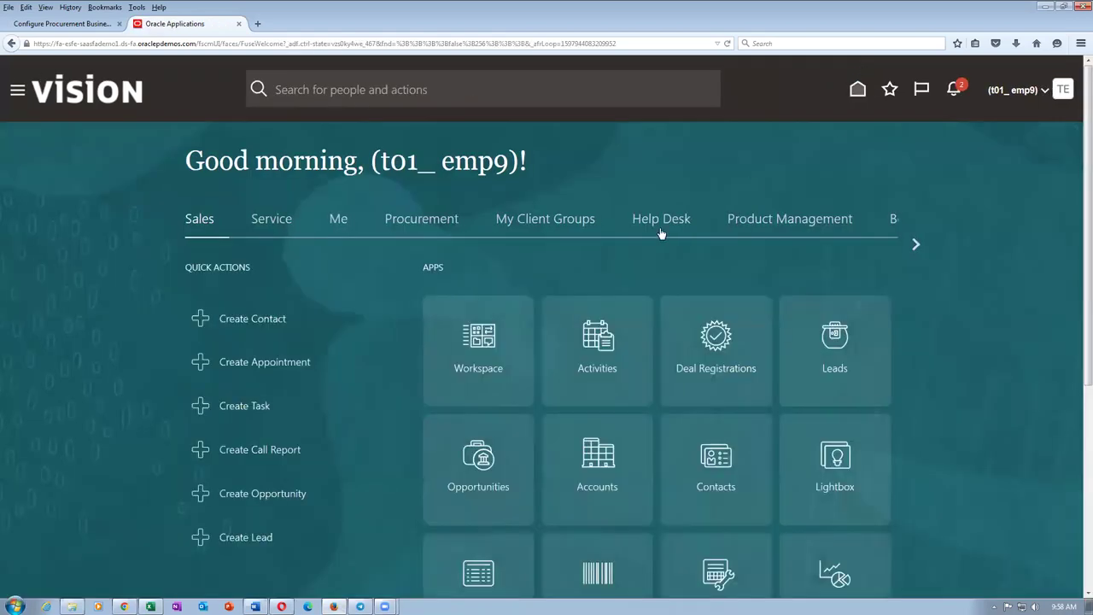
click(411, 221)
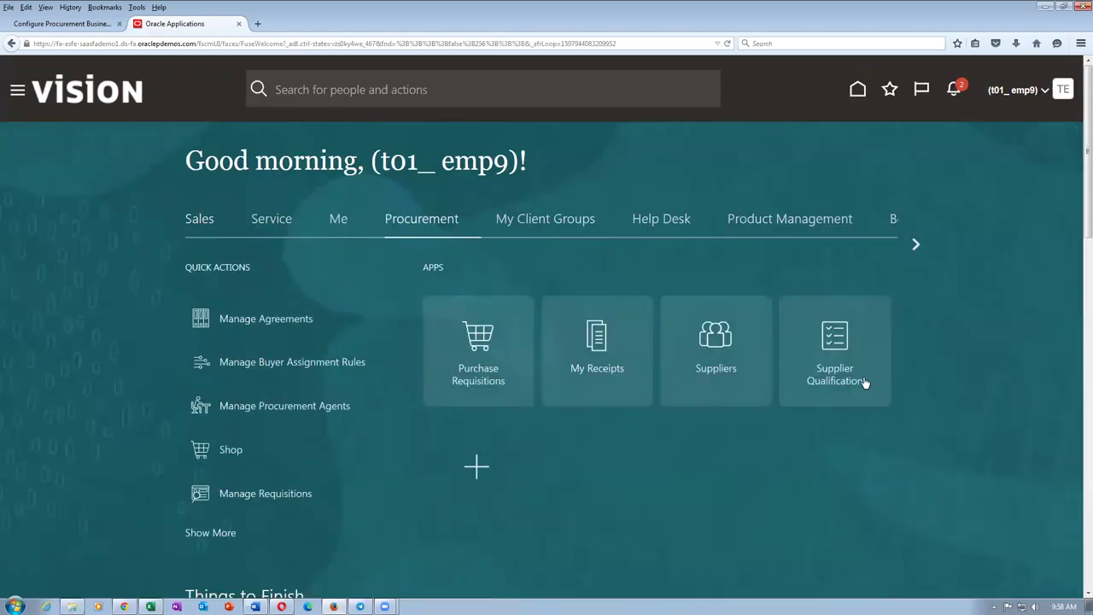
click(860, 381)
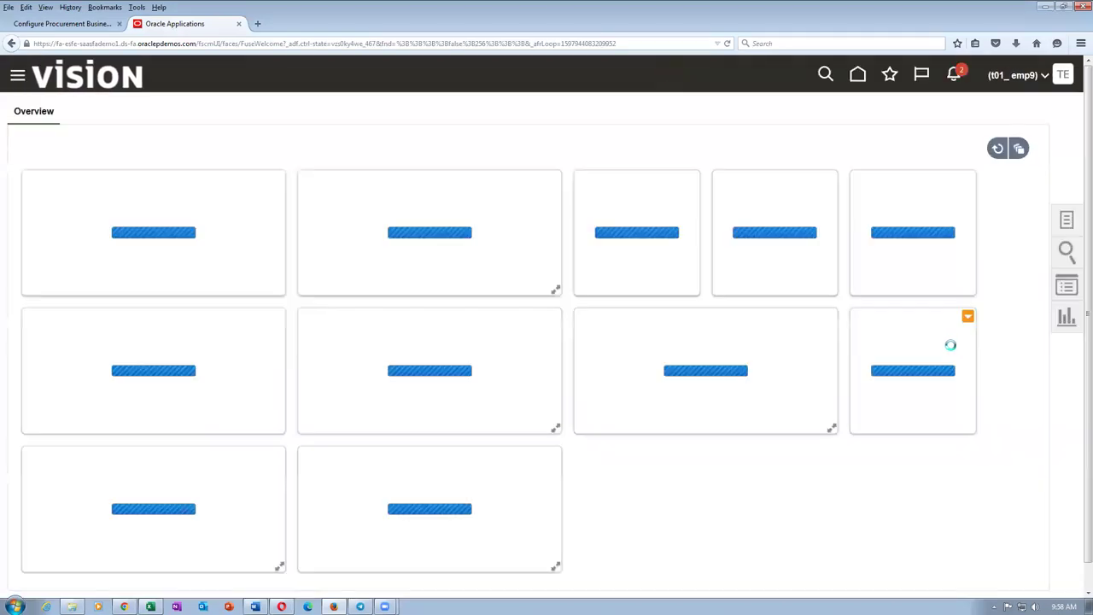
click(1065, 222)
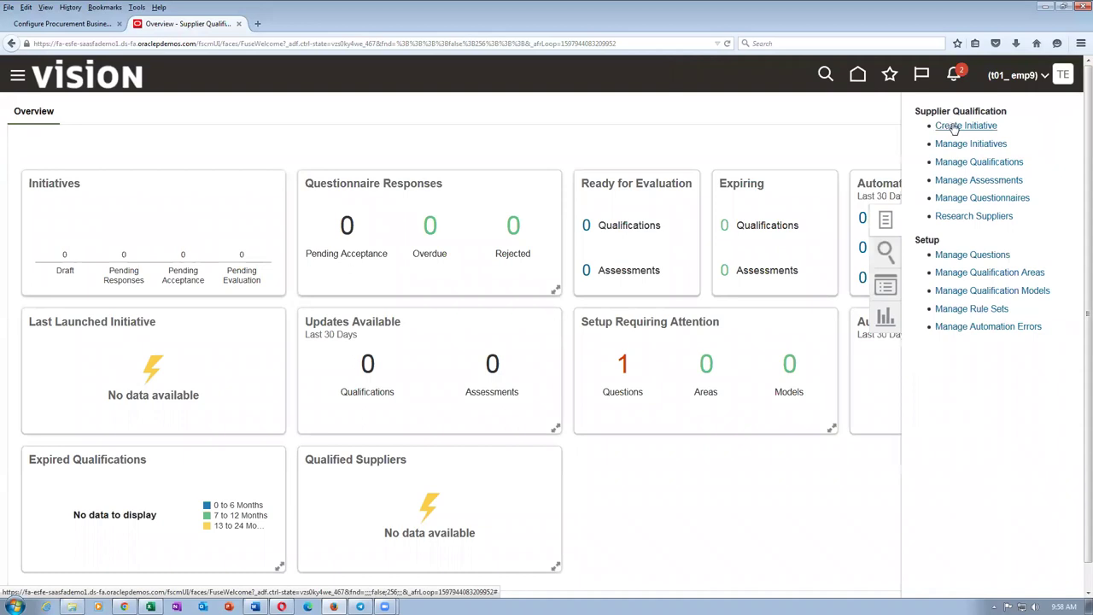
click(969, 147)
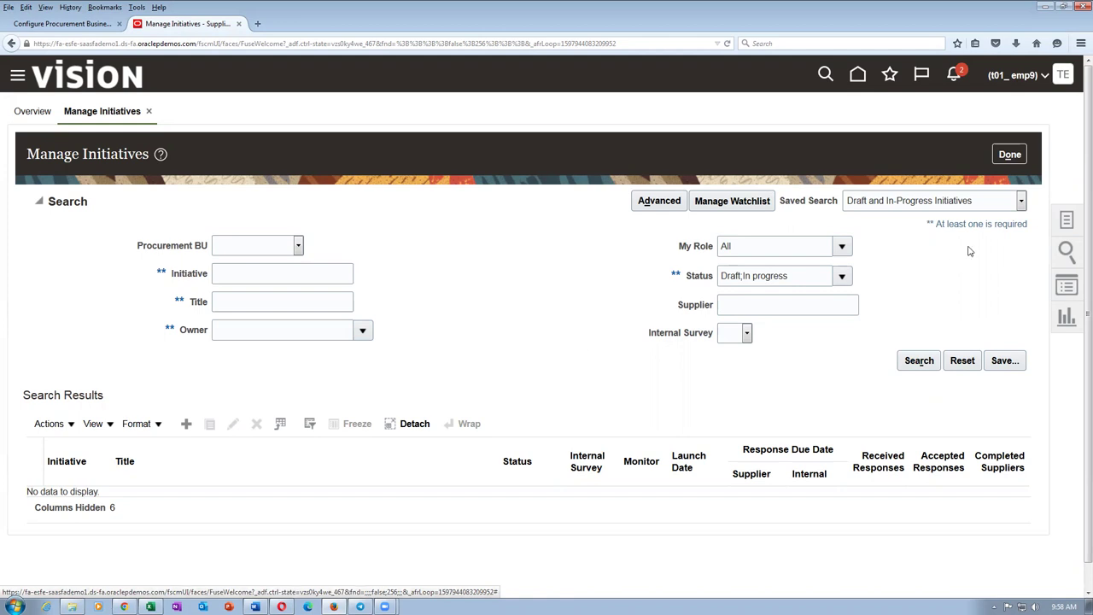
Step: Close Manage Initiatives, returning to the Supplier Qualification Overview with all initiative counts at 0
click(1066, 224)
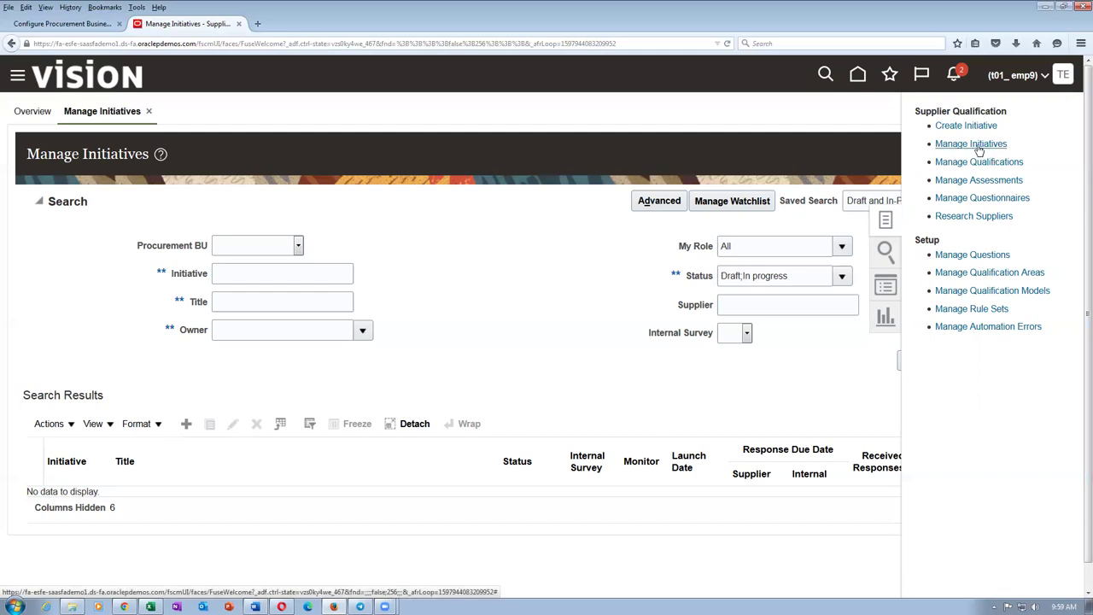
click(974, 145)
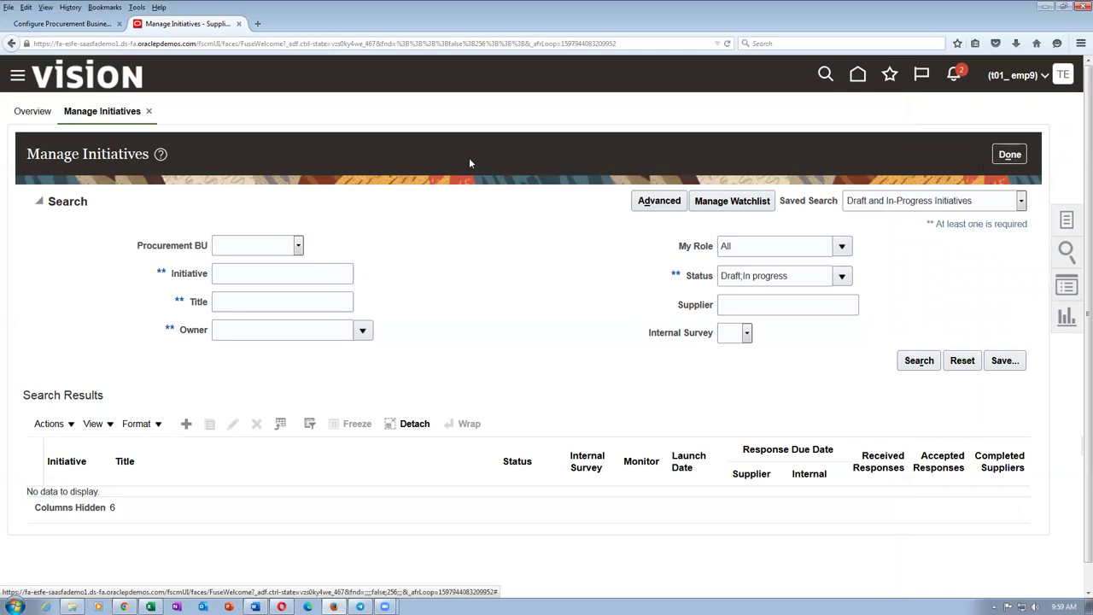
click(1010, 157)
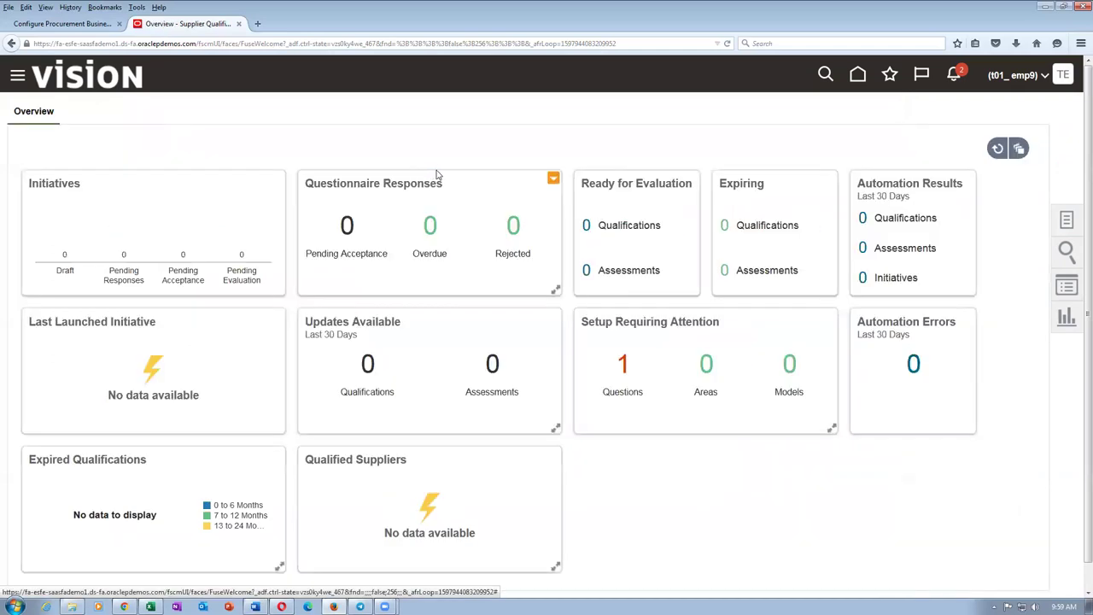
click(1066, 224)
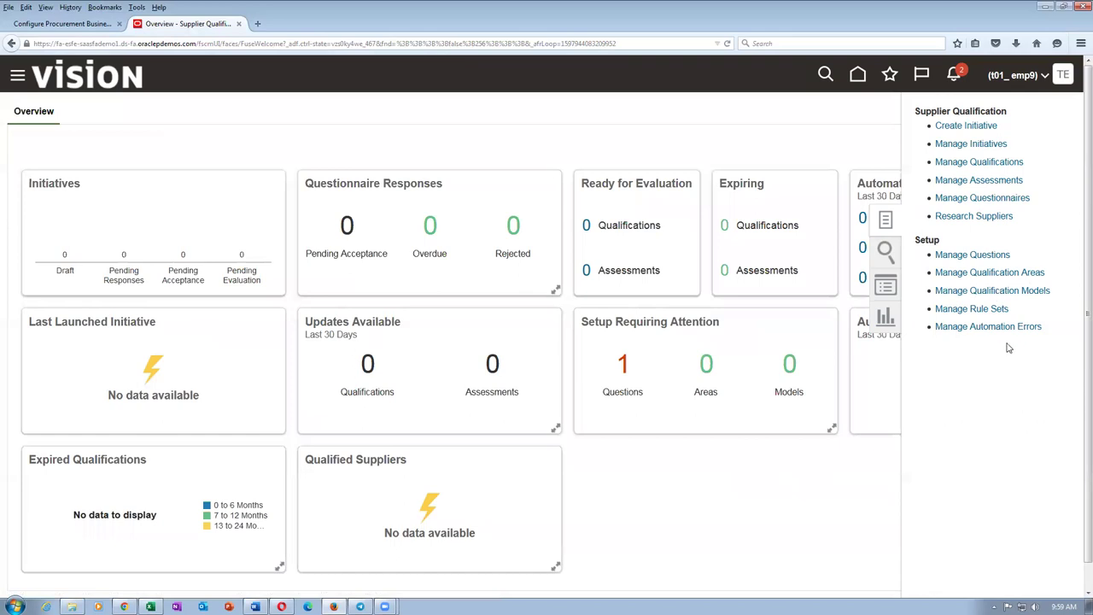
click(538, 155)
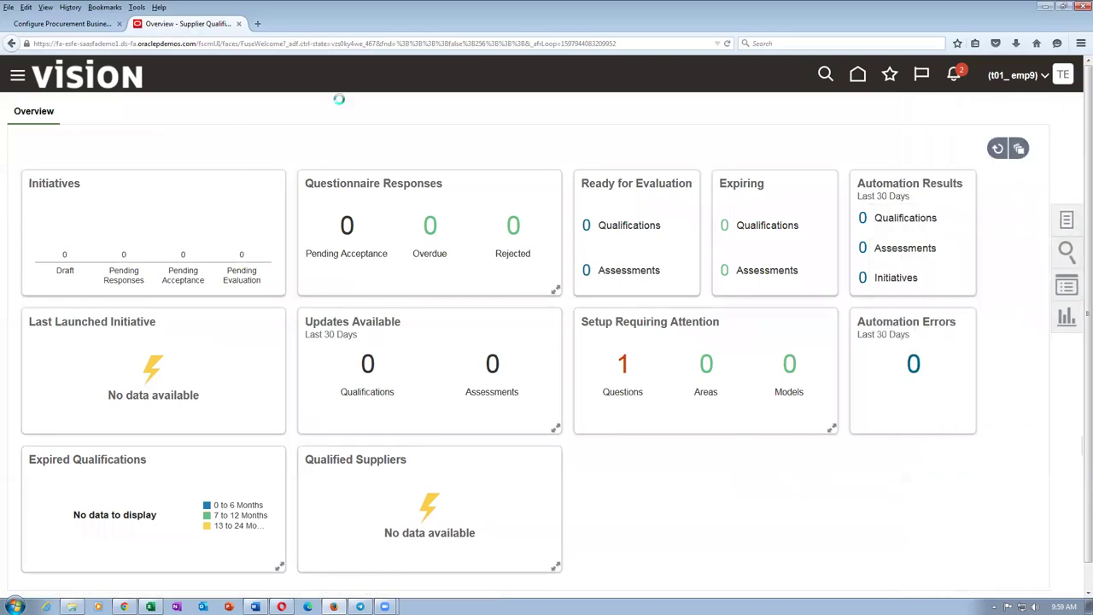